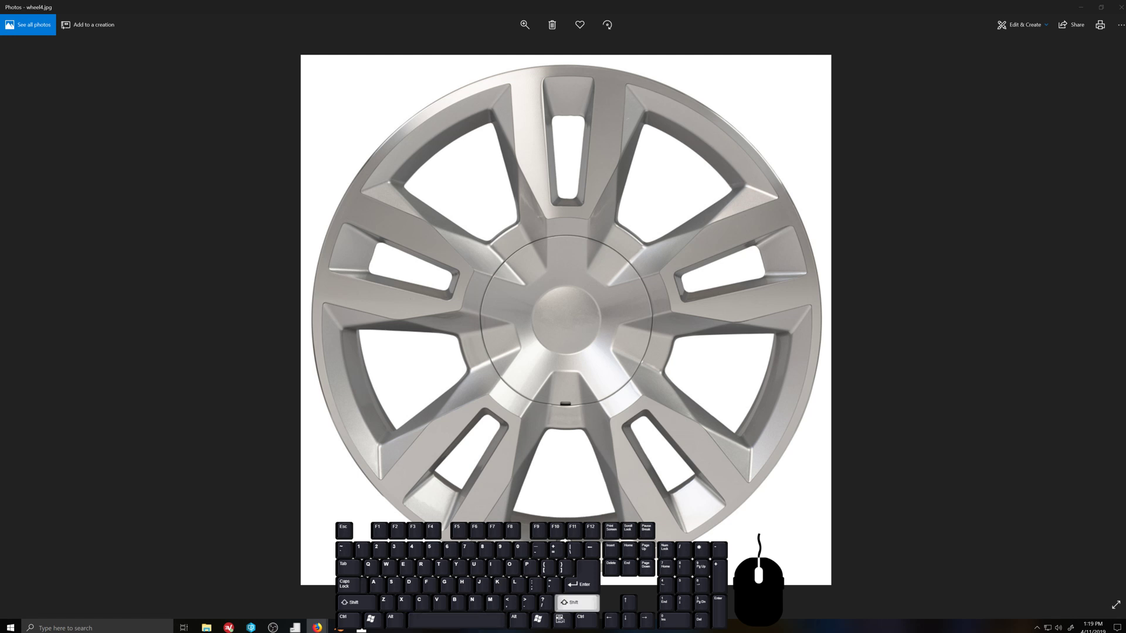
# Step: Compare the wheel reference photos wheel3.jpg, wheel4.jpg and wheel4a.jpg
pyautogui.press('.')
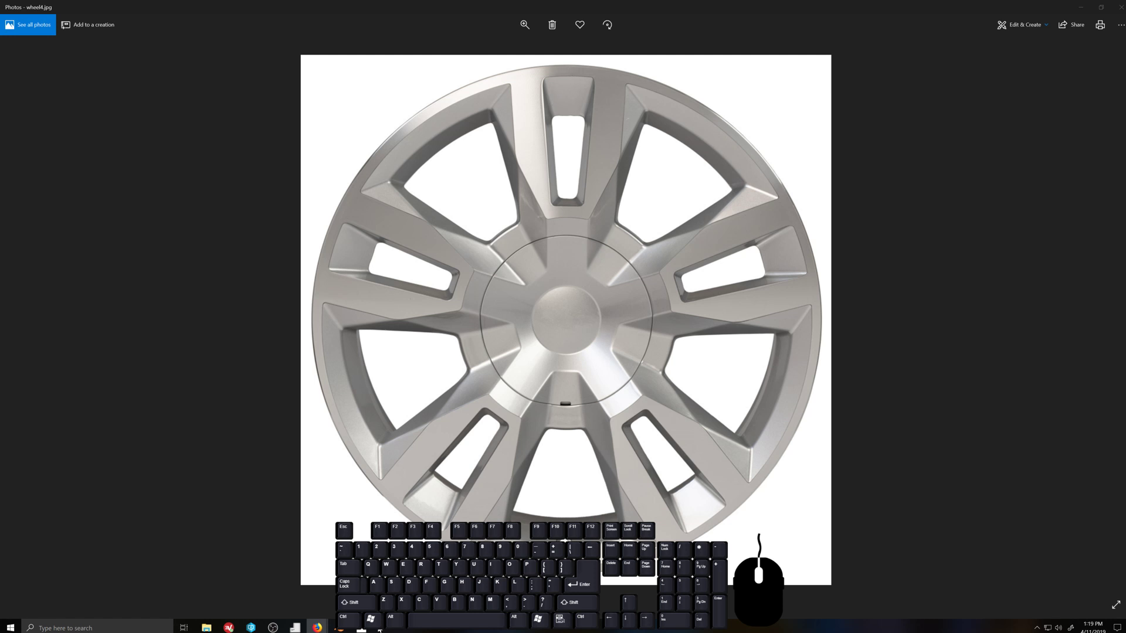
pyautogui.scroll(1, 551, 358)
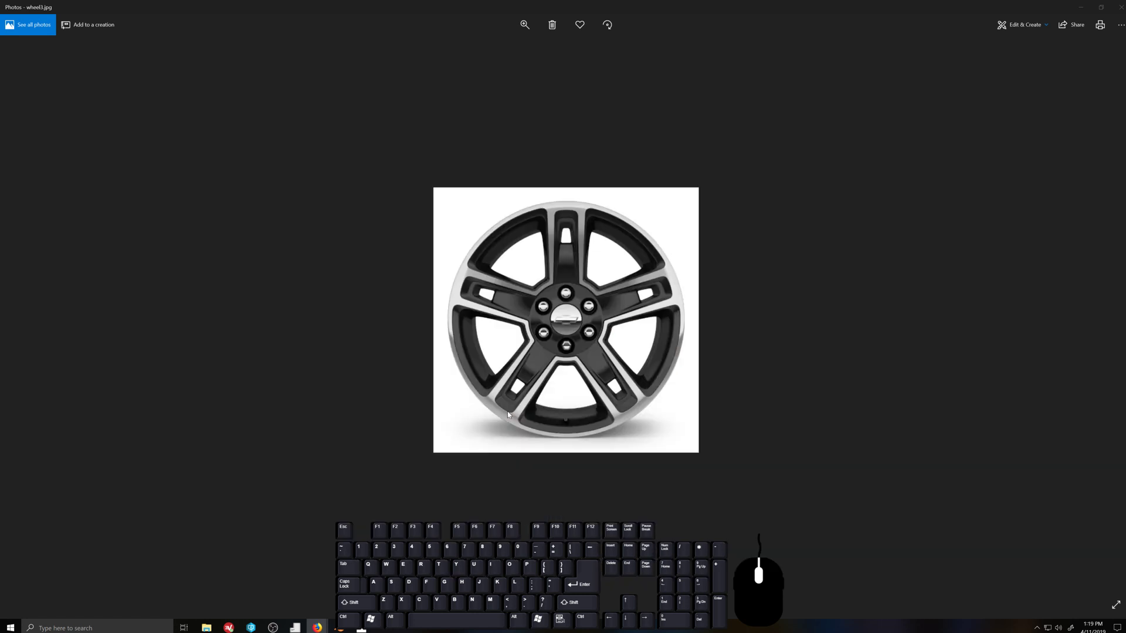
pyautogui.scroll(-2, 551, 357)
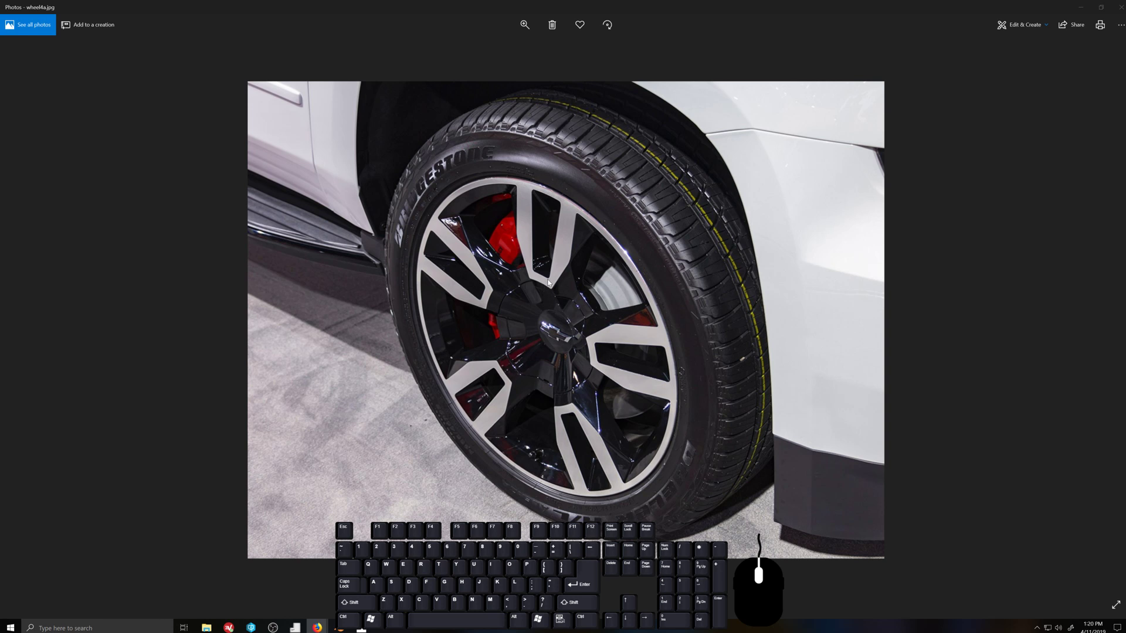
pyautogui.press('Left')
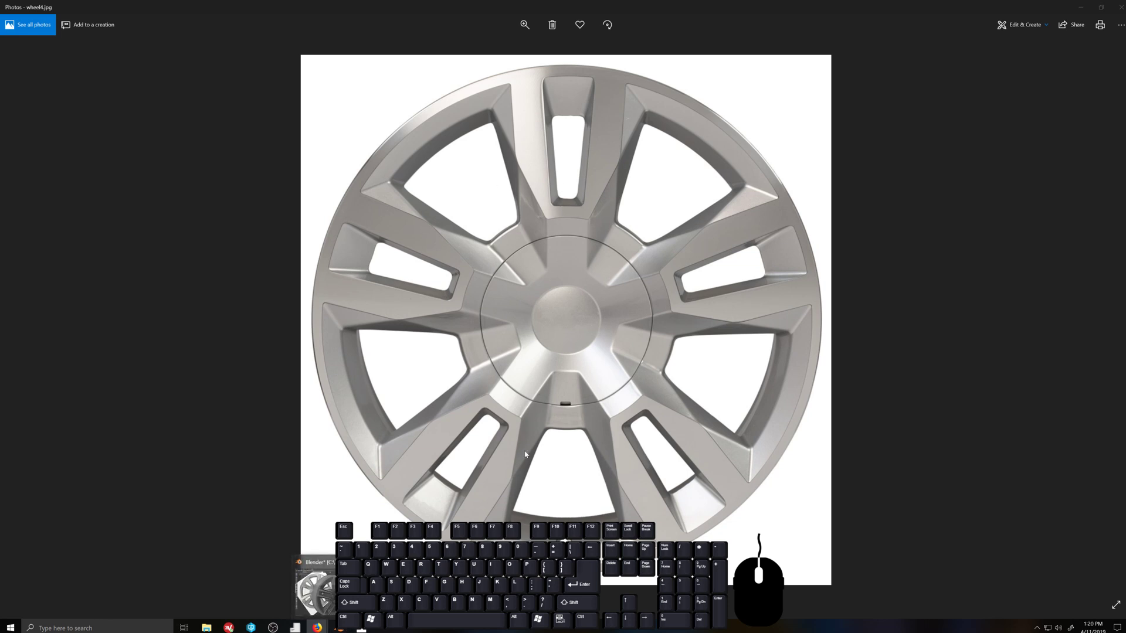
# Step: Switch to Blender and examine the 10sTrocc_RimC_PreTriBU rim first as an editable mesh, then in Object Mode
pyautogui.click(340, 629)
pyautogui.scroll(-3, 592, 414)
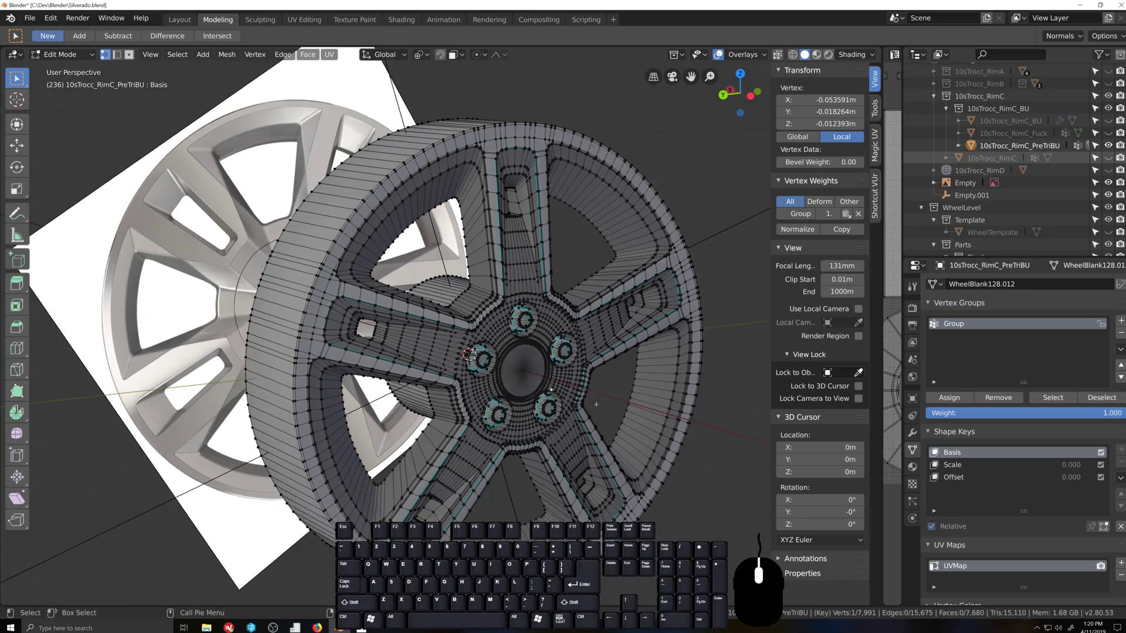
pyautogui.scroll(1, 592, 414)
pyautogui.scroll(1, 592, 413)
pyautogui.scroll(-3, 592, 413)
pyautogui.press('Tab')
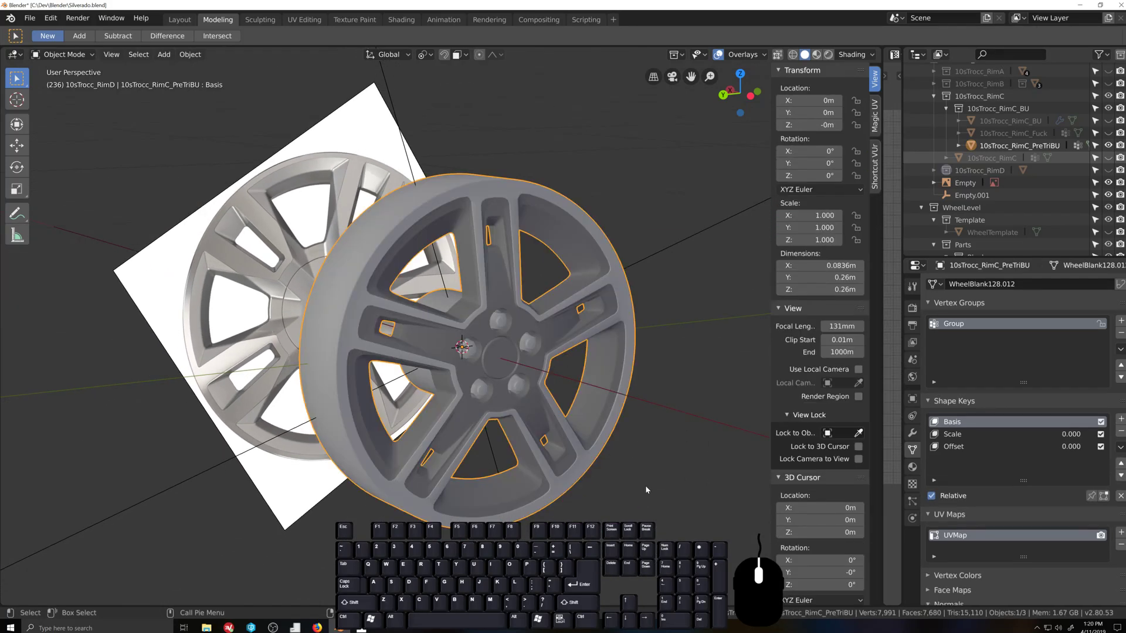
pyautogui.scroll(-1, 645, 484)
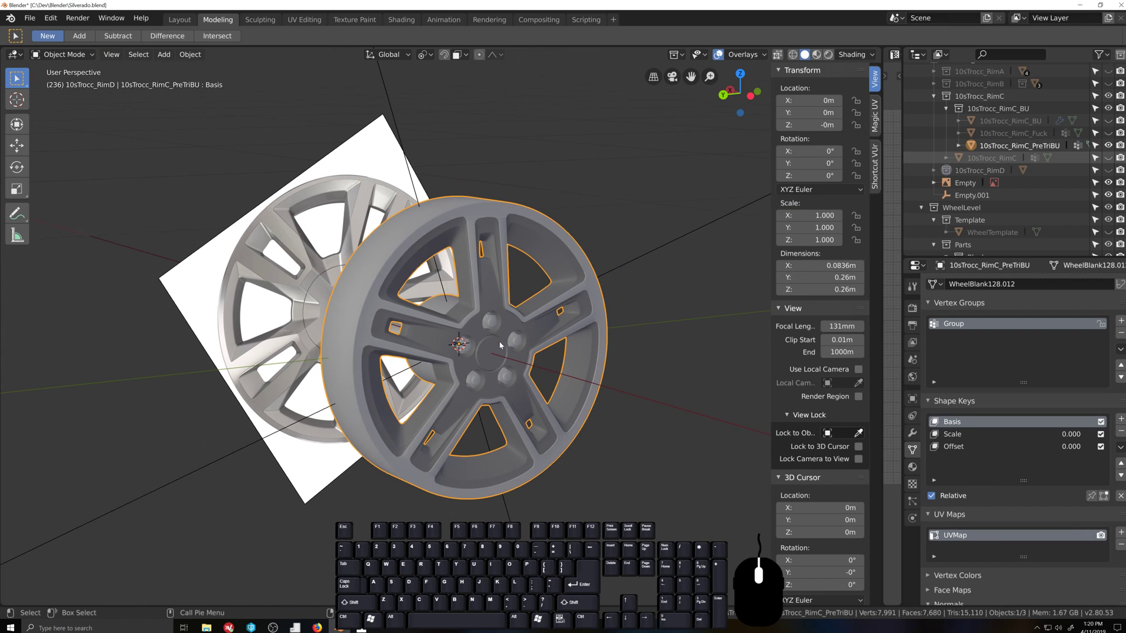
# Step: Hide the reference image and examine the spoke and hub topology of the rim in Edit Mode
pyautogui.click(1108, 183)
pyautogui.scroll(3, 548, 364)
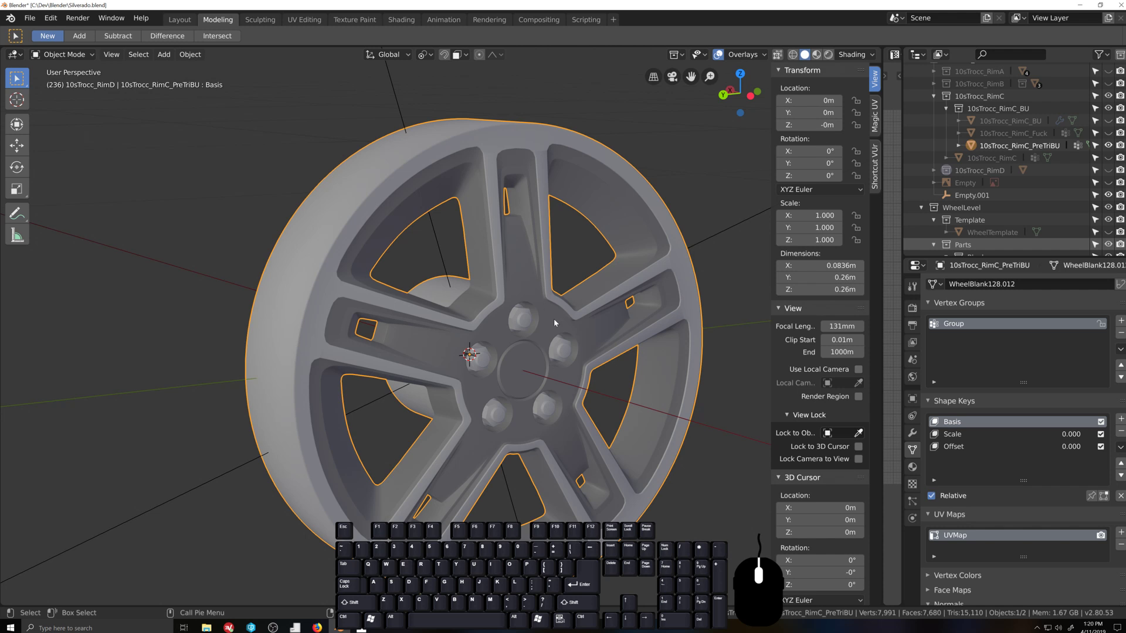
pyautogui.press('Tab')
pyautogui.scroll(2, 527, 282)
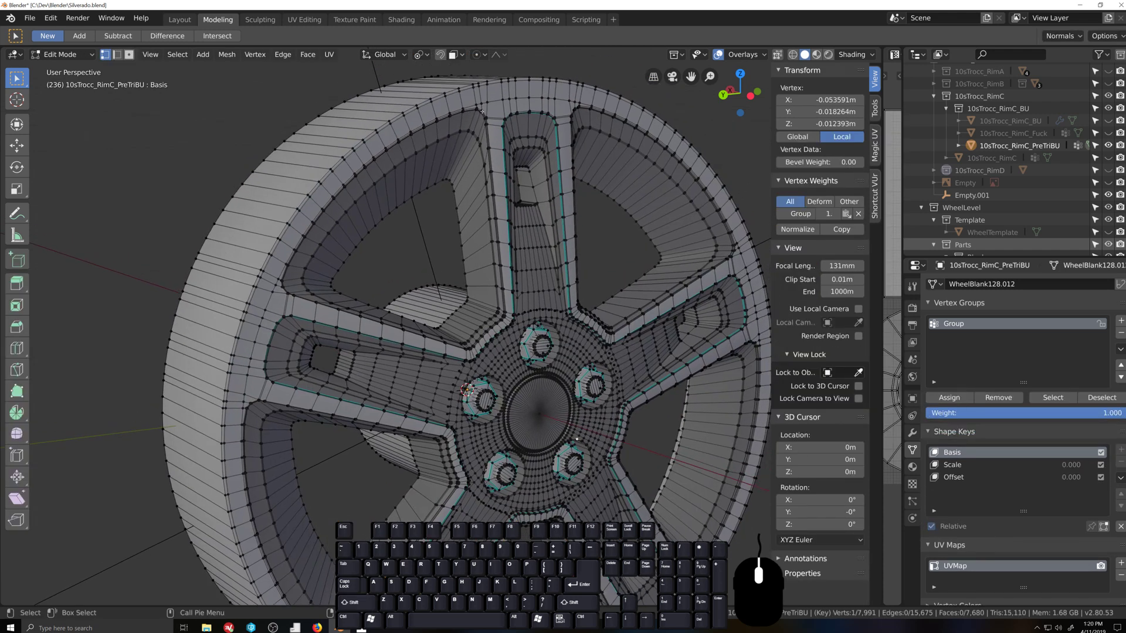
pyautogui.scroll(-1, 515, 289)
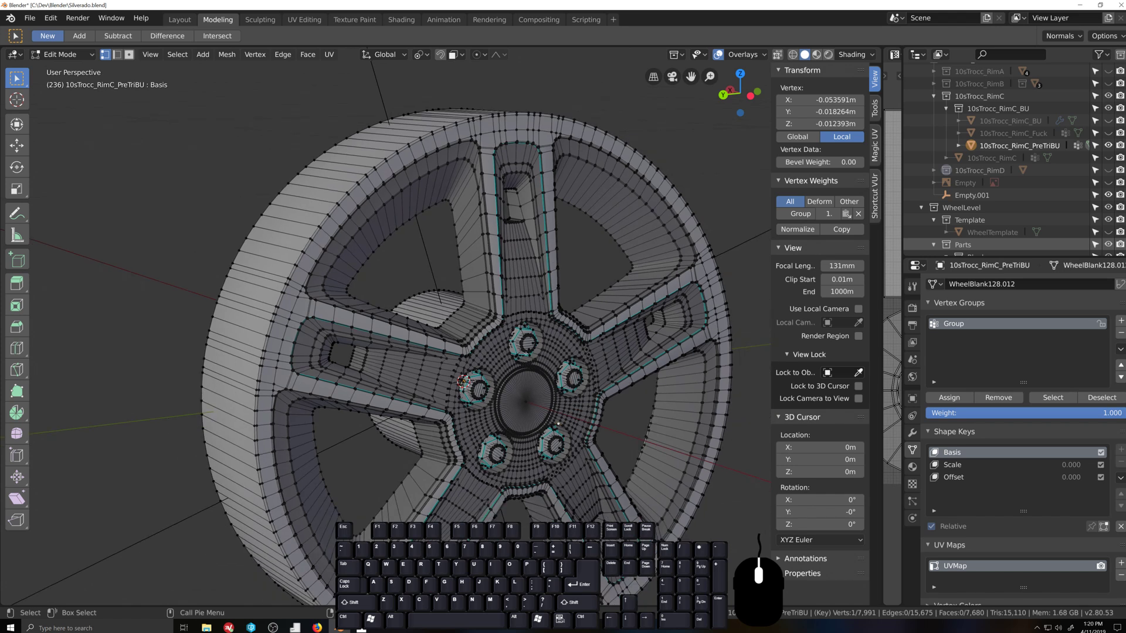
pyautogui.scroll(2, 494, 283)
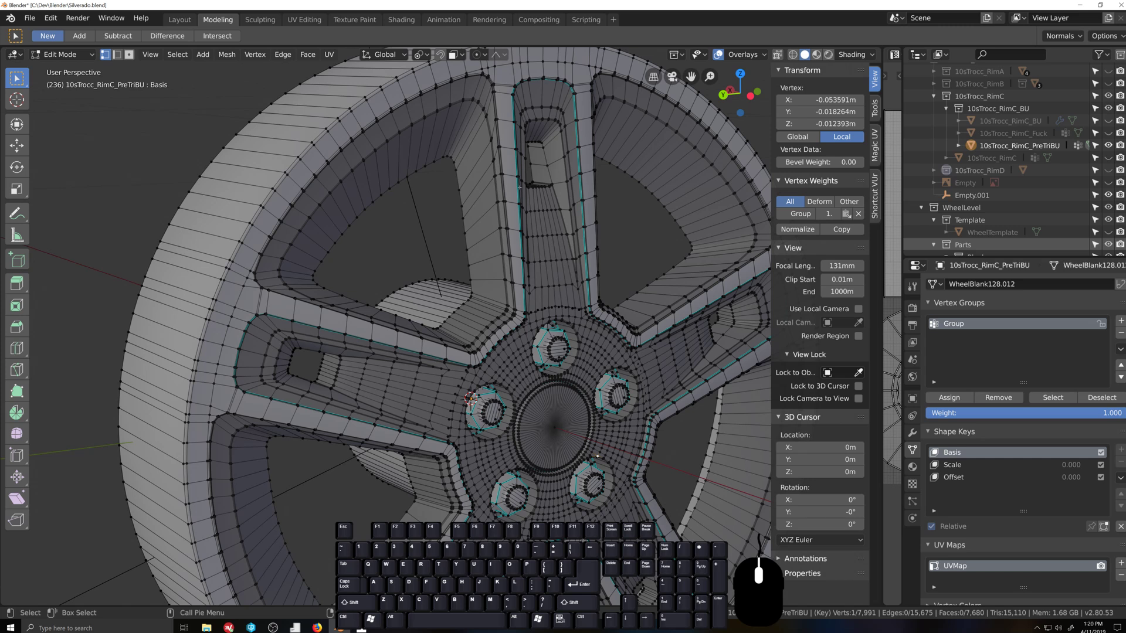
pyautogui.scroll(-2, 573, 358)
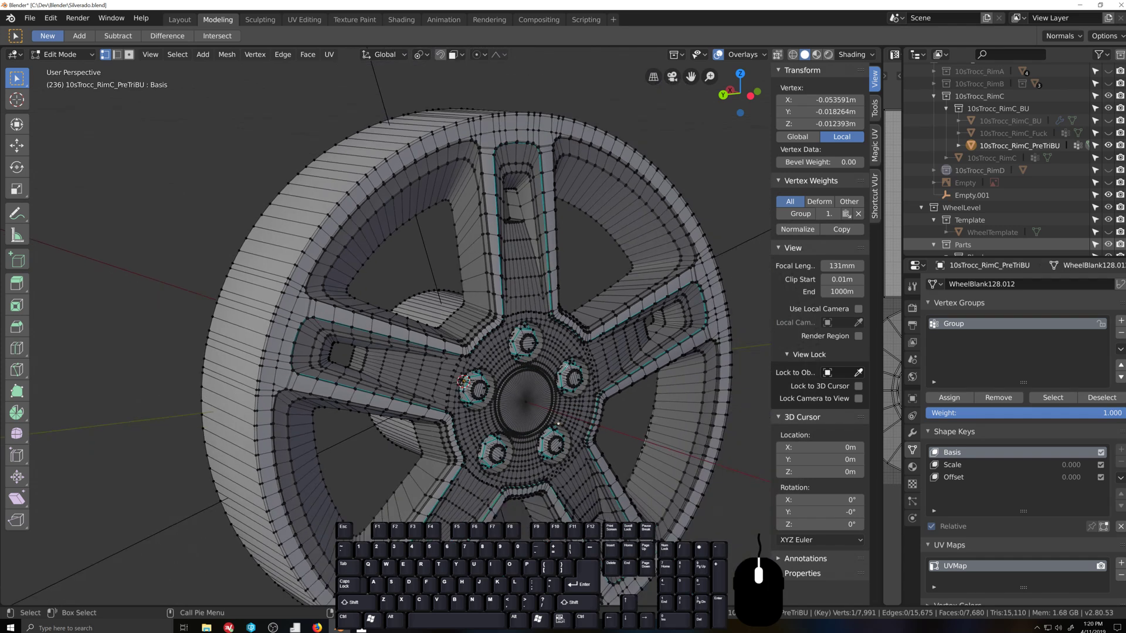
pyautogui.scroll(3, 565, 366)
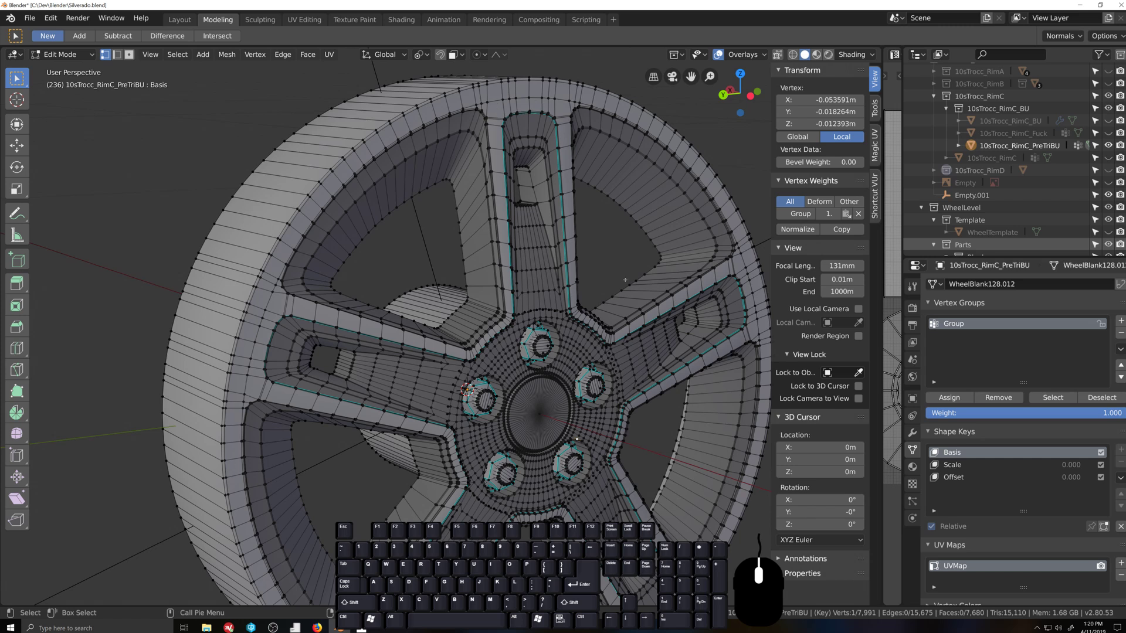
# Step: Hide the 10sTrocc_RimC collection and show the 10sTrocc_RimD collection together with the wheel reference image
pyautogui.click(933, 95)
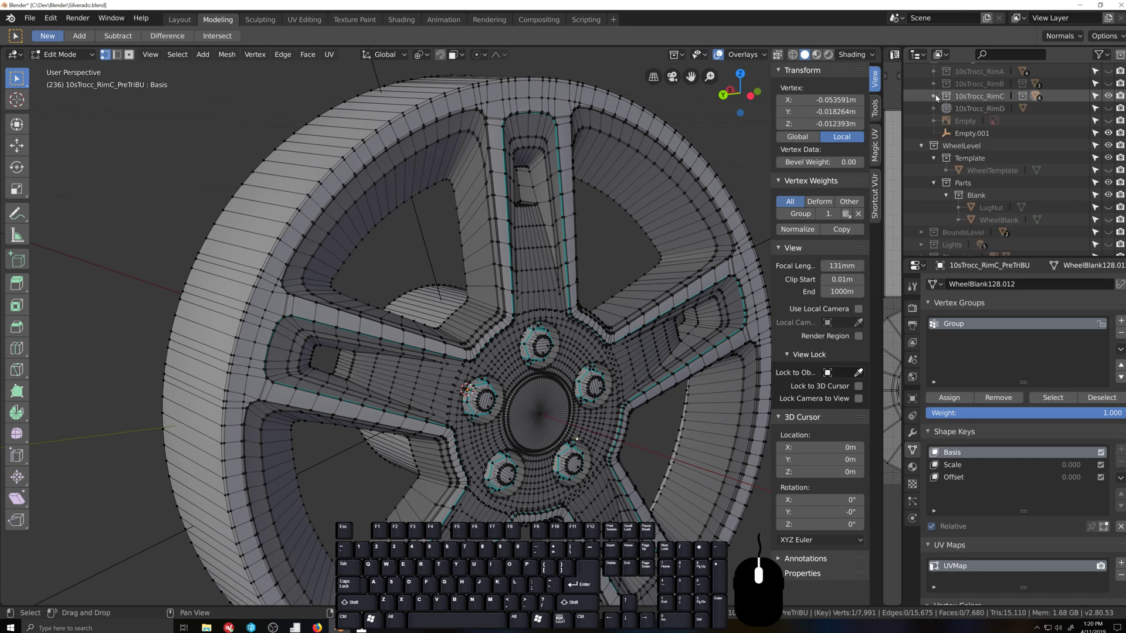
pyautogui.click(1108, 96)
pyautogui.click(1108, 109)
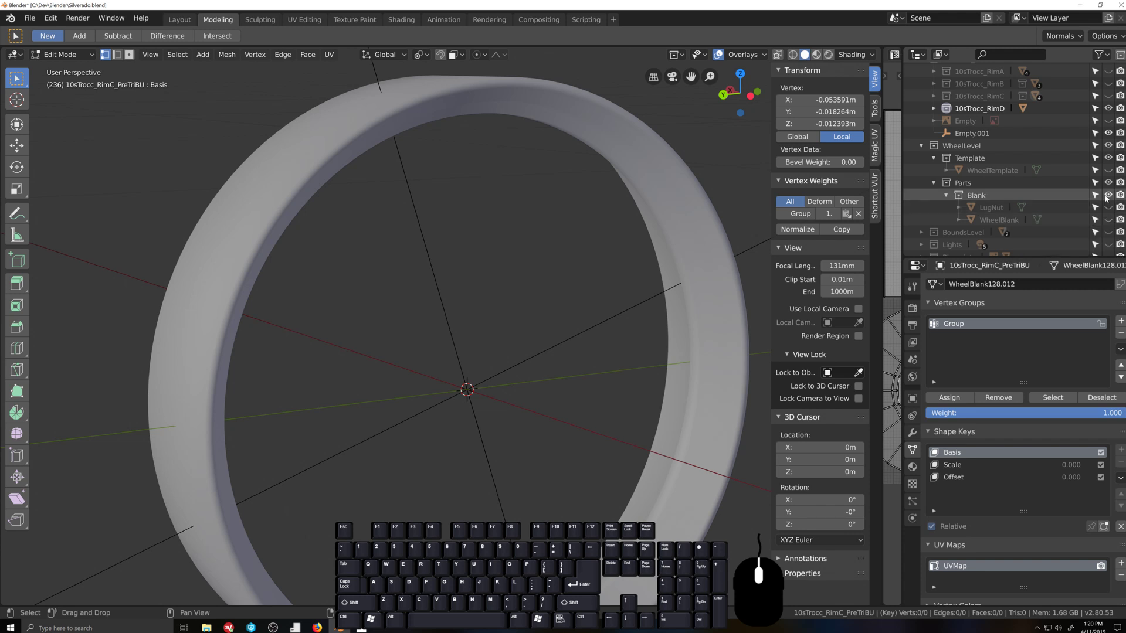
pyautogui.click(1108, 121)
pyautogui.scroll(-5, 328, 374)
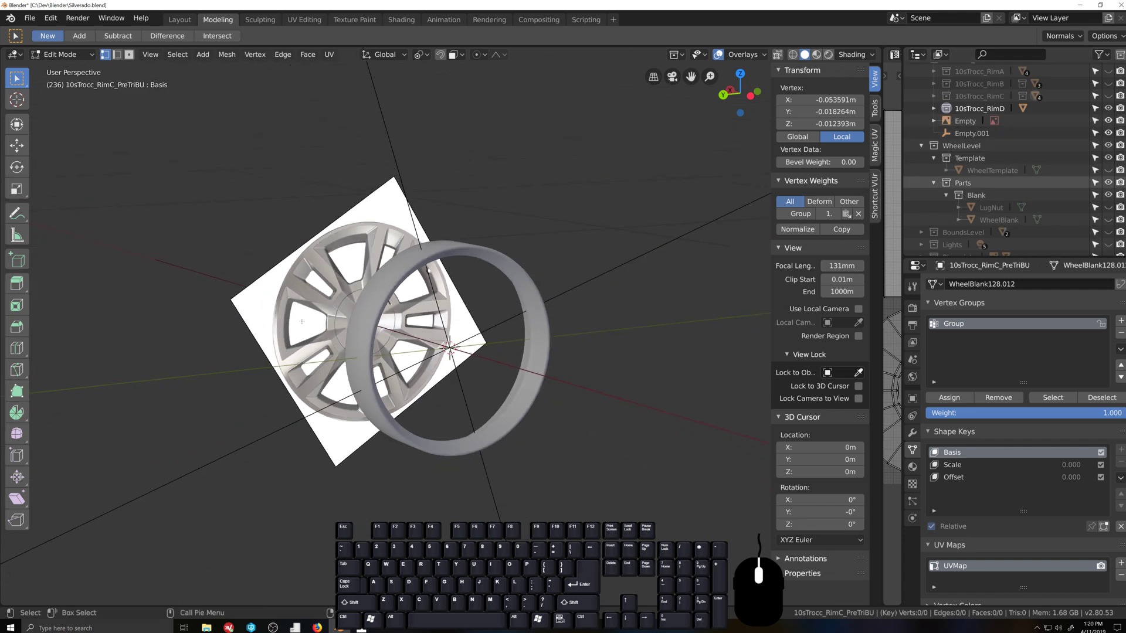
# Step: Examine how the wheel reference image lines up with the blank rim in left orthographic and perspective views
pyautogui.press('ctrl+KP_3')
pyautogui.scroll(4, 543, 416)
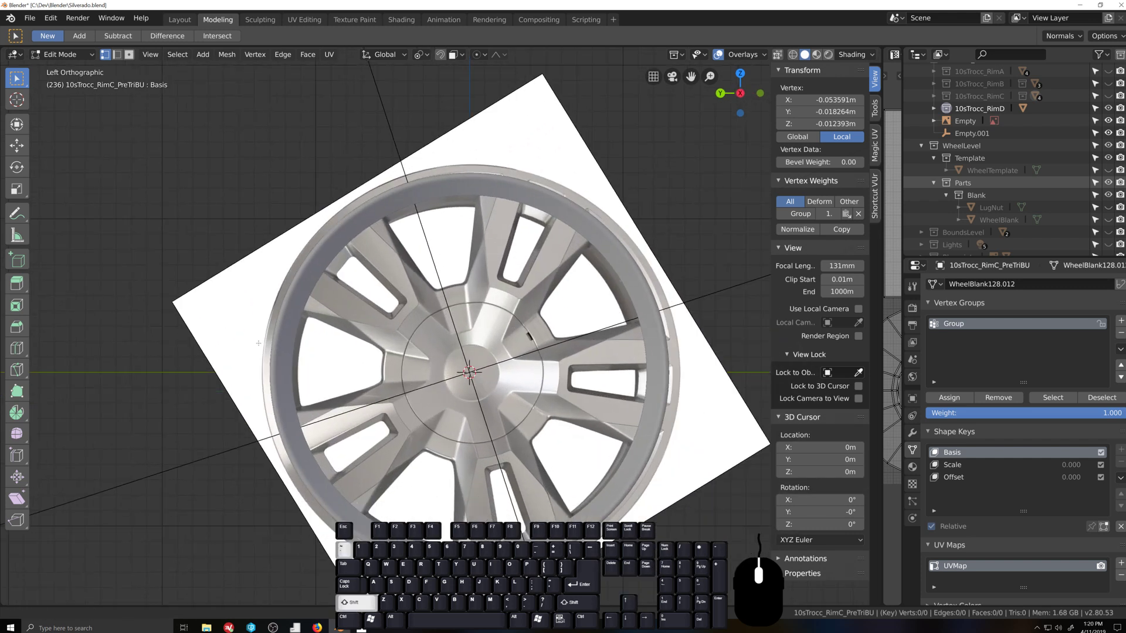
pyautogui.keyDown('shift'); pyautogui.moveTo(543, 416); pyautogui.dragTo(527, 395, button='middle'); pyautogui.keyUp('shift')
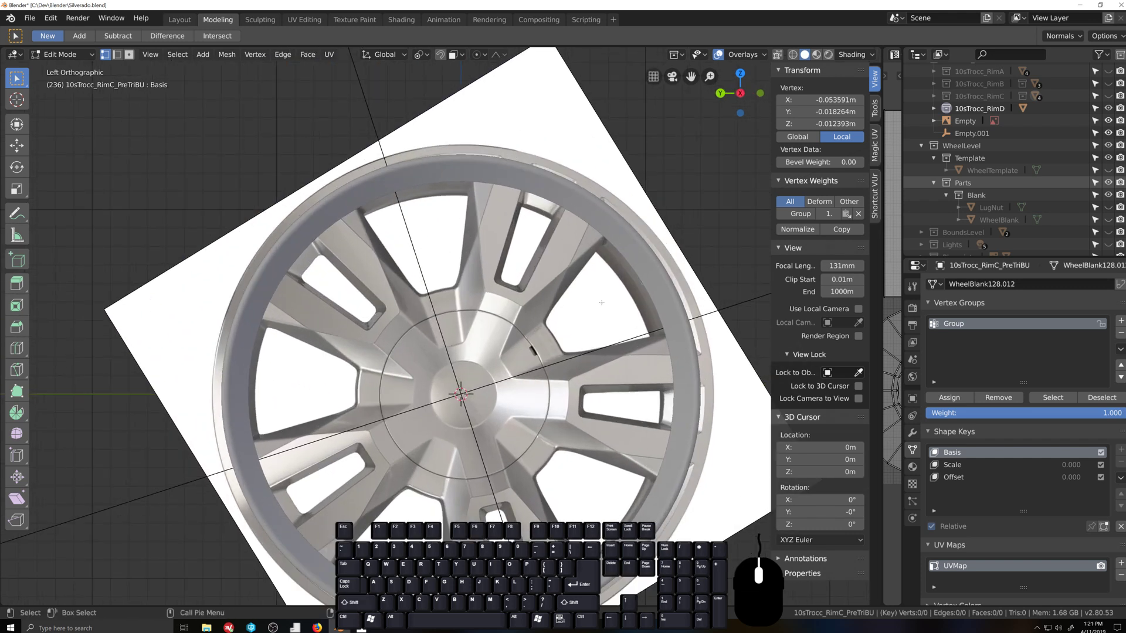
pyautogui.rightClick(578, 245)
pyautogui.scroll(-3, 569, 305)
pyautogui.moveTo(568, 304); pyautogui.dragTo(510, 189, button='middle')
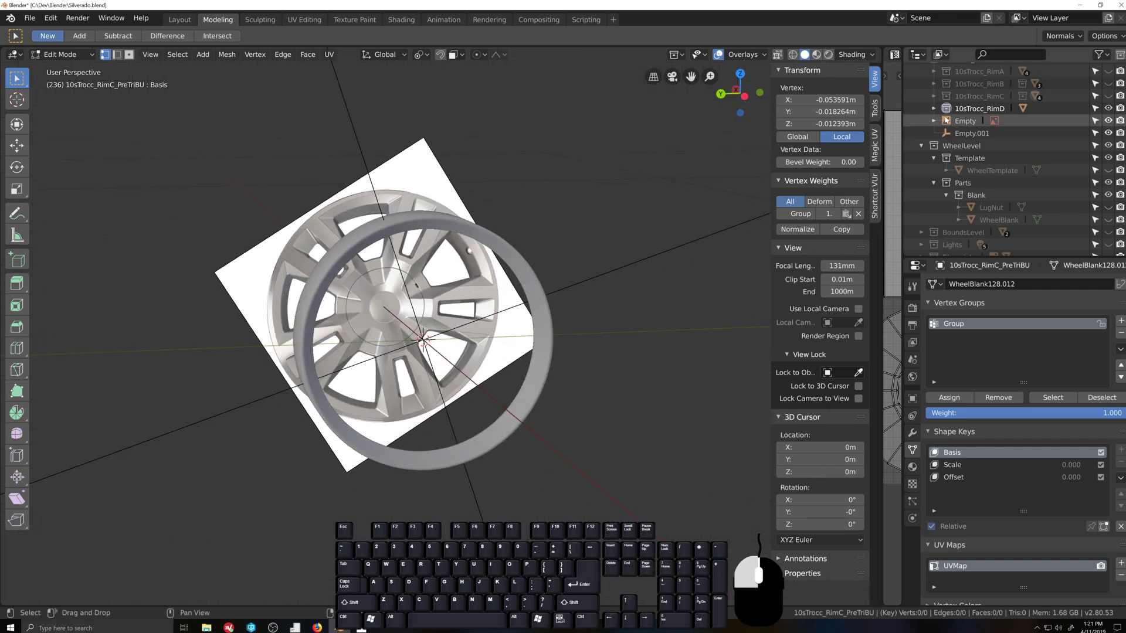
pyautogui.scroll(2, 411, 329)
pyautogui.press('ctrl+KP_3')
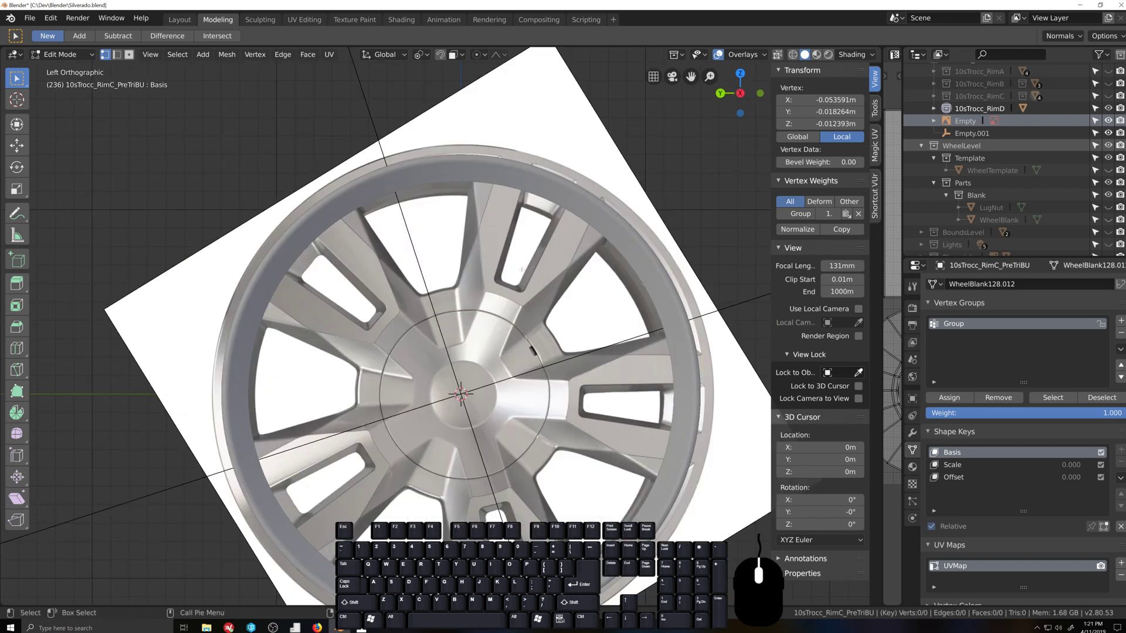
pyautogui.scroll(-3, 521, 269)
pyautogui.moveTo(521, 269); pyautogui.dragTo(453, 493, button='middle')
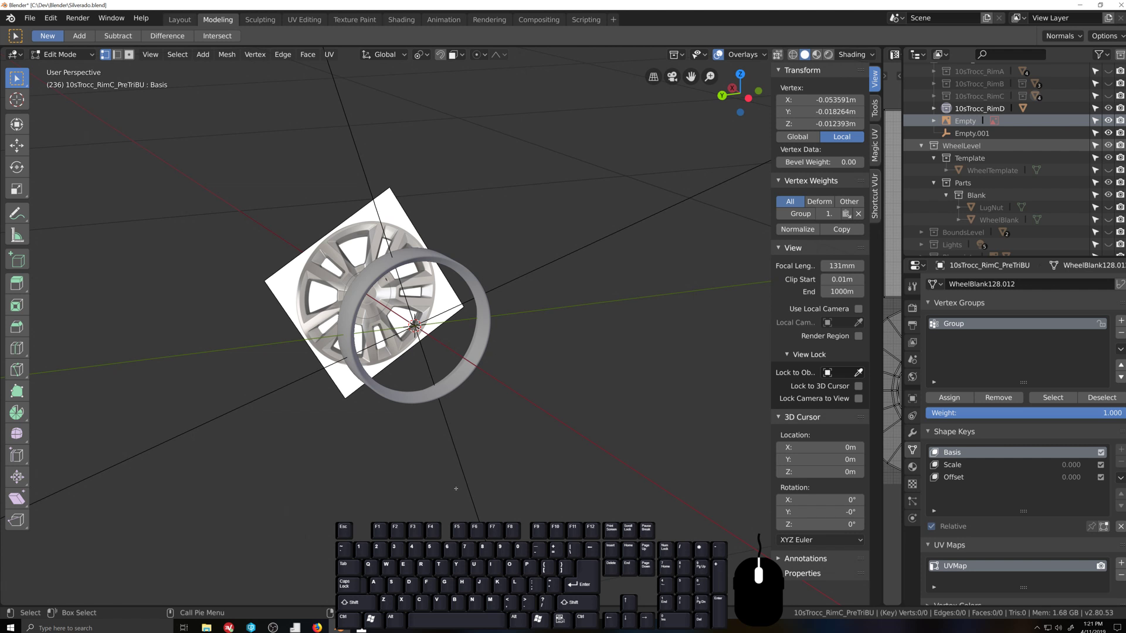
# Step: Leave Edit Mode and scale the wheel reference image by about 0.964 in left orthographic view to fit the rim
pyautogui.click(948, 122)
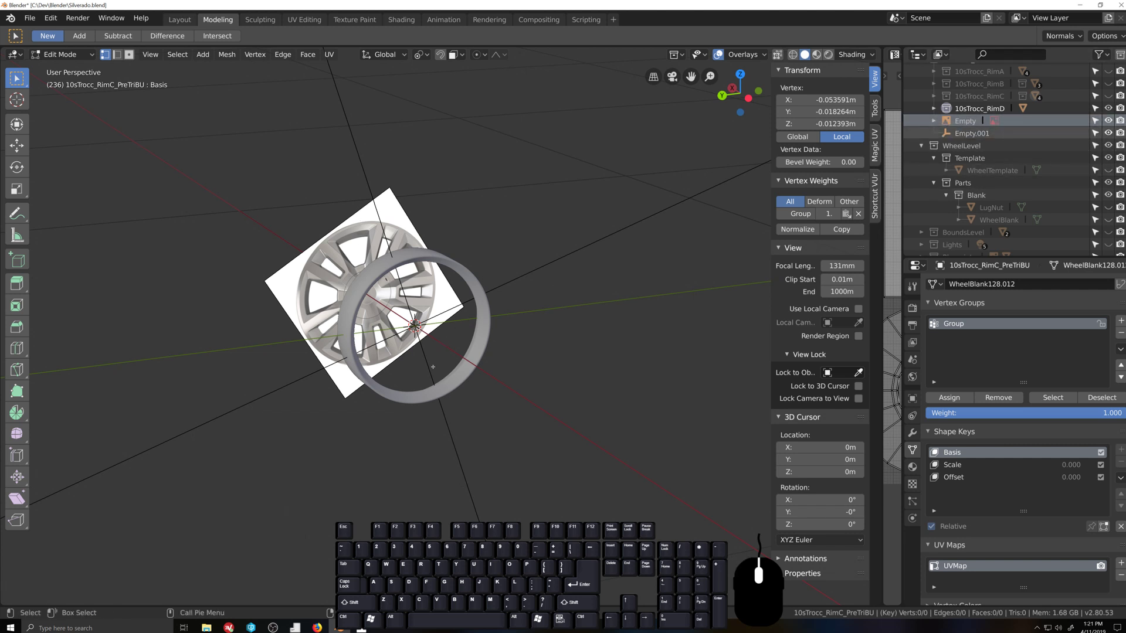
pyautogui.press('Tab')
pyautogui.press('ctrl+KP_3')
pyautogui.scroll(4, 432, 367)
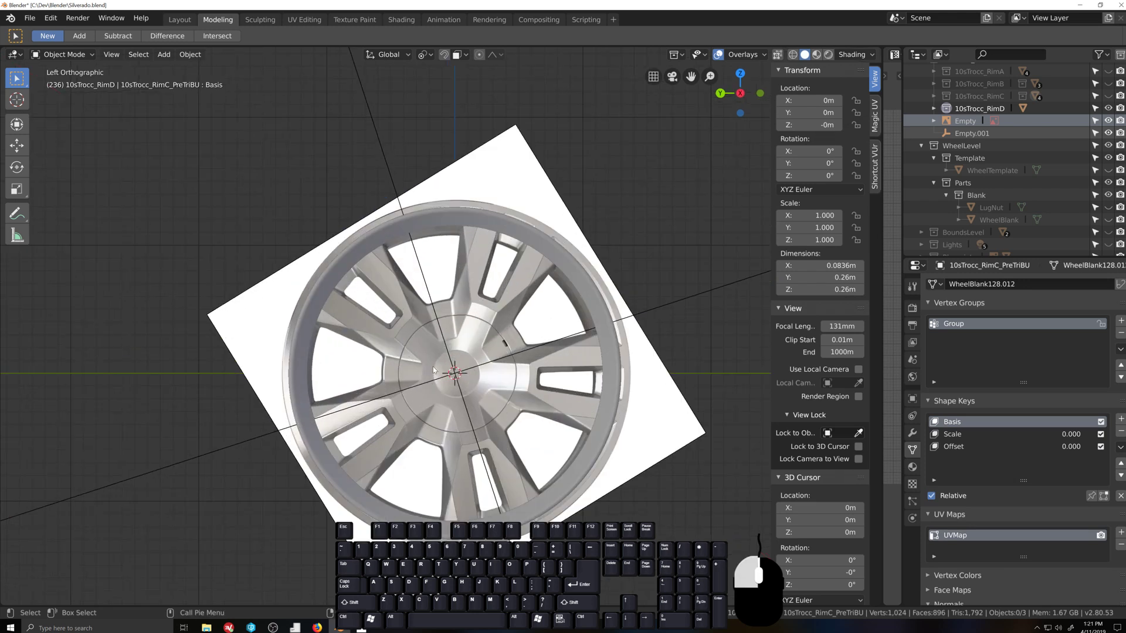
pyautogui.click(433, 367)
pyautogui.press('s')
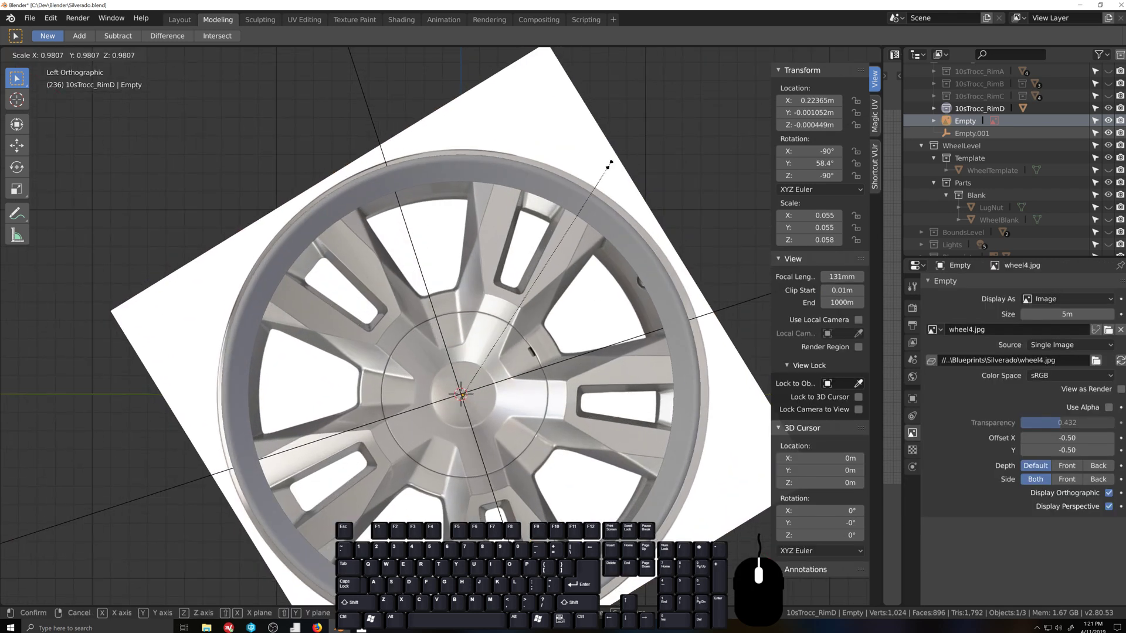
pyautogui.click(604, 166)
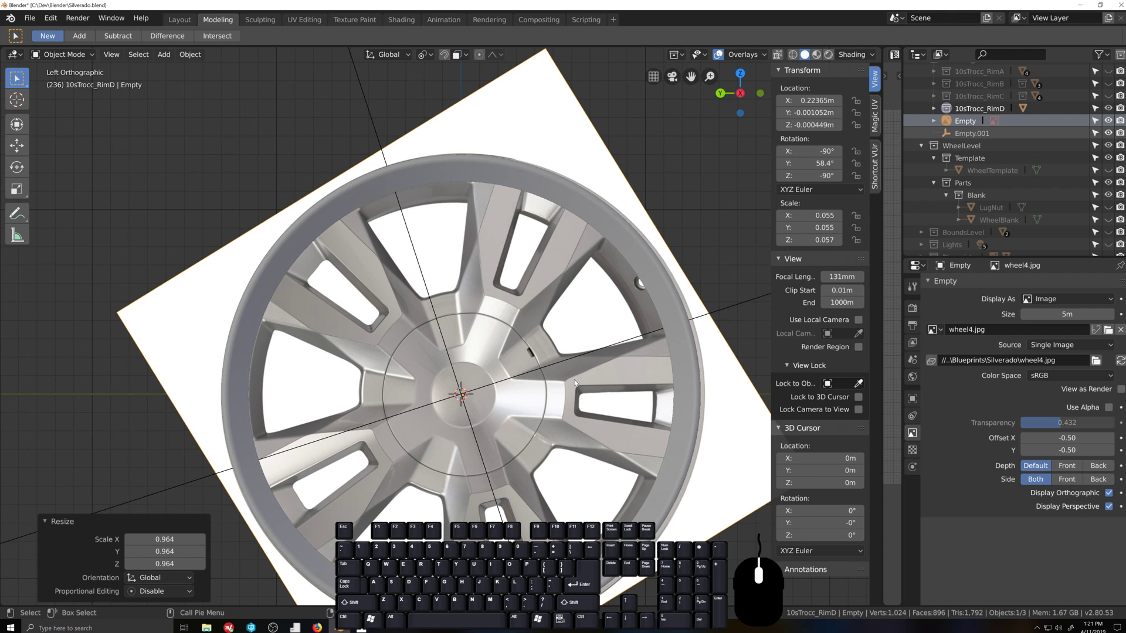
# Step: Rotate the wheel reference image by about -24.2°, enable Use Alpha on it, and fine-tune the rotation by about 1.93°
pyautogui.press('r')
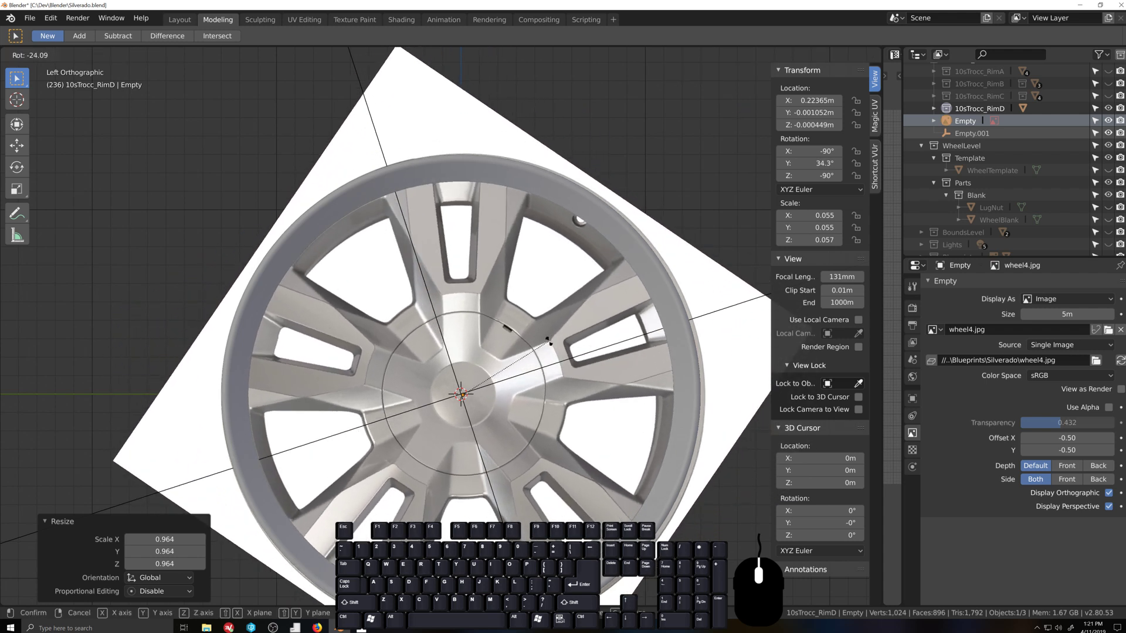
pyautogui.click(548, 341)
pyautogui.click(1108, 406)
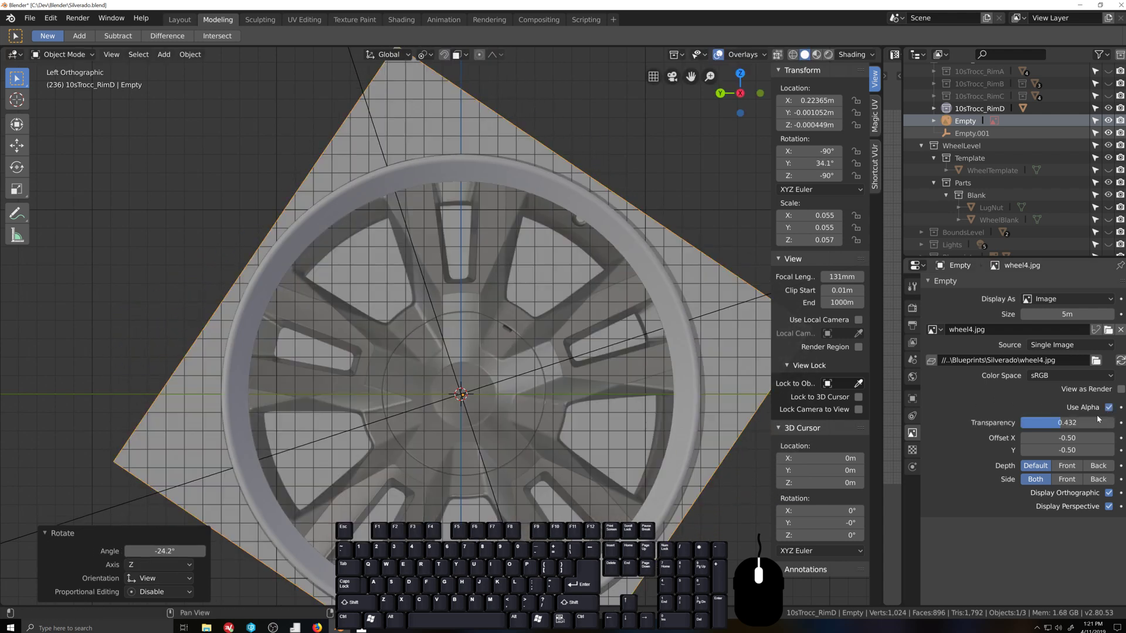
pyautogui.scroll(1, 501, 374)
pyautogui.press('r')
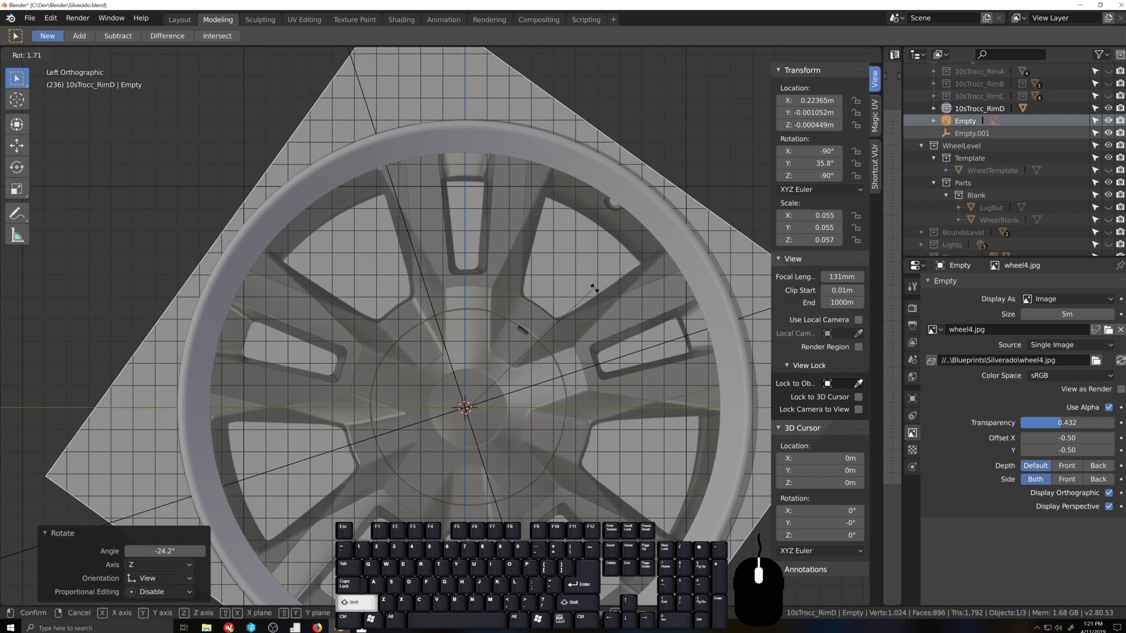
pyautogui.click(596, 309)
# Step: Move the wheel reference image about 0.00147 m along global Y and rotate it a further 0.395°
pyautogui.press('g')
pyautogui.press('y')
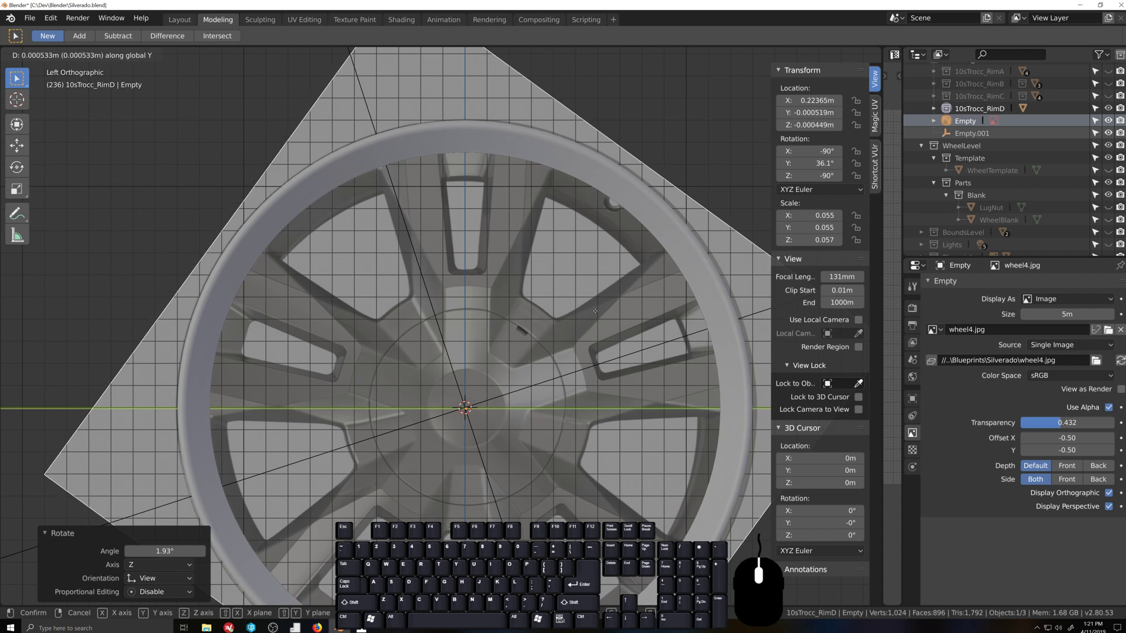
pyautogui.click(593, 312)
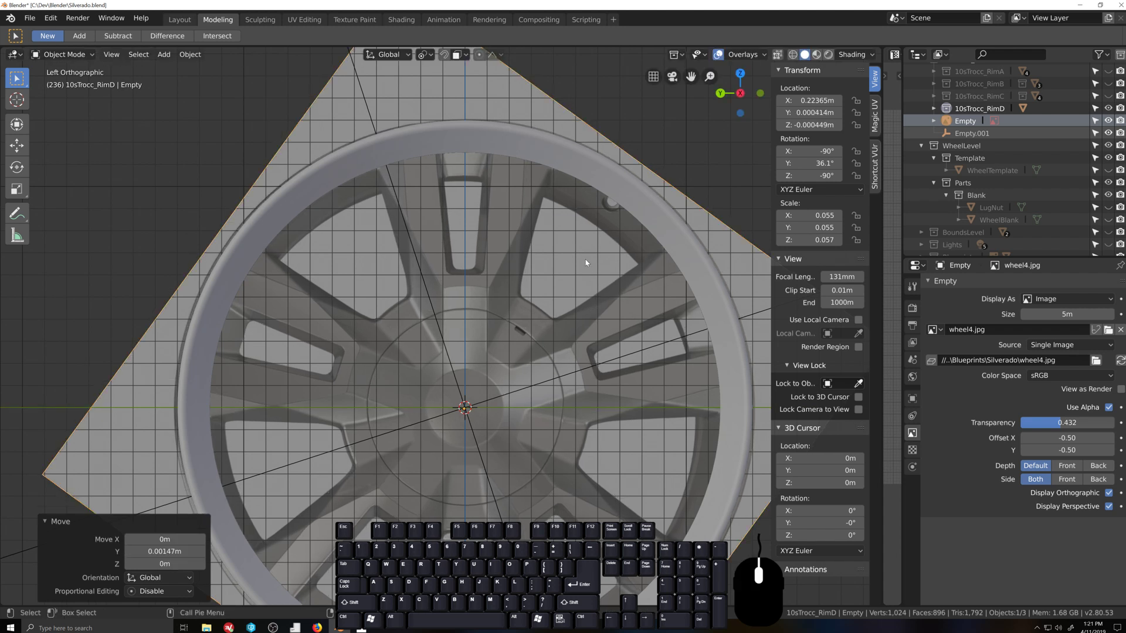
pyautogui.press('r')
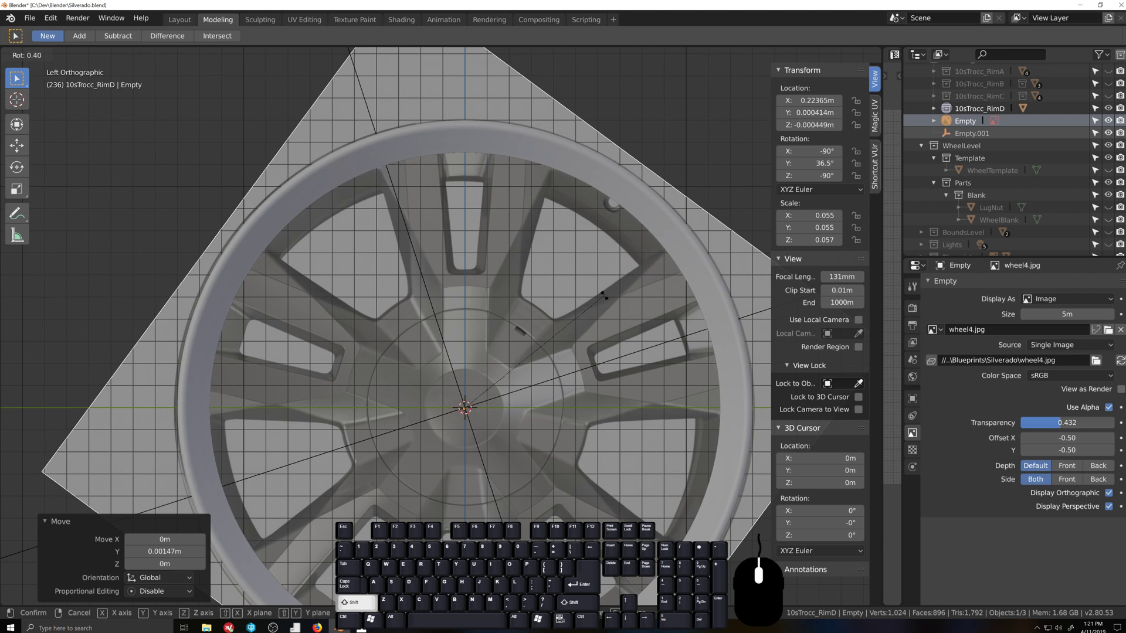
pyautogui.click(604, 296)
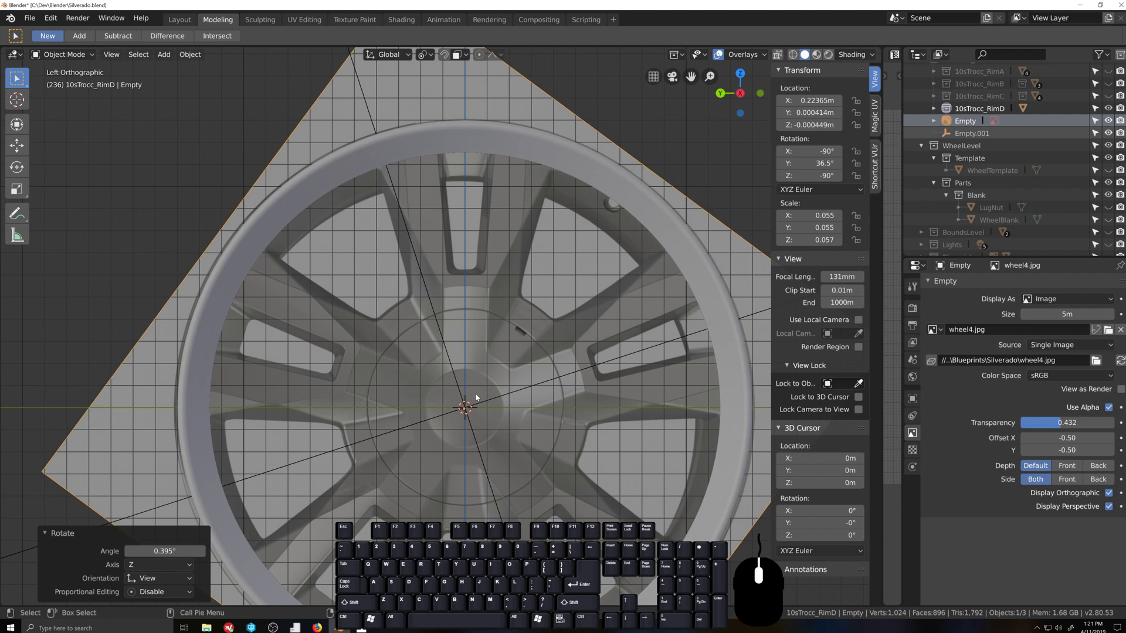
# Step: Move the wheel reference image about 0.000626 m along global Z and scale it by about 0.983
pyautogui.press('g')
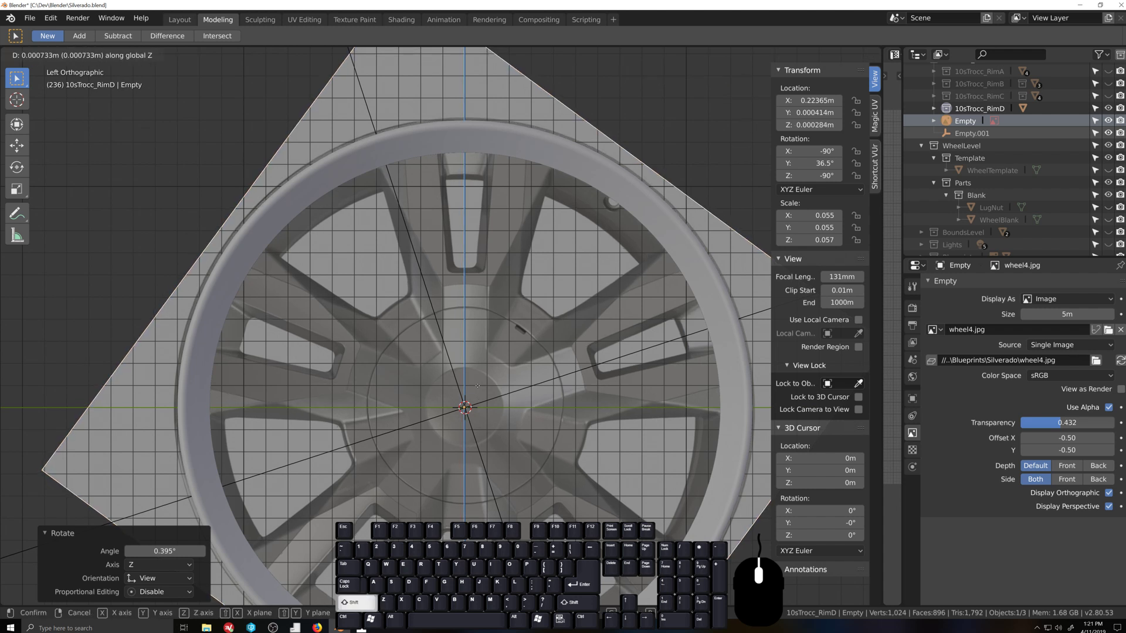
pyautogui.keyDown('shift'); pyautogui.click(478, 392); pyautogui.keyUp('shift')
pyautogui.press('s')
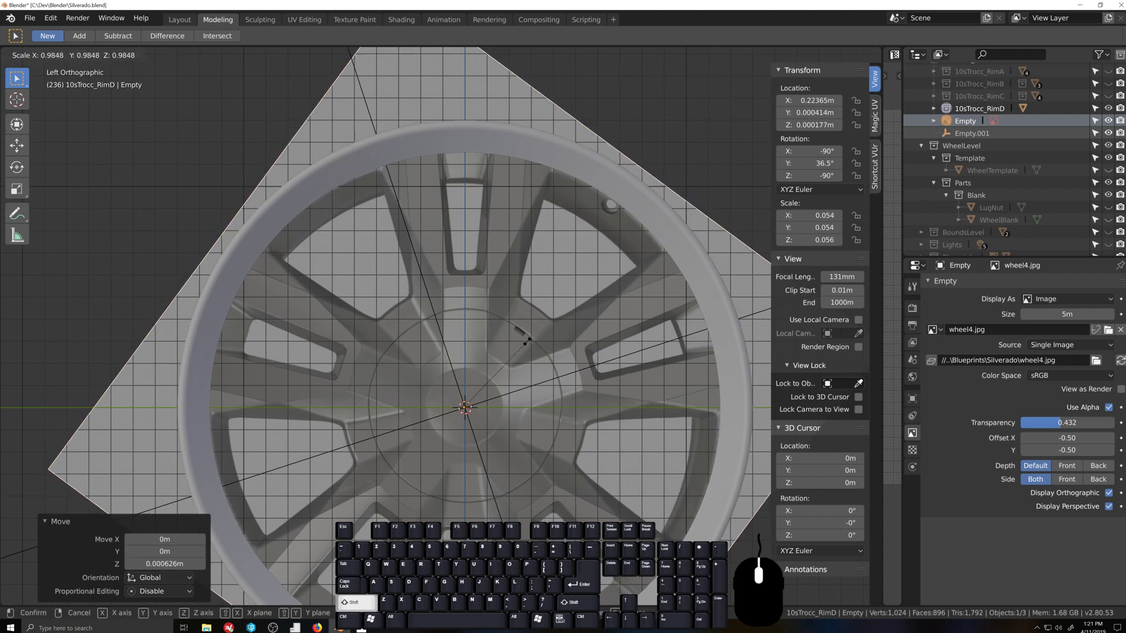
pyautogui.click(526, 346)
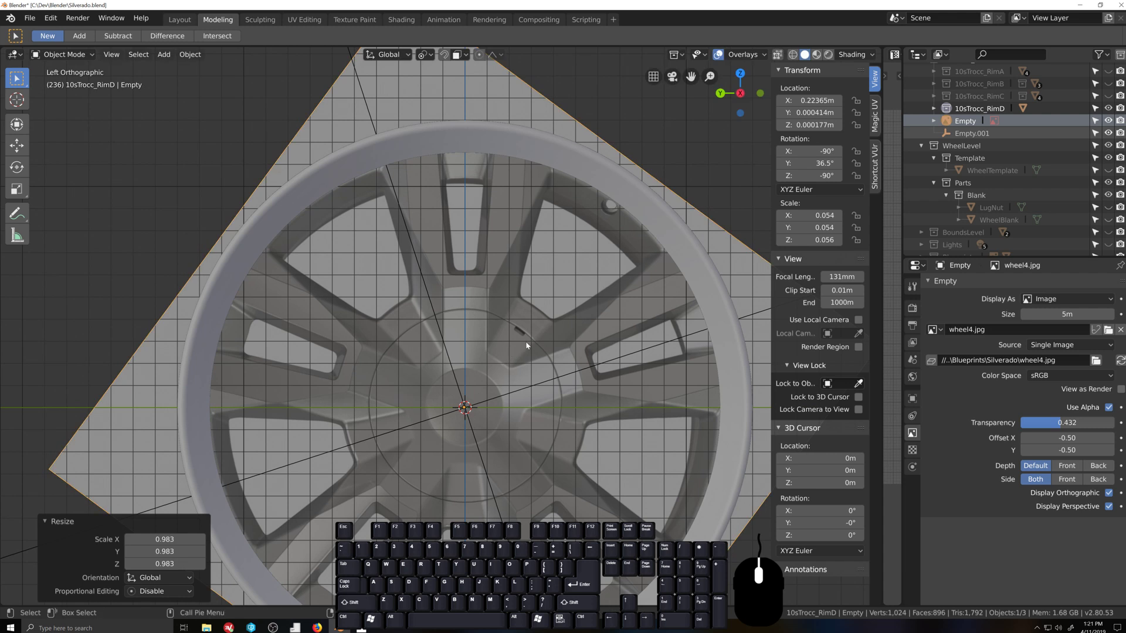
# Step: Compare the wheel reference image with and without transparency, leaving Use Alpha disabled
pyautogui.click(1108, 407)
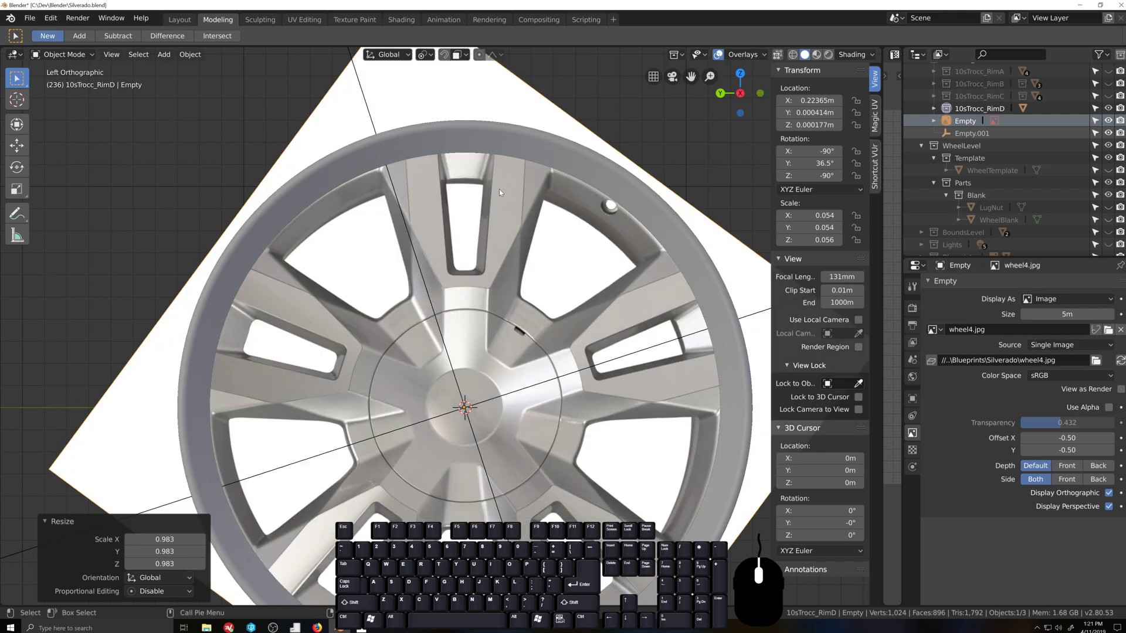
pyautogui.click(1108, 407)
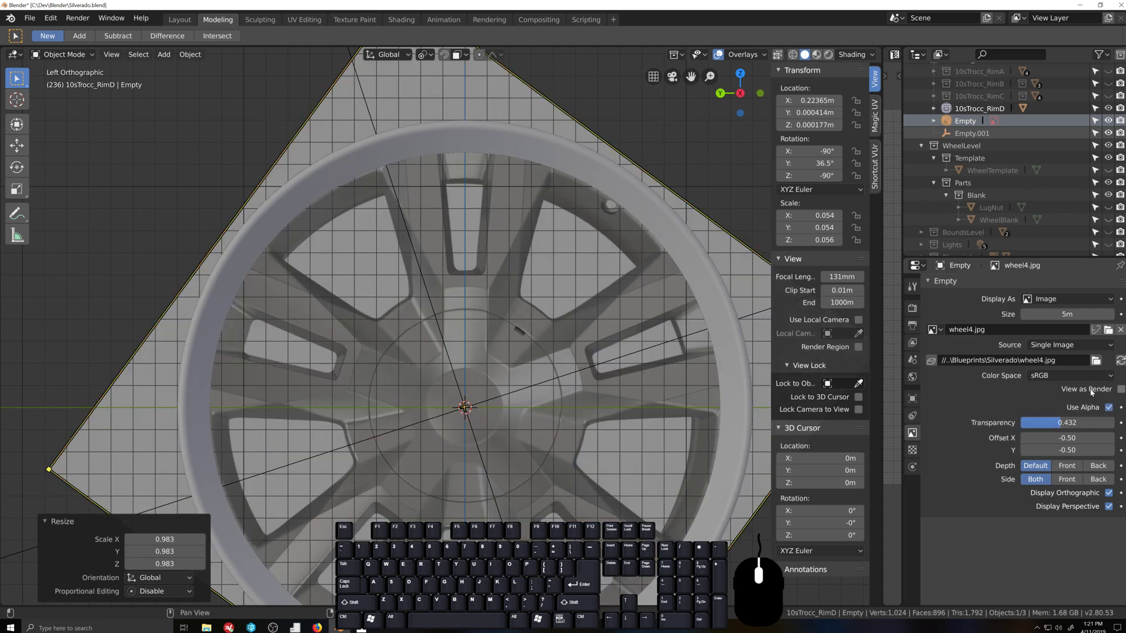
pyautogui.click(1108, 406)
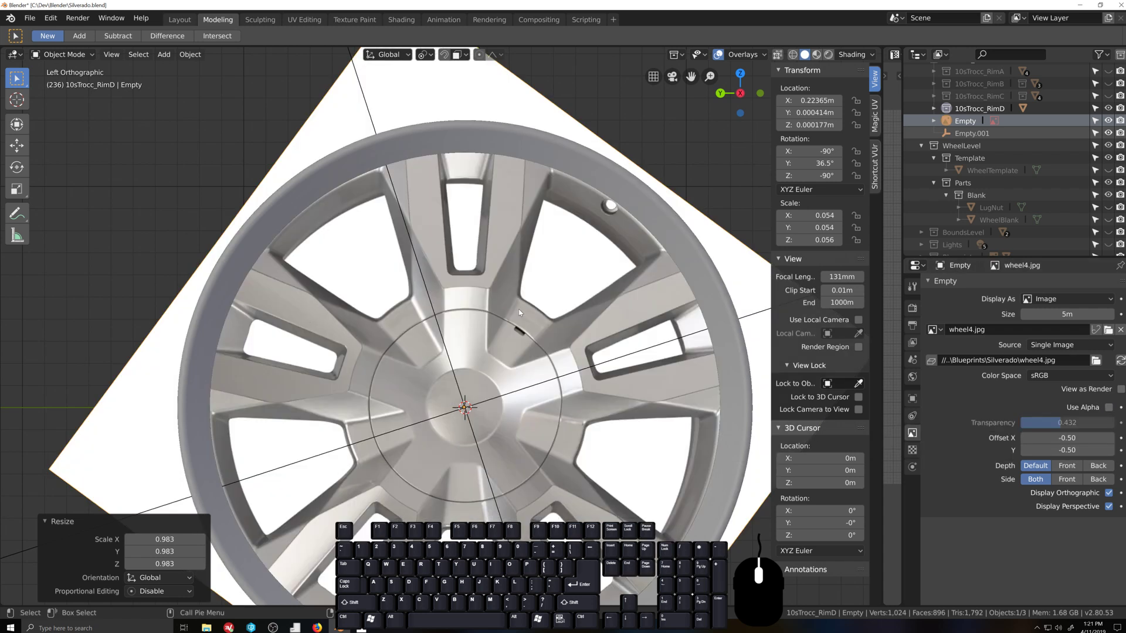
# Step: Select the 10sTrocc_RimD rim and open its mesh in Edit Mode
pyautogui.click(519, 137)
pyautogui.press('Tab')
pyautogui.scroll(-3, 490, 194)
pyautogui.moveTo(488, 214); pyautogui.dragTo(482, 193, button='middle')
pyautogui.scroll(6, 482, 220)
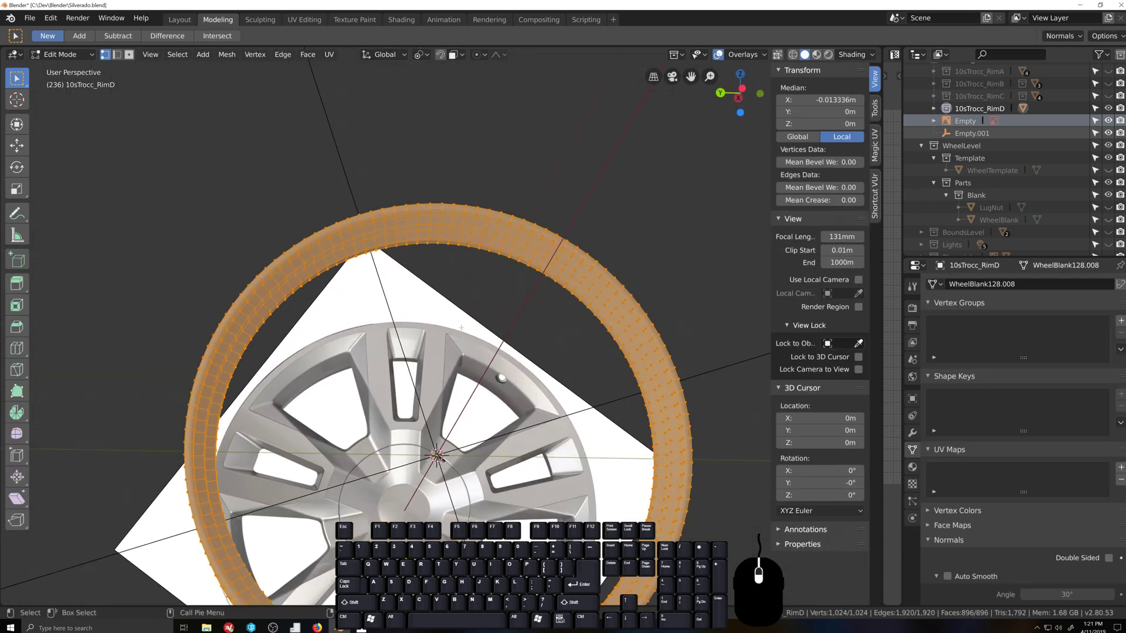
# Step: Select the rim's inner edge loop, expand the selection over the adjoining loops, and delete the selected vertices
pyautogui.keyDown('alt'); pyautogui.click(465, 178); pyautogui.keyUp('alt')
pyautogui.scroll(-1, 467, 180)
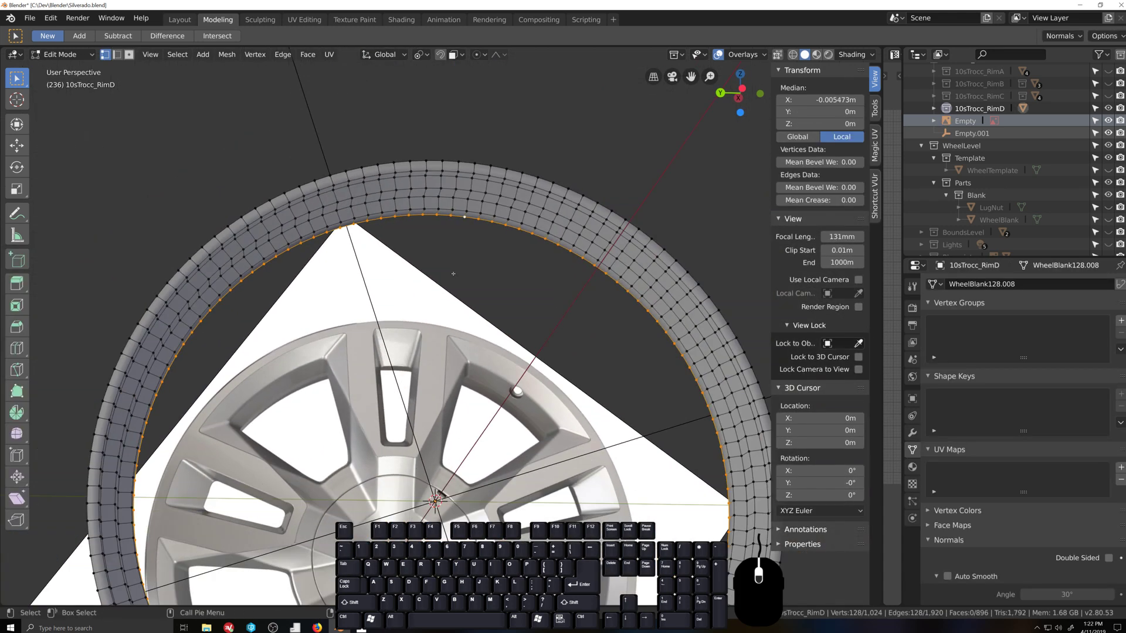
pyautogui.moveTo(507, 263); pyautogui.dragTo(472, 270, button='middle')
pyautogui.press('ctrl+KP_Add')
pyautogui.press('ctrl+KP_Add')
pyautogui.press('ctrl+KP_Add')
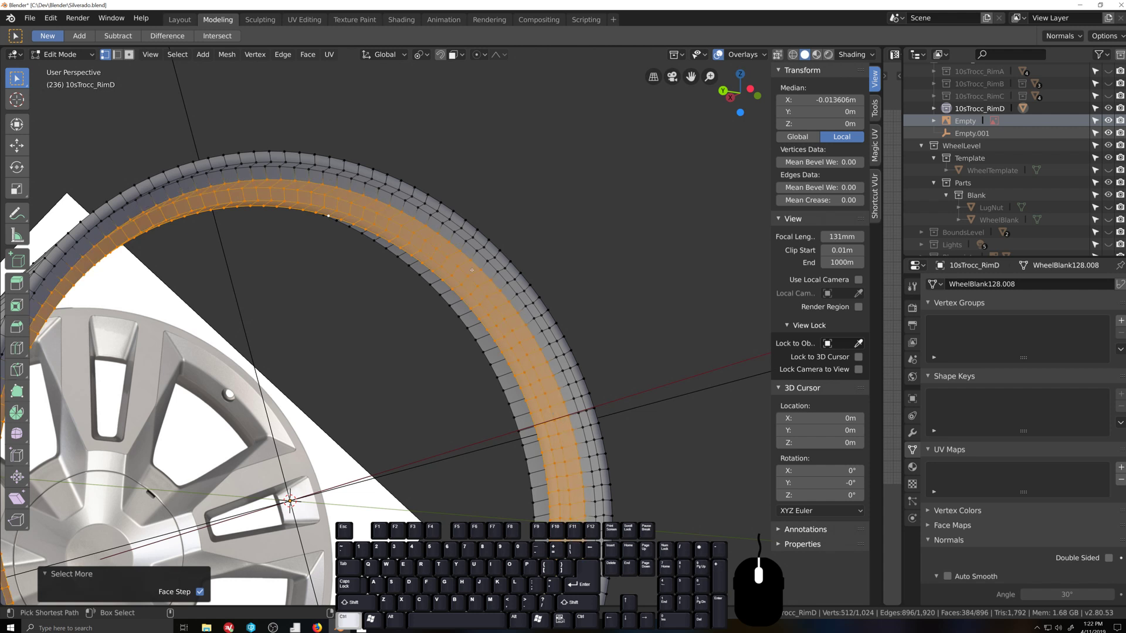
pyautogui.press('x')
pyautogui.click(472, 270)
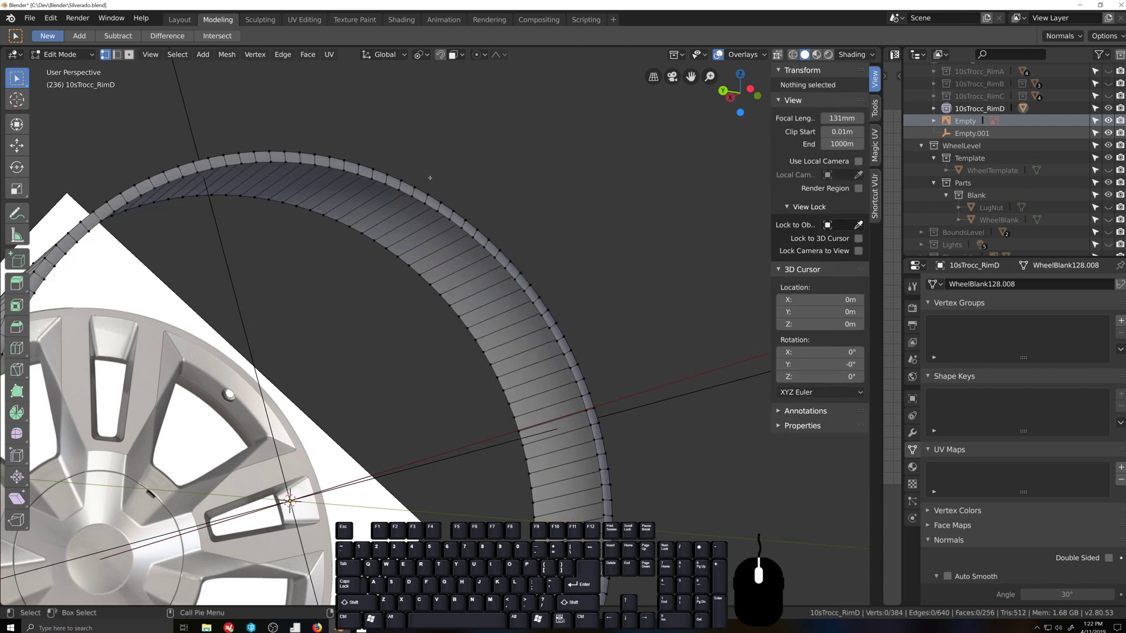
# Step: Set the pivot to 3D Cursor and scale the rim lip's inner edge loop by about 0.993 on Y and Z, excluding X
pyautogui.keyDown('alt'); pyautogui.click(407, 193); pyautogui.keyUp('alt')
pyautogui.press('ctrl+KP_3')
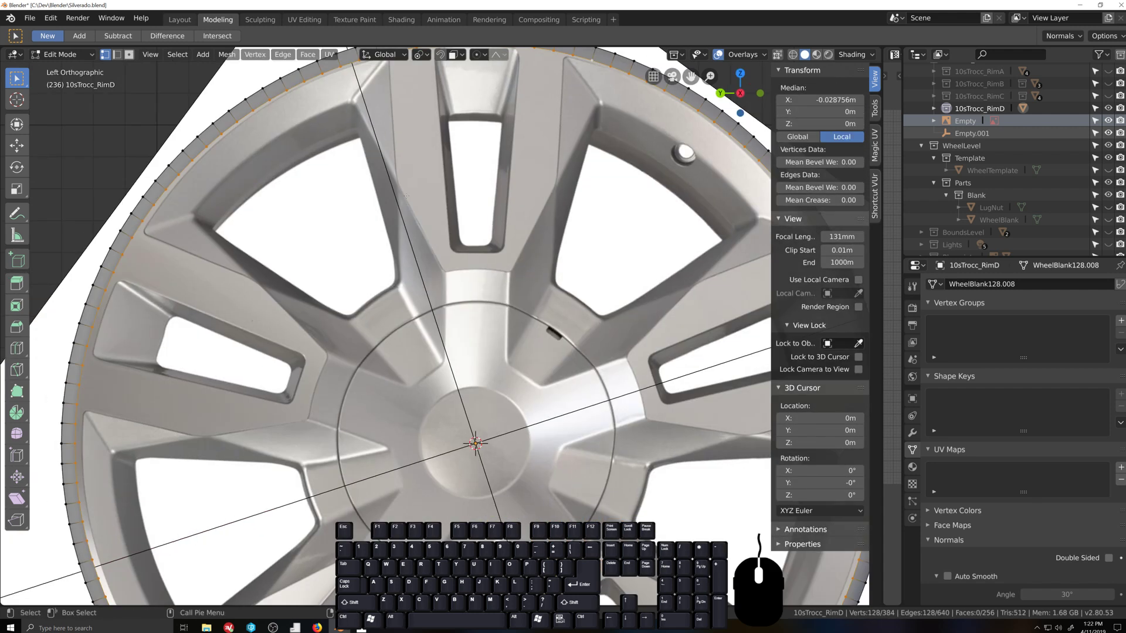
pyautogui.scroll(4, 461, 179)
pyautogui.press('s')
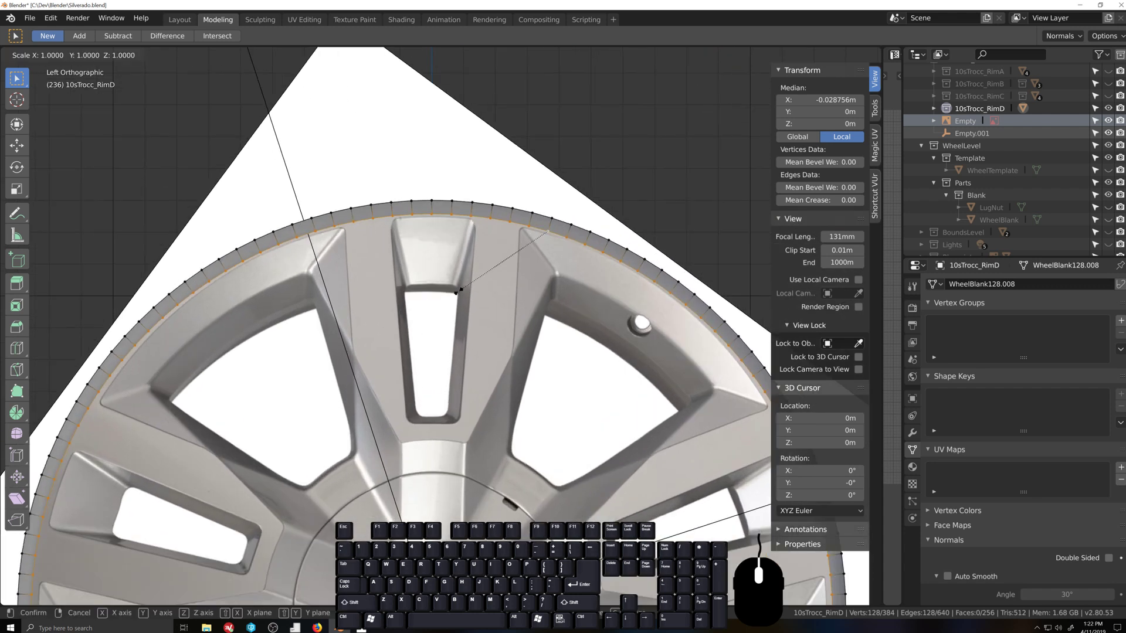
pyautogui.hotkey('shift', 'x')
pyautogui.rightClick(459, 293)
pyautogui.press('.')
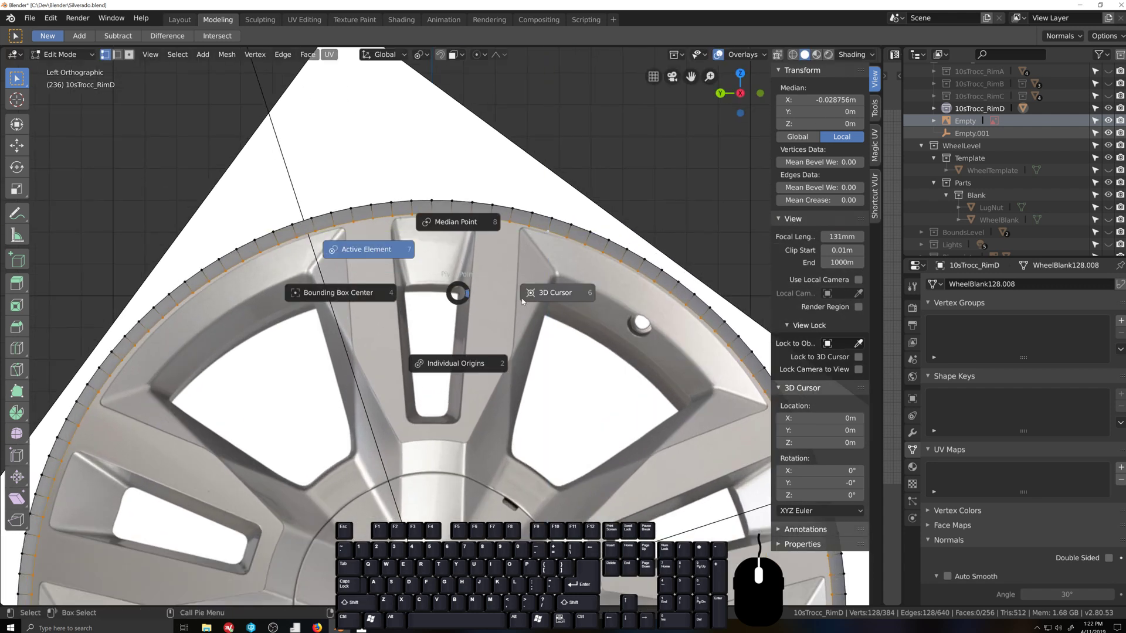
pyautogui.click(551, 295)
pyautogui.press('s')
pyautogui.hotkey('shift', 'x')
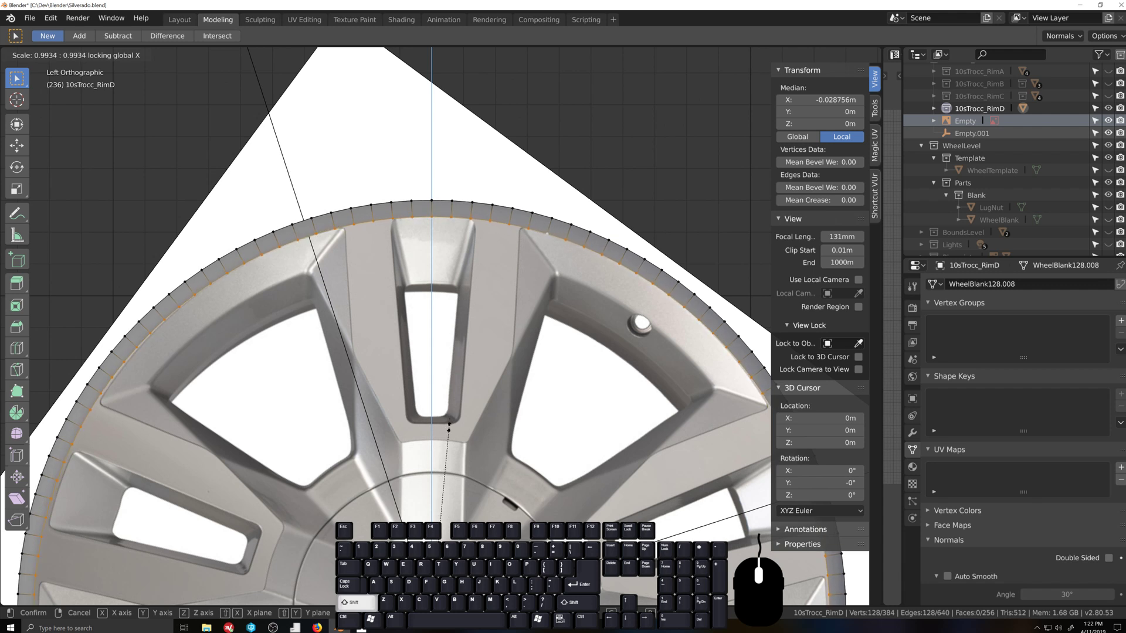
pyautogui.click(447, 417)
pyautogui.scroll(-2, 448, 417)
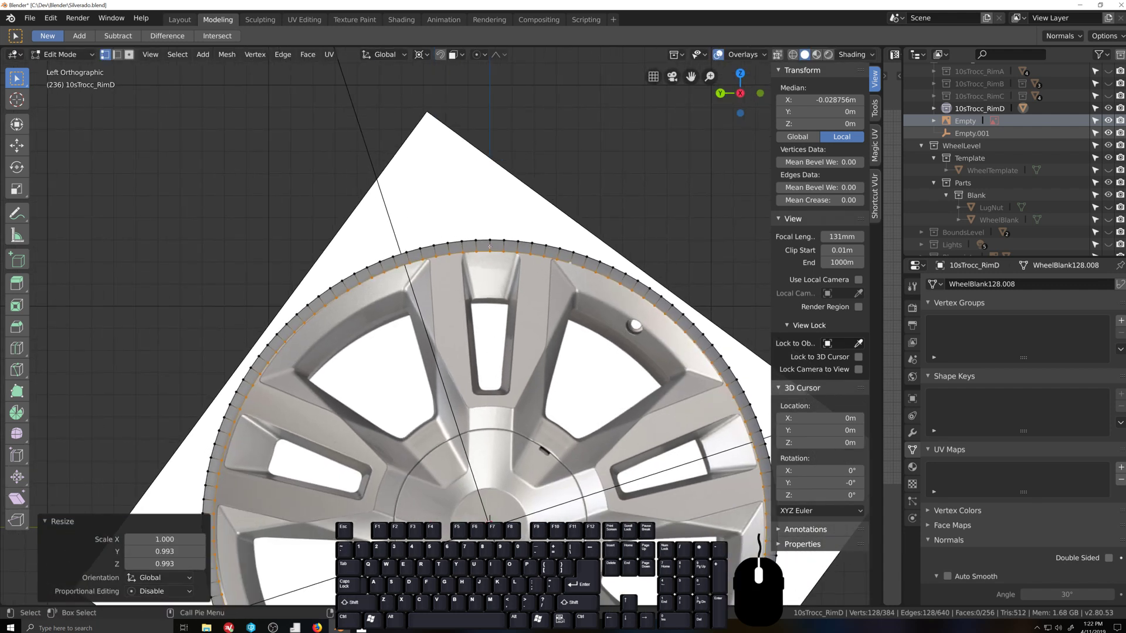
# Step: Delete one radial vertex row just past the rim's top centre and another on its upper-left arc to isolate a segment
pyautogui.click(501, 247)
pyautogui.press('x')
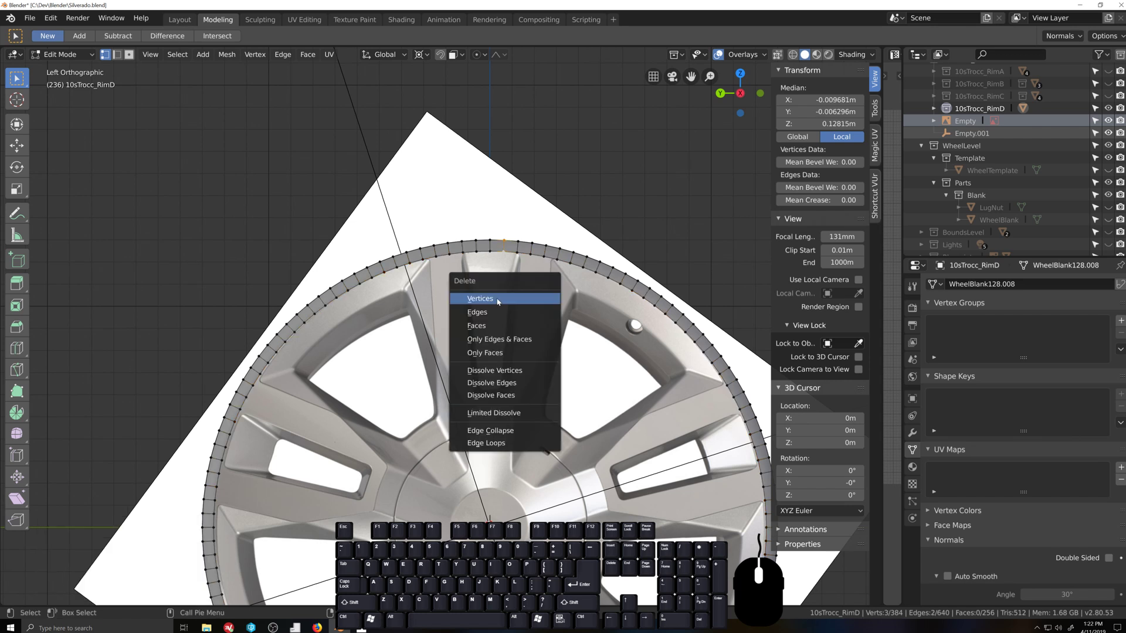
pyautogui.click(503, 293)
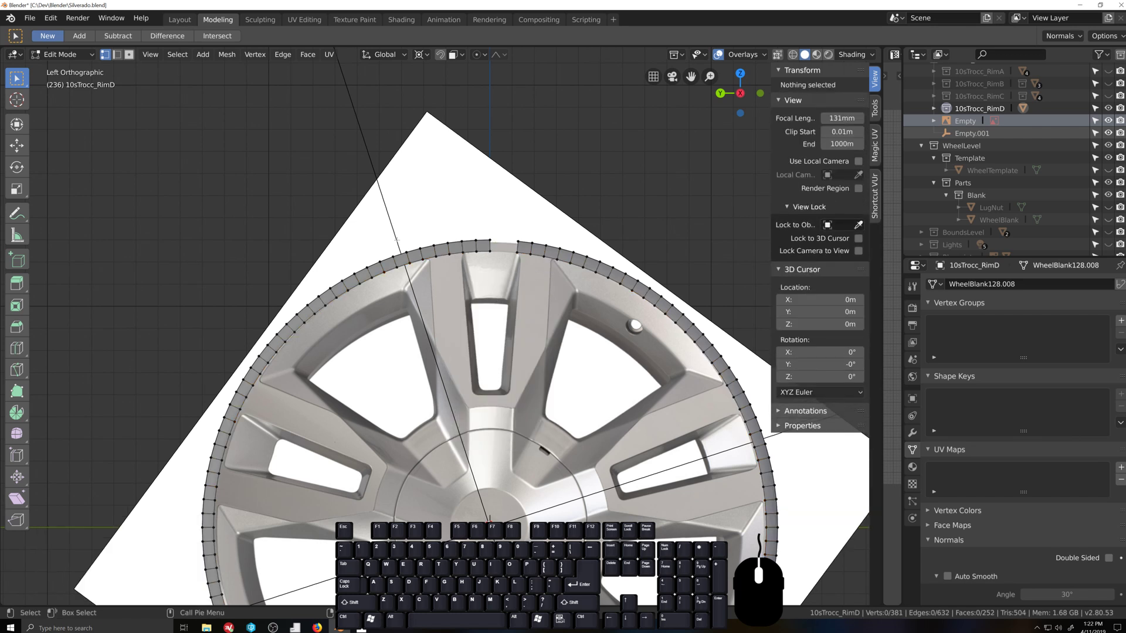
pyautogui.keyDown('alt'); pyautogui.click(323, 314); pyautogui.keyUp('alt')
pyautogui.click(336, 340)
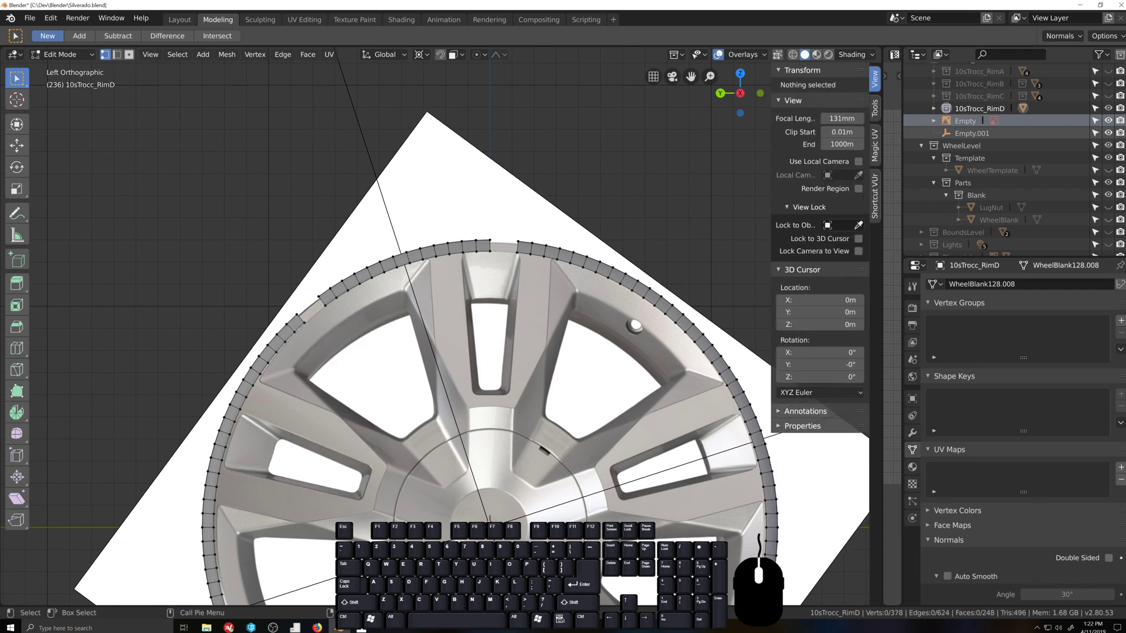
# Step: Select the linked remainder of the ring and delete its vertices, keeping only the short upper-left segment
pyautogui.click(294, 332)
pyautogui.hotkey('ctrl', 'l')
pyautogui.press('x')
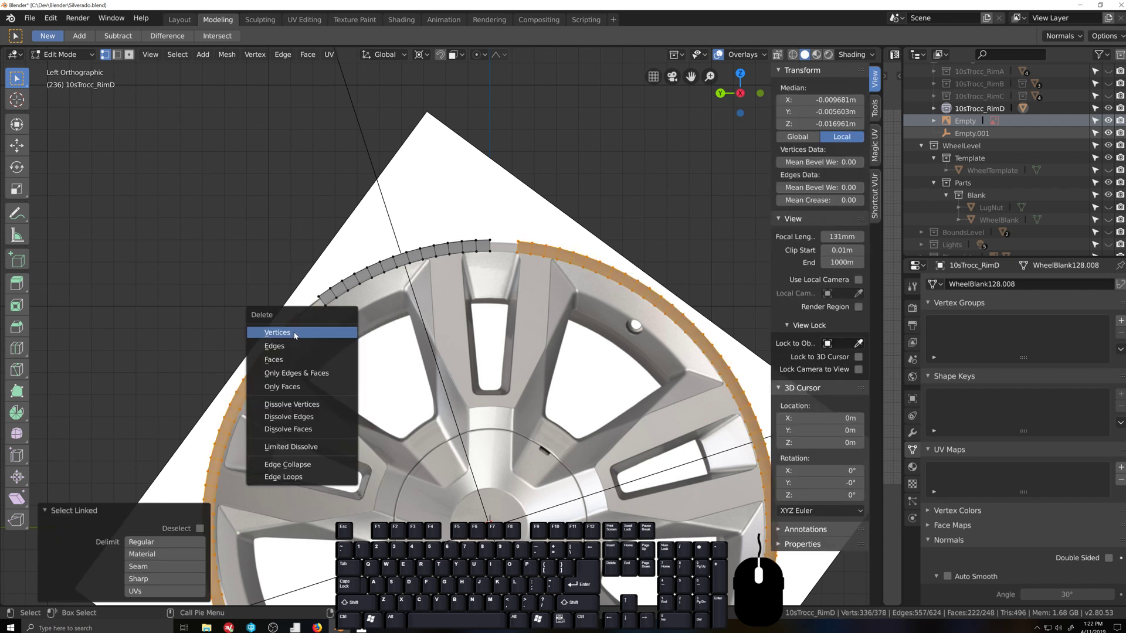
pyautogui.click(294, 334)
# Step: Add a Mirror modifier to the rim segment, mirroring on Y instead of X with Clipping enabled
pyautogui.scroll(-4, 438, 326)
pyautogui.press('`')
pyautogui.scroll(4, 437, 364)
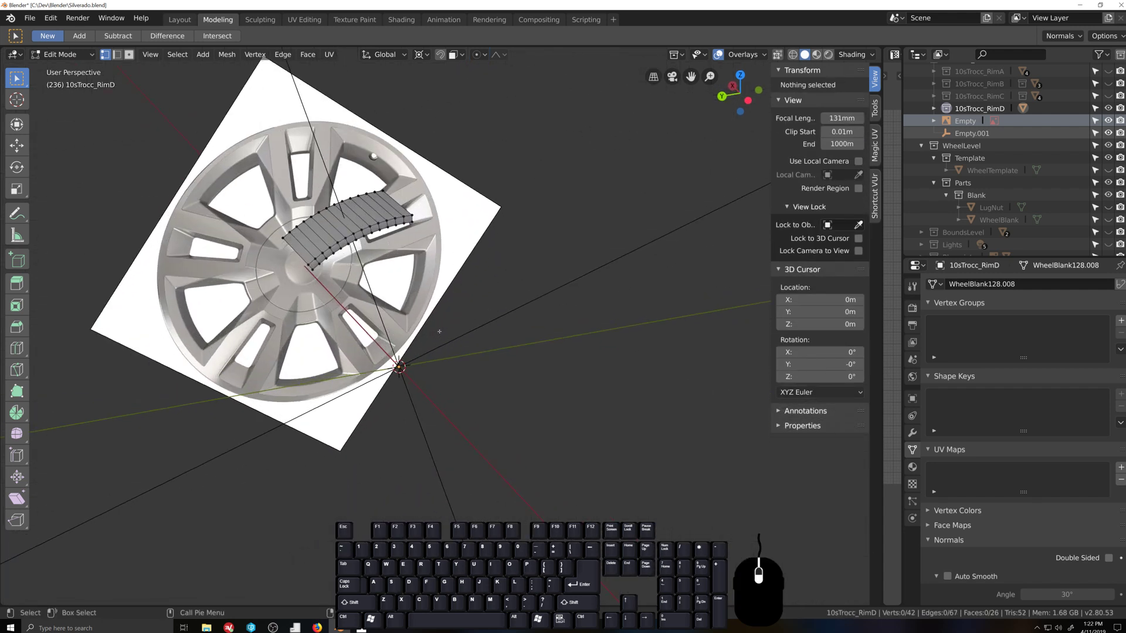
pyautogui.click(911, 432)
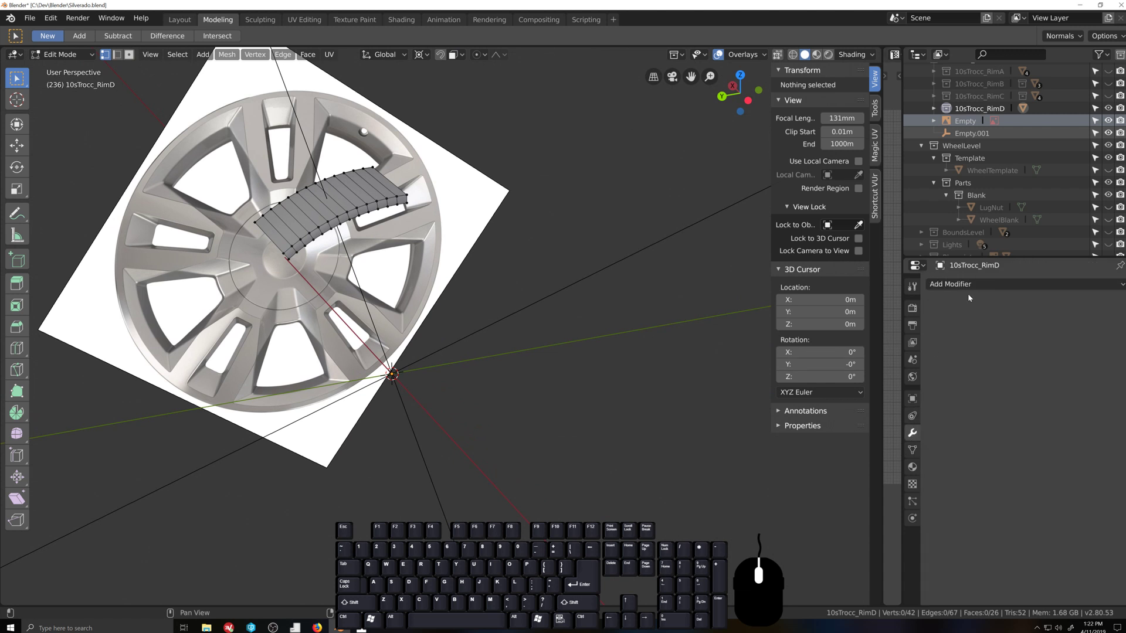
pyautogui.click(976, 286)
pyautogui.click(861, 406)
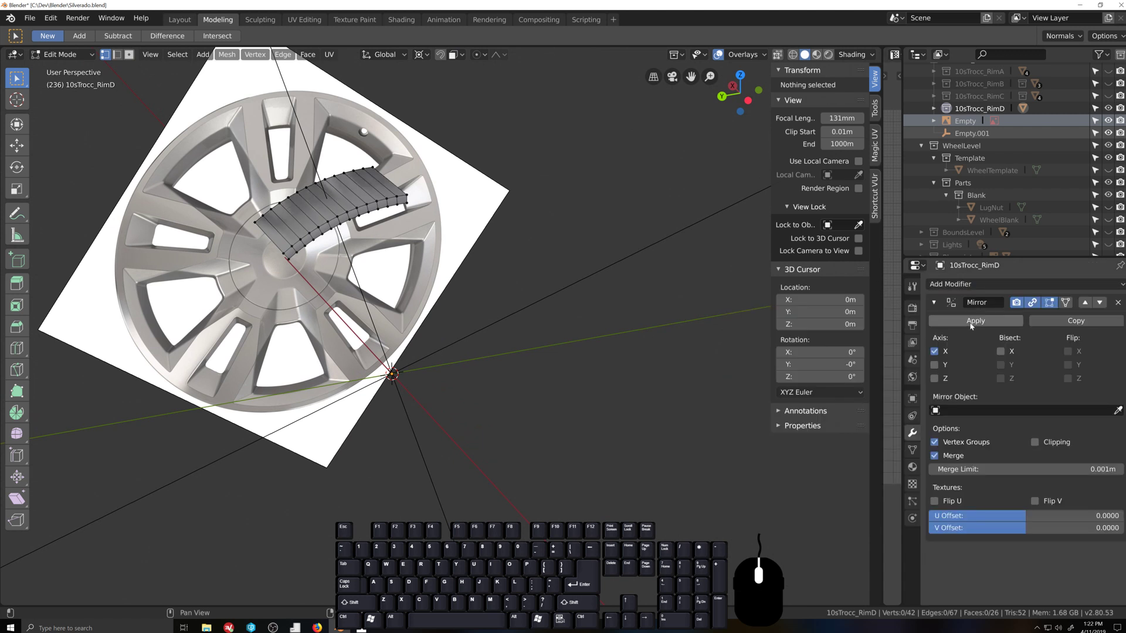
pyautogui.click(934, 351)
pyautogui.click(934, 365)
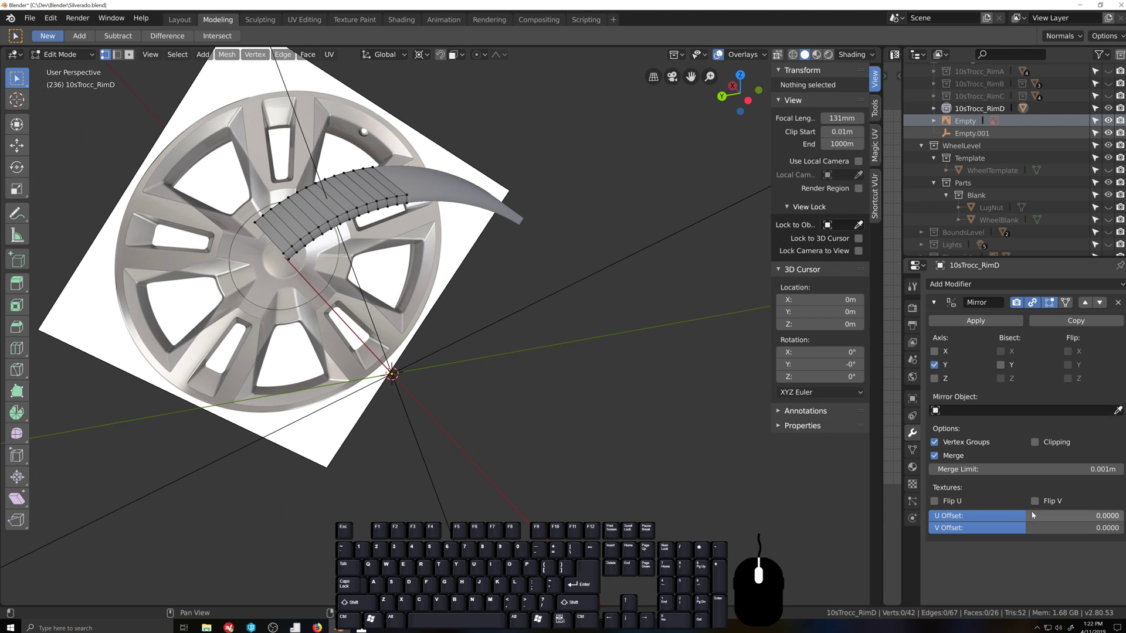
pyautogui.click(934, 303)
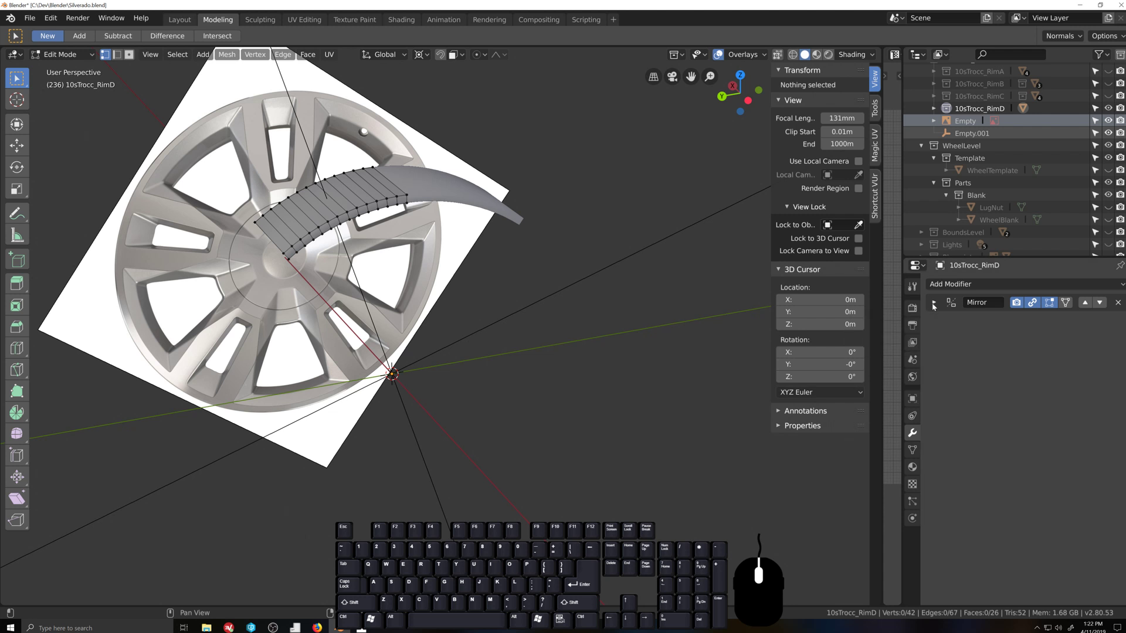
pyautogui.moveTo(697, 316); pyautogui.dragTo(680, 316, button='middle')
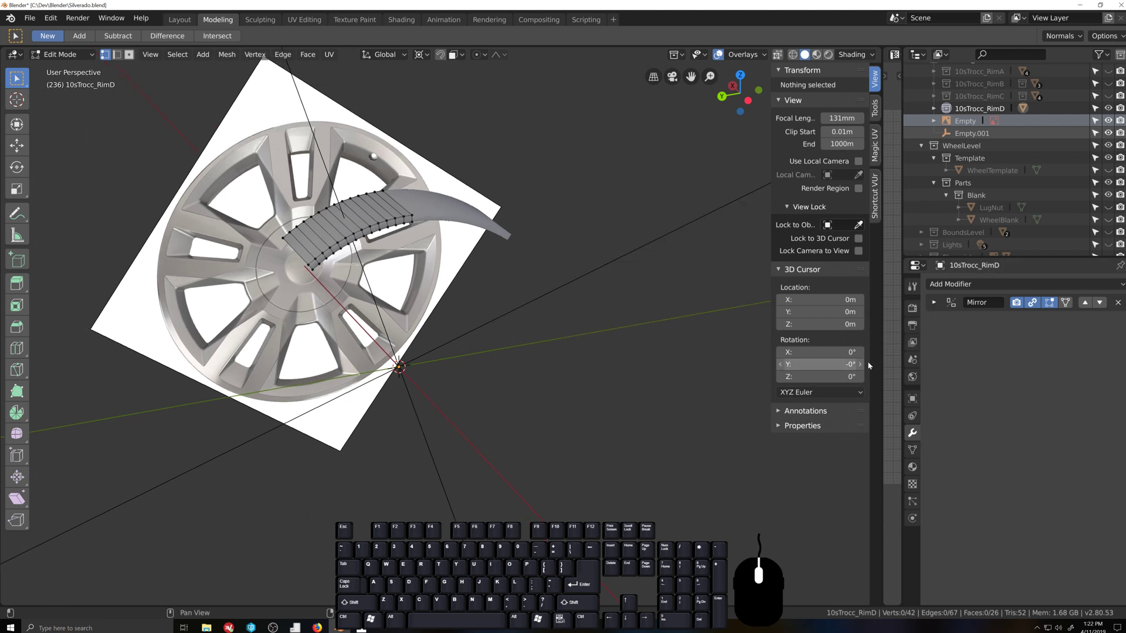
# Step: Add an Array modifier to the rim segment with a fixed count of 5
pyautogui.click(955, 285)
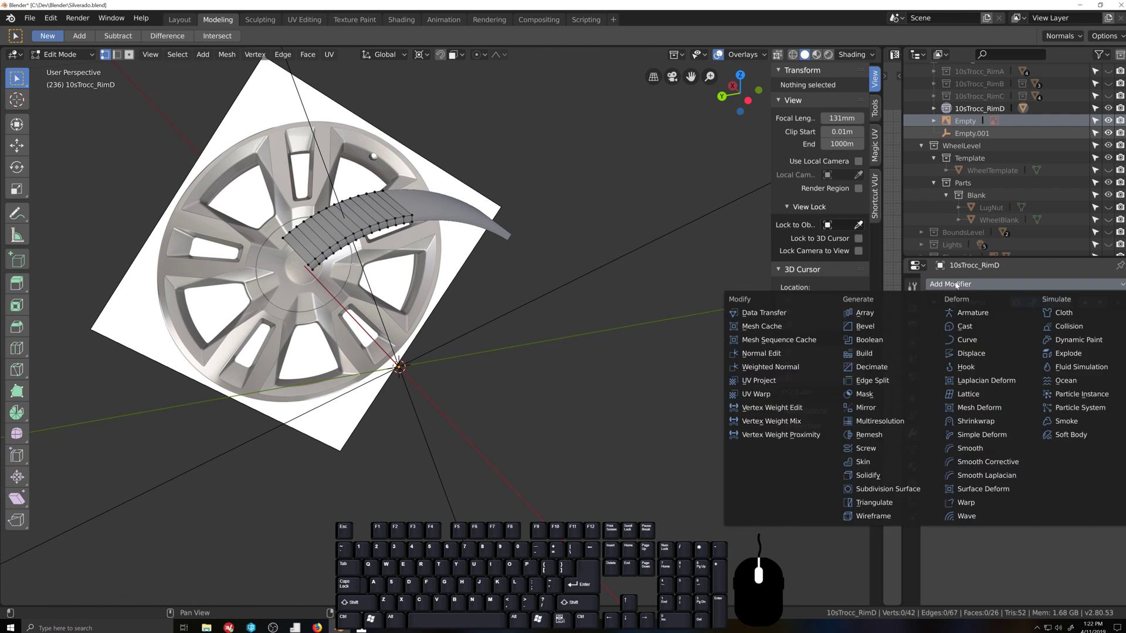
pyautogui.click(864, 312)
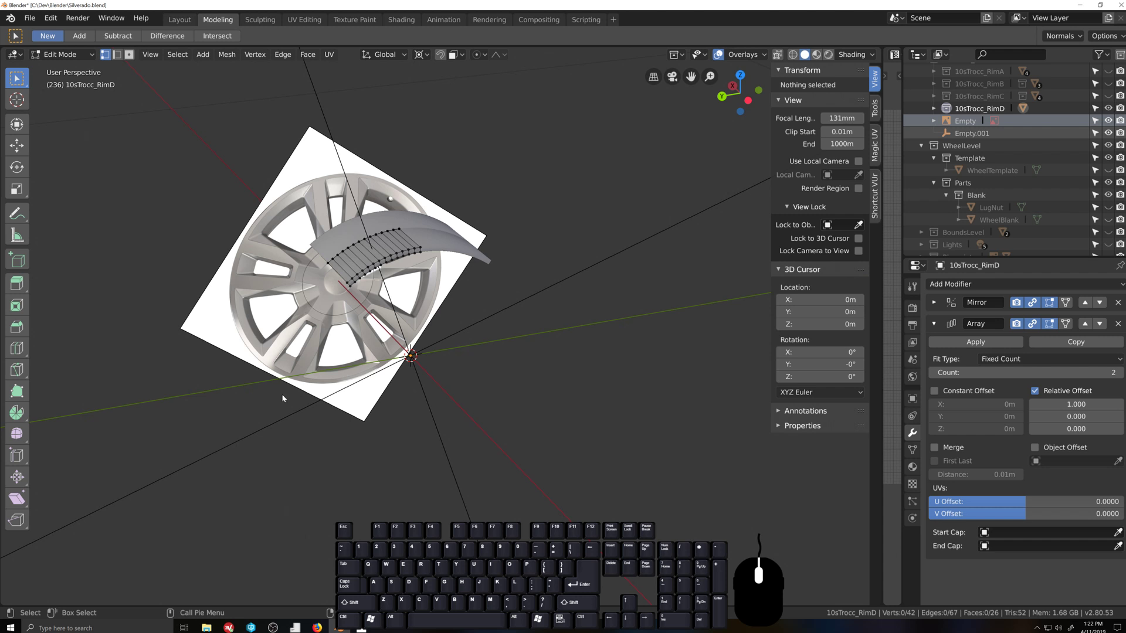
pyautogui.click(1119, 372)
pyautogui.click(1119, 372)
pyautogui.click(1118, 372)
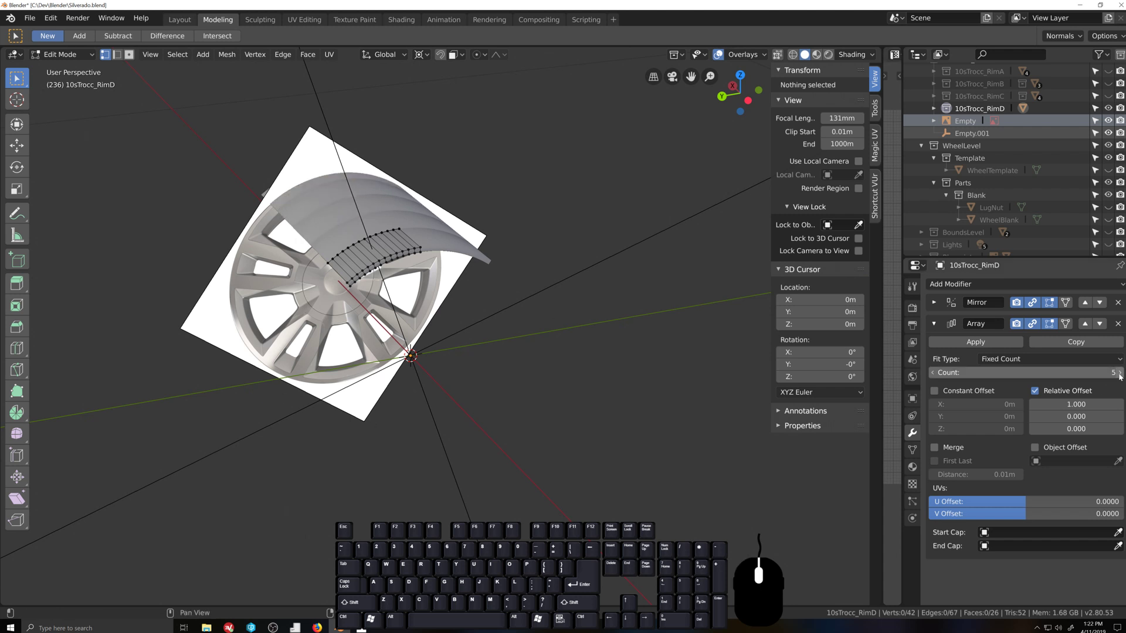
# Step: Switch the Array modifier from Relative Offset to Object Offset, using Empty.001 as the offset object
pyautogui.click(1035, 391)
pyautogui.click(1035, 447)
pyautogui.click(1118, 461)
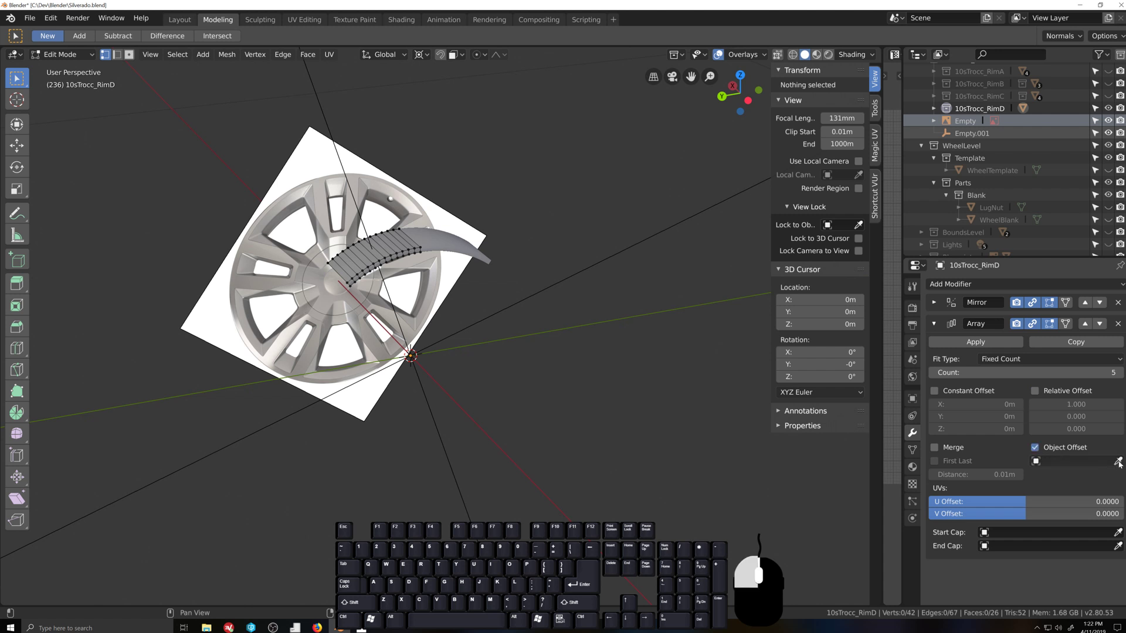
pyautogui.click(634, 243)
# Step: Rotate the rim segment's open end edge by about 0.56° in left orthographic view to meet the neighbouring array copy
pyautogui.scroll(2, 507, 387)
pyautogui.keyDown('alt'); pyautogui.click(303, 258); pyautogui.keyUp('alt')
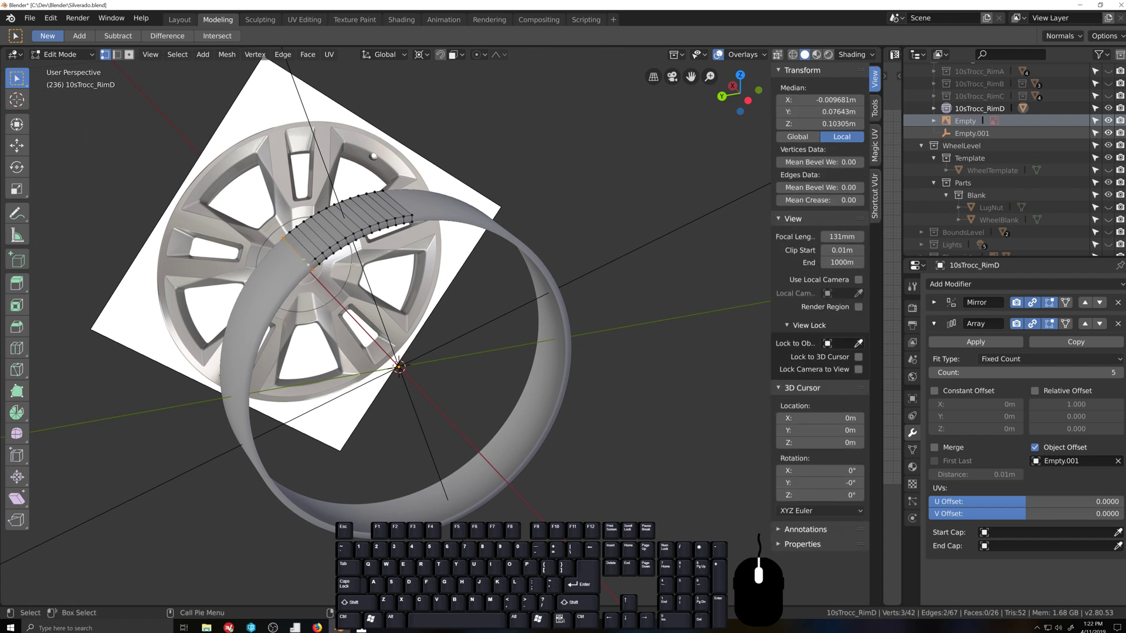
pyautogui.press('ctrl+KP_3')
pyautogui.scroll(2, 331, 396)
pyautogui.scroll(4, 331, 395)
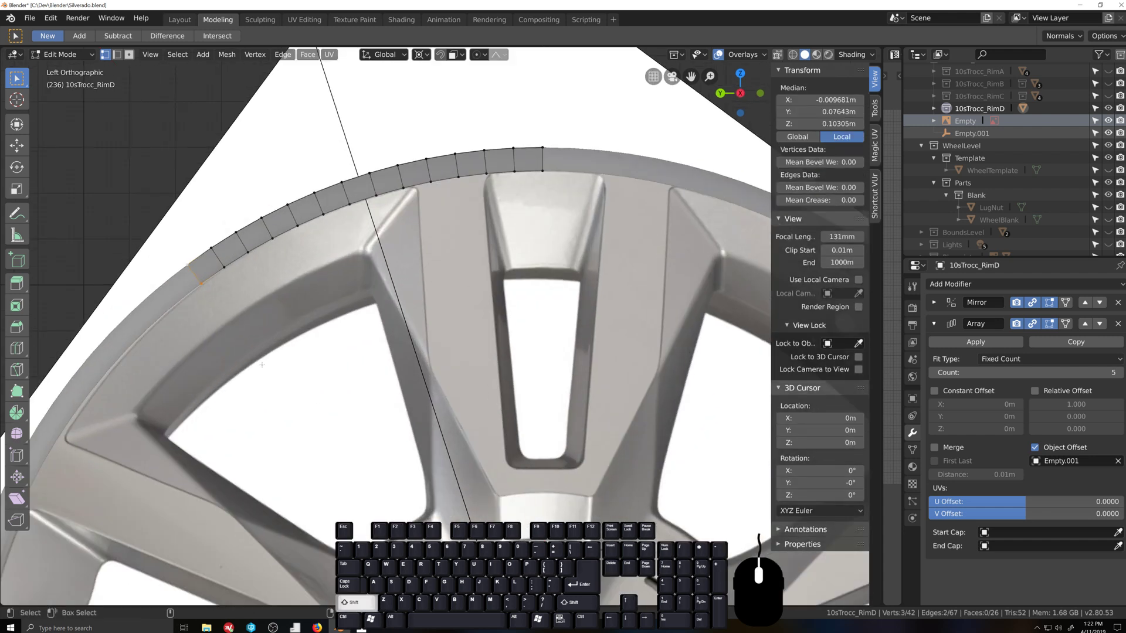
pyautogui.press('r')
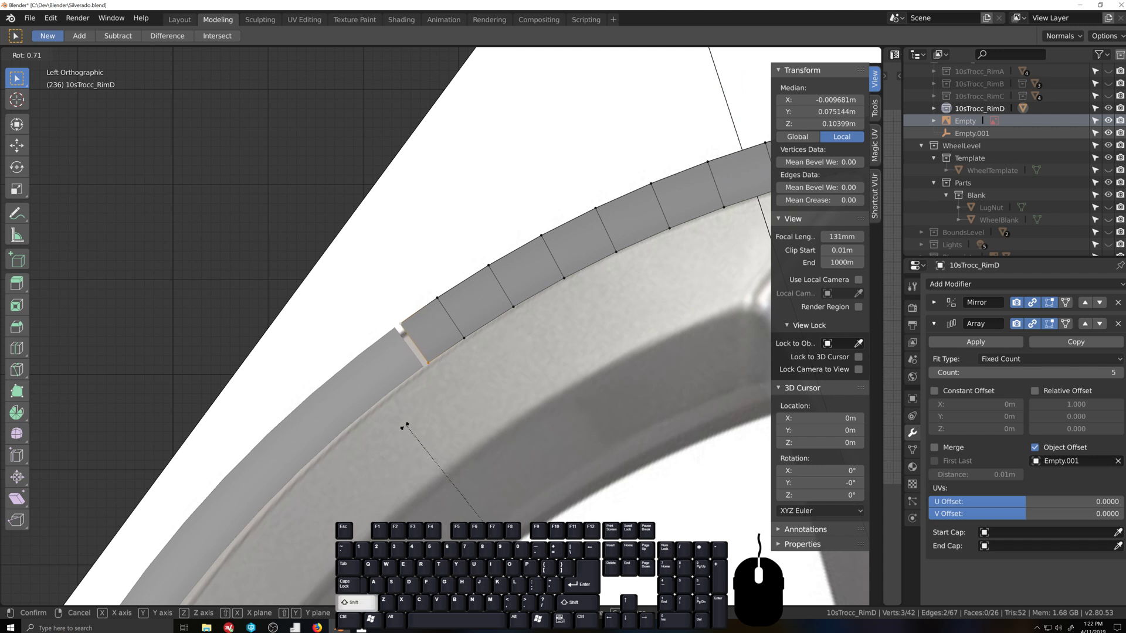
pyautogui.click(316, 455)
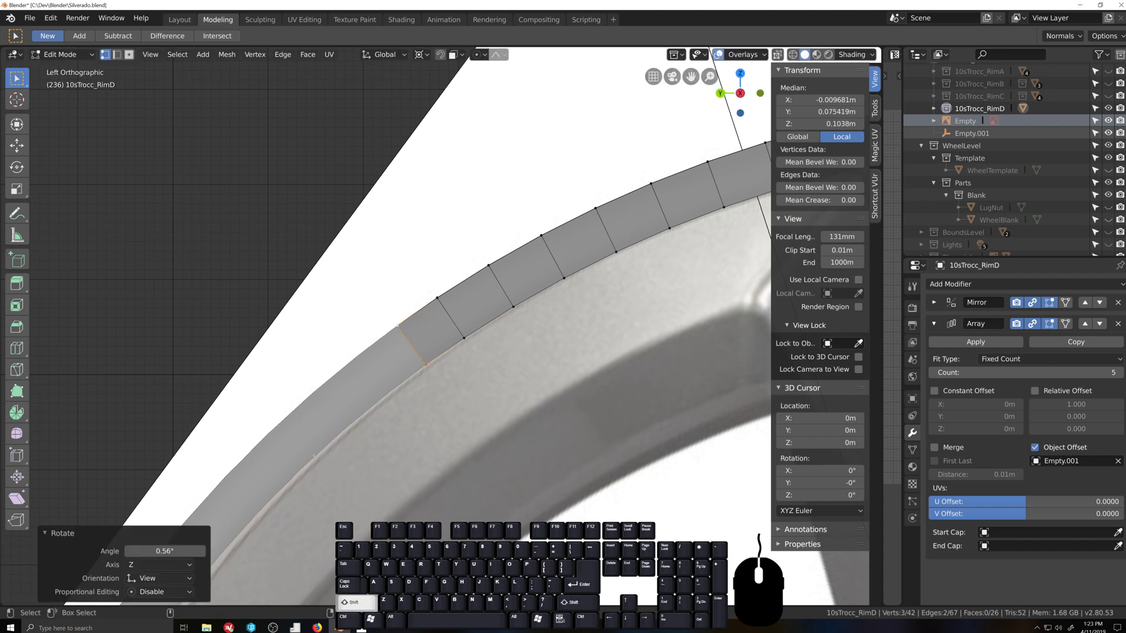
# Step: Enable Merge and First Last on the Array modifier and change its merge distance
pyautogui.click(934, 447)
pyautogui.click(934, 461)
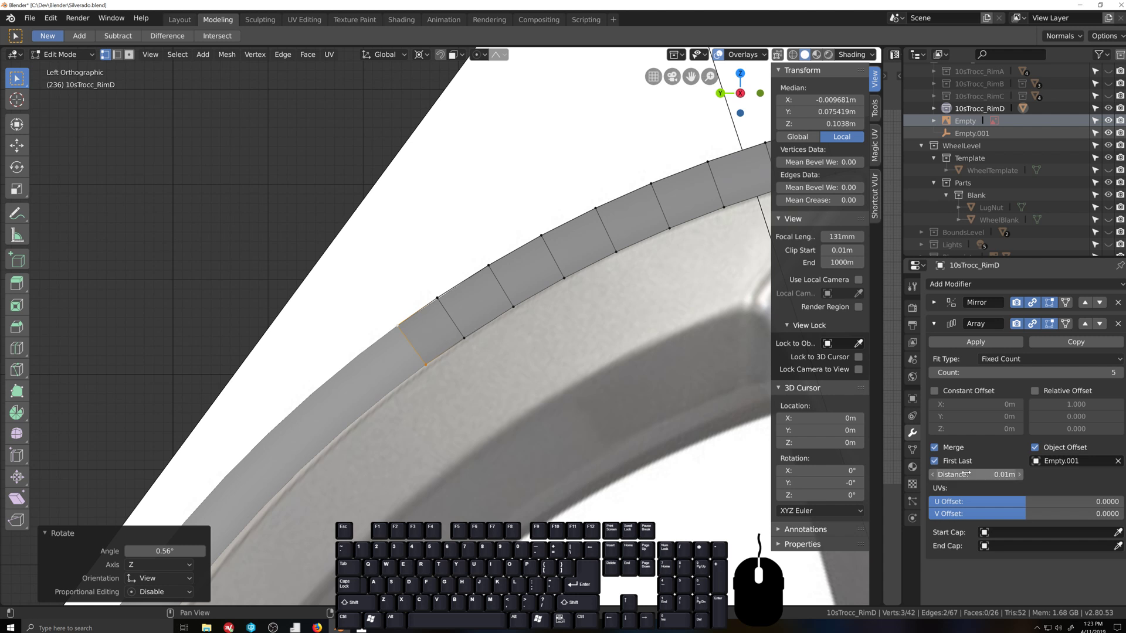
pyautogui.click(960, 476)
pyautogui.press('BackSpace')
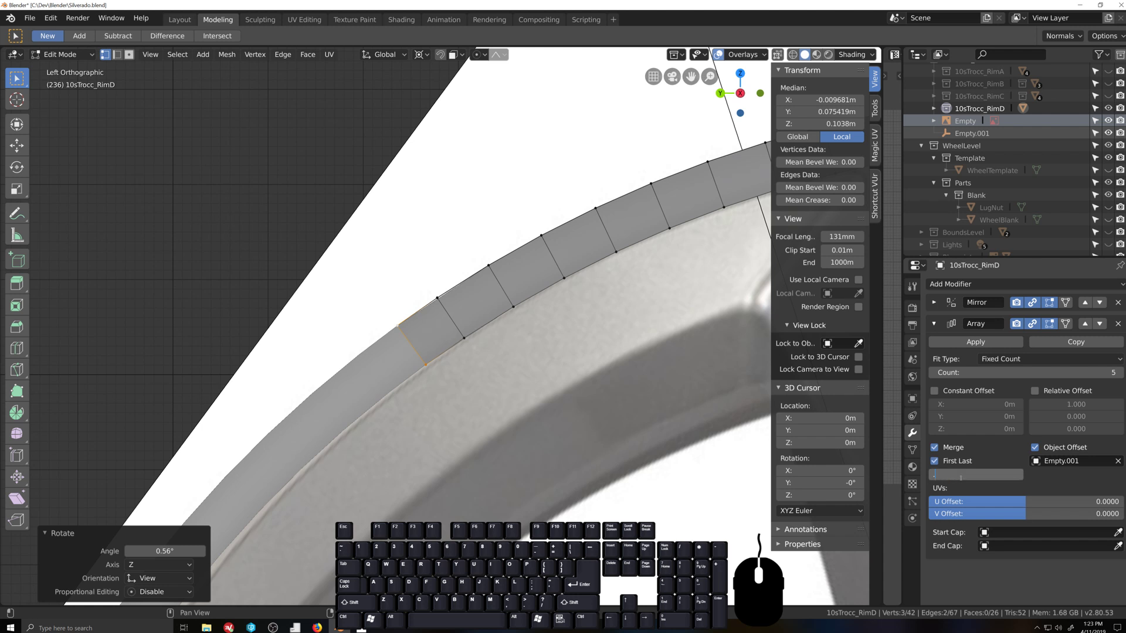
pyautogui.press('Return')
# Step: Set the Mirror modifier's merge limit to 0.0001 m
pyautogui.click(934, 302)
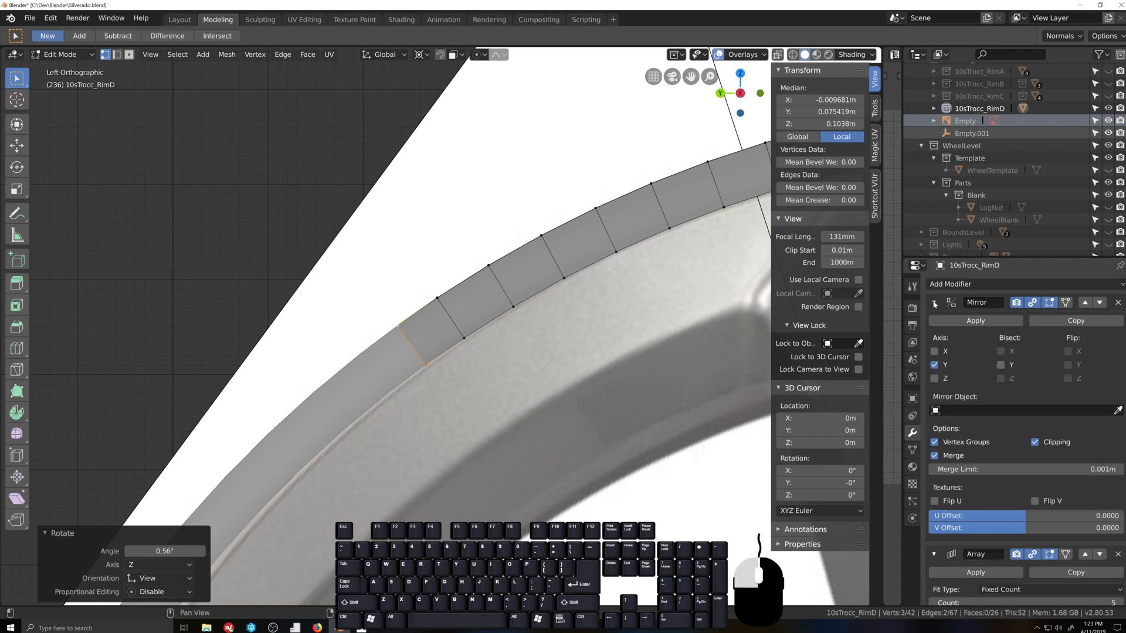
pyautogui.click(1086, 470)
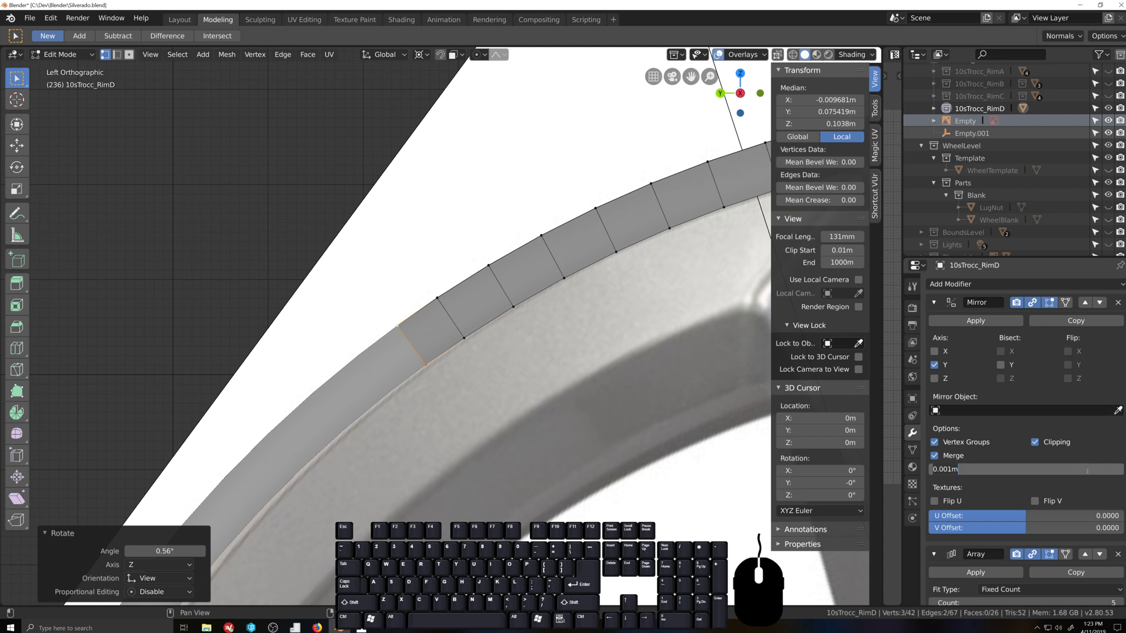
pyautogui.write('.1')
pyautogui.press('Return')
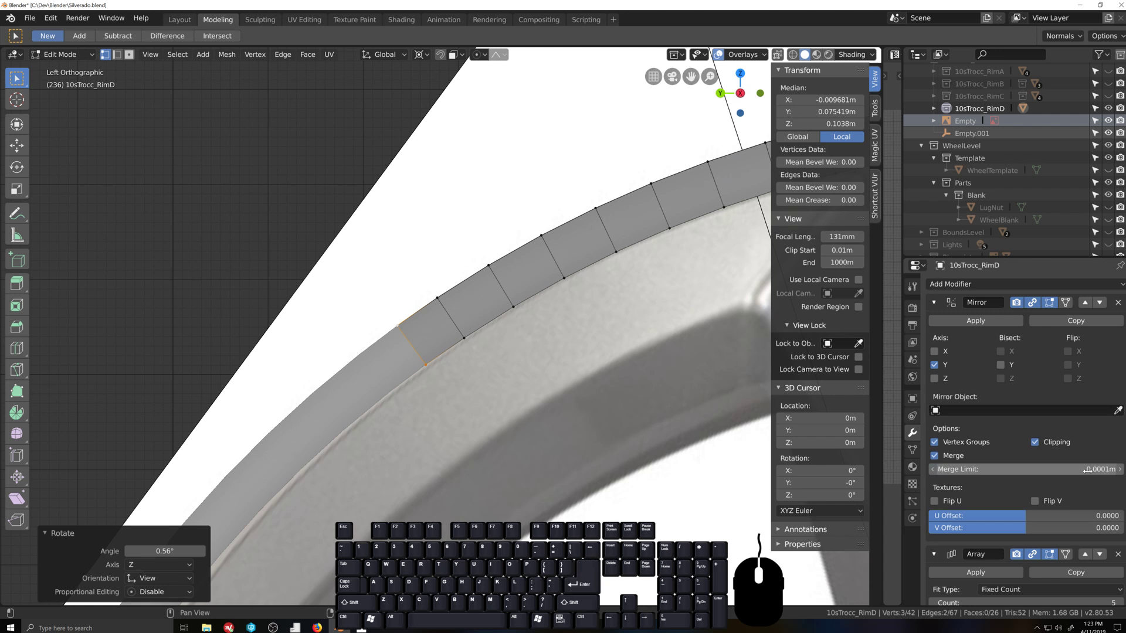
# Step: Collapse the Mirror and Array modifier settings and deselect the rim segment's end edge
pyautogui.click(934, 303)
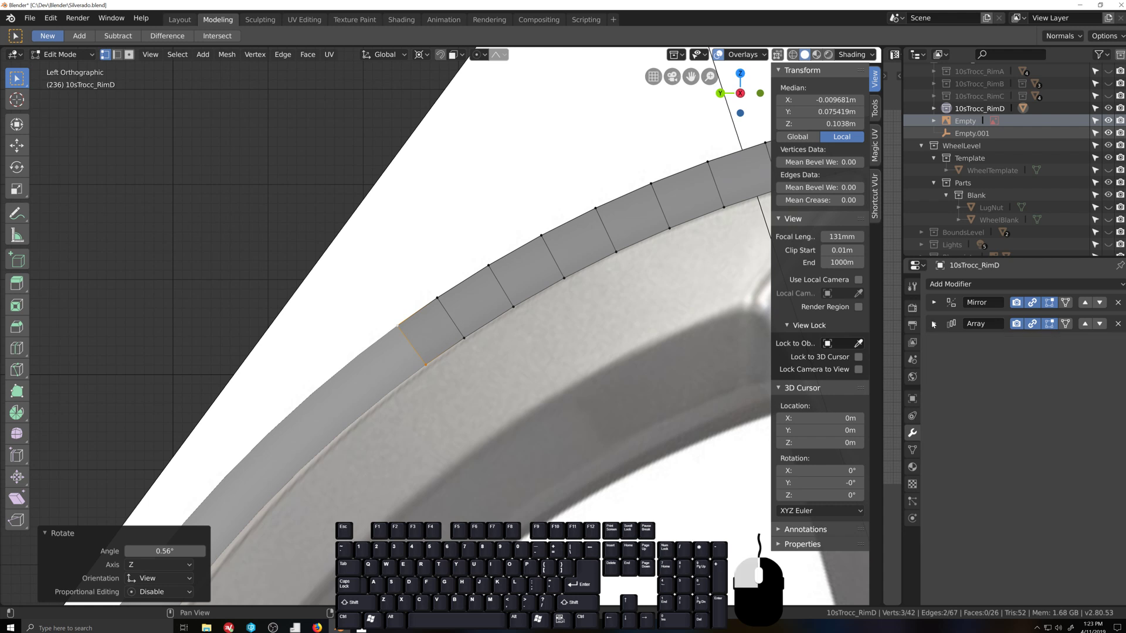
pyautogui.click(934, 323)
pyautogui.scroll(-8, 578, 394)
pyautogui.scroll(5, 578, 394)
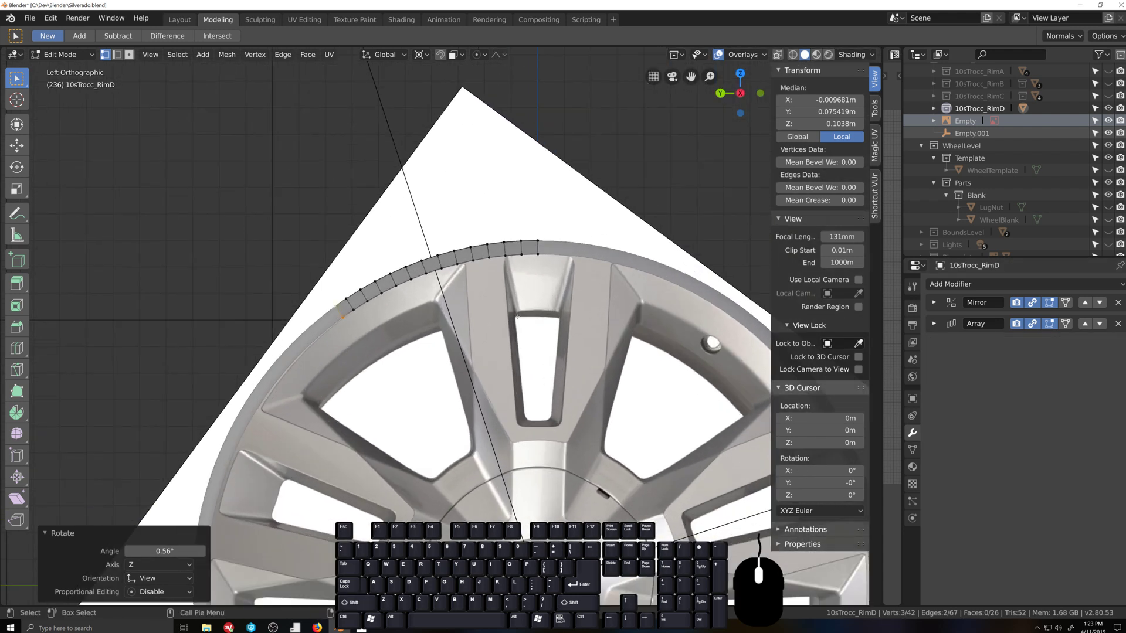
pyautogui.hotkey('alt', 'a')
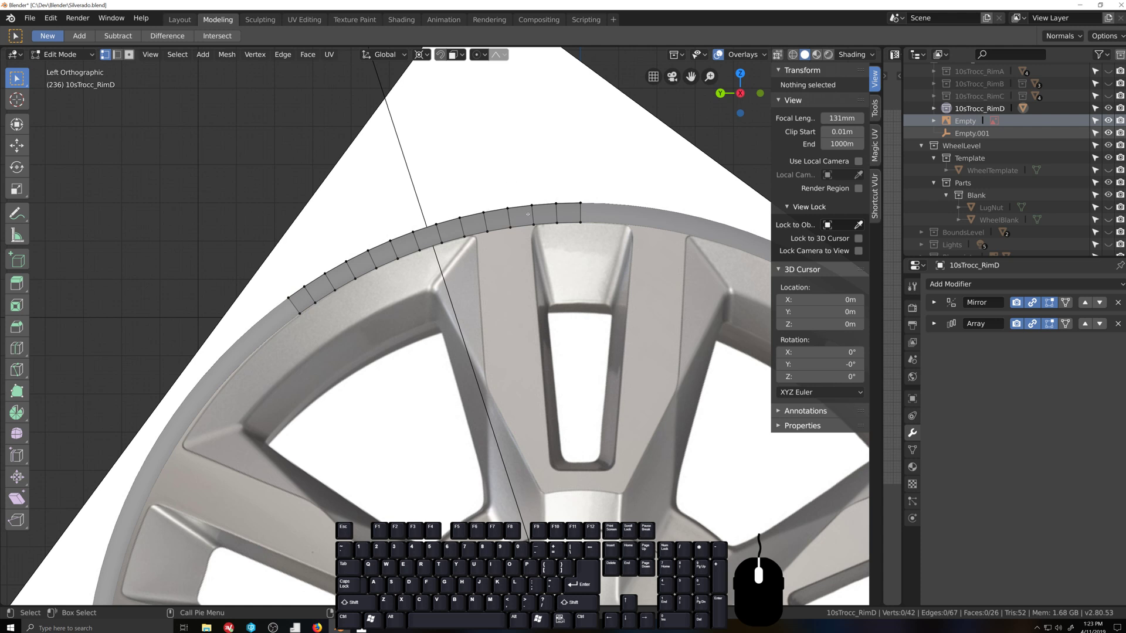
# Step: Add one loop cut across the rim segment beside the wide spoke's outer edge and slide it by a factor of about 0.44
pyautogui.scroll(1, 528, 214)
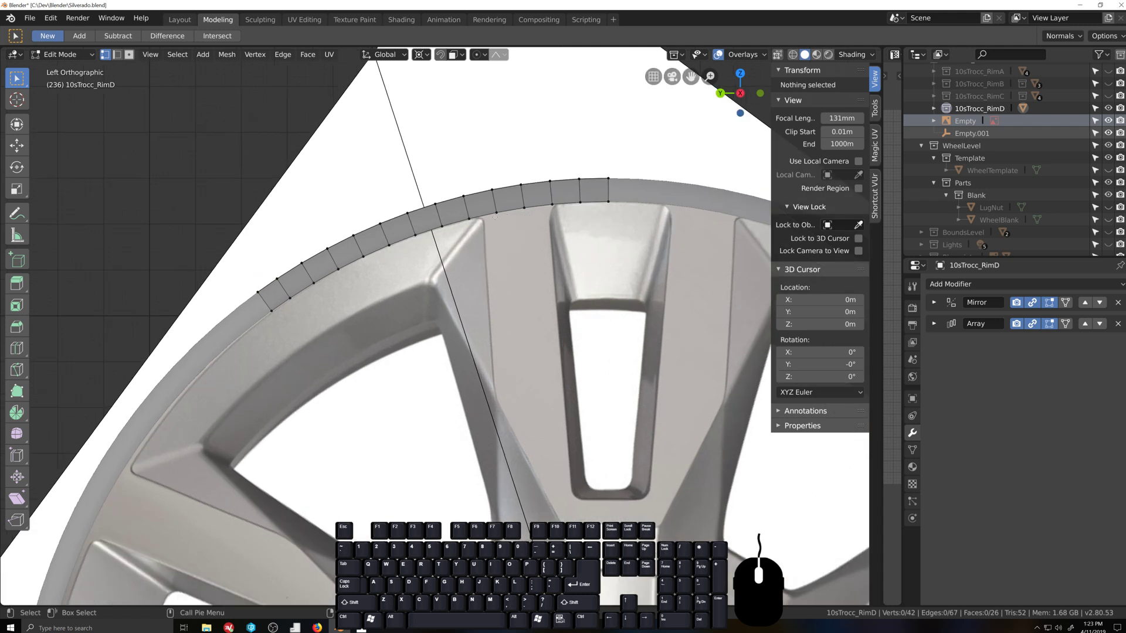
pyautogui.scroll(2, 489, 213)
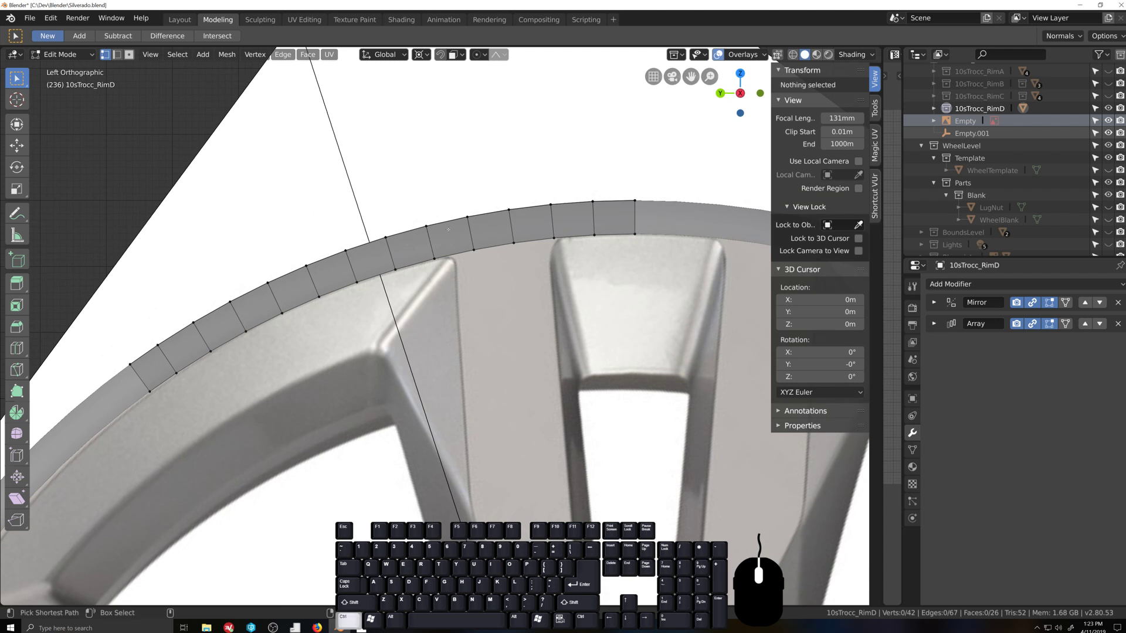
pyautogui.hotkey('ctrl', 'r')
pyautogui.click(448, 228)
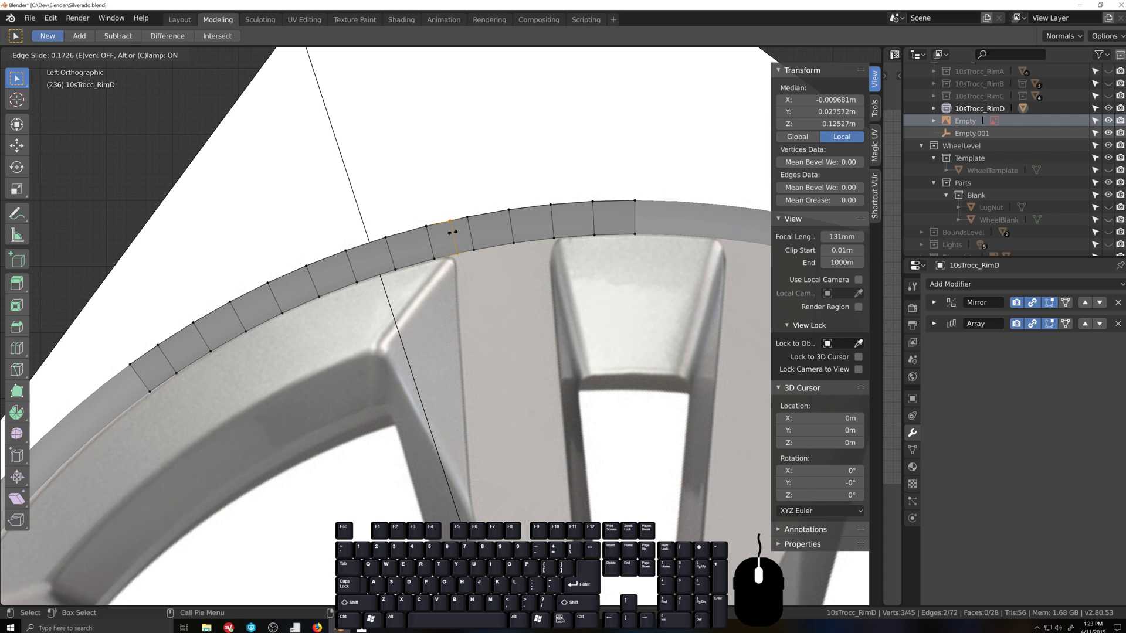
pyautogui.click(437, 241)
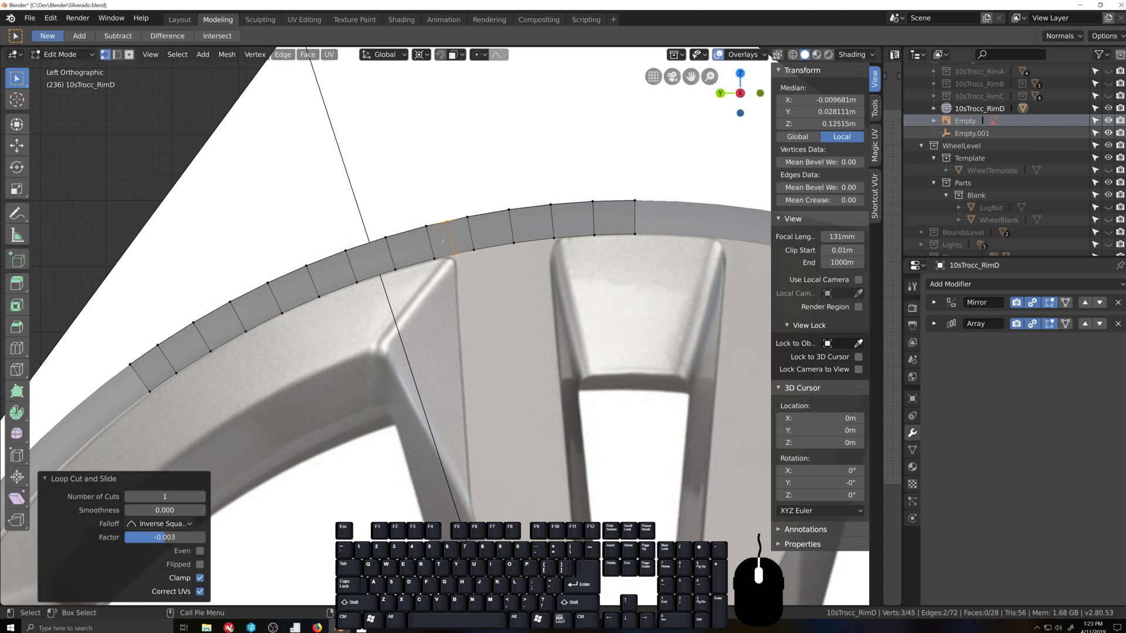
pyautogui.press('g')
pyautogui.press('g')
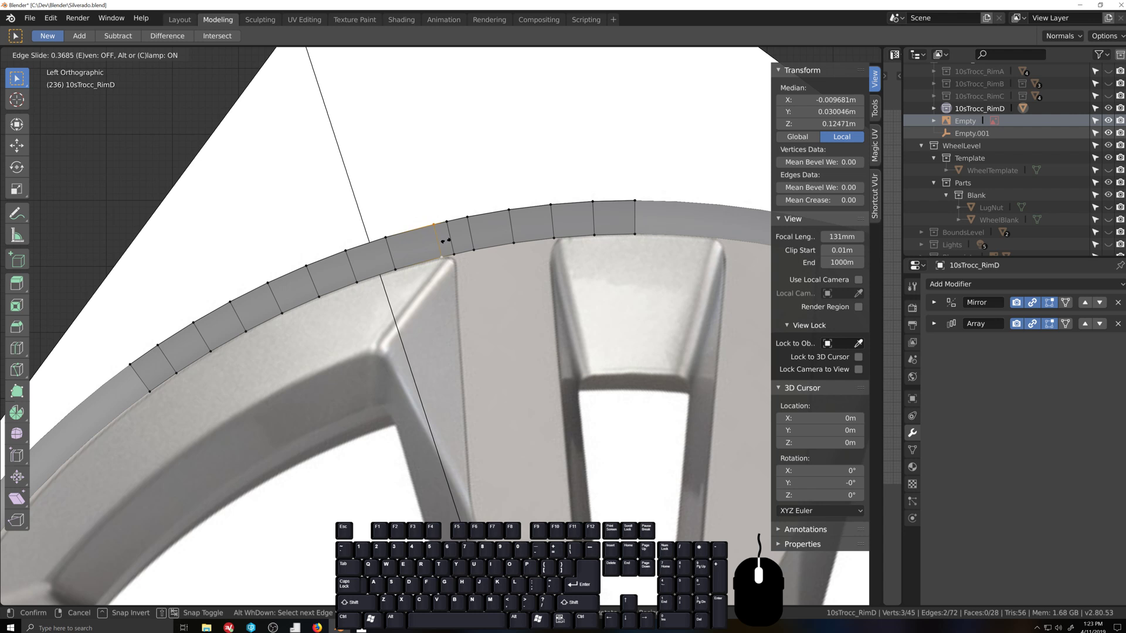
pyautogui.click(448, 238)
# Step: Space the rim segment's lengthwise edges evenly between its open end and the new loop cut, using LoopTools Space with Cubic interpolation
pyautogui.moveTo(447, 238); pyautogui.dragTo(384, 117, button='middle')
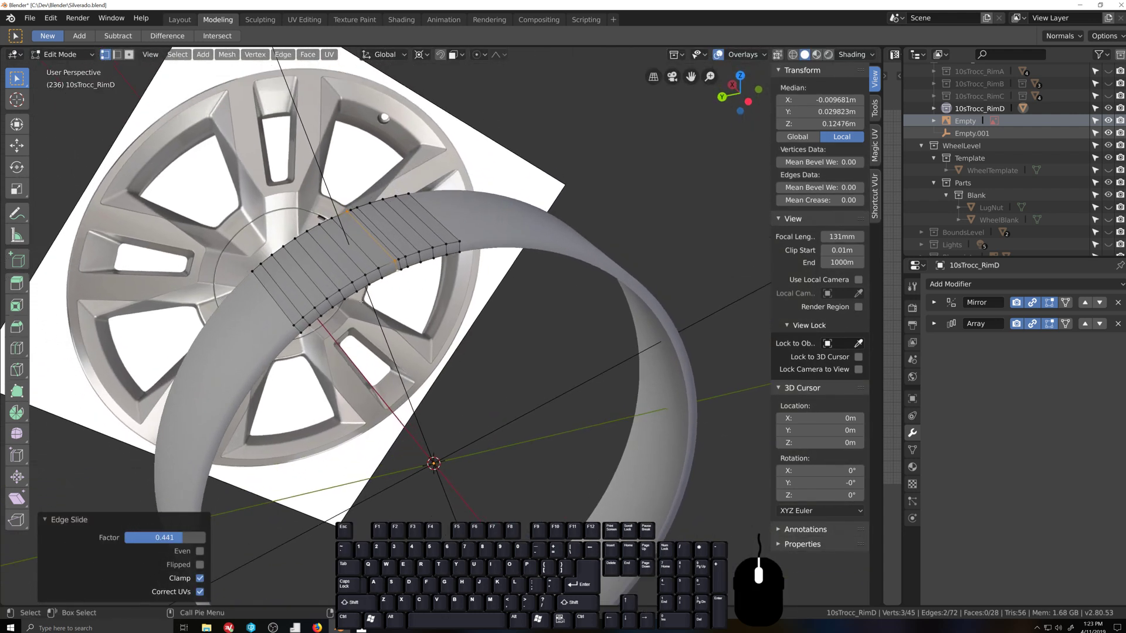
pyautogui.press('2')
pyautogui.click(258, 268)
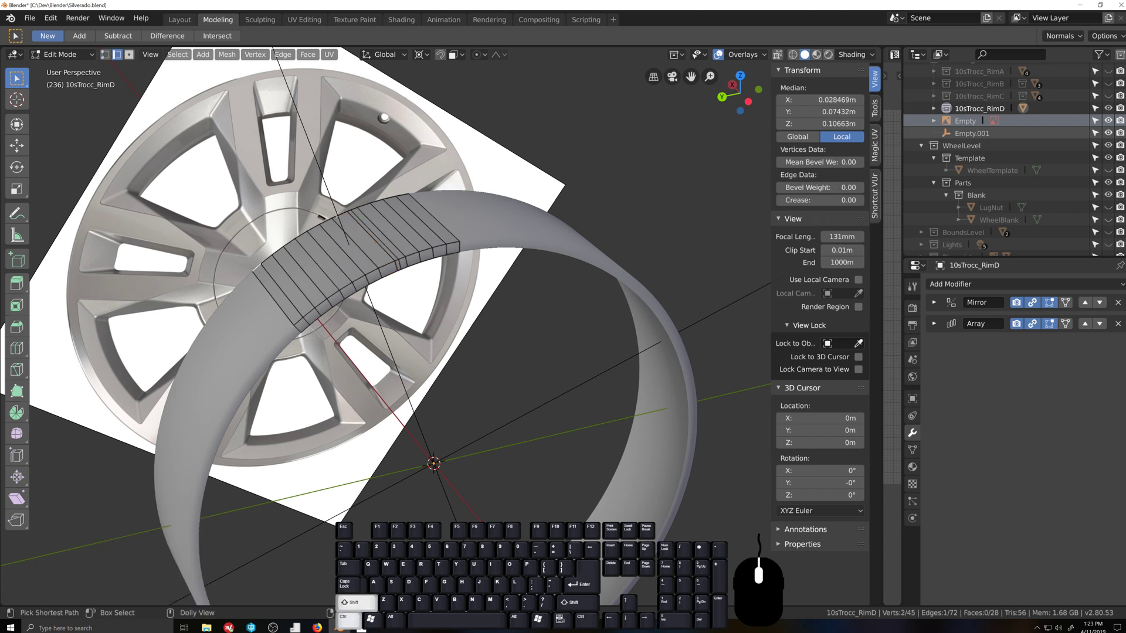
pyautogui.keyDown('ctrl'); pyautogui.click(340, 216); pyautogui.keyUp('ctrl')
pyautogui.keyDown('shift'); pyautogui.click(387, 265); pyautogui.keyUp('shift')
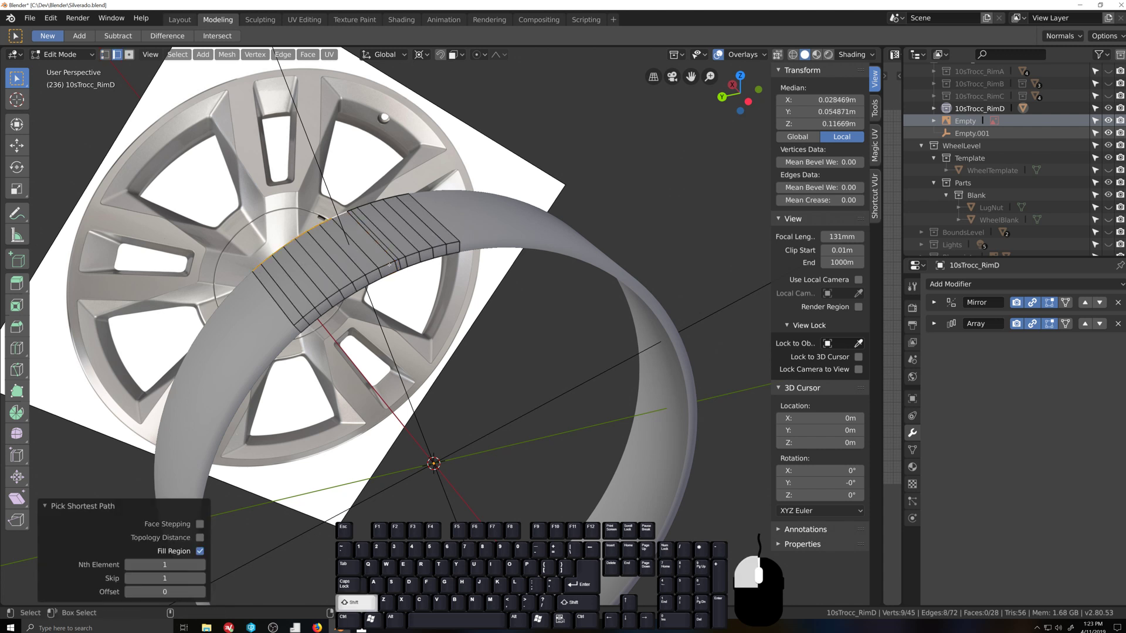
pyautogui.keyDown('ctrl'); pyautogui.keyDown('shift'); pyautogui.click(300, 320); pyautogui.keyUp('shift'); pyautogui.keyUp('ctrl')
pyautogui.keyDown('shift'); pyautogui.click(303, 326); pyautogui.keyUp('shift')
pyautogui.keyDown('ctrl'); pyautogui.keyDown('shift'); pyautogui.click(391, 274); pyautogui.keyUp('shift'); pyautogui.keyUp('ctrl')
pyautogui.rightClick(432, 263)
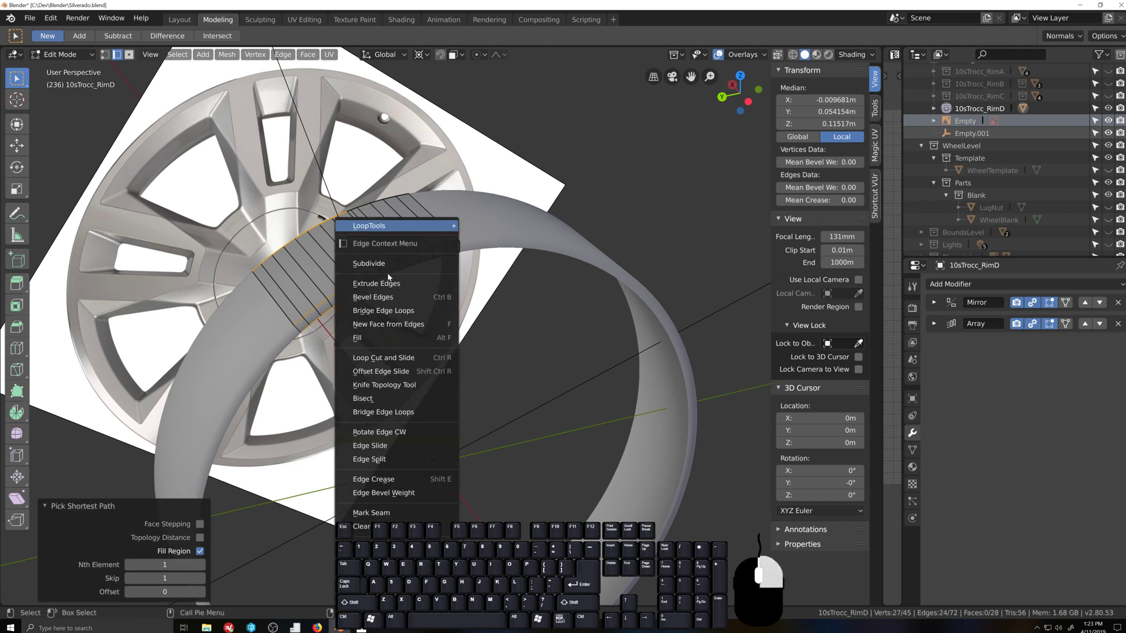
pyautogui.moveTo(441, 227)
pyautogui.click(499, 312)
pyautogui.scroll(2, 452, 378)
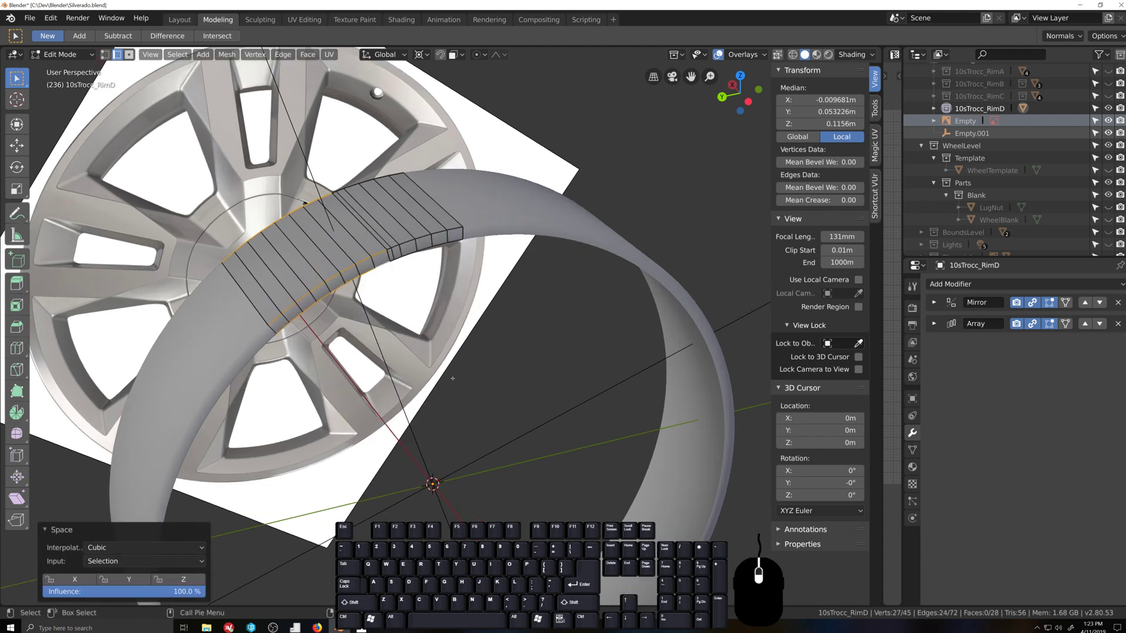
# Step: In left orthographic view, slide the edge loop beside the narrow window by a factor of about 0.13 to match its pocket edge
pyautogui.press('1')
pyautogui.press('`')
pyautogui.press('ctrl+KP_3')
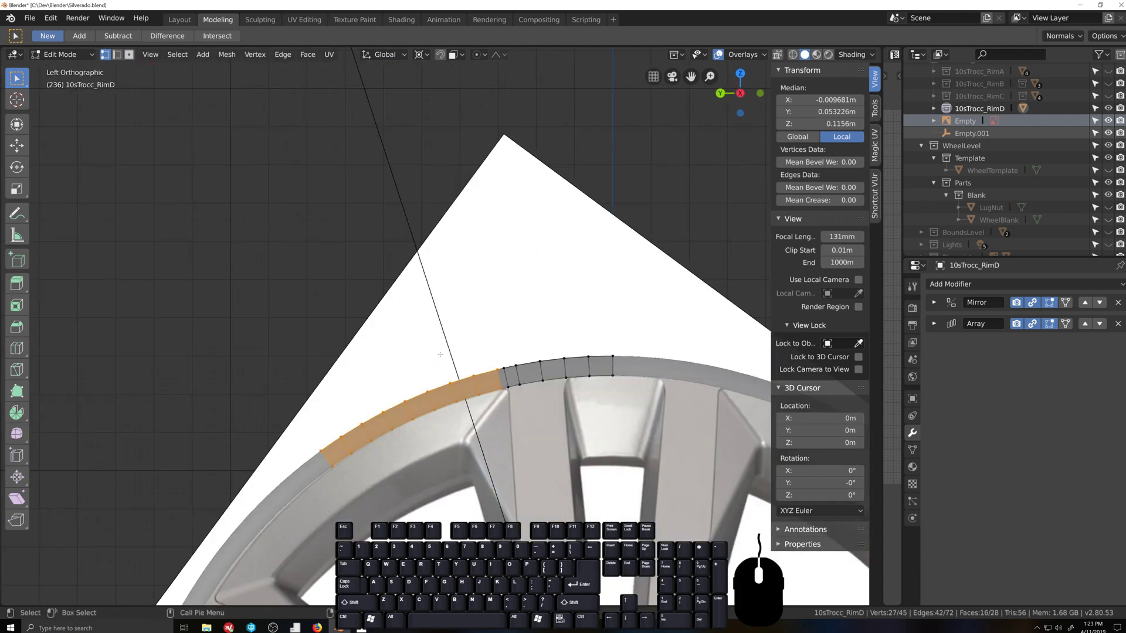
pyautogui.scroll(3, 440, 355)
pyautogui.keyDown('shift'); pyautogui.moveTo(440, 354); pyautogui.dragTo(395, 246, button='middle'); pyautogui.keyUp('shift')
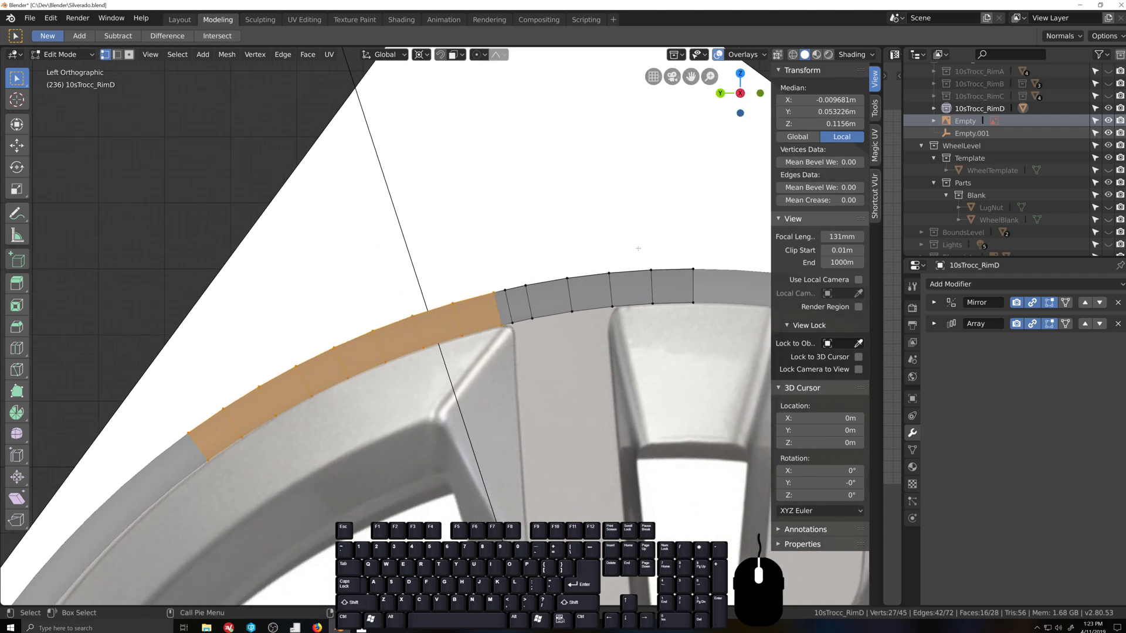
pyautogui.keyDown('alt'); pyautogui.click(611, 301); pyautogui.keyUp('alt')
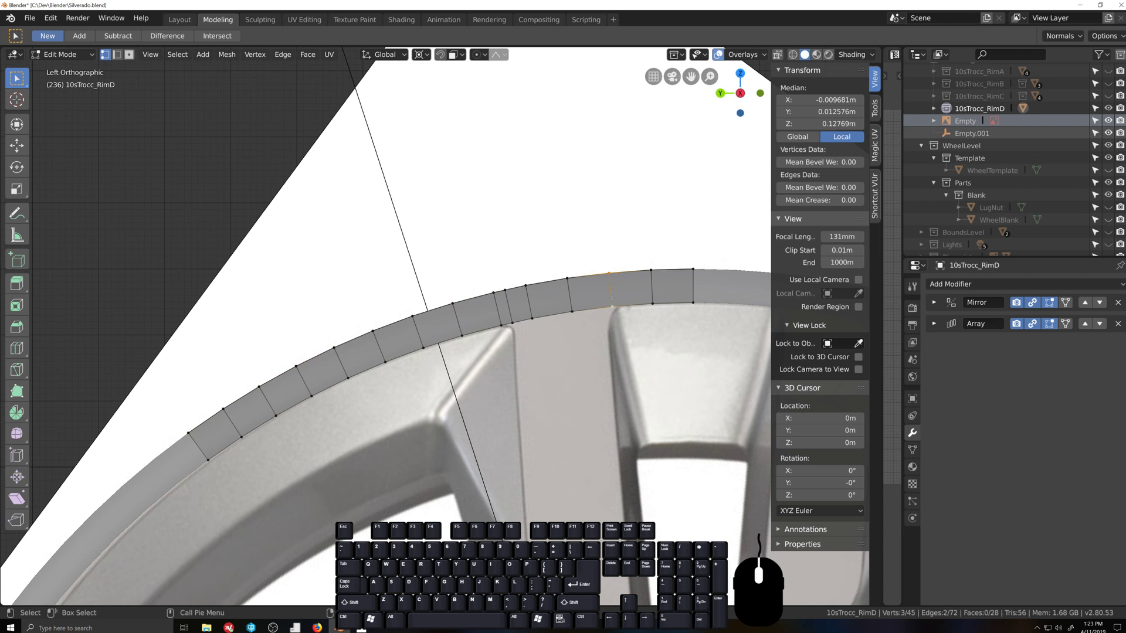
pyautogui.press('g')
pyautogui.press('g')
pyautogui.click(617, 296)
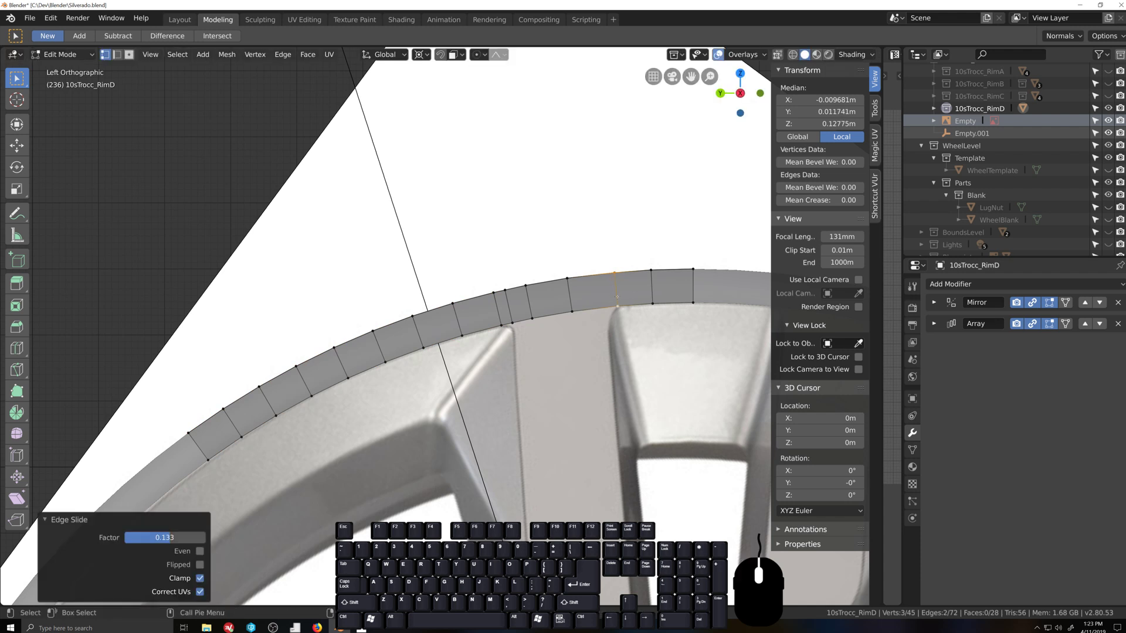
# Step: Slide the edge loop nearest the mirror centreline by a factor of about 0.075 to even out its spacing
pyautogui.moveTo(617, 296); pyautogui.dragTo(556, 252, button='middle')
pyautogui.press('1')
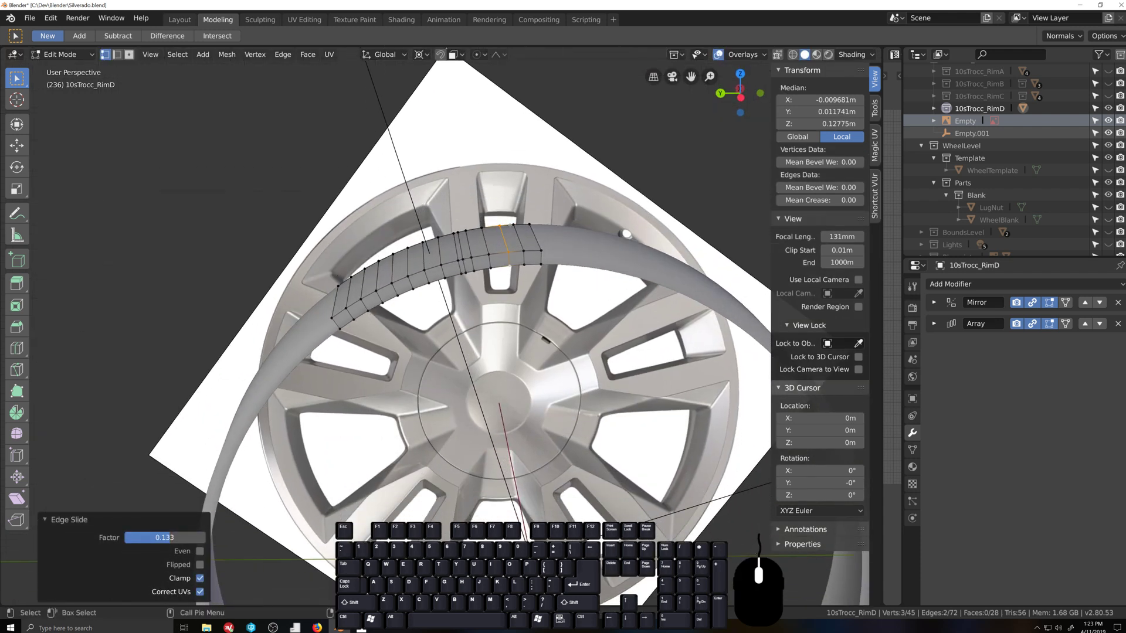
pyautogui.click(514, 225)
pyautogui.keyDown('ctrl'); pyautogui.click(524, 265); pyautogui.keyUp('ctrl')
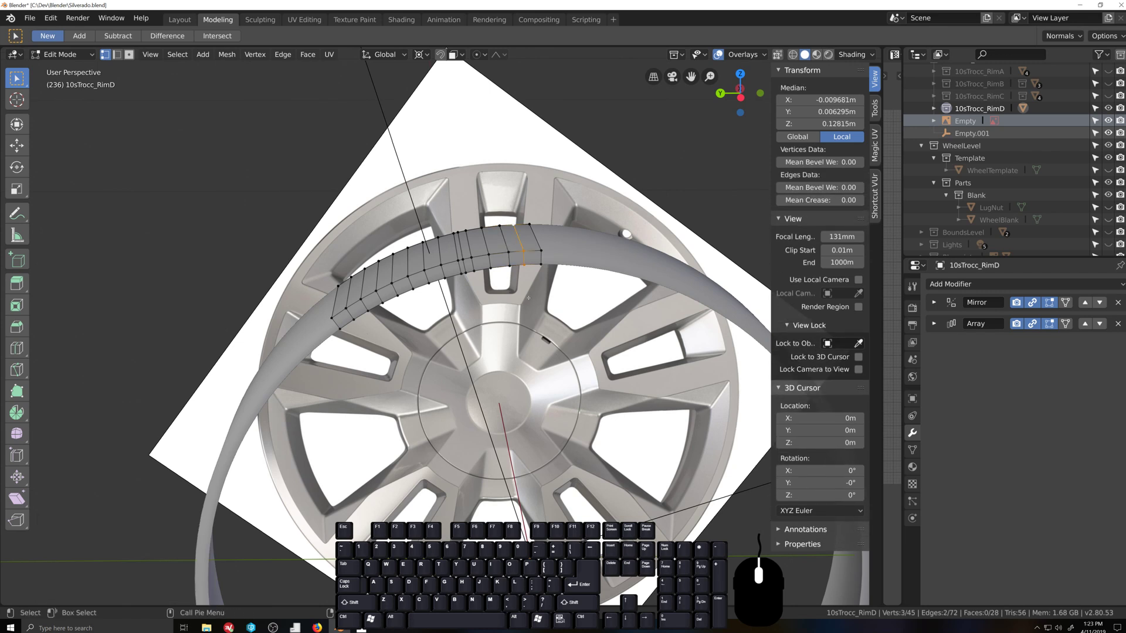
pyautogui.press('g')
pyautogui.press('g')
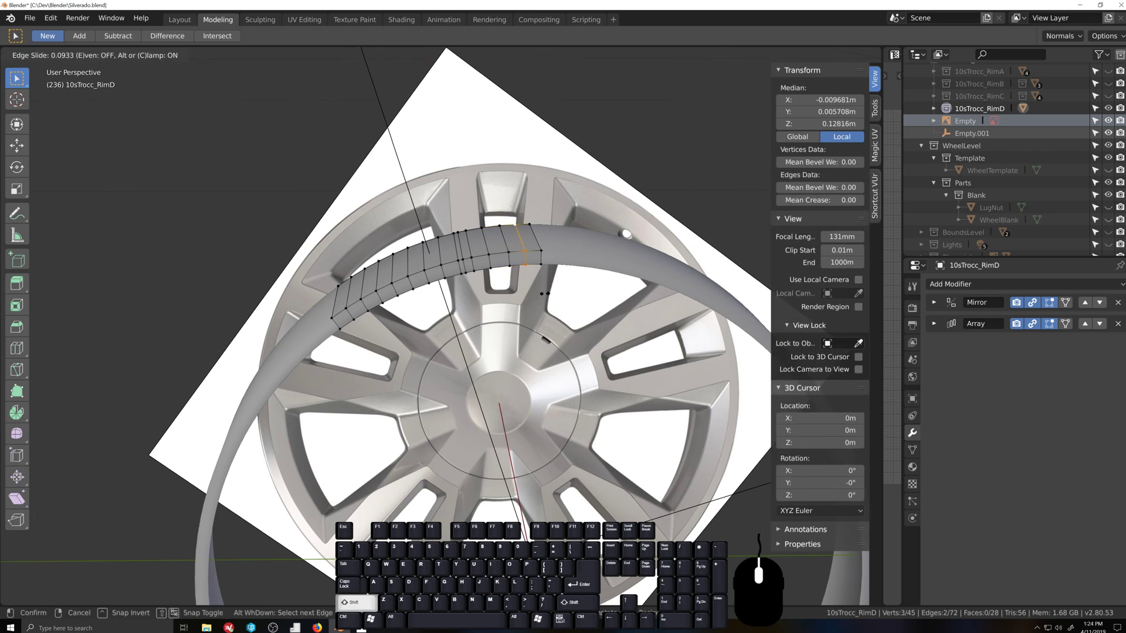
pyautogui.click(542, 293)
# Step: Add another loop cut across the rim segment, close to the spoke's edge at the narrow window pocket
pyautogui.scroll(3, 538, 298)
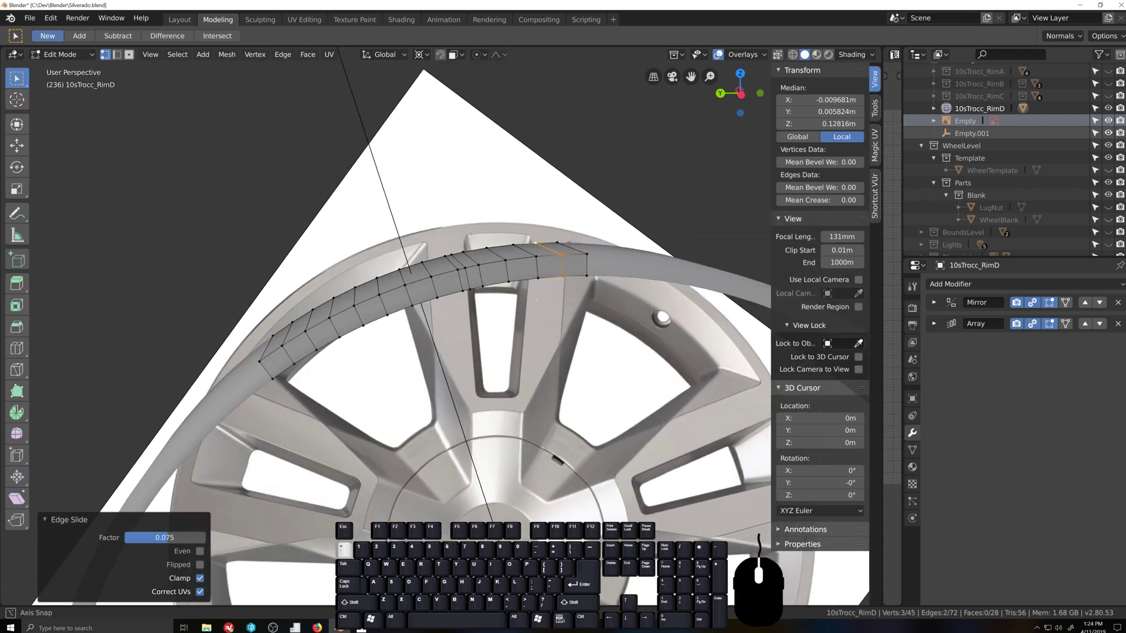
pyautogui.press('ctrl+KP_3')
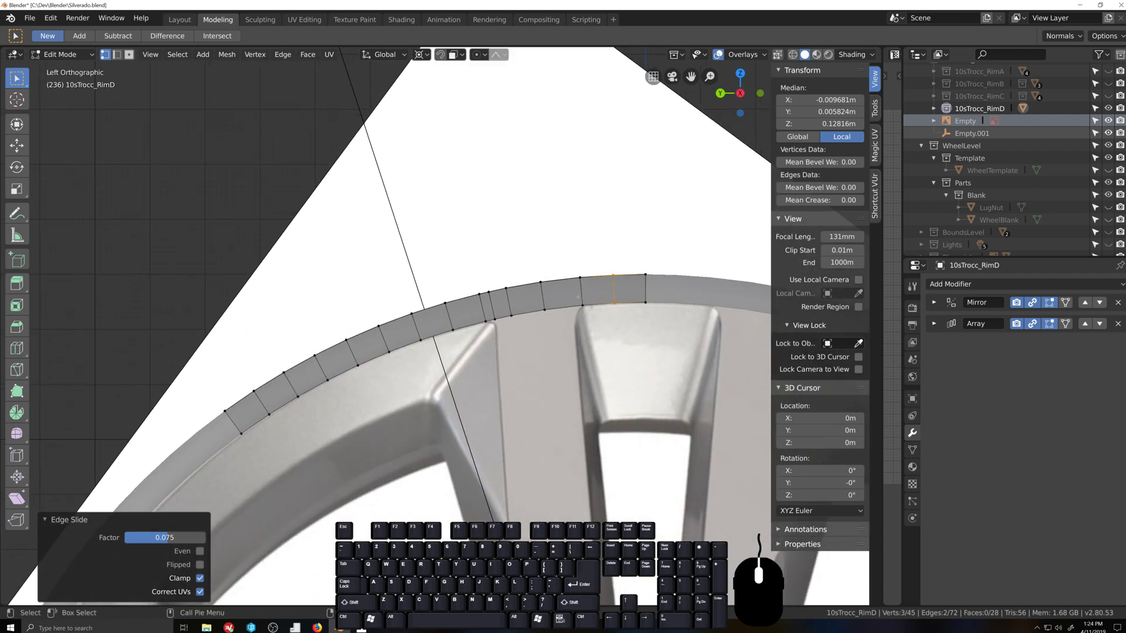
pyautogui.press('g')
pyautogui.press('g')
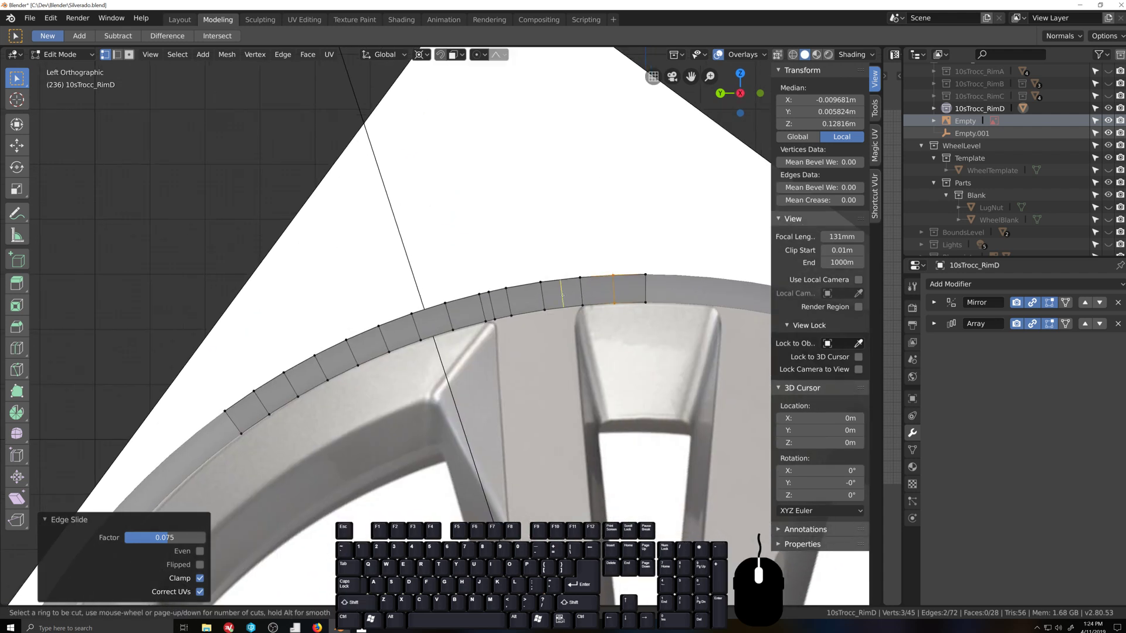
pyautogui.click(572, 292)
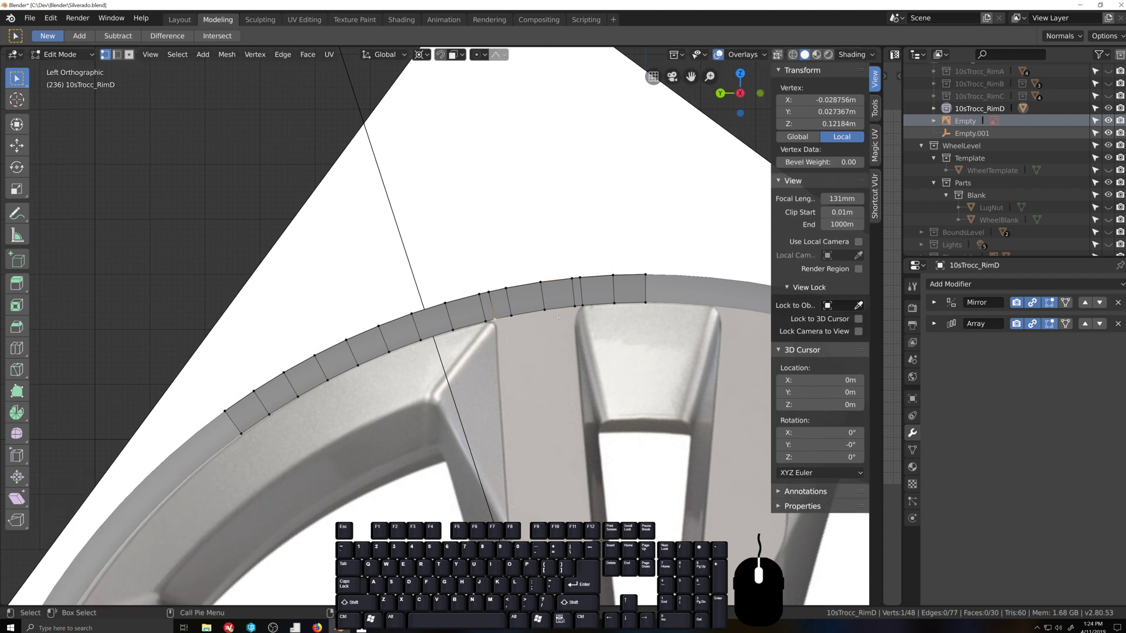
# Step: Scale the inner edge path spanning the spoke face to about 0.994 in Y and Z, excluding X
pyautogui.keyDown('ctrl'); pyautogui.keyDown('shift'); pyautogui.click(503, 317); pyautogui.keyUp('shift'); pyautogui.keyUp('ctrl')
pyautogui.scroll(2, 517, 342)
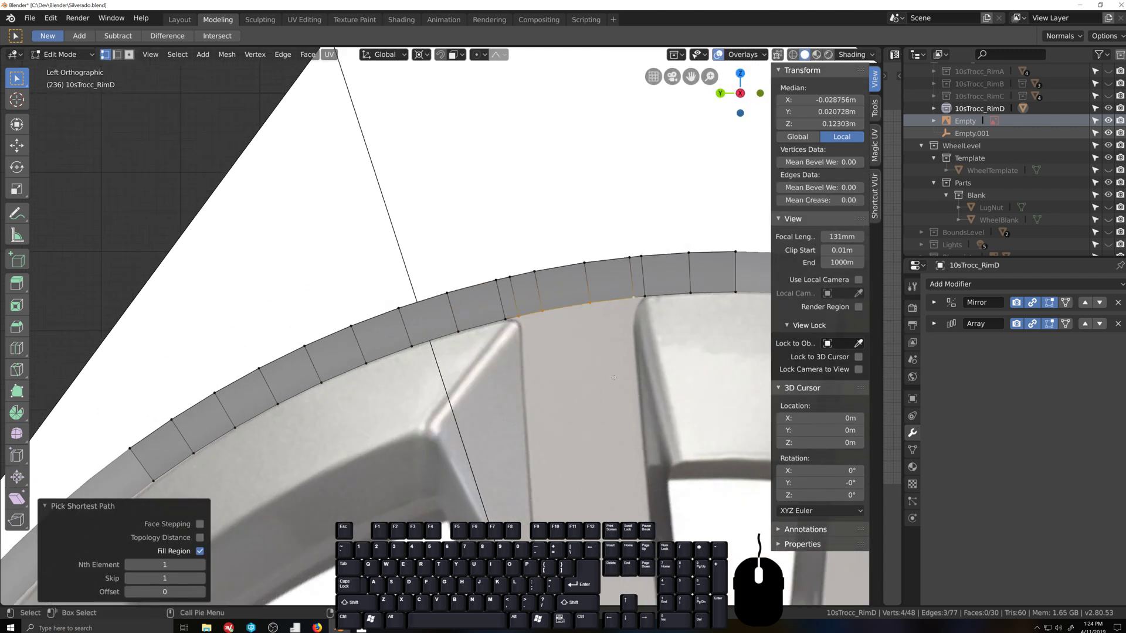
pyautogui.press('s')
pyautogui.hotkey('shift', 'x')
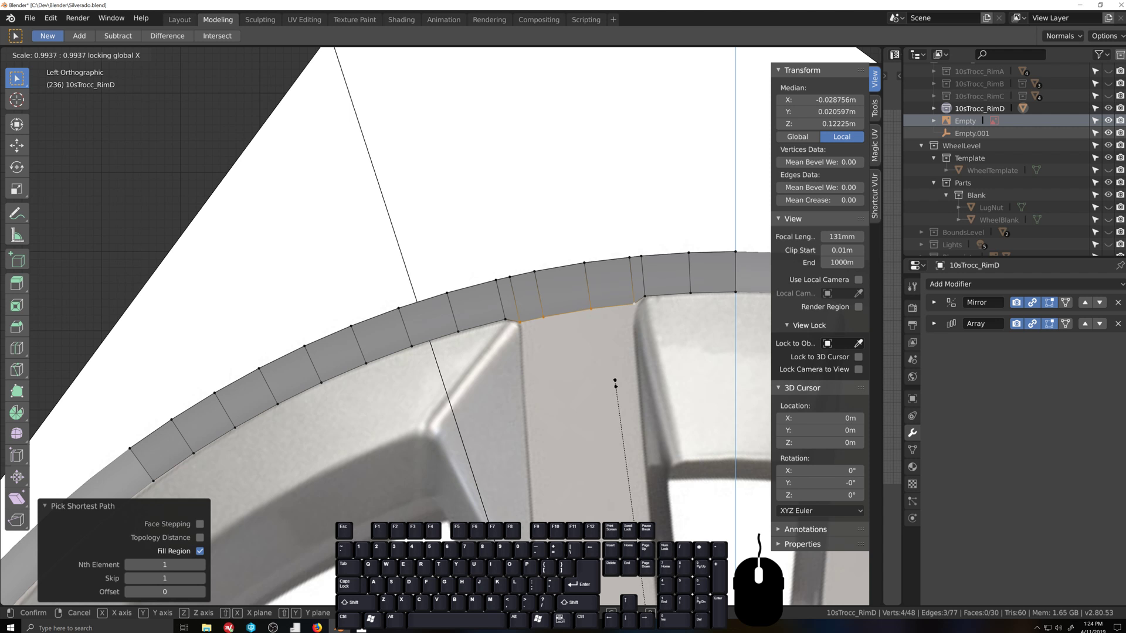
pyautogui.click(614, 381)
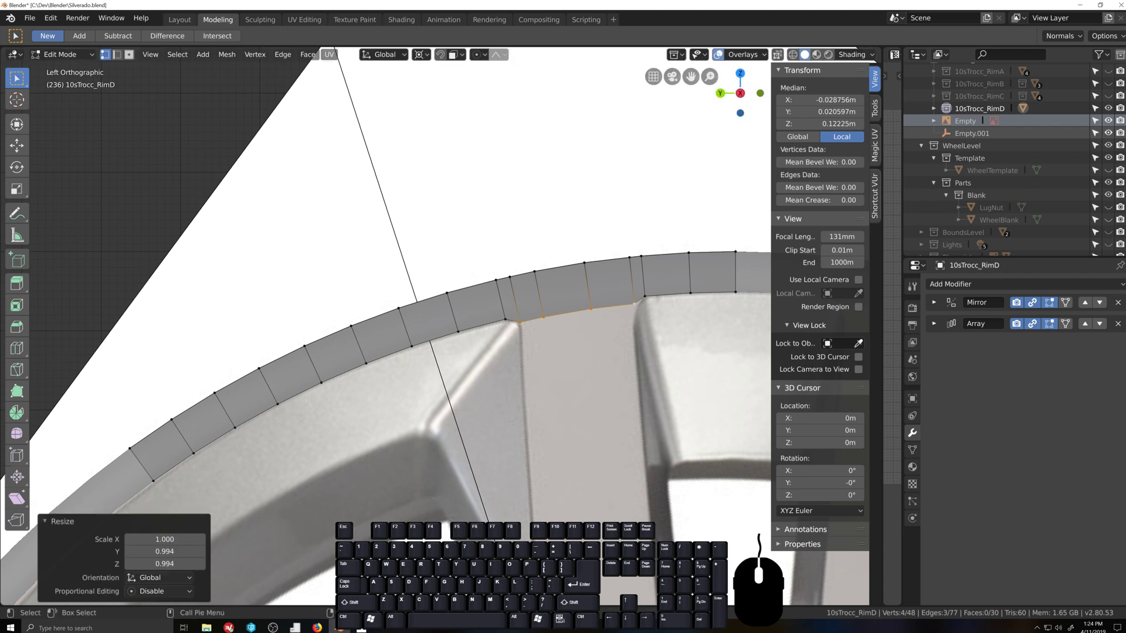
# Step: Nudge two inner vertices along the spoke face in Y and Z to align them with the reference outline
pyautogui.click(632, 330)
pyautogui.press('g')
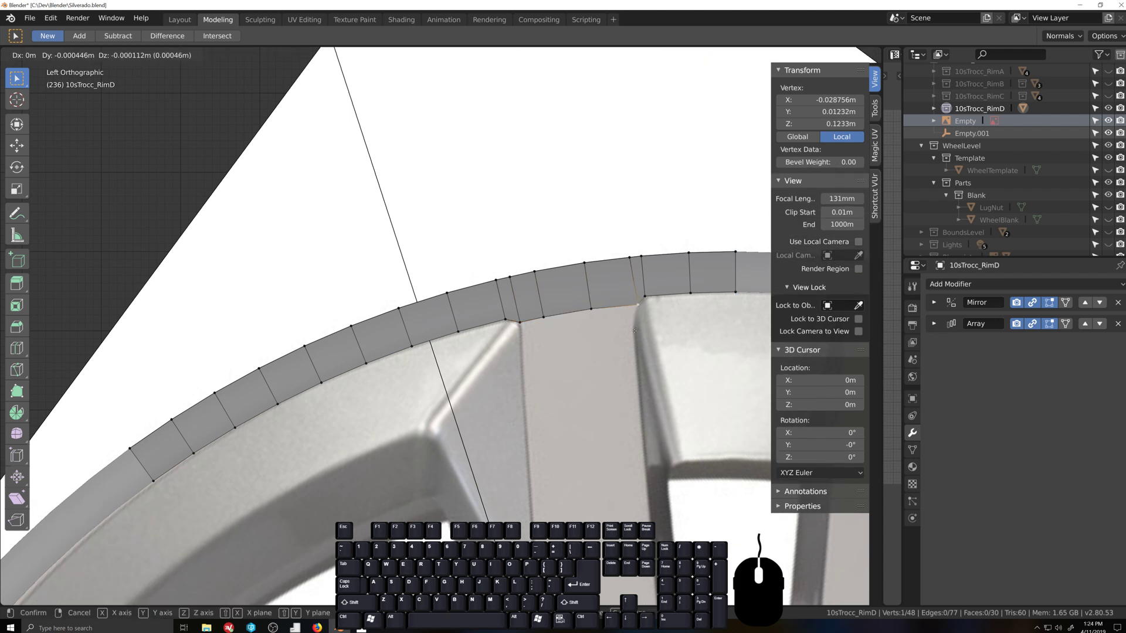
pyautogui.click(603, 323)
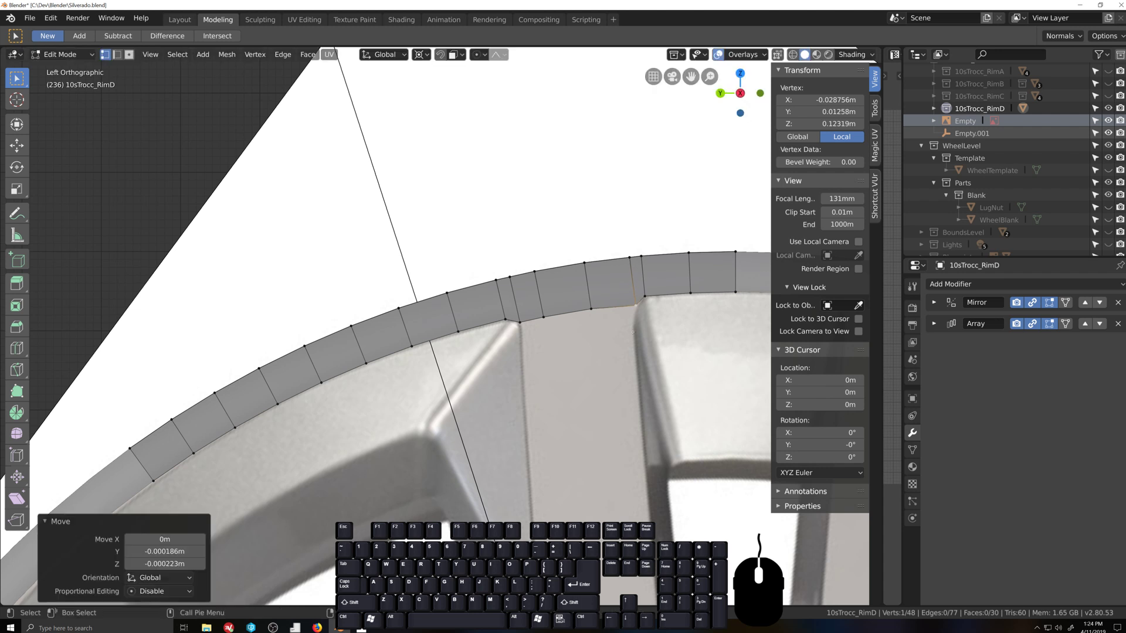
pyautogui.press('g')
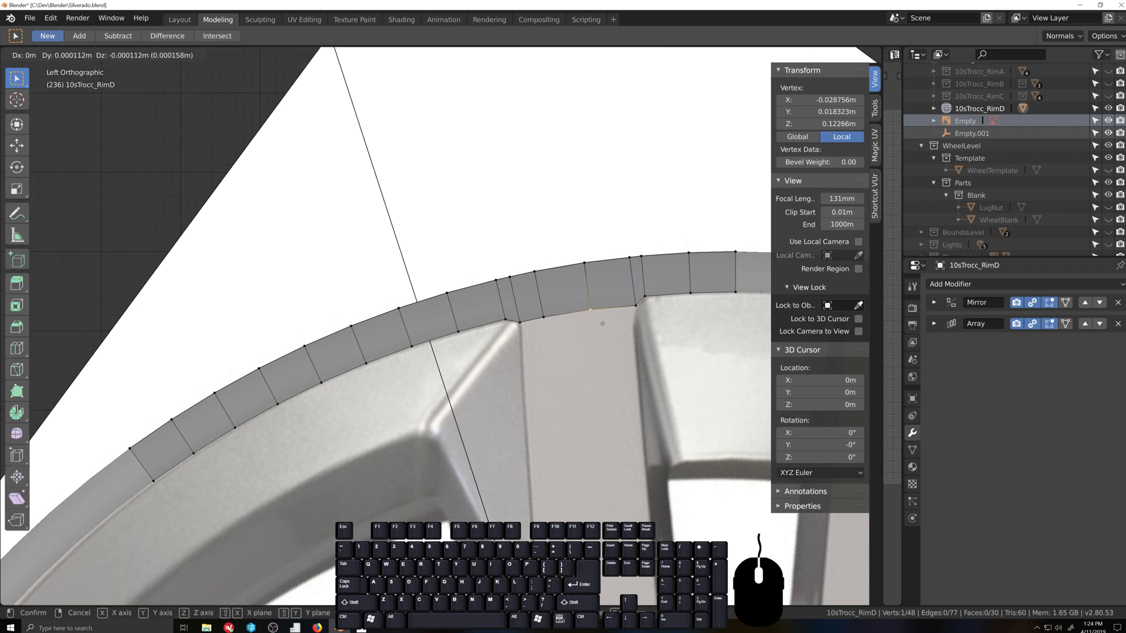
pyautogui.click(602, 323)
# Step: Space the lengthwise edges across the spoke face evenly with LoopTools Space, and return to vertex selection in left orthographic view
pyautogui.moveTo(552, 277); pyautogui.dragTo(493, 227, button='middle')
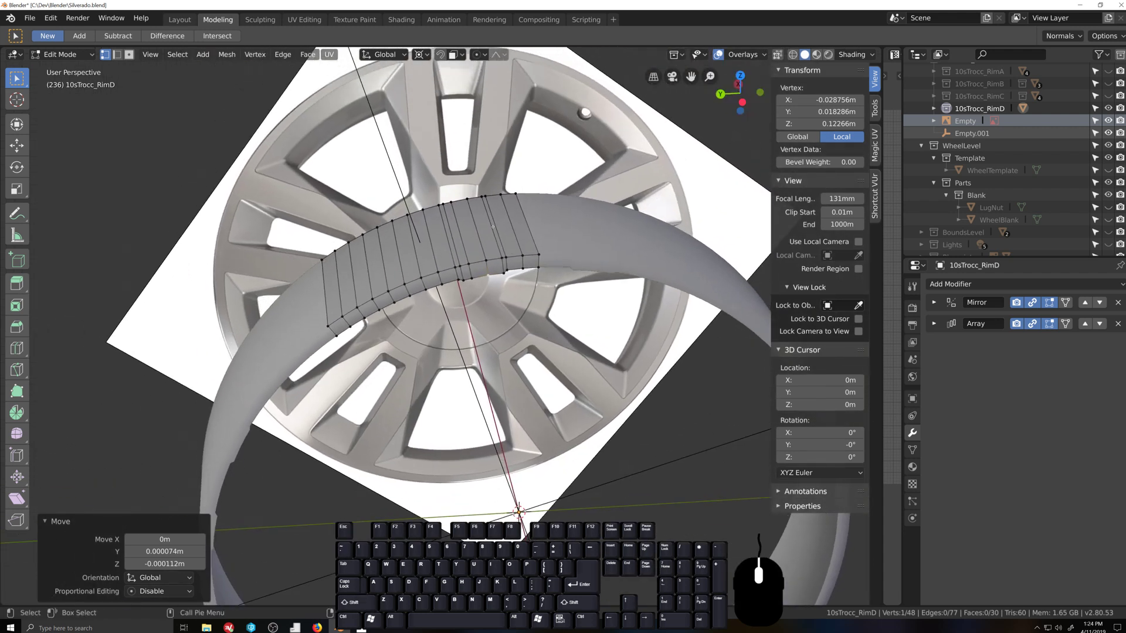
pyautogui.press('2')
pyautogui.click(457, 203)
pyautogui.keyDown('ctrl'); pyautogui.click(491, 260); pyautogui.keyUp('ctrl')
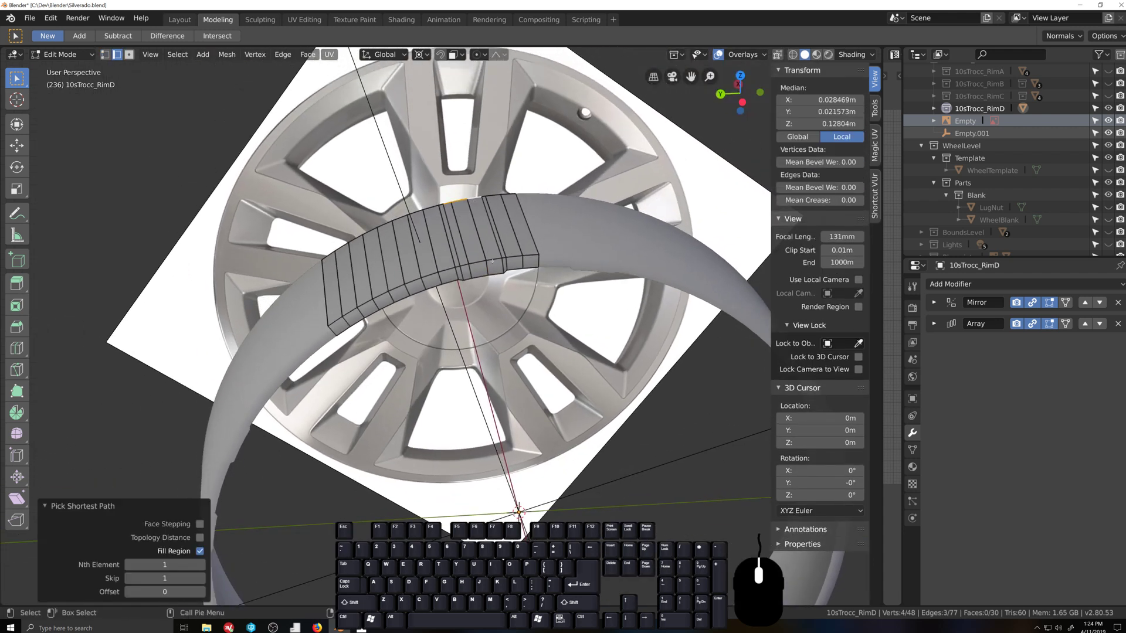
pyautogui.keyDown('ctrl'); pyautogui.click(492, 266); pyautogui.keyUp('ctrl')
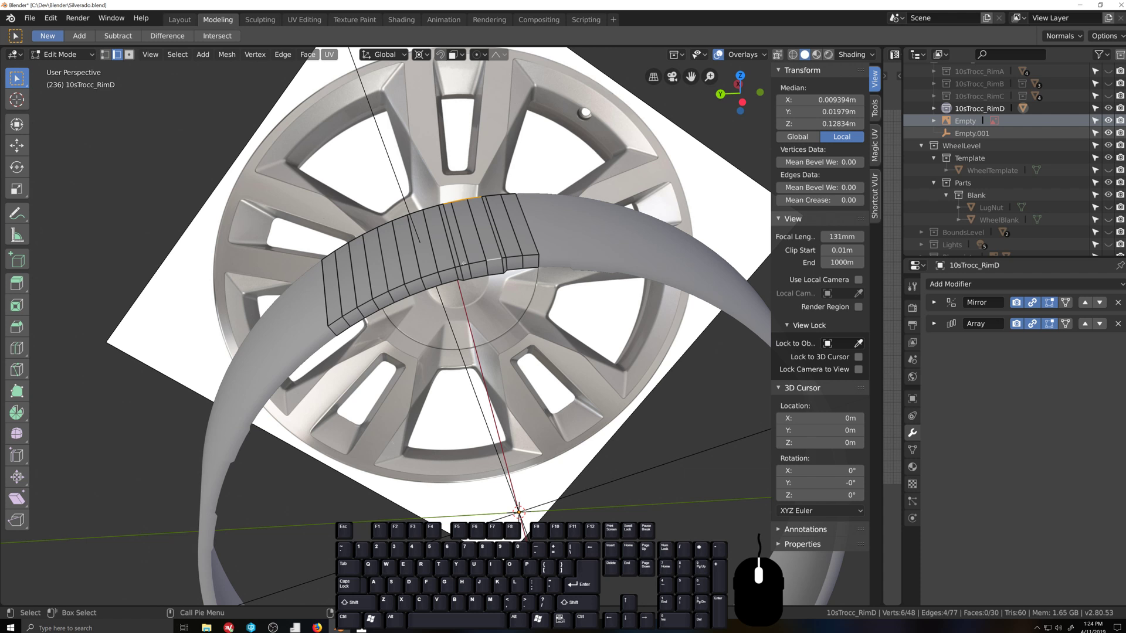
pyautogui.rightClick(491, 274)
pyautogui.moveTo(504, 227)
pyautogui.click(639, 312)
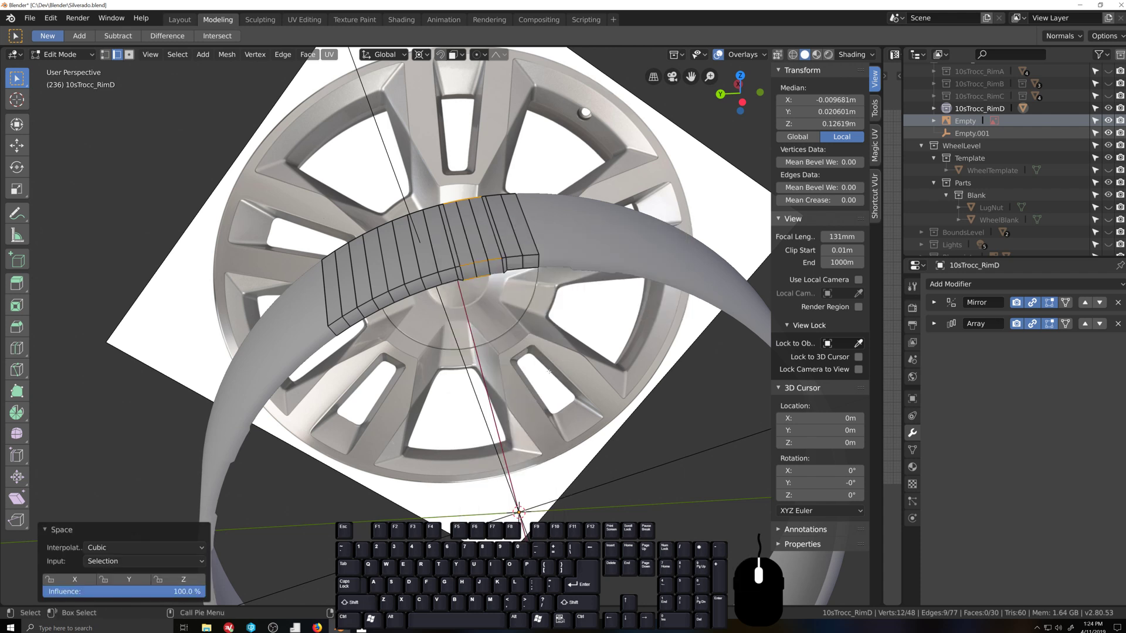
pyautogui.press('1')
pyautogui.press('ctrl+KP_3')
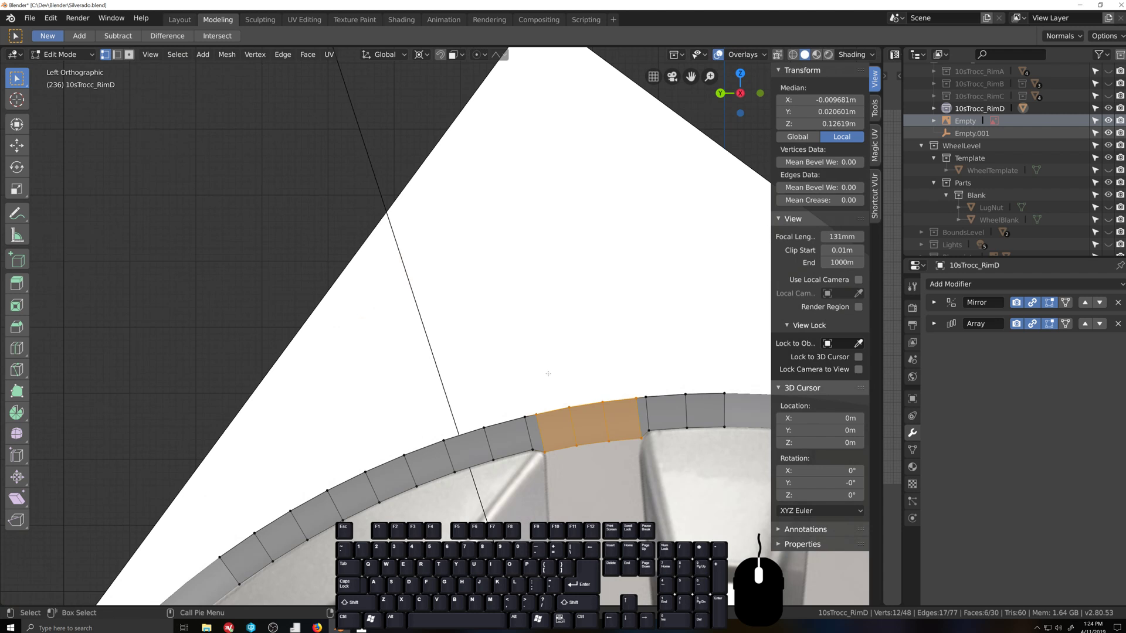
# Step: Extrude the inner edge path spanning the spoke face inward about 0.0015 m along negative Z
pyautogui.scroll(4, 547, 374)
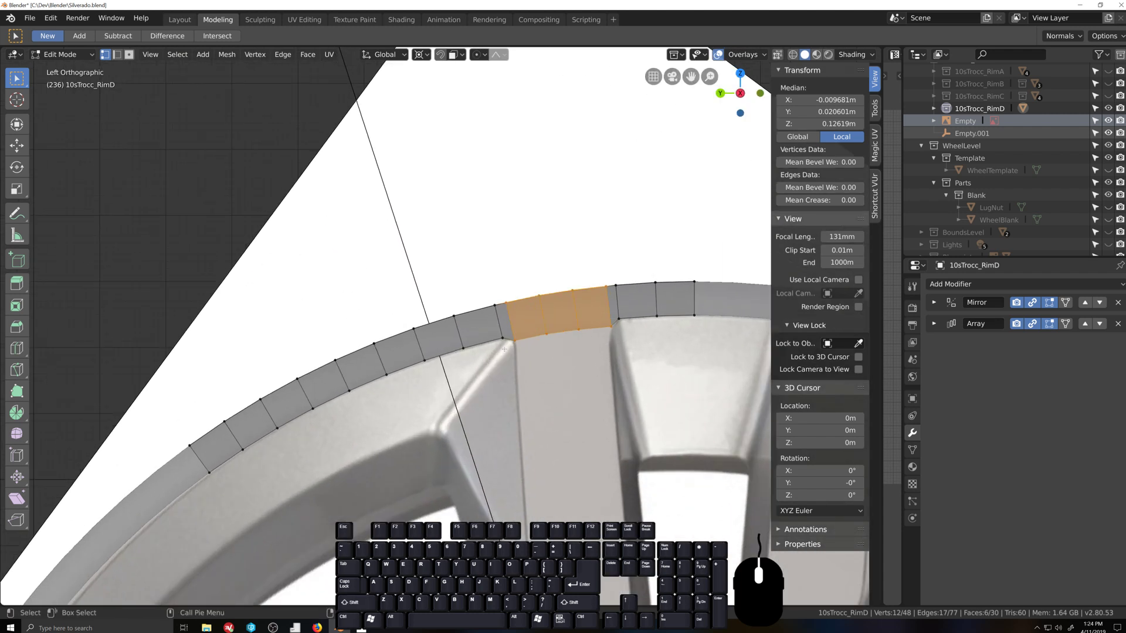
pyautogui.click(514, 339)
pyautogui.keyDown('ctrl'); pyautogui.click(612, 324); pyautogui.keyUp('ctrl')
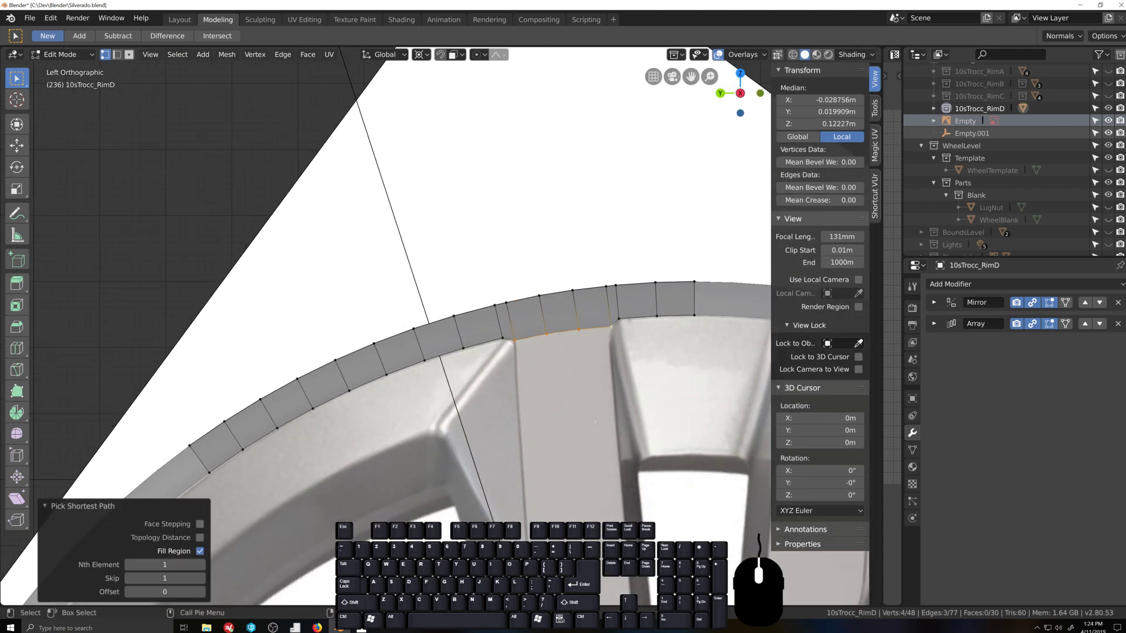
pyautogui.keyDown('shift'); pyautogui.moveTo(597, 409); pyautogui.dragTo(610, 358, button='middle'); pyautogui.keyUp('shift')
pyautogui.press('e')
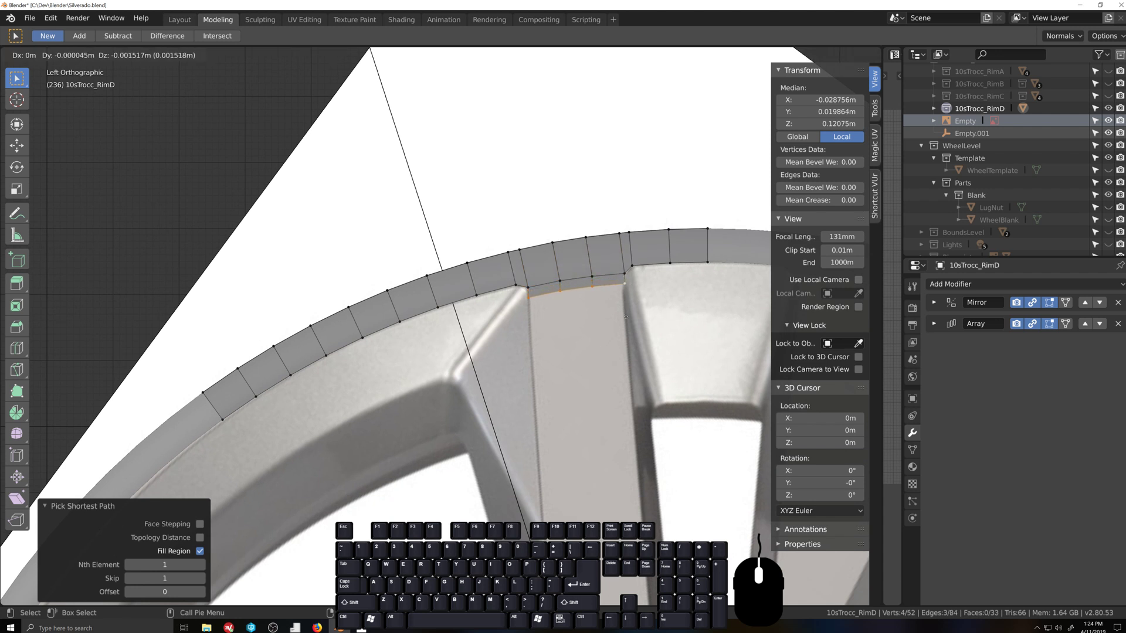
pyautogui.click(625, 317)
# Step: Slide the short rim edge loop at the spoke corner beside the large window outward, with a factor of about -0.253
pyautogui.scroll(4, 527, 310)
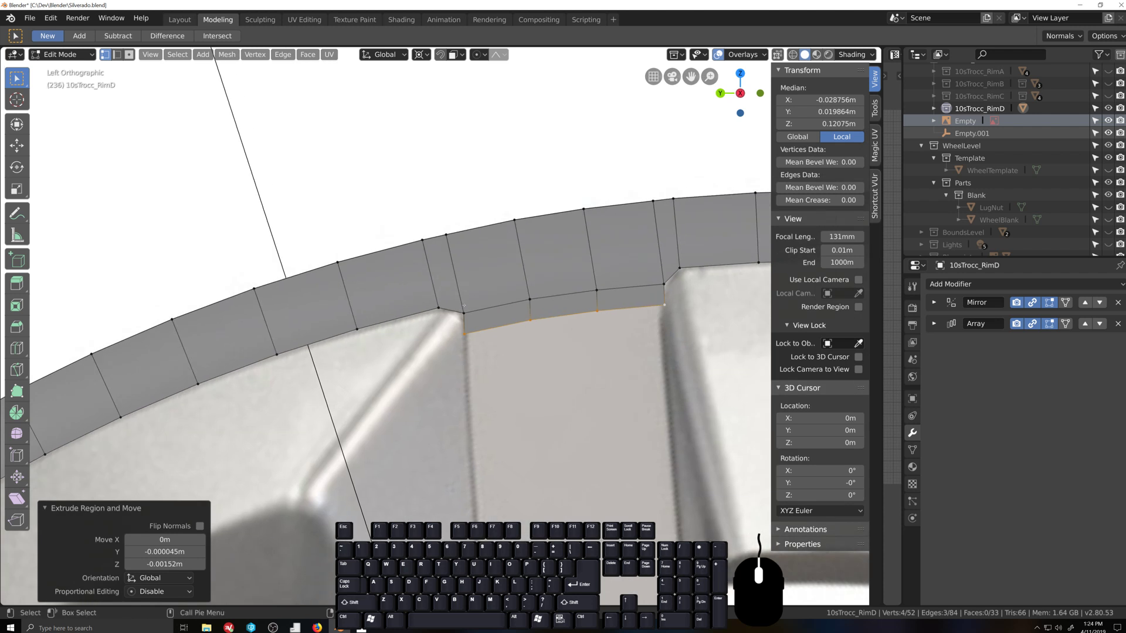
pyautogui.click(465, 312)
pyautogui.keyDown('alt'); pyautogui.click(465, 327); pyautogui.keyUp('alt')
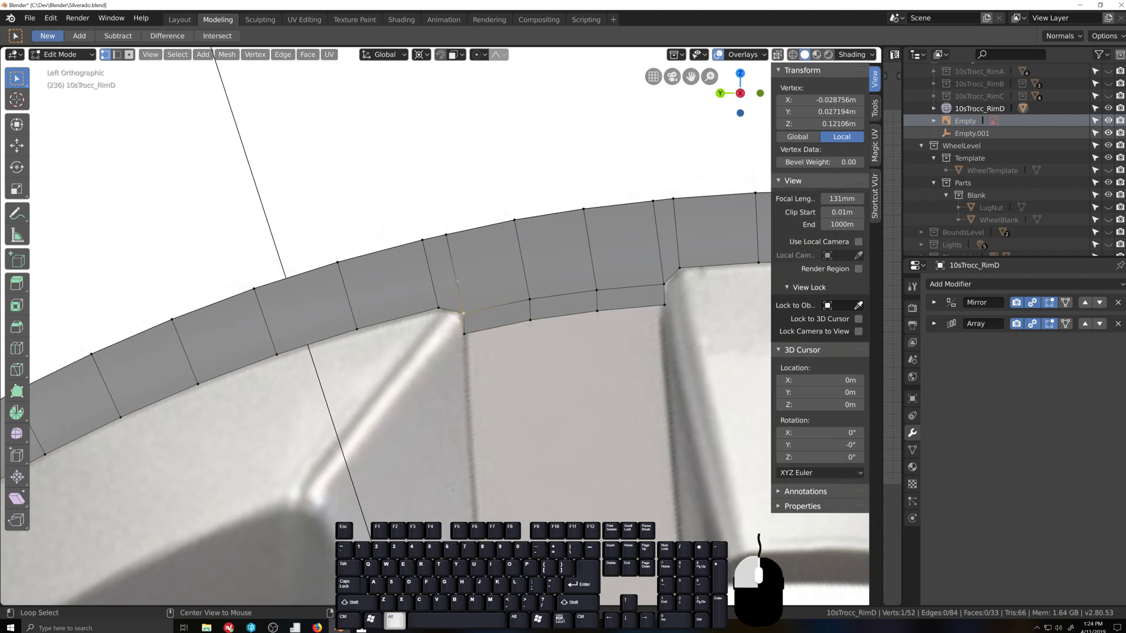
pyautogui.press('g')
pyautogui.press('g')
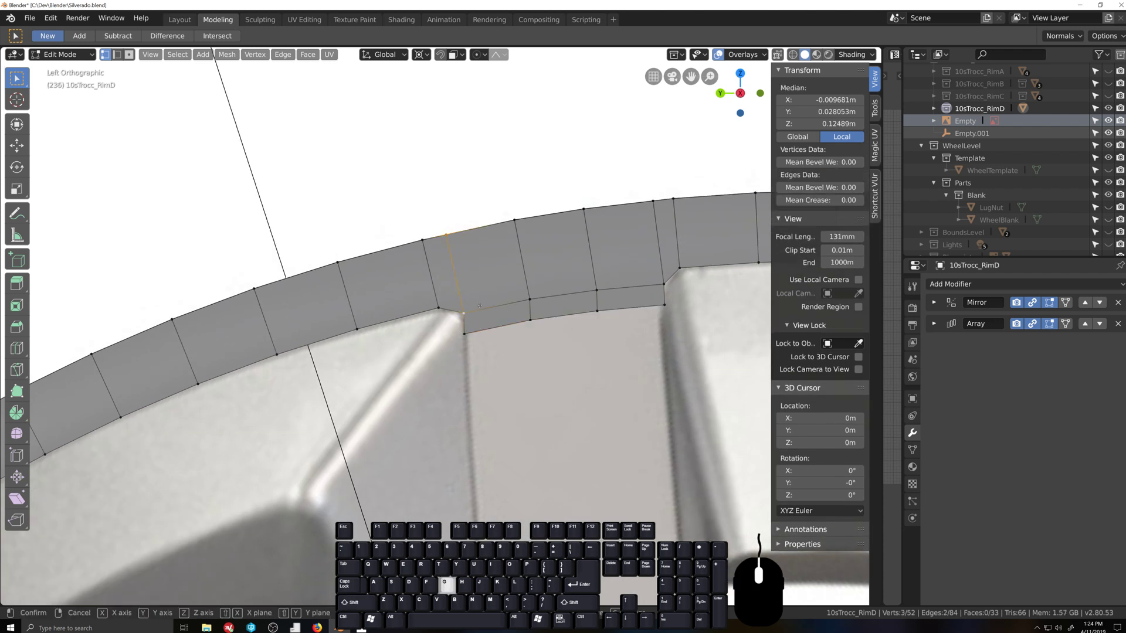
pyautogui.click(468, 304)
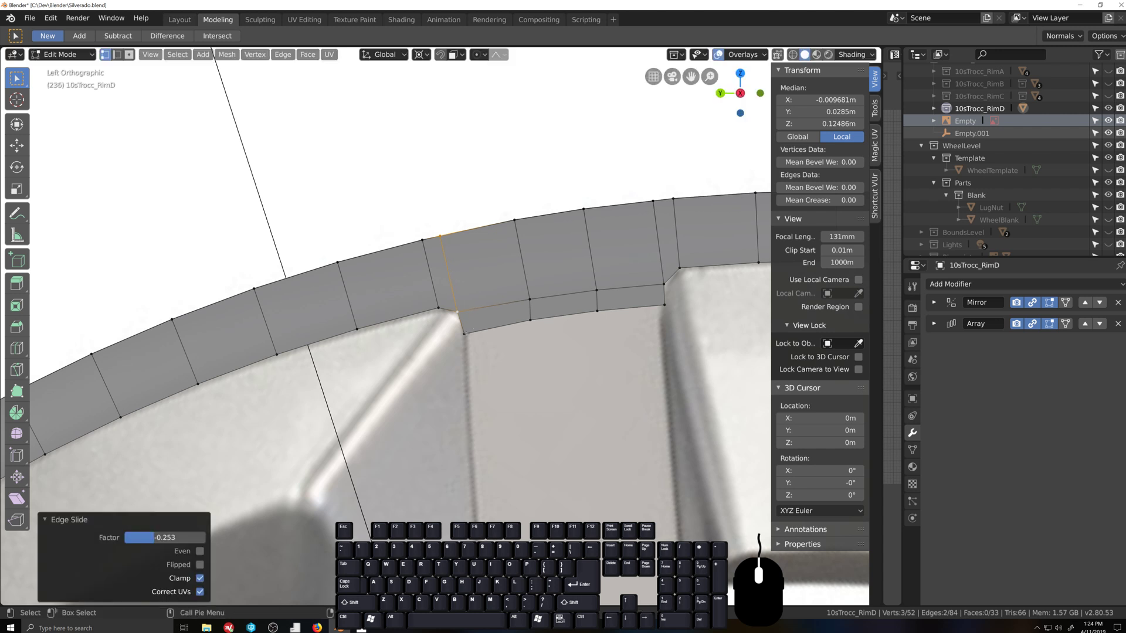
pyautogui.keyDown('alt'); pyautogui.click(661, 267); pyautogui.keyUp('alt')
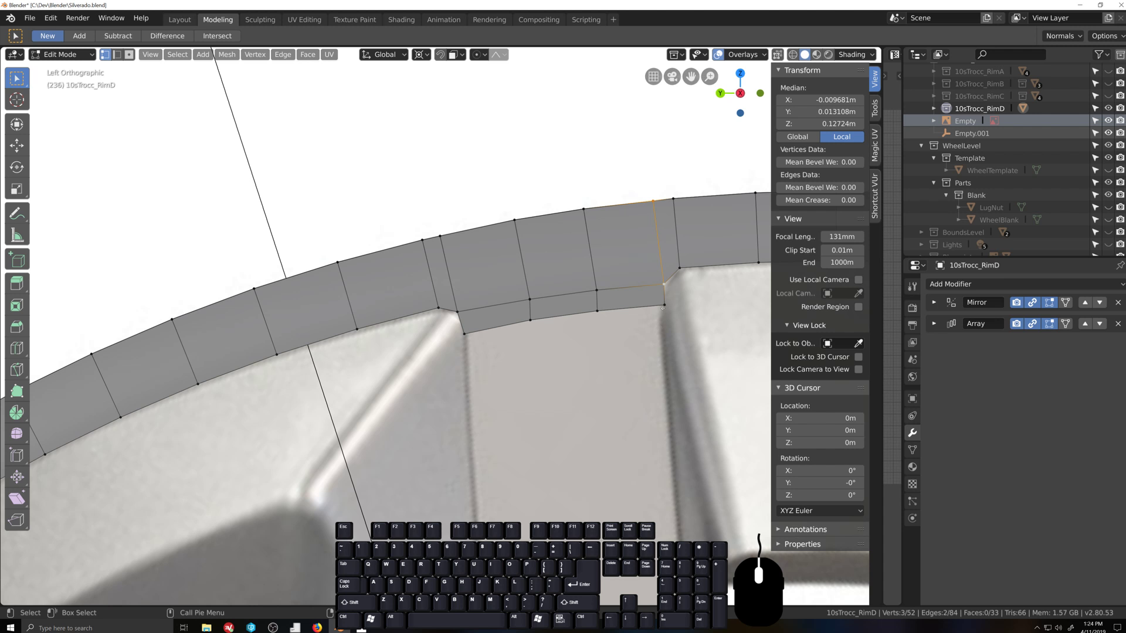
# Step: Scale the extruded inner edge path to 0.960 in Y and Z, excluding X, about the Bounding Box Center pivot
pyautogui.click(663, 306)
pyautogui.keyDown('ctrl'); pyautogui.keyDown('shift'); pyautogui.click(463, 334); pyautogui.keyUp('shift'); pyautogui.keyUp('ctrl')
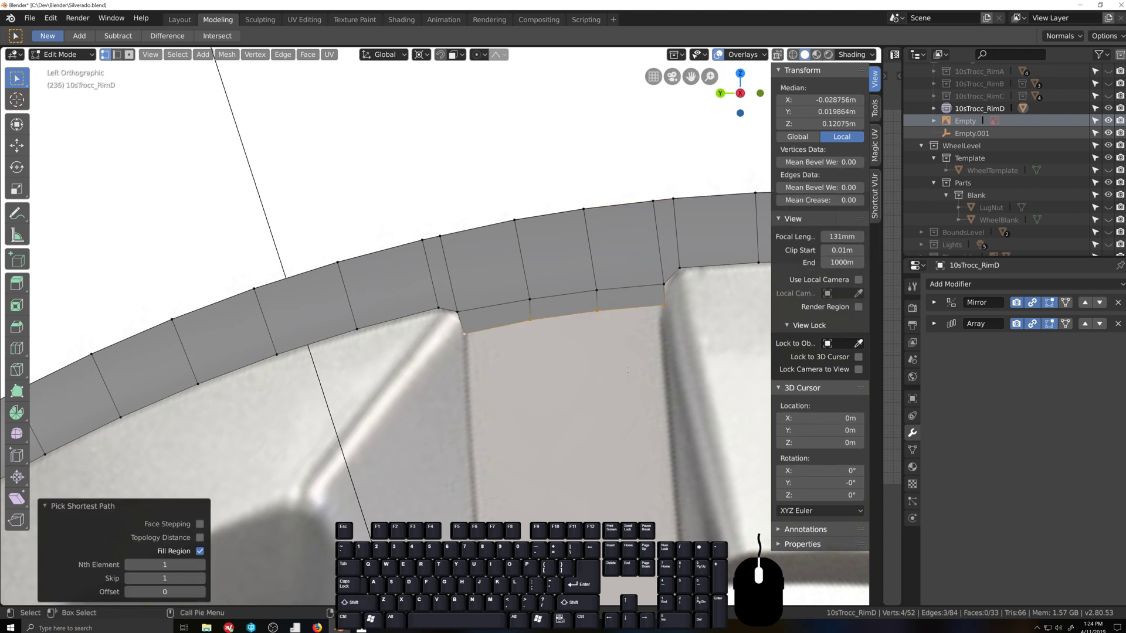
pyautogui.press('s')
pyautogui.hotkey('shift', 'x')
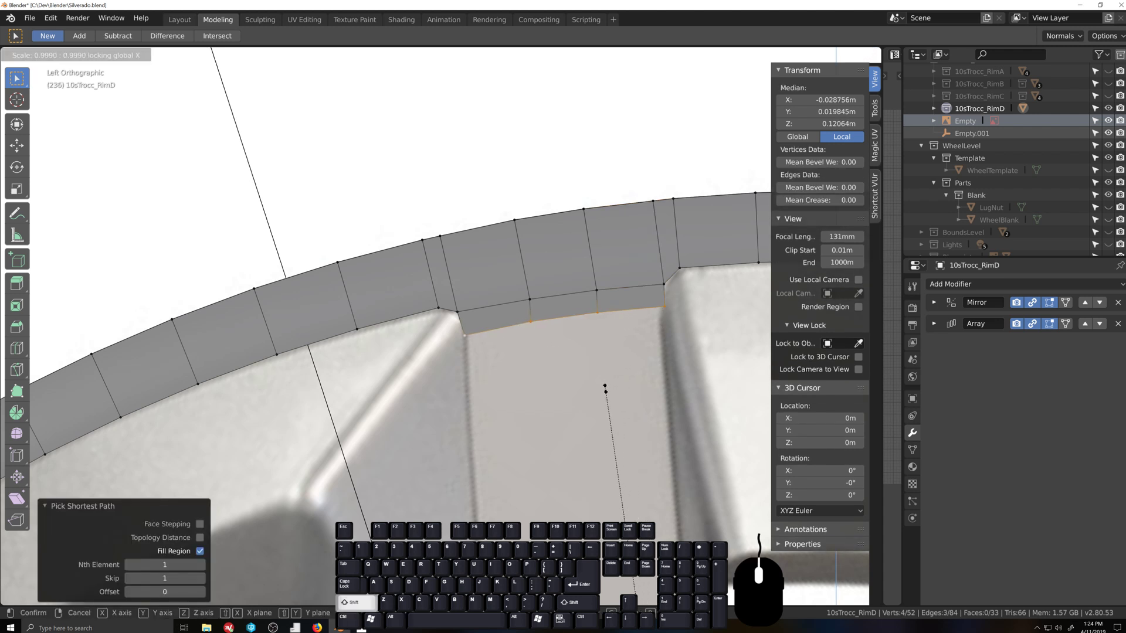
pyautogui.press('Escape')
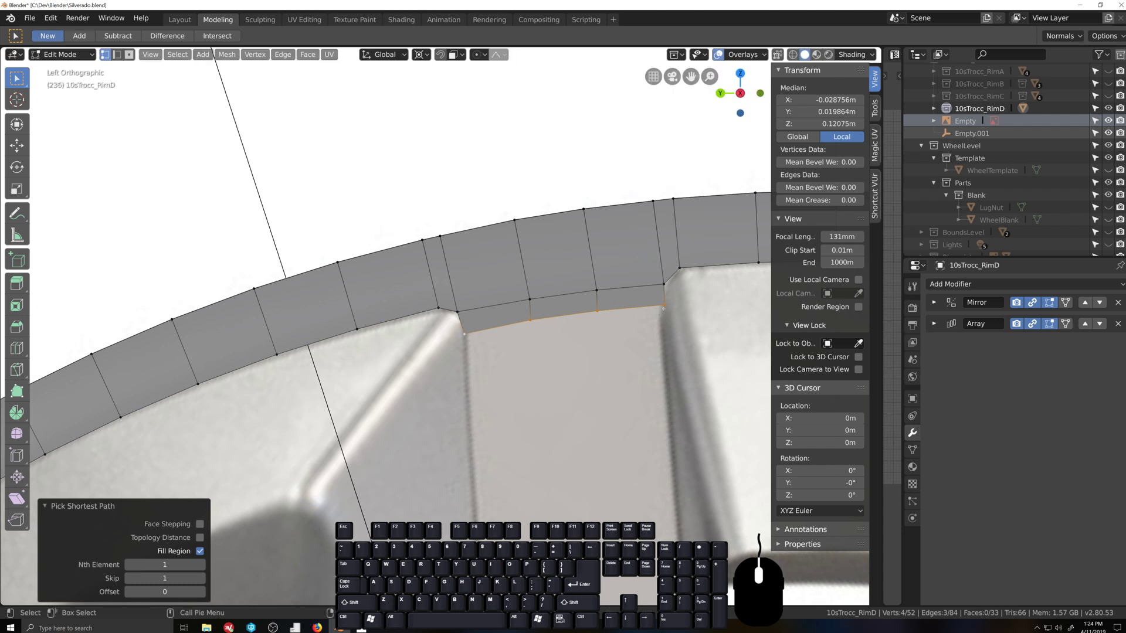
pyautogui.press('.')
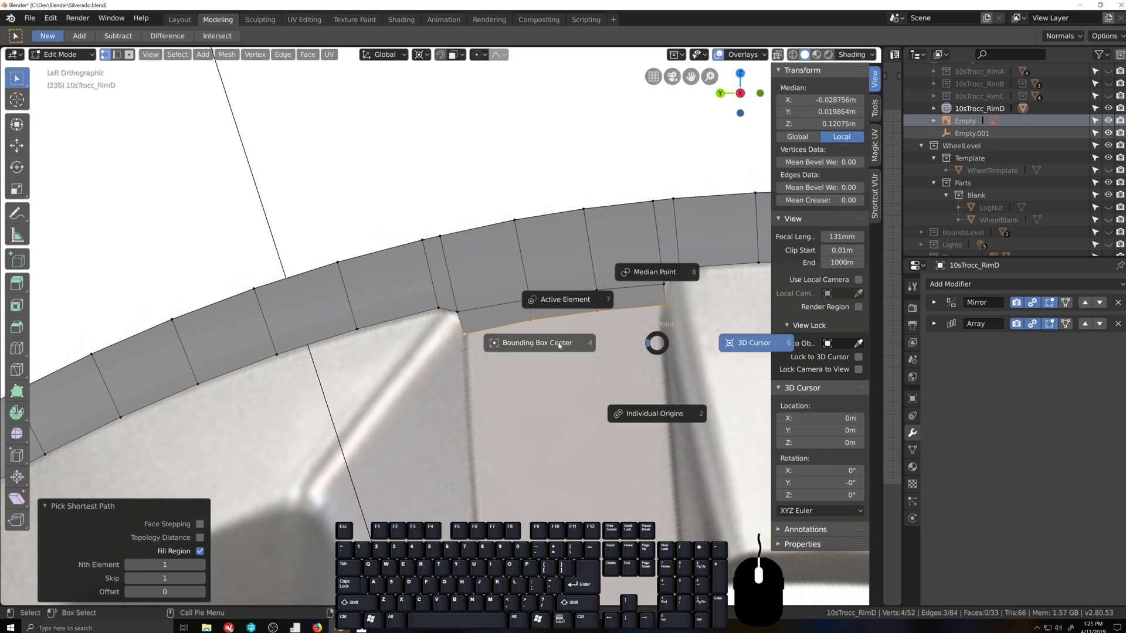
pyautogui.press('s')
pyautogui.hotkey('shift', 'x')
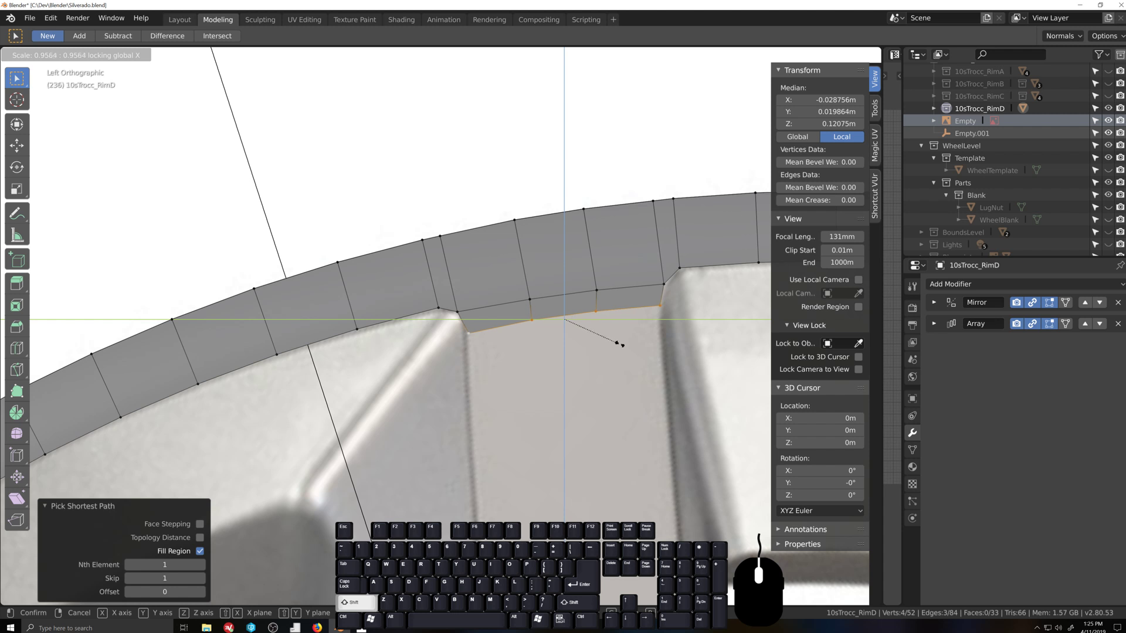
pyautogui.click(626, 346)
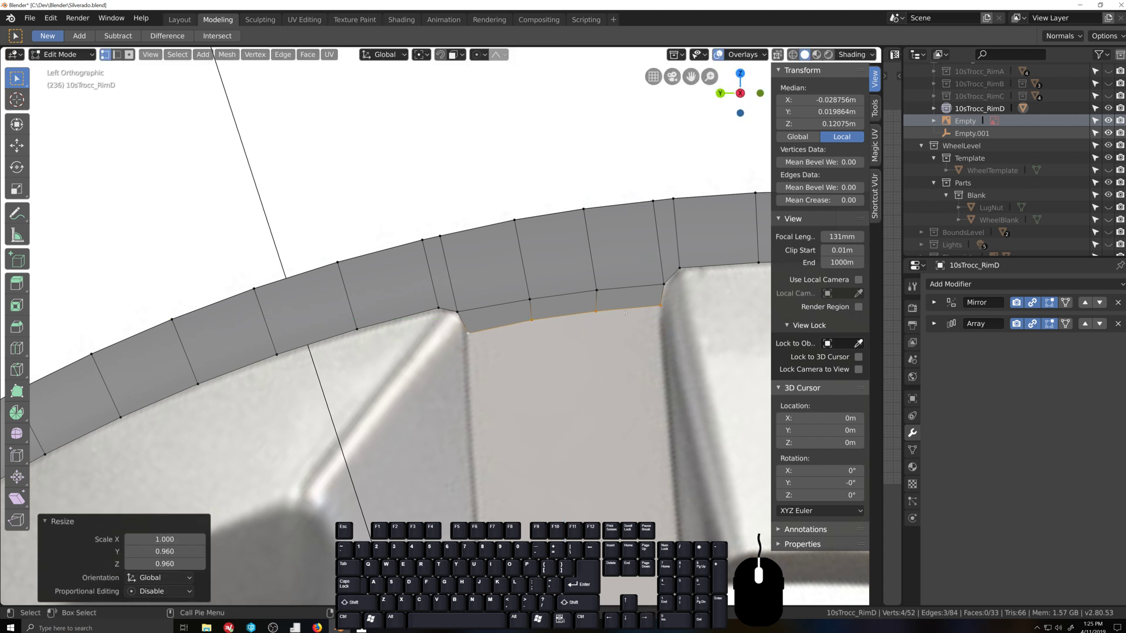
# Step: Set the pivot point to 3D Cursor and extrude the spoke face's inner edge path in place
pyautogui.press('.')
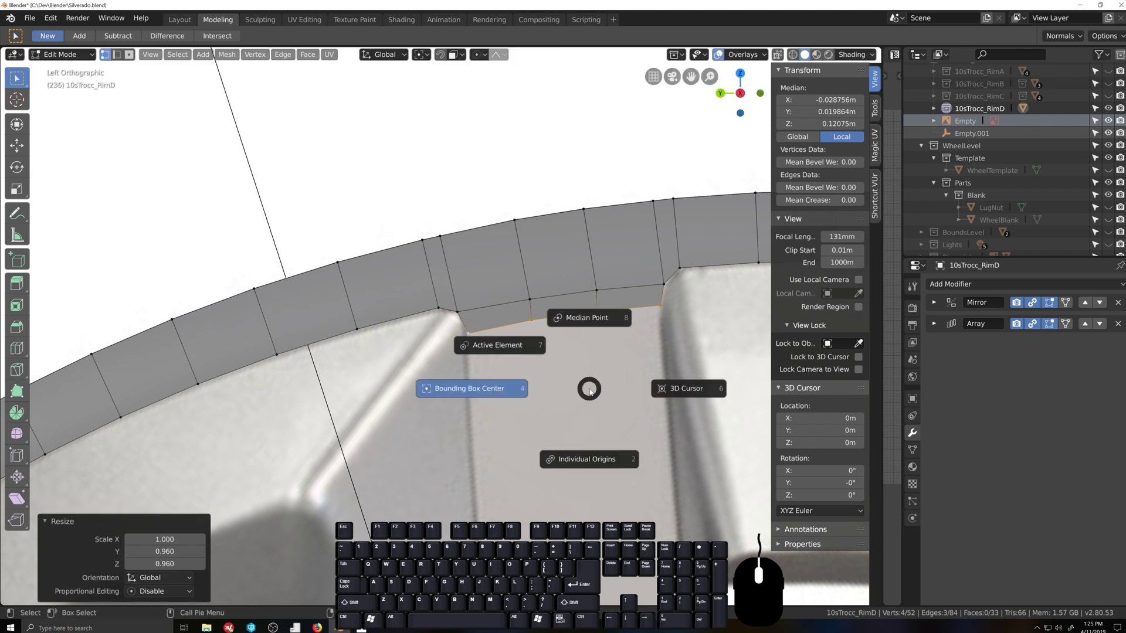
pyautogui.click(516, 348)
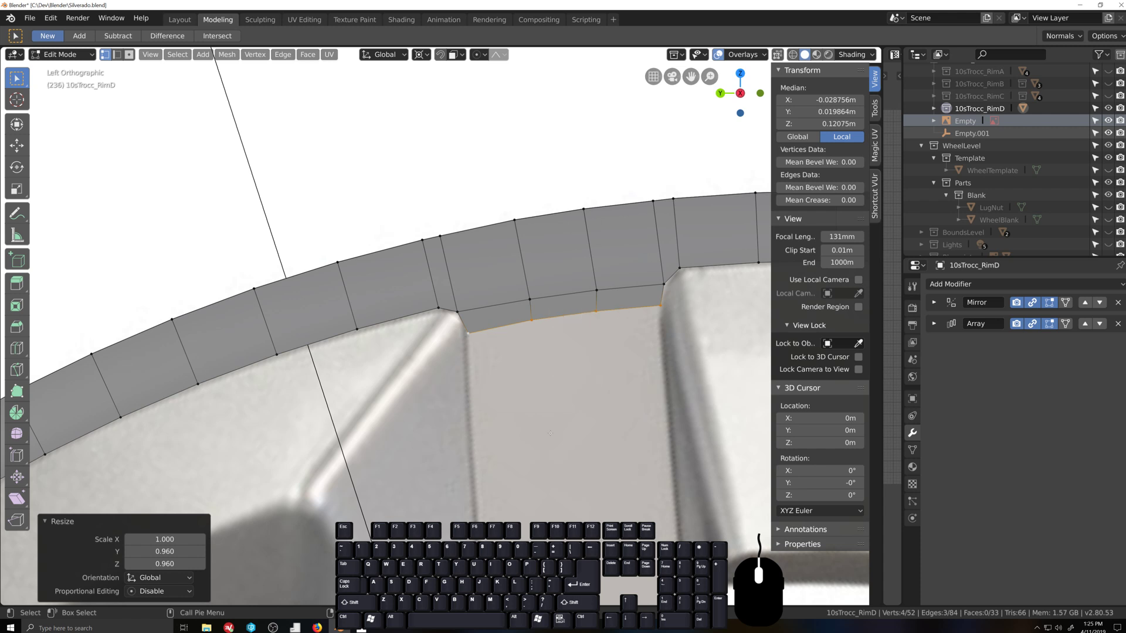
pyautogui.scroll(-5, 566, 332)
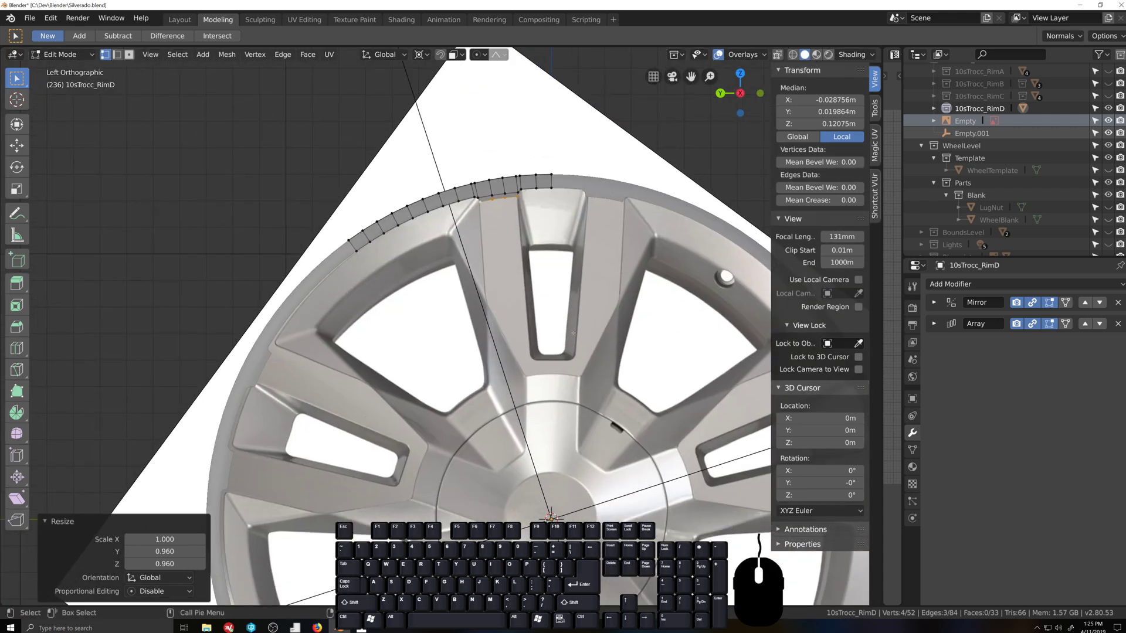
pyautogui.scroll(1, 573, 333)
pyautogui.press('e')
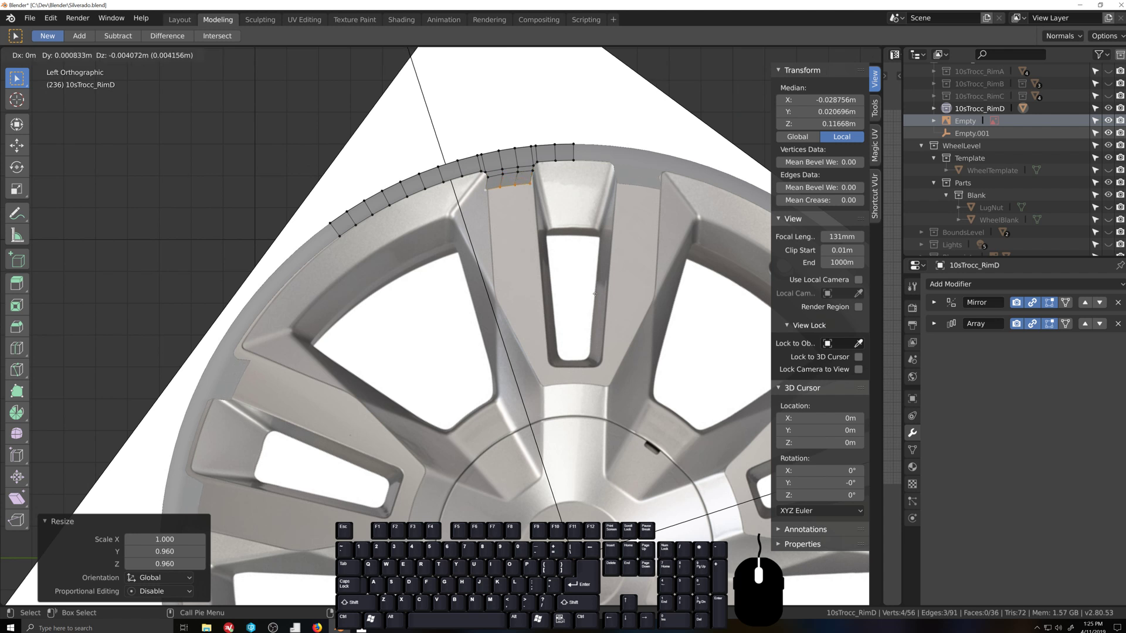
pyautogui.rightClick(604, 328)
# Step: Move the extruded edge path down the spoke by about -0.0023 m in Y and -0.0336 m in Z
pyautogui.press('s')
pyautogui.hotkey('shift', 'x')
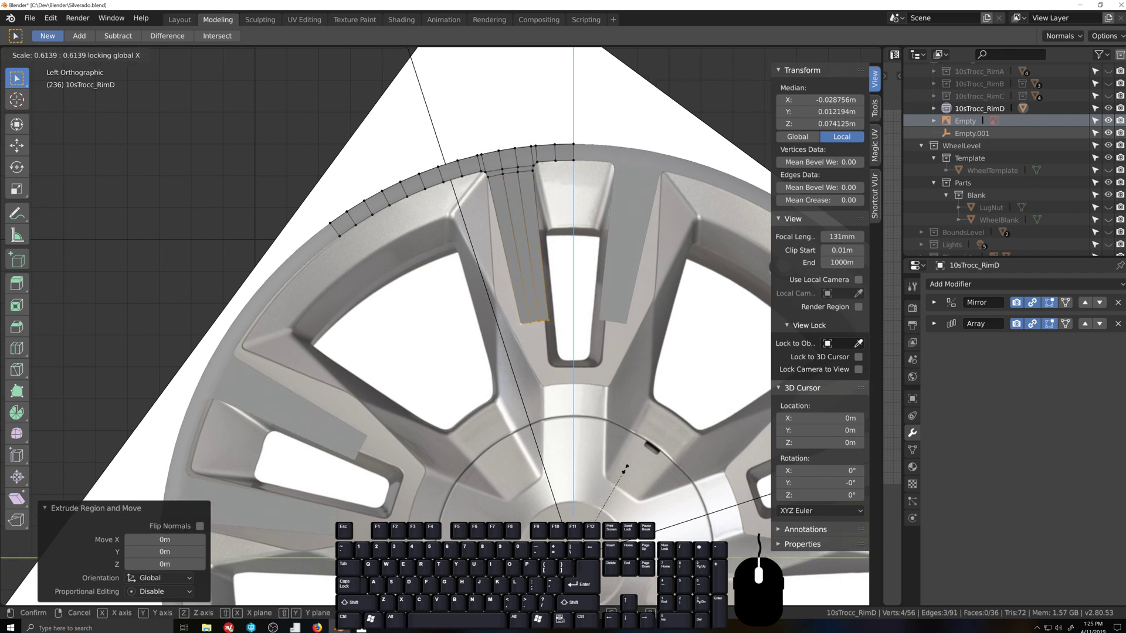
pyautogui.click(622, 422)
pyautogui.press('e')
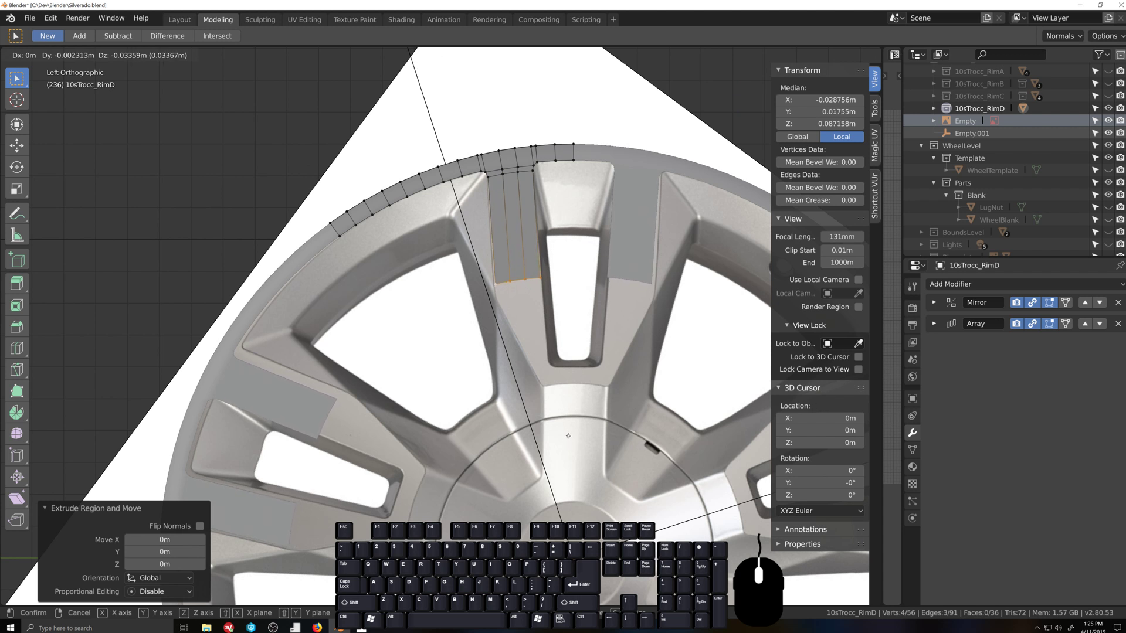
pyautogui.click(568, 435)
# Step: Flatten the lower edge path by scaling it to 0 along Z about the Active Element pivot
pyautogui.press('.')
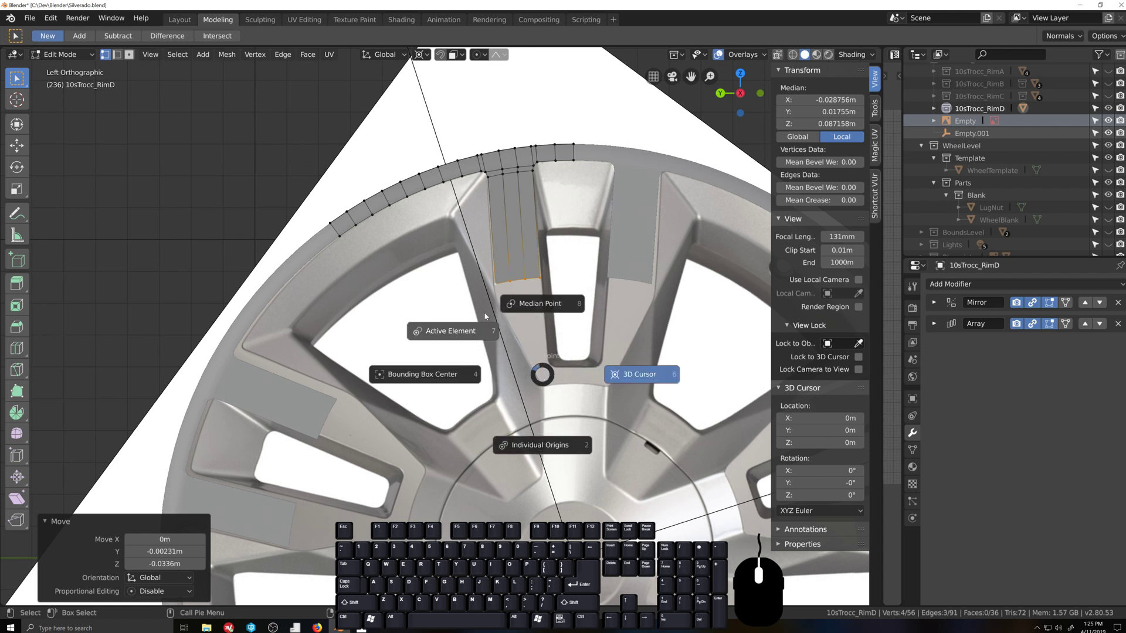
pyautogui.click(458, 333)
pyautogui.press('s')
pyautogui.press('z')
pyautogui.press('0')
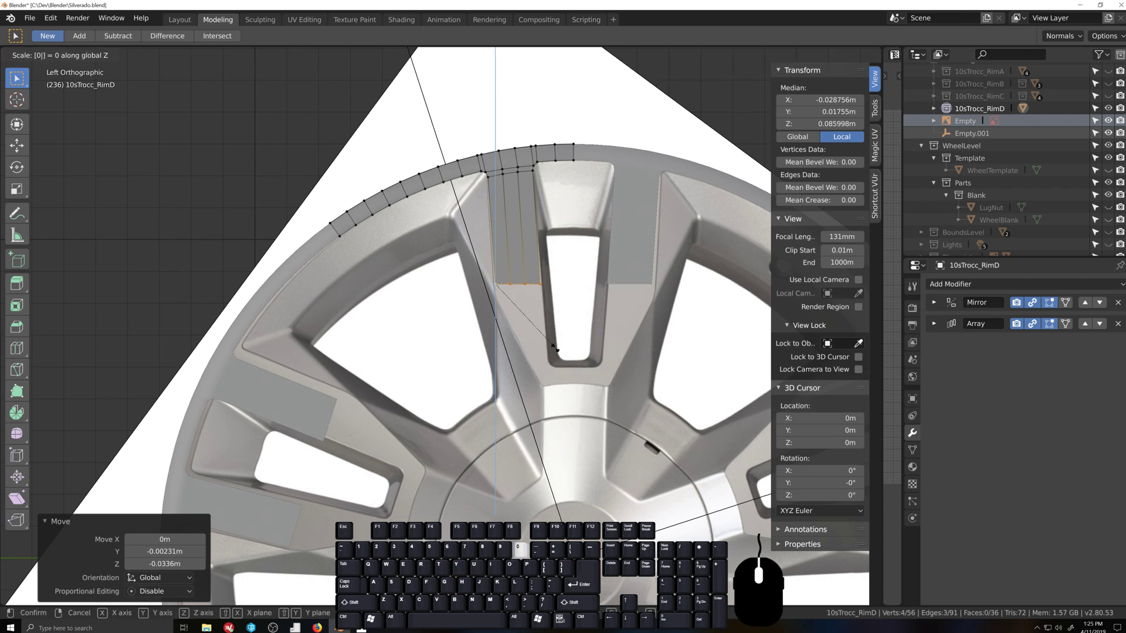
pyautogui.press('Return')
# Step: Rotate the lower edge path of the spoke face by about -4.24° to match the reference
pyautogui.scroll(3, 452, 493)
pyautogui.scroll(1, 453, 493)
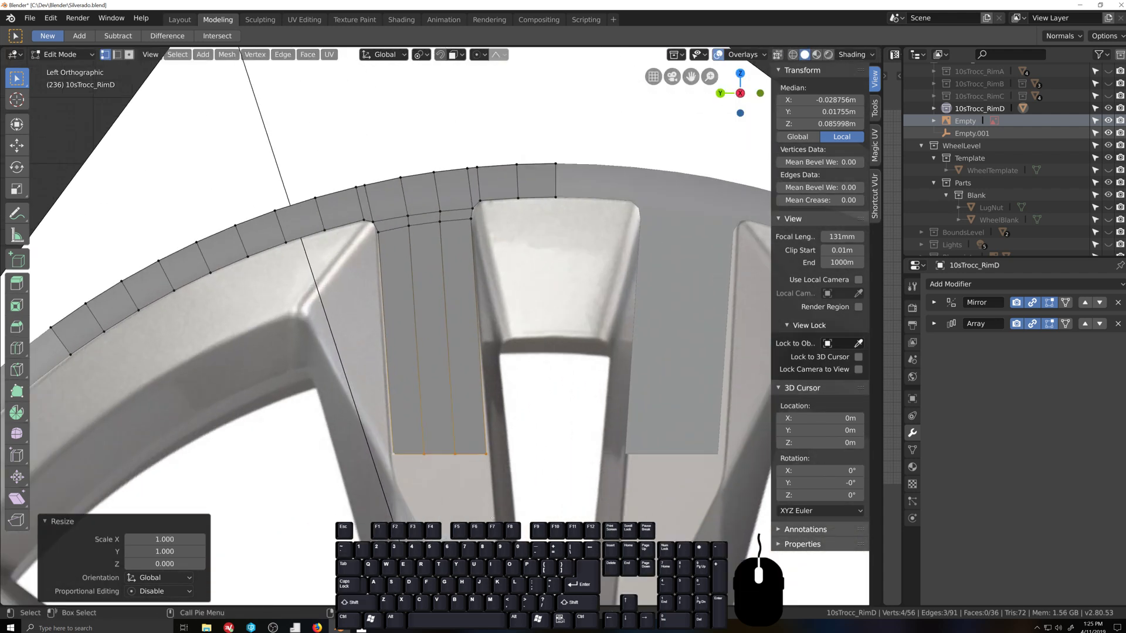
pyautogui.press('r')
pyautogui.click(495, 509)
pyautogui.keyDown('shift'); pyautogui.moveTo(496, 509); pyautogui.dragTo(562, 431, button='middle'); pyautogui.keyUp('shift')
pyautogui.press('s')
pyautogui.hotkey('shift', 'x')
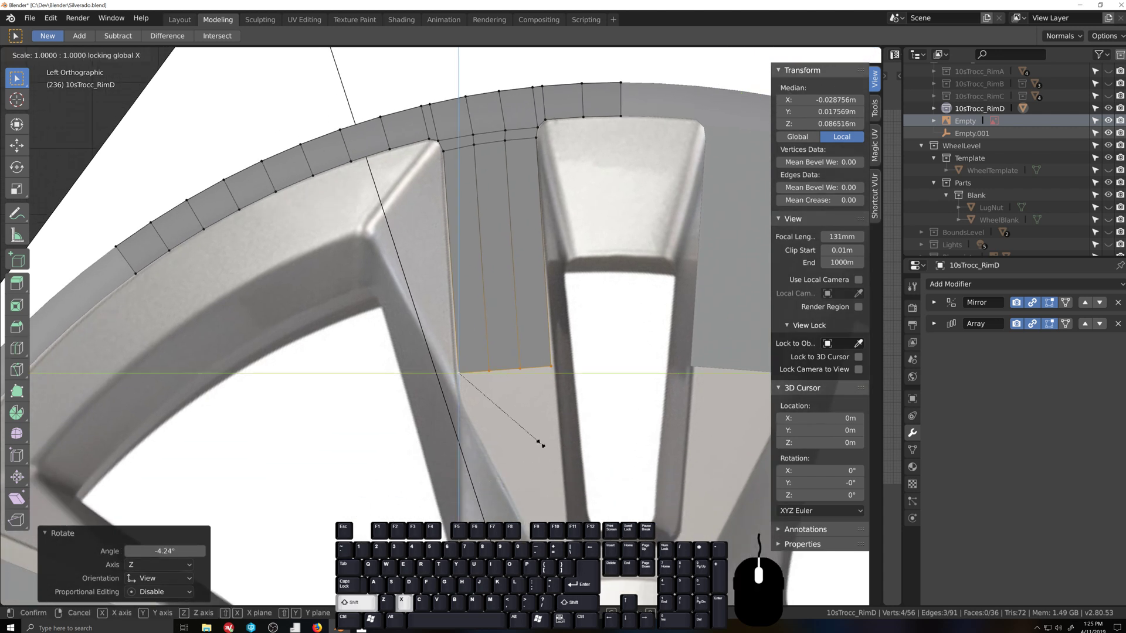
pyautogui.rightClick(545, 445)
# Step: Fit the lower edge path to the spoke with a slight downward nudge and a scale of 1.023 about the Bounding Box Center
pyautogui.press('.')
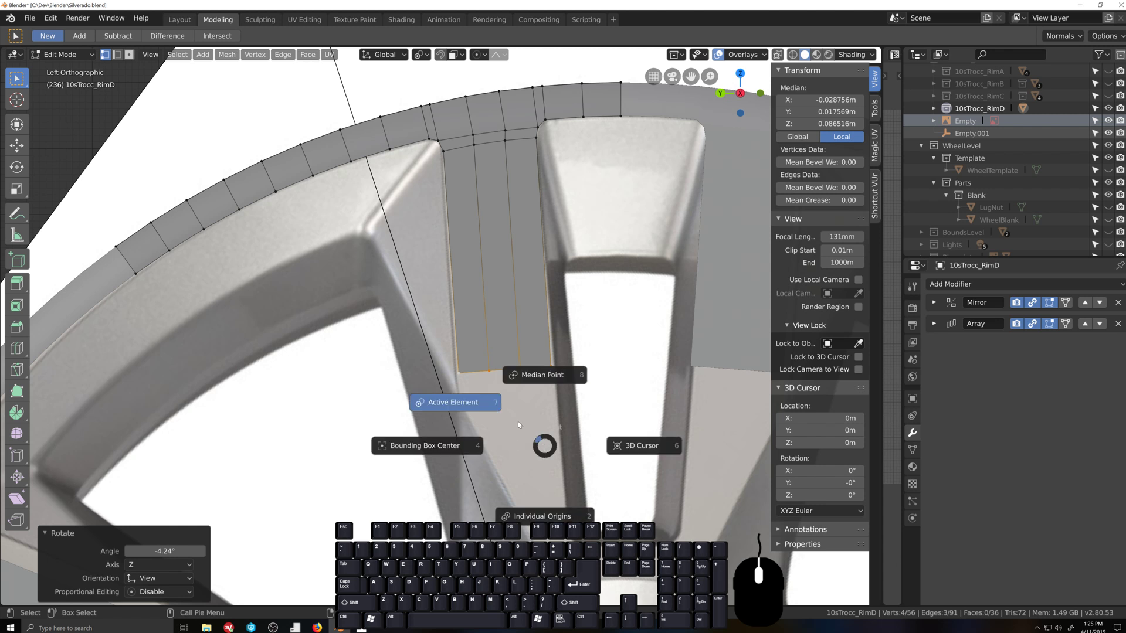
pyautogui.click(440, 446)
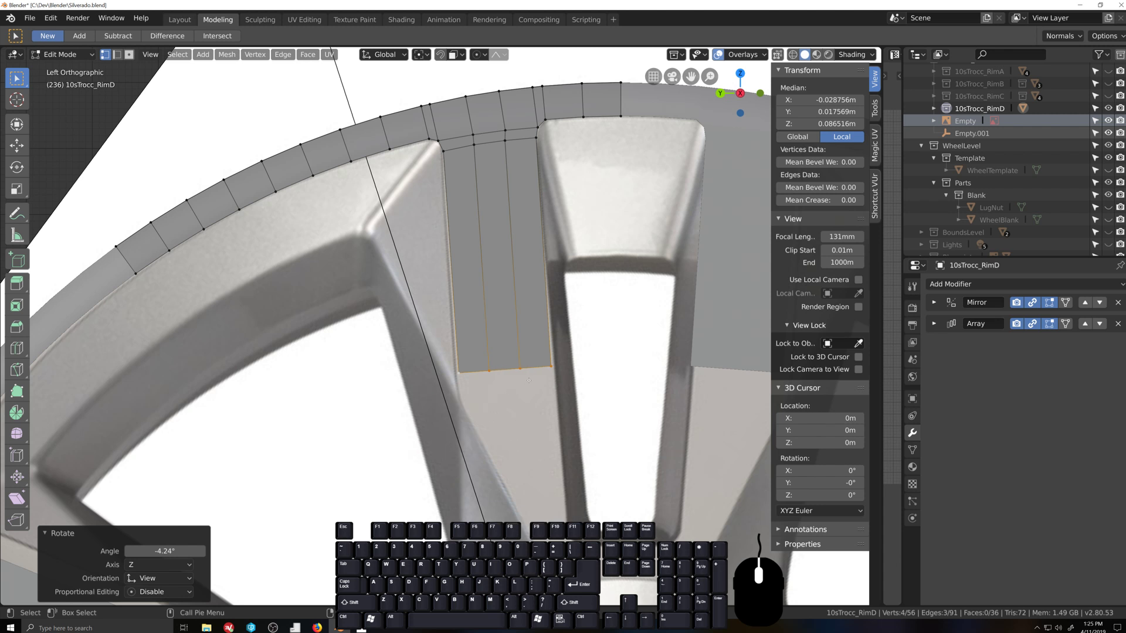
pyautogui.press('g')
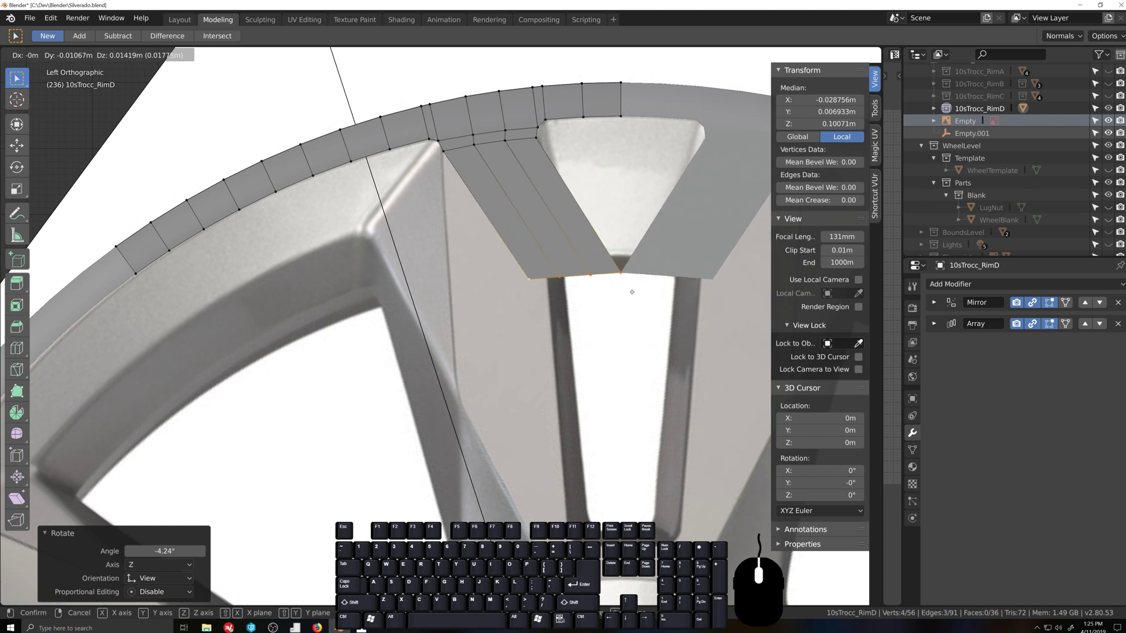
pyautogui.click(542, 392)
pyautogui.press('s')
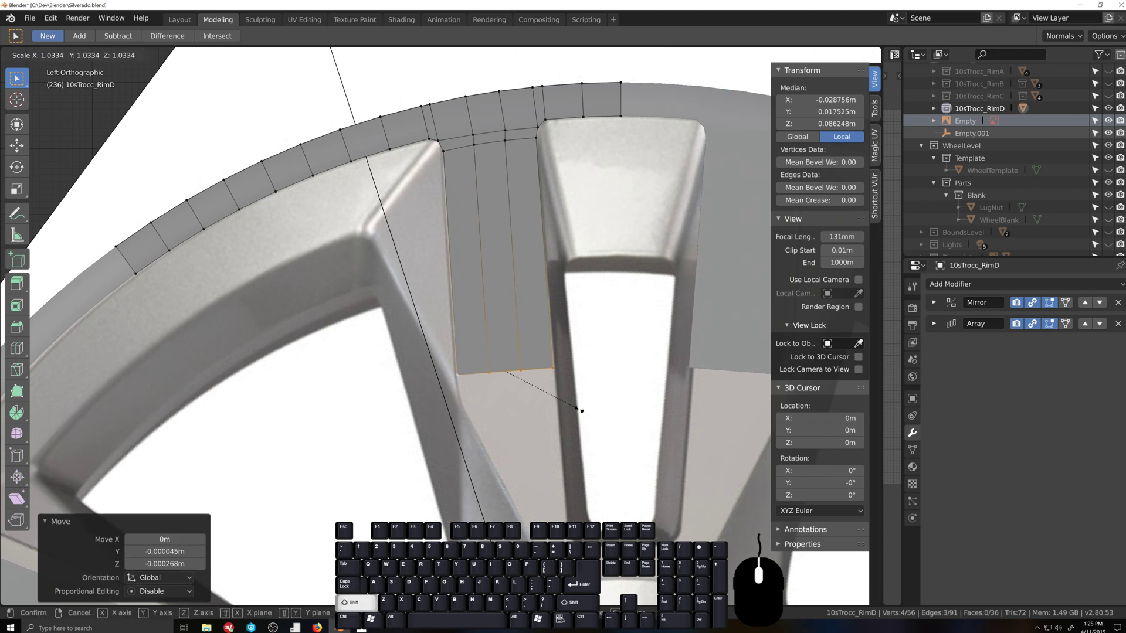
pyautogui.click(577, 407)
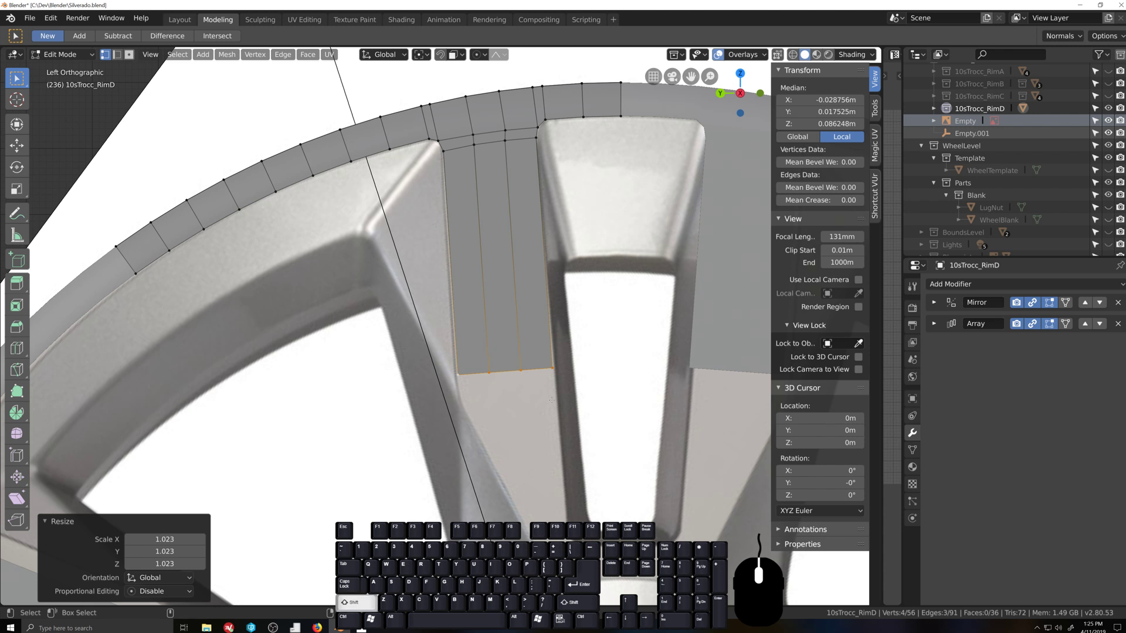
# Step: Duplicate the lower edge path about -0.0016 m in Y and -0.0085 m in Z, and rotate the copy about -12.6°
pyautogui.hotkey('shift', 'd')
pyautogui.click(561, 457)
pyautogui.press('r')
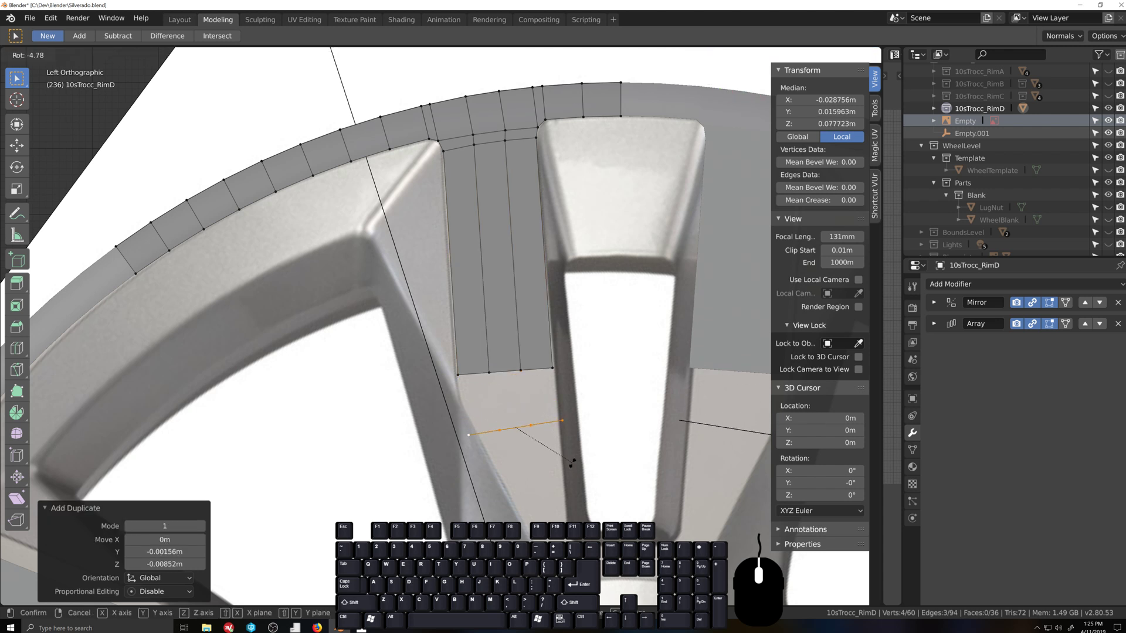
pyautogui.click(573, 452)
# Step: Scale the duplicated edge path to 0.865 and move it about -0.0003 m in Y and 0.0012 m in Z
pyautogui.press('s')
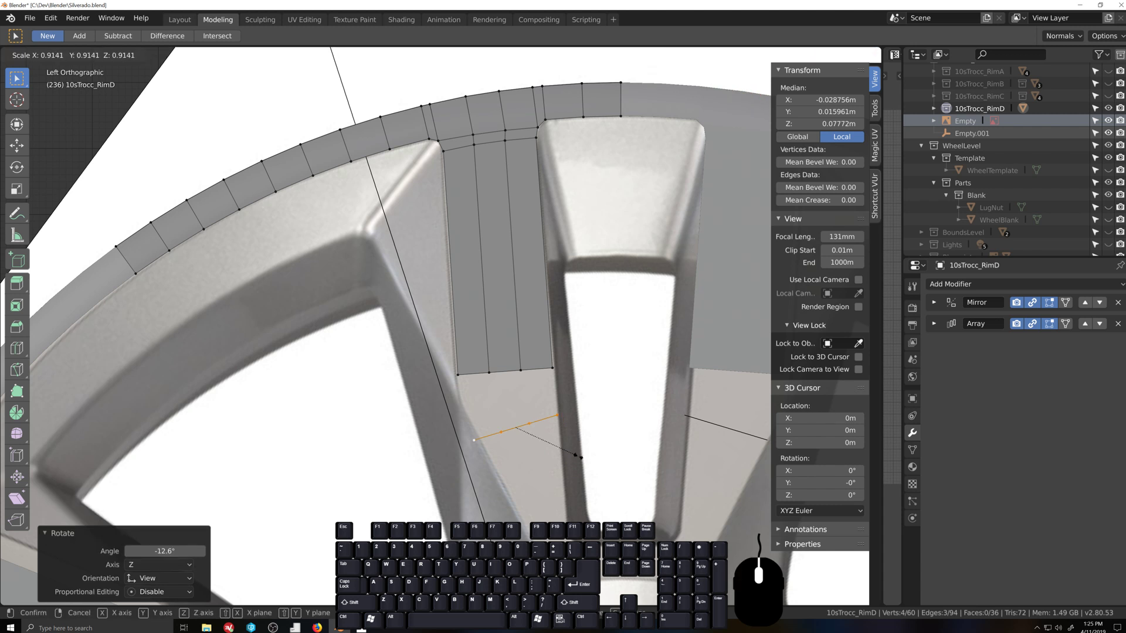
pyautogui.click(576, 457)
pyautogui.press('g')
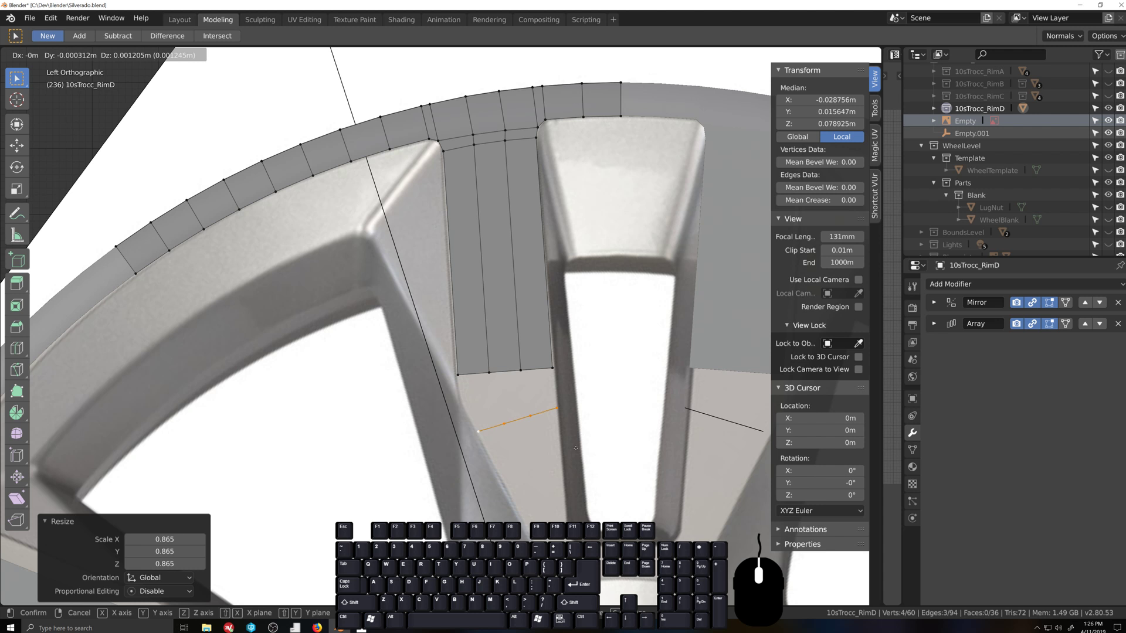
pyautogui.click(575, 449)
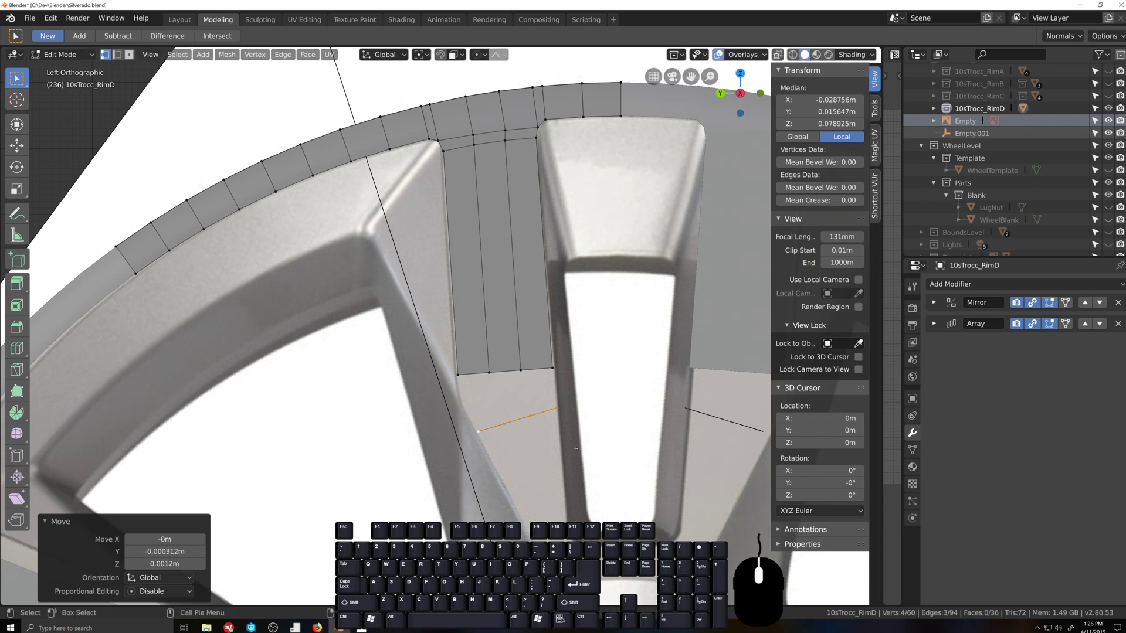
# Step: Bridge the spoke face's lower edge path to the duplicated path with 2 cuts and a smoothness of 0.940
pyautogui.keyDown('alt'); pyautogui.keyDown('shift'); pyautogui.click(514, 371); pyautogui.keyUp('shift'); pyautogui.keyUp('alt')
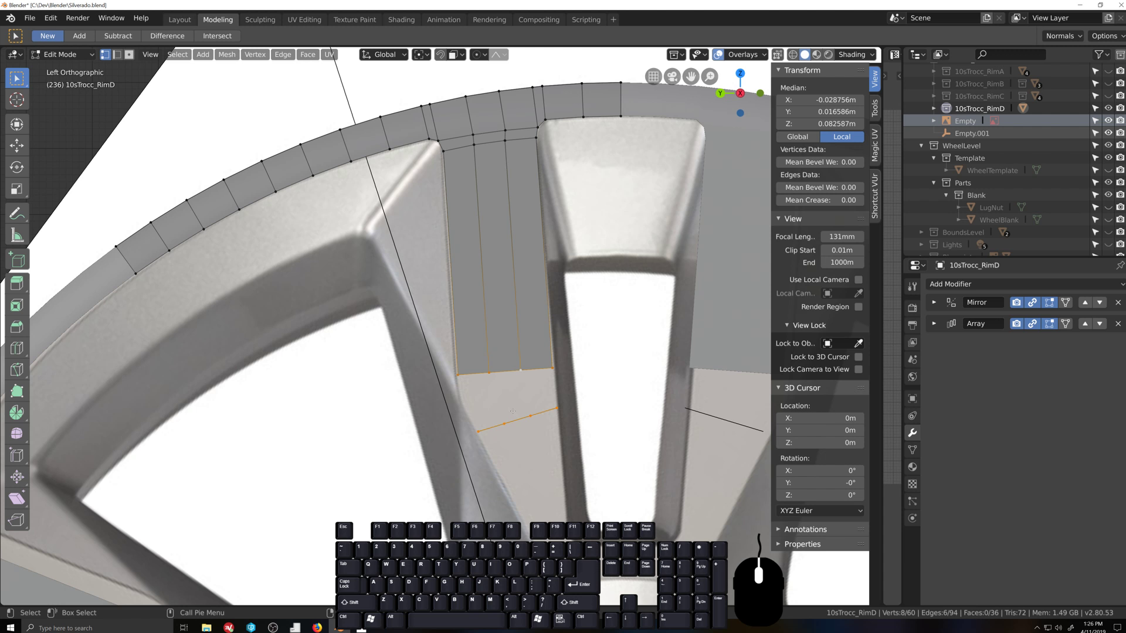
pyautogui.press('q')
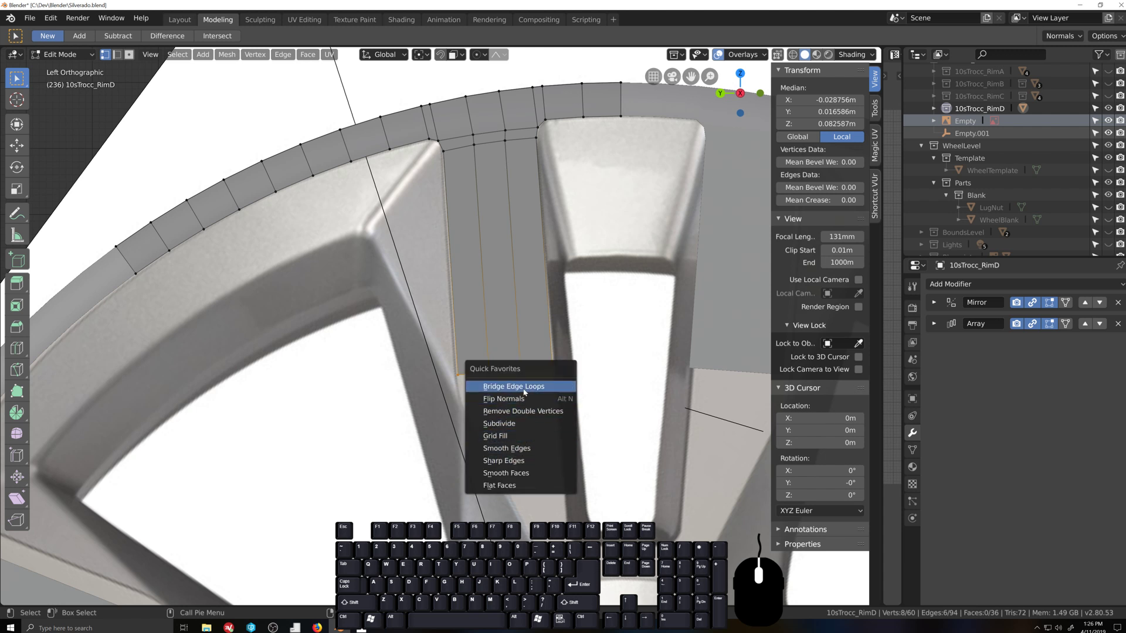
pyautogui.click(516, 387)
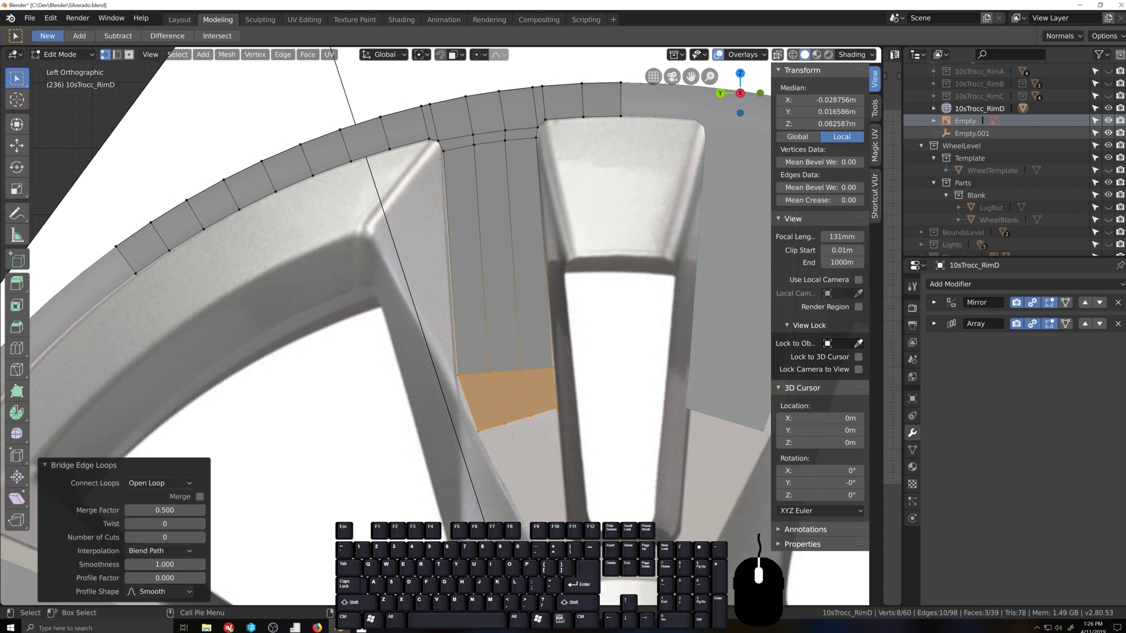
pyautogui.click(203, 539)
pyautogui.click(202, 538)
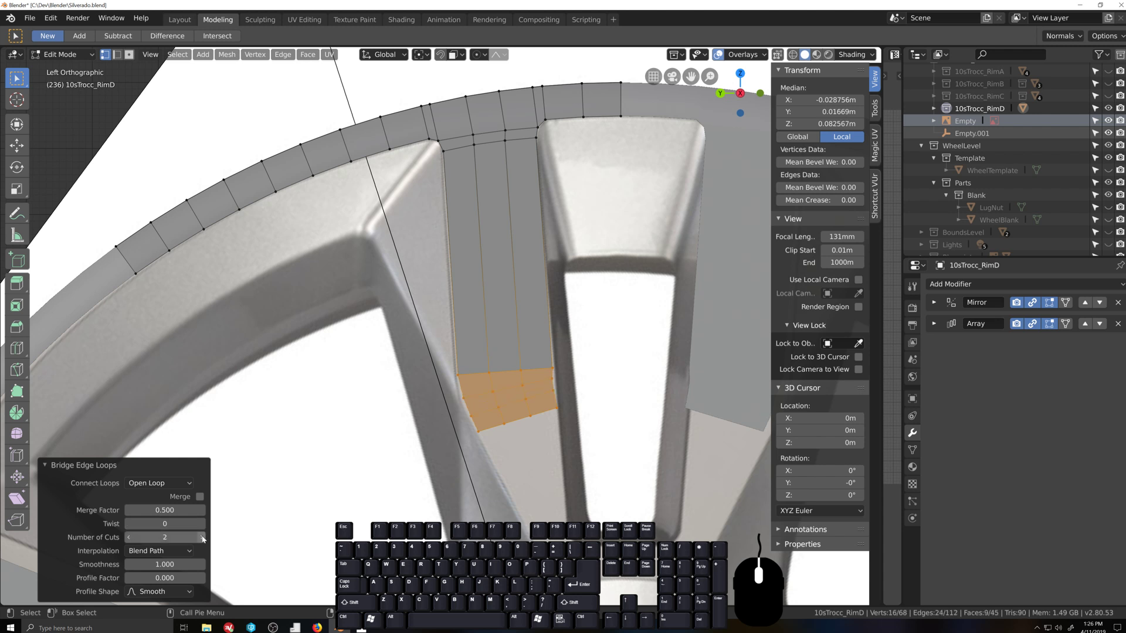
pyautogui.moveTo(164, 564)
pyautogui.mouseDown()
pyautogui.moveTo(188, 564)
pyautogui.moveTo(163, 564)
pyautogui.mouseUp()
# Step: Move the two new bridge vertices on the slot side about -0.00024 m in Y onto the reference edge
pyautogui.scroll(4, 582, 479)
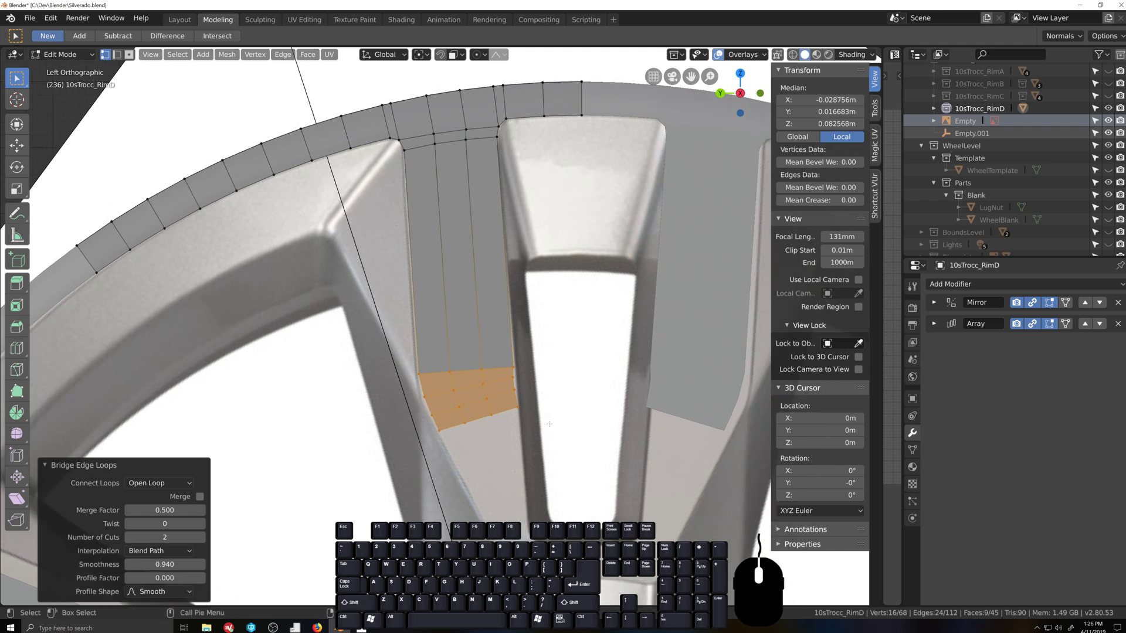
pyautogui.click(592, 432)
pyautogui.keyDown('shift'); pyautogui.click(596, 457); pyautogui.keyUp('shift')
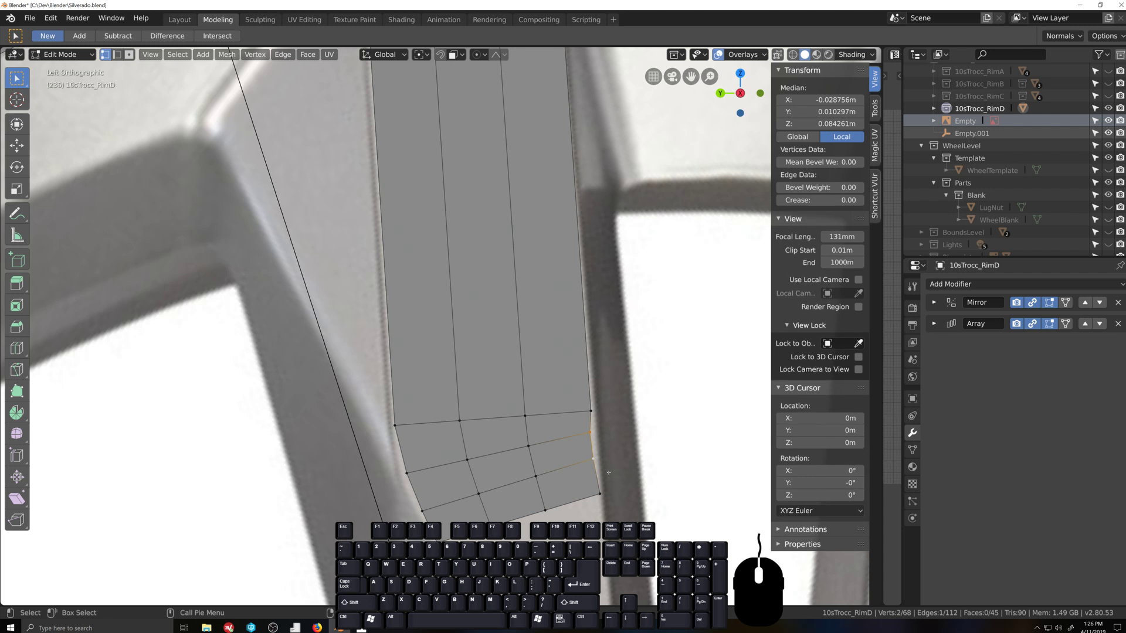
pyautogui.press('g')
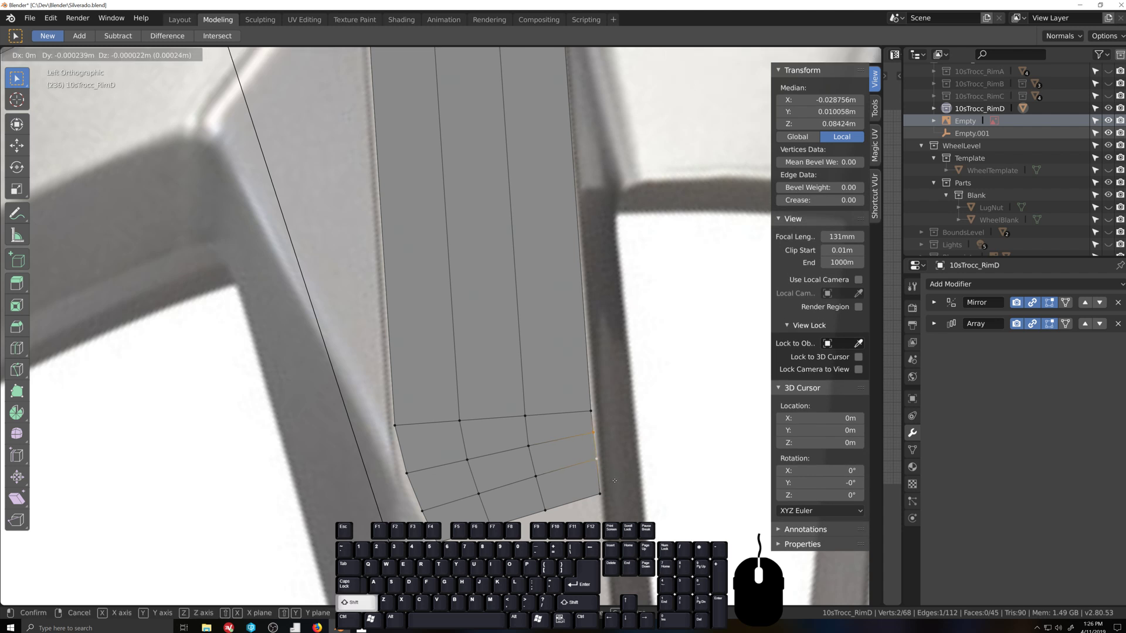
pyautogui.click(368, 482)
# Step: Move the two new outer-edge bridge vertices about 0.00037 m in Y, the lower one also about 0.0002 m in Z
pyautogui.click(406, 472)
pyautogui.press('g')
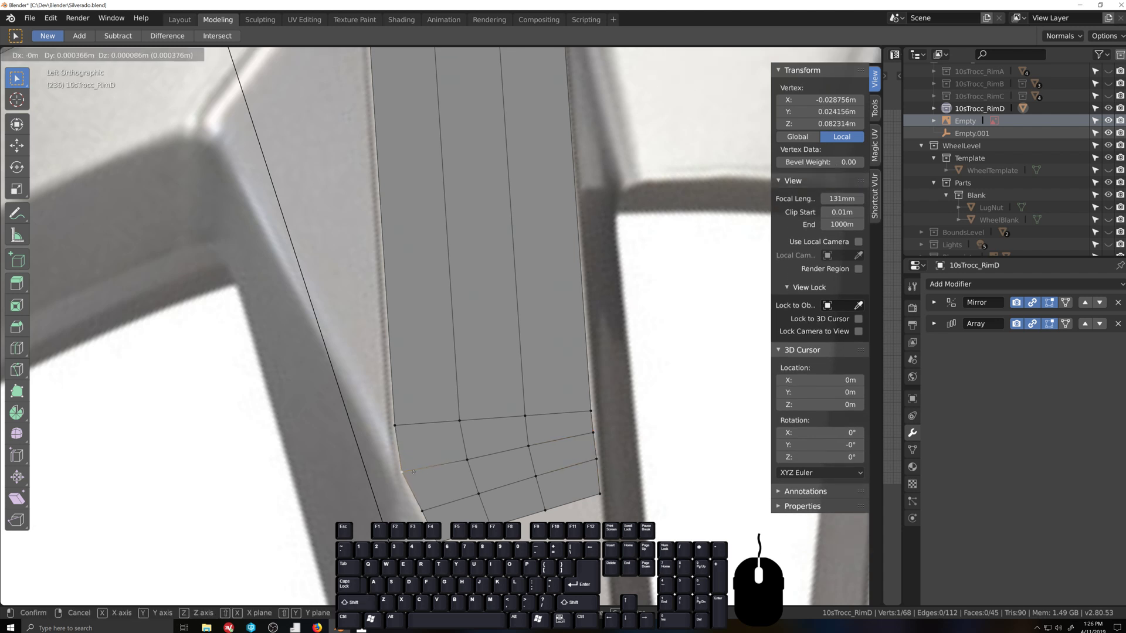
pyautogui.click(420, 503)
pyautogui.press('g')
pyautogui.click(416, 499)
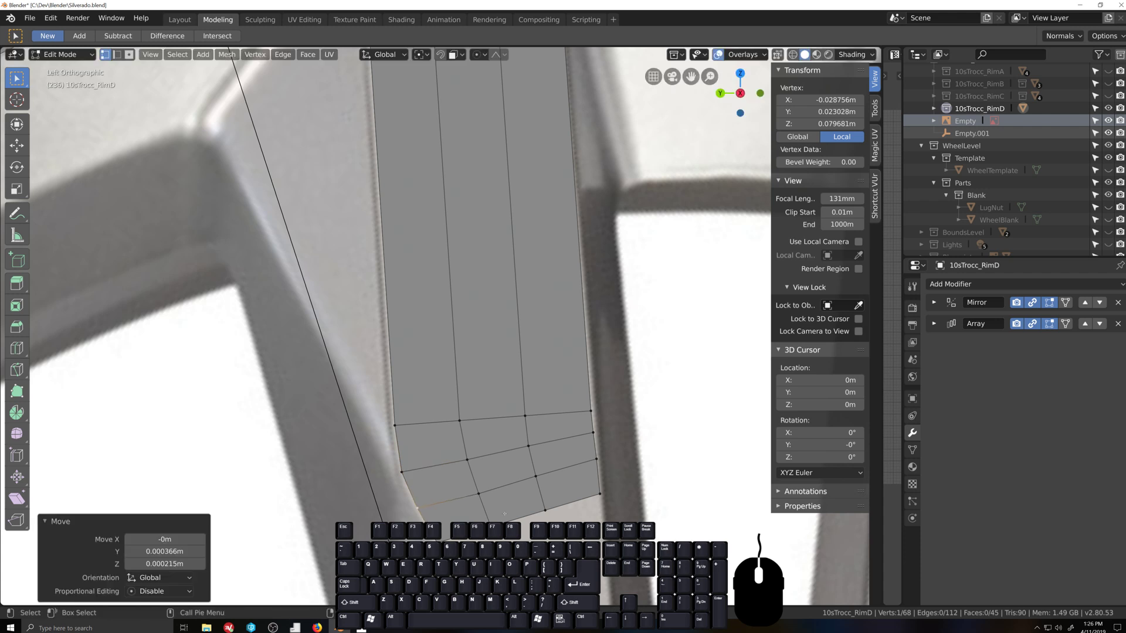
# Step: Slide the two inner bridge vertices nearest the outer edge to even out the loops, the lower one by a factor of about 0.074
pyautogui.scroll(-3, 481, 483)
pyautogui.scroll(3, 481, 483)
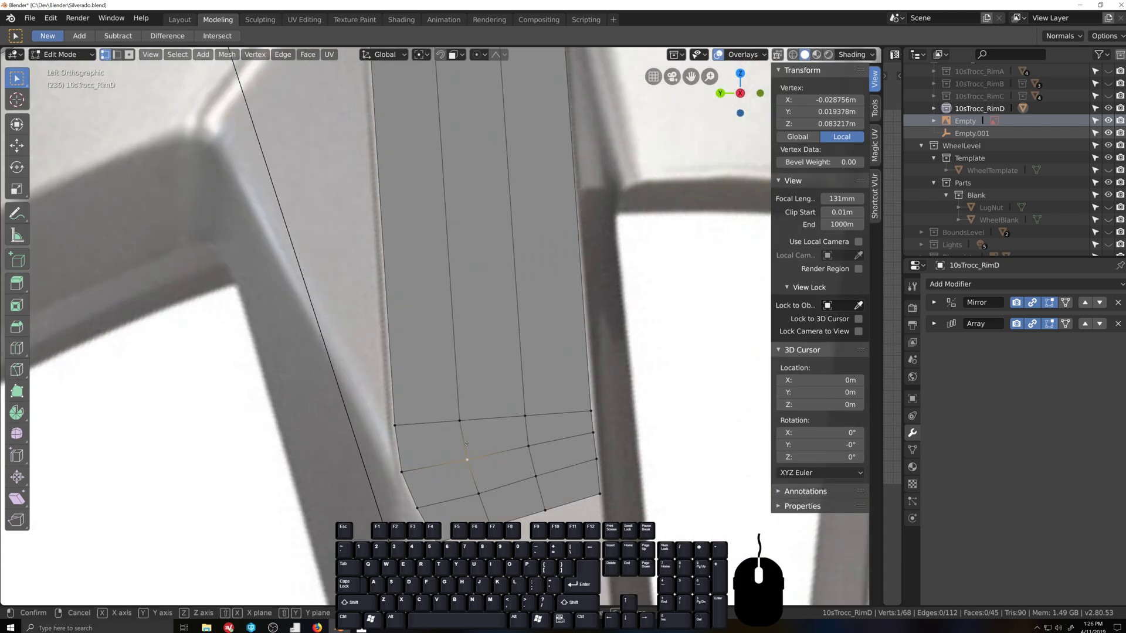
pyautogui.hotkey('shift', 'v')
pyautogui.click(466, 446)
pyautogui.hotkey('shift', 'v')
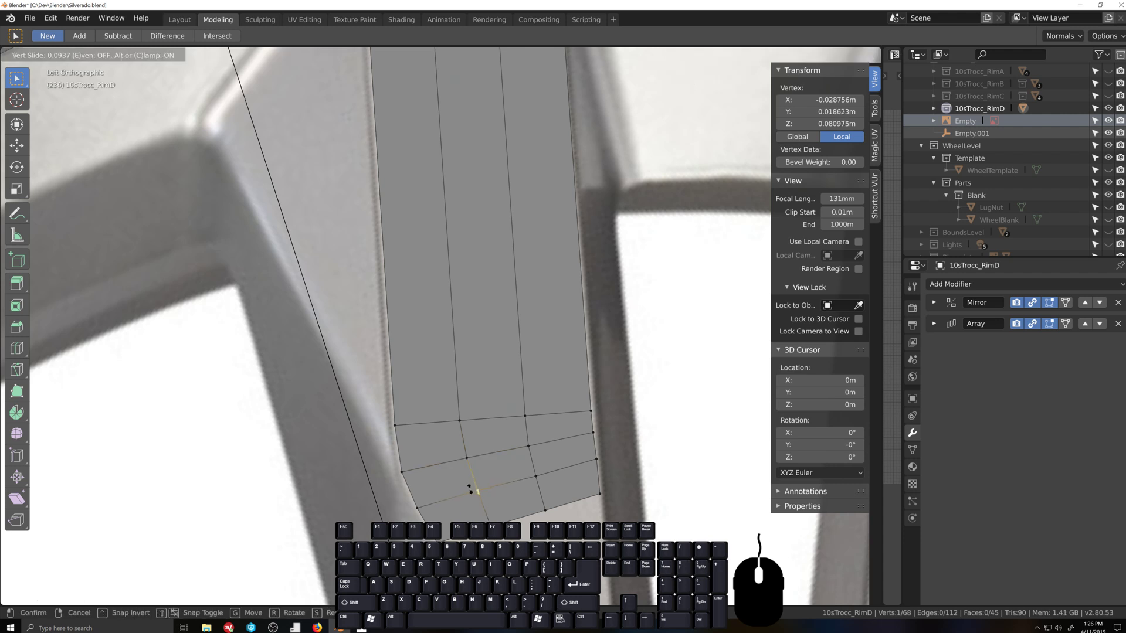
pyautogui.click(469, 490)
pyautogui.scroll(-6, 449, 316)
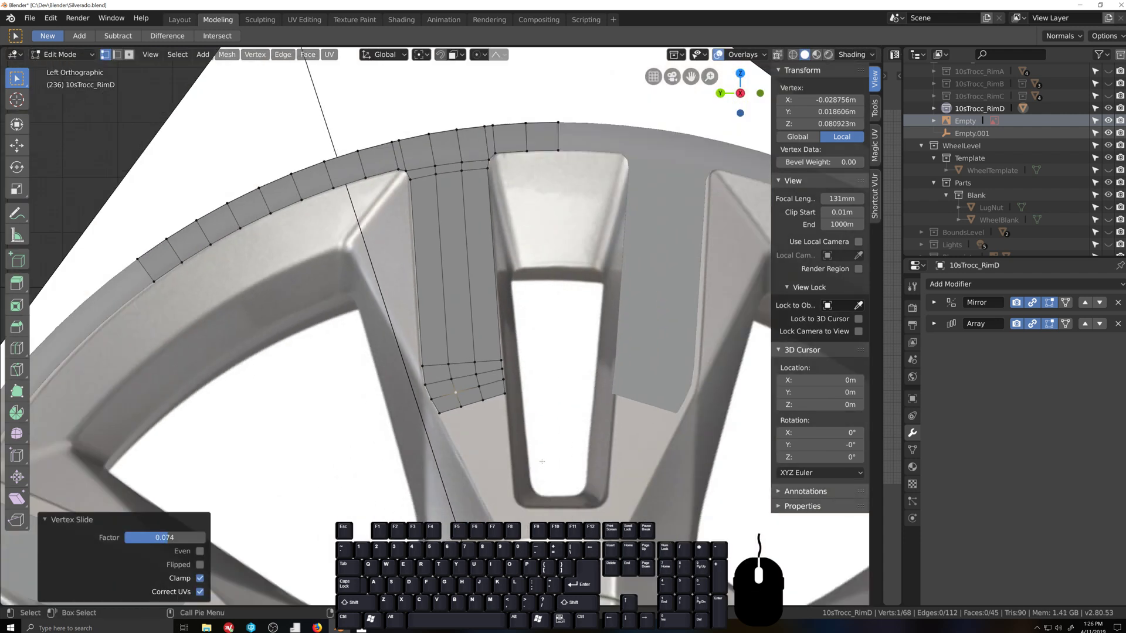
# Step: Extrude the bottom edge path of the spoke face about -0.0051 m in Y and -0.0179 m in Z
pyautogui.click(435, 328)
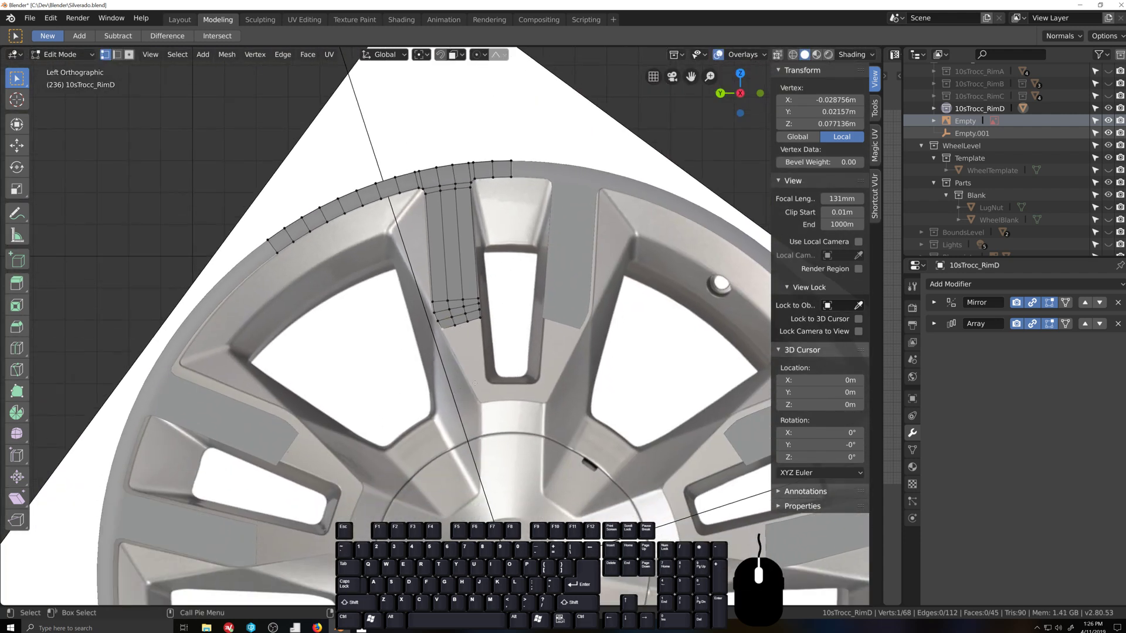
pyautogui.moveTo(435, 328); pyautogui.dragTo(536, 377, button='middle')
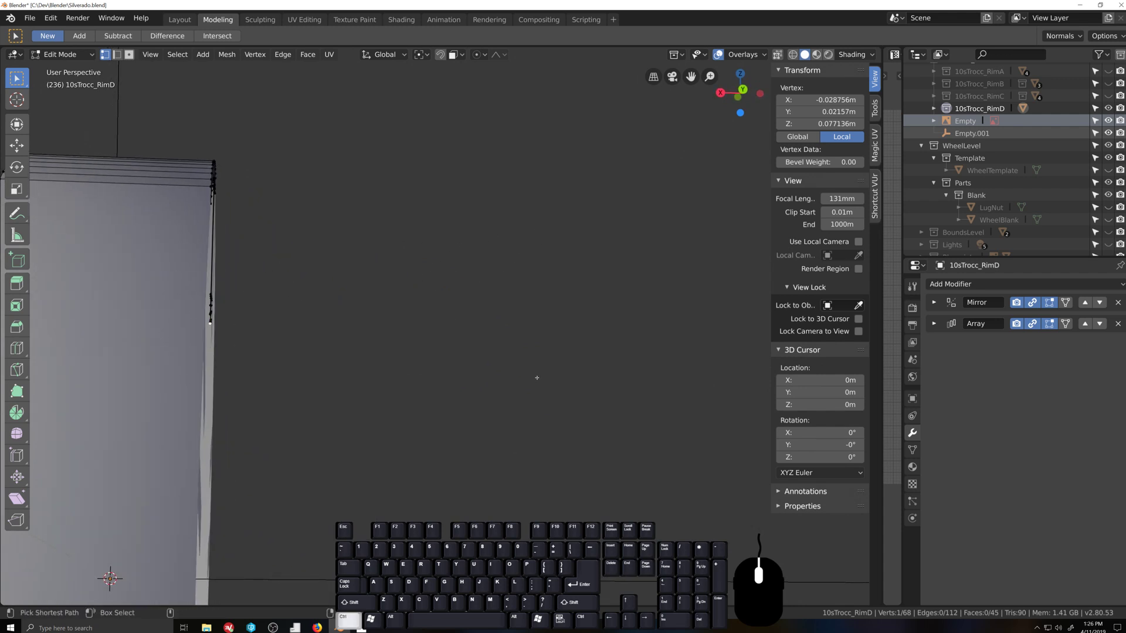
pyautogui.press('ctrl+KP_3')
pyautogui.scroll(2, 454, 330)
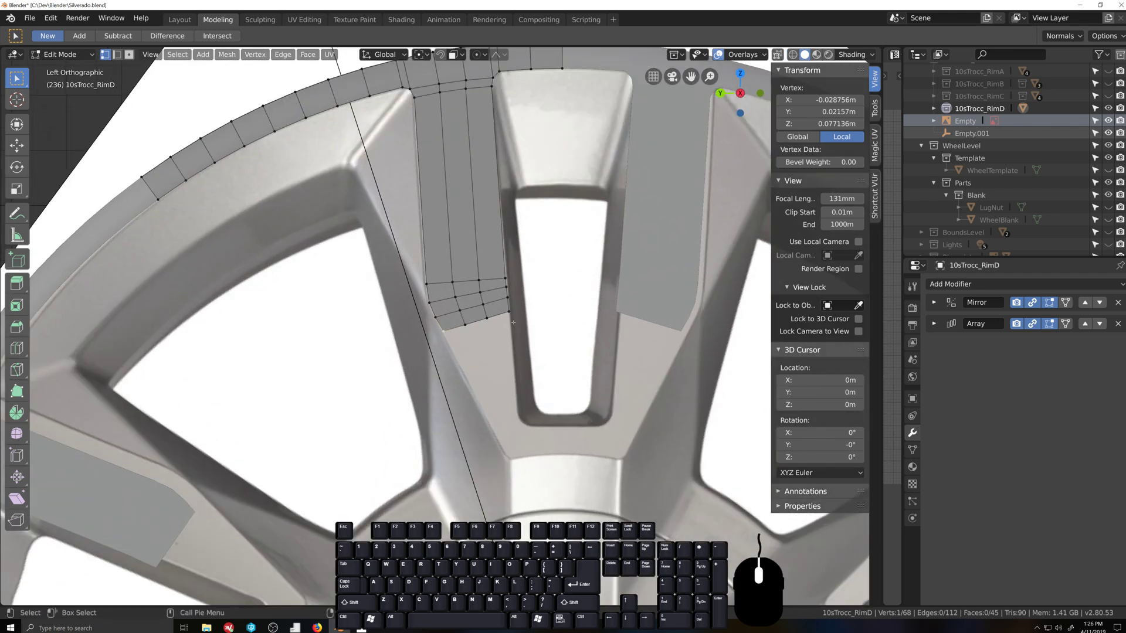
pyautogui.keyDown('ctrl'); pyautogui.keyDown('shift'); pyautogui.click(511, 371); pyautogui.keyUp('shift'); pyautogui.keyUp('ctrl')
pyautogui.scroll(2, 512, 370)
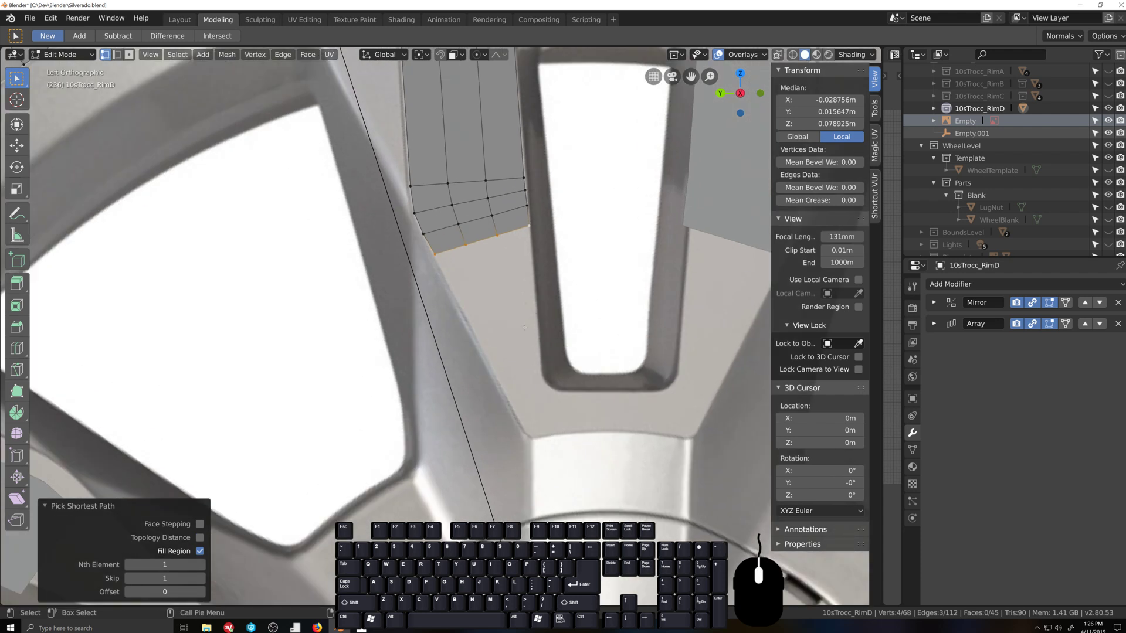
pyautogui.press('e')
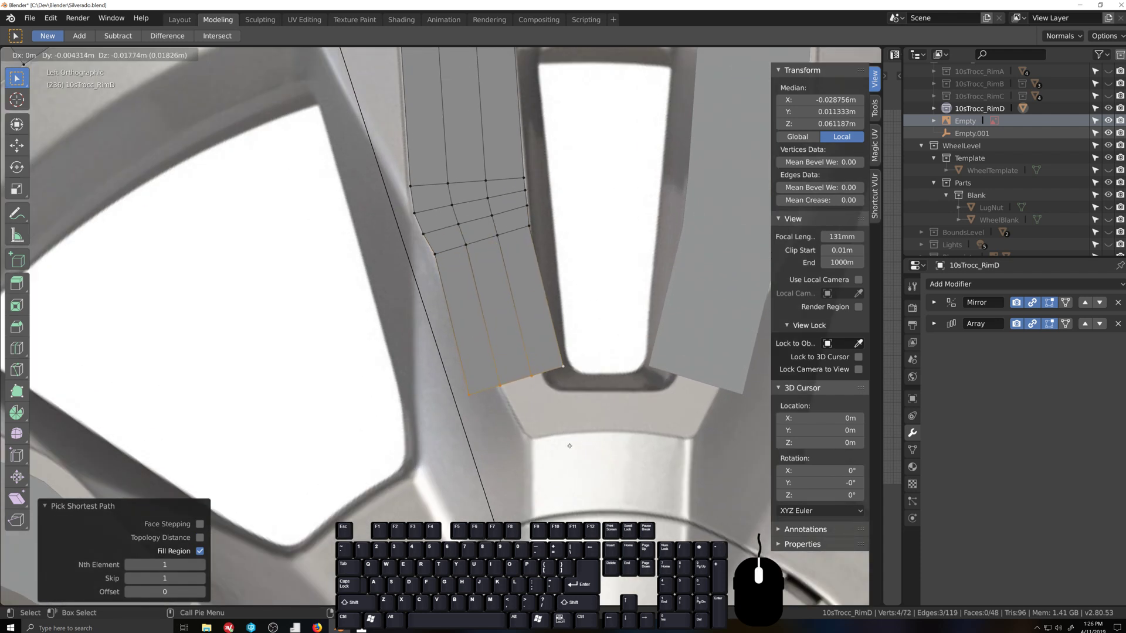
pyautogui.click(575, 448)
# Step: Scale the extruded edge path to about 0.425 in Y and Z around the Bounding Box Center
pyautogui.press('.')
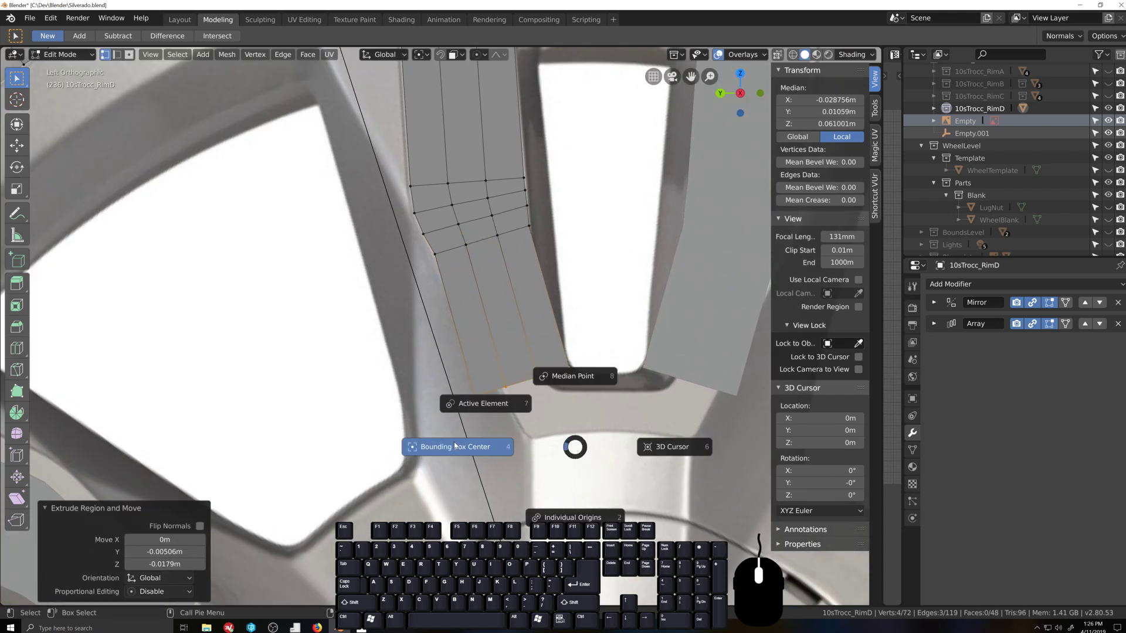
pyautogui.click(456, 447)
pyautogui.press('s')
pyautogui.hotkey('shift', 'x')
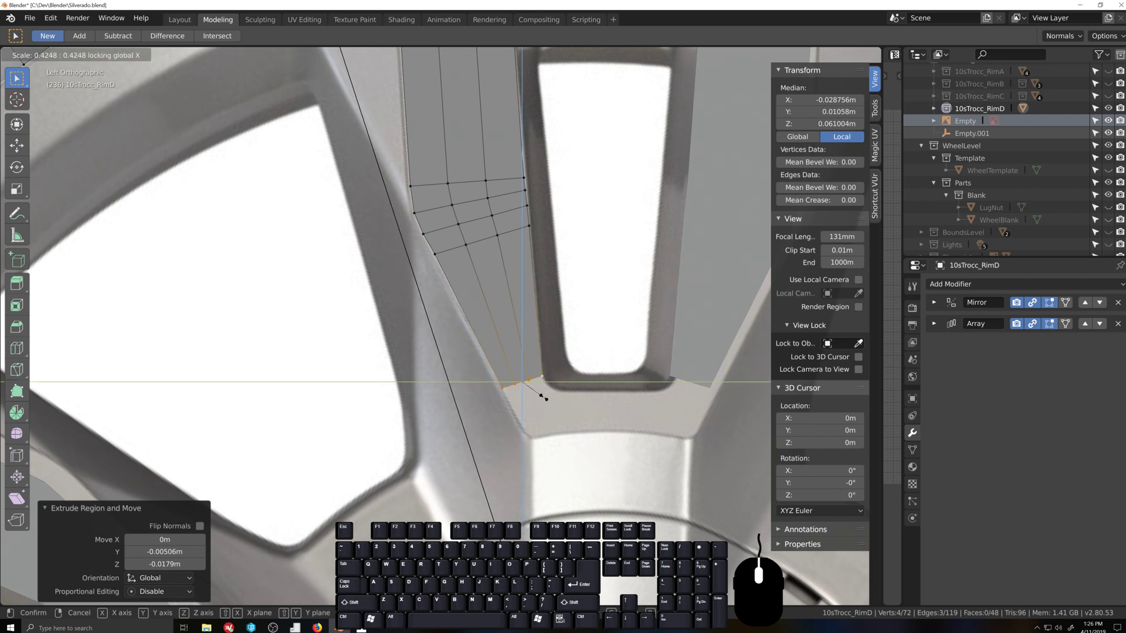
pyautogui.click(545, 399)
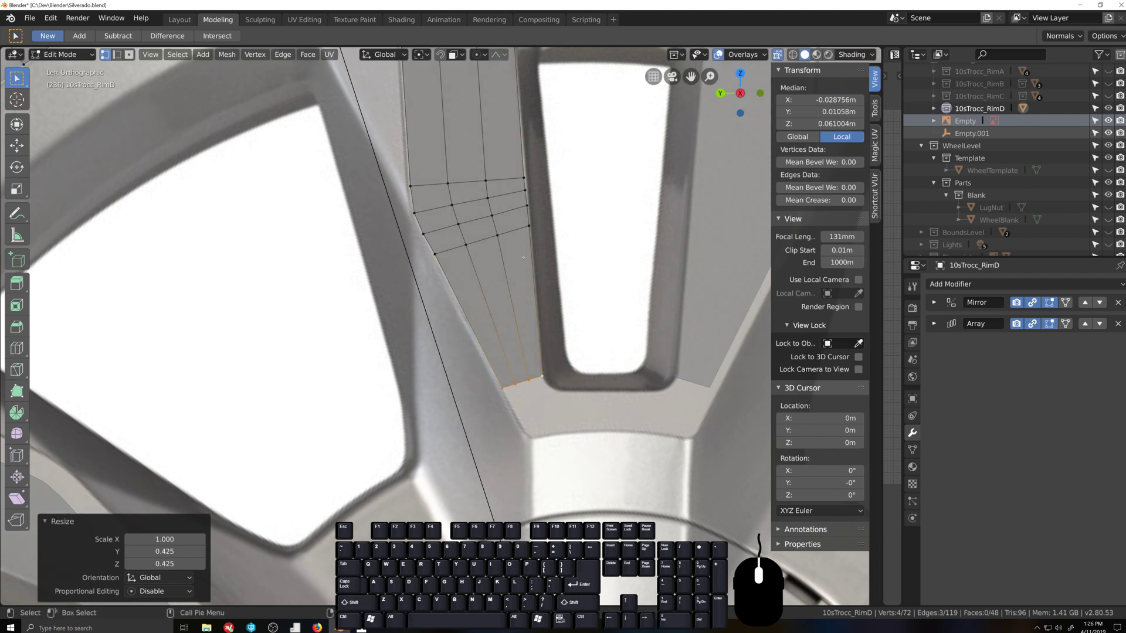
# Step: Duplicate the narrowed edge path about -0.0046 m in Y and -0.0024 m in Z, and rotate the copy about -72.2°
pyautogui.scroll(2, 544, 431)
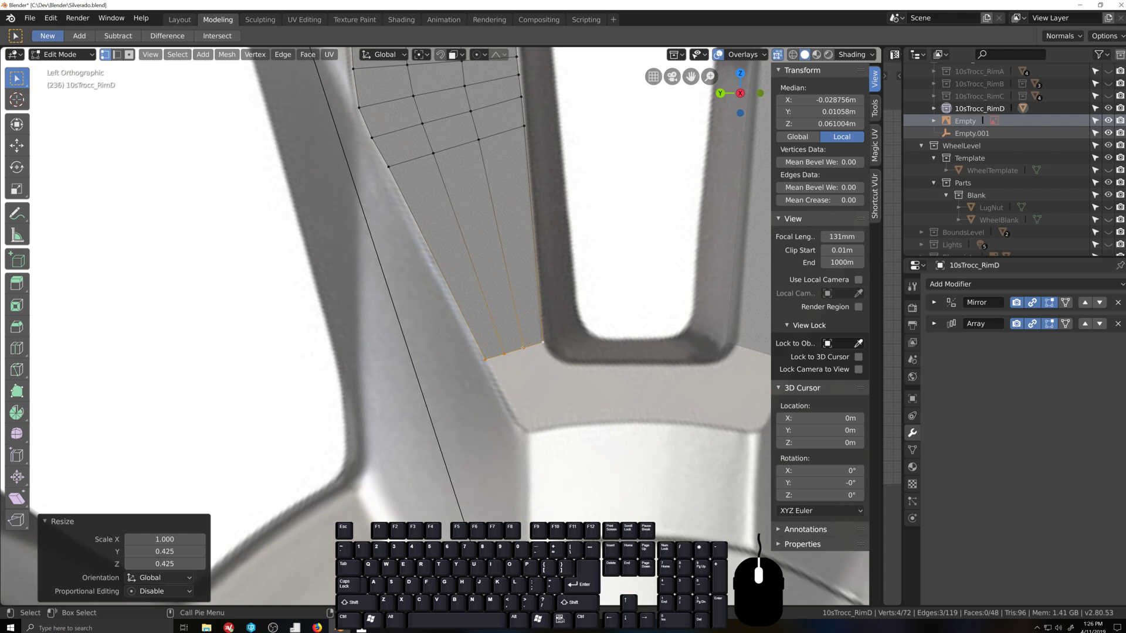
pyautogui.hotkey('shift', 'd')
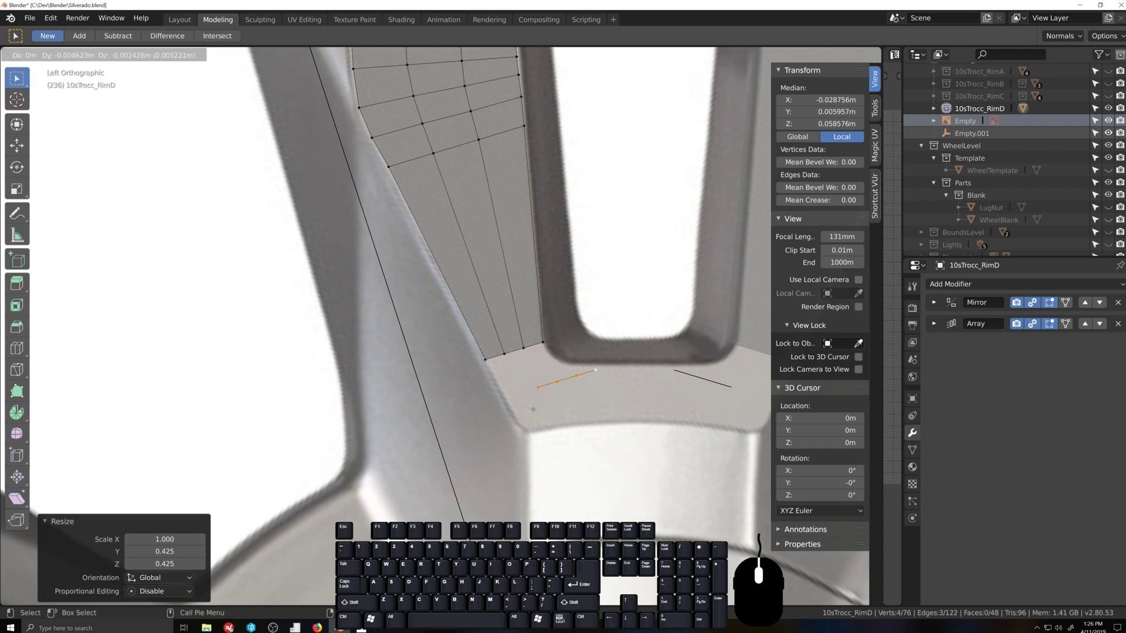
pyautogui.click(589, 382)
pyautogui.press('r')
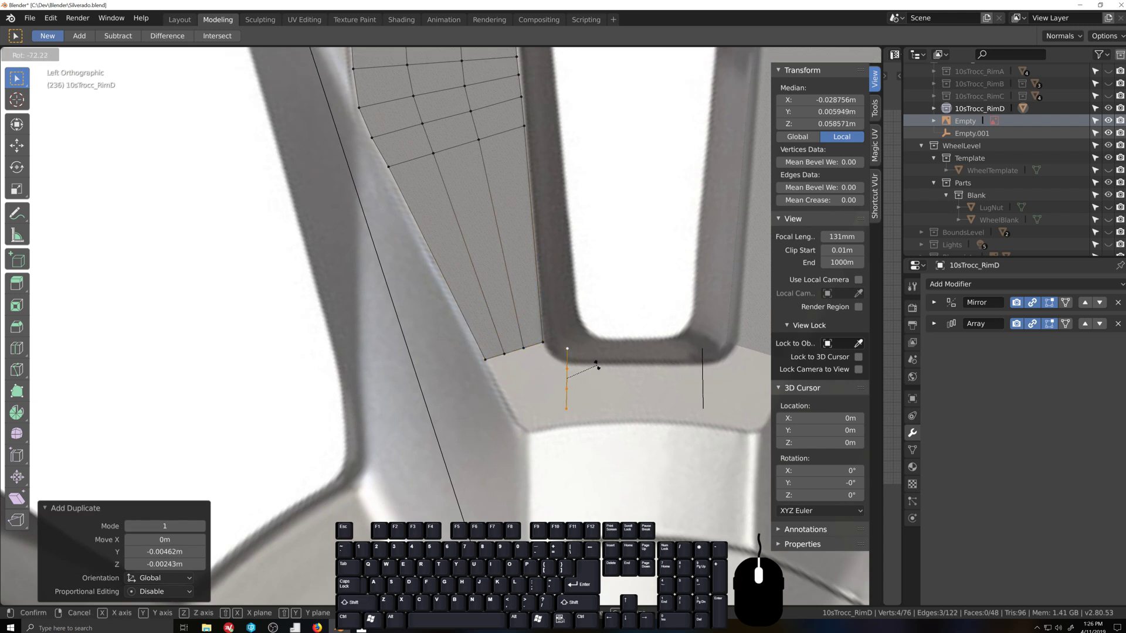
pyautogui.click(609, 384)
# Step: Move the rotated edge path about -0.0007 m in Y and -0.00145 m in Z to span the strip below the slot
pyautogui.press('g')
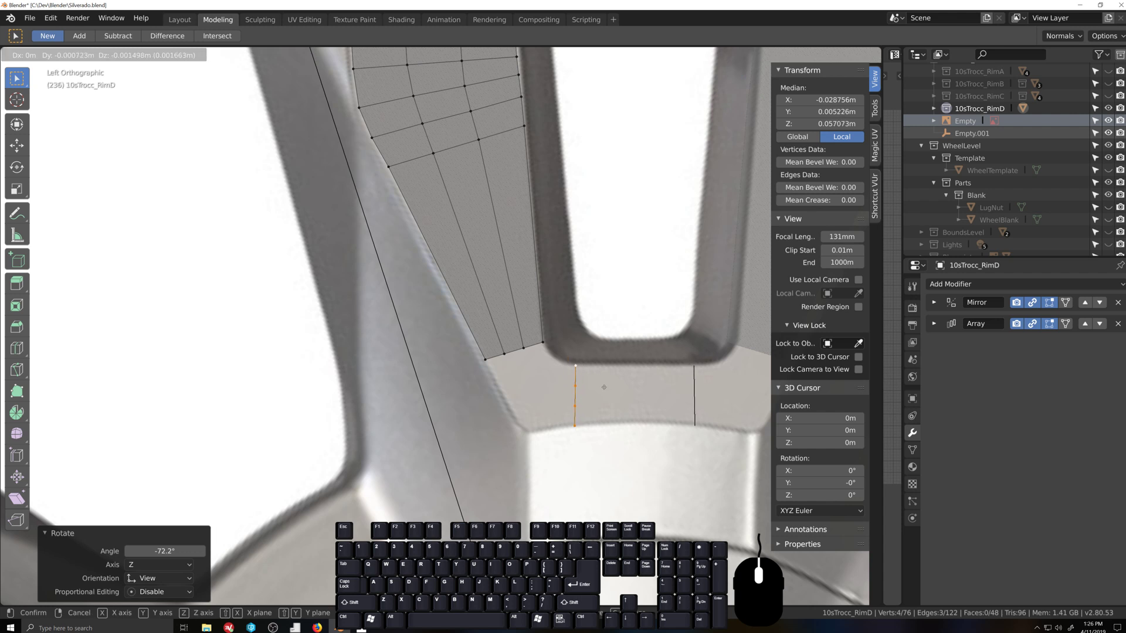
pyautogui.click(545, 433)
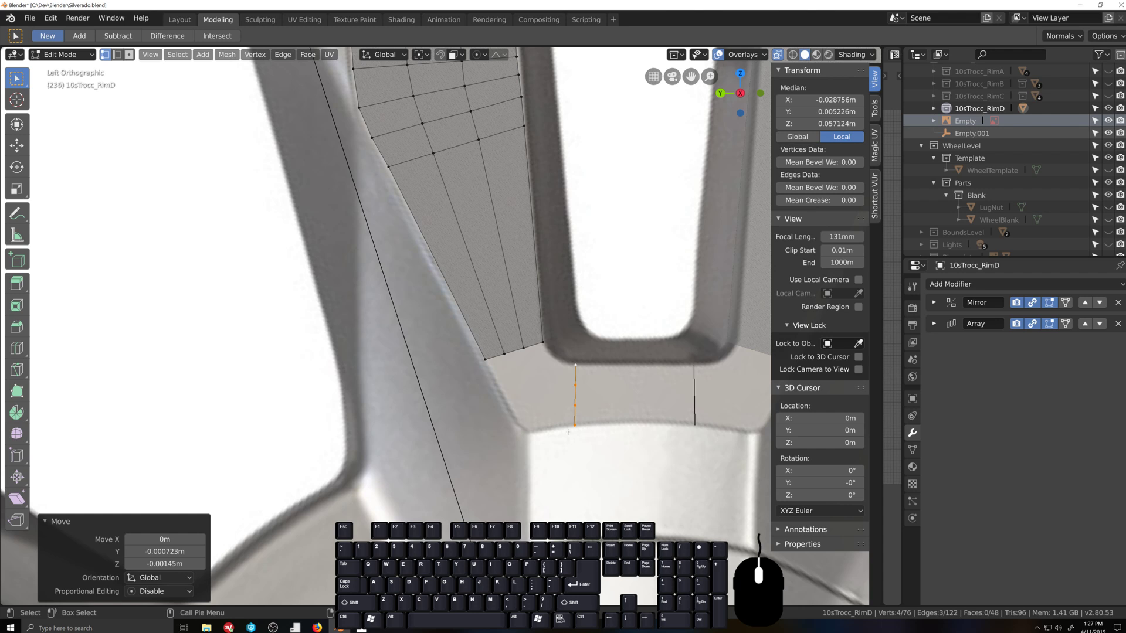
pyautogui.scroll(-4, 568, 432)
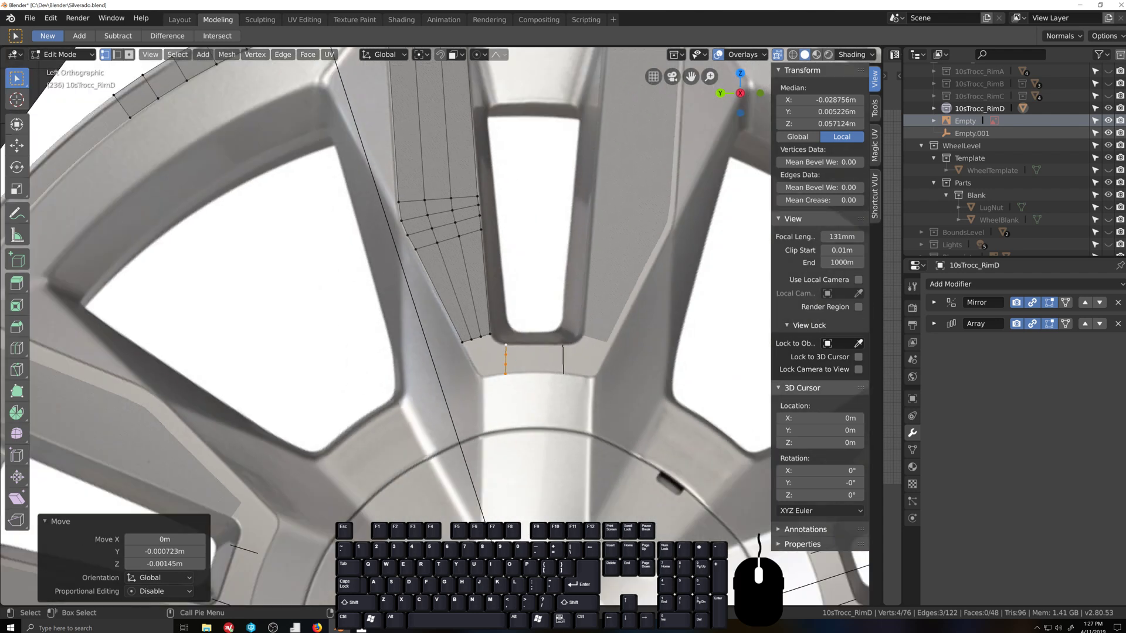
pyautogui.scroll(-2, 568, 432)
pyautogui.scroll(3, 501, 380)
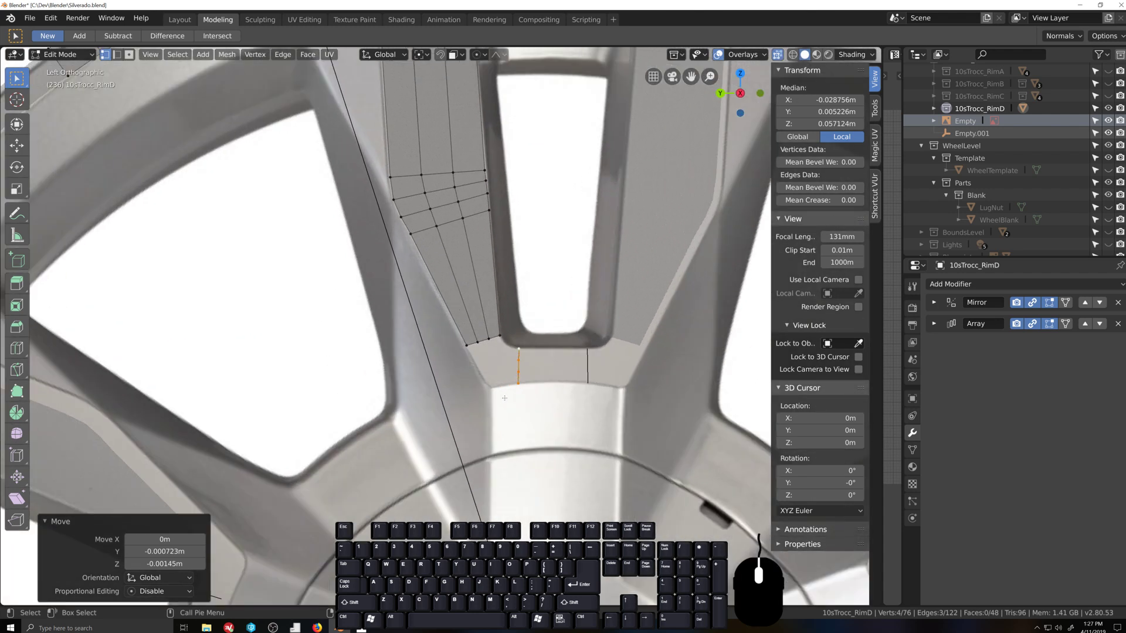
# Step: Bridge the narrowed edge path to the rotated path below the slot with 6 cuts and a smoothness of 0.700
pyautogui.scroll(4, 555, 402)
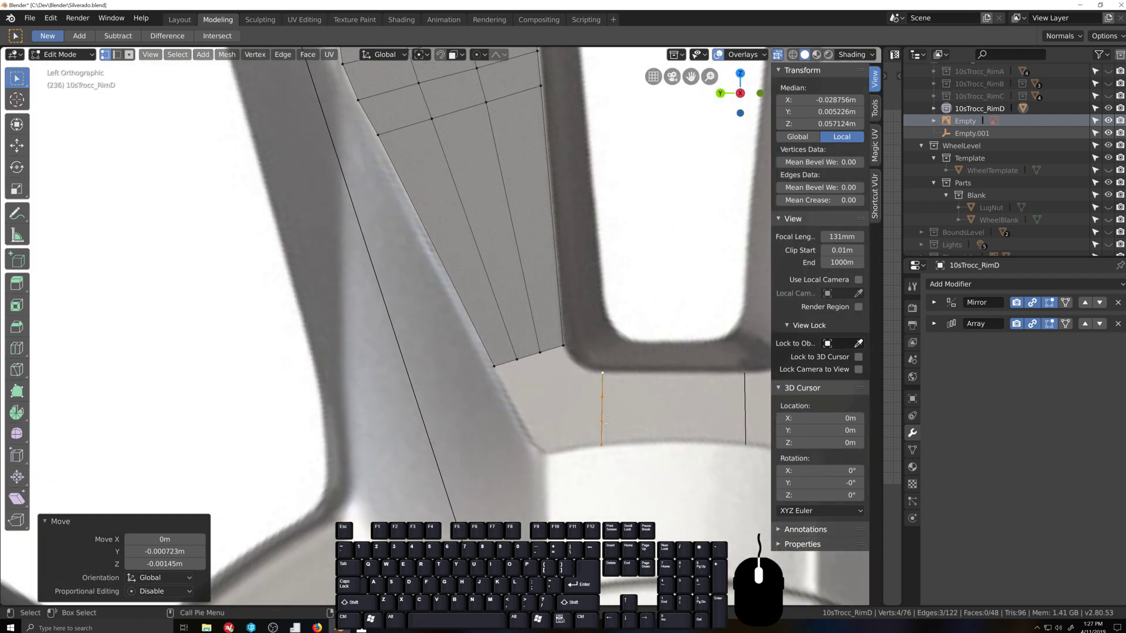
pyautogui.keyDown('alt'); pyautogui.keyDown('shift'); pyautogui.click(520, 359); pyautogui.keyUp('shift'); pyautogui.keyUp('alt')
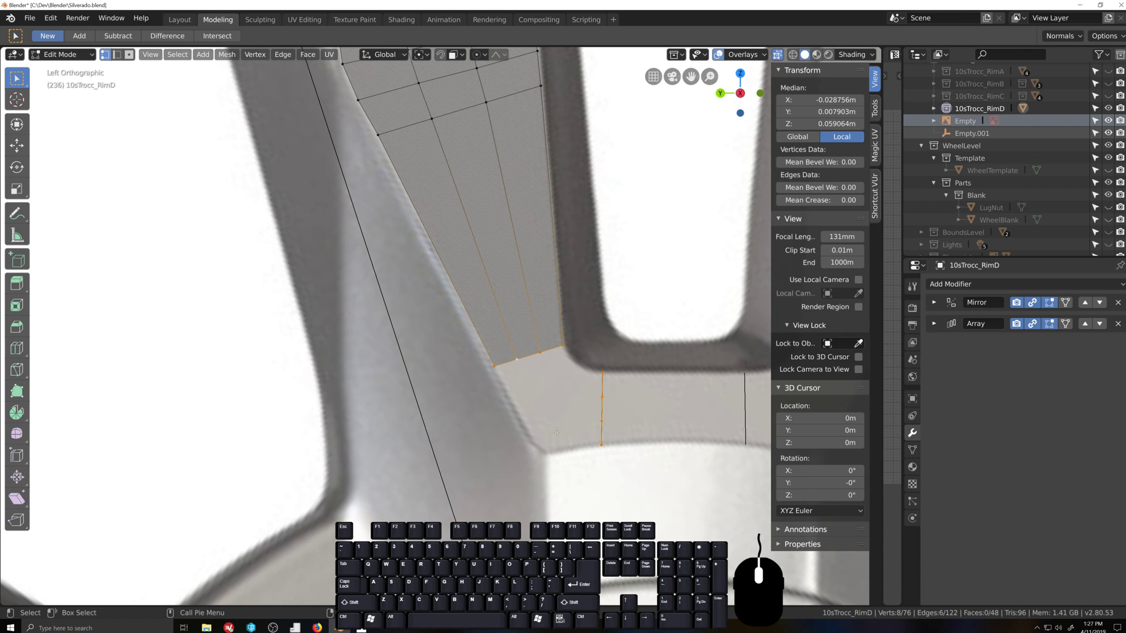
pyautogui.rightClick(556, 433)
pyautogui.click(560, 433)
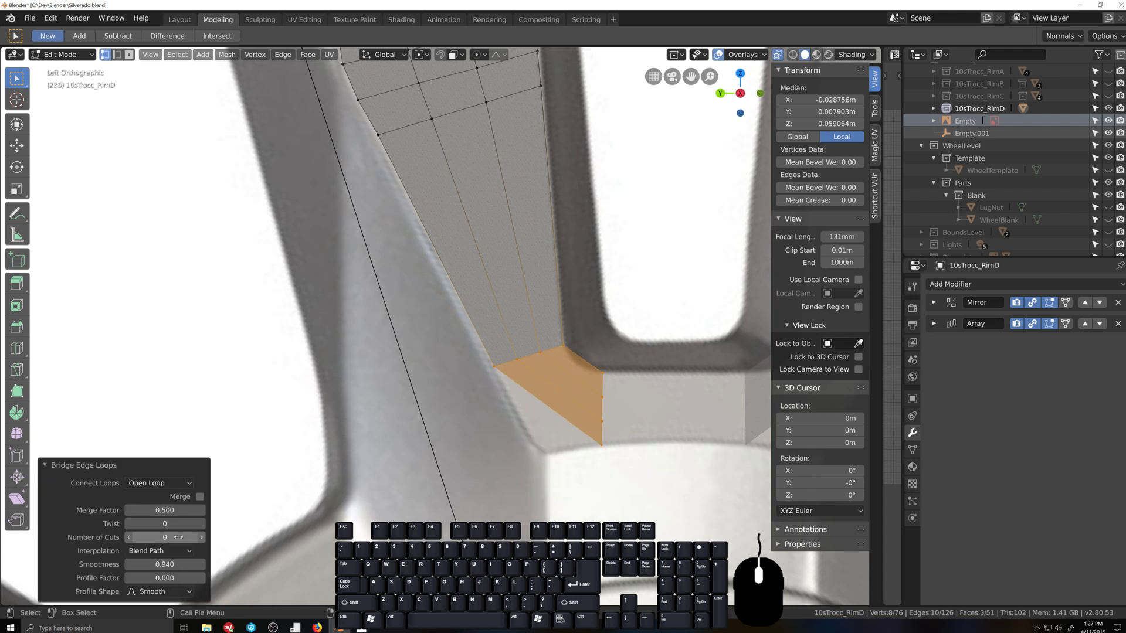
pyautogui.click(201, 537)
pyautogui.click(201, 537)
pyautogui.click(201, 537)
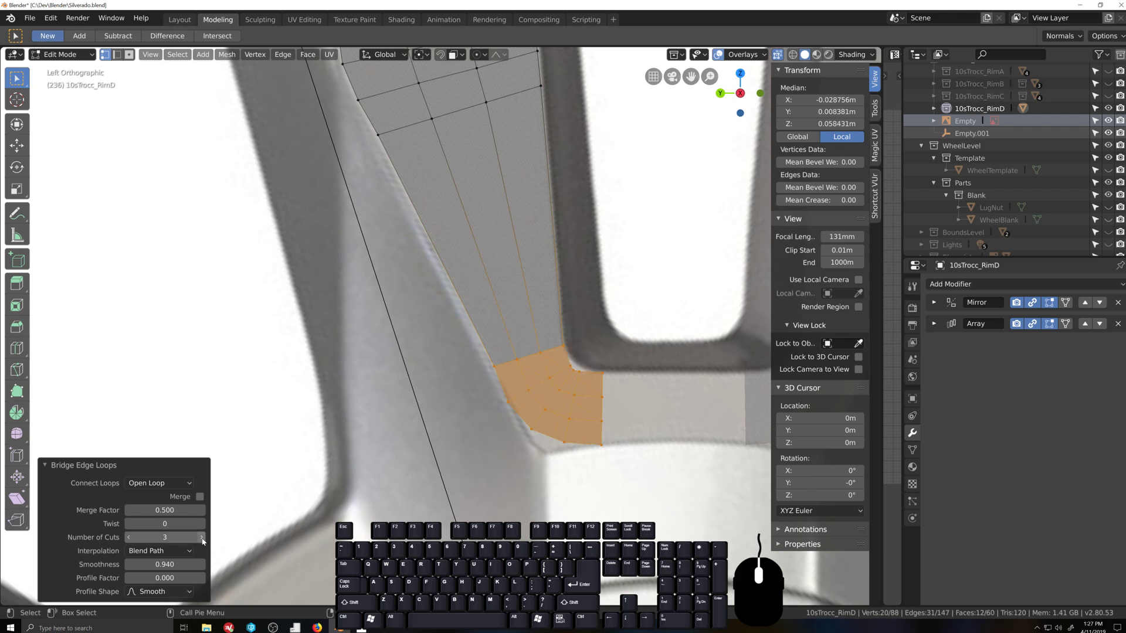
pyautogui.click(201, 537)
pyautogui.moveTo(176, 564); pyautogui.dragTo(149, 564)
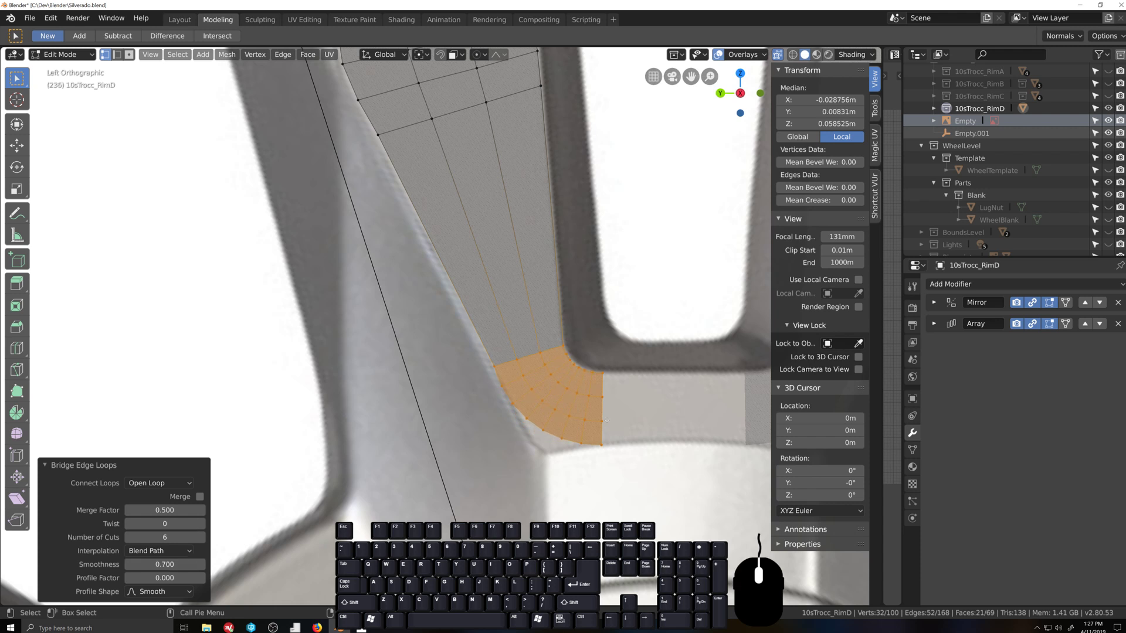
# Step: Set the pivot to Active Element, scale the corner's first cross loop below the spoke to 0.982 in Y and Z, and rotate it -7.27°
pyautogui.keyDown('shift'); pyautogui.moveTo(606, 420); pyautogui.dragTo(540, 369, button='middle'); pyautogui.keyUp('shift')
pyautogui.scroll(3, 540, 367)
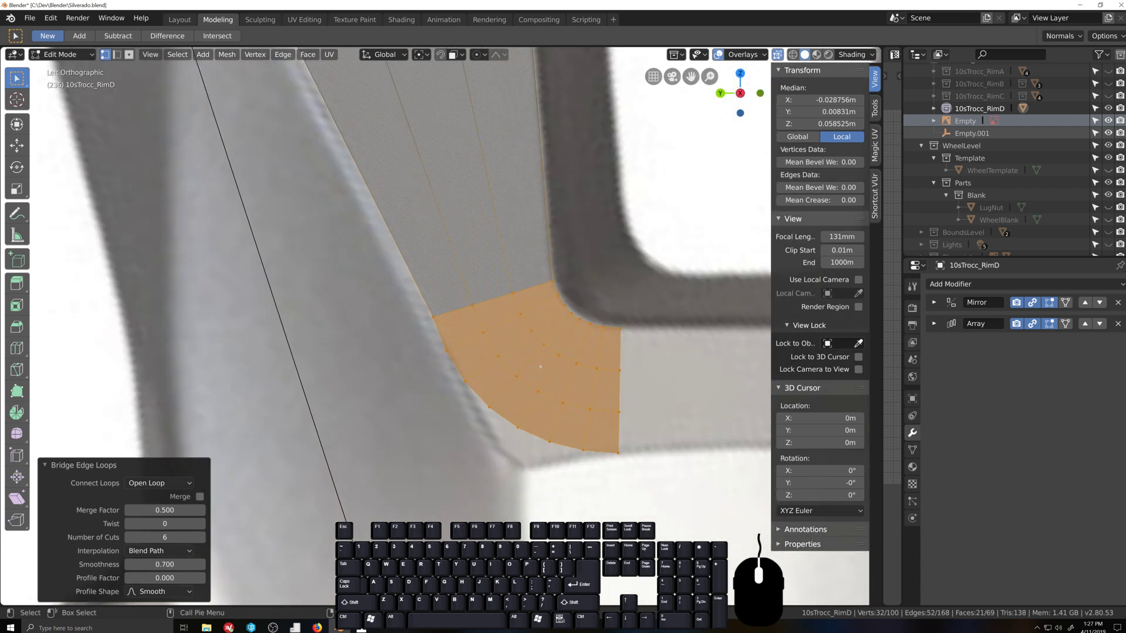
pyautogui.keyDown('alt'); pyautogui.click(555, 300); pyautogui.keyUp('alt')
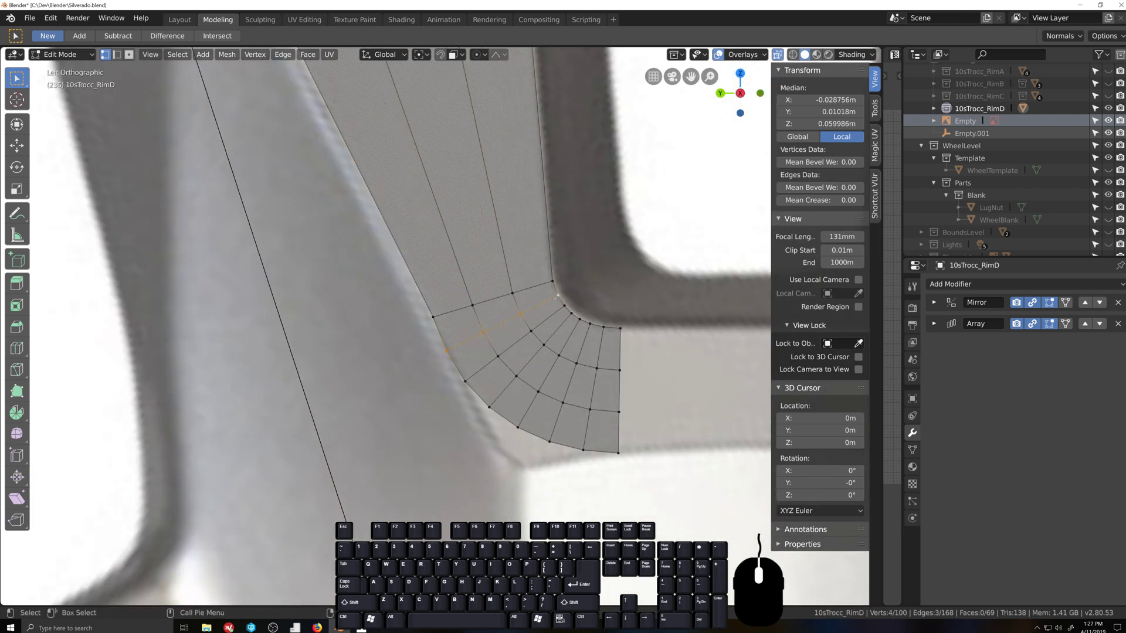
pyautogui.press('.')
pyautogui.click(449, 282)
pyautogui.press('s')
pyautogui.hotkey('shift', 'x')
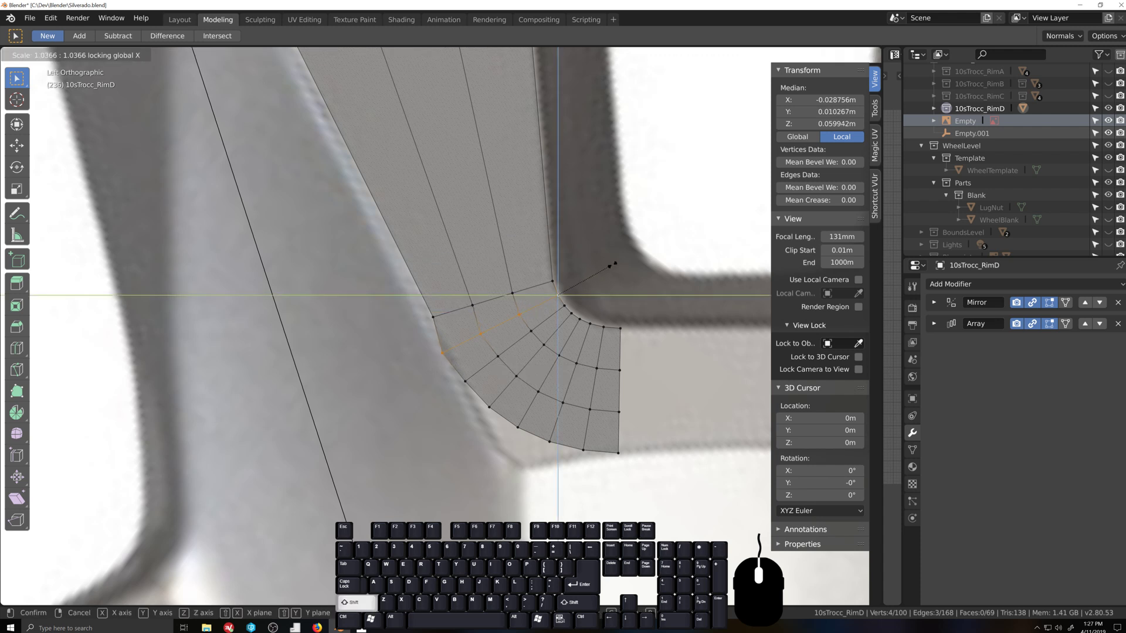
pyautogui.click(591, 279)
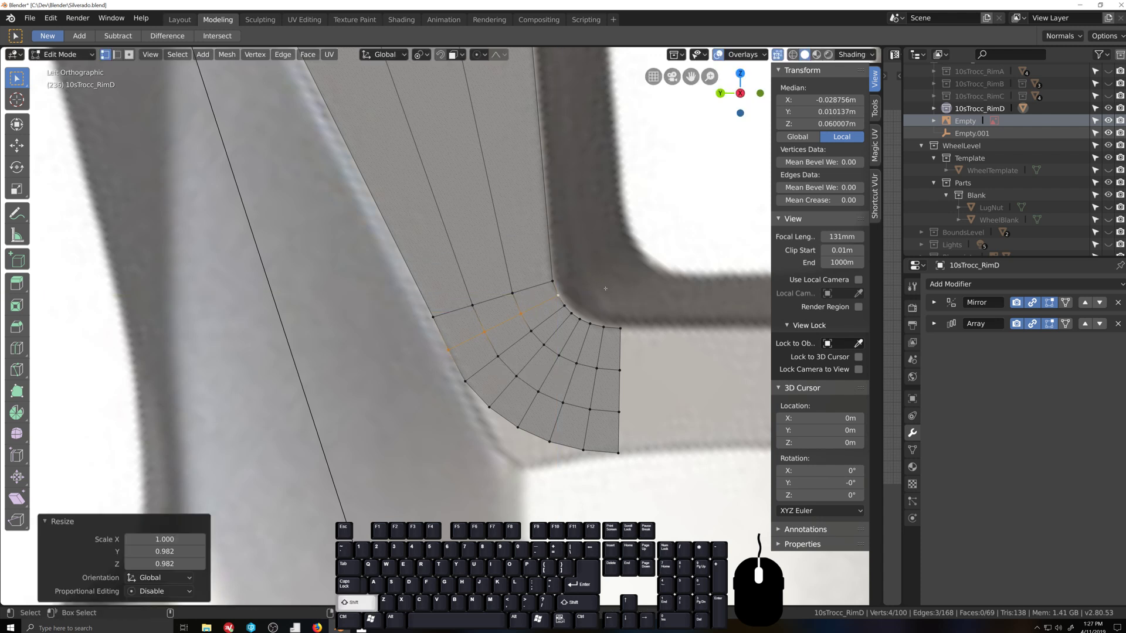
pyautogui.press('r')
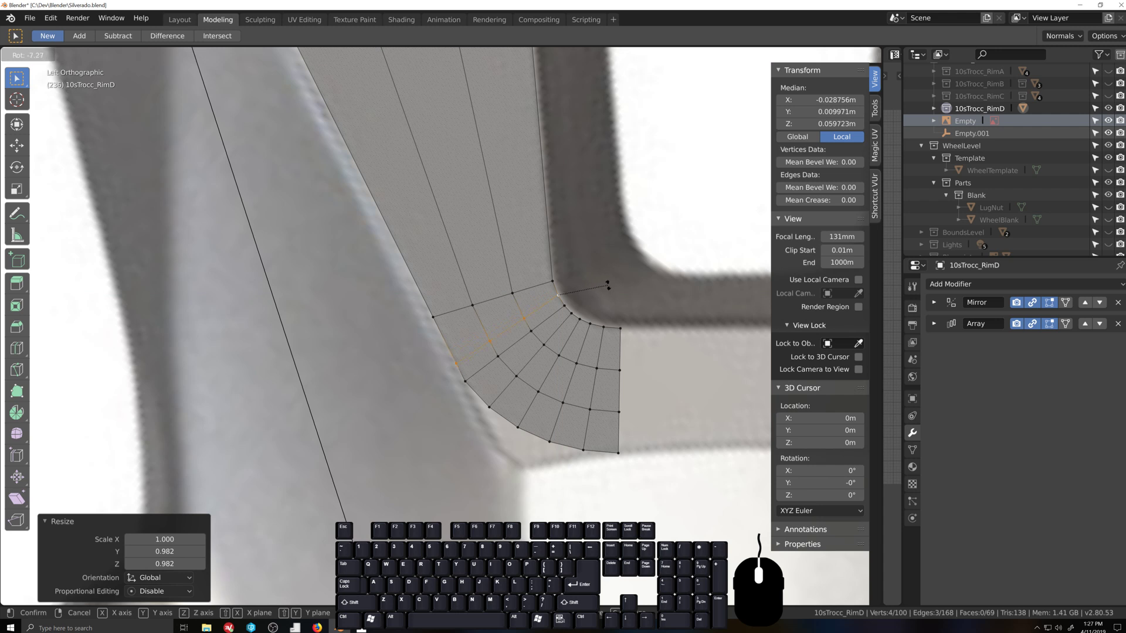
pyautogui.click(608, 286)
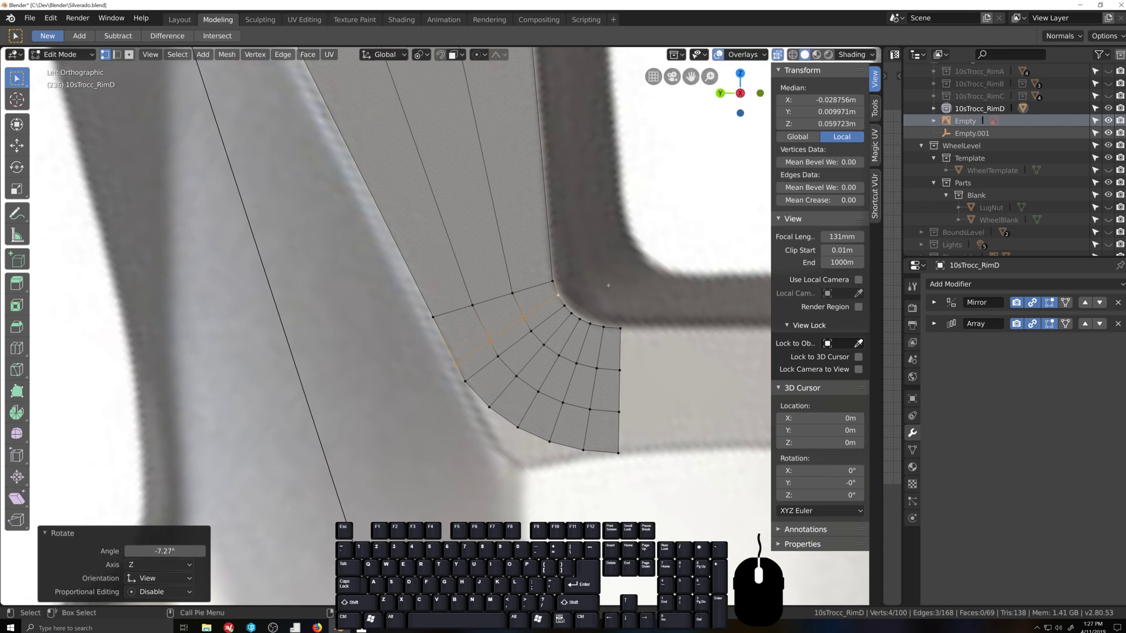
# Step: Fit the cross loop beside the corner's end edge: scale 1.103 in Y and Z, rotate 4.32°, and scale 0.985 in Y and Z
pyautogui.keyDown('alt'); pyautogui.click(608, 338); pyautogui.keyUp('alt')
pyautogui.press('s')
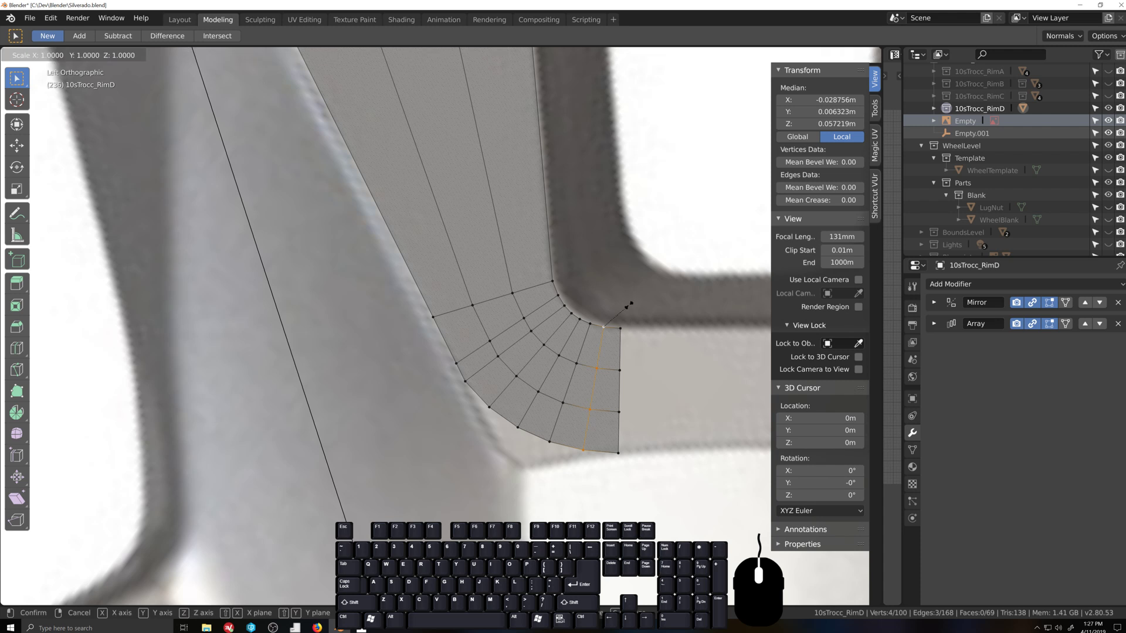
pyautogui.hotkey('shift', 'x')
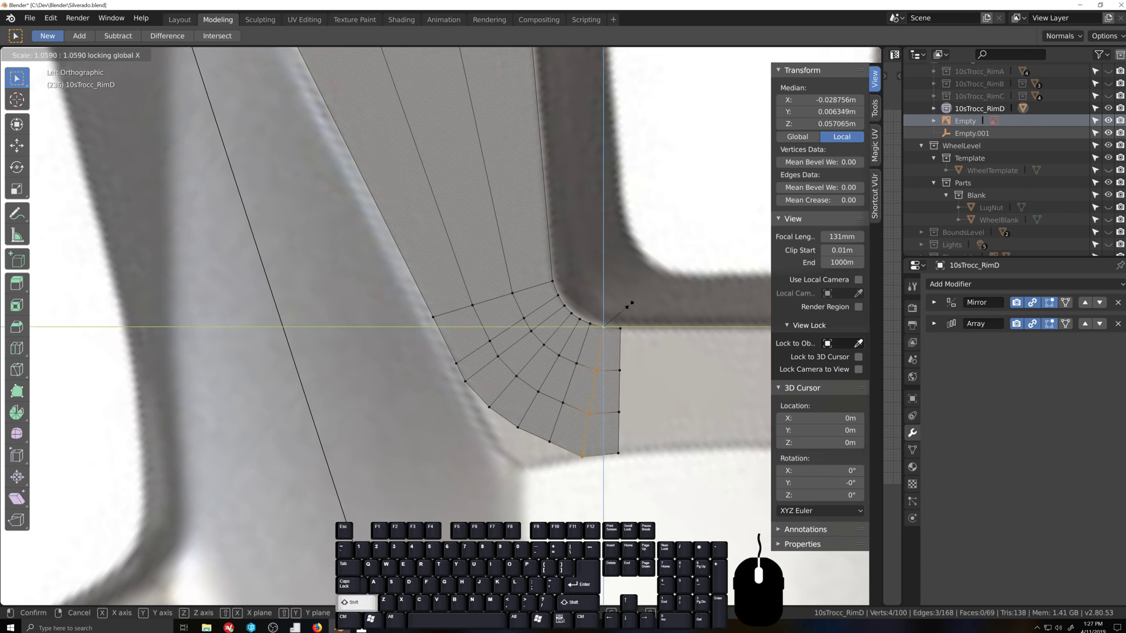
pyautogui.click(639, 296)
pyautogui.press('r')
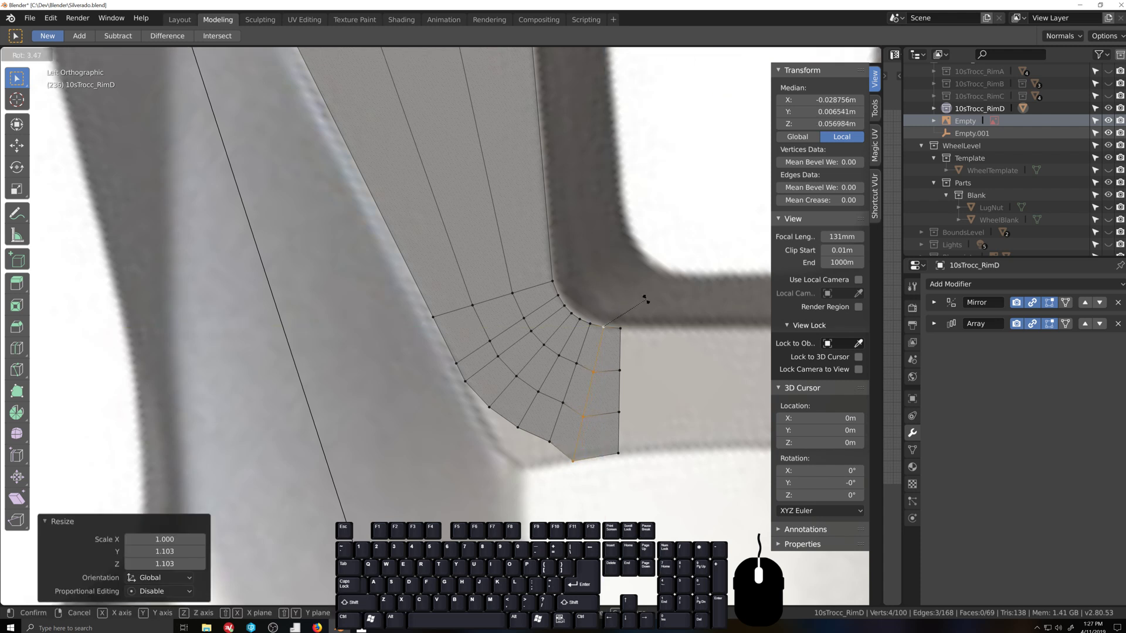
pyautogui.click(645, 300)
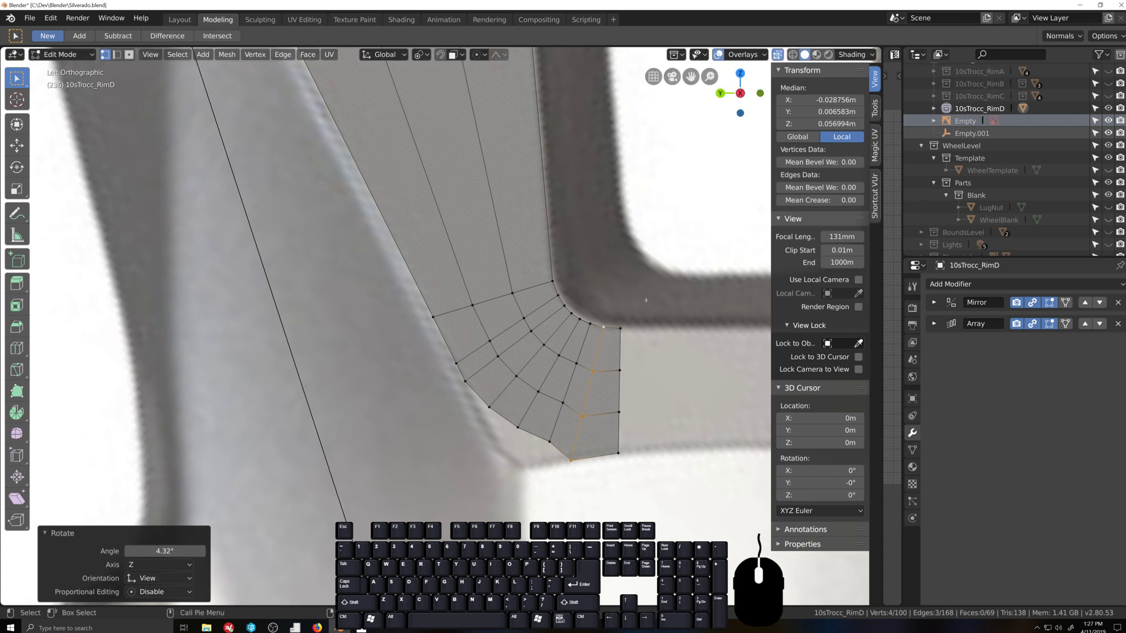
pyautogui.press('s')
pyautogui.hotkey('shift', 'x')
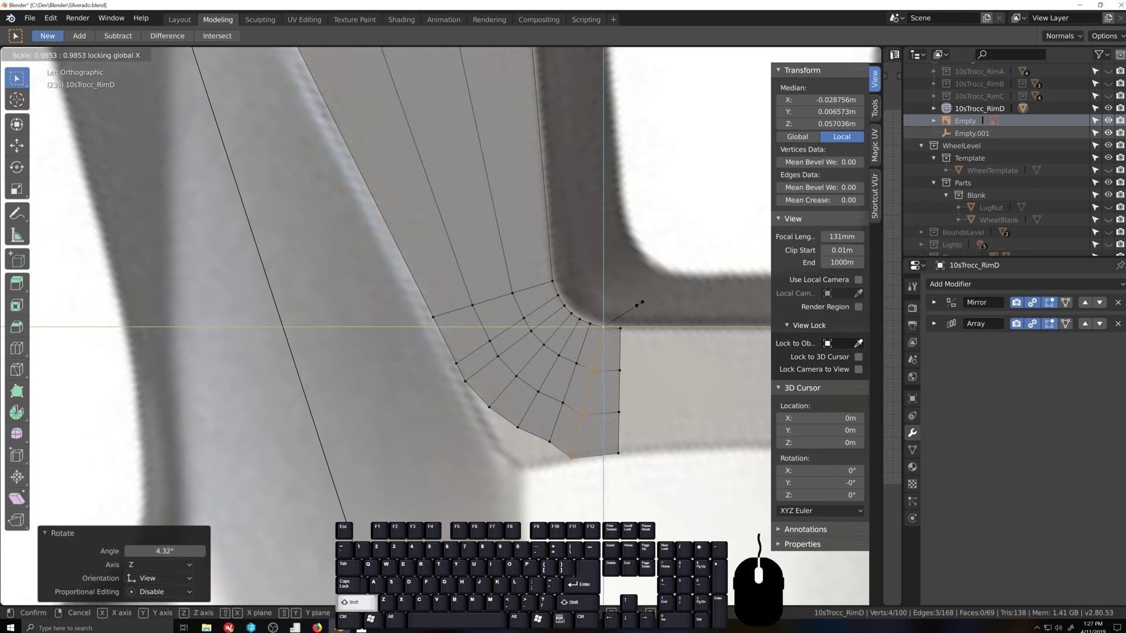
pyautogui.click(642, 302)
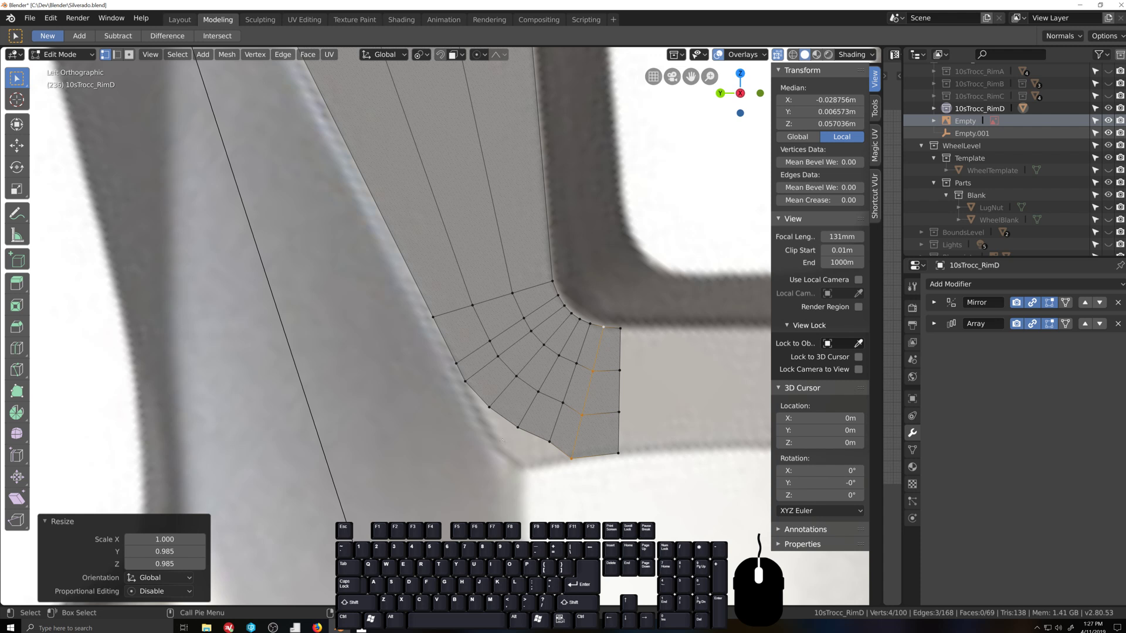
# Step: Scale the second cross loop in from the end edge to 1.186 in Y and Z to reach the strip's lower border
pyautogui.keyDown('alt'); pyautogui.click(580, 346); pyautogui.keyUp('alt')
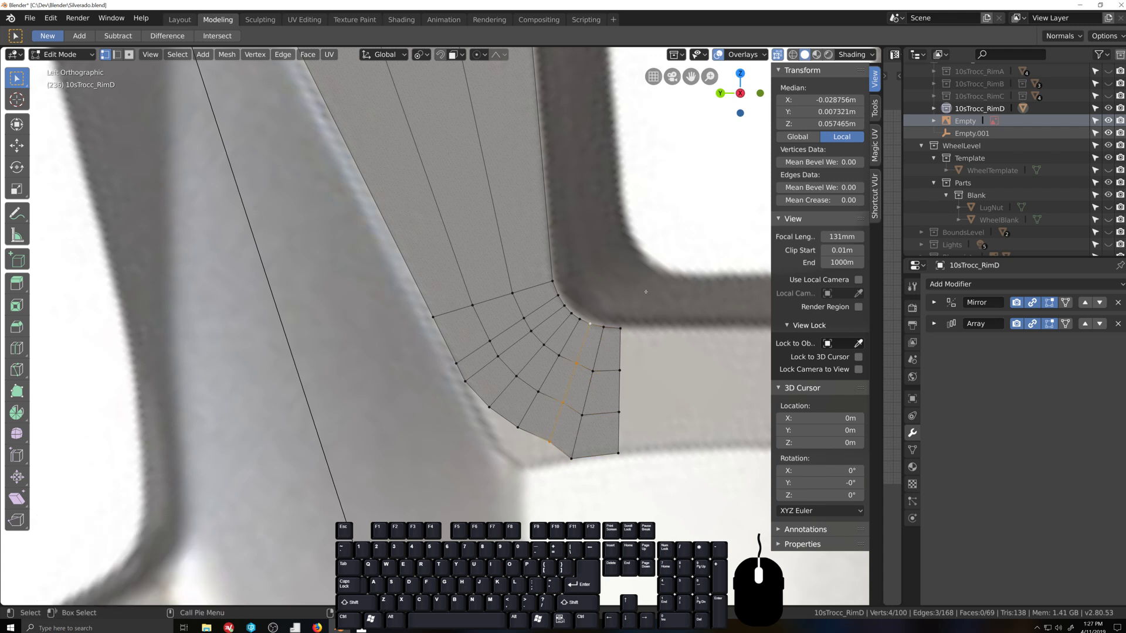
pyautogui.press('s')
pyautogui.hotkey('shift', 'x')
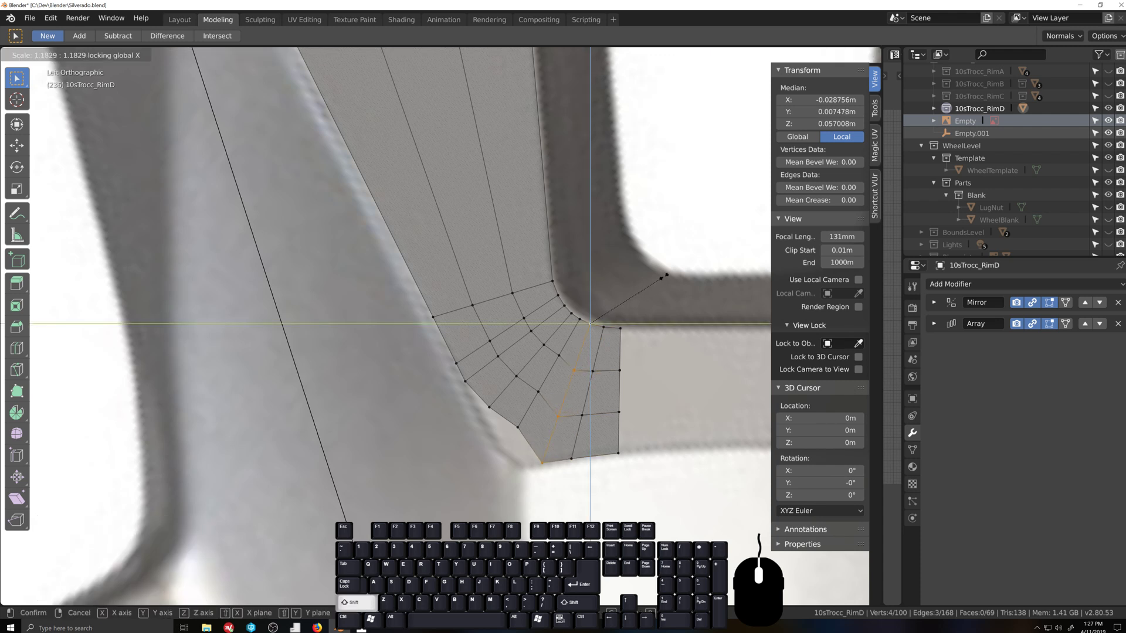
pyautogui.click(651, 293)
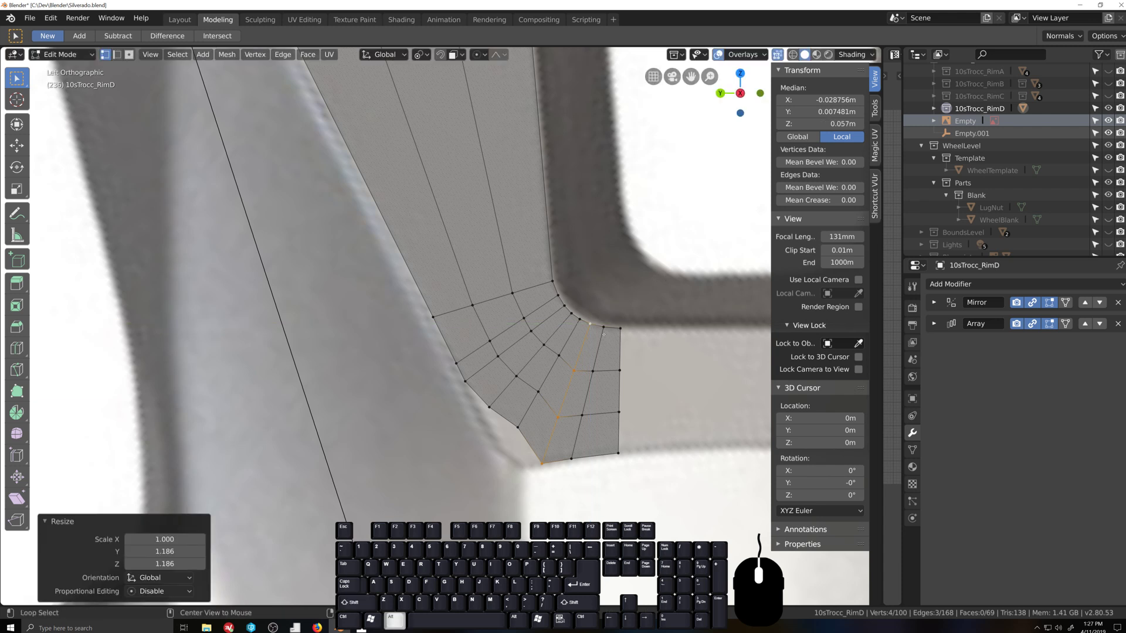
# Step: Rotate the cross loop beside the end edge -3.78° and scale it to about 0.975 in Y and Z
pyautogui.hotkey('ctrl', 'z')
pyautogui.press('r')
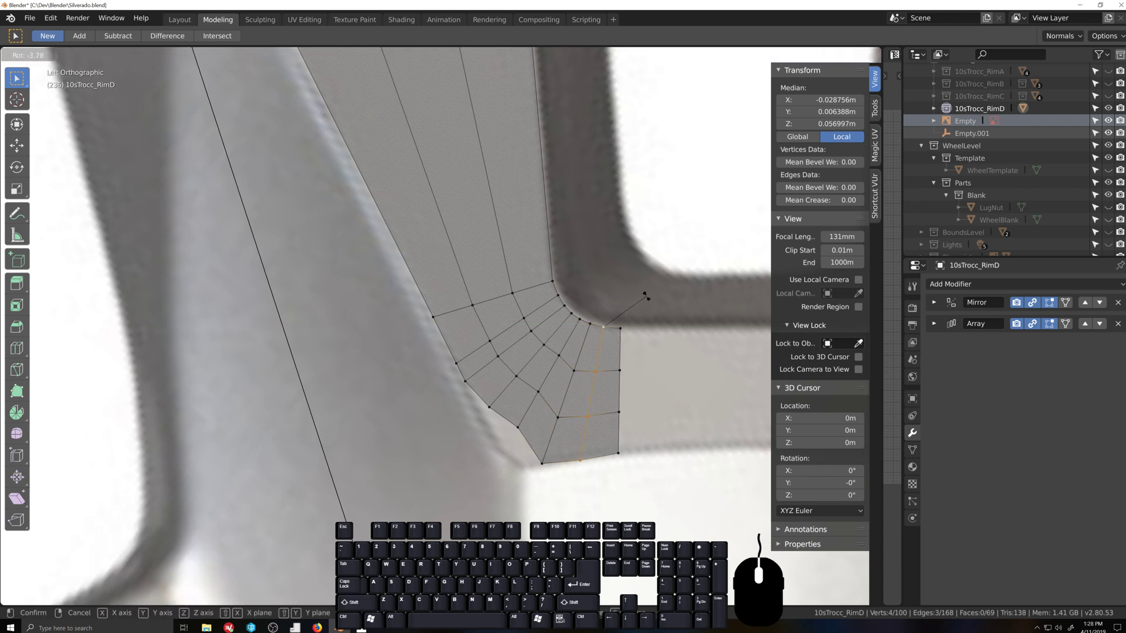
pyautogui.click(646, 297)
pyautogui.press('s')
pyautogui.hotkey('shift', 'x')
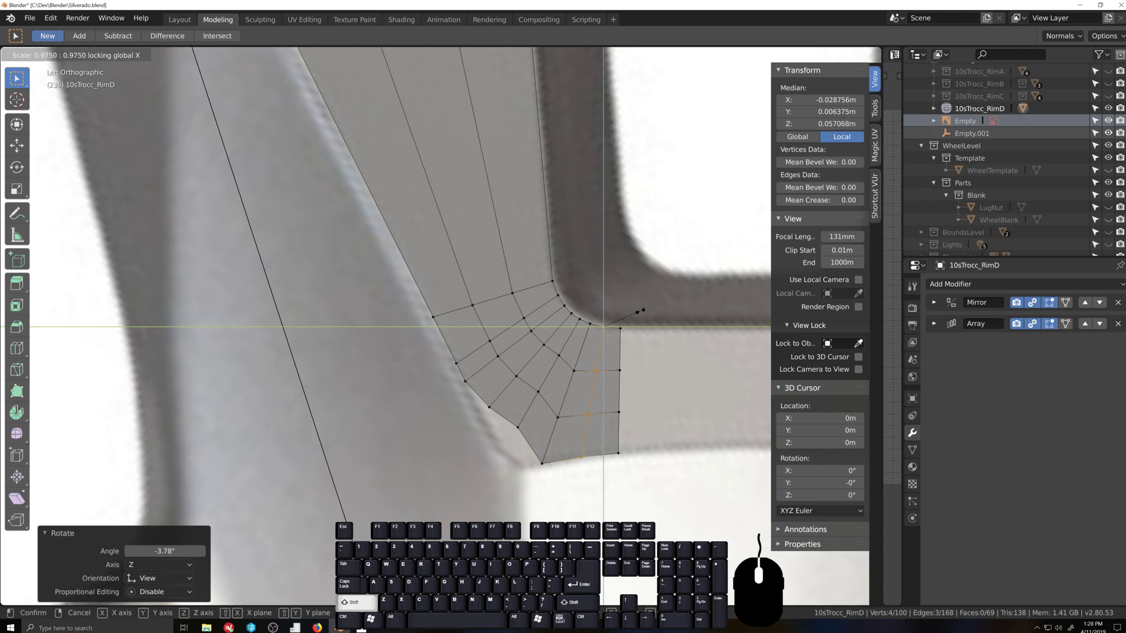
pyautogui.click(638, 314)
# Step: Rotate the third cross loop in from the end edge -7.89° and scale it about 1.25 in Y and Z to the reference corner
pyautogui.hotkey('ctrl', 'z')
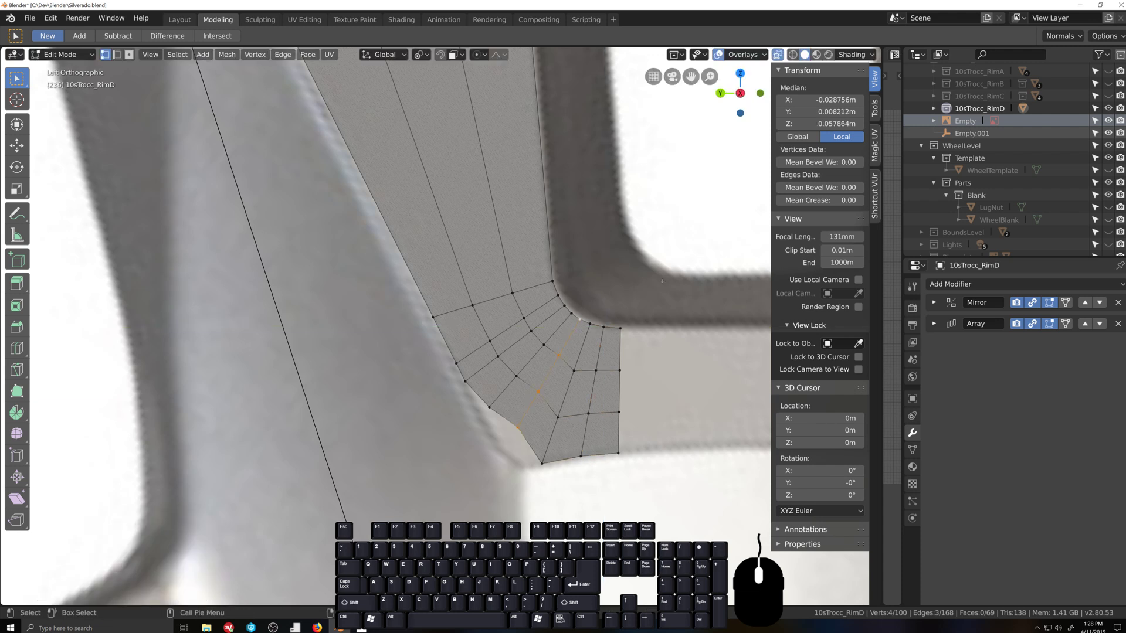
pyautogui.press('r')
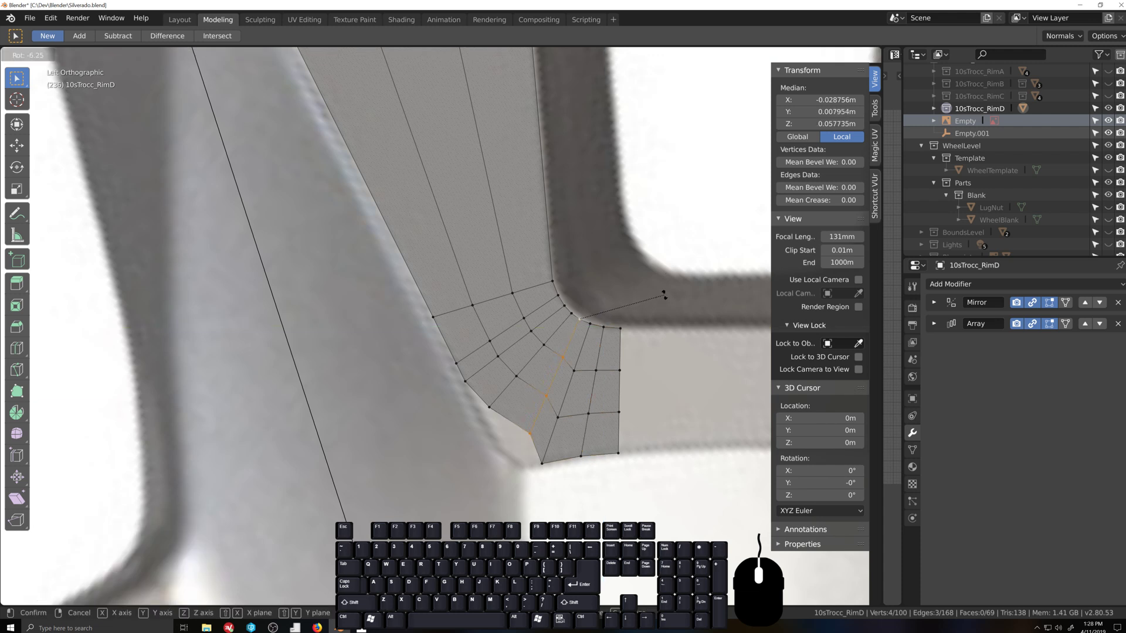
pyautogui.click(664, 293)
pyautogui.press('s')
pyautogui.hotkey('shift', 'x')
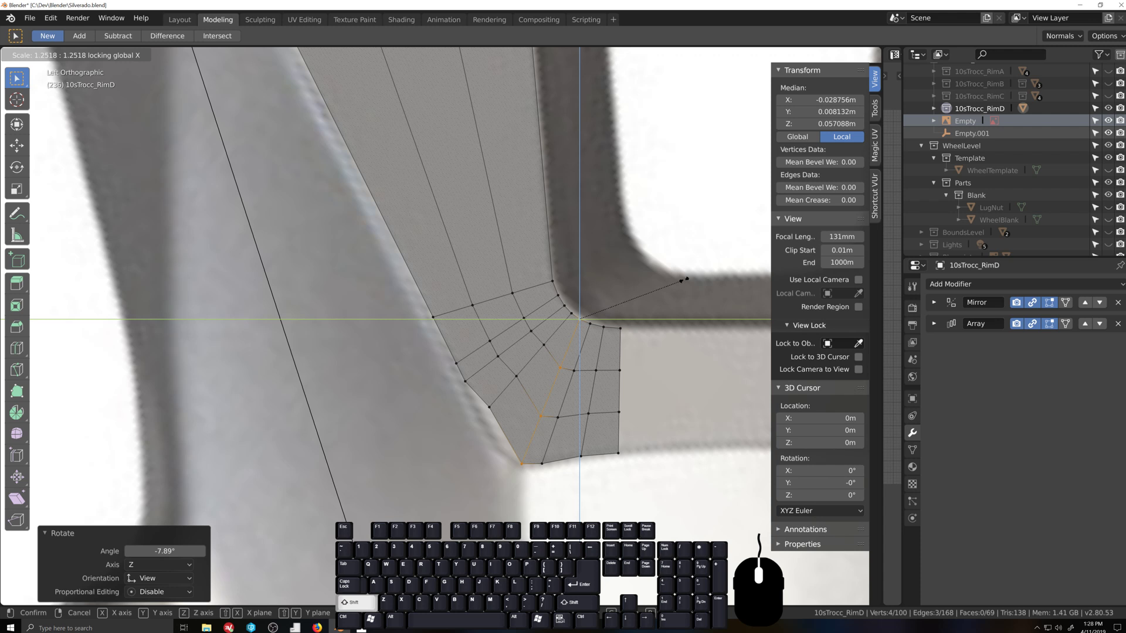
pyautogui.click(686, 279)
# Step: Scale the corner's vertical end edge below the slot to 0.983 in Y and Z
pyautogui.keyDown('alt'); pyautogui.click(655, 256); pyautogui.keyUp('alt')
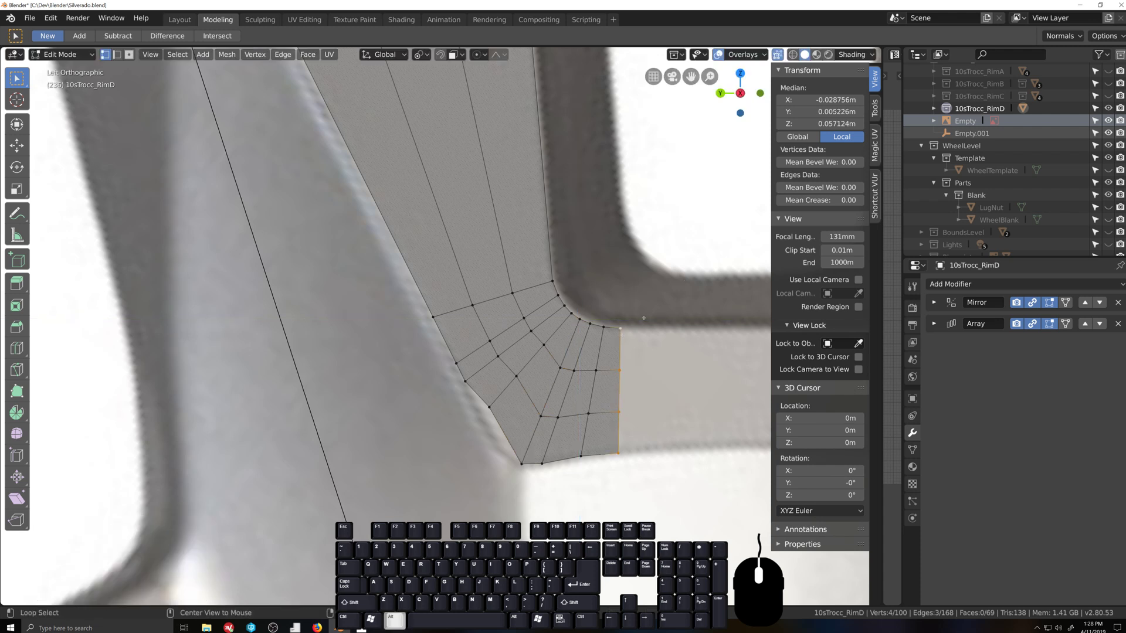
pyautogui.press('s')
pyautogui.hotkey('shift', 'x')
pyautogui.click(645, 264)
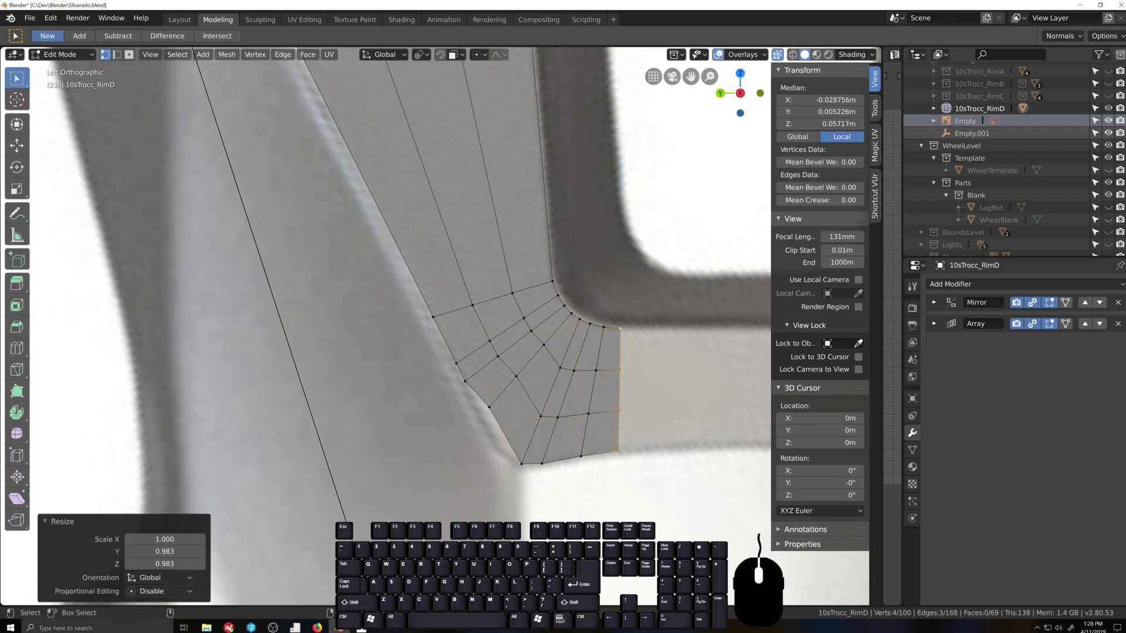
# Step: Rotate the third cross loop below the spoke -15° and scale it about 1.235 in Y and Z to round the outer corner
pyautogui.keyDown('alt'); pyautogui.click(576, 318); pyautogui.keyUp('alt')
pyautogui.press('r')
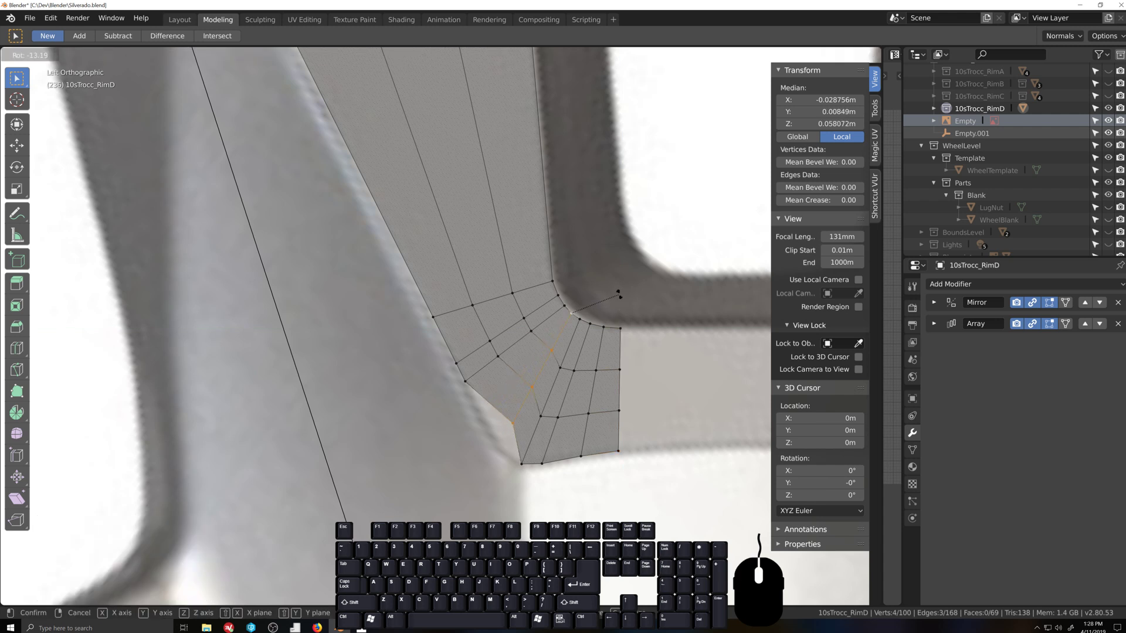
pyautogui.click(618, 298)
pyautogui.press('s')
pyautogui.hotkey('shift', 'x')
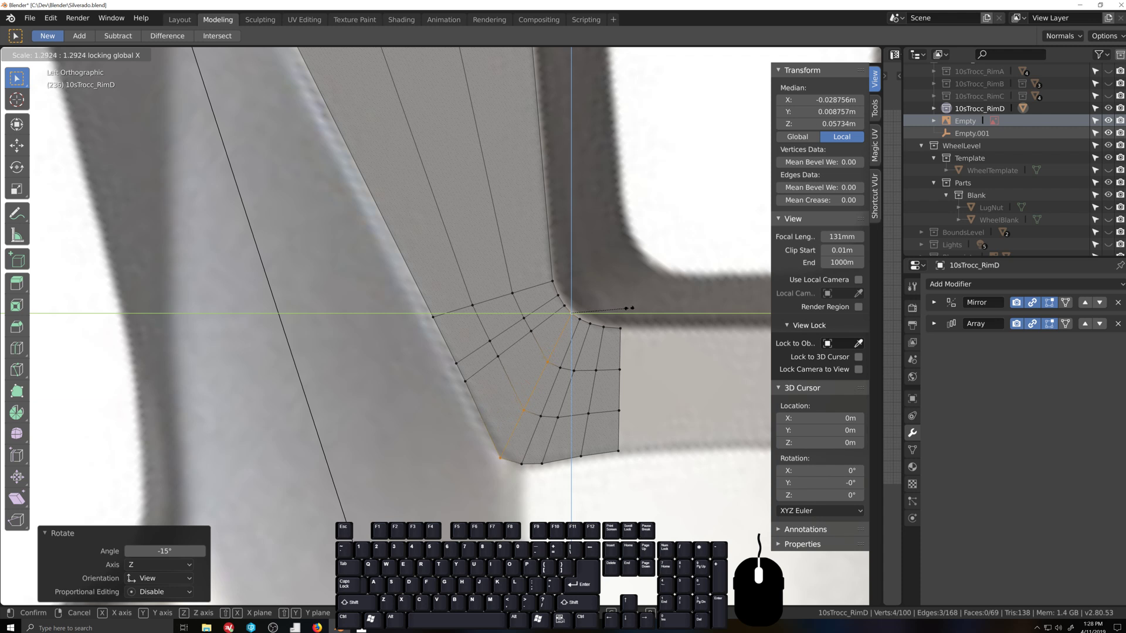
pyautogui.press('shift')
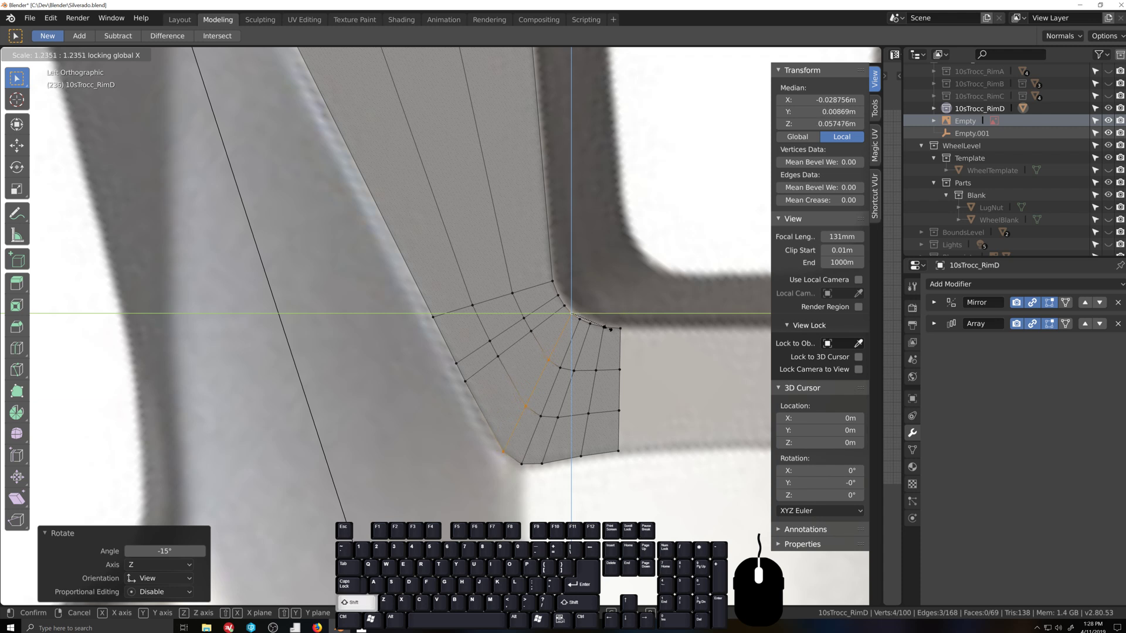
pyautogui.click(616, 324)
# Step: Align the second cross loop below the spoke with the outer border: rotate -13.7°, scale 1.076, rotate -3.23°, scale 1.023, scaling in Y and Z
pyautogui.hotkey('ctrl', 'z')
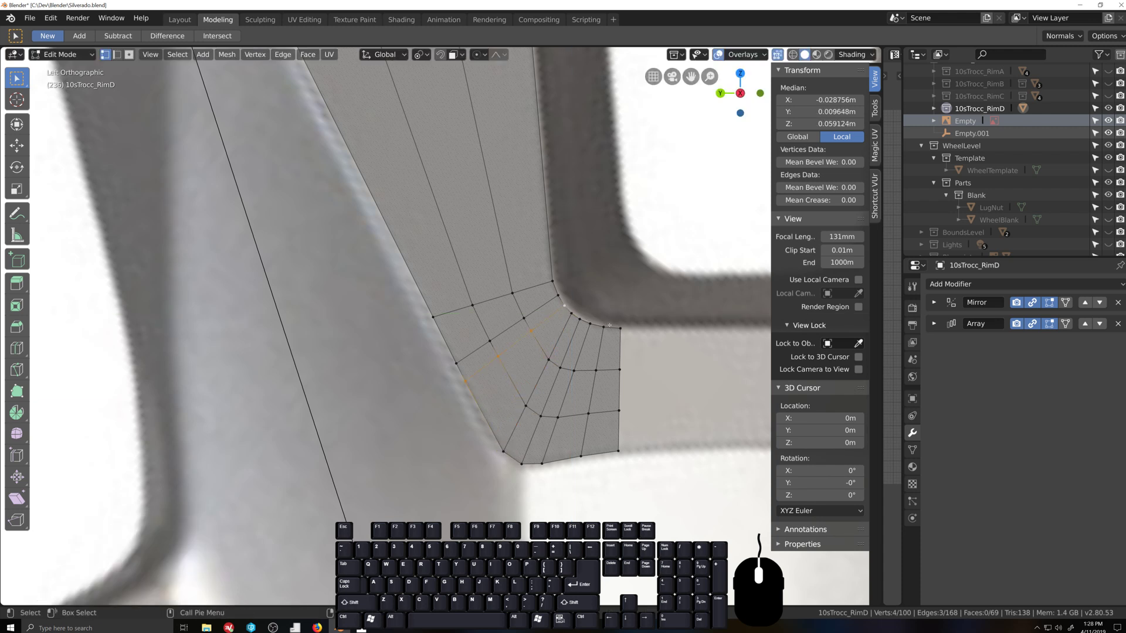
pyautogui.press('r')
pyautogui.click(610, 315)
pyautogui.press('r')
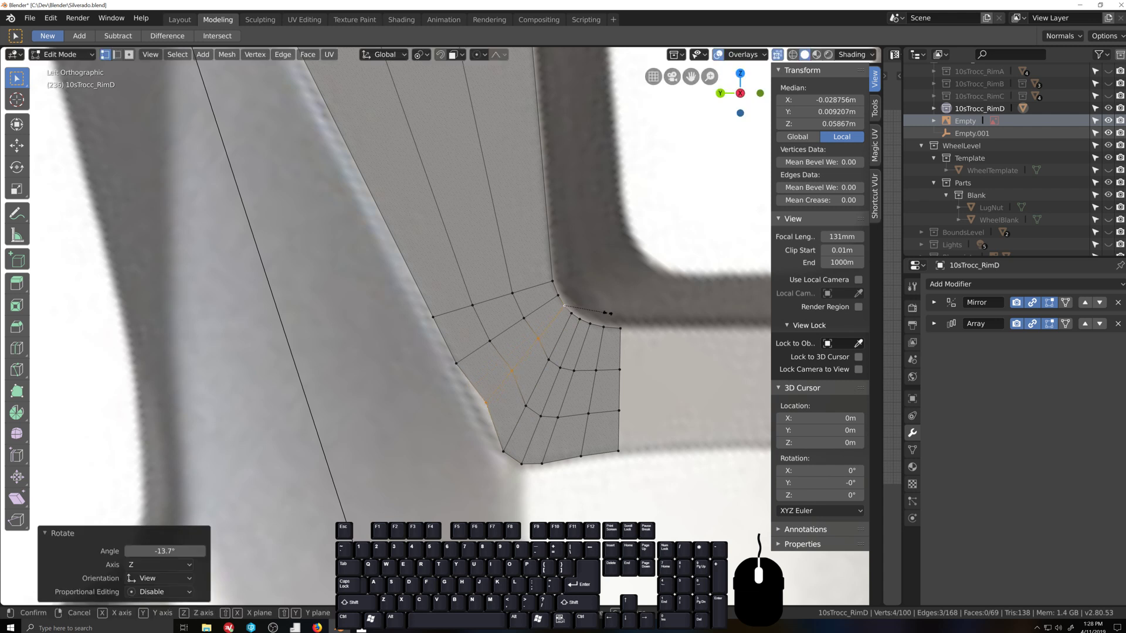
pyautogui.hotkey('shift', 'x')
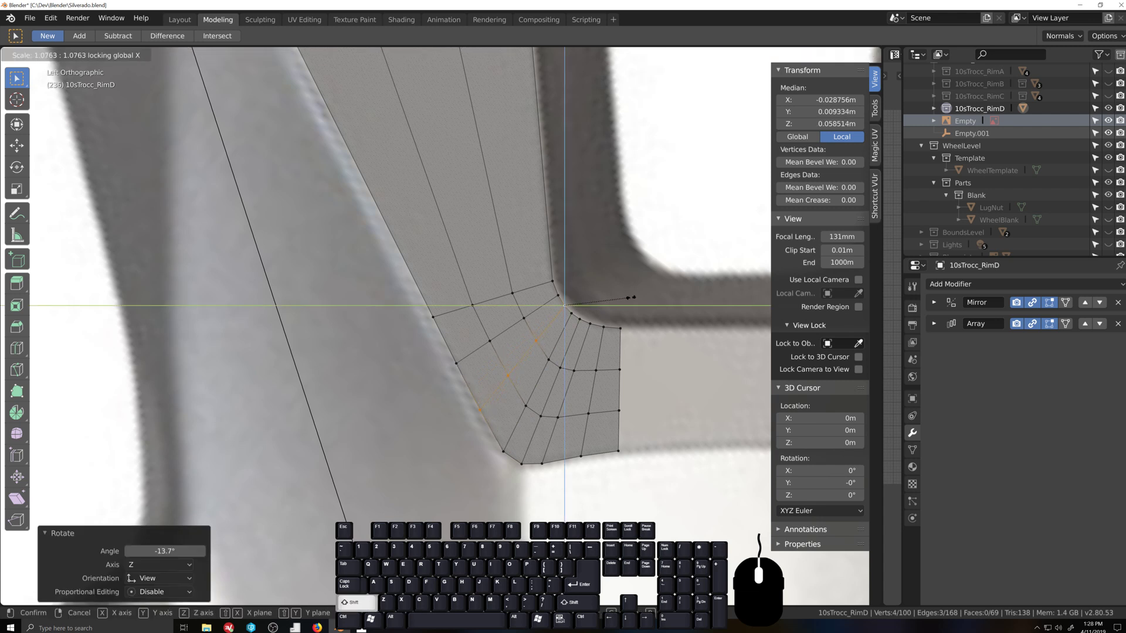
pyautogui.click(632, 297)
pyautogui.press('r')
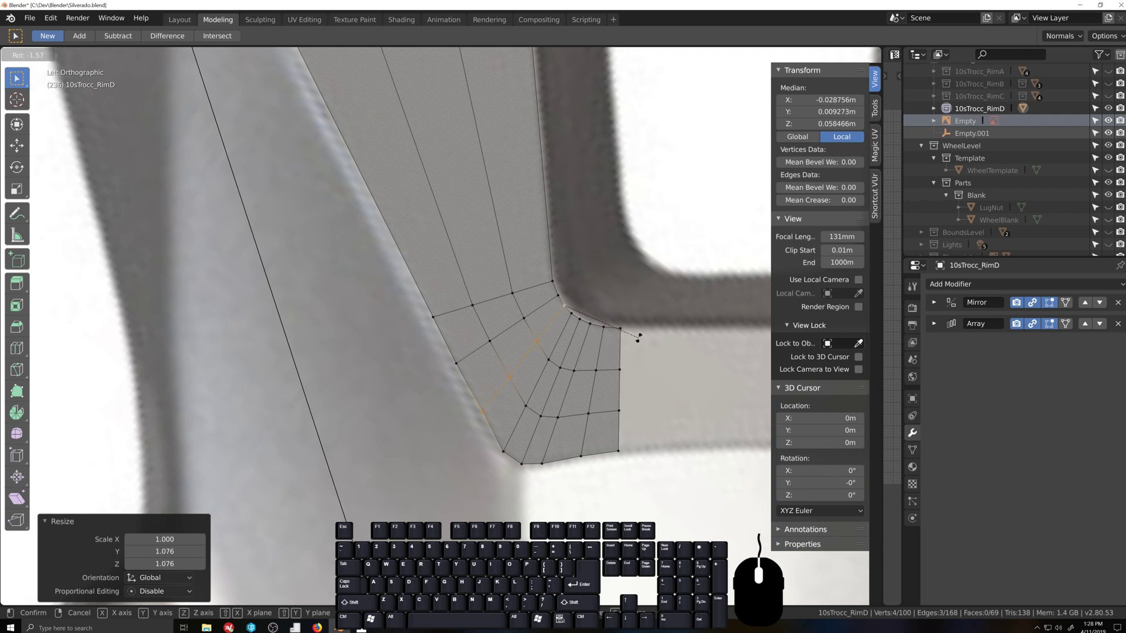
pyautogui.click(640, 335)
pyautogui.press('s')
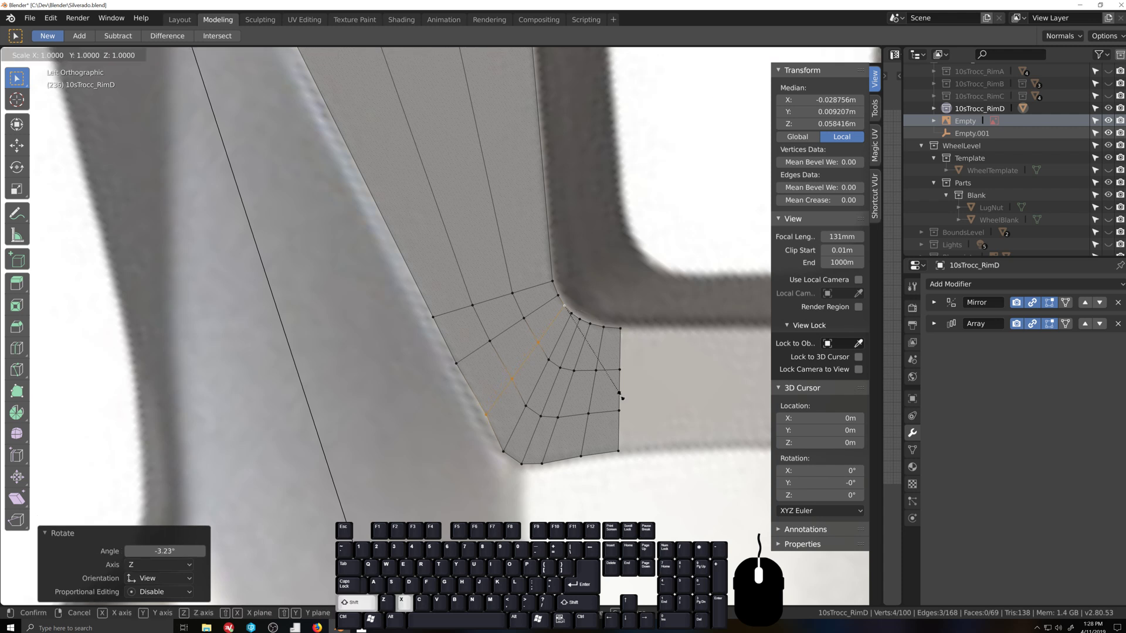
pyautogui.hotkey('shift', 'x')
pyautogui.click(688, 378)
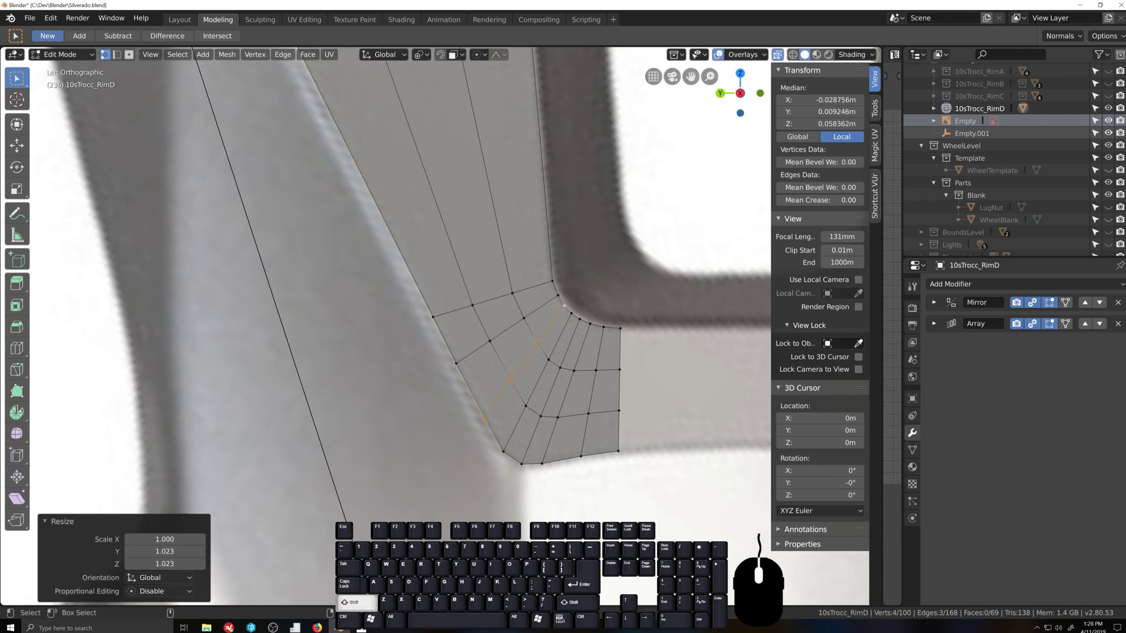
# Step: Rotate the first cross loop below the spoke -2.81° and scale it about 1.017 in Y and Z to meet the outer border
pyautogui.keyDown('alt'); pyautogui.click(555, 299); pyautogui.keyUp('alt')
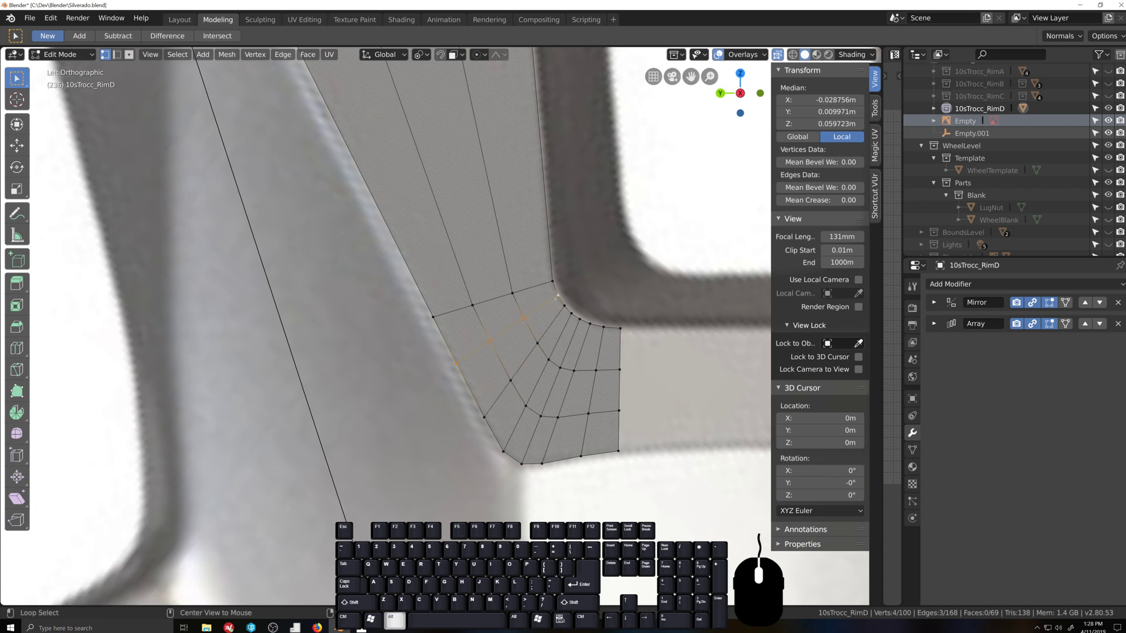
pyautogui.press('r')
pyautogui.click(690, 403)
pyautogui.press('s')
pyautogui.hotkey('shift', 'x')
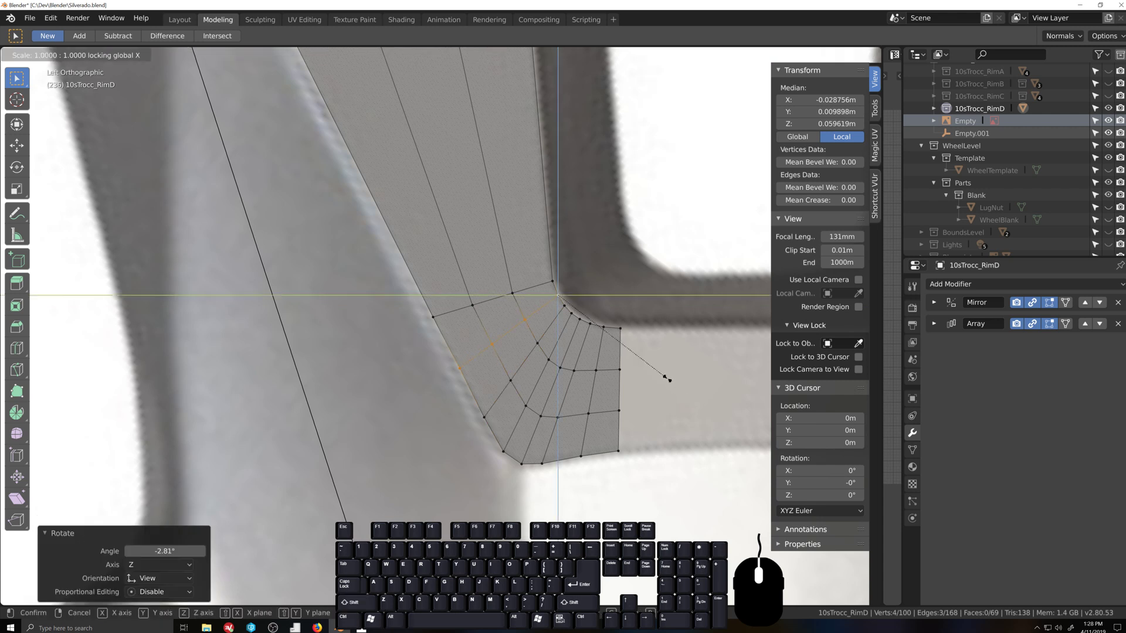
pyautogui.press('shift')
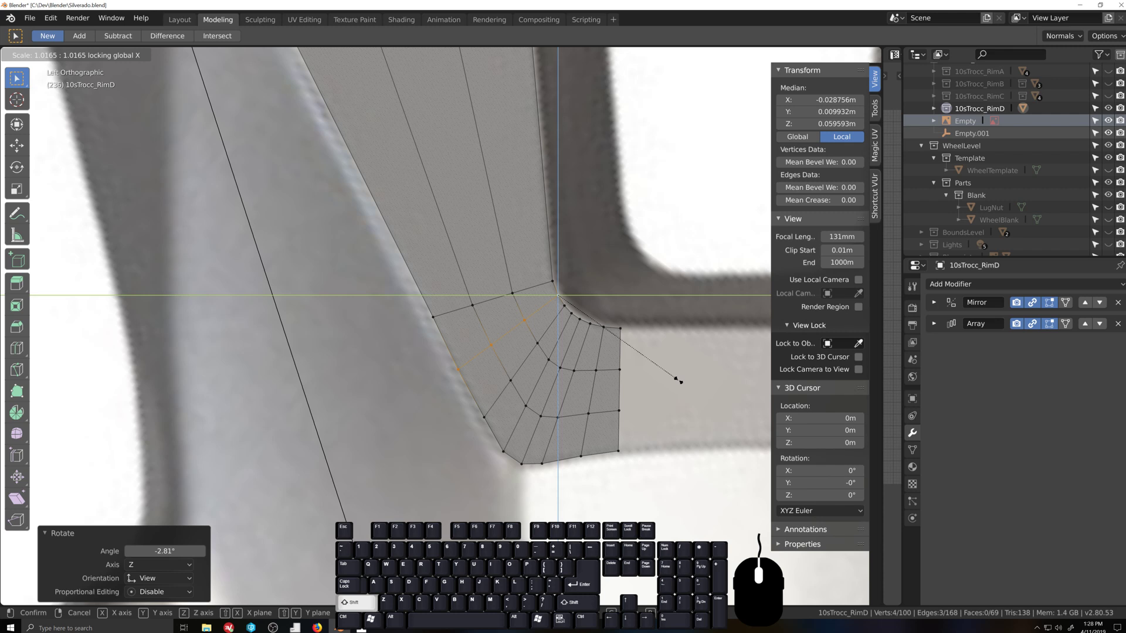
pyautogui.click(680, 381)
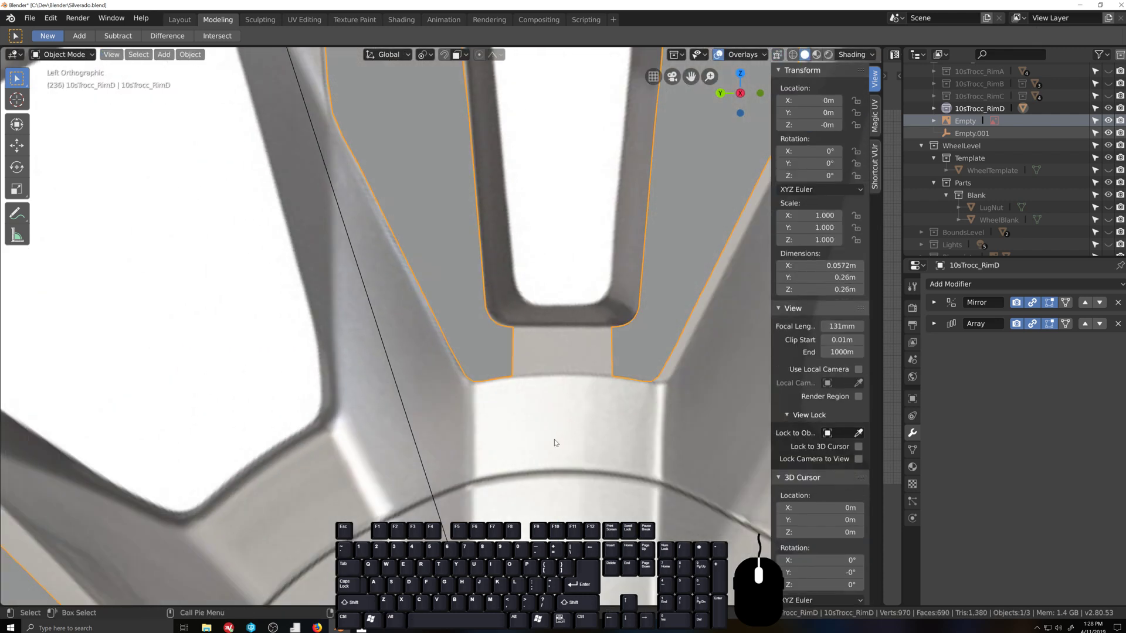
# Step: Extrude the corner's vertical end edge below the slot -0.0065 m in Y to the mirror centre line
pyautogui.moveTo(554, 438); pyautogui.dragTo(565, 431, button='middle')
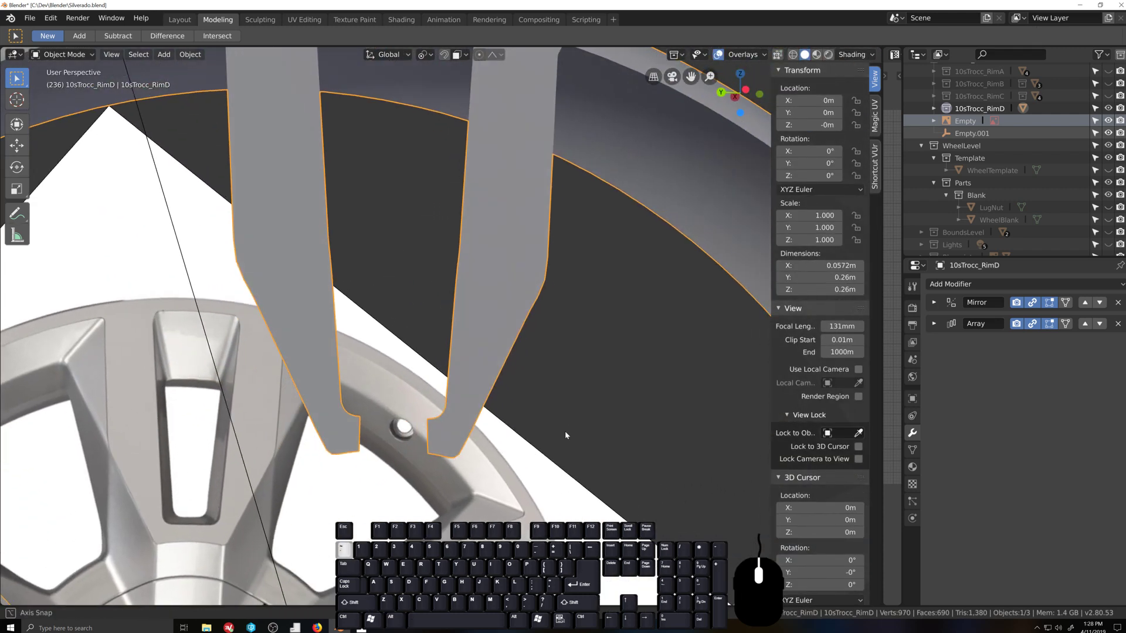
pyautogui.press('ctrl+KP_3')
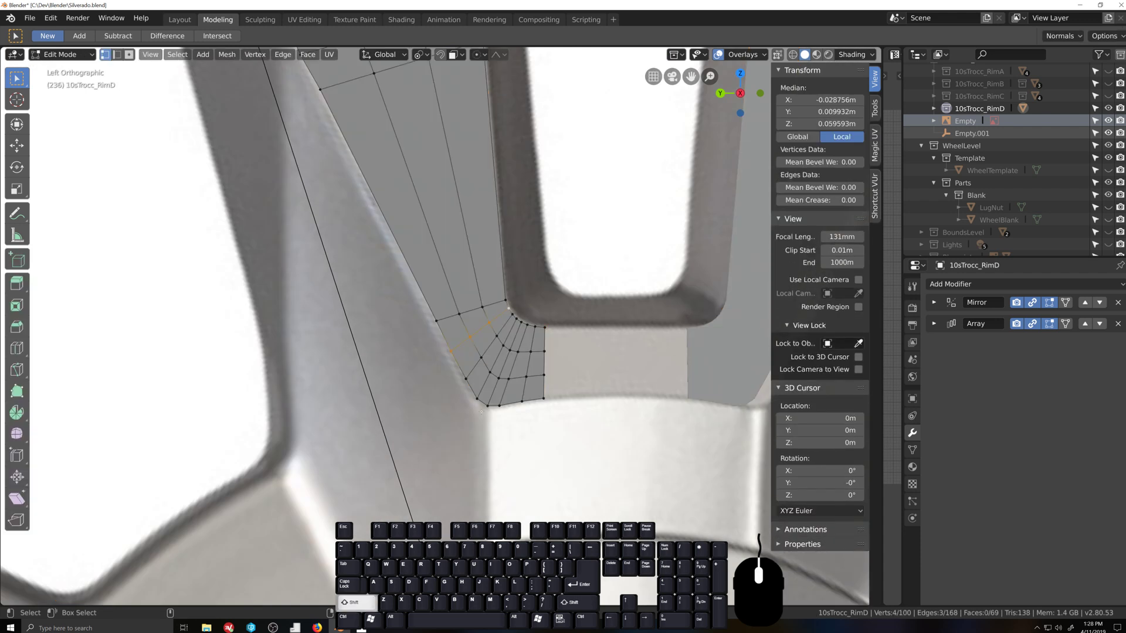
pyautogui.keyDown('shift'); pyautogui.moveTo(481, 412); pyautogui.dragTo(402, 419, button='middle'); pyautogui.keyUp('shift')
pyautogui.keyDown('alt'); pyautogui.click(465, 385); pyautogui.keyUp('alt')
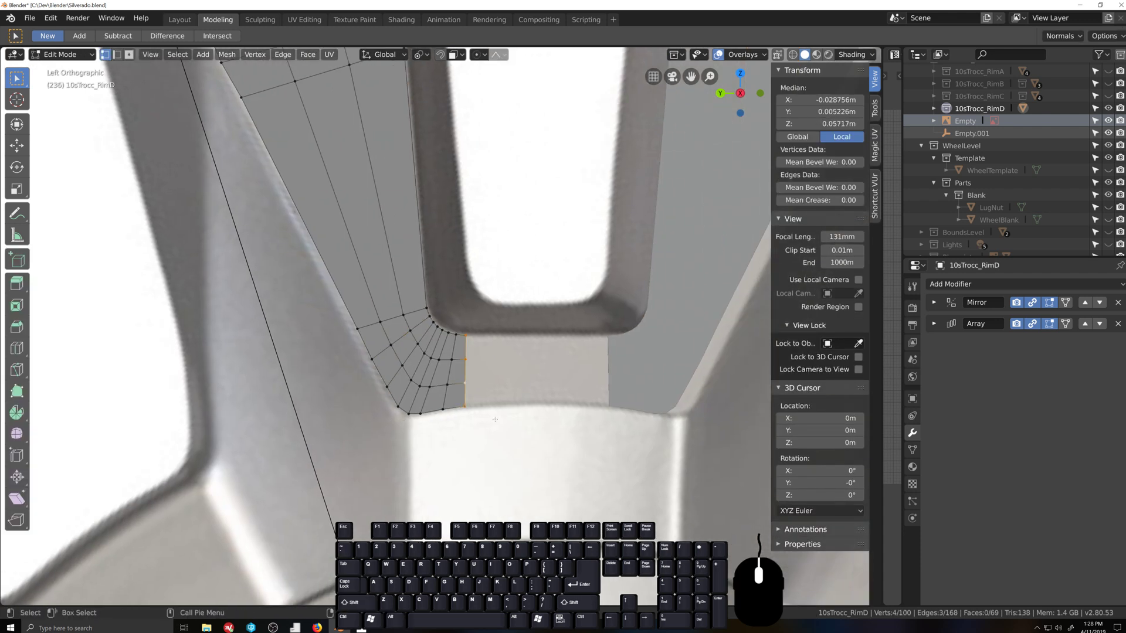
pyautogui.scroll(3, 516, 422)
pyautogui.keyDown('shift'); pyautogui.moveTo(533, 434); pyautogui.dragTo(486, 413, button='middle'); pyautogui.keyUp('shift')
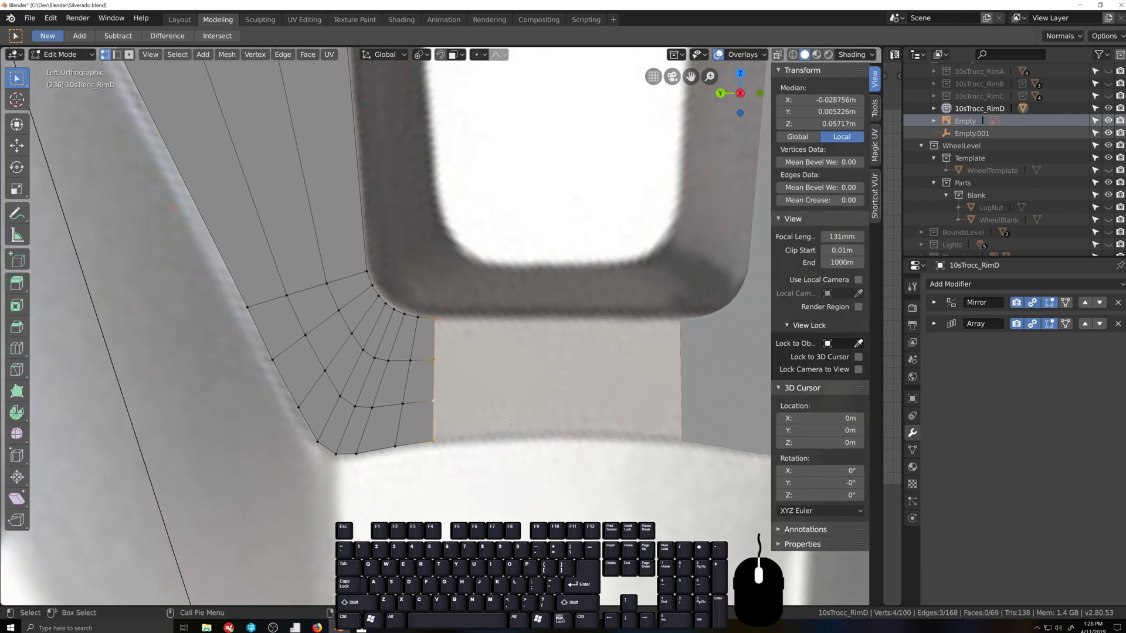
pyautogui.click(934, 302)
pyautogui.click(934, 302)
pyautogui.press('e')
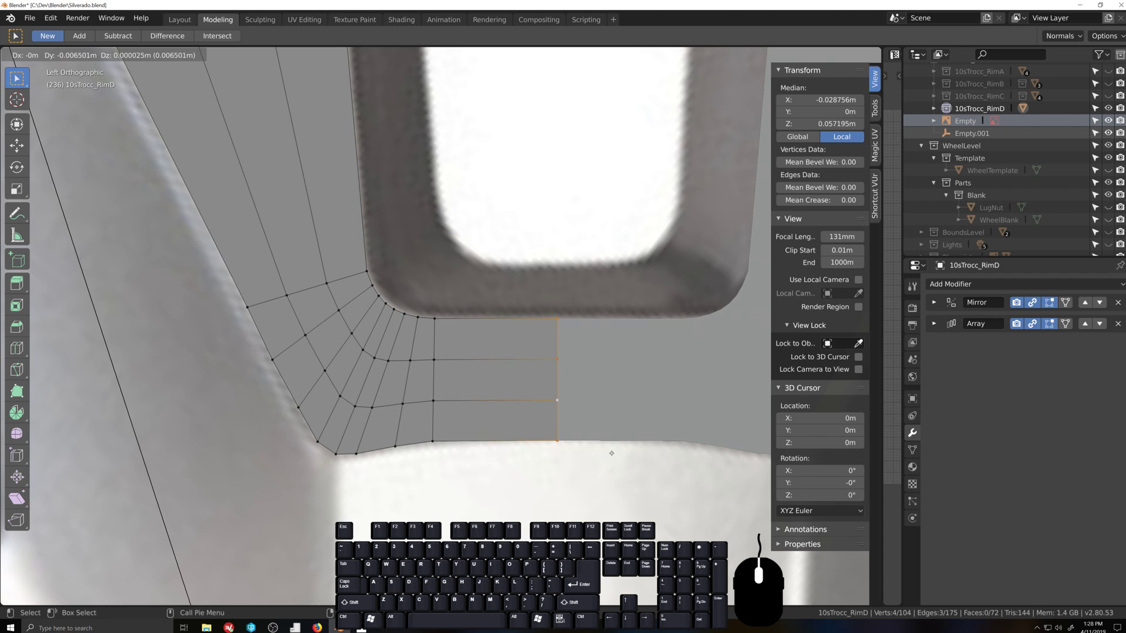
pyautogui.click(612, 453)
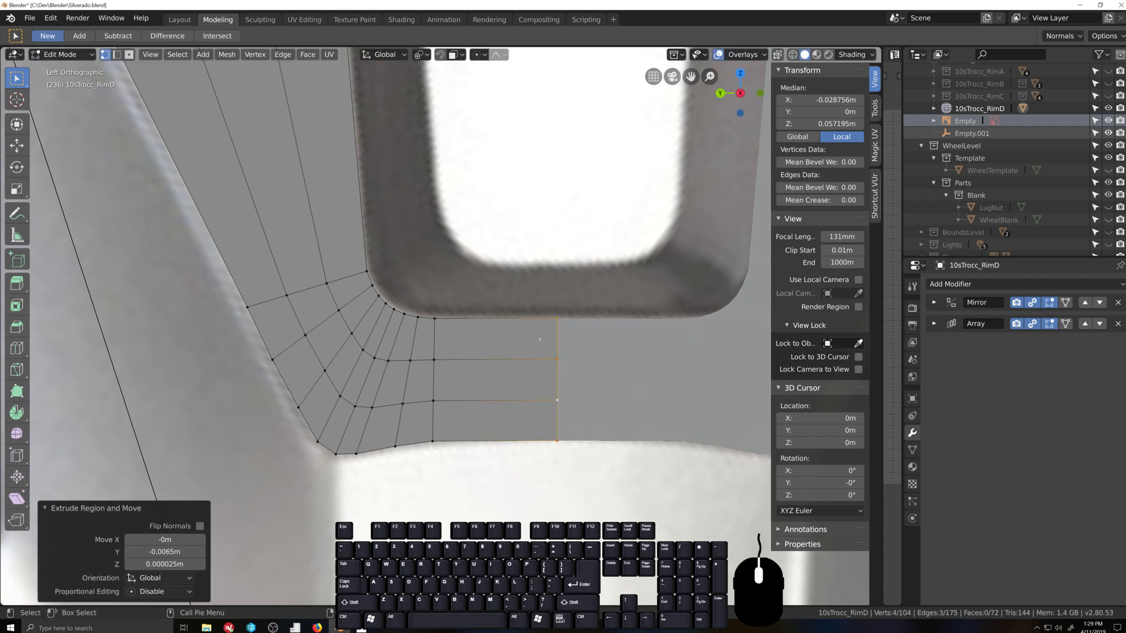
# Step: Scale the new centre-line edge to 0.926 about its upper vertex to fit the reference's curved lower border
pyautogui.keyDown('shift'); pyautogui.click(557, 322); pyautogui.keyUp('shift')
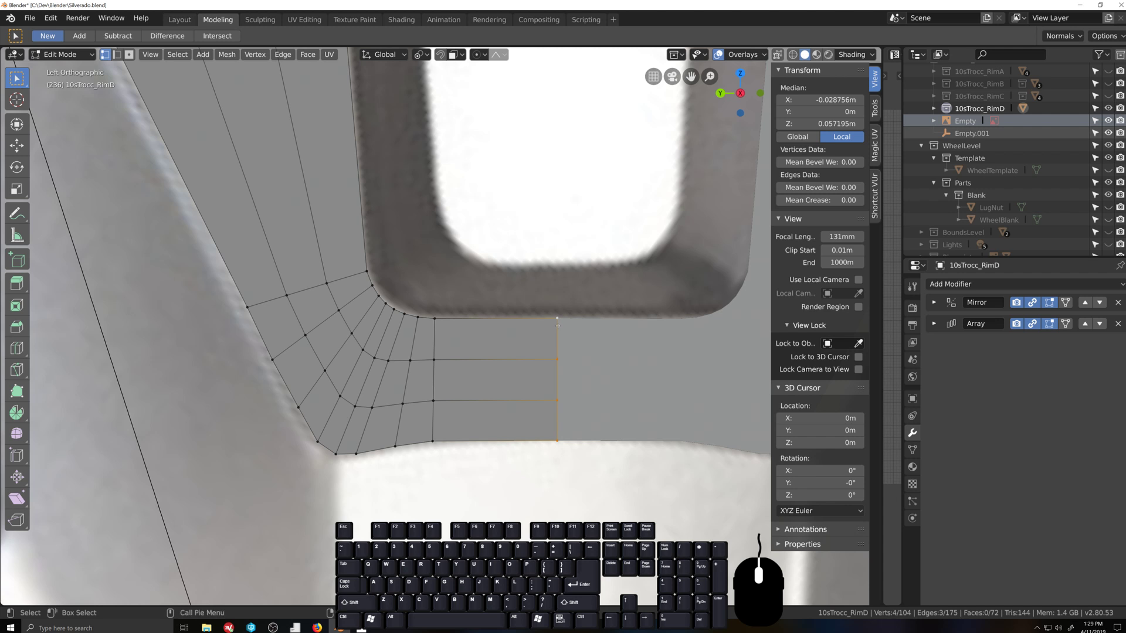
pyautogui.hotkey('alt', 'z')
pyautogui.press('s')
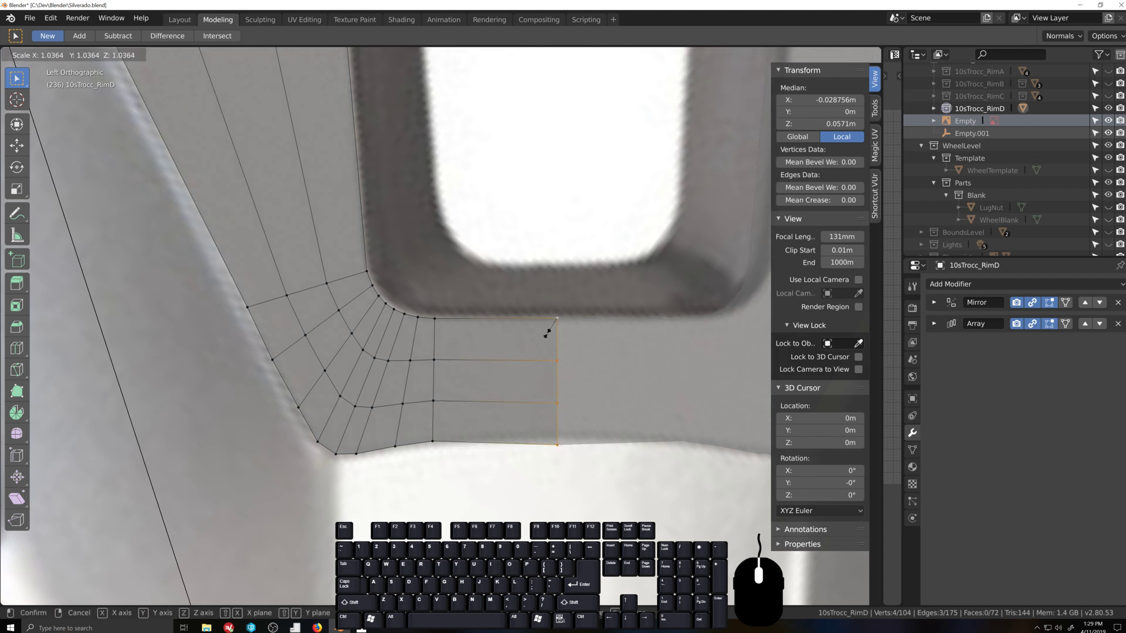
pyautogui.click(558, 319)
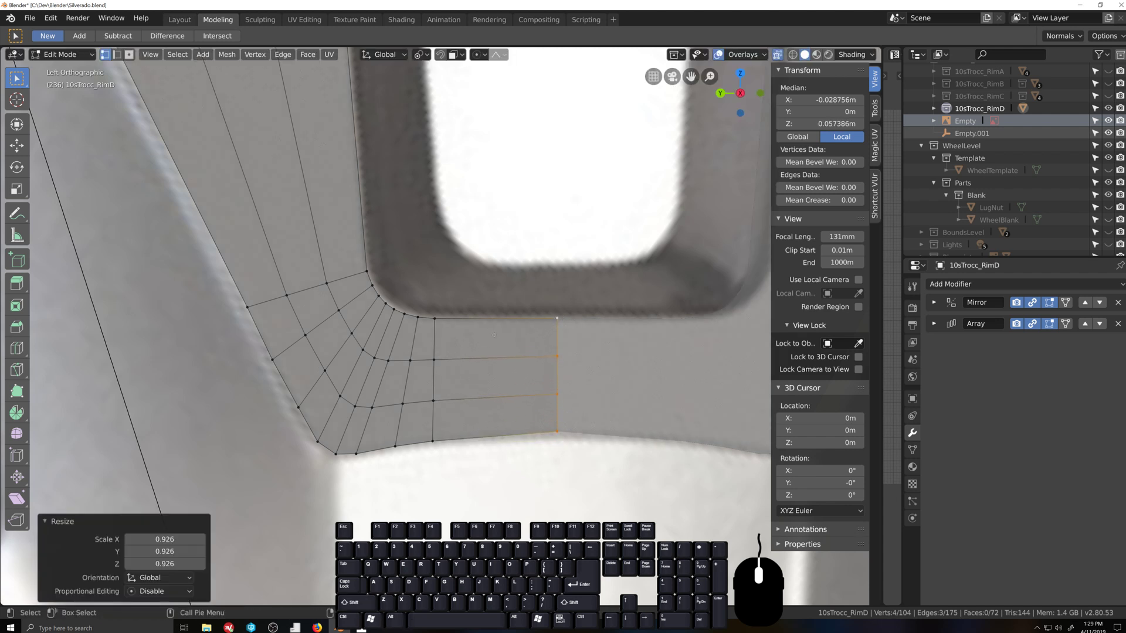
# Step: Add two loop cuts across the strip below the slot and scale the one nearer the centre line to 0.984 in Y and Z
pyautogui.hotkey('ctrl', 'r')
pyautogui.click(494, 353)
pyautogui.rightClick(494, 354)
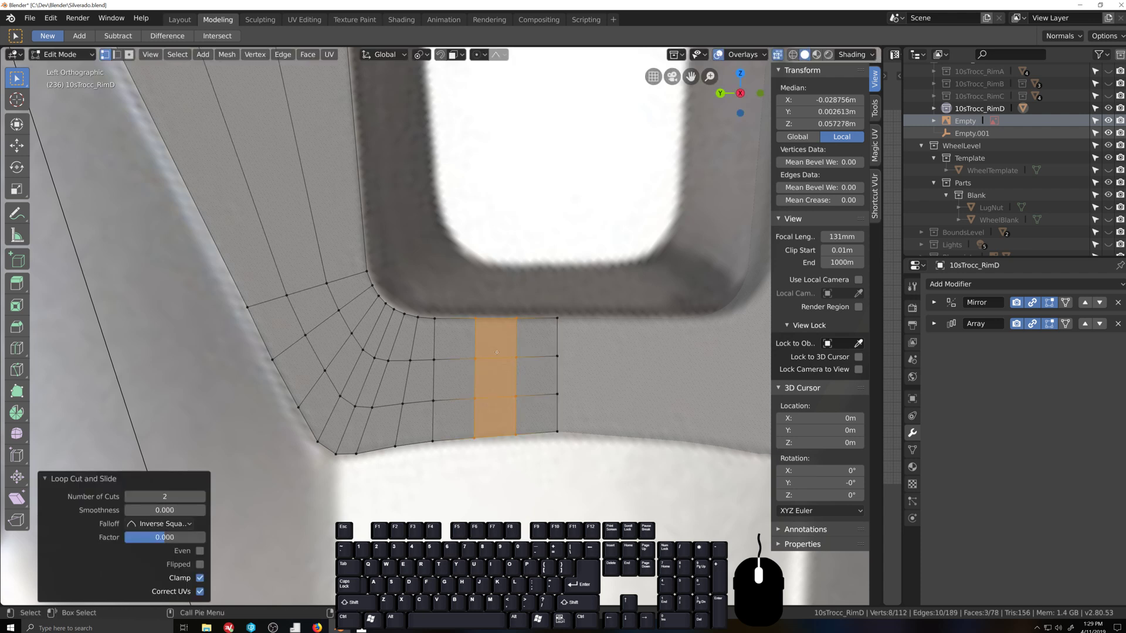
pyautogui.press('s')
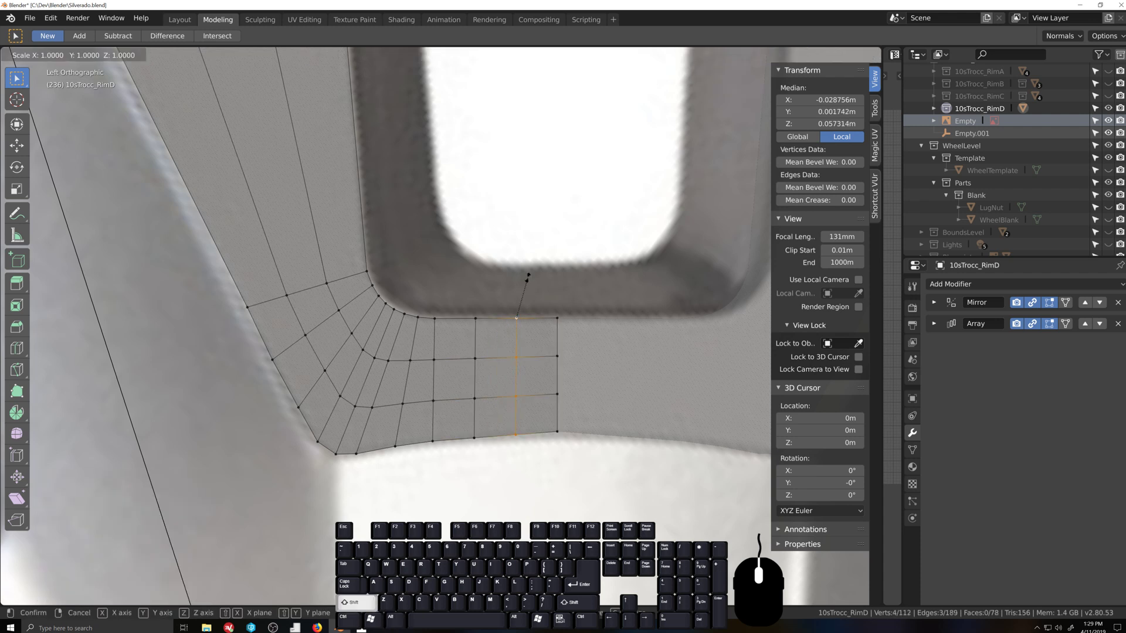
pyautogui.hotkey('shift', 'x')
pyautogui.press('shift')
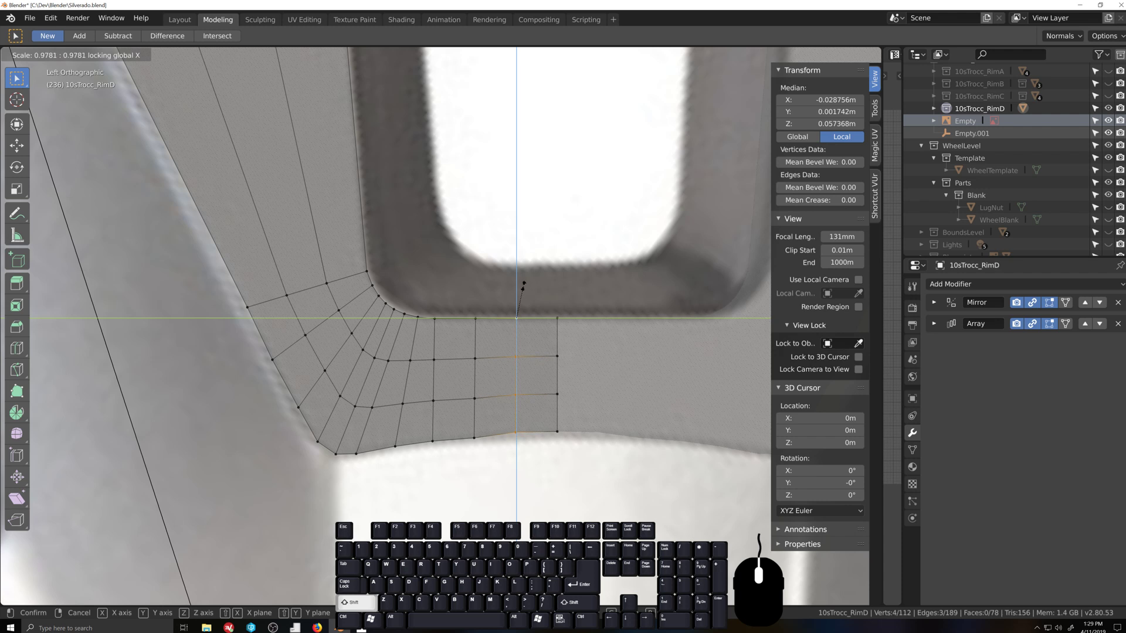
pyautogui.click(523, 285)
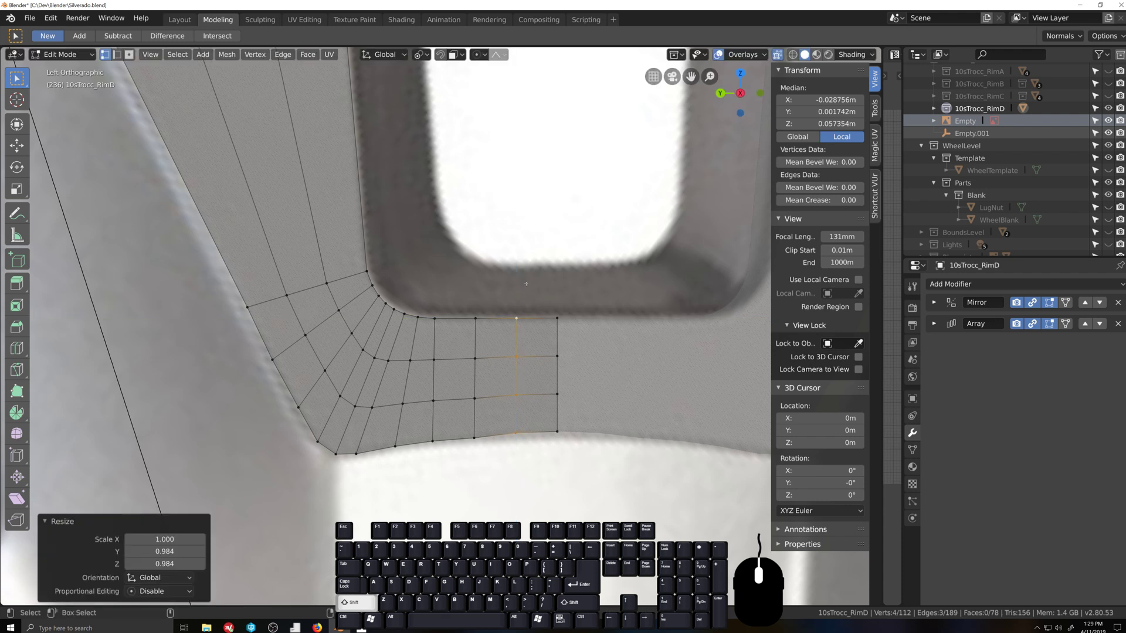
# Step: Scale the loop cut farther from the centre line to 0.982 in Y and Z about its upper vertex
pyautogui.keyDown('alt'); pyautogui.click(476, 326); pyautogui.keyUp('alt')
pyautogui.press('s')
pyautogui.hotkey('shift', 'x')
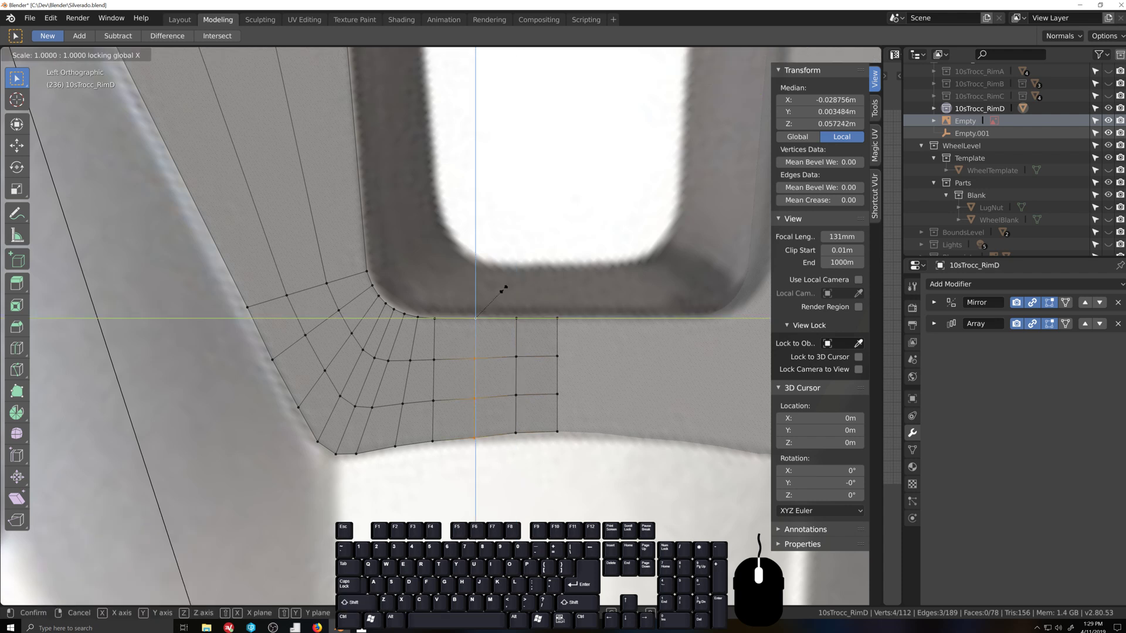
pyautogui.click(501, 294)
# Step: Examine the closed spoke face in Object Mode from an angle and side-on, comparing its hub end with the reference
pyautogui.scroll(-6, 470, 443)
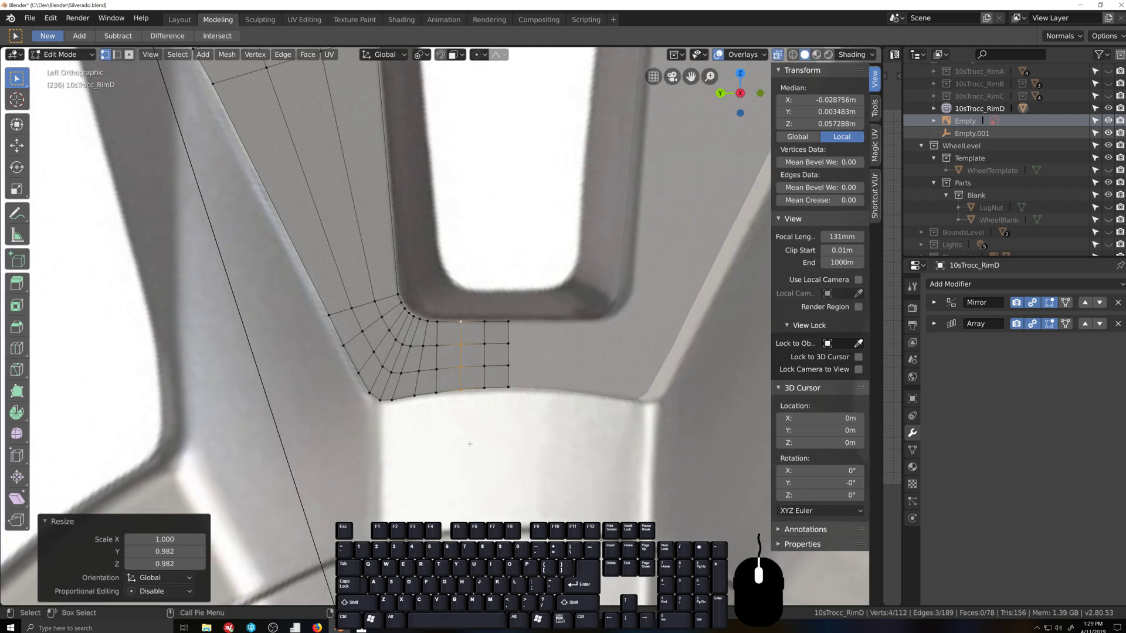
pyautogui.press('Tab')
pyautogui.moveTo(469, 444); pyautogui.dragTo(470, 434, button='middle')
pyautogui.scroll(-4, 471, 451)
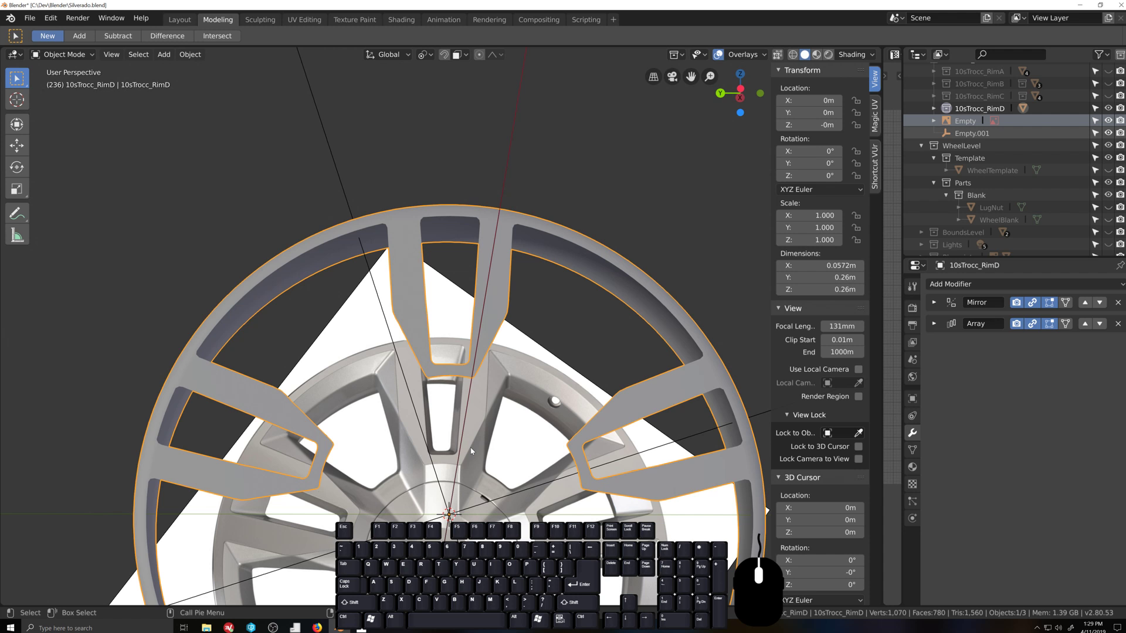
pyautogui.scroll(-2, 471, 450)
pyautogui.moveTo(470, 450); pyautogui.dragTo(377, 385, button='middle')
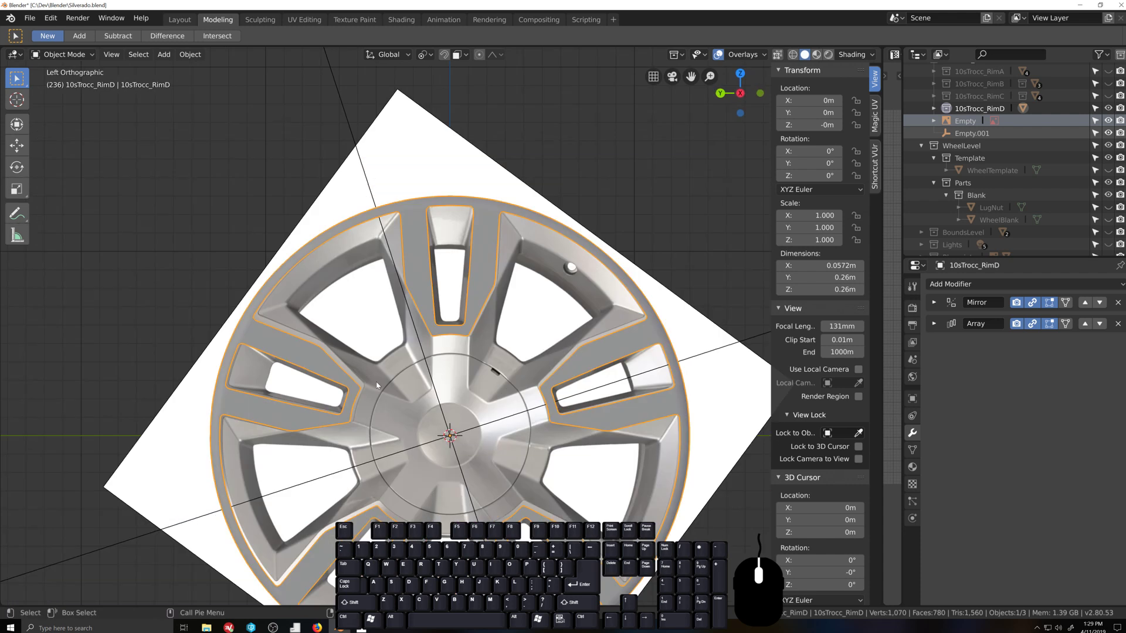
pyautogui.scroll(4, 376, 385)
pyautogui.keyDown('shift'); pyautogui.moveTo(449, 426); pyautogui.dragTo(453, 343, button='middle'); pyautogui.keyUp('shift')
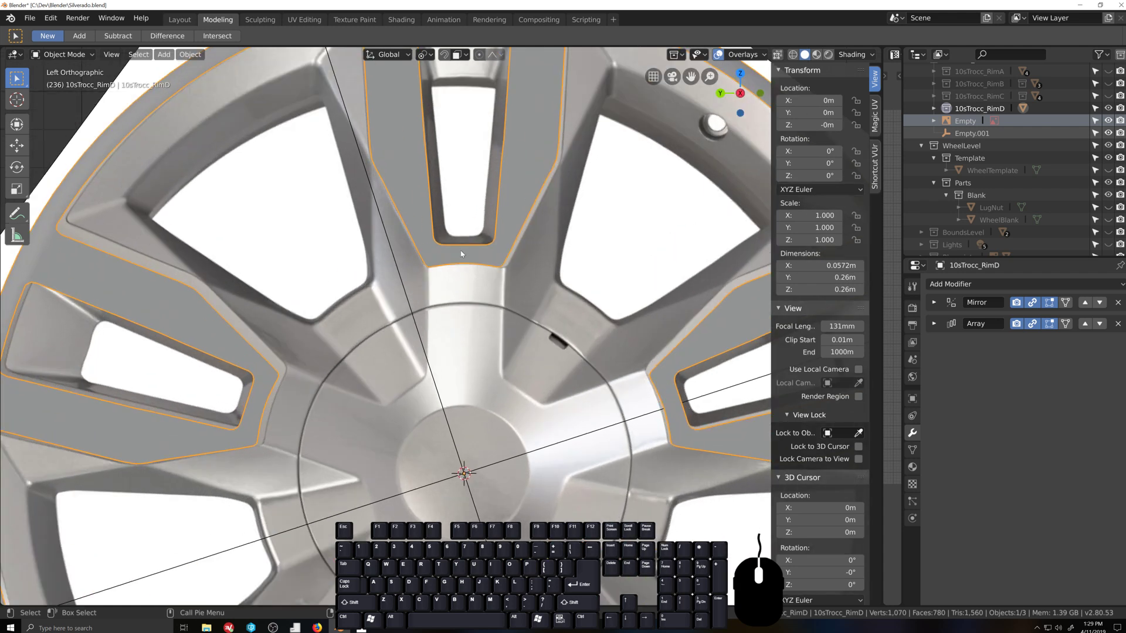
pyautogui.scroll(2, 461, 272)
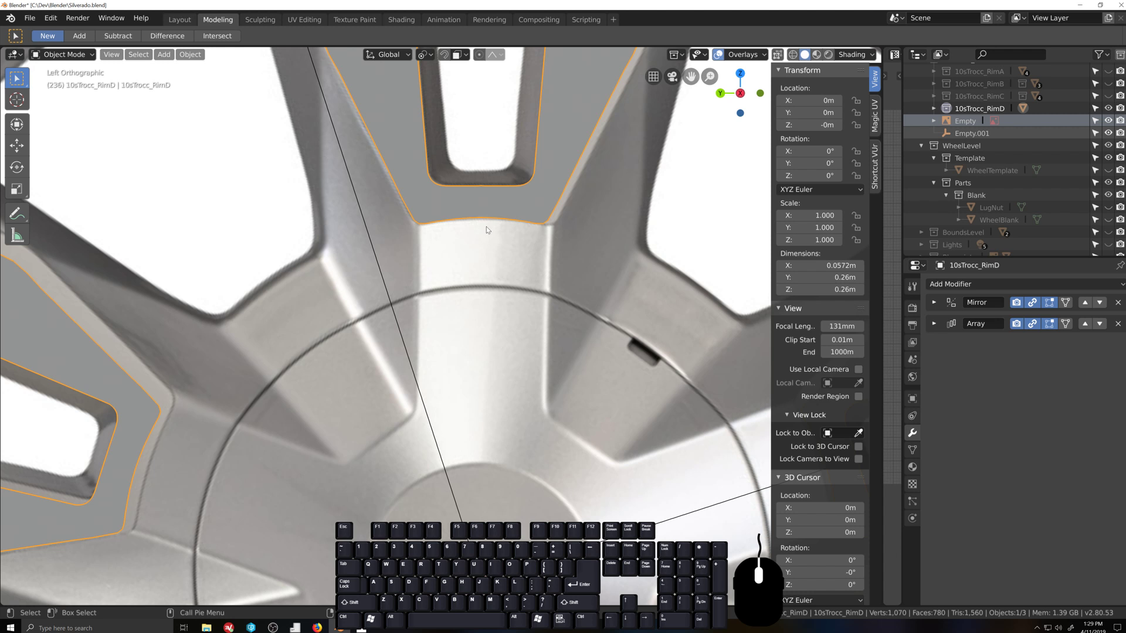
# Step: Select the spoke face's lower border edges from the outer corner to the mirror centre line
pyautogui.press('Tab')
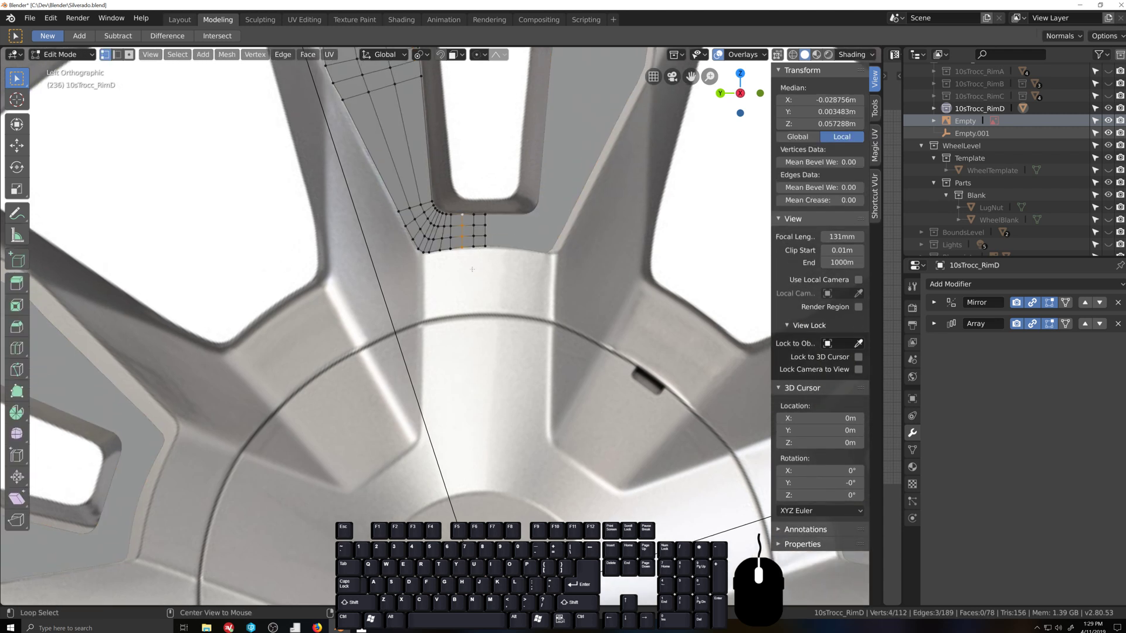
pyautogui.keyDown('alt'); pyautogui.click(465, 241); pyautogui.keyUp('alt')
pyautogui.click(420, 253)
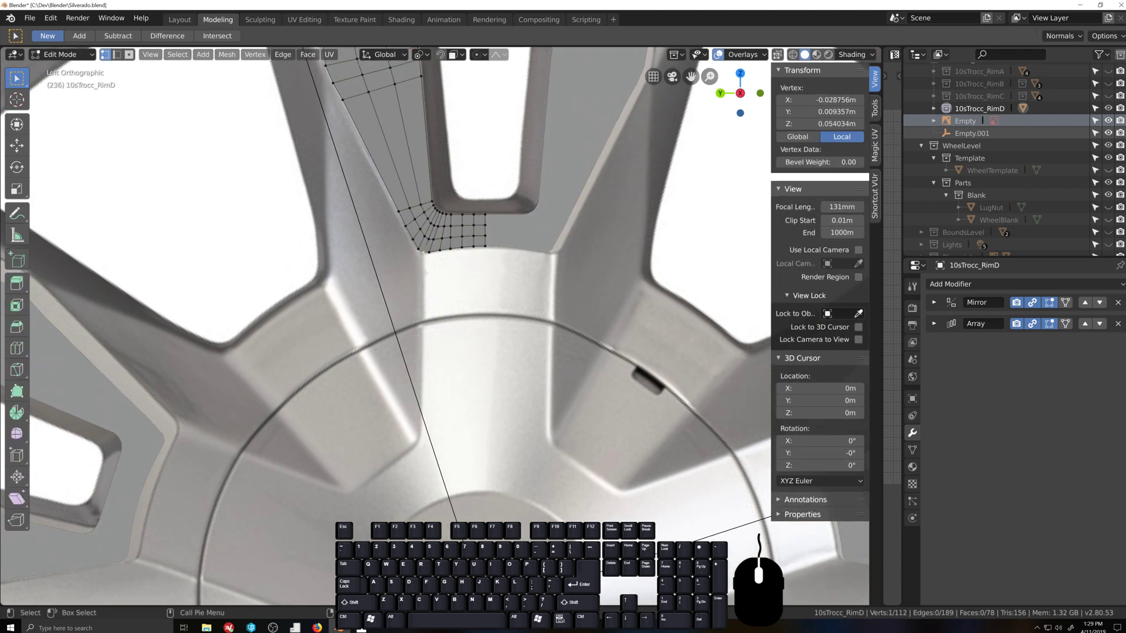
pyautogui.keyDown('ctrl'); pyautogui.click(485, 246); pyautogui.keyUp('ctrl')
pyautogui.scroll(2, 492, 346)
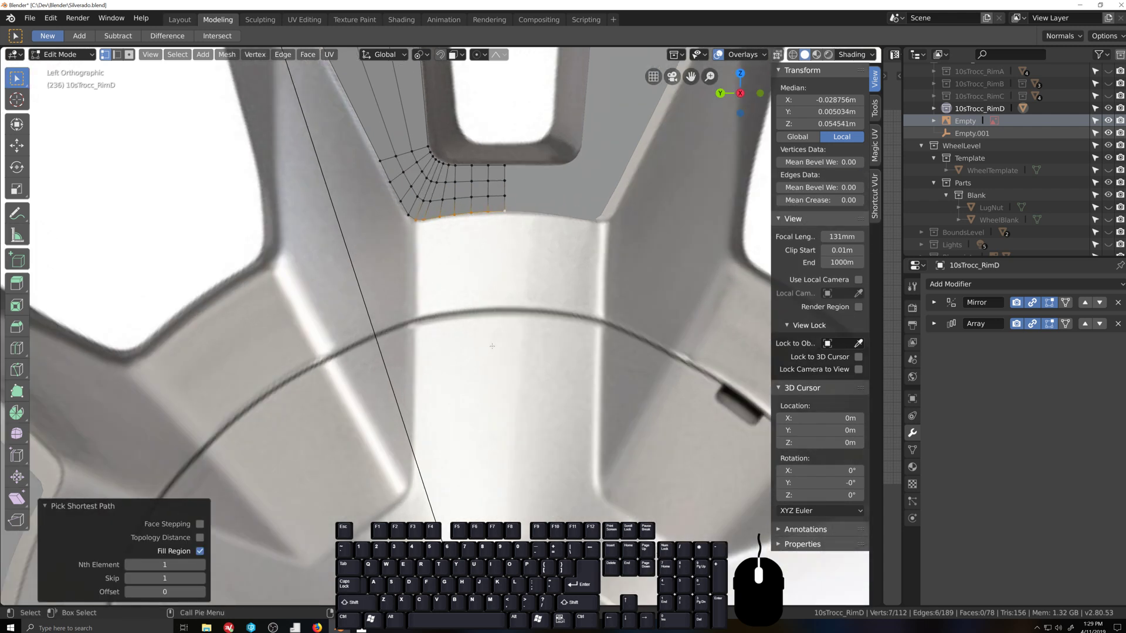
# Step: Try extruding the selected lower border edges -0.037 m in Z to the hub cap, inspect the strip, and undo it
pyautogui.scroll(-2, 491, 345)
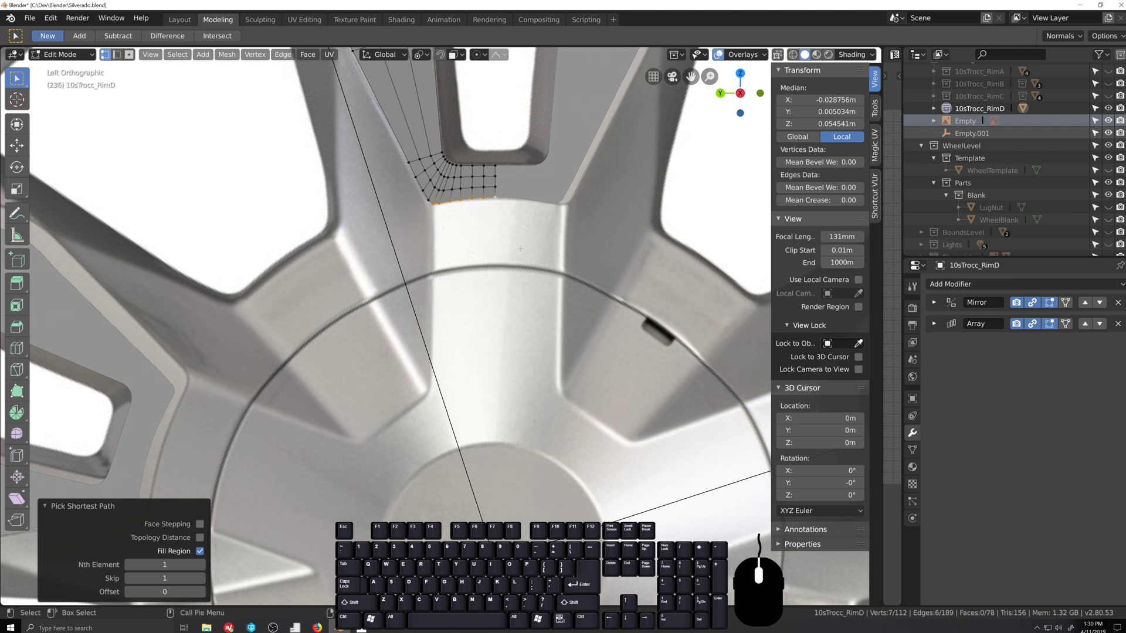
pyautogui.press('e')
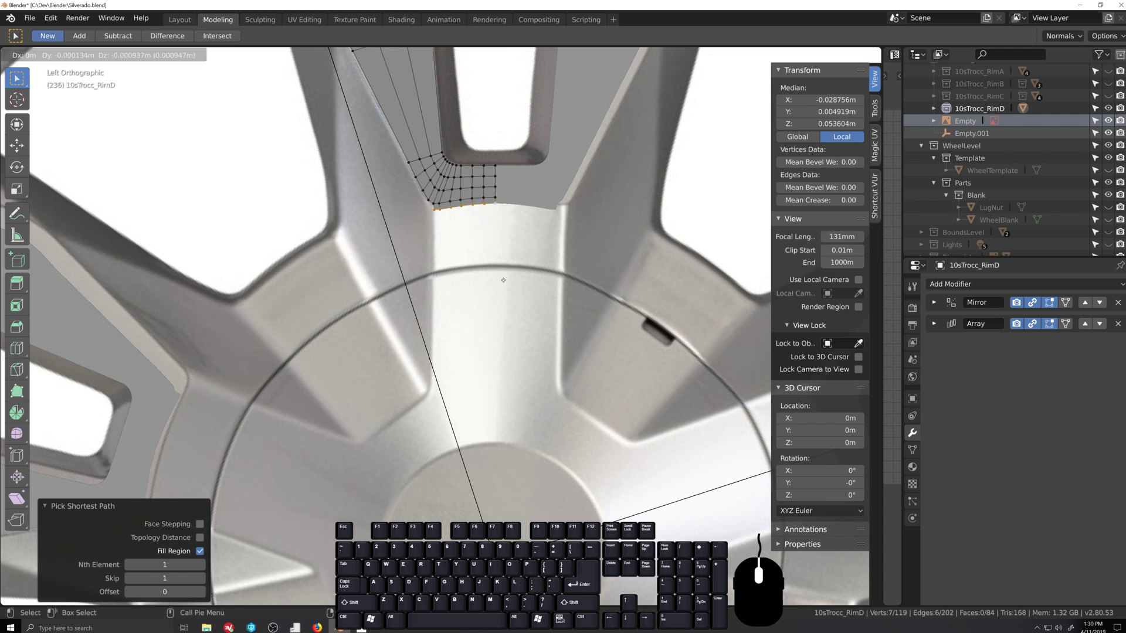
pyautogui.press('z')
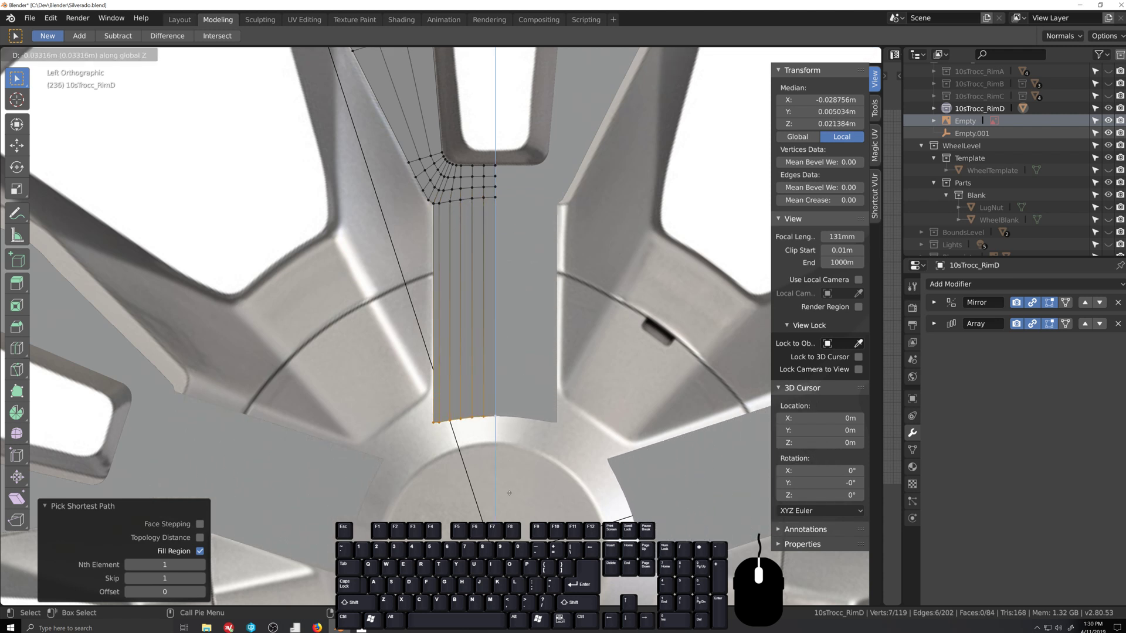
pyautogui.click(509, 519)
pyautogui.scroll(-3, 509, 519)
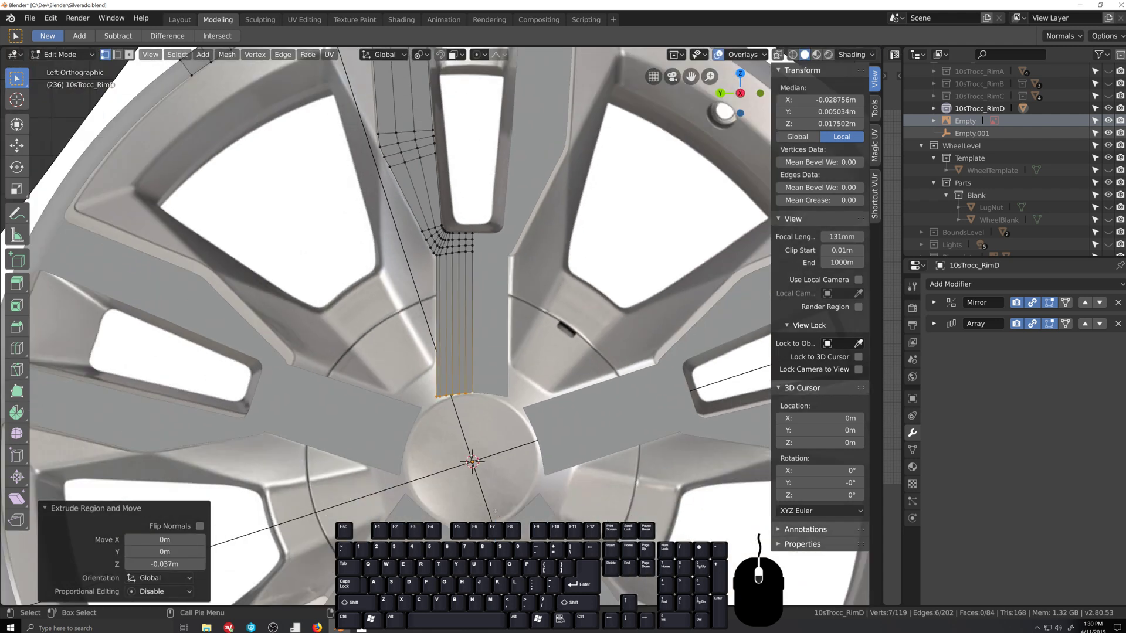
pyautogui.moveTo(509, 520); pyautogui.dragTo(420, 424, button='middle')
pyautogui.hotkey('alt', 'z')
pyautogui.scroll(3, 499, 495)
pyautogui.hotkey('alt', 'z')
pyautogui.hotkey('ctrl', 'z')
pyautogui.press('ctrl+KP_3')
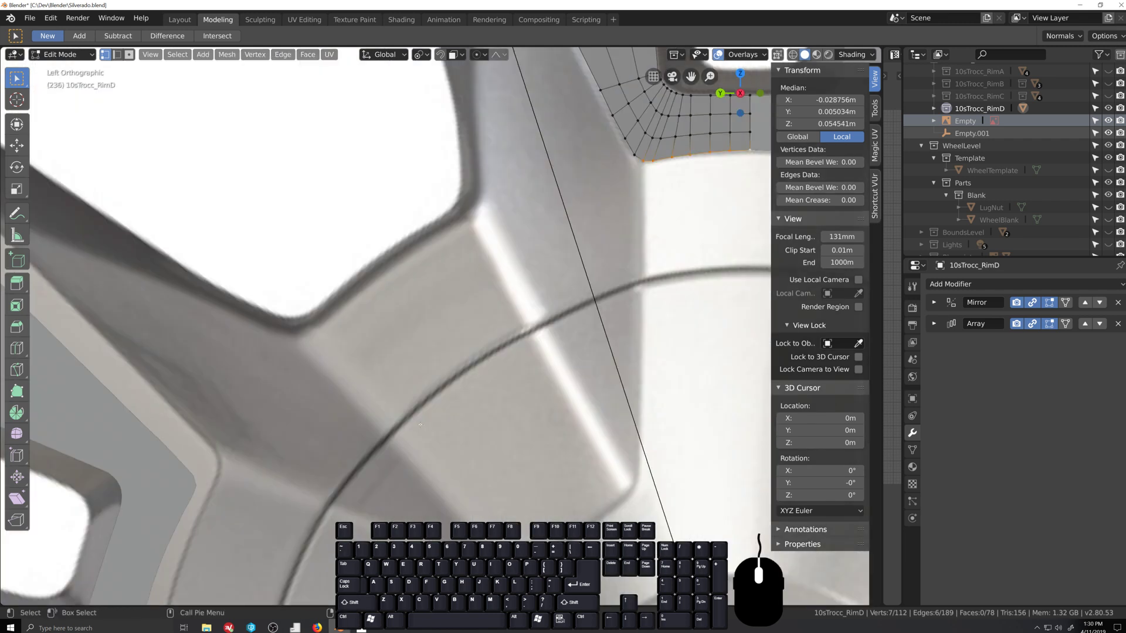
# Step: Switch to Photos to examine the hub and spoke shapes in wheel4.jpg and wheel4a.jpg, and return to Blender
pyautogui.click(365, 628)
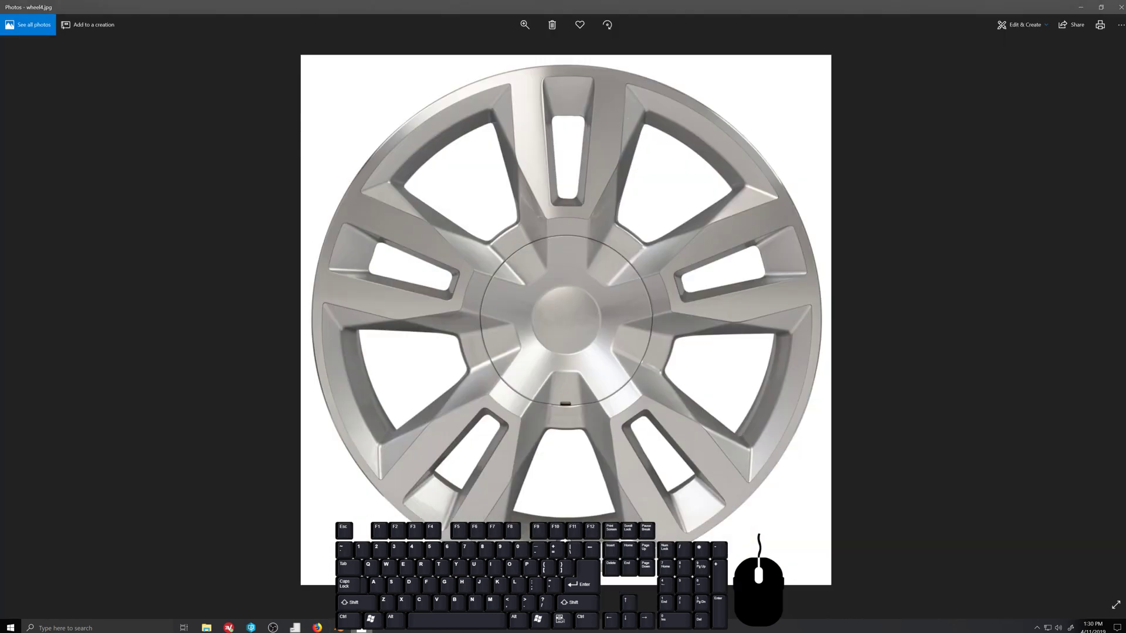
pyautogui.scroll(1, 604, 270)
pyautogui.scroll(-2, 595, 291)
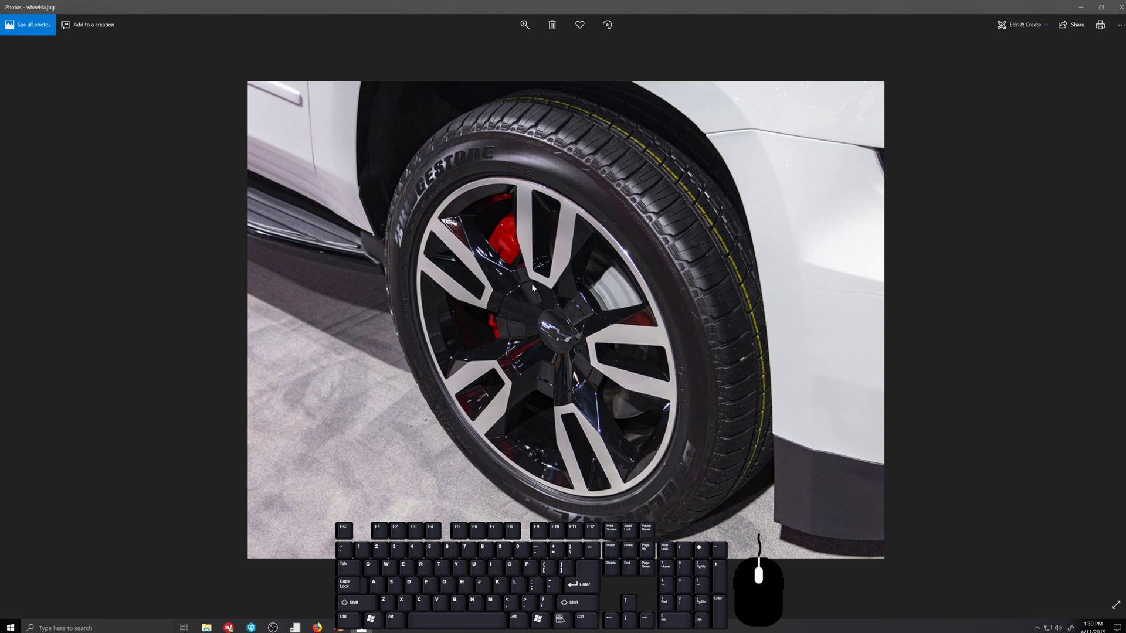
pyautogui.click(349, 629)
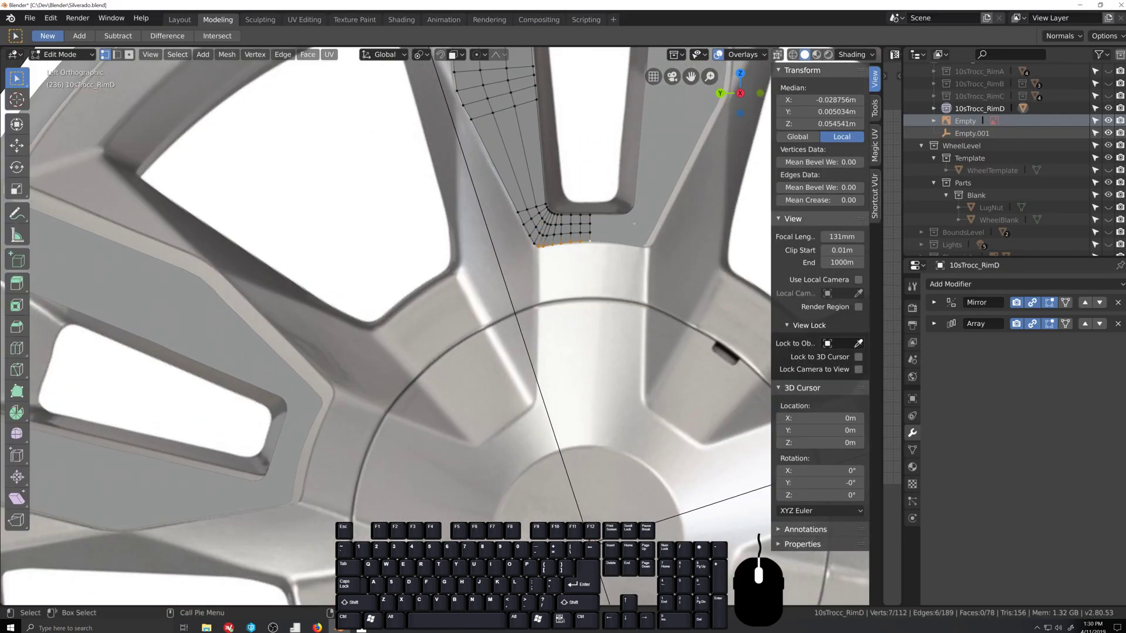
# Step: Extrude the spoke face's lower border edges -0.0371 m in Z down to the edge of the central hub cap
pyautogui.moveTo(521, 351)
pyautogui.mouseDown(button='middle')
pyautogui.moveTo(206, 188)
pyautogui.moveTo(3, 109)
pyautogui.moveTo(352, 234)
pyautogui.moveTo(541, 353)
pyautogui.mouseUp(button='middle')
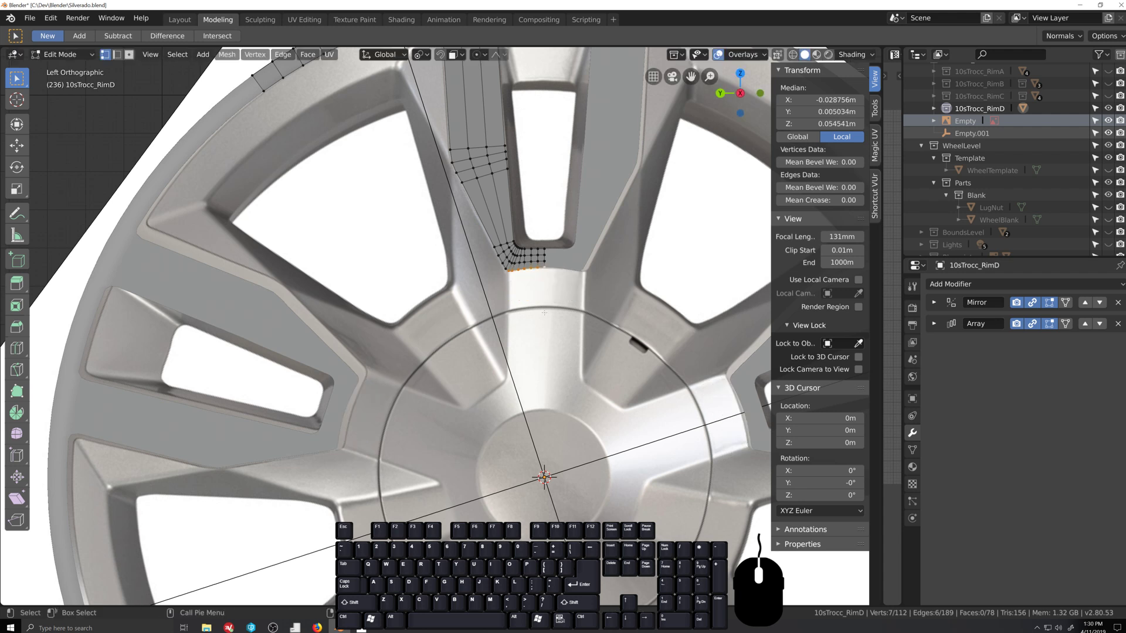
pyautogui.press('e')
pyautogui.press('z')
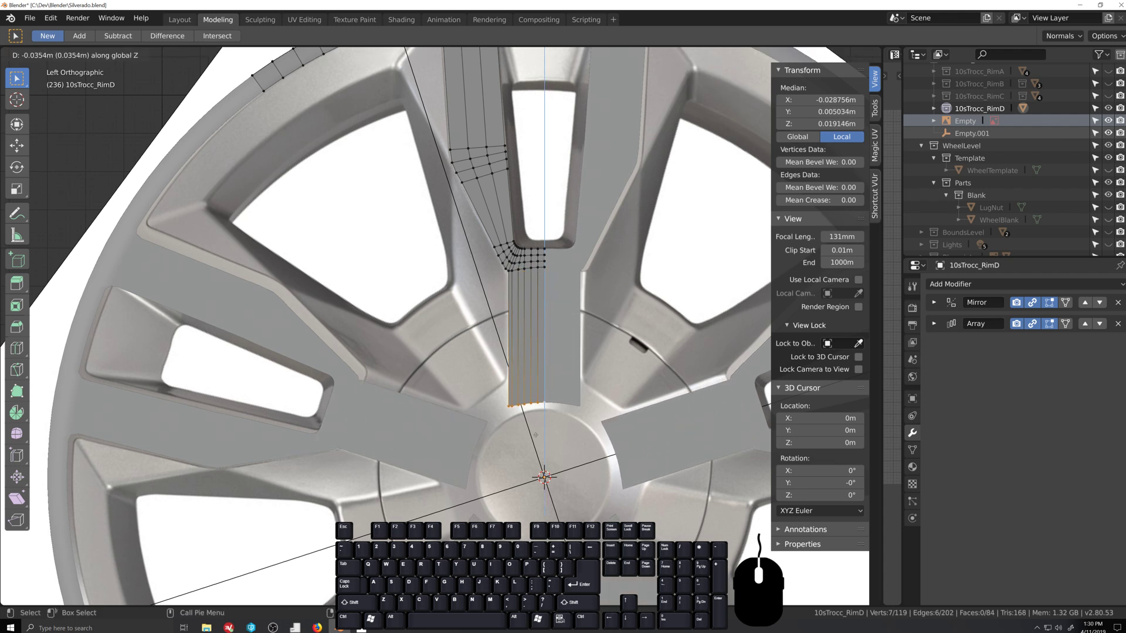
pyautogui.click(533, 439)
pyautogui.scroll(5, 536, 428)
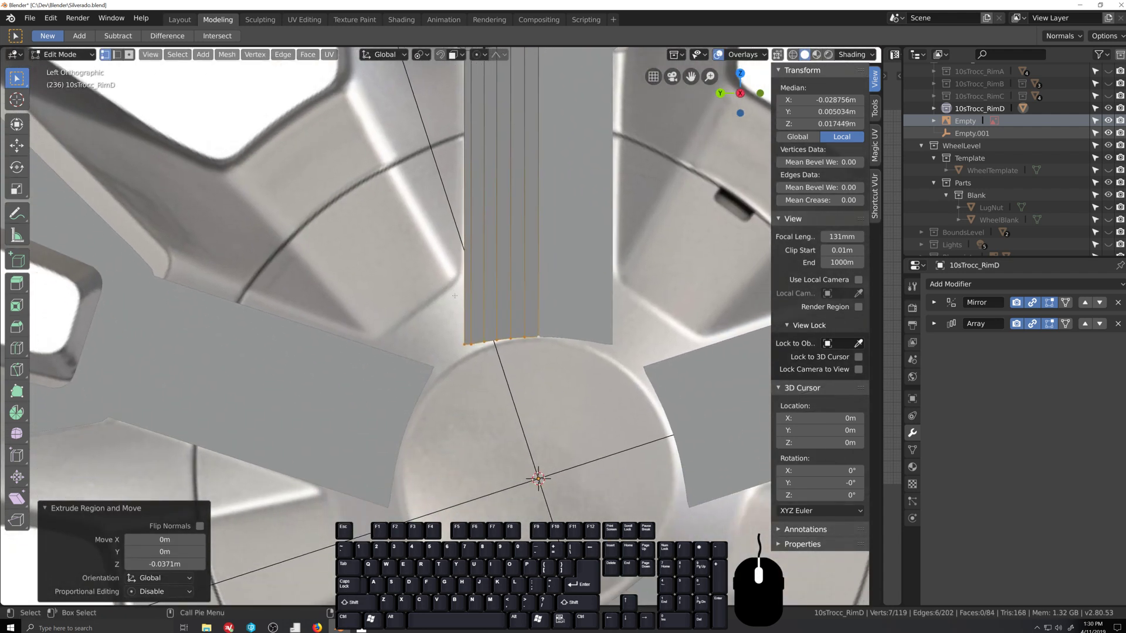
pyautogui.scroll(-4, 543, 413)
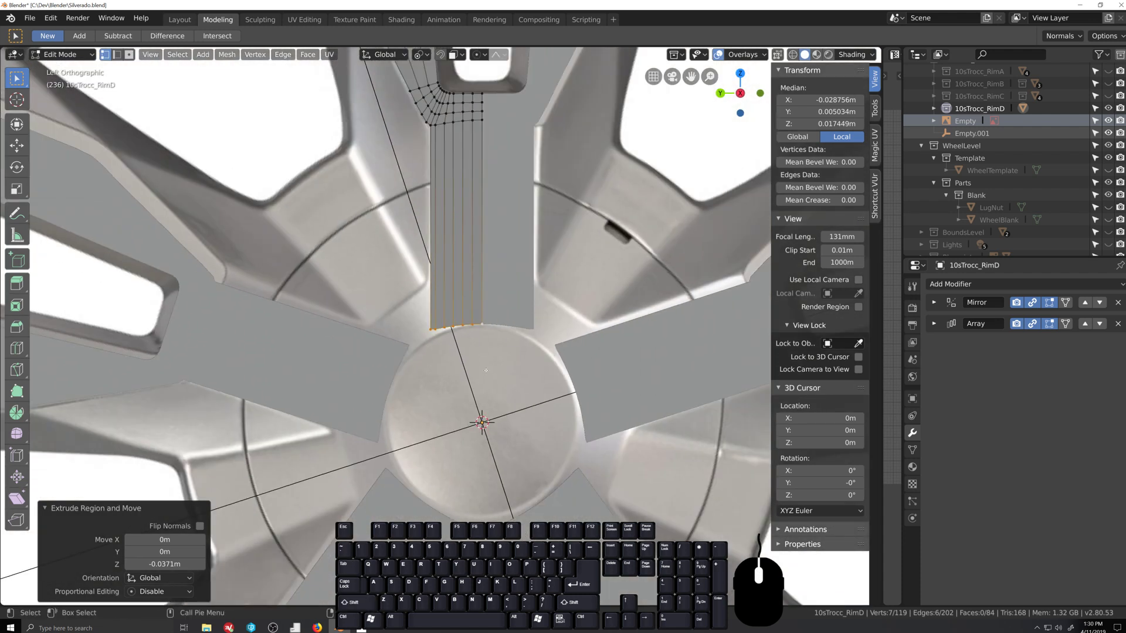
pyautogui.scroll(2, 485, 367)
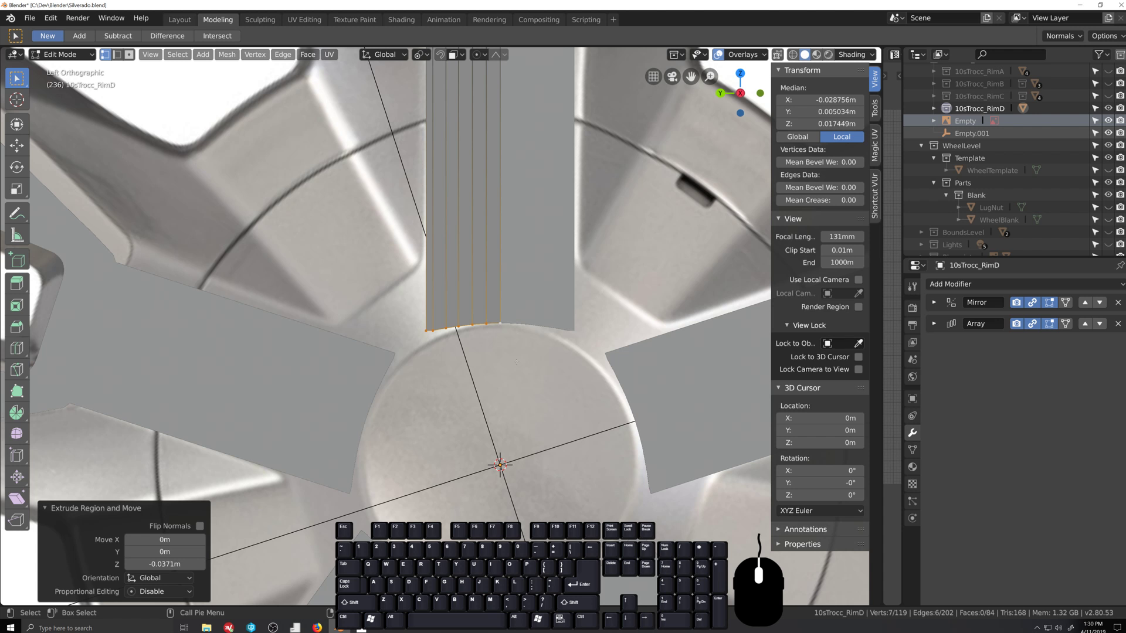
# Step: Scale the extruded lower border of the spoke by 1.048 and lower it slightly in Z onto the hub cap edge
pyautogui.press('s')
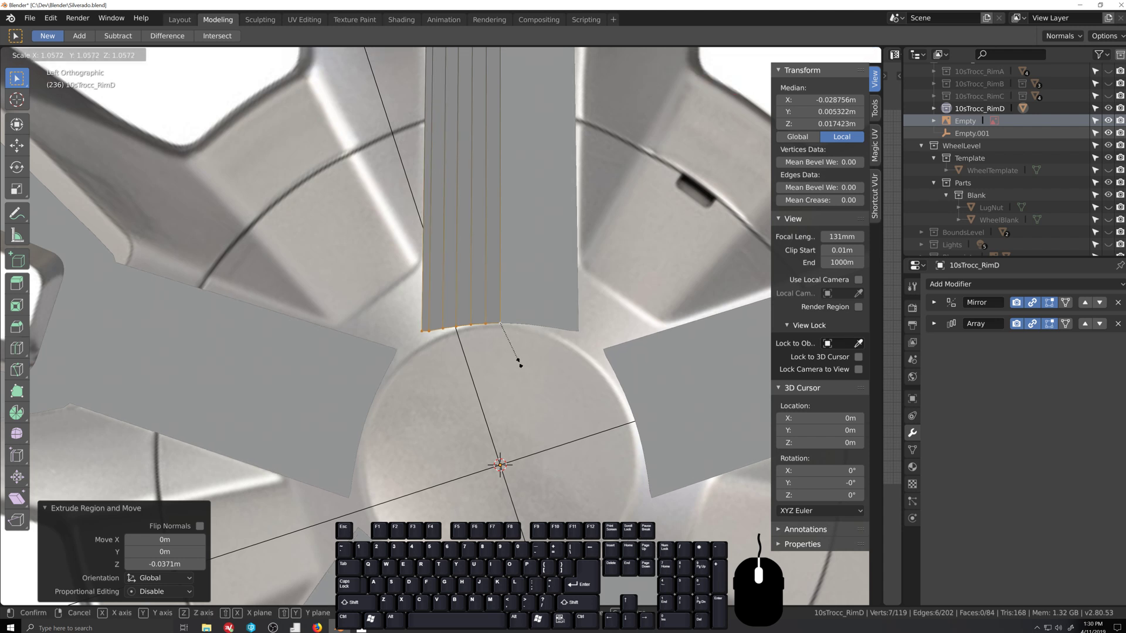
pyautogui.click(519, 364)
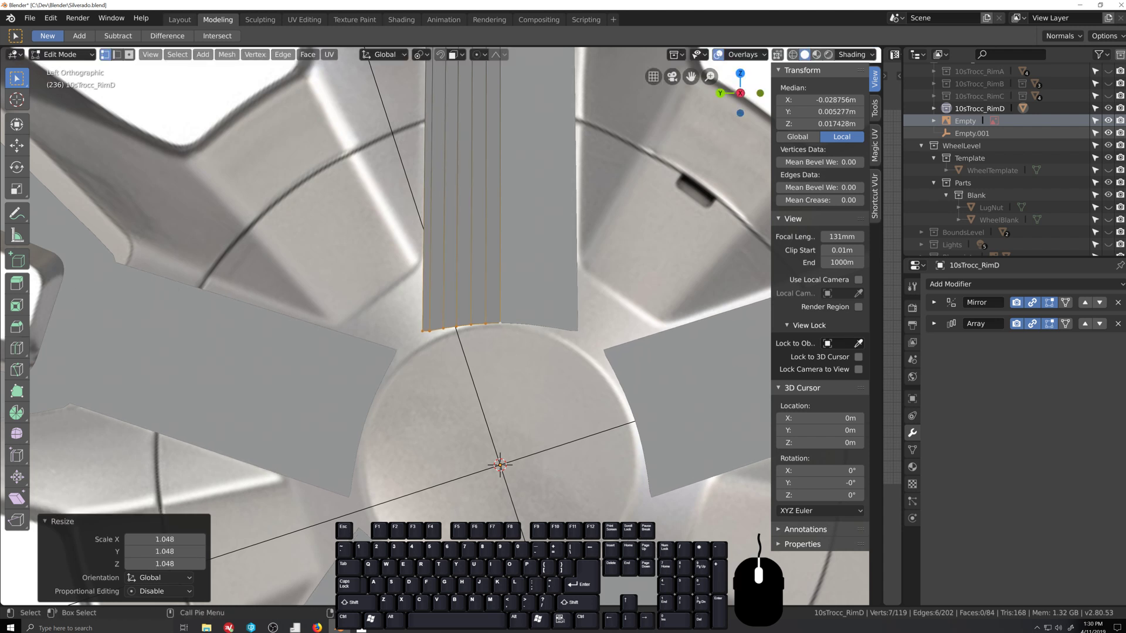
pyautogui.scroll(5, 441, 327)
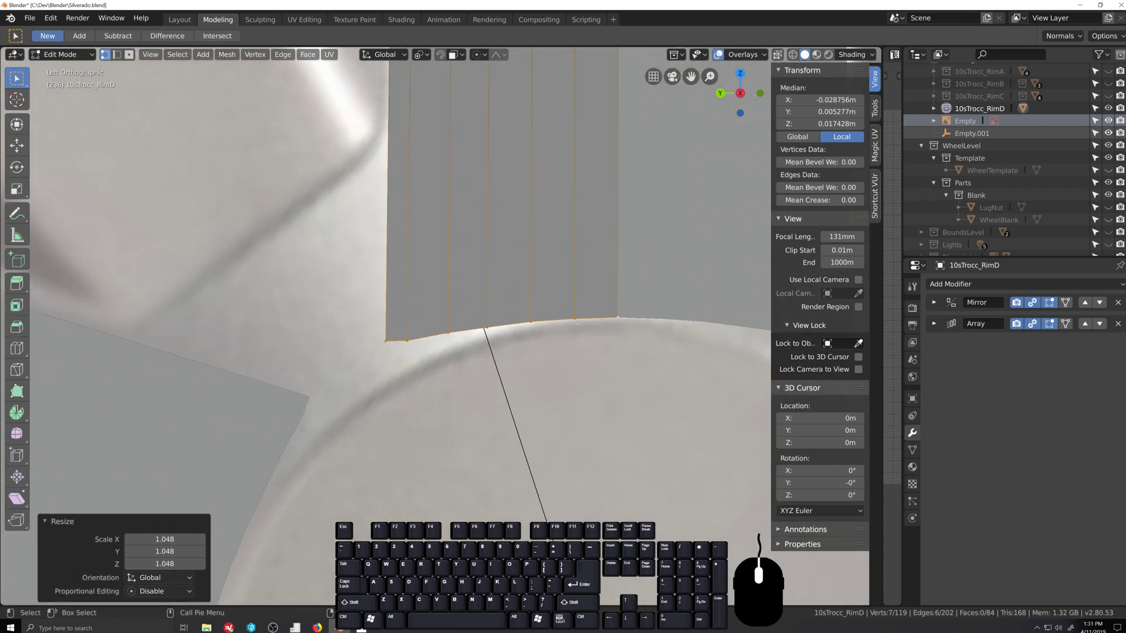
pyautogui.press('g')
pyautogui.press('z')
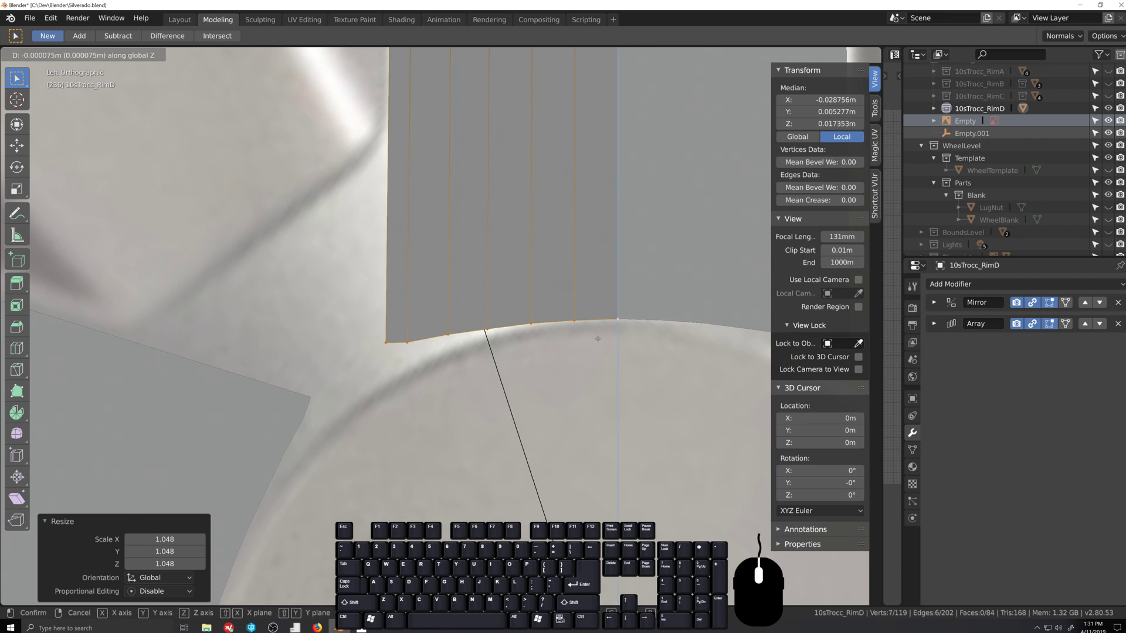
pyautogui.click(614, 327)
# Step: Lower the border vertices in Z, first without the mirror-centre vertex and again without its neighbour, to follow the cap's curve
pyautogui.keyDown('shift'); pyautogui.click(616, 325); pyautogui.keyUp('shift')
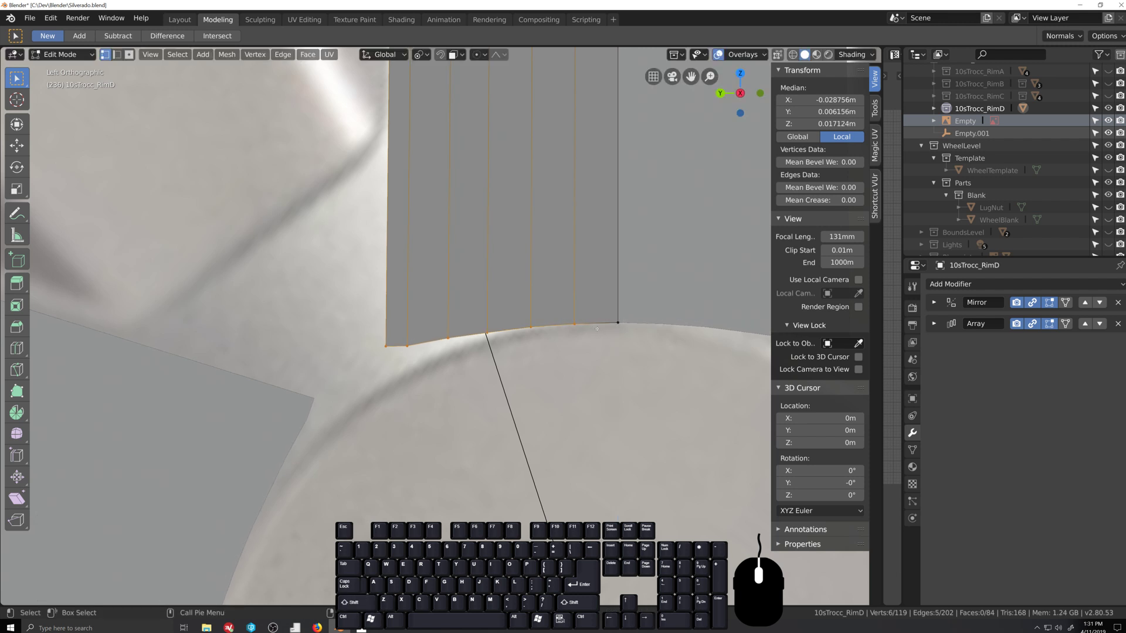
pyautogui.press('g')
pyautogui.press('z')
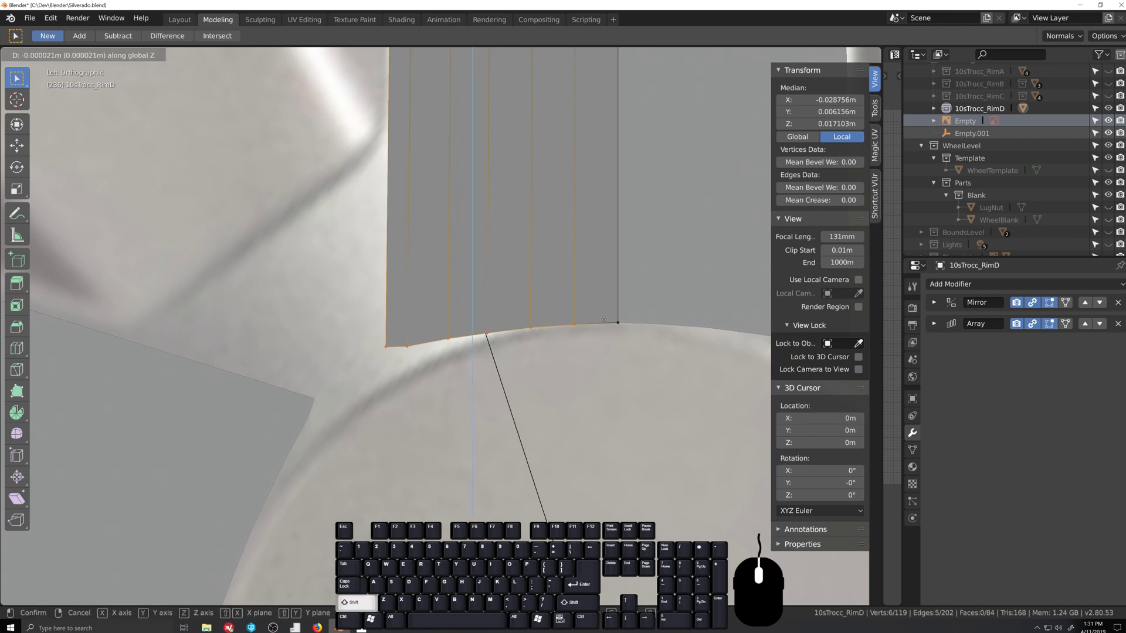
pyautogui.click(604, 313)
pyautogui.keyDown('shift'); pyautogui.click(574, 325); pyautogui.keyUp('shift')
pyautogui.press('g')
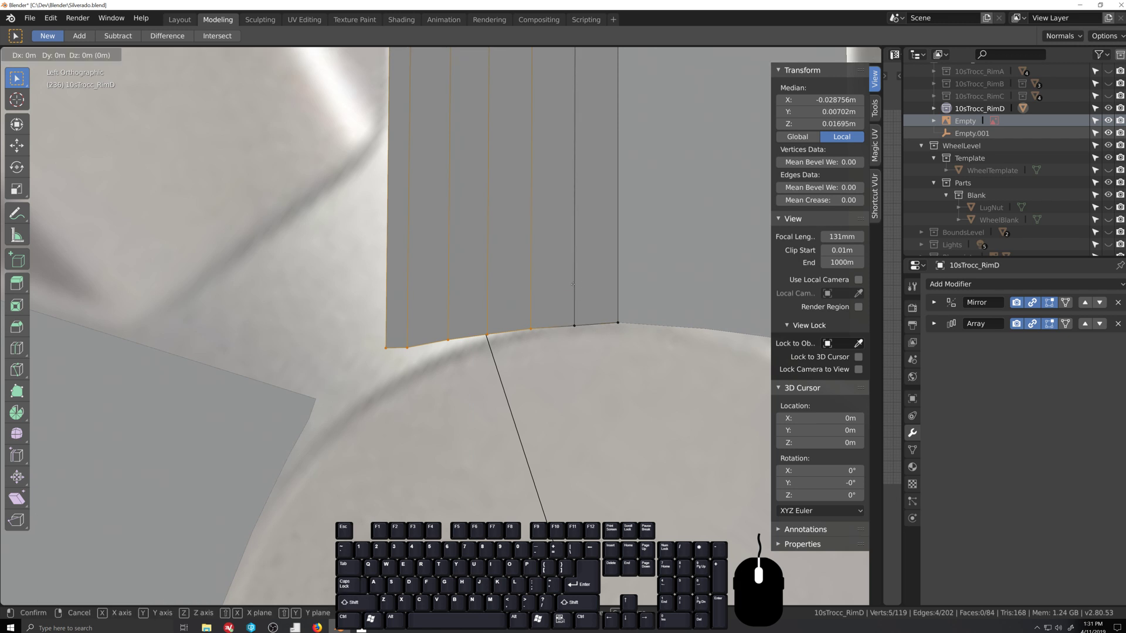
pyautogui.press('z')
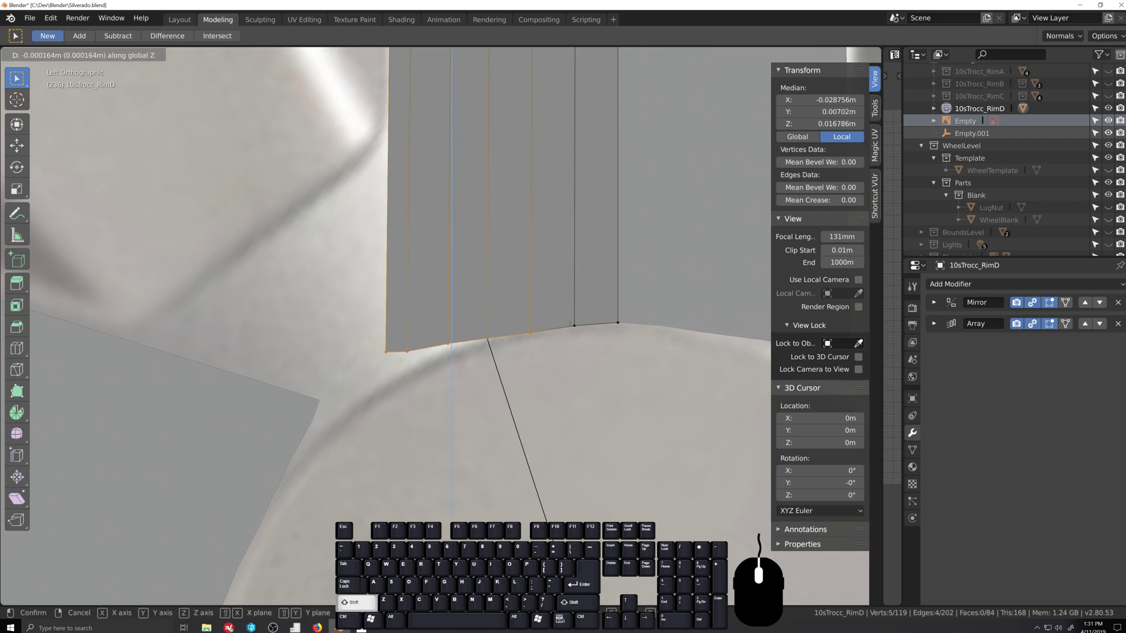
pyautogui.click(570, 312)
# Step: Leave out the third and fourth border vertices from the mirror centre one by one, lowering the remaining outer ones in Z each time
pyautogui.keyDown('shift'); pyautogui.click(530, 330); pyautogui.keyUp('shift')
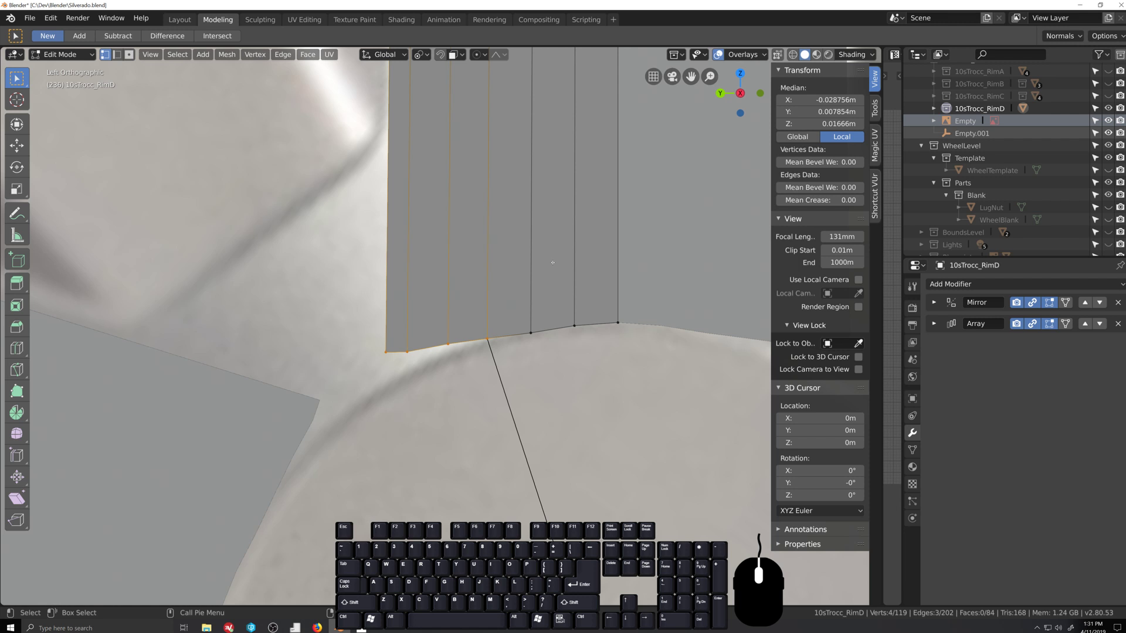
pyautogui.press('g')
pyautogui.press('z')
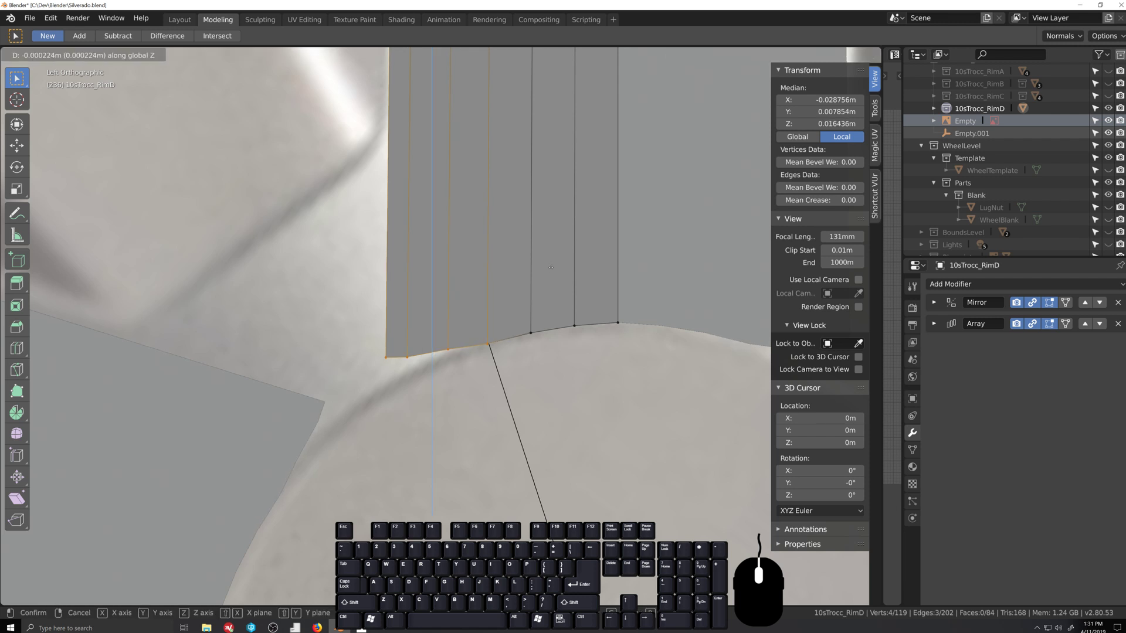
pyautogui.click(550, 267)
pyautogui.keyDown('shift'); pyautogui.click(490, 340); pyautogui.keyUp('shift')
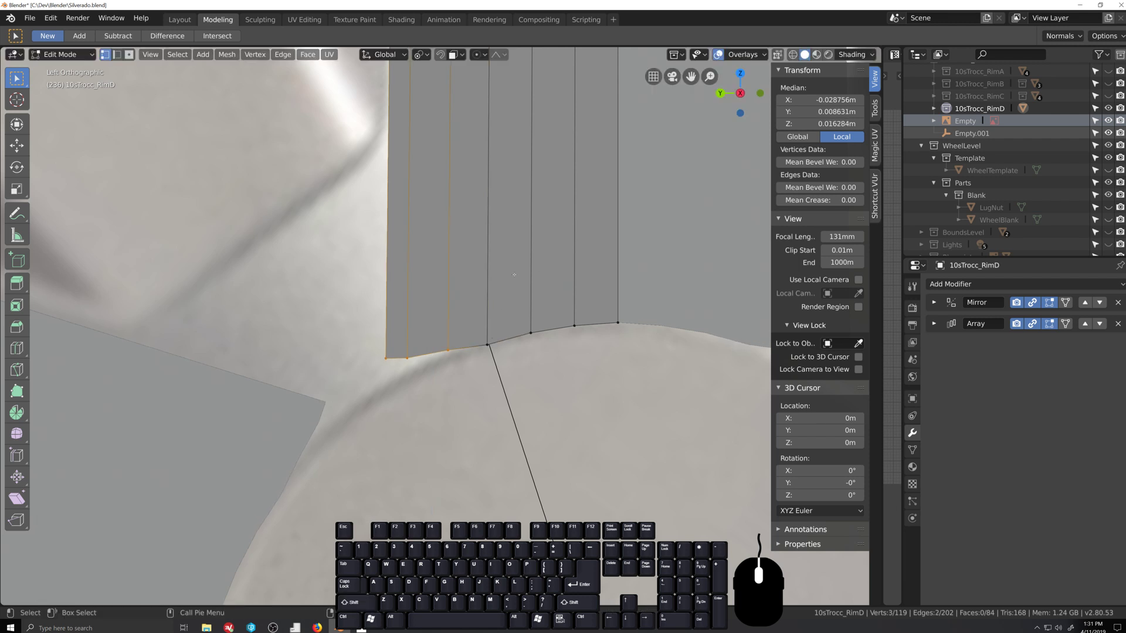
pyautogui.press('g')
pyautogui.press('z')
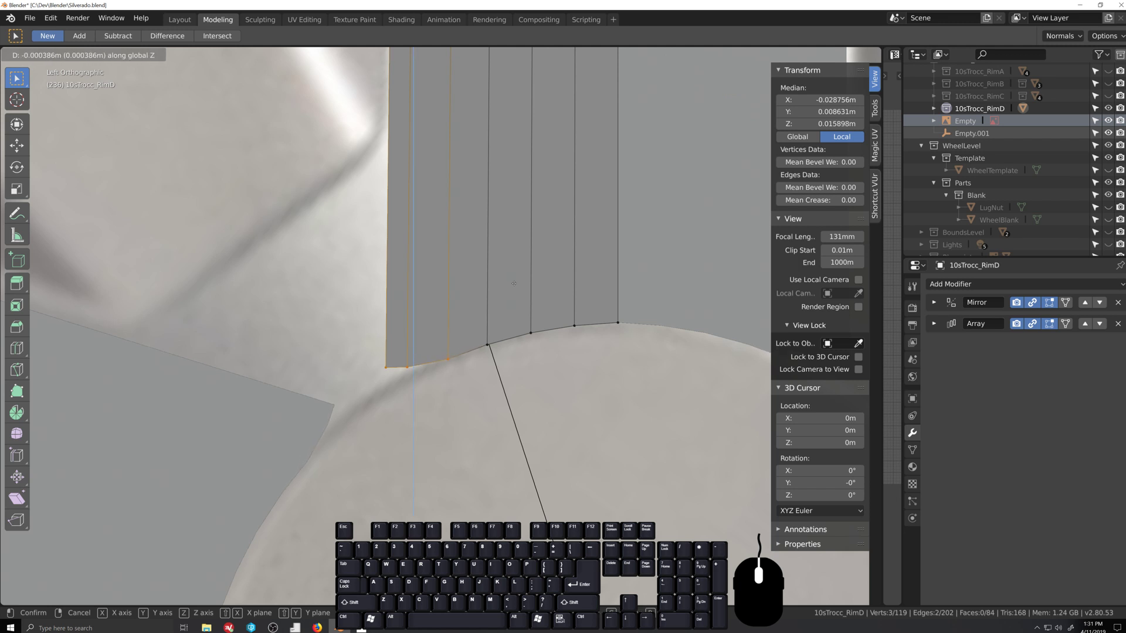
pyautogui.click(514, 284)
# Step: Lower the two outermost border vertices in Z and the corner vertex further, completing the curve around the hub cap
pyautogui.keyDown('shift'); pyautogui.click(449, 356); pyautogui.keyUp('shift')
pyautogui.press('g')
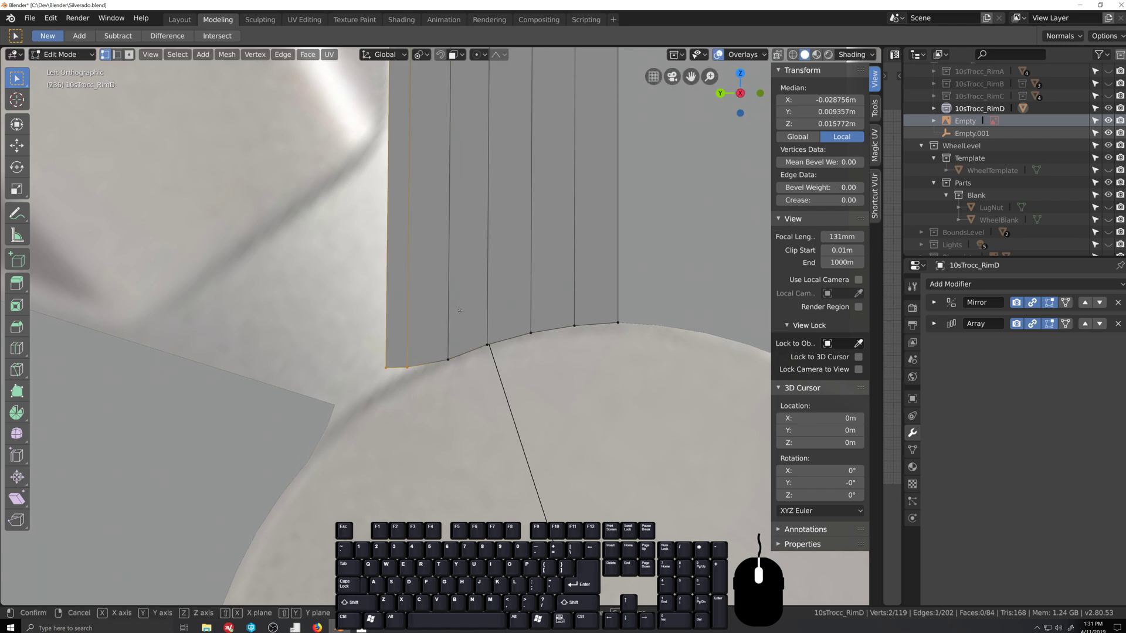
pyautogui.press('z')
pyautogui.click(451, 316)
pyautogui.keyDown('shift'); pyautogui.click(410, 375); pyautogui.keyUp('shift')
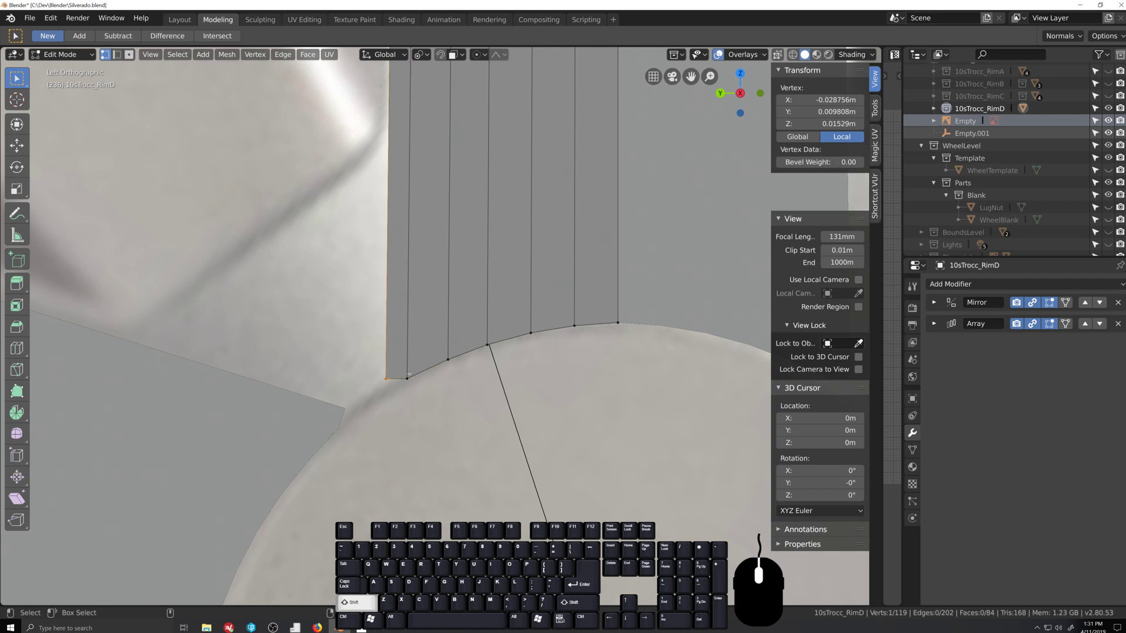
pyautogui.press('g')
pyautogui.press('z')
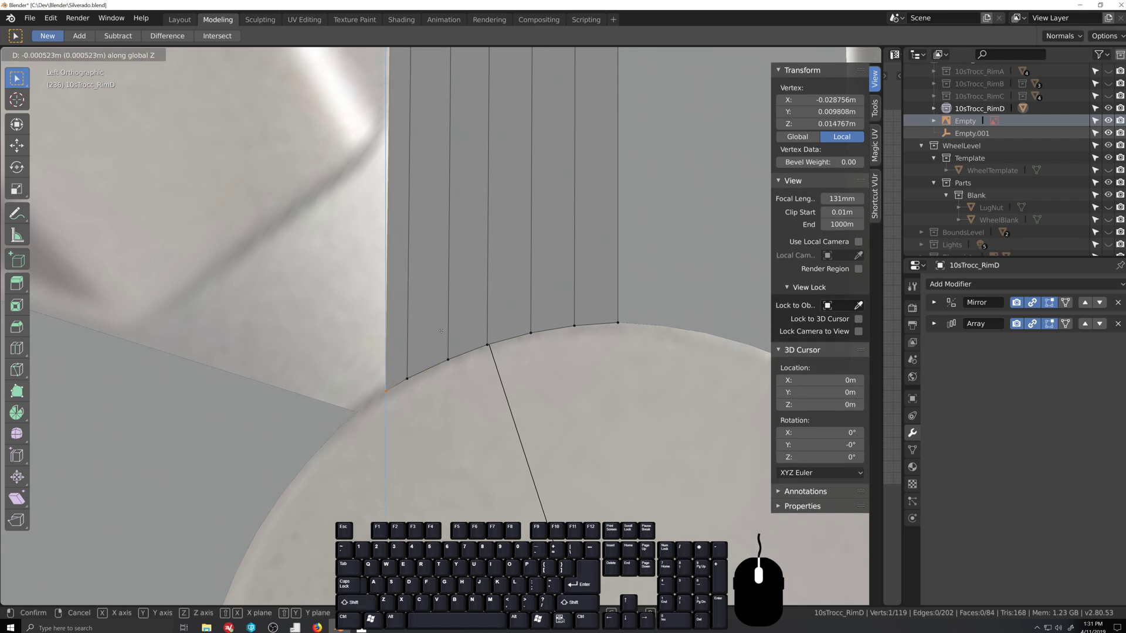
pyautogui.click(441, 331)
# Step: Select the spoke's whole curved border at the hub and move it 0.0119 m in X
pyautogui.keyDown('alt'); pyautogui.click(443, 359); pyautogui.keyUp('alt')
pyautogui.scroll(-5, 439, 381)
pyautogui.moveTo(425, 431); pyautogui.dragTo(422, 398, button='middle')
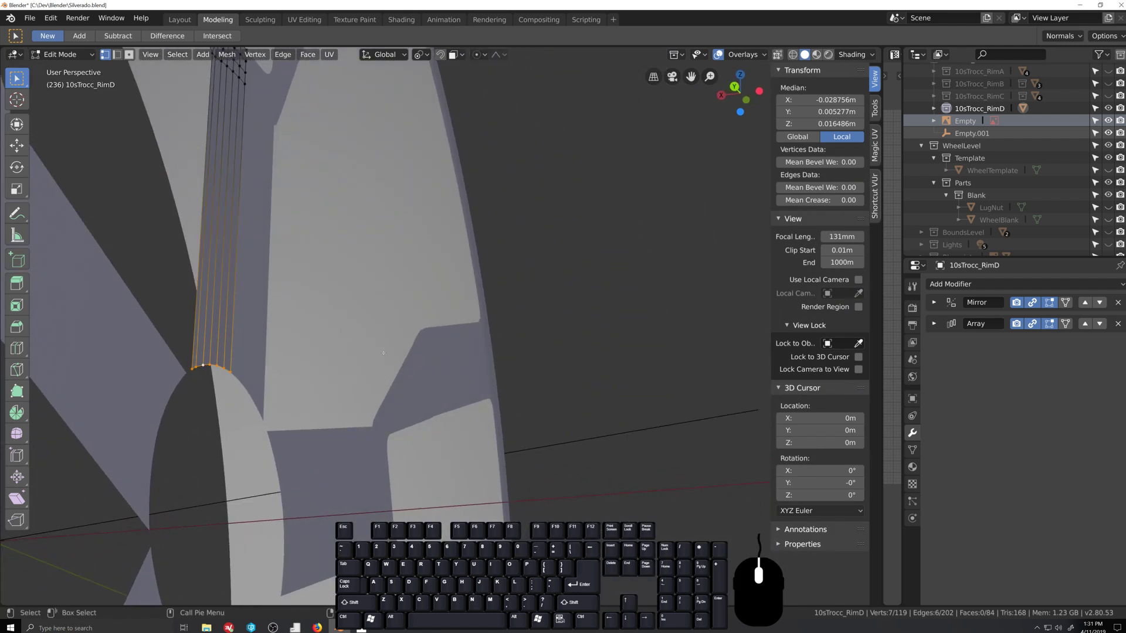
pyautogui.keyDown('shift'); pyautogui.moveTo(384, 353); pyautogui.dragTo(416, 421, button='middle'); pyautogui.keyUp('shift')
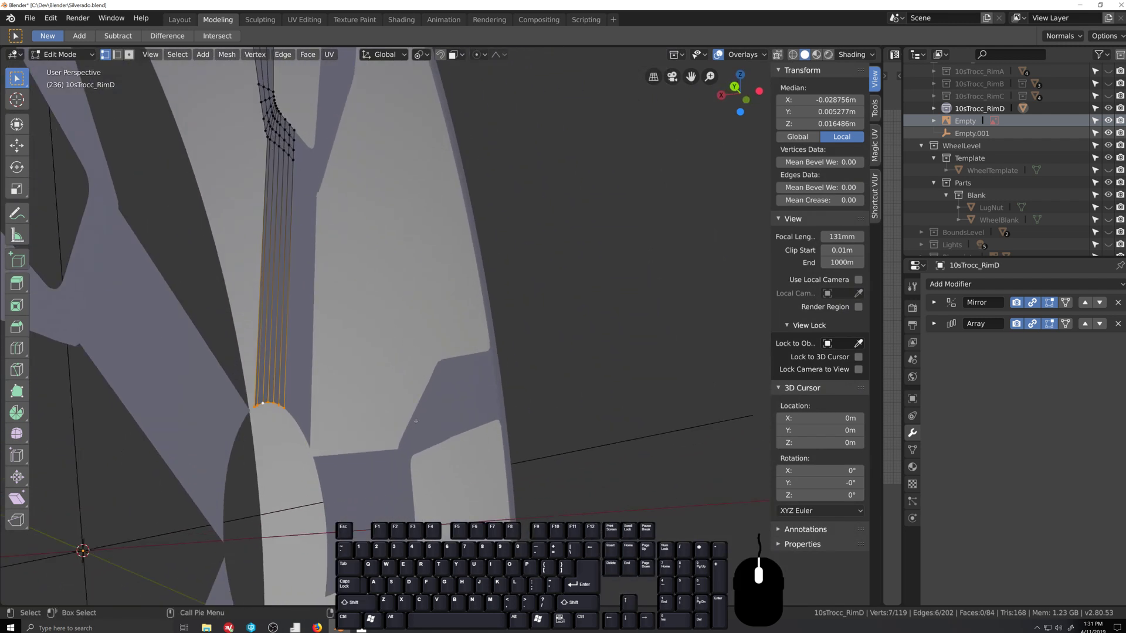
pyautogui.press('g')
pyautogui.press('x')
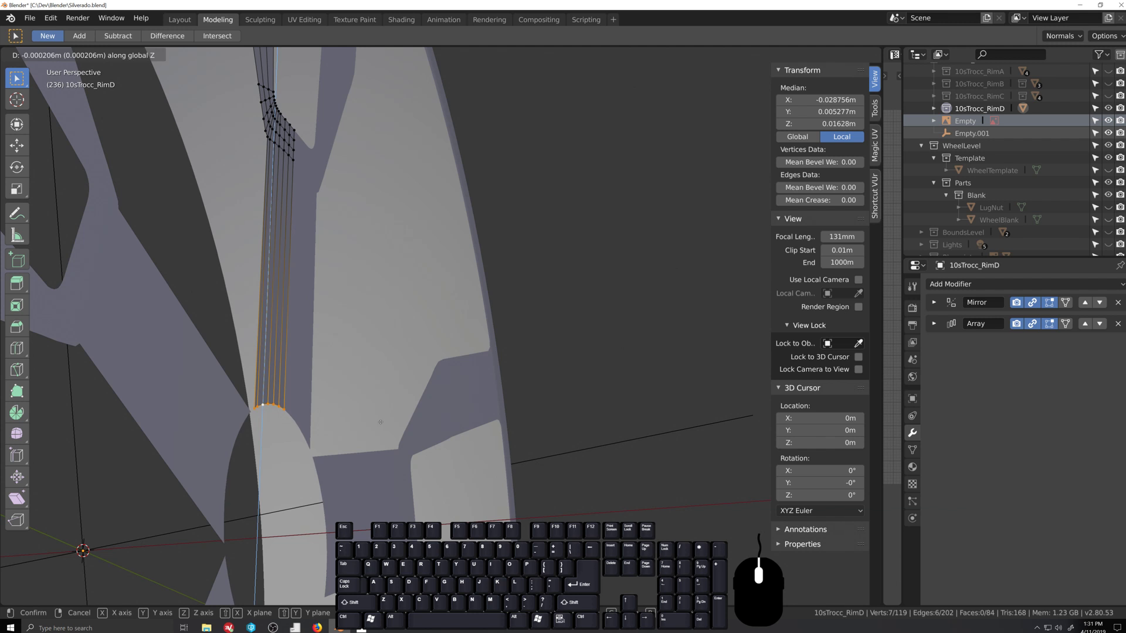
pyautogui.click(325, 413)
# Step: Examine the slope of the spoke faces towards the hub opening from the side and at oblique angles
pyautogui.moveTo(326, 413); pyautogui.dragTo(440, 334, button='middle')
pyautogui.scroll(6, 474, 327)
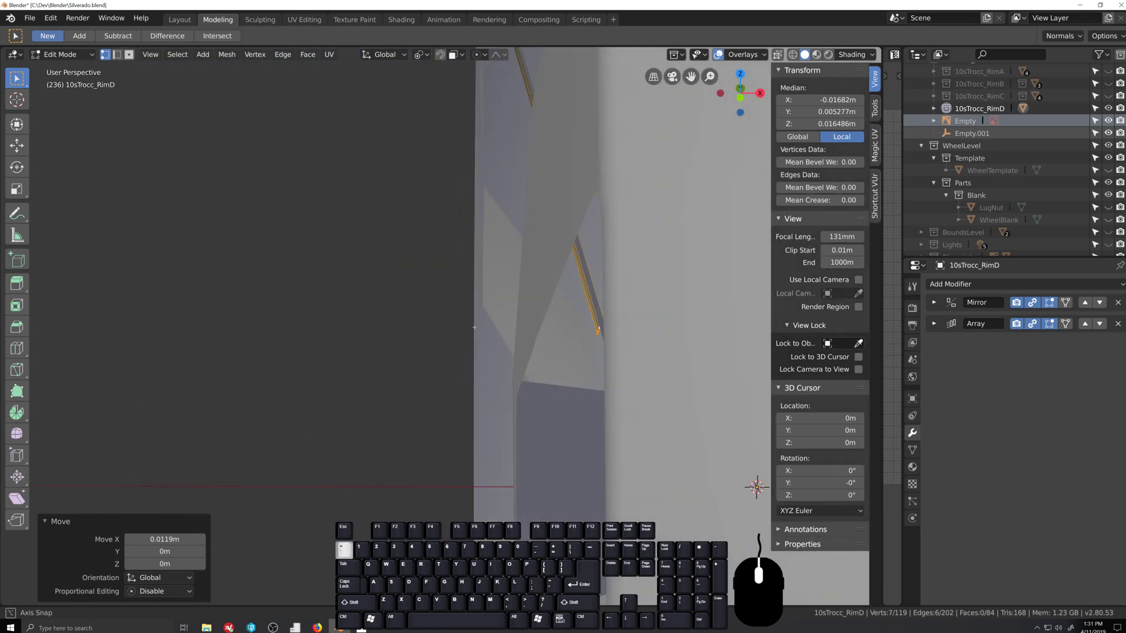
pyautogui.scroll(-8, 474, 327)
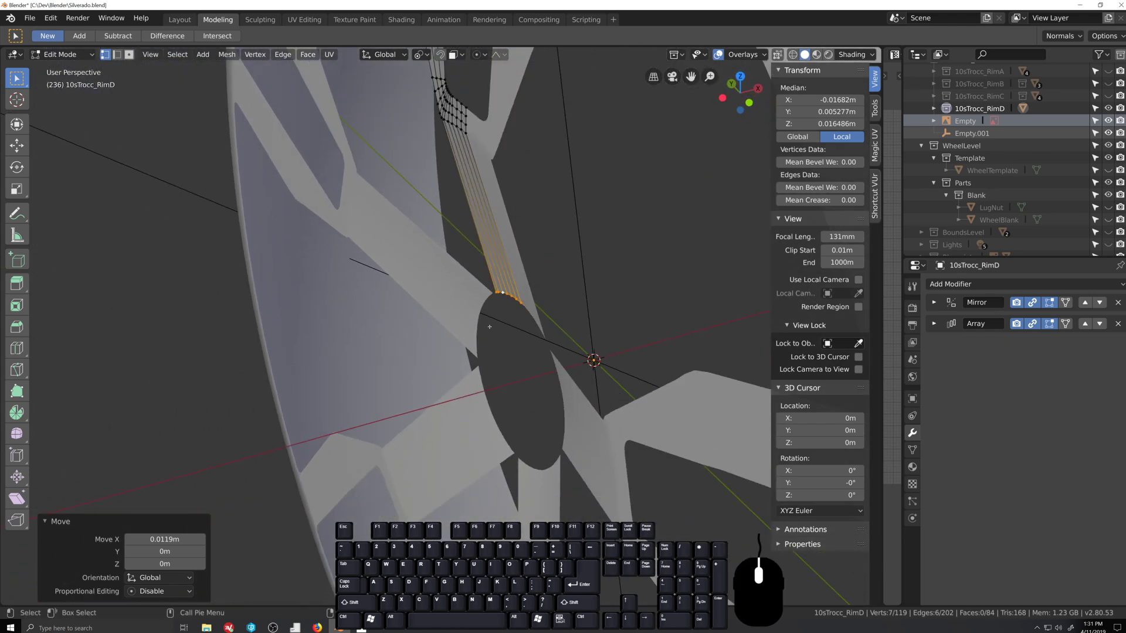
pyautogui.moveTo(490, 326); pyautogui.dragTo(570, 377, button='middle')
pyautogui.scroll(-2, 597, 389)
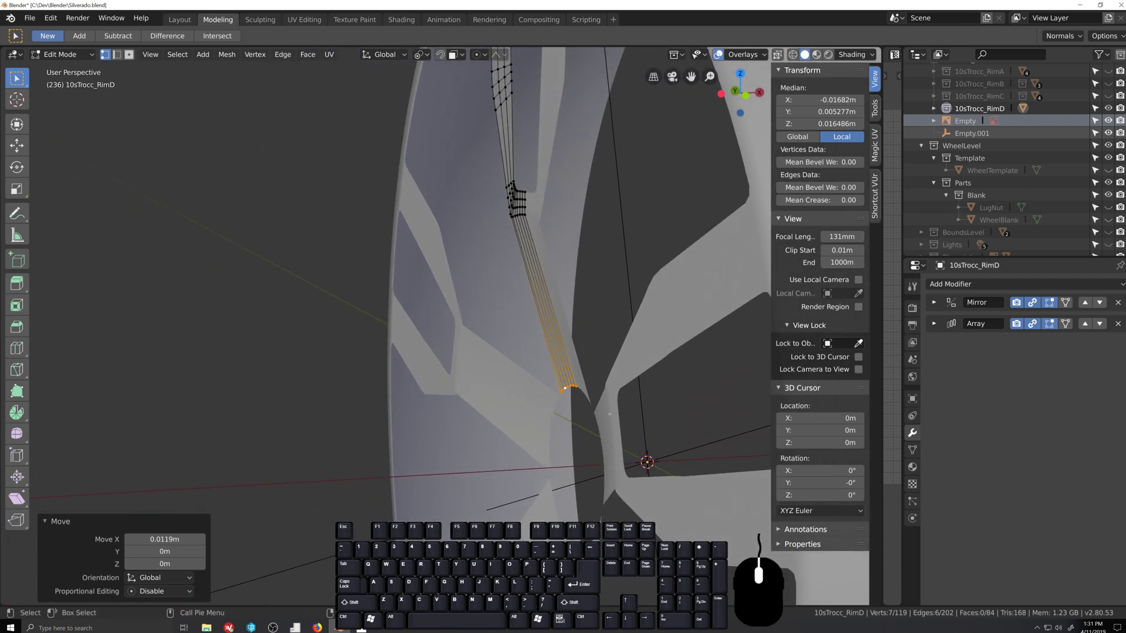
pyautogui.moveTo(609, 413); pyautogui.dragTo(551, 353, button='middle')
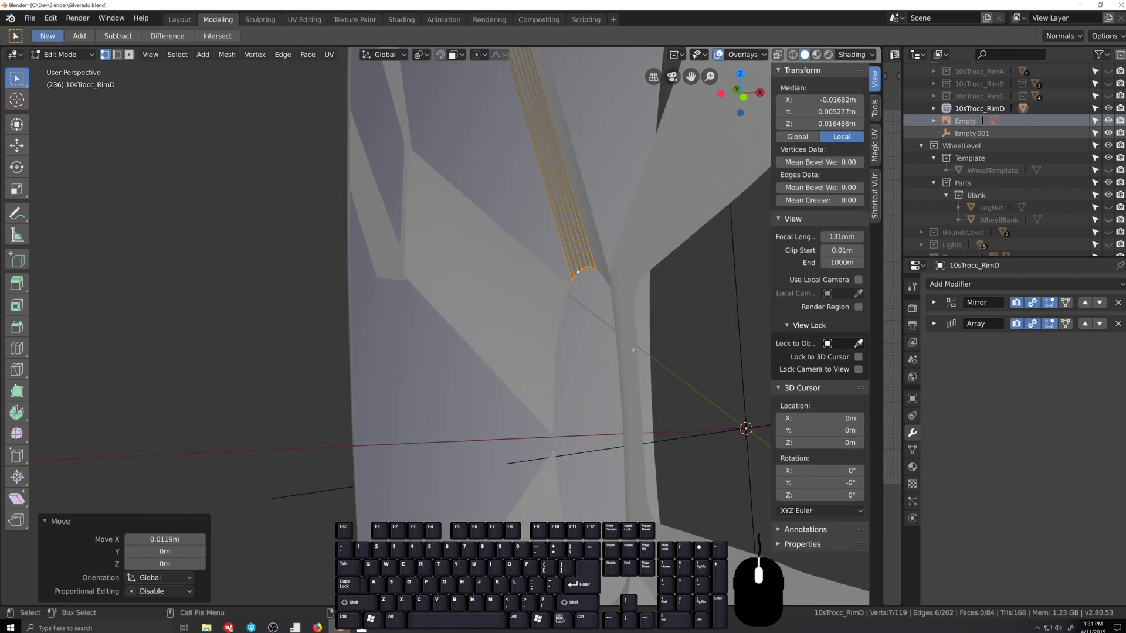
pyautogui.moveTo(633, 350); pyautogui.dragTo(583, 339, button='middle')
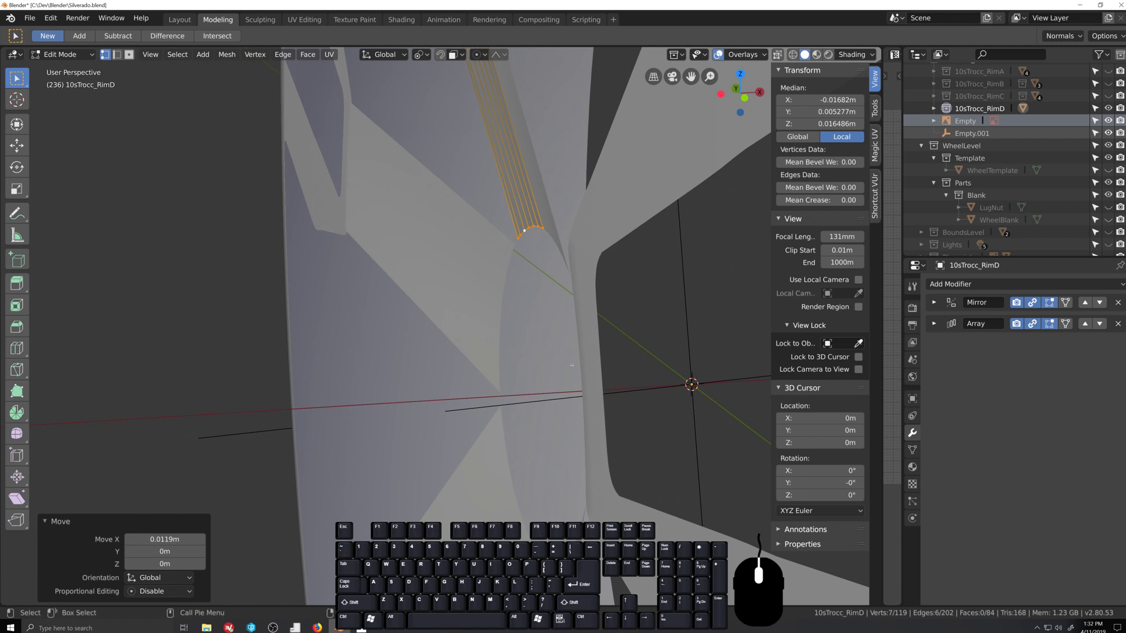
# Step: Over the wheel reference in the left view, add four unshifted loop cuts across the spoke section beside the slot's outer half
pyautogui.press('ctrl+KP_3')
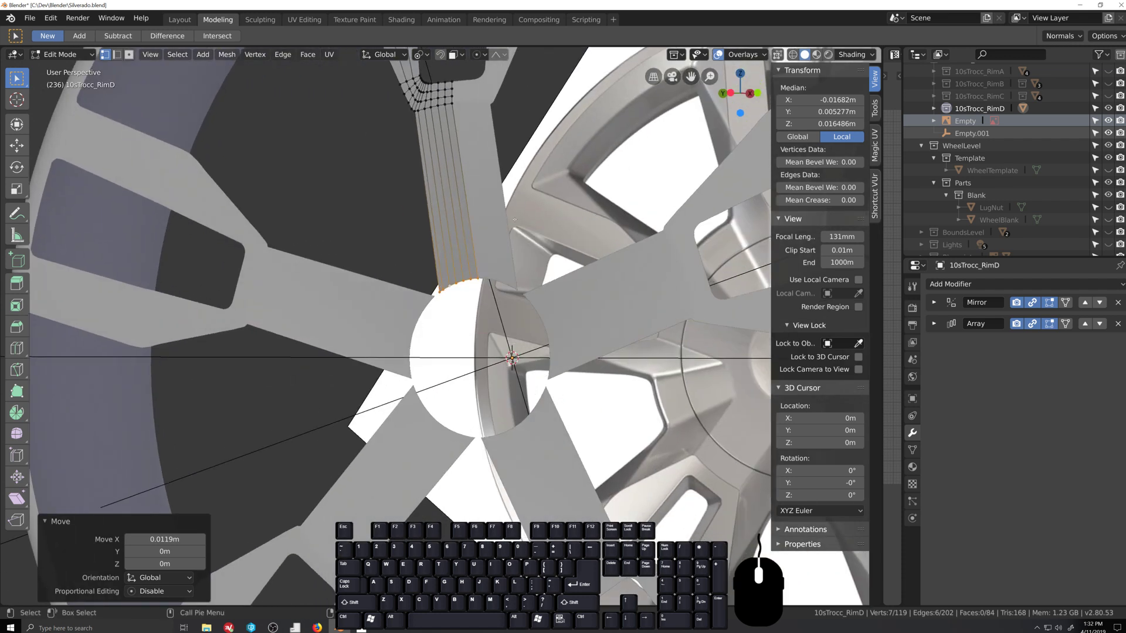
pyautogui.scroll(-3, 436, 117)
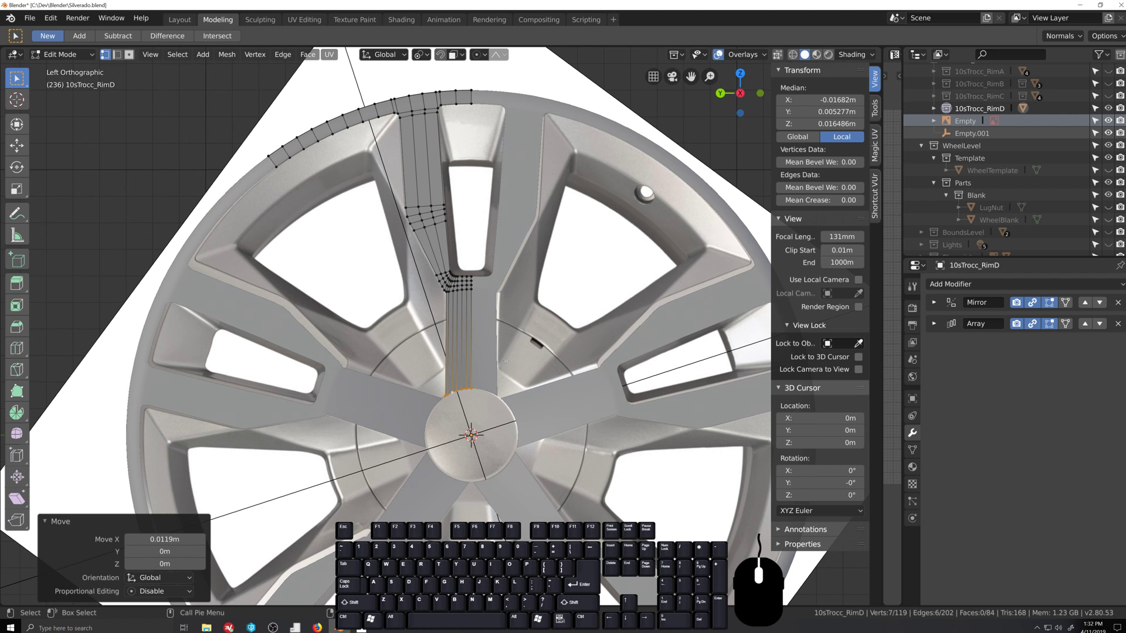
pyautogui.hotkey('ctrl', 'r')
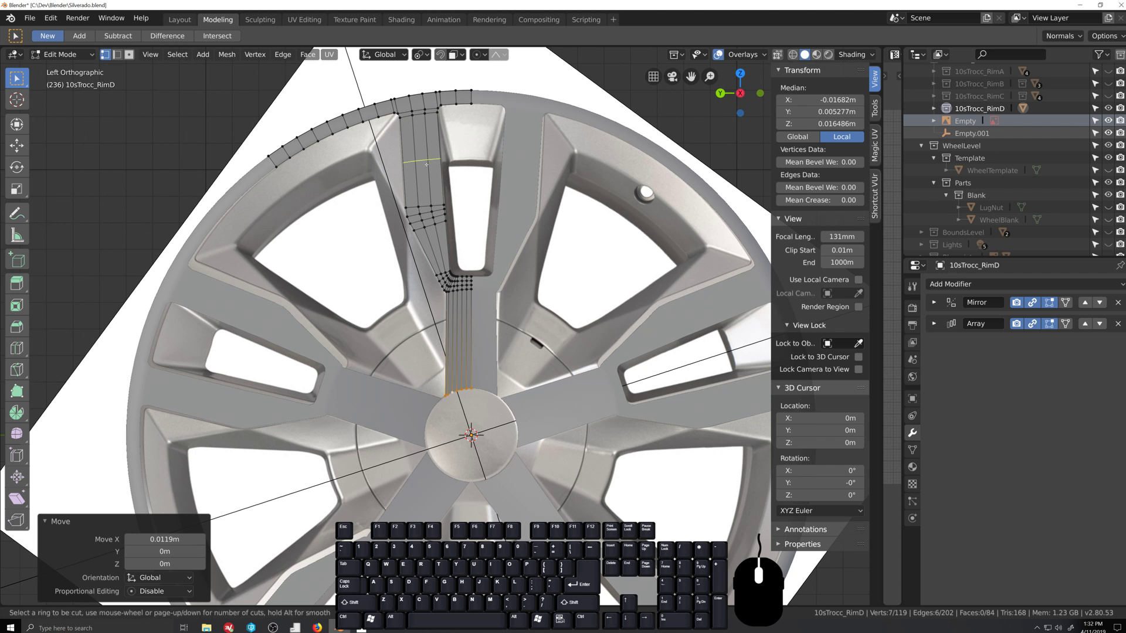
pyautogui.scroll(2, 426, 165)
pyautogui.scroll(1, 426, 165)
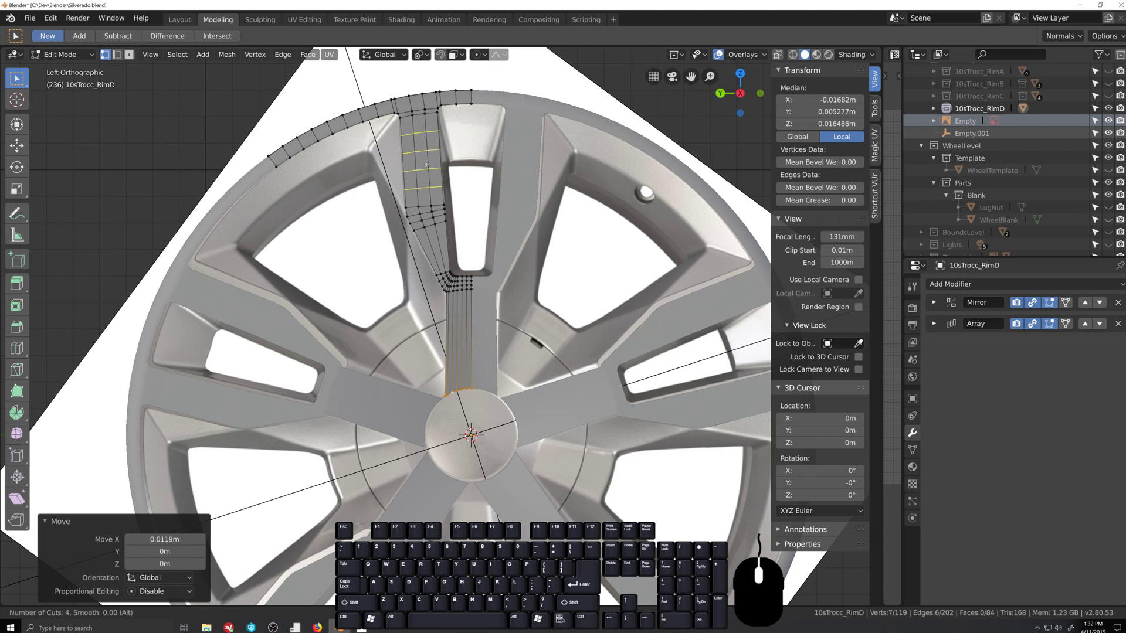
pyautogui.press('Escape')
pyautogui.hotkey('ctrl', 'r')
pyautogui.click(416, 164)
pyautogui.rightClick(416, 163)
# Step: Add three unshifted loop cuts across the tapering spoke section beside the slot's inner end
pyautogui.hotkey('ctrl', 'r')
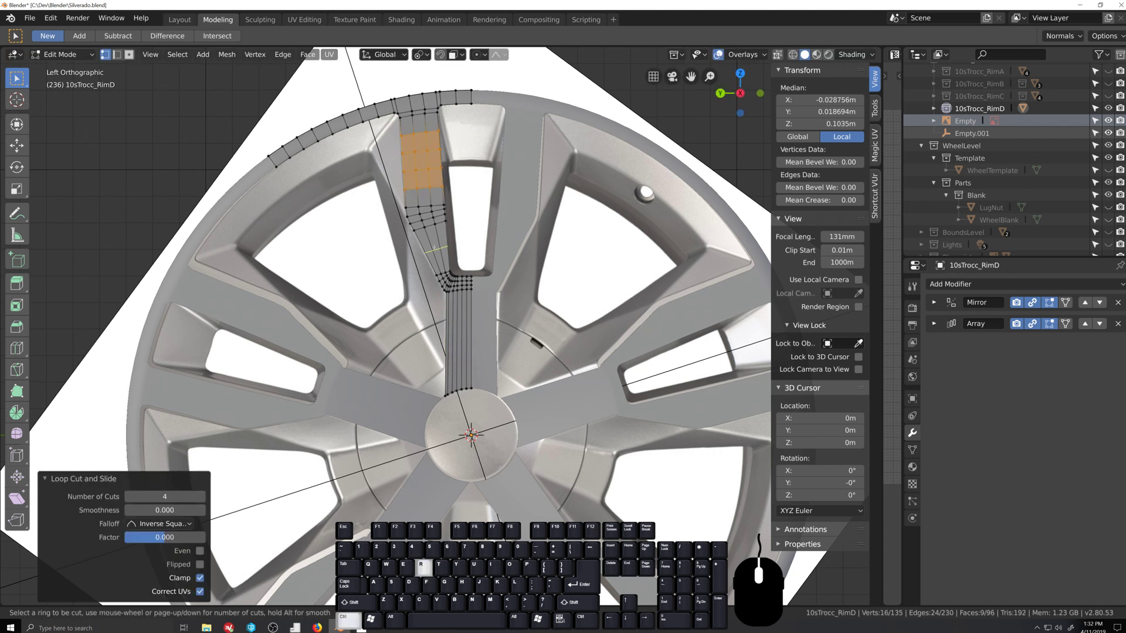
pyautogui.scroll(-2, 433, 247)
pyautogui.scroll(1, 433, 247)
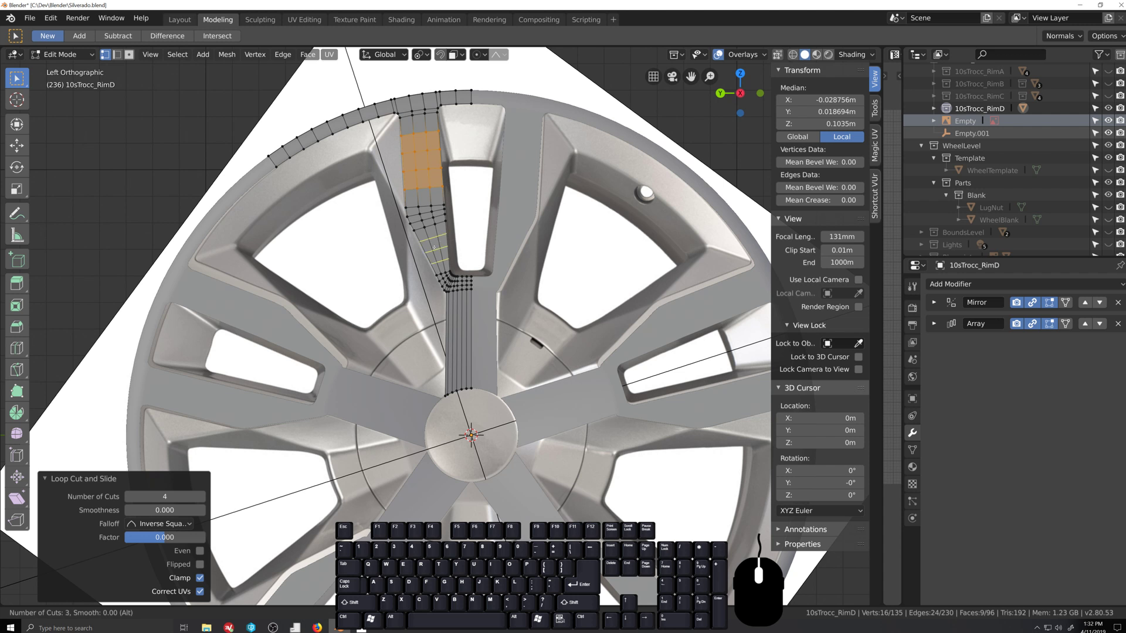
pyautogui.click(434, 246)
pyautogui.rightClick(434, 247)
# Step: Add seven evenly spaced loop cuts across the long spoke section between the slot and the hub cap
pyautogui.hotkey('ctrl', 'r')
pyautogui.scroll(5, 460, 346)
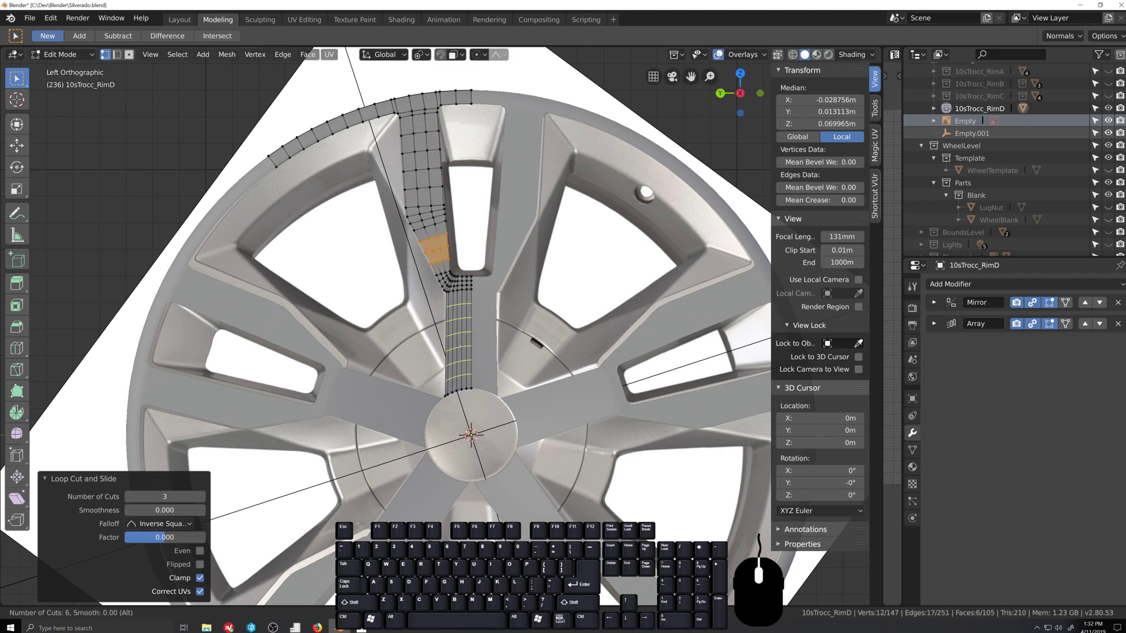
pyautogui.scroll(1, 460, 346)
pyautogui.click(460, 346)
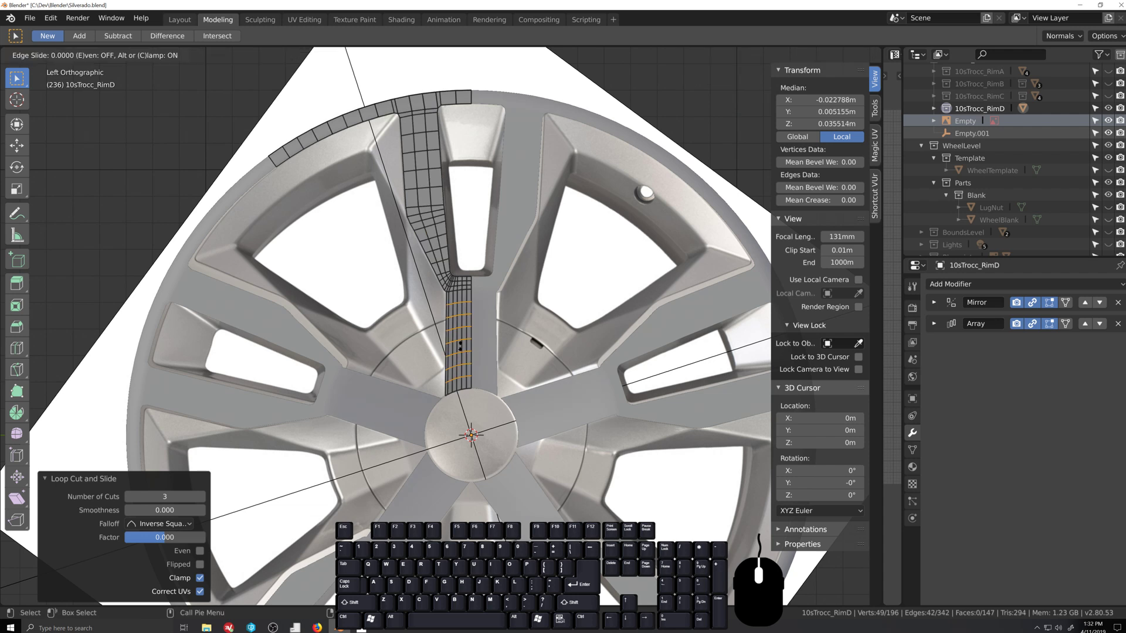
# Step: Slide the second new edge loop from the hub cap outward along the spoke by a factor of 0.373
pyautogui.scroll(6, 485, 363)
pyautogui.scroll(3, 484, 364)
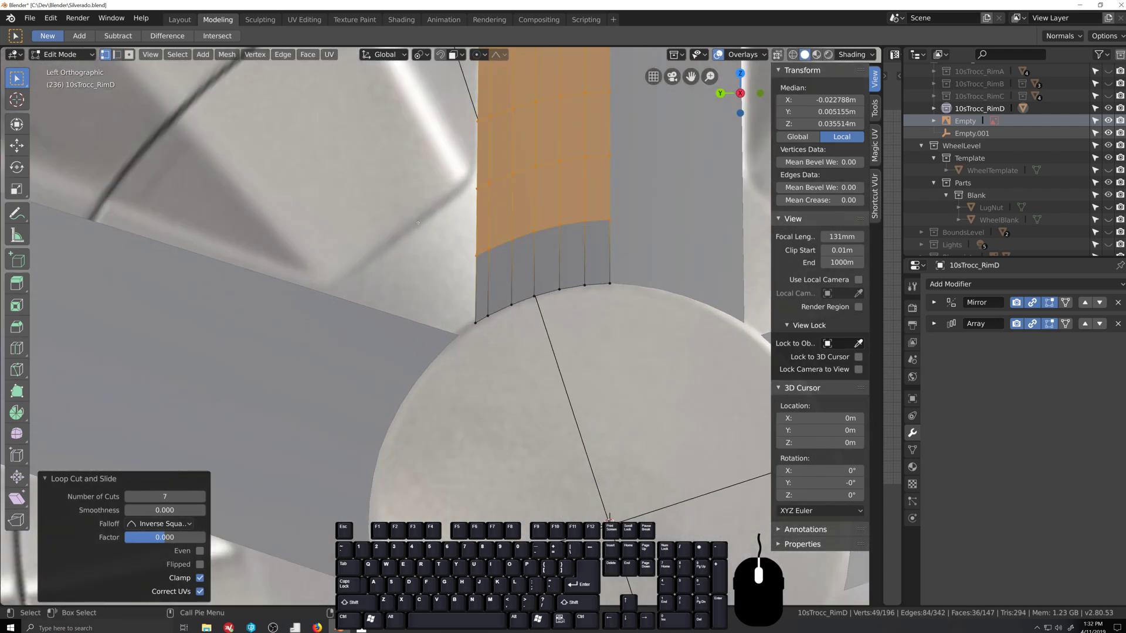
pyautogui.keyDown('alt'); pyautogui.click(534, 166); pyautogui.keyUp('alt')
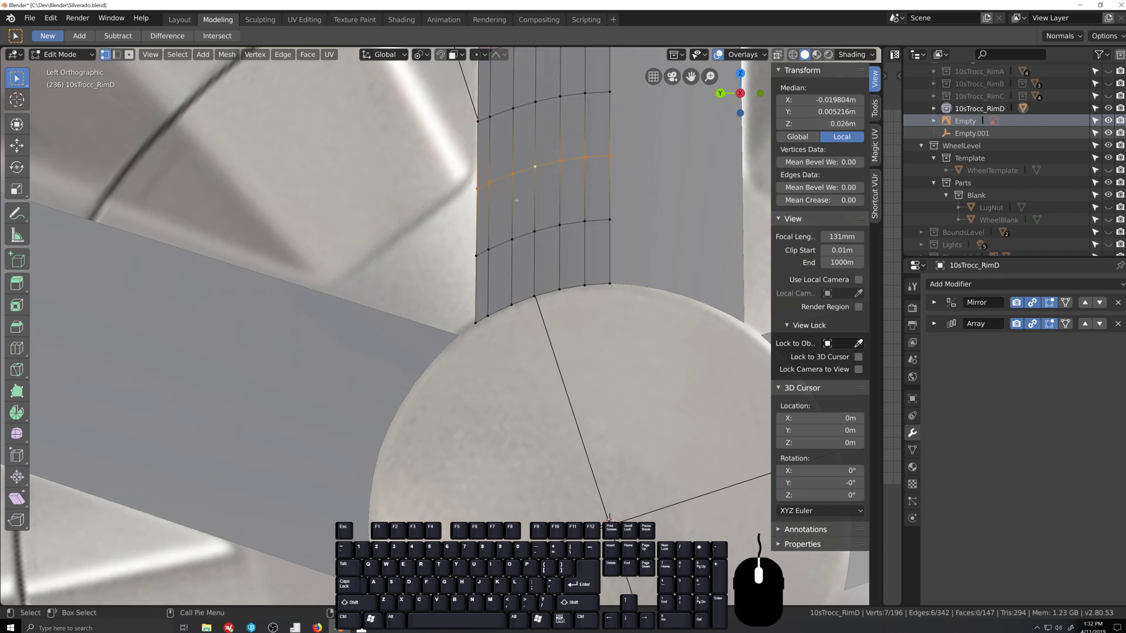
pyautogui.press('g')
pyautogui.press('g')
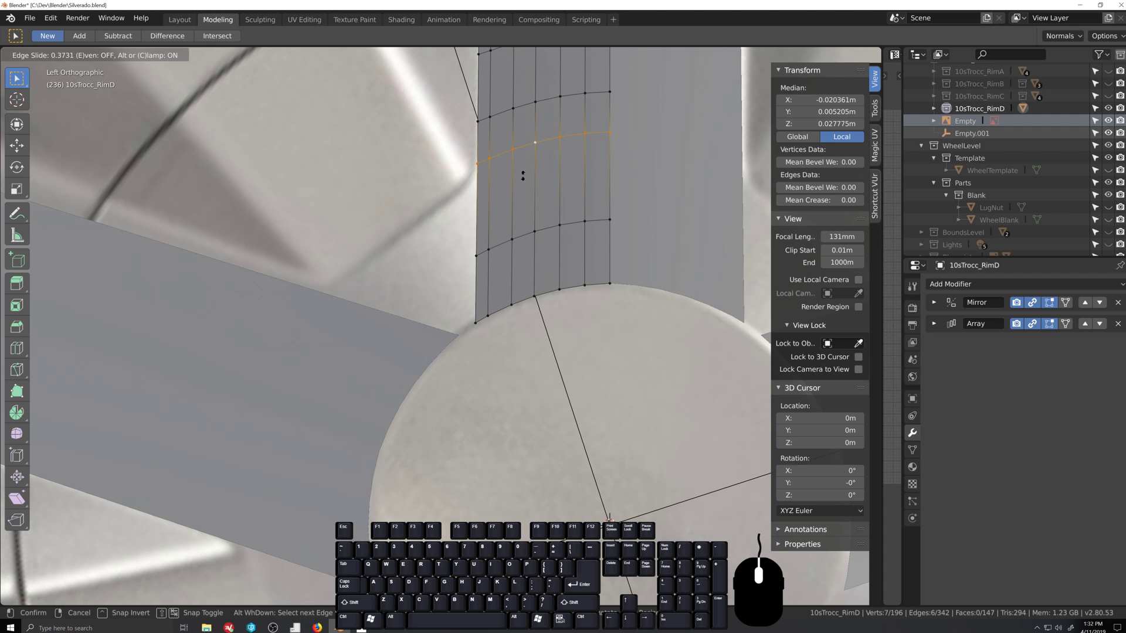
pyautogui.click(523, 176)
# Step: Add a single loop cut between the two edge loops nearest the hub cap, slid by a factor of 0.445
pyautogui.press('g')
pyautogui.press('g')
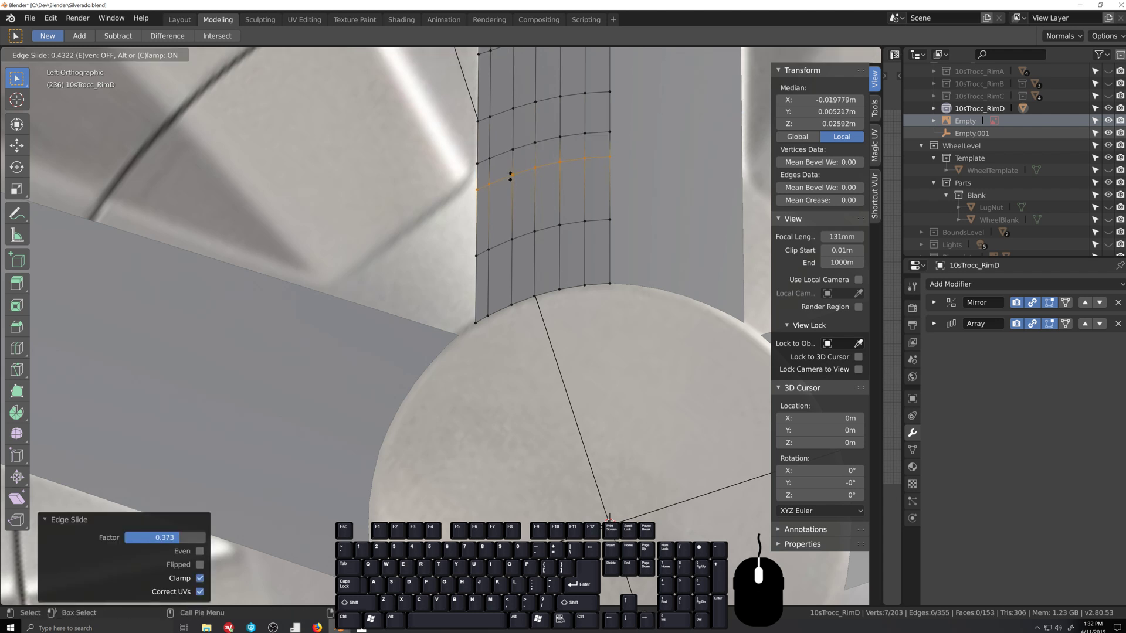
pyautogui.click(511, 174)
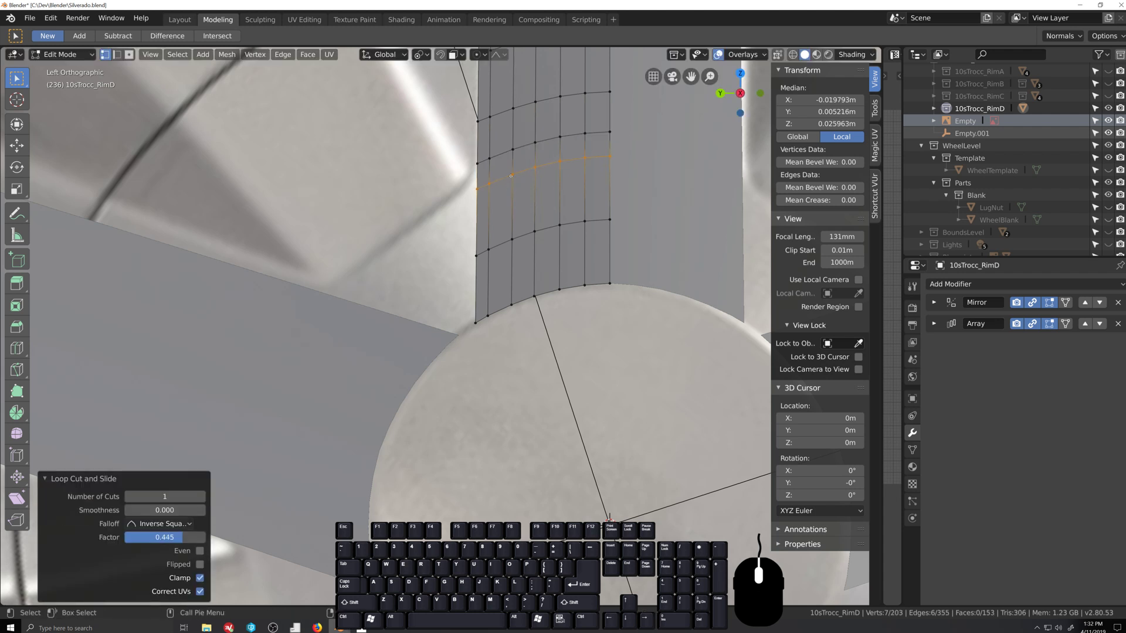
# Step: Select the three spoke-side vertices from the hub cap to the new loop and rotate them -3.98° about the hub-cap vertex
pyautogui.keyDown('shift'); pyautogui.click(476, 322); pyautogui.keyUp('shift')
pyautogui.keyDown('ctrl'); pyautogui.keyDown('shift'); pyautogui.click(476, 257); pyautogui.keyUp('shift'); pyautogui.keyUp('ctrl')
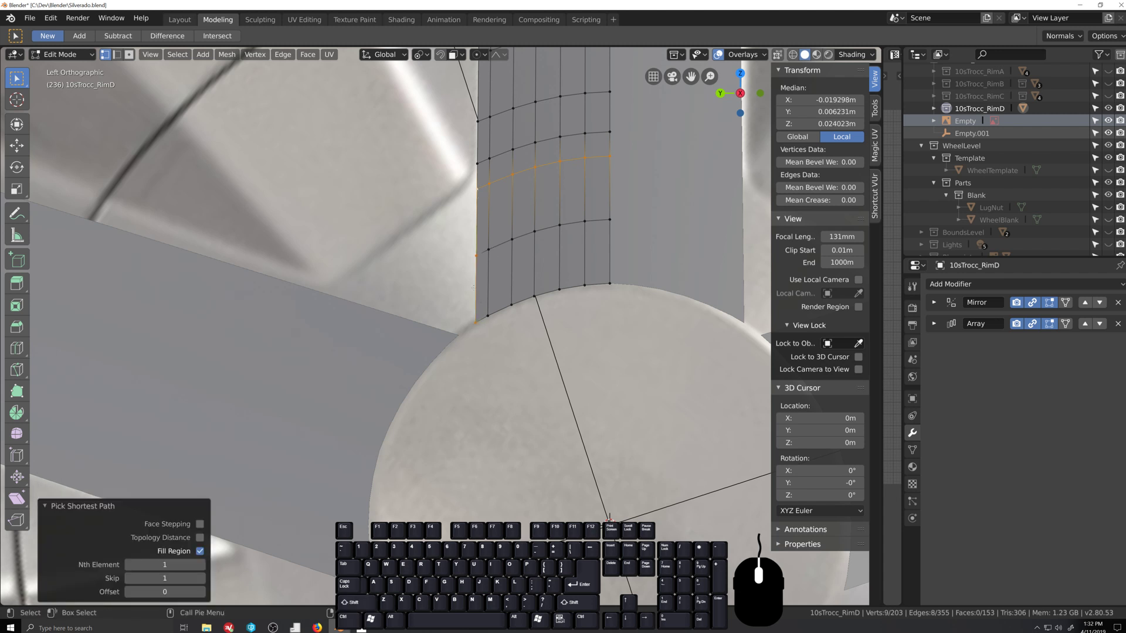
pyautogui.click(476, 321)
pyautogui.keyDown('ctrl'); pyautogui.keyDown('shift'); pyautogui.click(477, 189); pyautogui.keyUp('shift'); pyautogui.keyUp('ctrl')
pyautogui.keyDown('shift'); pyautogui.click(476, 321); pyautogui.keyUp('shift')
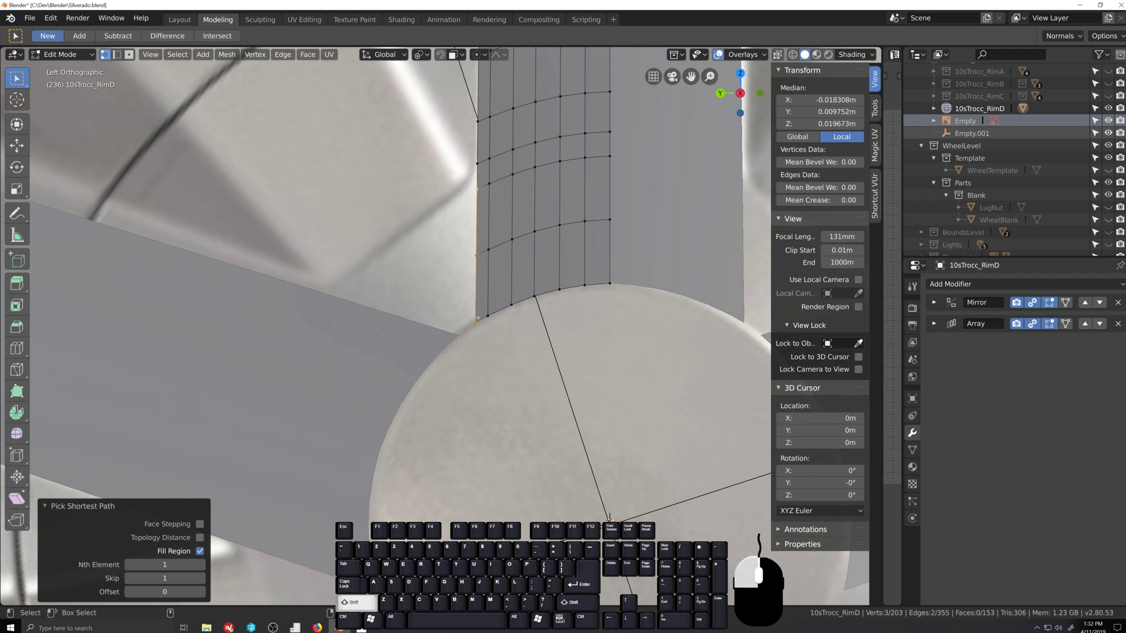
pyautogui.keyDown('shift'); pyautogui.click(476, 321); pyautogui.keyUp('shift')
pyautogui.press('r')
pyautogui.press('shift')
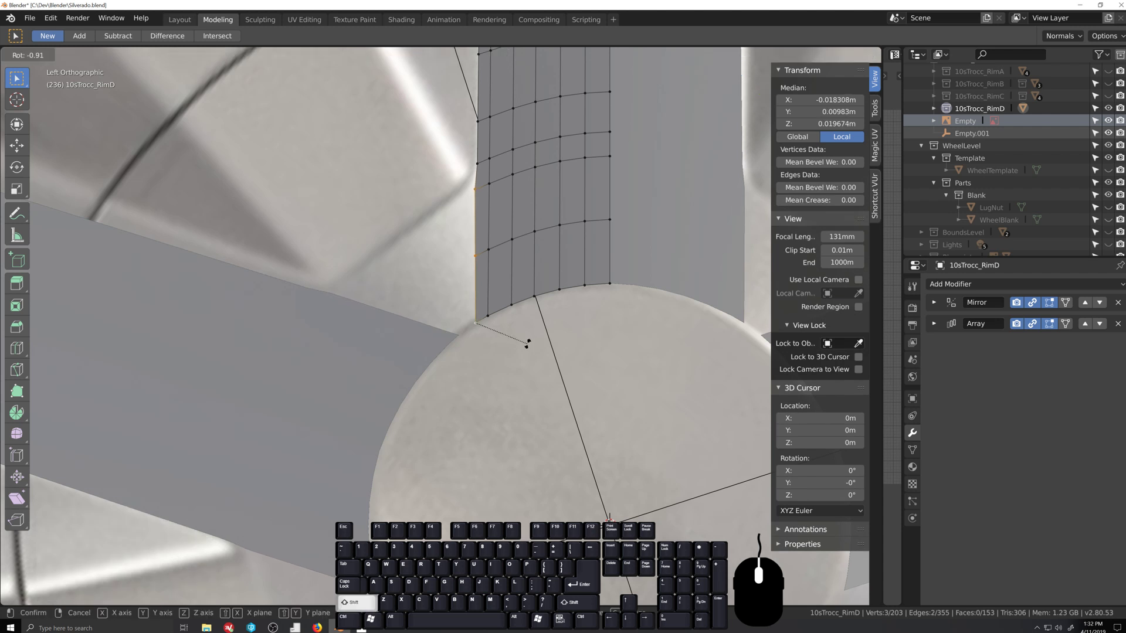
pyautogui.click(494, 271)
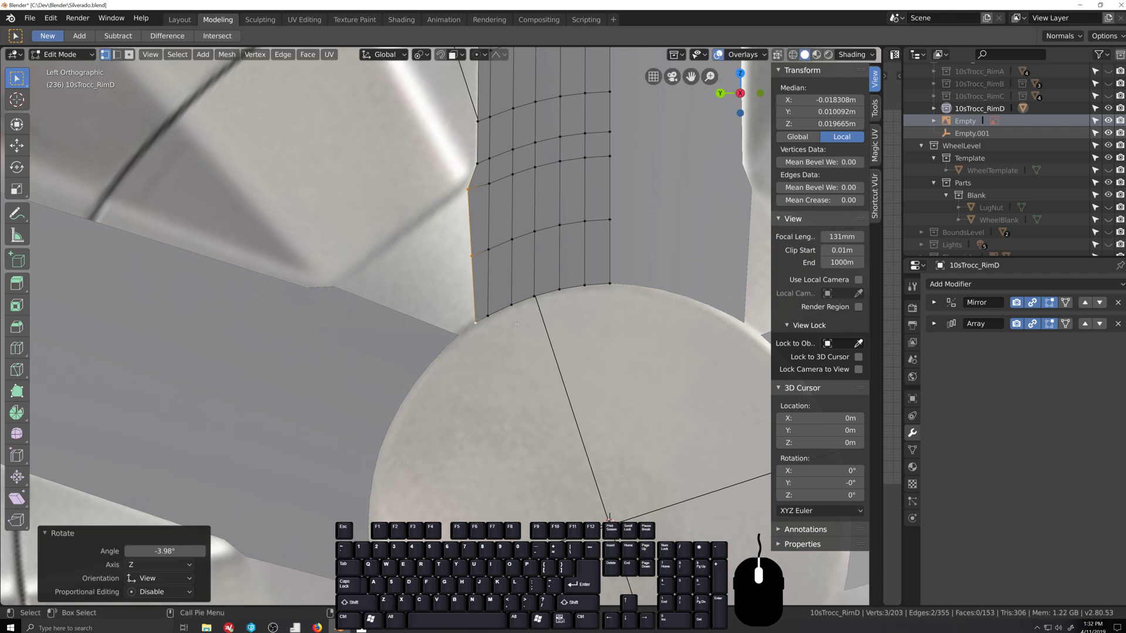
# Step: With the pivot on Active Element, scale the edge loop just above the hub cap to about 0.887, and select the hub-cap edge row
pyautogui.keyDown('shift'); pyautogui.moveTo(537, 332); pyautogui.dragTo(601, 347, button='middle'); pyautogui.keyUp('shift')
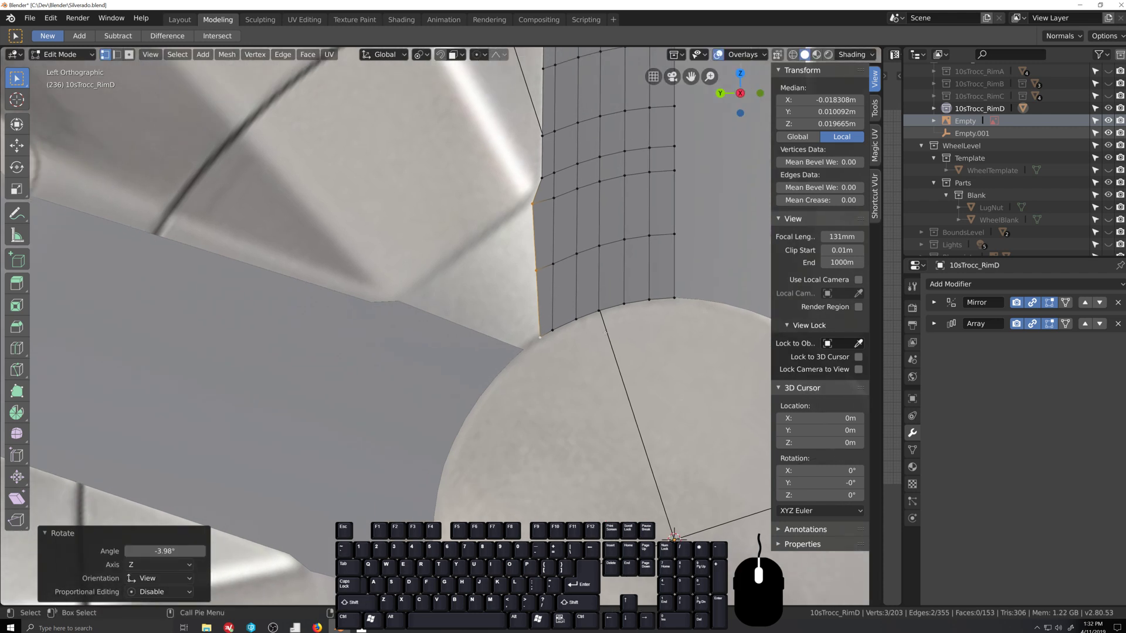
pyautogui.scroll(-3, 608, 303)
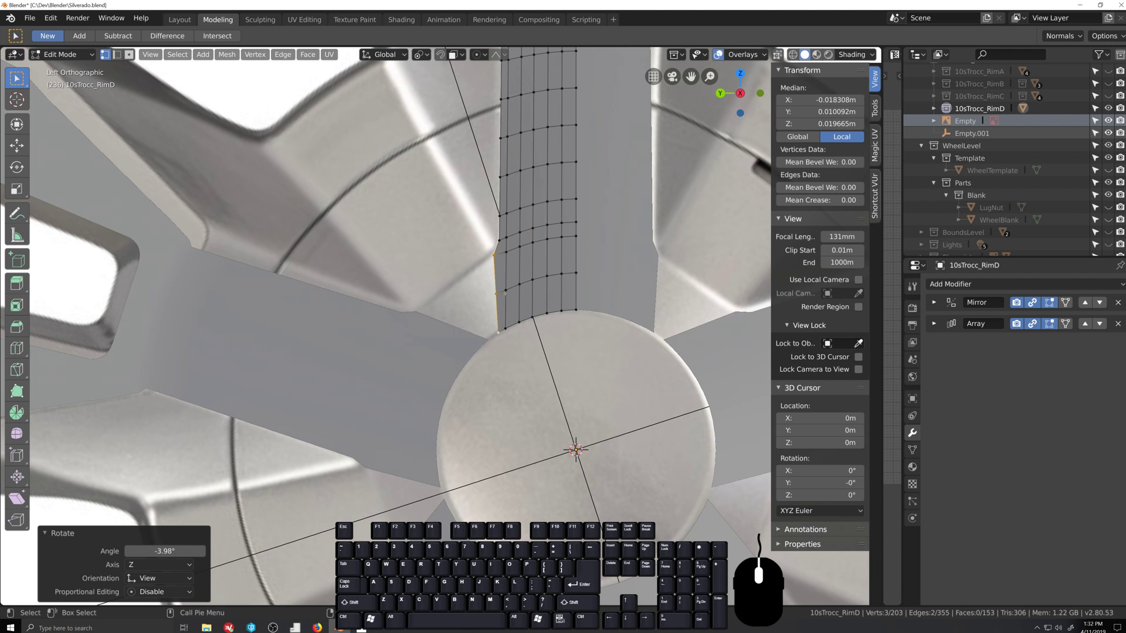
pyautogui.click(506, 290)
pyautogui.keyDown('alt'); pyautogui.click(567, 273); pyautogui.keyUp('alt')
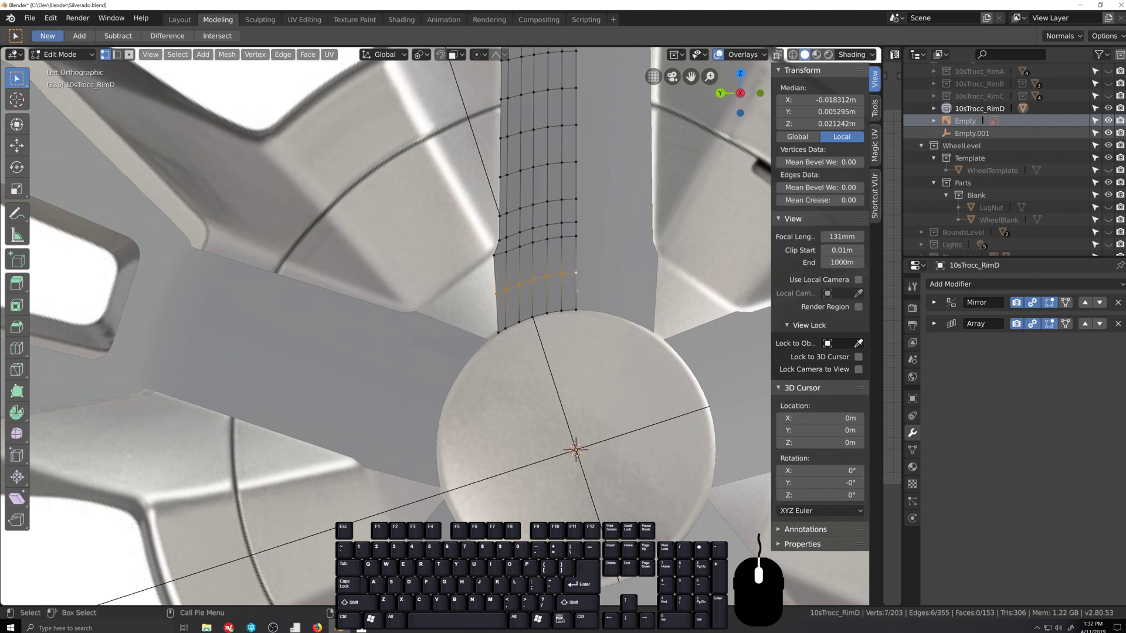
pyautogui.press('.')
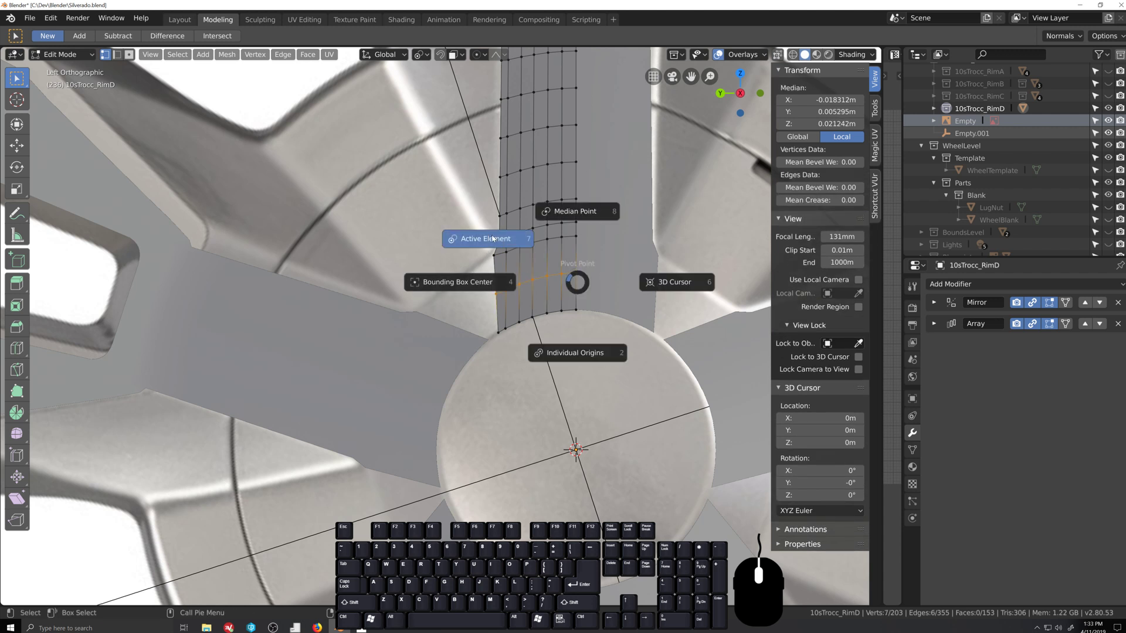
pyautogui.click(566, 275)
pyautogui.press('s')
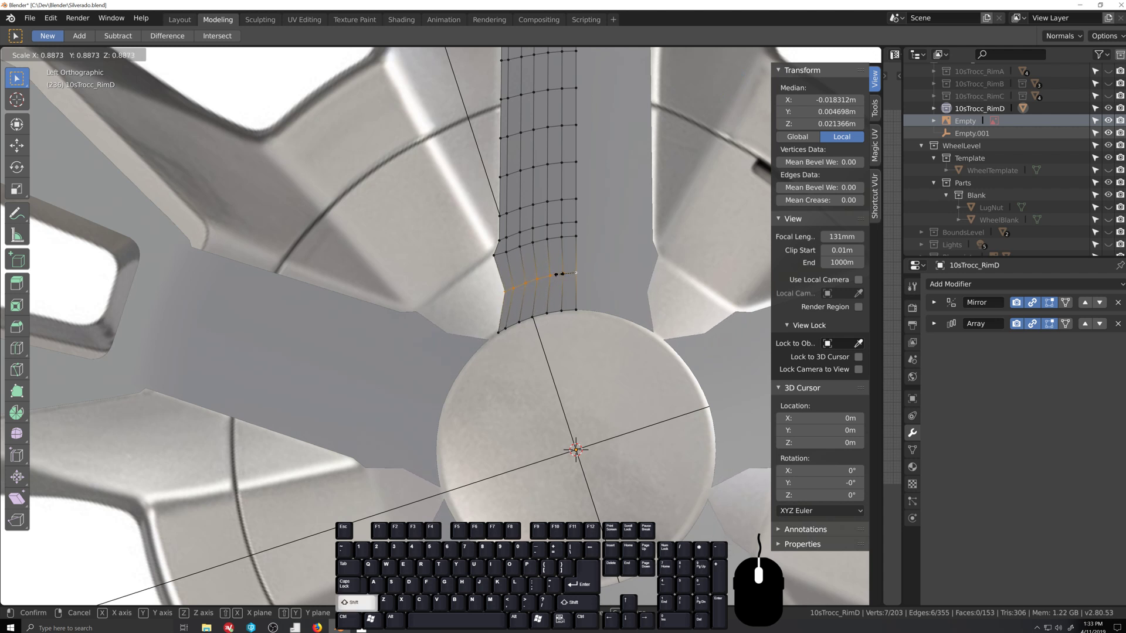
pyautogui.keyDown('shift'); pyautogui.click(568, 311); pyautogui.keyUp('shift')
pyautogui.keyDown('alt'); pyautogui.click(548, 312); pyautogui.keyUp('alt')
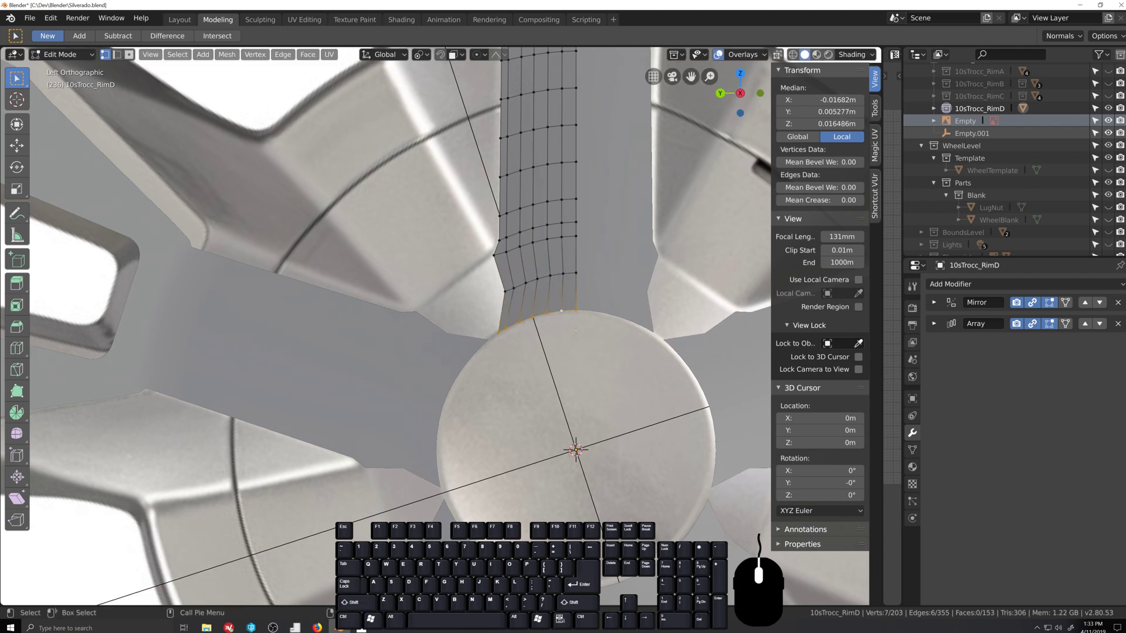
pyautogui.press('s')
pyautogui.press('x')
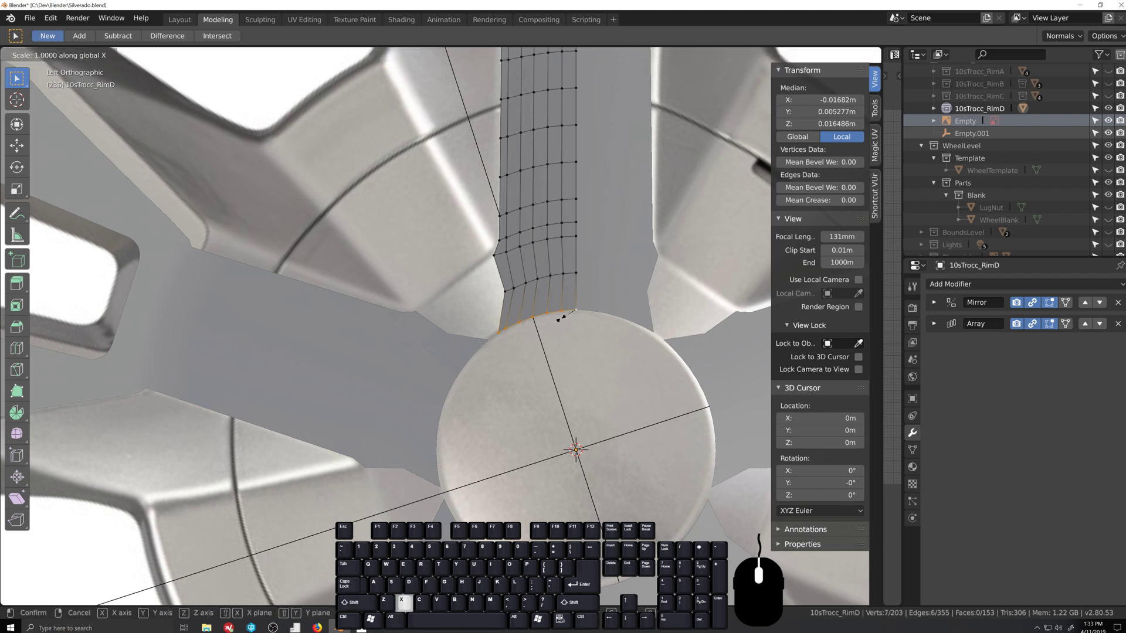
pyautogui.rightClick(552, 323)
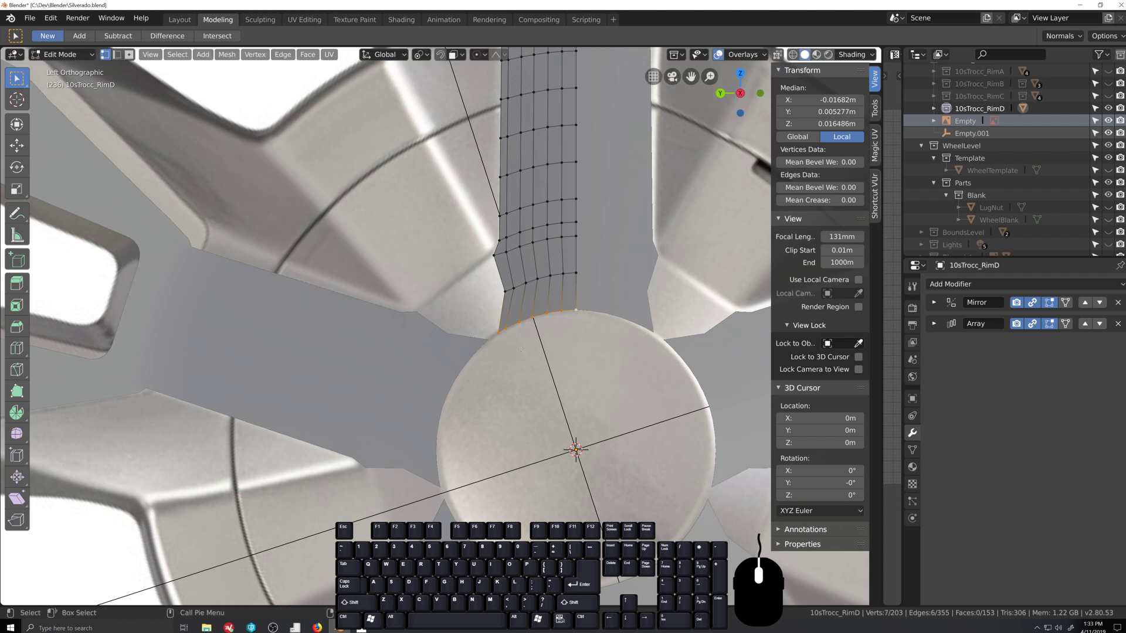
pyautogui.press('s')
pyautogui.press('x')
pyautogui.rightClick(524, 346)
# Step: Scale the hub-cap edge row to 0.765 in Y and Z with X locked, and shear it by 0.072 to follow the cap
pyautogui.press('s')
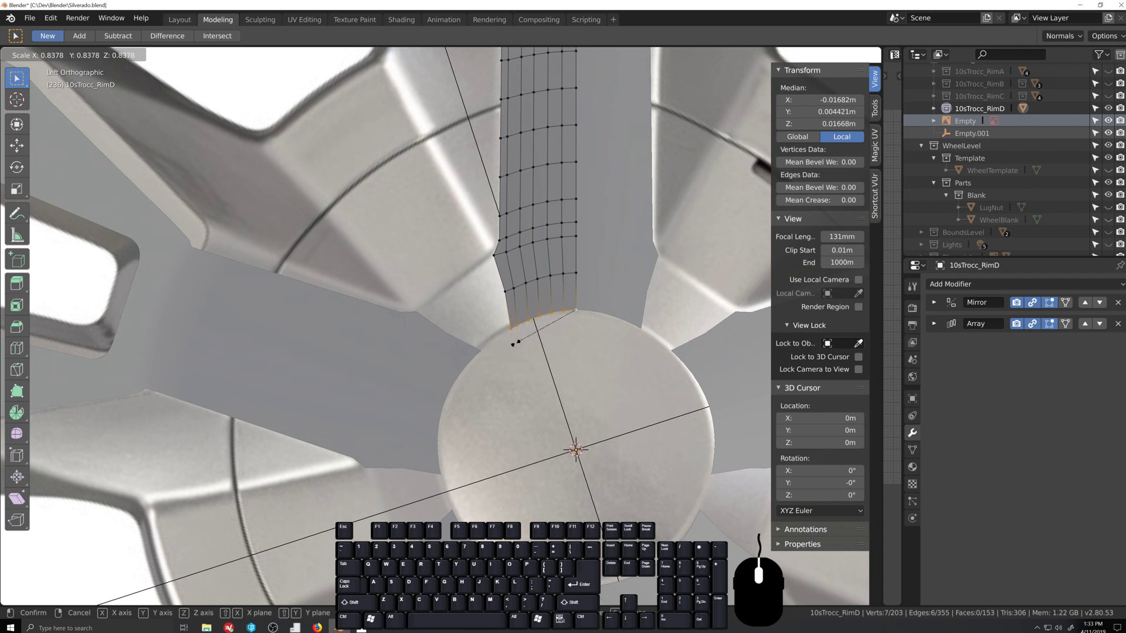
pyautogui.hotkey('shift', 'x')
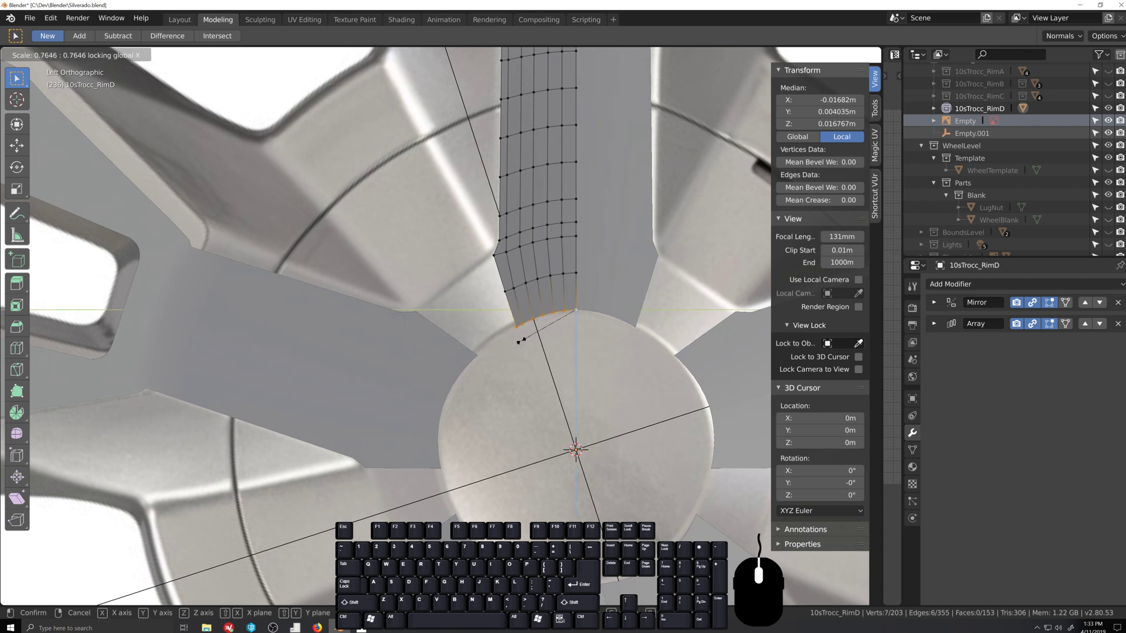
pyautogui.click(519, 341)
pyautogui.click(17, 497)
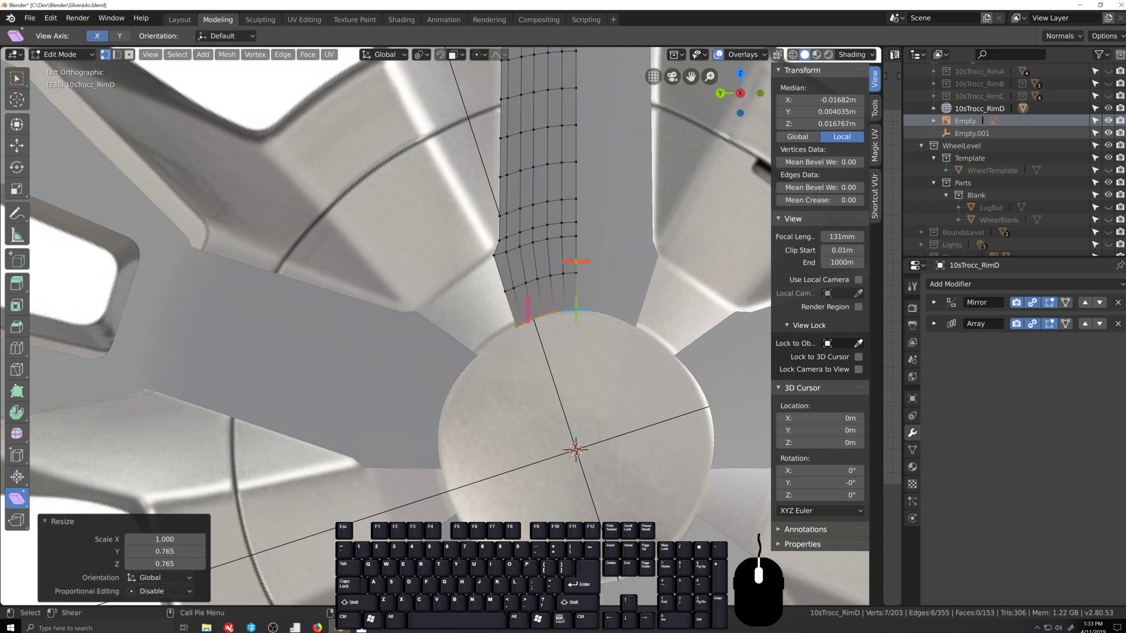
pyautogui.moveTo(526, 308); pyautogui.dragTo(528, 283)
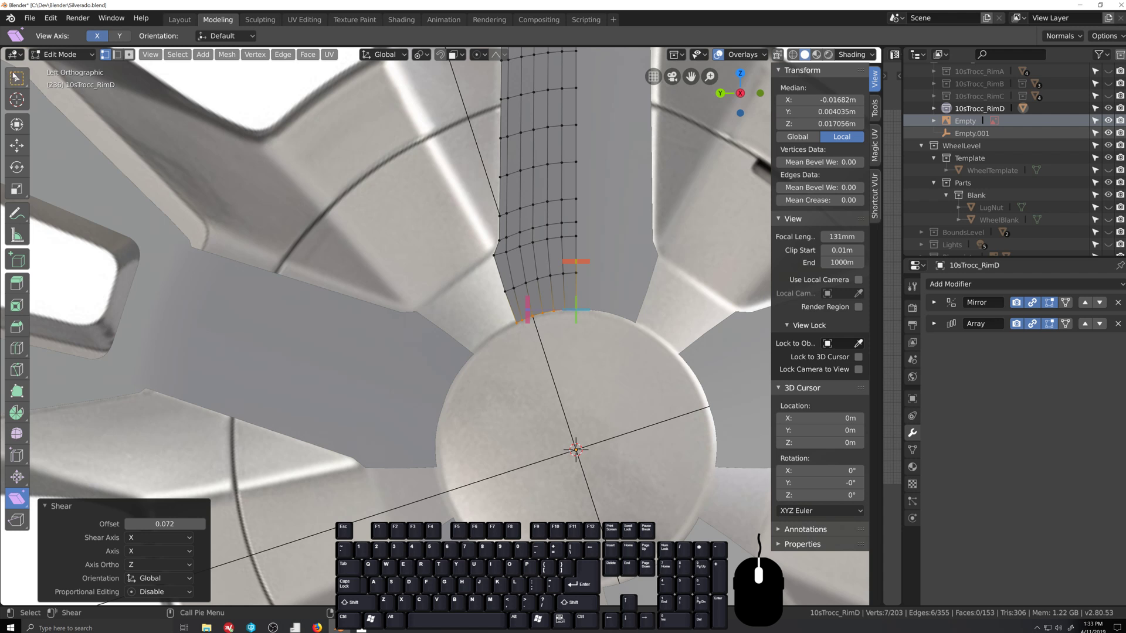
pyautogui.click(16, 78)
# Step: Extrude the spoke's three-vertex side edge by 0.00288 m in Y and -0.00176 m in Z, and rotate it -17.6°
pyautogui.scroll(3, 548, 291)
pyautogui.scroll(1, 527, 307)
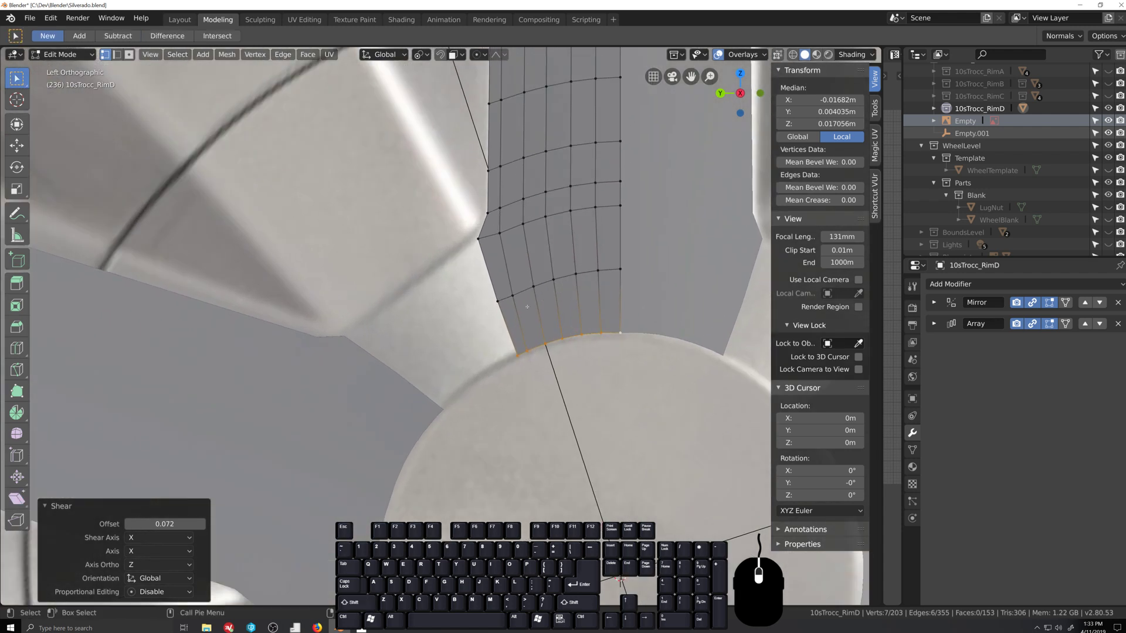
pyautogui.click(479, 239)
pyautogui.keyDown('shift'); pyautogui.click(497, 301); pyautogui.keyUp('shift')
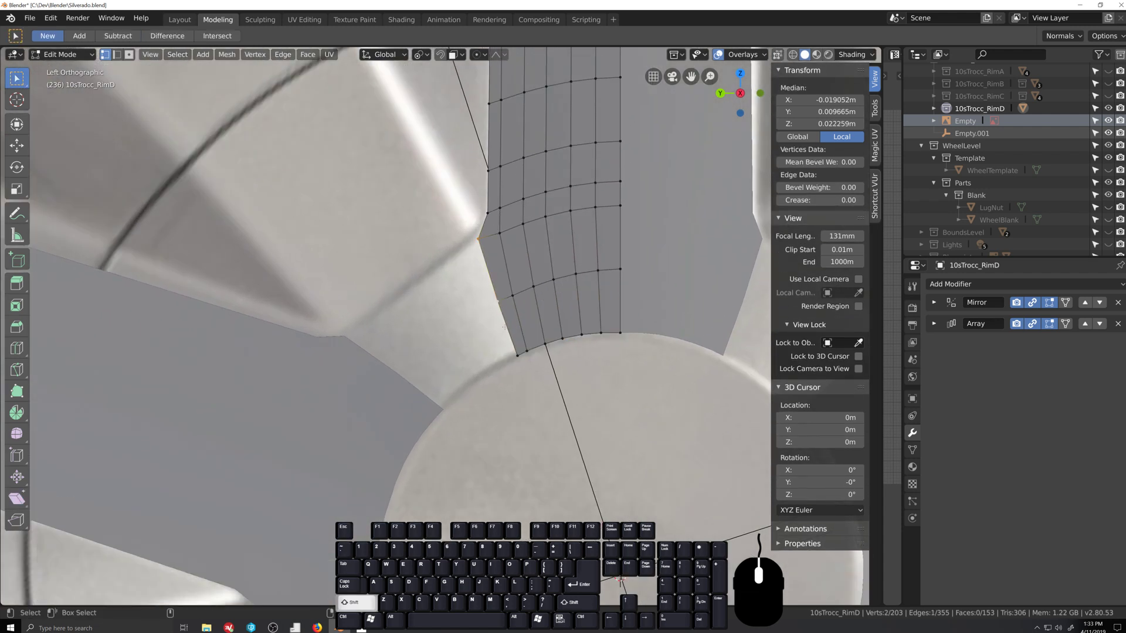
pyautogui.keyDown('shift'); pyautogui.click(517, 355); pyautogui.keyUp('shift')
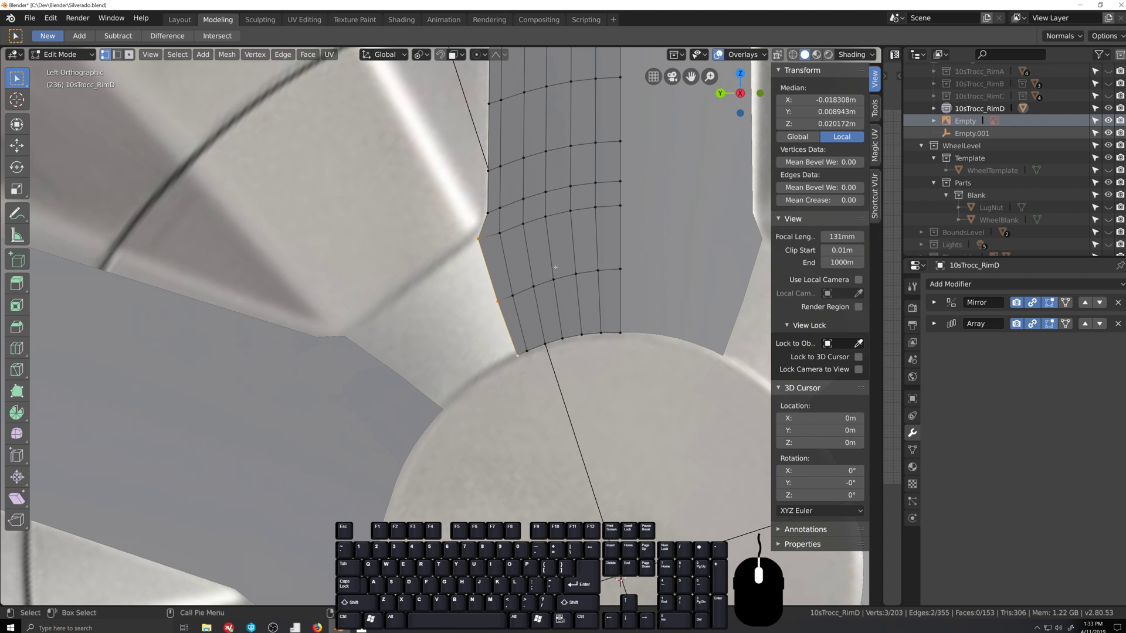
pyautogui.press('e')
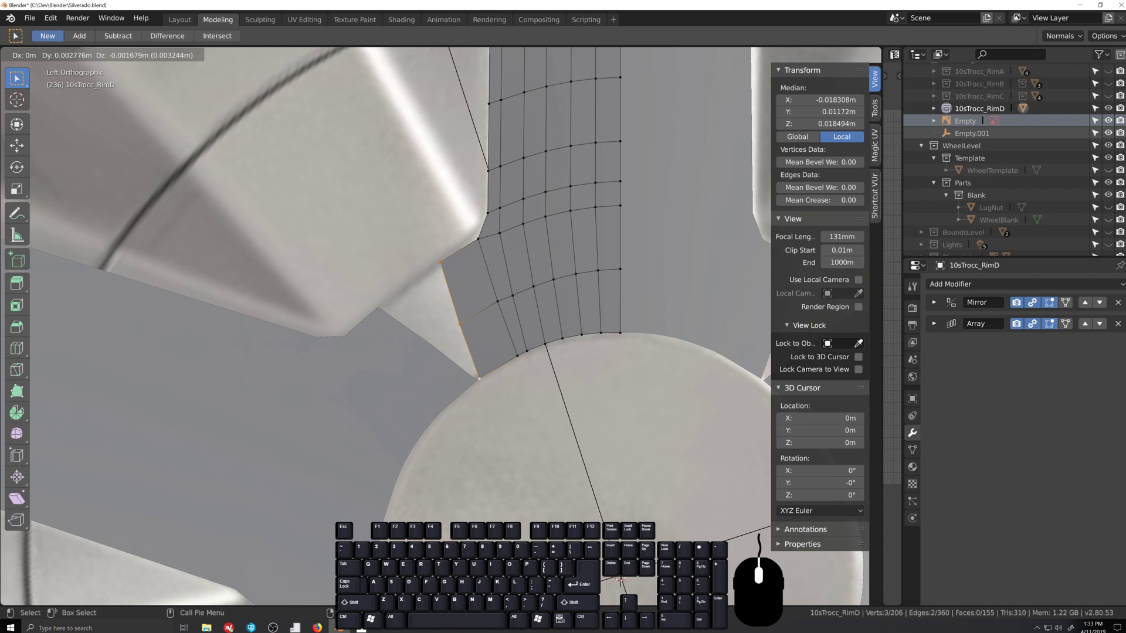
pyautogui.click(515, 291)
pyautogui.press('r')
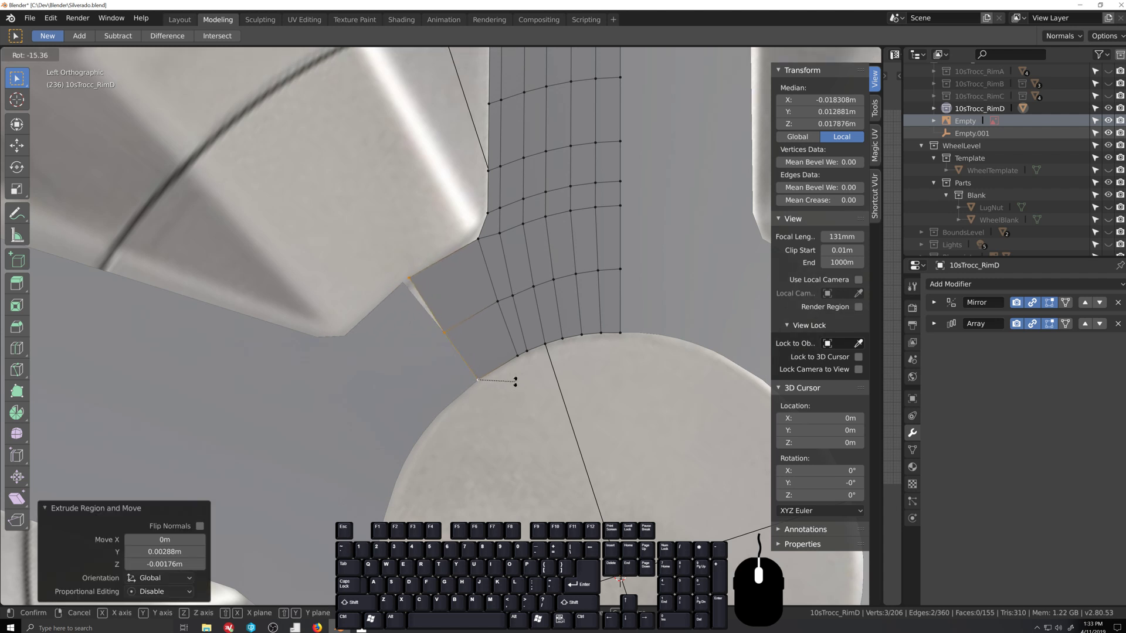
pyautogui.click(515, 380)
# Step: Nudge the extruded edge about 0.00017 m, and fine-tune its two end vertices and its hub-cap vertex to fit the reference
pyautogui.scroll(2, 509, 358)
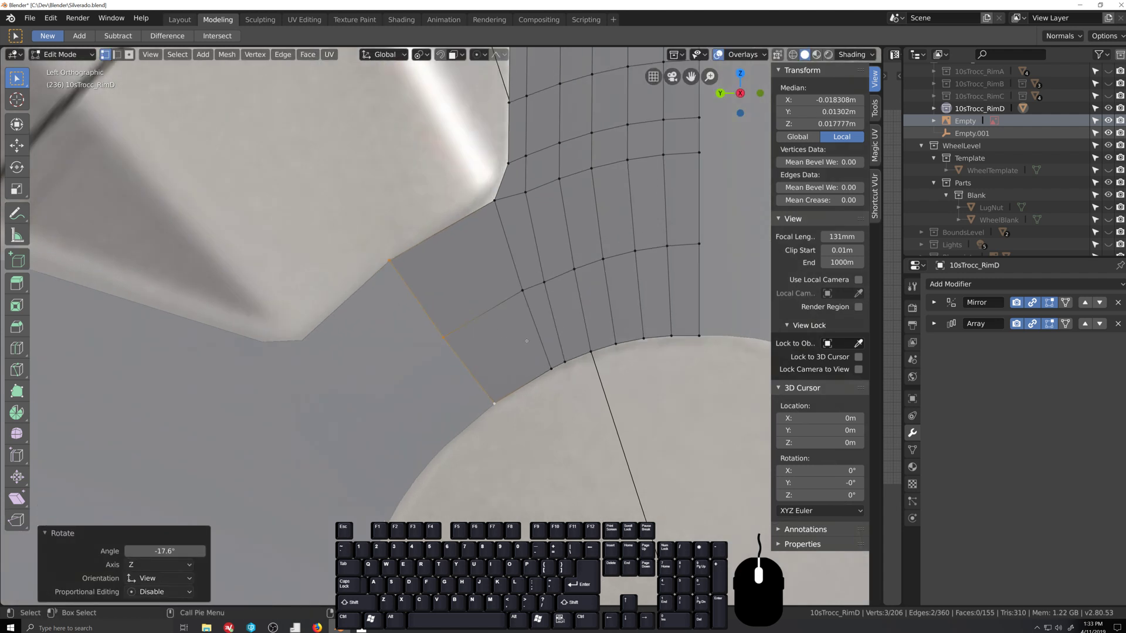
pyautogui.press('g')
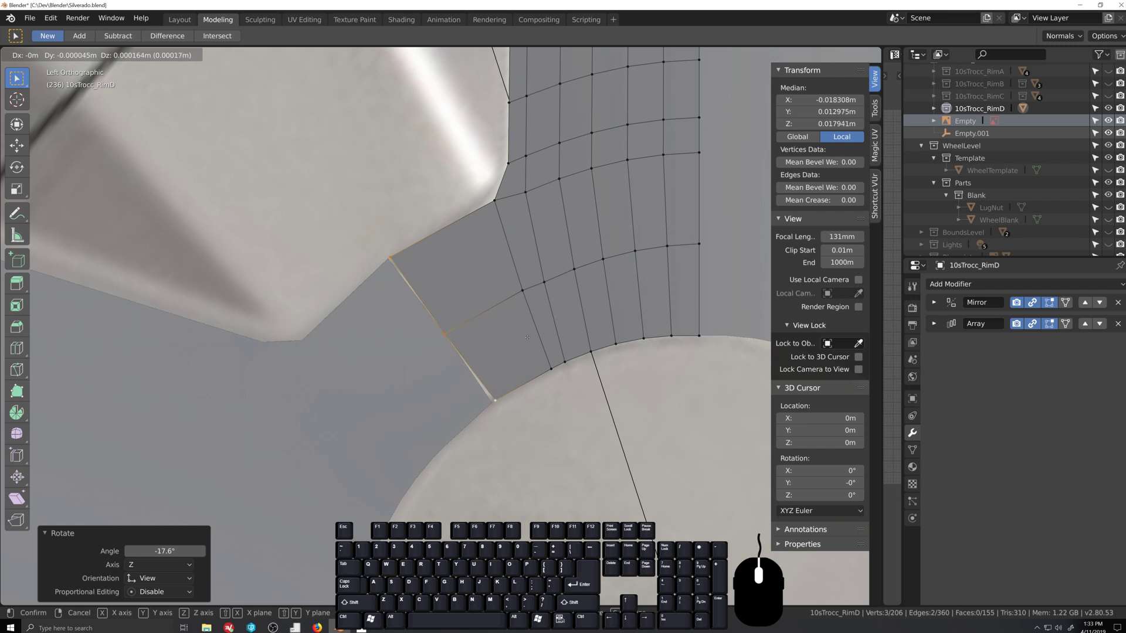
pyautogui.click(527, 337)
pyautogui.keyDown('shift'); pyautogui.click(444, 334); pyautogui.keyUp('shift')
pyautogui.press('g')
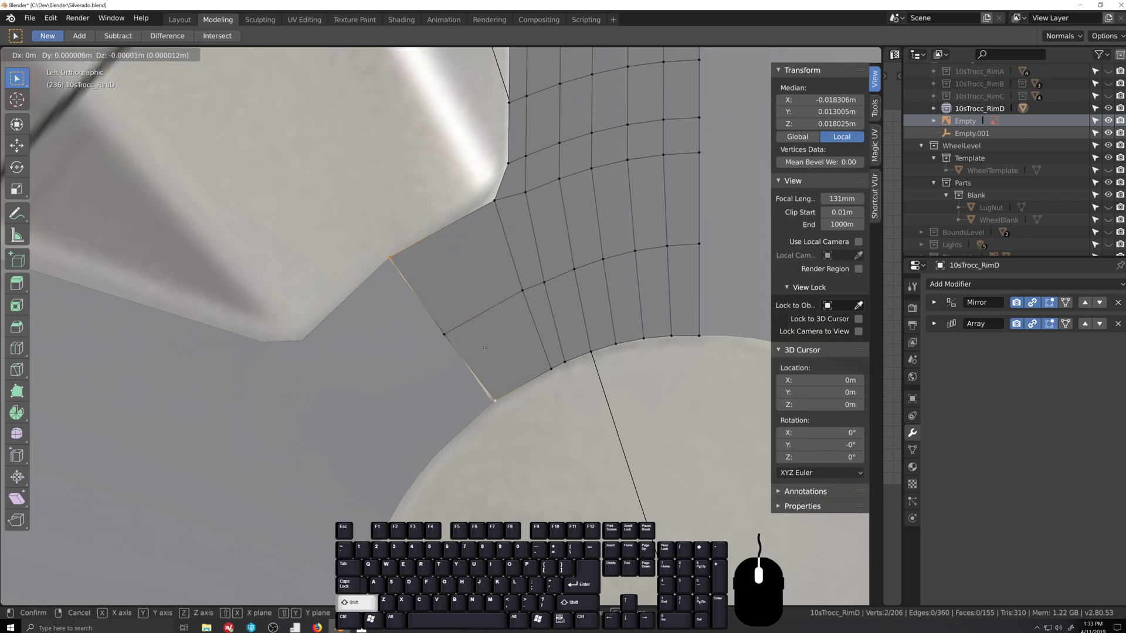
pyautogui.click(479, 352)
pyautogui.keyDown('shift'); pyautogui.click(390, 258); pyautogui.keyUp('shift')
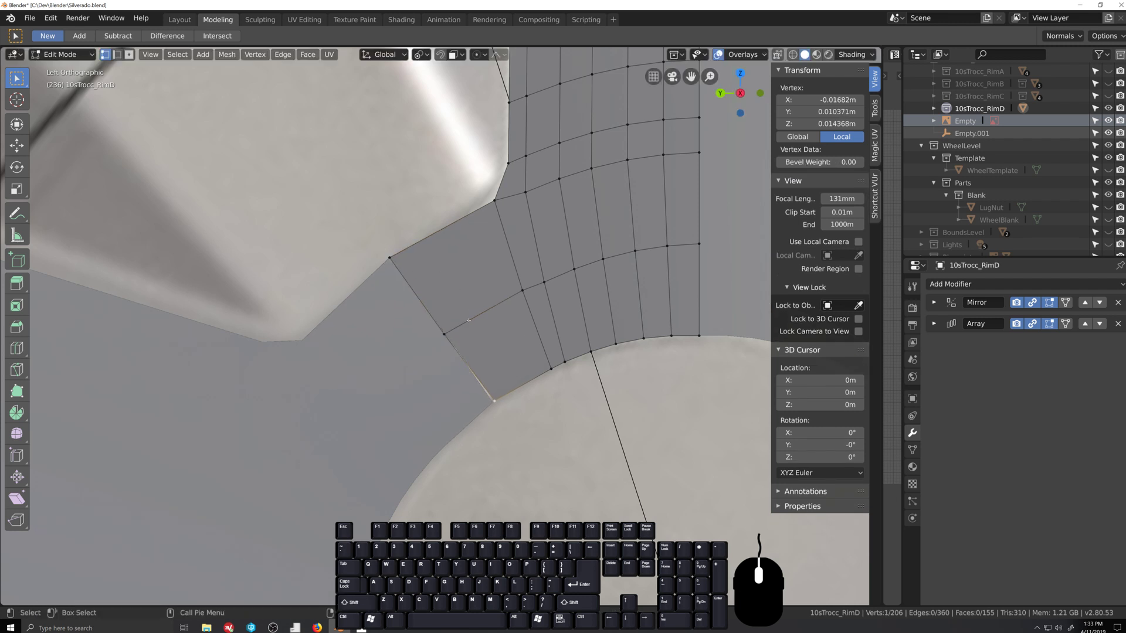
pyautogui.press('g')
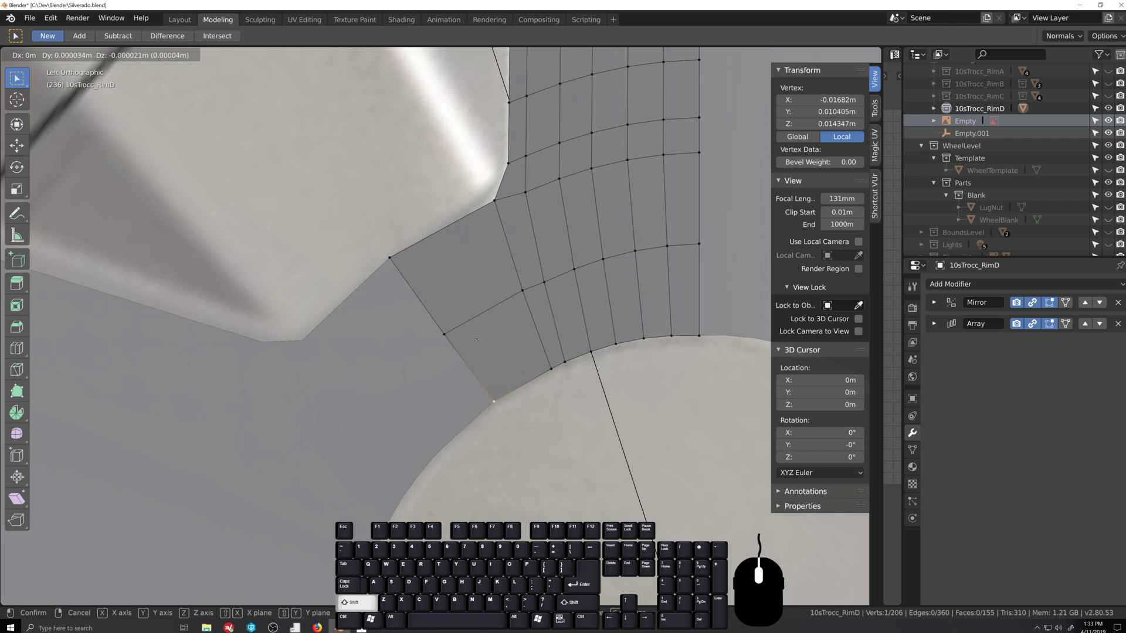
pyautogui.click(476, 339)
# Step: Slide the extruded edge's outer corner vertex inward by about 0.168 and its middle vertex toward the hub cap by 0.068
pyautogui.scroll(1, 480, 361)
pyautogui.click(380, 244)
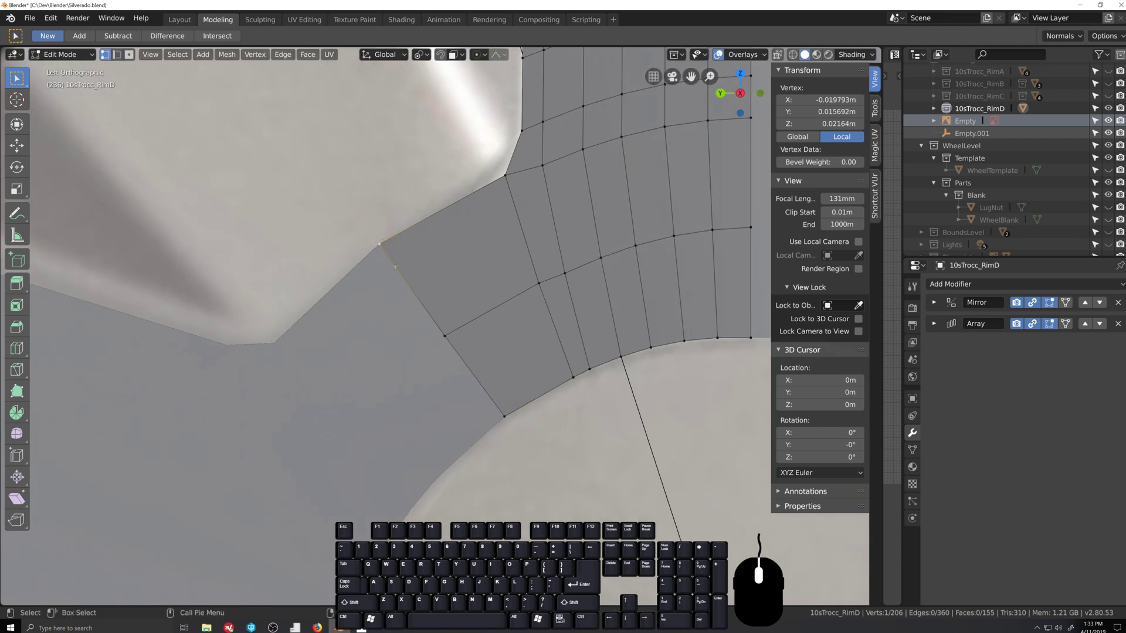
pyautogui.hotkey('shift', 'v')
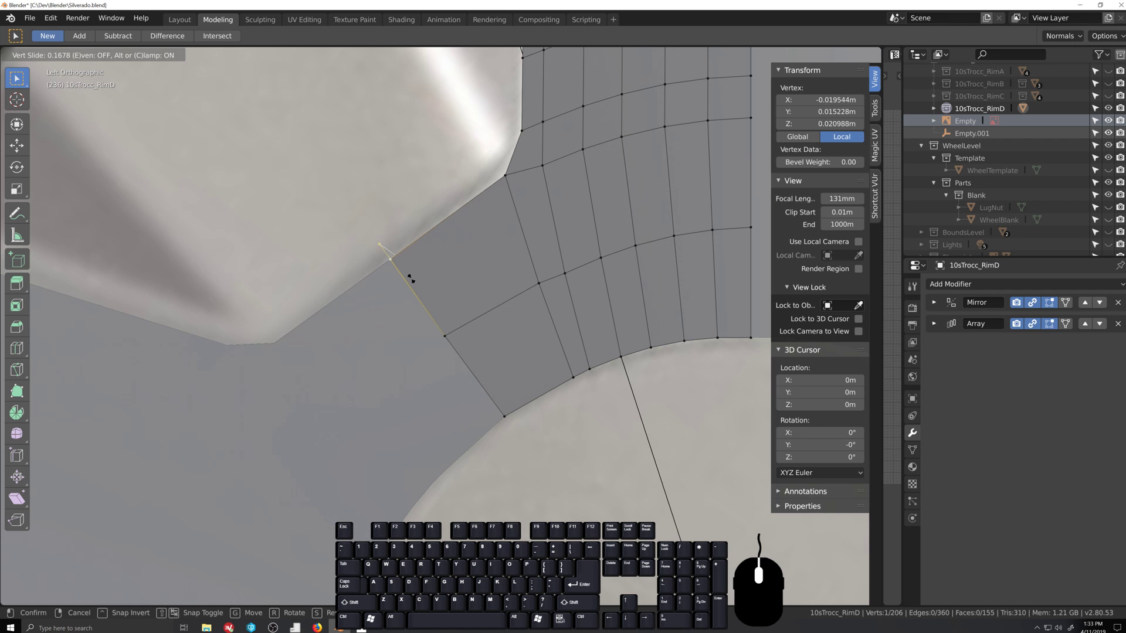
pyautogui.click(407, 277)
pyautogui.click(446, 339)
pyautogui.hotkey('shift', 'v')
pyautogui.click(455, 352)
# Step: Add two evenly spaced, unshifted loop cuts across the extruded strip beside the spoke
pyautogui.hotkey('ctrl', 'r')
pyautogui.scroll(1, 494, 312)
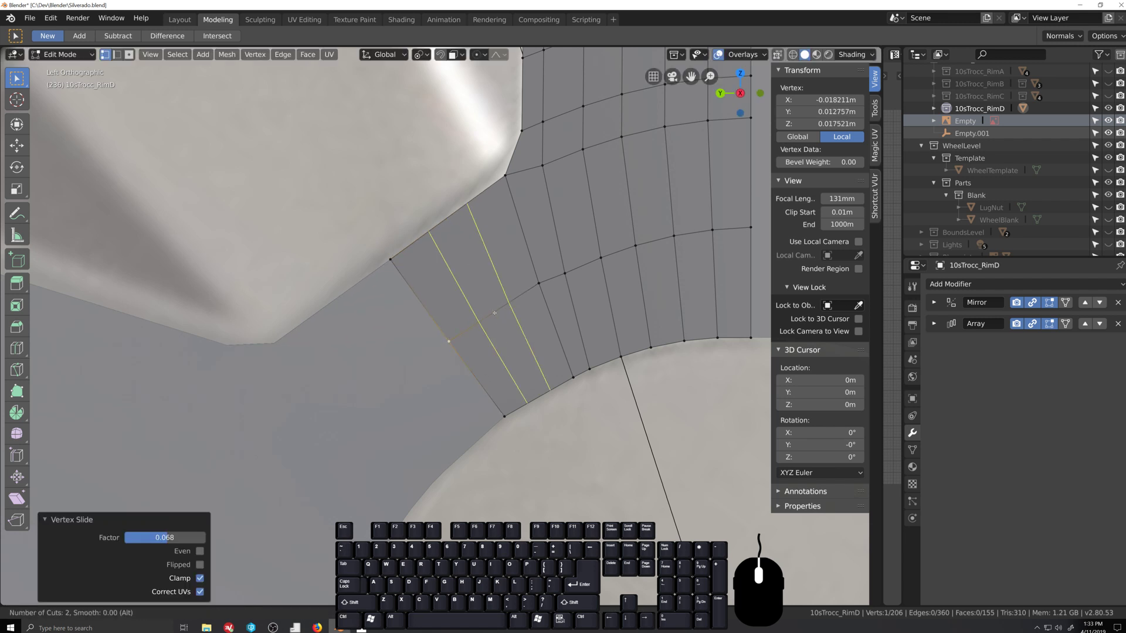
pyautogui.click(494, 312)
pyautogui.rightClick(486, 195)
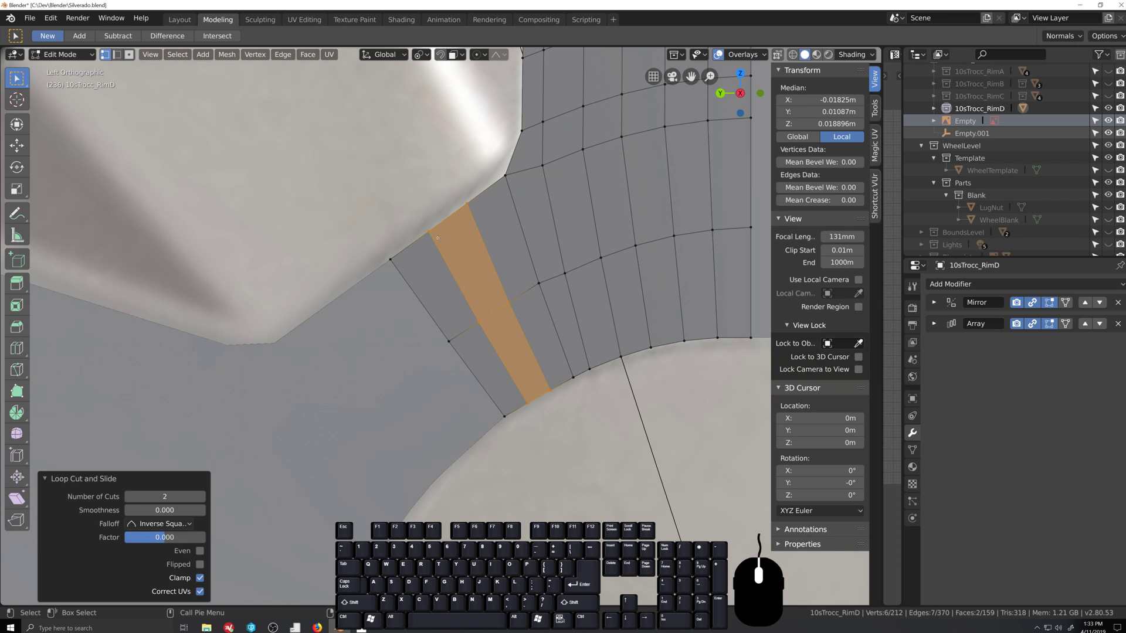
# Step: Edge-slide the three outer vertices of the extruded strip toward the hub cap by a factor of 0.022
pyautogui.moveTo(342, 196); pyautogui.dragTo(477, 268)
pyautogui.press('g')
pyautogui.press('g')
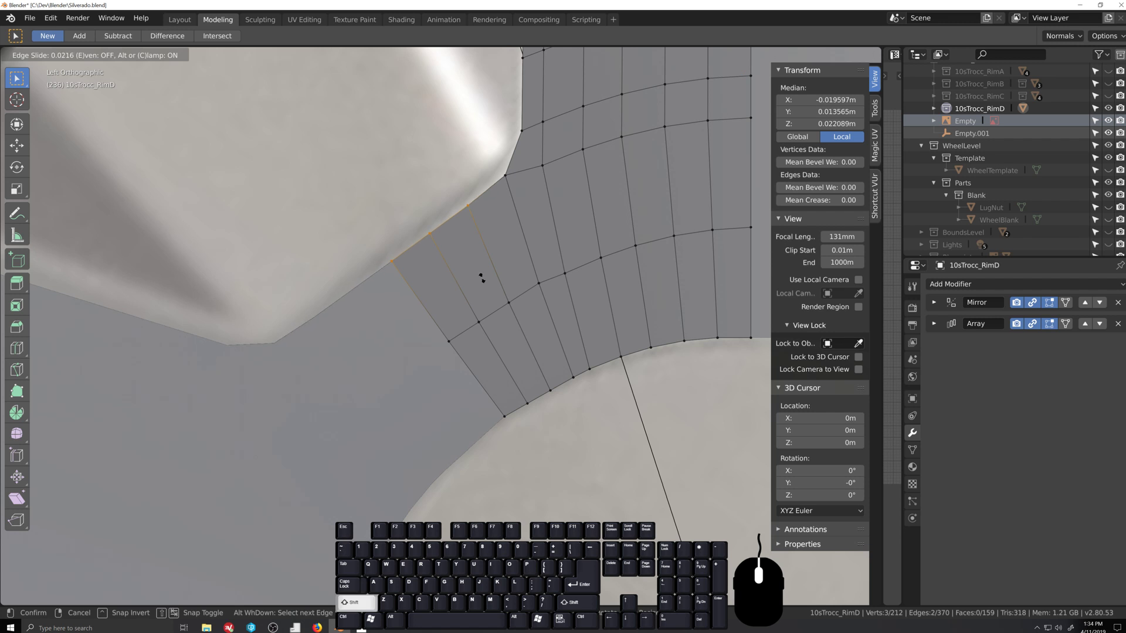
pyautogui.click(512, 328)
# Step: Raise two neighbouring vertices on the strip's hub-cap edge by 0.000164 m in Z to meet the reference circle, with X-ray on
pyautogui.scroll(2, 515, 333)
pyautogui.keyDown('shift'); pyautogui.moveTo(515, 334); pyautogui.dragTo(496, 313, button='middle'); pyautogui.keyUp('shift')
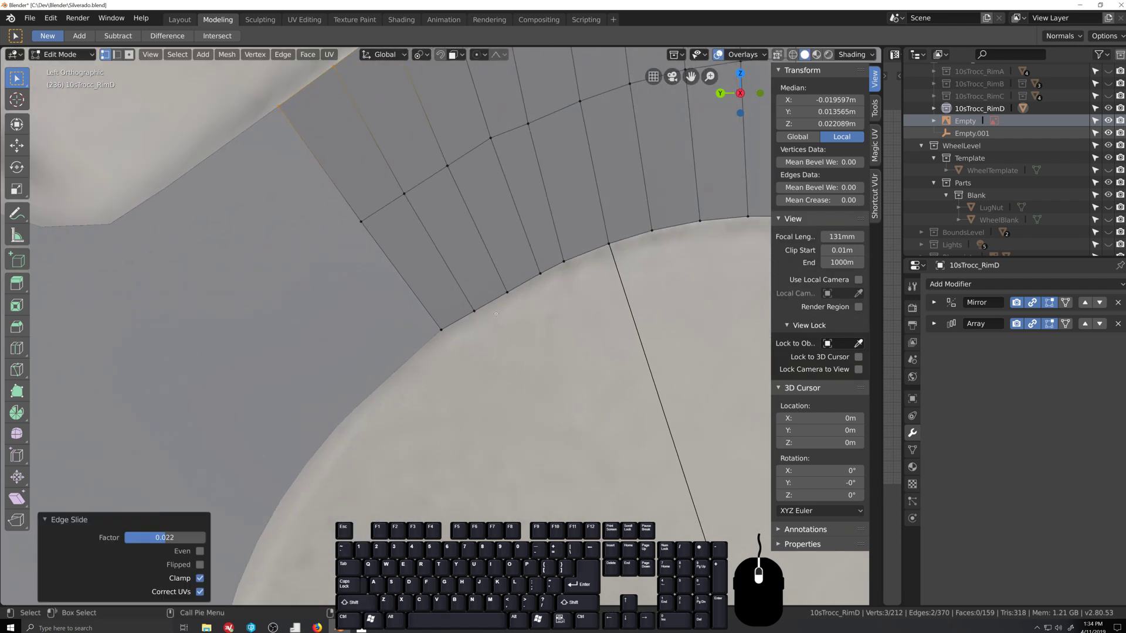
pyautogui.click(506, 292)
pyautogui.keyDown('shift'); pyautogui.click(474, 311); pyautogui.keyUp('shift')
pyautogui.hotkey('alt', 'z')
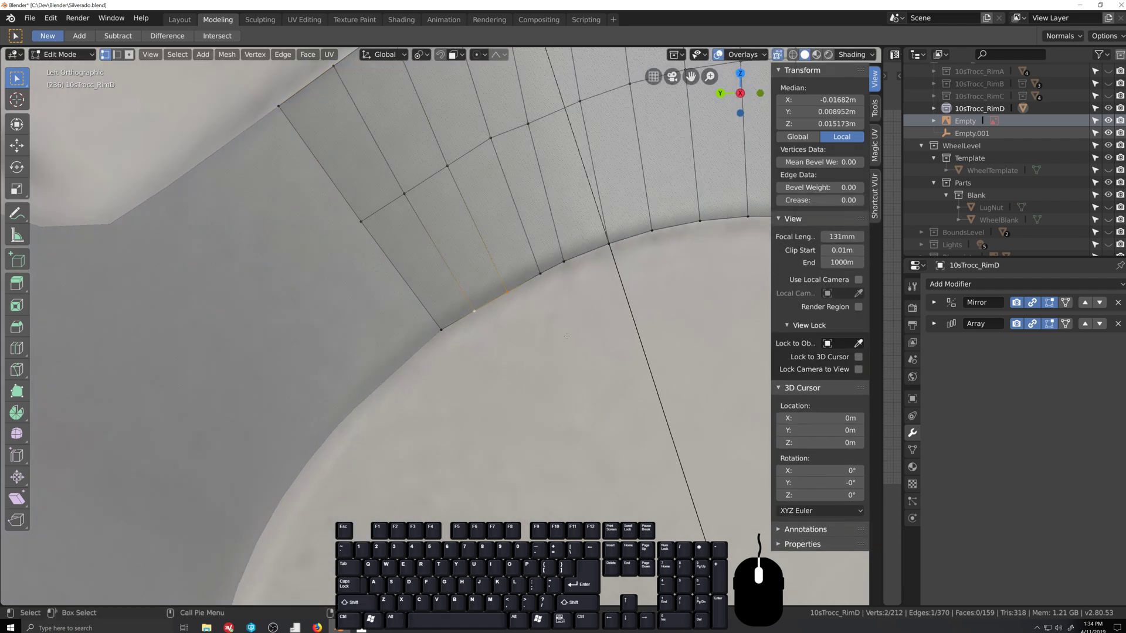
pyautogui.press('g')
pyautogui.click(544, 334)
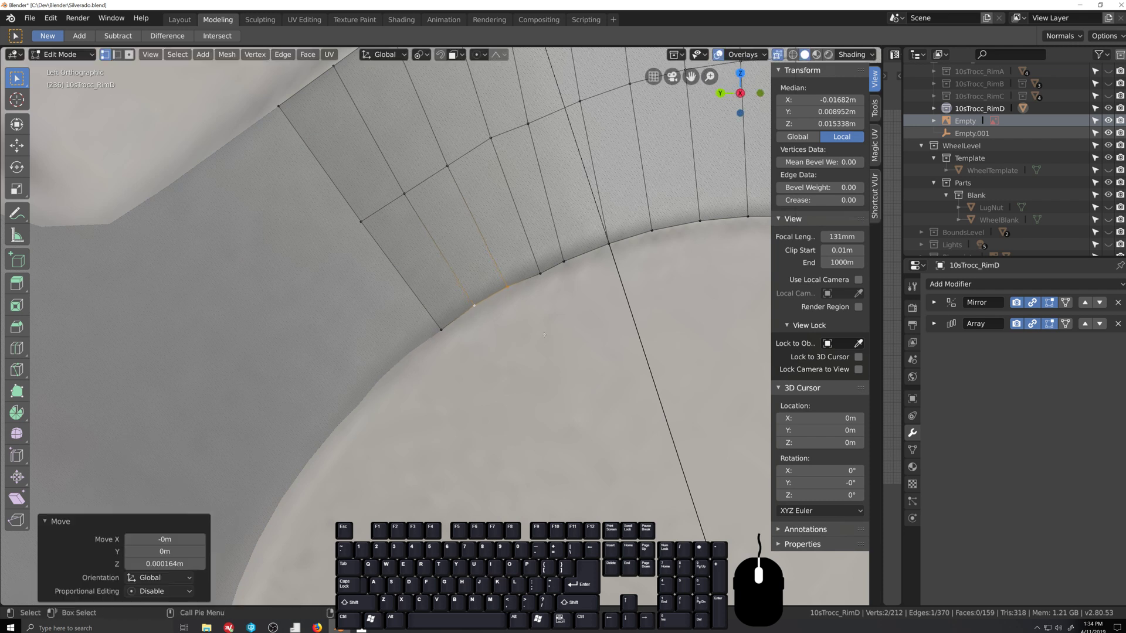
# Step: Fit the next two hub-cap edge vertices to the reference, moving the second by -0.000208 m in Y and 0.000182 m in Z
pyautogui.click(538, 270)
pyautogui.press('g')
pyautogui.click(548, 281)
pyautogui.press('g')
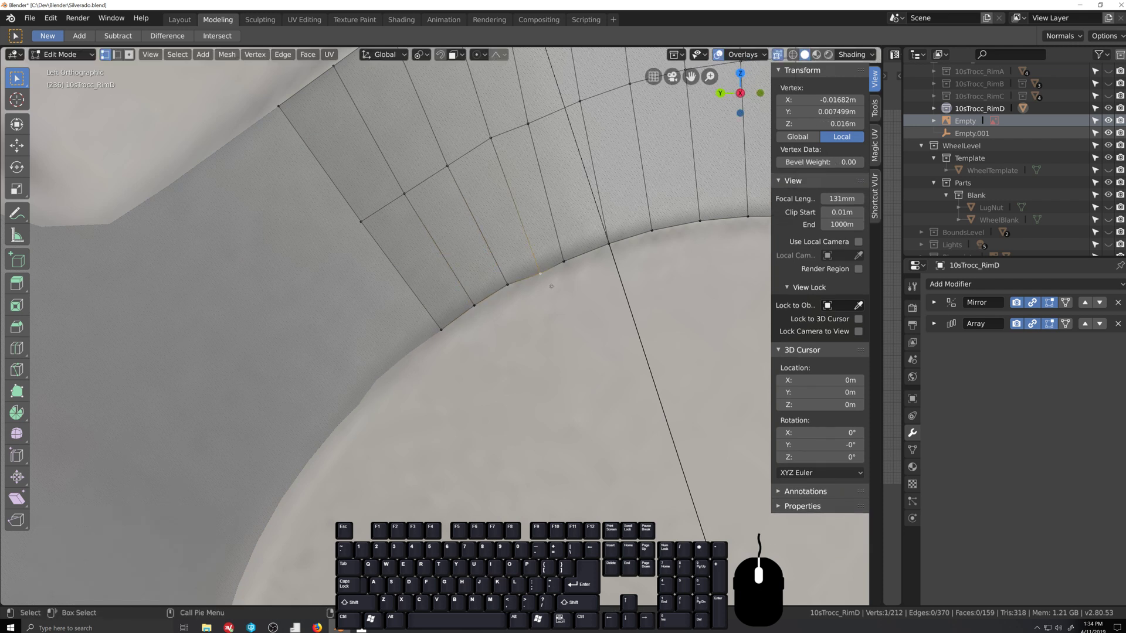
pyautogui.click(549, 283)
pyautogui.press('g')
pyautogui.click(557, 276)
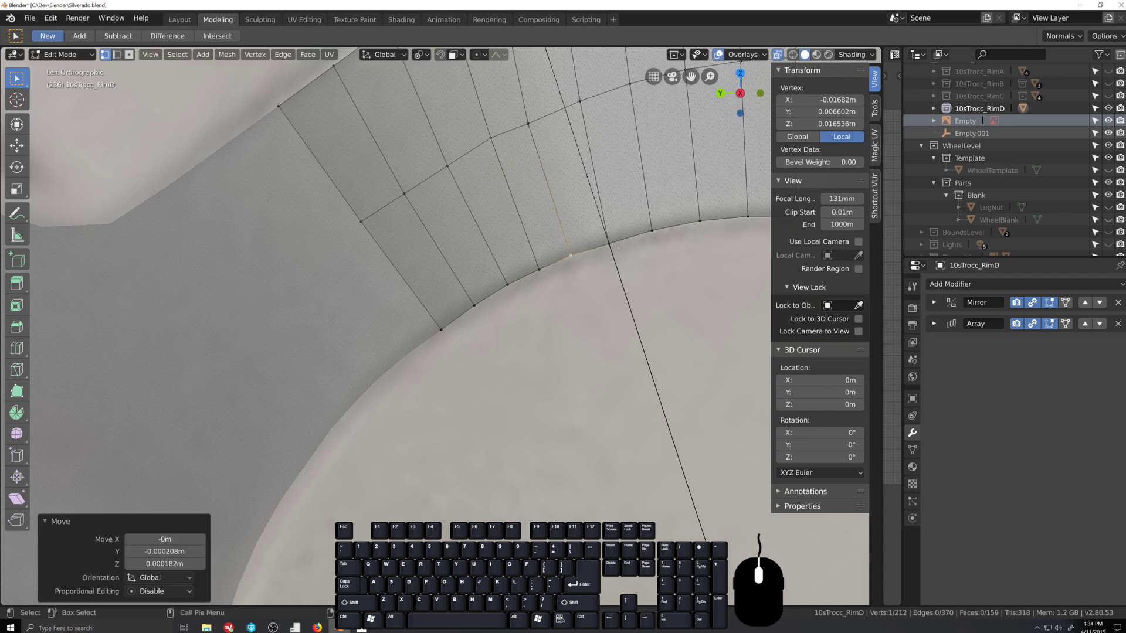
# Step: Fine-tune four more vertices along the hub-cap edge to follow the reference circle, raising the last one 0.000043 m in Z
pyautogui.click(607, 268)
pyautogui.press('g')
pyautogui.click(607, 265)
pyautogui.click(541, 277)
pyautogui.press('g')
pyautogui.click(541, 277)
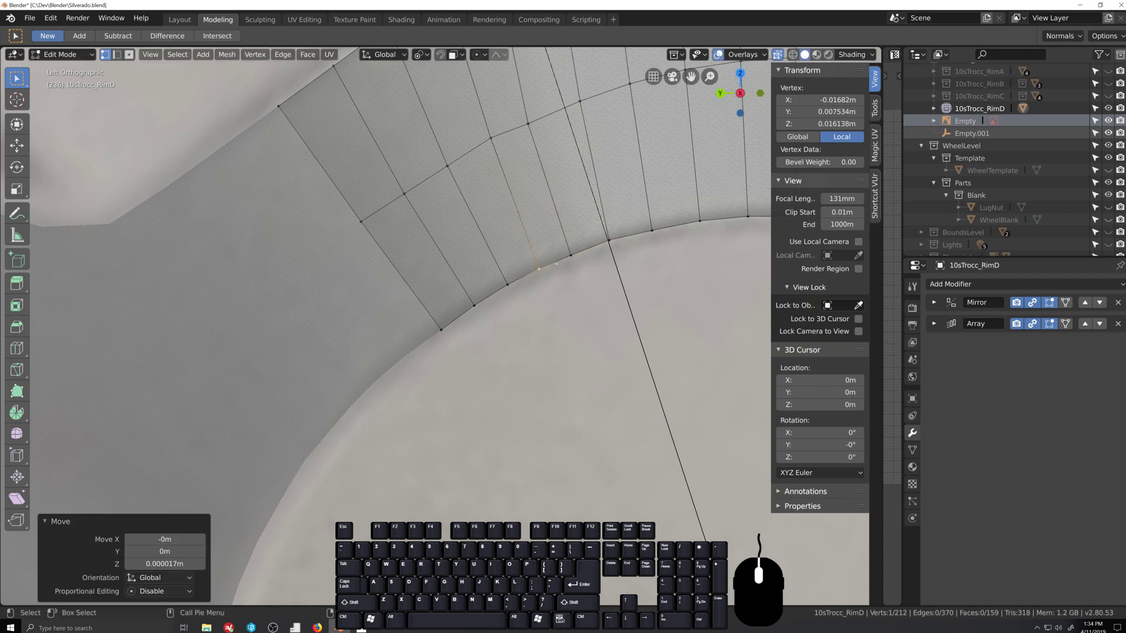
pyautogui.click(581, 271)
pyautogui.press('g')
pyautogui.click(582, 271)
pyautogui.click(651, 231)
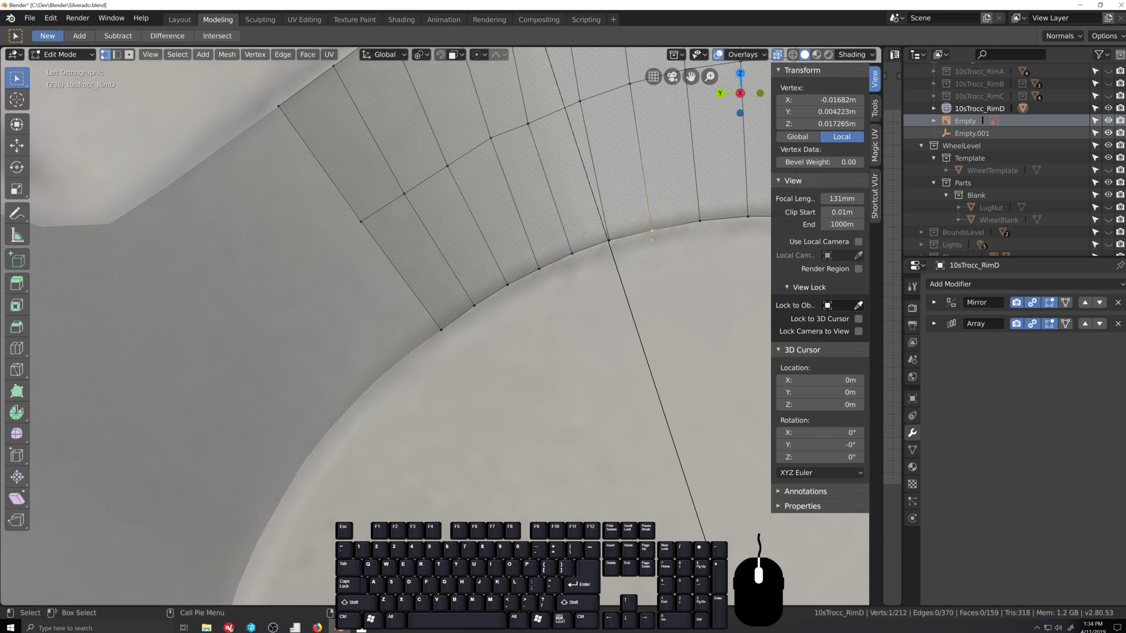
pyautogui.press('g')
pyautogui.click(651, 238)
# Step: Examine the shape of the spokes and the central hub opening from several angles, including in Object Mode
pyautogui.scroll(-4, 652, 238)
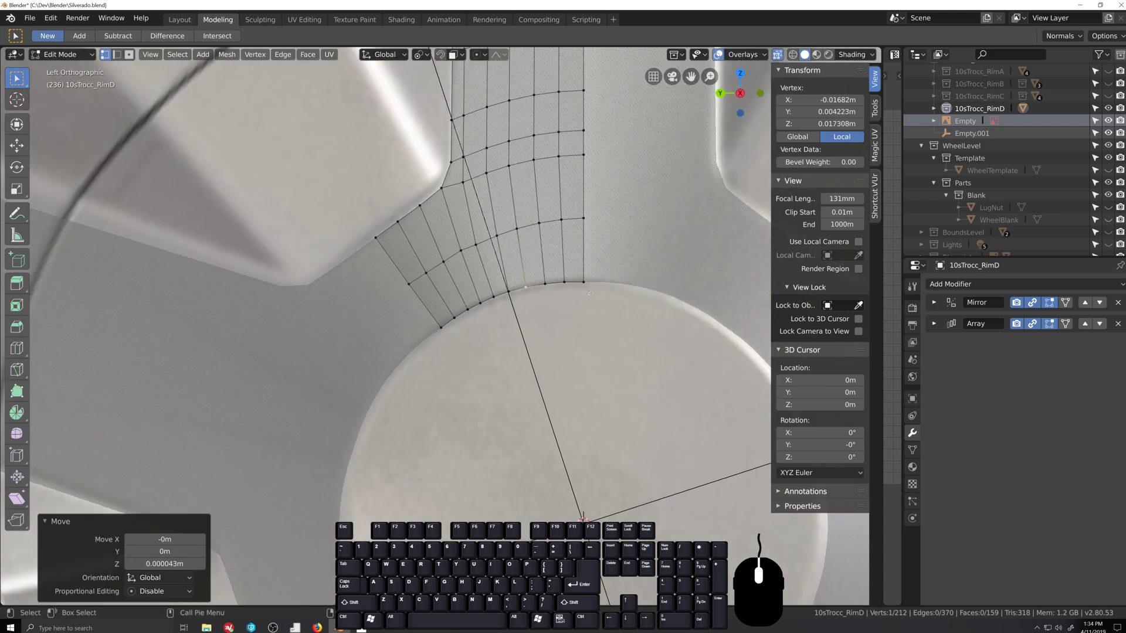
pyautogui.scroll(-3, 589, 293)
pyautogui.moveTo(487, 266); pyautogui.dragTo(456, 262, button='middle')
pyautogui.scroll(3, 456, 263)
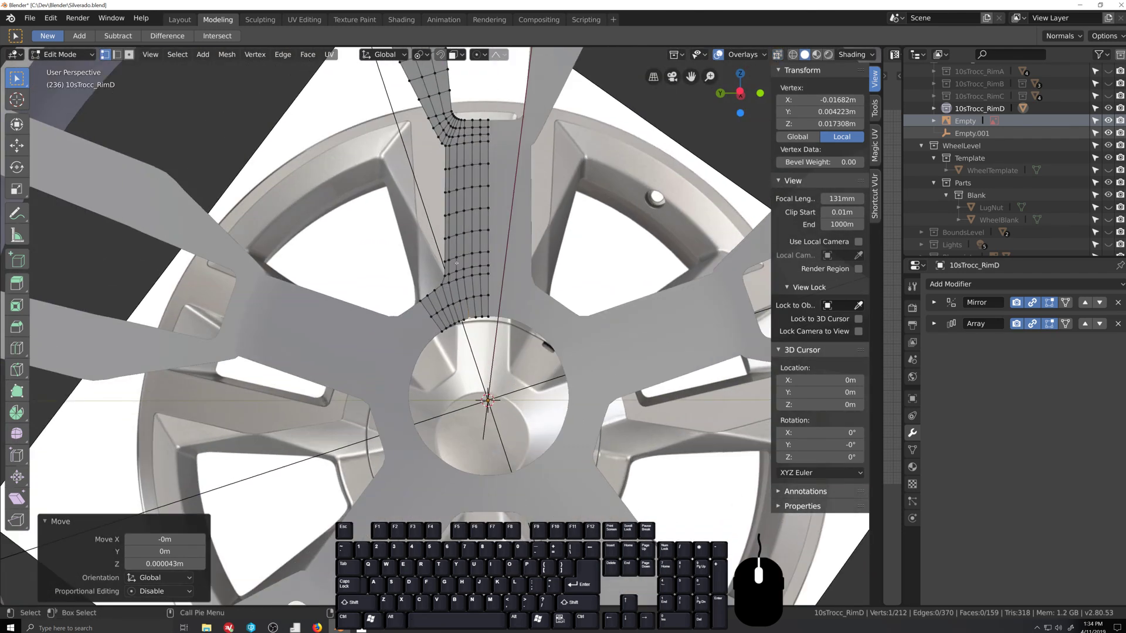
pyautogui.moveTo(456, 263); pyautogui.dragTo(460, 321, button='middle')
pyautogui.press('Tab')
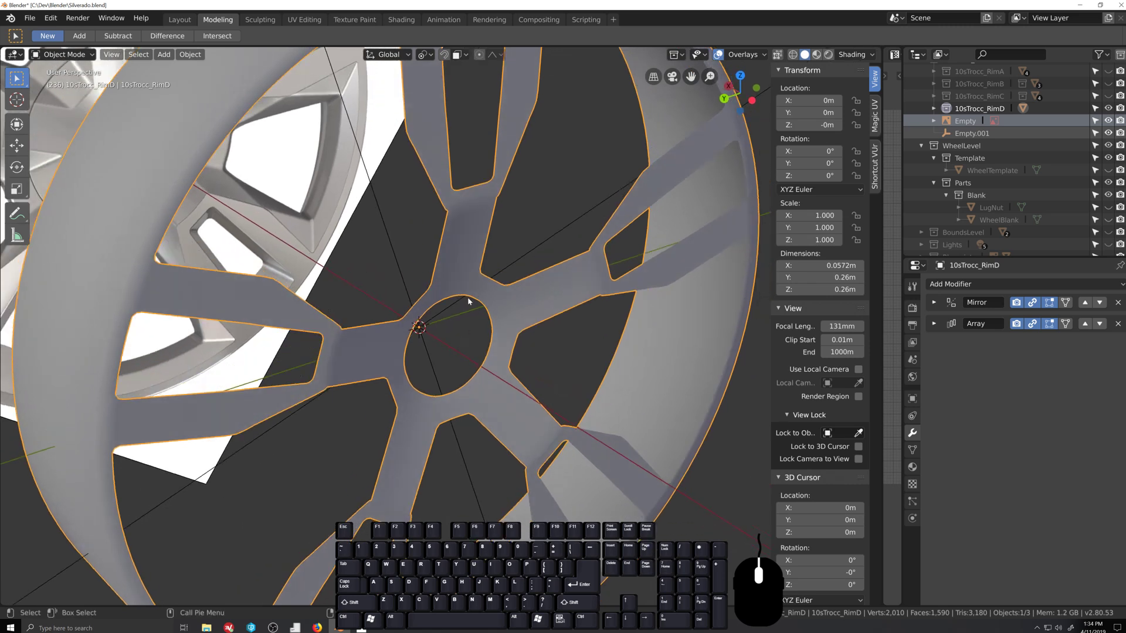
pyautogui.press('Tab')
# Step: Edge-slide the middle loop of the web beside the hub opening in three passes, by factors 0.659, 0.844 and 0.026
pyautogui.scroll(5, 462, 322)
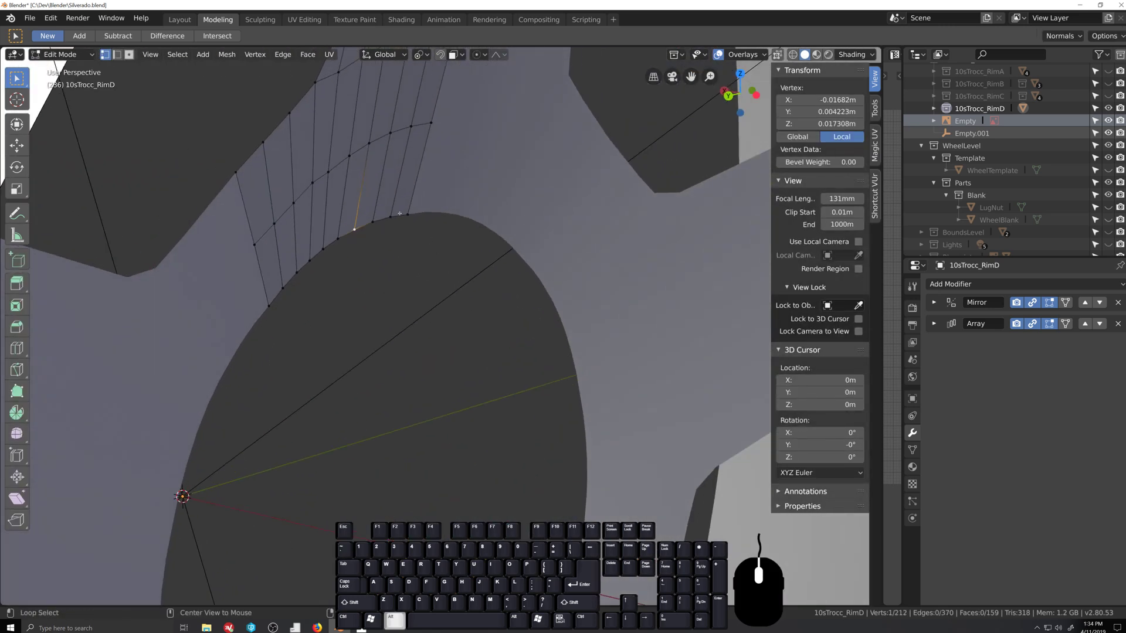
pyautogui.keyDown('alt'); pyautogui.click(400, 233); pyautogui.keyUp('alt')
pyautogui.moveTo(399, 233); pyautogui.dragTo(546, 224, button='middle')
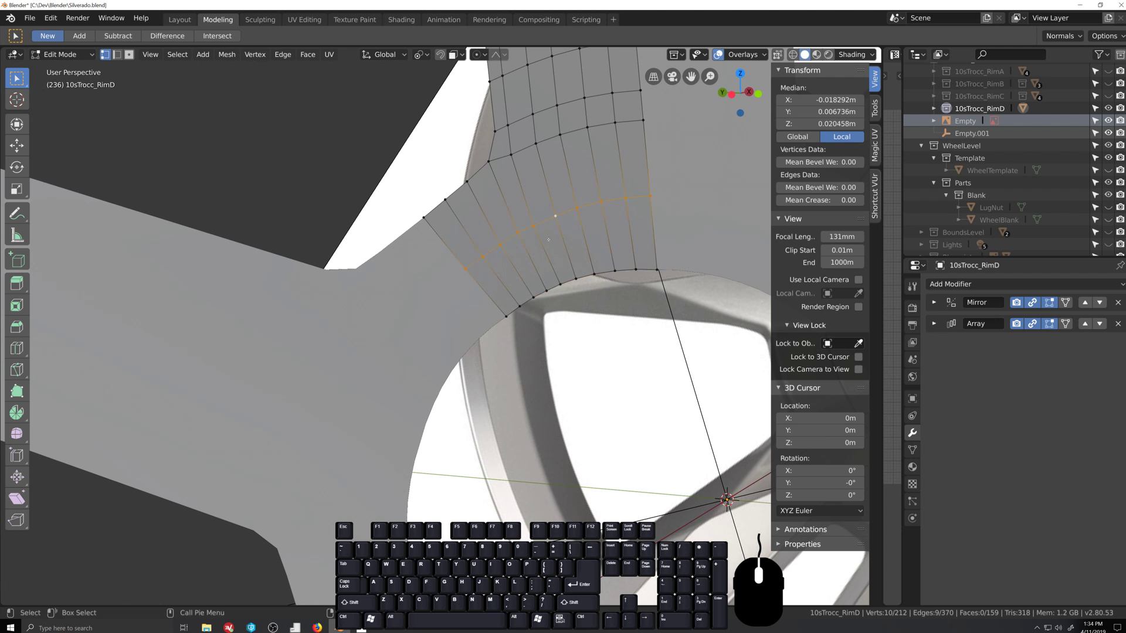
pyautogui.press('g')
pyautogui.press('g')
pyautogui.click(565, 280)
pyautogui.press('g')
pyautogui.press('g')
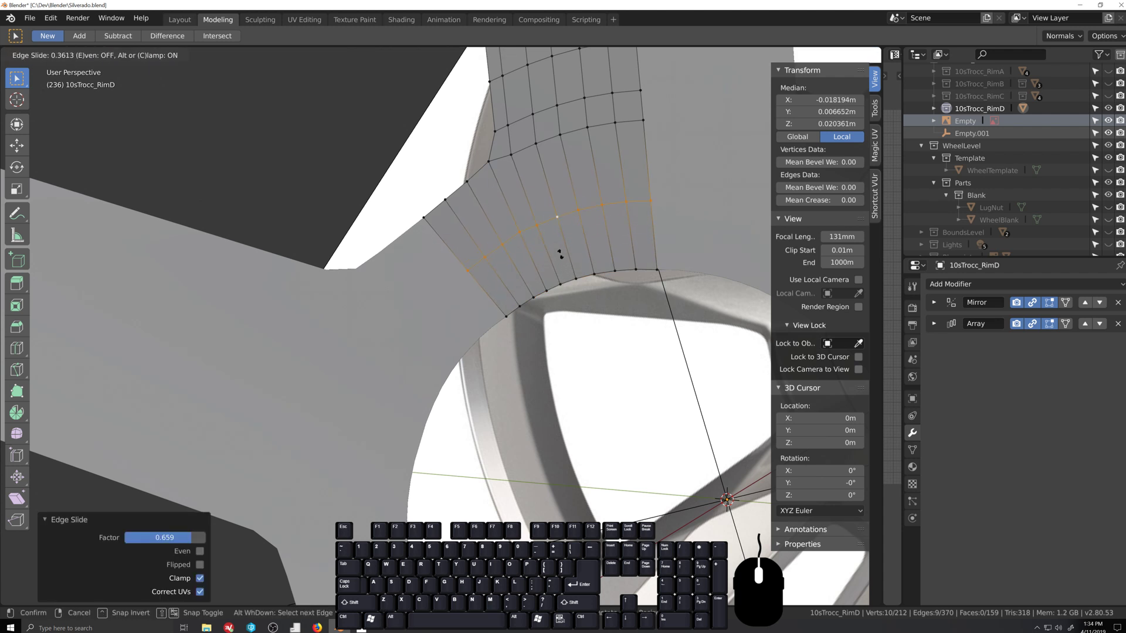
pyautogui.click(558, 194)
pyautogui.press('g')
pyautogui.press('g')
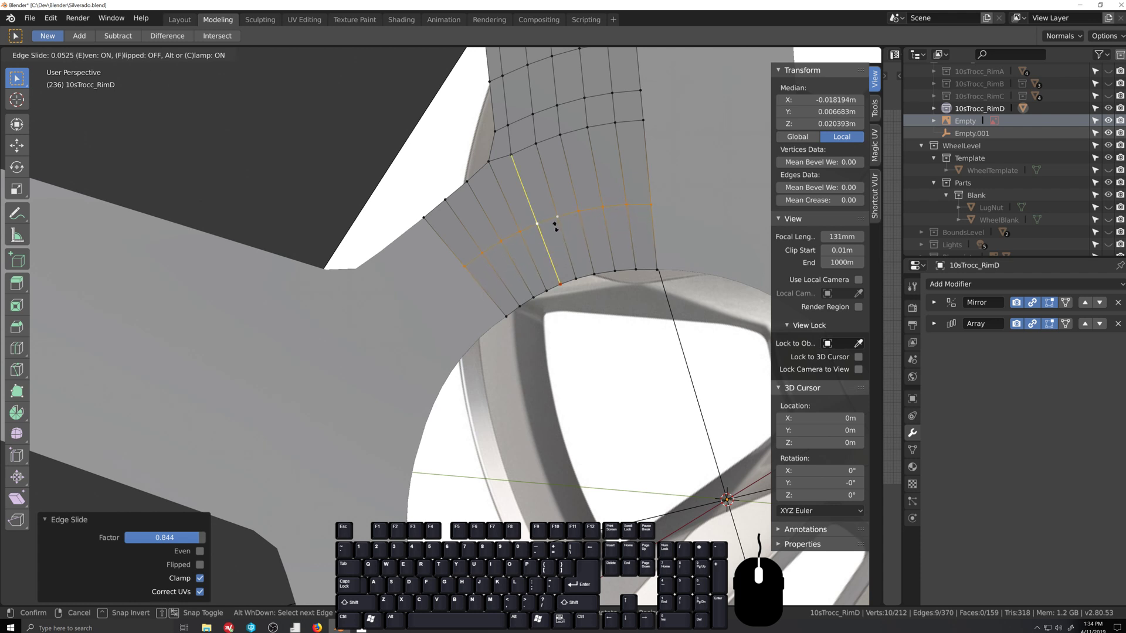
pyautogui.click(566, 255)
# Step: Examine the whole rim in Object Mode and compare its spokes with the wheel photo
pyautogui.moveTo(567, 255); pyautogui.dragTo(651, 282, button='middle')
pyautogui.scroll(-3, 586, 291)
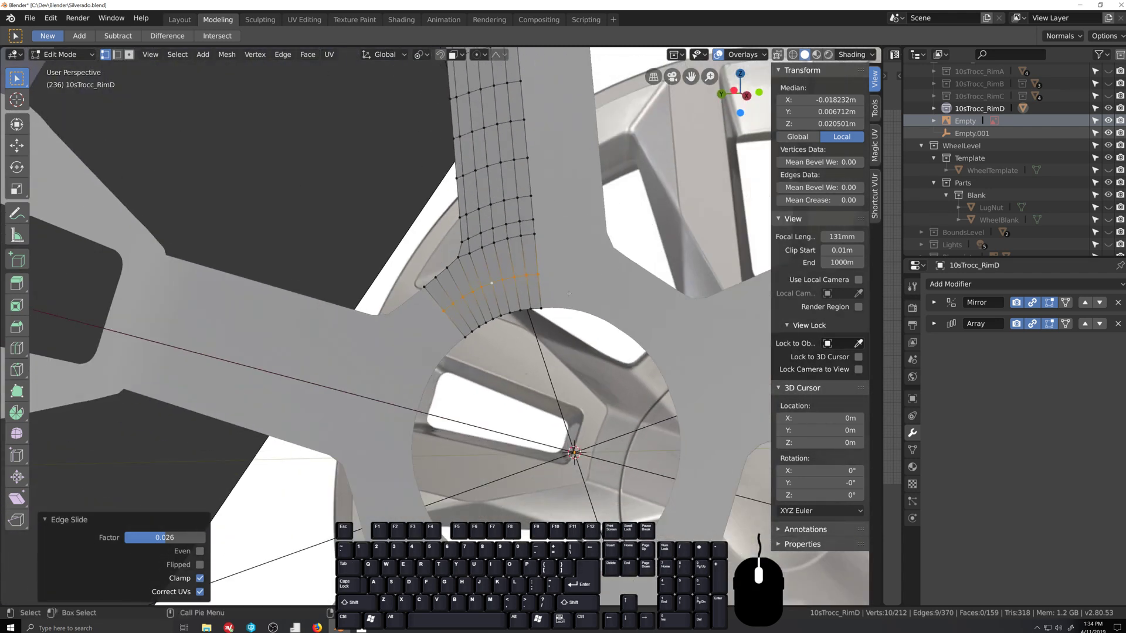
pyautogui.moveTo(563, 294); pyautogui.dragTo(533, 254, button='middle')
pyautogui.press('Tab')
pyautogui.scroll(-5, 527, 276)
pyautogui.click(361, 628)
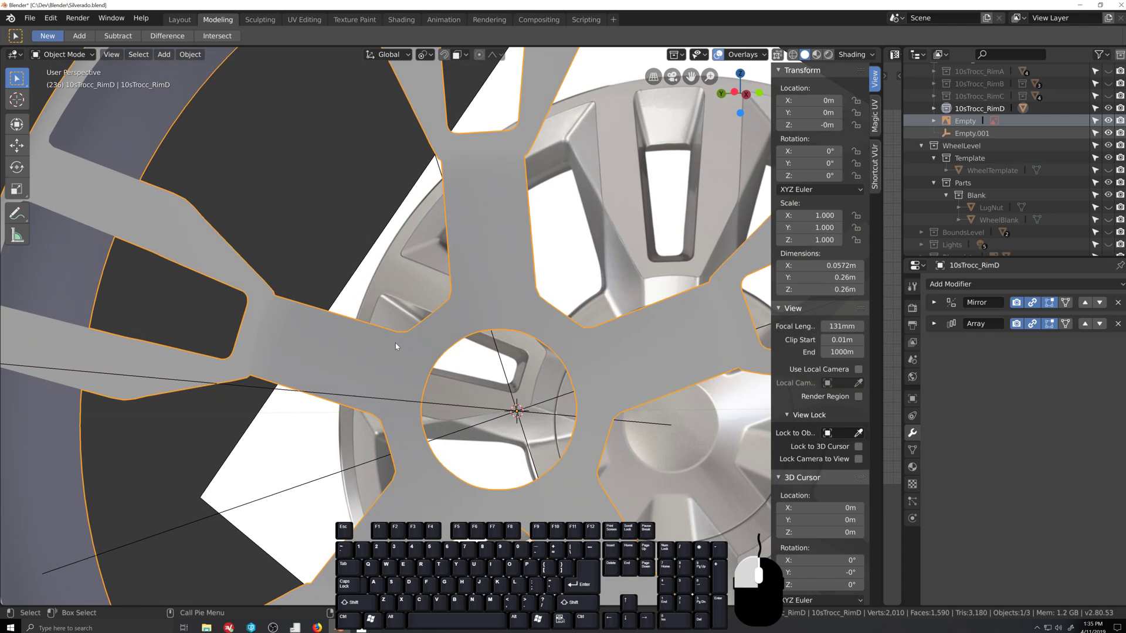
pyautogui.click(505, 262)
pyautogui.scroll(-4, 505, 262)
# Step: Extrude the open boundary loop along the large opening's rim and spoke edge by 0.000769 m along X
pyautogui.press('Tab')
pyautogui.press('`')
pyautogui.hotkey('shift', '`')
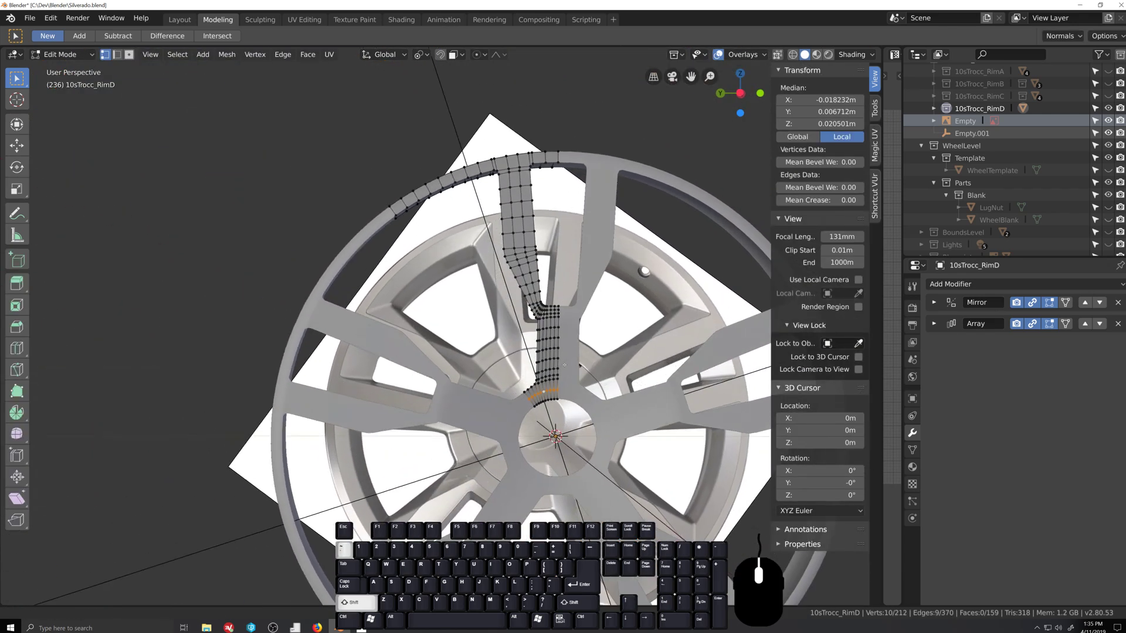
pyautogui.hotkey('ctrl', '`')
pyautogui.keyDown('alt'); pyautogui.click(624, 282); pyautogui.keyUp('alt')
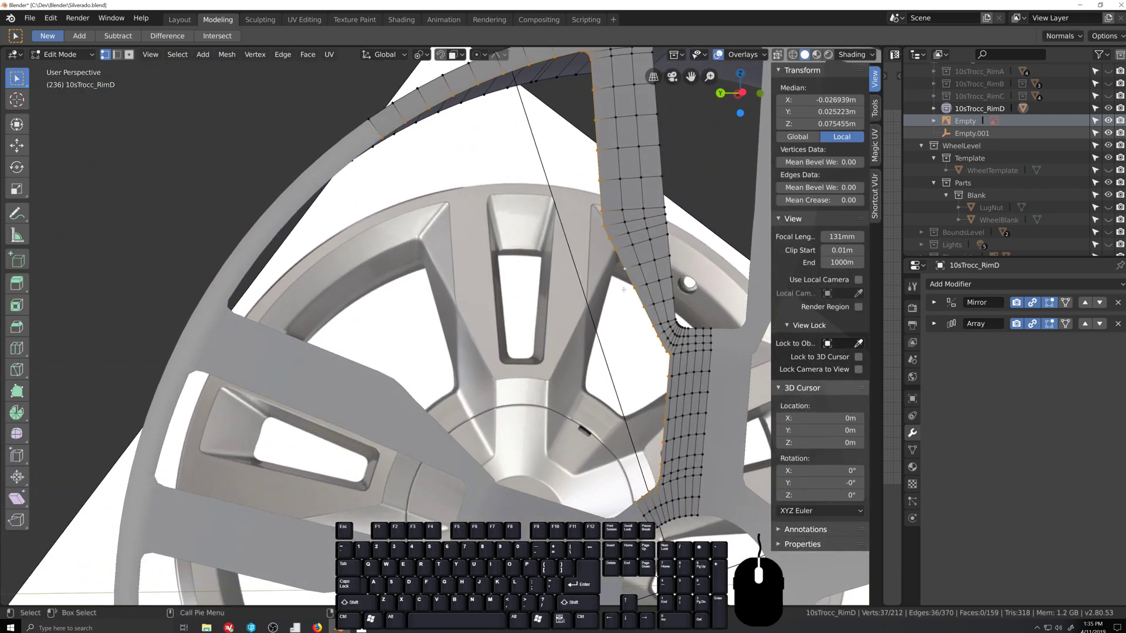
pyautogui.scroll(-2, 624, 282)
pyautogui.press('`')
pyautogui.scroll(2, 580, 487)
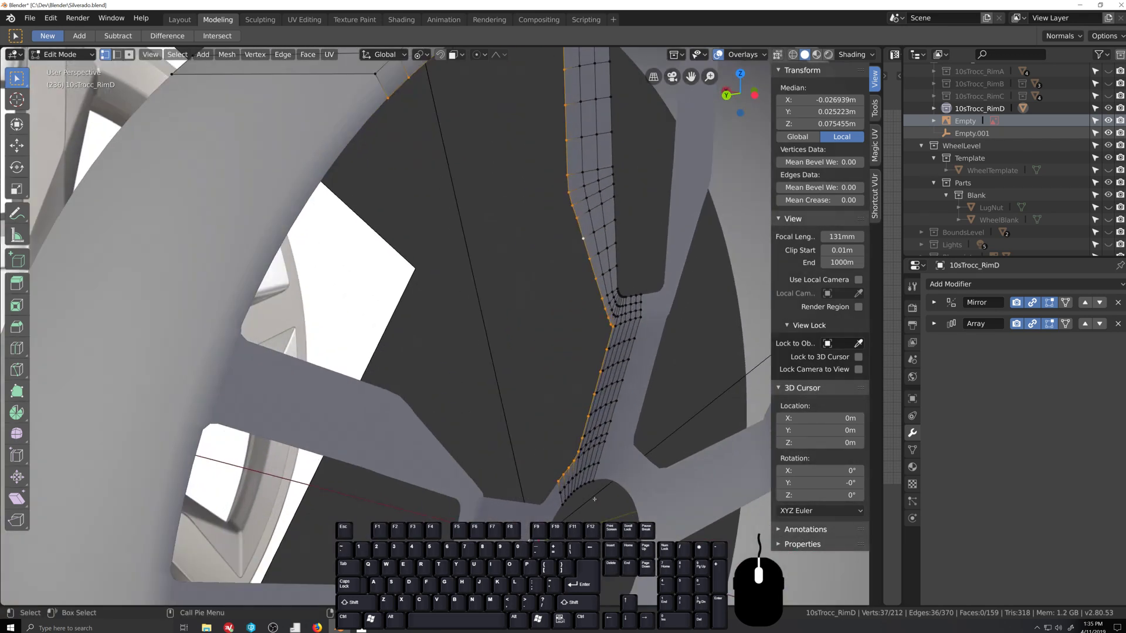
pyautogui.press('e')
pyautogui.press('x')
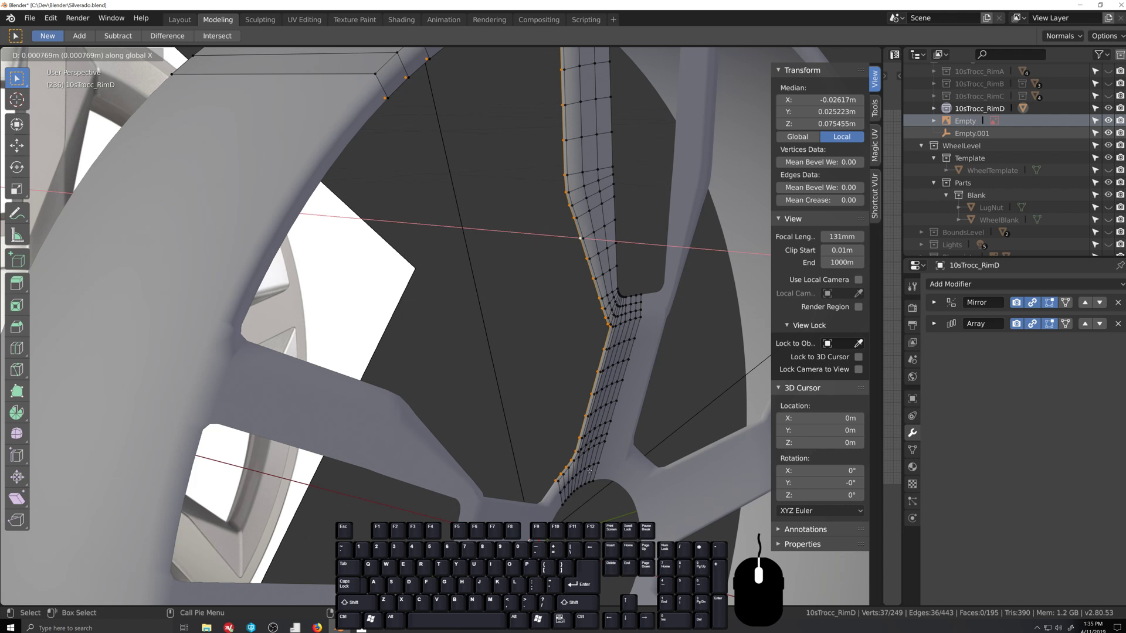
pyautogui.click(590, 470)
# Step: Select the extruded boundary from the spoke's bend up to the rim section's far end and rotate it 22.9° about global Y
pyautogui.scroll(-3, 584, 386)
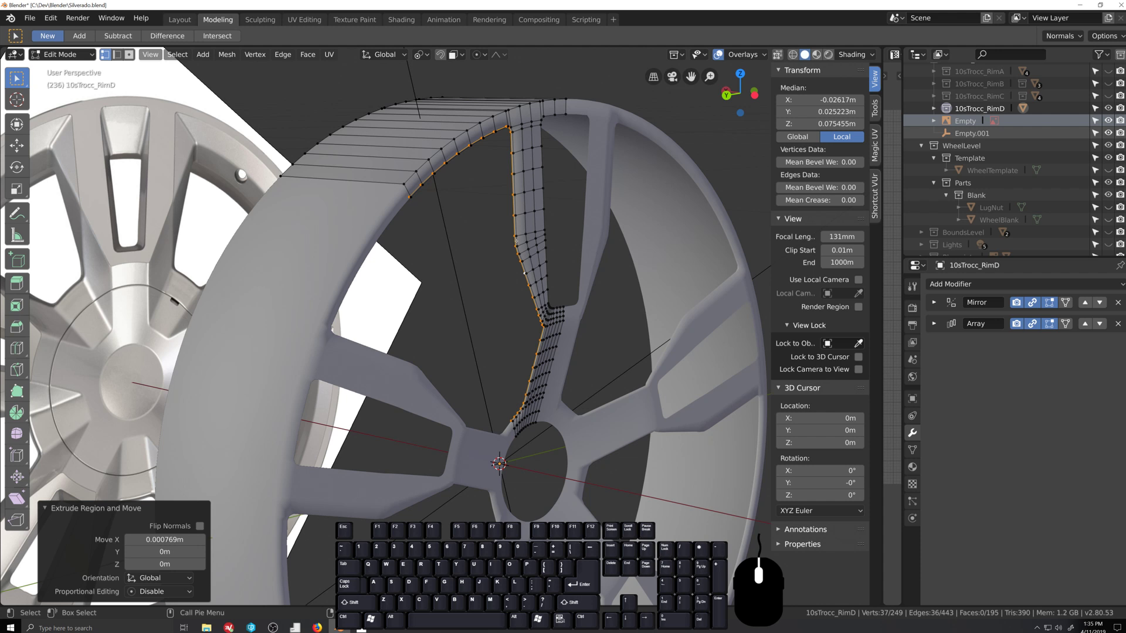
pyautogui.scroll(6, 519, 233)
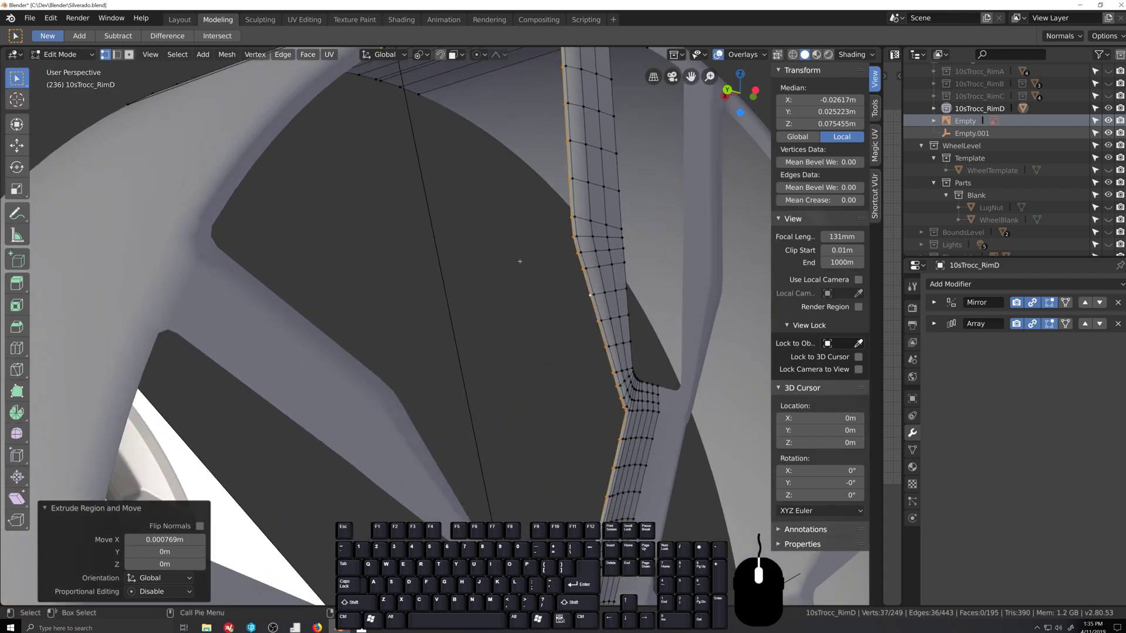
pyautogui.click(568, 236)
pyautogui.scroll(-4, 568, 236)
pyautogui.moveTo(568, 237); pyautogui.dragTo(517, 180, button='middle')
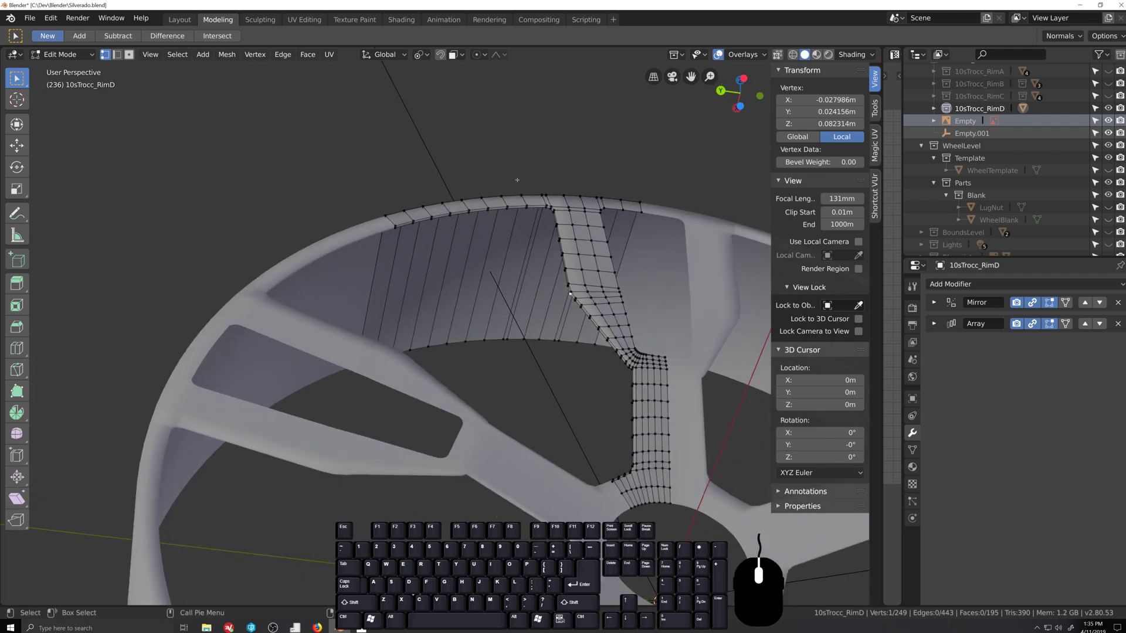
pyautogui.keyDown('ctrl'); pyautogui.keyDown('shift'); pyautogui.click(407, 224); pyautogui.keyUp('shift'); pyautogui.keyUp('ctrl')
pyautogui.moveTo(407, 224); pyautogui.dragTo(494, 286, button='middle')
pyautogui.moveTo(462, 334)
pyautogui.mouseDown(button='middle')
pyautogui.moveTo(442, 340)
pyautogui.moveTo(457, 338)
pyautogui.mouseUp(button='middle')
pyautogui.press('ctrl+KP_3')
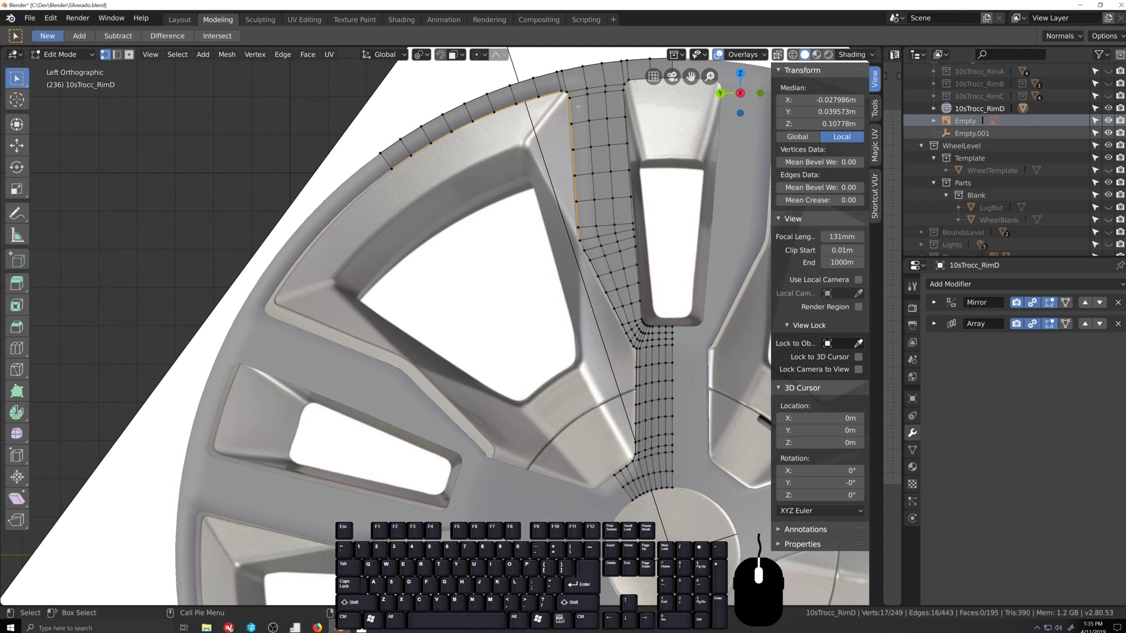
pyautogui.moveTo(472, 241); pyautogui.dragTo(578, 332, button='middle')
pyautogui.press('r')
pyautogui.press('y')
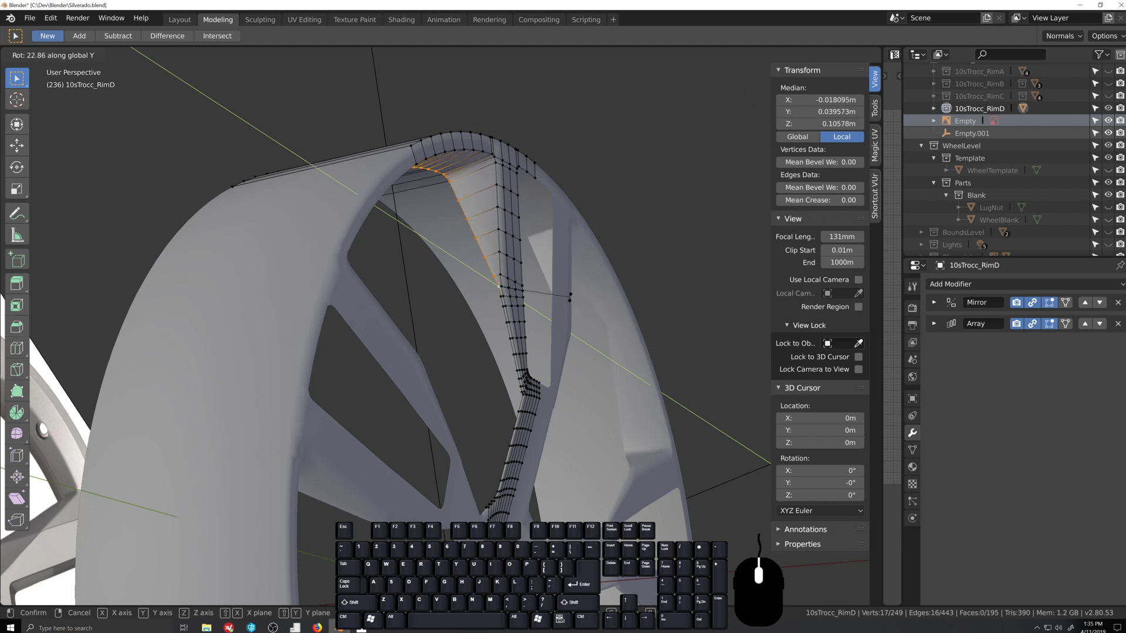
pyautogui.click(570, 296)
# Step: Check the wheel photo wheel4a.jpg and rotate the selected boundary edges by -3.65° about global Y
pyautogui.scroll(-3, 562, 459)
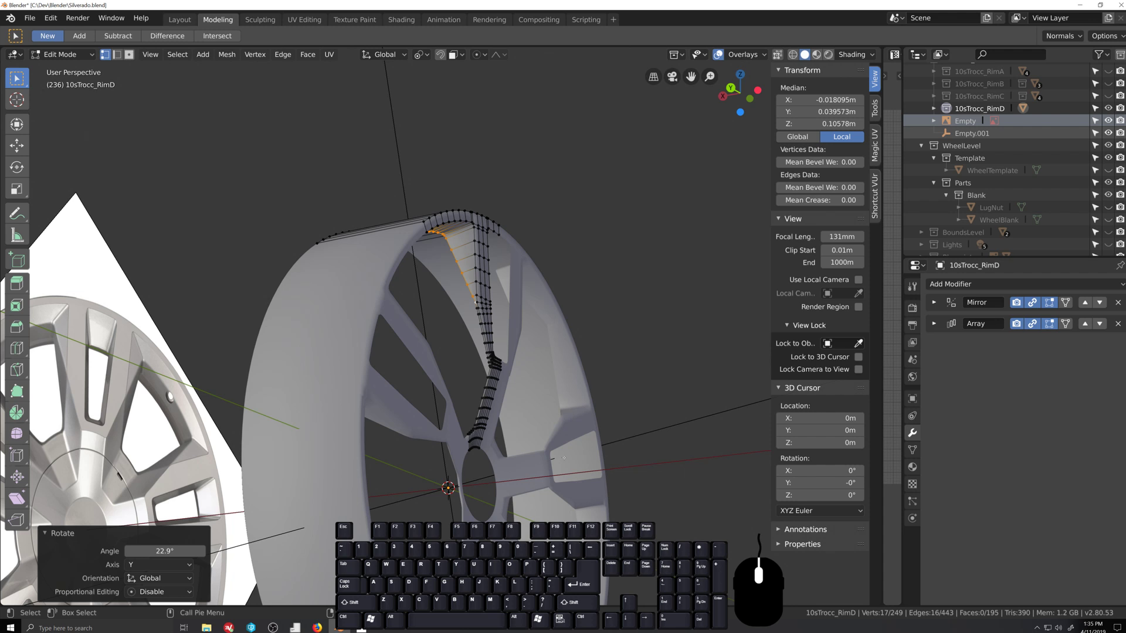
pyautogui.click(361, 629)
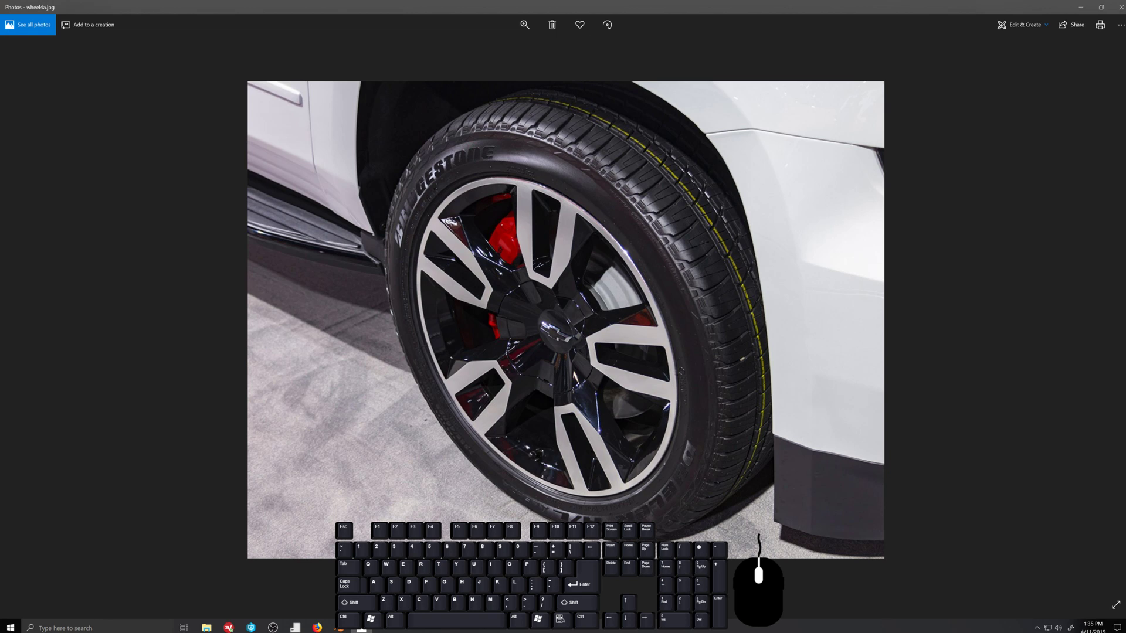
pyautogui.click(339, 627)
pyautogui.scroll(4, 425, 293)
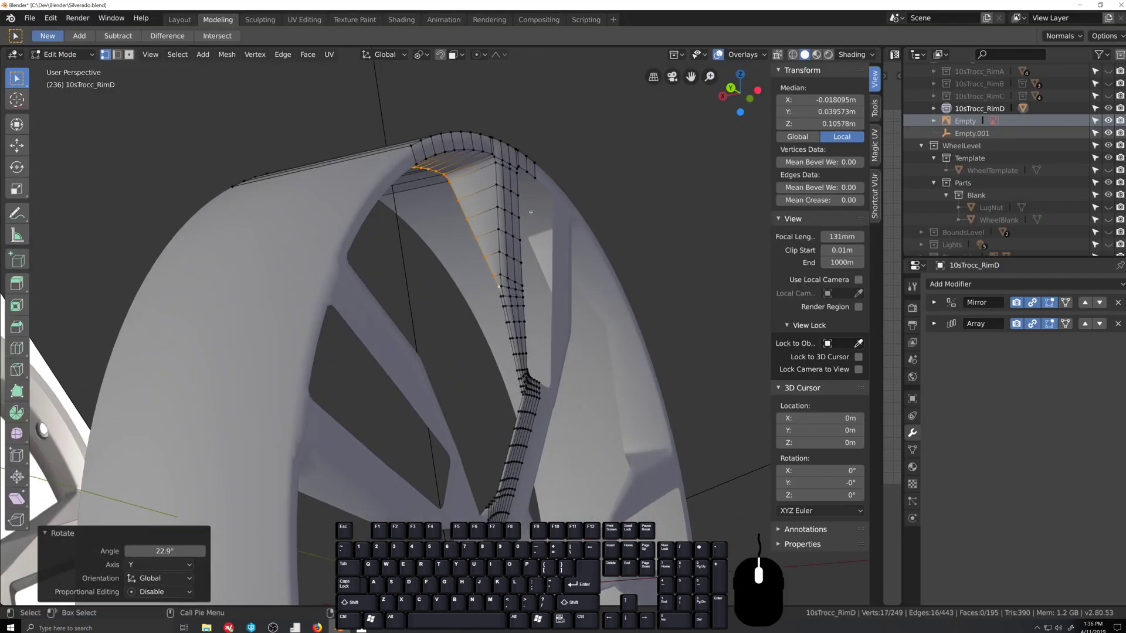
pyautogui.press('r')
pyautogui.press('y')
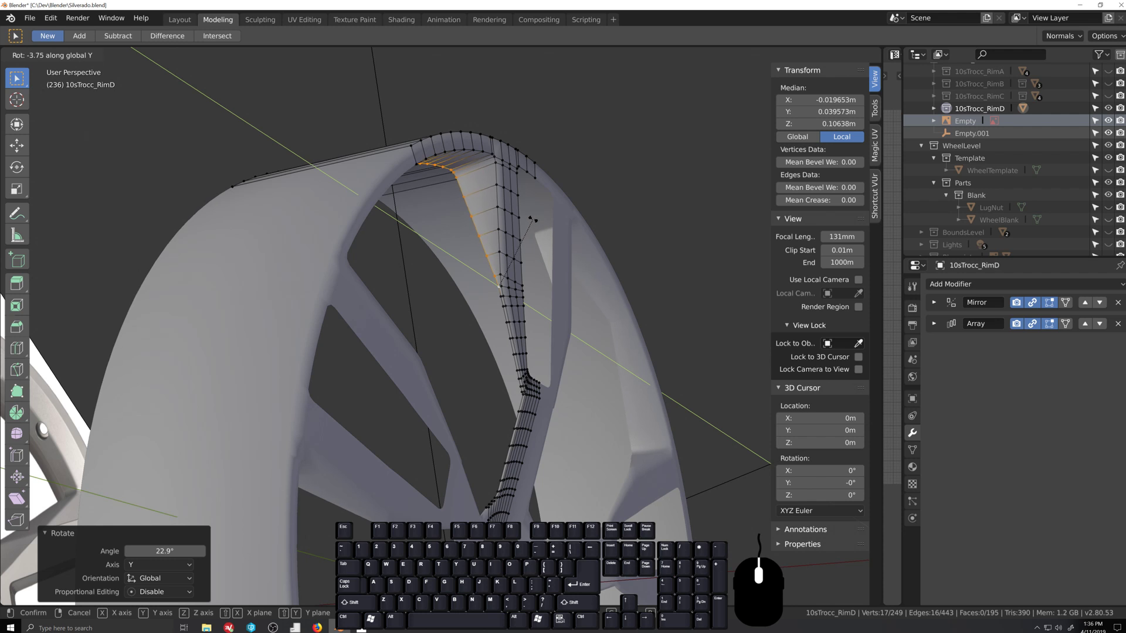
pyautogui.click(532, 219)
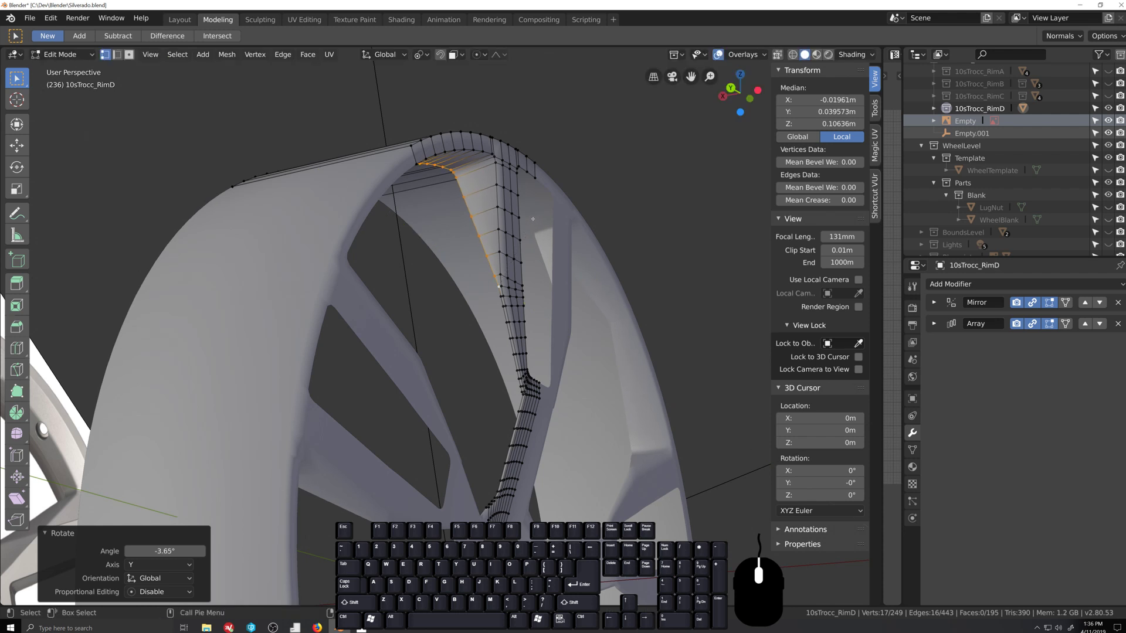
pyautogui.press('ctrl+KP_3')
pyautogui.scroll(2, 557, 254)
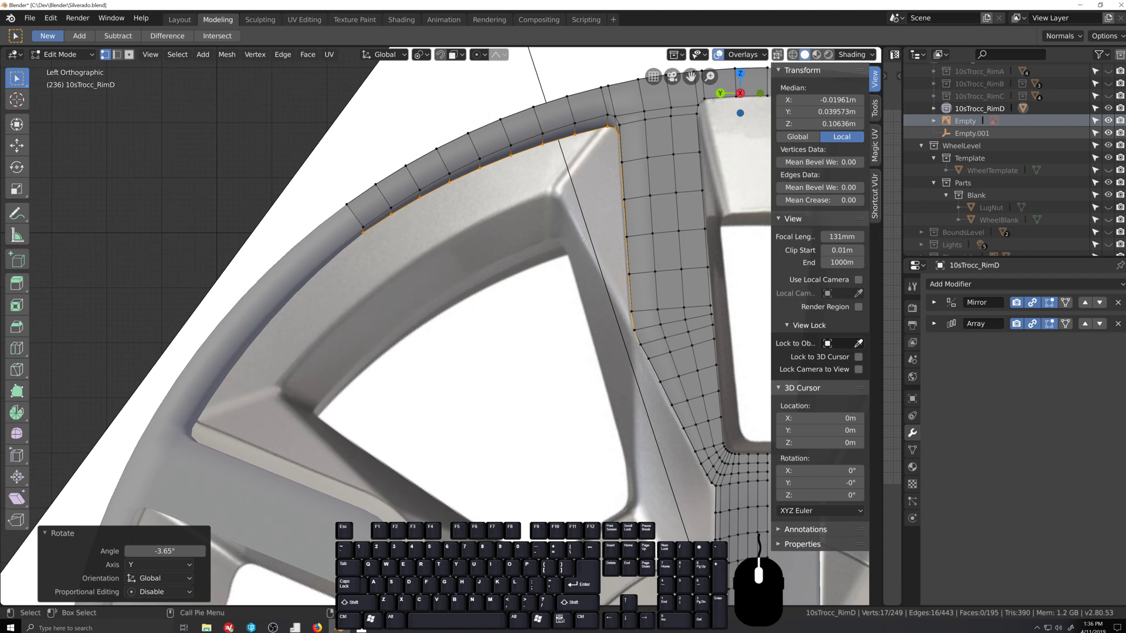
pyautogui.scroll(-1, 377, 260)
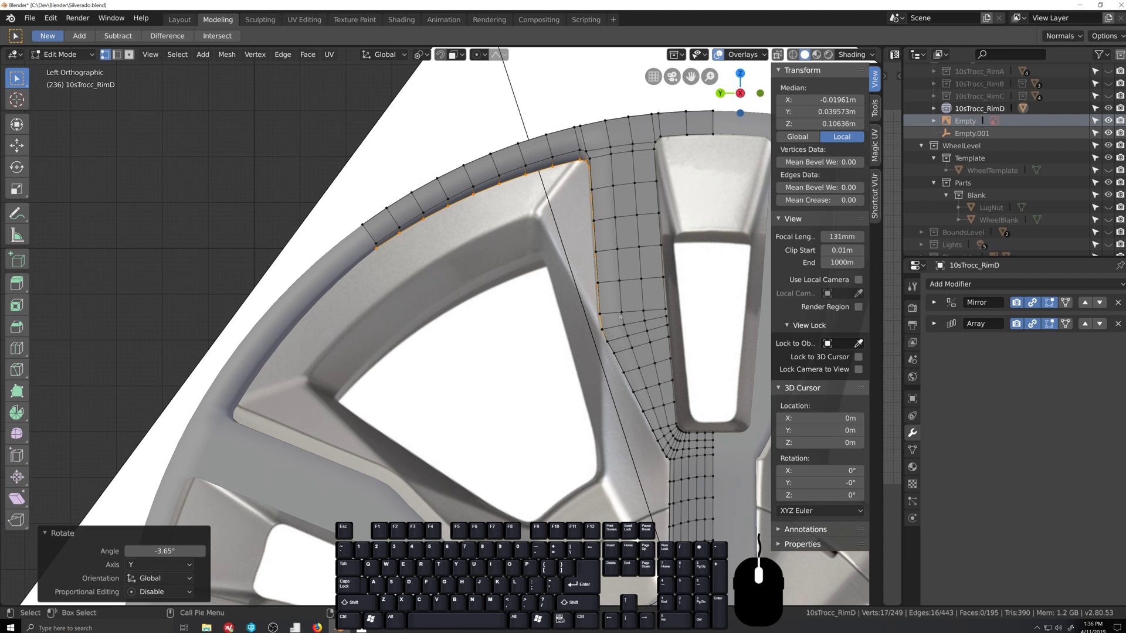
pyautogui.press('.')
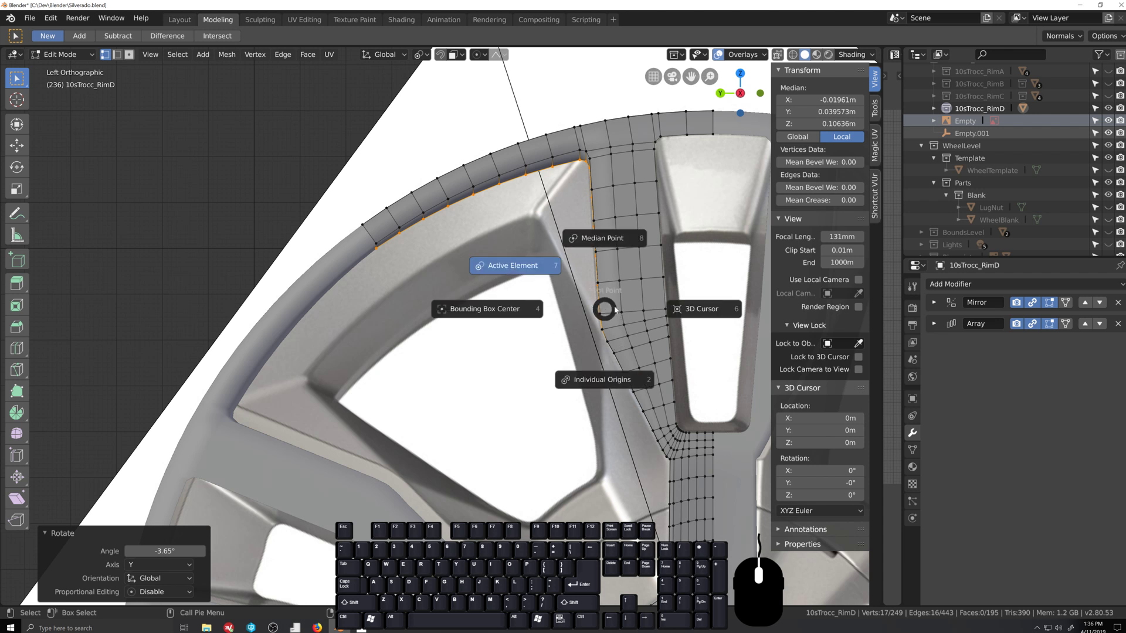
pyautogui.click(697, 311)
pyautogui.moveTo(559, 307); pyautogui.dragTo(577, 303, button='middle')
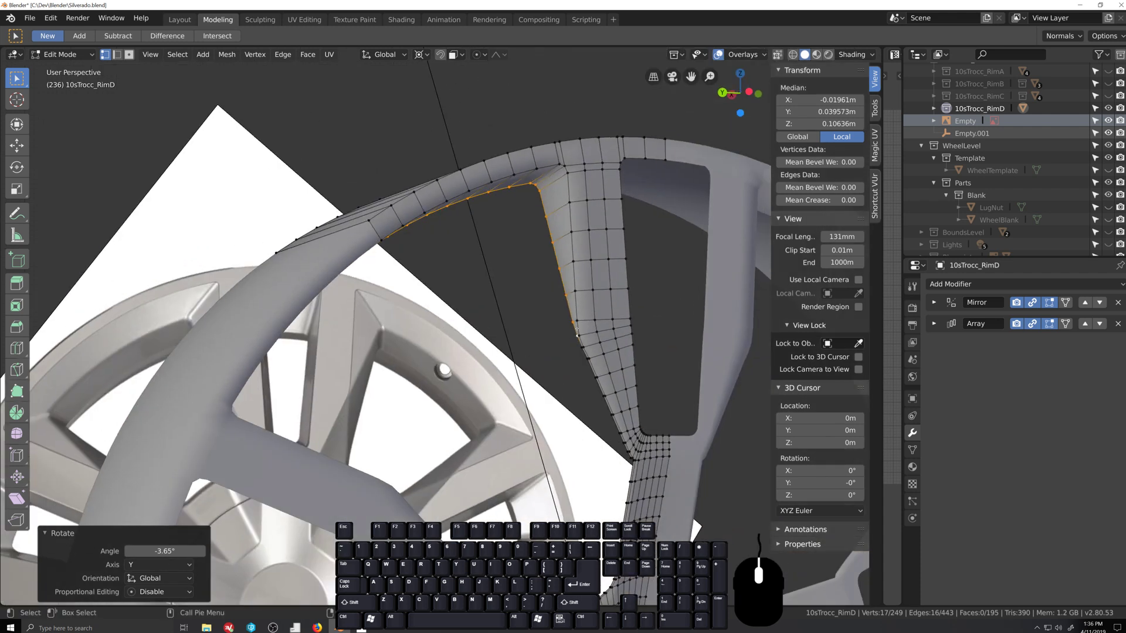
pyautogui.press('s')
pyautogui.rightClick(583, 345)
pyautogui.press('.')
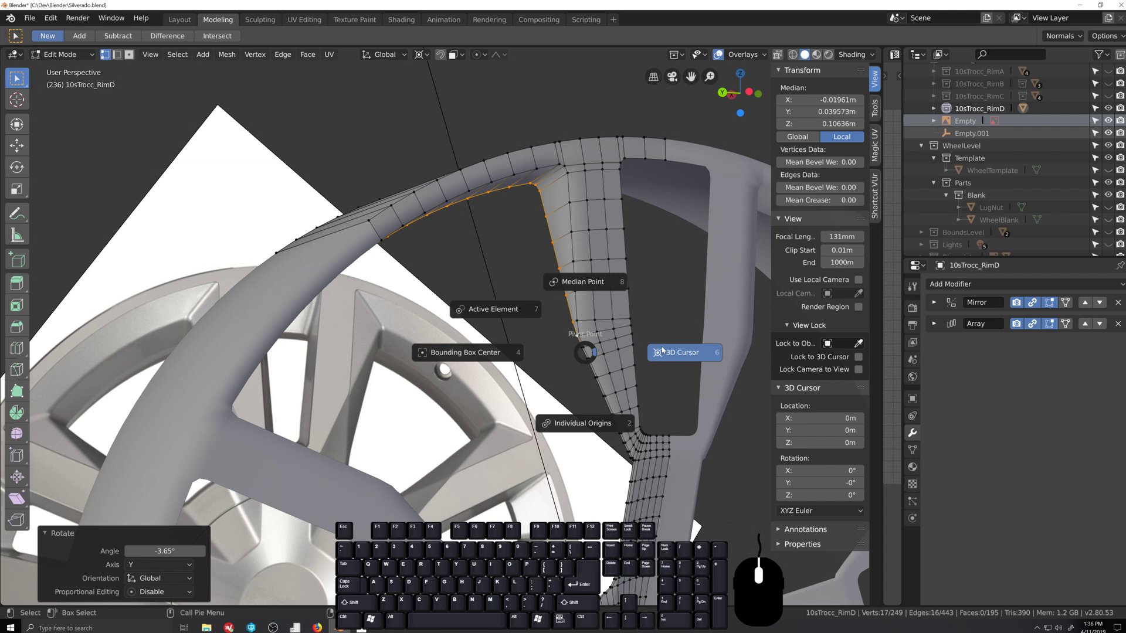
pyautogui.click(503, 307)
pyautogui.press('ctrl+KP_3')
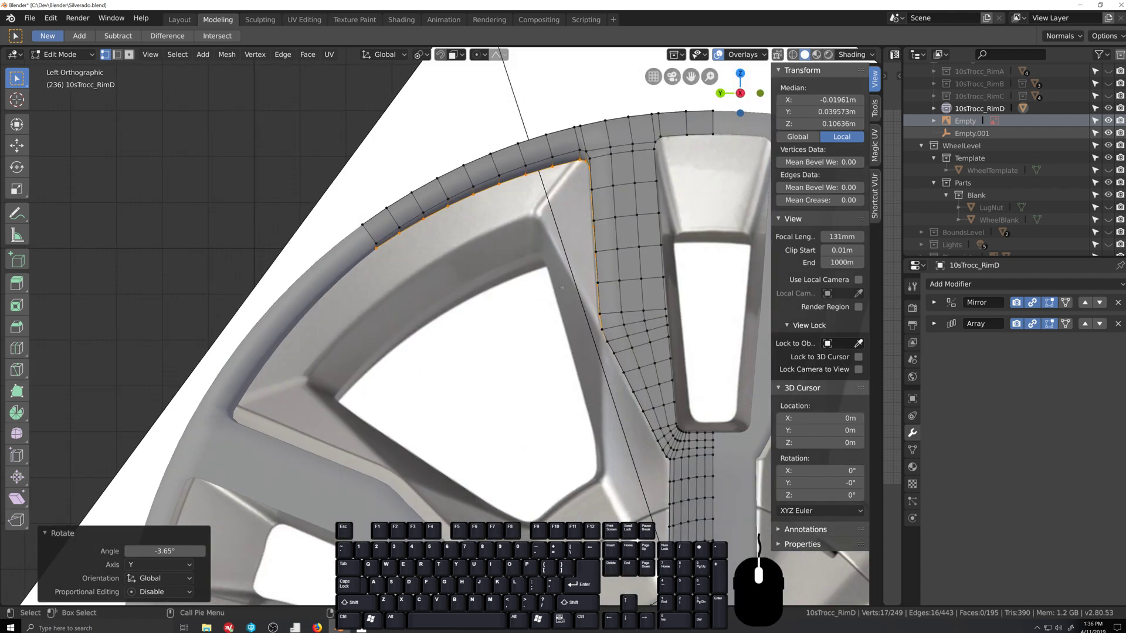
pyautogui.press('s')
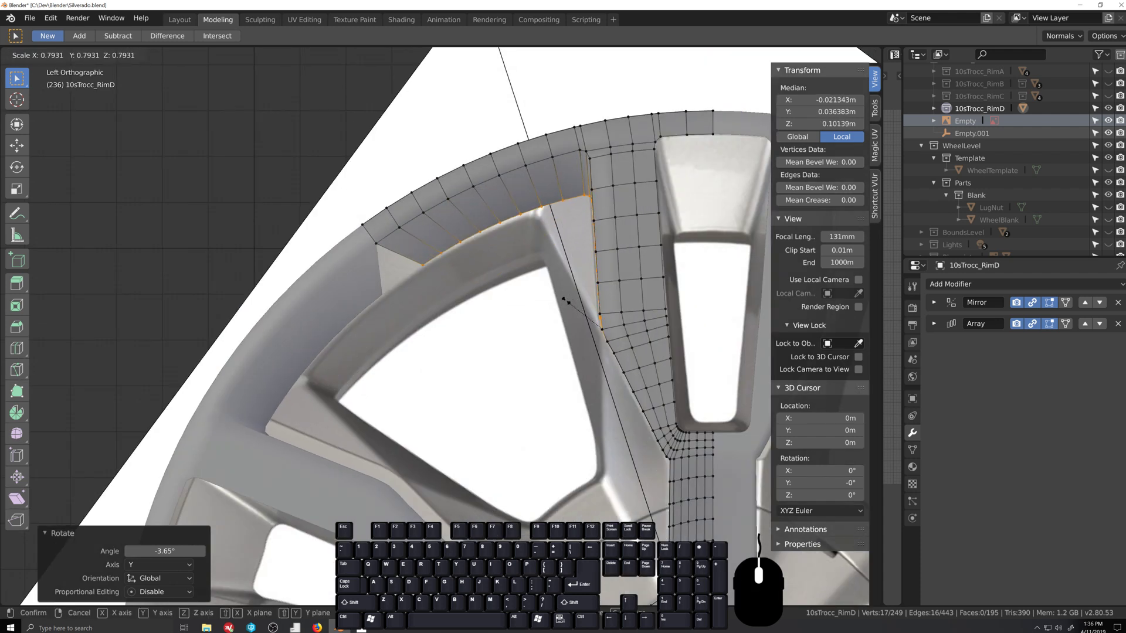
pyautogui.click(565, 300)
pyautogui.press('s')
pyautogui.press('z')
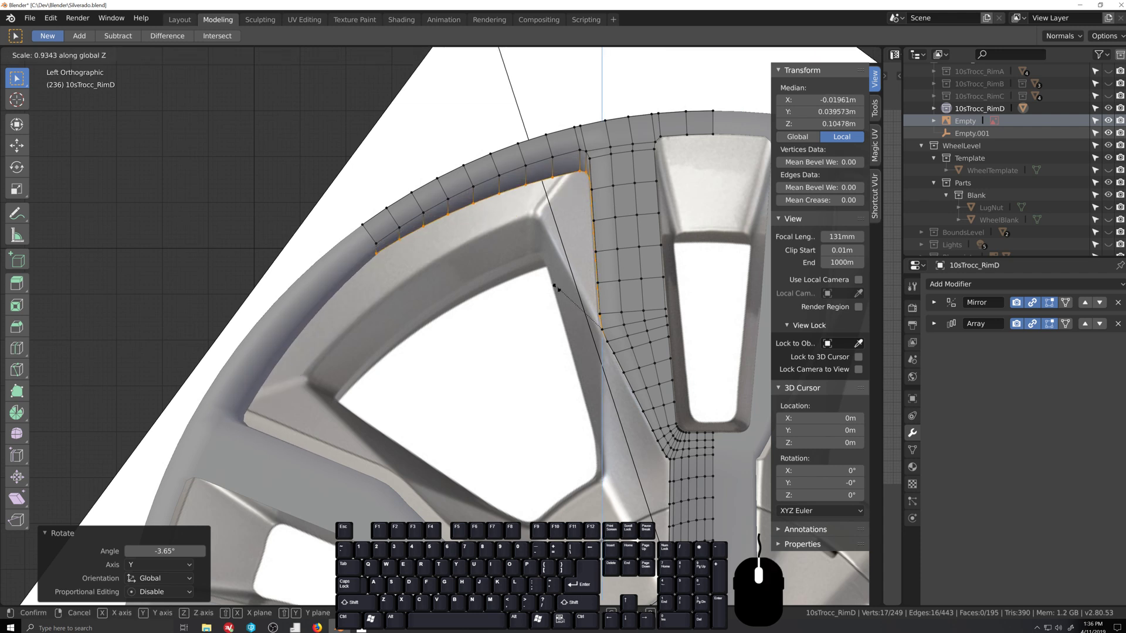
pyautogui.click(544, 290)
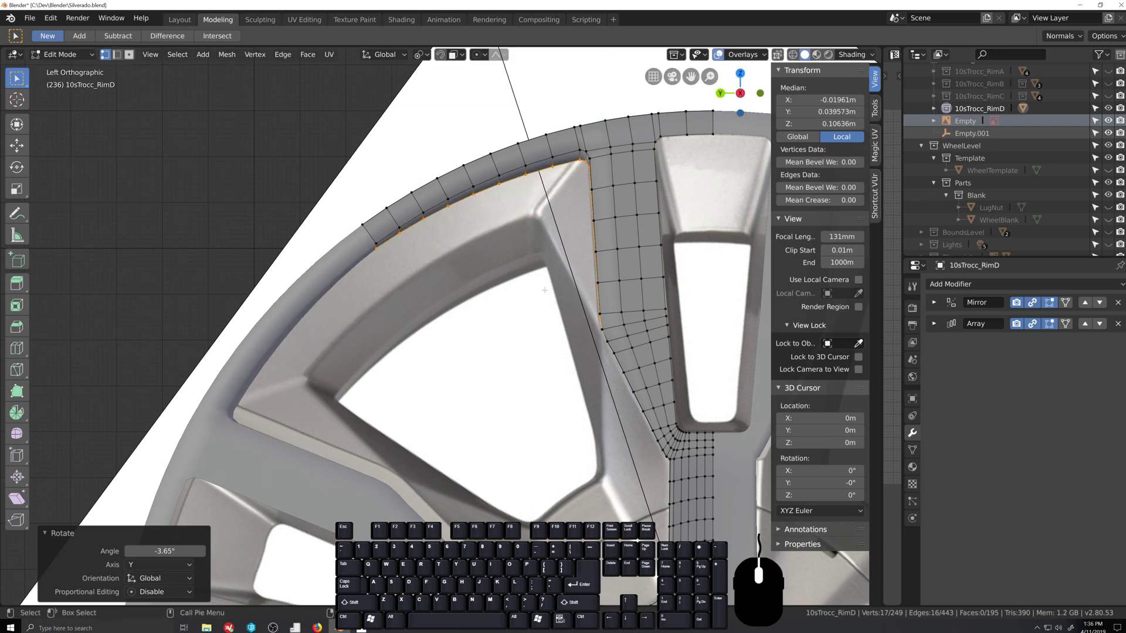
pyautogui.scroll(3, 532, 320)
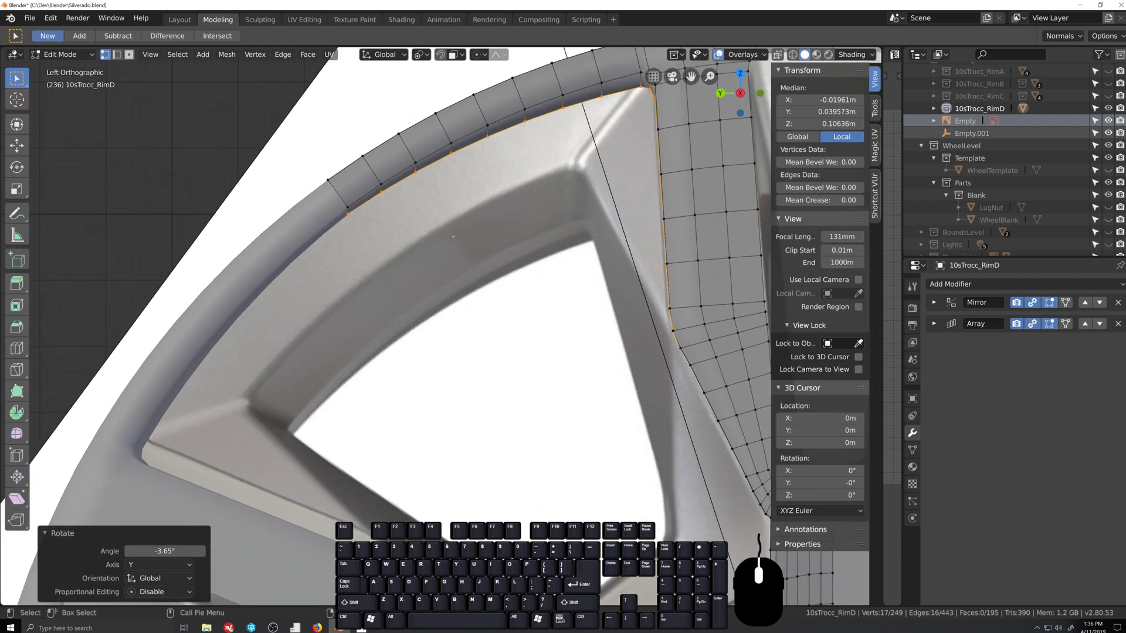
pyautogui.press('g')
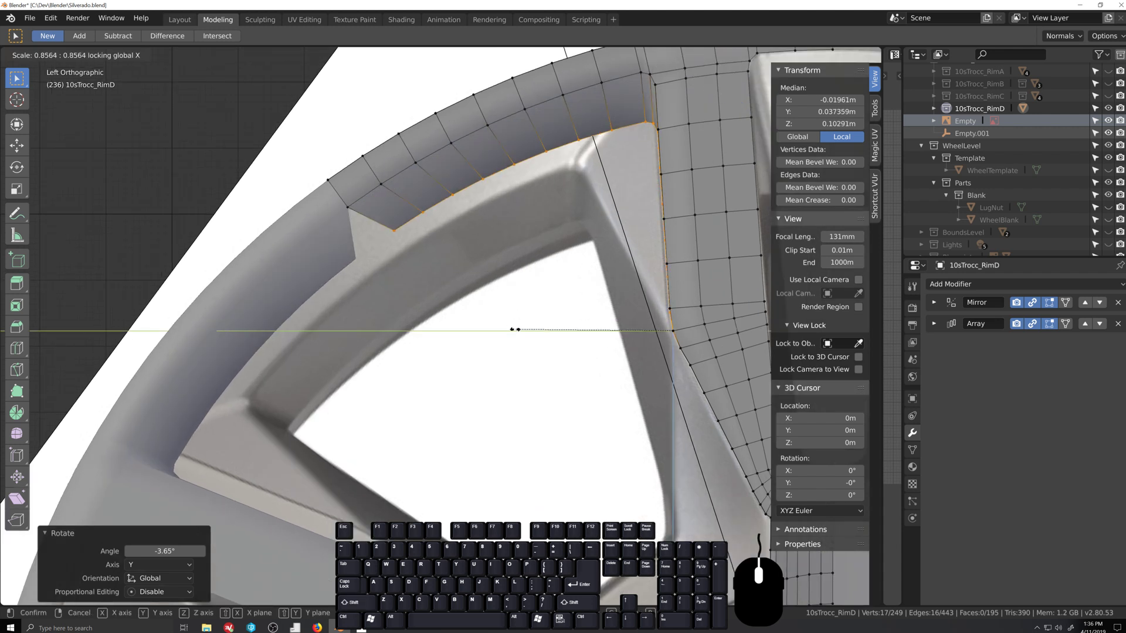
pyautogui.press('Escape')
# Step: Scale the selected boundary edges about the 3D cursor by about 0.926 in Y and Z, with X locked
pyautogui.press('.')
pyautogui.click(551, 349)
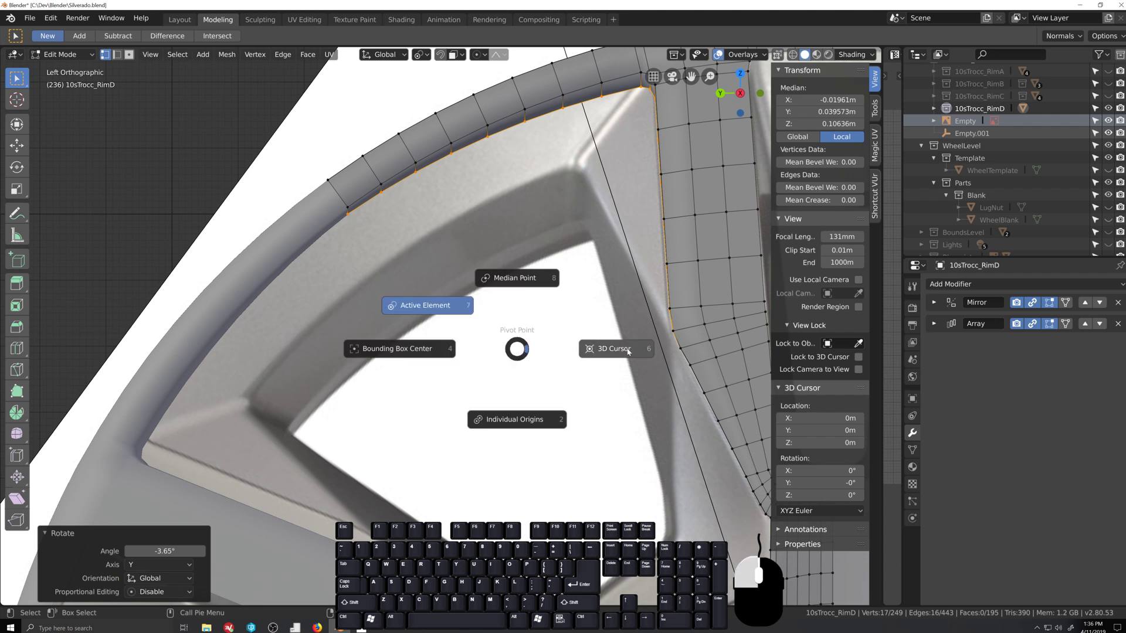
pyautogui.press('s')
pyautogui.press('x')
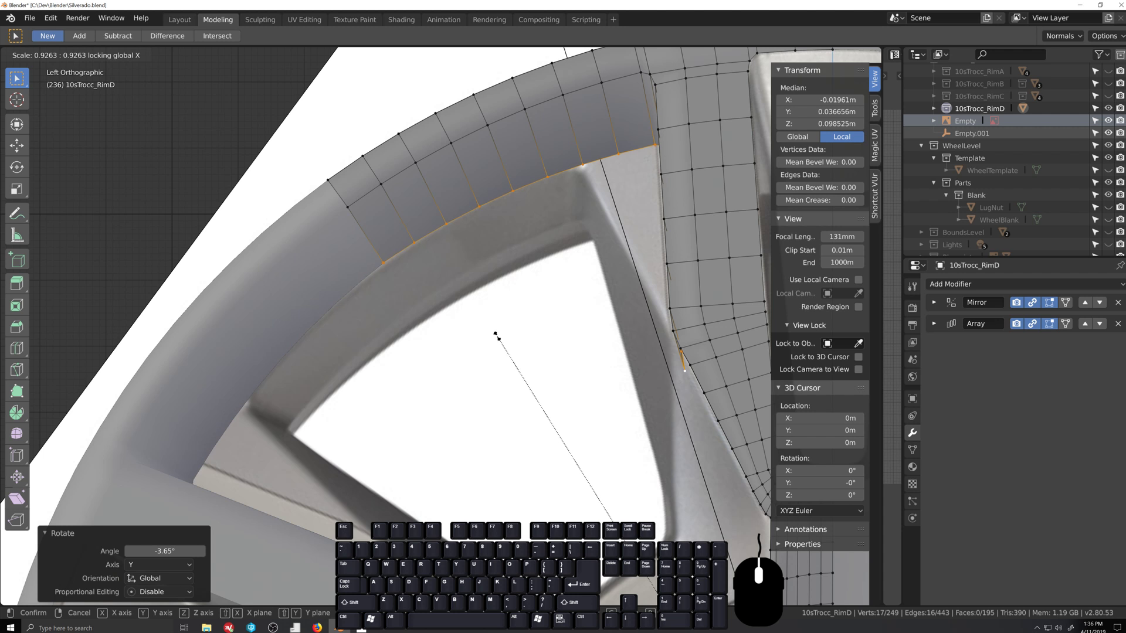
pyautogui.click(495, 335)
# Step: Make the boundary's end vertex on the rim section the active pivot and scale the edges by 0.935 along global Y
pyautogui.keyDown('shift'); pyautogui.click(383, 266); pyautogui.keyUp('shift')
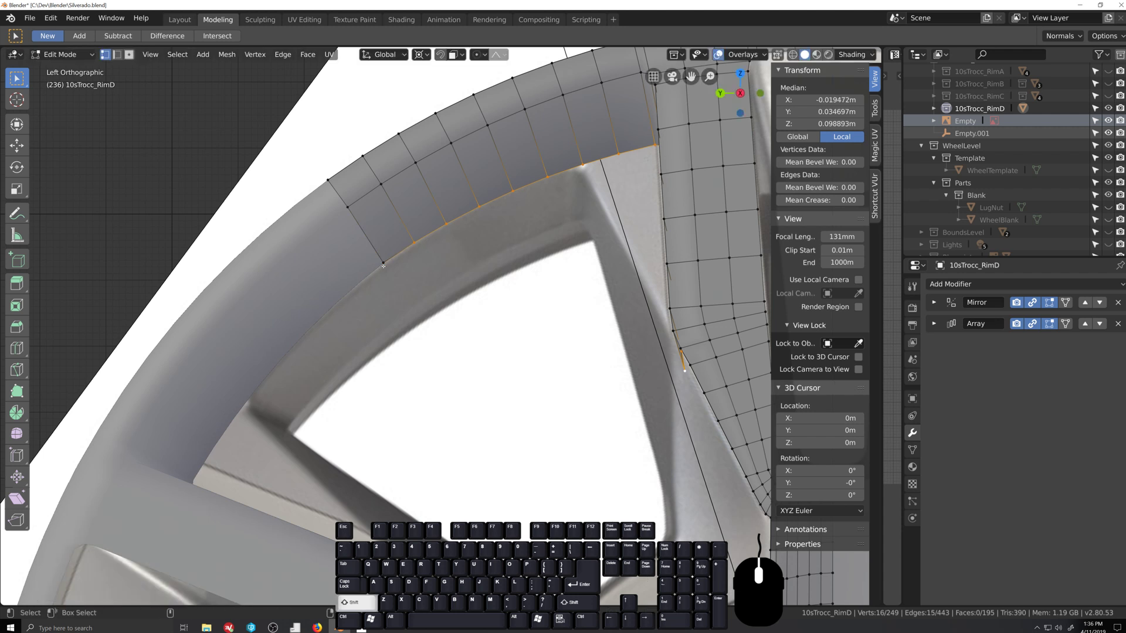
pyautogui.keyDown('shift'); pyautogui.click(383, 266); pyautogui.keyUp('shift')
pyautogui.press('.')
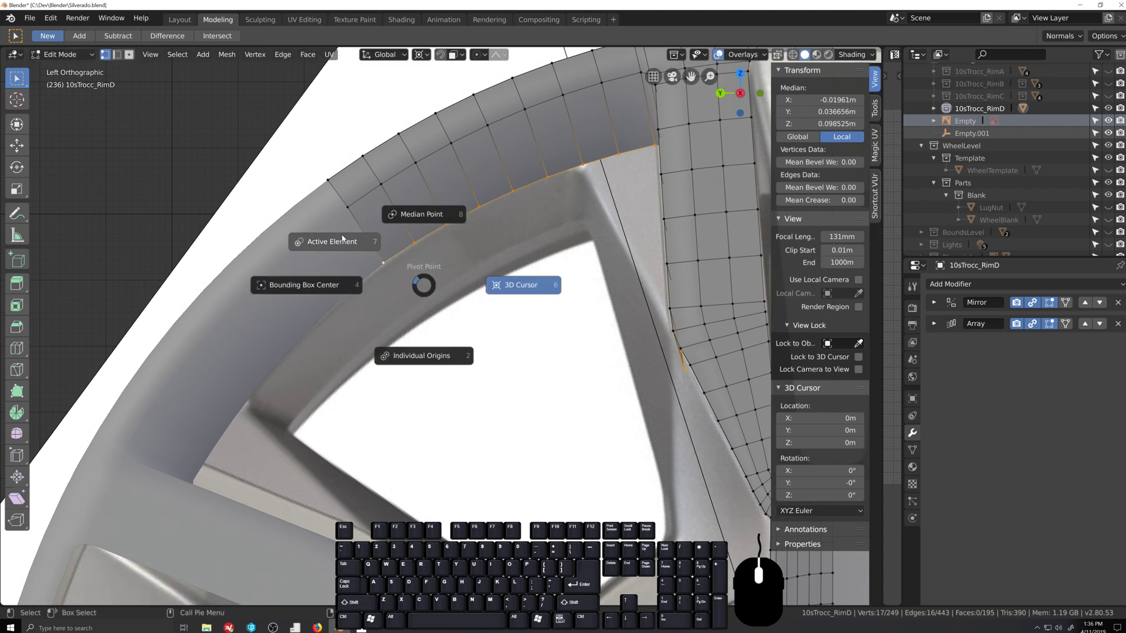
pyautogui.click(343, 241)
pyautogui.press('s')
pyautogui.press('y')
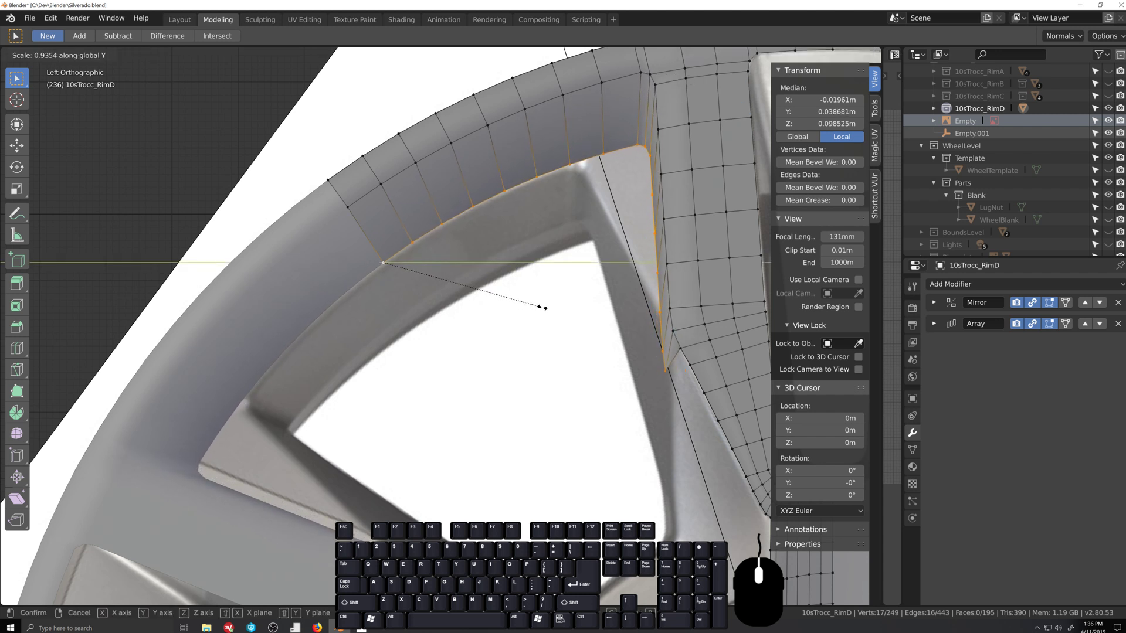
pyautogui.click(544, 308)
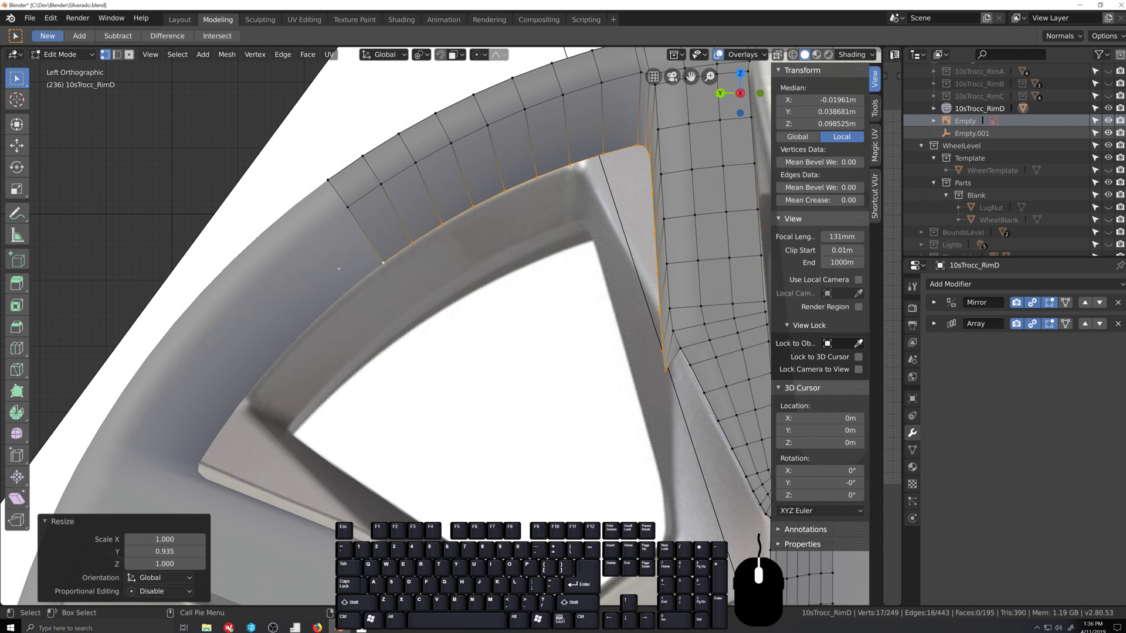
# Step: Shear the selected boundary edges with an offset of -0.007 and return to the Select Box tool
pyautogui.click(17, 499)
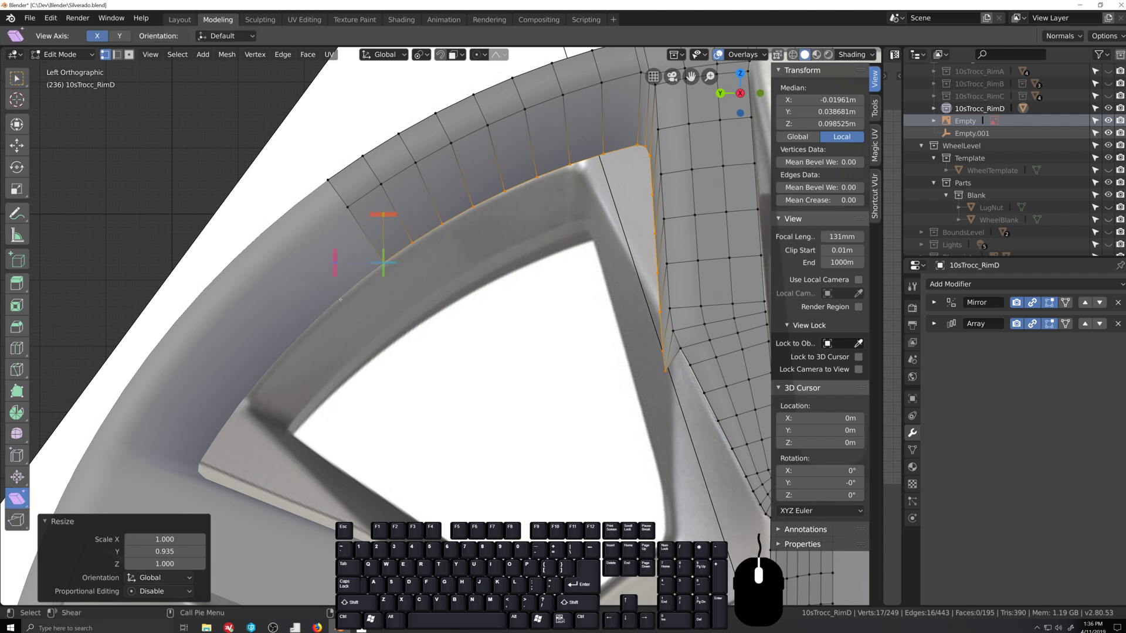
pyautogui.moveTo(393, 215)
pyautogui.mouseDown()
pyautogui.moveTo(367, 221)
pyautogui.moveTo(393, 215)
pyautogui.mouseUp()
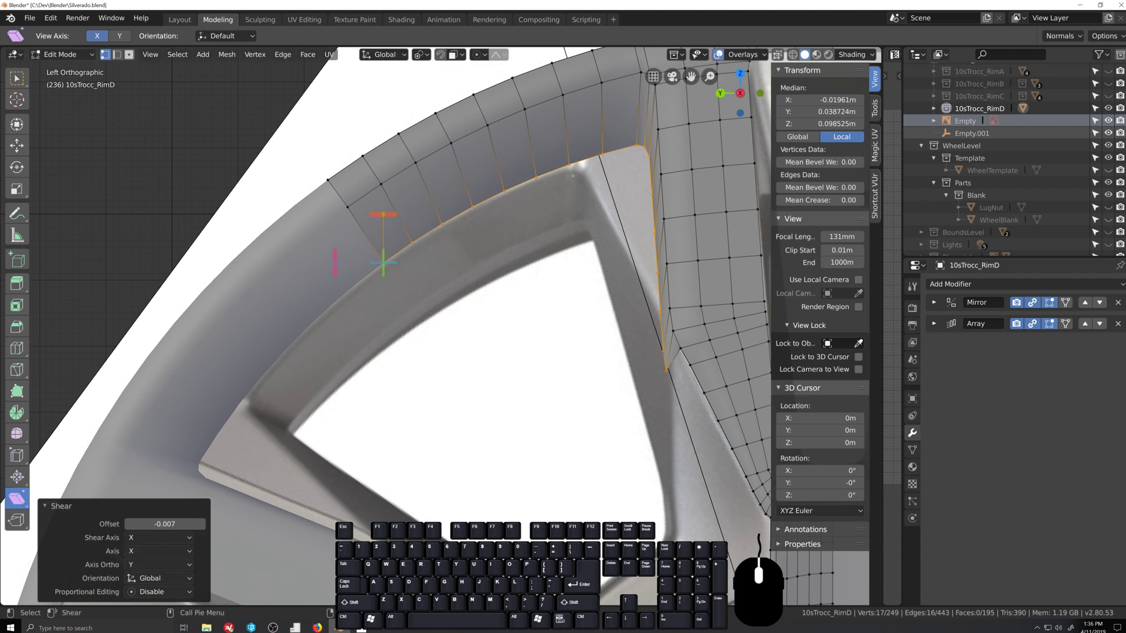
pyautogui.click(425, 236)
pyautogui.press('w')
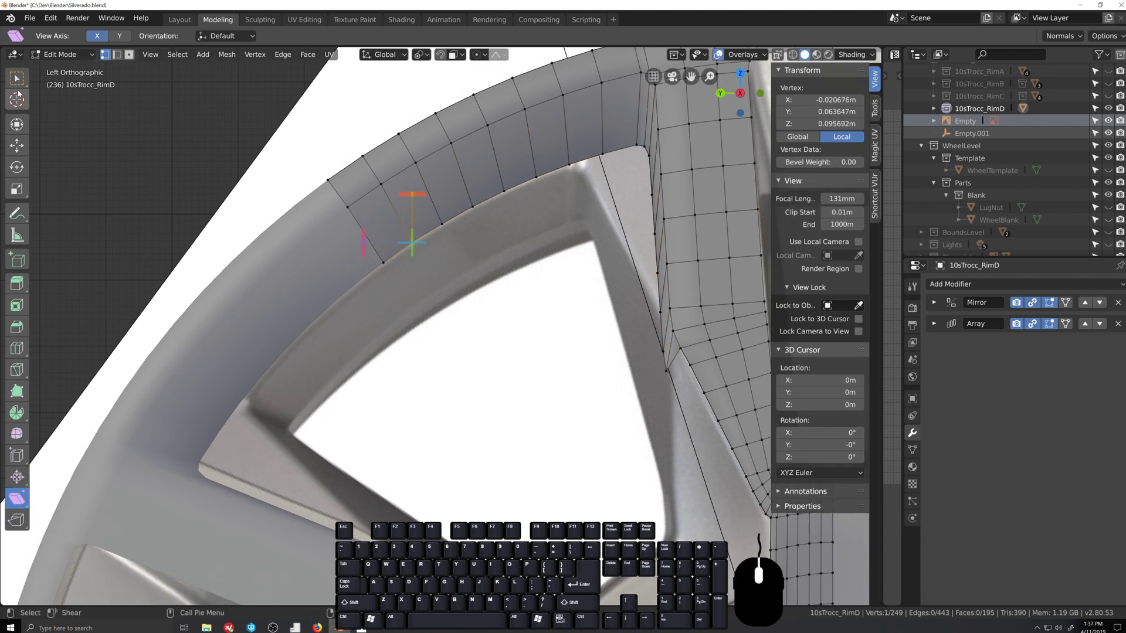
# Step: Select the boundary loop without its rim-end vertex and move it 0.00112 m in Y and -0.000803 m in Z
pyautogui.keyDown('alt'); pyautogui.click(658, 204); pyautogui.keyUp('alt')
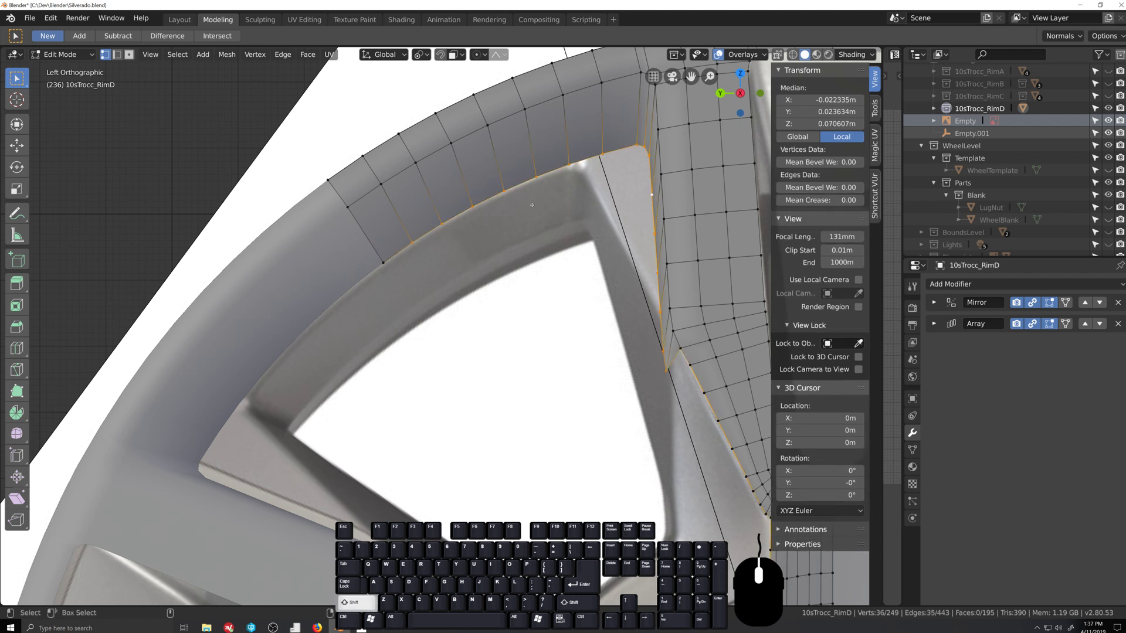
pyautogui.keyDown('shift'); pyautogui.moveTo(492, 220); pyautogui.dragTo(472, 251, button='middle'); pyautogui.keyUp('shift')
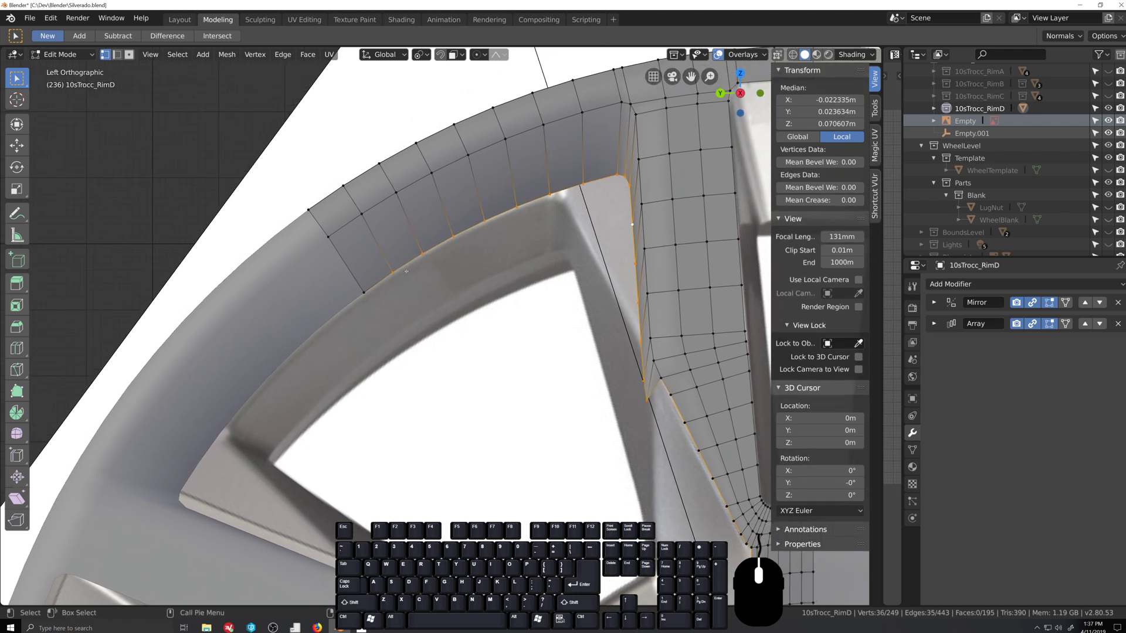
pyautogui.keyDown('shift'); pyautogui.moveTo(578, 179); pyautogui.dragTo(554, 253, button='middle'); pyautogui.keyUp('shift')
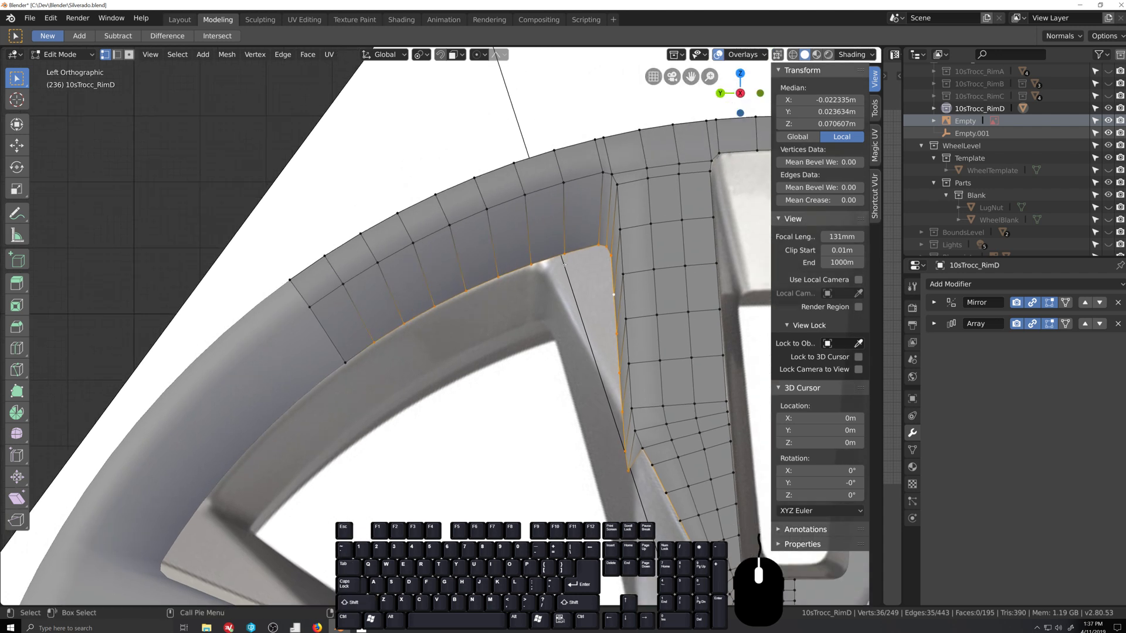
pyautogui.press('g')
pyautogui.click(557, 269)
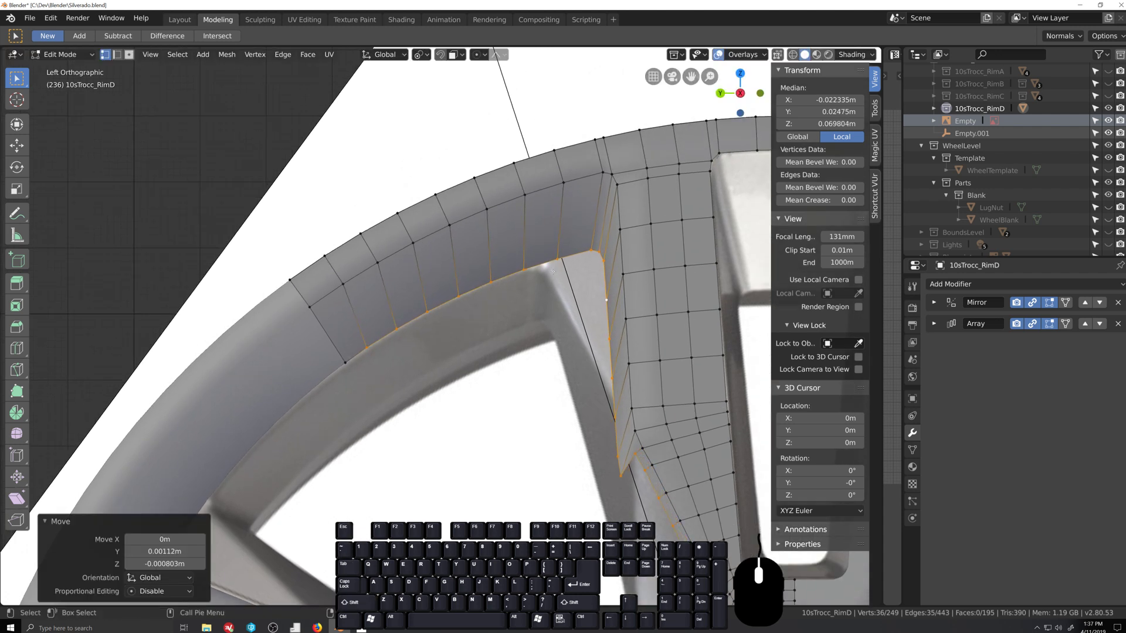
# Step: Drop the trailing rim vertex from the selection before each move, shifting the remaining boundary in small Y and Z increments to match the photo's opening edge
pyautogui.press('g')
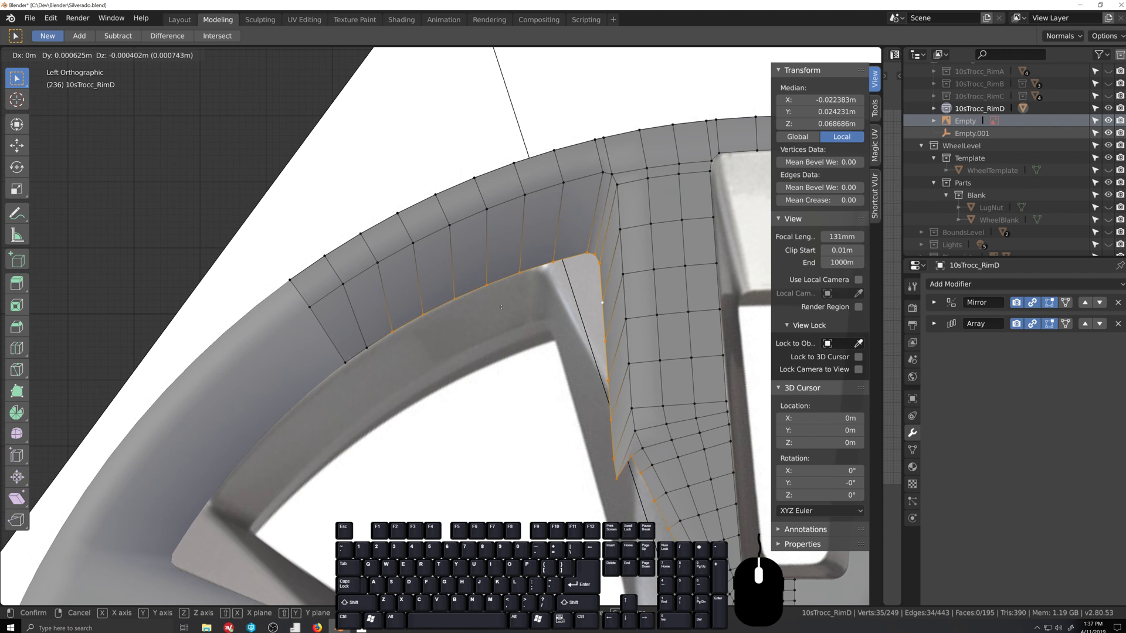
pyautogui.click(499, 308)
pyautogui.press('g')
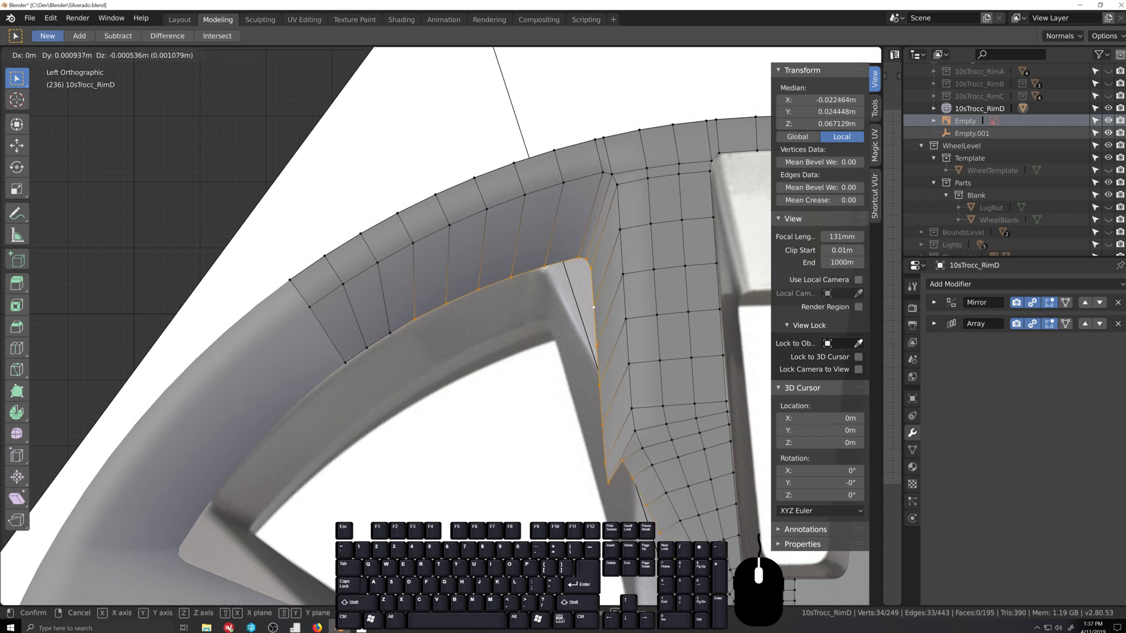
pyautogui.click(464, 311)
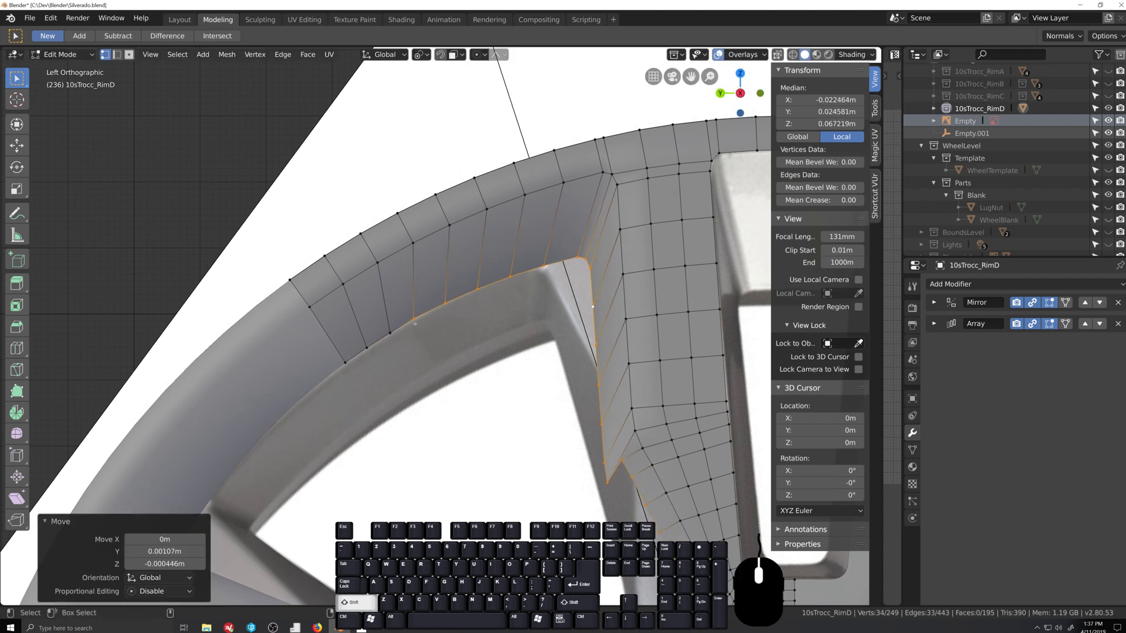
pyautogui.press('g')
pyautogui.click(469, 348)
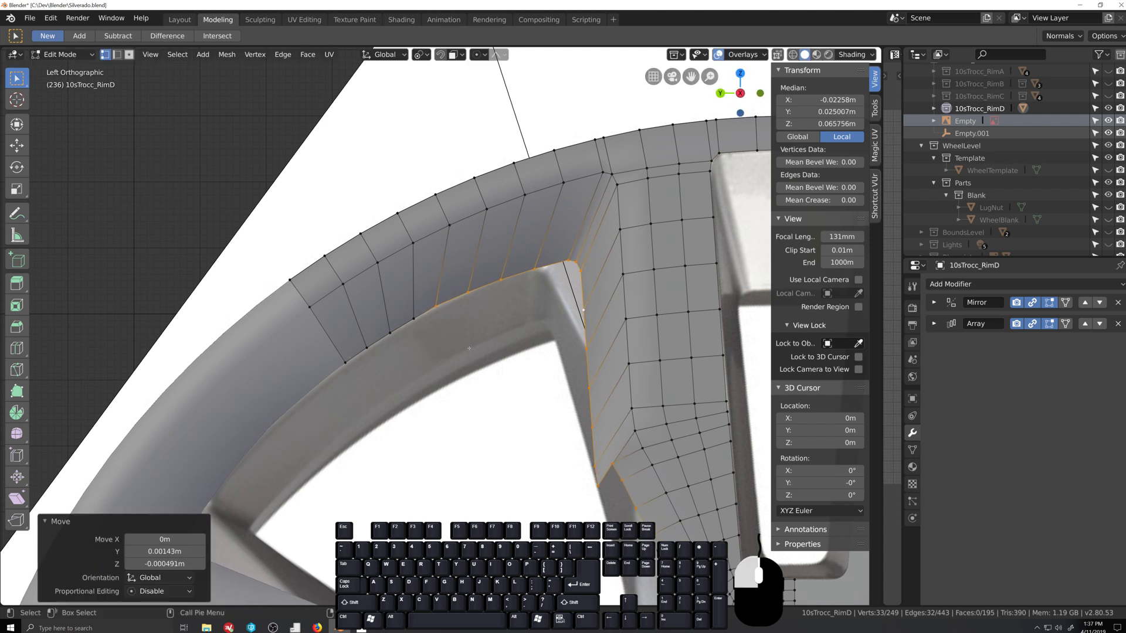
pyautogui.press('g')
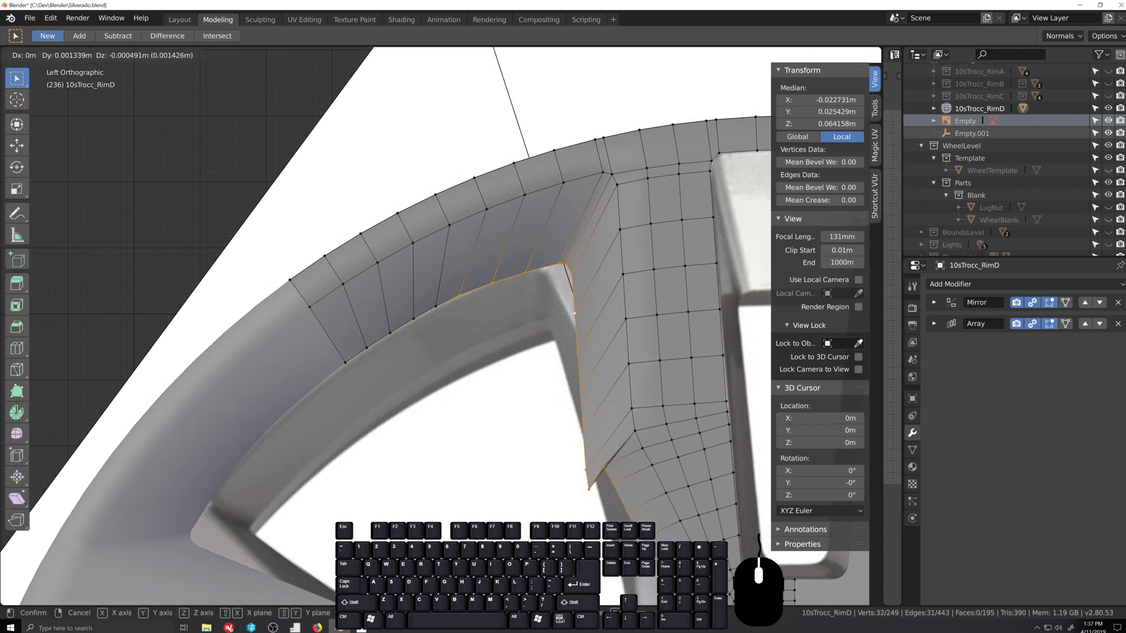
pyautogui.click(478, 329)
pyautogui.press('g')
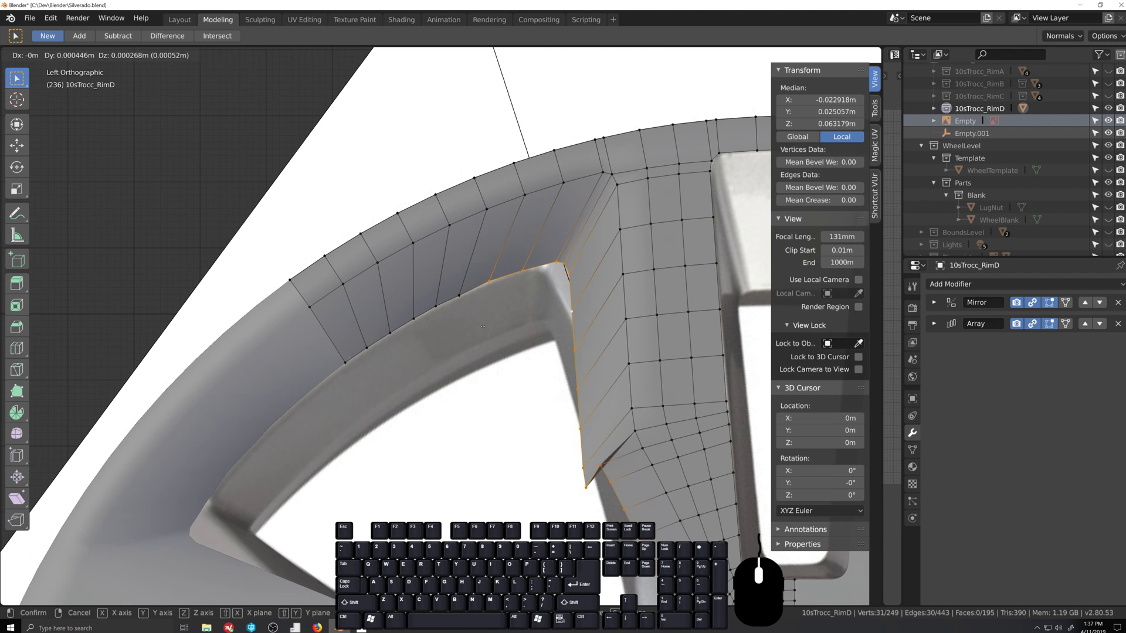
pyautogui.click(479, 330)
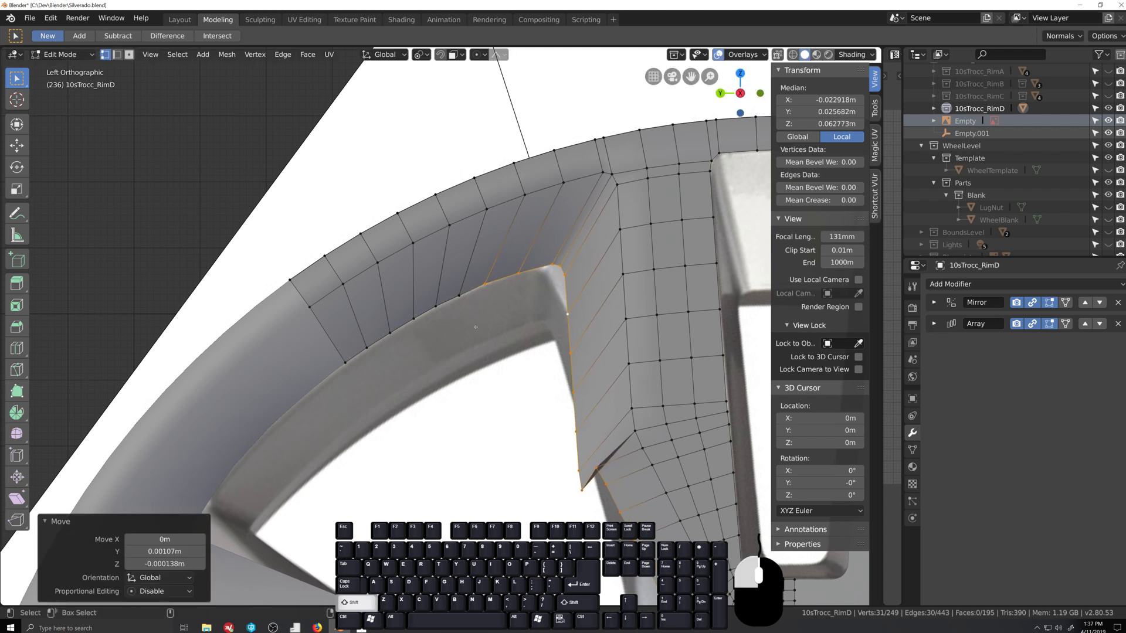
# Step: Fine-tune the single inner rim vertex two edges before the spoke corner so it sits on the photographed opening edge
pyautogui.keyDown('shift'); pyautogui.click(459, 295); pyautogui.keyUp('shift')
pyautogui.press('g')
pyautogui.click(476, 291)
pyautogui.click(485, 286)
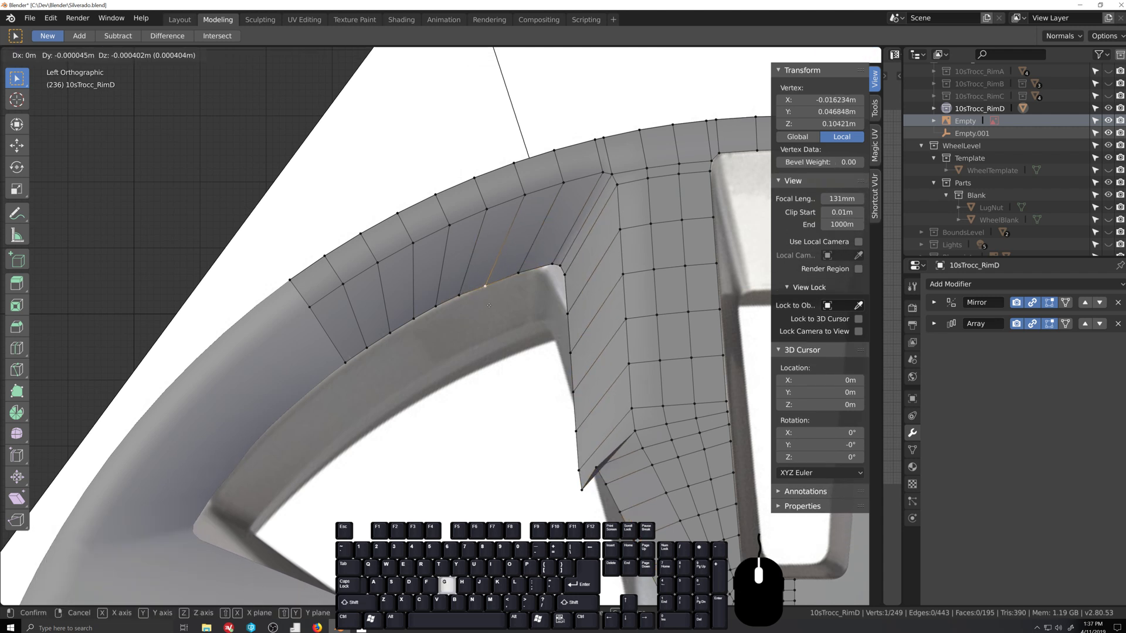
pyautogui.press('g')
pyautogui.click(493, 281)
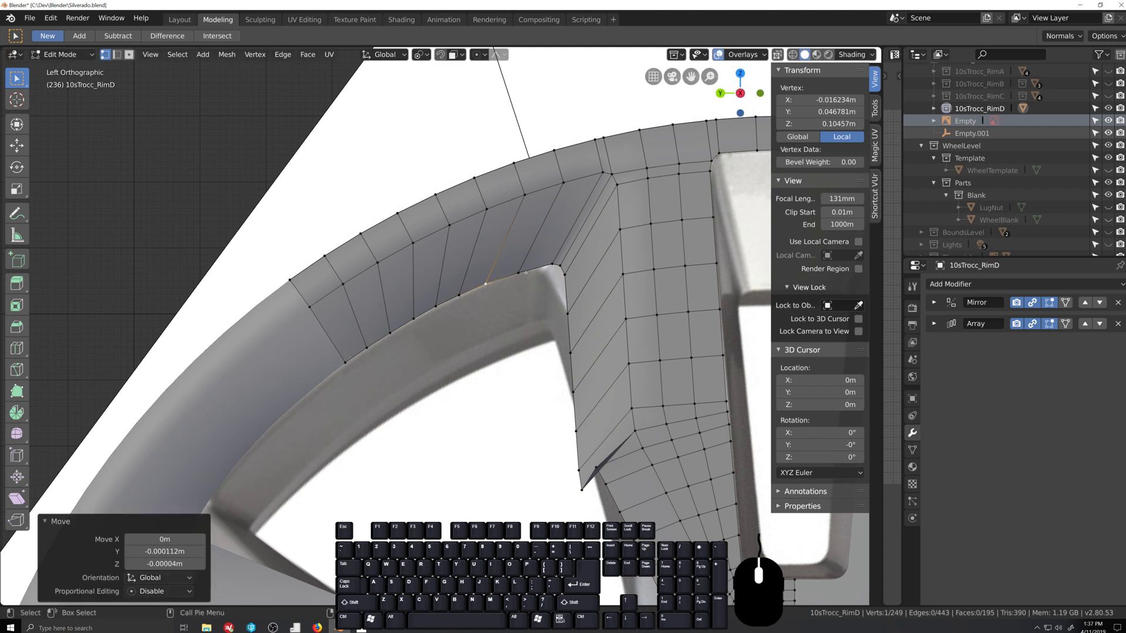
# Step: Select the boundary path from the inner rim vertex around the spoke corner and move it 0.00174 m in Y and -0.000402 m in Z
pyautogui.keyDown('alt'); pyautogui.click(570, 477); pyautogui.keyUp('alt')
pyautogui.click(518, 273)
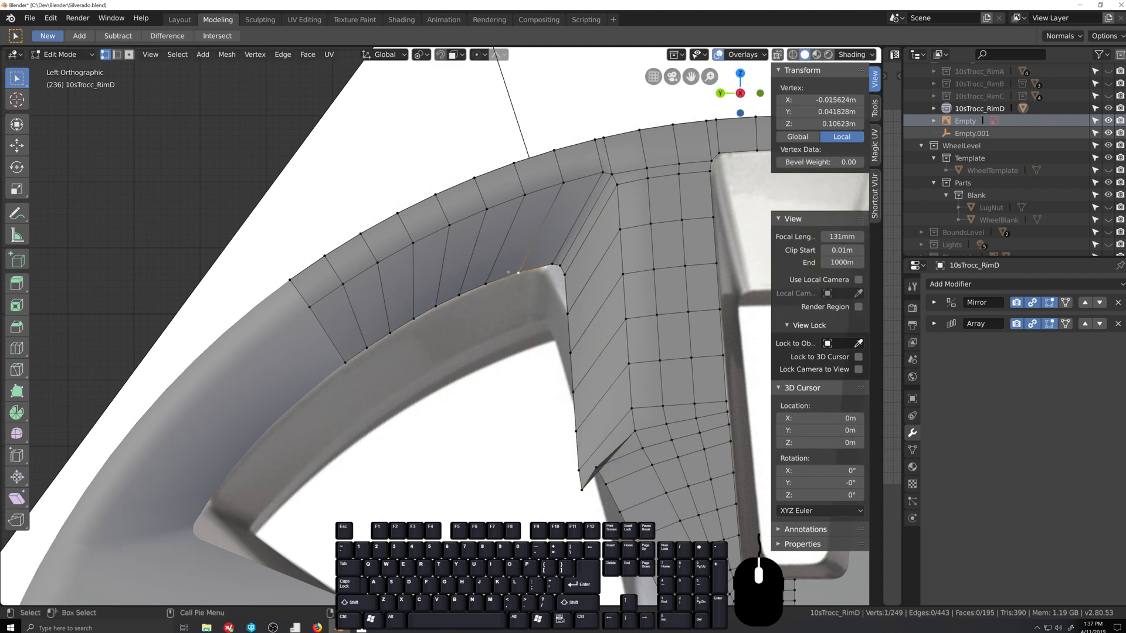
pyautogui.keyDown('ctrl'); pyautogui.keyDown('shift'); pyautogui.click(580, 485); pyautogui.keyUp('shift'); pyautogui.keyUp('ctrl')
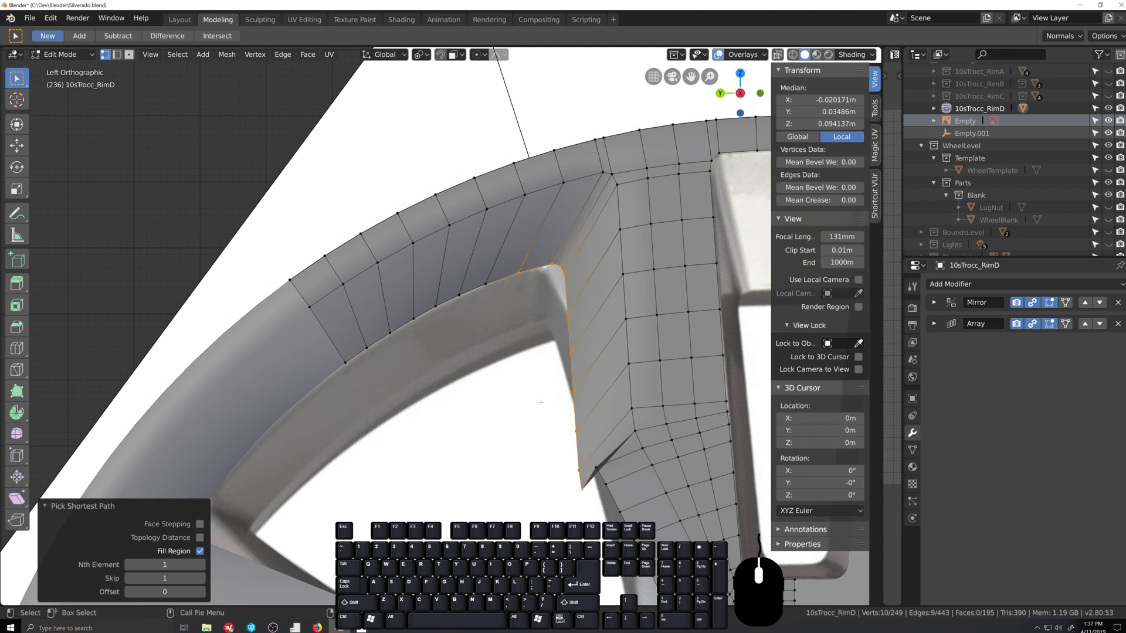
pyautogui.press('g')
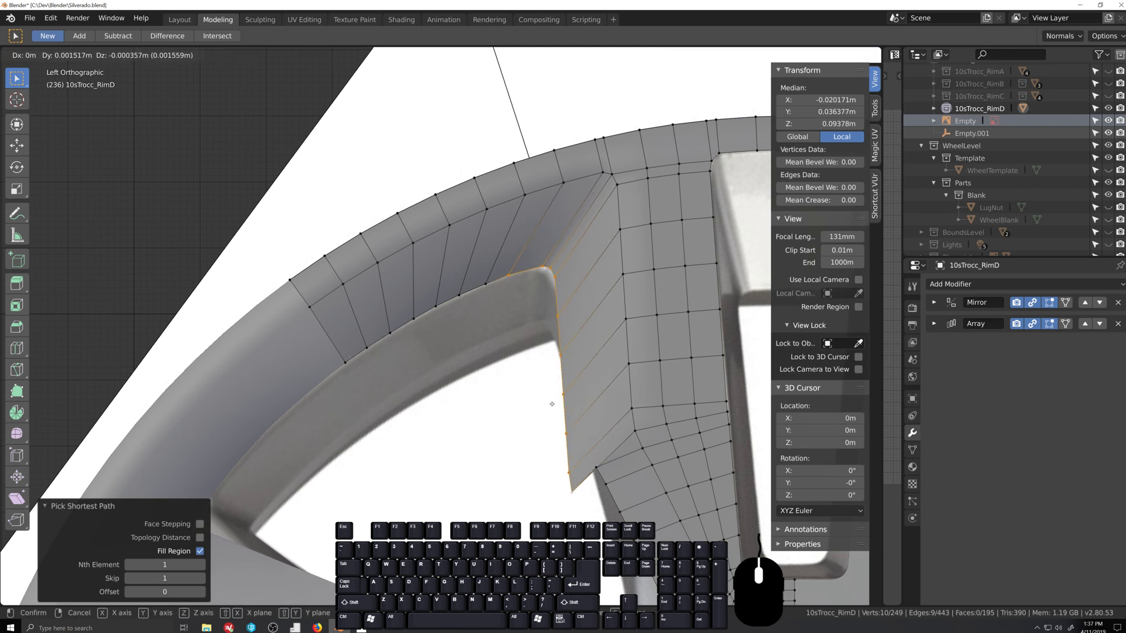
pyautogui.press('shift')
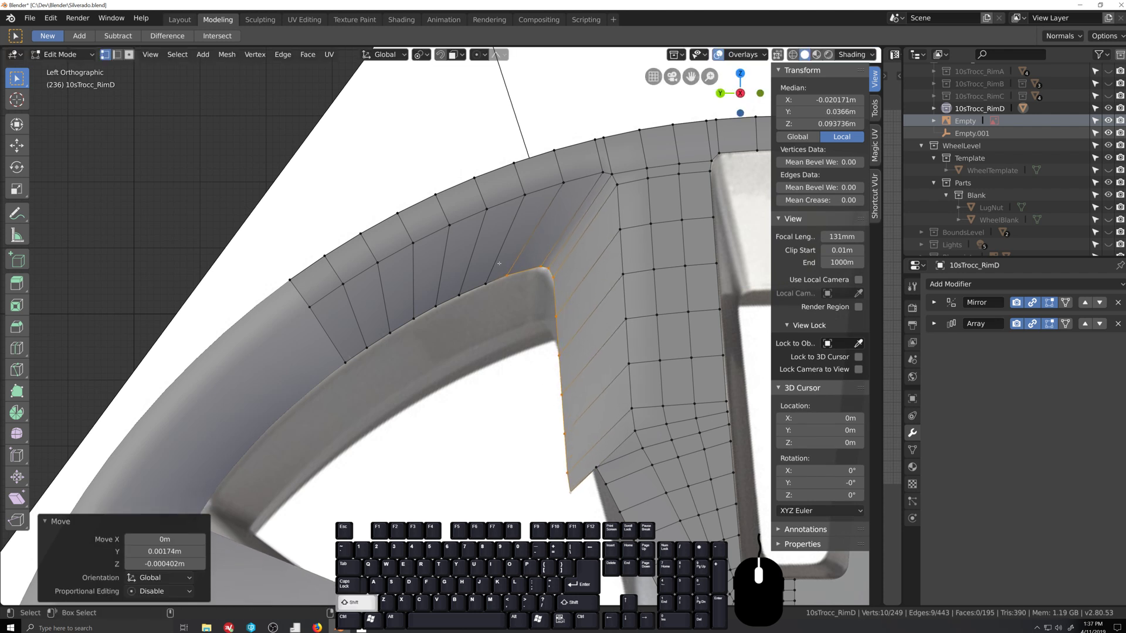
# Step: Drop one leading vertex before each move, shifting the remaining boundary around the spoke corner, including -0.000625 m in Y and 0.000893 m in Z
pyautogui.click(513, 287)
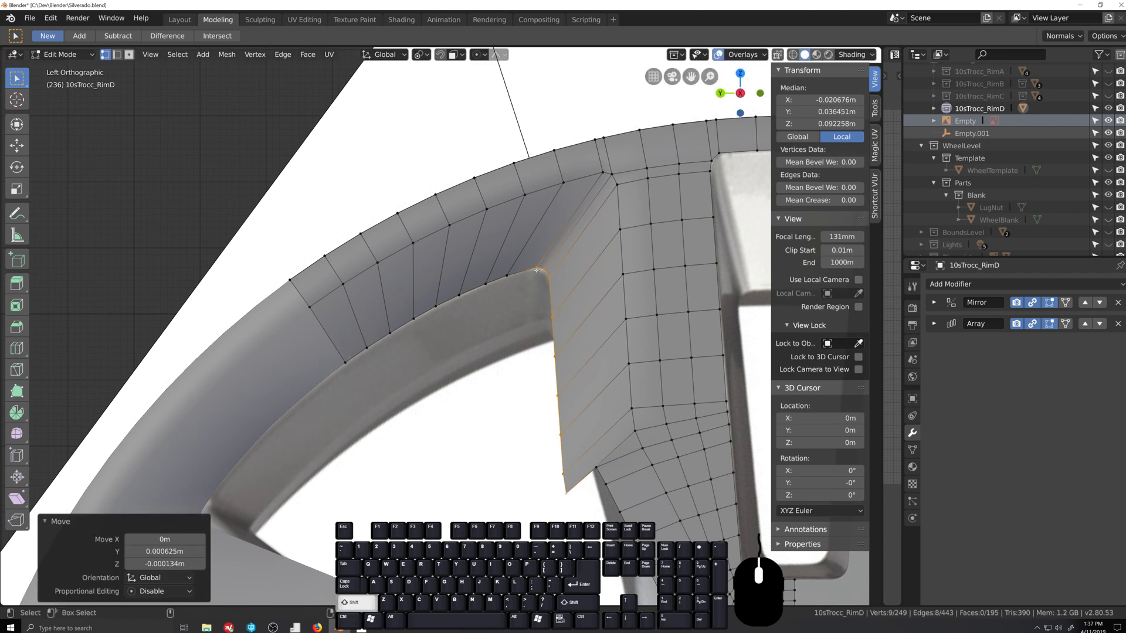
pyautogui.keyDown('shift'); pyautogui.click(537, 284); pyautogui.keyUp('shift')
pyautogui.press('g')
pyautogui.click(541, 278)
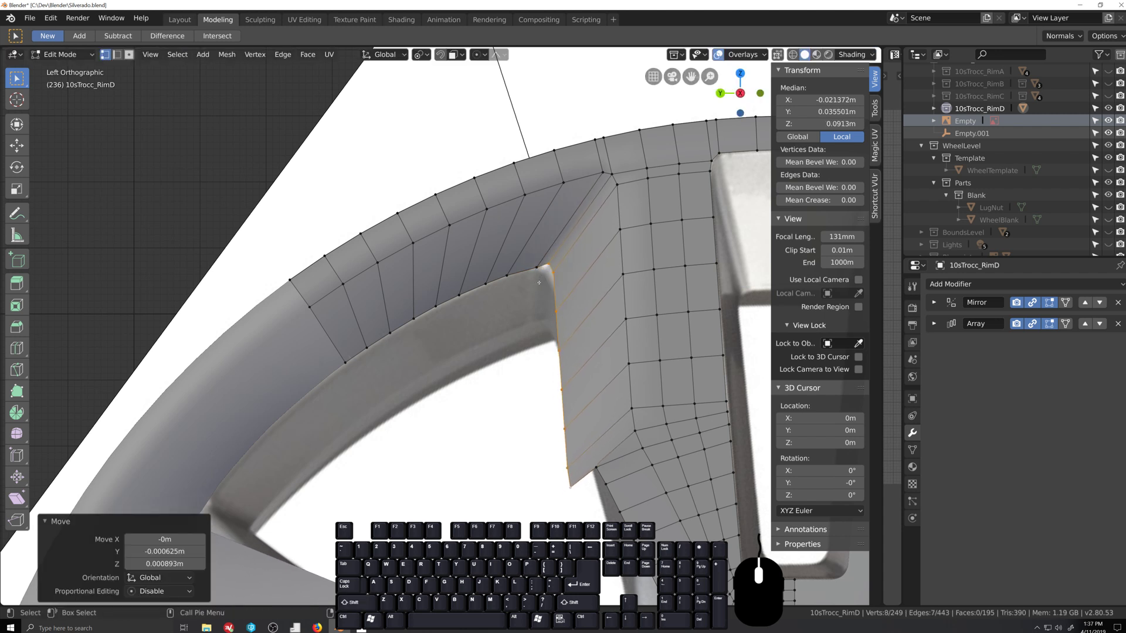
pyautogui.press('g')
pyautogui.click(543, 274)
pyautogui.keyDown('shift'); pyautogui.click(545, 271); pyautogui.keyUp('shift')
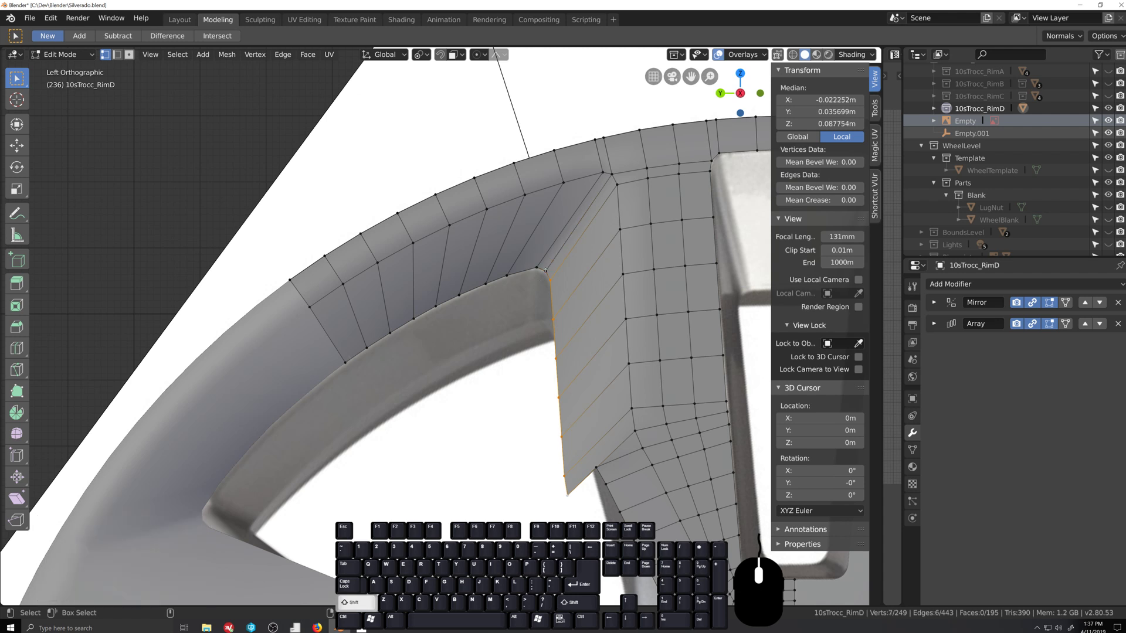
# Step: Shift the remaining spoke-side boundary onto the photographed opening edge just below the corner, excluding the leading vertex before the second move
pyautogui.scroll(5, 515, 331)
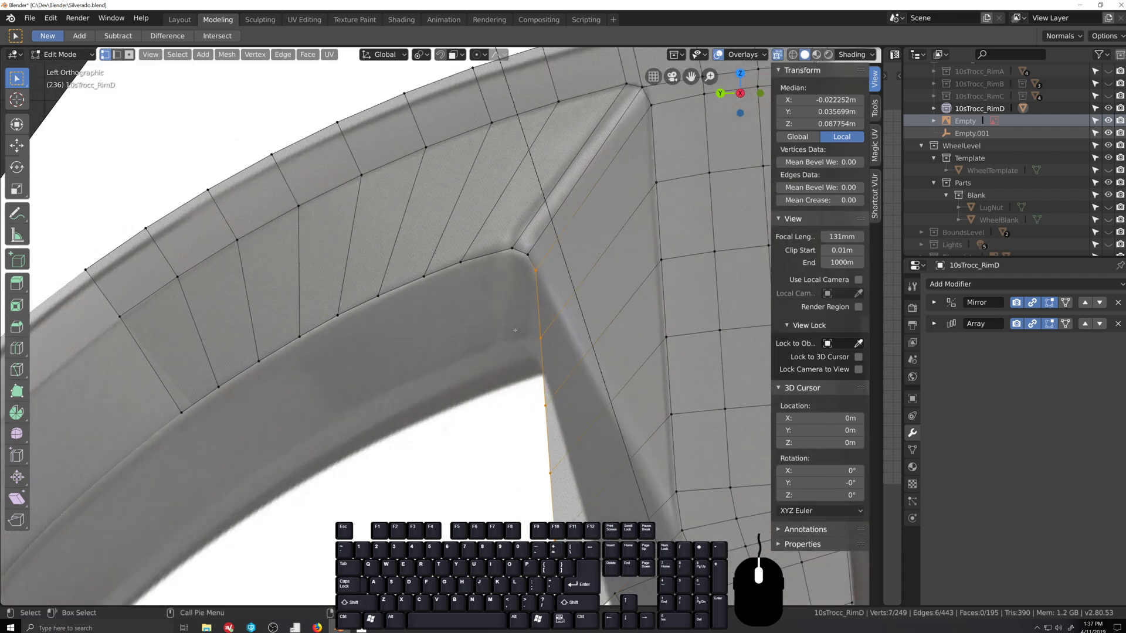
pyautogui.press('g')
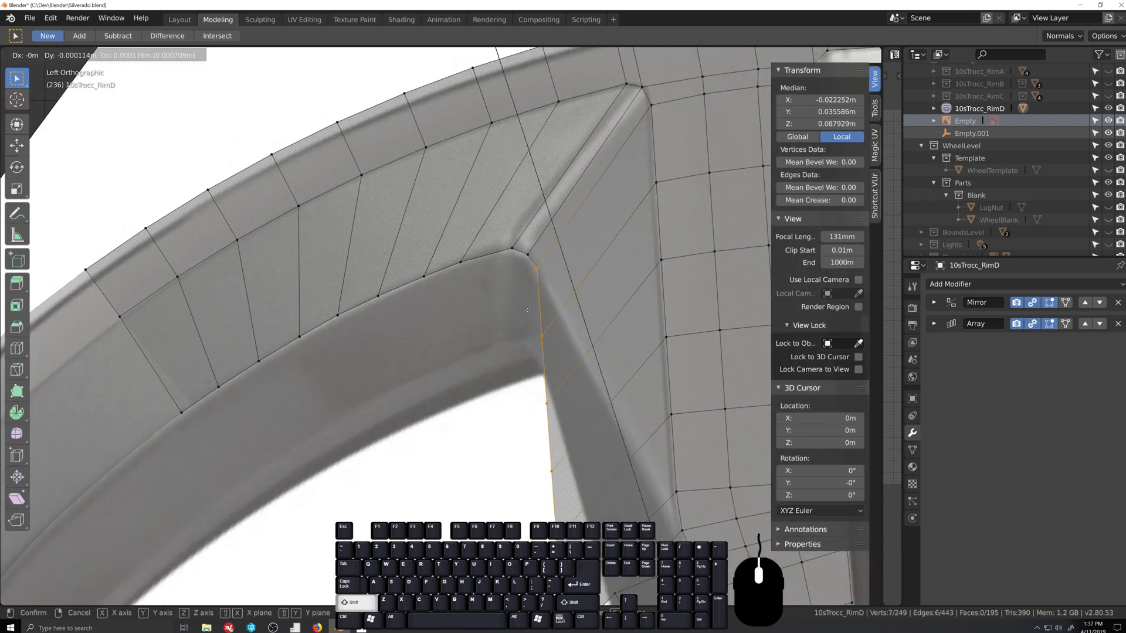
pyautogui.click(527, 310)
pyautogui.keyDown('shift'); pyautogui.click(496, 343); pyautogui.keyUp('shift')
pyautogui.press('g')
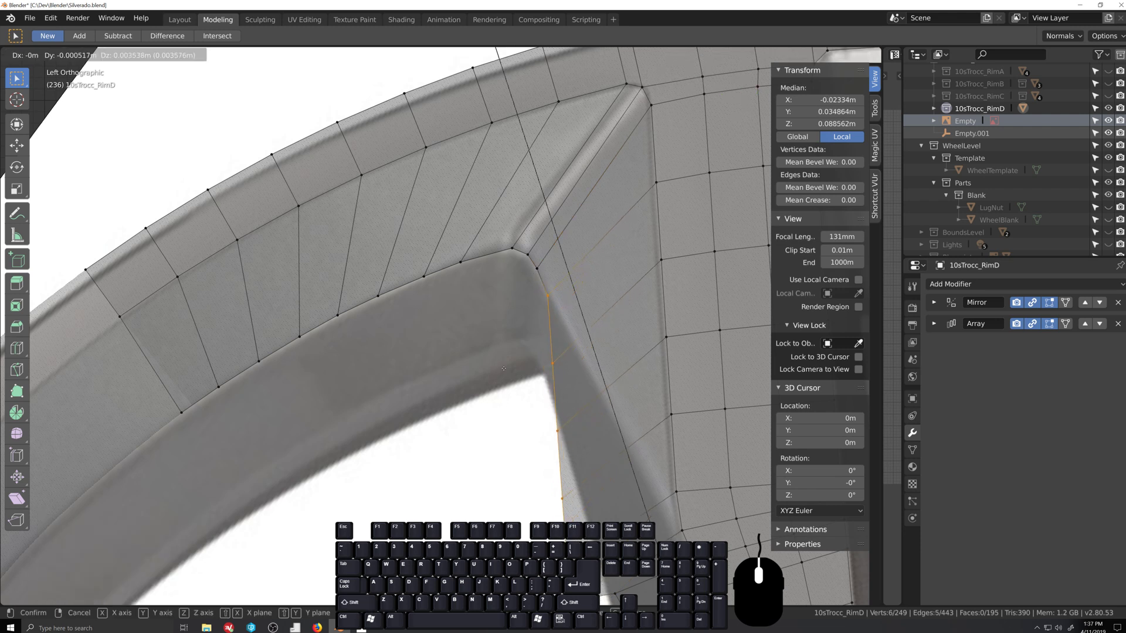
pyautogui.click(508, 358)
# Step: Continue dropping leading vertices and moving the rest down the spoke's opening edge, starting with -0.00116 m in Y and 0.00307 m in Z
pyautogui.keyDown('shift'); pyautogui.click(562, 276); pyautogui.keyUp('shift')
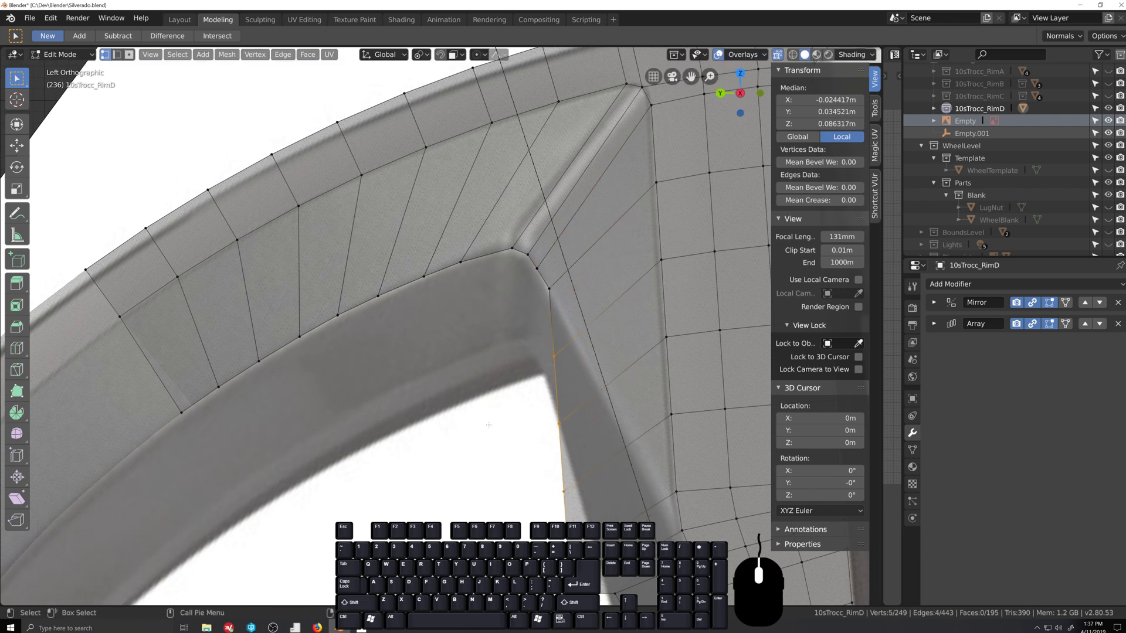
pyautogui.press('g')
pyautogui.click(477, 414)
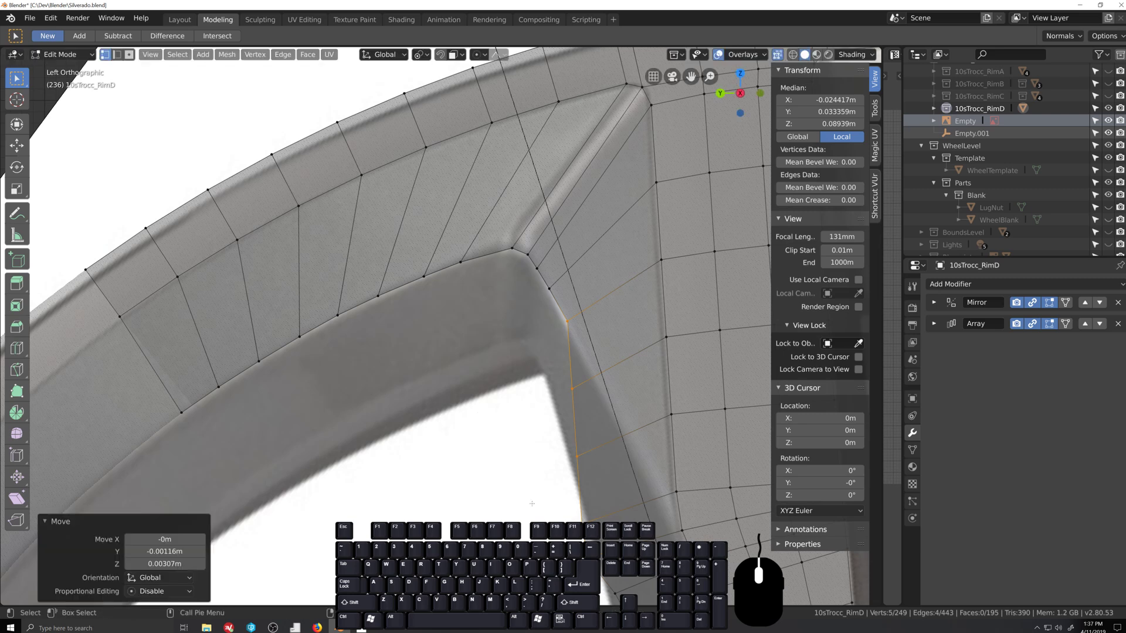
pyautogui.keyDown('shift'); pyautogui.click(539, 373); pyautogui.keyUp('shift')
pyautogui.press('g')
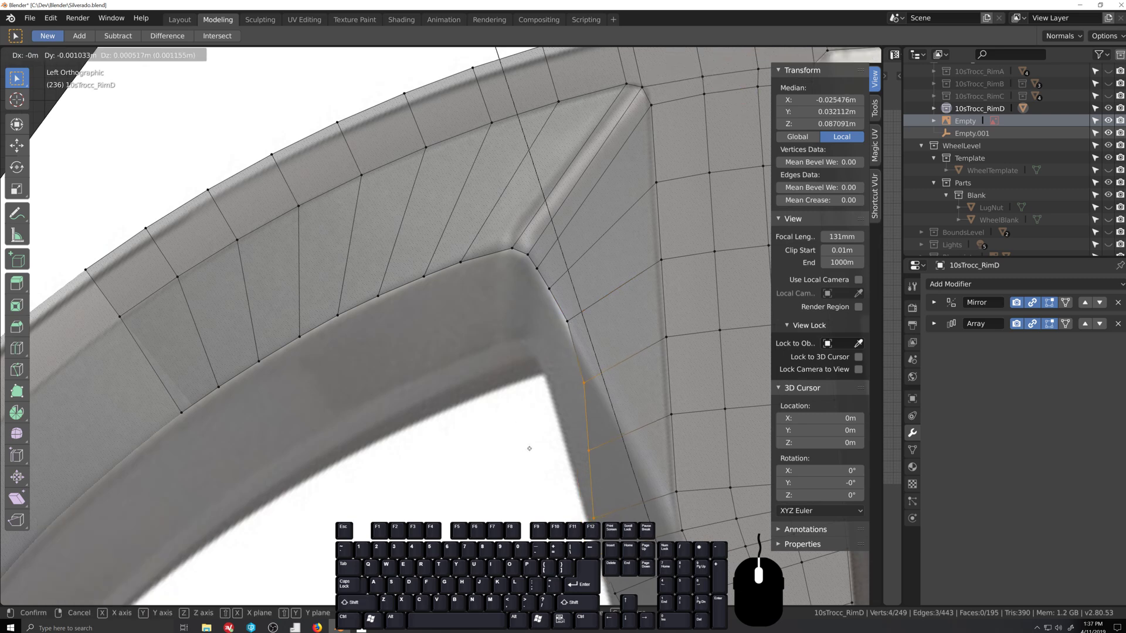
pyautogui.click(539, 443)
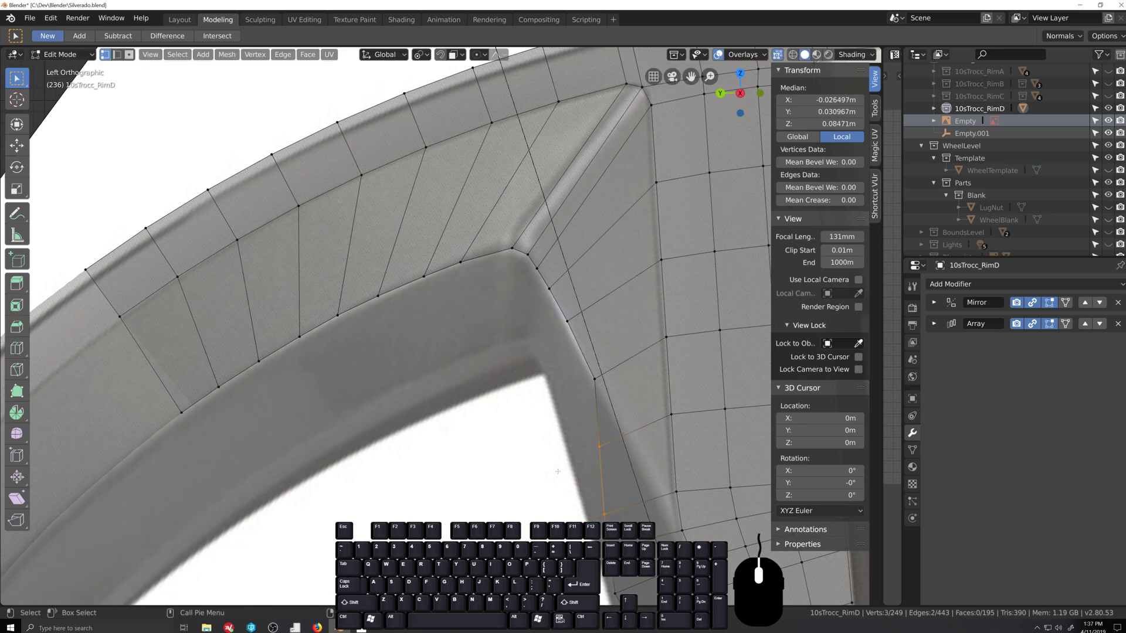
# Step: Select the leftover wall-boundary vertices beside the spoke that are still off the photographed opening edge
pyautogui.scroll(2, 572, 283)
pyautogui.keyDown('shift'); pyautogui.click(572, 283); pyautogui.keyUp('shift')
pyautogui.scroll(-3, 573, 430)
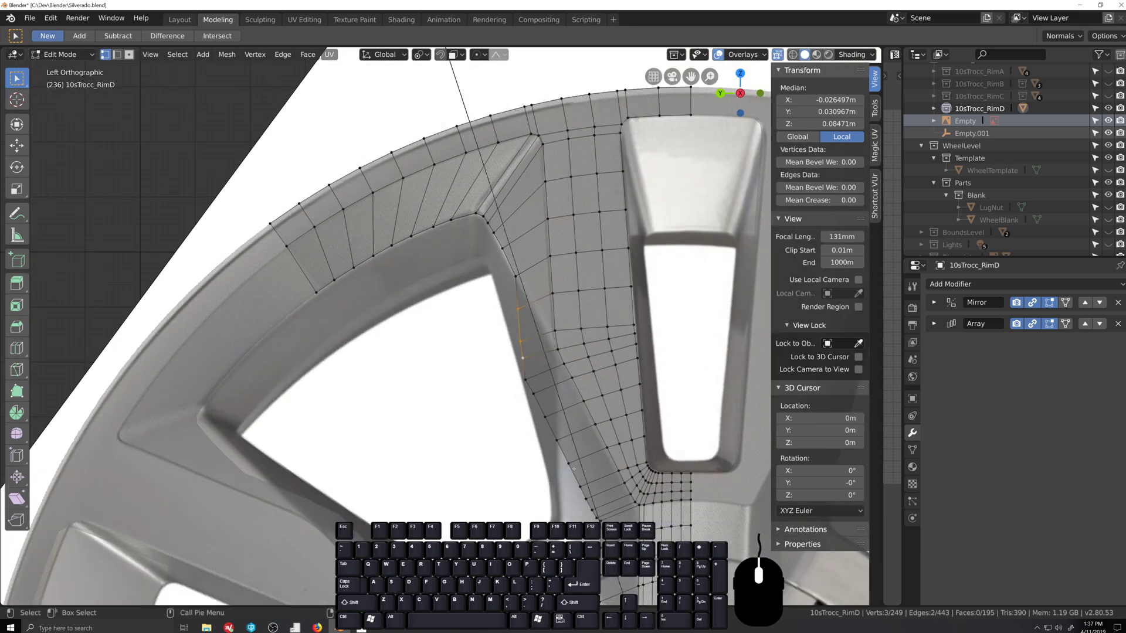
pyautogui.scroll(-3, 574, 467)
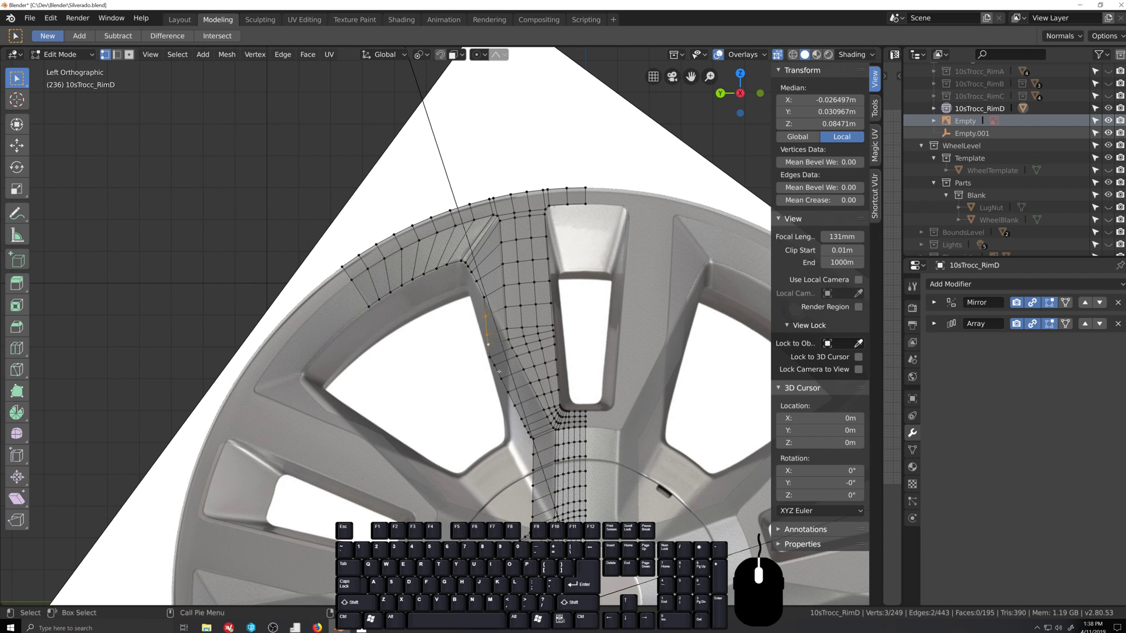
pyautogui.click(486, 317)
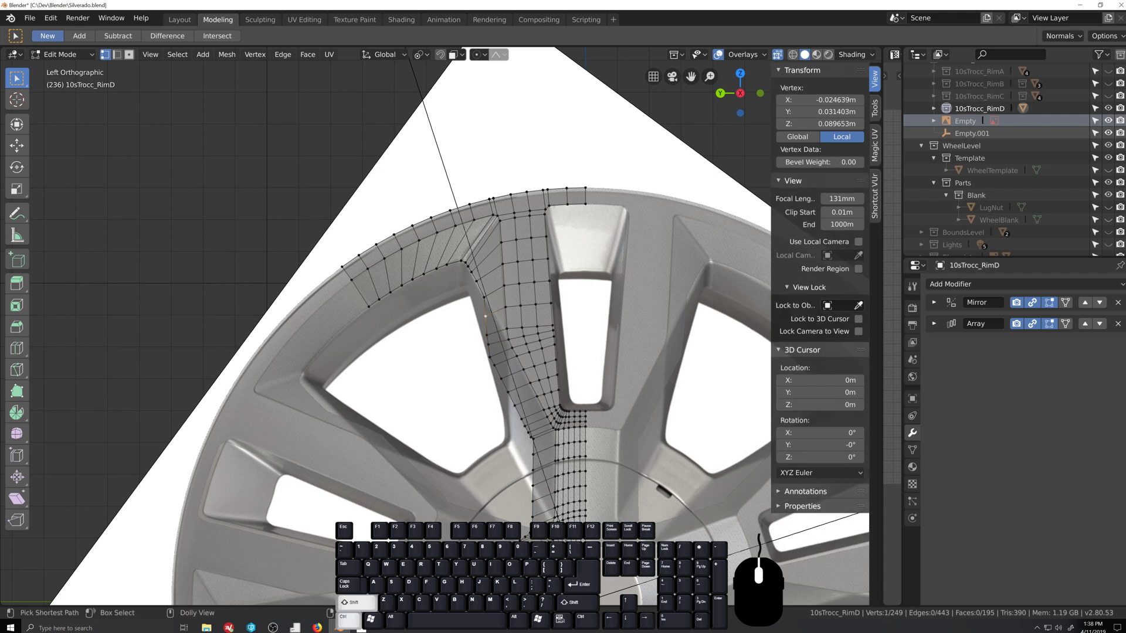
pyautogui.keyDown('ctrl'); pyautogui.click(488, 344); pyautogui.keyUp('ctrl')
# Step: Undo the recent boundary moves and selection changes until the whole boundary loop along the rim and spoke is selected again
pyautogui.hotkey('ctrl', 'z')
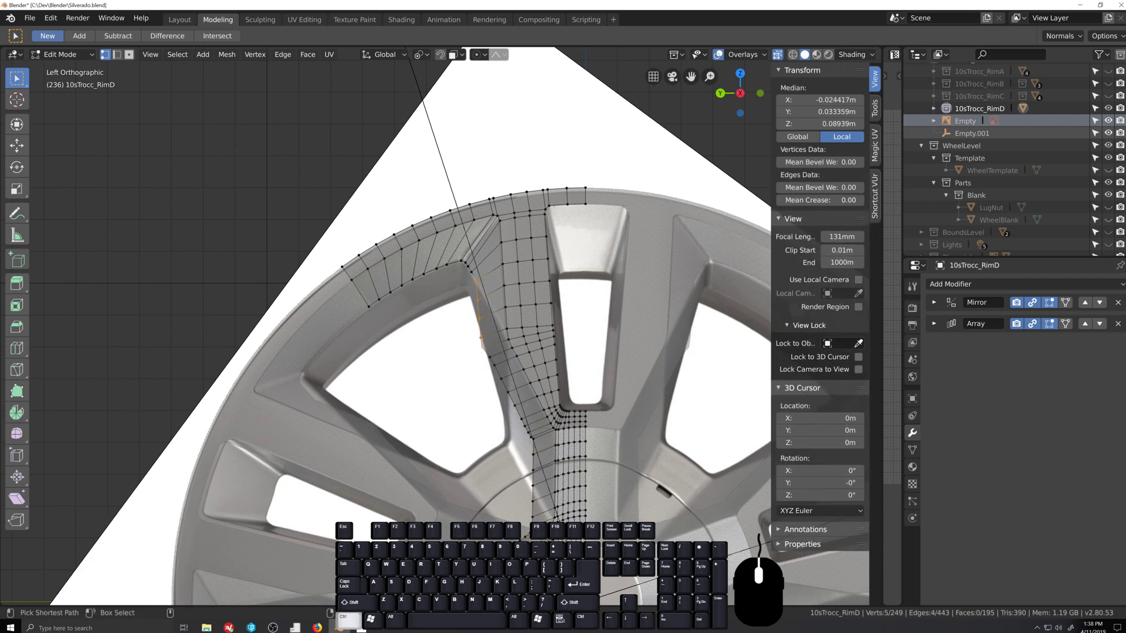
pyautogui.keyDown('ctrl'); pyautogui.click(476, 367); pyautogui.keyUp('ctrl')
pyautogui.hotkey('ctrl', 'z')
pyautogui.hotkey('ctrl', 'z')
pyautogui.hotkey('ctrl', 'z')
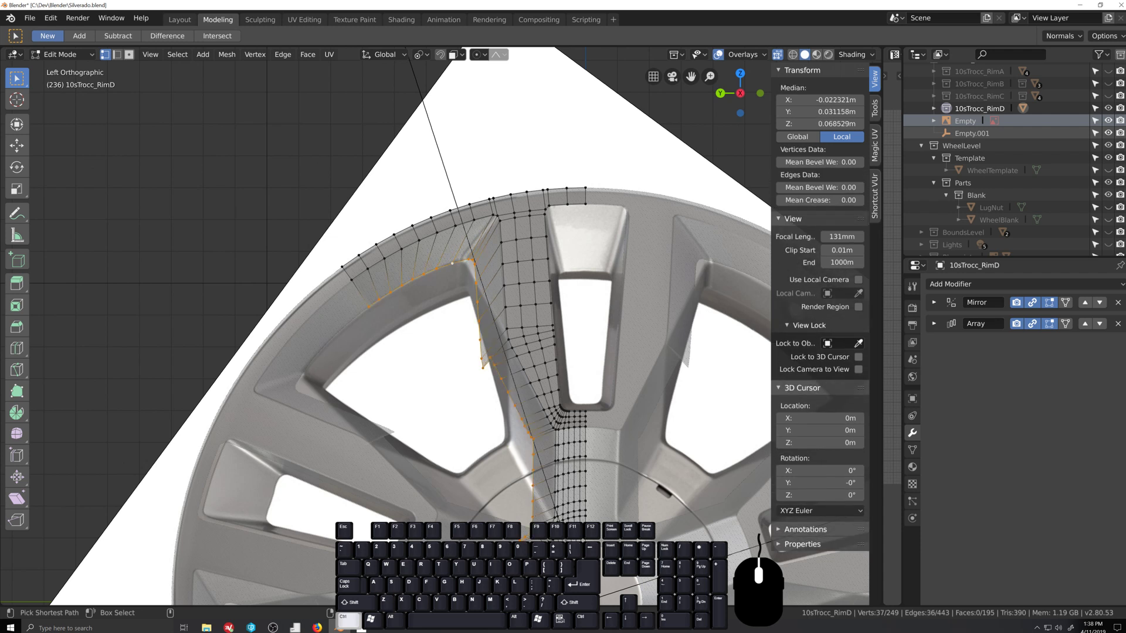
pyautogui.hotkey('ctrl', 'z')
pyautogui.hotkey('ctrl', 'z')
pyautogui.hotkey('ctrl', 'z')
pyautogui.hotkey('ctrl', 'z')
pyautogui.hotkey('ctrl', 'z')
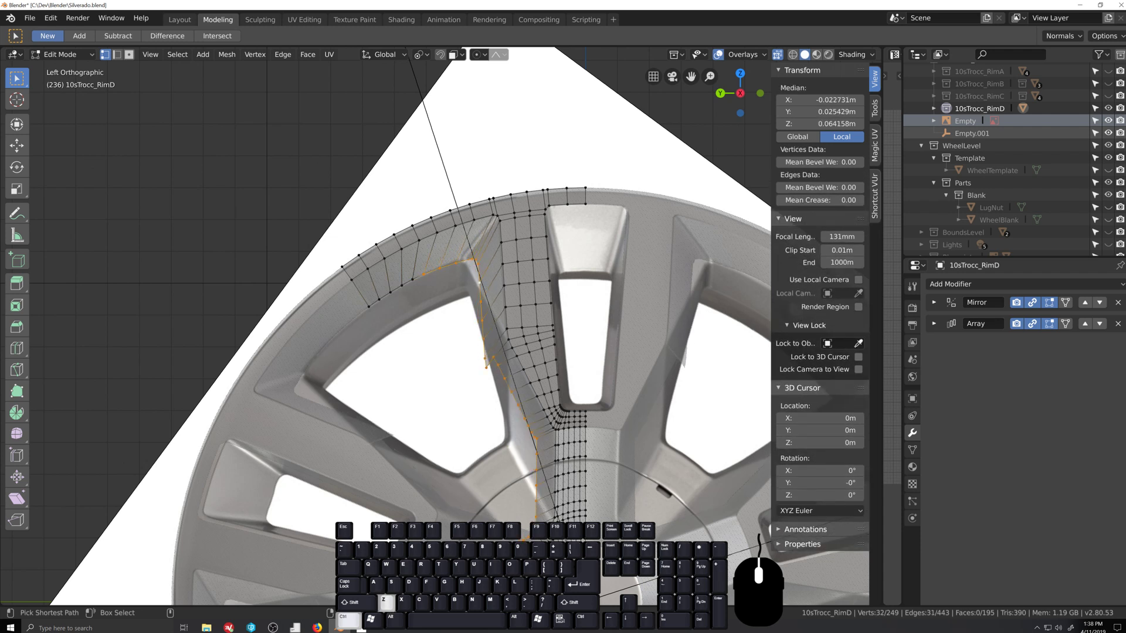
pyautogui.hotkey('ctrl', 'z')
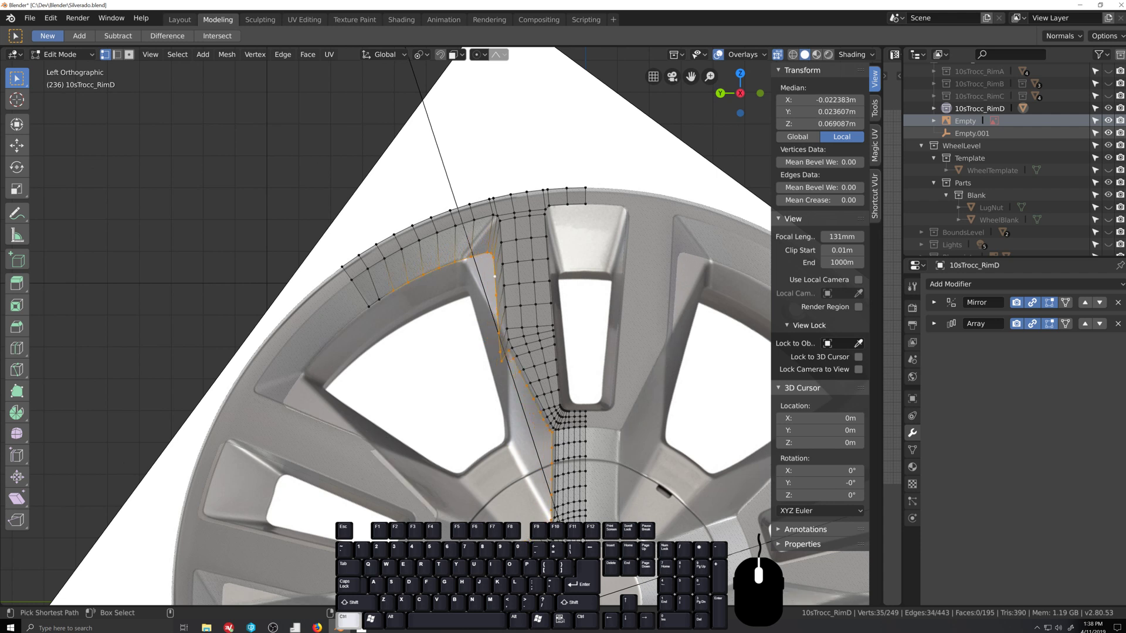
pyautogui.hotkey('ctrl', 'z')
# Step: Toggle X-ray display to compare the selected boundary loop with the wheel photo, leaving circle selection without changing the selection
pyautogui.scroll(-3, 398, 328)
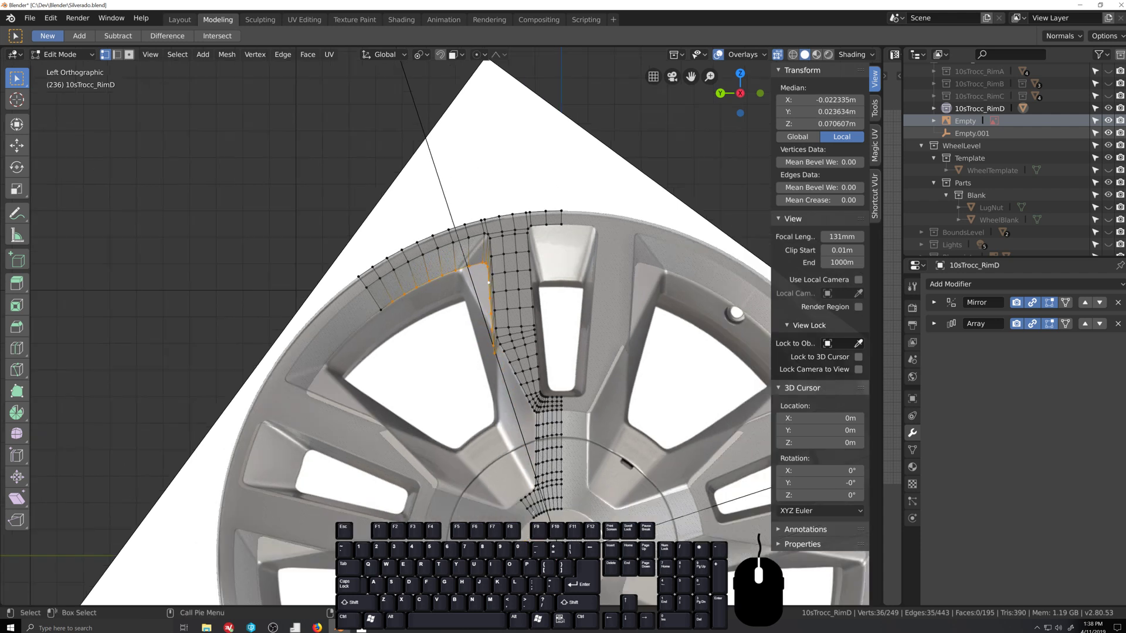
pyautogui.scroll(1, 443, 332)
pyautogui.press('c')
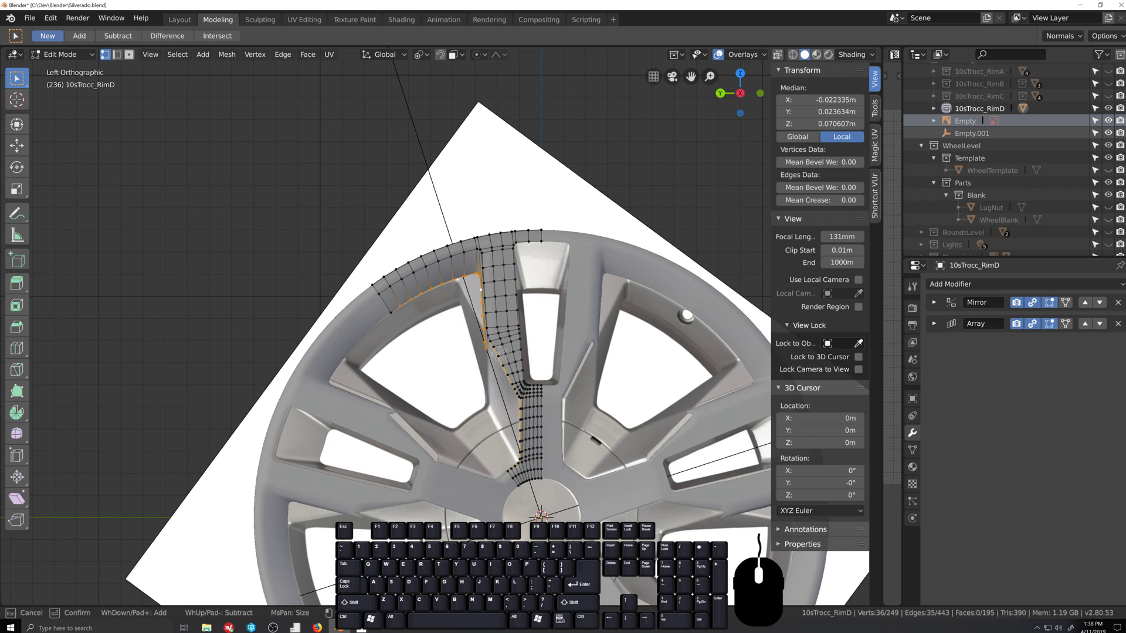
pyautogui.keyDown('shift'); pyautogui.moveTo(499, 345); pyautogui.dragTo(512, 375); pyautogui.keyUp('shift')
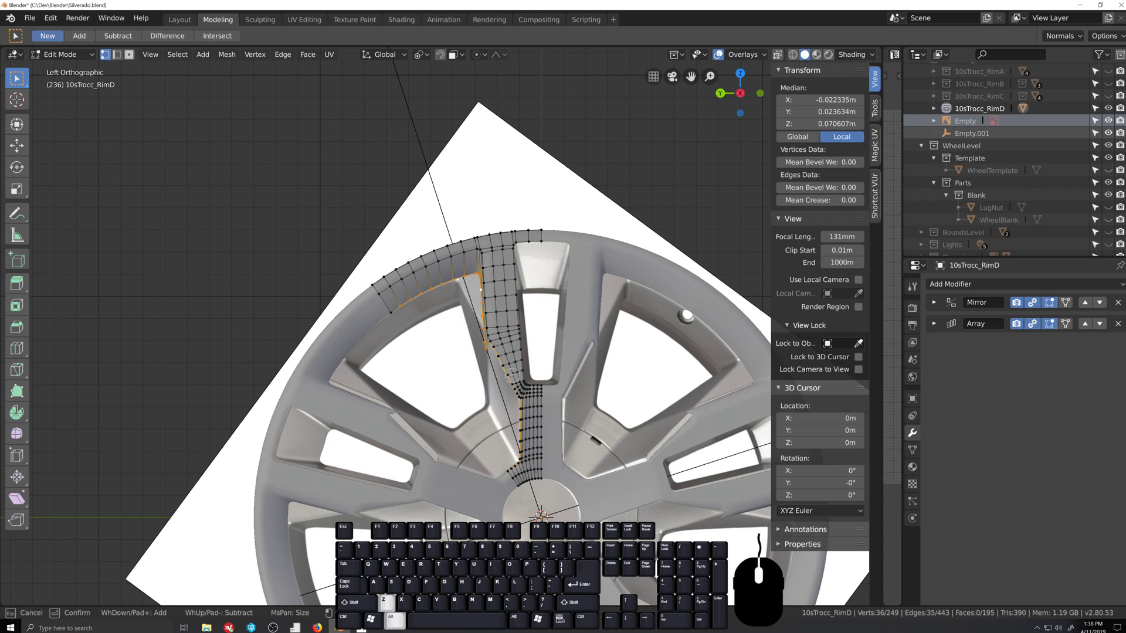
pyautogui.hotkey('alt', 'z')
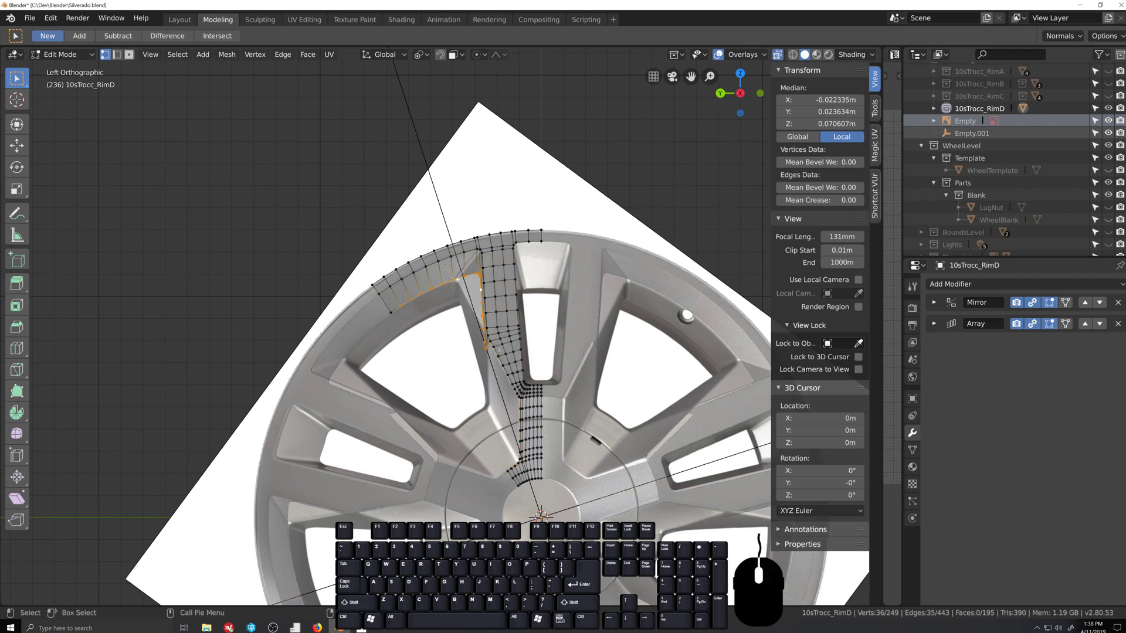
# Step: Deselect the vertices running down the spoke, keeping only the inner edge around the large window's upper corner selected
pyautogui.press('c')
pyautogui.keyDown('shift'); pyautogui.moveTo(499, 351); pyautogui.dragTo(505, 366); pyautogui.keyUp('shift')
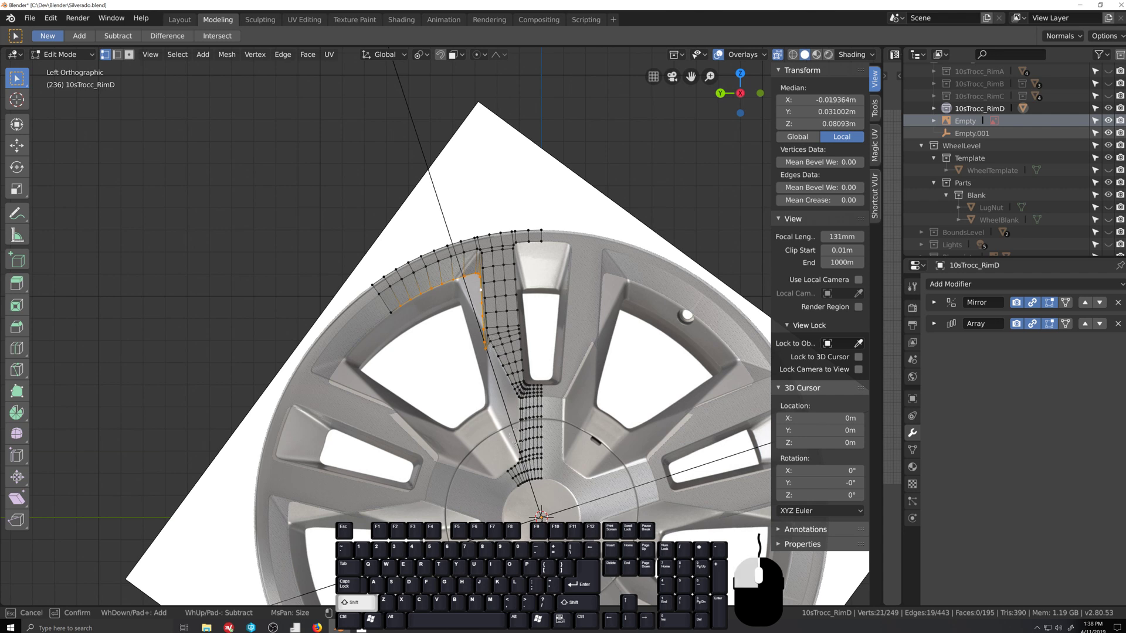
pyautogui.rightClick(520, 457)
pyautogui.scroll(2, 520, 460)
pyautogui.moveTo(520, 482); pyautogui.dragTo(589, 484, button='middle')
pyautogui.press('ctrl+KP_3')
pyautogui.scroll(3, 470, 265)
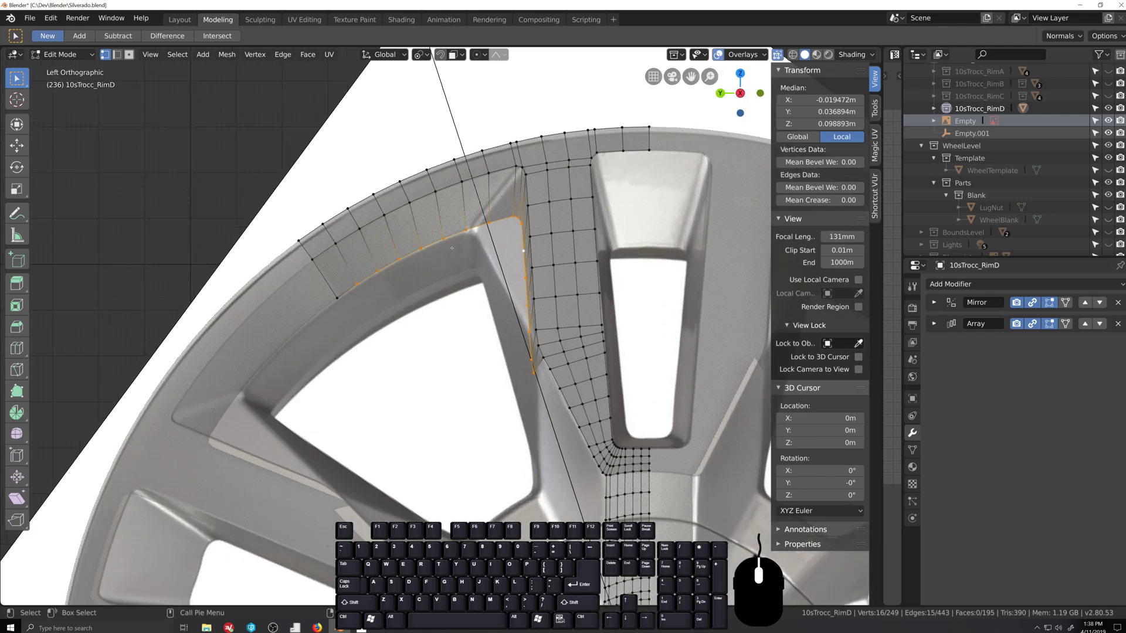
# Step: Fit the first two free vertices beside the outer end of the selected edge onto the reference window's upper border, dropping each placed vertex from the selection
pyautogui.hotkey('shift', '`')
pyautogui.scroll(3, 469, 264)
pyautogui.press('g')
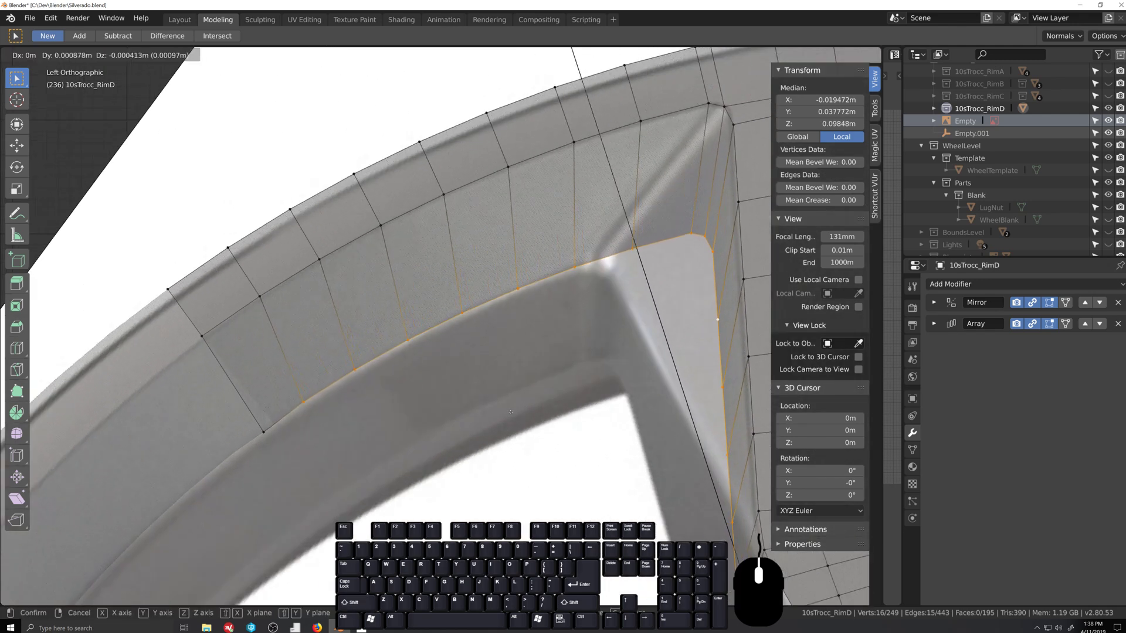
pyautogui.click(504, 417)
pyautogui.keyDown('shift'); pyautogui.click(297, 408); pyautogui.keyUp('shift')
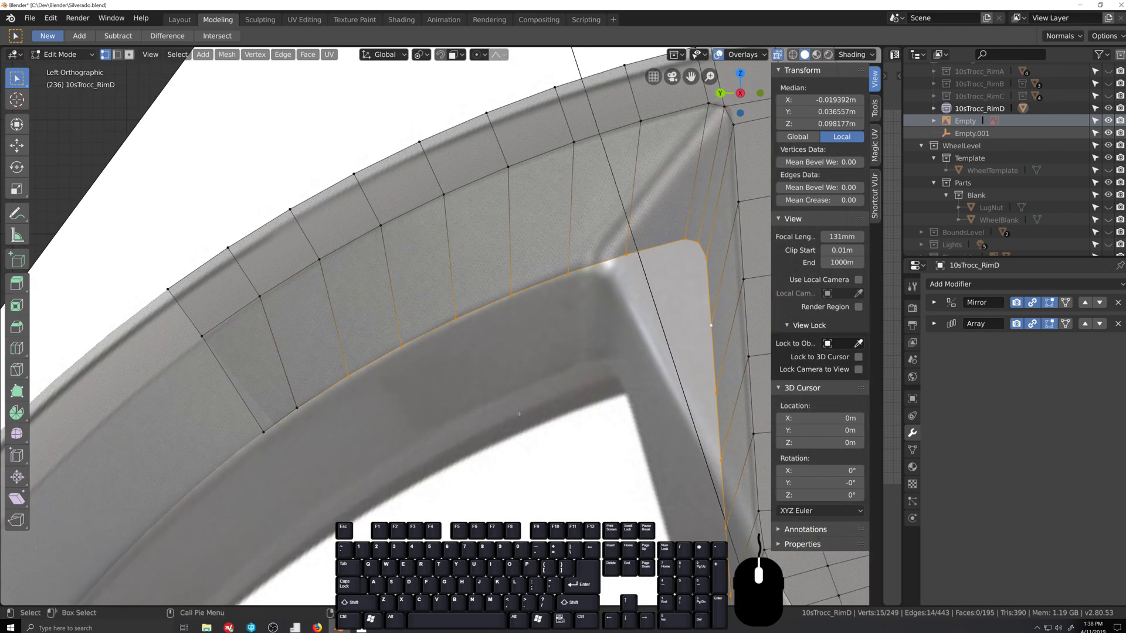
pyautogui.press('g')
pyautogui.click(503, 425)
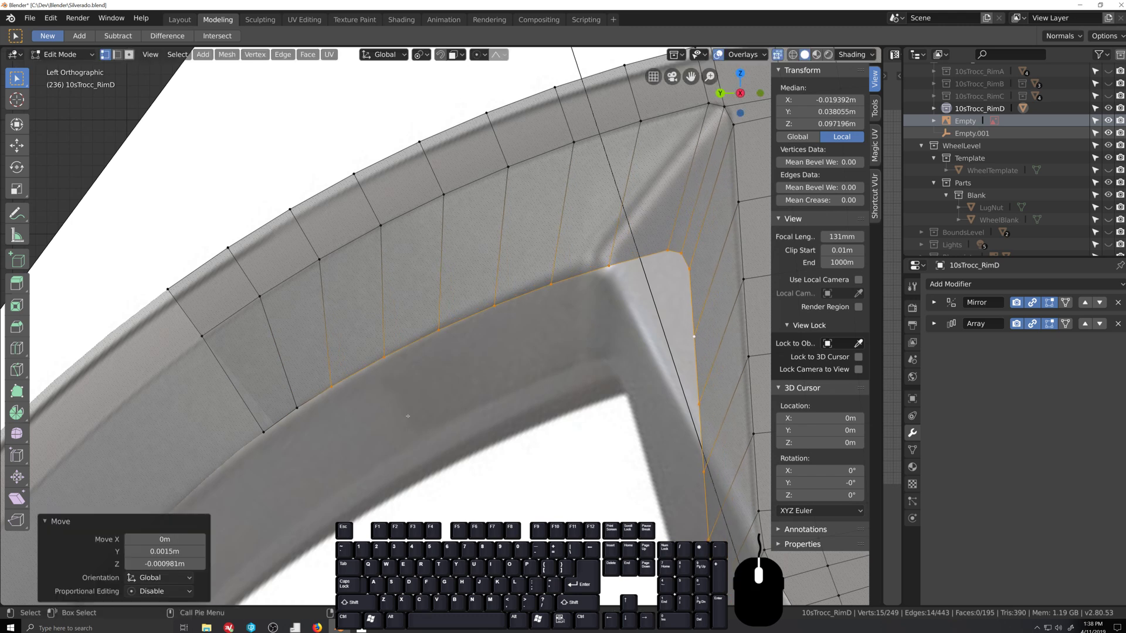
# Step: Refine the last placed vertex on the window's upper border, deselect it, and move the remaining edge to seat the following vertex
pyautogui.keyDown('shift'); pyautogui.click(331, 387); pyautogui.keyUp('shift')
pyautogui.keyDown('shift'); pyautogui.click(333, 389); pyautogui.keyUp('shift')
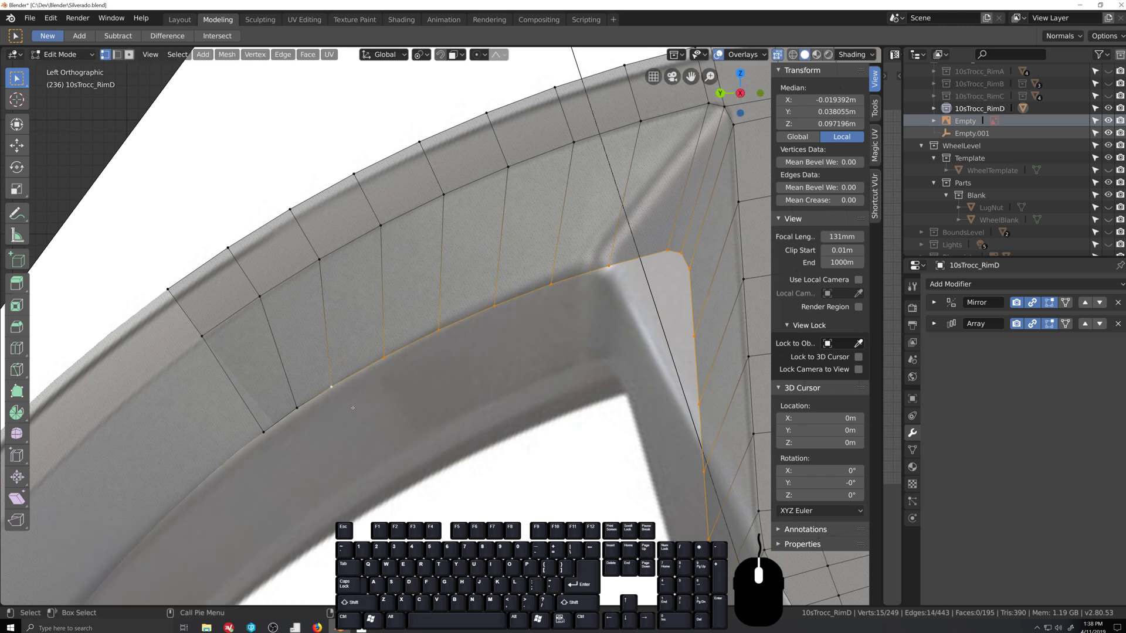
pyautogui.press('g')
pyautogui.click(353, 406)
pyautogui.keyDown('shift'); pyautogui.click(331, 387); pyautogui.keyUp('shift')
pyautogui.press('g')
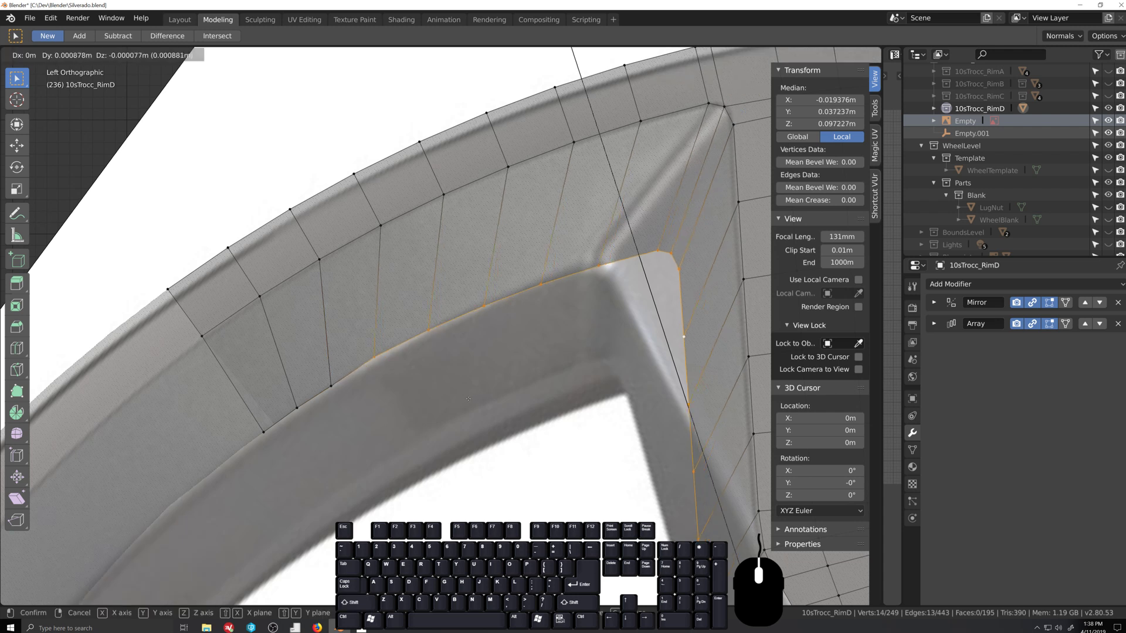
pyautogui.keyDown('shift'); pyautogui.click(394, 478); pyautogui.keyUp('shift')
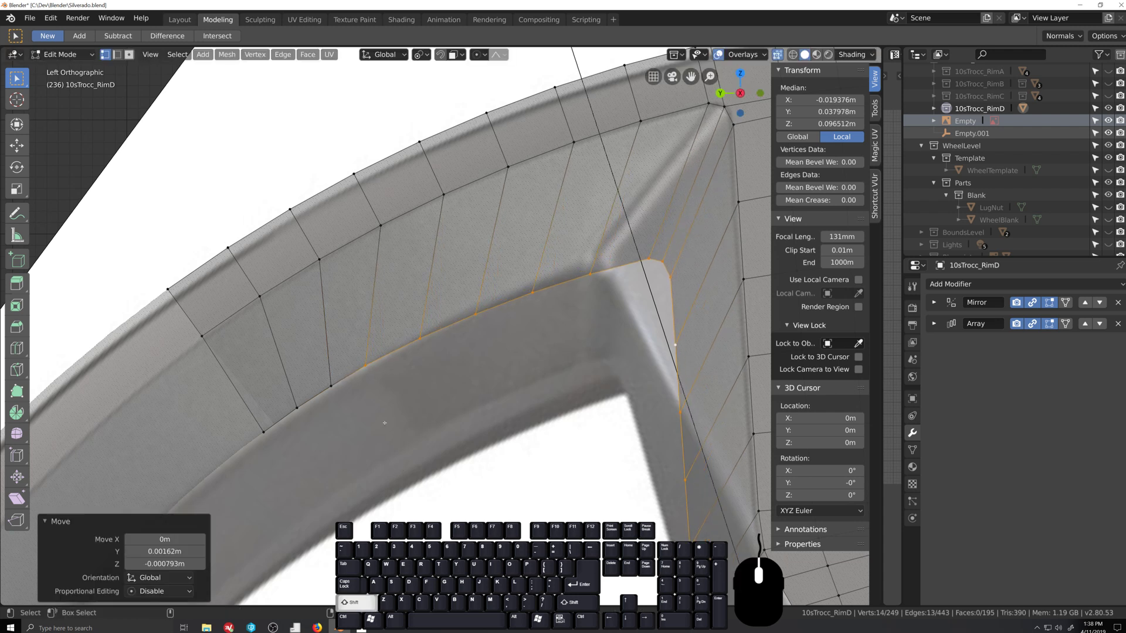
# Step: Seat two more vertices on the middle of the window's upper border, deselecting each fitted vertex before moving the rest
pyautogui.keyDown('shift'); pyautogui.click(366, 366); pyautogui.keyUp('shift')
pyautogui.press('g')
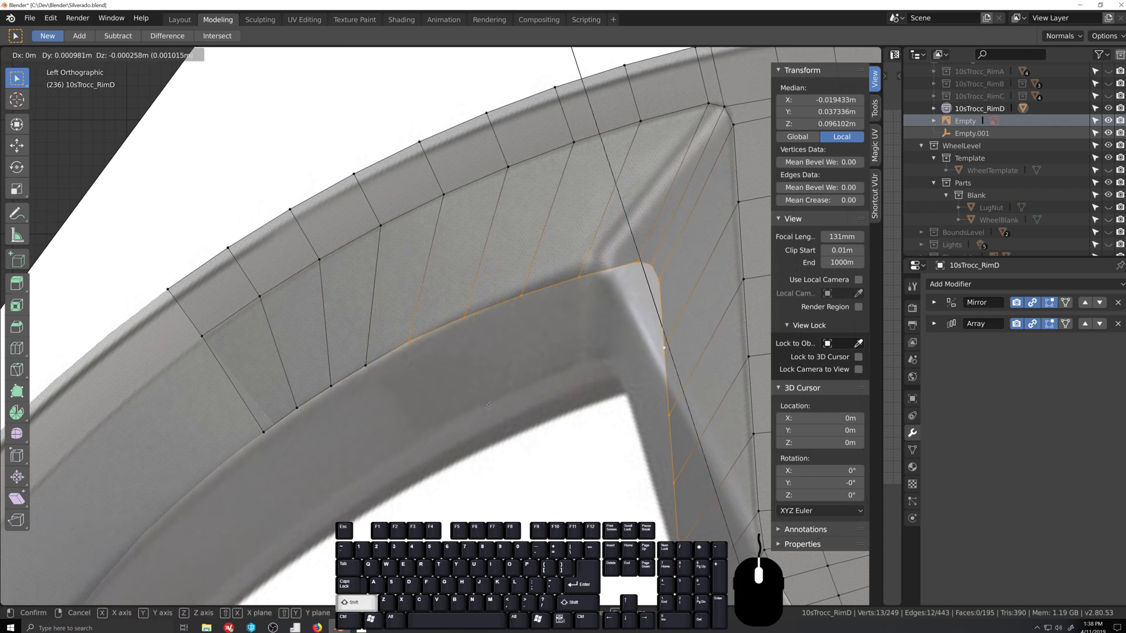
pyautogui.click(431, 352)
pyautogui.keyDown('shift'); pyautogui.click(409, 341); pyautogui.keyUp('shift')
pyautogui.press('g')
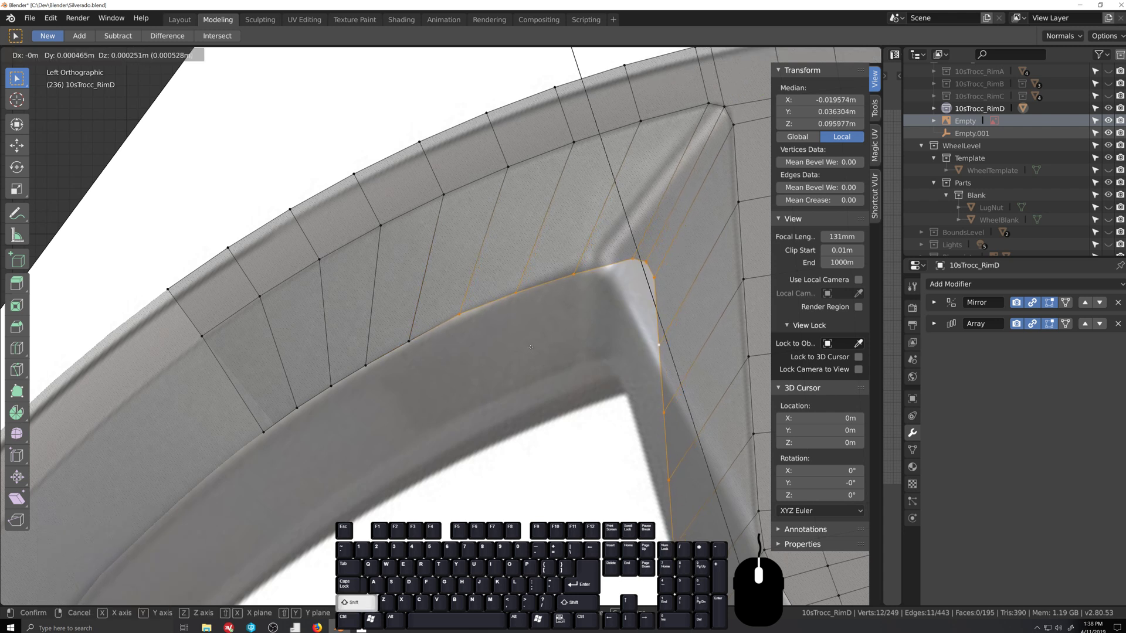
pyautogui.click(539, 354)
# Step: Continue fitting the inner edge toward the window corner, placing the last two vertices before the rounded bend
pyautogui.keyDown('shift'); pyautogui.click(460, 315); pyautogui.keyUp('shift')
pyautogui.press('g')
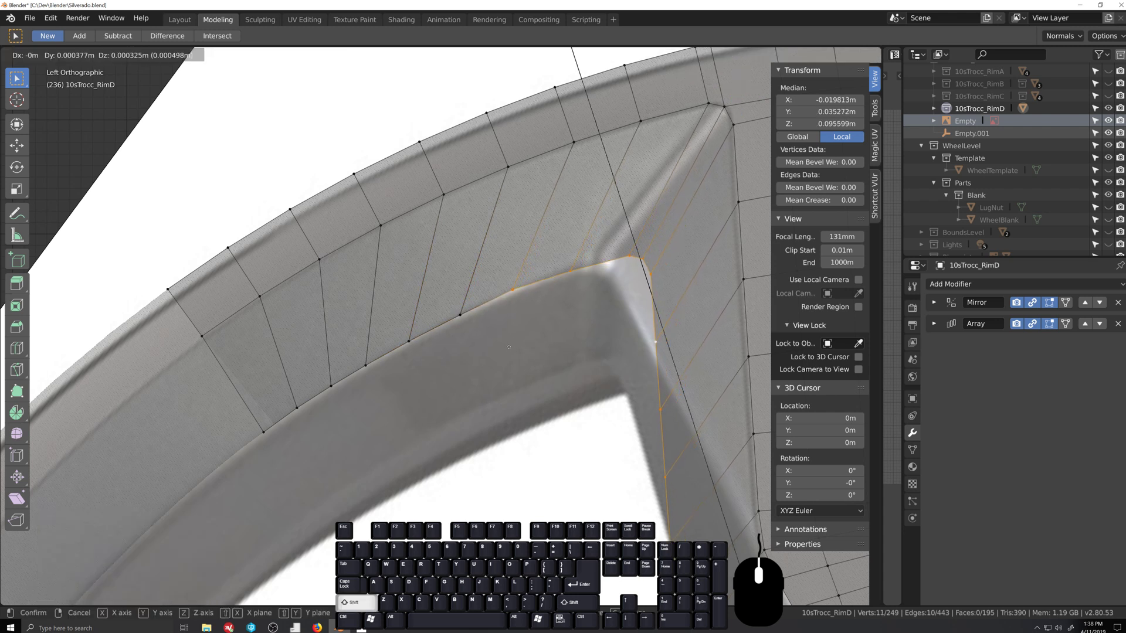
pyautogui.click(475, 355)
pyautogui.keyDown('shift'); pyautogui.click(507, 292); pyautogui.keyUp('shift')
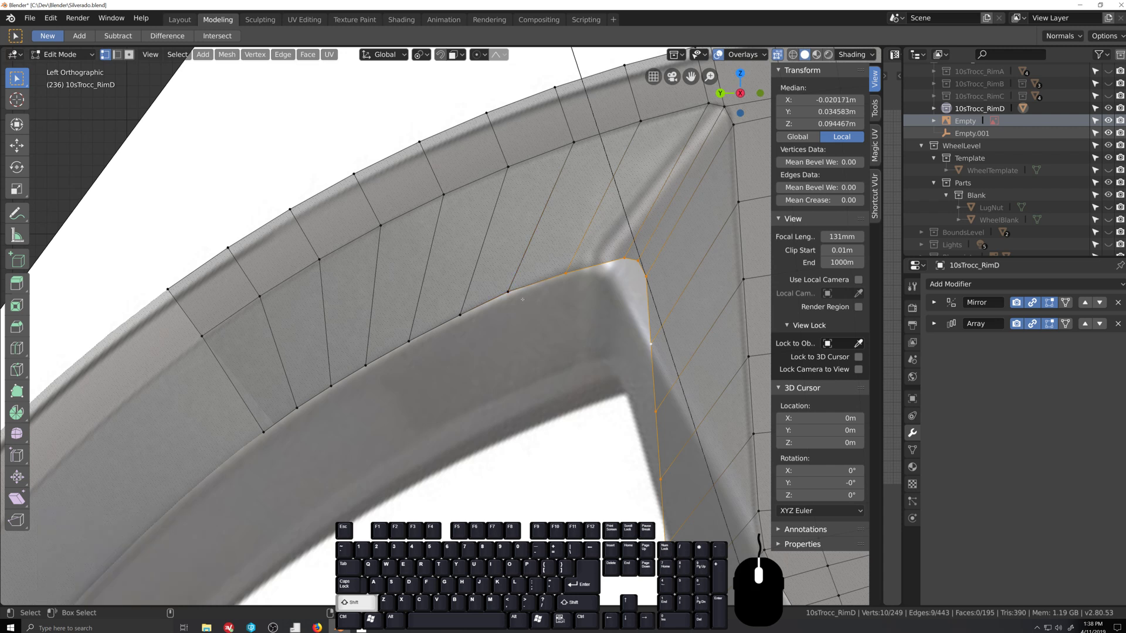
pyautogui.press('g')
pyautogui.click(541, 324)
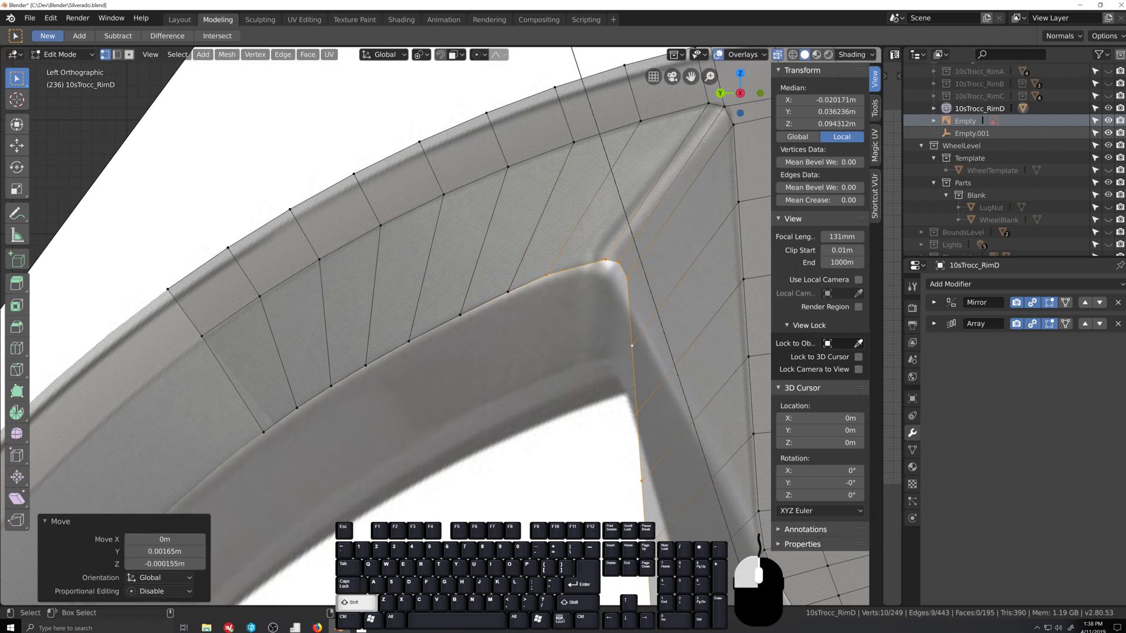
# Step: Align the inner edge's vertices with the rounded window corner in the reference, dropping the fitted ones from the selection
pyautogui.keyDown('shift'); pyautogui.click(546, 276); pyautogui.keyUp('shift')
pyautogui.press('g')
pyautogui.click(562, 307)
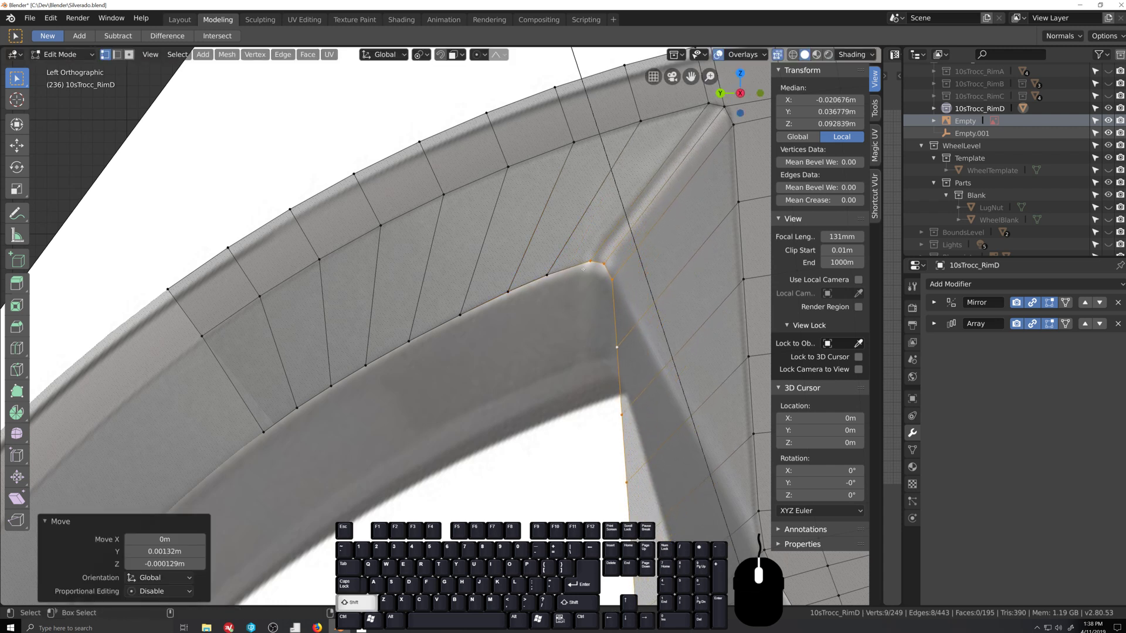
pyautogui.keyDown('shift'); pyautogui.click(589, 261); pyautogui.keyUp('shift')
pyautogui.keyDown('shift'); pyautogui.click(605, 265); pyautogui.keyUp('shift')
pyautogui.press('g')
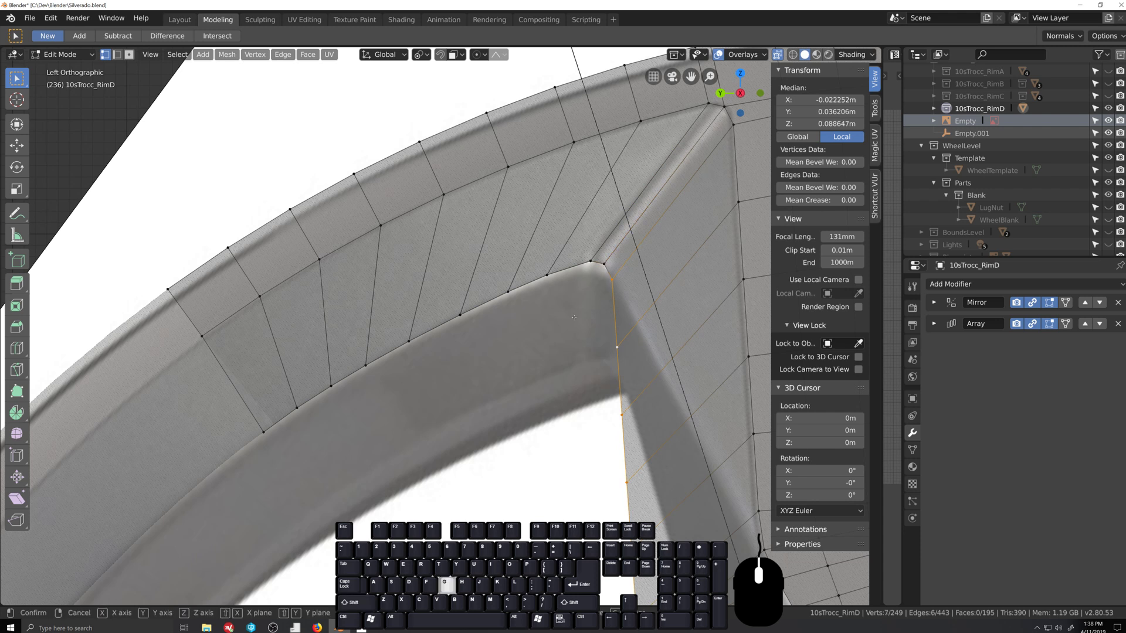
pyautogui.click(583, 317)
# Step: Fit three vertices just below the rounded corner along the spoke side of the window, releasing each one once placed
pyautogui.keyDown('shift'); pyautogui.click(614, 274); pyautogui.keyUp('shift')
pyautogui.press('g')
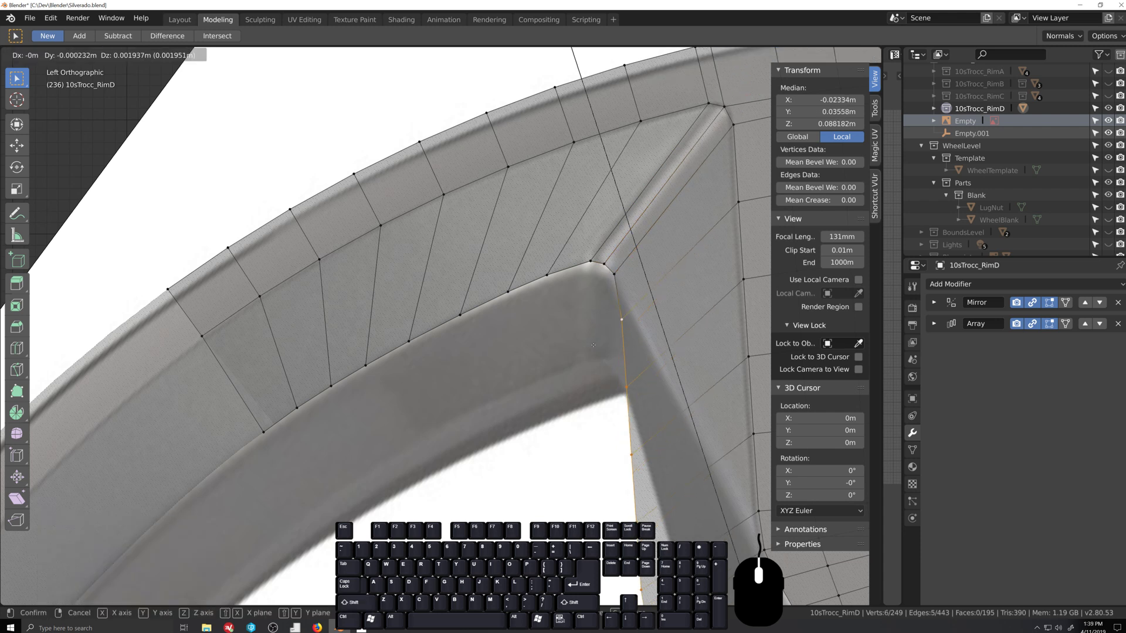
pyautogui.keyDown('shift'); pyautogui.click(627, 295); pyautogui.keyUp('shift')
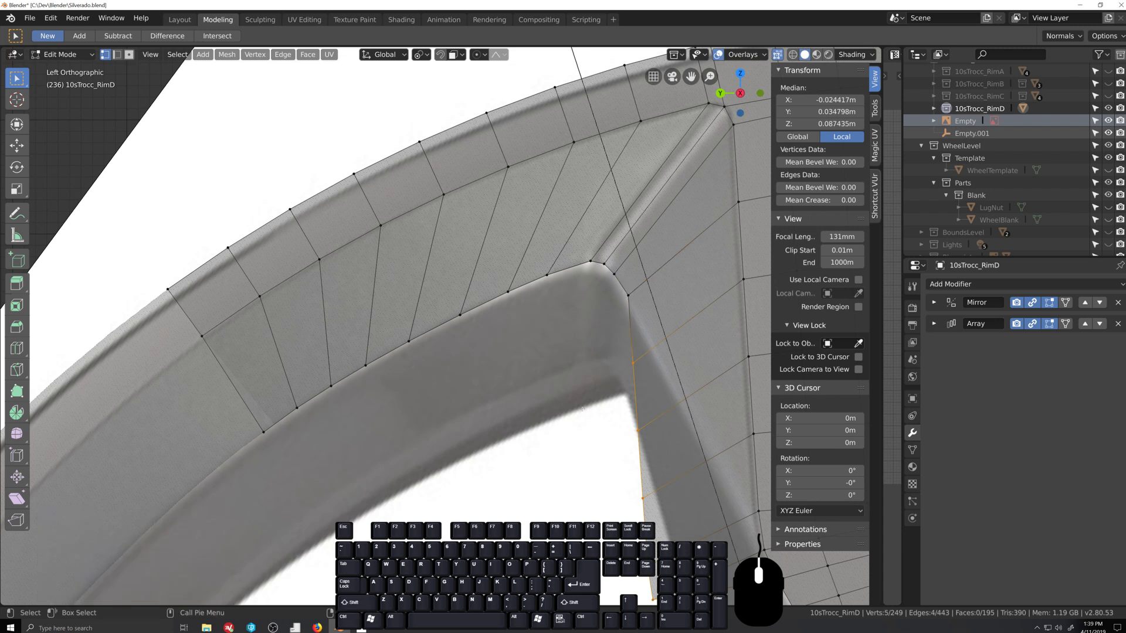
pyautogui.press('g')
pyautogui.click(595, 389)
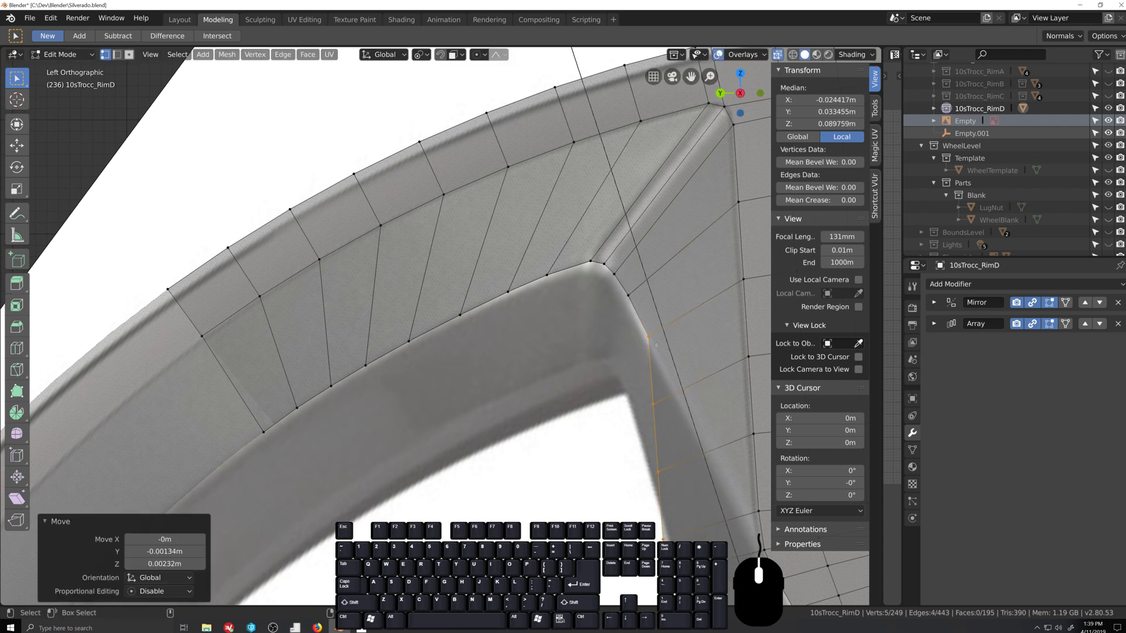
pyautogui.keyDown('shift'); pyautogui.click(648, 335); pyautogui.keyUp('shift')
pyautogui.press('g')
pyautogui.click(612, 423)
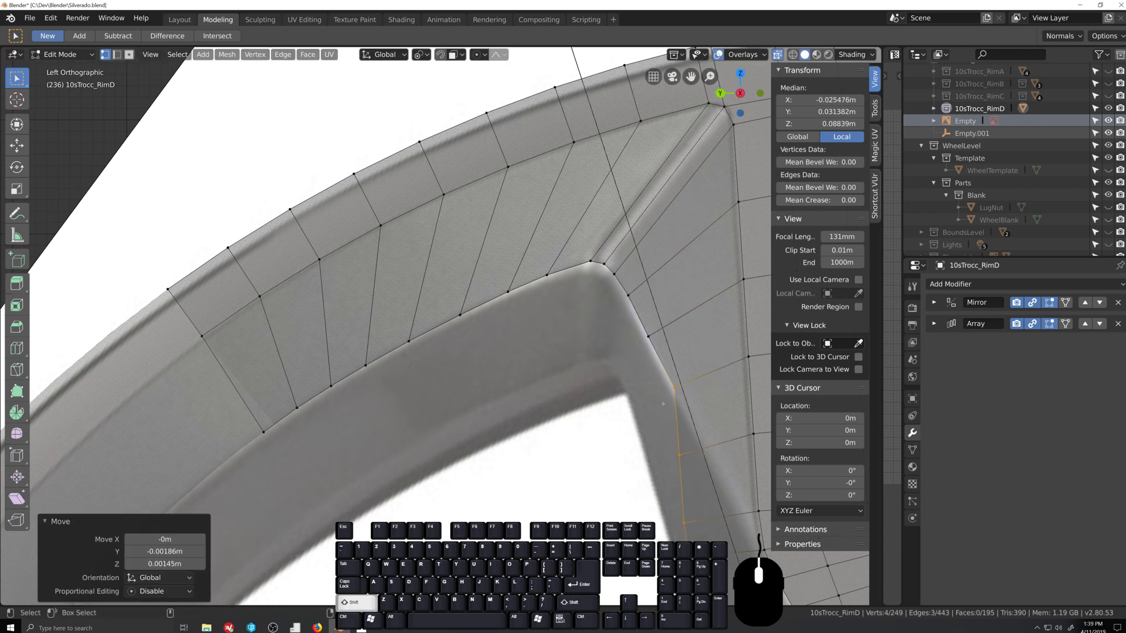
# Step: Place the last three vertices of the selected edge along the spoke side of the window toward the hub
pyautogui.keyDown('shift'); pyautogui.click(674, 388); pyautogui.keyUp('shift')
pyautogui.press('g')
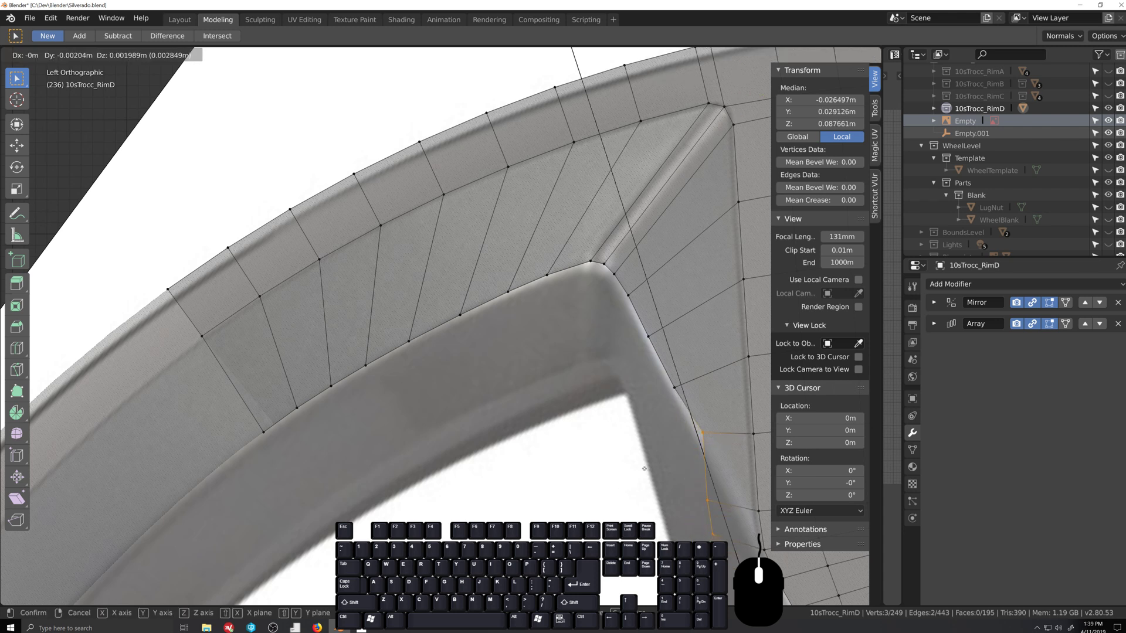
pyautogui.click(643, 472)
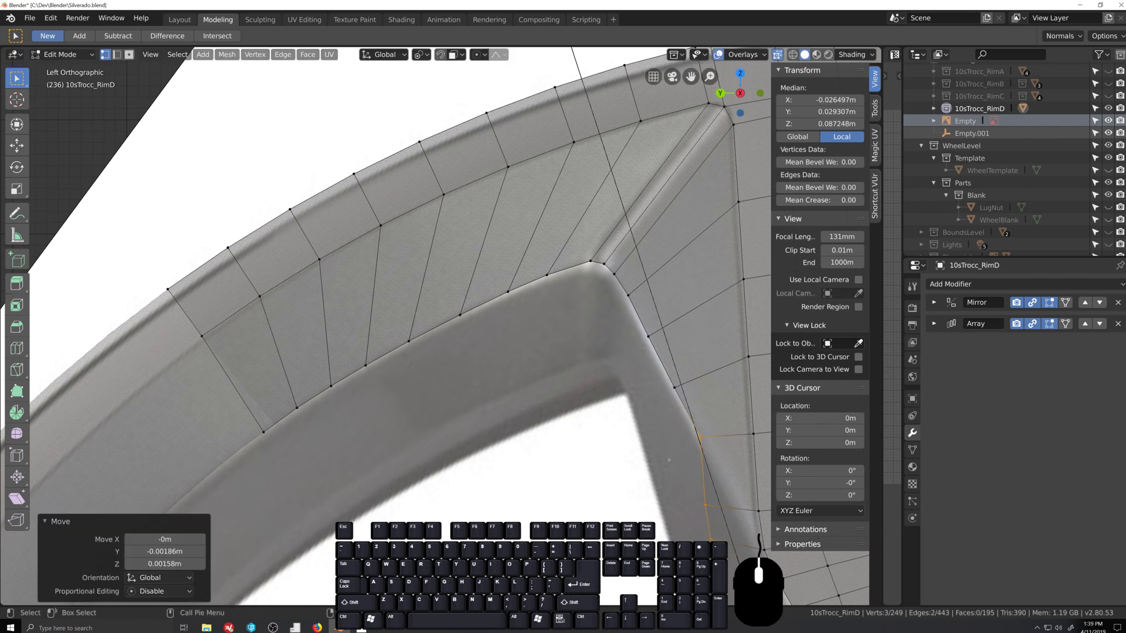
pyautogui.keyDown('shift'); pyautogui.click(699, 436); pyautogui.keyUp('shift')
pyautogui.press('g')
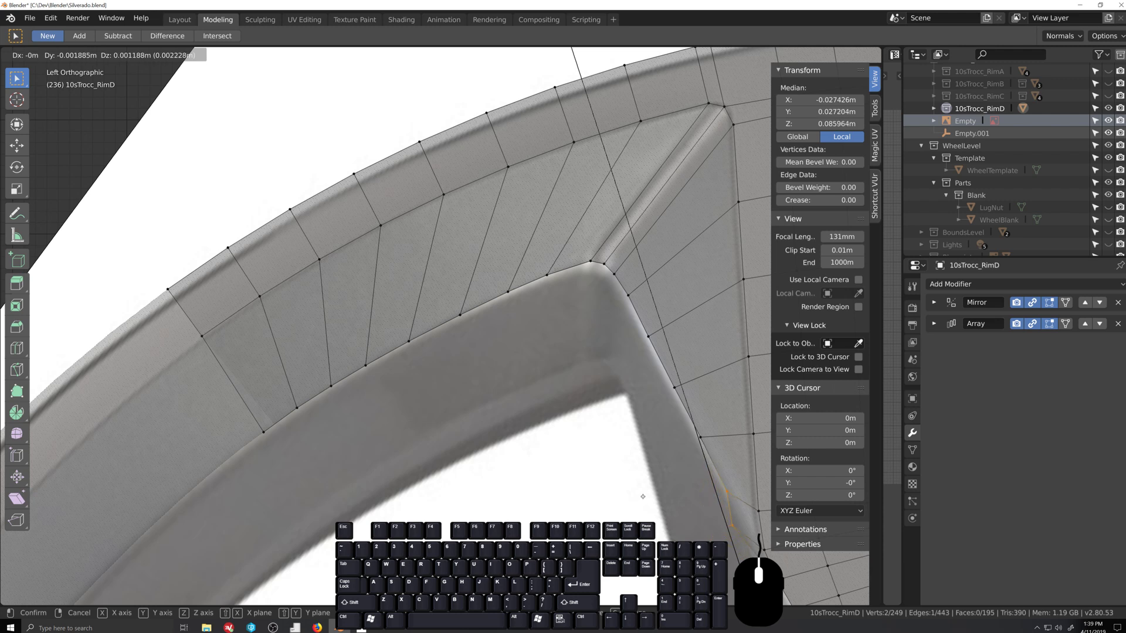
pyautogui.click(643, 495)
pyautogui.keyDown('shift'); pyautogui.click(729, 489); pyautogui.keyUp('shift')
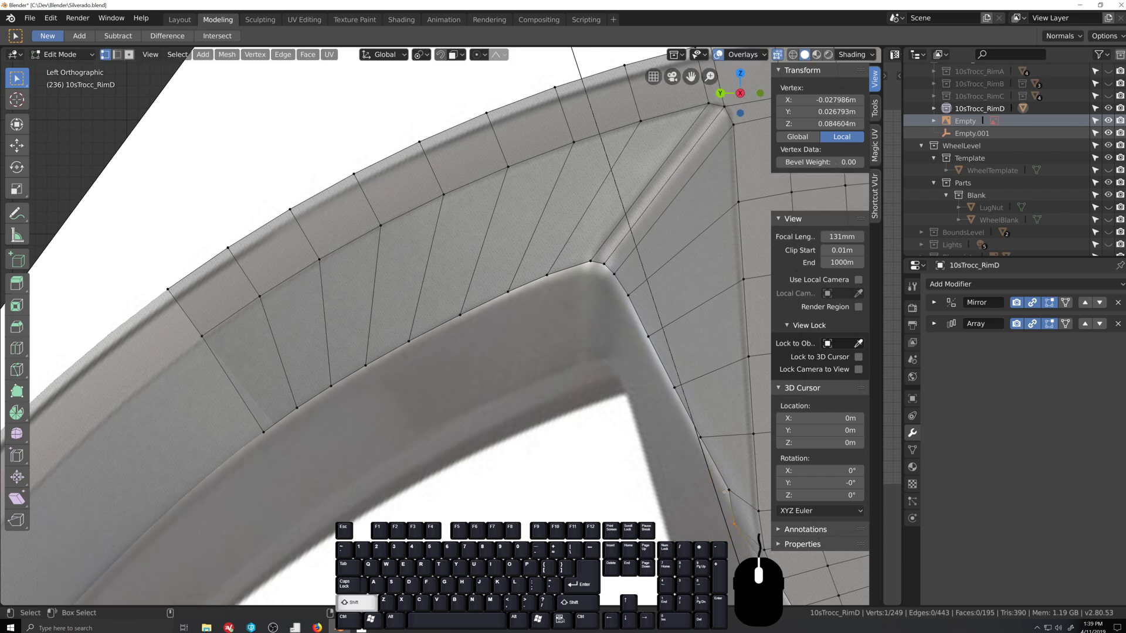
pyautogui.press('g')
pyautogui.click(673, 536)
pyautogui.moveTo(672, 535); pyautogui.dragTo(502, 472, button='middle')
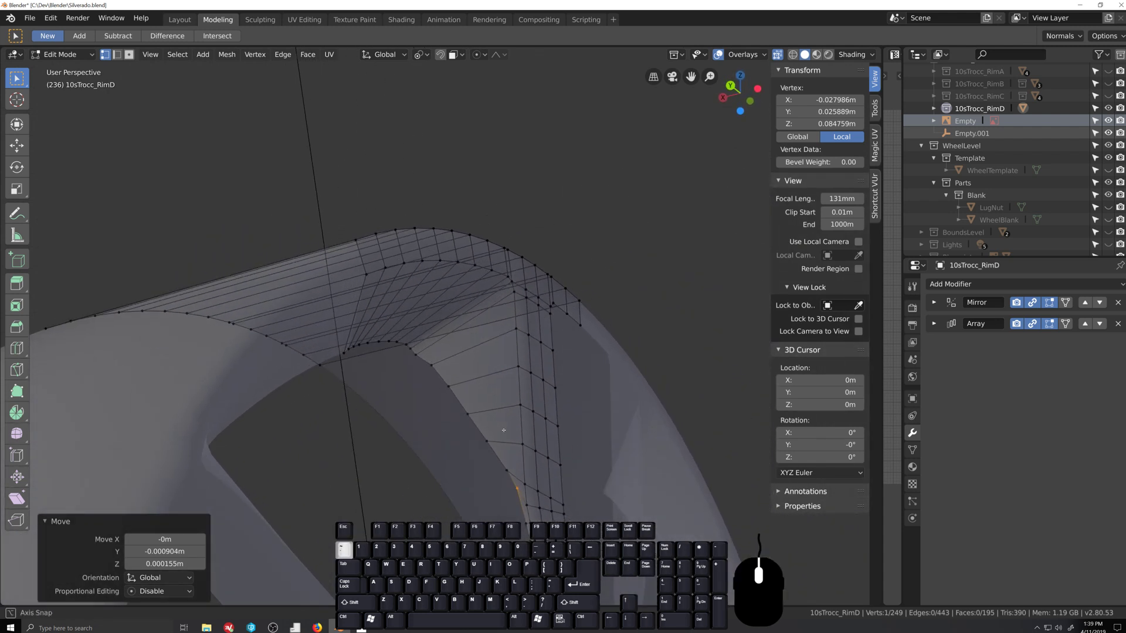
pyautogui.keyDown('alt'); pyautogui.click(513, 491); pyautogui.keyUp('alt')
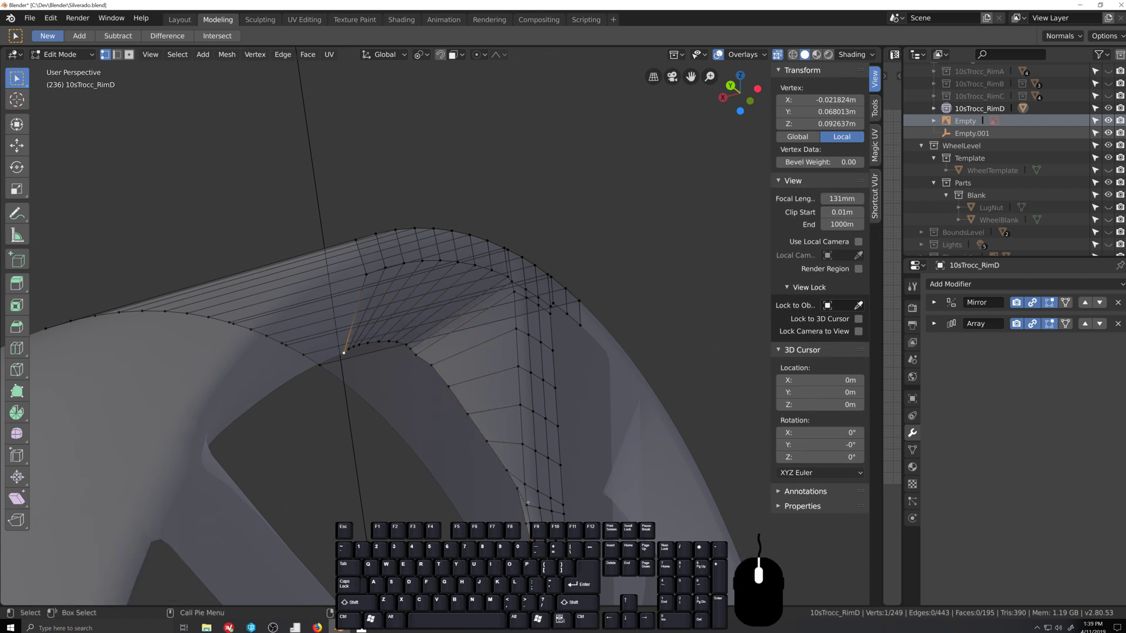
pyautogui.keyDown('ctrl'); pyautogui.keyDown('shift'); pyautogui.click(340, 353); pyautogui.keyUp('shift'); pyautogui.keyUp('ctrl')
pyautogui.moveTo(340, 353); pyautogui.dragTo(504, 477, button='middle')
# Step: Move the lowest vertex of the fitted edge about -0.0015 m in Y and -0.00256 m in Z along the spoke border
pyautogui.click(498, 445)
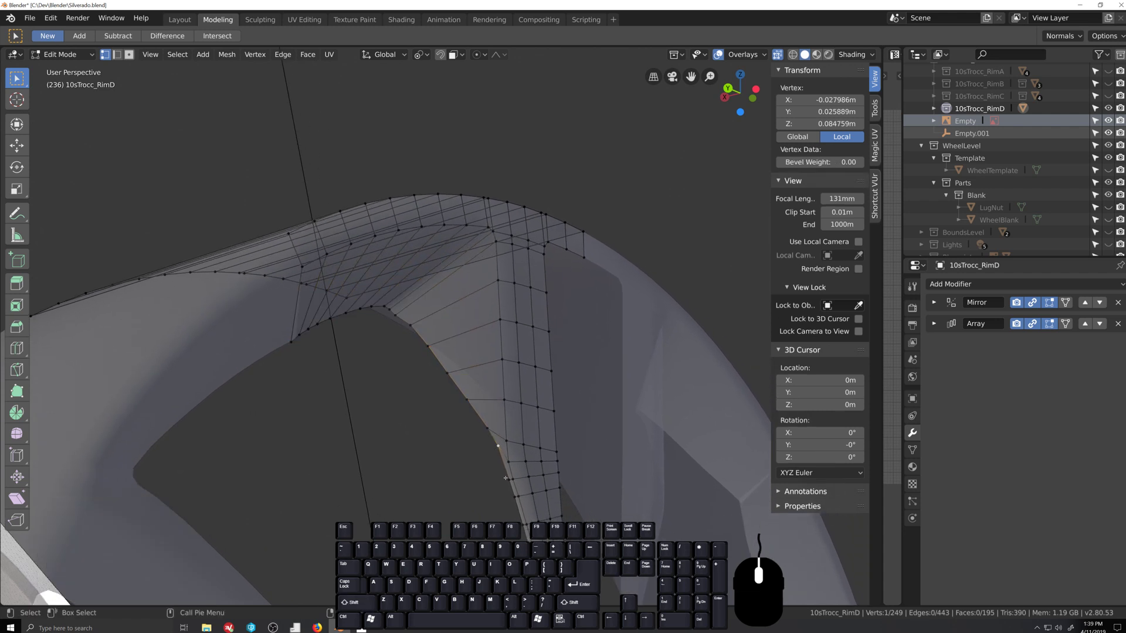
pyautogui.press('KP_3')
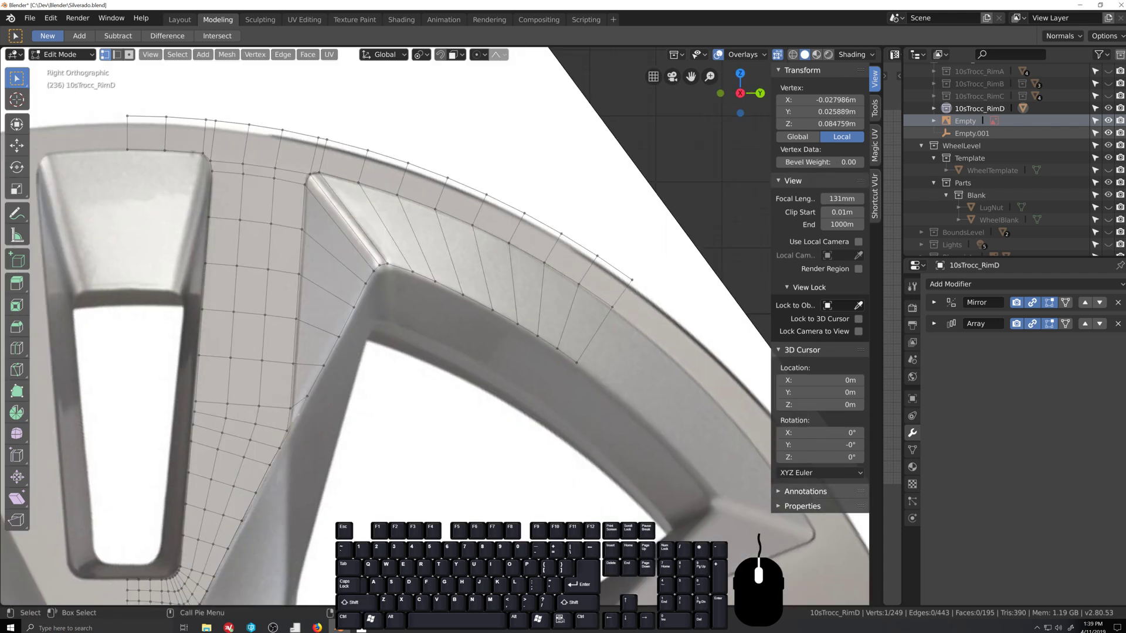
pyautogui.scroll(-5, 387, 325)
pyautogui.press('ctrl+KP_3')
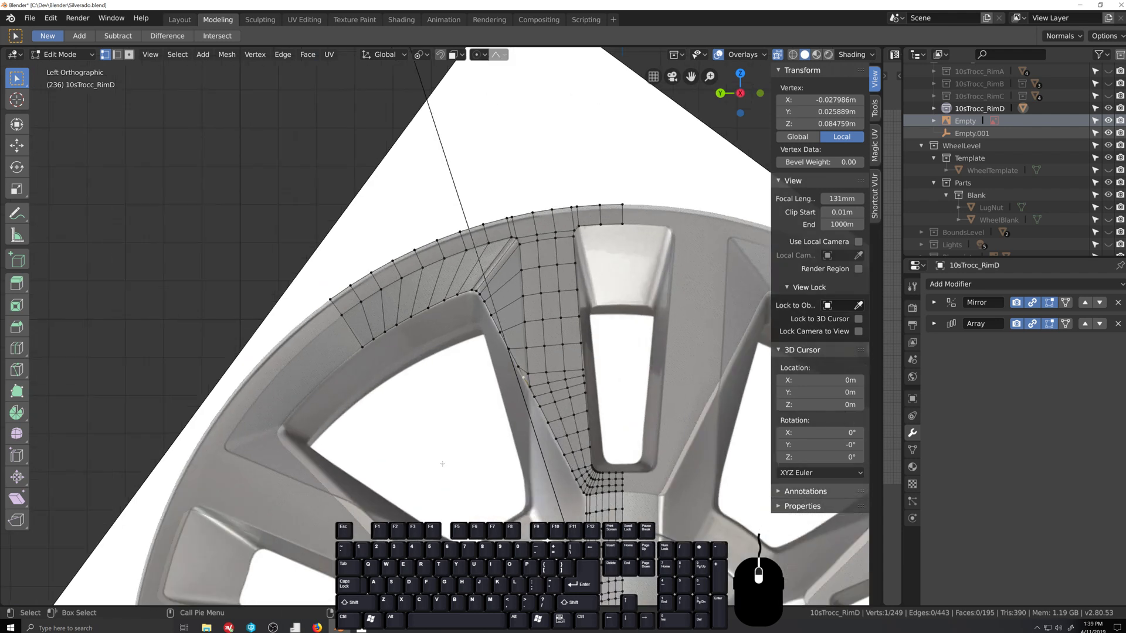
pyautogui.scroll(6, 531, 419)
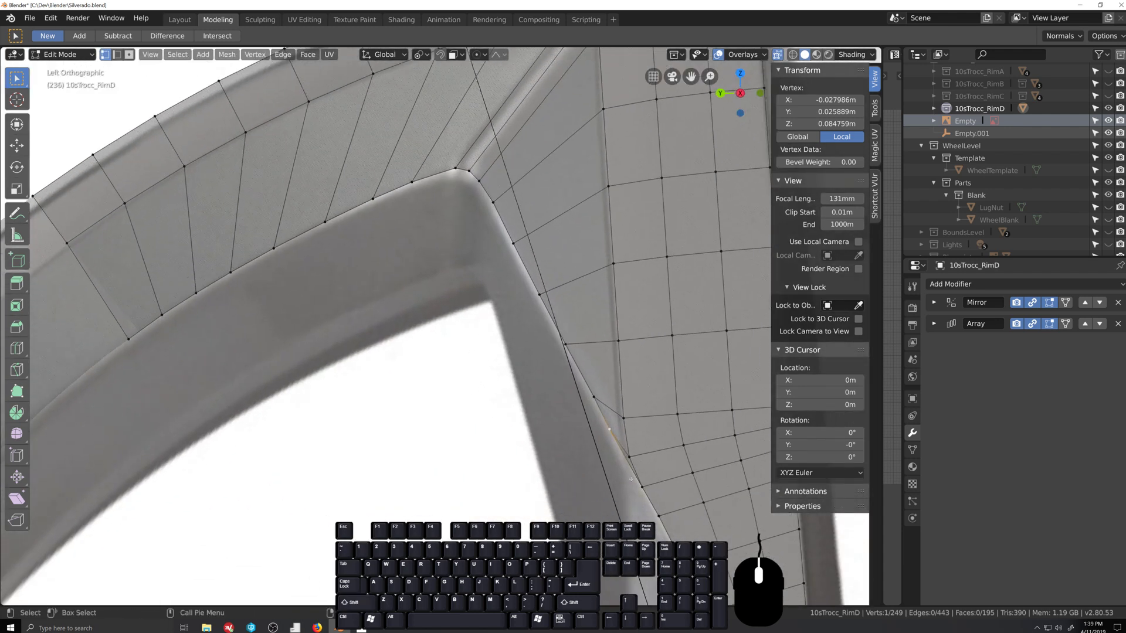
pyautogui.press('g')
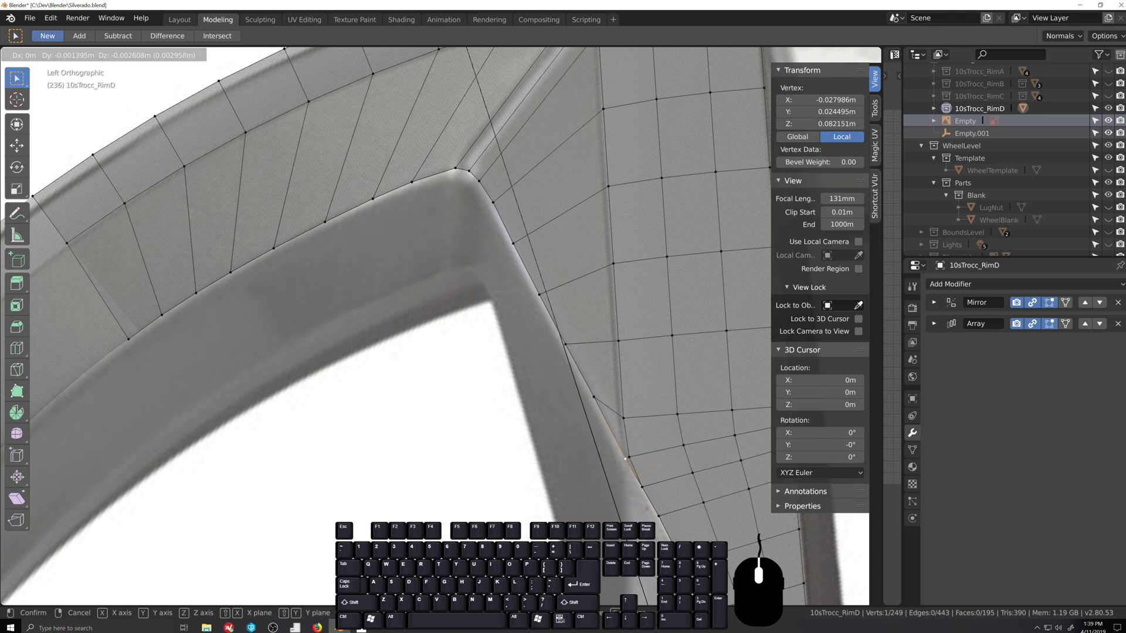
pyautogui.click(648, 508)
# Step: Nudge the vertex just above the lowest fitted one slightly onto the reference spoke border
pyautogui.click(593, 397)
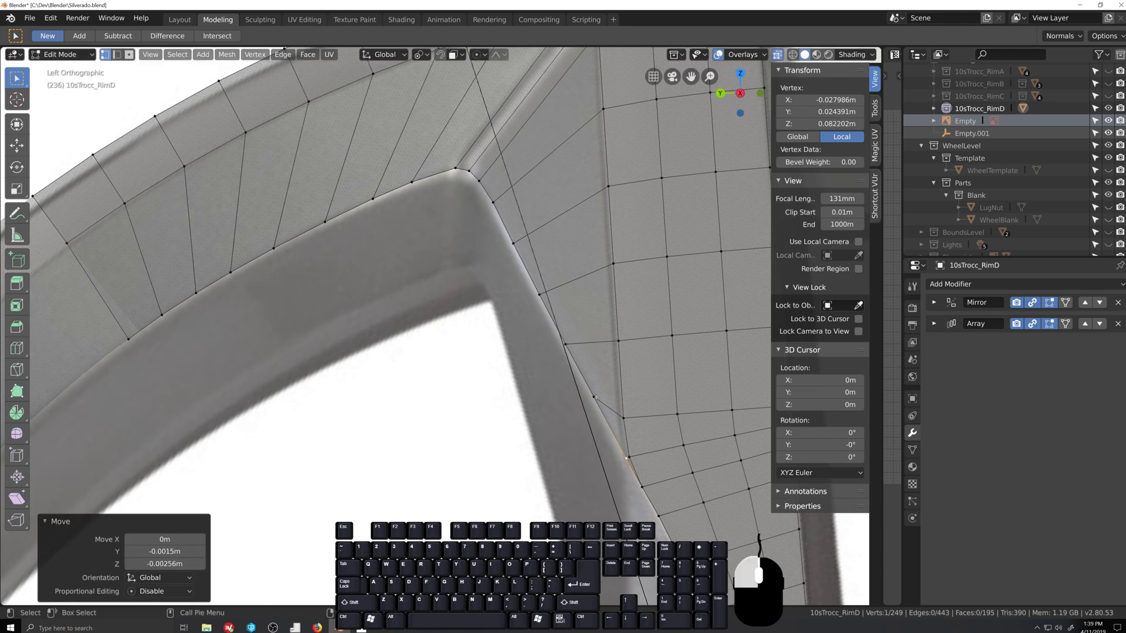
pyautogui.press('g')
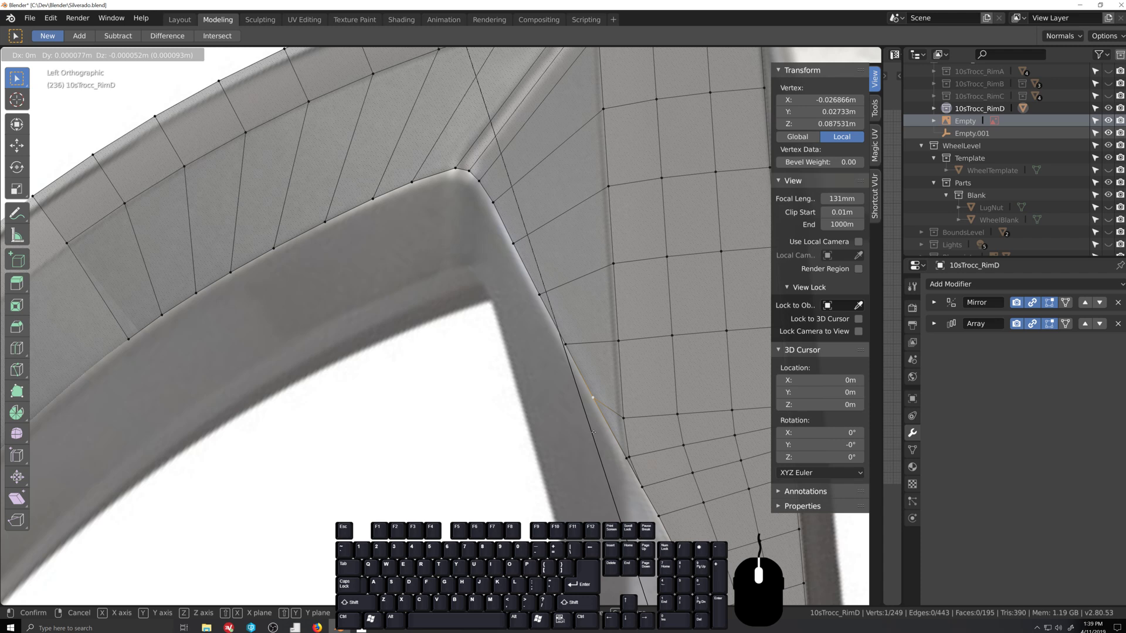
pyautogui.click(593, 432)
# Step: Select the shortest vertex path along the window's inner edge, from the lowest fitted vertex to the edge's outer rim end
pyautogui.click(626, 457)
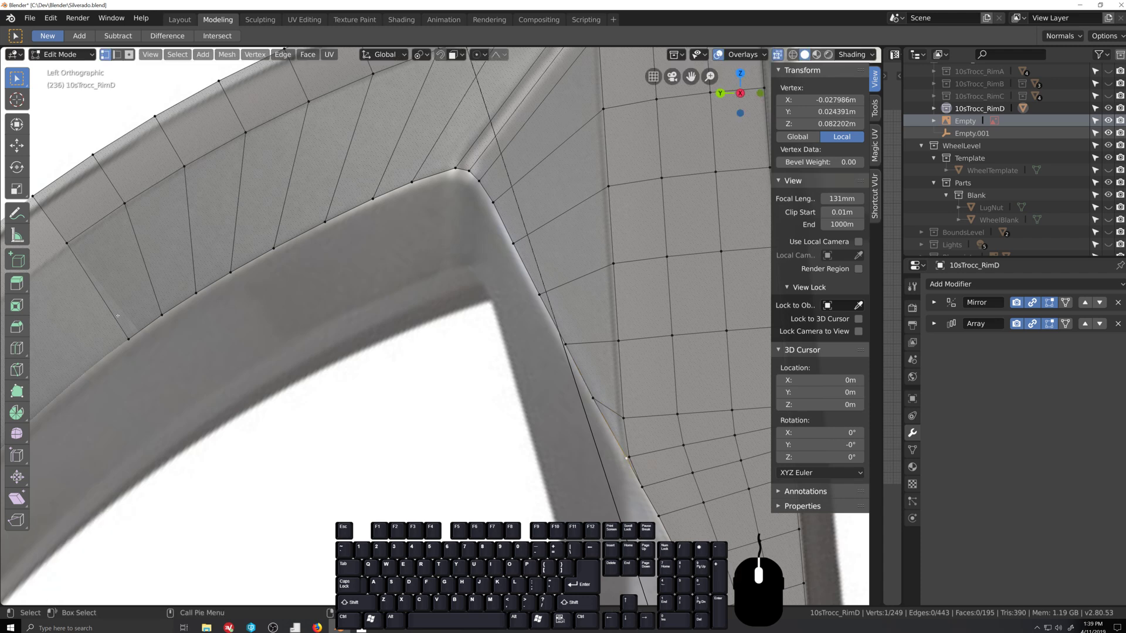
pyautogui.keyDown('ctrl'); pyautogui.keyDown('shift'); pyautogui.click(127, 339); pyautogui.keyUp('shift'); pyautogui.keyUp('ctrl')
pyautogui.scroll(-1, 409, 467)
pyautogui.press('`')
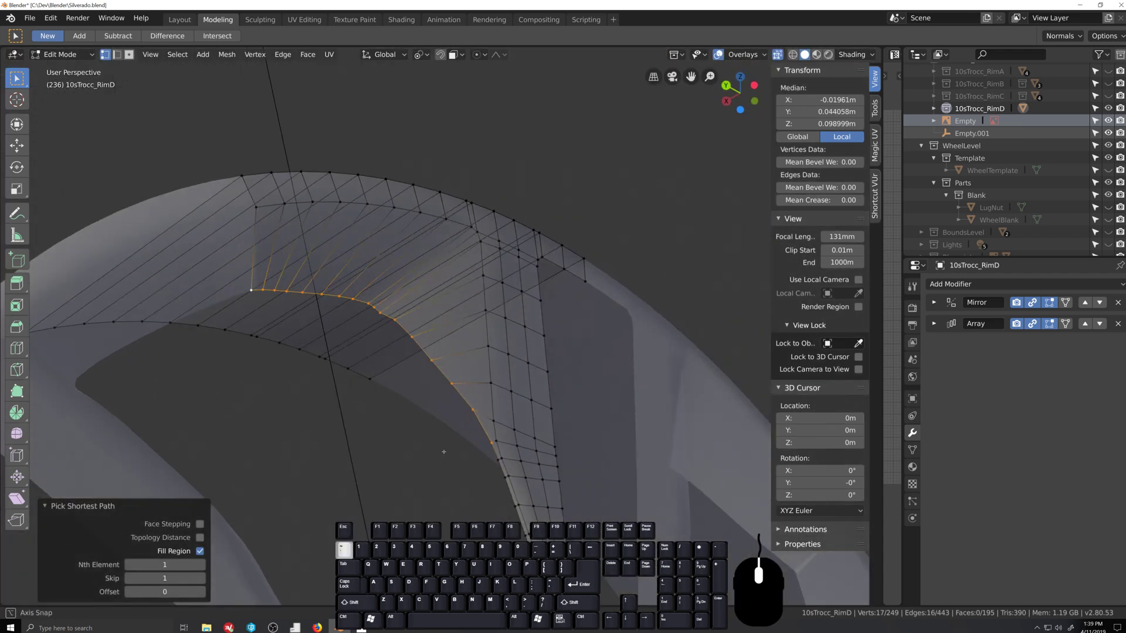
pyautogui.moveTo(444, 451)
pyautogui.mouseDown(button='middle')
pyautogui.moveTo(490, 451)
pyautogui.moveTo(450, 472)
pyautogui.mouseUp(button='middle')
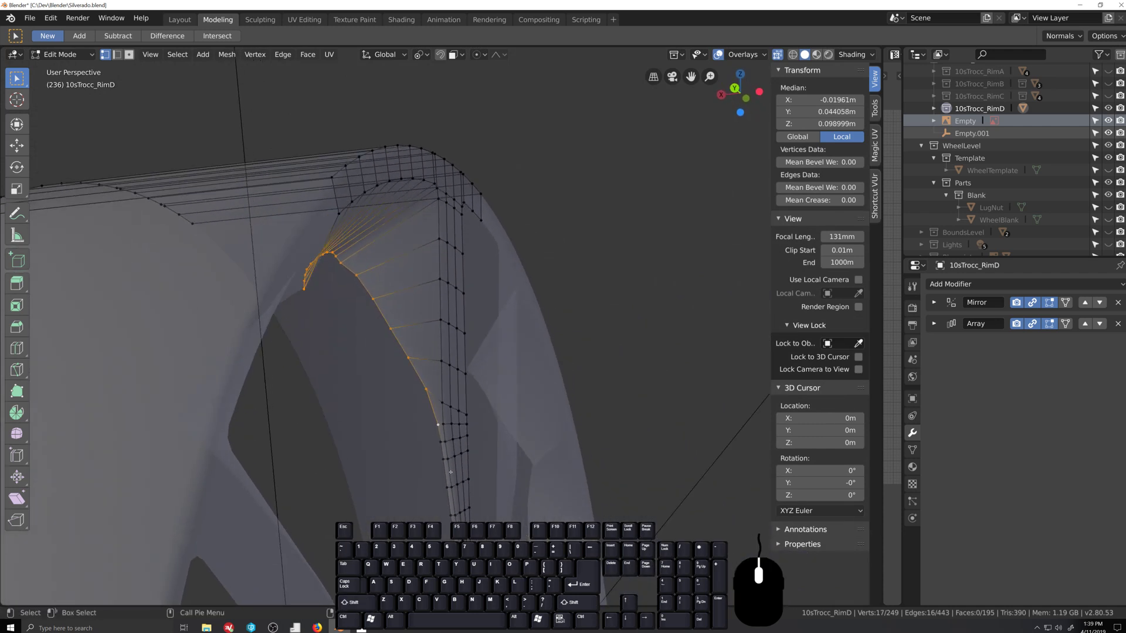
pyautogui.press('ctrl+KP_1')
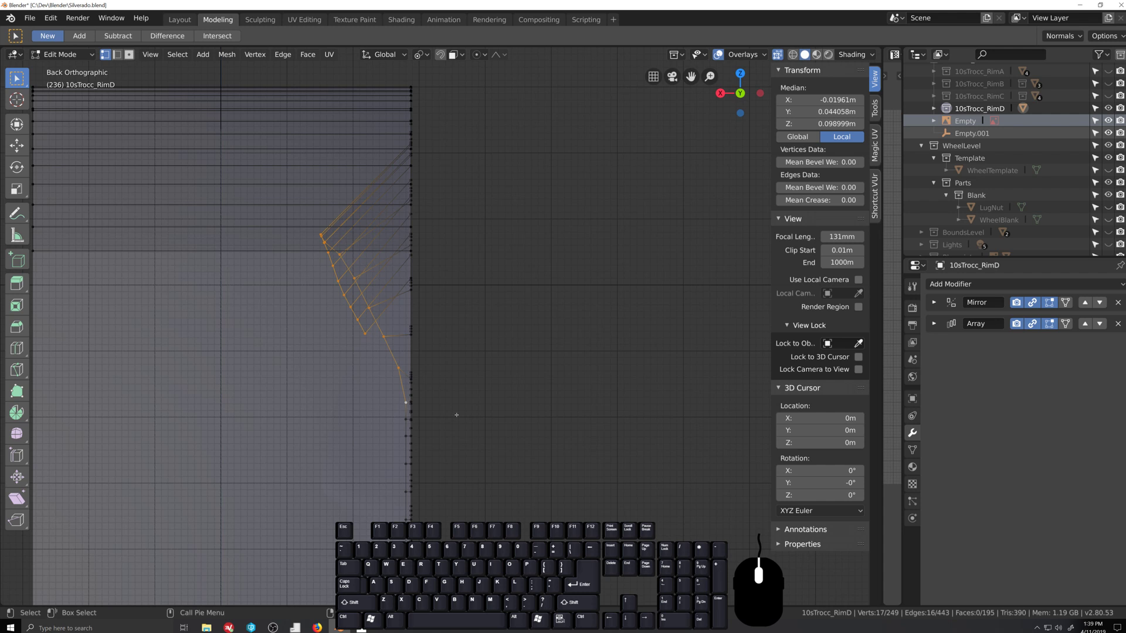
pyautogui.press('.')
pyautogui.click(345, 369)
pyautogui.press('s')
pyautogui.press('x')
pyautogui.press('0')
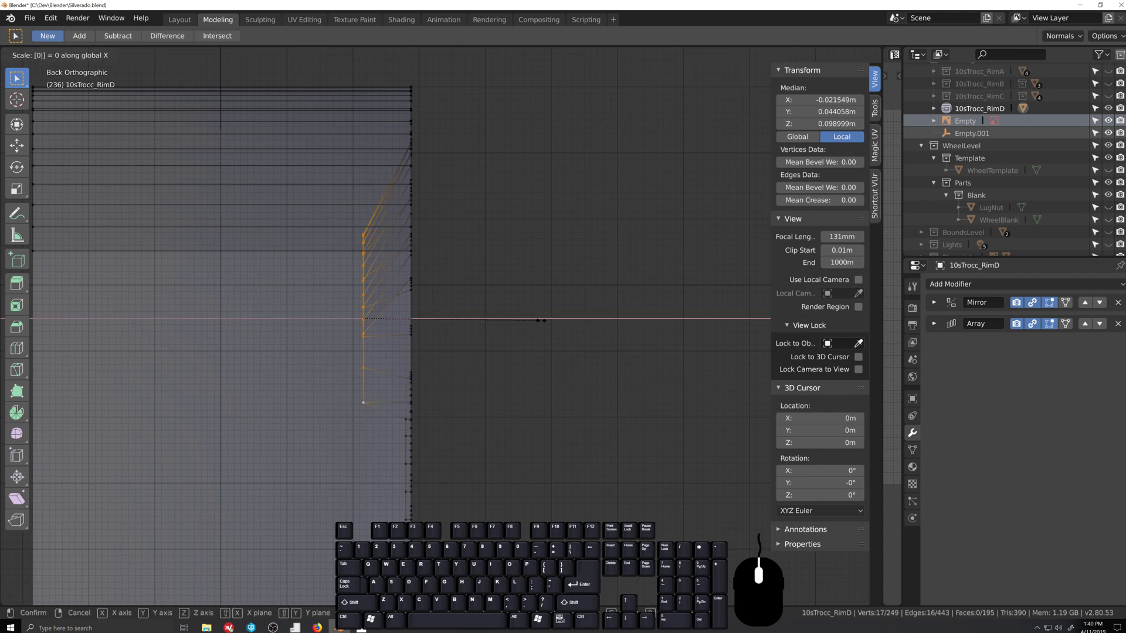
pyautogui.press('Escape')
# Step: Set the pivot point to Active Element and scale the selected window edge to 0 along X
pyautogui.press('.')
pyautogui.click(467, 276)
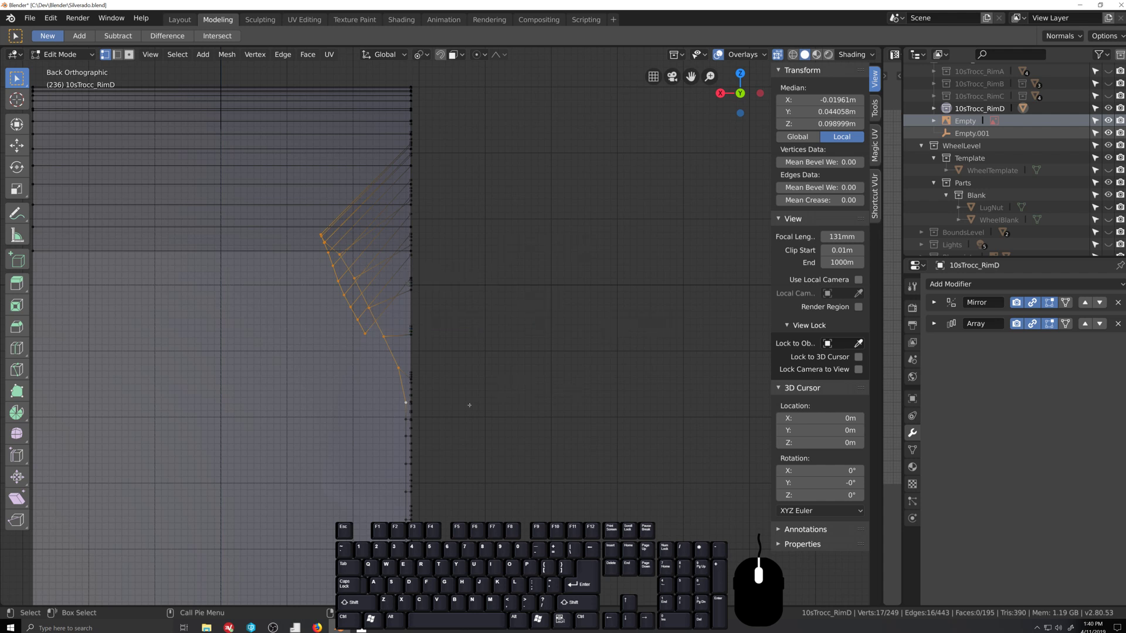
pyautogui.press('s')
pyautogui.press('x')
pyautogui.press('0')
pyautogui.press('Return')
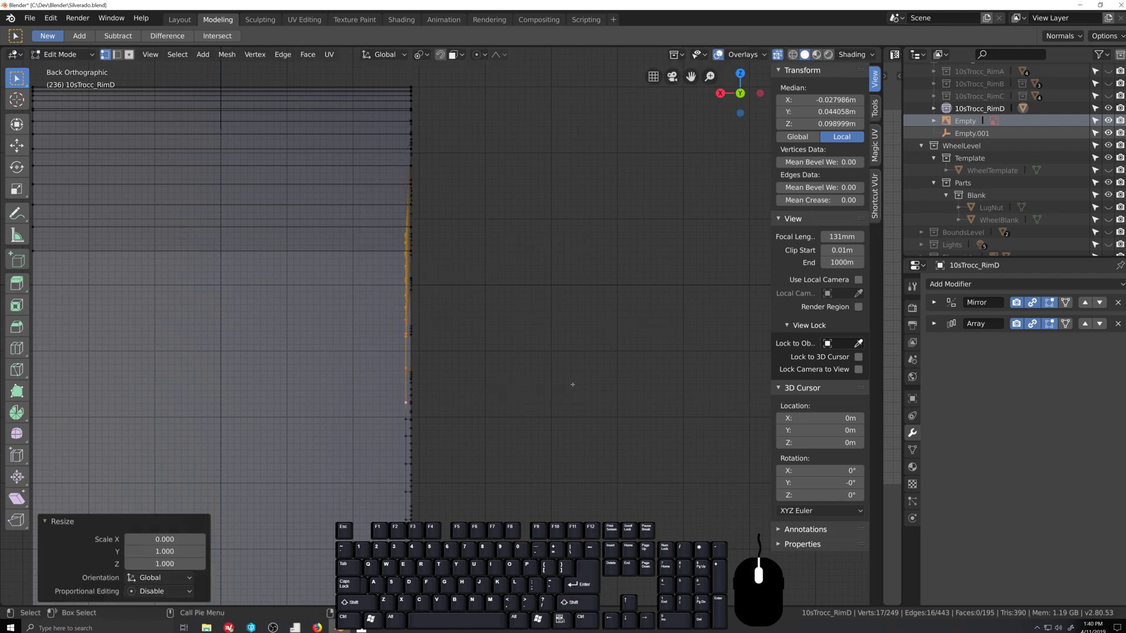
# Step: Shear the flattened window edge along X from the back view, with an offset of about 0.509
pyautogui.click(18, 499)
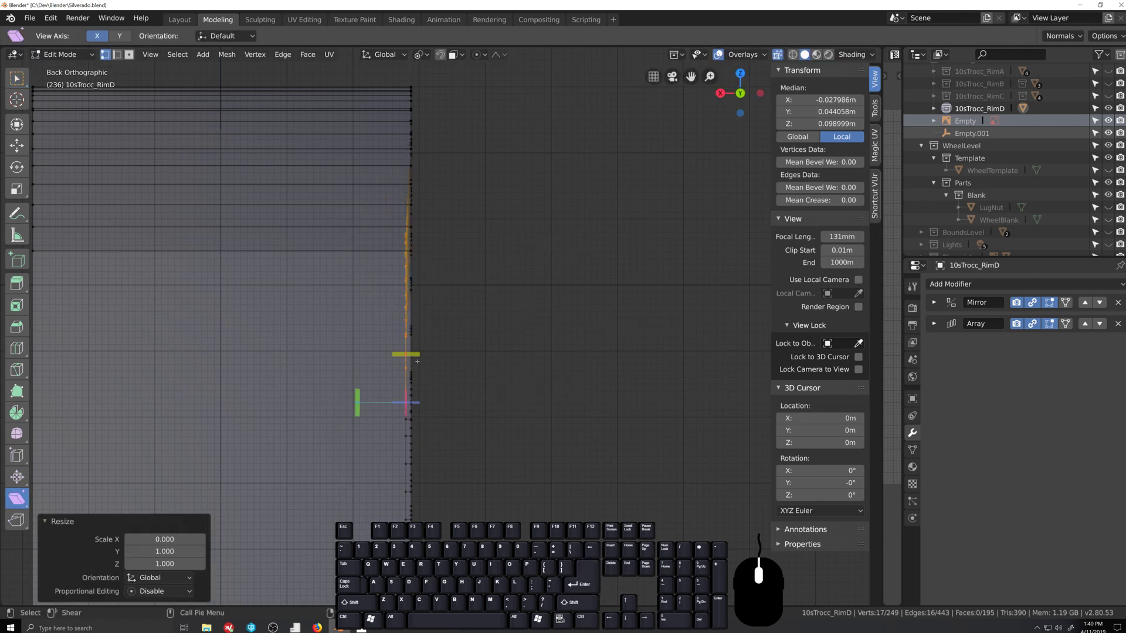
pyautogui.moveTo(405, 355); pyautogui.dragTo(190, 368)
pyautogui.press('`')
pyautogui.press('`')
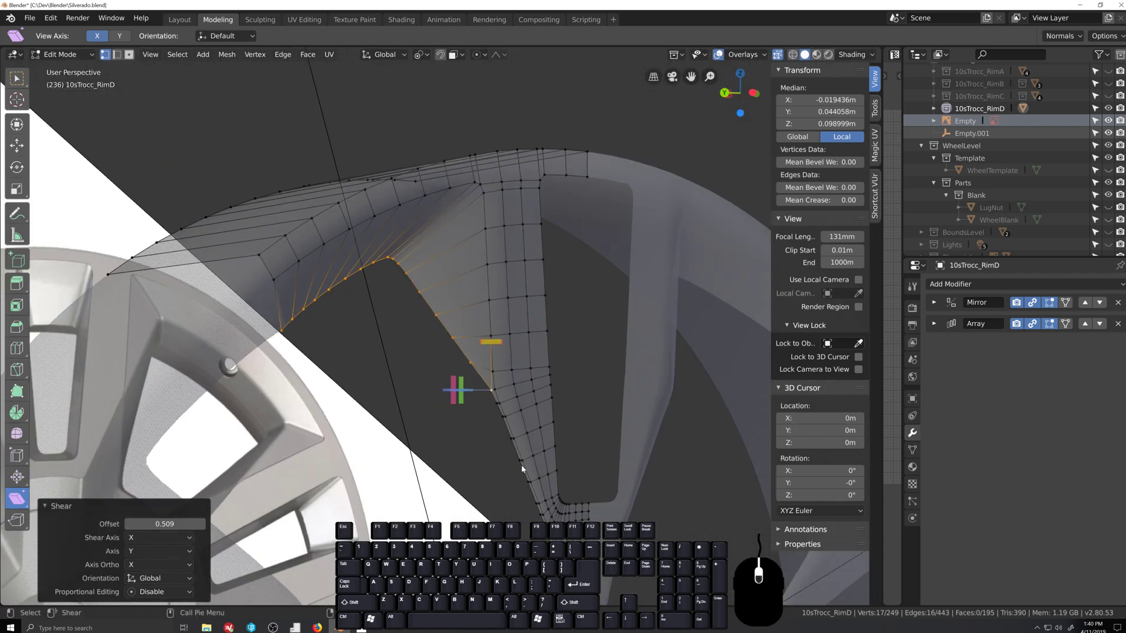
# Step: Reduce the slant of the window edge by shearing it along X from the back view with an offset of about -0.204
pyautogui.scroll(5, 519, 456)
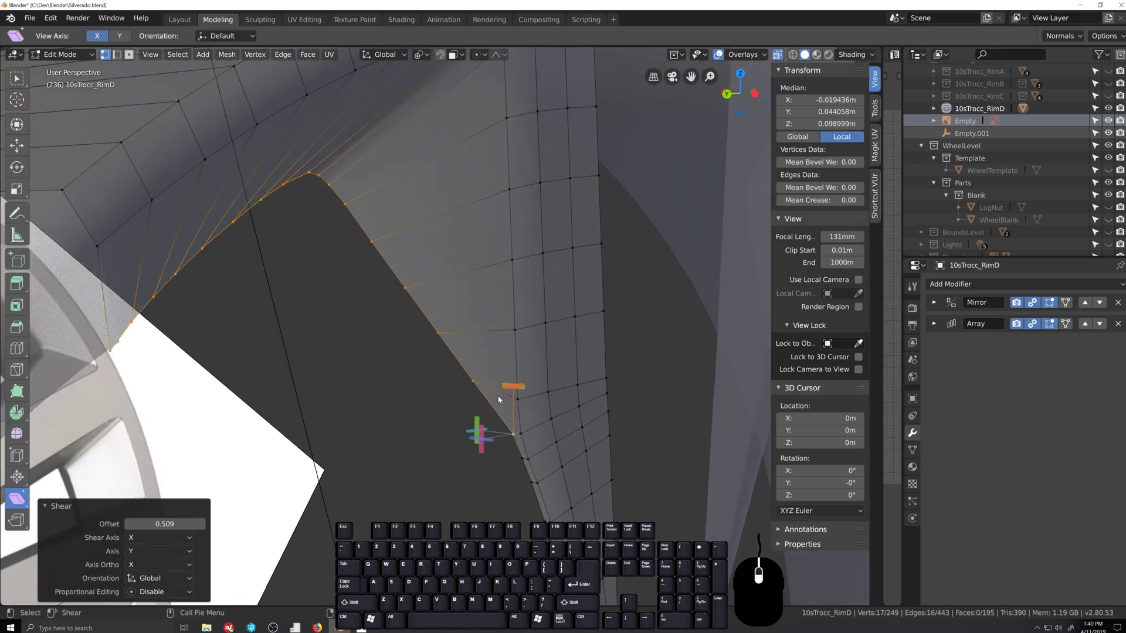
pyautogui.press('`')
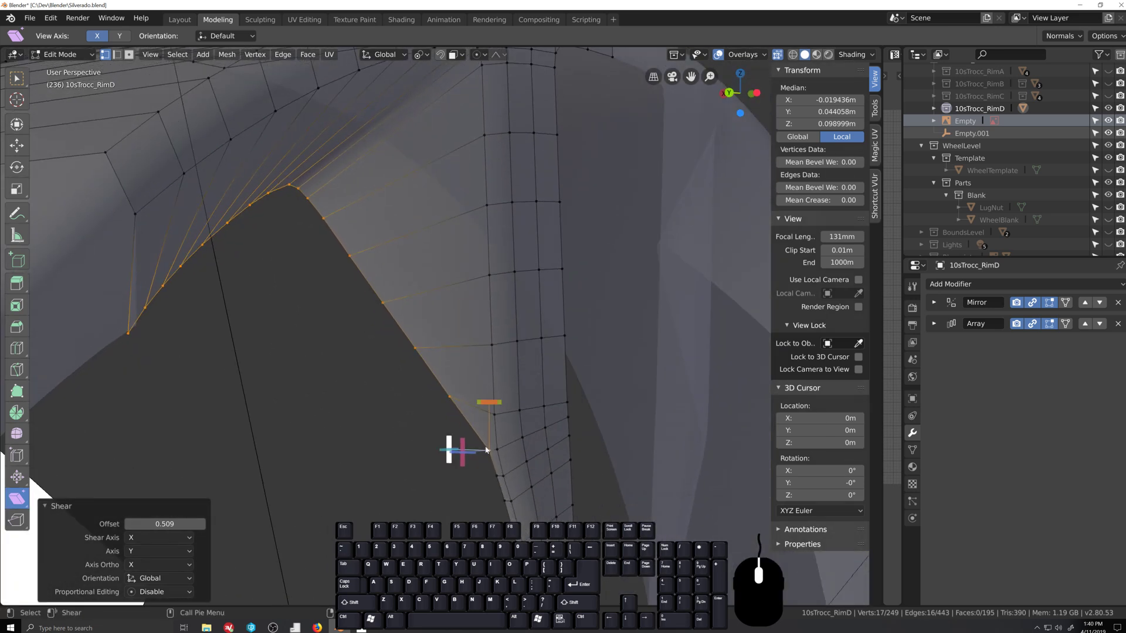
pyautogui.press('ctrl+KP_3')
pyautogui.press('ctrl+KP_1')
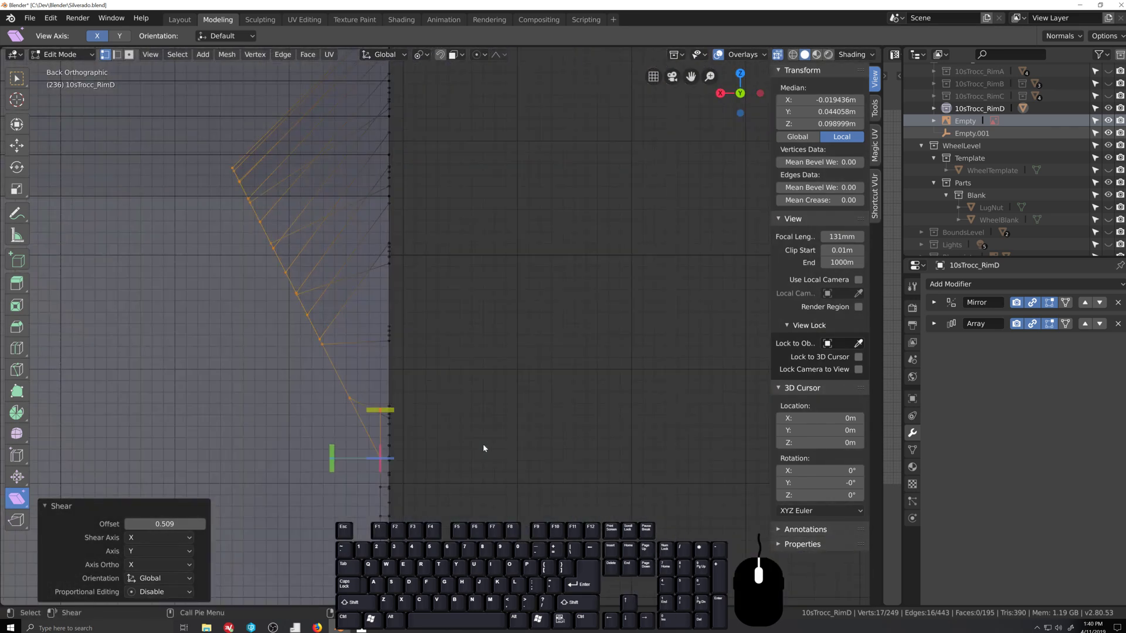
pyautogui.moveTo(385, 409); pyautogui.dragTo(474, 408)
pyautogui.press('ctrl+KP_3')
pyautogui.scroll(-7, 385, 410)
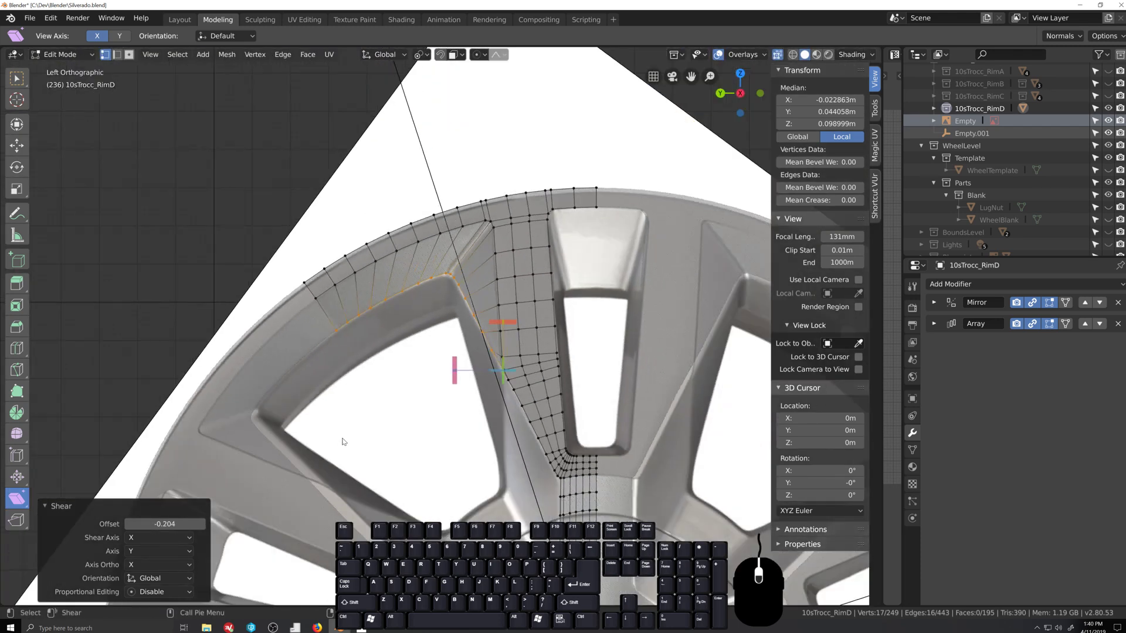
pyautogui.press('`')
pyautogui.moveTo(409, 445); pyautogui.dragTo(268, 480, button='middle')
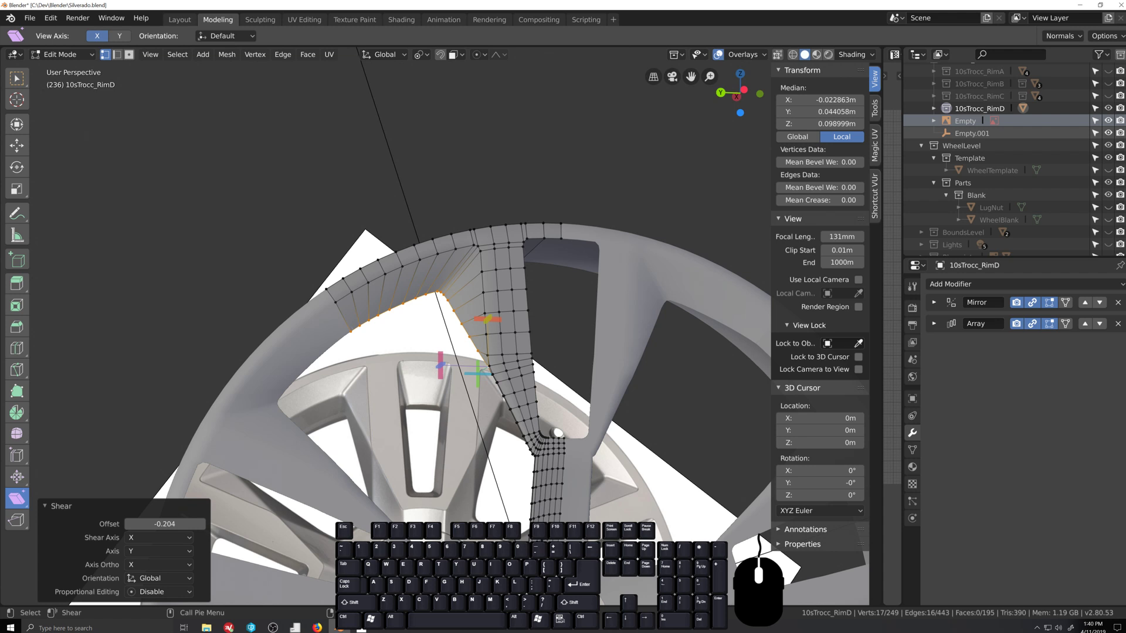
# Step: Switch to the Photos app, examine the spoke shape in wheel4a.jpg, and return to Blender
pyautogui.click(361, 627)
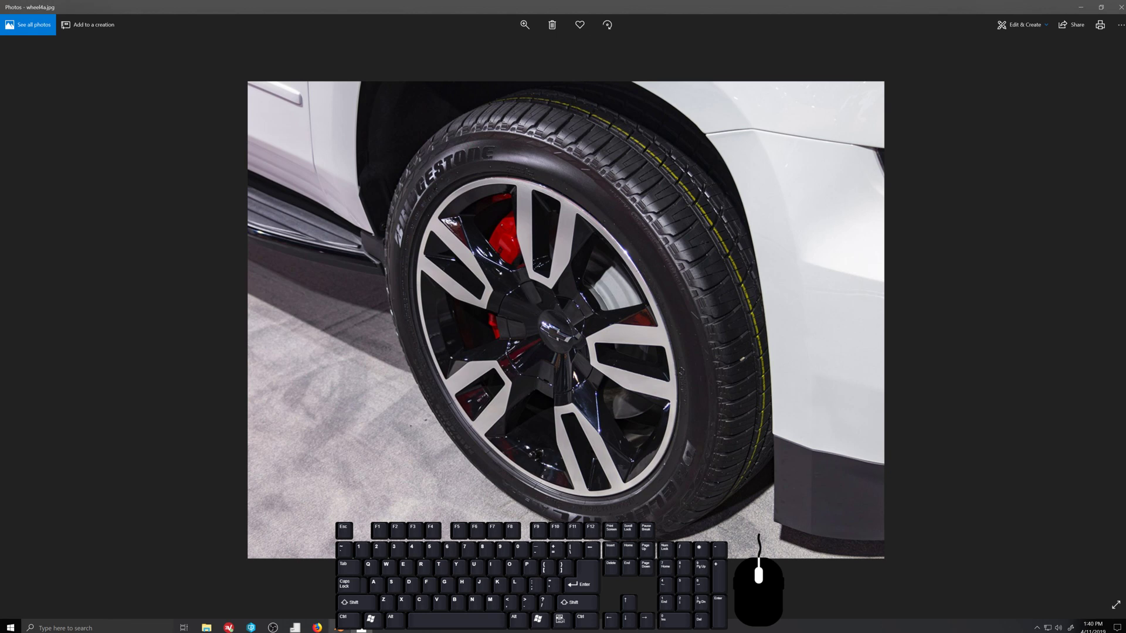
pyautogui.hotkey('alt', 'Tab')
pyautogui.press('ctrl+KP_3')
pyautogui.scroll(6, 488, 354)
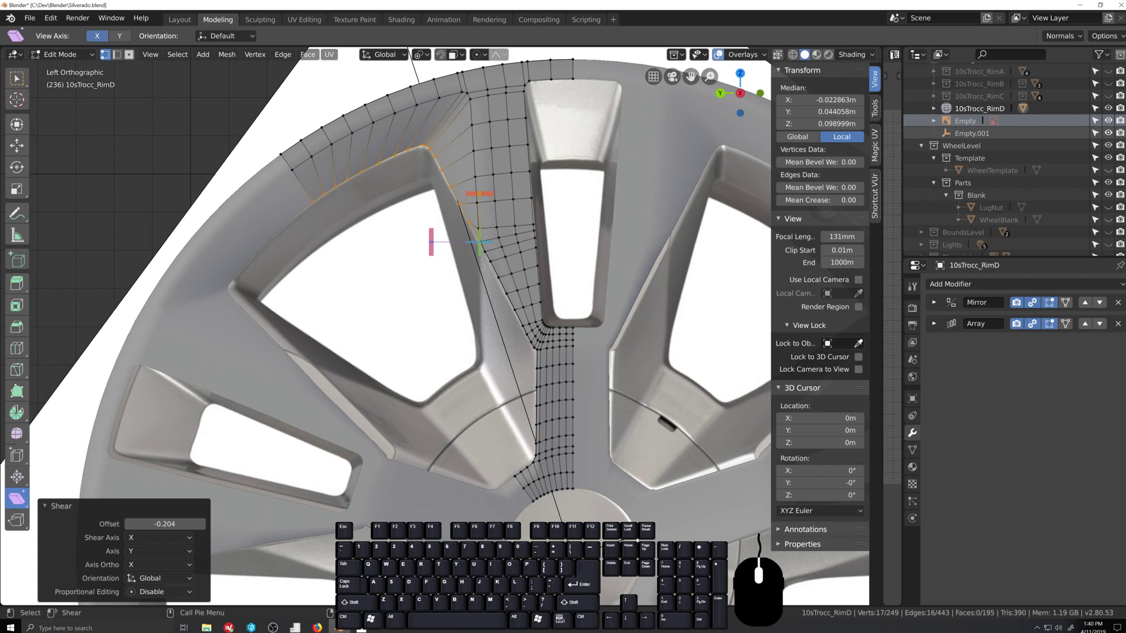
pyautogui.scroll(3, 514, 475)
pyautogui.scroll(-3, 518, 474)
# Step: Select the shortest vertex path along the spoke's window-side border, from the lowest fitted vertex down to the hub
pyautogui.moveTo(500, 469); pyautogui.dragTo(488, 276, button='middle')
pyautogui.click(461, 265)
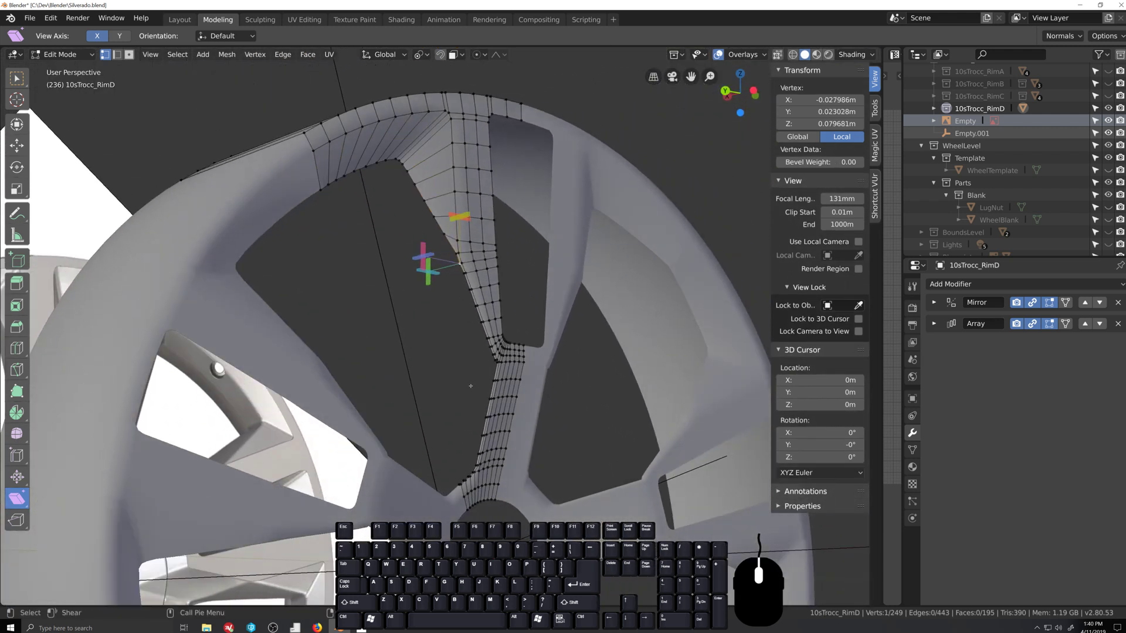
pyautogui.press('w')
pyautogui.moveTo(461, 265); pyautogui.dragTo(377, 341, button='middle')
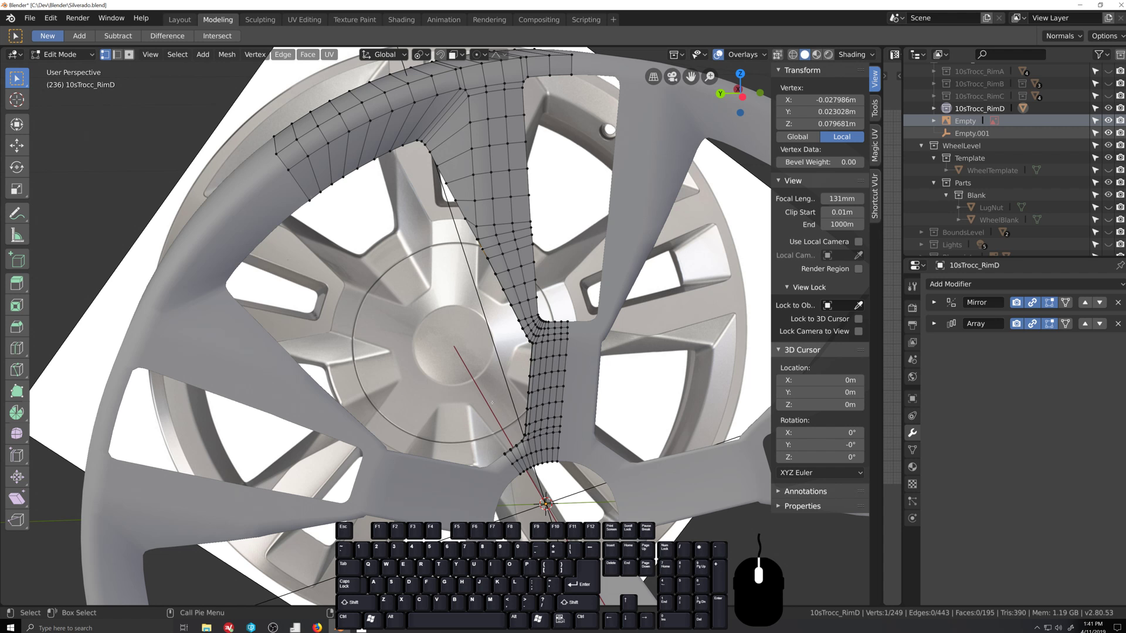
pyautogui.moveTo(492, 402); pyautogui.dragTo(560, 373, button='middle')
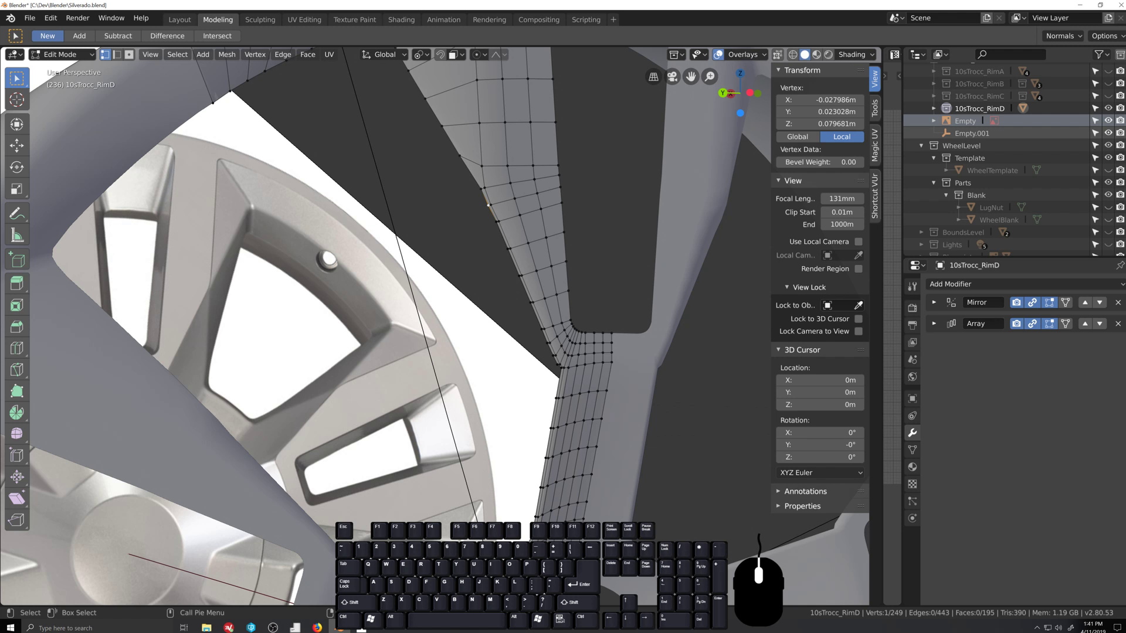
pyautogui.keyDown('ctrl'); pyautogui.click(488, 447); pyautogui.keyUp('ctrl')
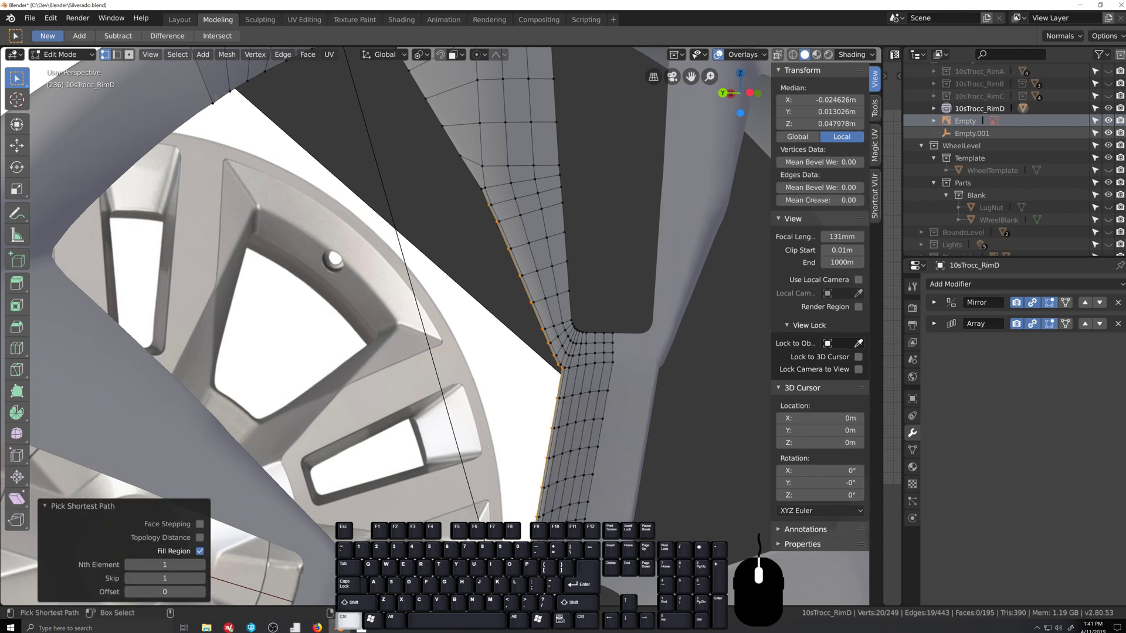
# Step: Deselect the four vertices at the hub end of the path, keeping only those up to the spoke's lower corner
pyautogui.press('ctrl+KP_3')
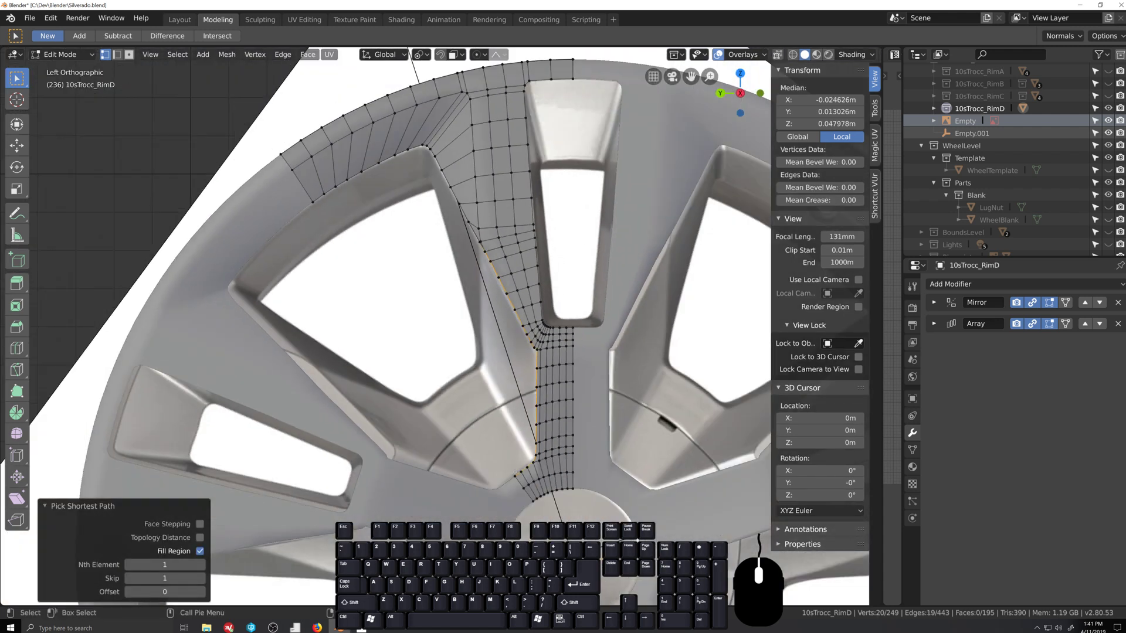
pyautogui.scroll(2, 513, 467)
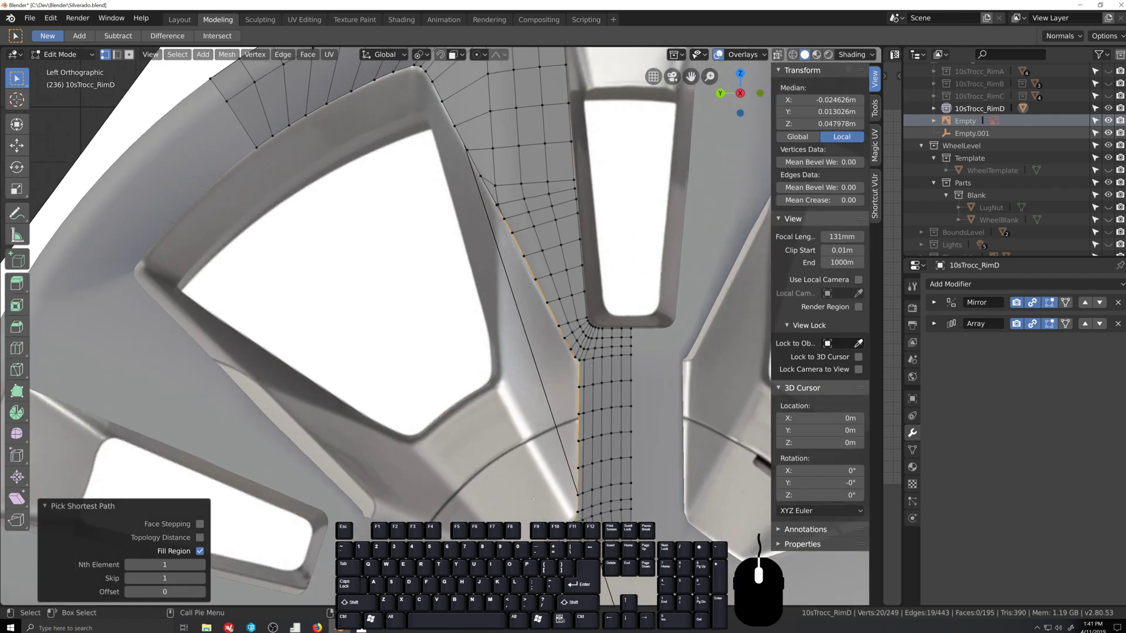
pyautogui.keyDown('shift'); pyautogui.scroll(-6, 524, 408); pyautogui.keyUp('shift')
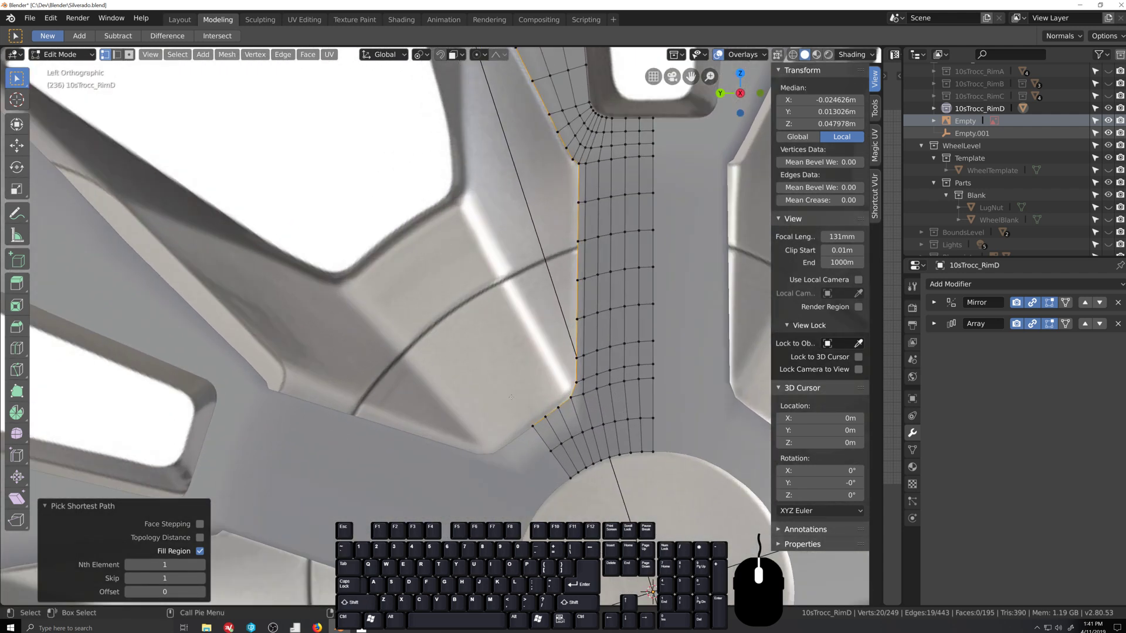
pyautogui.keyDown('ctrl'); pyautogui.moveTo(511, 397); pyautogui.dragTo(576, 459); pyautogui.keyUp('ctrl')
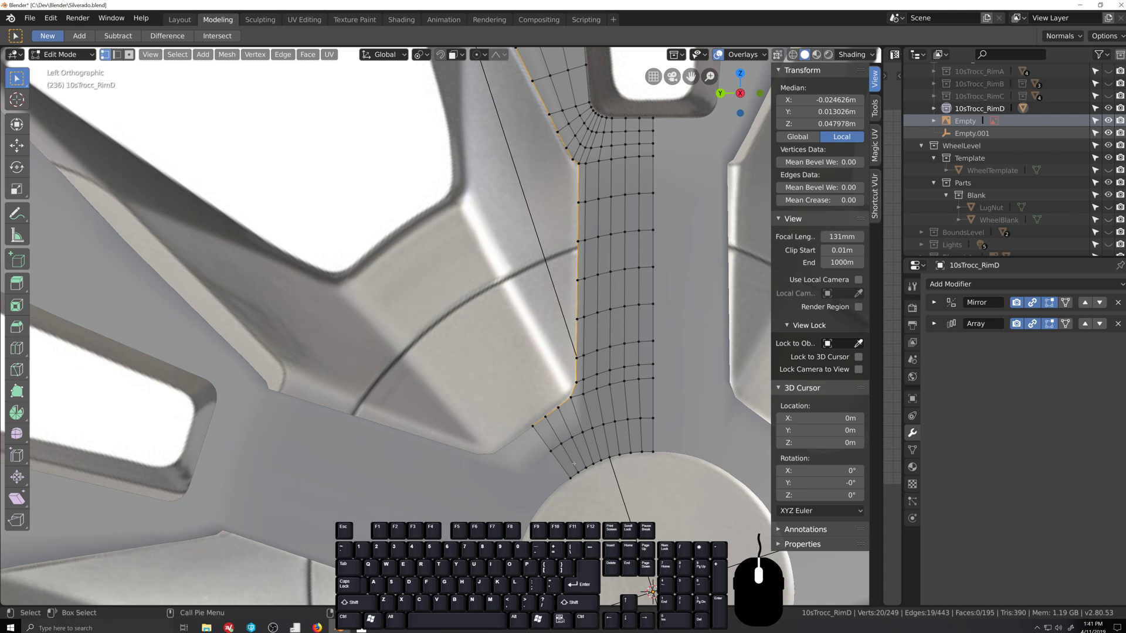
pyautogui.hotkey('alt', 'z')
pyautogui.keyDown('ctrl'); pyautogui.moveTo(495, 386); pyautogui.dragTo(555, 446); pyautogui.keyUp('ctrl')
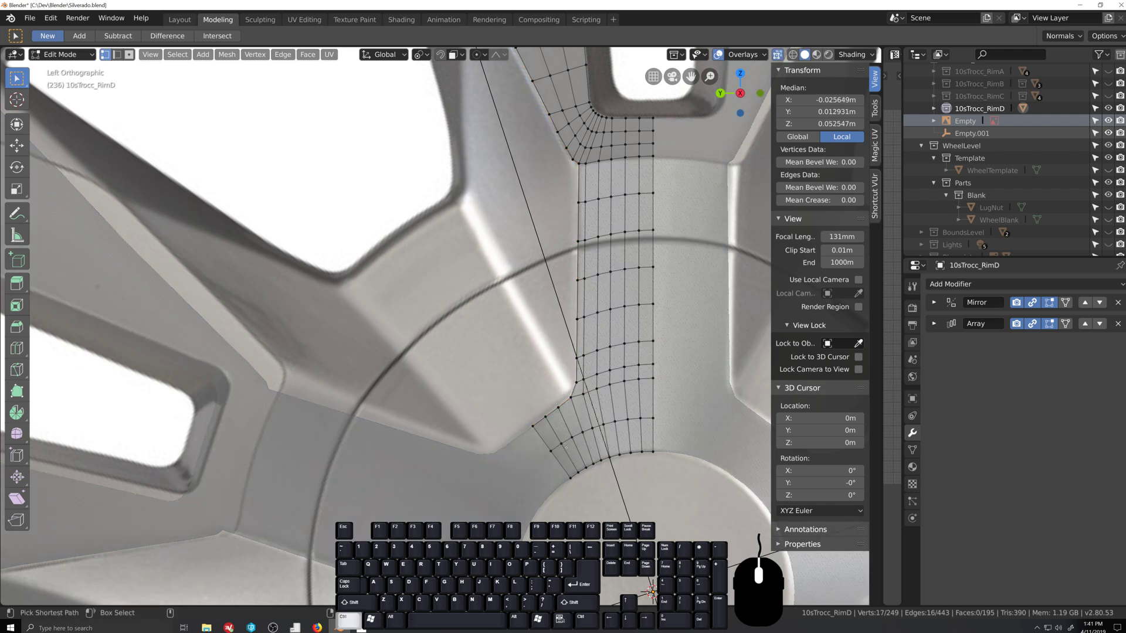
pyautogui.scroll(2, 545, 439)
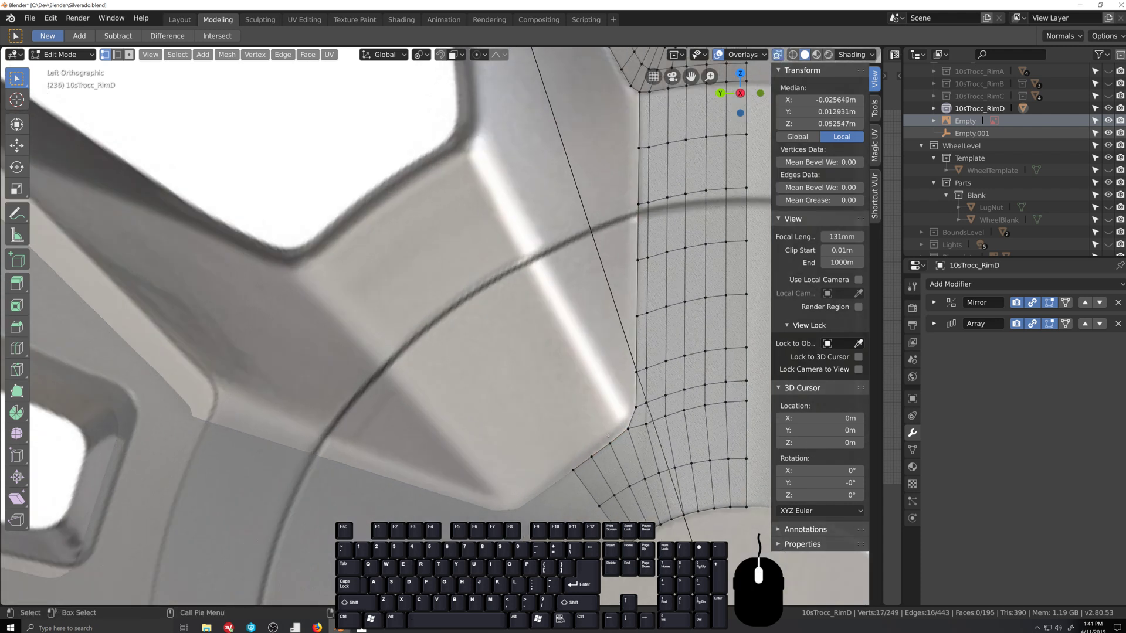
pyautogui.hotkey('alt', 'z')
pyautogui.hotkey('alt', 'z')
pyautogui.keyDown('shift'); pyautogui.click(627, 429); pyautogui.keyUp('shift')
pyautogui.hotkey('alt', 'z')
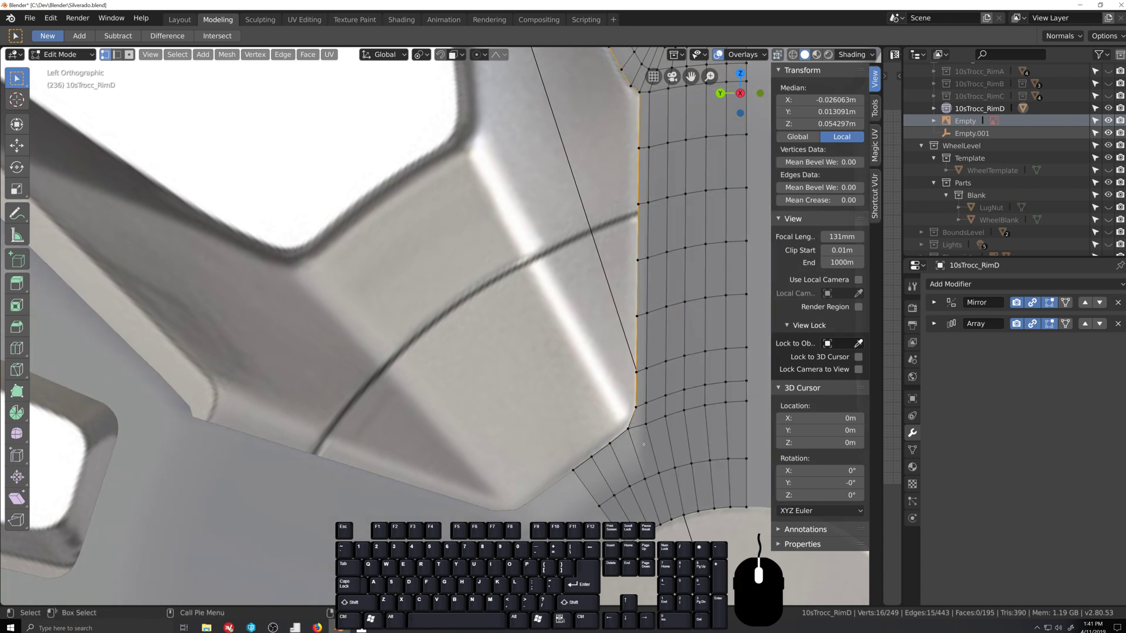
# Step: Make the upper end vertex of the selected spoke border active and set the pivot point to Active Element
pyautogui.scroll(-7, 644, 444)
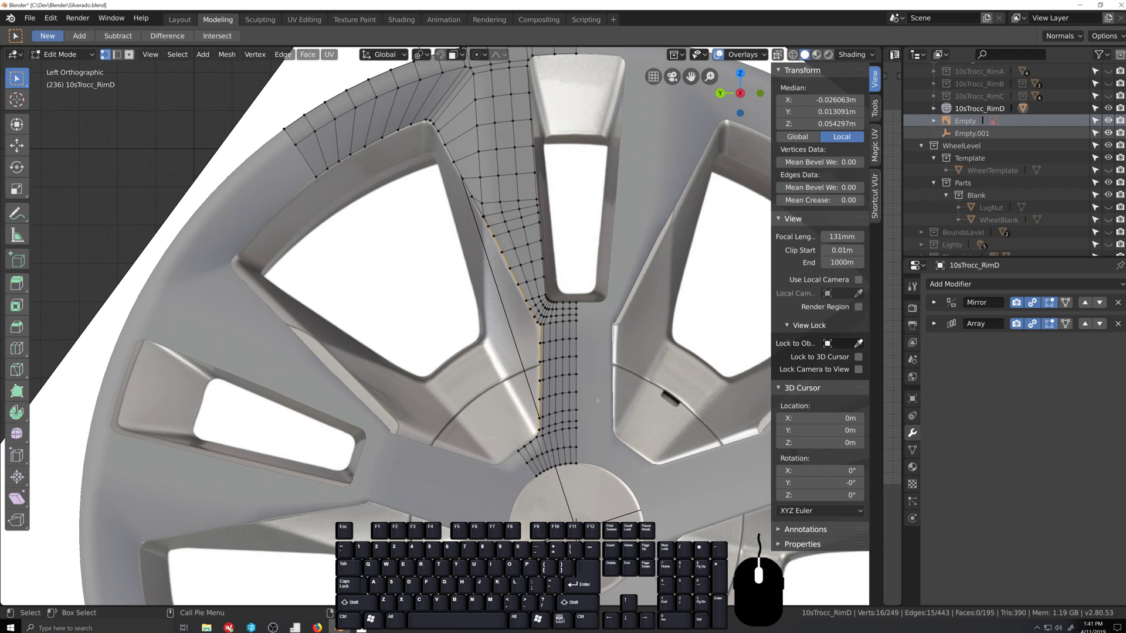
pyautogui.moveTo(512, 342); pyautogui.dragTo(495, 239, button='middle')
pyautogui.keyDown('shift'); pyautogui.click(430, 219); pyautogui.keyUp('shift')
pyautogui.keyDown('shift'); pyautogui.click(430, 218); pyautogui.keyUp('shift')
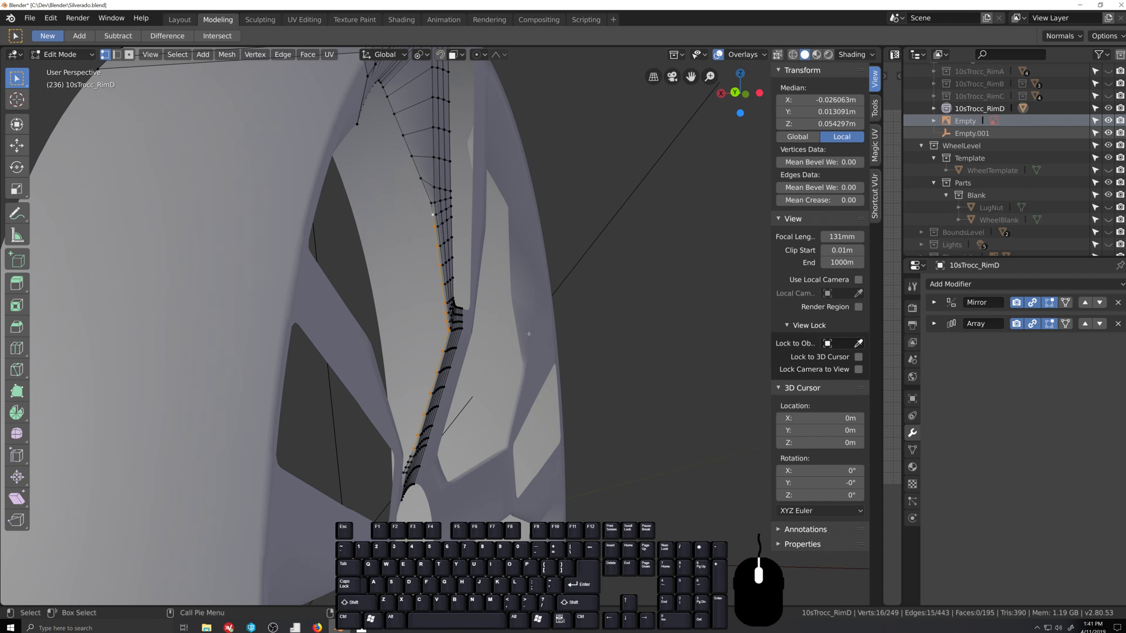
pyautogui.moveTo(517, 369); pyautogui.dragTo(504, 374, button='middle')
pyautogui.scroll(3, 504, 374)
pyautogui.scroll(-2, 545, 391)
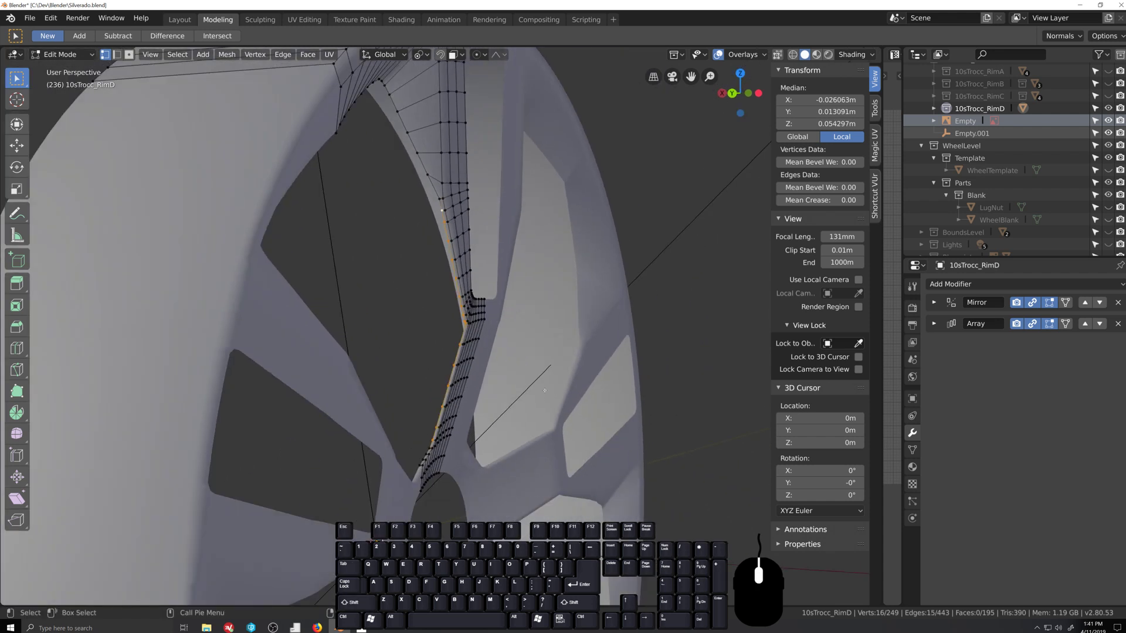
pyautogui.press('.')
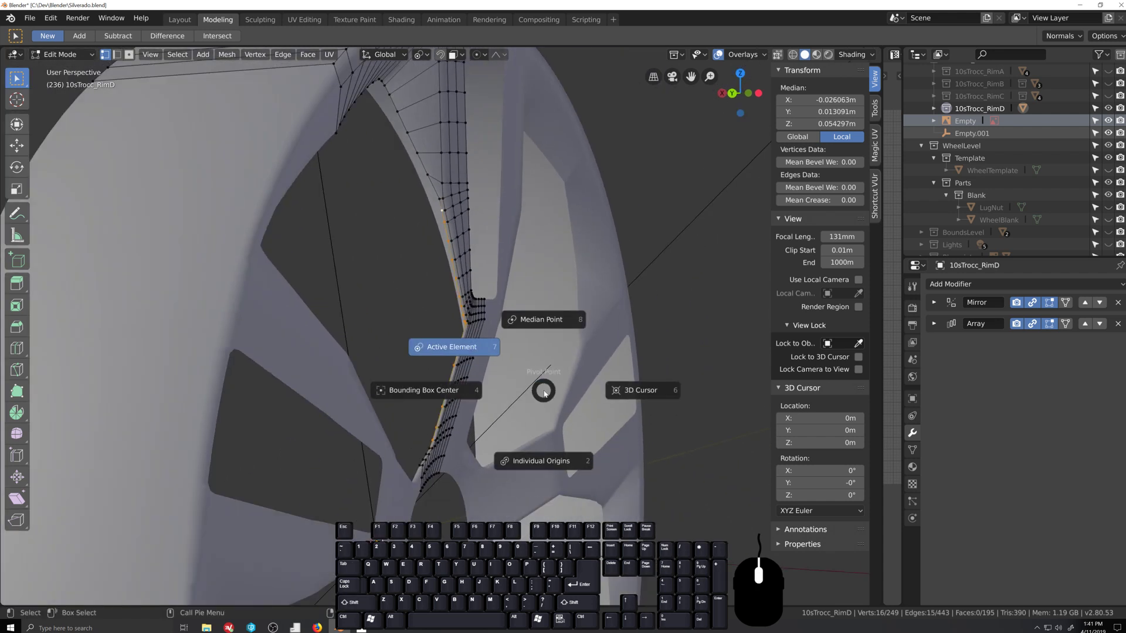
pyautogui.click(456, 340)
pyautogui.scroll(2, 562, 398)
pyautogui.scroll(-2, 562, 398)
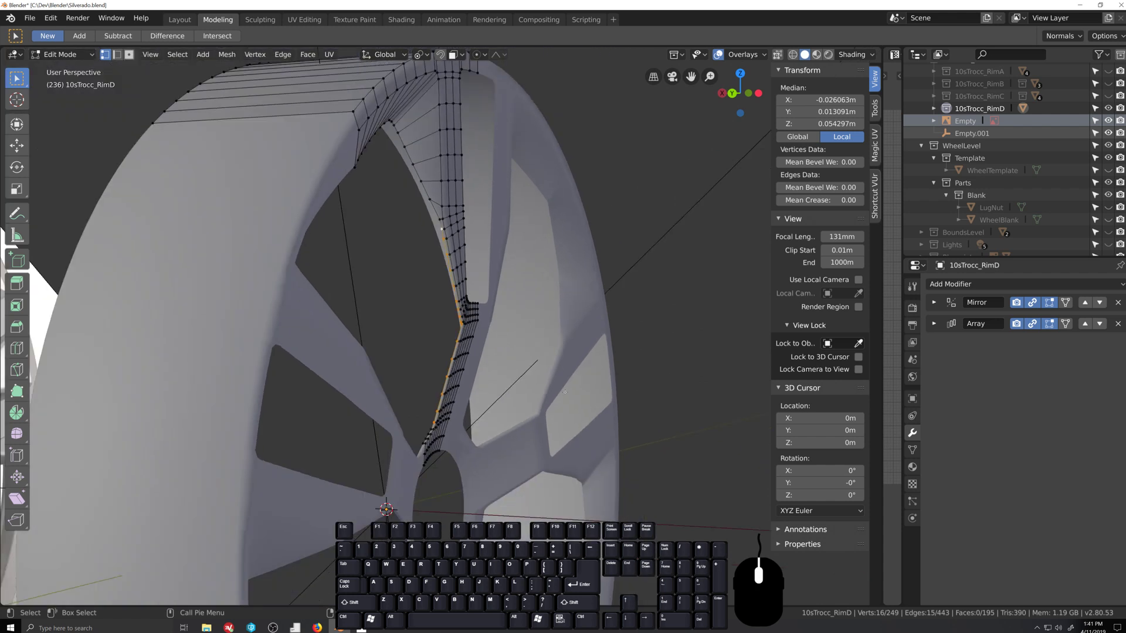
pyautogui.press('s')
pyautogui.press('x')
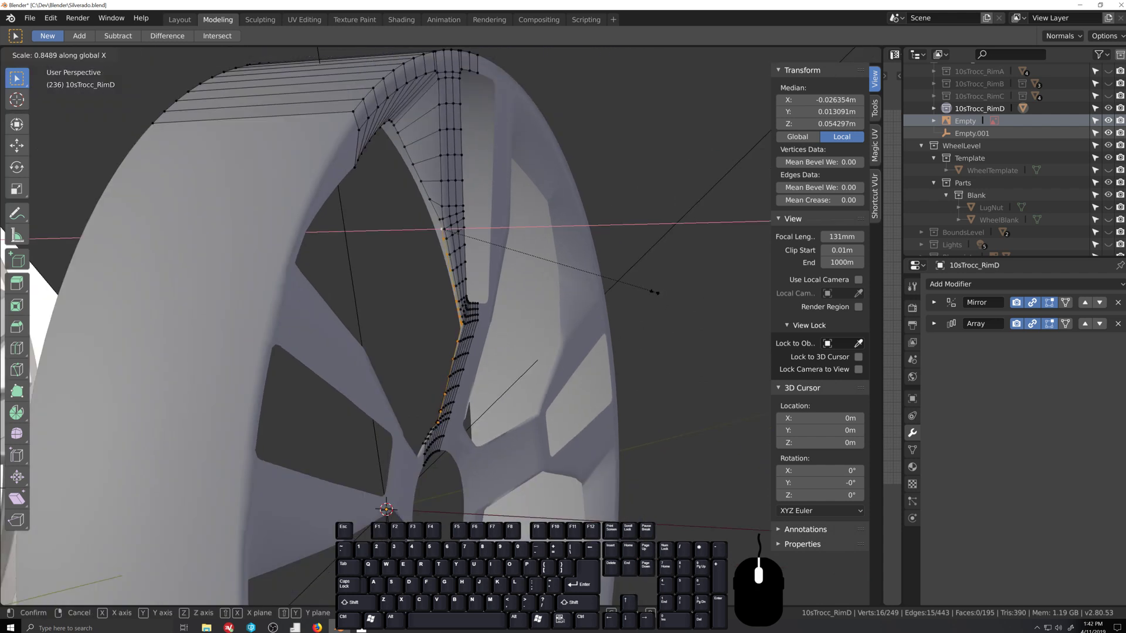
pyautogui.click(586, 285)
pyautogui.scroll(3, 594, 364)
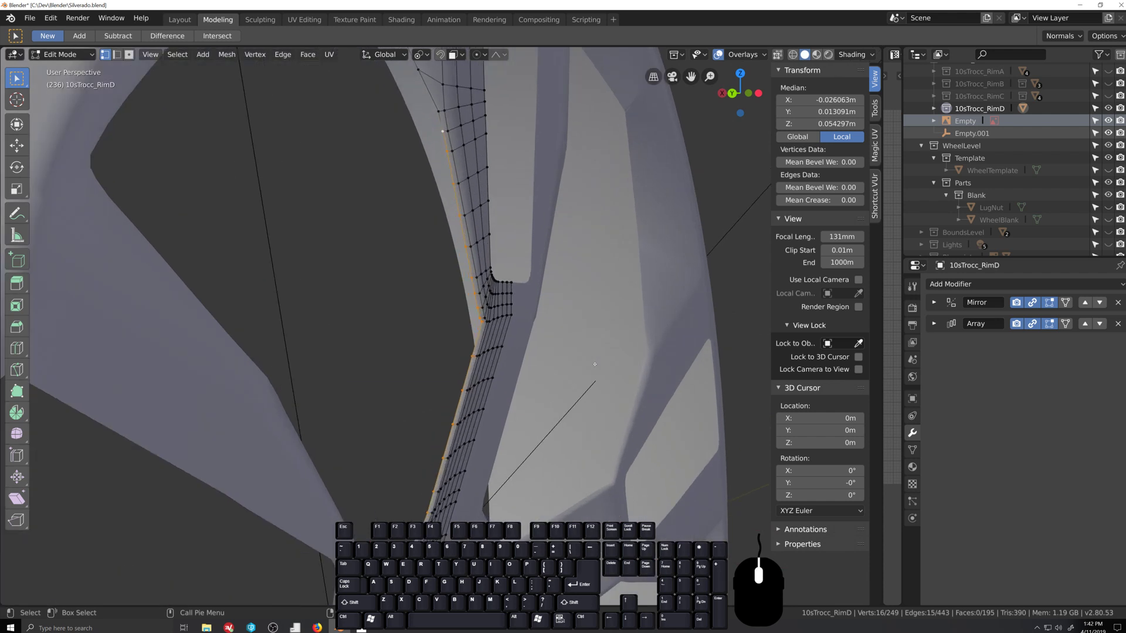
pyautogui.moveTo(594, 364); pyautogui.dragTo(690, 372, button='middle')
pyautogui.press('s')
pyautogui.press('x')
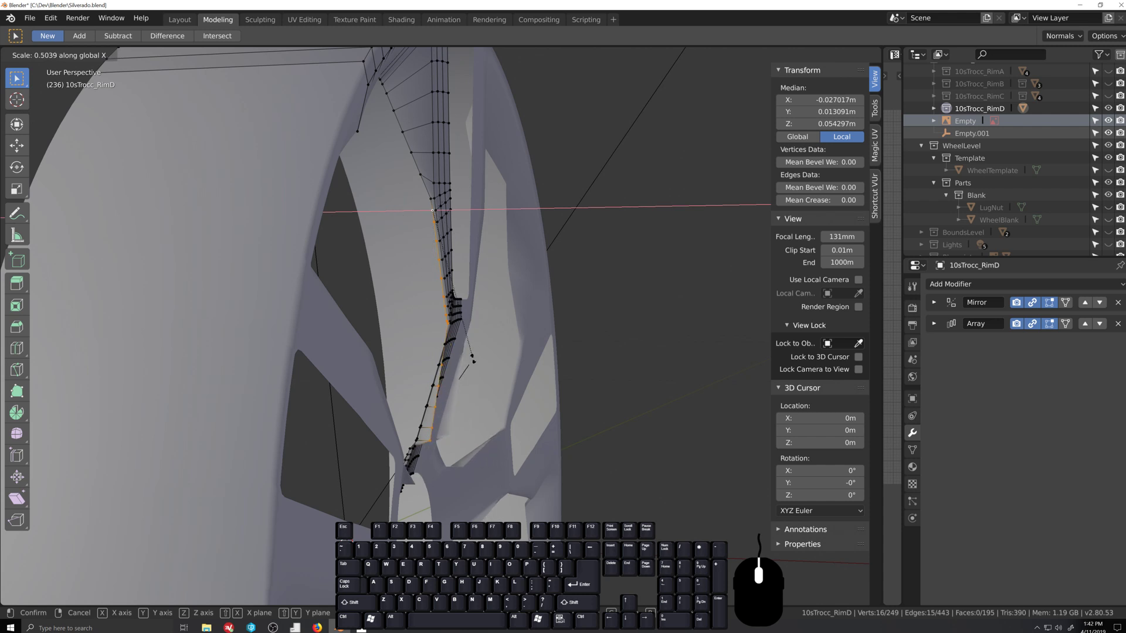
pyautogui.click(510, 355)
# Step: Make the vertex at the bend of the selected spoke border the active one
pyautogui.scroll(2, 510, 356)
pyautogui.moveTo(520, 365); pyautogui.dragTo(585, 381, button='middle')
pyautogui.keyDown('shift'); pyautogui.click(511, 354); pyautogui.keyUp('shift')
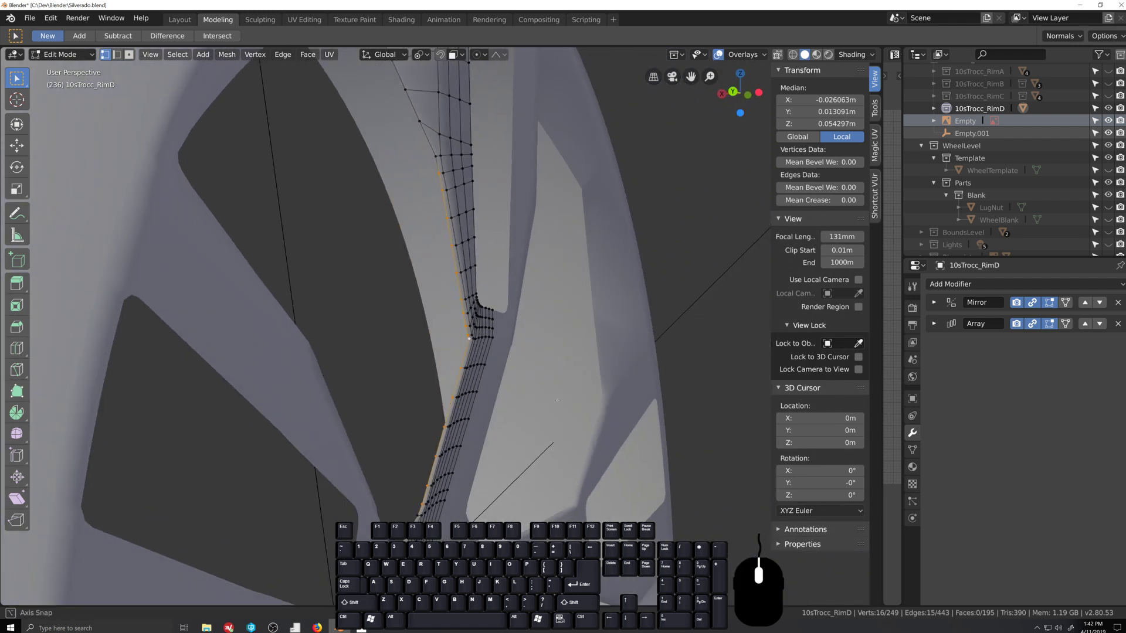
pyautogui.press('s')
pyautogui.press('x')
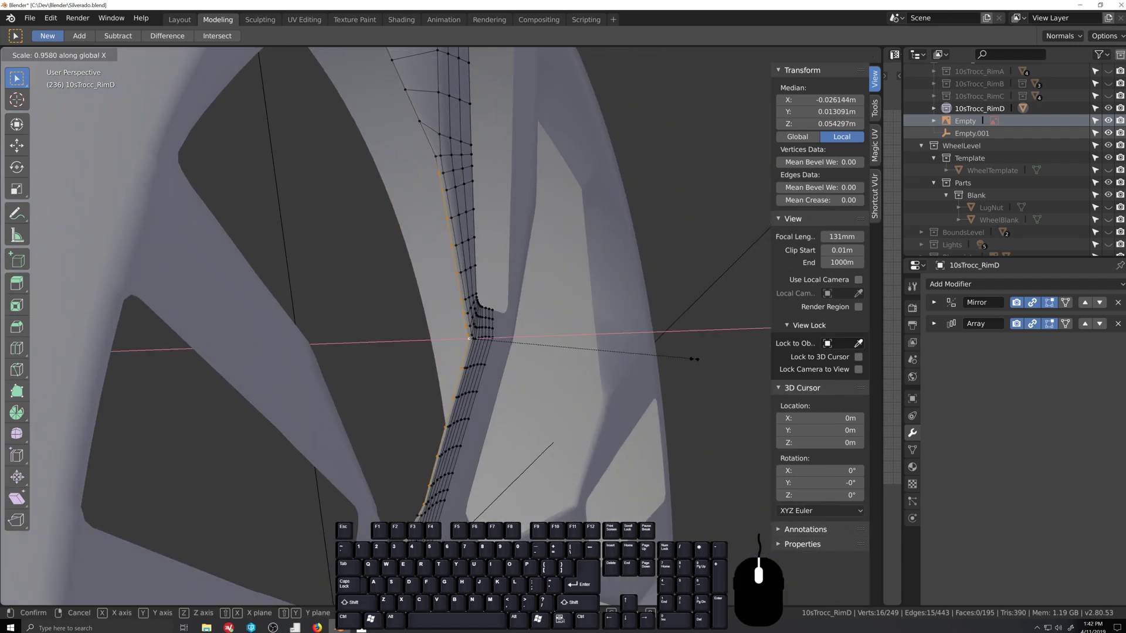
pyautogui.press('Escape')
pyautogui.moveTo(732, 353); pyautogui.dragTo(635, 378, button='middle')
pyautogui.press('s')
pyautogui.press('x')
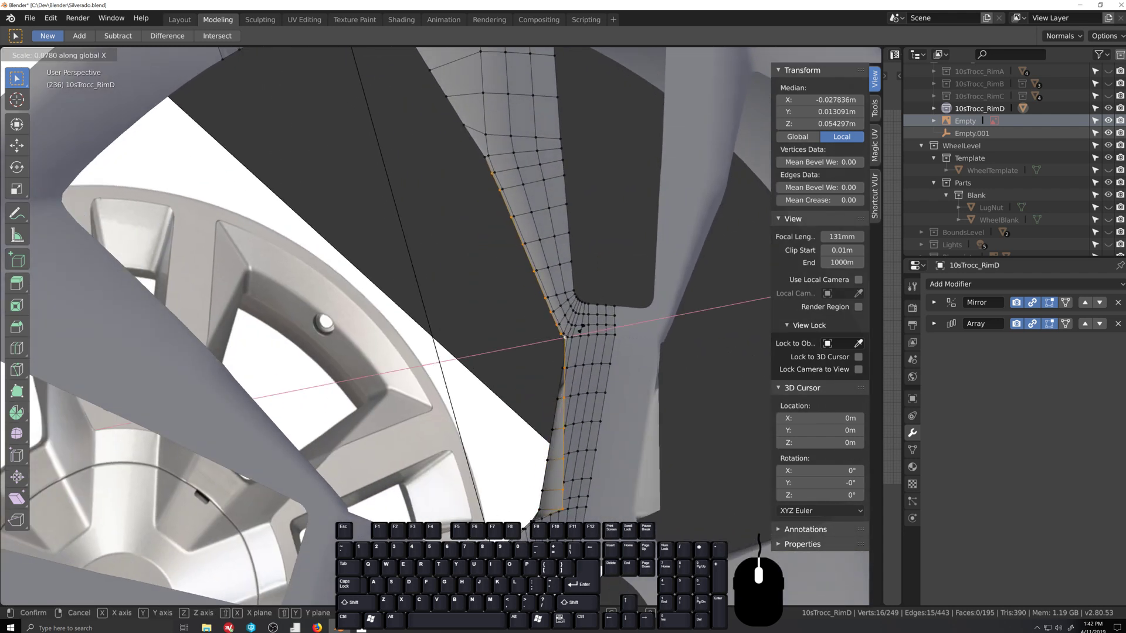
pyautogui.rightClick(646, 337)
pyautogui.scroll(-3, 591, 376)
pyautogui.moveTo(552, 376); pyautogui.dragTo(608, 383, button='middle')
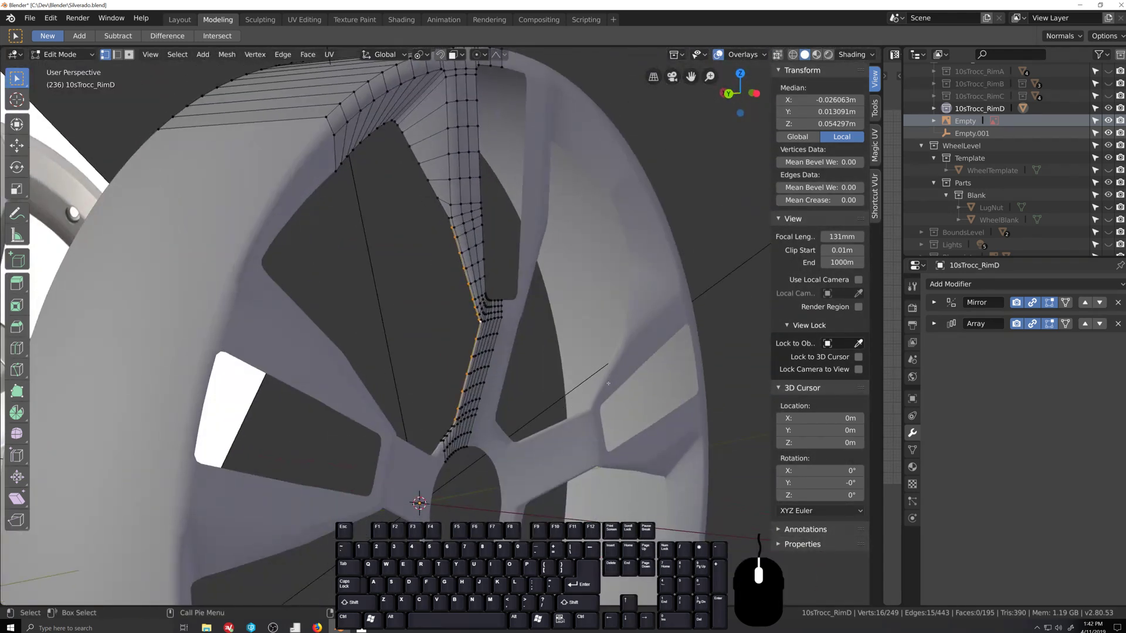
pyautogui.scroll(3, 608, 383)
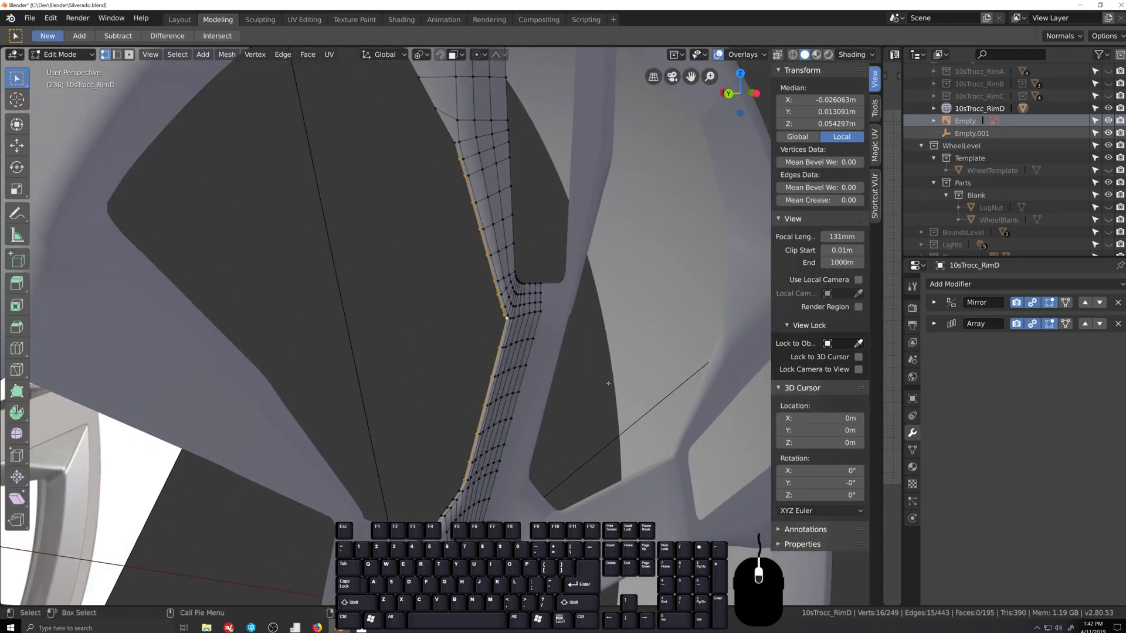
pyautogui.scroll(-5, 608, 383)
pyautogui.moveTo(579, 380); pyautogui.dragTo(488, 250, button='middle')
pyautogui.scroll(4, 488, 250)
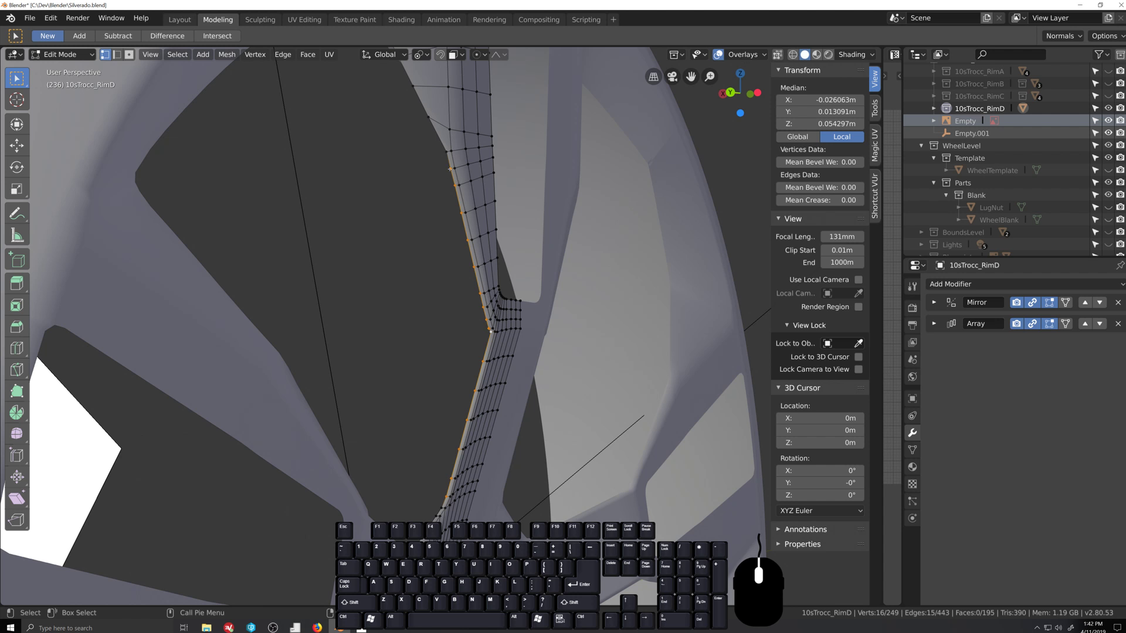
# Step: Make the upper end vertex of the selected spoke border active and align the view to left orthographic against the wheel photo
pyautogui.keyDown('shift'); pyautogui.click(450, 168); pyautogui.keyUp('shift')
pyautogui.press('`')
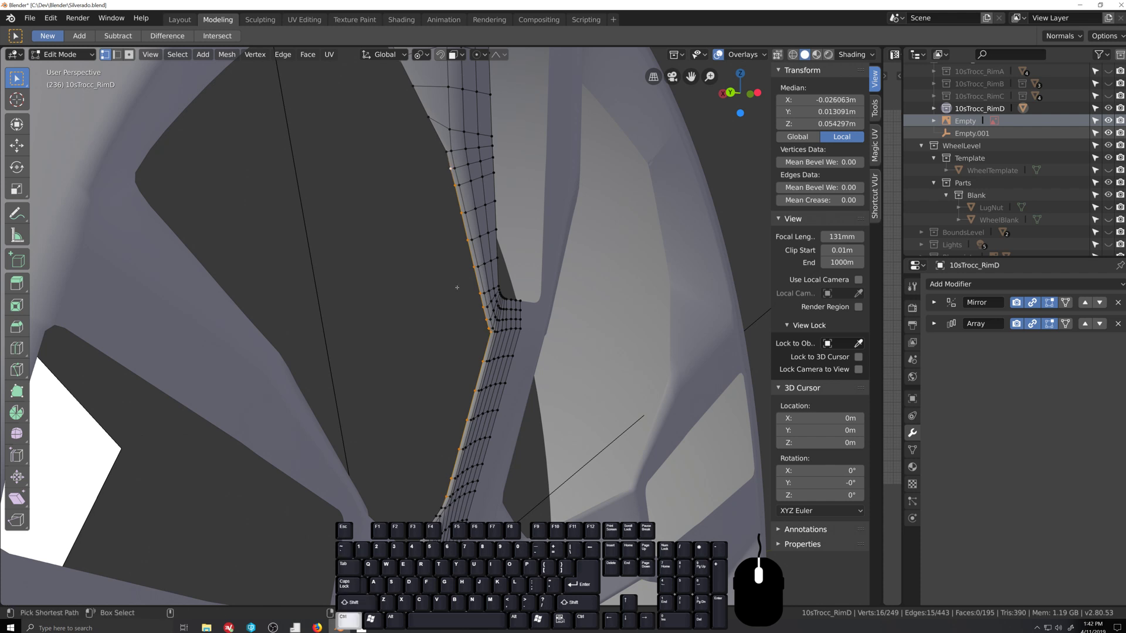
pyautogui.press('ctrl+KP_3')
pyautogui.press('ctrl+KP_1')
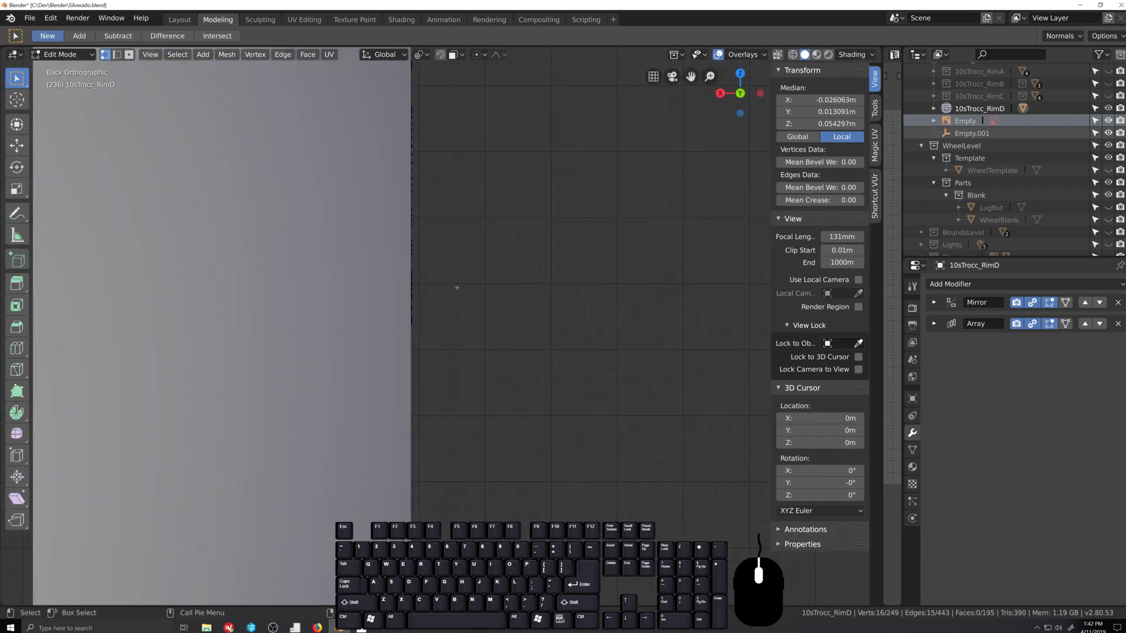
pyautogui.press('ctrl+KP_3')
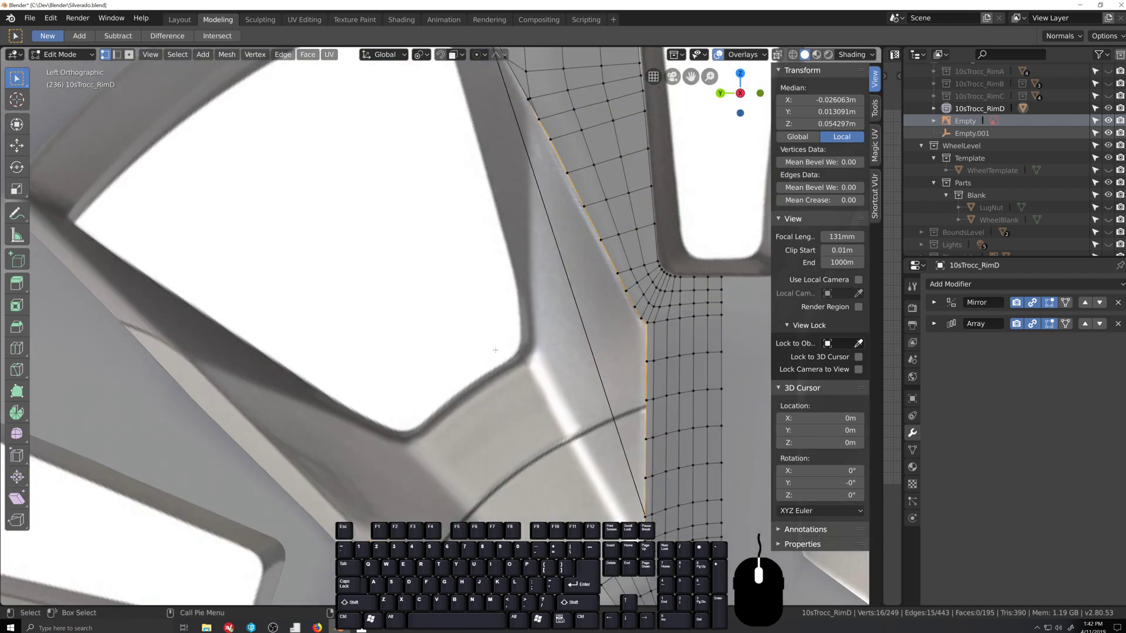
pyautogui.scroll(-2, 495, 350)
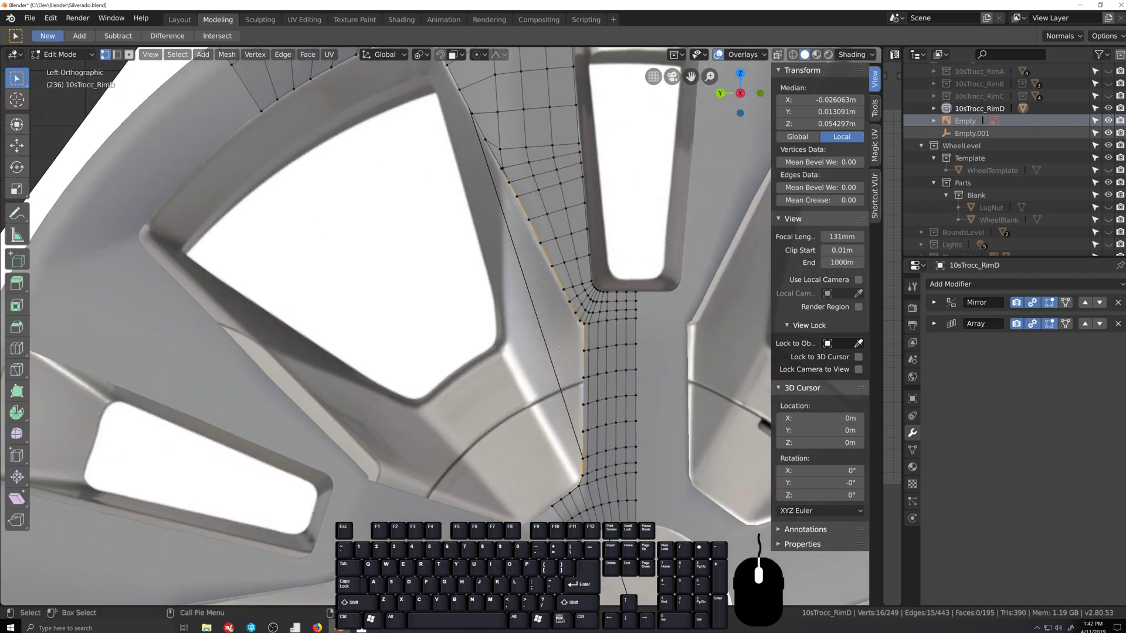
pyautogui.scroll(4, 559, 346)
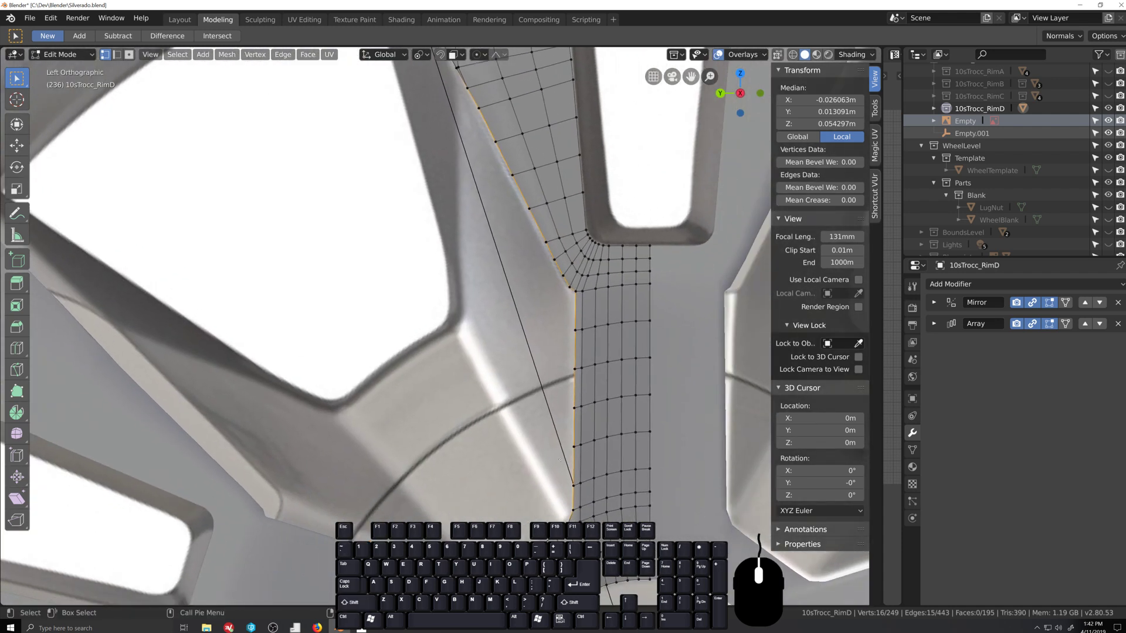
pyautogui.keyDown('shift'); pyautogui.moveTo(560, 328); pyautogui.dragTo(632, 567, button='middle'); pyautogui.keyUp('shift')
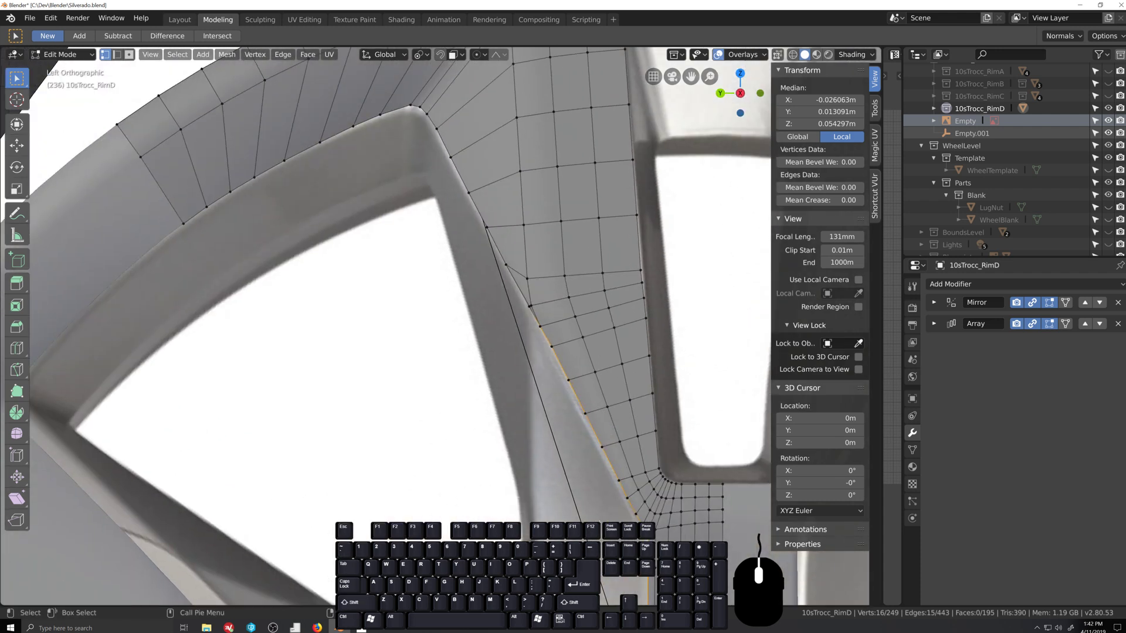
pyautogui.moveTo(542, 298); pyautogui.dragTo(467, 292, button='middle')
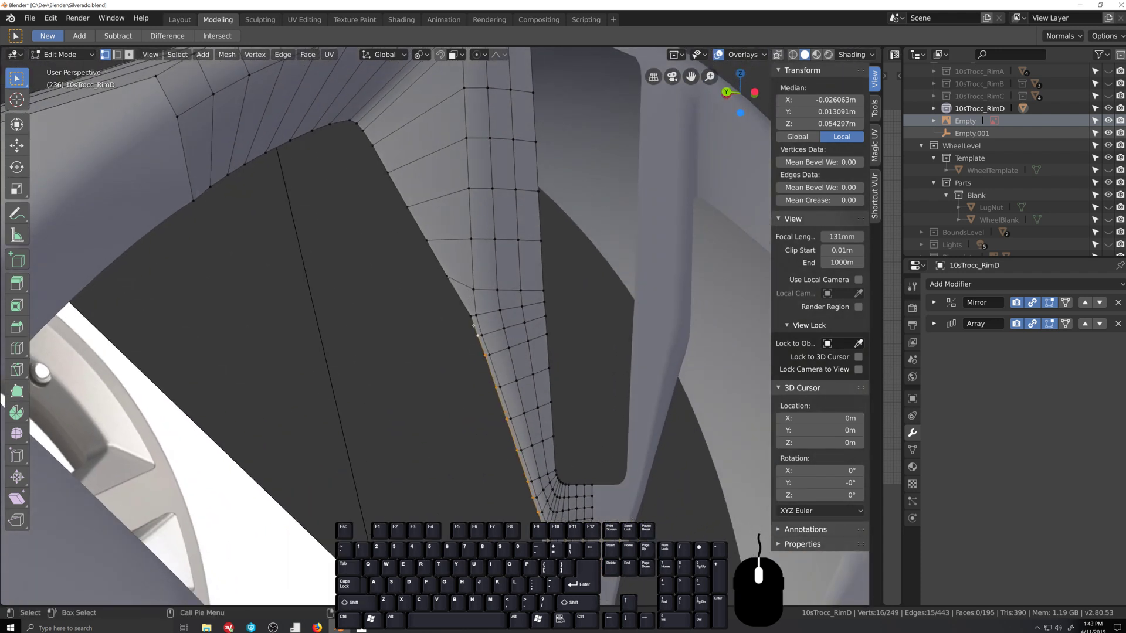
pyautogui.press('ctrl+KP_3')
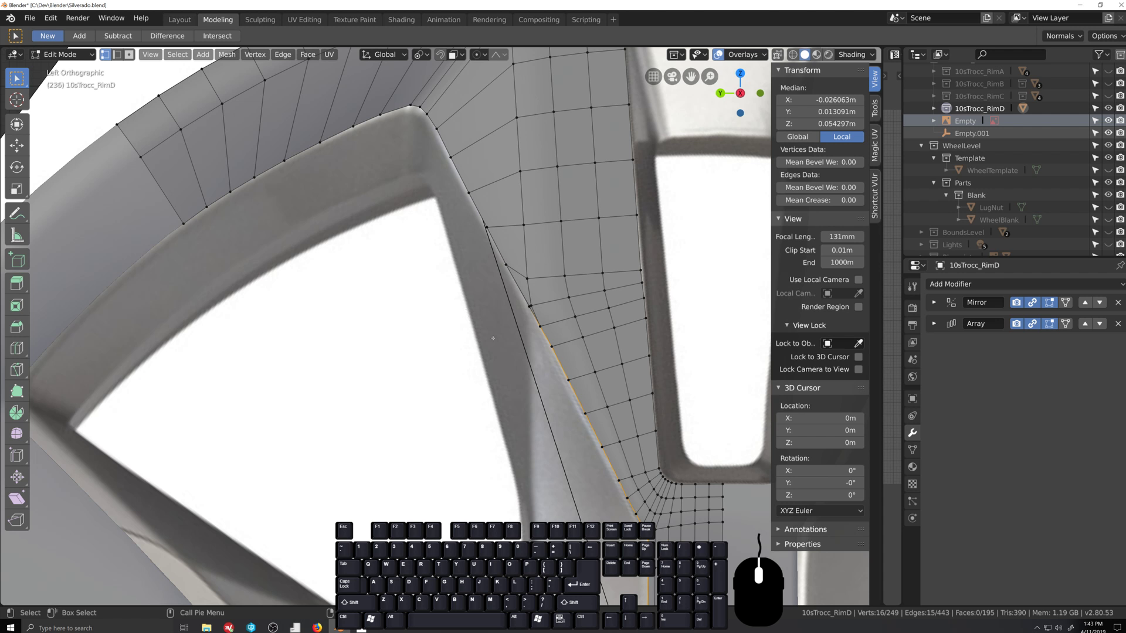
# Step: Move the selected spoke border towards the large window, then deselect its top vertex and move the rest about 0.0014 m along Y
pyautogui.press('g')
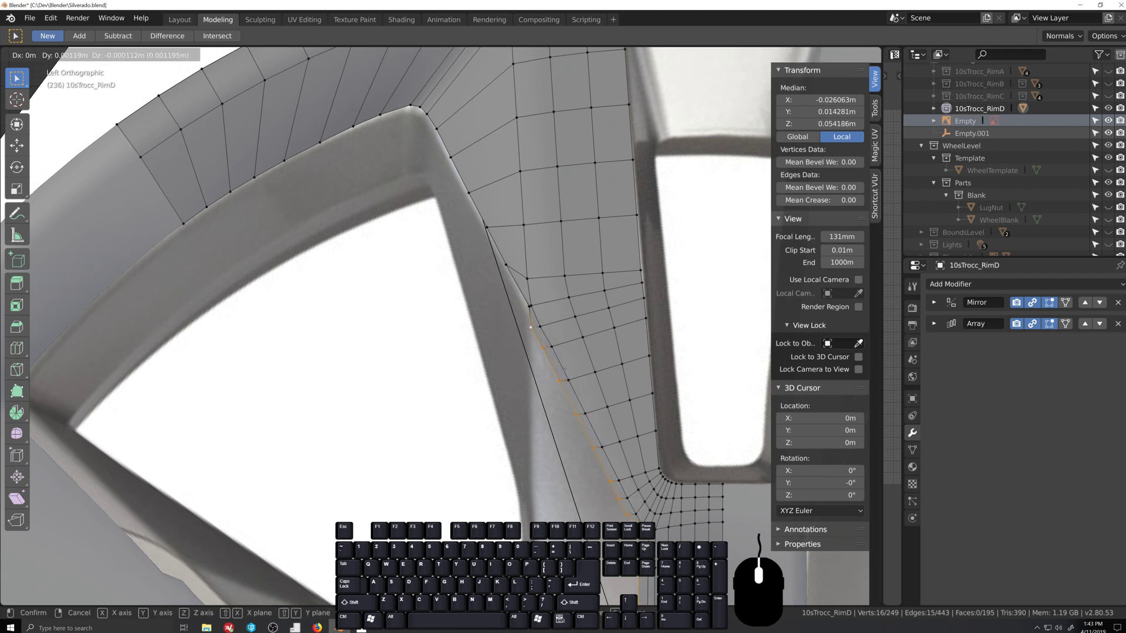
pyautogui.click(530, 329)
pyautogui.keyDown('shift'); pyautogui.click(530, 328); pyautogui.keyUp('shift')
pyautogui.press('g')
pyautogui.click(518, 327)
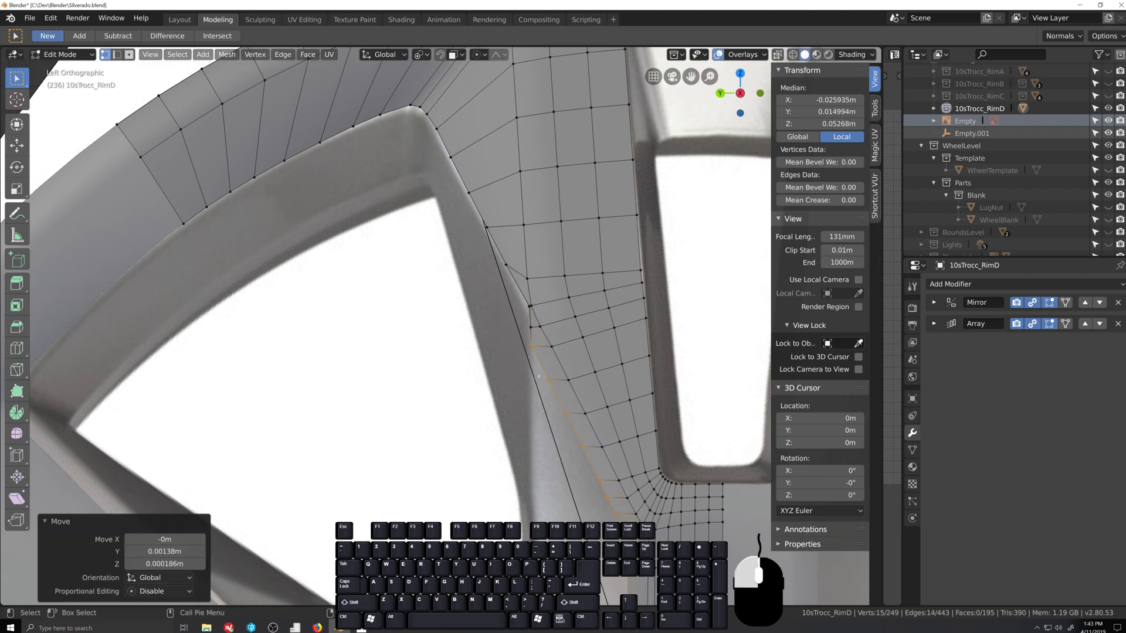
# Step: Deselect the border's uppermost vertices in stages, moving the remaining ones down along the window edge, finishing with 0.0021 m in Y and -0.00134 m in Z
pyautogui.scroll(-1, 544, 414)
pyautogui.keyDown('shift'); pyautogui.moveTo(544, 414); pyautogui.dragTo(528, 316, button='middle'); pyautogui.keyUp('shift')
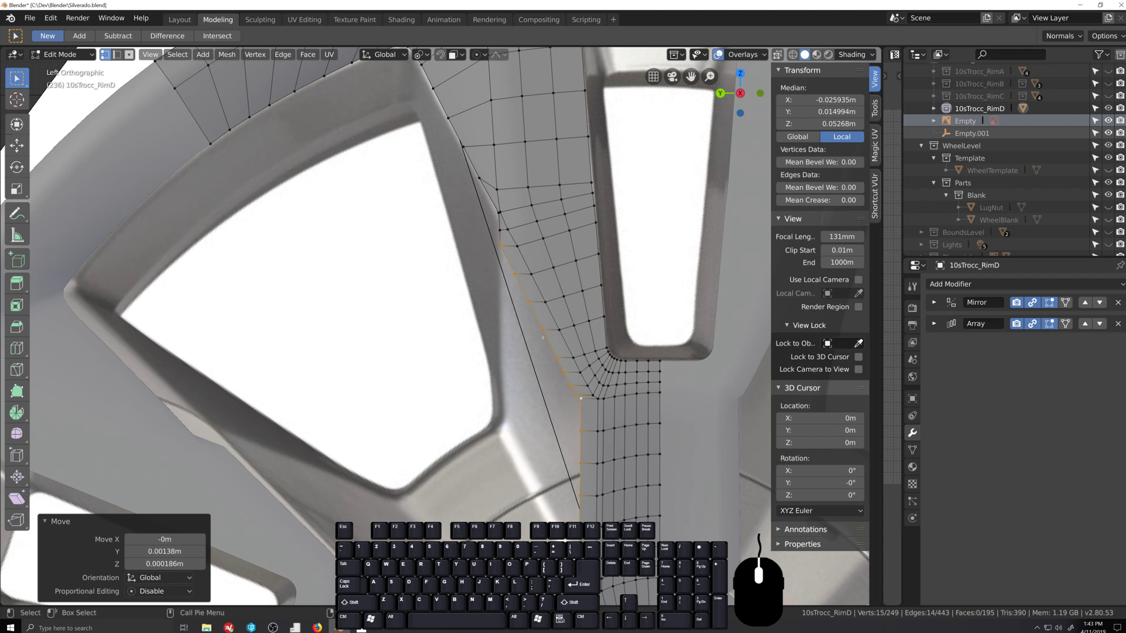
pyautogui.keyDown('shift'); pyautogui.click(501, 246); pyautogui.keyUp('shift')
pyautogui.press('g')
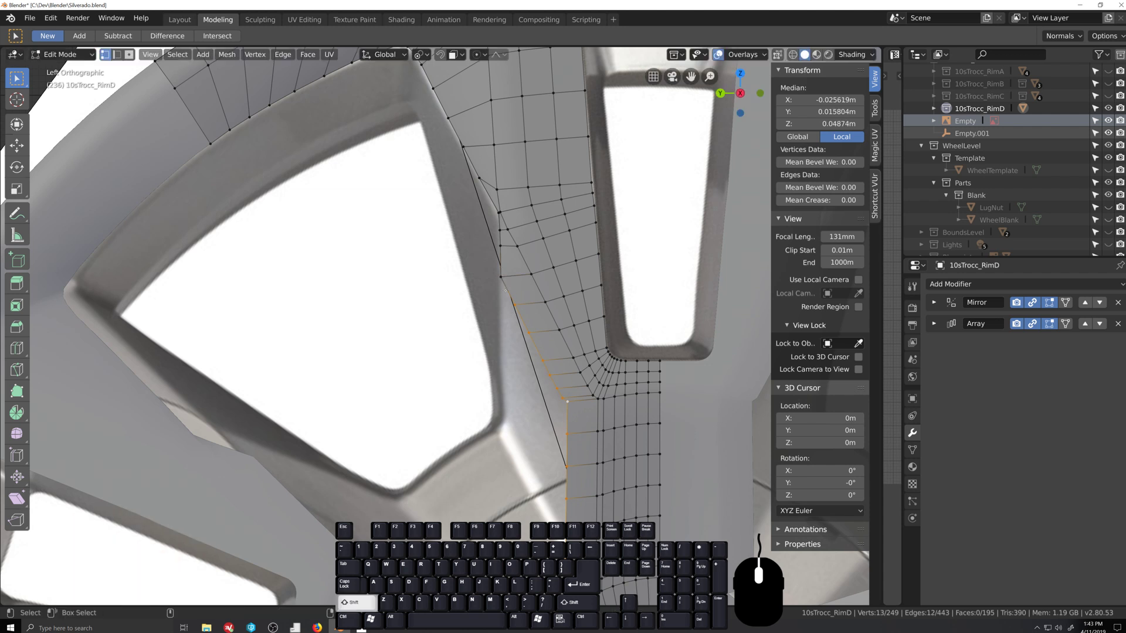
pyautogui.click(512, 341)
pyautogui.keyDown('shift'); pyautogui.click(501, 307); pyautogui.keyUp('shift')
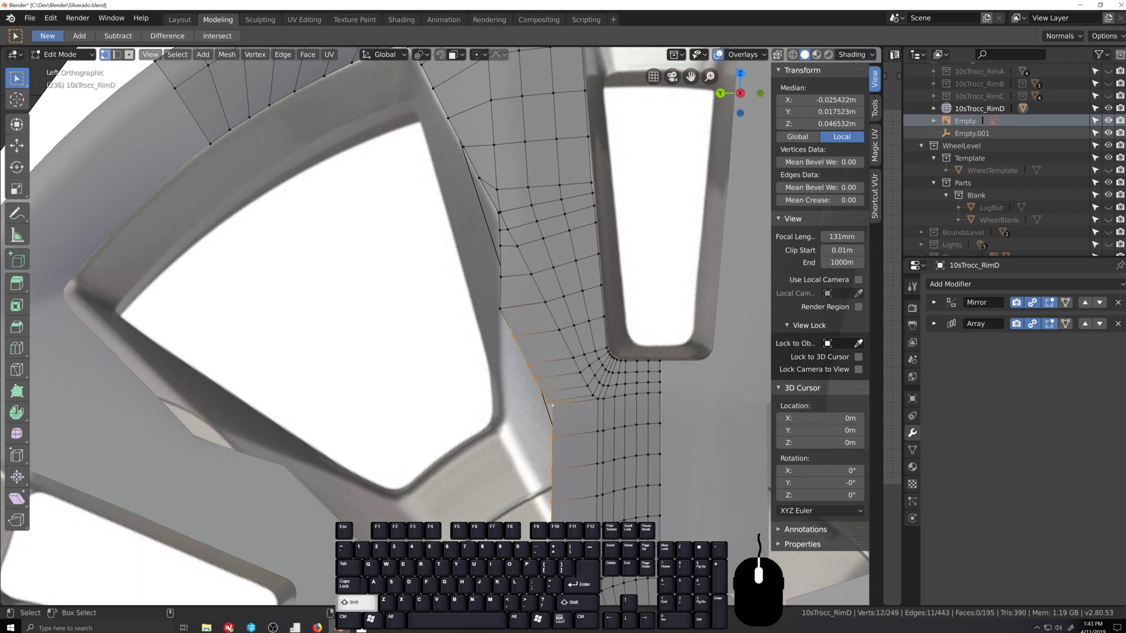
pyautogui.press('g')
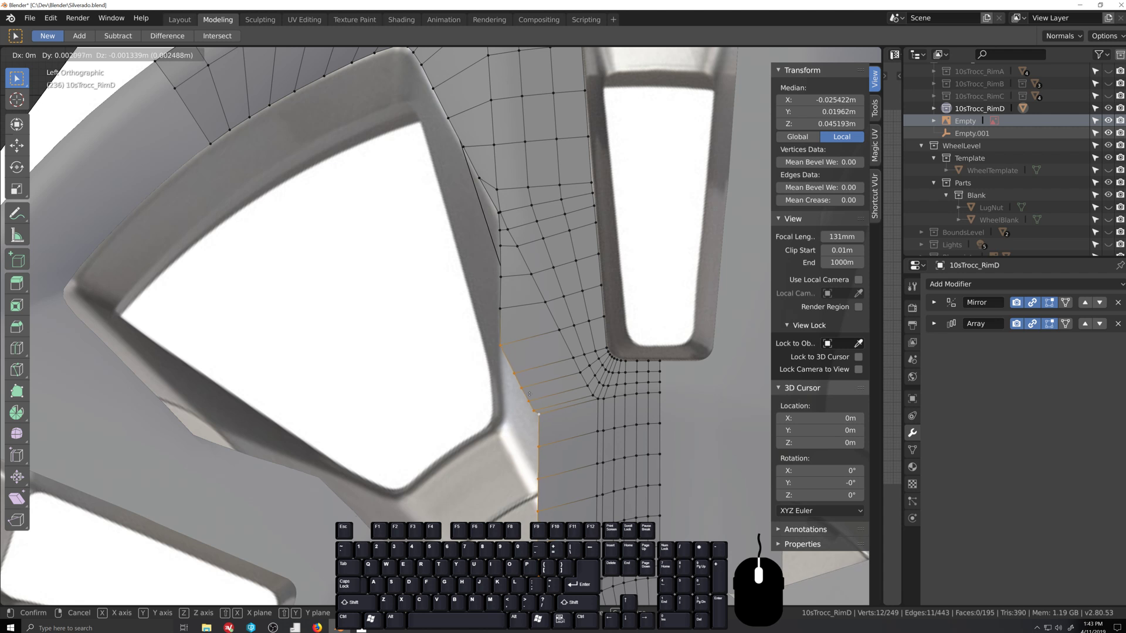
pyautogui.click(528, 394)
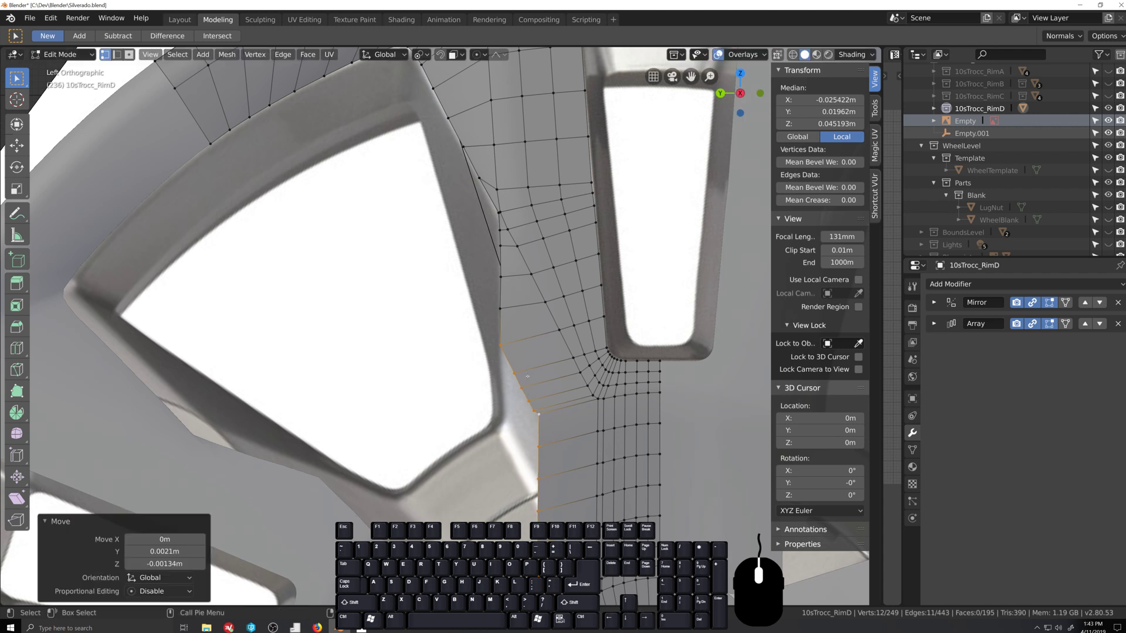
# Step: Add the vertex just above the selected border back to the selection and nudge the border -0.000161 m in Y
pyautogui.scroll(2, 531, 352)
pyautogui.keyDown('shift'); pyautogui.click(532, 268); pyautogui.keyUp('shift')
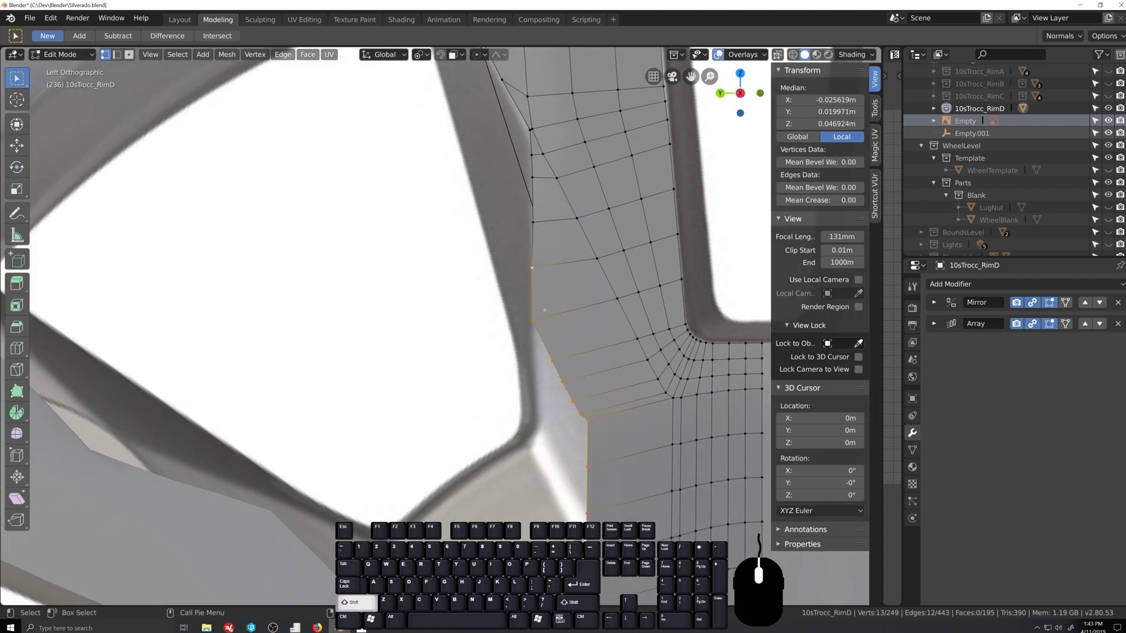
pyautogui.press('g')
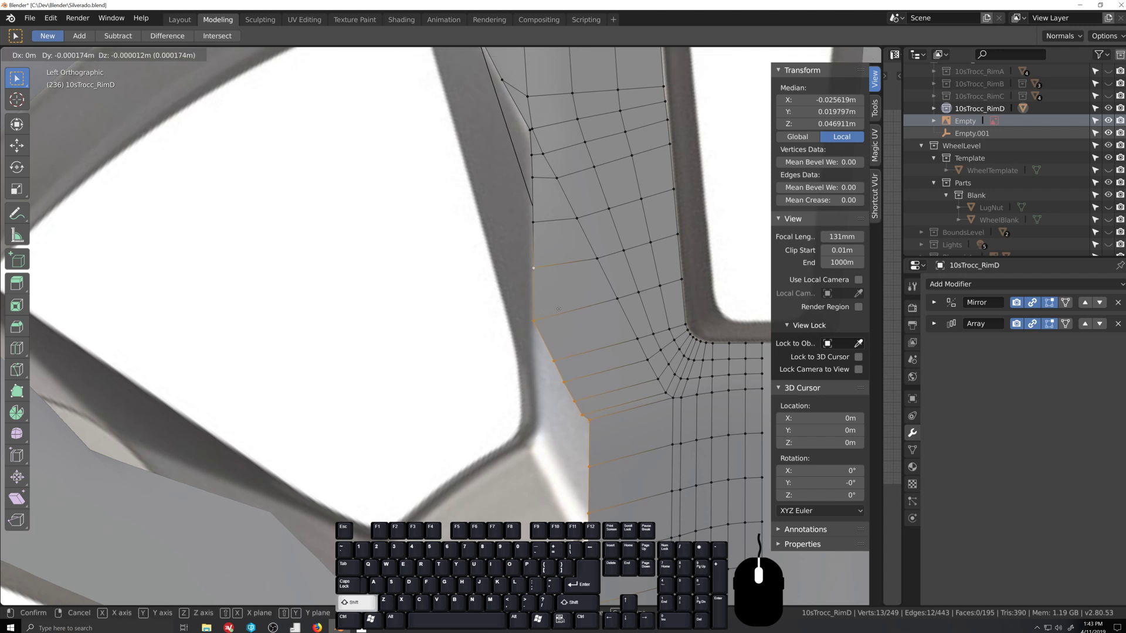
pyautogui.click(557, 309)
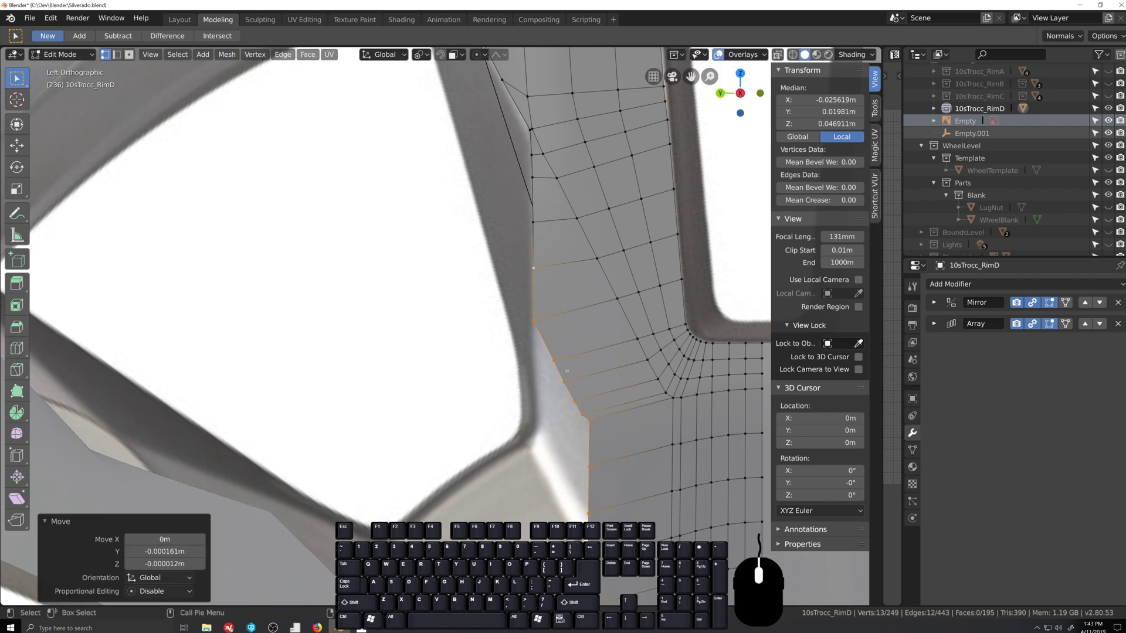
# Step: Deselect the two top border vertices and then one more per move, shifting the rest down the window edge to its lower corner
pyautogui.keyDown('shift'); pyautogui.click(533, 320); pyautogui.keyUp('shift')
pyautogui.keyDown('shift'); pyautogui.click(533, 268); pyautogui.keyUp('shift')
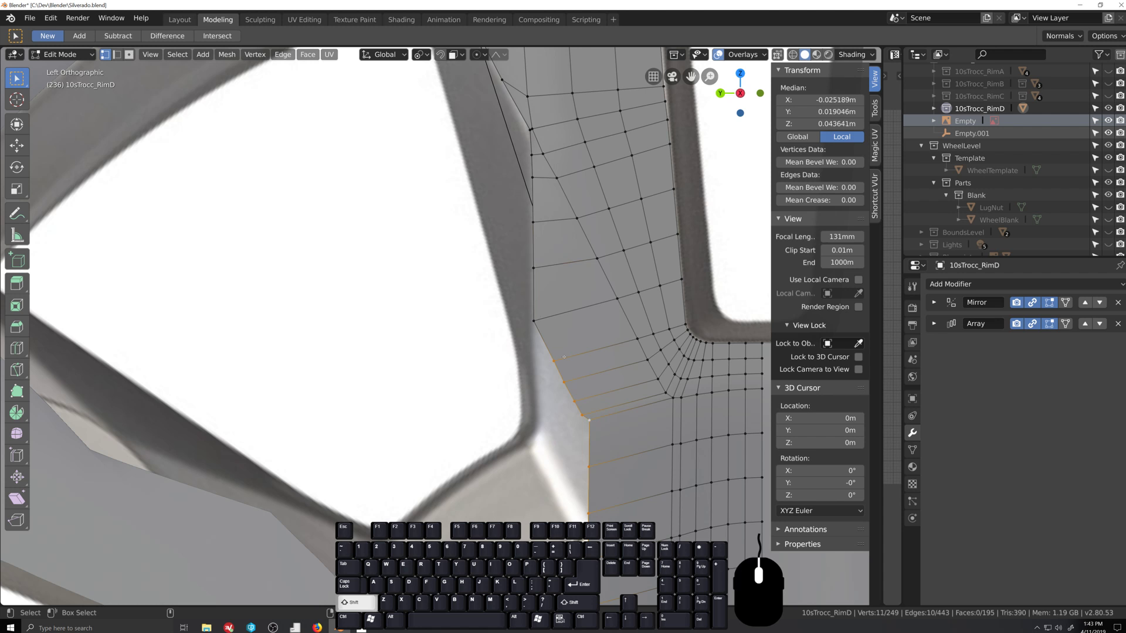
pyautogui.press('g')
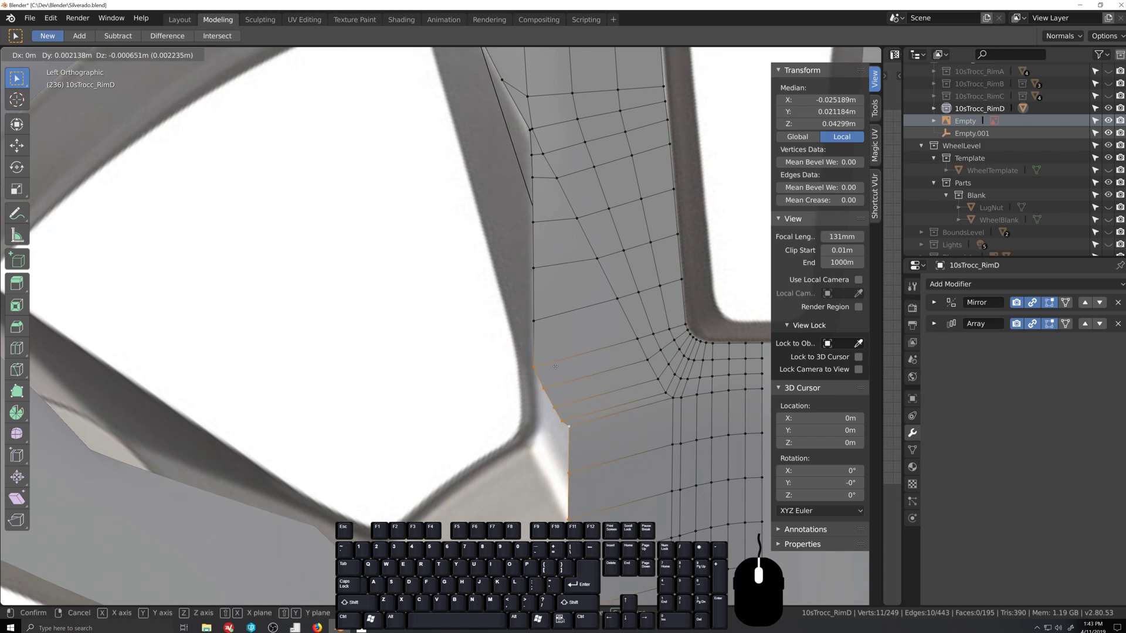
pyautogui.click(547, 370)
pyautogui.keyDown('shift'); pyautogui.click(534, 368); pyautogui.keyUp('shift')
pyautogui.press('g')
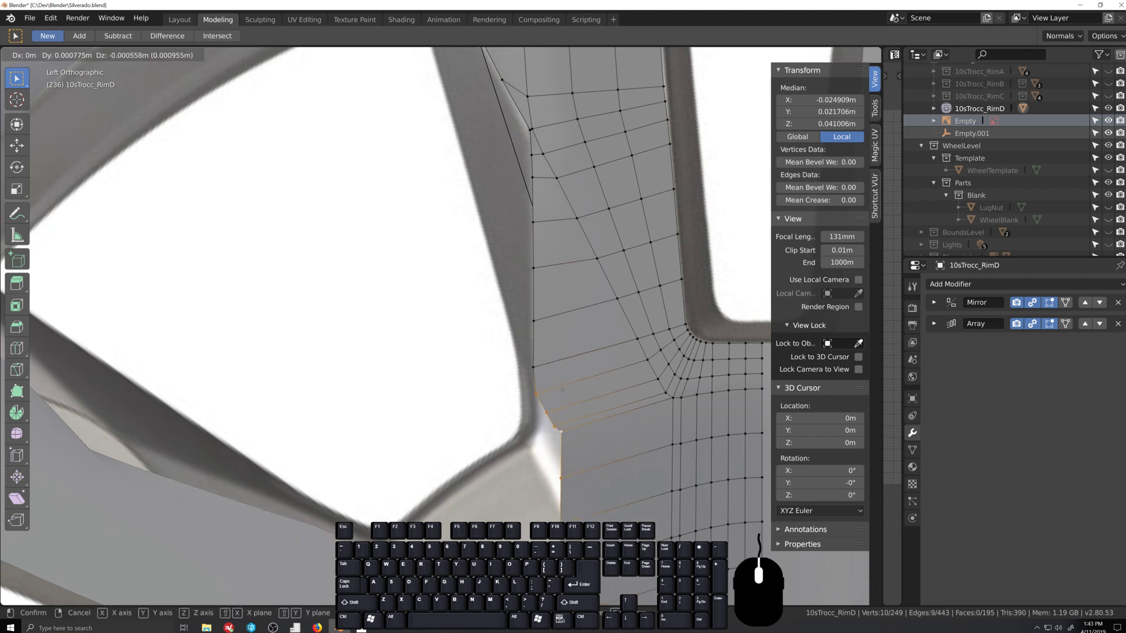
pyautogui.click(561, 390)
pyautogui.keyDown('shift'); pyautogui.click(534, 393); pyautogui.keyUp('shift')
pyautogui.press('g')
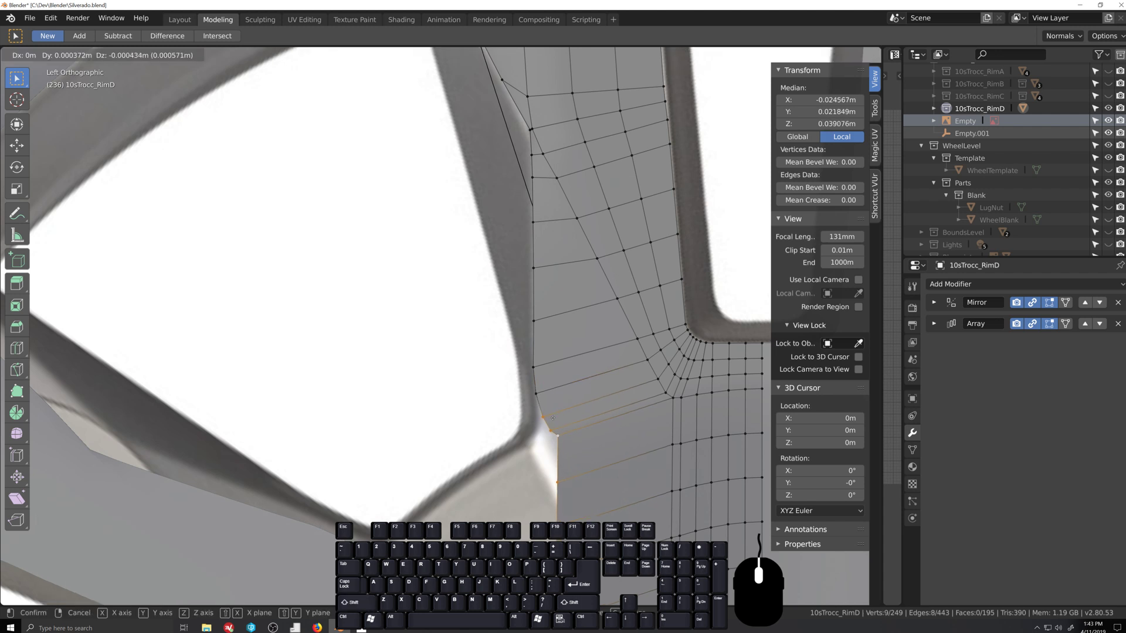
pyautogui.click(550, 419)
# Step: Select the border path from the window's lower corner up to the upper bend, flatten it with Y scale 0, and rotate it -1.12°
pyautogui.click(537, 418)
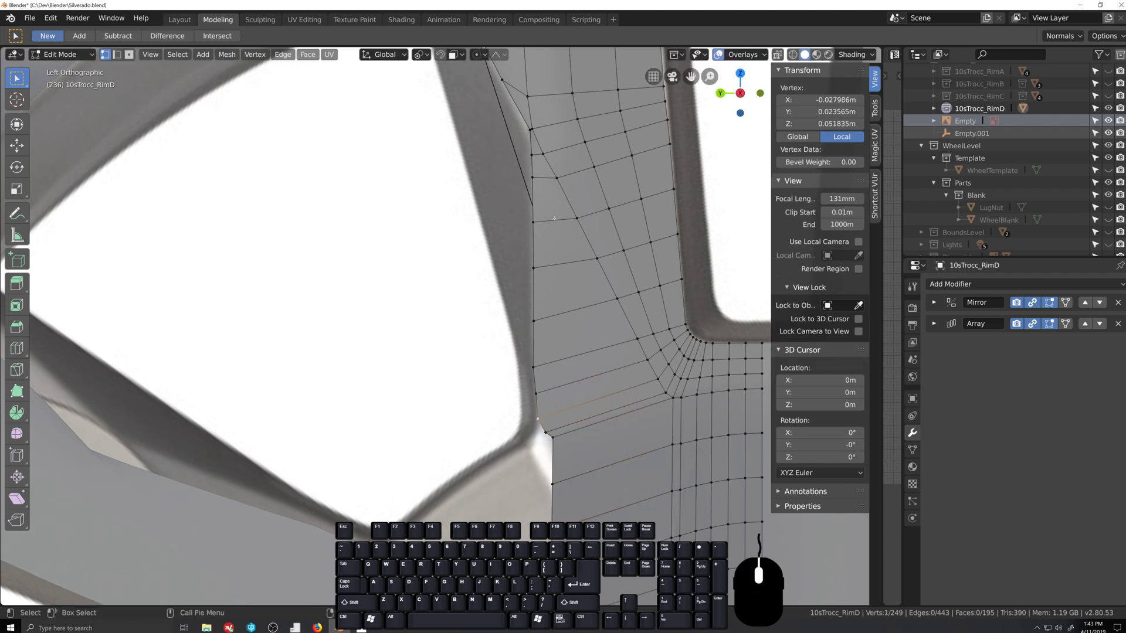
pyautogui.keyDown('ctrl'); pyautogui.keyDown('shift'); pyautogui.click(531, 130); pyautogui.keyUp('shift'); pyautogui.keyUp('ctrl')
pyautogui.press('s')
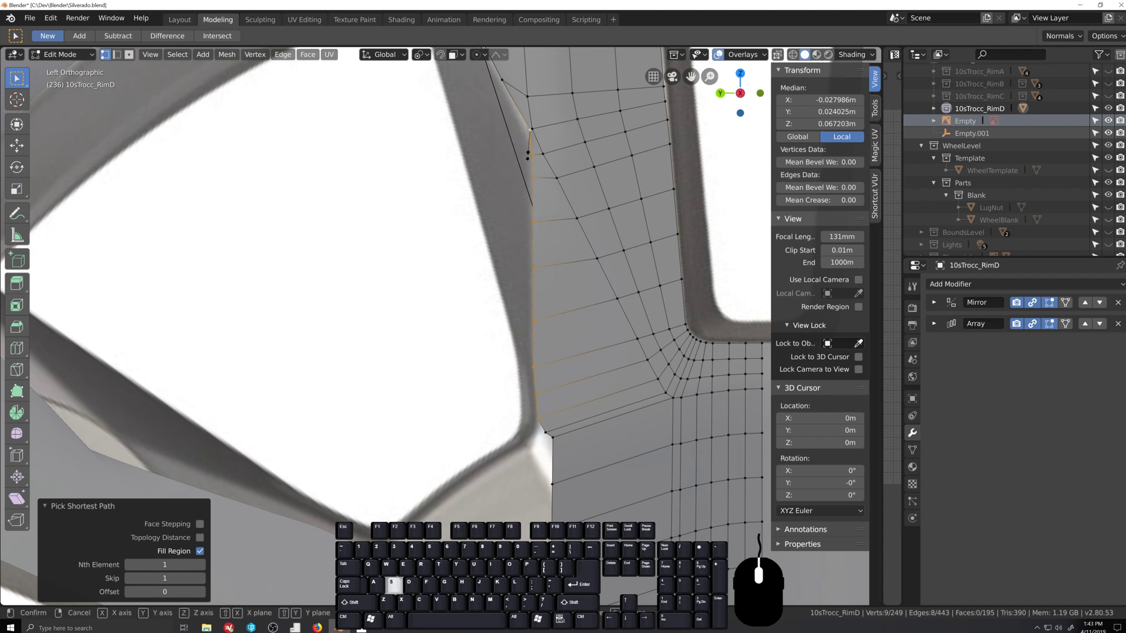
pyautogui.press('y')
pyautogui.press('0')
pyautogui.press('Return')
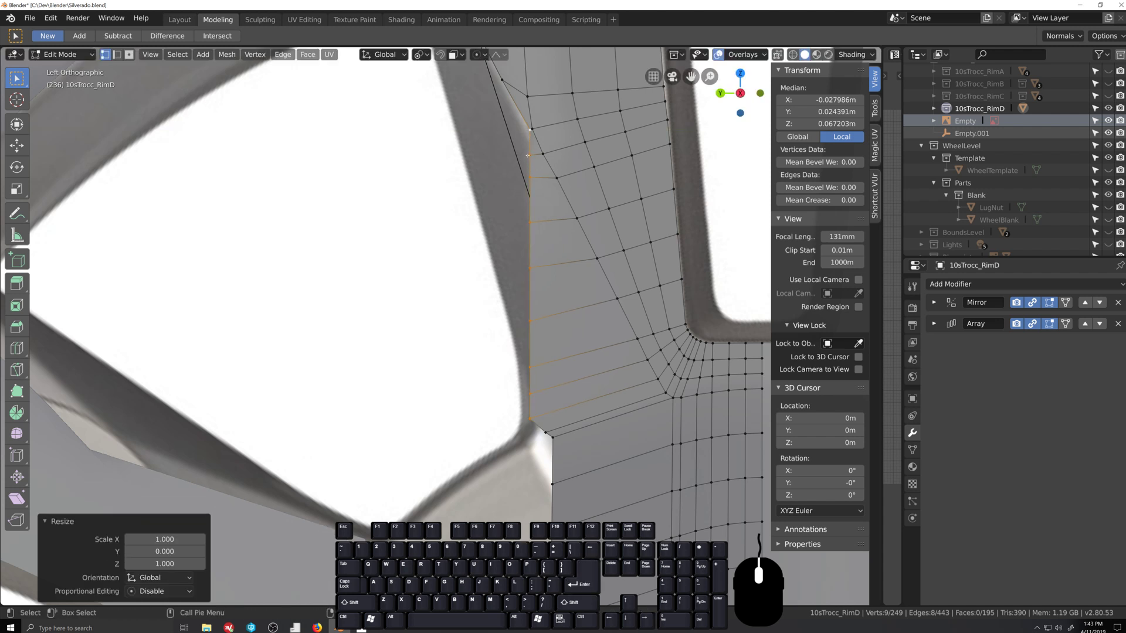
pyautogui.press('r')
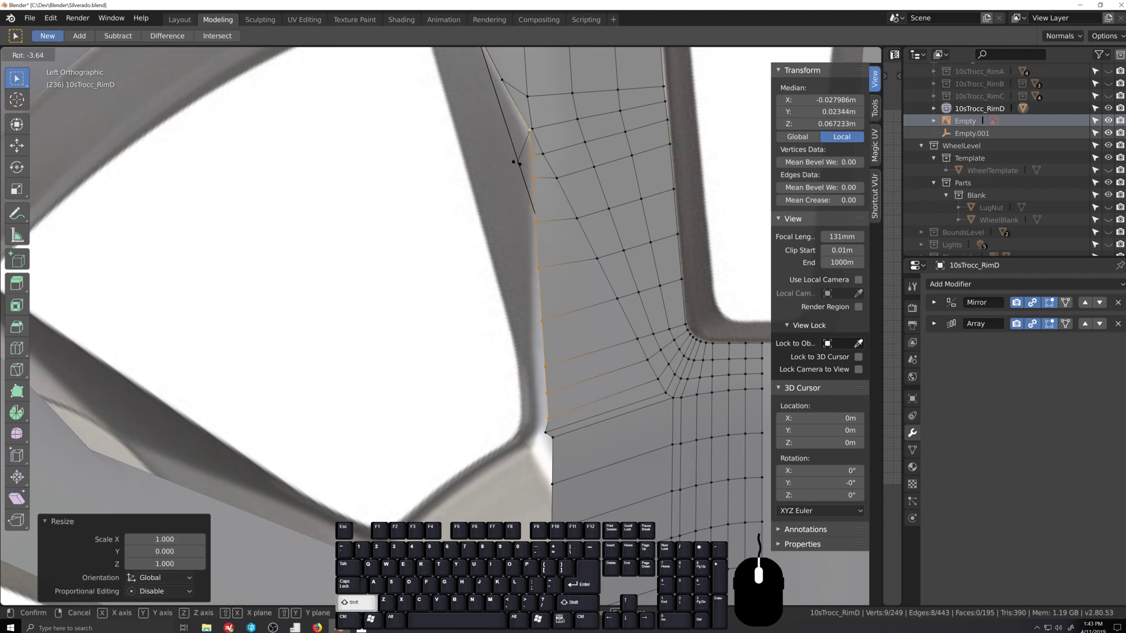
pyautogui.click(501, 124)
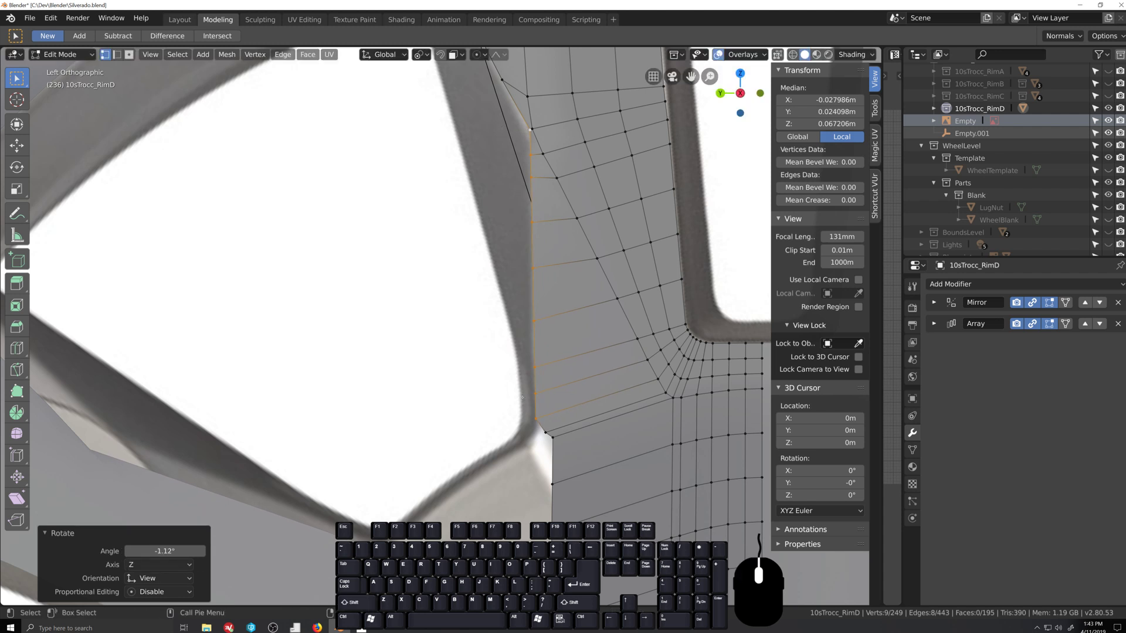
# Step: Select the border path below the window's lower corner and move it about 0.0011 m in Y and -0.0002 m in Z
pyautogui.keyDown('shift'); pyautogui.moveTo(551, 443); pyautogui.dragTo(540, 331, button='middle'); pyautogui.keyUp('shift')
pyautogui.click(534, 314)
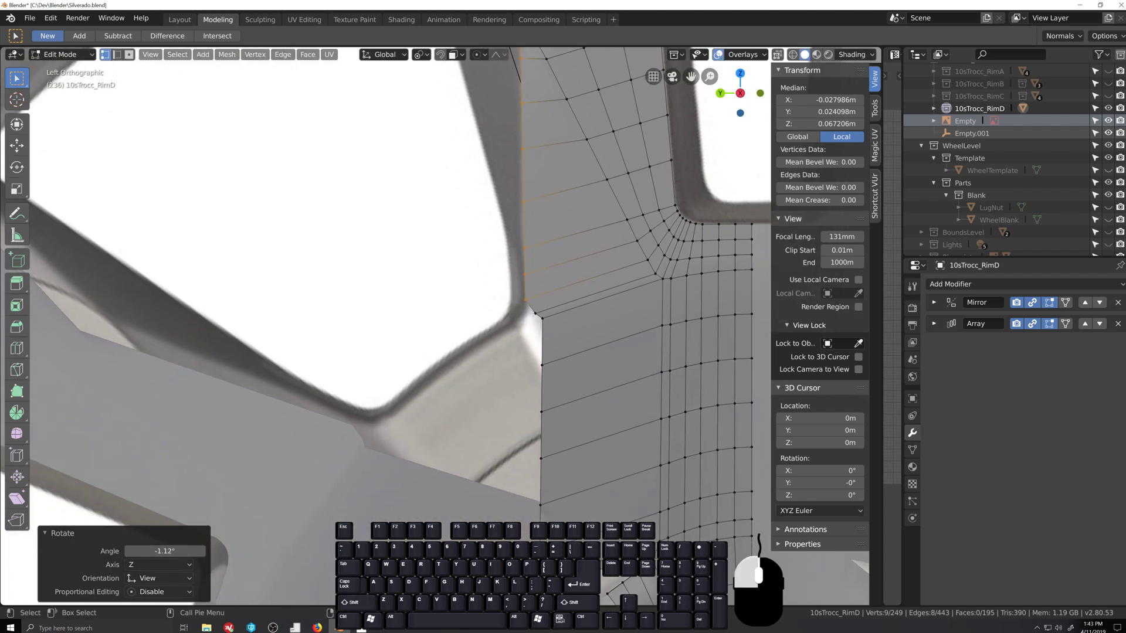
pyautogui.hotkey('alt', 'z')
pyautogui.keyDown('ctrl'); pyautogui.keyDown('shift'); pyautogui.click(555, 416); pyautogui.keyUp('shift'); pyautogui.keyUp('ctrl')
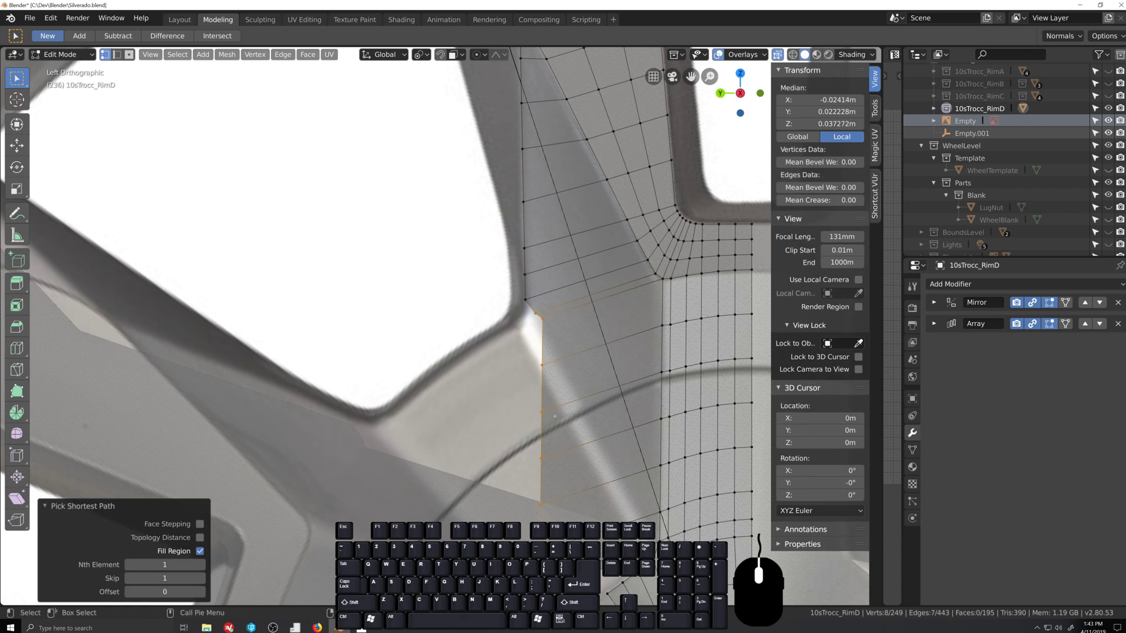
pyautogui.scroll(1, 555, 415)
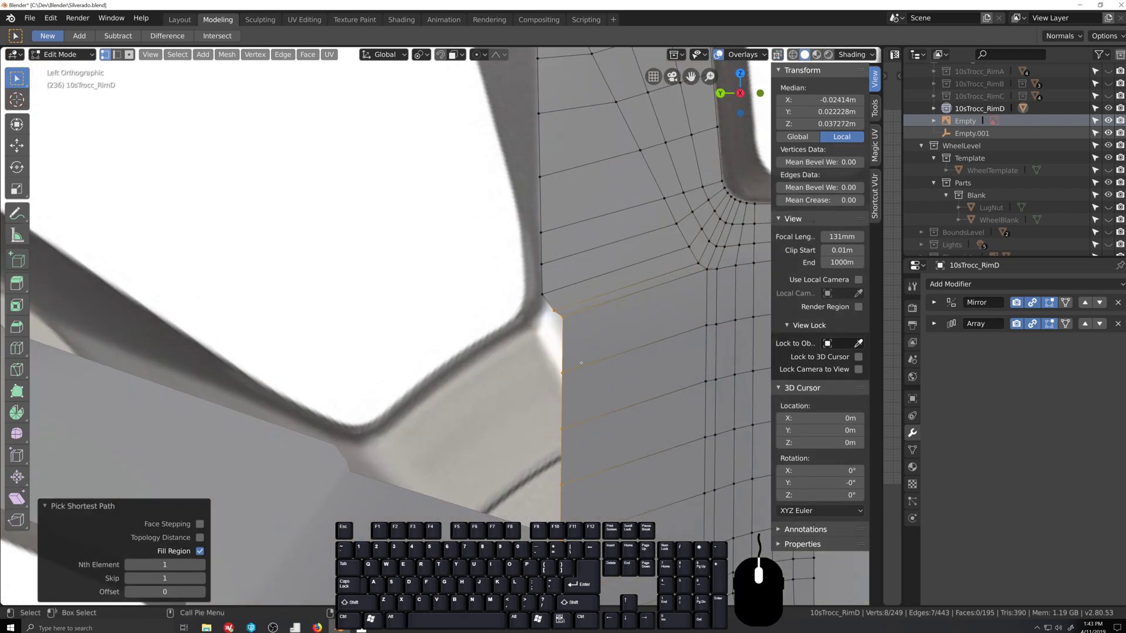
pyautogui.press('g')
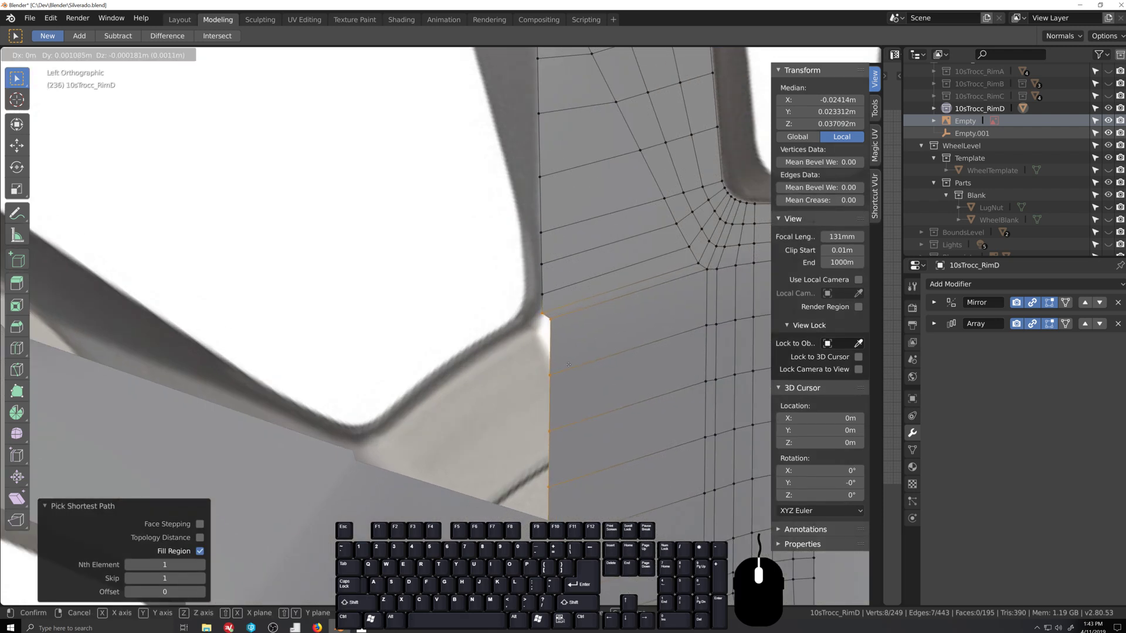
pyautogui.click(568, 364)
# Step: Deselect the path's top vertex before each of two moves toward the window corner, finishing with -0.00111 m in Y and 0.00323 m in Z
pyautogui.keyDown('shift'); pyautogui.click(542, 312); pyautogui.keyUp('shift')
pyautogui.press('g')
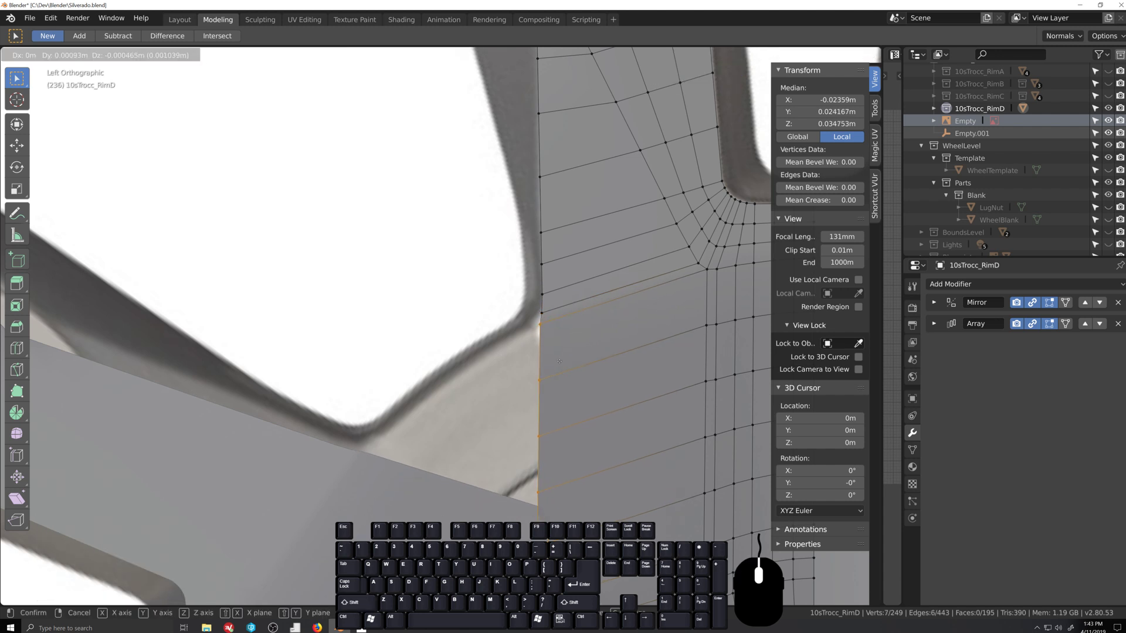
pyautogui.click(559, 361)
pyautogui.keyDown('shift'); pyautogui.click(537, 327); pyautogui.keyUp('shift')
pyautogui.press('g')
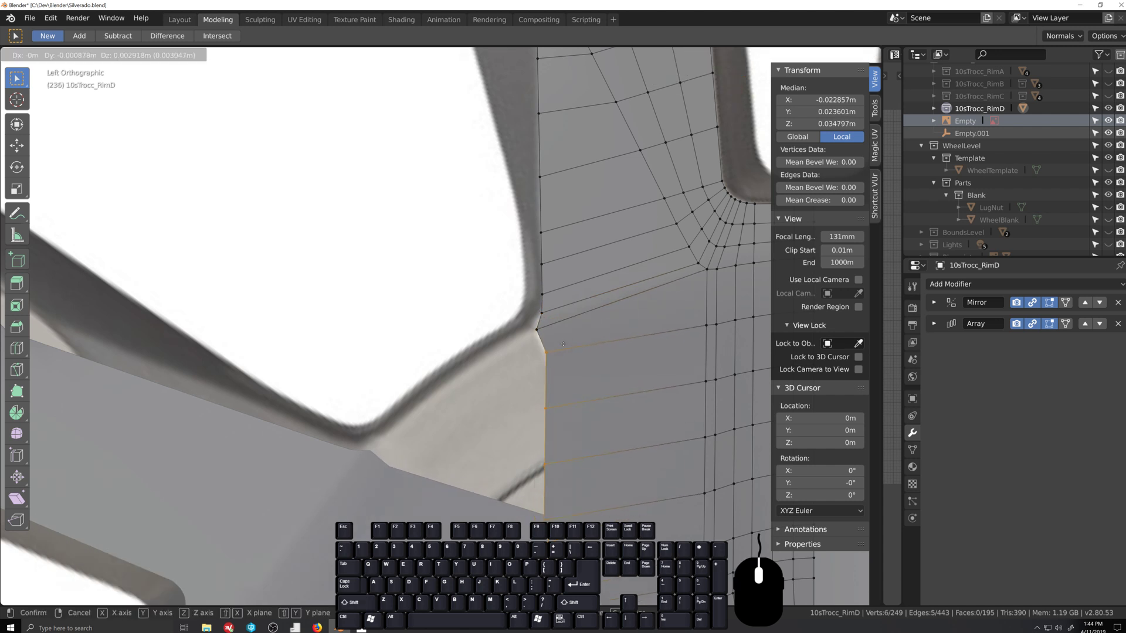
pyautogui.click(554, 355)
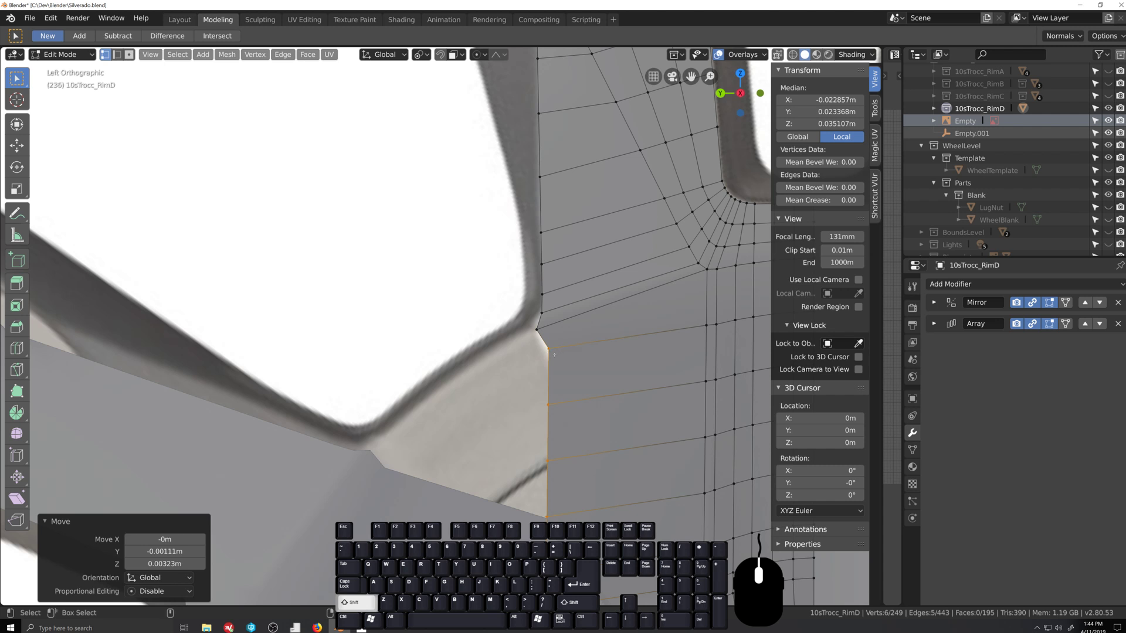
# Step: Deselect the next top vertex before each of two moves along the lug recess edge, moving first -0.00155 m in Y and 0.00235 m in Z
pyautogui.keyDown('shift'); pyautogui.click(548, 350); pyautogui.keyUp('shift')
pyautogui.press('g')
pyautogui.click(569, 379)
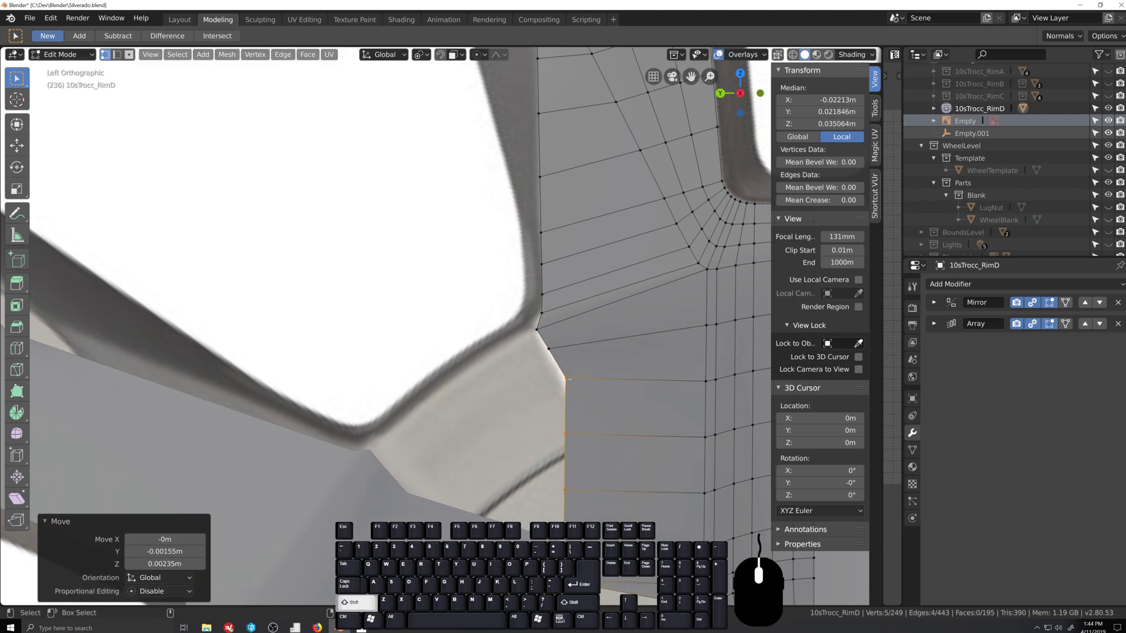
pyautogui.keyDown('shift'); pyautogui.click(569, 379); pyautogui.keyUp('shift')
pyautogui.press('g')
pyautogui.click(587, 415)
# Step: Drop one more top vertex per move along the recess edge, moving -0.00201 m Y, 0.00142 m Z, then -0.00328 m Y, -0.000837 m Z
pyautogui.keyDown('shift'); pyautogui.click(587, 416); pyautogui.keyUp('shift')
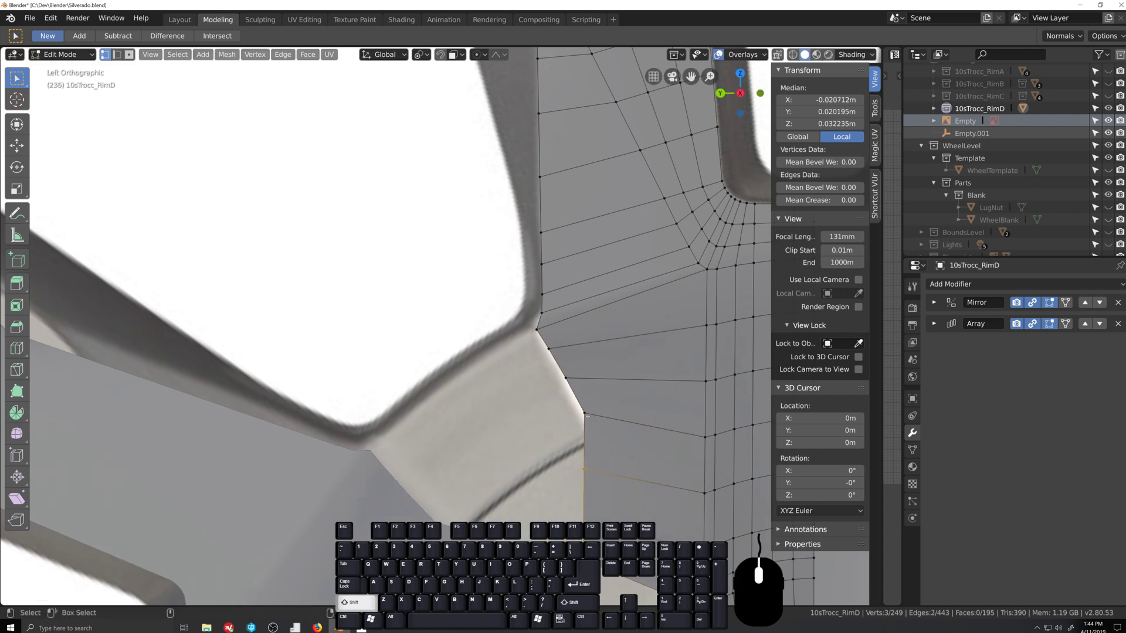
pyautogui.press('g')
pyautogui.click(602, 405)
pyautogui.scroll(-4, 636, 487)
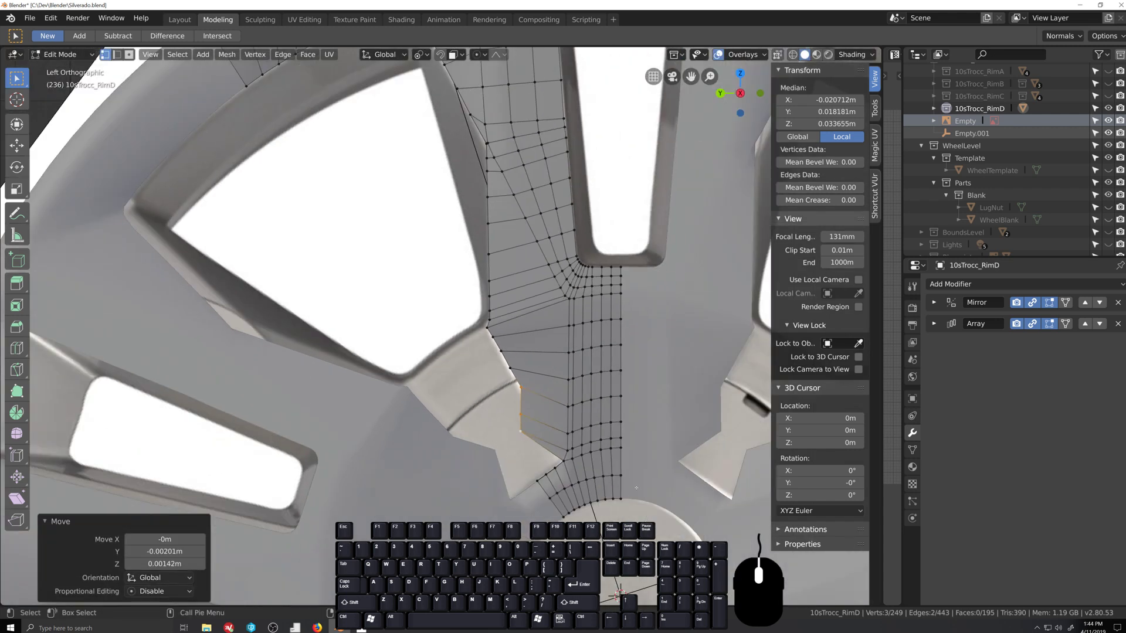
pyautogui.scroll(5, 636, 488)
pyautogui.keyDown('shift'); pyautogui.click(597, 419); pyautogui.keyUp('shift')
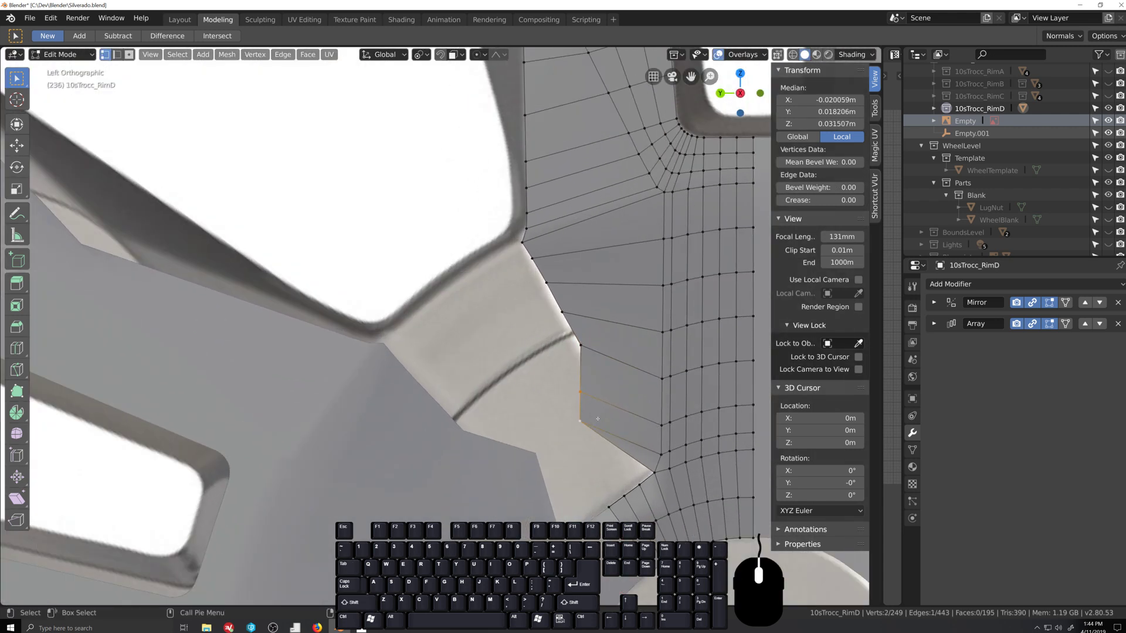
pyautogui.press('g')
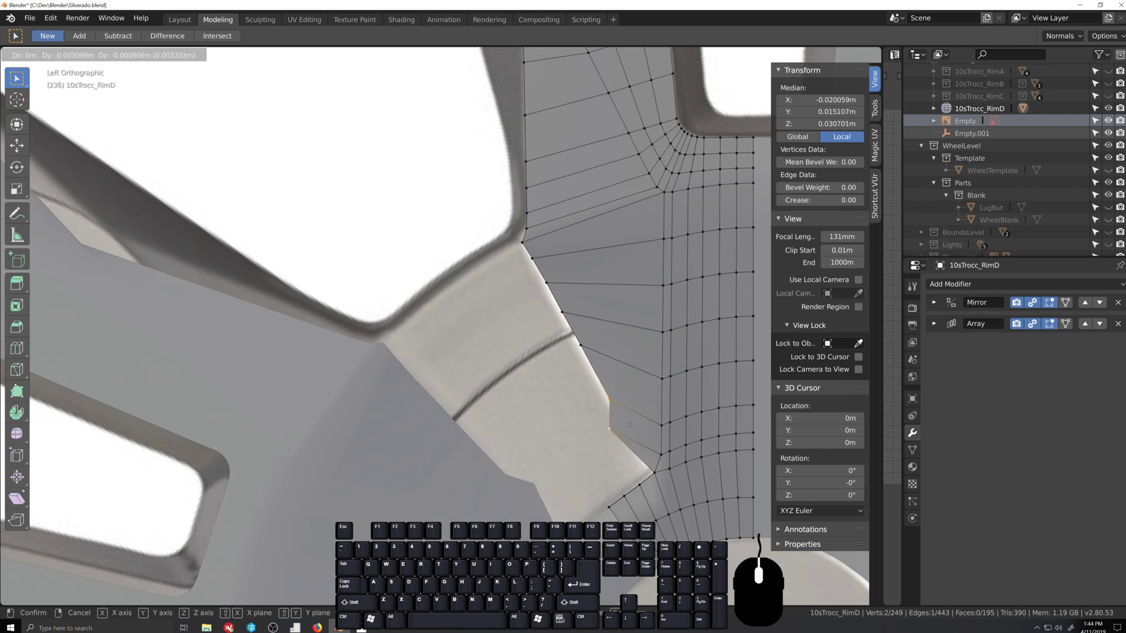
pyautogui.click(631, 426)
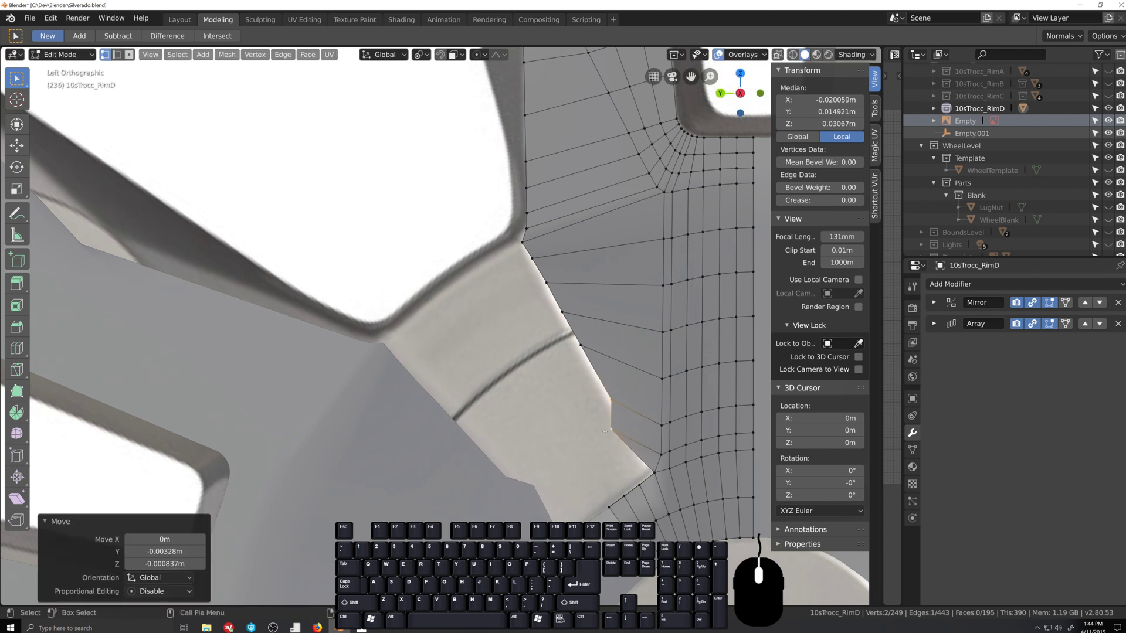
# Step: Delete the lowest vertex of the border just moved along the recess edge
pyautogui.click(605, 428)
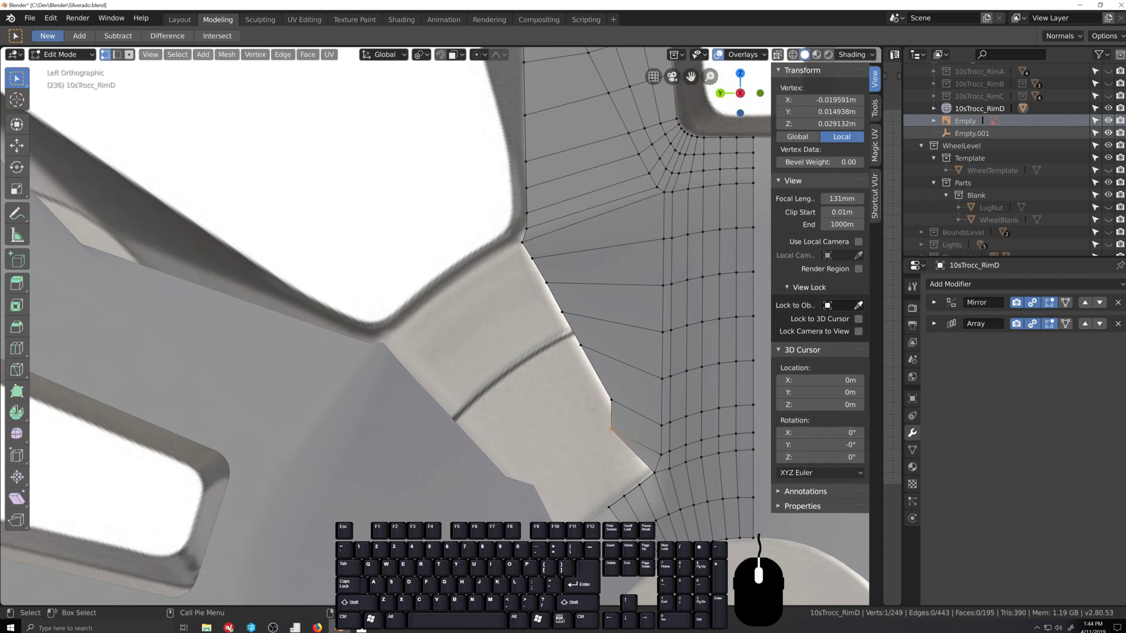
pyautogui.press('x')
pyautogui.click(636, 457)
# Step: Extrude the vertex beside the recess's lower corner about 0.0024 m in Y and 0.0008 m in Z, and fill the four-sided gap above it
pyautogui.scroll(2, 638, 436)
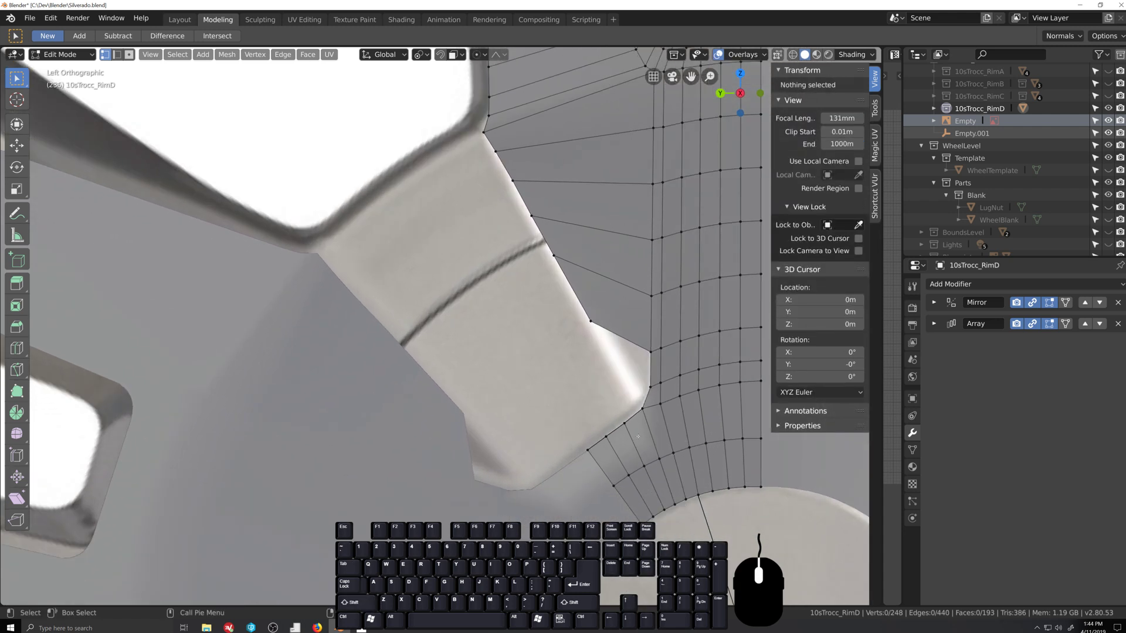
pyautogui.scroll(-4, 583, 366)
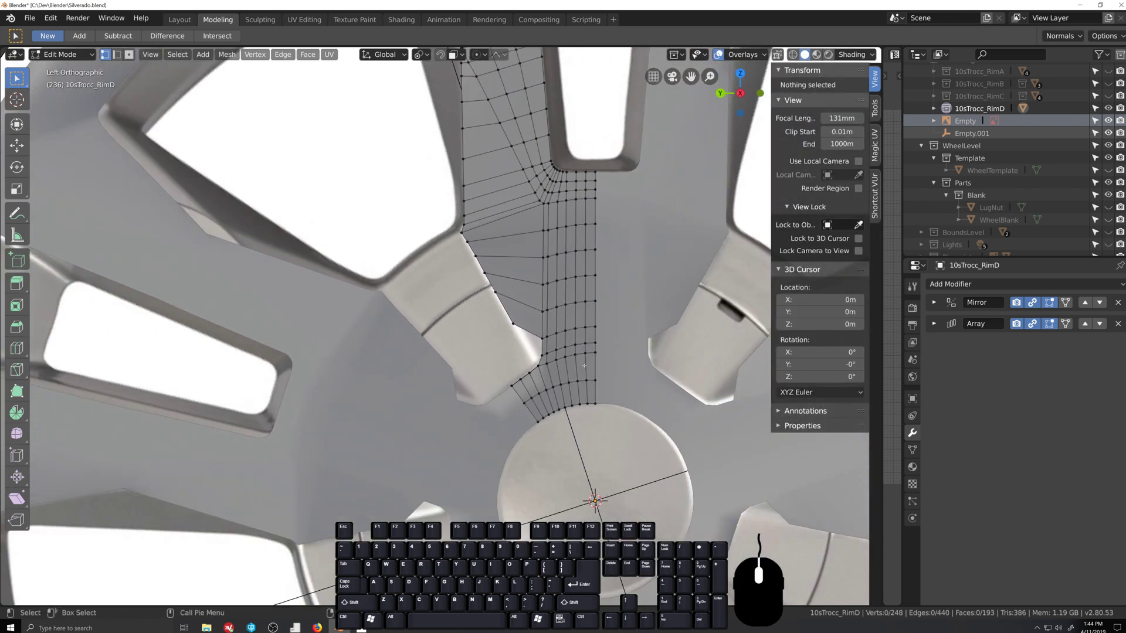
pyautogui.scroll(4, 584, 366)
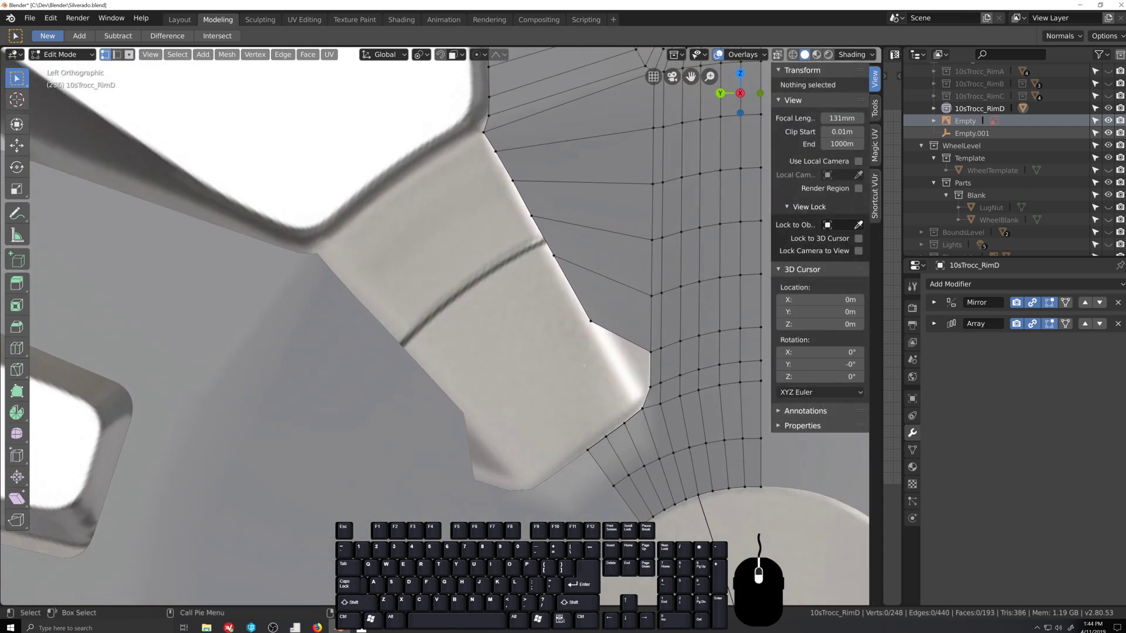
pyautogui.click(650, 387)
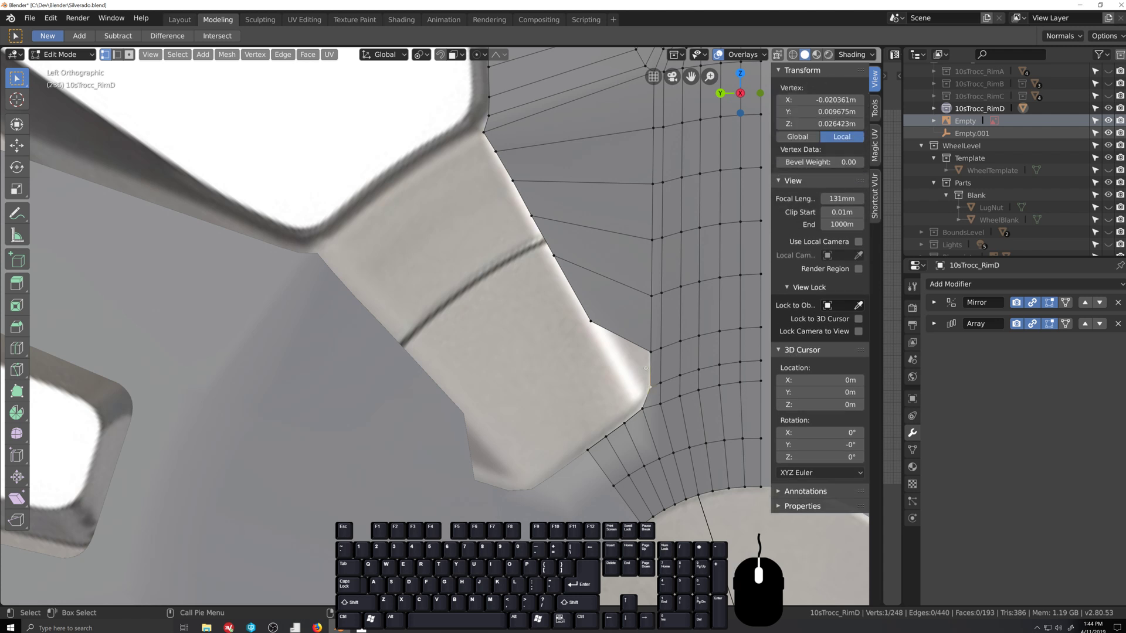
pyautogui.press('e')
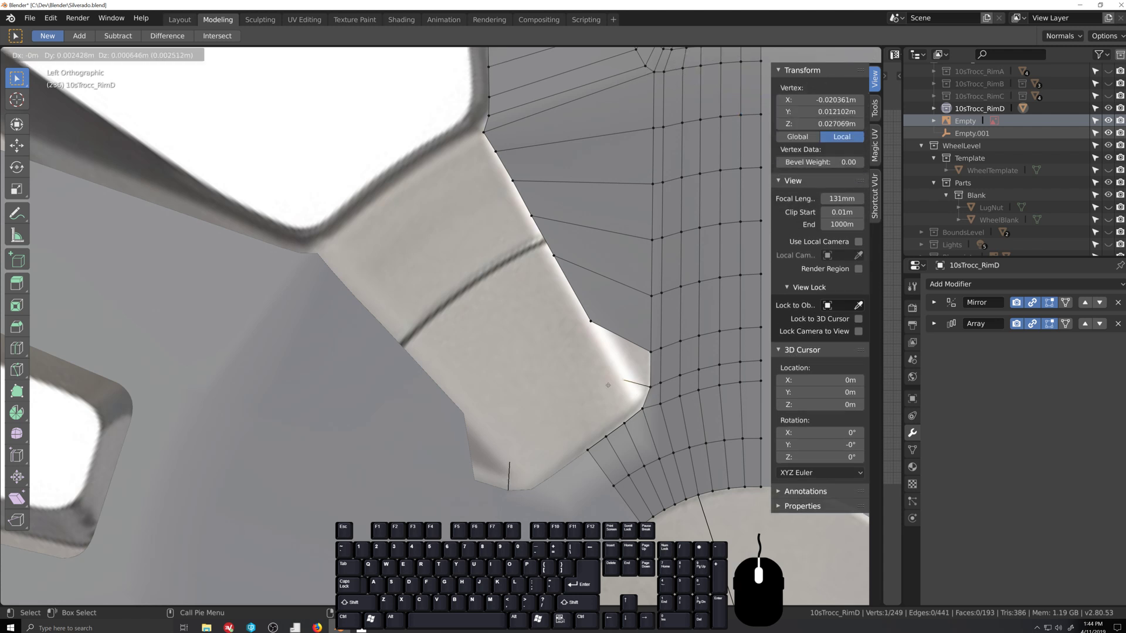
pyautogui.click(623, 381)
pyautogui.moveTo(623, 381)
pyautogui.mouseDown(button='middle')
pyautogui.moveTo(619, 421)
pyautogui.moveTo(657, 405)
pyautogui.moveTo(668, 414)
pyautogui.moveTo(627, 418)
pyautogui.moveTo(625, 378)
pyautogui.mouseUp(button='middle')
pyautogui.keyDown('shift'); pyautogui.click(567, 328); pyautogui.keyUp('shift')
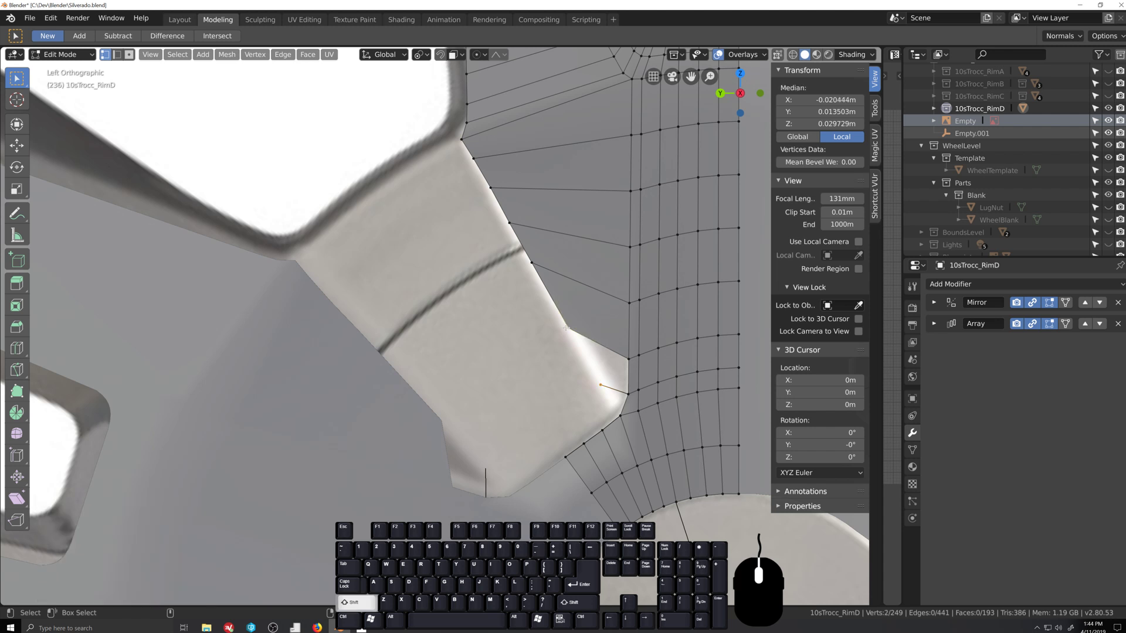
pyautogui.keyDown('shift'); pyautogui.click(629, 359); pyautogui.keyUp('shift')
pyautogui.keyDown('shift'); pyautogui.click(628, 392); pyautogui.keyUp('shift')
pyautogui.press('f')
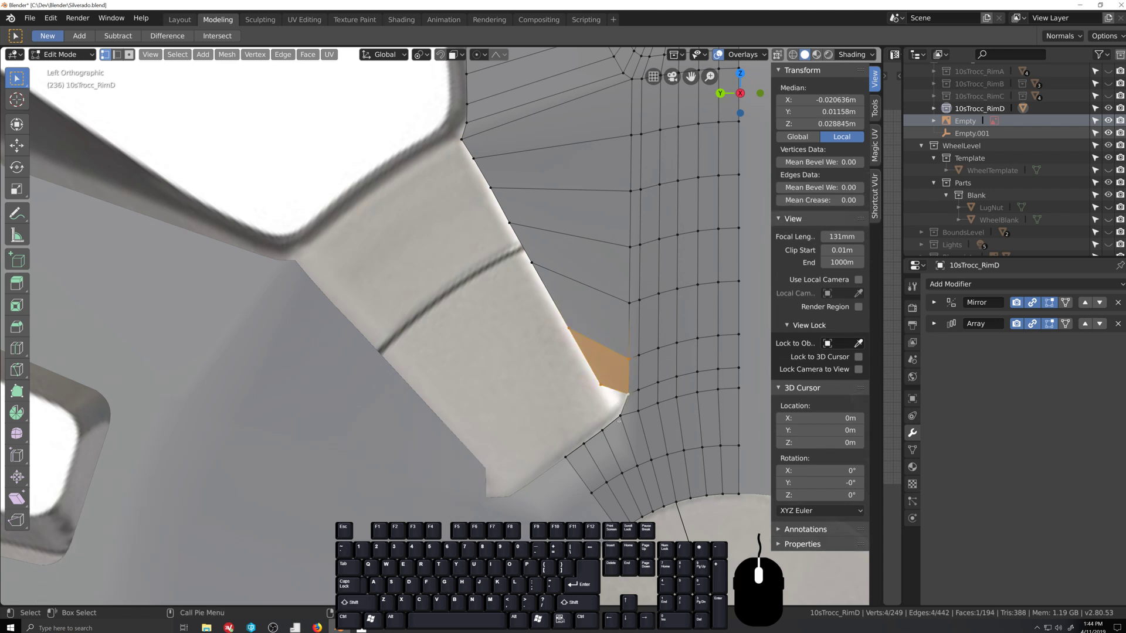
# Step: Fill the small four-sided gap between the new face and the hub-side faces at the recess's lower corner
pyautogui.moveTo(618, 420); pyautogui.dragTo(639, 435, button='middle')
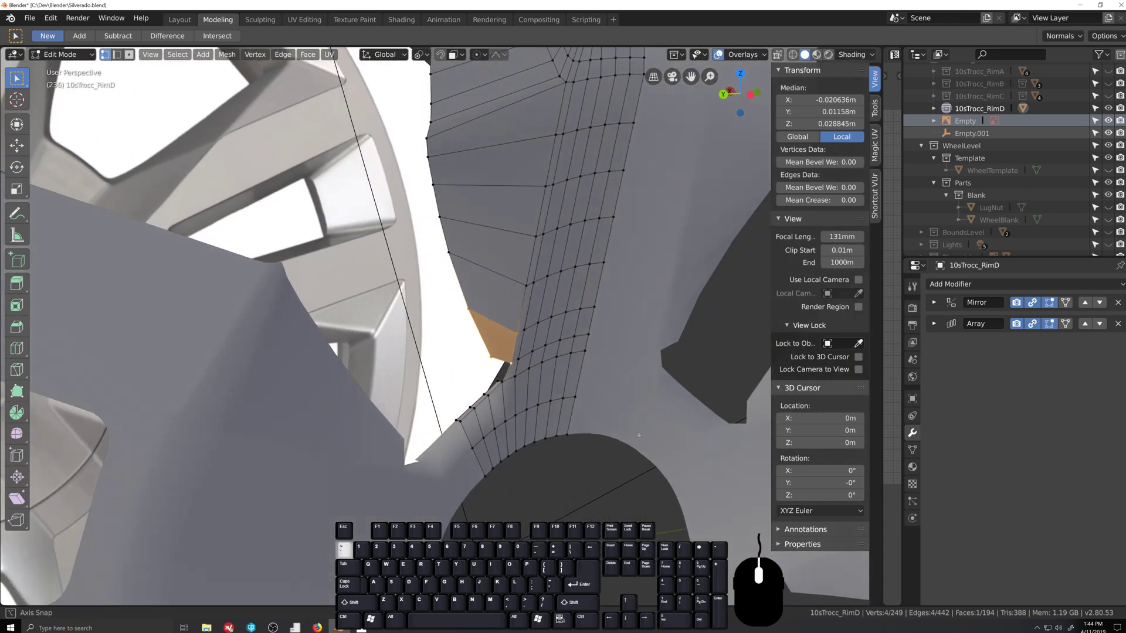
pyautogui.scroll(4, 639, 435)
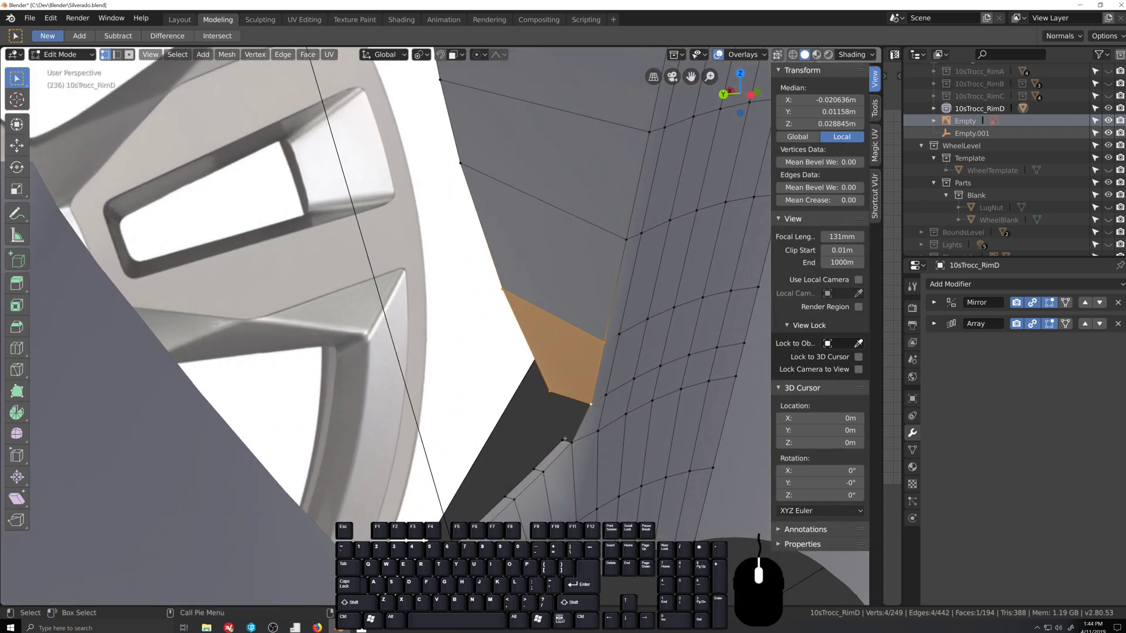
pyautogui.hotkey('ctrl', 'z')
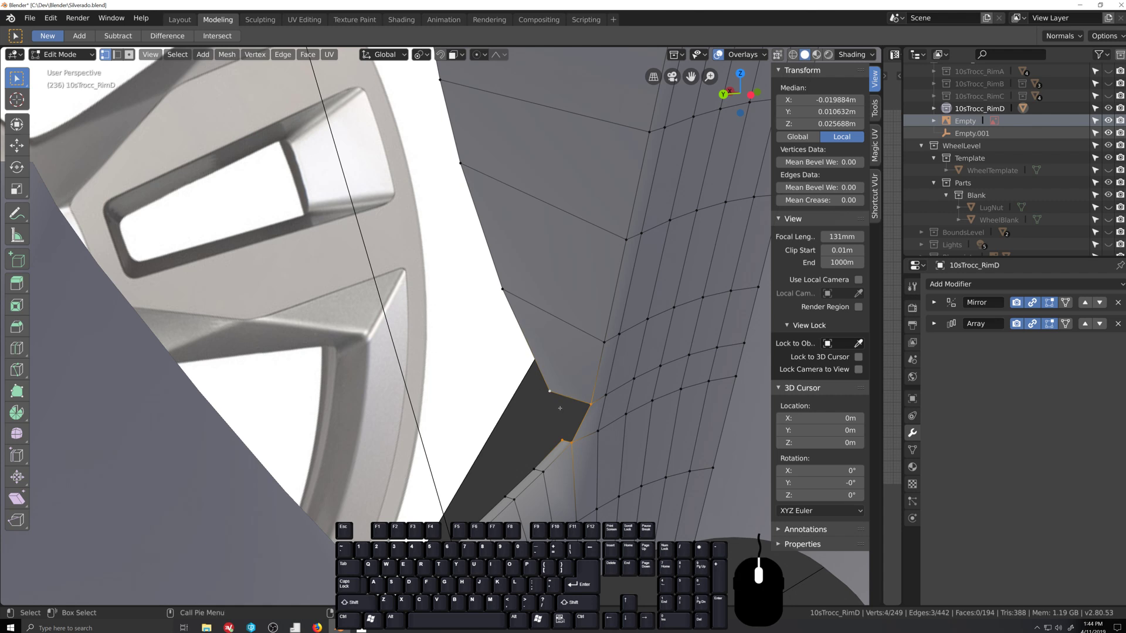
pyautogui.press('f')
# Step: Select the border path from the extruded corner vertex up to the spoke's upper bend and flatten it with X scale 0 about the active vertex
pyautogui.moveTo(560, 408); pyautogui.dragTo(450, 188, button='middle')
pyautogui.scroll(-5, 499, 319)
pyautogui.keyDown('shift'); pyautogui.click(432, 174); pyautogui.keyUp('shift')
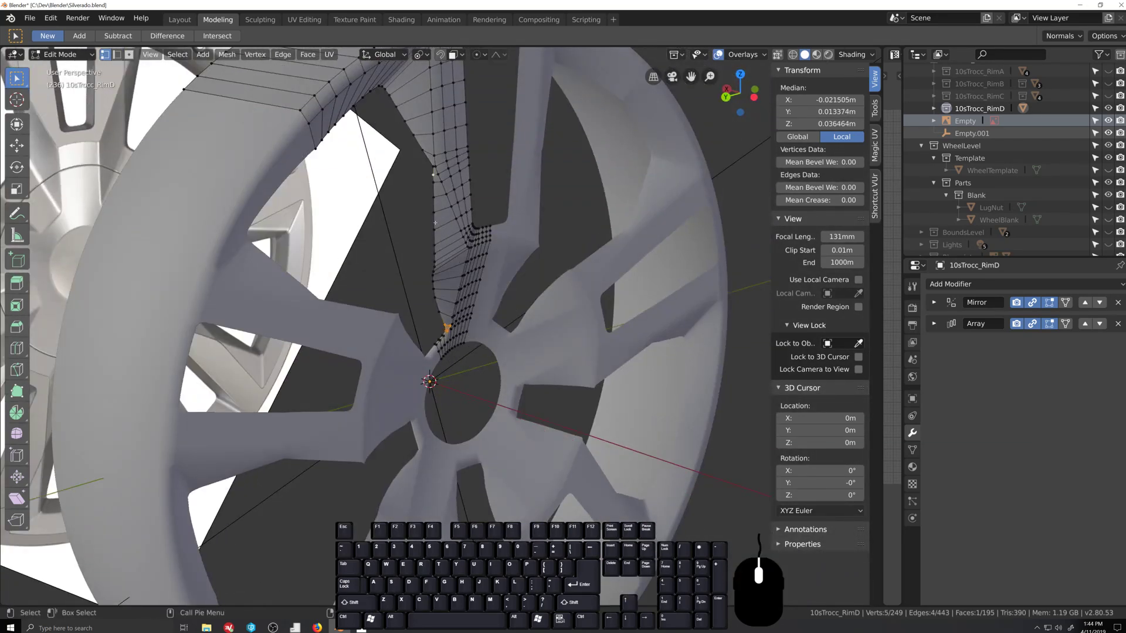
pyautogui.scroll(2, 452, 329)
pyautogui.click(450, 330)
pyautogui.scroll(1, 448, 274)
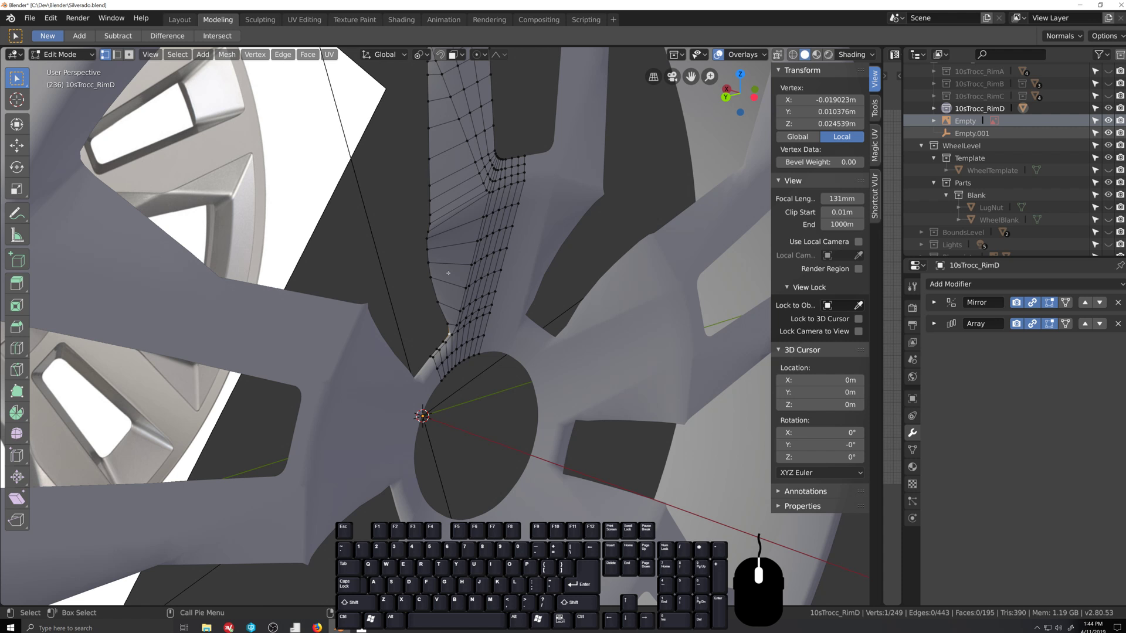
pyautogui.click(448, 324)
pyautogui.scroll(-2, 447, 325)
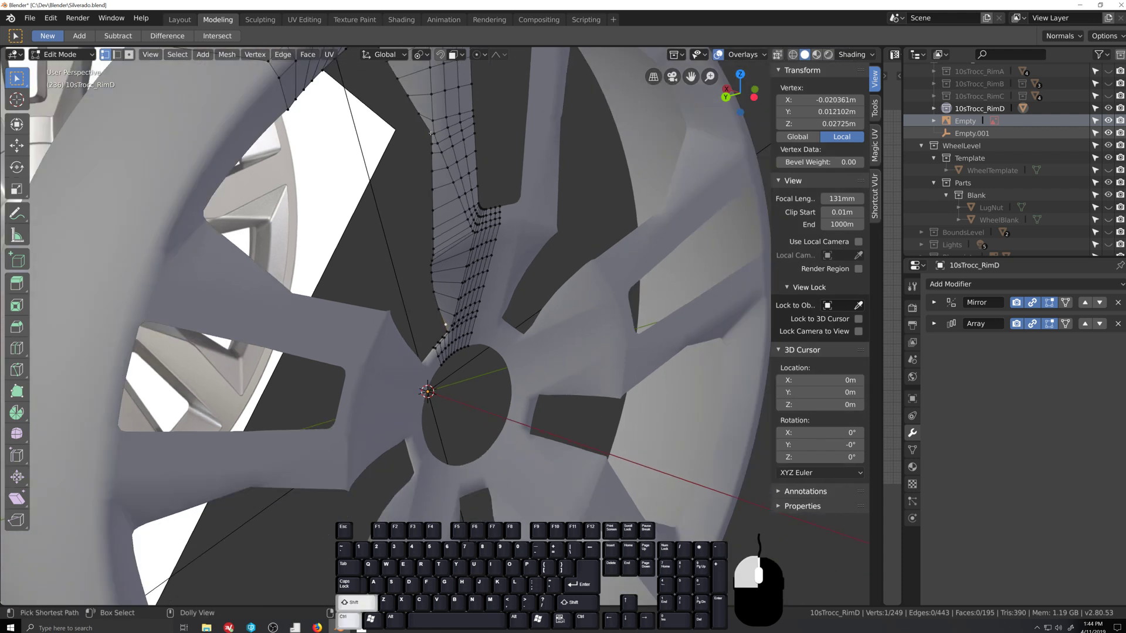
pyautogui.keyDown('ctrl'); pyautogui.keyDown('shift'); pyautogui.click(430, 134); pyautogui.keyUp('shift'); pyautogui.keyUp('ctrl')
pyautogui.press('ctrl+KP_3')
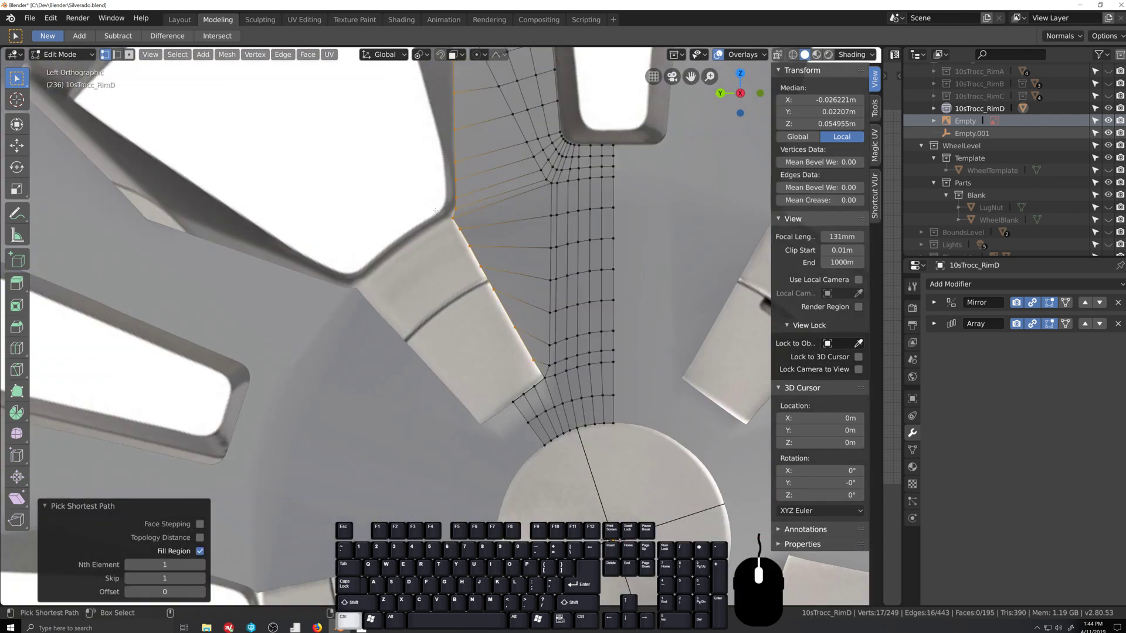
pyautogui.press('ctrl+KP_1')
pyautogui.scroll(-3, 432, 210)
pyautogui.scroll(4, 421, 263)
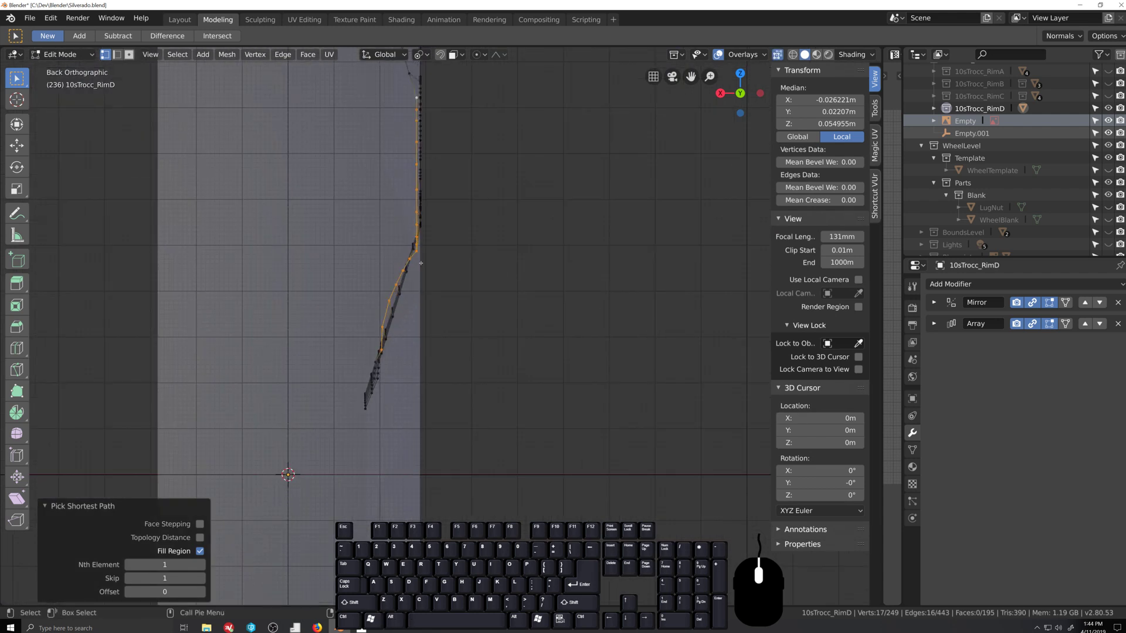
pyautogui.keyDown('shift'); pyautogui.moveTo(421, 263); pyautogui.dragTo(437, 383, button='middle'); pyautogui.keyUp('shift')
pyautogui.scroll(2, 451, 354)
pyautogui.scroll(-2, 451, 305)
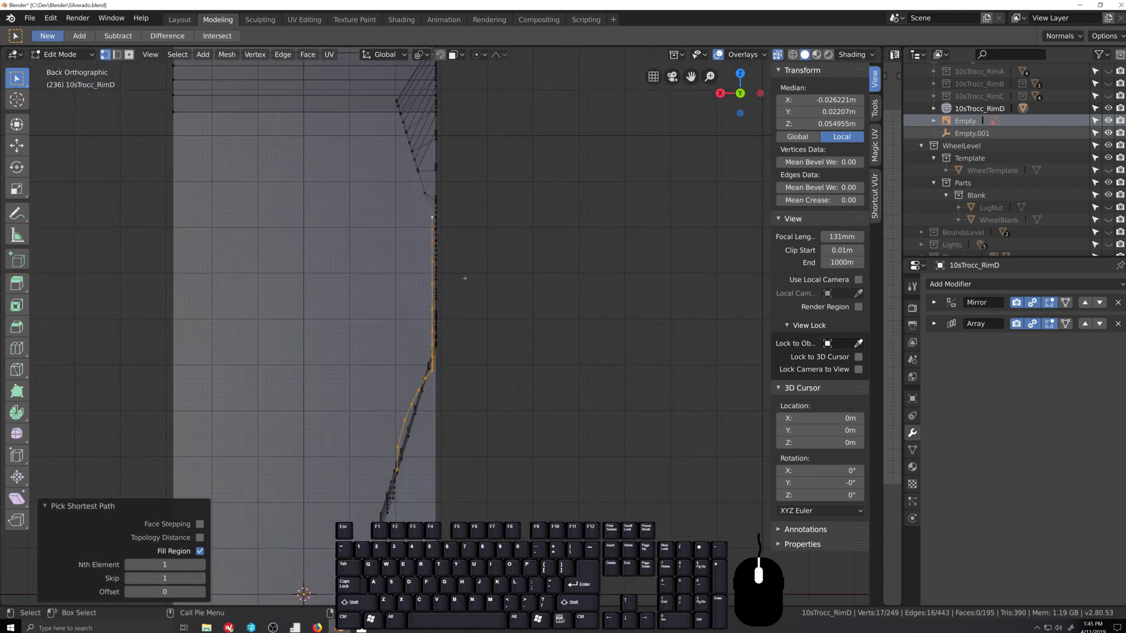
pyautogui.press('.')
pyautogui.click(379, 237)
pyautogui.press('s')
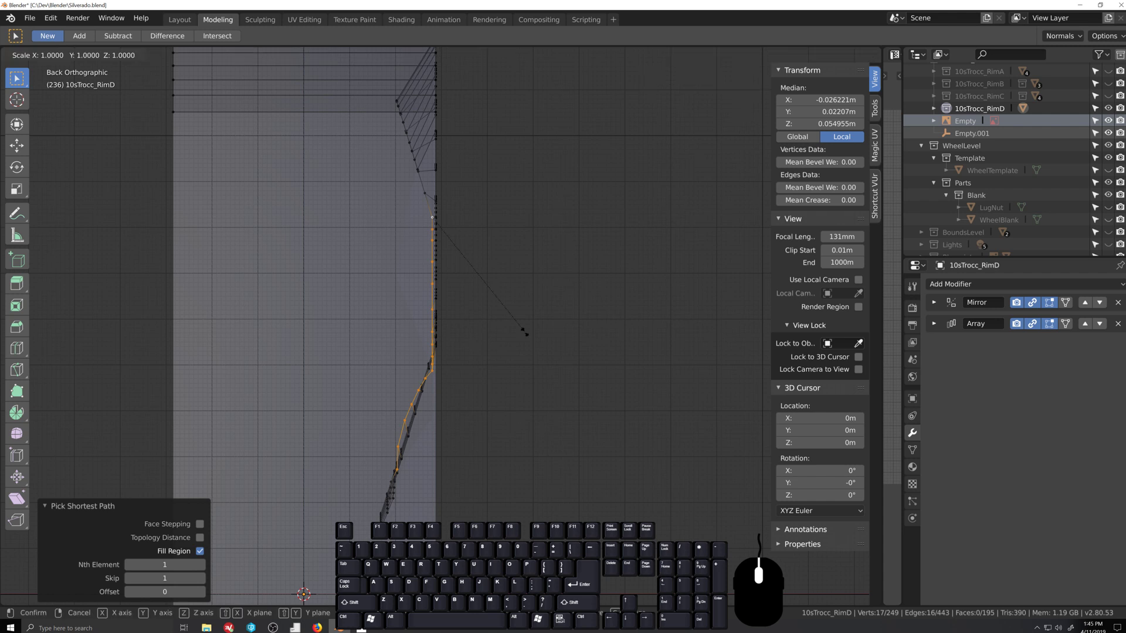
pyautogui.press('x')
pyautogui.press('0')
pyautogui.press('Return')
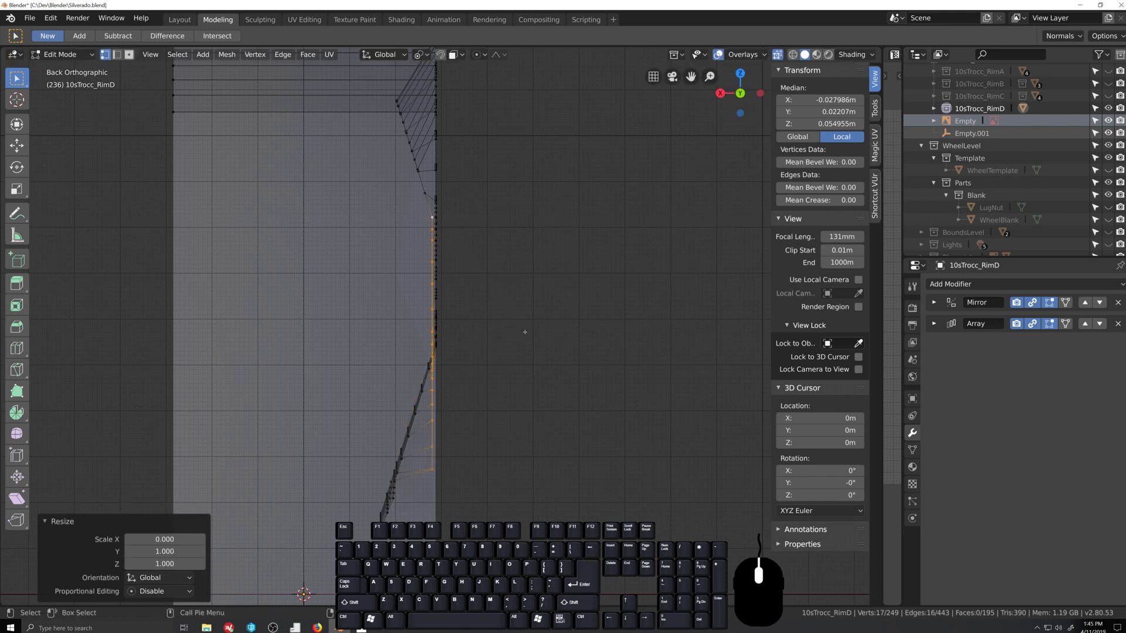
# Step: Shear the flattened border path along X with an offset of -0.237
pyautogui.click(17, 498)
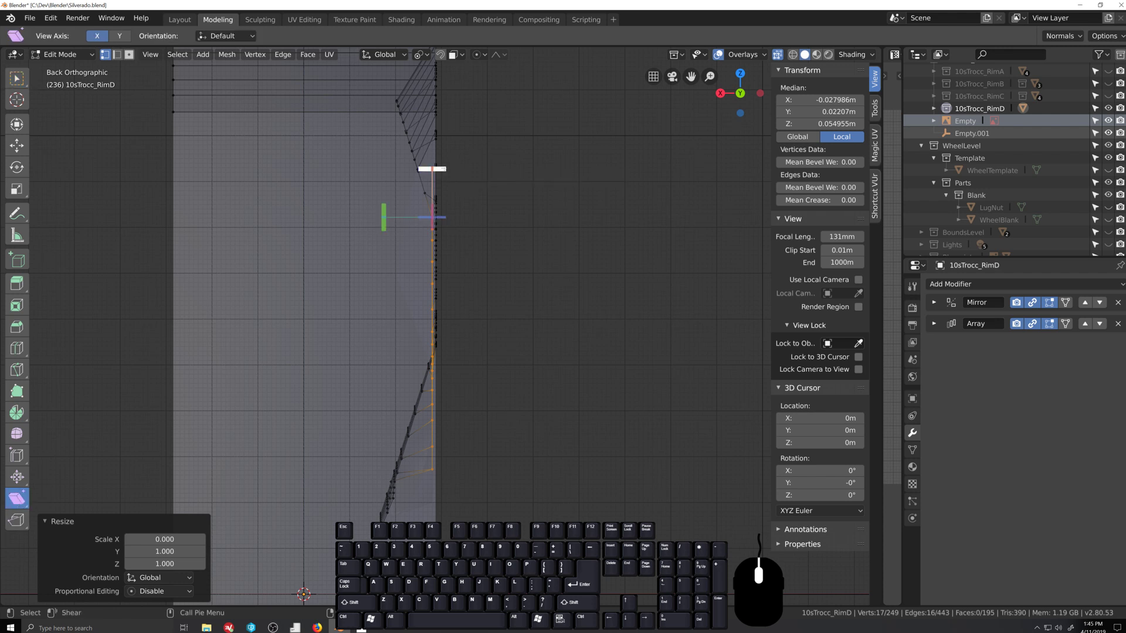
pyautogui.moveTo(432, 169); pyautogui.dragTo(546, 168)
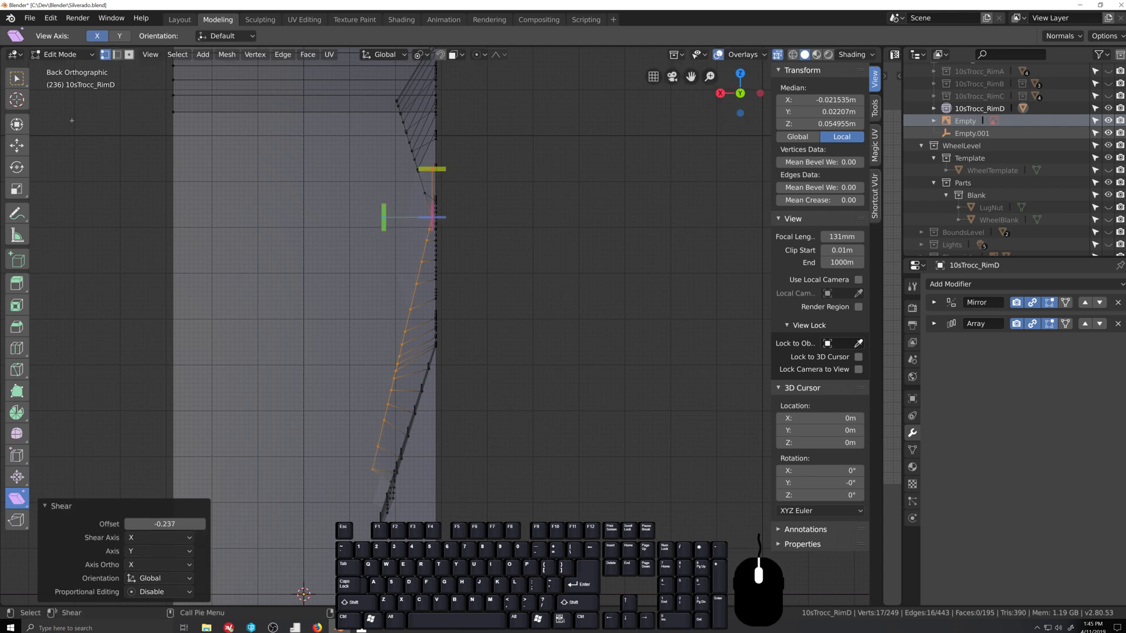
pyautogui.press('w')
# Step: Select the lower border path along the lug recess up to its bend vertex and shear it along X with an offset of 0.199
pyautogui.moveTo(478, 242); pyautogui.dragTo(323, 212, button='middle')
pyautogui.keyDown('ctrl'); pyautogui.moveTo(352, 197); pyautogui.dragTo(498, 373); pyautogui.keyUp('ctrl')
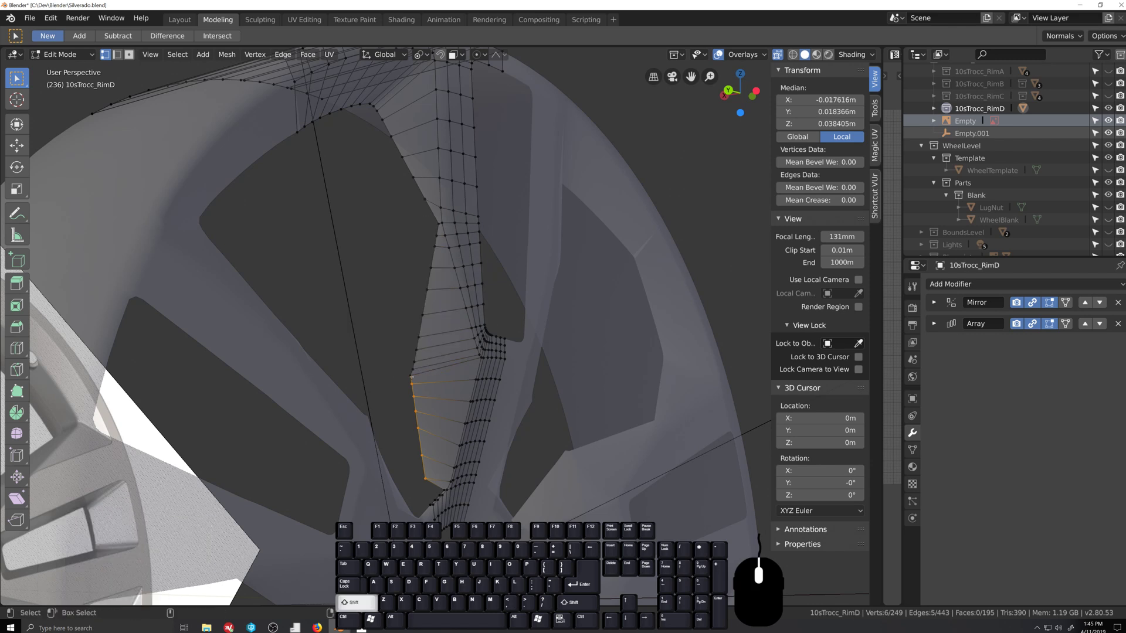
pyautogui.moveTo(409, 375); pyautogui.dragTo(413, 390, button='middle')
pyautogui.scroll(4, 437, 457)
pyautogui.keyDown('shift'); pyautogui.moveTo(460, 530); pyautogui.dragTo(473, 408, button='middle'); pyautogui.keyUp('shift')
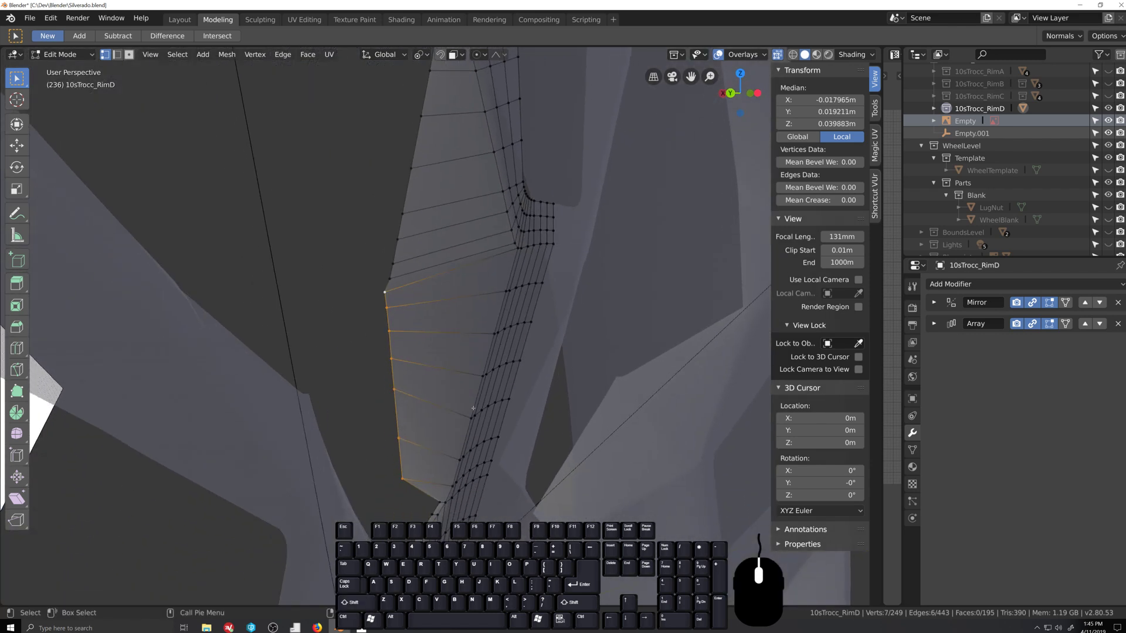
pyautogui.click(16, 499)
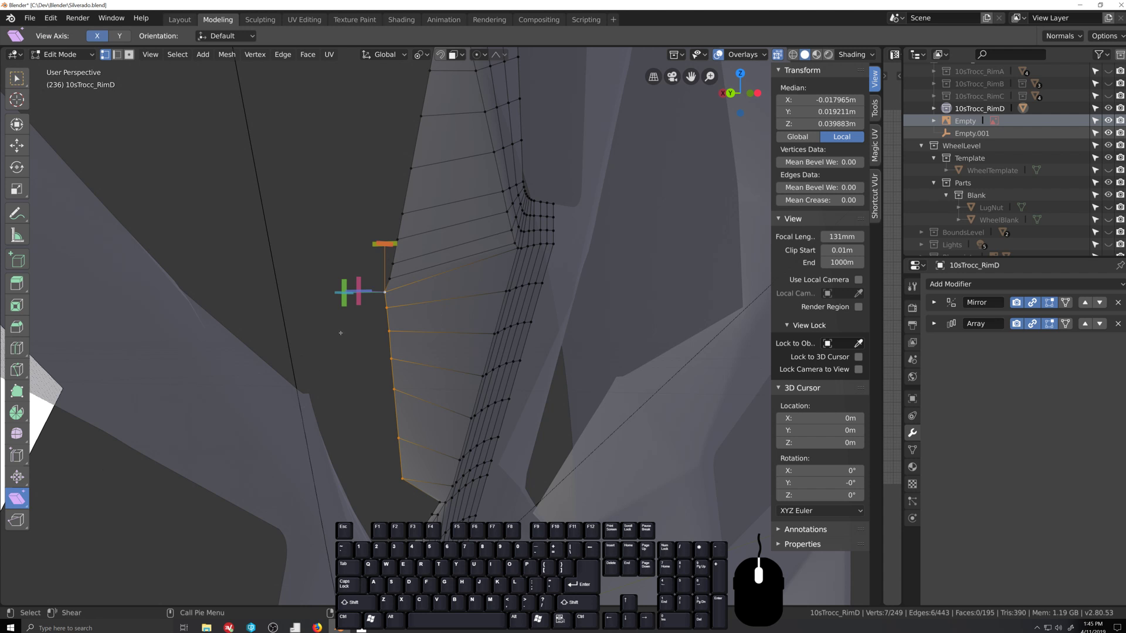
pyautogui.press('`')
pyautogui.moveTo(378, 240); pyautogui.dragTo(291, 246)
pyautogui.moveTo(514, 338); pyautogui.dragTo(530, 396, button='middle')
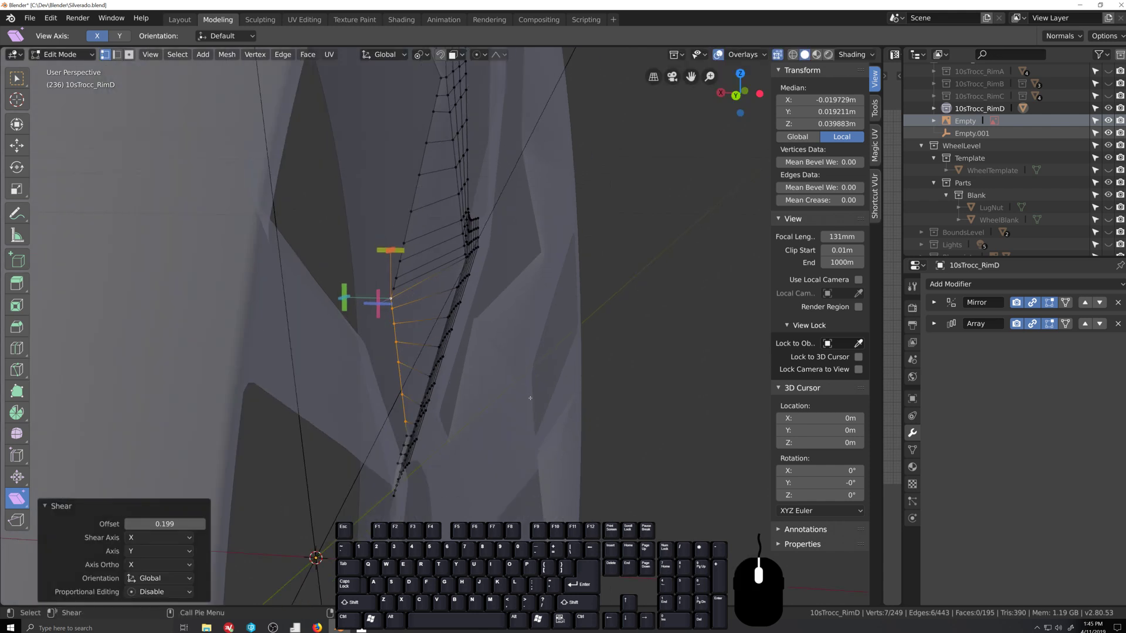
# Step: Examine the sheared spoke border against the reference photo and check the whole rim's shape from several angles in Object Mode
pyautogui.press('ctrl+KP_3')
pyautogui.scroll(-4, 467, 364)
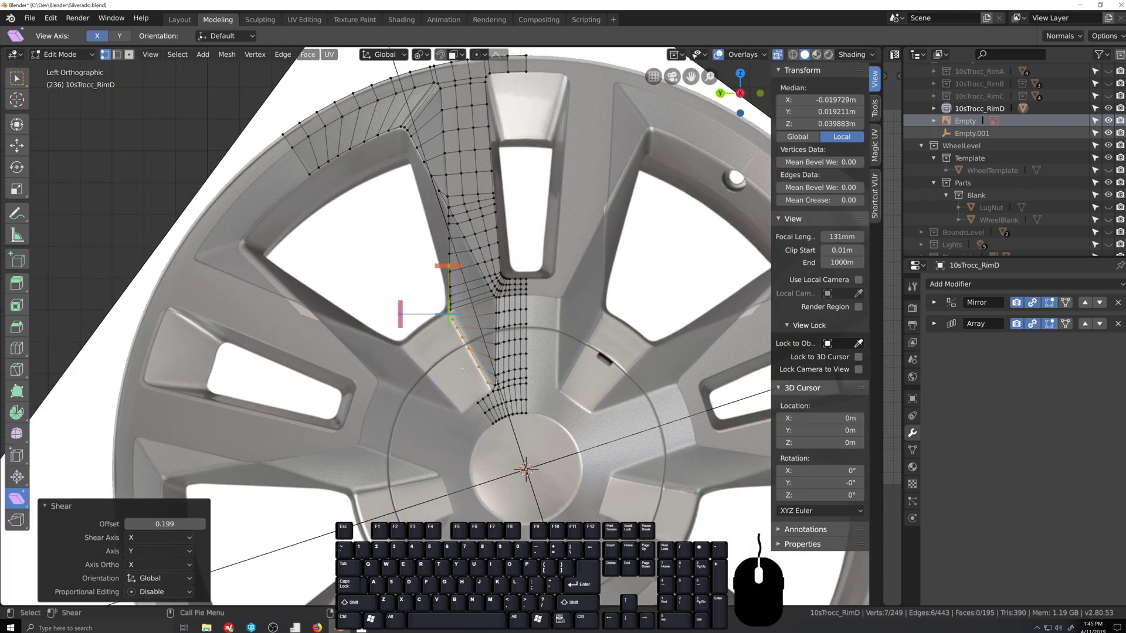
pyautogui.click(17, 78)
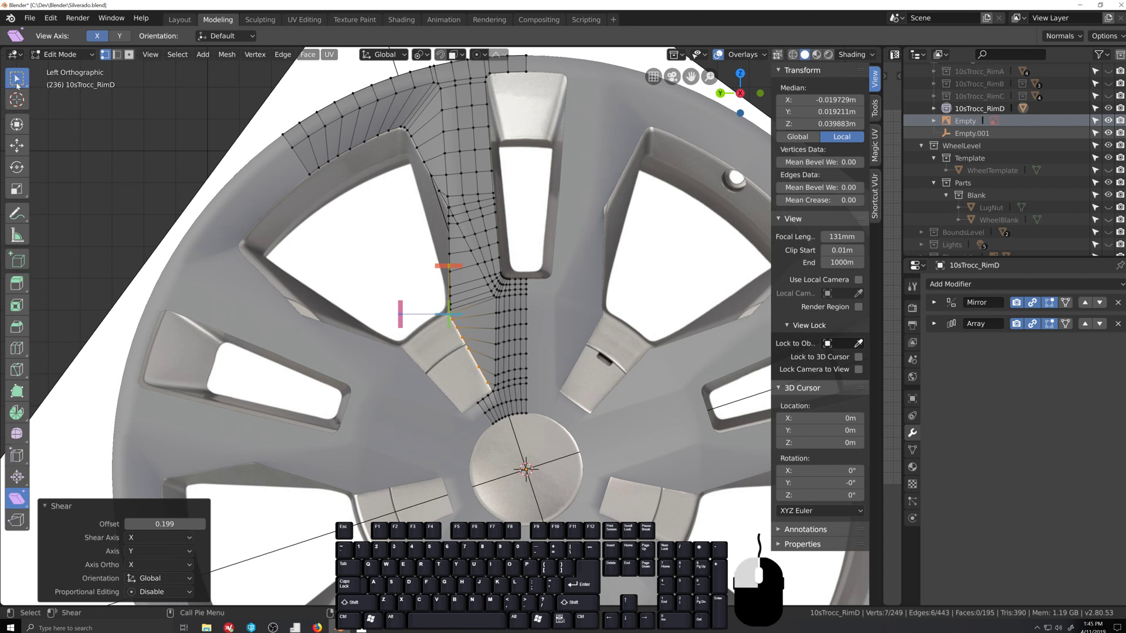
pyautogui.scroll(-3, 479, 452)
pyautogui.scroll(4, 480, 453)
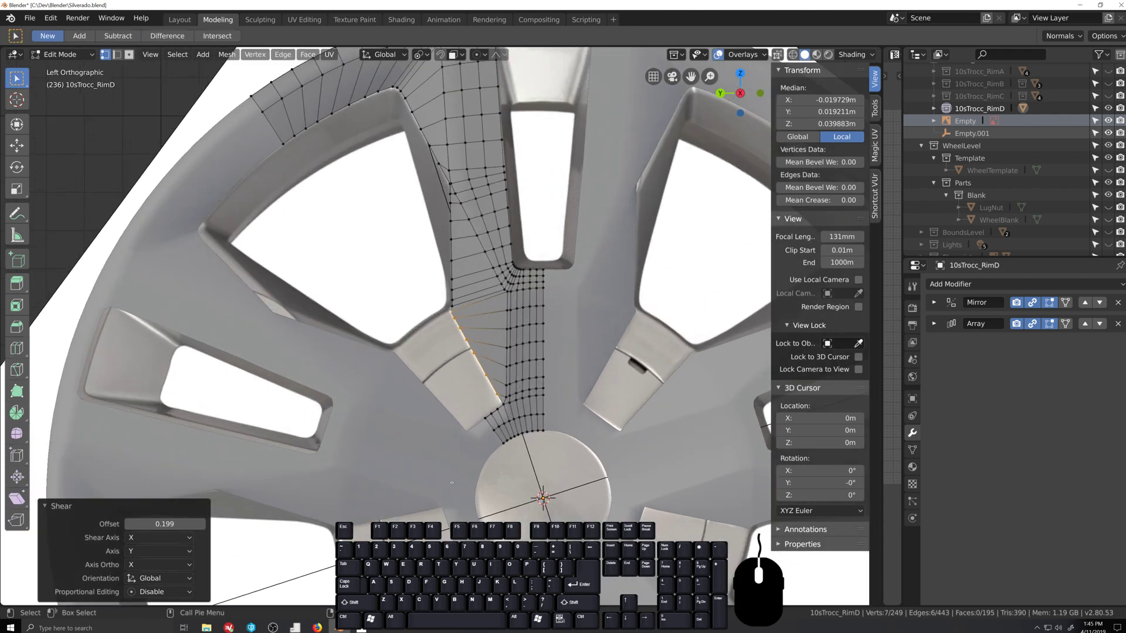
pyautogui.moveTo(451, 483); pyautogui.dragTo(503, 417, button='middle')
pyautogui.press('`')
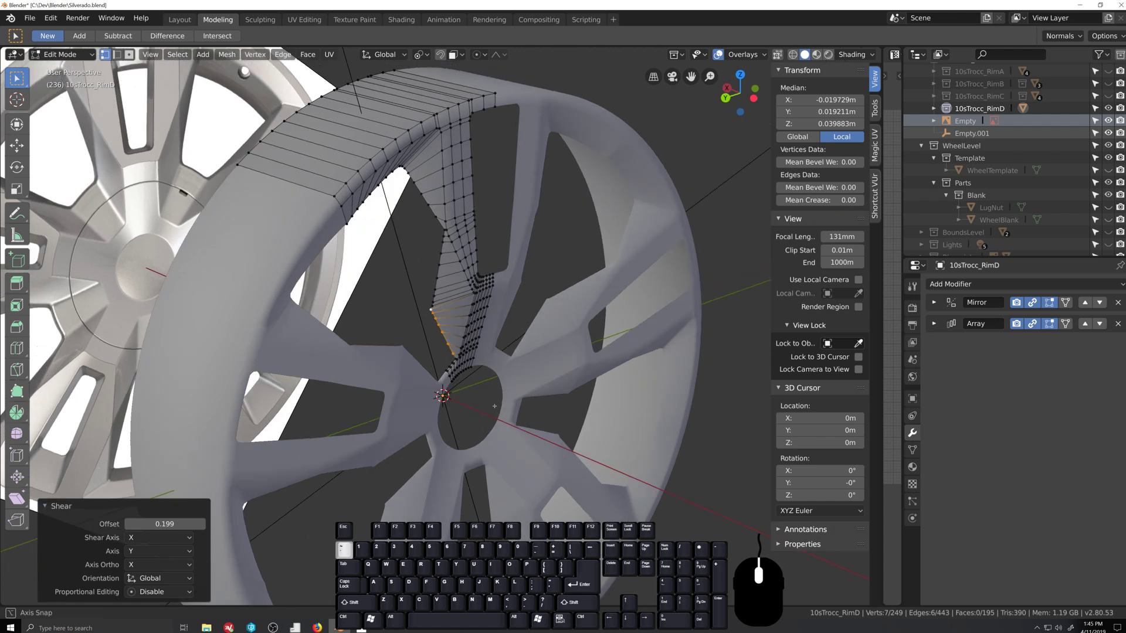
pyautogui.press('`')
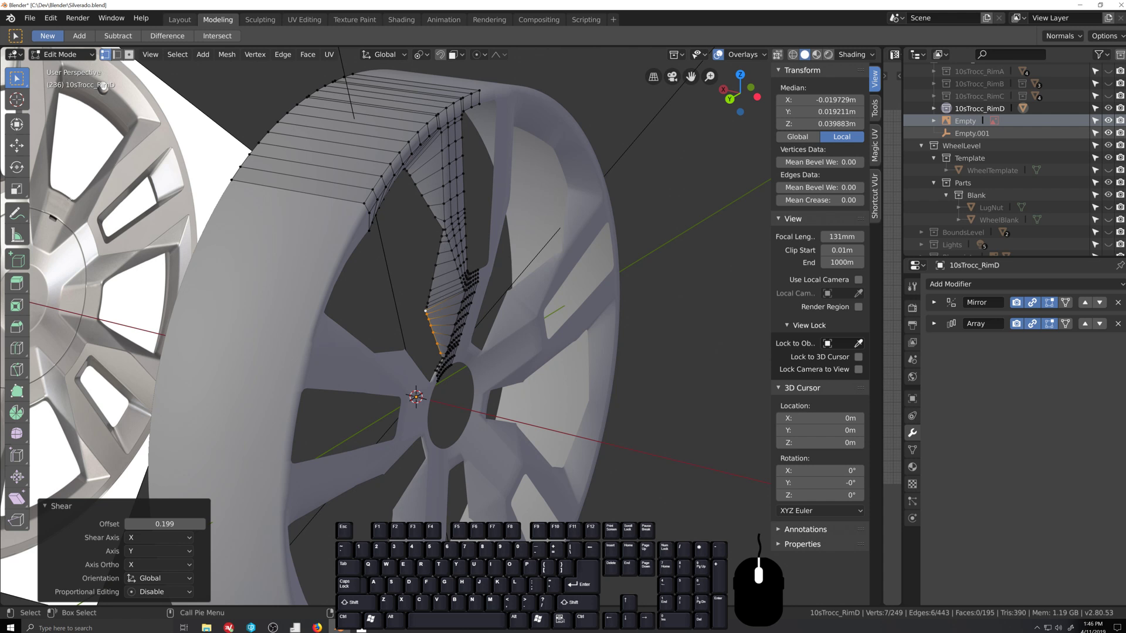
pyautogui.hotkey('shift', '`')
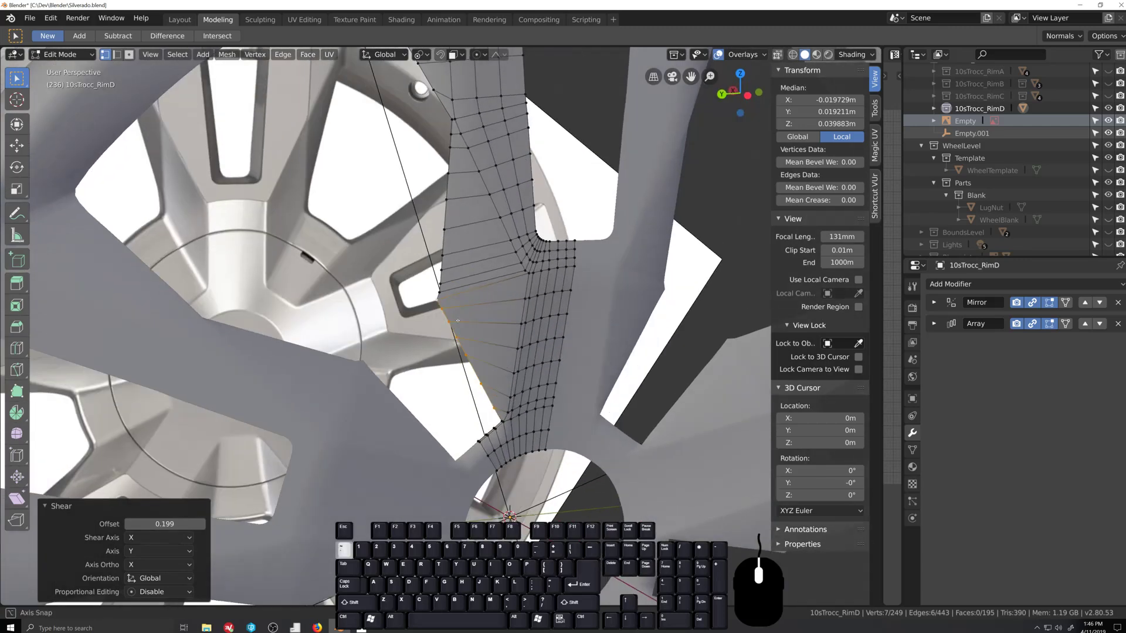
pyautogui.keyDown('shift'); pyautogui.moveTo(470, 235); pyautogui.dragTo(462, 372, button='middle'); pyautogui.keyUp('shift')
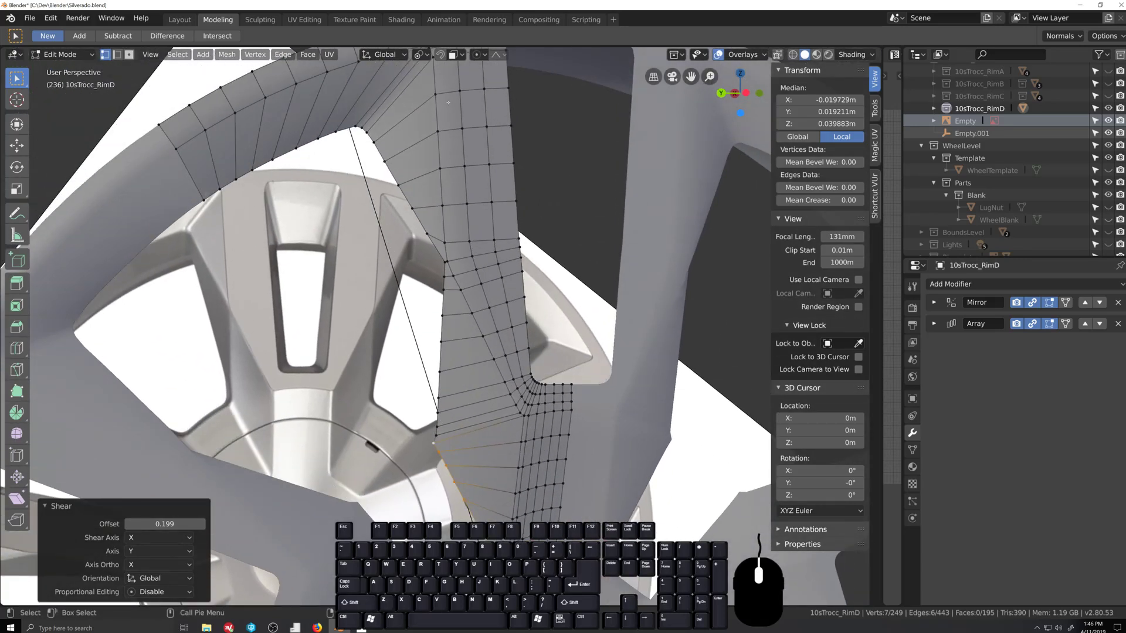
pyautogui.scroll(-3, 438, 240)
pyautogui.press('Tab')
pyautogui.moveTo(446, 343); pyautogui.dragTo(453, 391, button='middle')
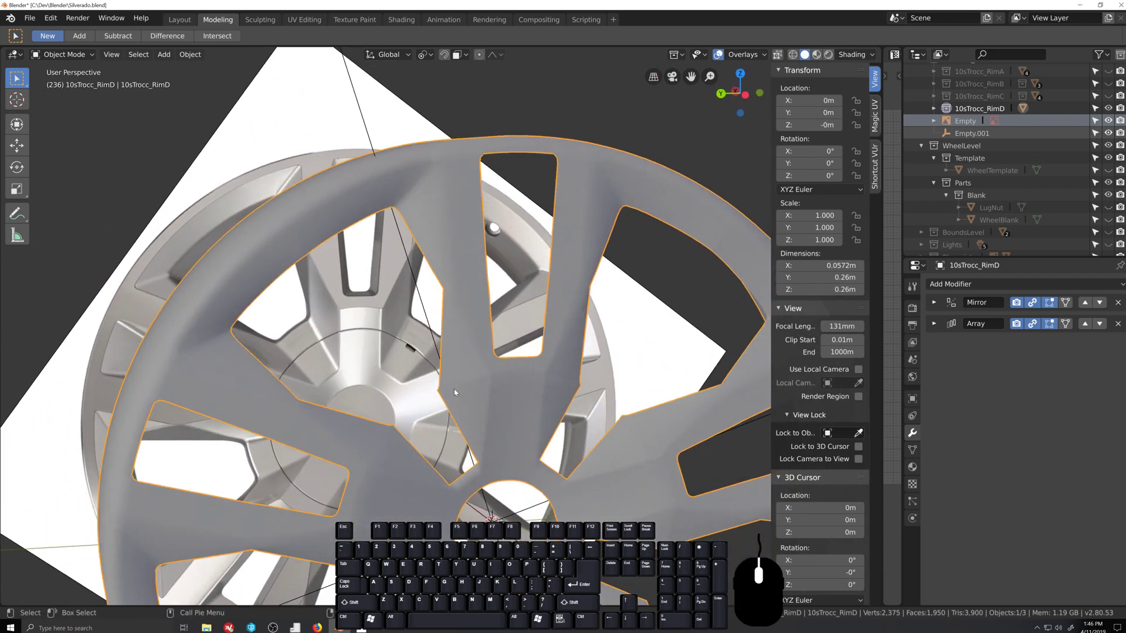
pyautogui.scroll(1, 454, 389)
pyautogui.scroll(-1, 453, 389)
pyautogui.moveTo(453, 389); pyautogui.dragTo(465, 250, button='middle')
# Step: Extrude the recess border path about 0.0053 m in Y and -0.0032 m in Z across the lug recess, and rotate it -6.65°
pyautogui.press('Tab')
pyautogui.scroll(2, 451, 414)
pyautogui.scroll(2, 465, 251)
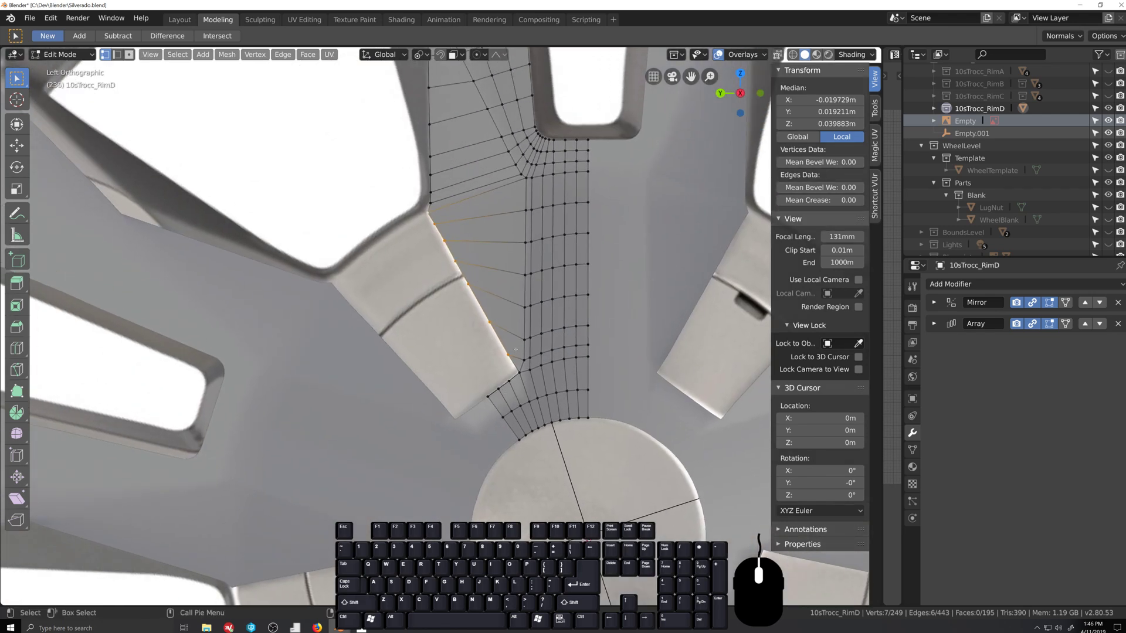
pyautogui.press('g')
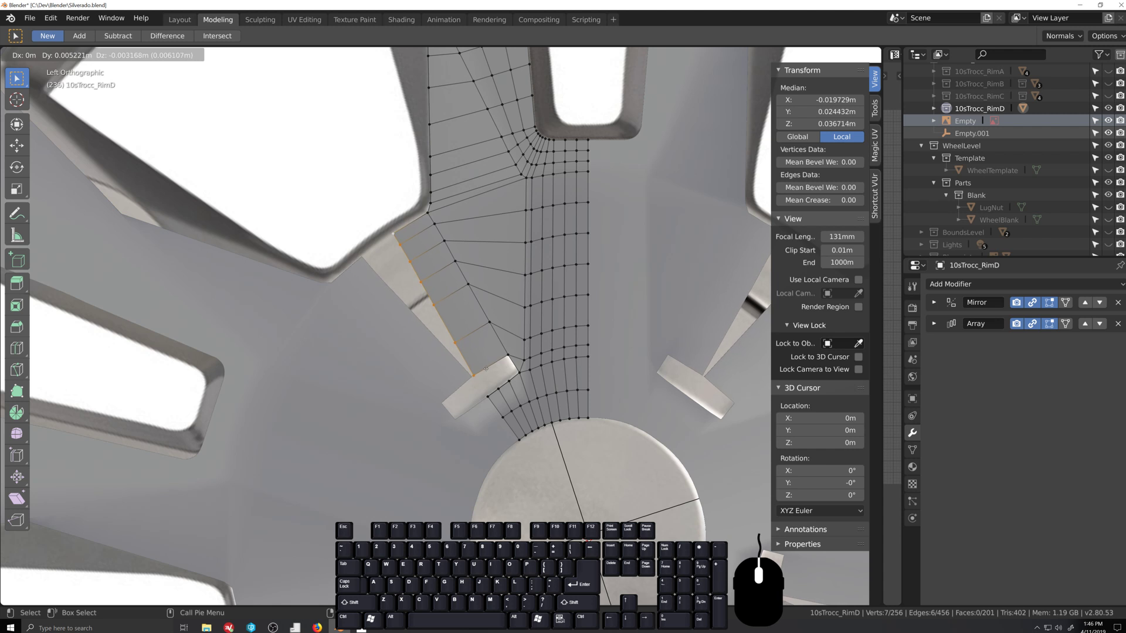
pyautogui.click(486, 369)
pyautogui.press('r')
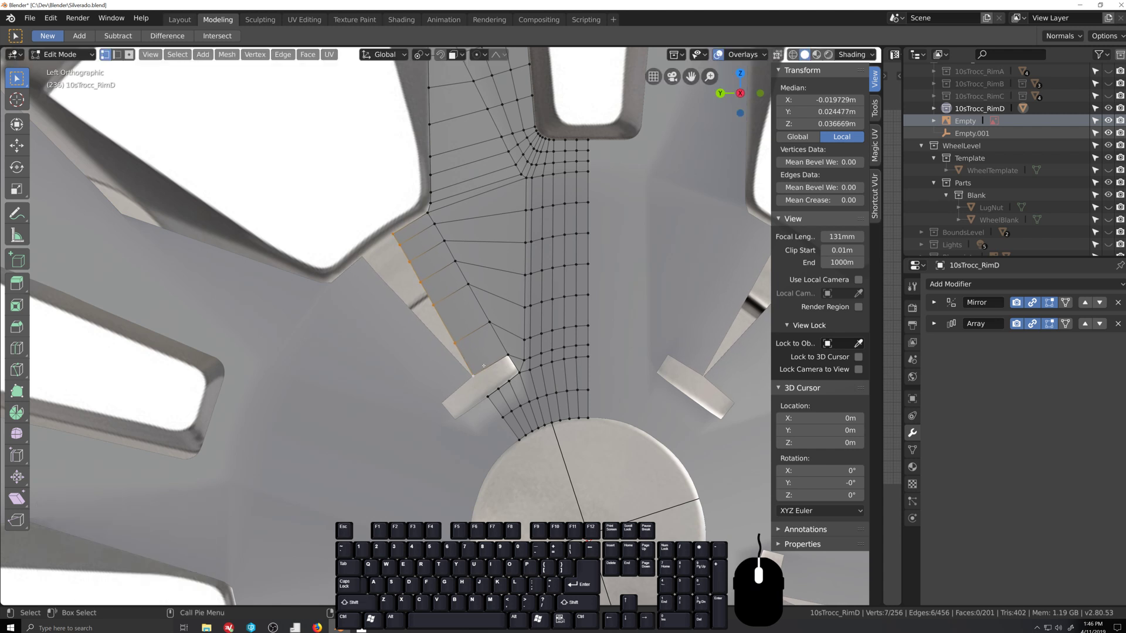
pyautogui.press('shift')
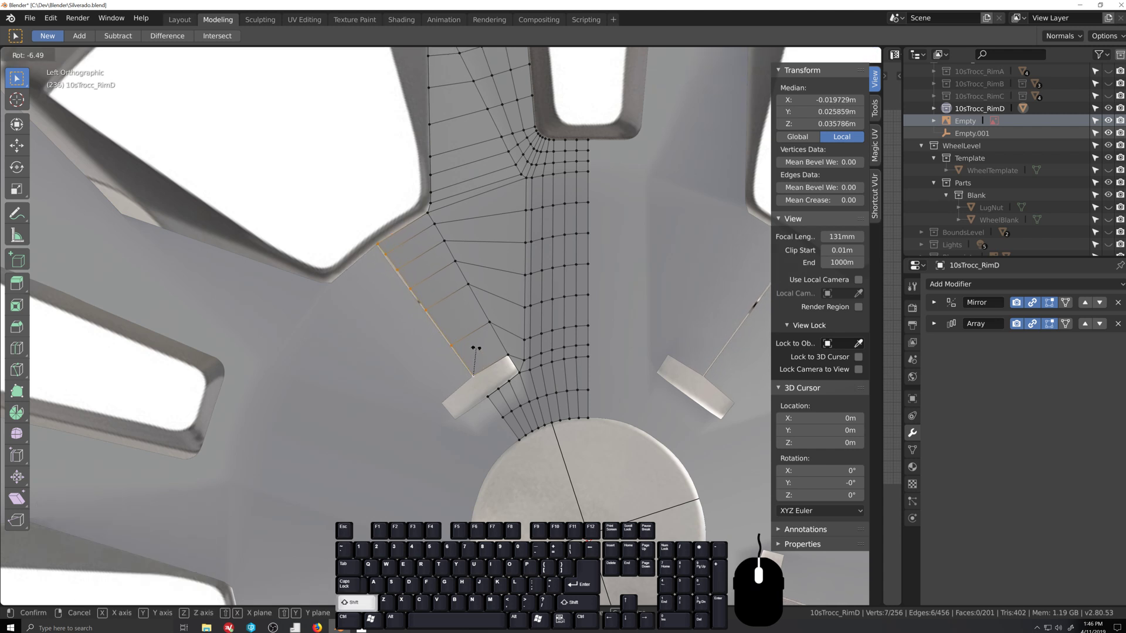
pyautogui.click(473, 345)
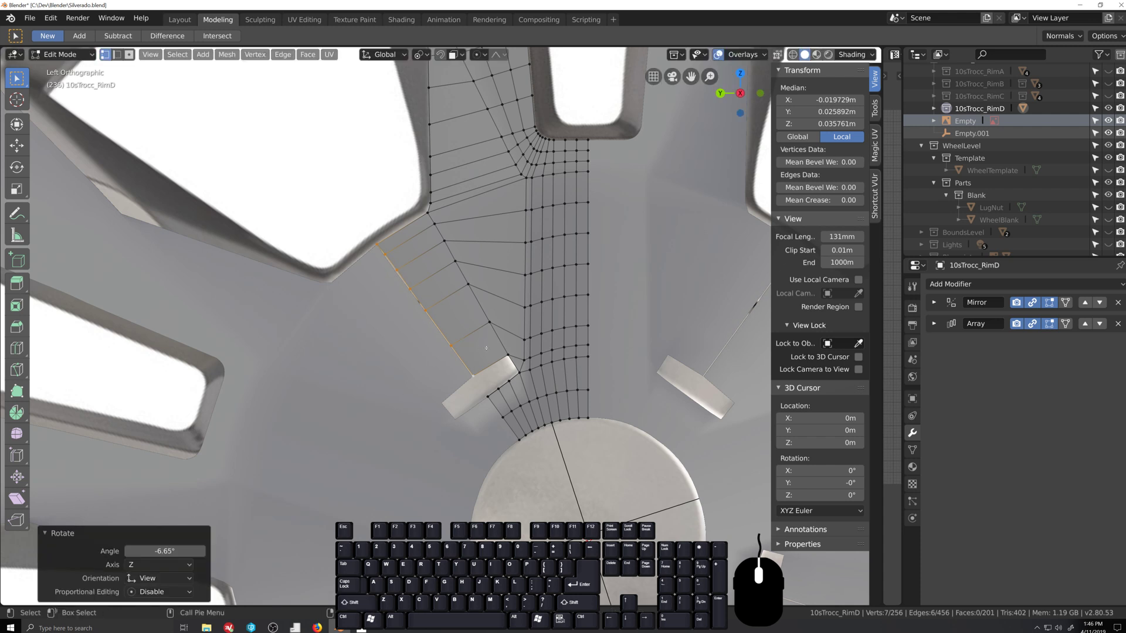
# Step: Nudge the extruded edge path in the side view so its end vertex meets the window's edge in the photo
pyautogui.scroll(4, 495, 358)
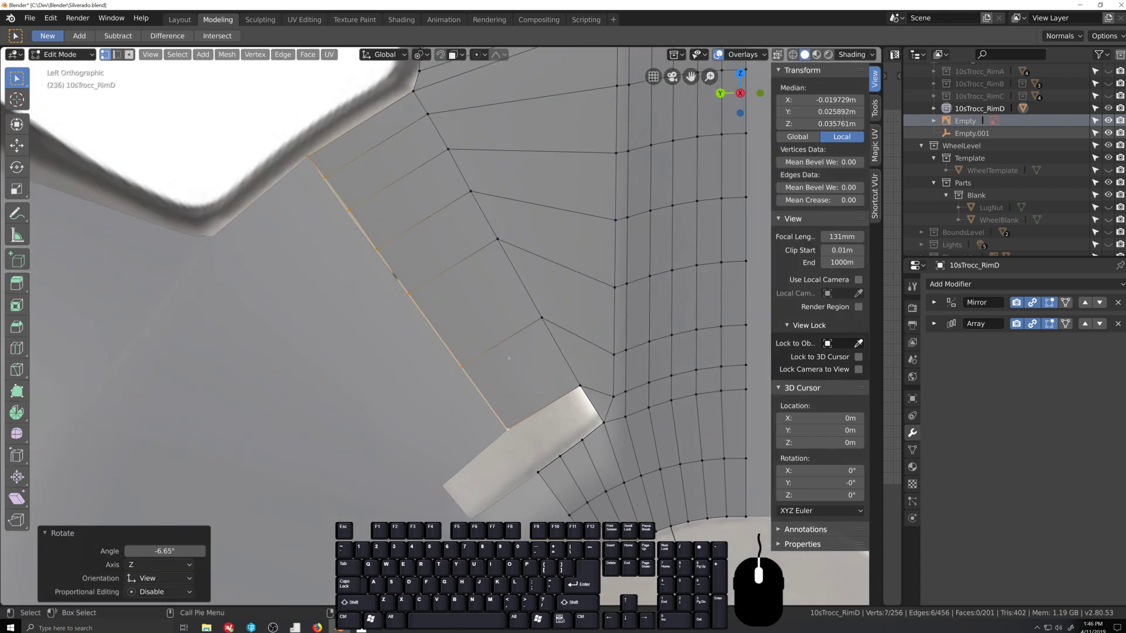
pyautogui.scroll(2, 508, 359)
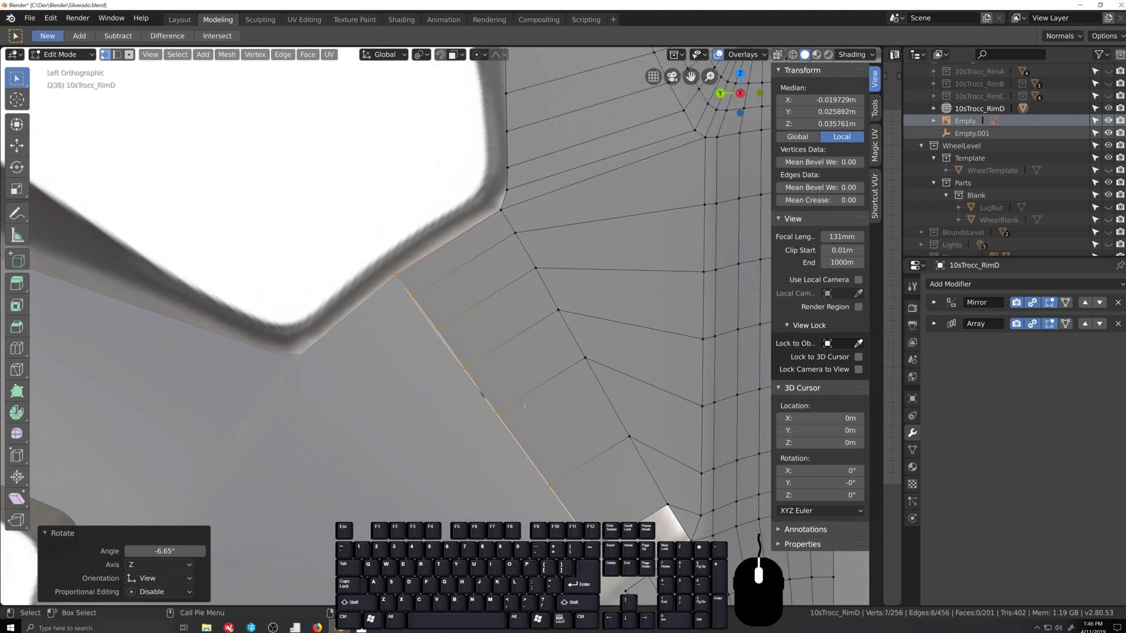
pyautogui.press('g')
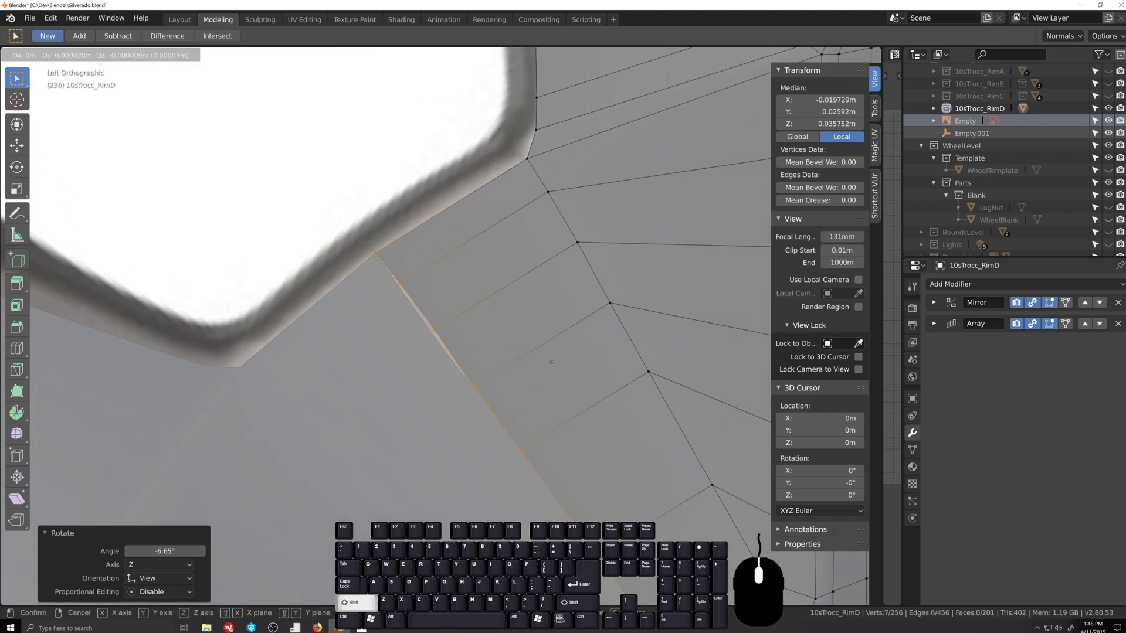
pyautogui.keyDown('shift'); pyautogui.click(339, 223); pyautogui.keyUp('shift')
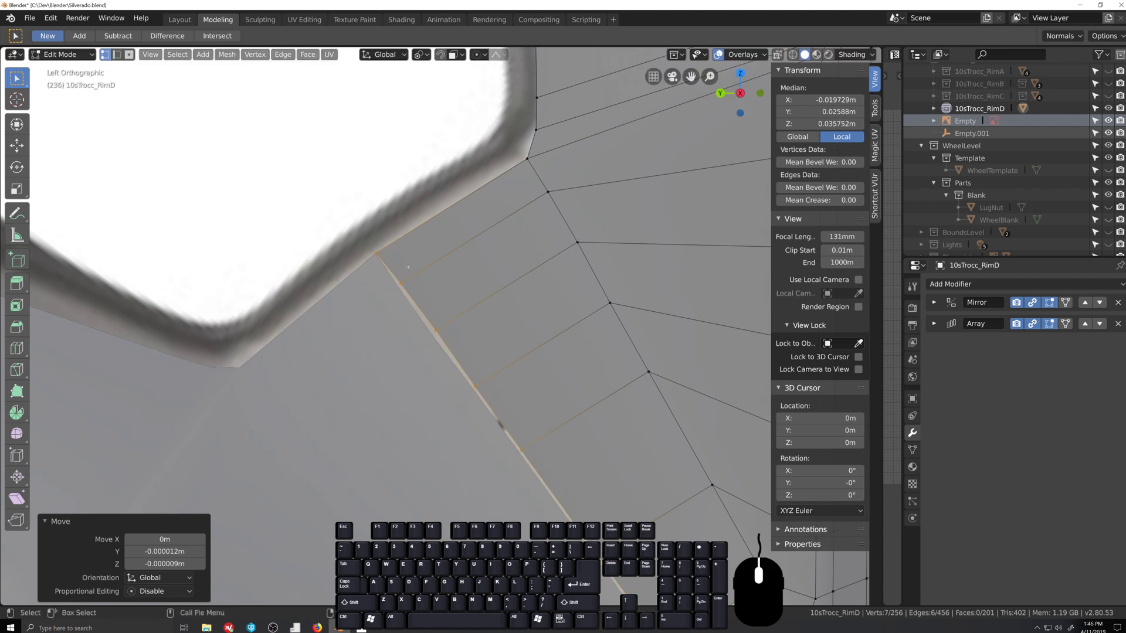
pyautogui.press('g')
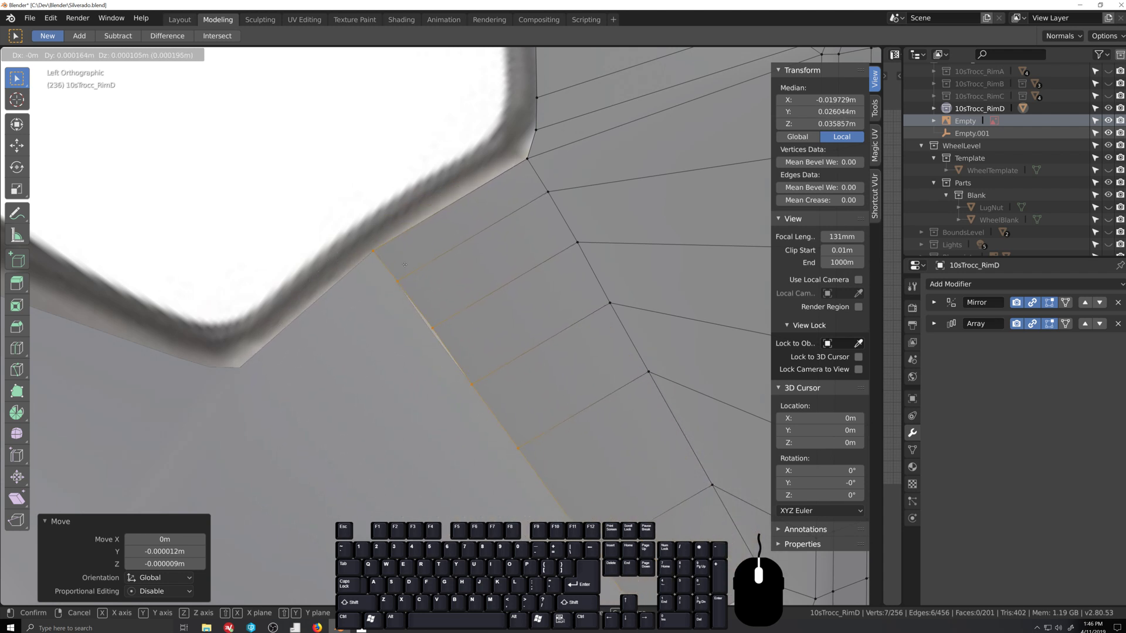
pyautogui.click(407, 265)
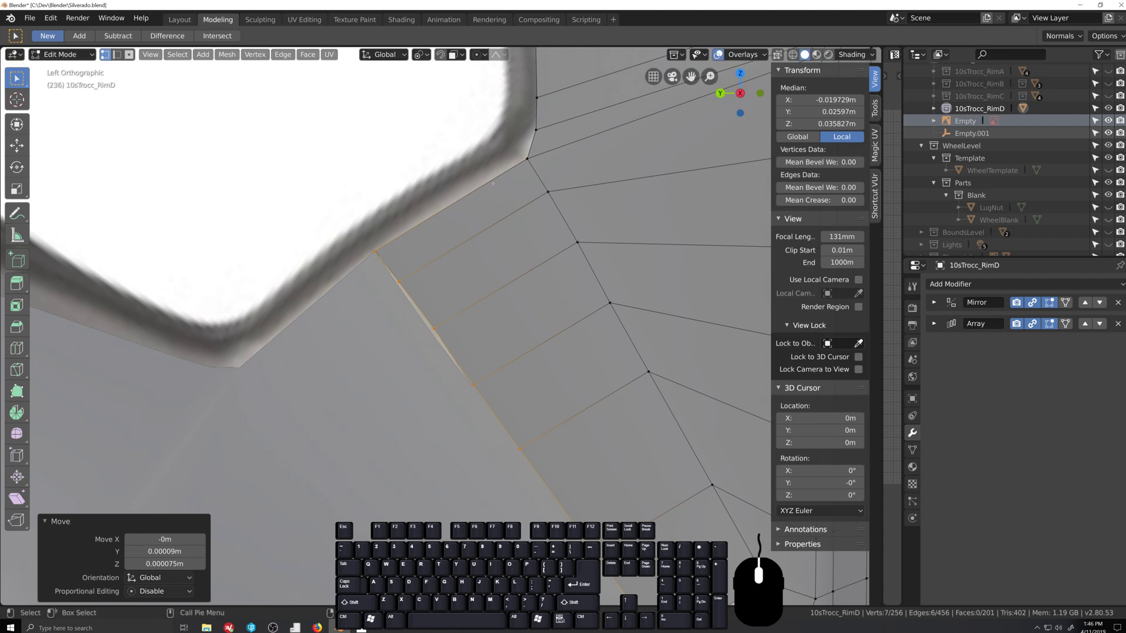
# Step: Straighten the window-side part of the extruded path by deselecting its first three vertices one by one and moving the remaining ones onto the recess center line
pyautogui.keyDown('shift'); pyautogui.click(374, 250); pyautogui.keyUp('shift')
pyautogui.press('g')
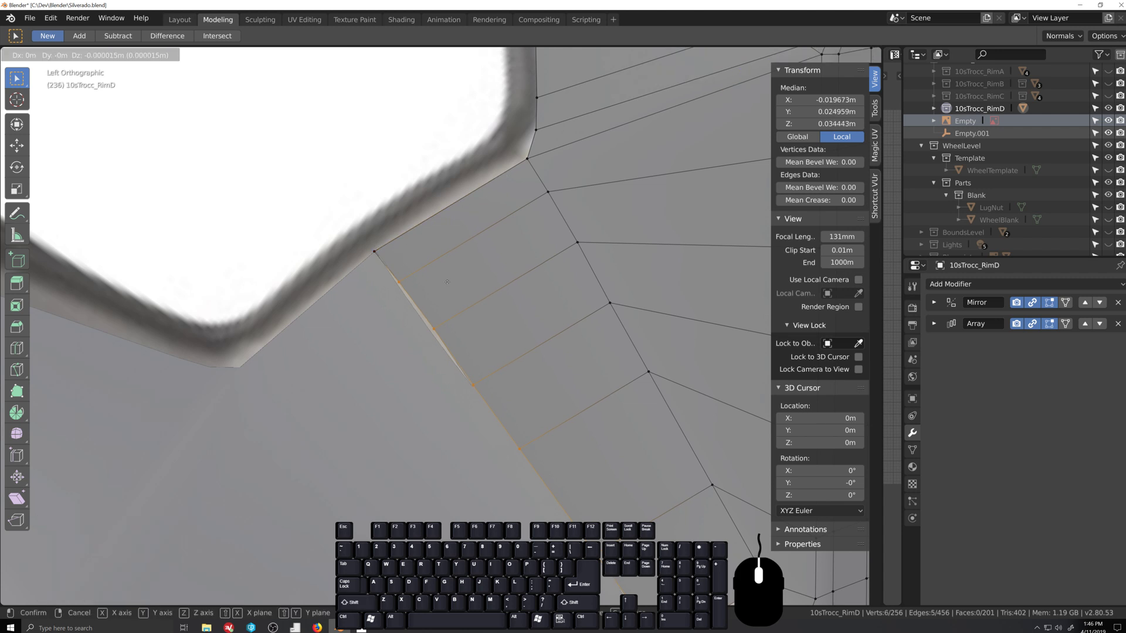
pyautogui.click(446, 283)
pyautogui.keyDown('shift'); pyautogui.click(397, 282); pyautogui.keyUp('shift')
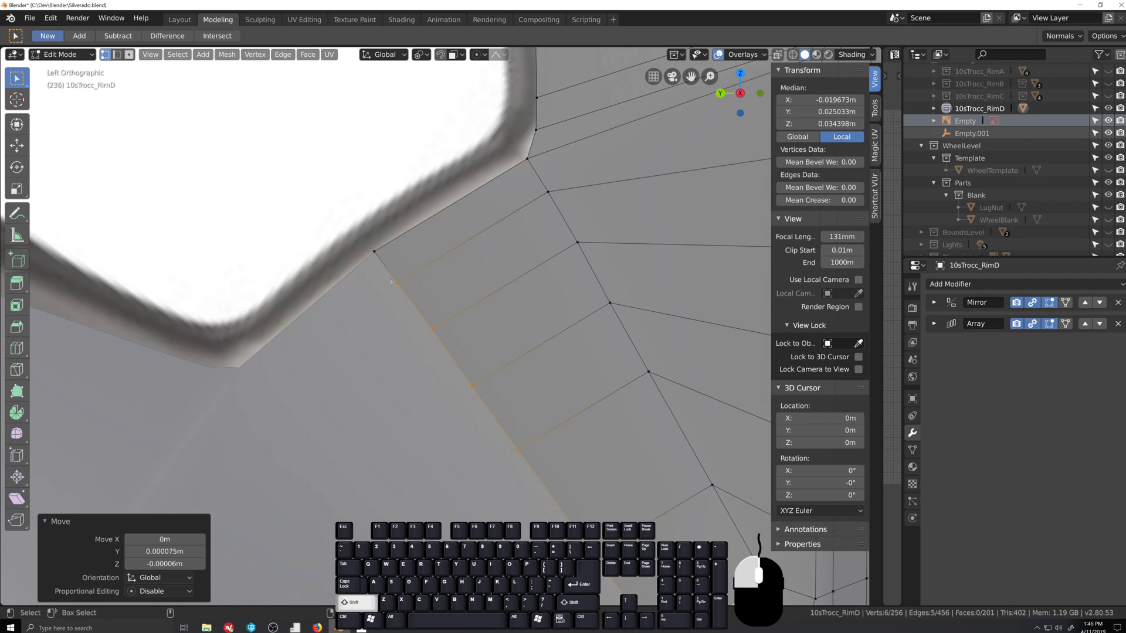
pyautogui.press('g')
pyautogui.click(419, 319)
pyautogui.keyDown('shift'); pyautogui.click(432, 330); pyautogui.keyUp('shift')
pyautogui.press('g')
pyautogui.click(472, 390)
# Step: Fit the hub-side part of the extruded path to the recess center line, dropping one vertex per move and shifting the last one -0.000034 m in Z
pyautogui.keyDown('shift'); pyautogui.click(471, 390); pyautogui.keyUp('shift')
pyautogui.keyDown('shift'); pyautogui.moveTo(557, 481); pyautogui.dragTo(502, 311, button='middle'); pyautogui.keyUp('shift')
pyautogui.press('g')
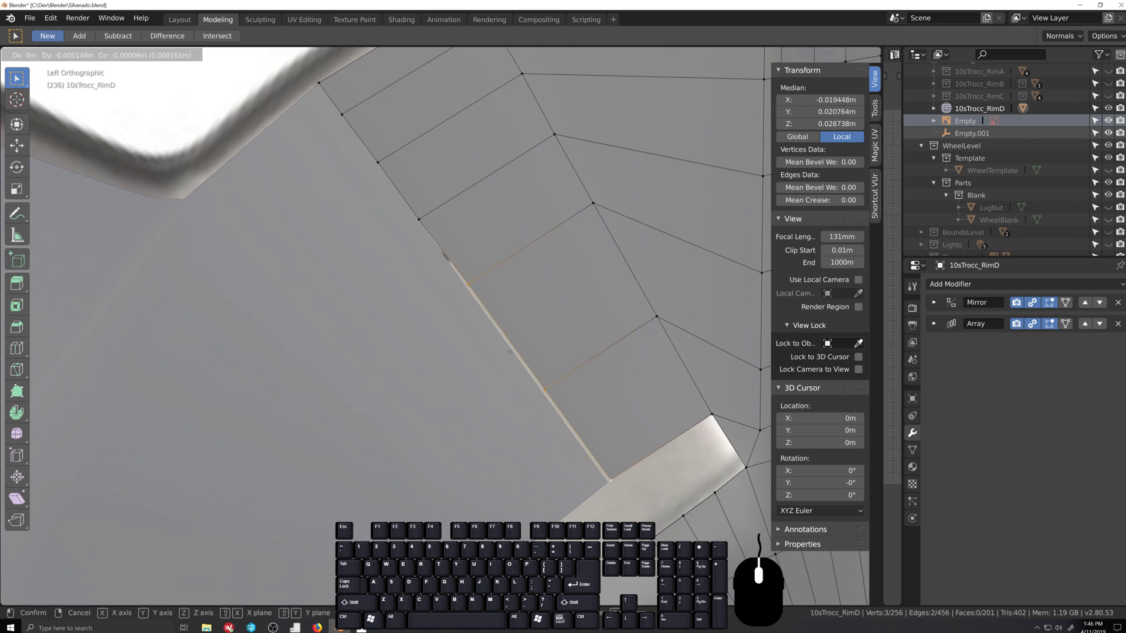
pyautogui.click(480, 293)
pyautogui.keyDown('shift'); pyautogui.click(469, 287); pyautogui.keyUp('shift')
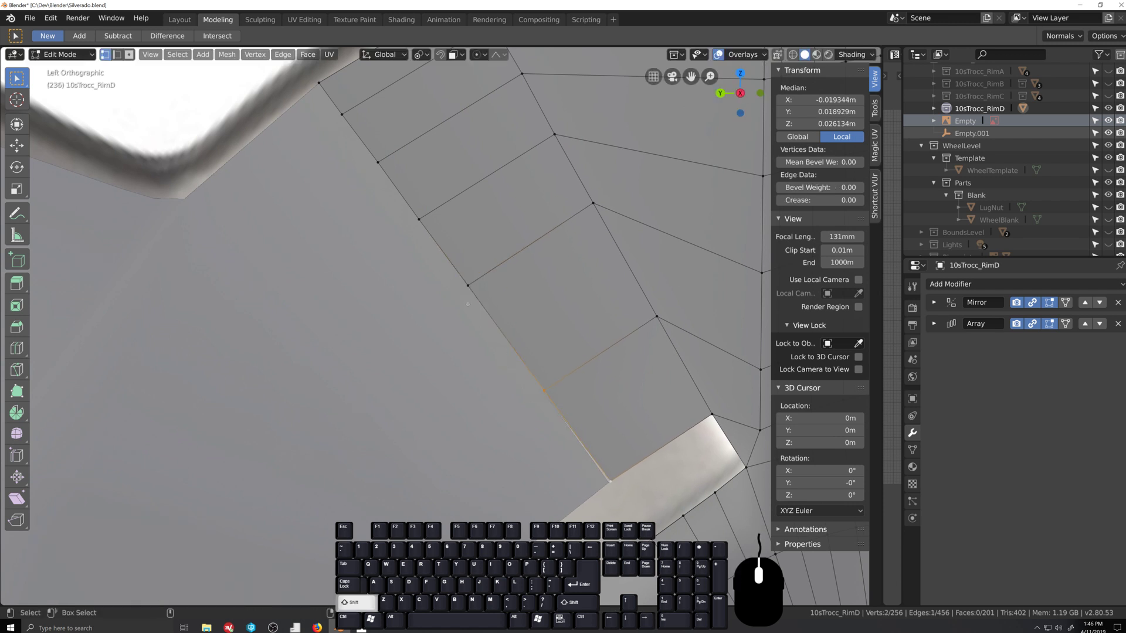
pyautogui.press('g')
pyautogui.click(545, 422)
pyautogui.keyDown('shift'); pyautogui.click(545, 392); pyautogui.keyUp('shift')
pyautogui.press('g')
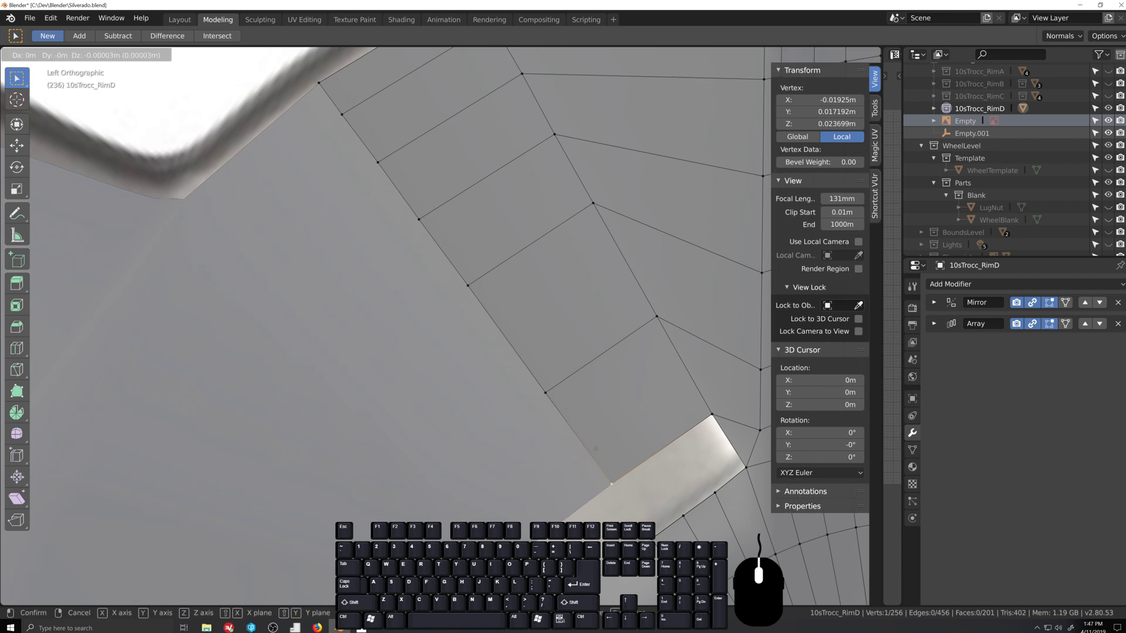
pyautogui.click(596, 449)
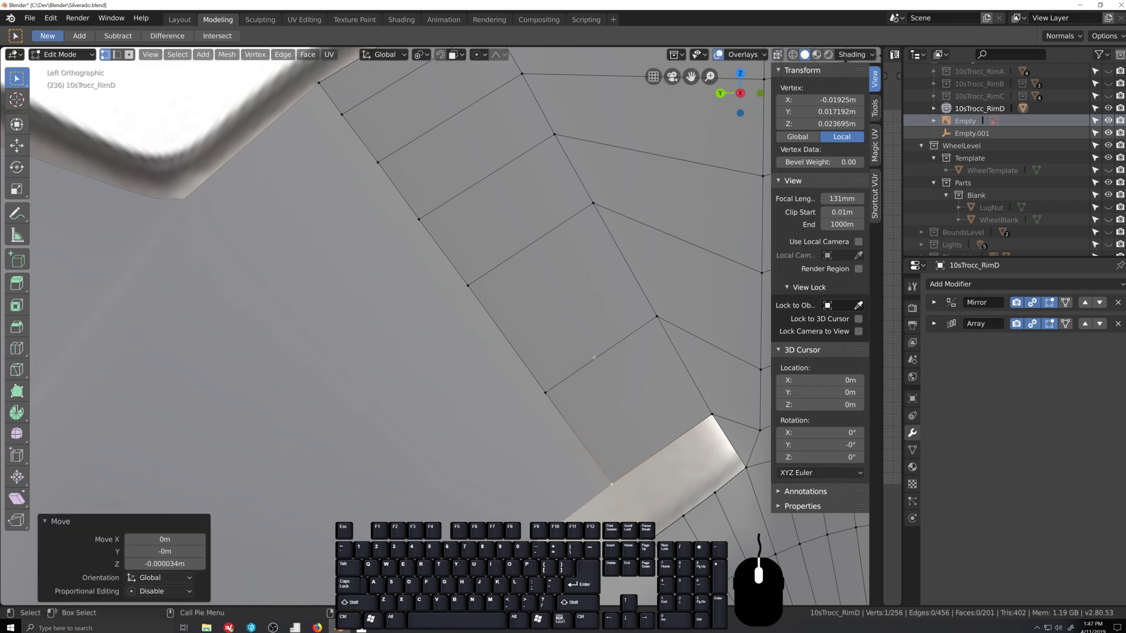
# Step: Add two evenly spaced loop cuts lengthwise through the new strip of recess faces
pyautogui.hotkey('ctrl', 'r')
pyautogui.scroll(1, 595, 450)
pyautogui.click(595, 449)
pyautogui.rightClick(595, 450)
pyautogui.keyDown('shift'); pyautogui.moveTo(595, 450); pyautogui.dragTo(605, 474, button='middle'); pyautogui.keyUp('shift')
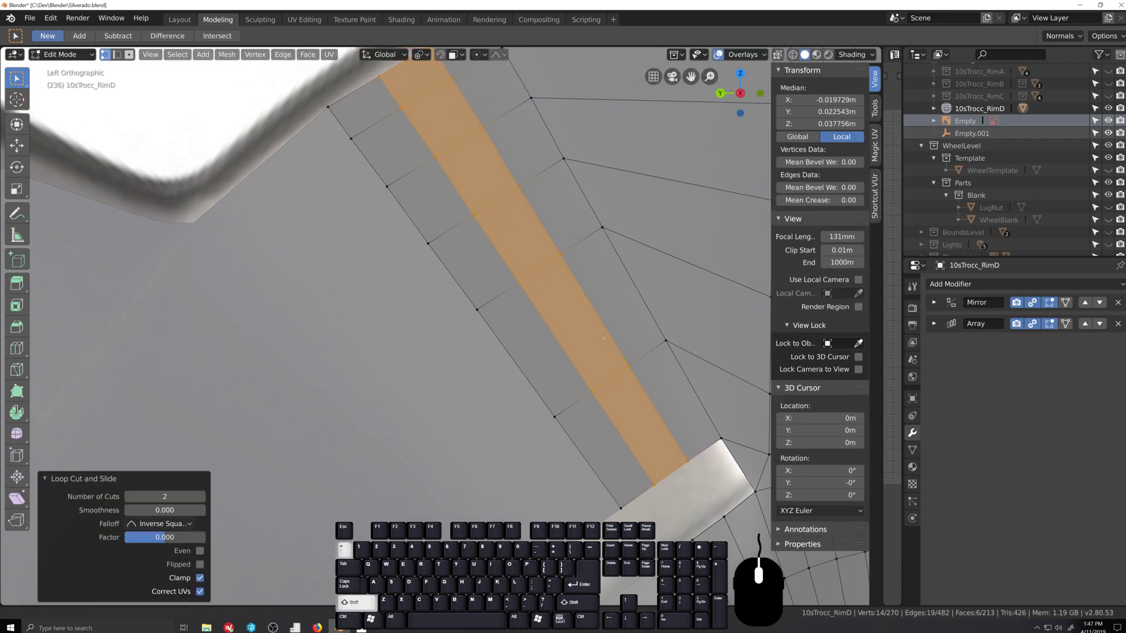
# Step: Set the pivot to Bounding Box Center and scale the new loop nearest the recess center line by 1.008 in Y and Z
pyautogui.keyDown('alt'); pyautogui.click(646, 477); pyautogui.keyUp('alt')
pyautogui.keyDown('shift'); pyautogui.moveTo(597, 367); pyautogui.dragTo(609, 437, button='middle'); pyautogui.keyUp('shift')
pyautogui.scroll(-1, 610, 437)
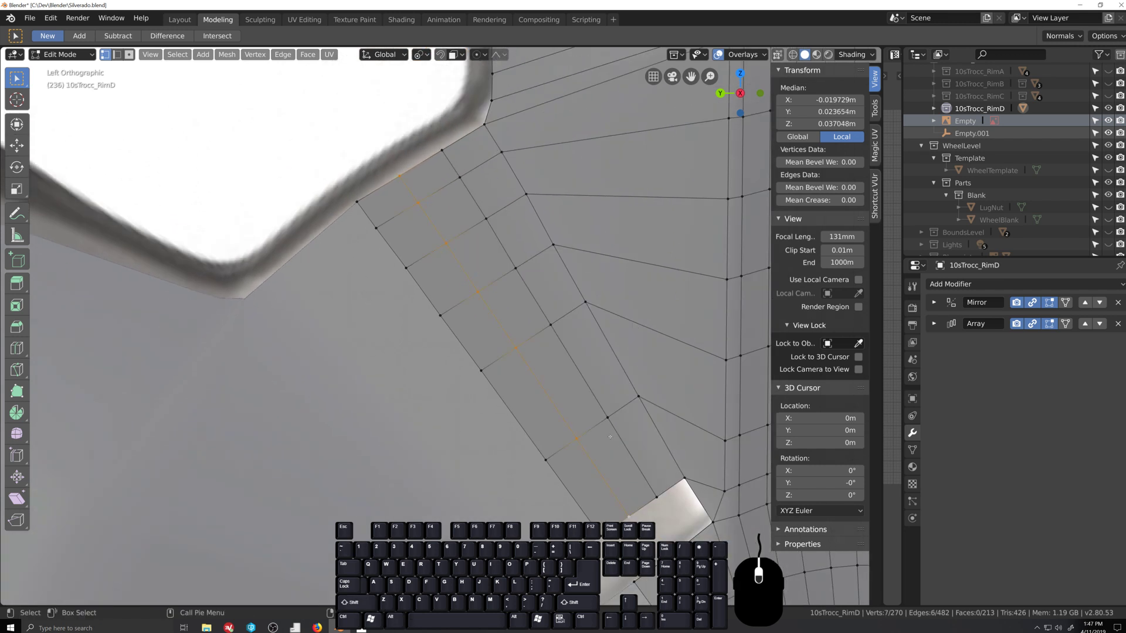
pyautogui.press('.')
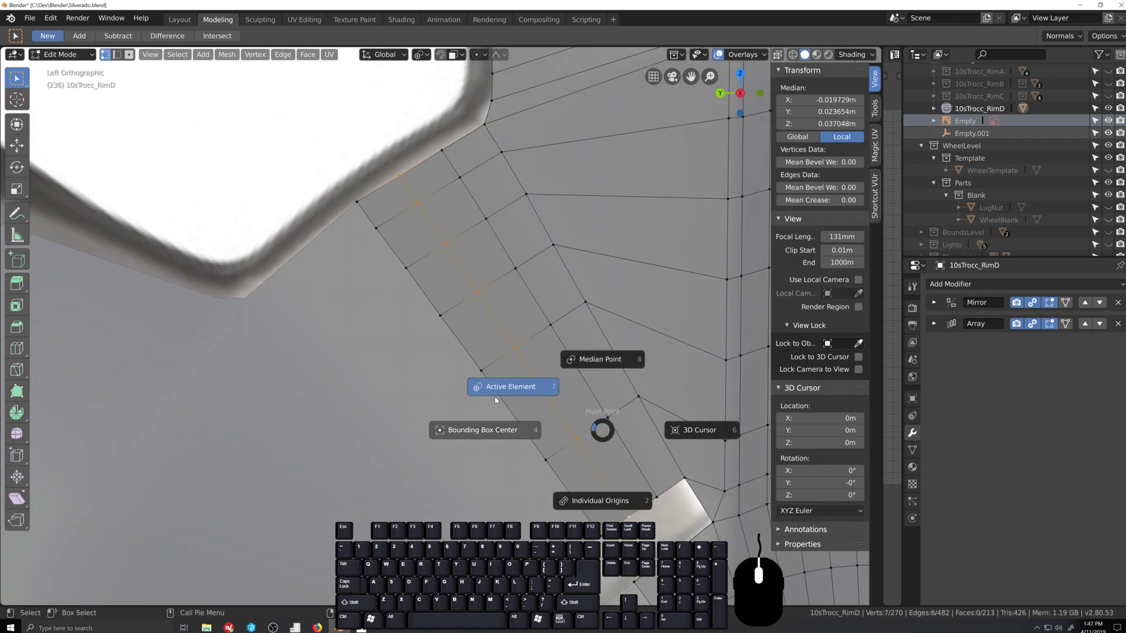
pyautogui.click(489, 430)
pyautogui.press('s')
pyautogui.hotkey('shift', 'x')
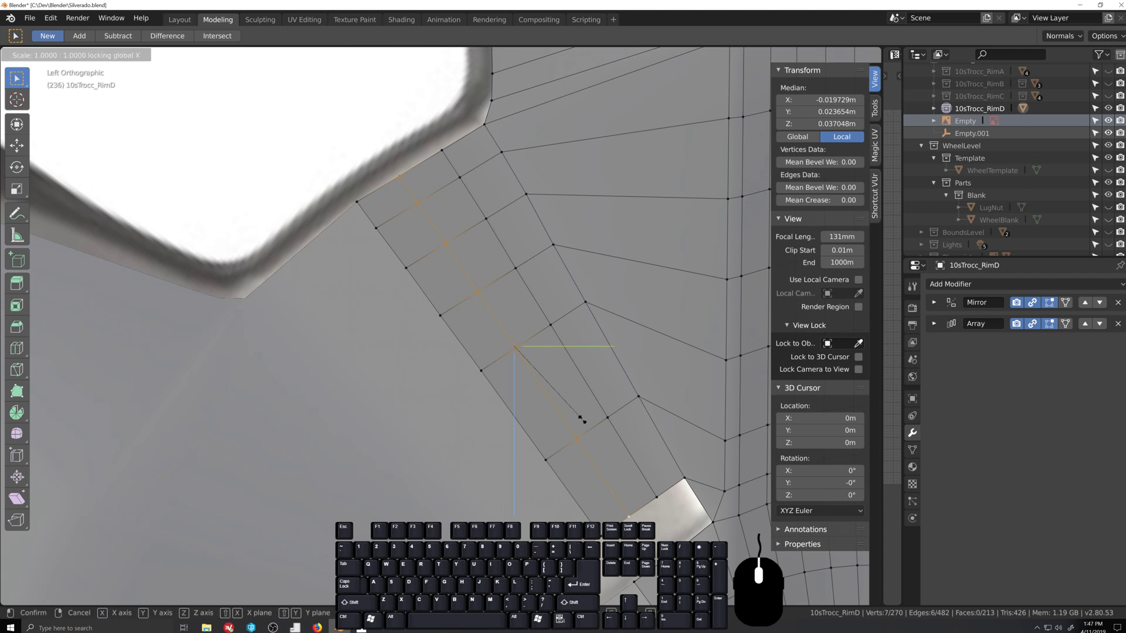
pyautogui.keyDown('shift'); pyautogui.click(589, 423); pyautogui.keyUp('shift')
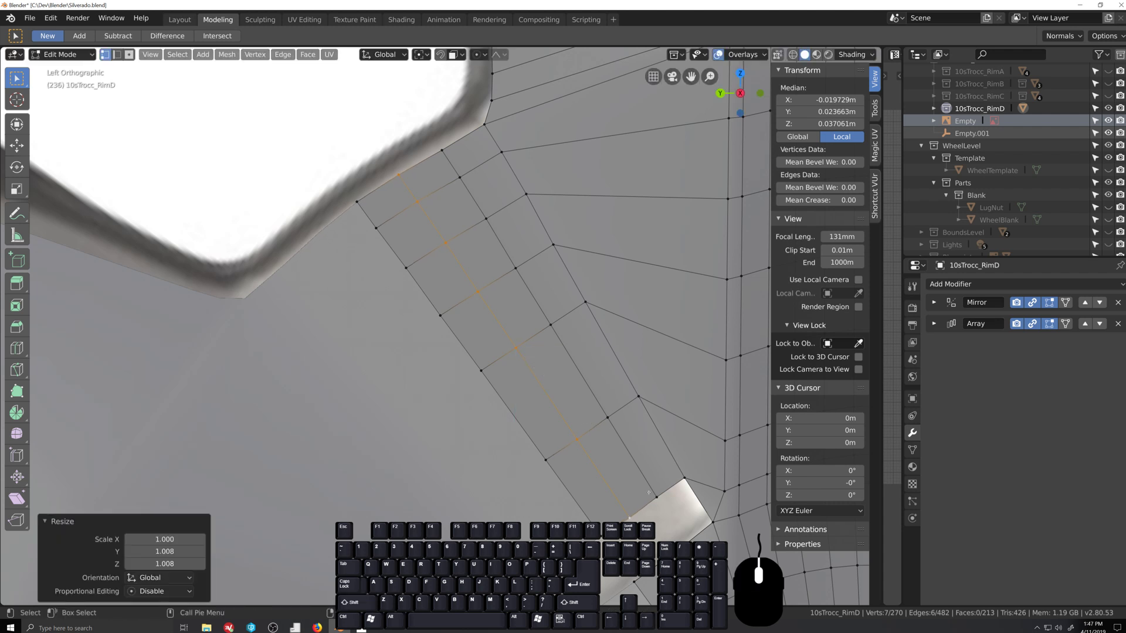
# Step: Scale the second new lengthwise loop of the recess strip by about 1.008 in Y and Z and view the rim in Object Mode
pyautogui.keyDown('alt'); pyautogui.click(586, 382); pyautogui.keyUp('alt')
pyautogui.press('s')
pyautogui.hotkey('shift', 'x')
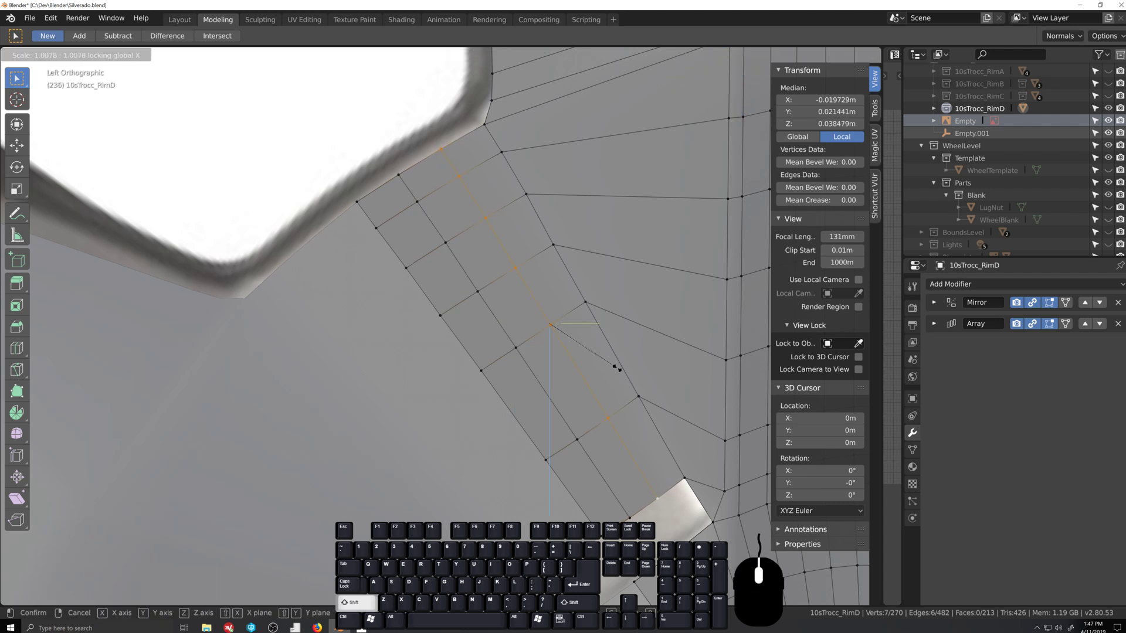
pyautogui.click(616, 368)
pyautogui.scroll(-6, 378, 313)
pyautogui.press('Tab')
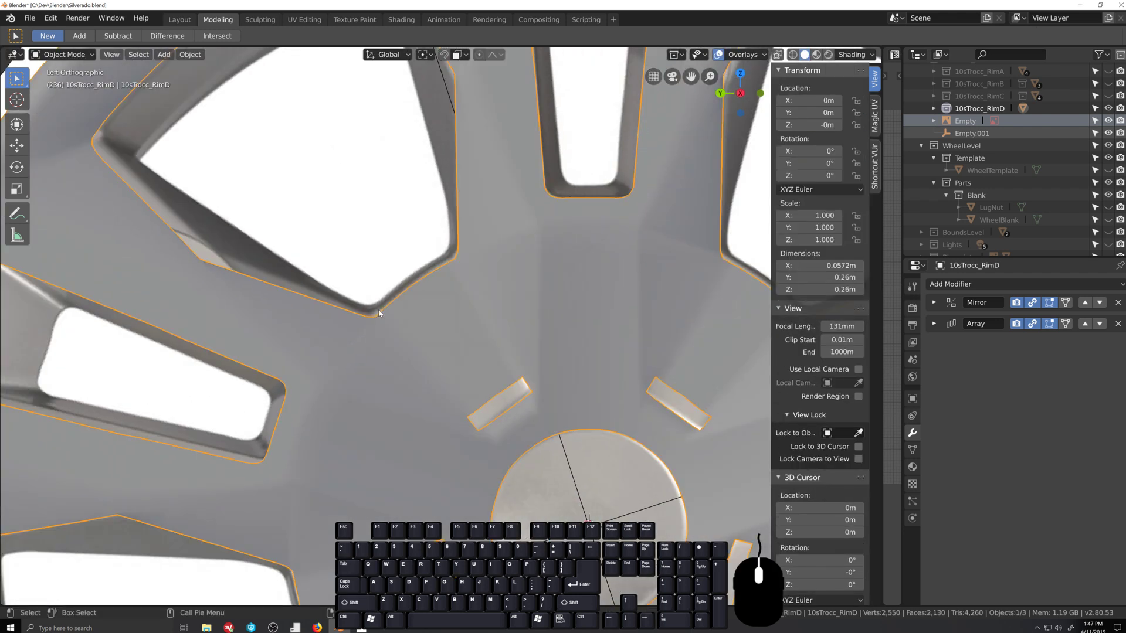
pyautogui.scroll(3, 527, 432)
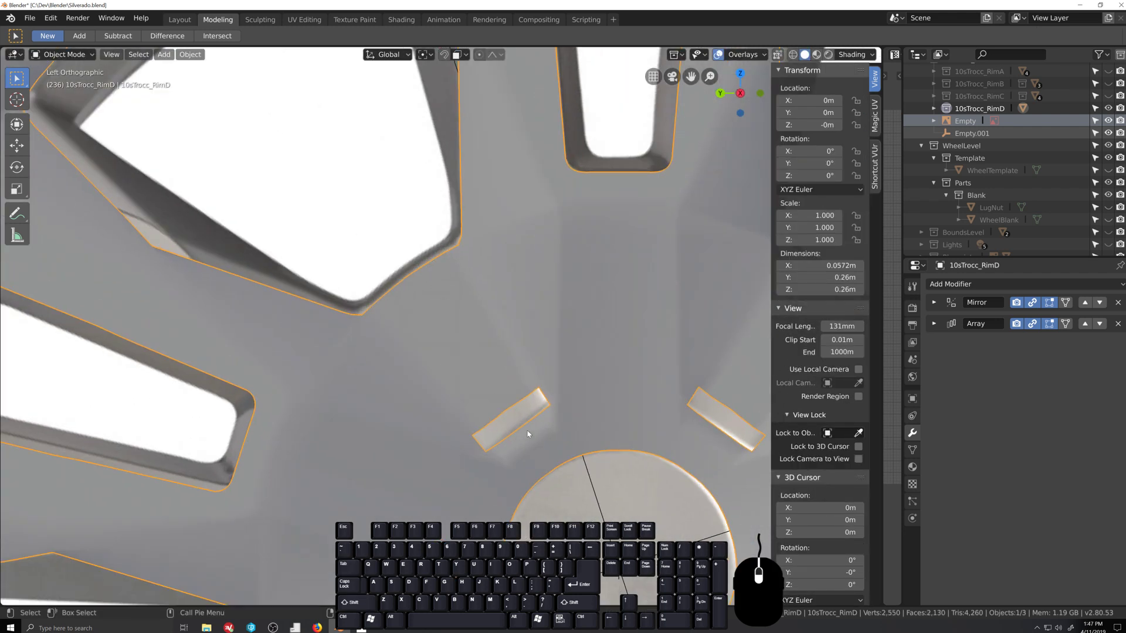
# Step: Try to fill a quad between the strip's hub-side corner and the front vertices of the recess border
pyautogui.press('Tab')
pyautogui.click(560, 399)
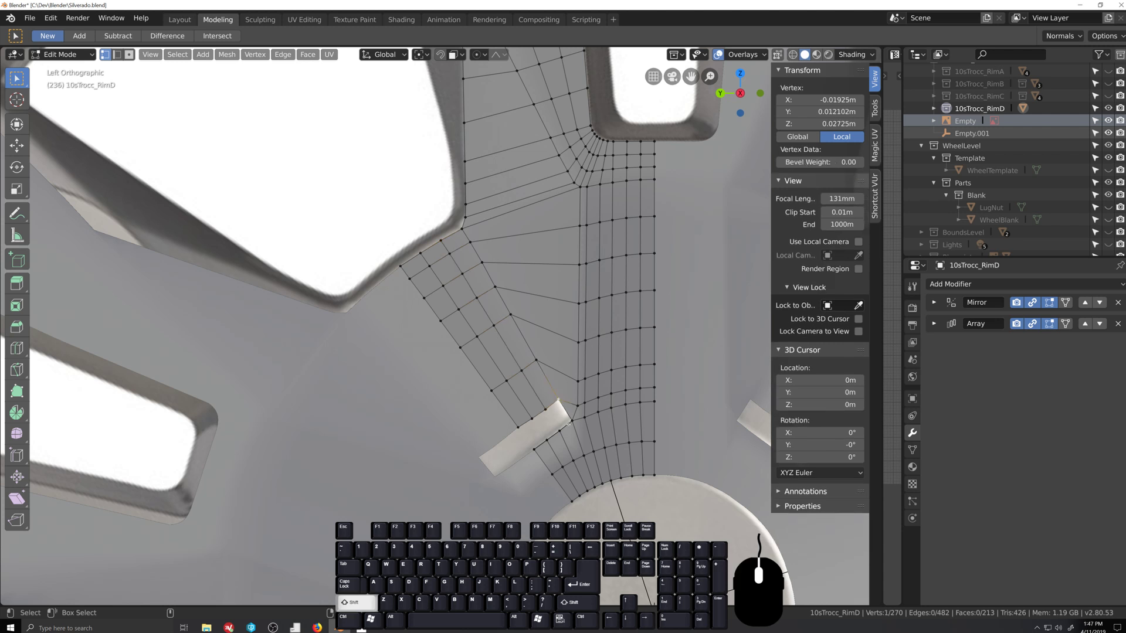
pyautogui.keyDown('shift'); pyautogui.click(573, 423); pyautogui.keyUp('shift')
pyautogui.press('f')
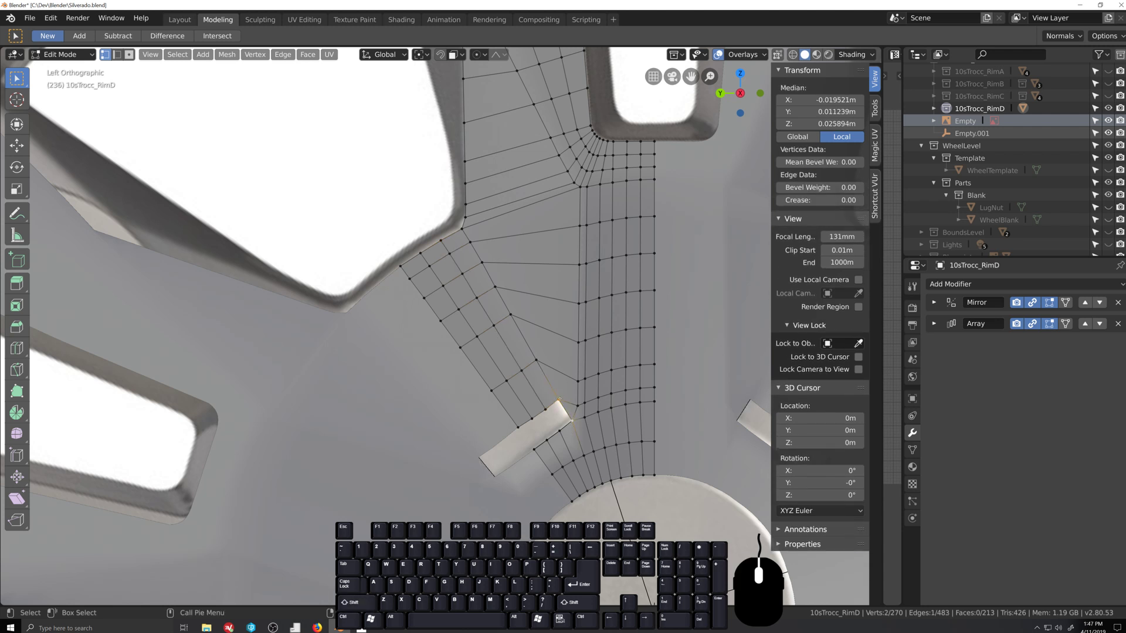
pyautogui.keyDown('shift'); pyautogui.click(558, 436); pyautogui.keyUp('shift')
pyautogui.press('f')
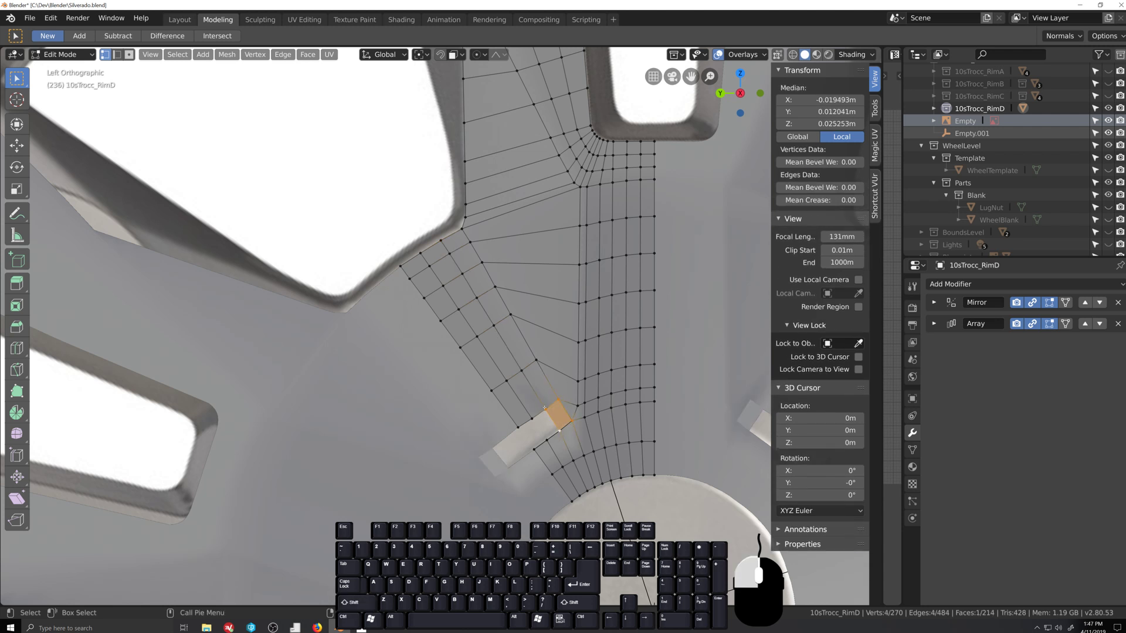
pyautogui.moveTo(544, 407); pyautogui.dragTo(566, 442)
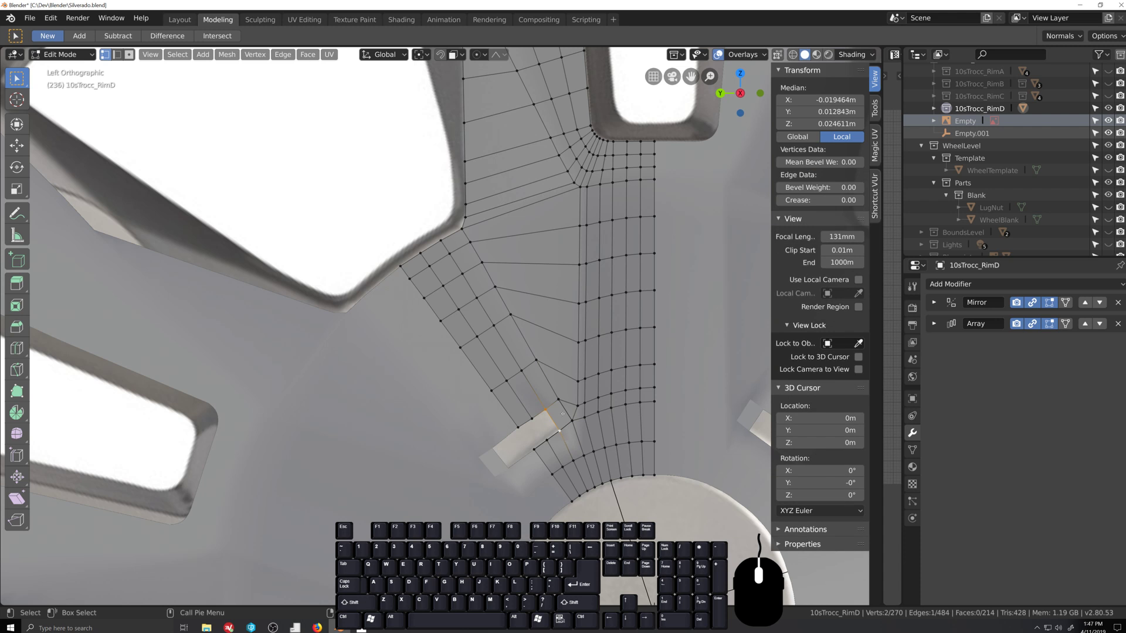
pyautogui.moveTo(582, 455); pyautogui.dragTo(647, 474, button='middle')
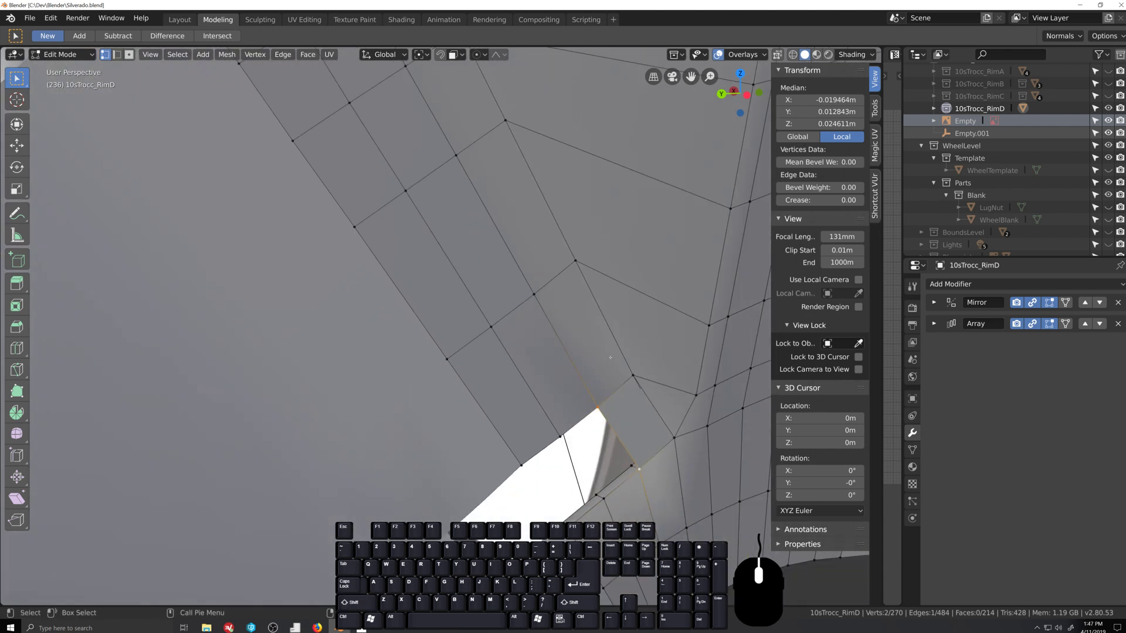
pyautogui.keyDown('ctrl'); pyautogui.click(673, 437); pyautogui.keyUp('ctrl')
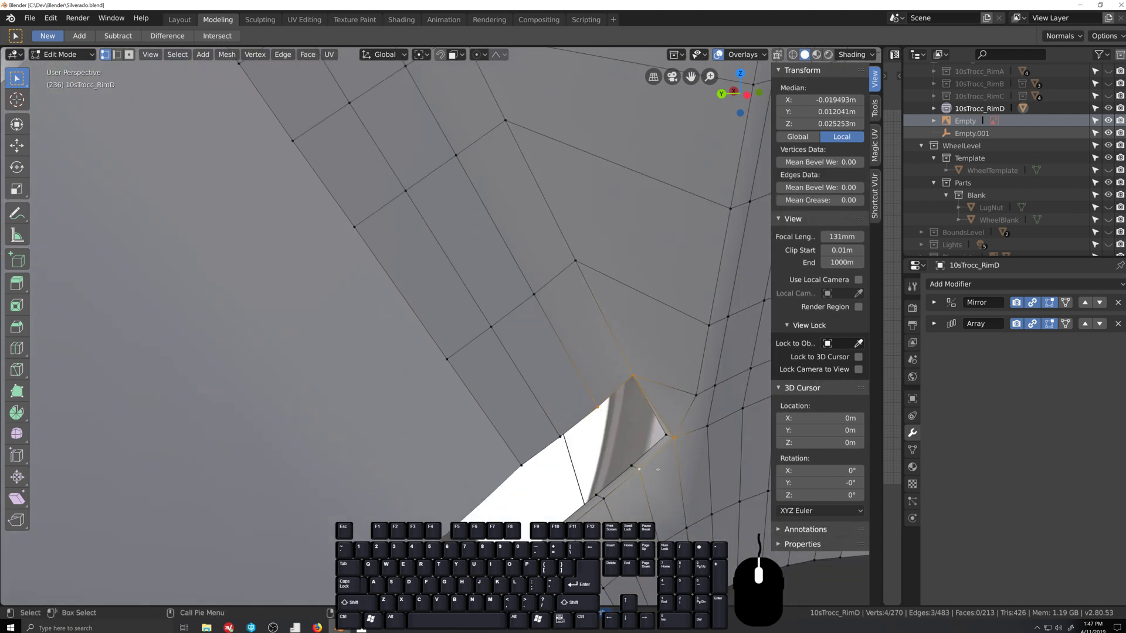
# Step: Fill the gap between the strip's hub-side end and the rear edge of the recess border with three quads
pyautogui.moveTo(672, 470); pyautogui.dragTo(616, 292, button='middle')
pyautogui.click(616, 292)
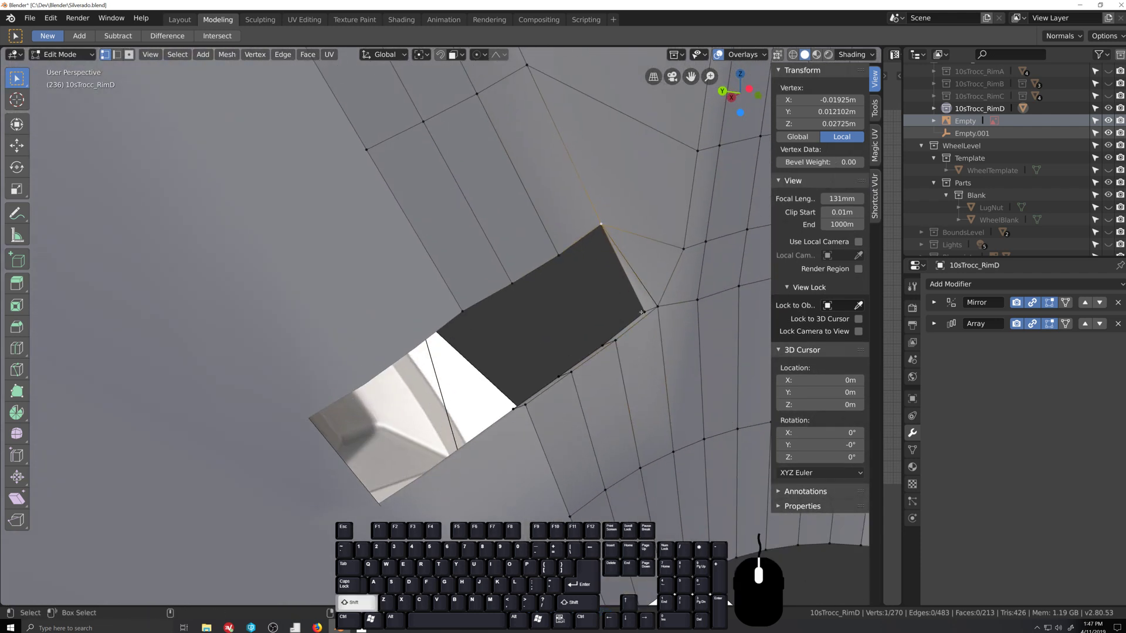
pyautogui.keyDown('shift'); pyautogui.click(613, 329); pyautogui.keyUp('shift')
pyautogui.keyDown('shift'); pyautogui.click(593, 344); pyautogui.keyUp('shift')
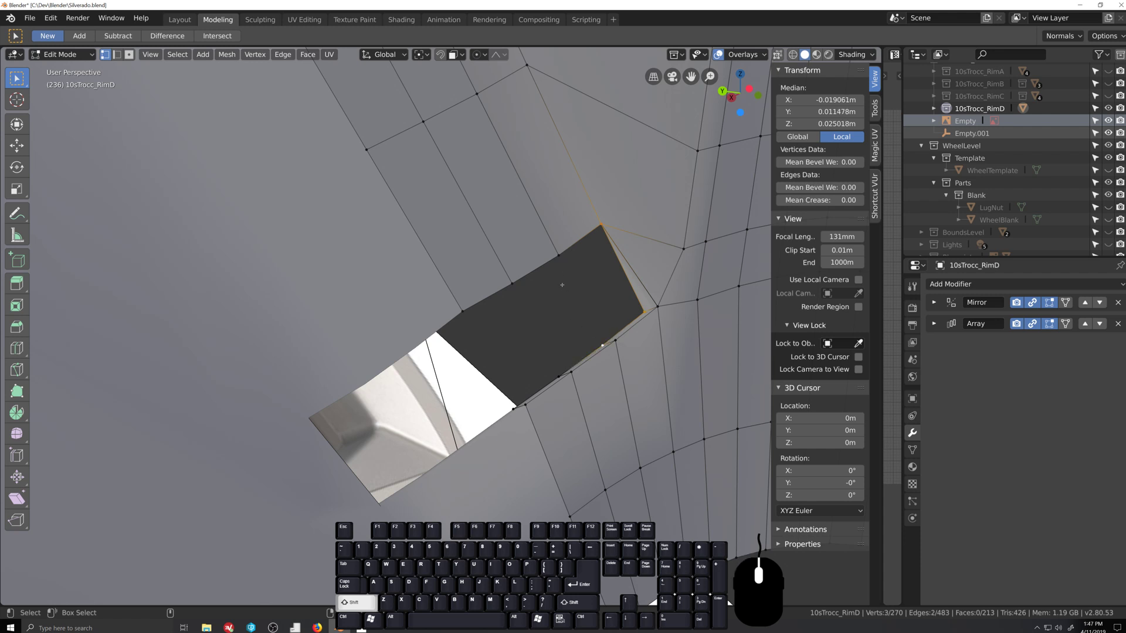
pyautogui.press('f')
pyautogui.moveTo(557, 259); pyautogui.dragTo(571, 220, button='middle')
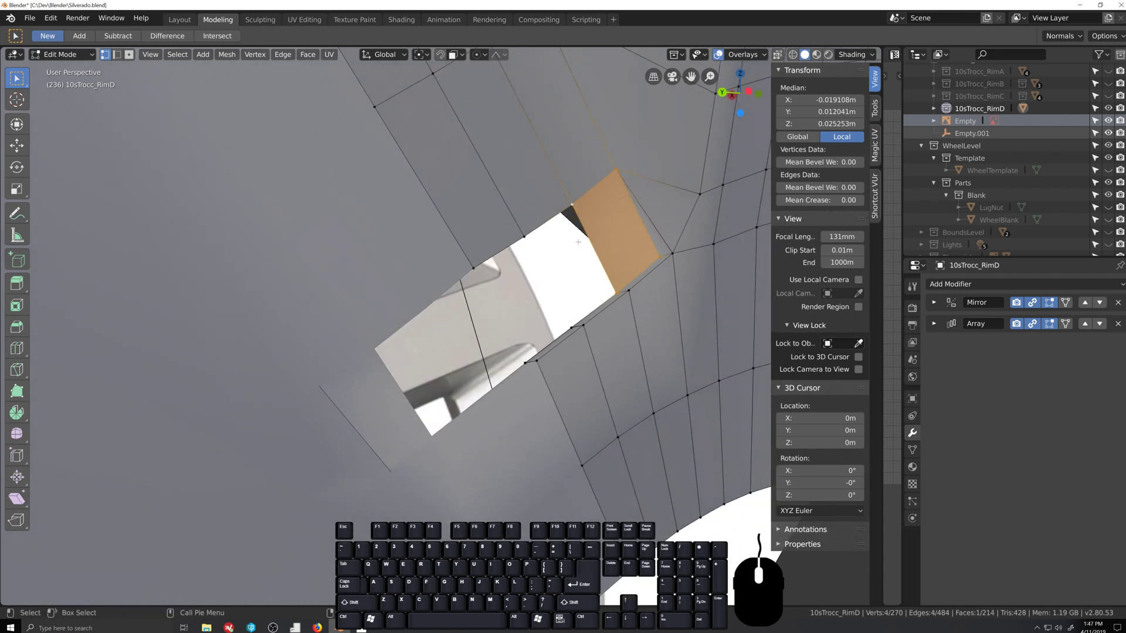
pyautogui.click(573, 214)
pyautogui.keyDown('shift'); pyautogui.click(615, 275); pyautogui.keyUp('shift')
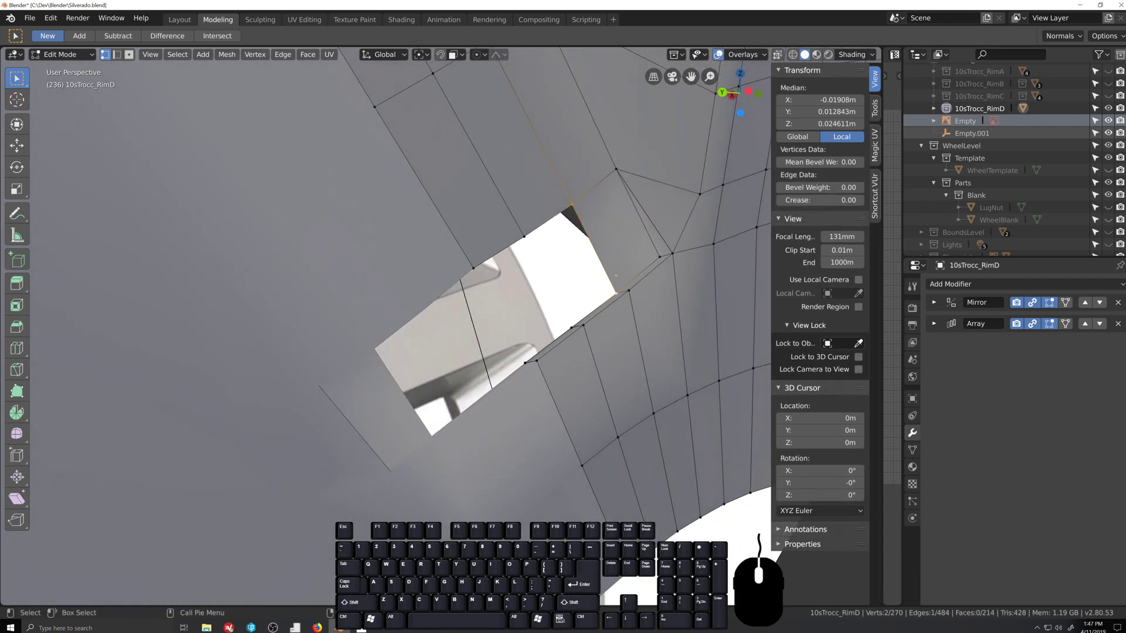
pyautogui.press('f')
pyautogui.press('f')
pyautogui.scroll(-4, 627, 274)
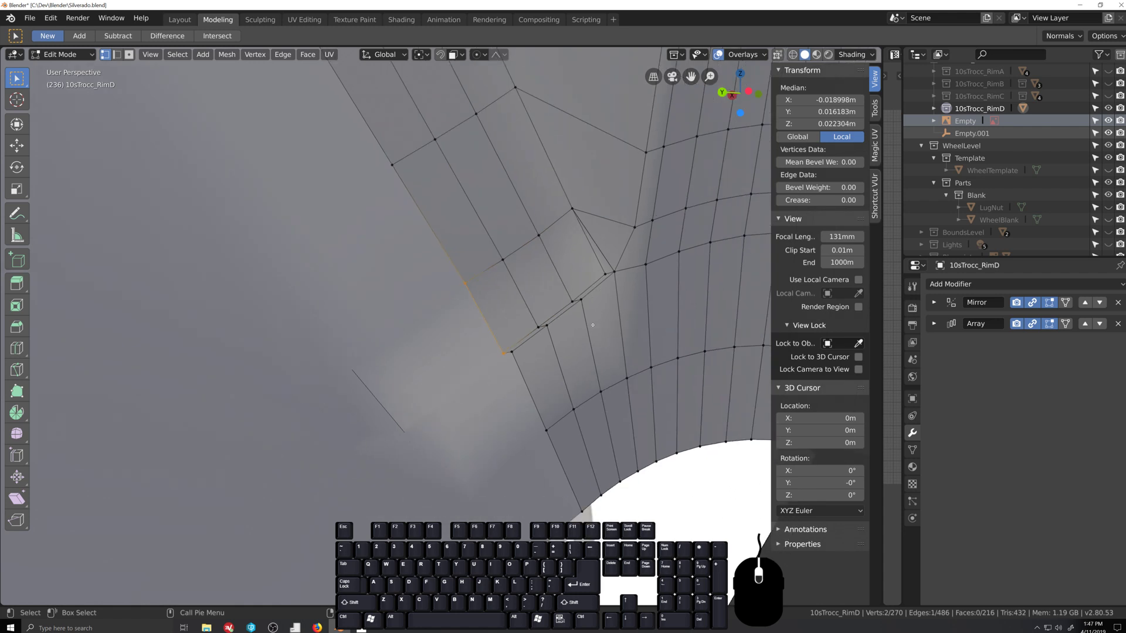
# Step: Examine the filled lug recess and its corner at the spoke border from several angles
pyautogui.moveTo(626, 274); pyautogui.dragTo(455, 270, button='middle')
pyautogui.scroll(-3, 443, 239)
pyautogui.scroll(-2, 455, 270)
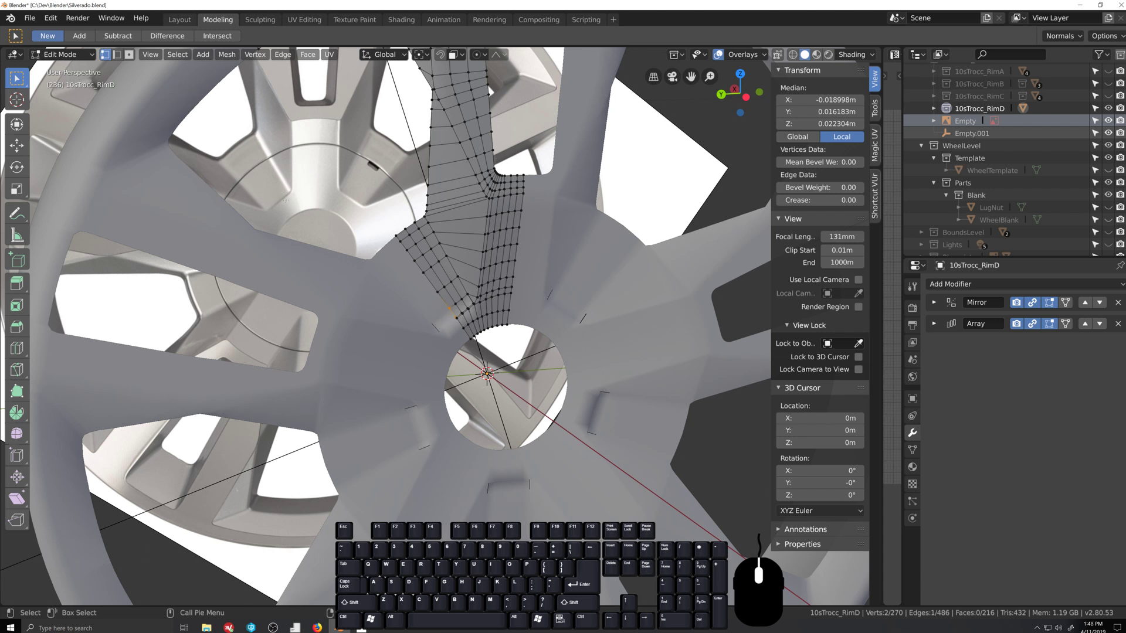
pyautogui.scroll(3, 492, 354)
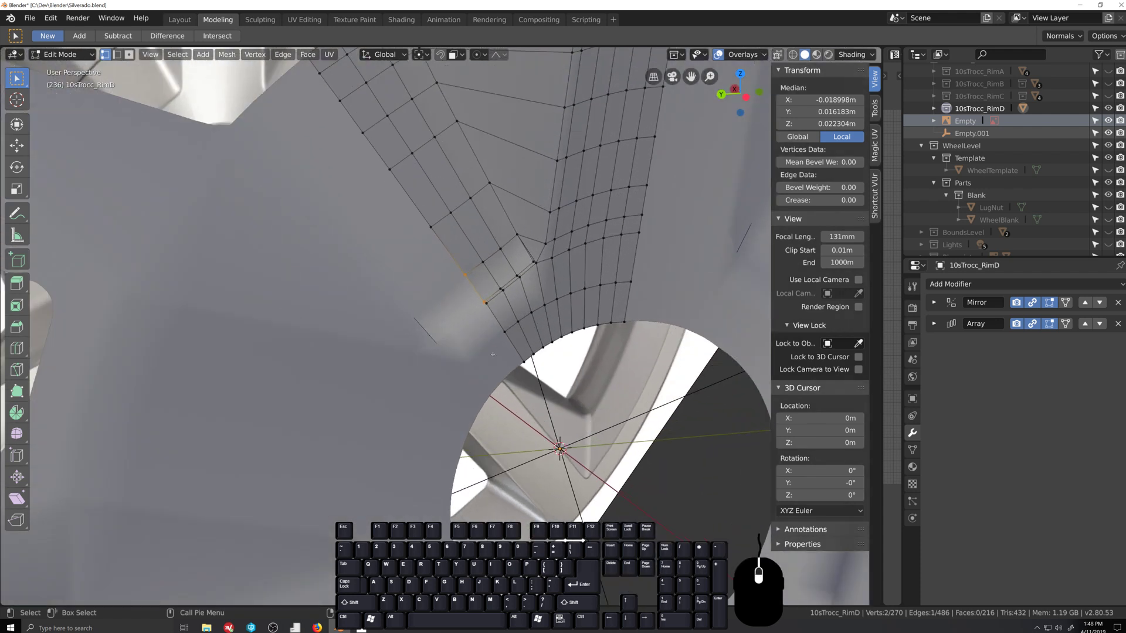
pyautogui.scroll(2, 512, 293)
pyautogui.moveTo(513, 294); pyautogui.dragTo(545, 264, button='middle')
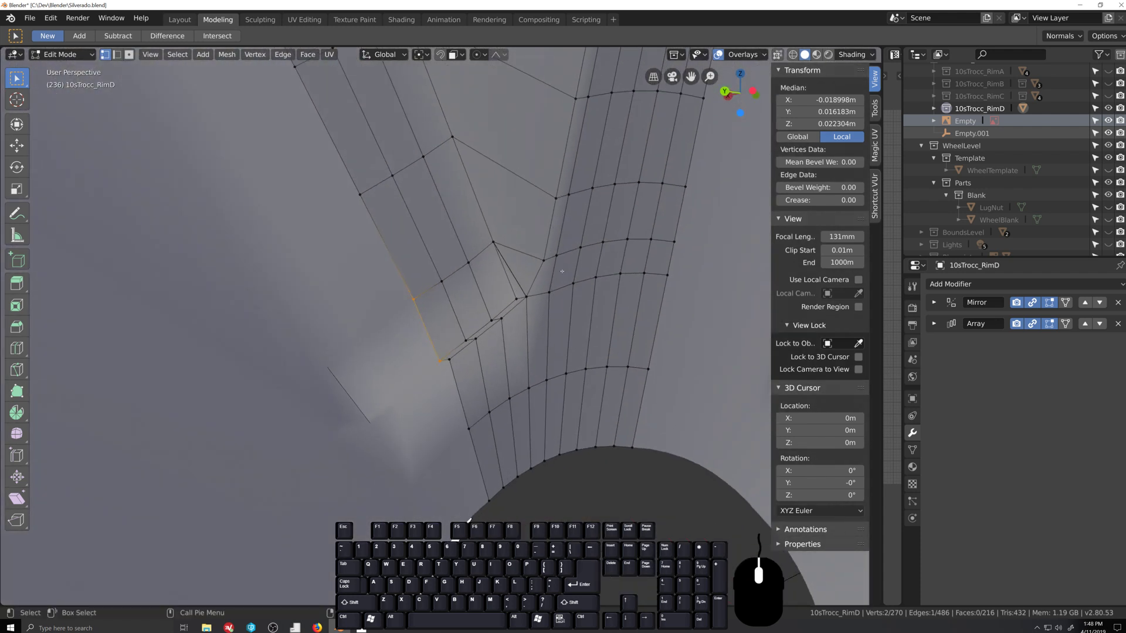
pyautogui.scroll(2, 491, 405)
pyautogui.scroll(2, 491, 405)
pyautogui.scroll(1, 491, 404)
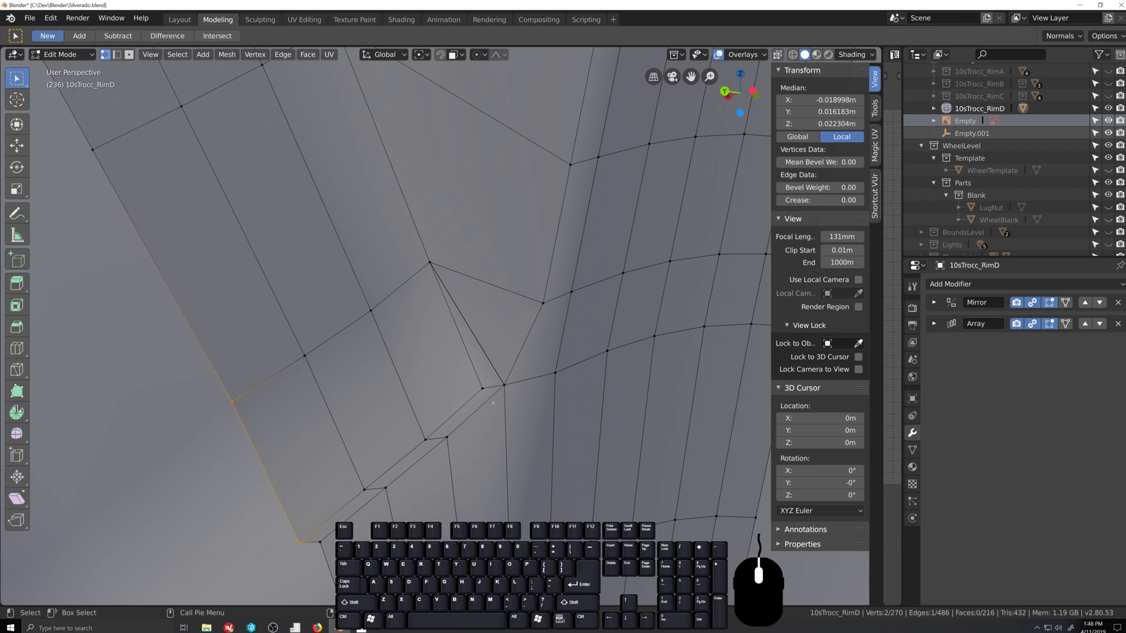
pyautogui.moveTo(493, 403)
pyautogui.mouseDown(button='middle')
pyautogui.moveTo(473, 336)
pyautogui.moveTo(488, 393)
pyautogui.mouseUp(button='middle')
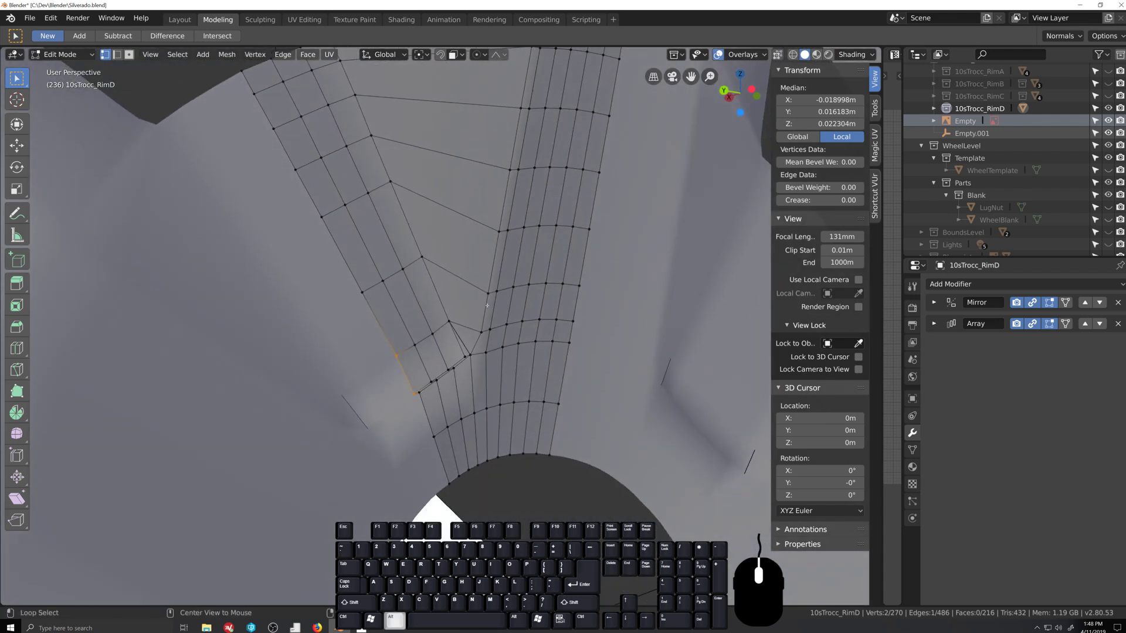
# Step: Try to bevel the edge loops along the spoke border and the recess's hub-side edge by 0.000151 m with two segments
pyautogui.keyDown('alt'); pyautogui.click(476, 341); pyautogui.keyUp('alt')
pyautogui.keyDown('alt'); pyautogui.keyDown('shift'); pyautogui.click(441, 375); pyautogui.keyUp('shift'); pyautogui.keyUp('alt')
pyautogui.scroll(3, 518, 449)
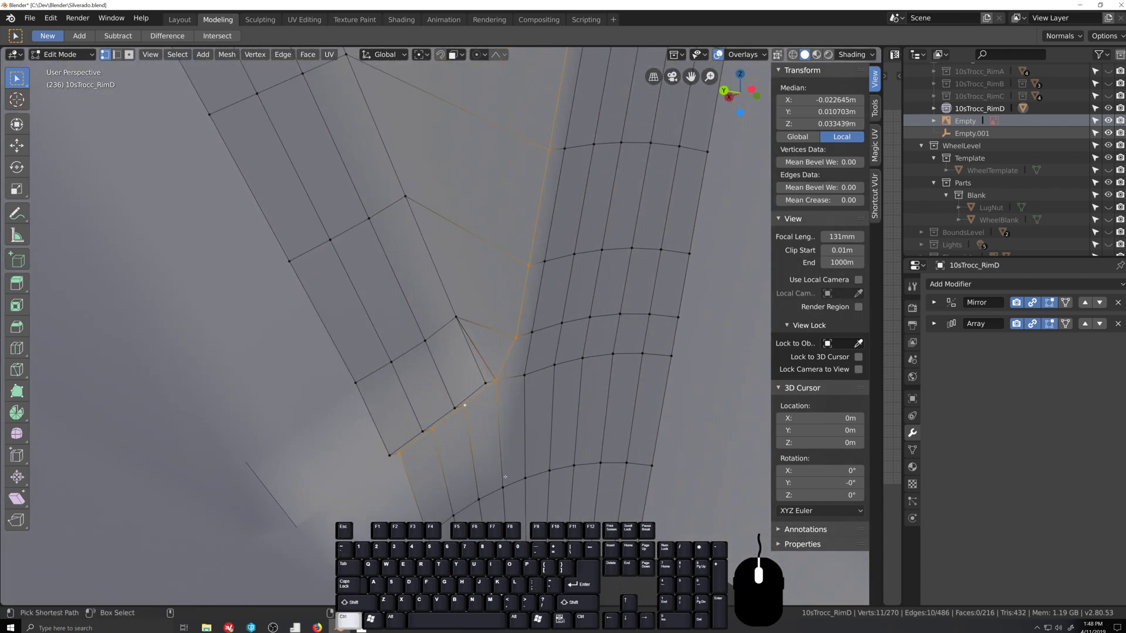
pyautogui.hotkey('ctrl', 'b')
pyautogui.click(500, 495)
pyautogui.moveTo(501, 495); pyautogui.dragTo(426, 498, button='middle')
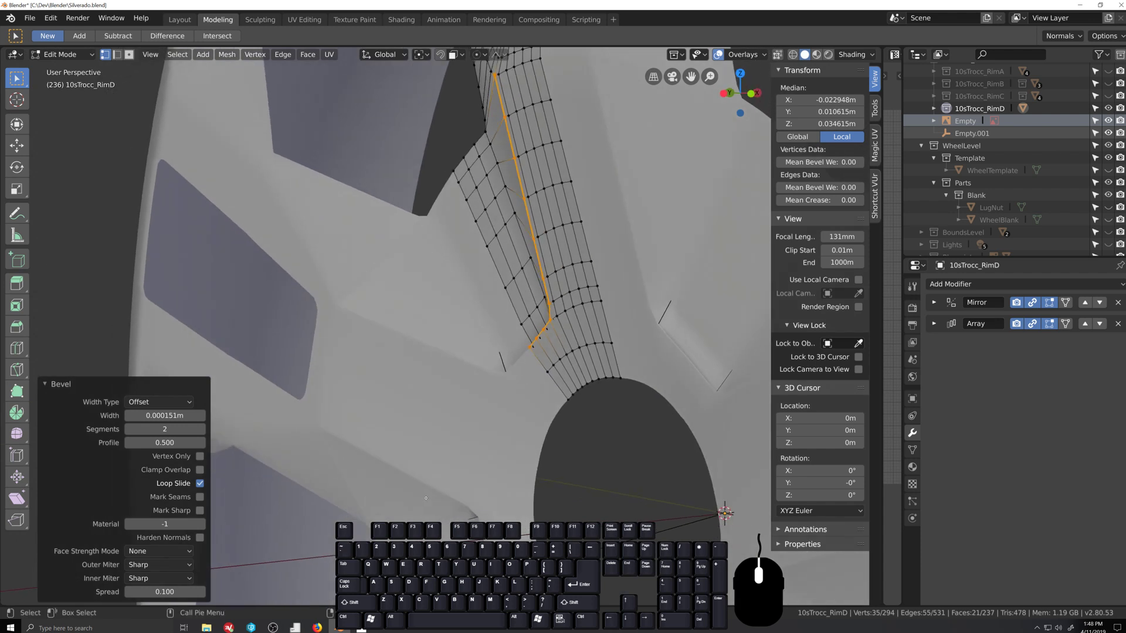
pyautogui.hotkey('ctrl', 'z')
# Step: Check the geometry at the recess corner by selecting its four surrounding vertices one by one
pyautogui.press('`')
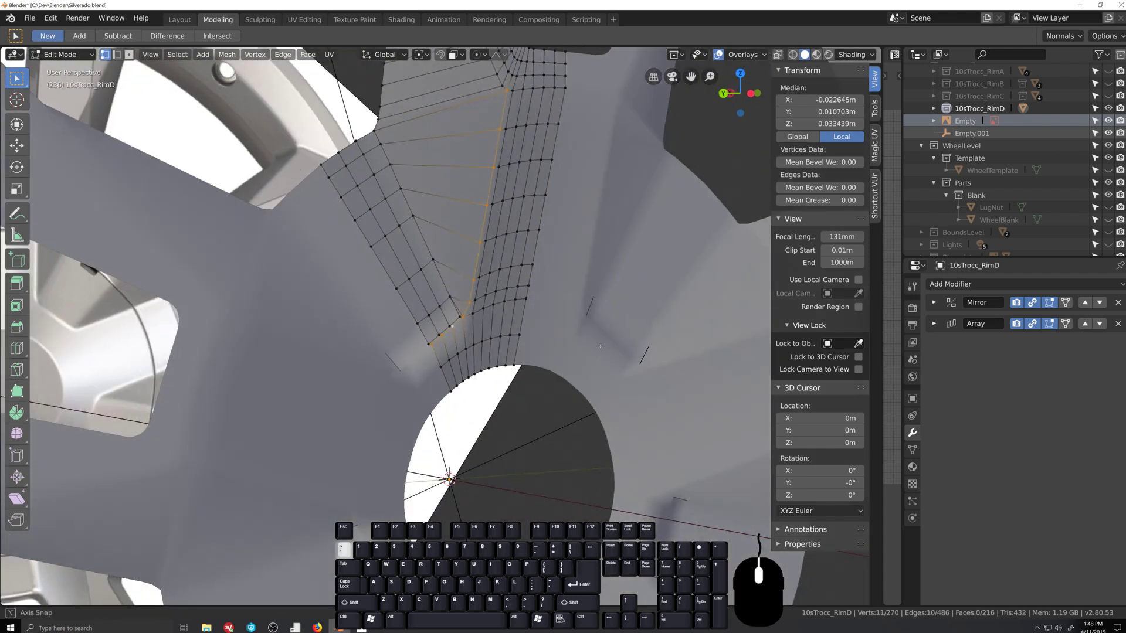
pyautogui.scroll(3, 526, 344)
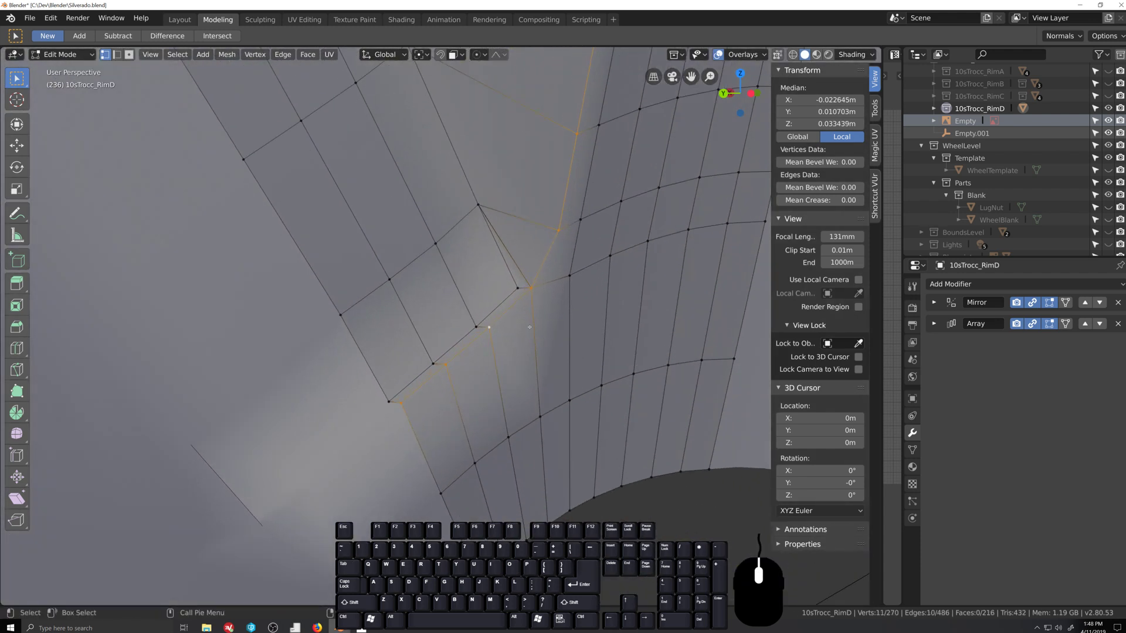
pyautogui.click(531, 287)
pyautogui.press('`')
pyautogui.keyDown('shift'); pyautogui.click(478, 339); pyautogui.keyUp('shift')
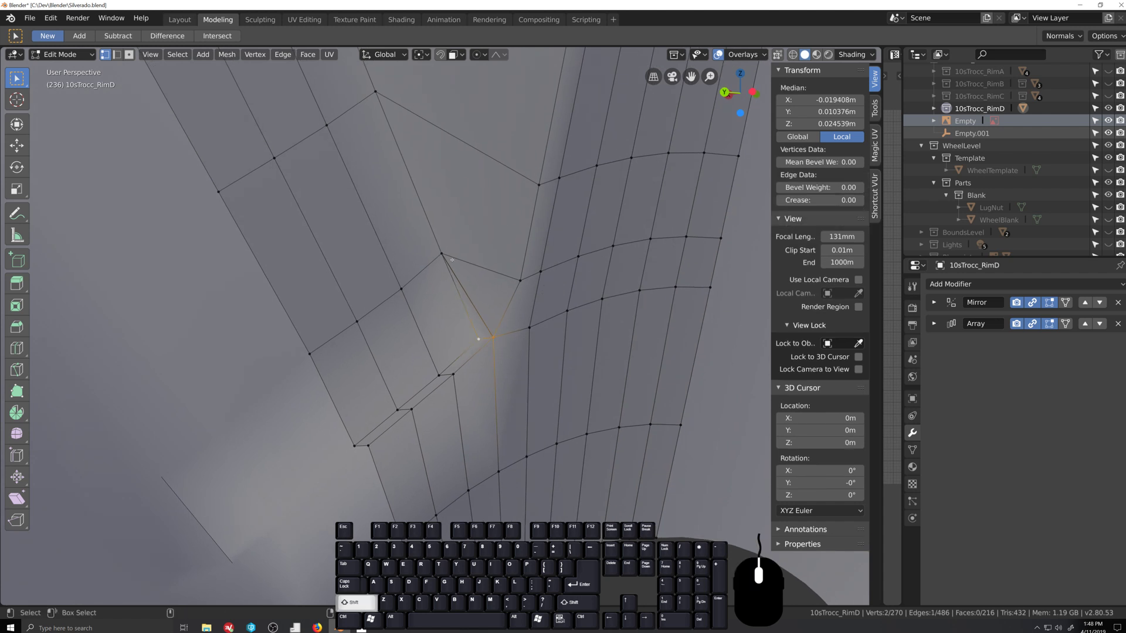
pyautogui.keyDown('shift'); pyautogui.click(444, 256); pyautogui.keyUp('shift')
pyautogui.keyDown('shift'); pyautogui.click(520, 281); pyautogui.keyUp('shift')
pyautogui.press('`')
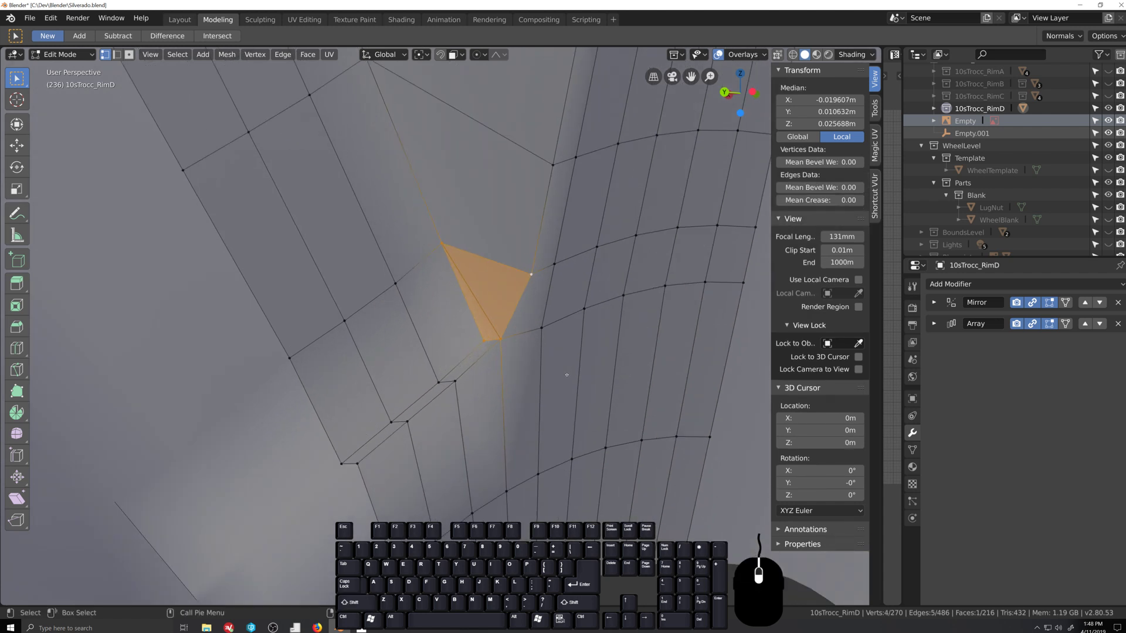
pyautogui.moveTo(566, 375); pyautogui.dragTo(539, 388, button='middle')
# Step: Remove doubles across the whole mesh with a 0.0001 m merge distance and recalculate all normals to the outside
pyautogui.press('q')
pyautogui.click(538, 387)
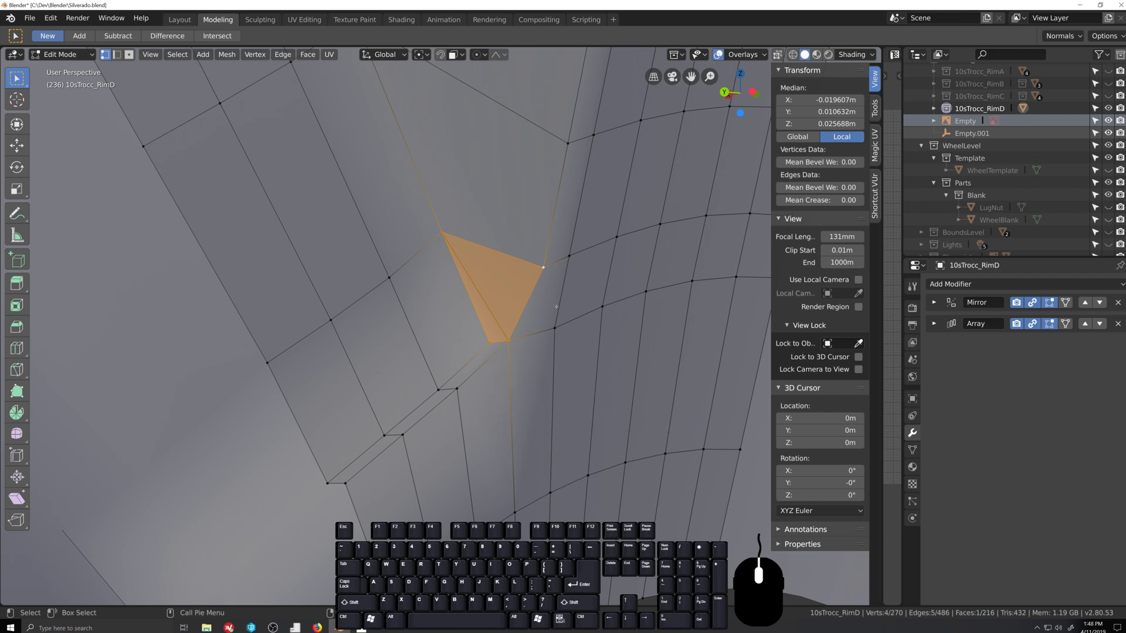
pyautogui.press('a')
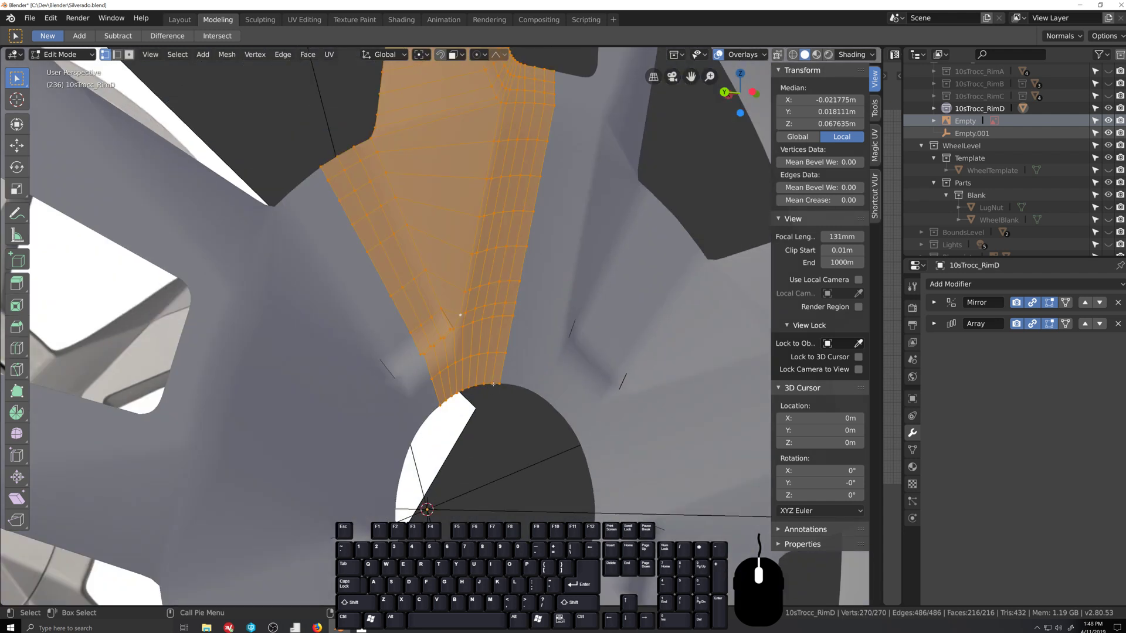
pyautogui.press('q')
pyautogui.click(497, 417)
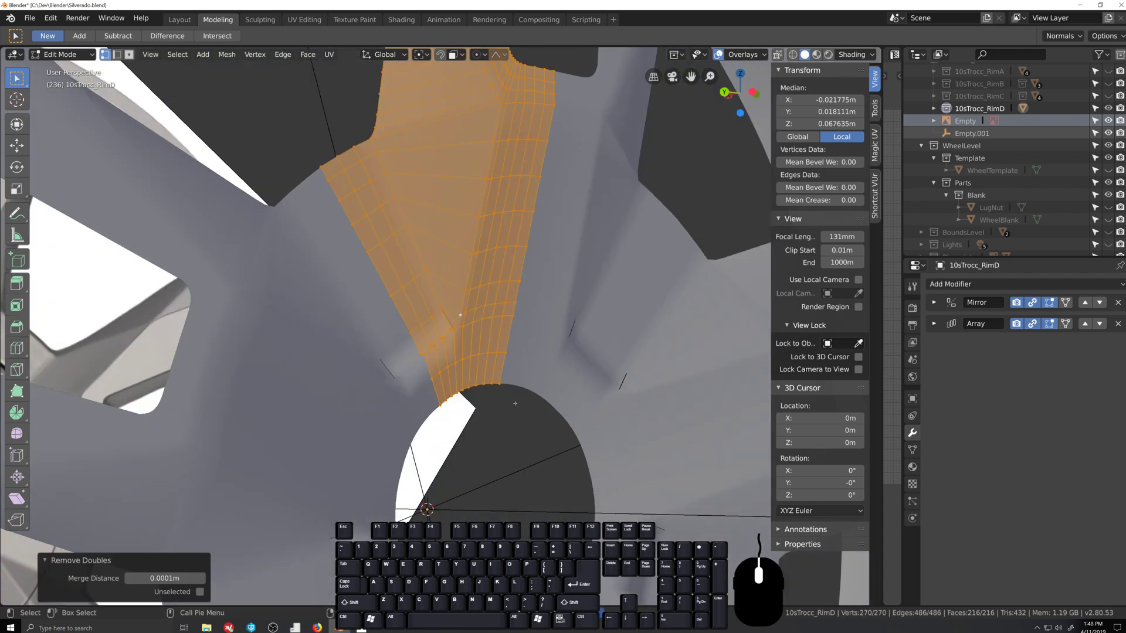
pyautogui.hotkey('shift', 'n')
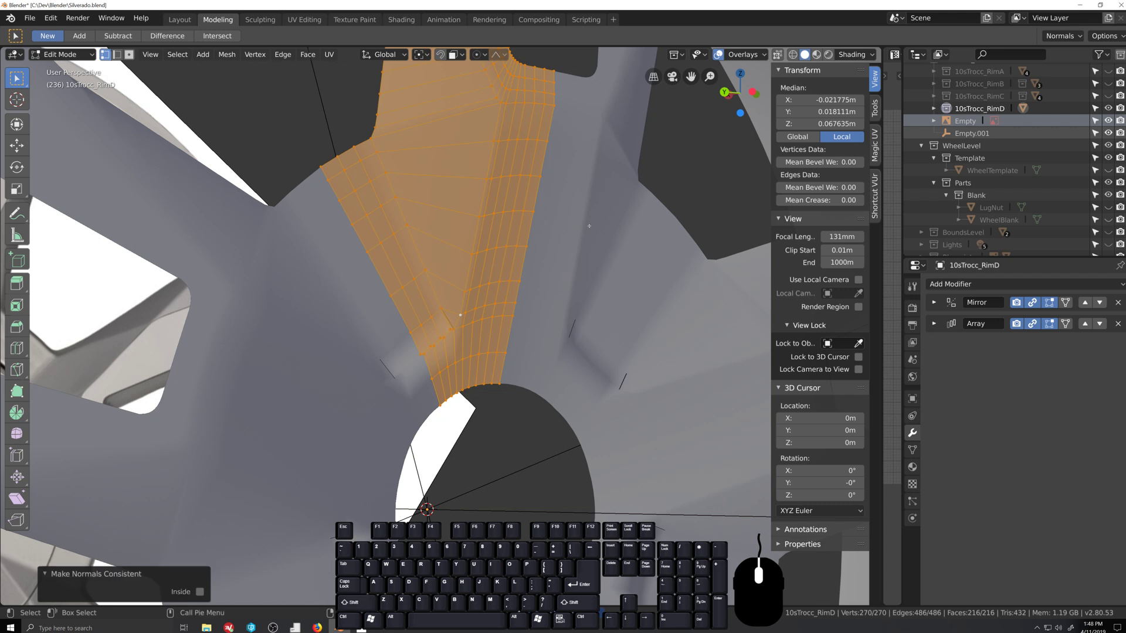
# Step: Check the mesh's normals by toggling the Face Orientation overlay on and off
pyautogui.click(764, 55)
pyautogui.click(671, 292)
pyautogui.click(672, 292)
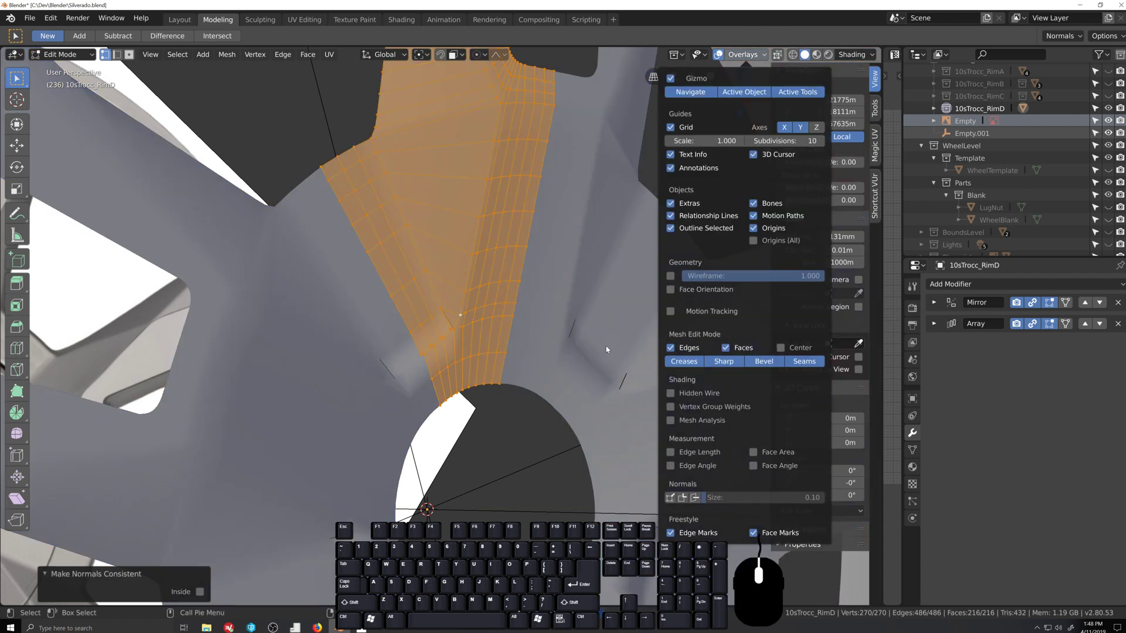
# Step: Inspect the spoke border loop and the face at the recess corner by selecting them after the mesh cleanup
pyautogui.scroll(4, 485, 317)
pyautogui.keyDown('alt'); pyautogui.click(479, 317); pyautogui.keyUp('alt')
pyautogui.scroll(4, 499, 340)
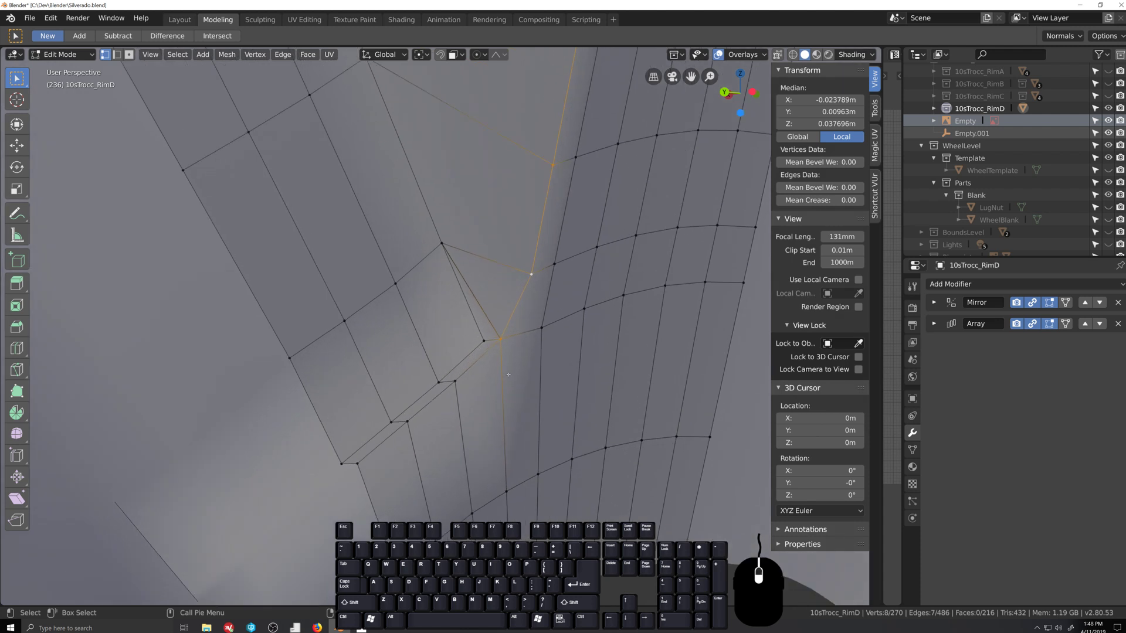
pyautogui.click(532, 347)
pyautogui.keyDown('shift'); pyautogui.click(584, 249); pyautogui.keyUp('shift')
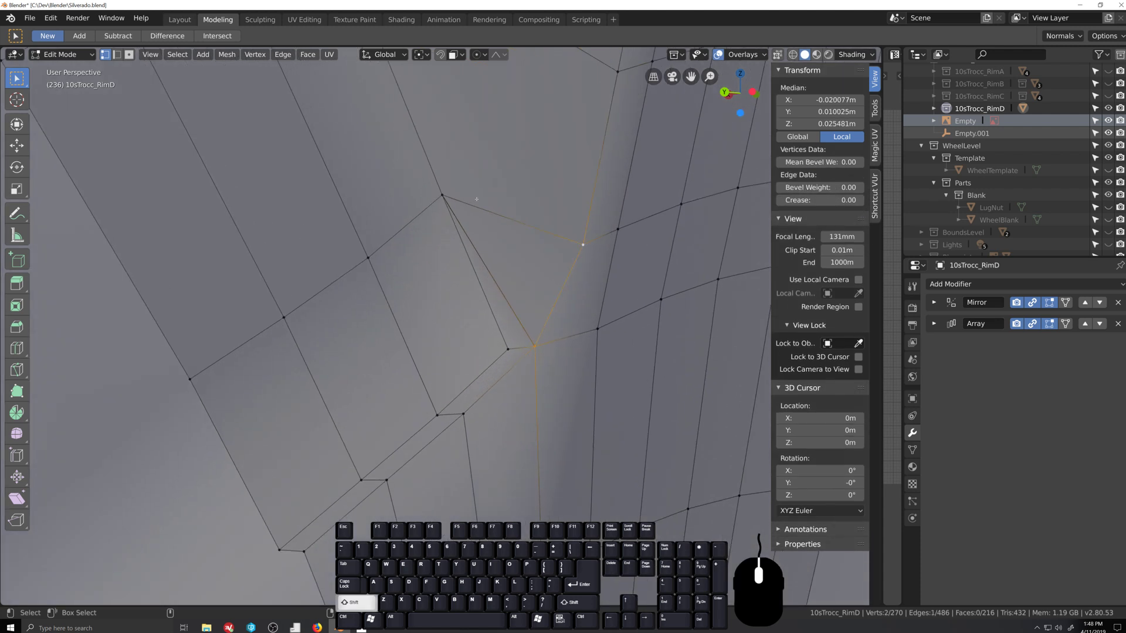
pyautogui.keyDown('shift'); pyautogui.click(445, 201); pyautogui.keyUp('shift')
pyautogui.keyDown('shift'); pyautogui.click(507, 346); pyautogui.keyUp('shift')
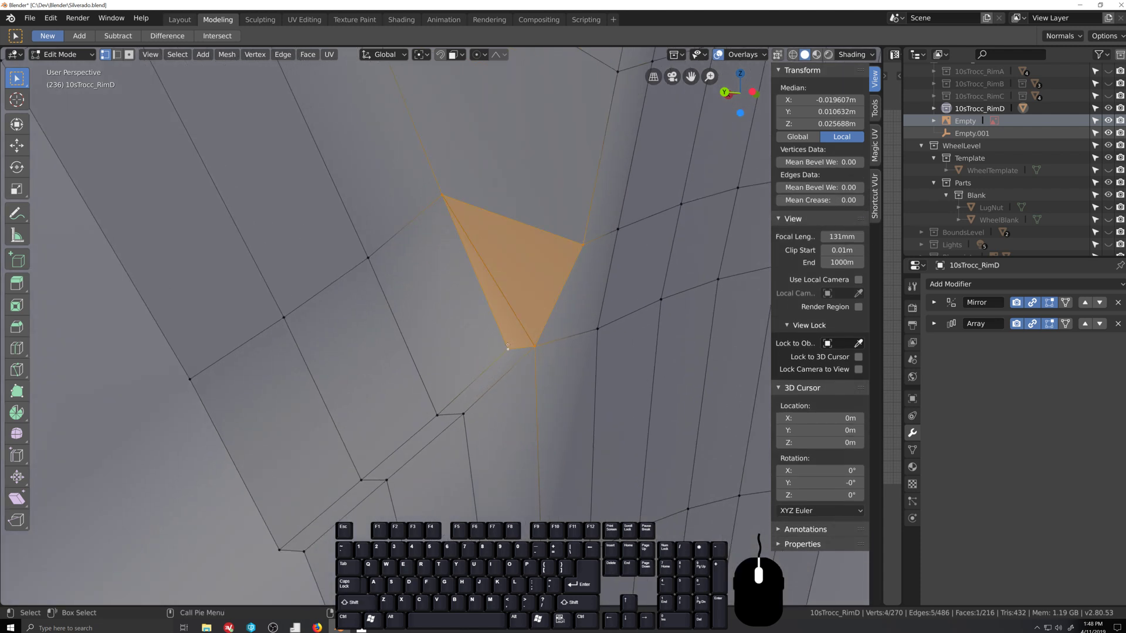
# Step: Try to fill the four vertices around the recess corner with a face
pyautogui.scroll(-4, 568, 358)
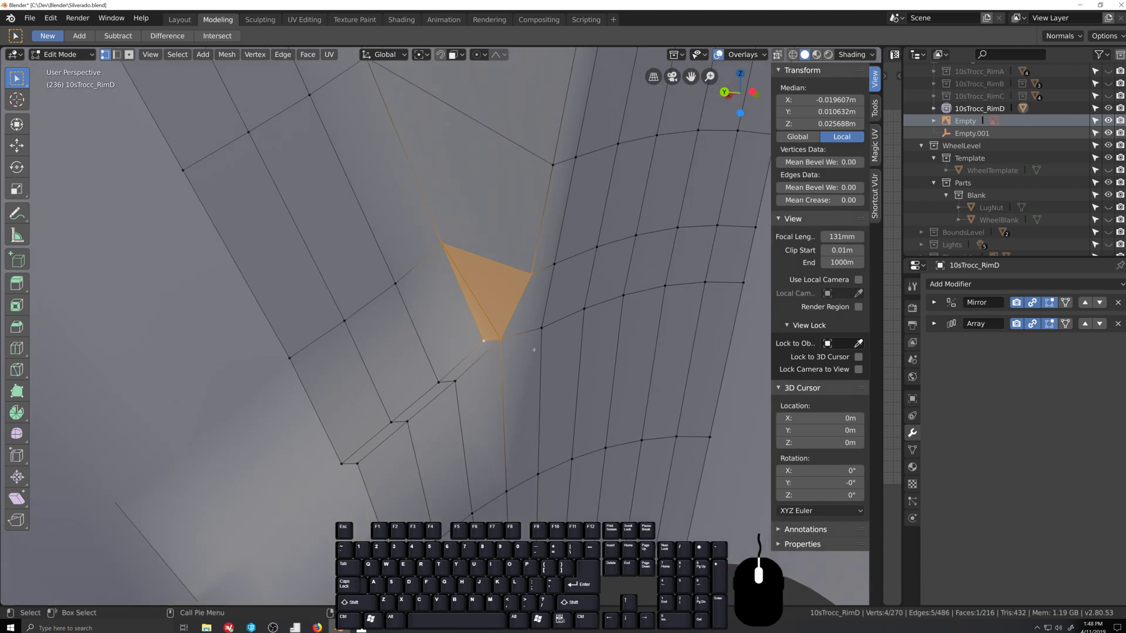
pyautogui.click(509, 343)
pyautogui.scroll(3, 514, 360)
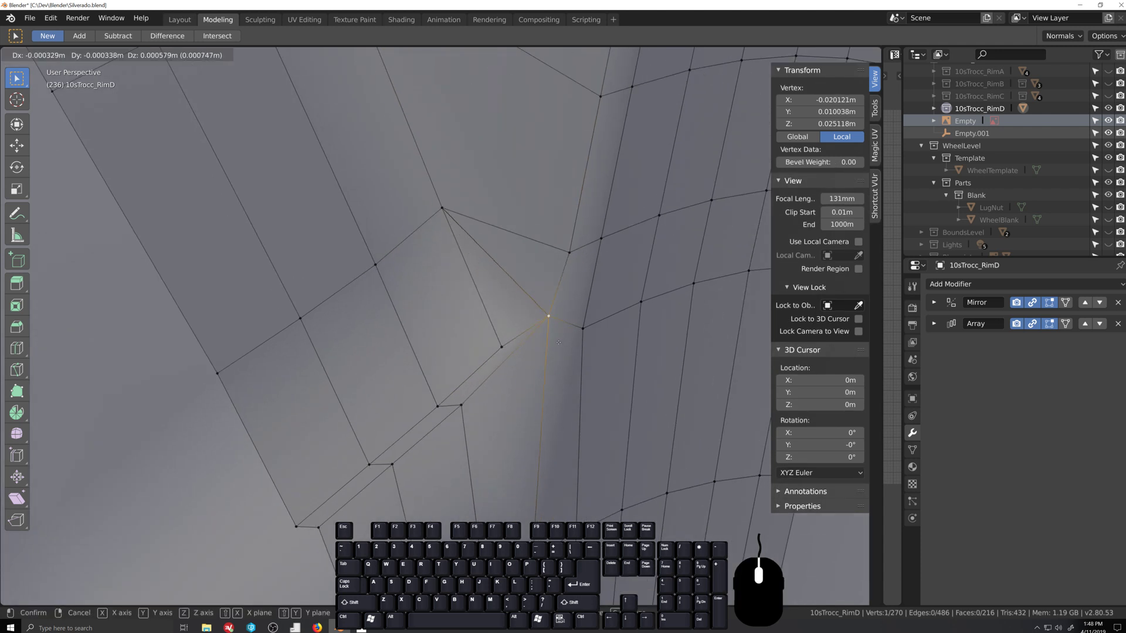
pyautogui.keyDown('shift'); pyautogui.click(501, 347); pyautogui.keyUp('shift')
pyautogui.keyDown('shift'); pyautogui.click(442, 208); pyautogui.keyUp('shift')
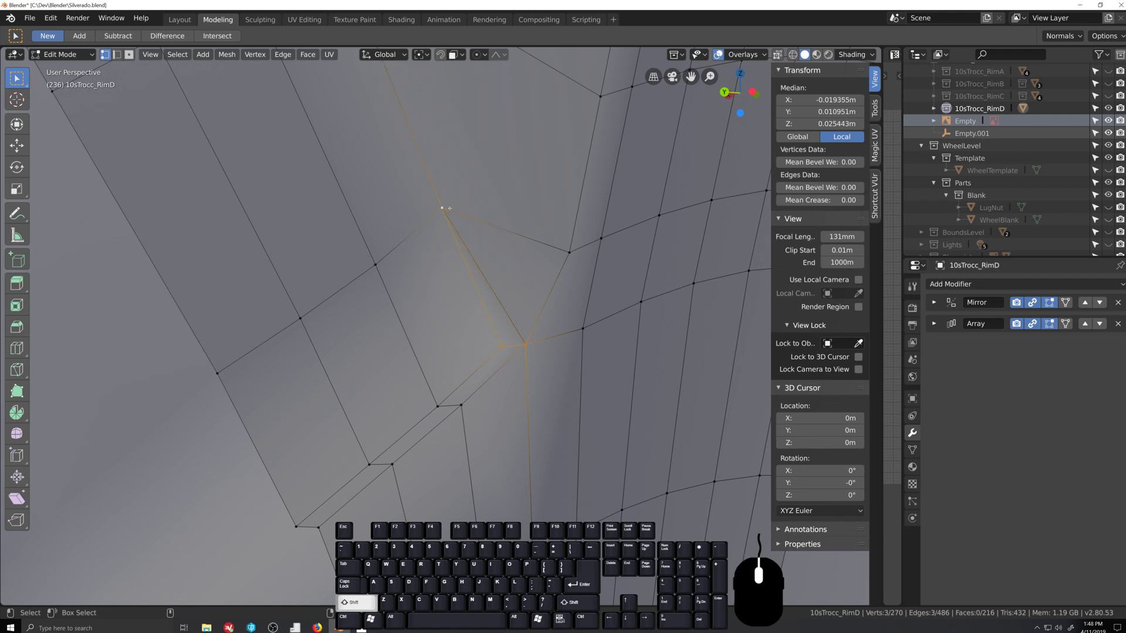
pyautogui.keyDown('shift'); pyautogui.click(562, 253); pyautogui.keyUp('shift')
pyautogui.press('f')
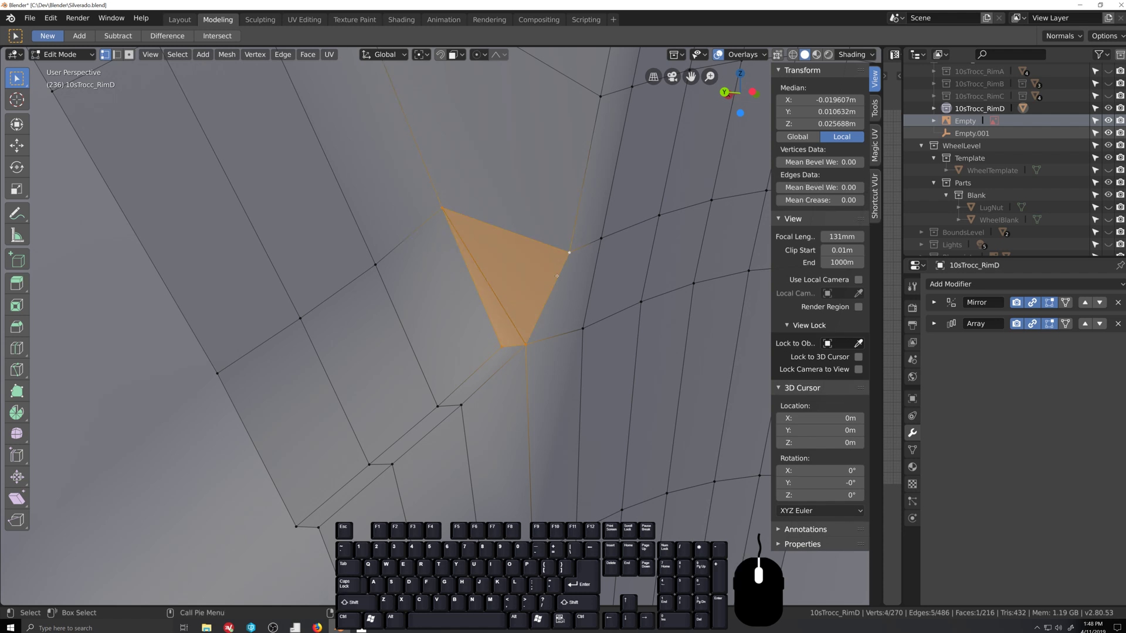
# Step: Inspect the recess corner from the opposite side by selecting its border vertex and the adjacent inner vertex
pyautogui.click(526, 344)
pyautogui.press('`')
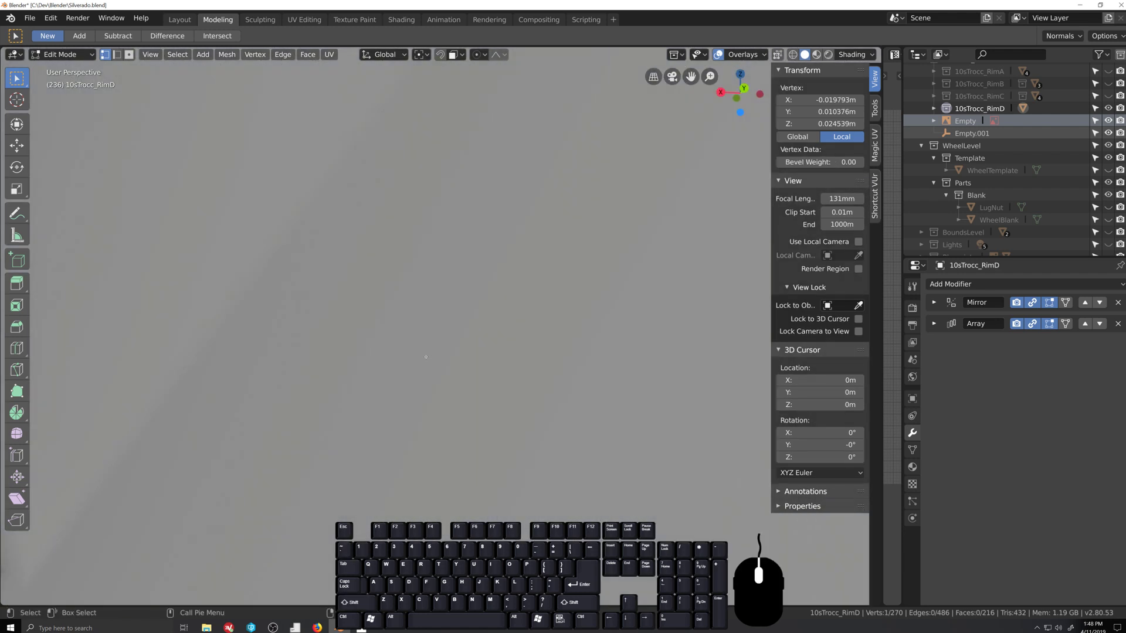
pyautogui.press('`')
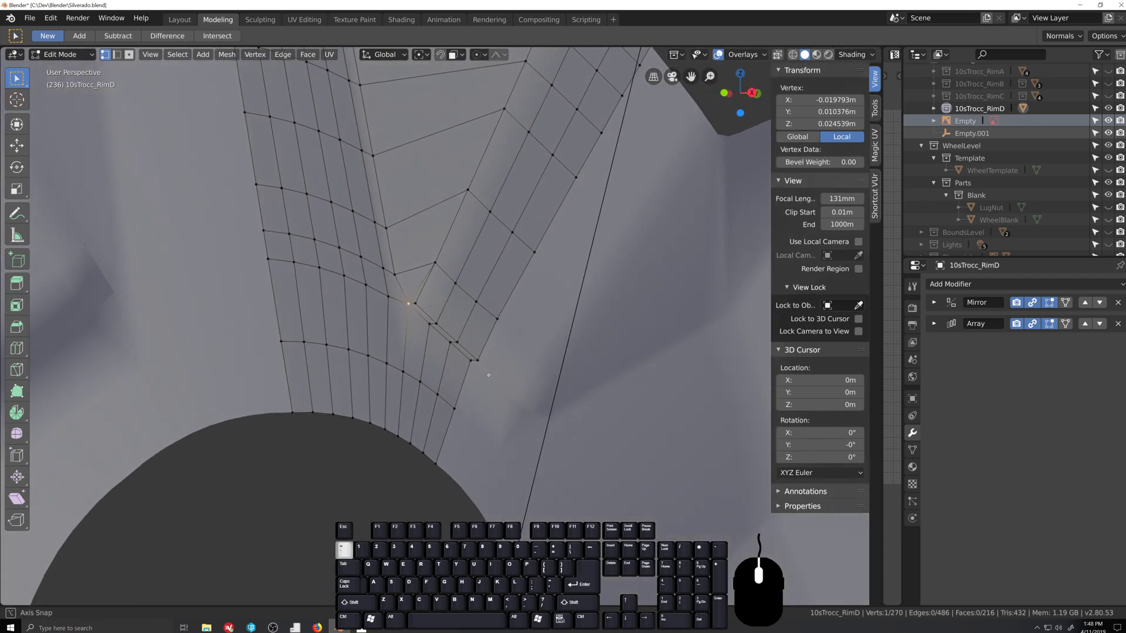
pyautogui.scroll(4, 451, 368)
pyautogui.scroll(3, 452, 367)
pyautogui.click(337, 239)
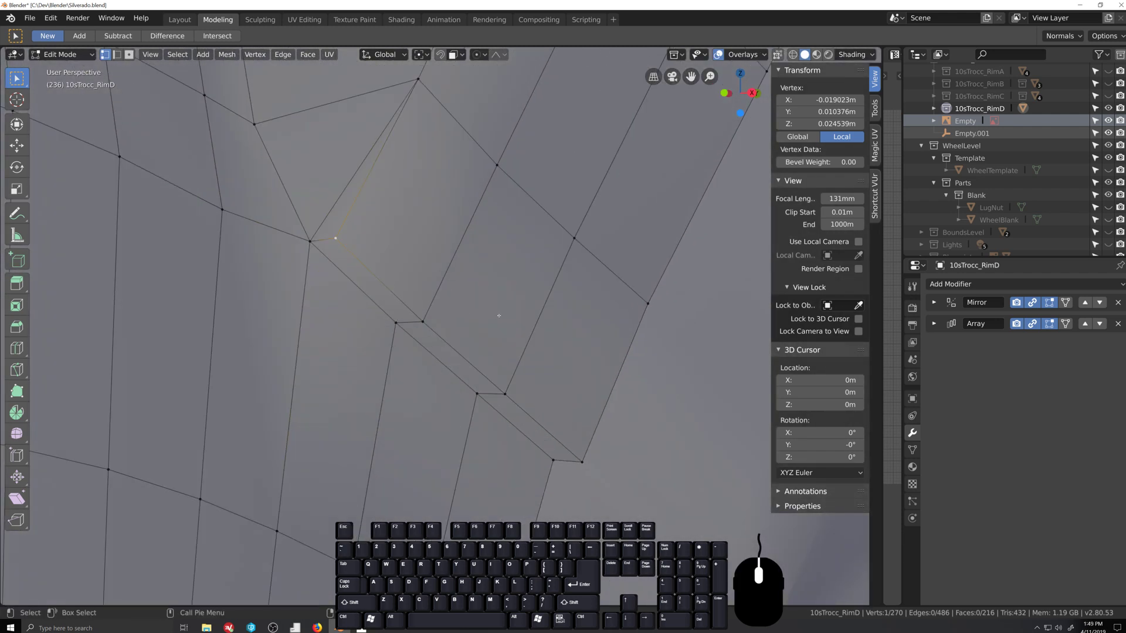
# Step: Bevel the spoke-side border loop of the recess and its lower edge by 0.00014 m with 2 segments
pyautogui.scroll(-6, 576, 309)
pyautogui.moveTo(512, 325); pyautogui.dragTo(253, 264, button='middle')
pyautogui.keyDown('alt'); pyautogui.click(254, 264); pyautogui.keyUp('alt')
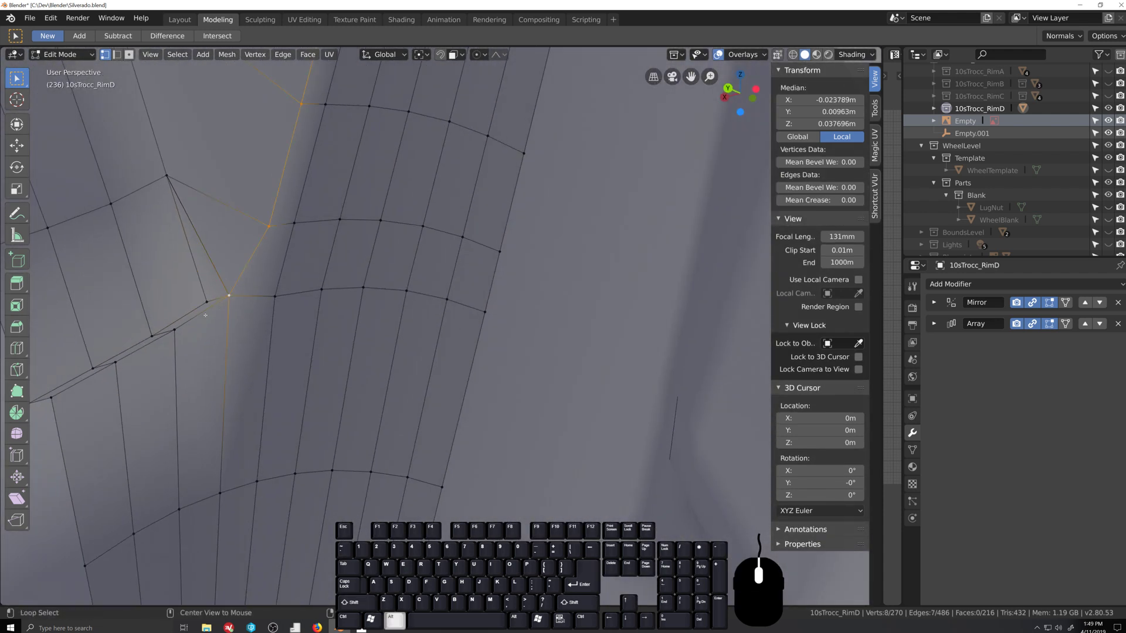
pyautogui.hotkey('ctrl', 'b')
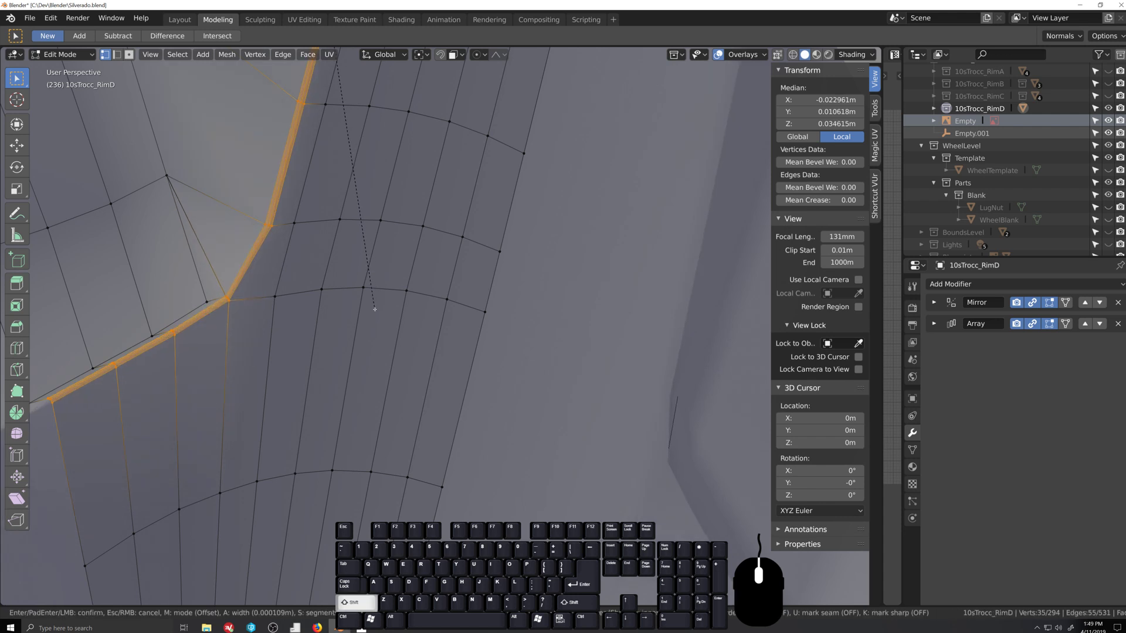
pyautogui.click(375, 295)
# Step: Examine the beveled recess border and the mirrored recess corners from several angles, and undo the bevel
pyautogui.moveTo(375, 295); pyautogui.dragTo(516, 345, button='middle')
pyautogui.scroll(-3, 468, 345)
pyautogui.keyDown('shift'); pyautogui.moveTo(721, 310); pyautogui.dragTo(390, 298, button='middle'); pyautogui.keyUp('shift')
pyautogui.scroll(4, 387, 298)
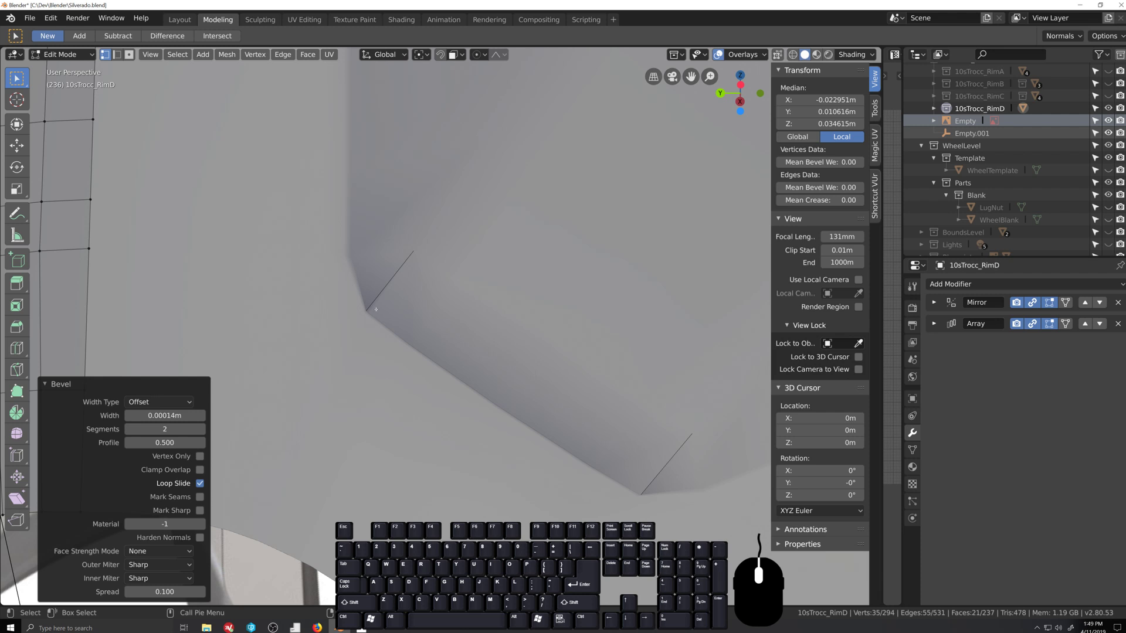
pyautogui.scroll(-5, 371, 324)
pyautogui.keyDown('shift'); pyautogui.moveTo(363, 325); pyautogui.dragTo(600, 346, button='middle'); pyautogui.keyUp('shift')
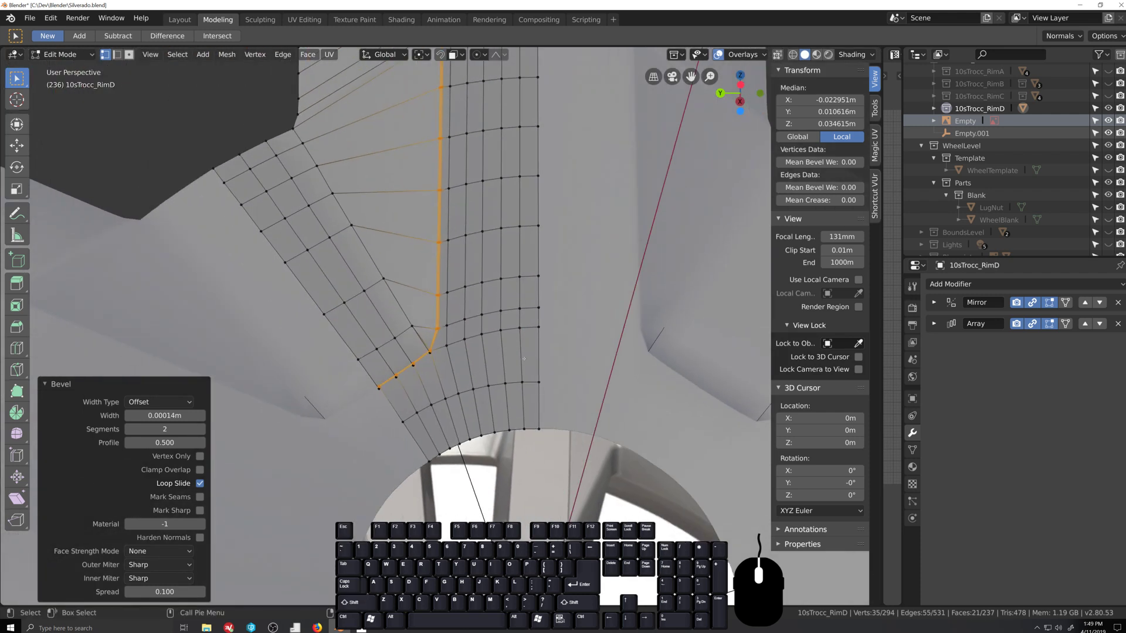
pyautogui.scroll(4, 563, 350)
pyautogui.moveTo(525, 357); pyautogui.dragTo(485, 361, button='middle')
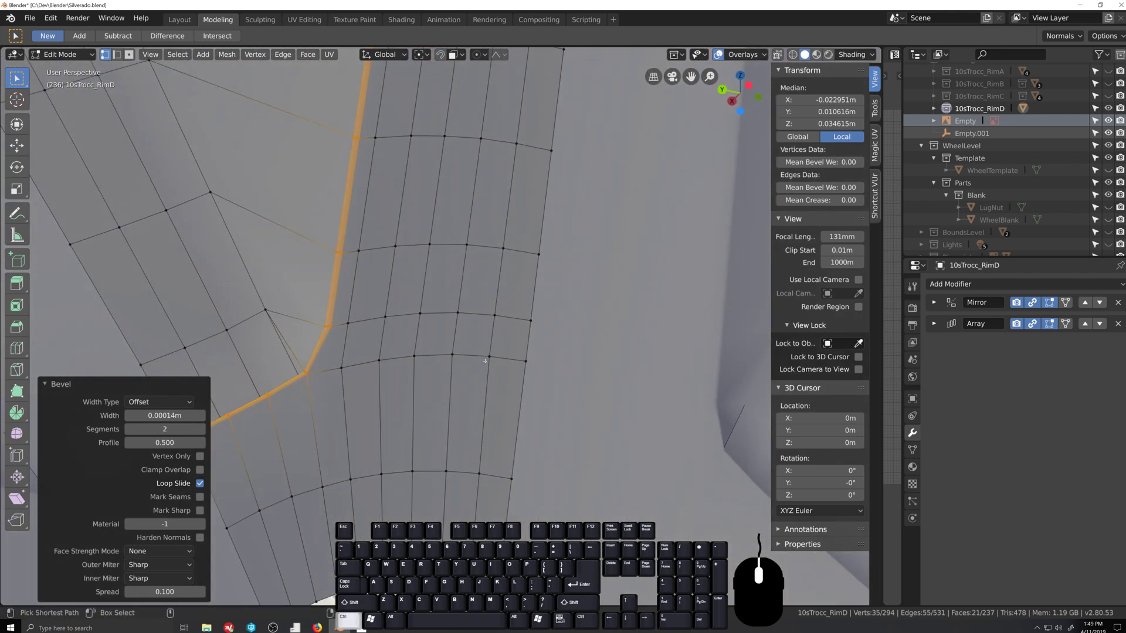
pyautogui.hotkey('ctrl', 'z')
# Step: Scale the four-vertex row along the recess's lower edge by 1.013 in Y and Z about the 3D Cursor
pyautogui.moveTo(476, 361); pyautogui.dragTo(474, 290, button='middle')
pyautogui.click(475, 290)
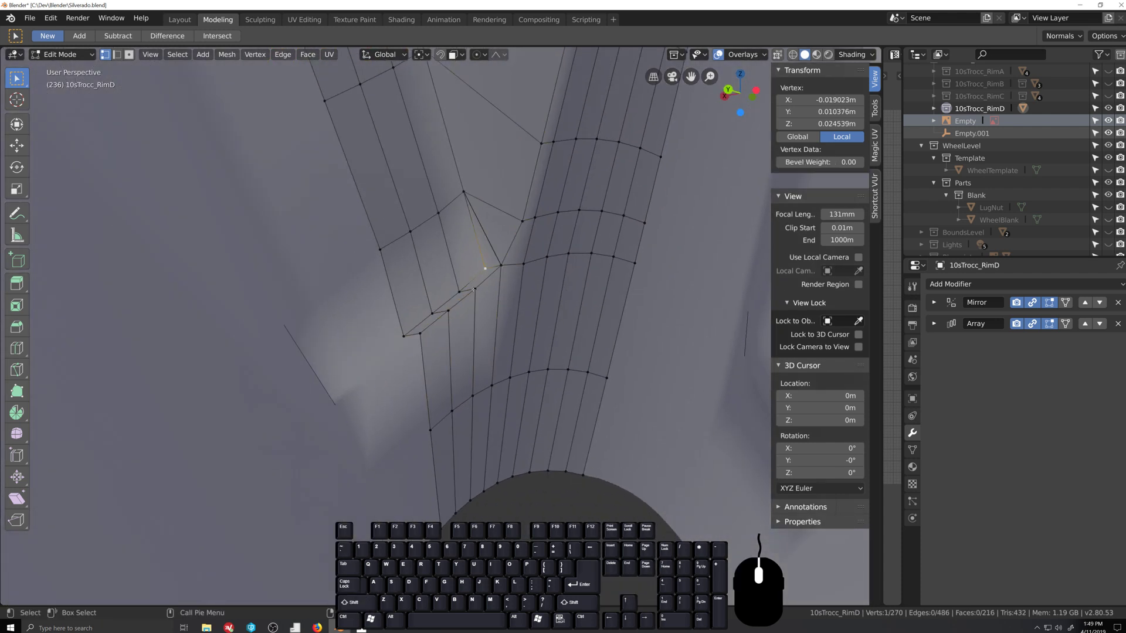
pyautogui.keyDown('ctrl'); pyautogui.keyDown('shift'); pyautogui.click(404, 336); pyautogui.keyUp('shift'); pyautogui.keyUp('ctrl')
pyautogui.press('.')
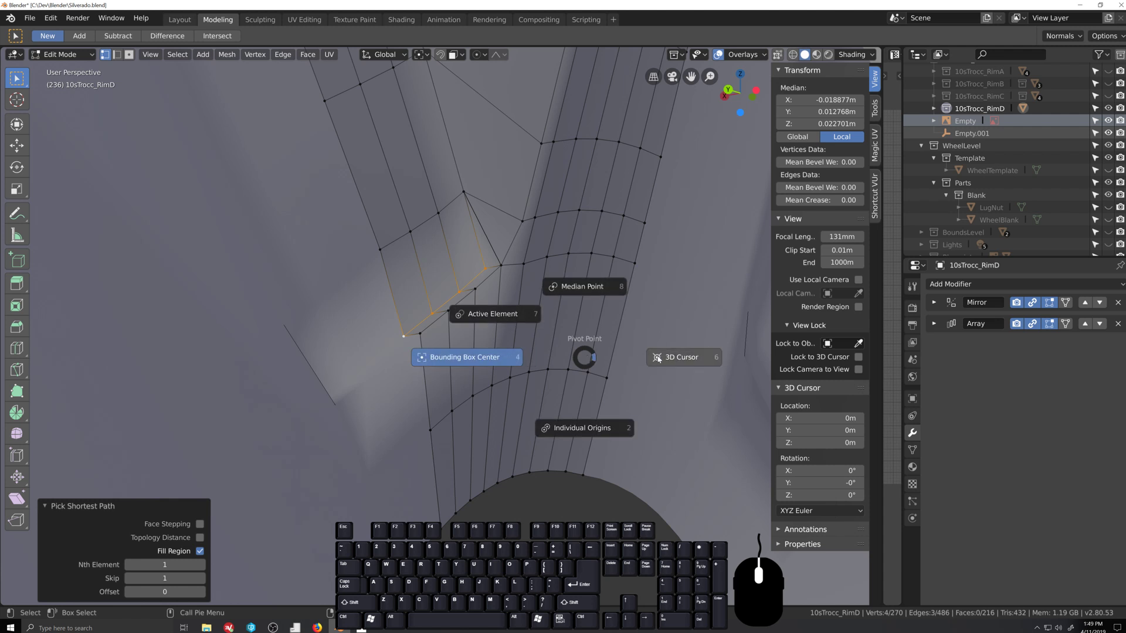
pyautogui.press('s')
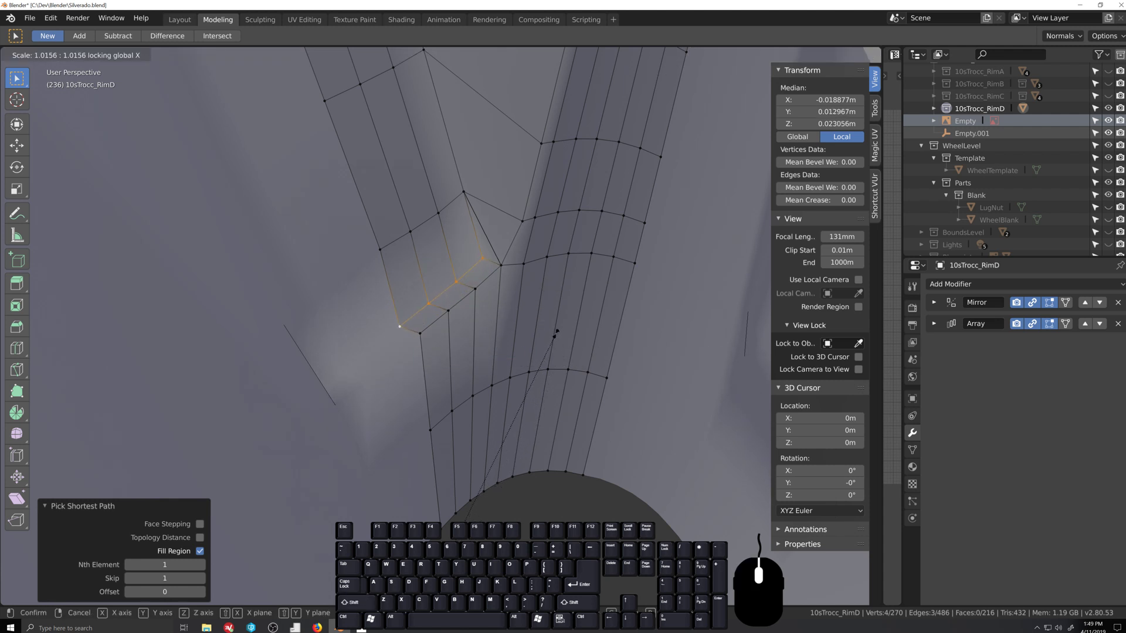
pyautogui.click(554, 332)
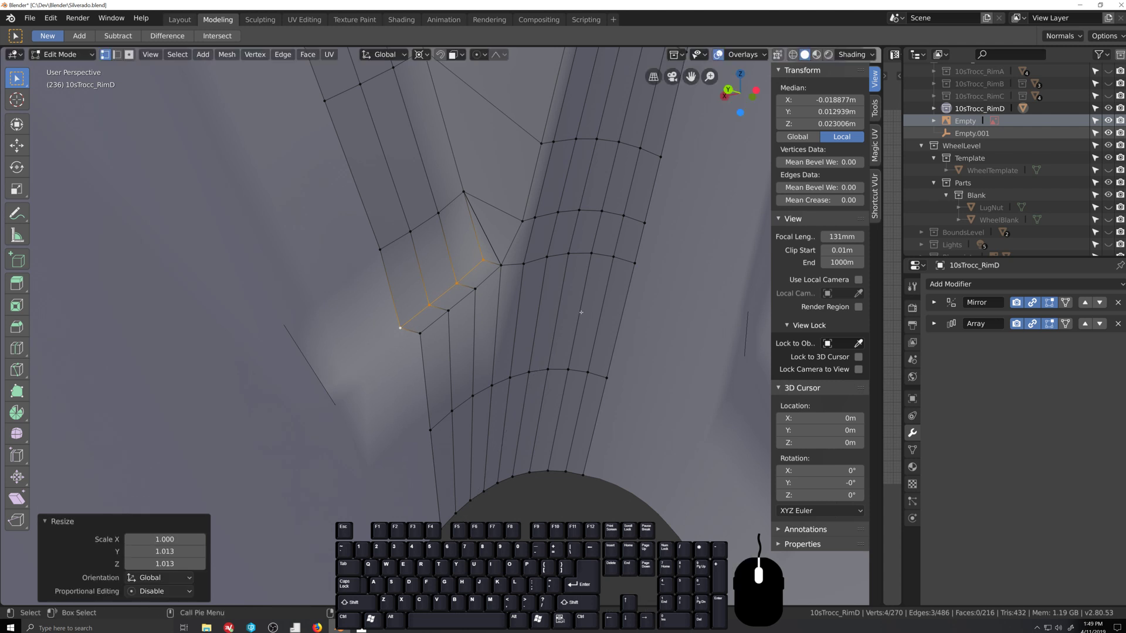
# Step: Delete the diagonal edge that crosses the face at the recess corner
pyautogui.moveTo(553, 332); pyautogui.dragTo(501, 325, button='middle')
pyautogui.click(501, 324)
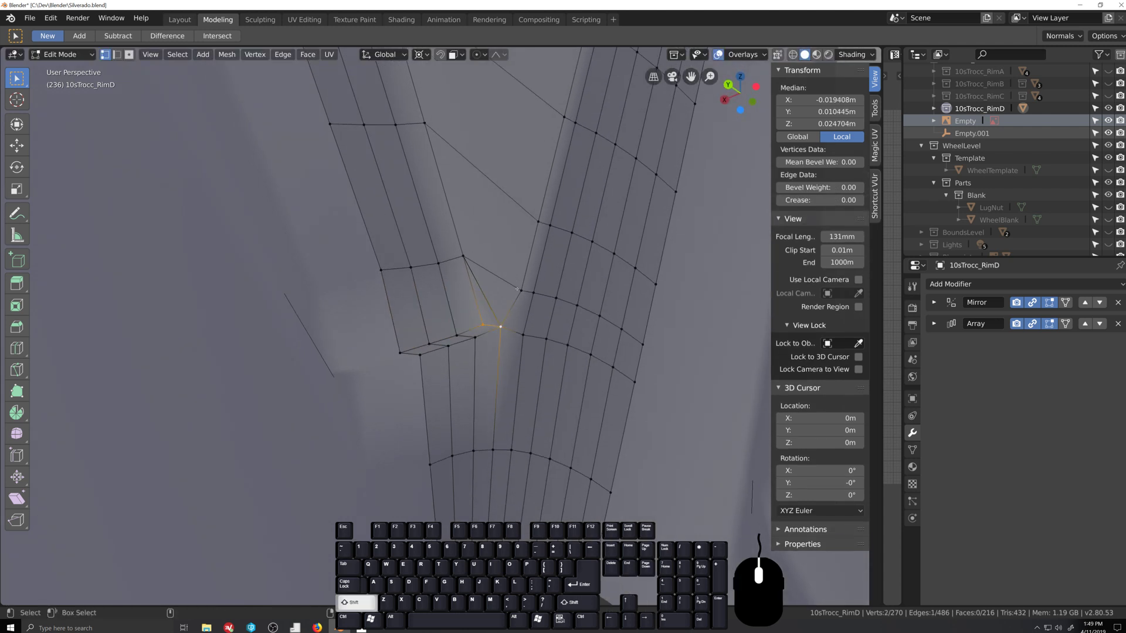
pyautogui.keyDown('shift'); pyautogui.click(484, 281); pyautogui.keyUp('shift')
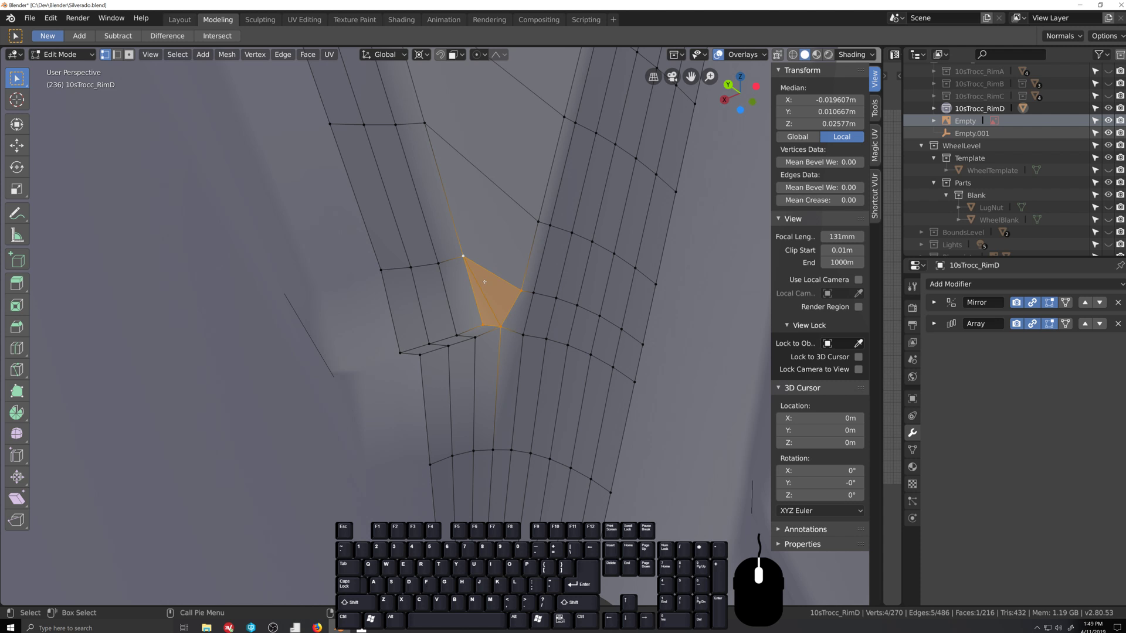
pyautogui.scroll(4, 484, 282)
pyautogui.press('3')
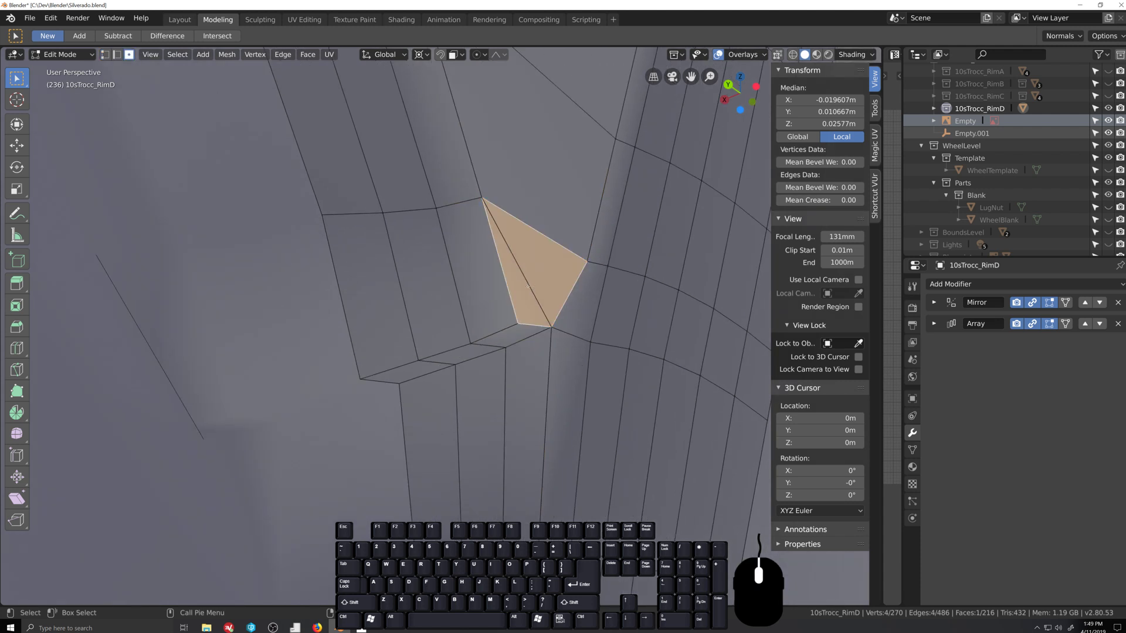
pyautogui.press('2')
pyautogui.click(529, 287)
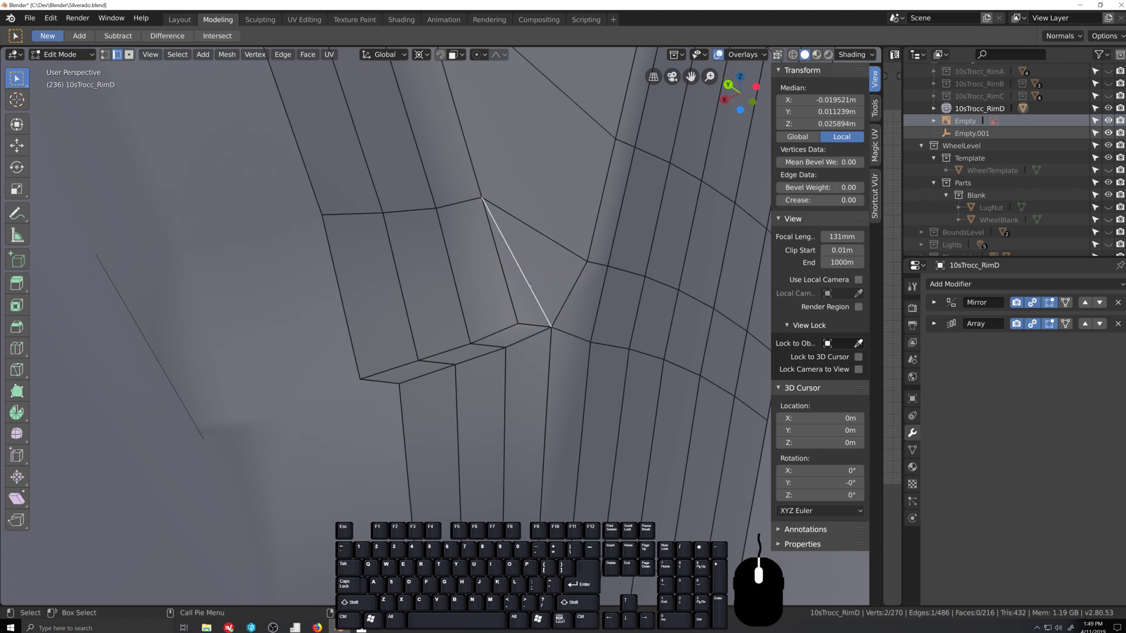
pyautogui.press('x')
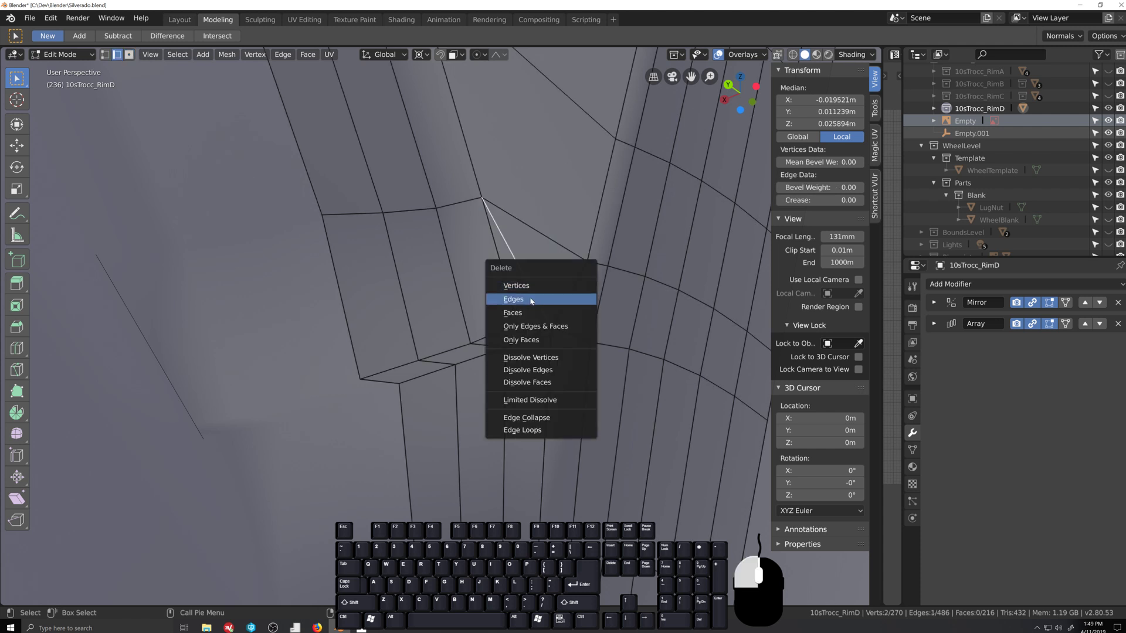
pyautogui.click(536, 298)
# Step: Bevel the recess's spoke-side border loop together with the edge loop along its lower end
pyautogui.scroll(-2, 574, 303)
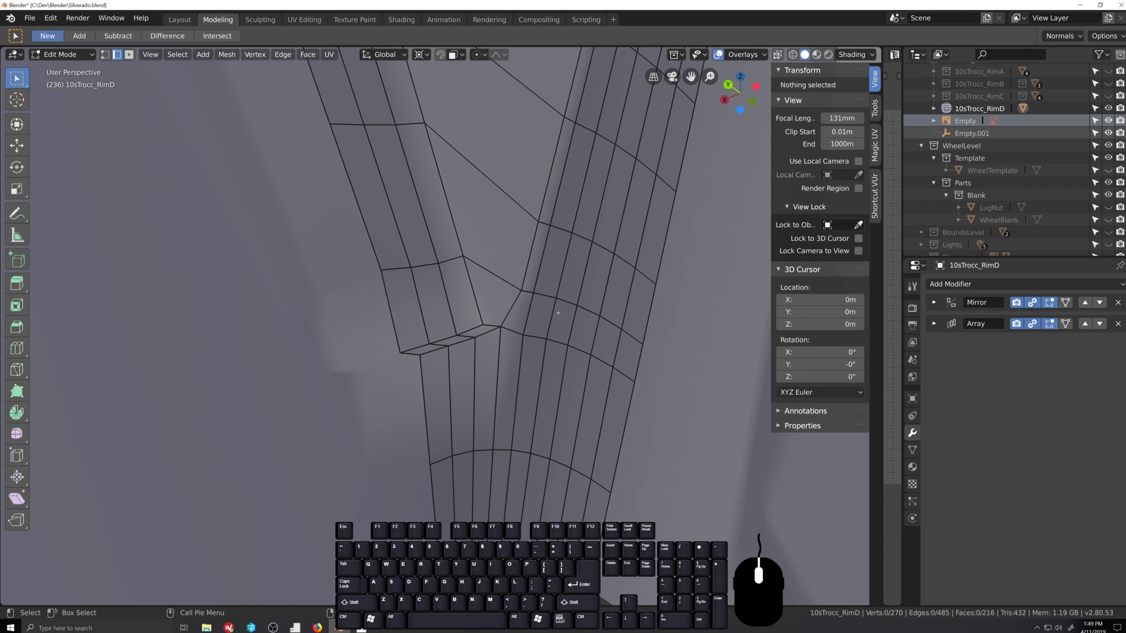
pyautogui.keyDown('alt'); pyautogui.click(513, 307); pyautogui.keyUp('alt')
pyautogui.keyDown('alt'); pyautogui.keyDown('shift'); pyautogui.click(489, 333); pyautogui.keyUp('shift'); pyautogui.keyUp('alt')
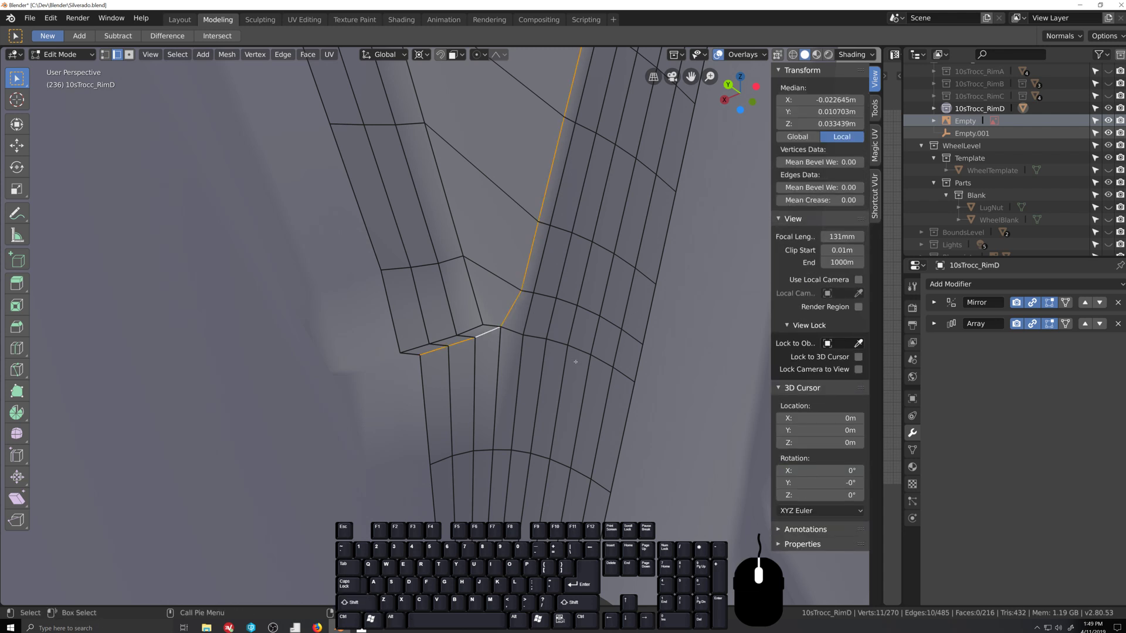
pyautogui.scroll(-2, 519, 340)
pyautogui.press('`')
pyautogui.hotkey('ctrl', 'b')
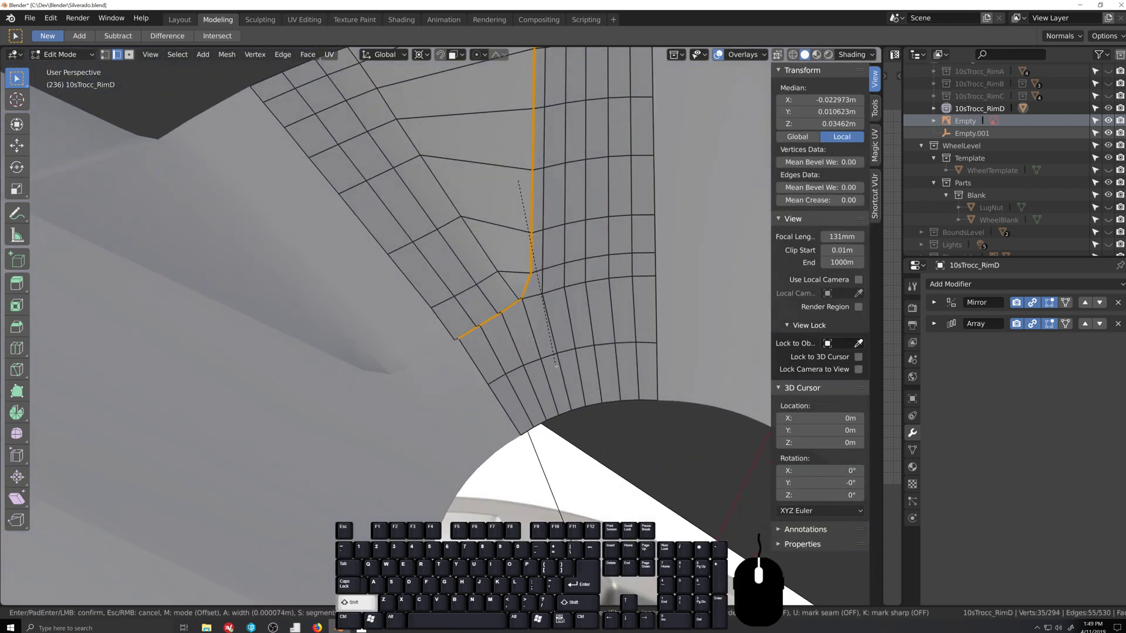
pyautogui.click(555, 372)
# Step: Examine the beveled recess border up close and in Object Mode, and undo the bevel
pyautogui.scroll(-4, 556, 372)
pyautogui.moveTo(556, 372); pyautogui.dragTo(523, 299, button='middle')
pyautogui.scroll(3, 597, 318)
pyautogui.press('Tab')
pyautogui.press('Tab')
pyautogui.scroll(-4, 516, 292)
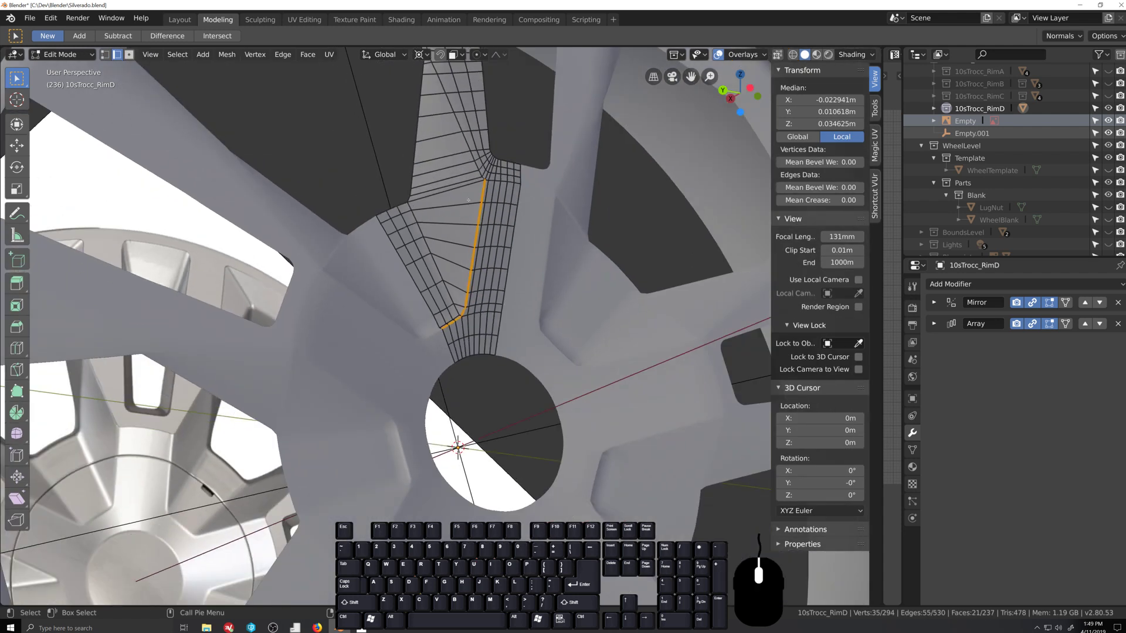
pyautogui.scroll(4, 485, 329)
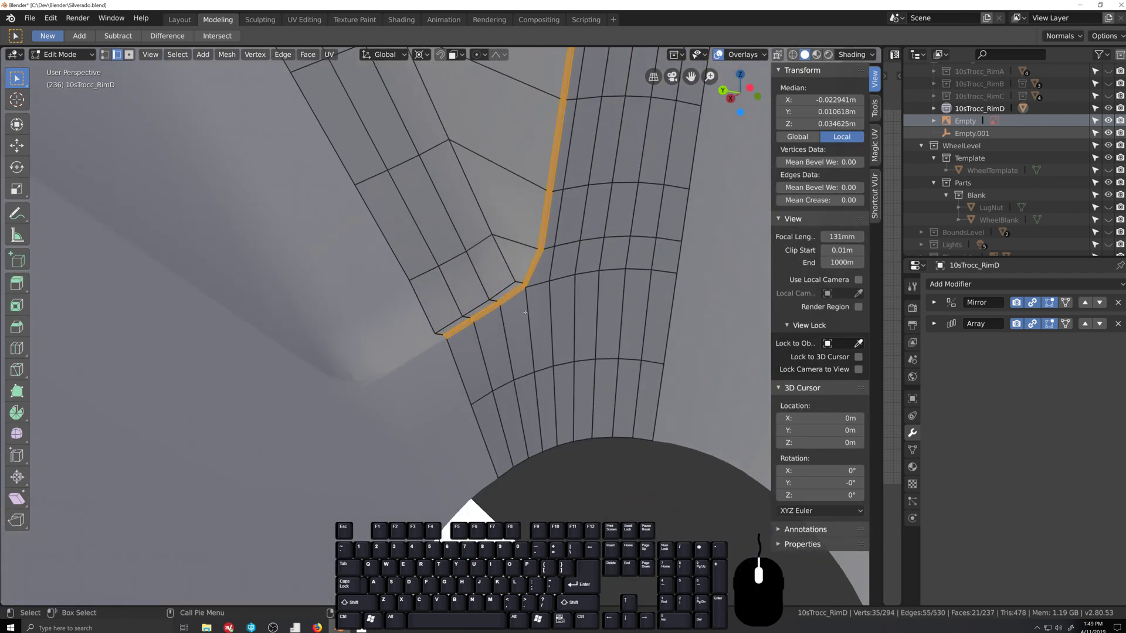
pyautogui.moveTo(541, 321); pyautogui.dragTo(541, 277, button='middle')
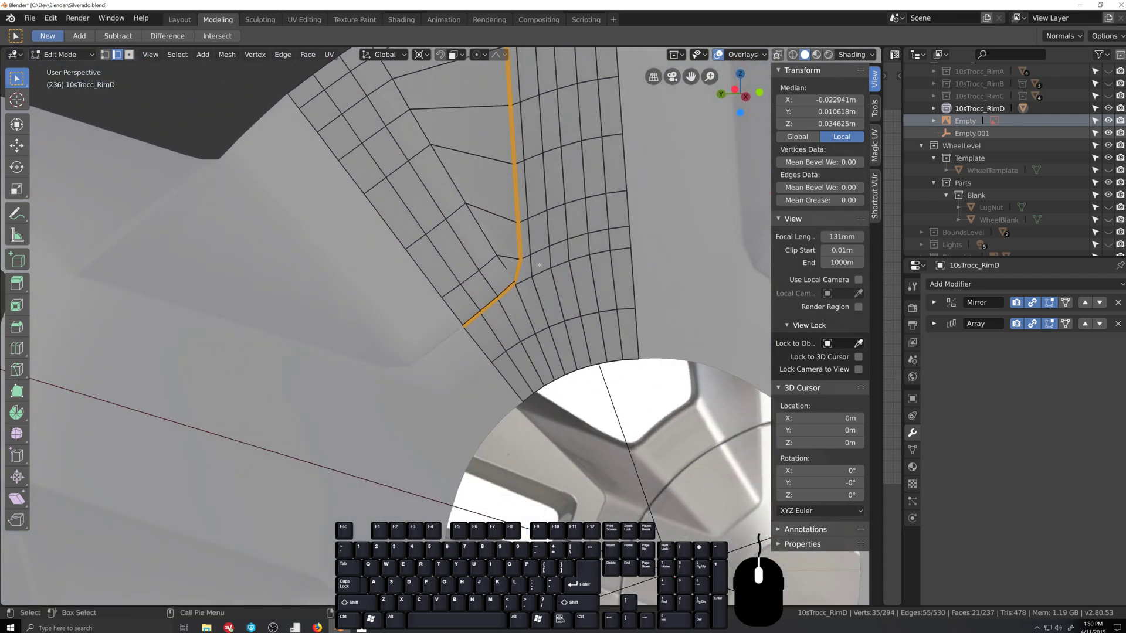
pyautogui.moveTo(476, 288); pyautogui.dragTo(536, 291, button='middle')
pyautogui.press('Tab')
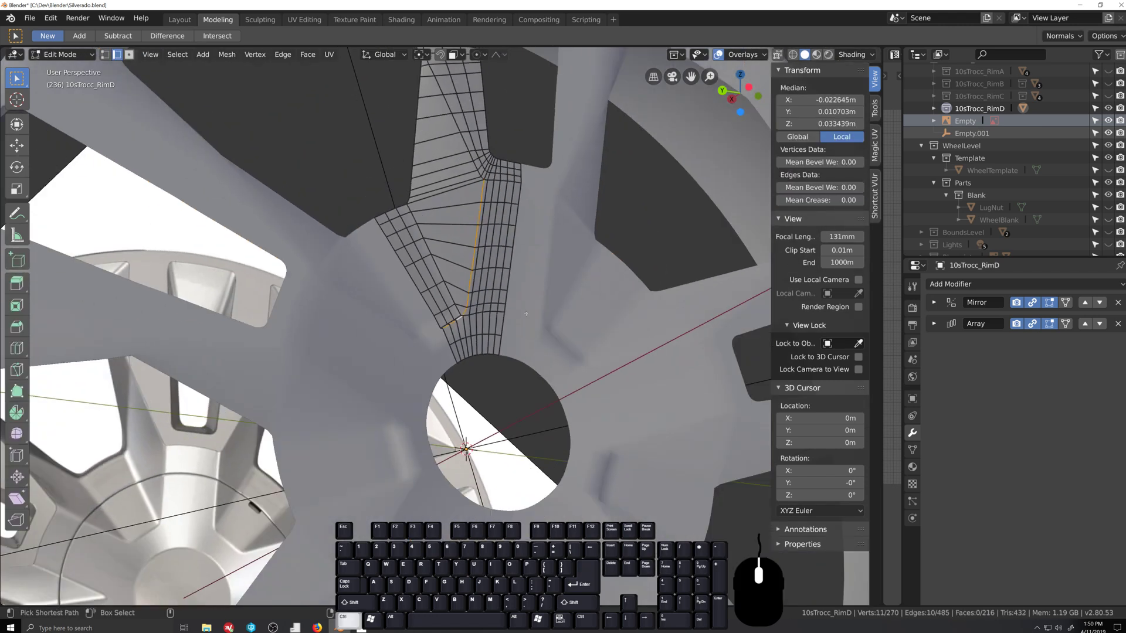
pyautogui.hotkey('ctrl', 'z')
# Step: Connect the inner vertex above the recess corner to the border's corner vertex with a new edge
pyautogui.scroll(5, 518, 291)
pyautogui.scroll(-1, 518, 291)
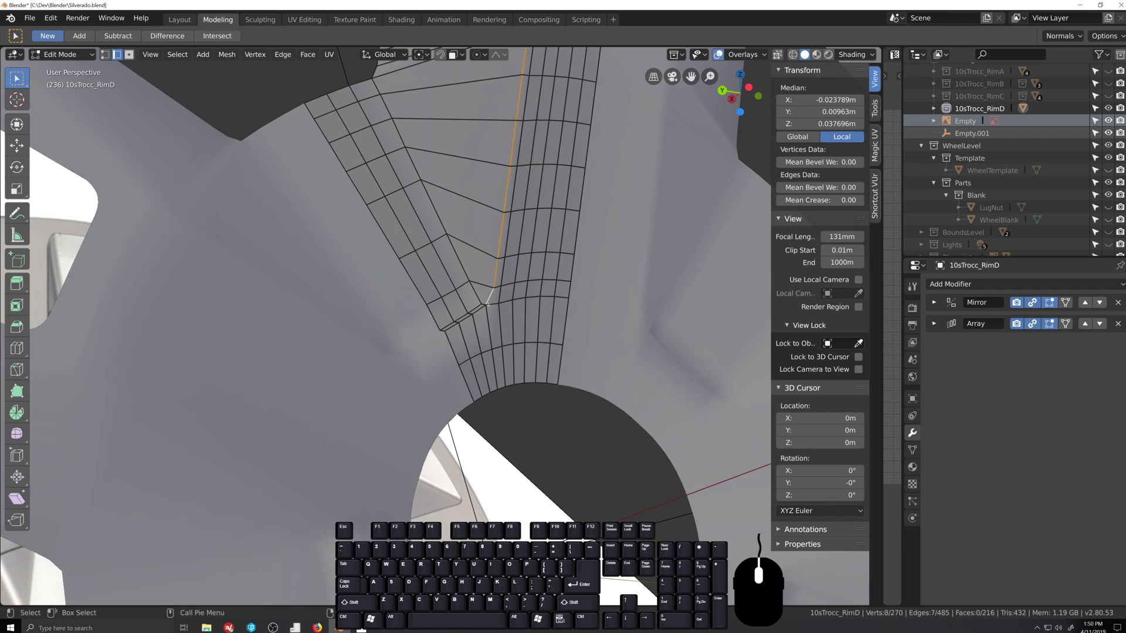
pyautogui.click(493, 304)
pyautogui.scroll(3, 508, 273)
pyautogui.press('1')
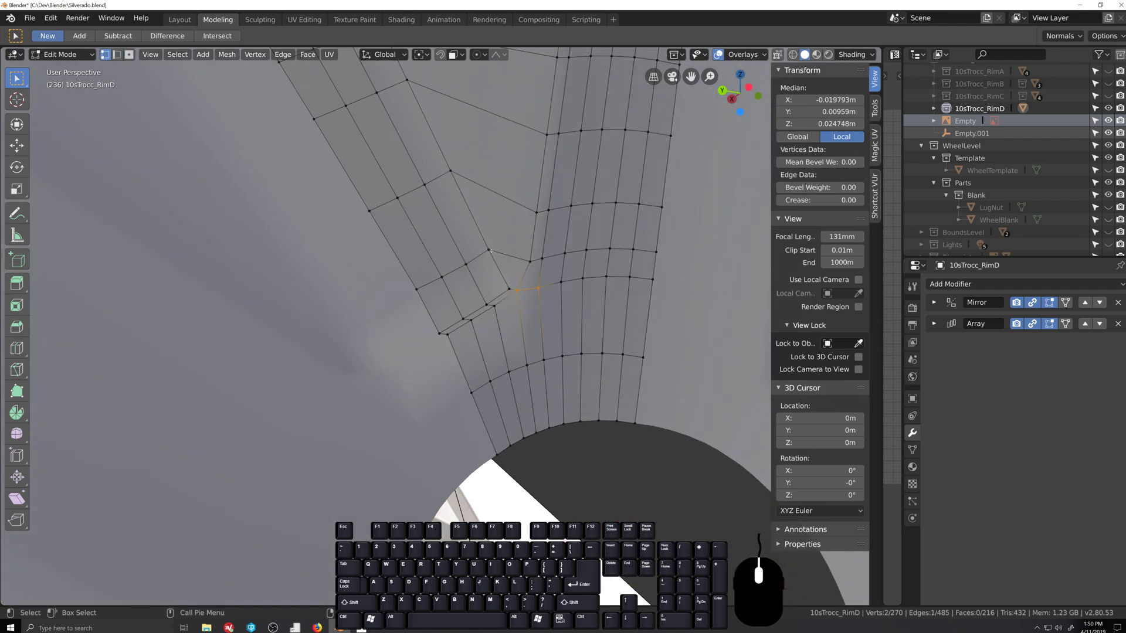
pyautogui.click(490, 250)
pyautogui.keyDown('shift'); pyautogui.click(519, 281); pyautogui.keyUp('shift')
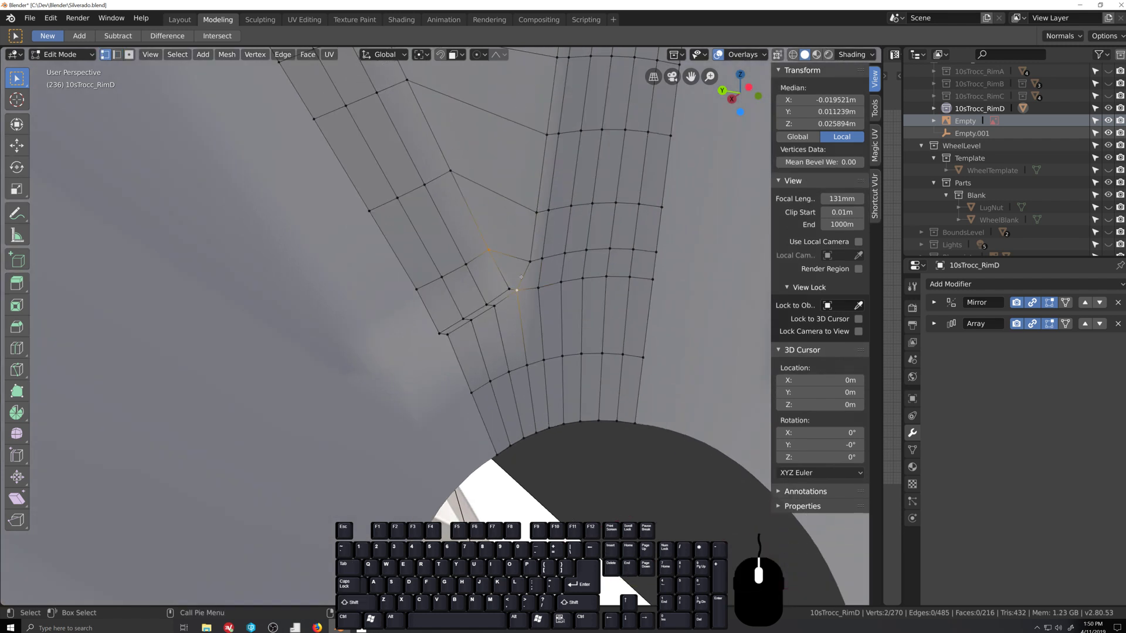
pyautogui.press('f')
# Step: Bevel the shortest path from the lower recess end around the corner by 0.000177 m with 2 segments
pyautogui.moveTo(521, 276); pyautogui.dragTo(549, 275, button='middle')
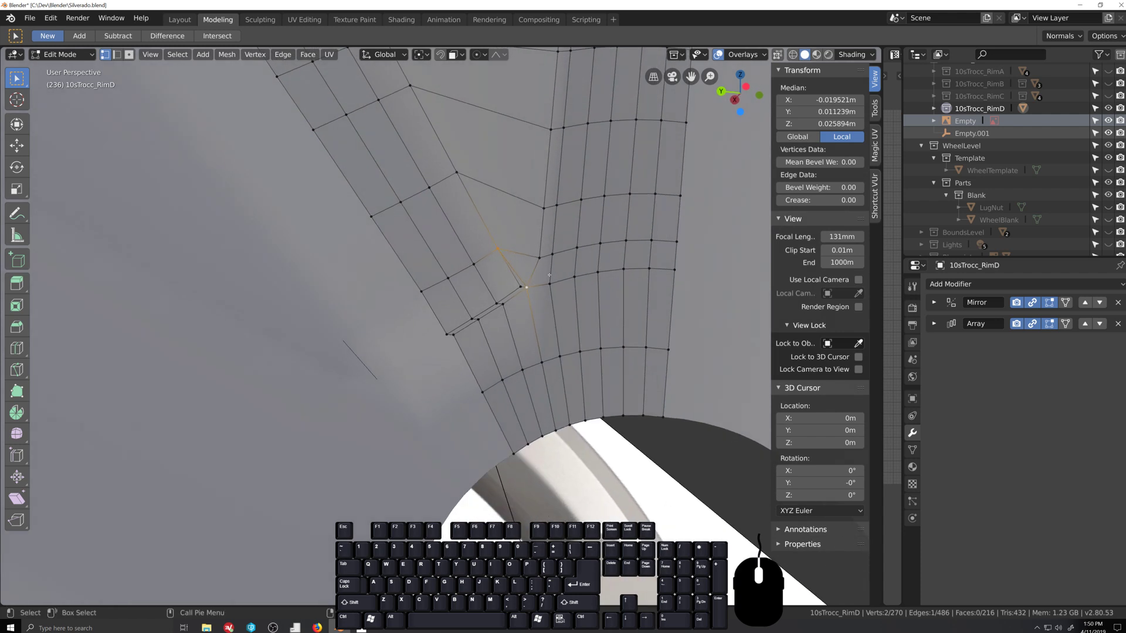
pyautogui.click(454, 334)
pyautogui.keyDown('ctrl'); pyautogui.click(544, 209); pyautogui.keyUp('ctrl')
pyautogui.hotkey('ctrl', 'b')
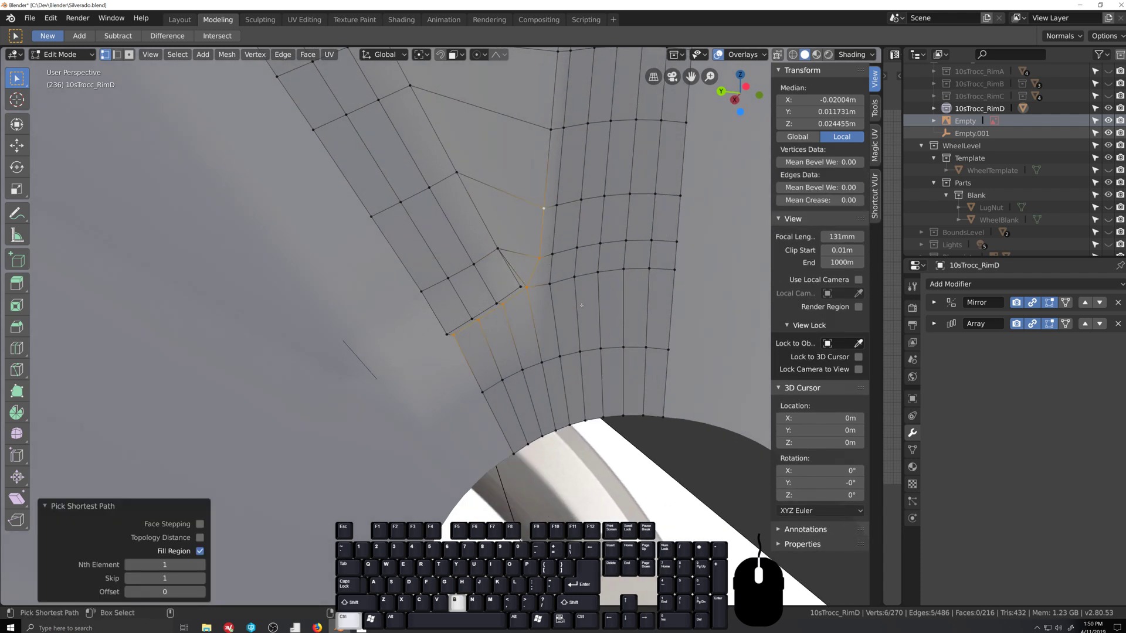
pyautogui.click(586, 310)
# Step: Inspect the beveled corner path, and undo the bevel along with the diagonal edge added at the corner
pyautogui.scroll(-5, 586, 313)
pyautogui.moveTo(566, 349); pyautogui.dragTo(527, 303, button='middle')
pyautogui.scroll(4, 606, 277)
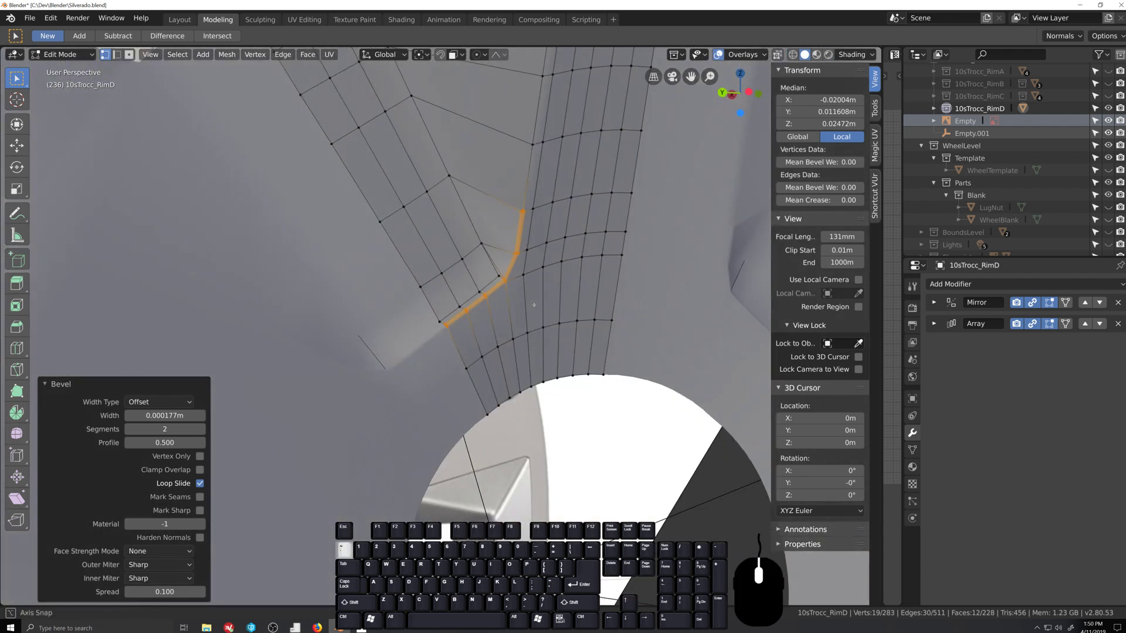
pyautogui.hotkey('ctrl', 'z')
pyautogui.hotkey('ctrl', 'z')
pyautogui.hotkey('ctrl', 'z')
pyautogui.hotkey('ctrl', 'z')
pyautogui.scroll(-3, 524, 305)
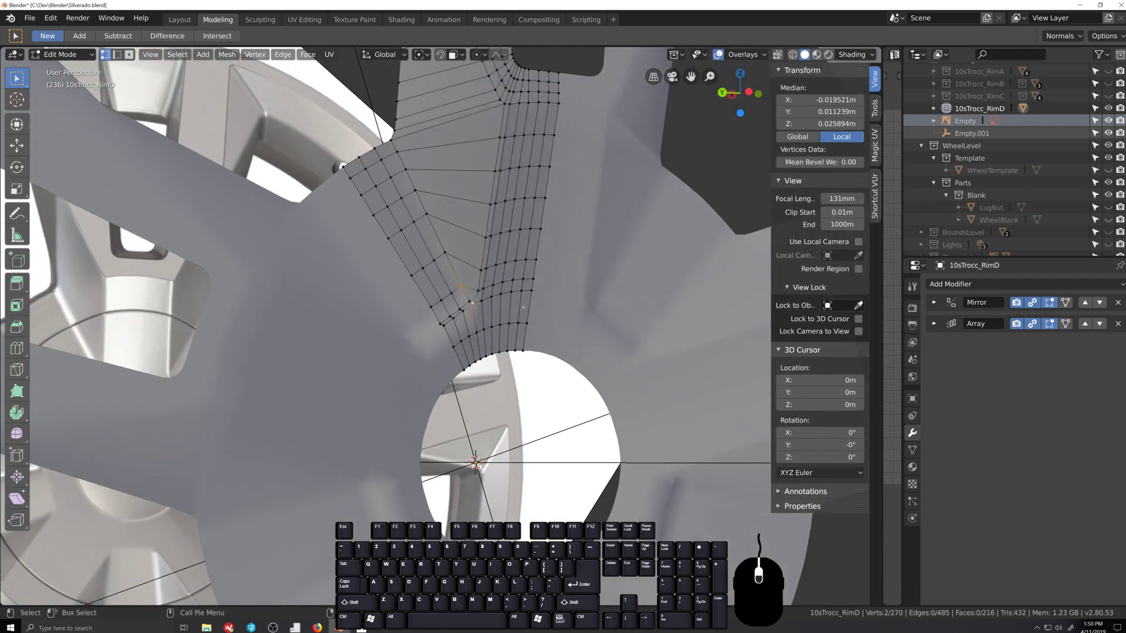
# Step: Inspect the rim's spokes and lug recess in Object Mode
pyautogui.press('Tab')
pyautogui.scroll(-5, 490, 370)
pyautogui.moveTo(468, 312); pyautogui.dragTo(420, 295, button='middle')
pyautogui.scroll(3, 482, 383)
pyautogui.scroll(1, 481, 383)
pyautogui.scroll(-5, 482, 384)
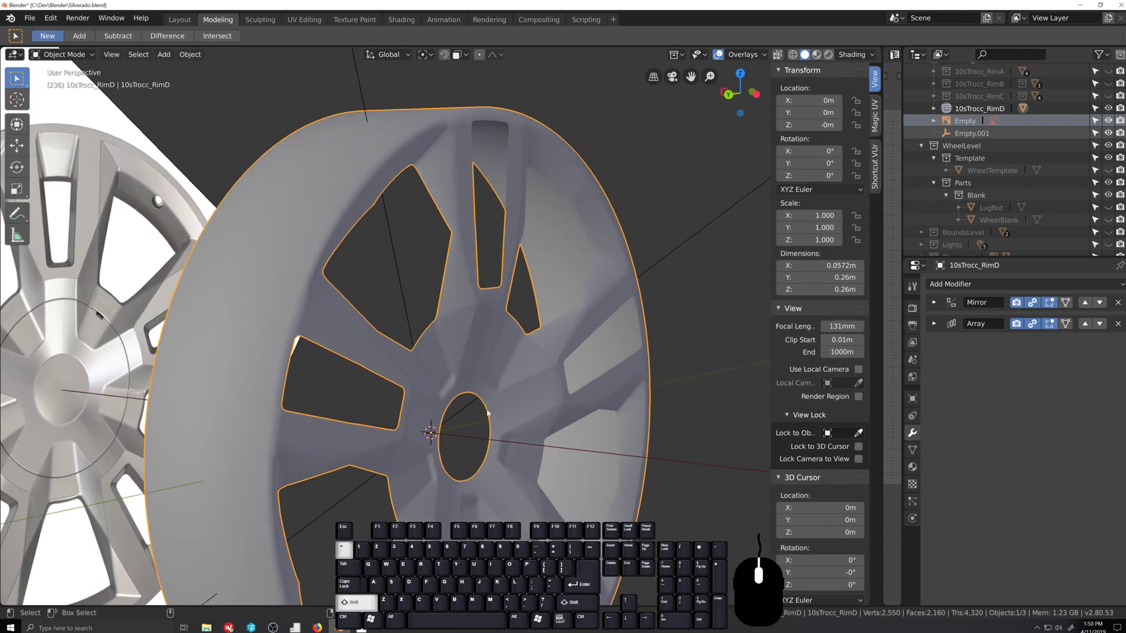
pyautogui.scroll(6, 420, 295)
# Step: Select the row of vertices across the lug recess's lower end and move it along X by about -0.00034 m
pyautogui.press('Tab')
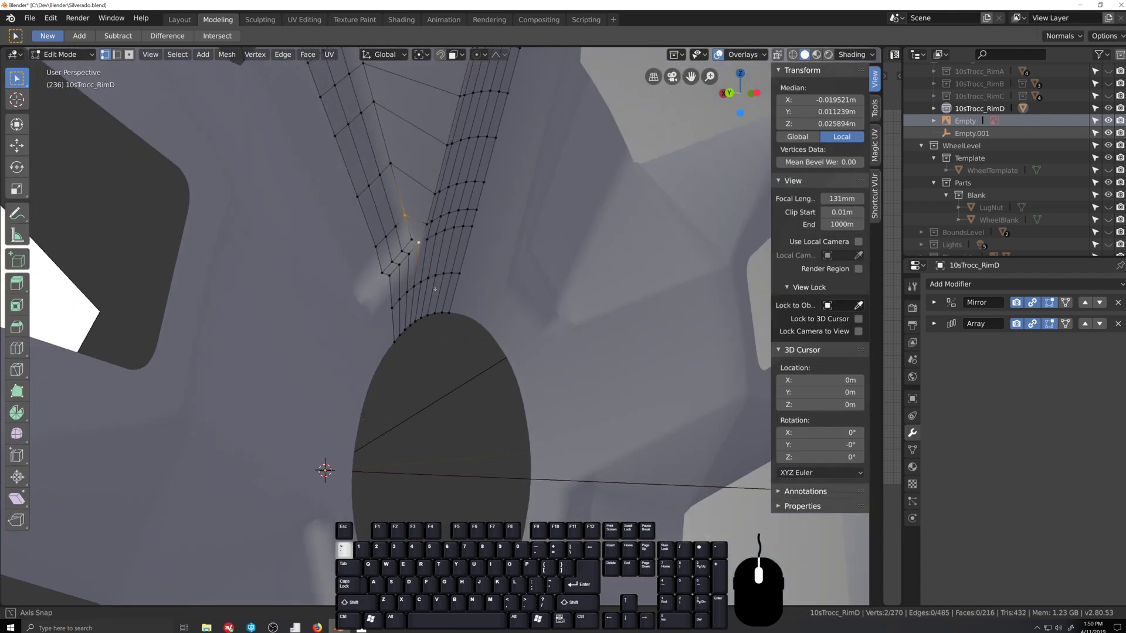
pyautogui.click(379, 310)
pyautogui.hotkey('shift', '`')
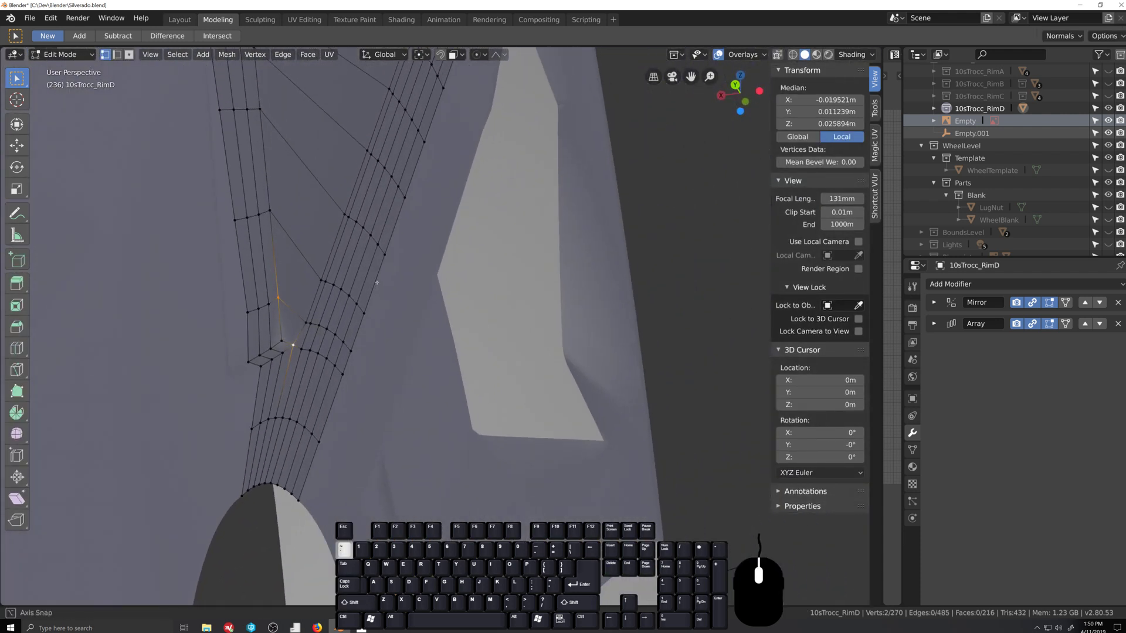
pyautogui.click(270, 337)
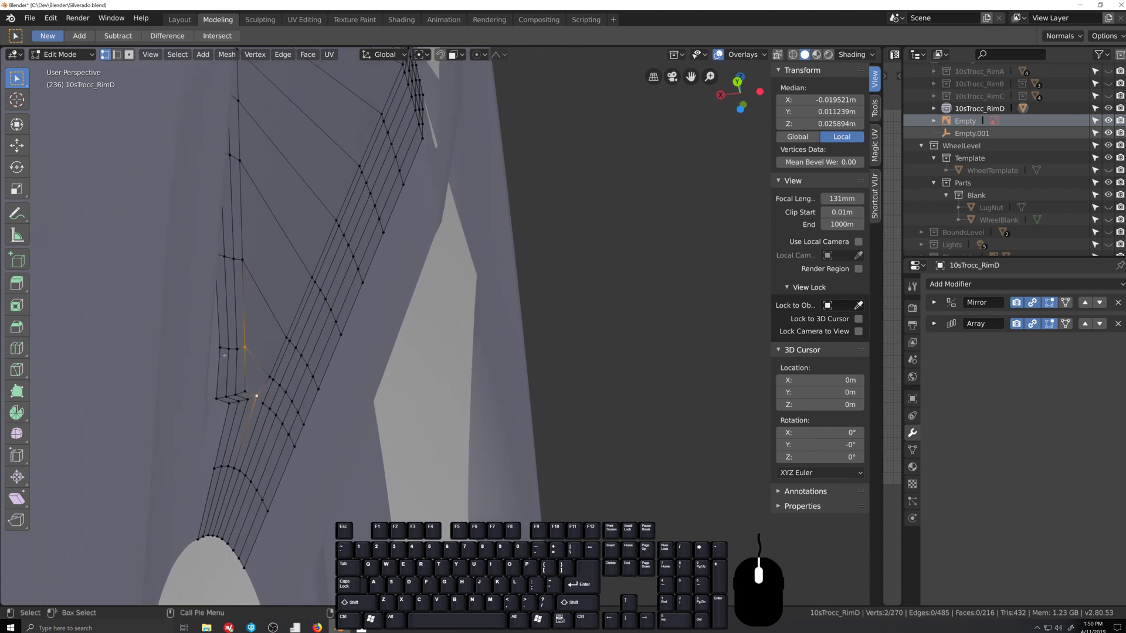
pyautogui.hotkey('shift', '`')
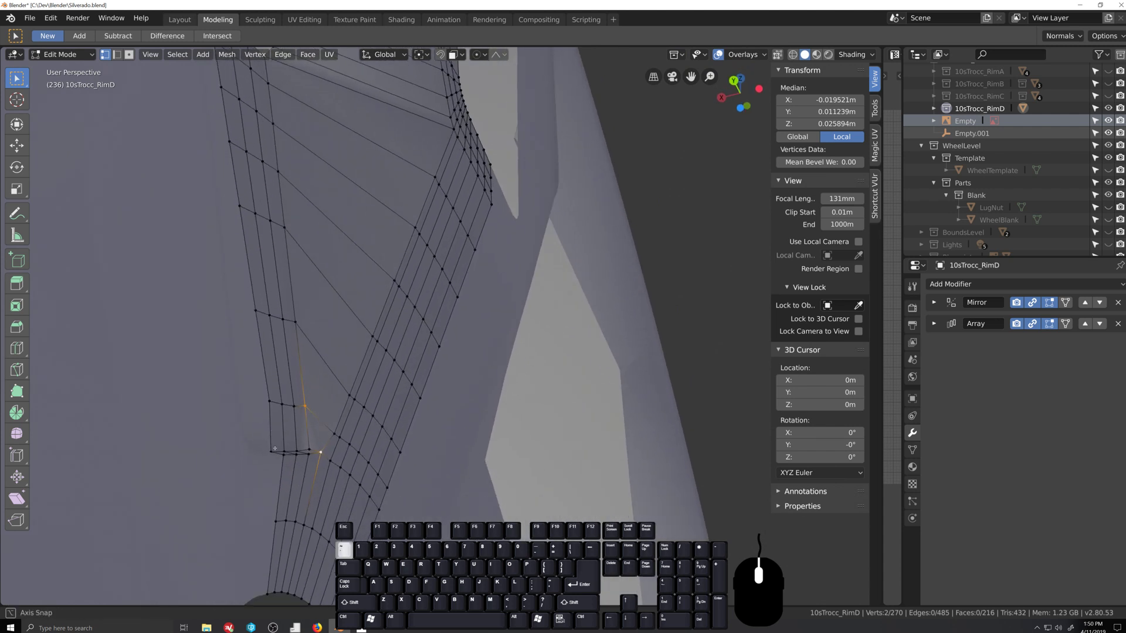
pyautogui.click(274, 452)
pyautogui.keyDown('ctrl'); pyautogui.click(276, 427); pyautogui.keyUp('ctrl')
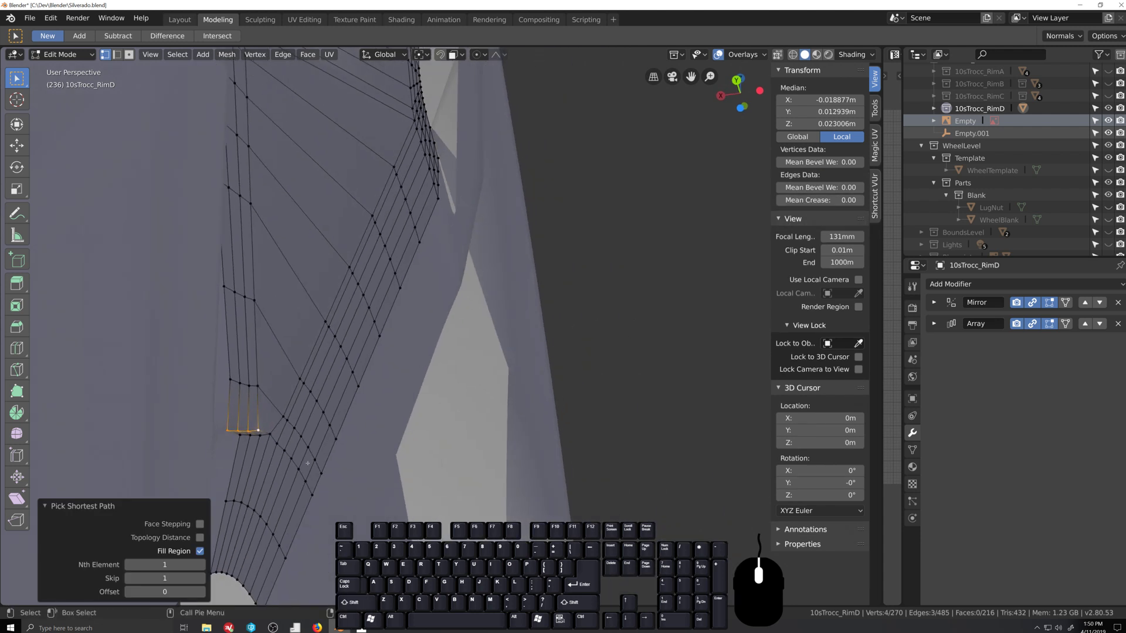
pyautogui.press('g')
pyautogui.press('x')
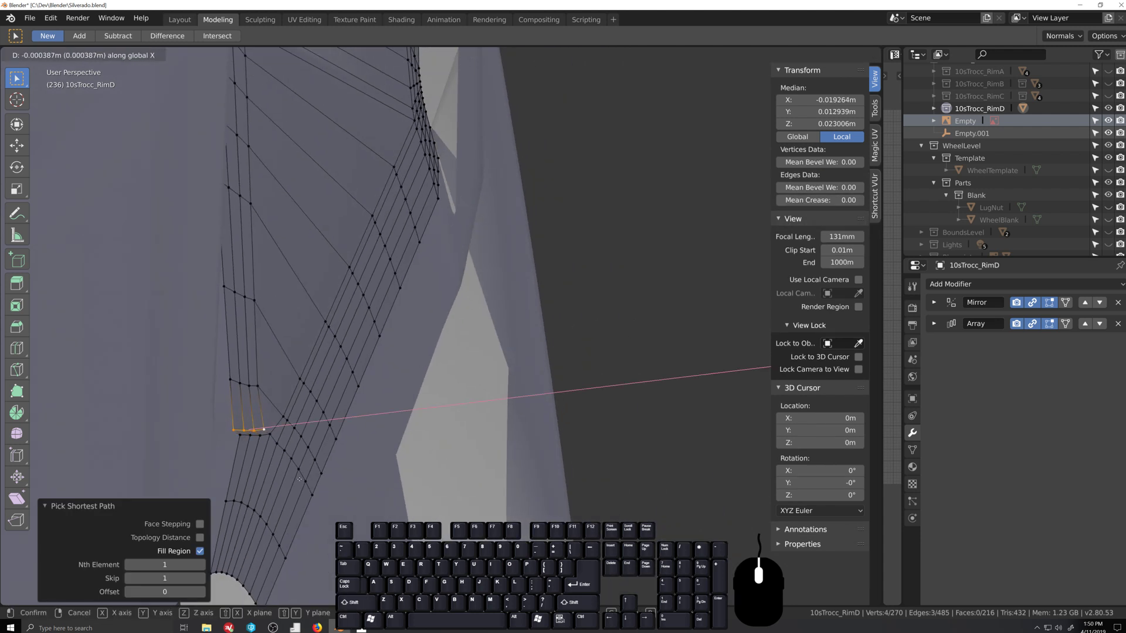
pyautogui.click(300, 479)
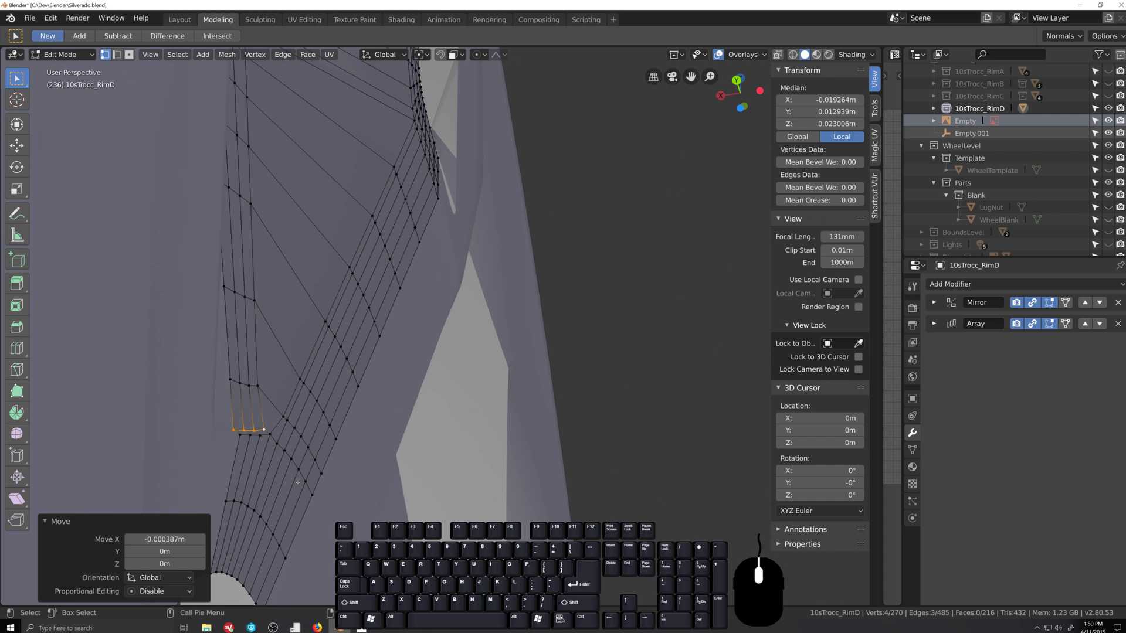
pyautogui.press('g')
pyautogui.press('x')
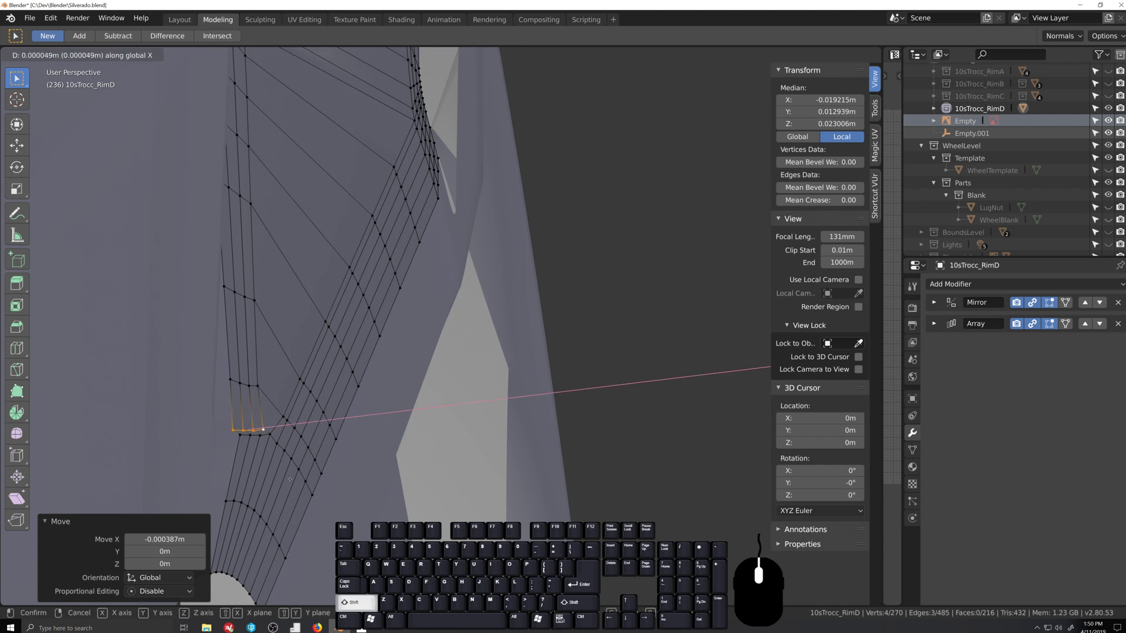
pyautogui.click(303, 476)
# Step: Inspect the rim in Object Mode, compare it with the reference photo wheel4a.jpg in Photos, and return to Blender
pyautogui.press('Tab')
pyautogui.scroll(-8, 303, 476)
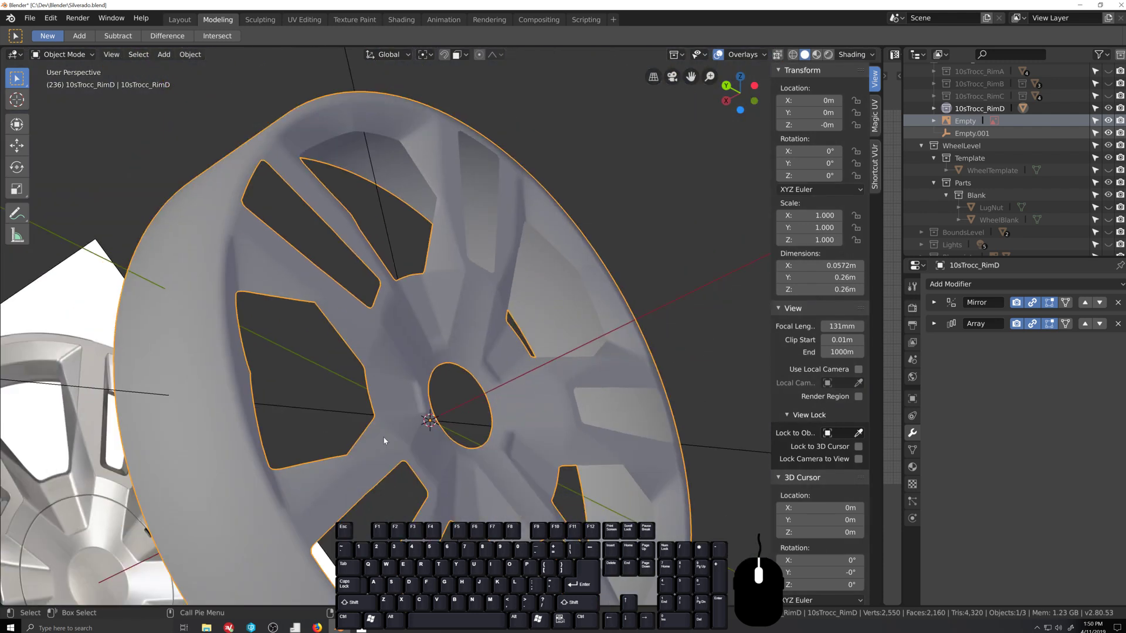
pyautogui.scroll(1, 384, 440)
pyautogui.scroll(-3, 387, 437)
pyautogui.scroll(3, 403, 416)
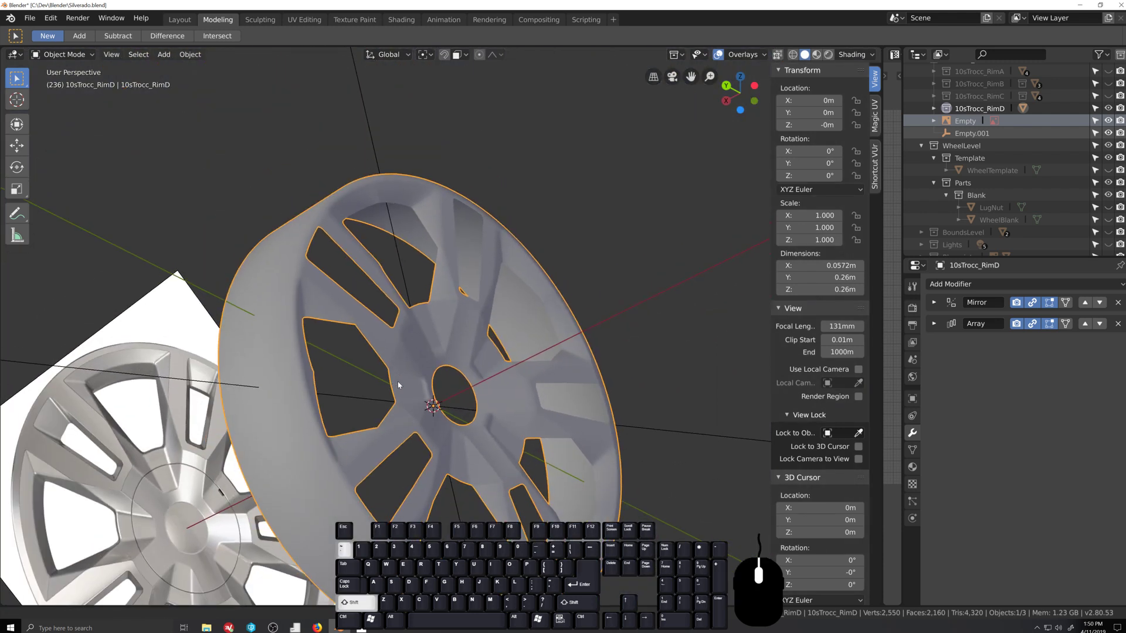
pyautogui.moveTo(402, 411); pyautogui.dragTo(384, 424, button='middle')
pyautogui.hotkey('alt', 'Tab')
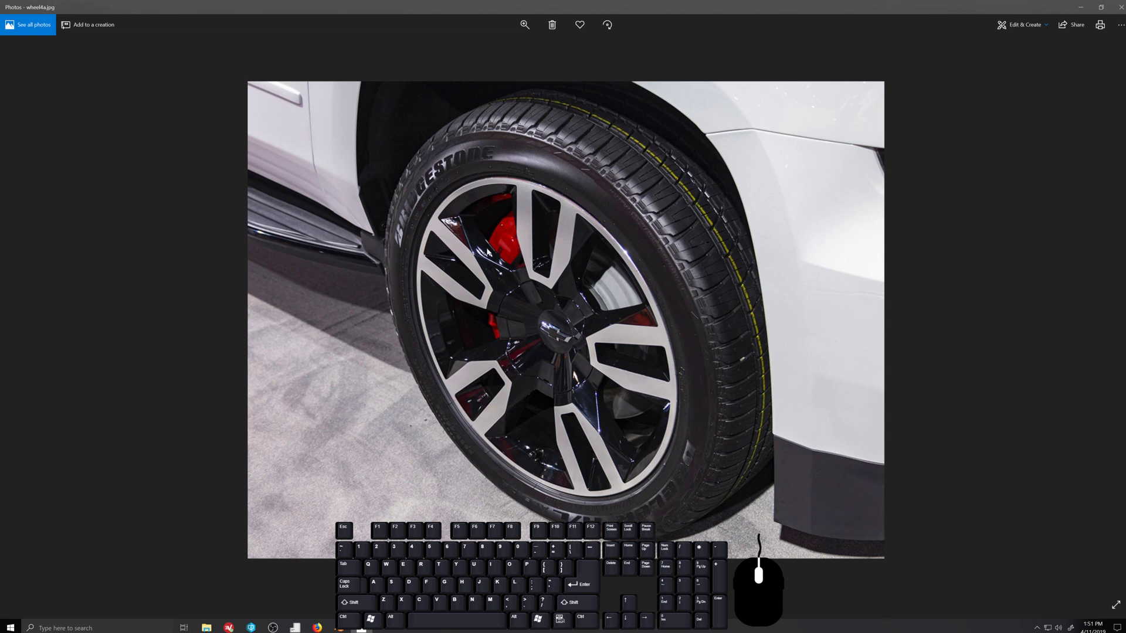
pyautogui.click(339, 628)
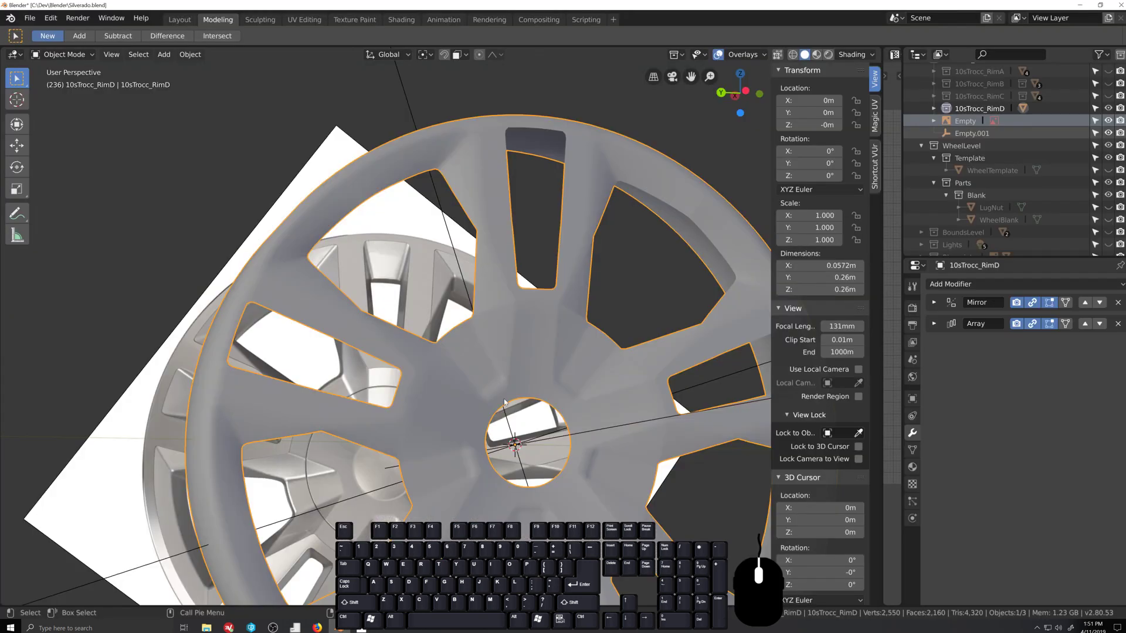
# Step: Select the border edge loop of the large spoke opening and extrude it along X by about 0.00608 m
pyautogui.scroll(5, 495, 273)
pyautogui.press('Tab')
pyautogui.keyDown('alt'); pyautogui.click(495, 273); pyautogui.keyUp('alt')
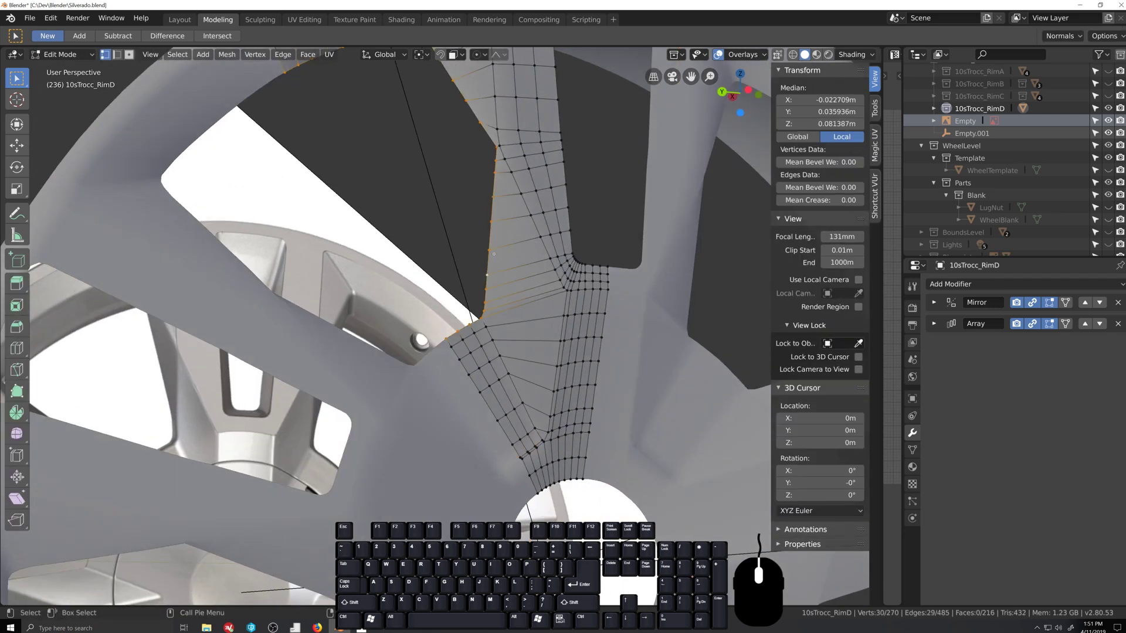
pyautogui.scroll(-5, 496, 272)
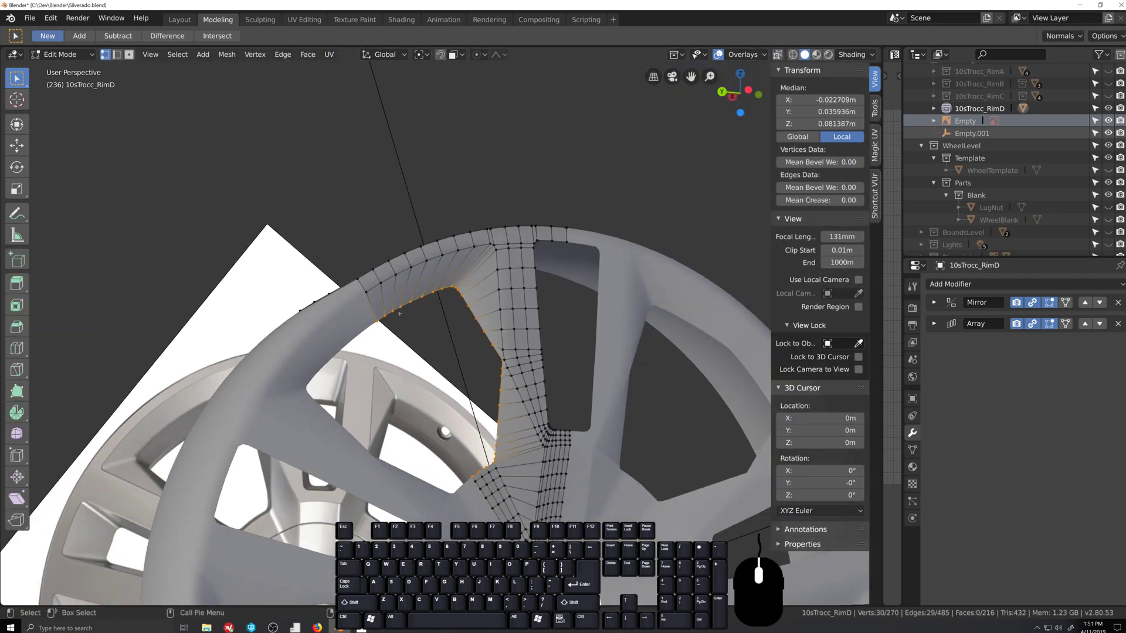
pyautogui.moveTo(400, 313); pyautogui.dragTo(487, 451, button='middle')
pyautogui.press('e')
pyautogui.press('x')
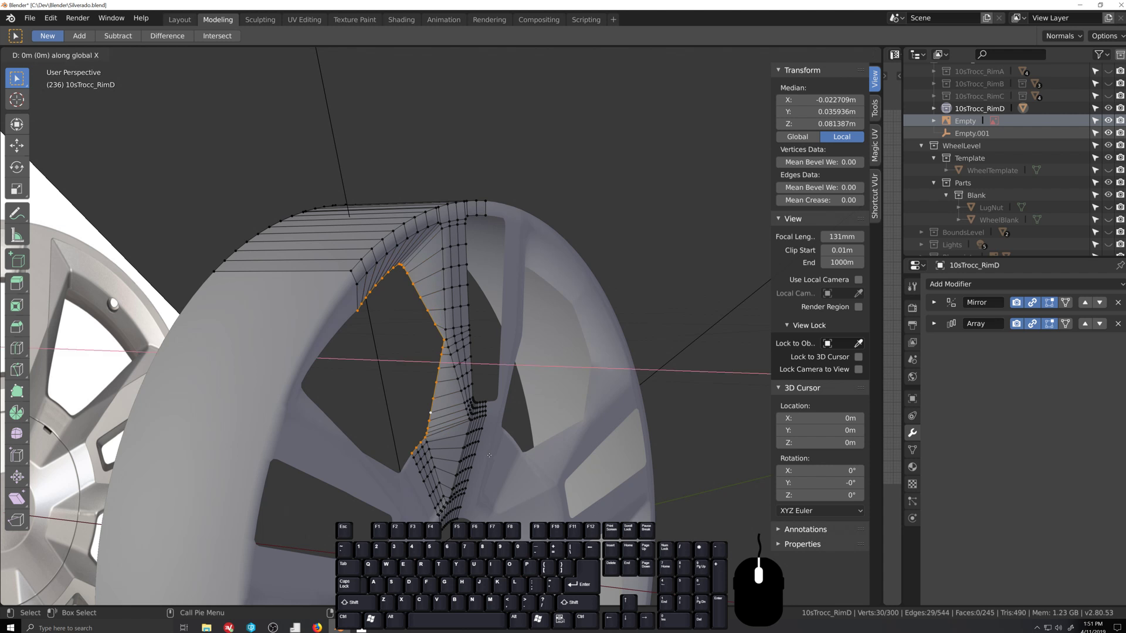
pyautogui.click(403, 463)
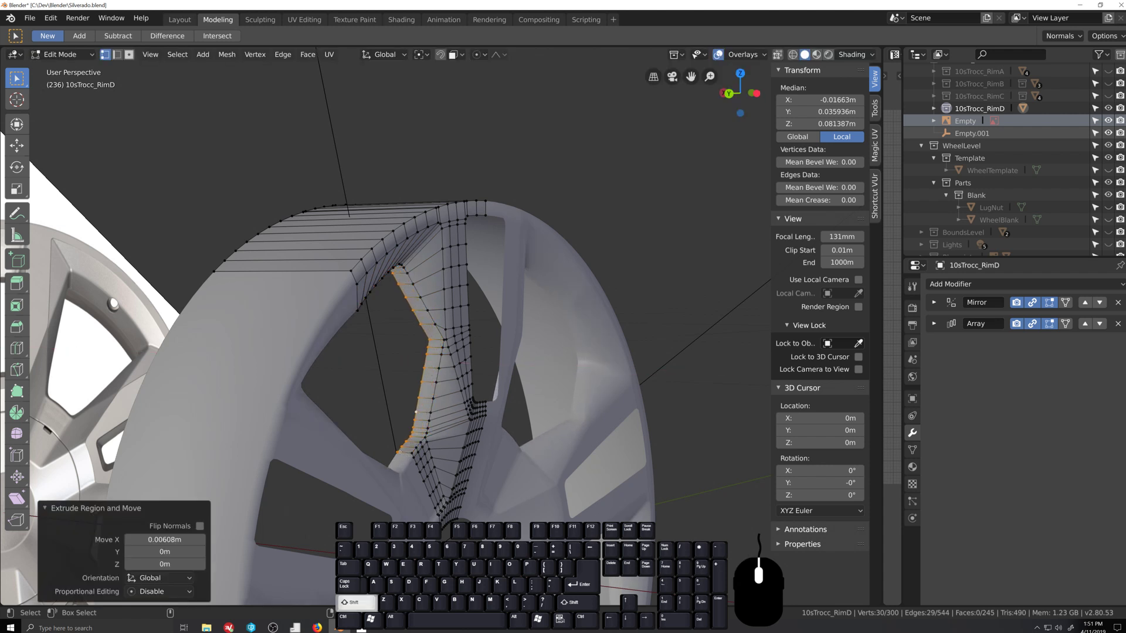
# Step: Flatten the extruded edge loop by scaling it to 0 along X about the Active Element, using its lower end vertex
pyautogui.keyDown('shift'); pyautogui.click(403, 460); pyautogui.keyUp('shift')
pyautogui.press('.')
pyautogui.click(352, 409)
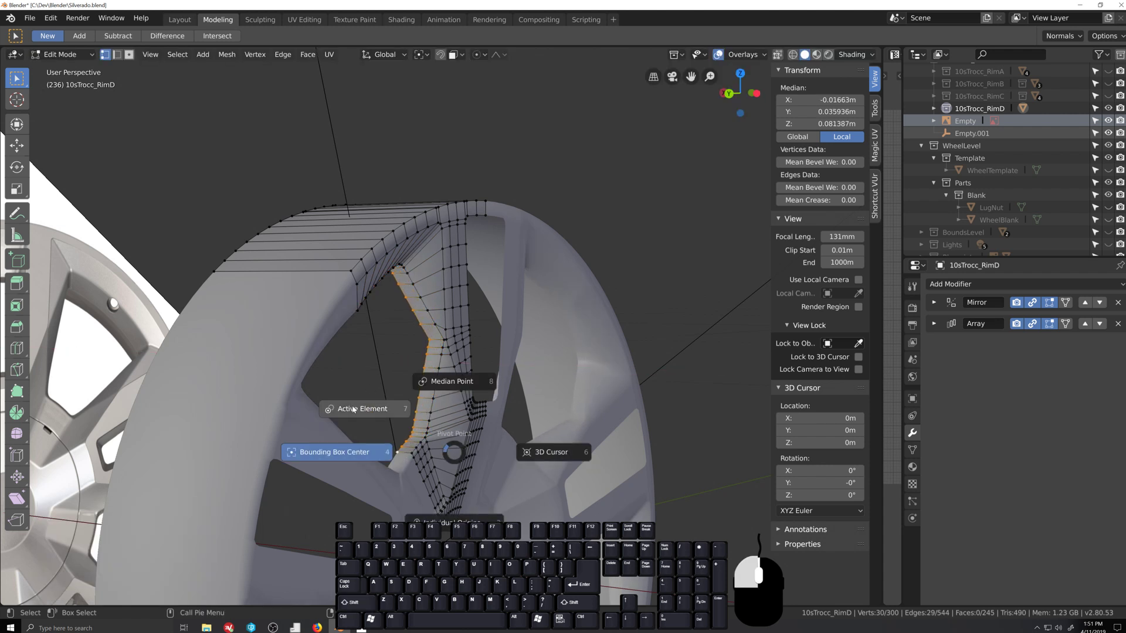
pyautogui.write('sx')
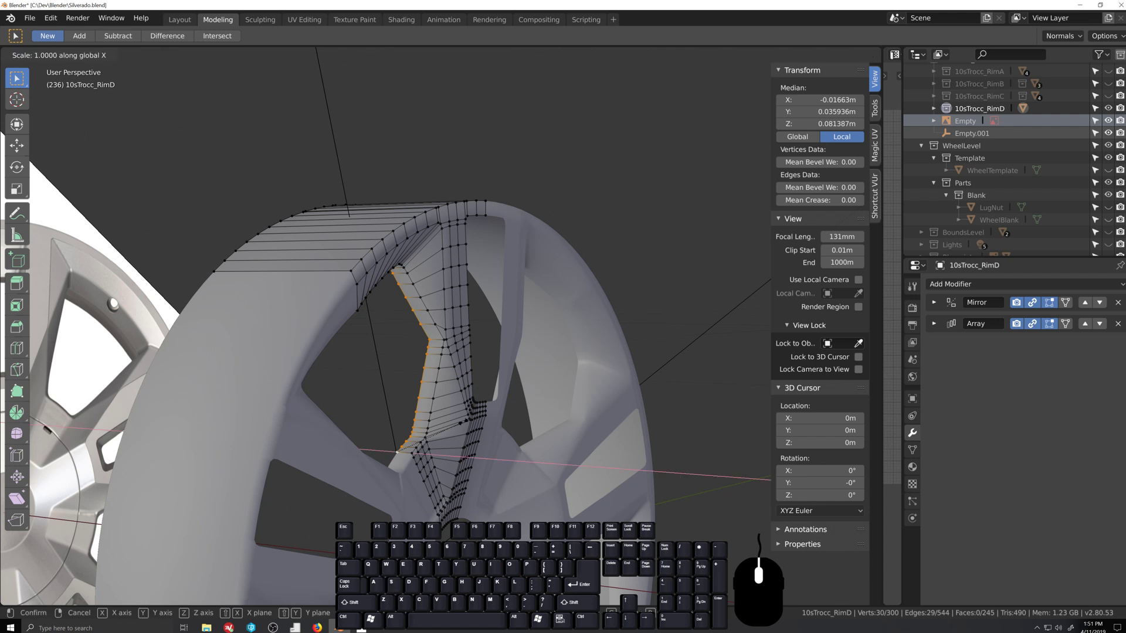
pyautogui.write('0')
pyautogui.press('Return')
# Step: Examine the opening's new side wall from several angles and against the reference image in left view
pyautogui.press('`')
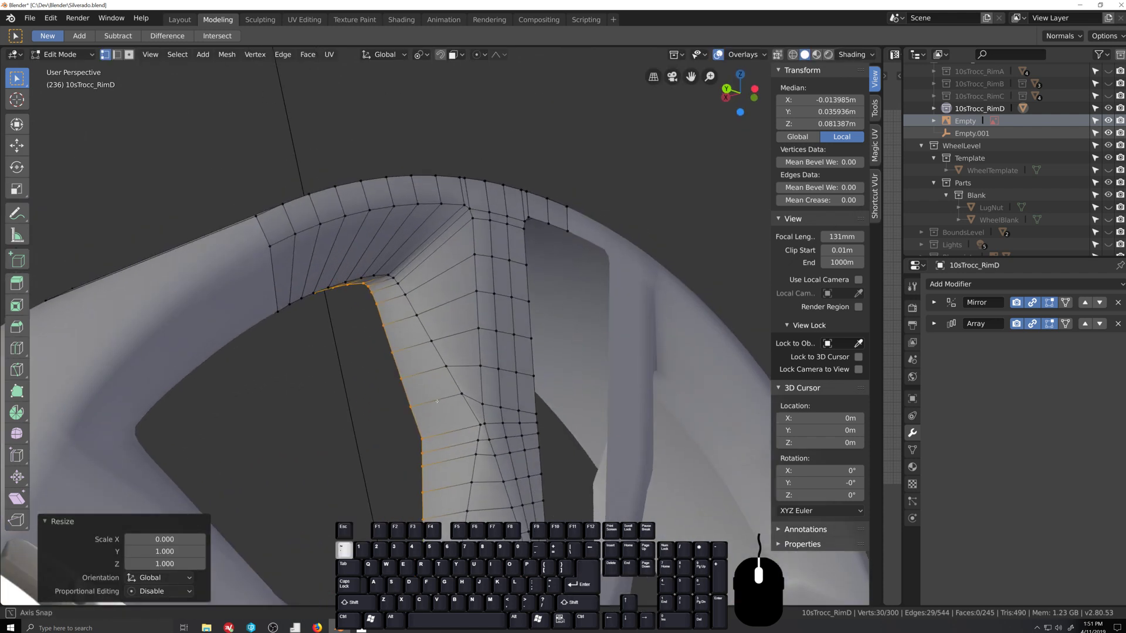
pyautogui.moveTo(437, 401); pyautogui.dragTo(432, 448, button='middle')
pyautogui.scroll(-4, 439, 420)
pyautogui.press('Tab')
pyautogui.press('Tab')
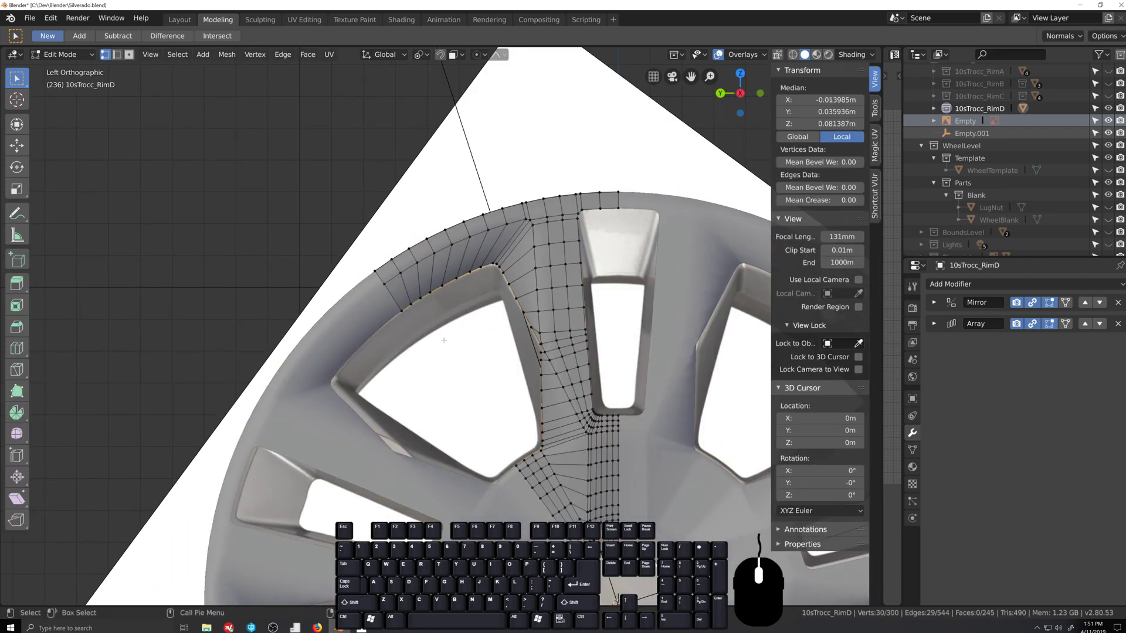
pyautogui.scroll(5, 439, 422)
pyautogui.scroll(-4, 450, 396)
pyautogui.moveTo(461, 391)
pyautogui.mouseDown(button='middle')
pyautogui.moveTo(436, 379)
pyautogui.moveTo(415, 389)
pyautogui.moveTo(480, 385)
pyautogui.mouseUp(button='middle')
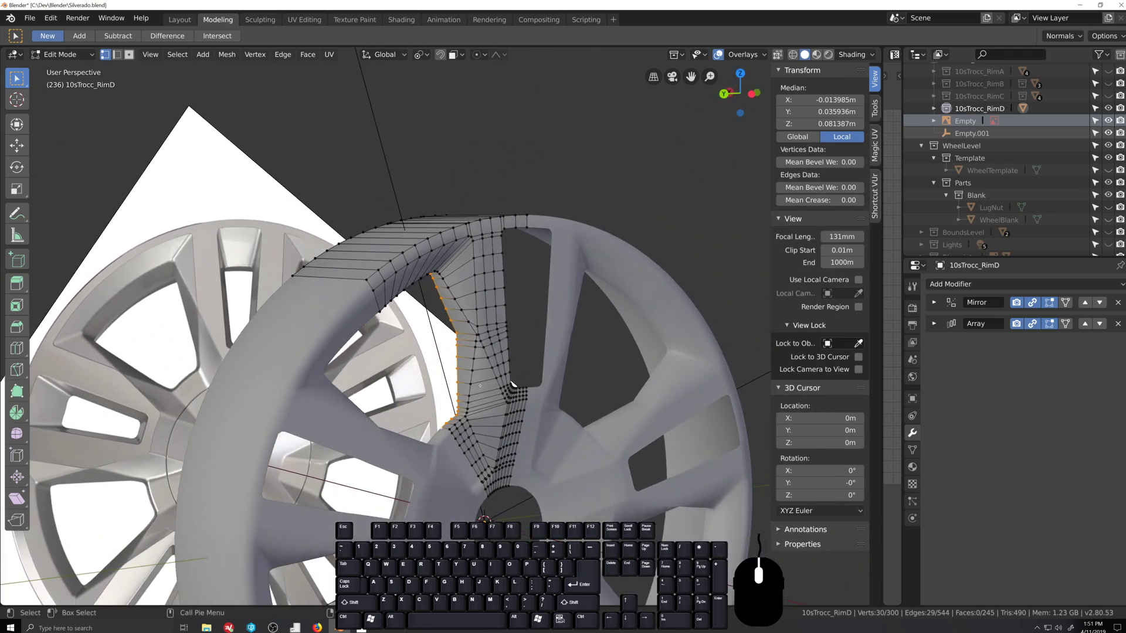
# Step: In left view, scale the opening's back edge loop to about 0.907 with the 3D Cursor as pivot
pyautogui.press('ctrl+KP_3')
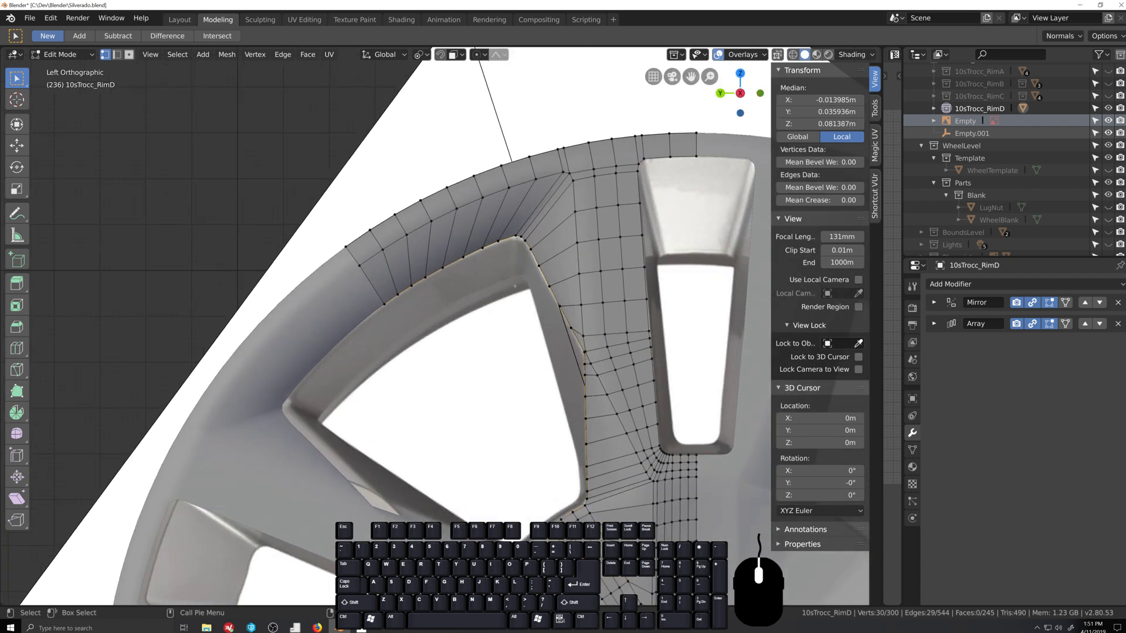
pyautogui.scroll(1, 598, 466)
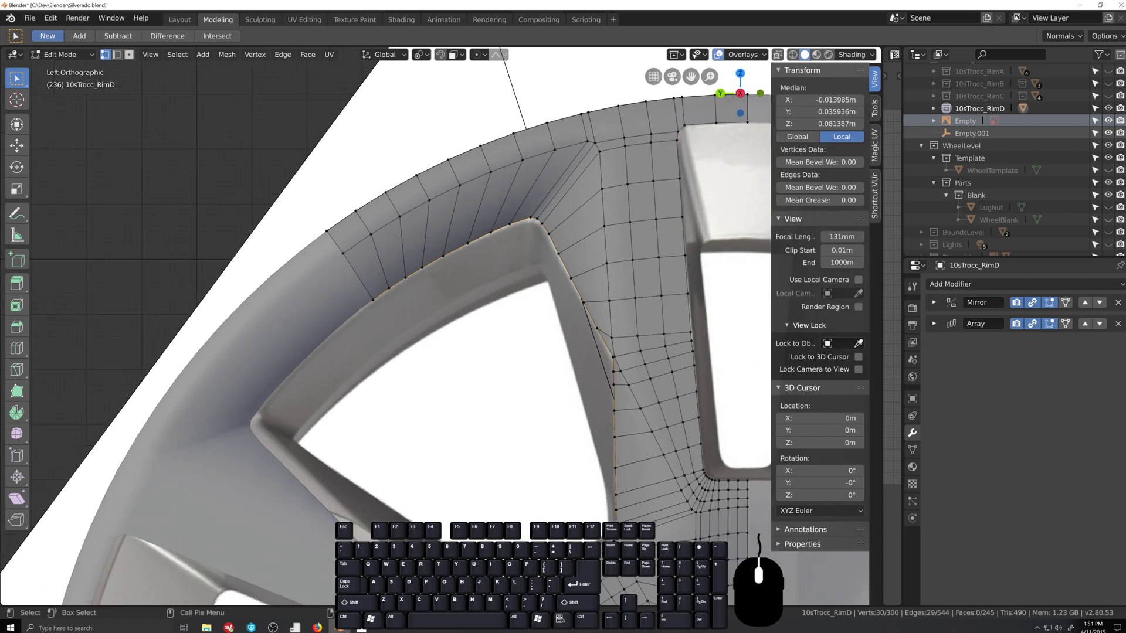
pyautogui.keyDown('shift'); pyautogui.moveTo(599, 467); pyautogui.dragTo(553, 332, button='middle'); pyautogui.keyUp('shift')
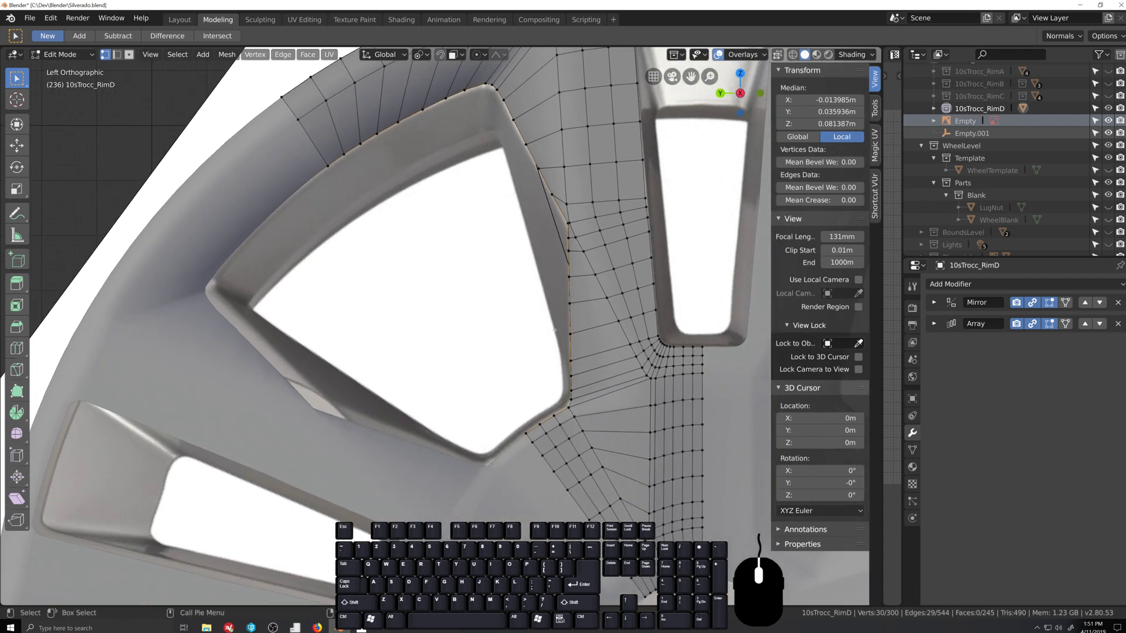
pyautogui.press('.')
pyautogui.click(521, 258)
pyautogui.press('s')
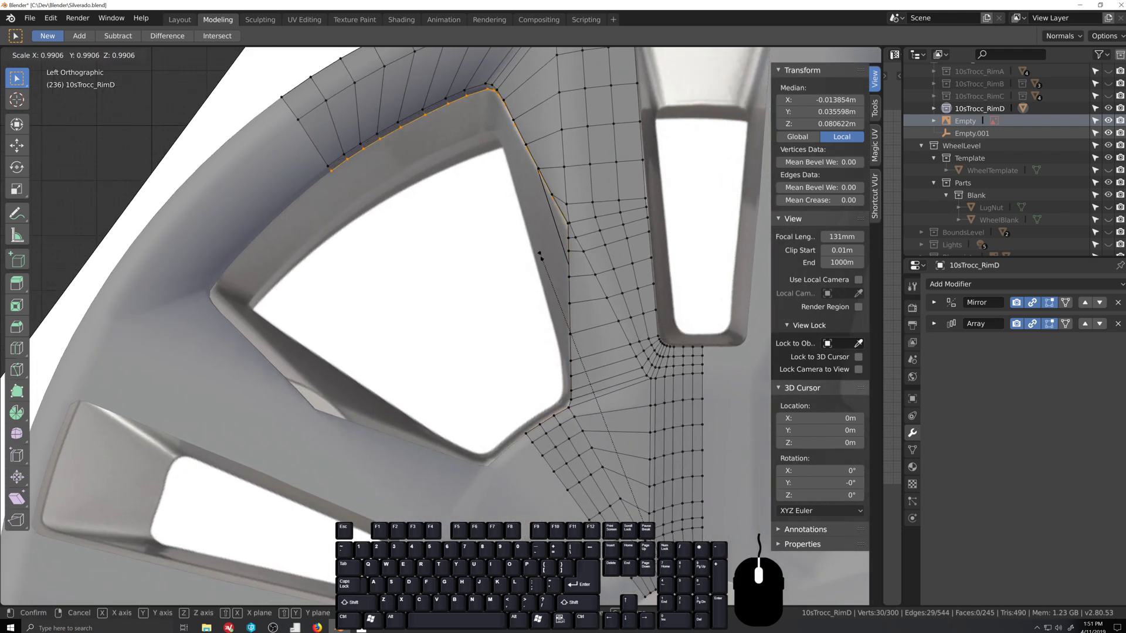
pyautogui.click(500, 332)
pyautogui.scroll(-4, 500, 332)
pyautogui.moveTo(500, 333); pyautogui.dragTo(549, 315, button='middle')
pyautogui.press('ctrl+KP_3')
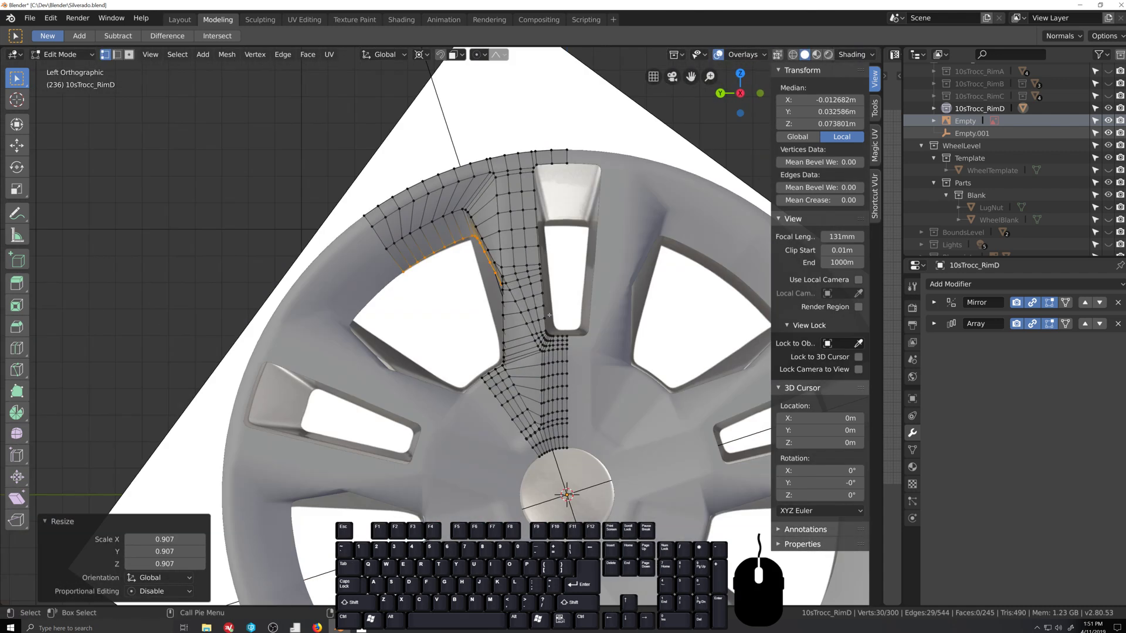
# Step: Make the loop's end vertex at the outer rim active and scale the loop along Y to about 0.952 around it
pyautogui.scroll(6, 454, 313)
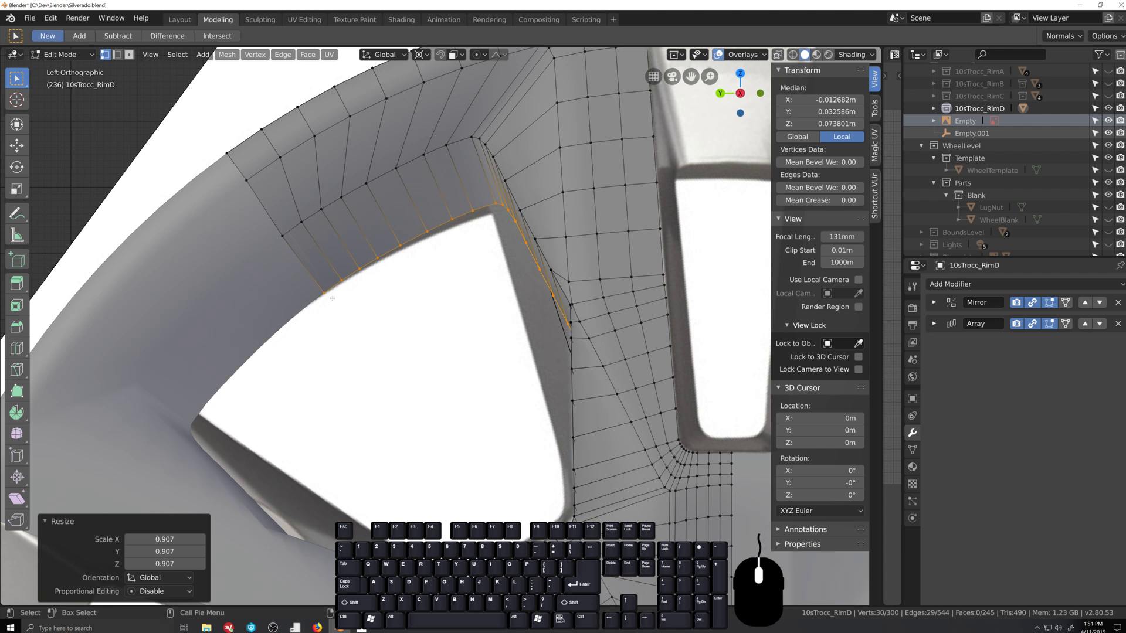
pyautogui.keyDown('shift'); pyautogui.click(331, 297); pyautogui.keyUp('shift')
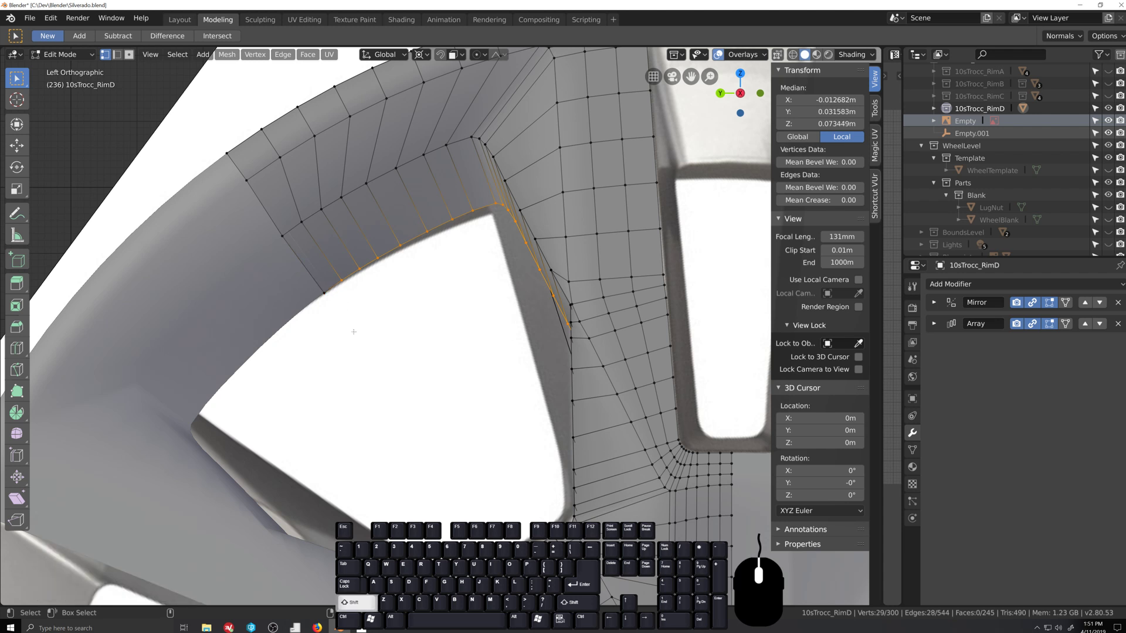
pyautogui.keyDown('shift'); pyautogui.click(323, 292); pyautogui.keyUp('shift')
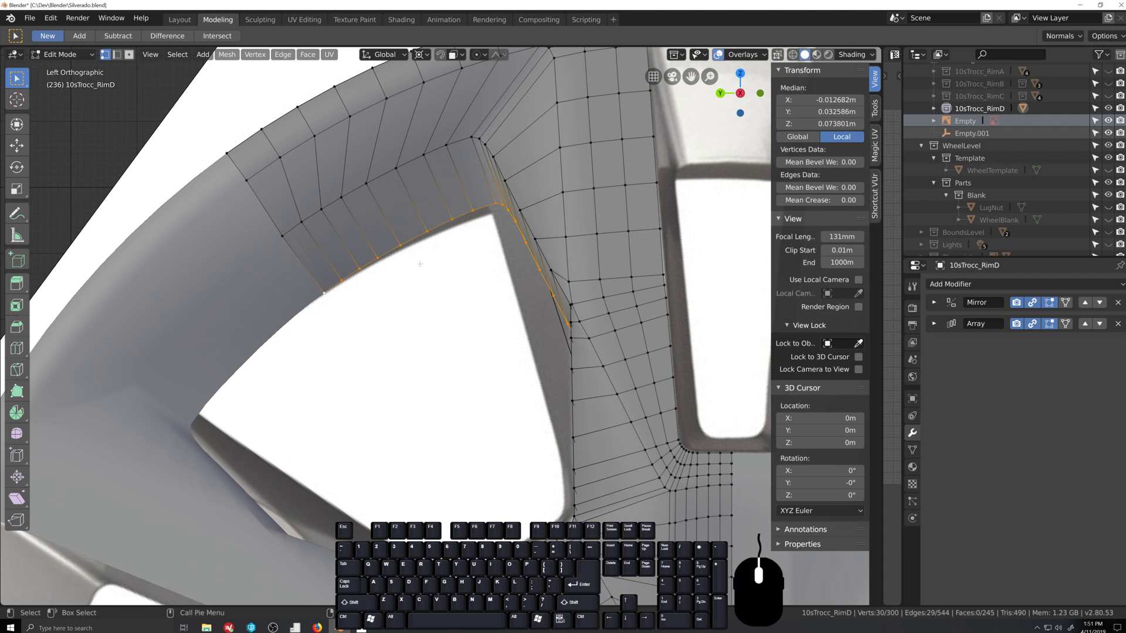
pyautogui.scroll(2, 419, 260)
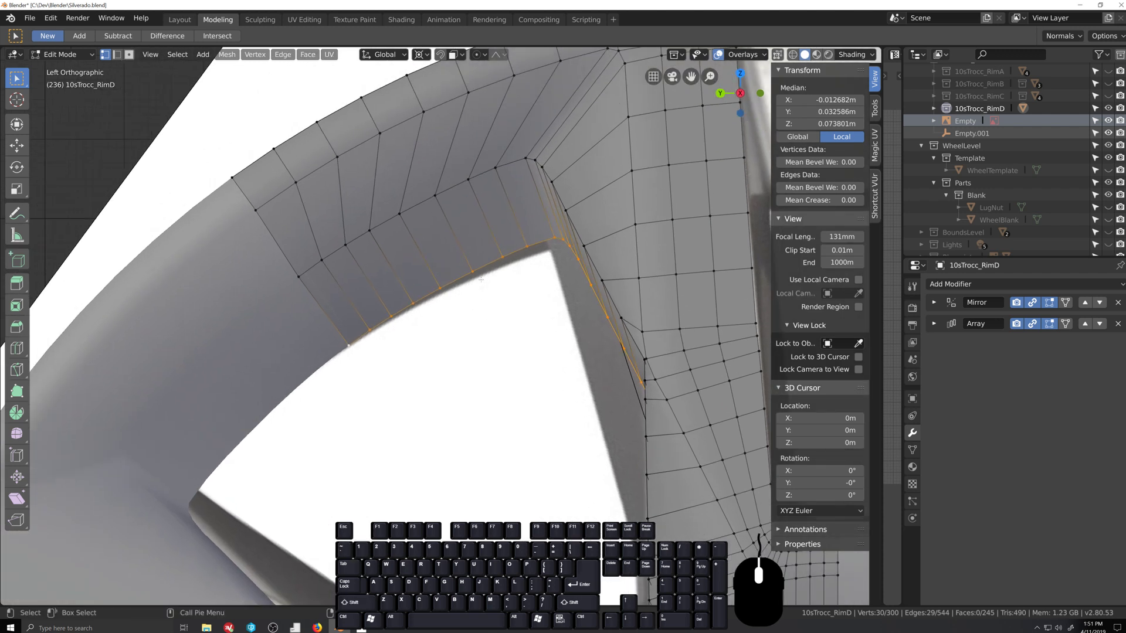
pyautogui.press('.')
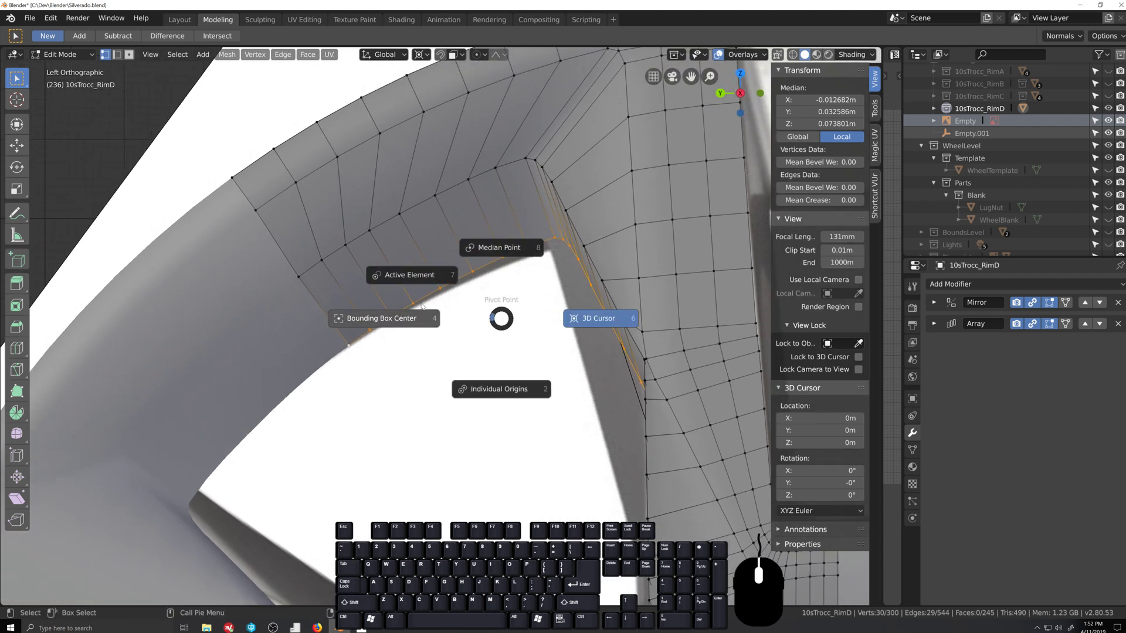
pyautogui.click(413, 275)
pyautogui.press('s')
pyautogui.press('y')
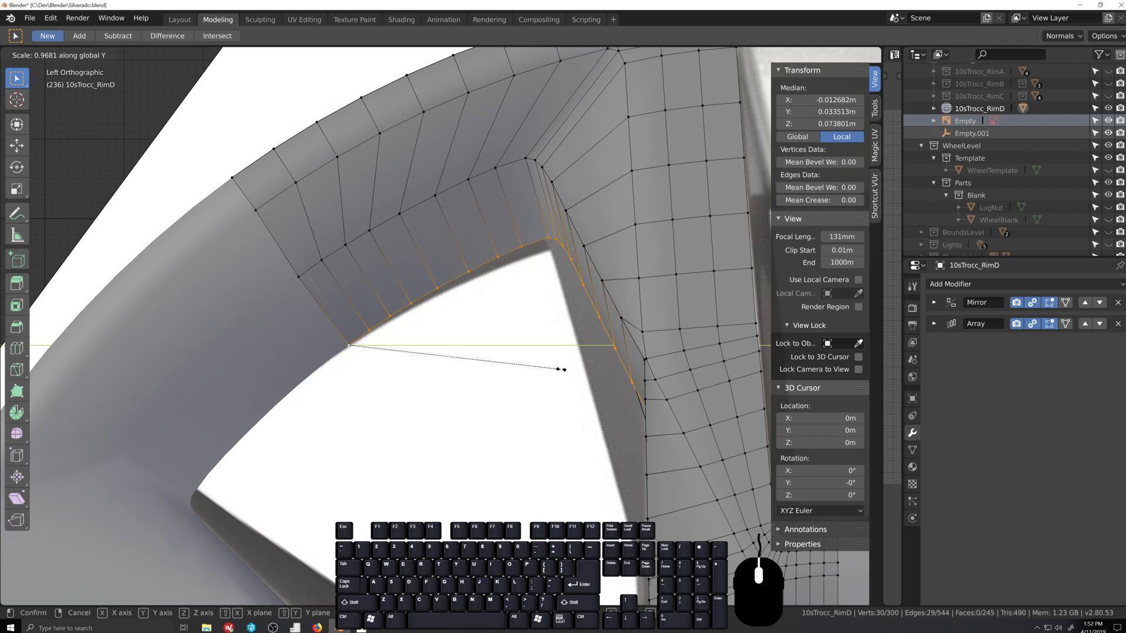
pyautogui.click(557, 369)
# Step: Shear the opening's back edge loop by about 0.064 in left view to follow the reference outline
pyautogui.click(30, 496)
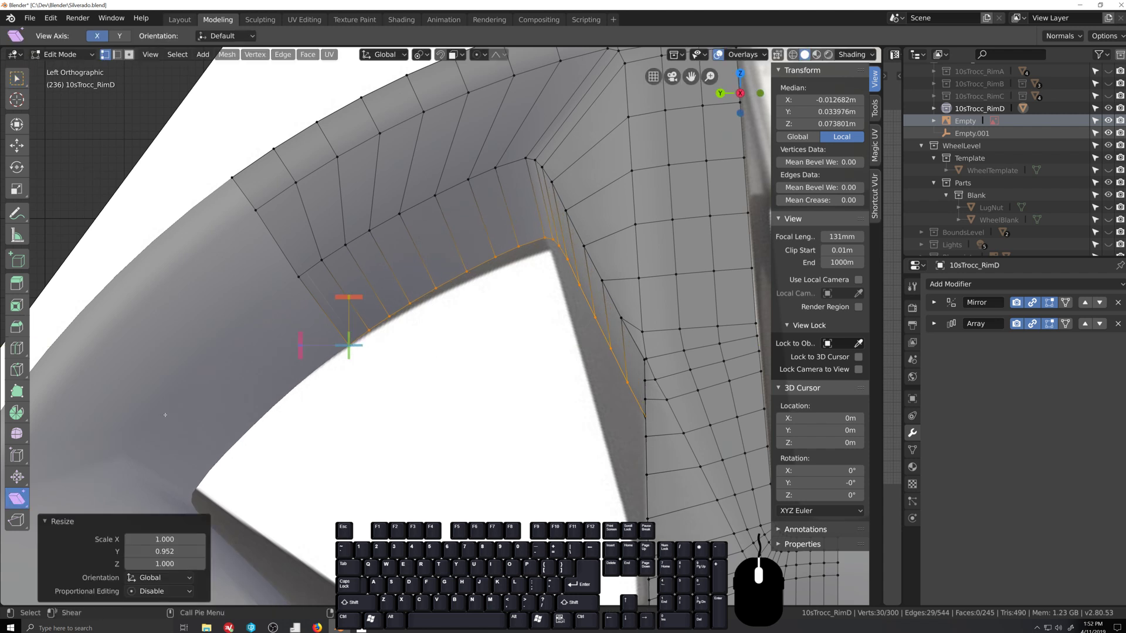
pyautogui.moveTo(301, 346); pyautogui.dragTo(303, 334)
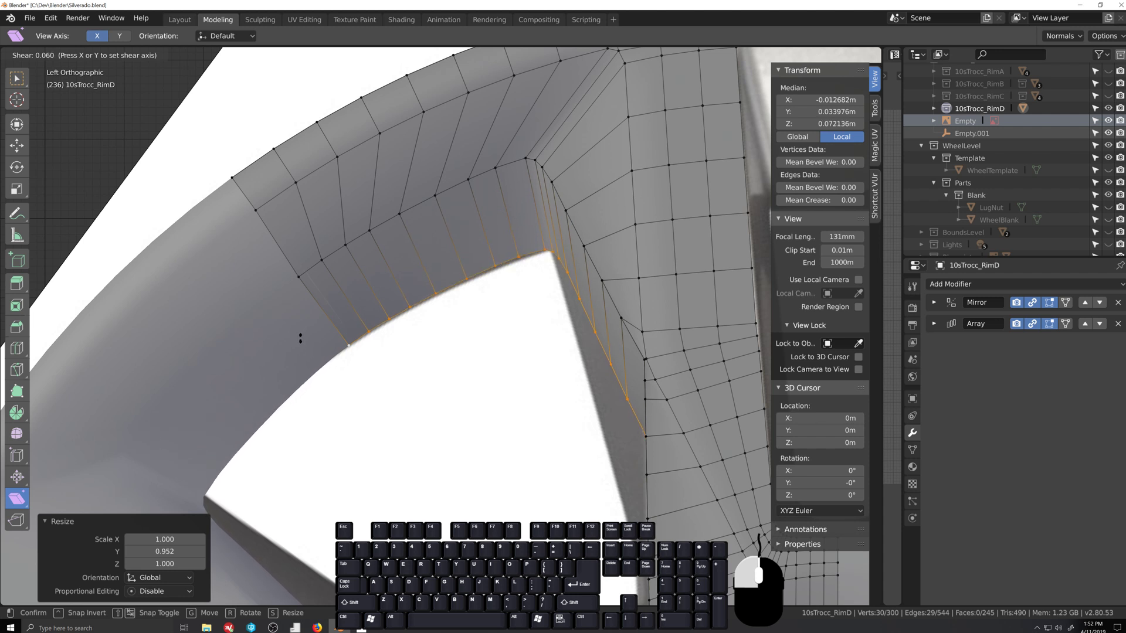
pyautogui.moveTo(301, 337); pyautogui.dragTo(301, 337)
pyautogui.press('w')
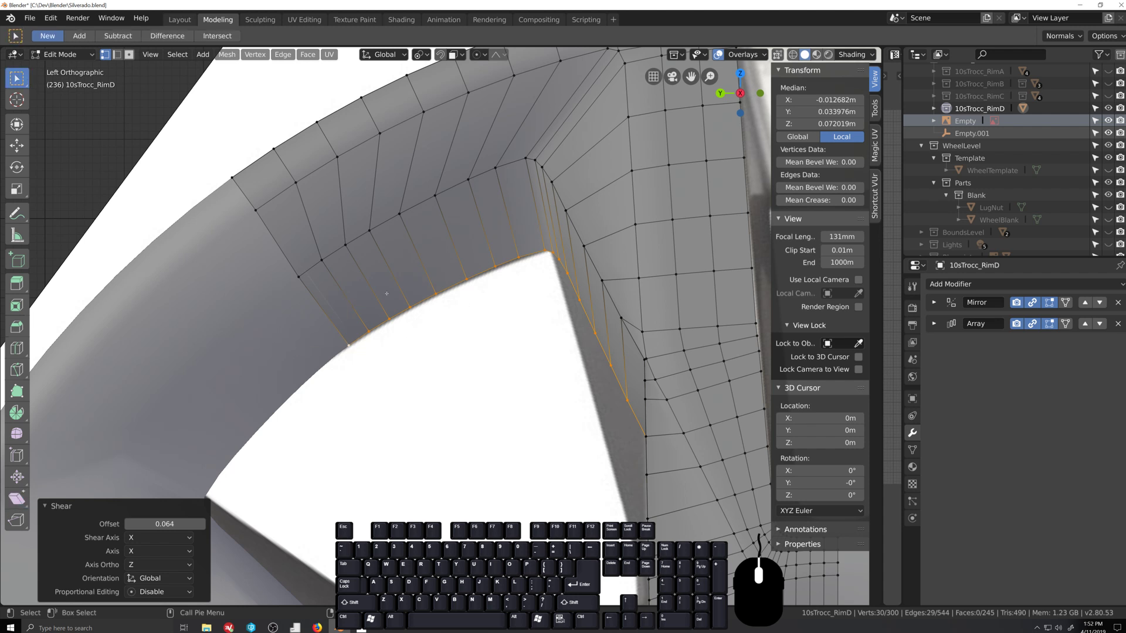
# Step: Fit the loop's vertices near the opening's upper corner to the reference, excluding each aligned vertex from the selection before nudging the rest
pyautogui.keyDown('ctrl'); pyautogui.moveTo(305, 292); pyautogui.dragTo(452, 394); pyautogui.keyUp('ctrl')
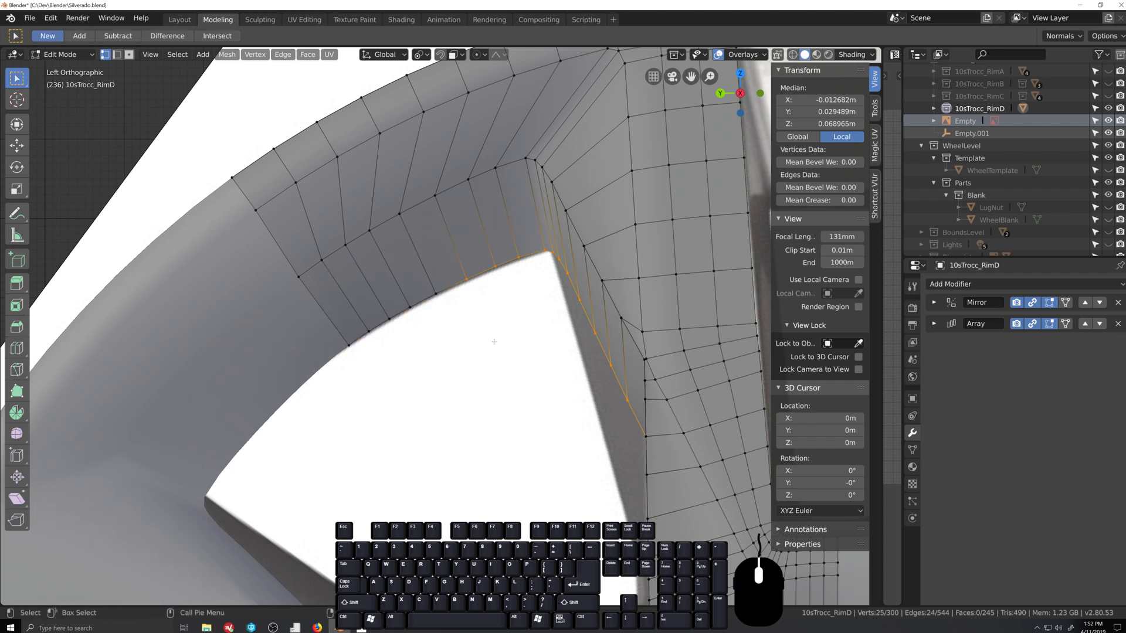
pyautogui.press('g')
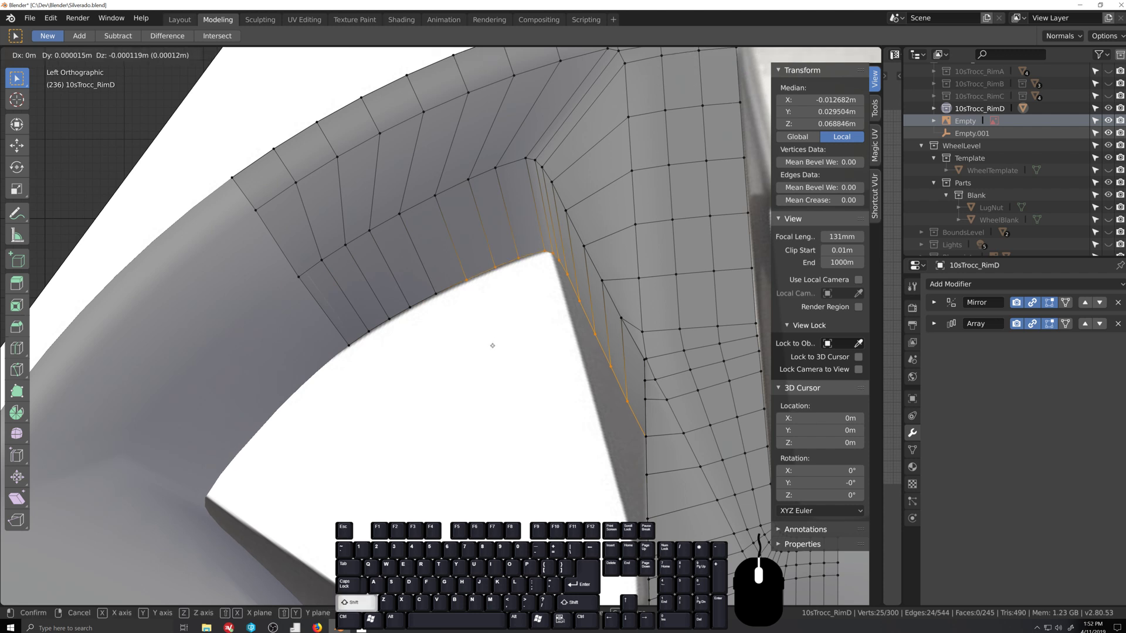
pyautogui.keyDown('shift'); pyautogui.click(492, 346); pyautogui.keyUp('shift')
pyautogui.keyDown('shift'); pyautogui.click(467, 281); pyautogui.keyUp('shift')
pyautogui.press('g')
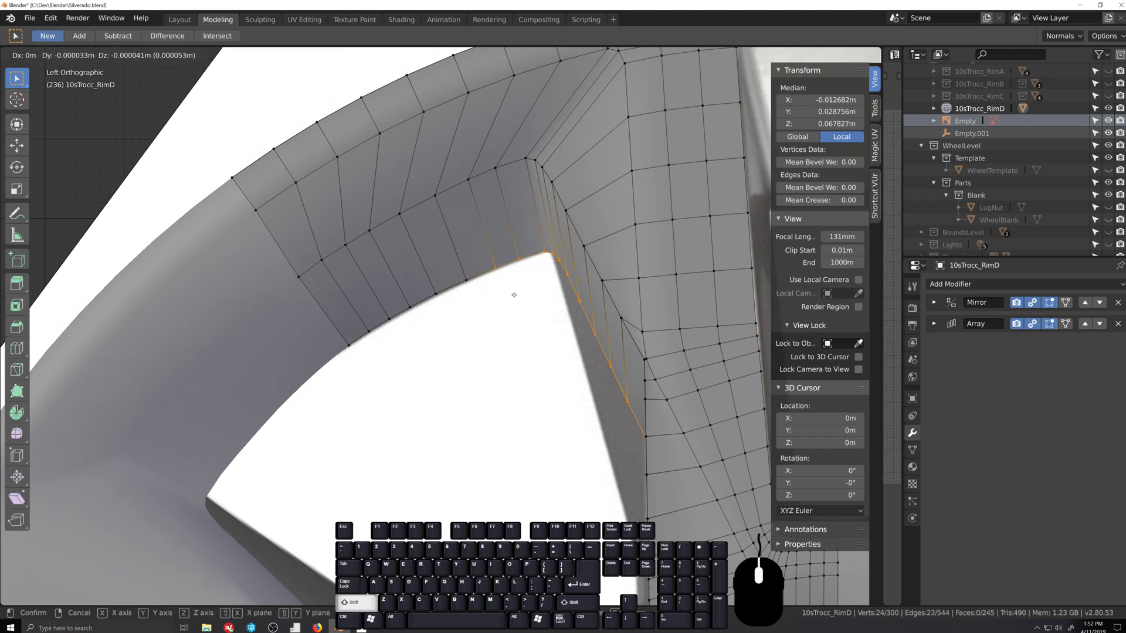
pyautogui.click(513, 295)
pyautogui.keyDown('shift'); pyautogui.click(515, 259); pyautogui.keyUp('shift')
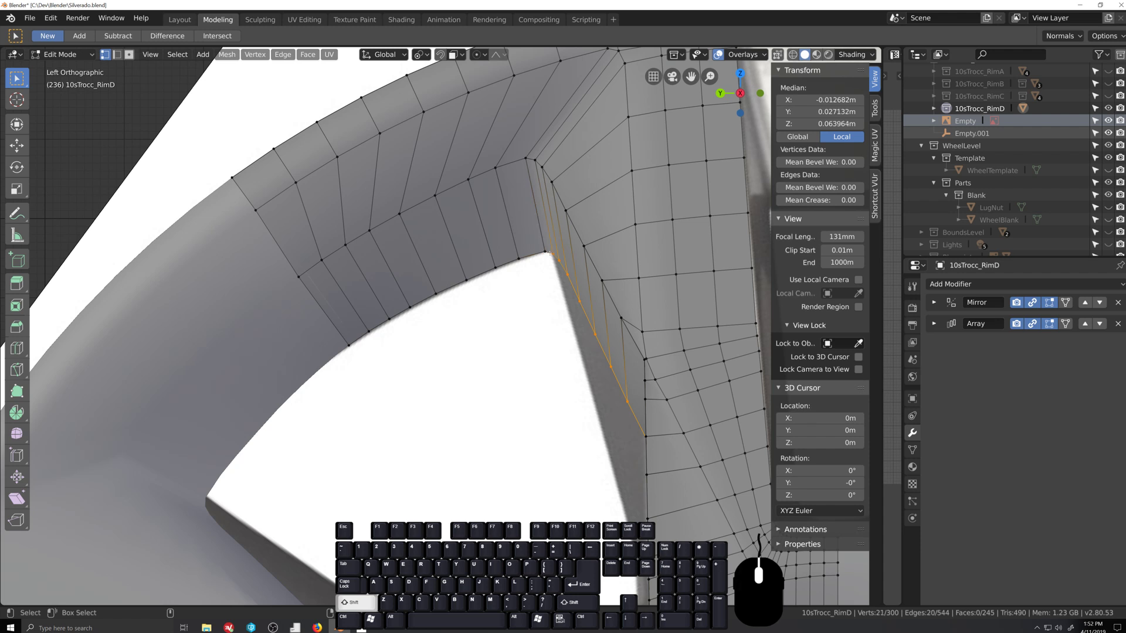
pyautogui.press('g')
pyautogui.click(541, 305)
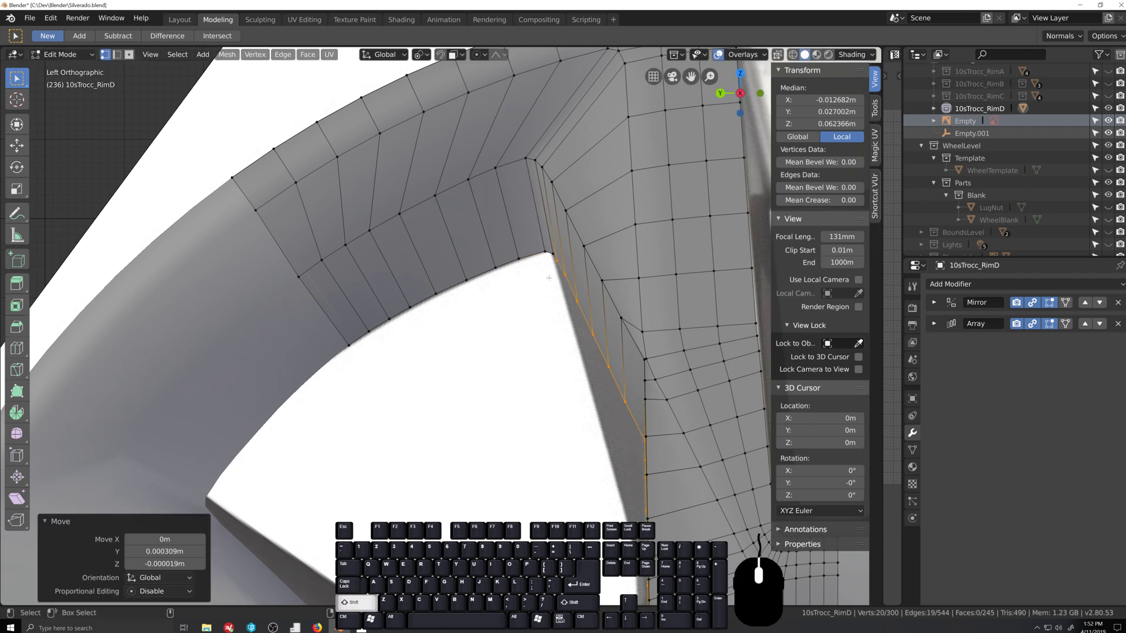
pyautogui.keyDown('shift'); pyautogui.click(554, 259); pyautogui.keyUp('shift')
# Step: Move the remaining loop vertices about 0.00198 m in Y and 0.00739 m in Z, then fit the hub-side end vertex to the reference edge
pyautogui.scroll(-4, 555, 260)
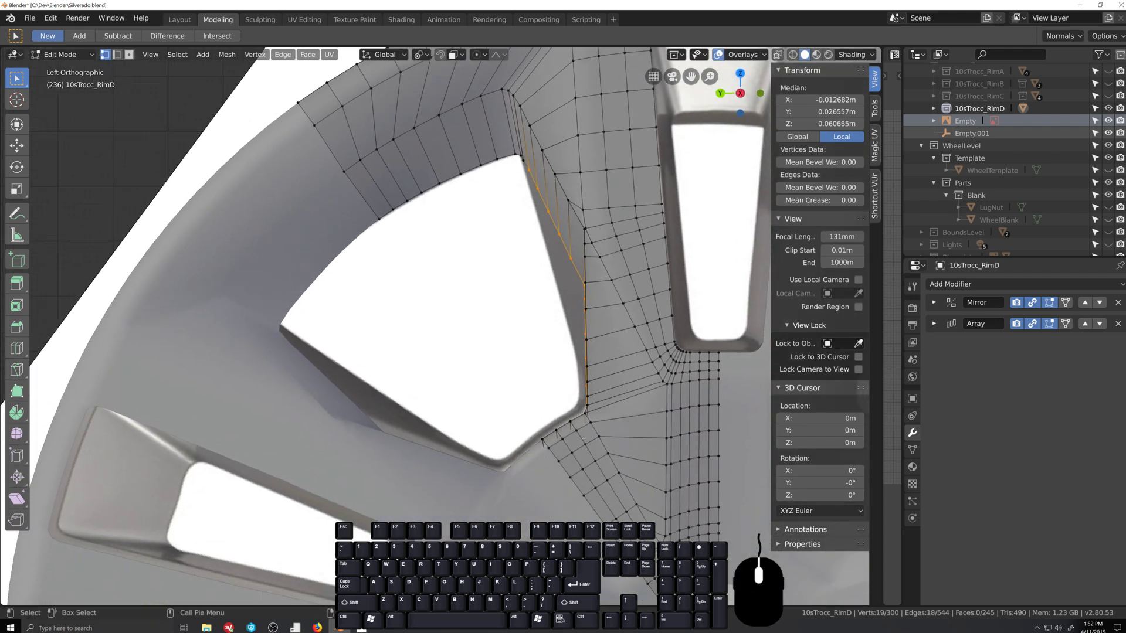
pyautogui.press('g')
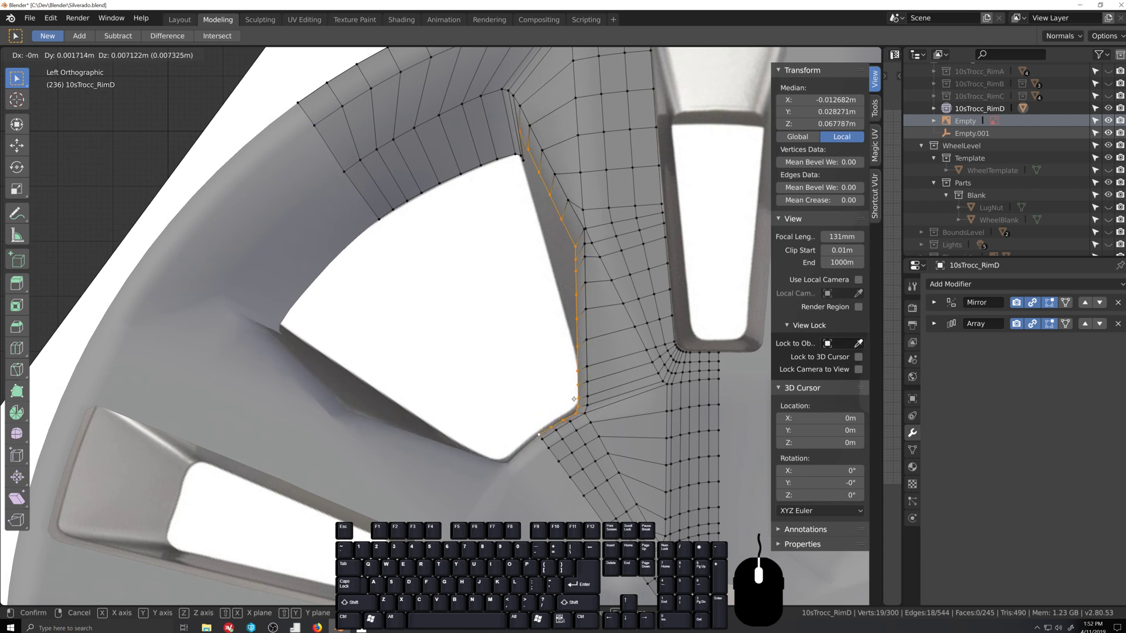
pyautogui.click(572, 398)
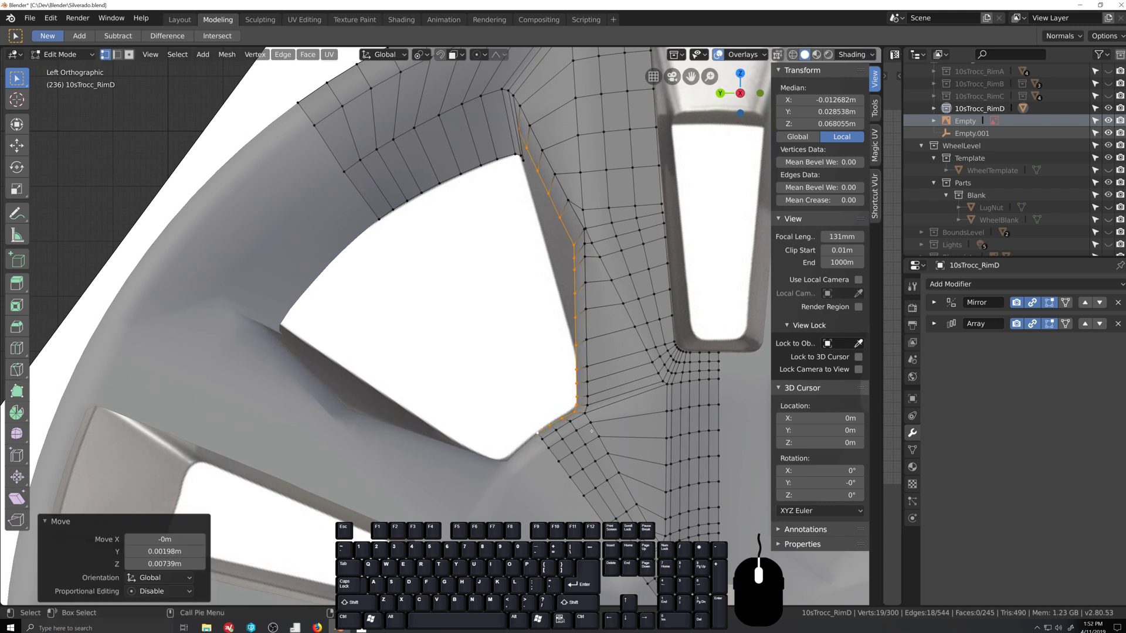
pyautogui.scroll(5, 572, 398)
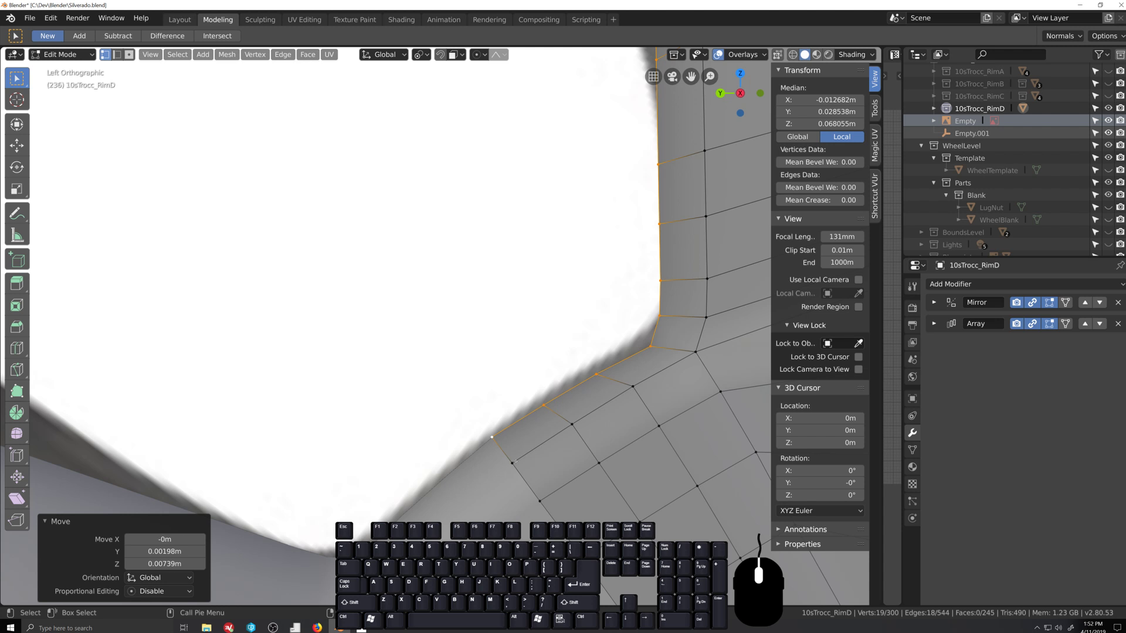
pyautogui.press('g')
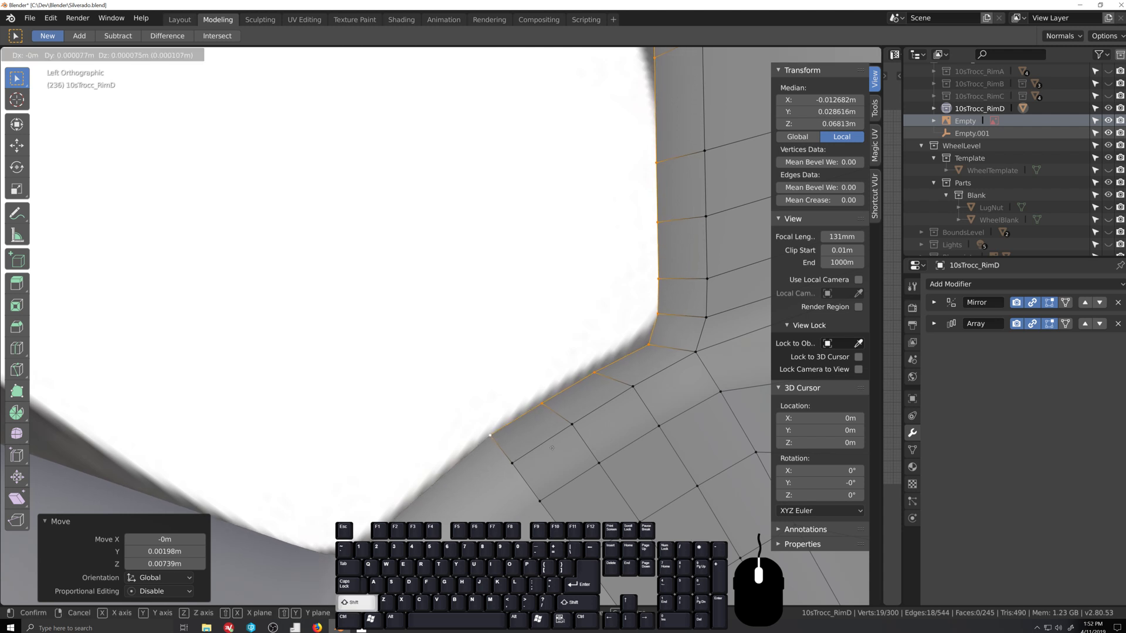
pyautogui.keyDown('shift'); pyautogui.click(581, 462); pyautogui.keyUp('shift')
pyautogui.keyDown('shift'); pyautogui.click(493, 437); pyautogui.keyUp('shift')
# Step: Fit the next vertices along the opening's short hub-side edge to the reference up to the lower corner, dropping each from the selection once placed
pyautogui.press('g')
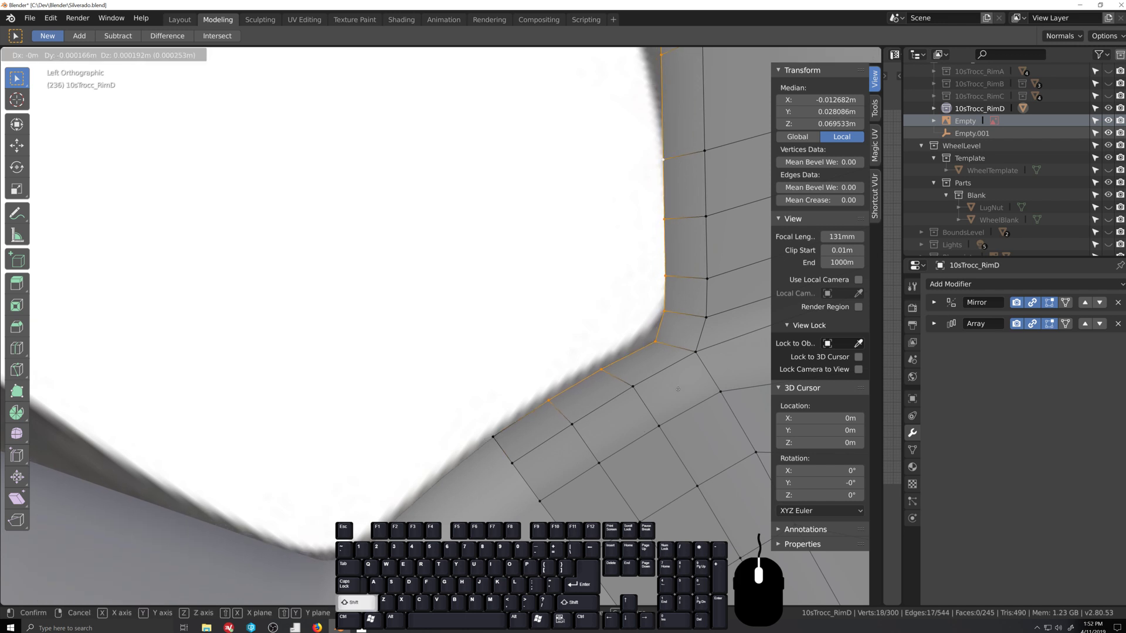
pyautogui.keyDown('shift'); pyautogui.click(666, 381); pyautogui.keyUp('shift')
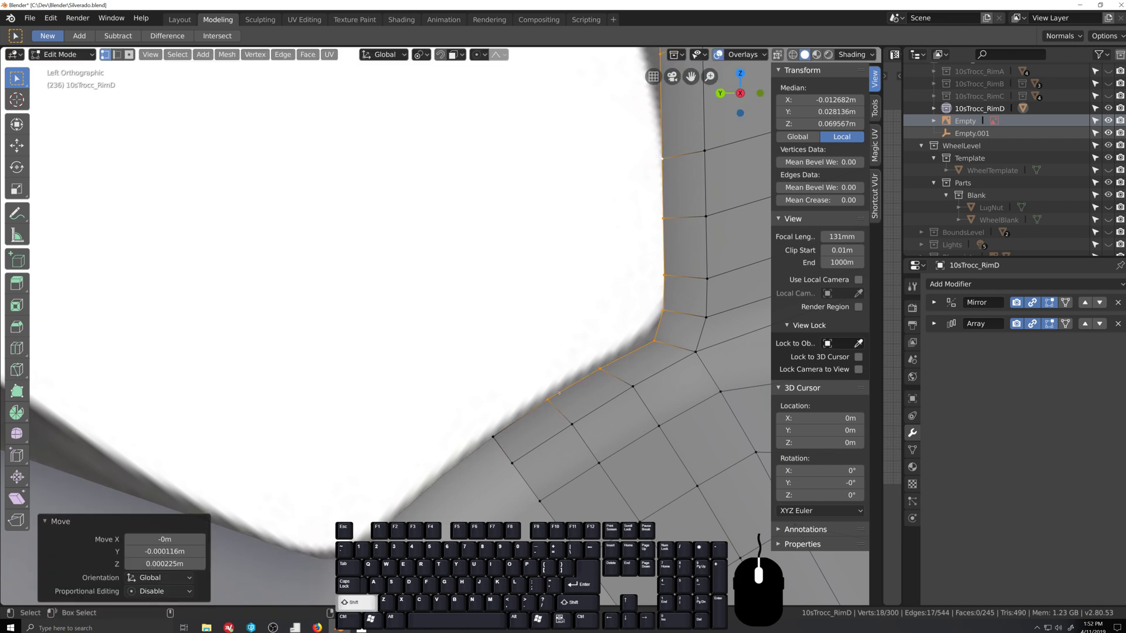
pyautogui.keyDown('shift'); pyautogui.click(547, 400); pyautogui.keyUp('shift')
pyautogui.press('g')
pyautogui.keyDown('shift'); pyautogui.click(614, 440); pyautogui.keyUp('shift')
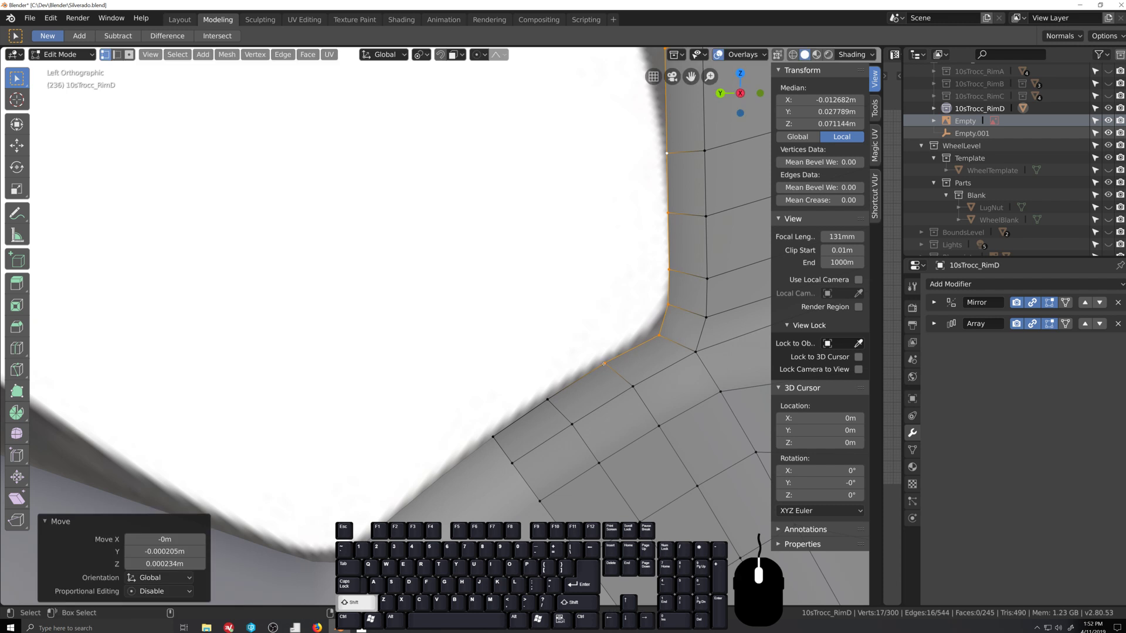
pyautogui.keyDown('shift'); pyautogui.click(605, 363); pyautogui.keyUp('shift')
pyautogui.press('g')
pyautogui.keyDown('shift'); pyautogui.click(648, 387); pyautogui.keyUp('shift')
pyautogui.keyDown('shift'); pyautogui.click(659, 332); pyautogui.keyUp('shift')
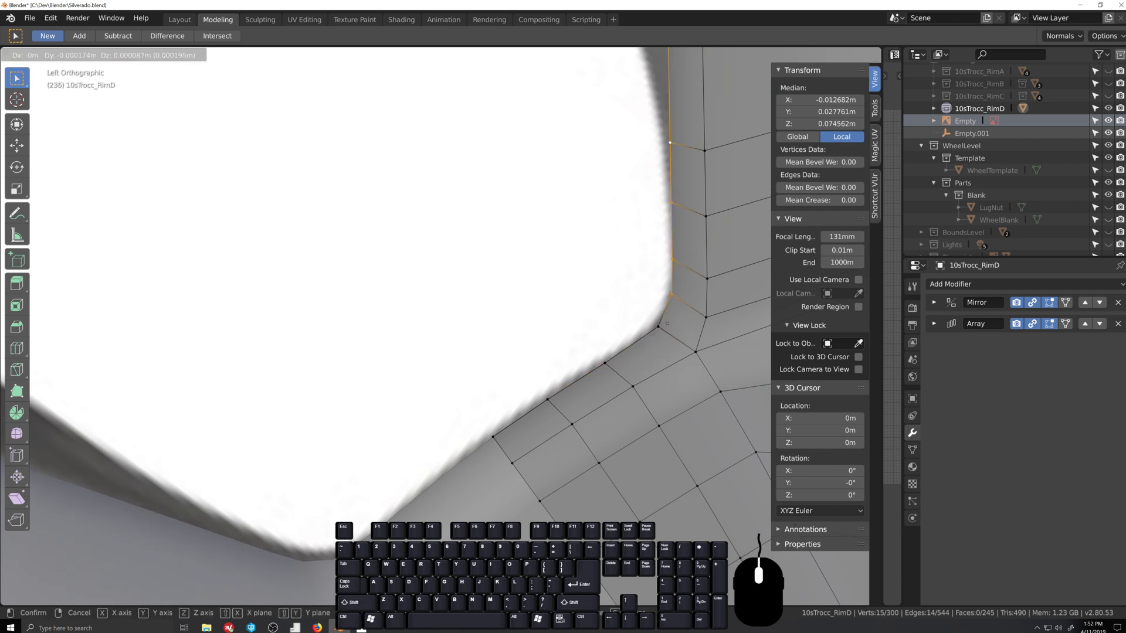
# Step: Fit the two vertices just above the opening's lower corner to the reference curve and exclude them from the selection
pyautogui.press('g')
pyautogui.keyDown('shift'); pyautogui.click(674, 310); pyautogui.keyUp('shift')
pyautogui.keyDown('shift'); pyautogui.click(676, 293); pyautogui.keyUp('shift')
pyautogui.press('g')
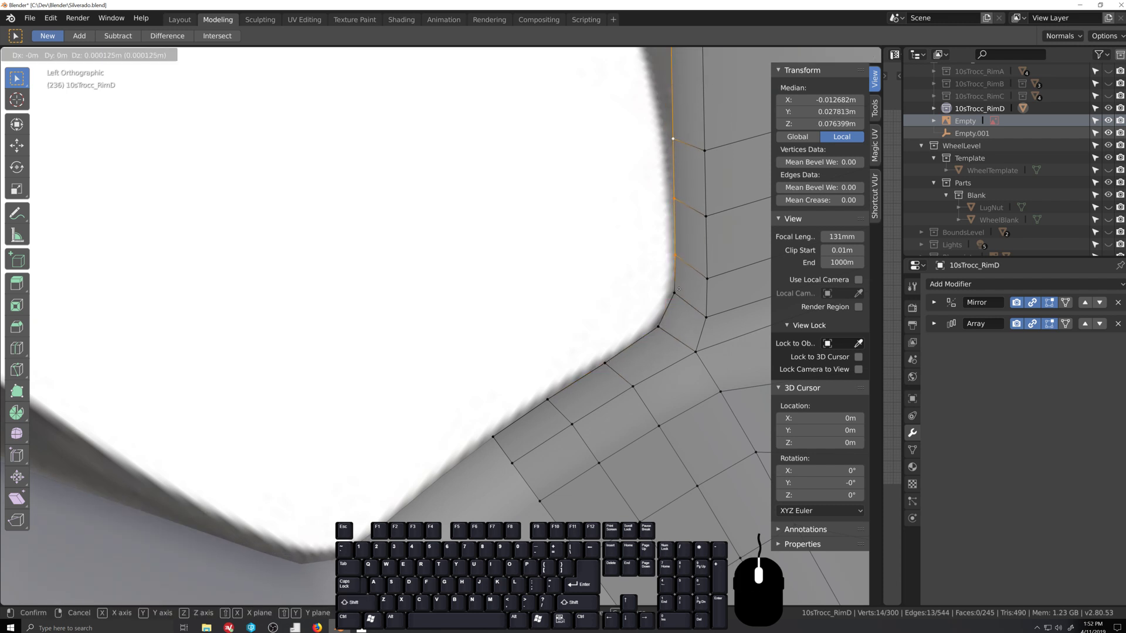
pyautogui.click(676, 279)
pyautogui.keyDown('shift'); pyautogui.click(676, 256); pyautogui.keyUp('shift')
# Step: Move the remaining loop vertices about -0.00101 m in Y and -0.00883 m in Z, fitting the topmost one to the spoke-side edge
pyautogui.scroll(-6, 668, 252)
pyautogui.keyDown('shift'); pyautogui.moveTo(609, 231); pyautogui.dragTo(662, 489, button='middle'); pyautogui.keyUp('shift')
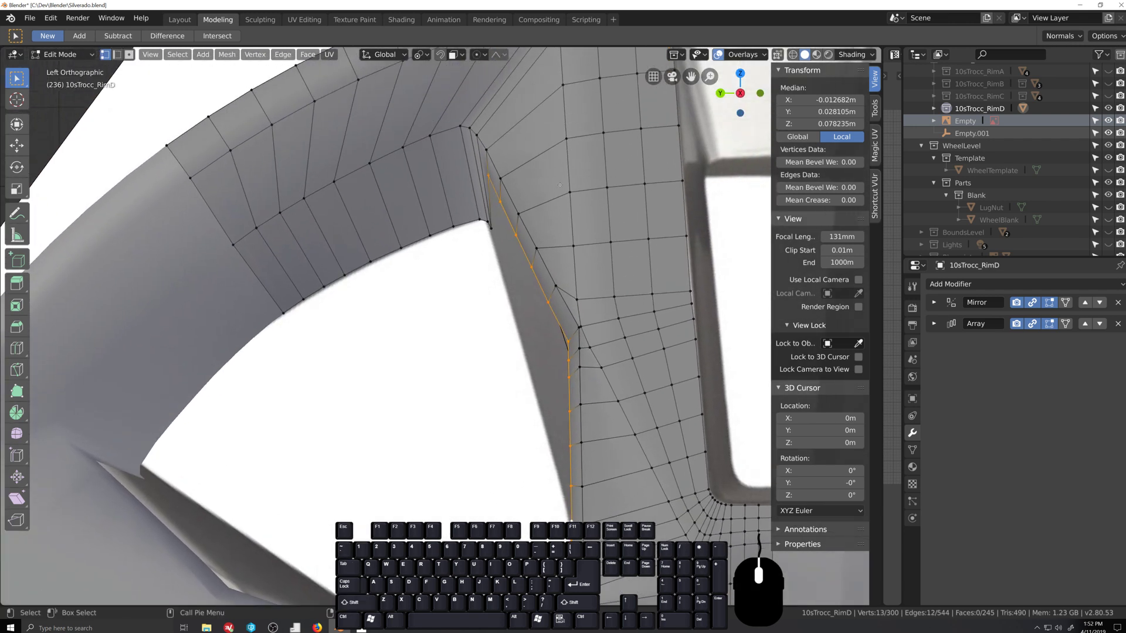
pyautogui.scroll(-1, 660, 481)
pyautogui.scroll(3, 563, 258)
pyautogui.press('g')
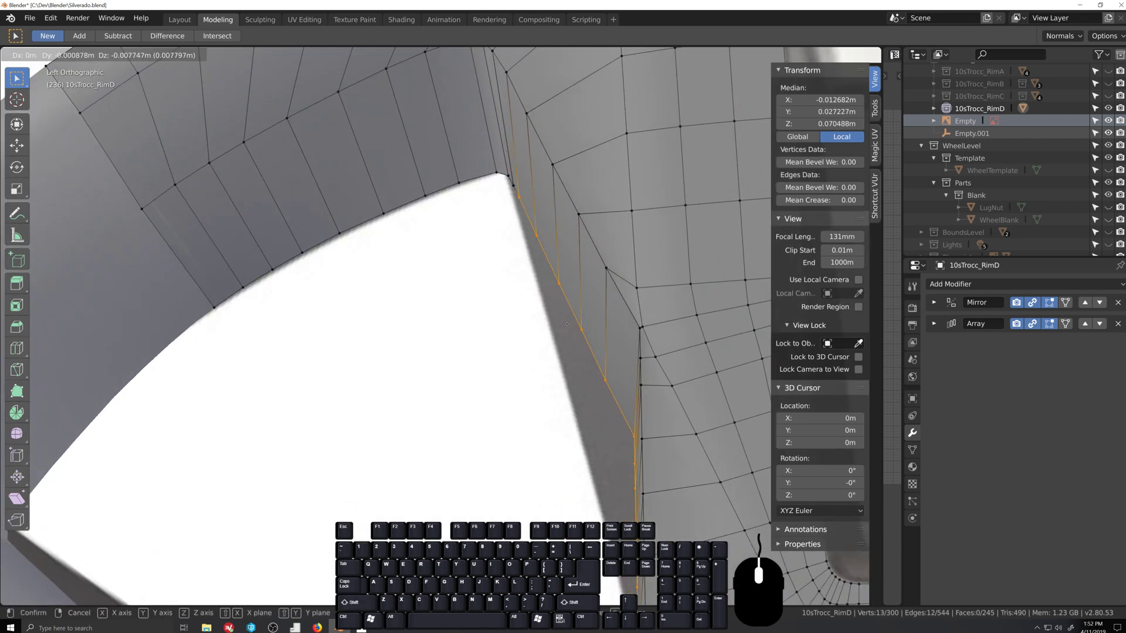
pyautogui.click(568, 336)
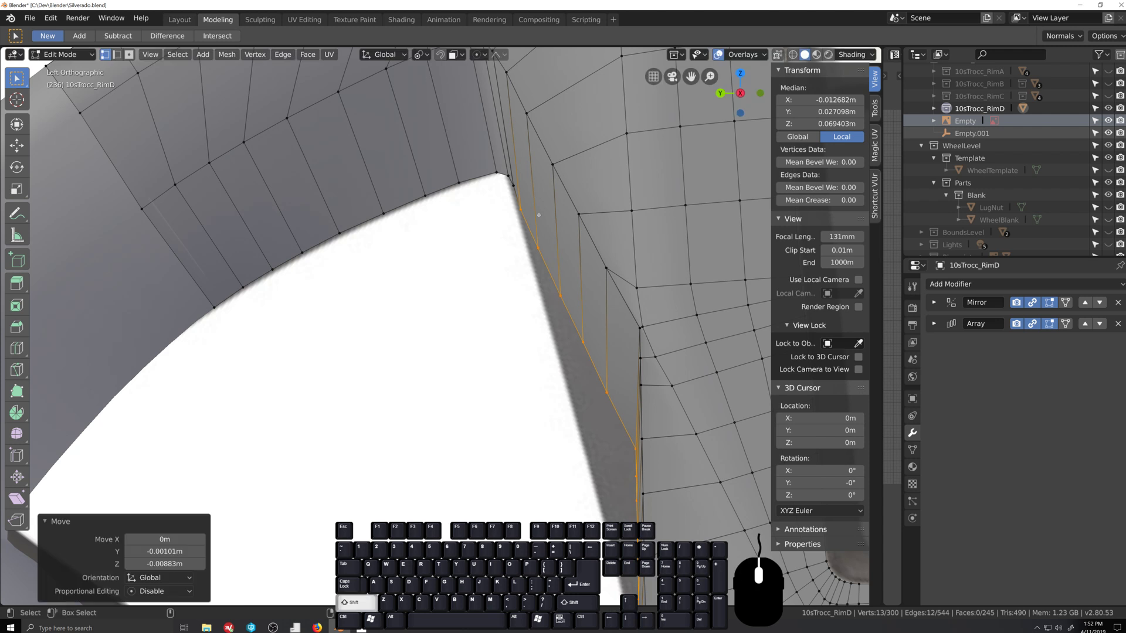
pyautogui.keyDown('shift'); pyautogui.click(520, 208); pyautogui.keyUp('shift')
# Step: Work down the straight spoke-side edge, fitting the next three loop vertices to the reference and deselecting each one once placed
pyautogui.press('g')
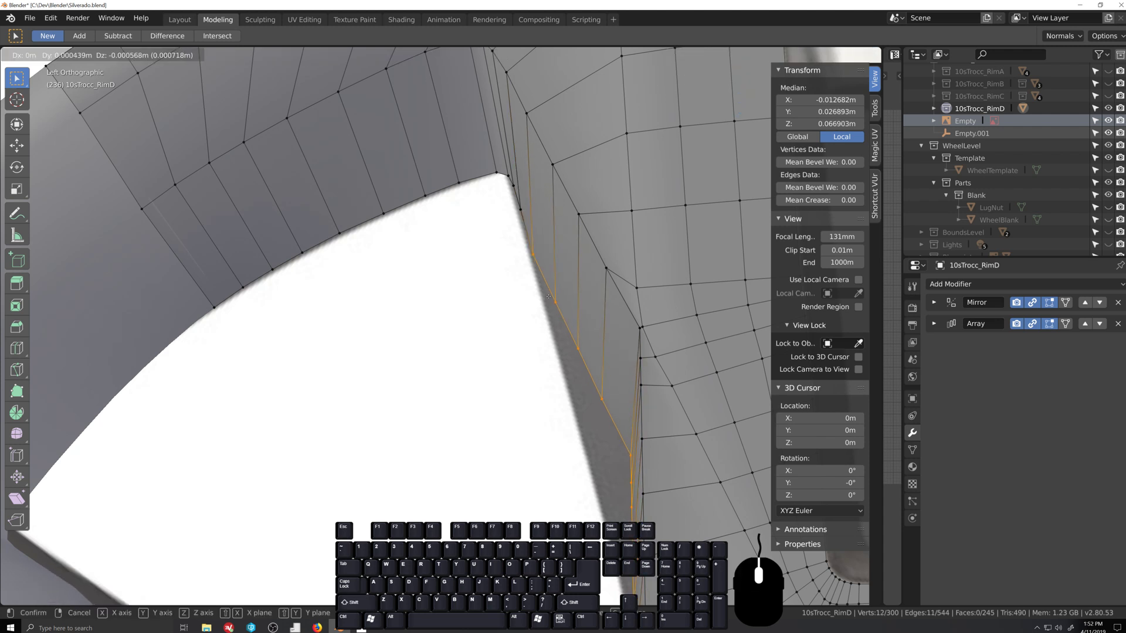
pyautogui.click(548, 296)
pyautogui.keyDown('shift'); pyautogui.click(534, 257); pyautogui.keyUp('shift')
pyautogui.press('g')
pyautogui.click(549, 313)
pyautogui.keyDown('shift'); pyautogui.click(547, 310); pyautogui.keyUp('shift')
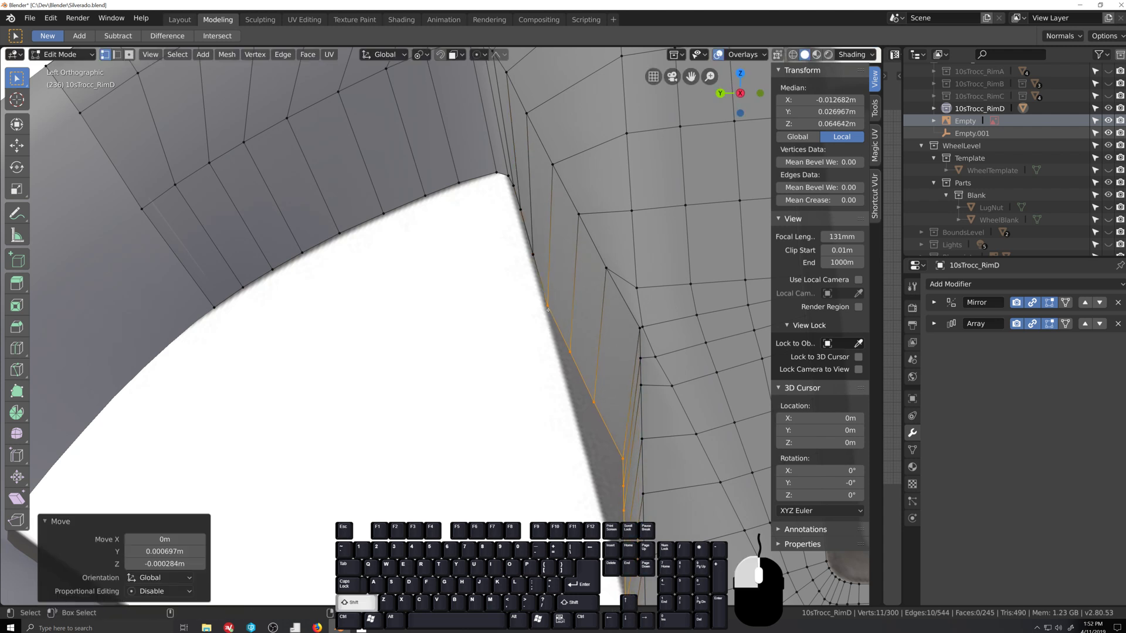
pyautogui.press('g')
pyautogui.click(562, 359)
pyautogui.keyDown('shift'); pyautogui.click(562, 357); pyautogui.keyUp('shift')
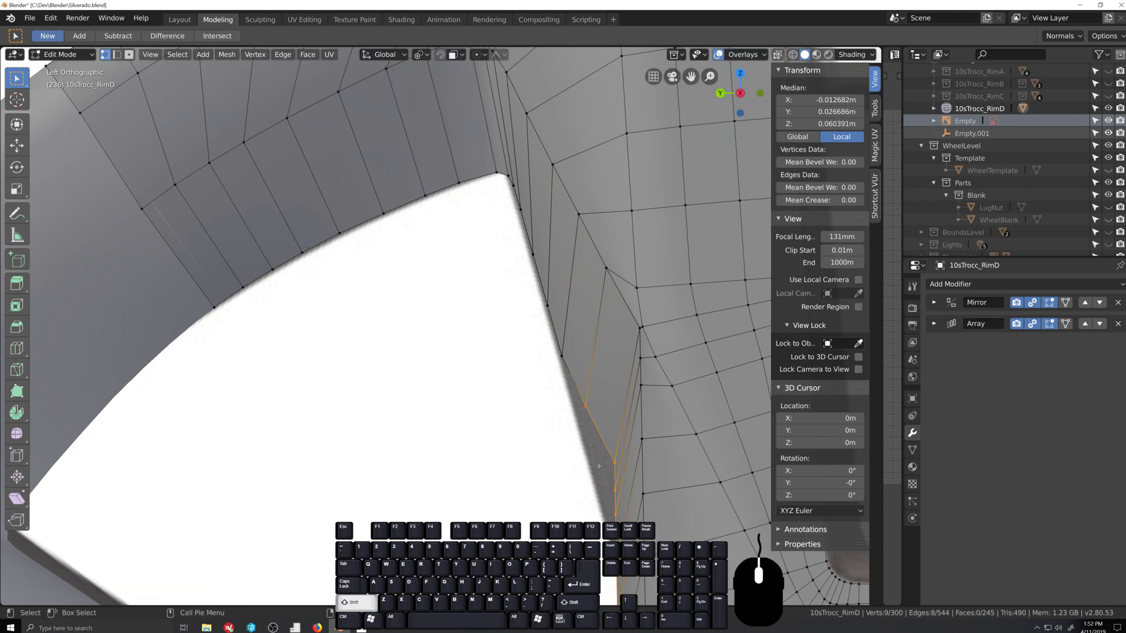
# Step: Move the remaining loop vertices toward the hub and fit the lowest two to the reference curve above the lower corner
pyautogui.keyDown('shift'); pyautogui.moveTo(599, 466); pyautogui.dragTo(574, 161, button='middle'); pyautogui.keyUp('shift')
pyautogui.scroll(2, 633, 380)
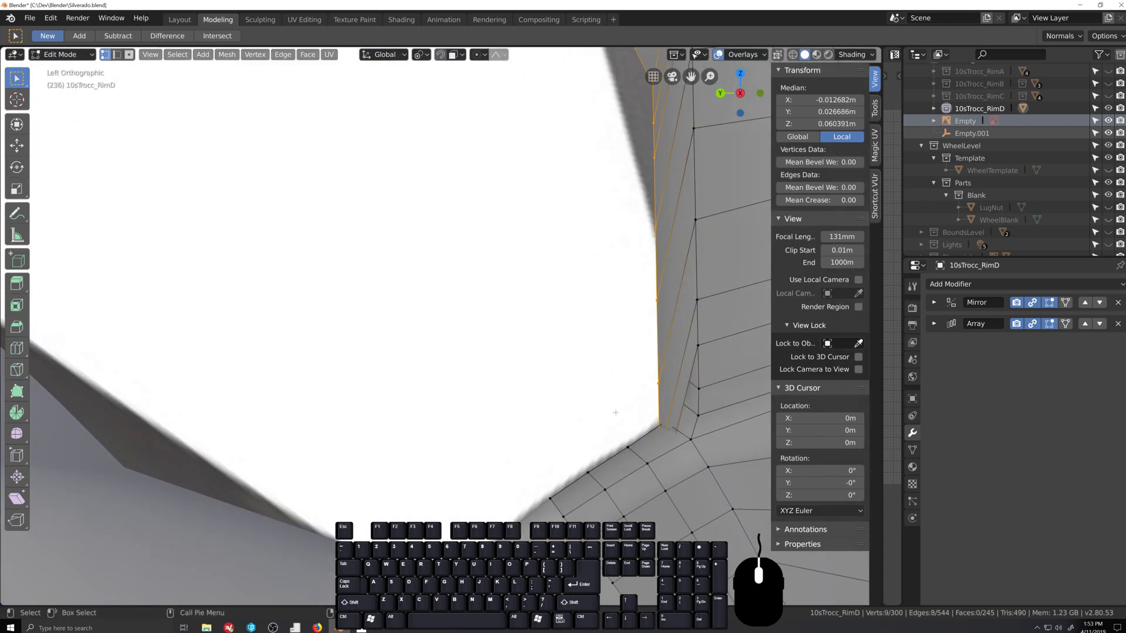
pyautogui.press('g')
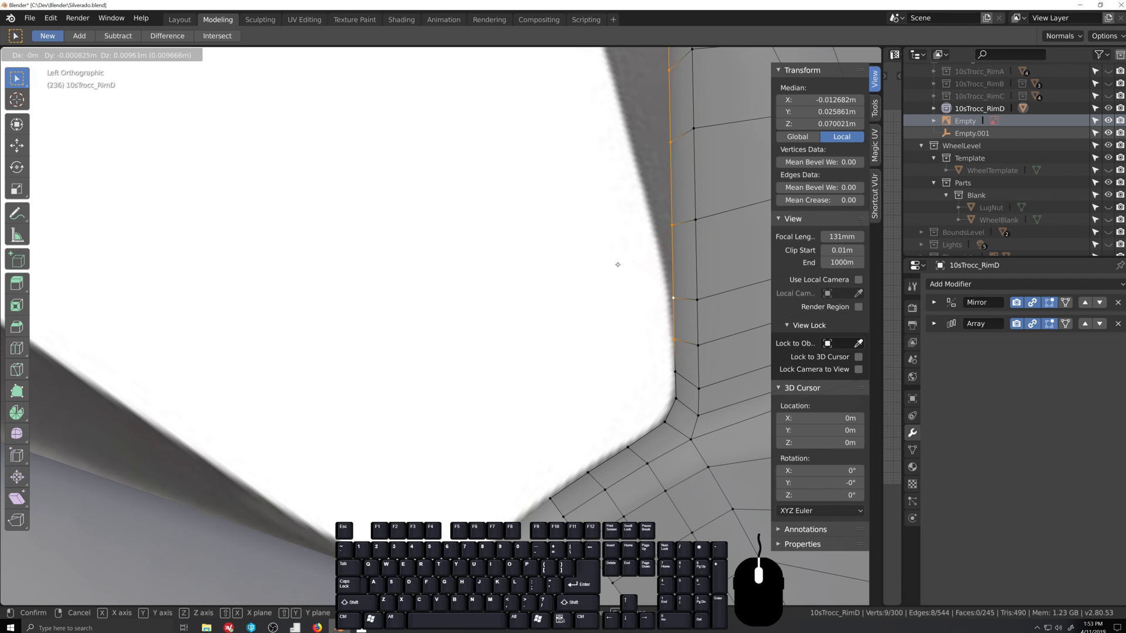
pyautogui.click(617, 262)
pyautogui.keyDown('shift'); pyautogui.click(673, 338); pyautogui.keyUp('shift')
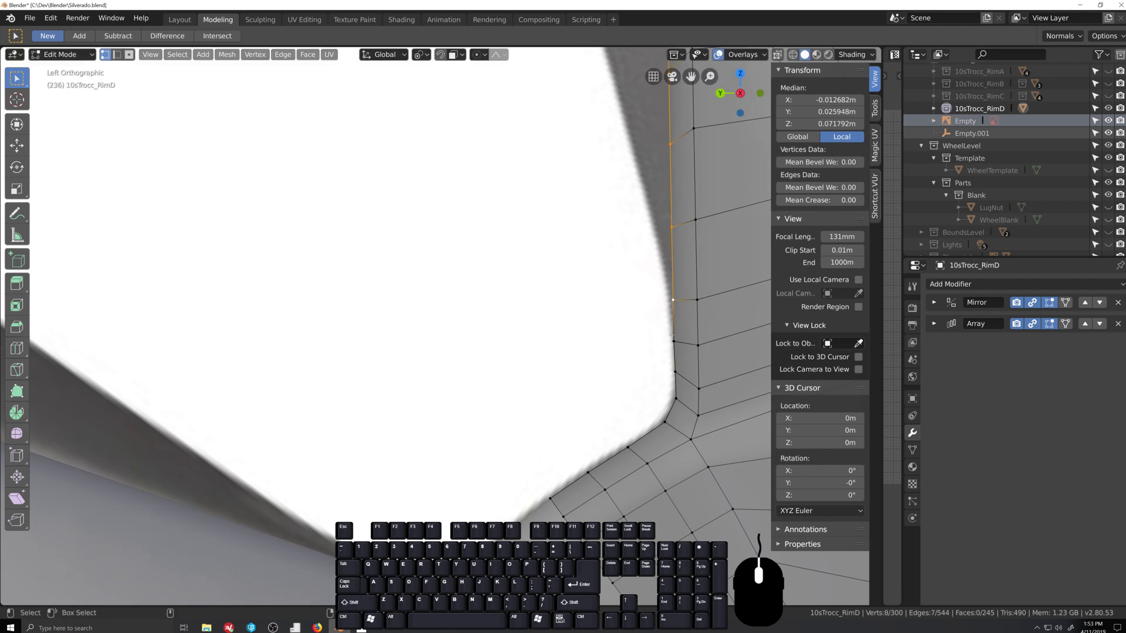
pyautogui.press('g')
pyautogui.click(671, 347)
# Step: Continue up the curved lower part of the spoke-side edge, fitting three more loop vertices to the reference and deselecting each placed one
pyautogui.press('g')
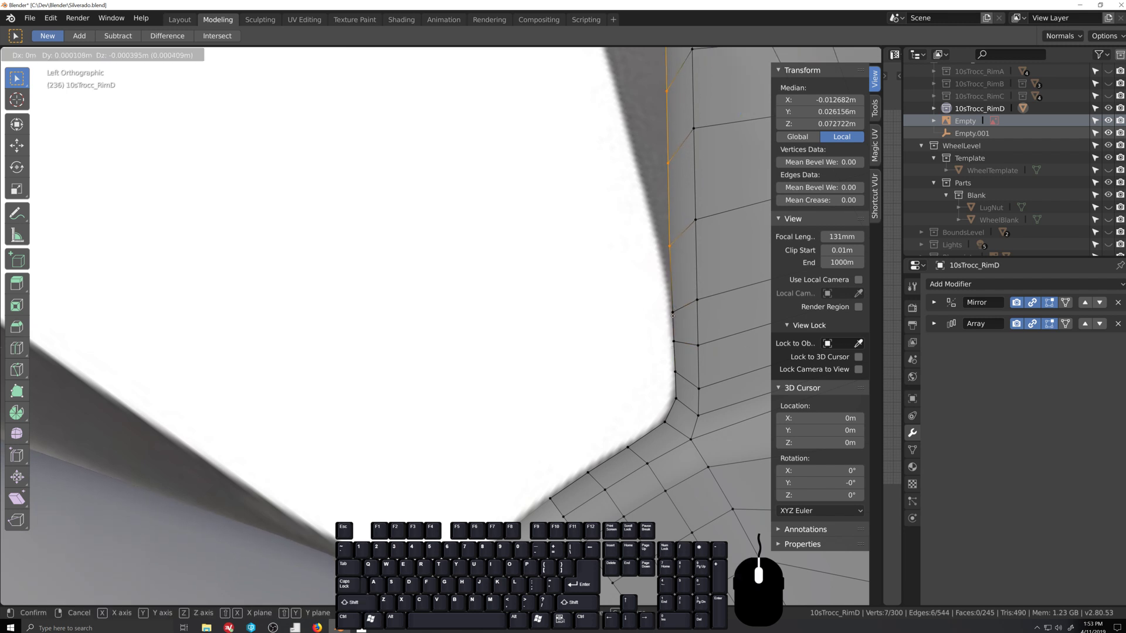
pyautogui.click(672, 292)
pyautogui.keyDown('shift'); pyautogui.click(669, 275); pyautogui.keyUp('shift')
pyautogui.press('g')
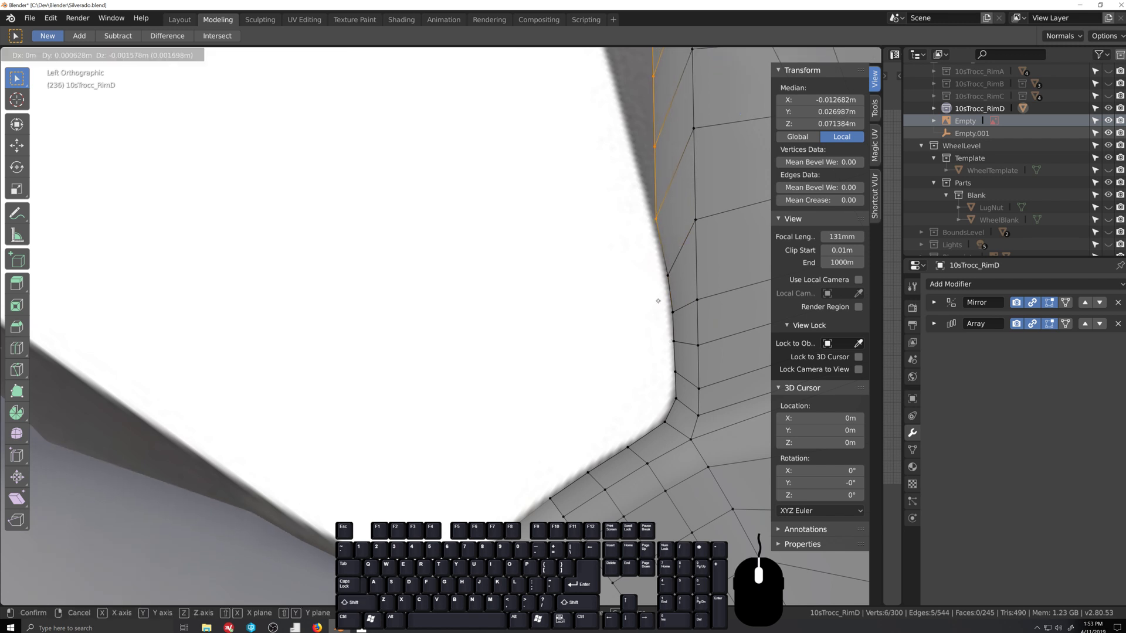
pyautogui.click(660, 254)
pyautogui.keyDown('shift'); pyautogui.click(657, 226); pyautogui.keyUp('shift')
pyautogui.press('g')
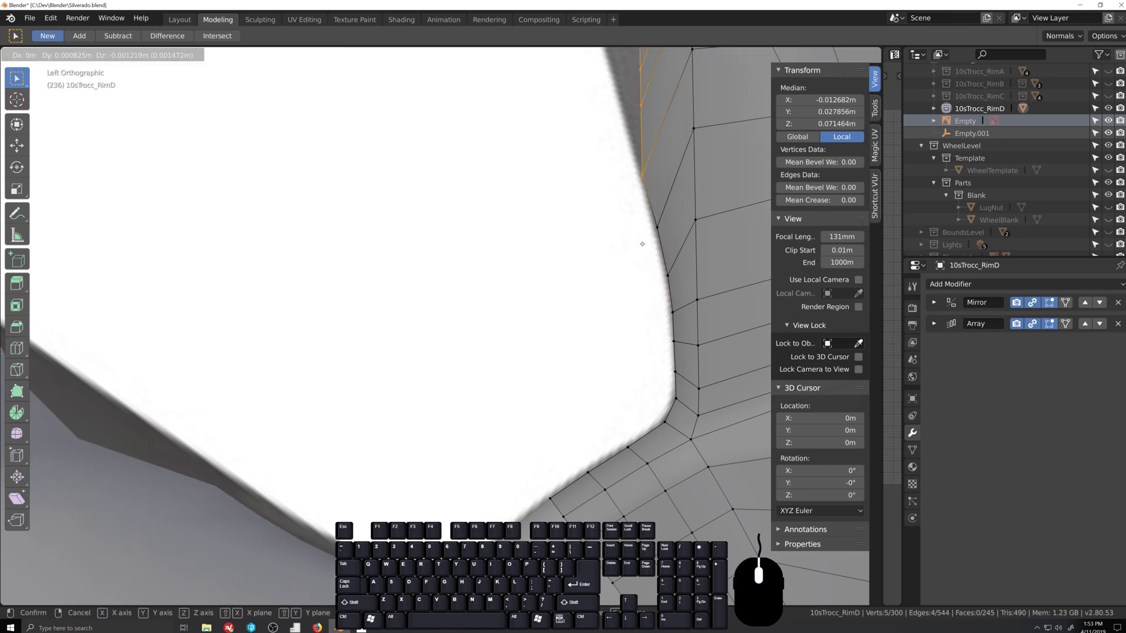
pyautogui.click(640, 179)
pyautogui.keyDown('shift'); pyautogui.click(640, 179); pyautogui.keyUp('shift')
# Step: Shift the last four loop vertices onto the middle of the spoke-side edge and fit the uppermost and lowermost of them to the reference
pyautogui.scroll(-2, 638, 176)
pyautogui.keyDown('shift'); pyautogui.moveTo(622, 158); pyautogui.dragTo(624, 394, button='middle'); pyautogui.keyUp('shift')
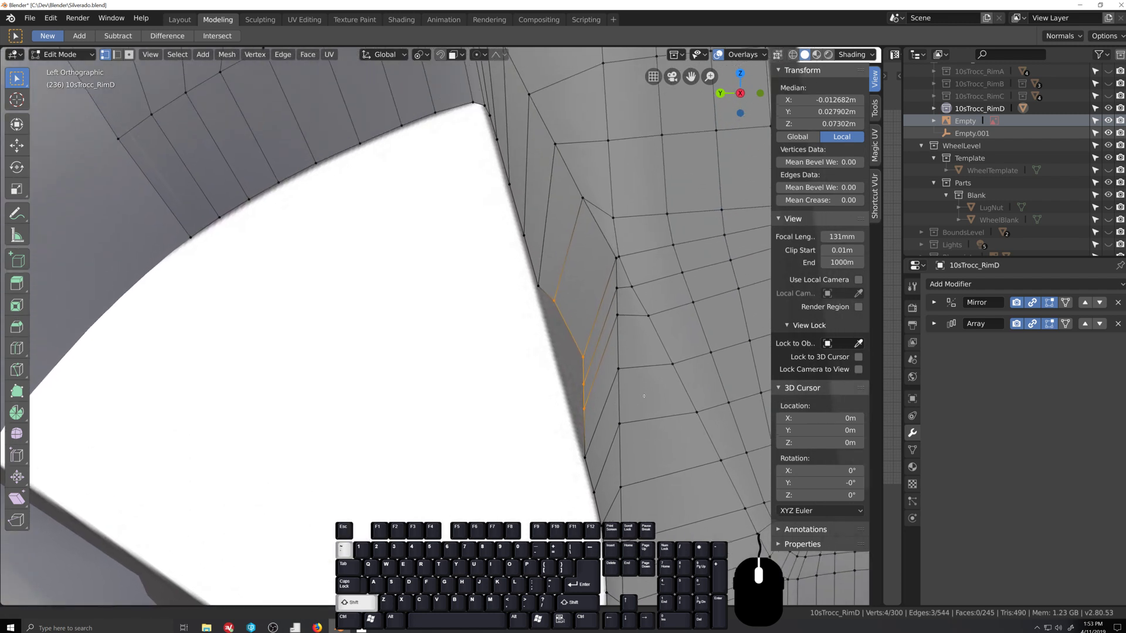
pyautogui.press('g')
pyautogui.click(609, 405)
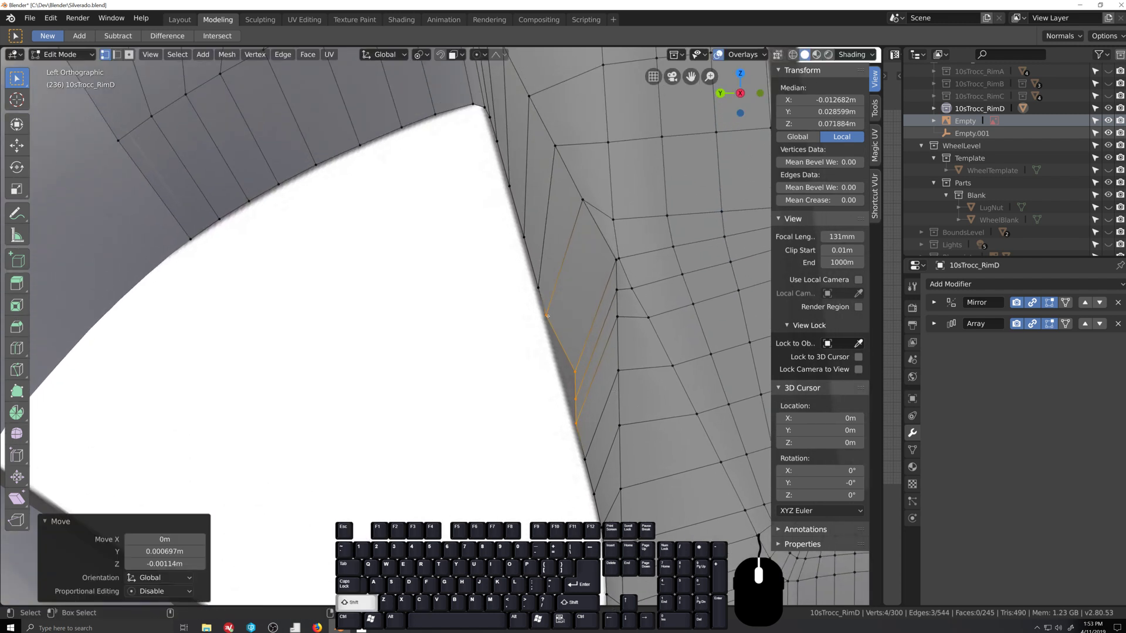
pyautogui.keyDown('shift'); pyautogui.click(546, 317); pyautogui.keyUp('shift')
pyautogui.press('g')
pyautogui.click(566, 398)
pyautogui.keyDown('shift'); pyautogui.click(572, 418); pyautogui.keyUp('shift')
# Step: Place the final two unaligned loop vertices on the reference's spoke-side edge, closing the gap between the fitted upper and lower sections
pyautogui.press('g')
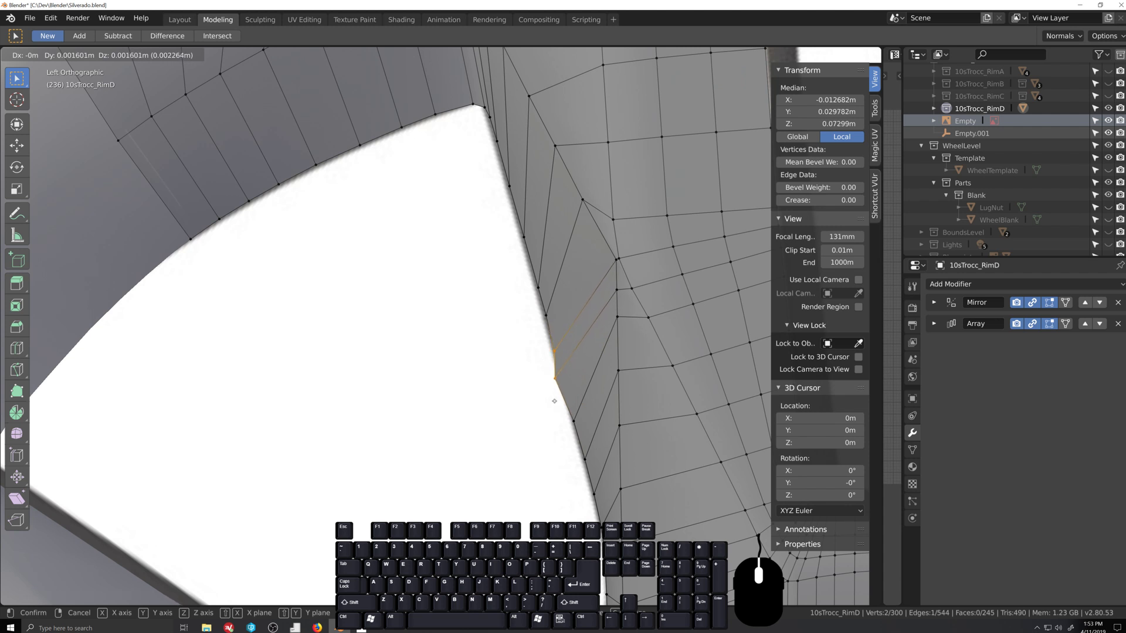
pyautogui.click(554, 401)
pyautogui.keyDown('shift'); pyautogui.click(554, 352); pyautogui.keyUp('shift')
pyautogui.press('g')
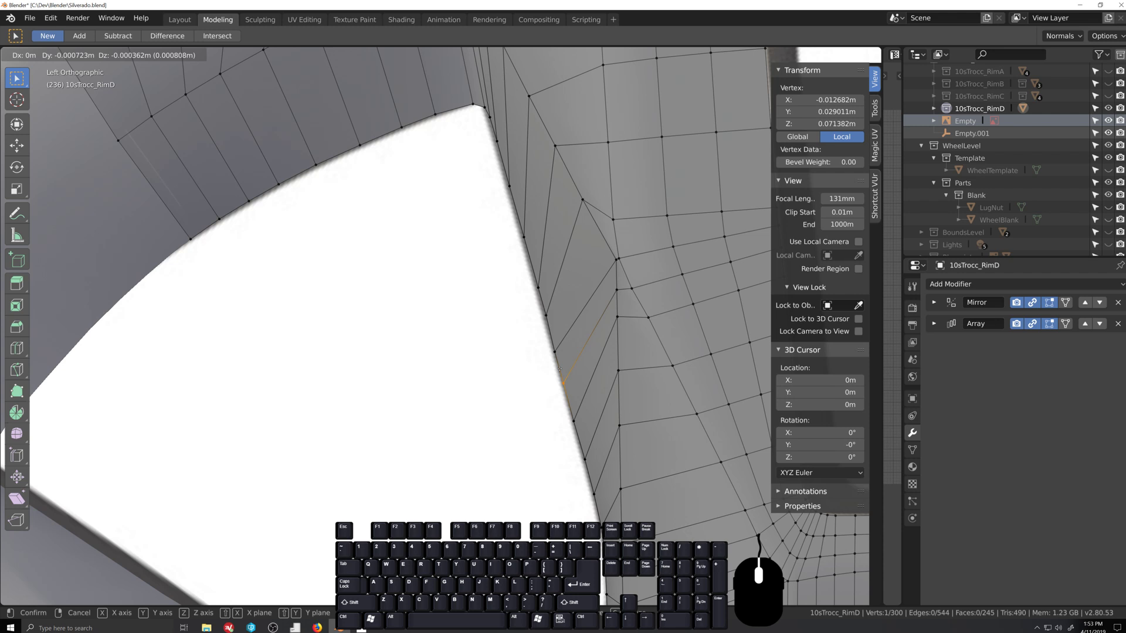
pyautogui.click(559, 369)
pyautogui.scroll(-4, 546, 375)
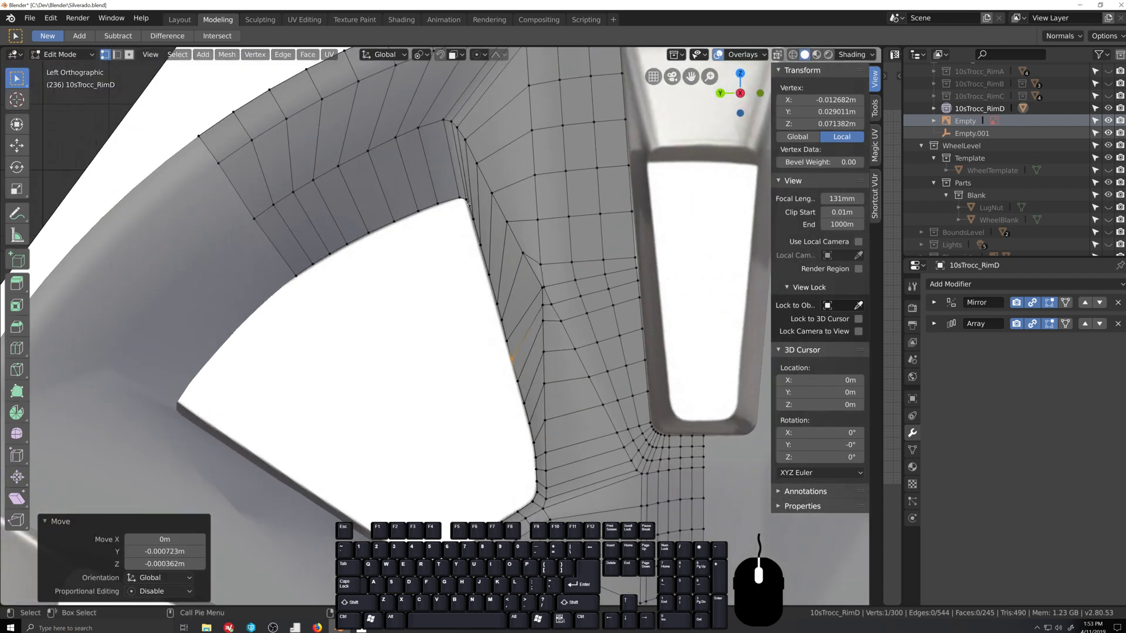
# Step: Select the large opening's back loop path from the upper corner down its spoke side and flatten it by scaling Y to 0
pyautogui.press('g')
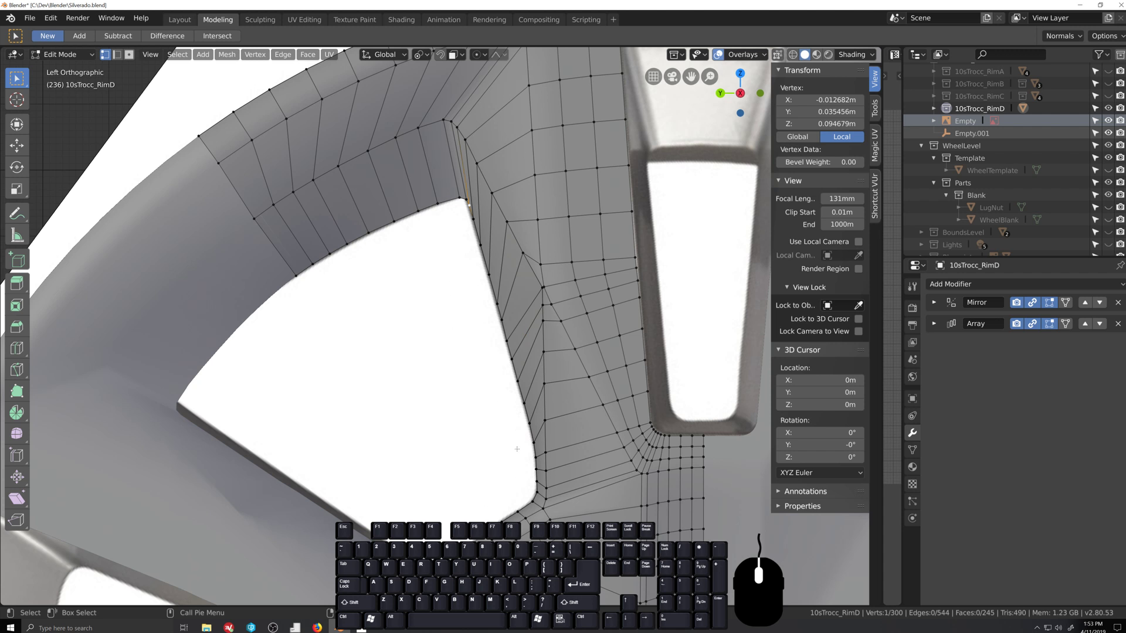
pyautogui.keyDown('ctrl'); pyautogui.click(526, 423); pyautogui.keyUp('ctrl')
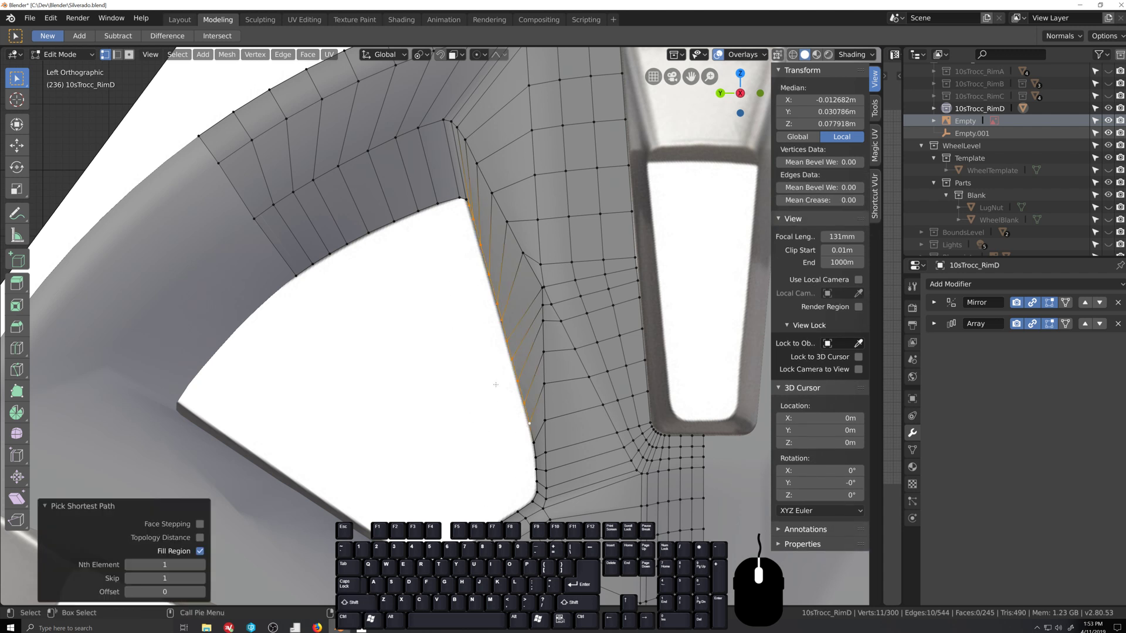
pyautogui.press('s')
pyautogui.press('y')
pyautogui.press('0')
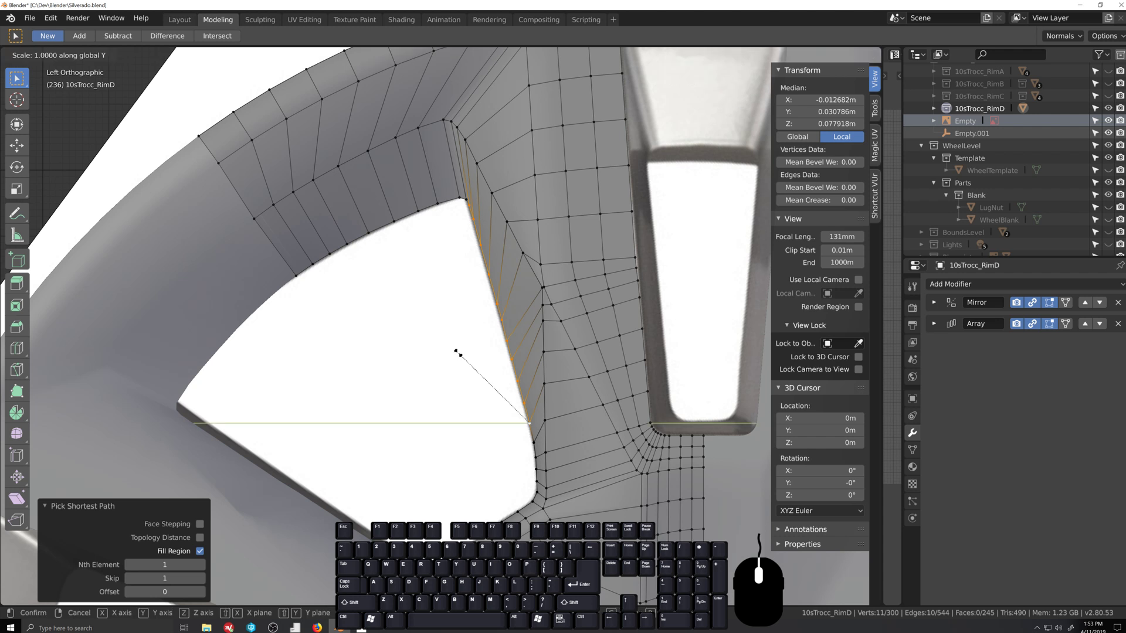
pyautogui.press('Return')
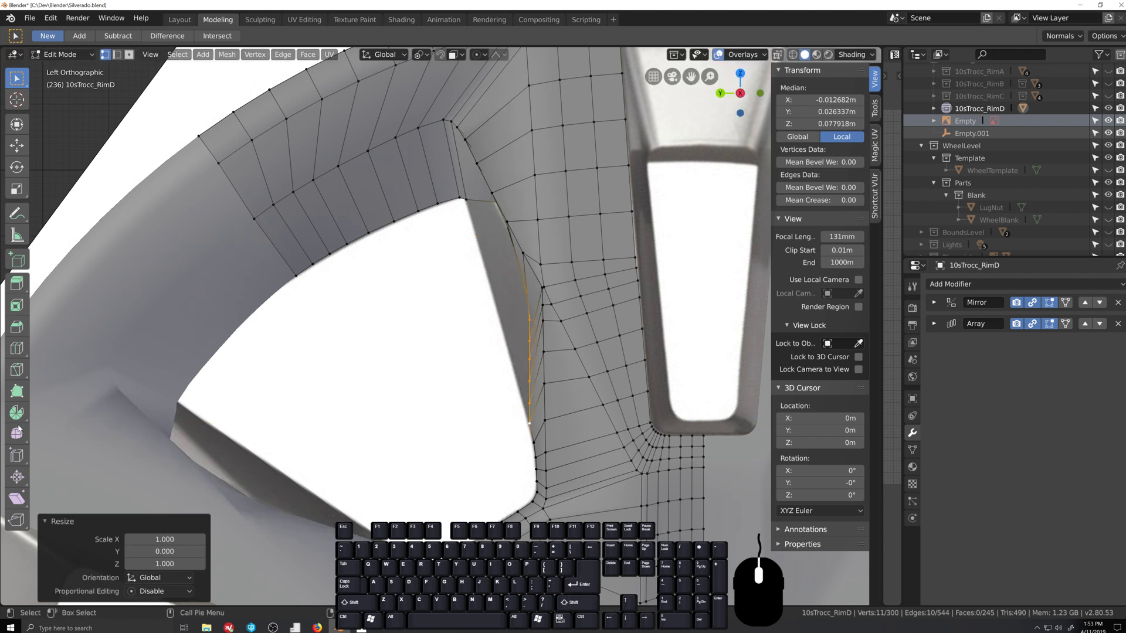
# Step: Shear the flattened path by about -0.274 so it follows the reference's slanted spoke-side edge, and return to the selection tool
pyautogui.click(16, 498)
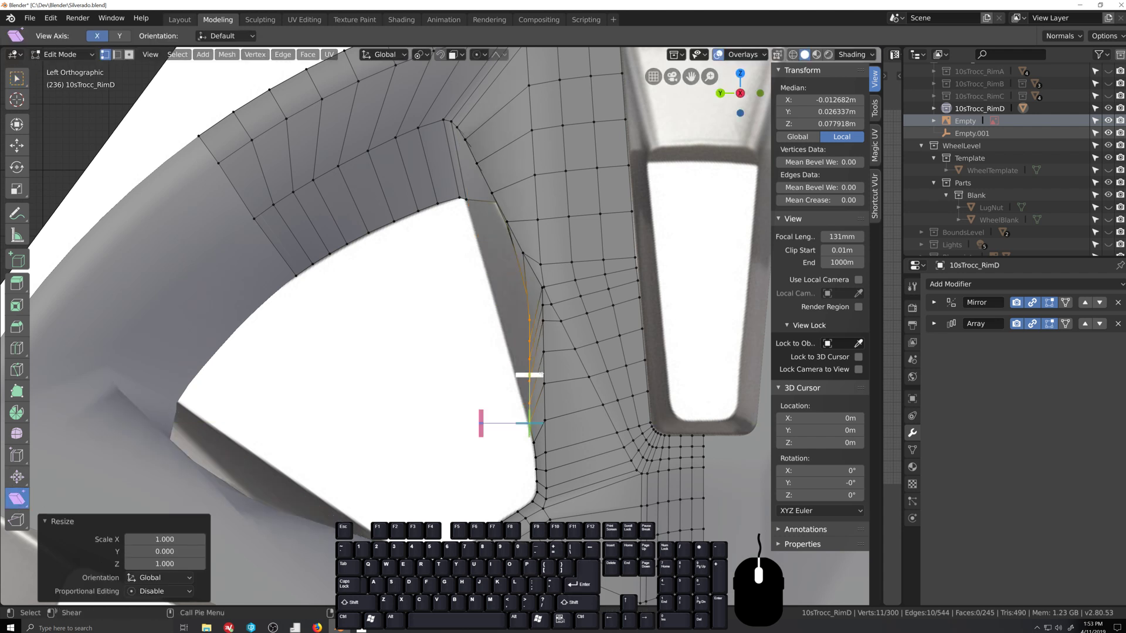
pyautogui.moveTo(540, 375); pyautogui.dragTo(423, 377)
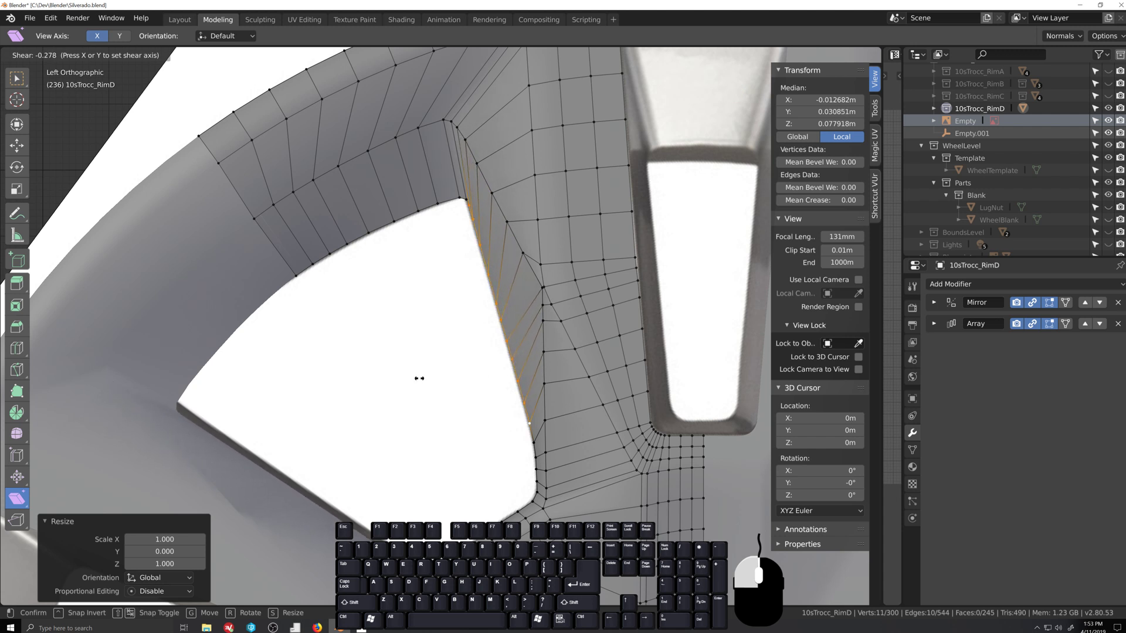
pyautogui.moveTo(421, 378); pyautogui.dragTo(420, 379)
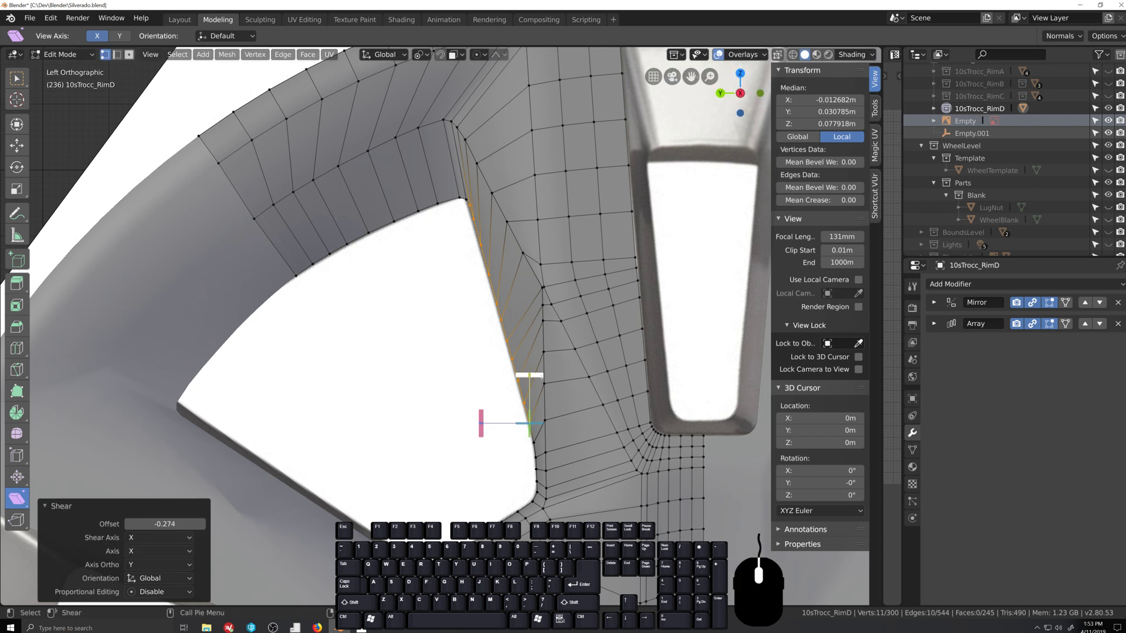
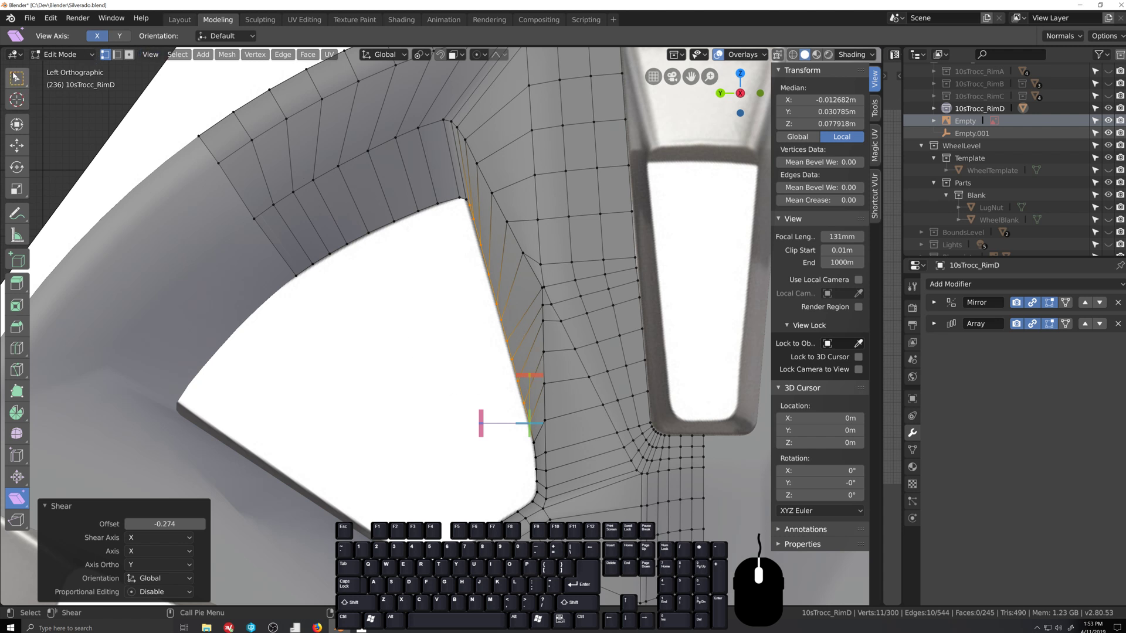
pyautogui.click(17, 79)
# Step: Examine the large opening's inner wall and back edge loop from several angles, both in and out of Edit Mode
pyautogui.scroll(-3, 376, 328)
pyautogui.press('`')
pyautogui.moveTo(493, 450); pyautogui.dragTo(481, 447, button='middle')
pyautogui.scroll(4, 475, 437)
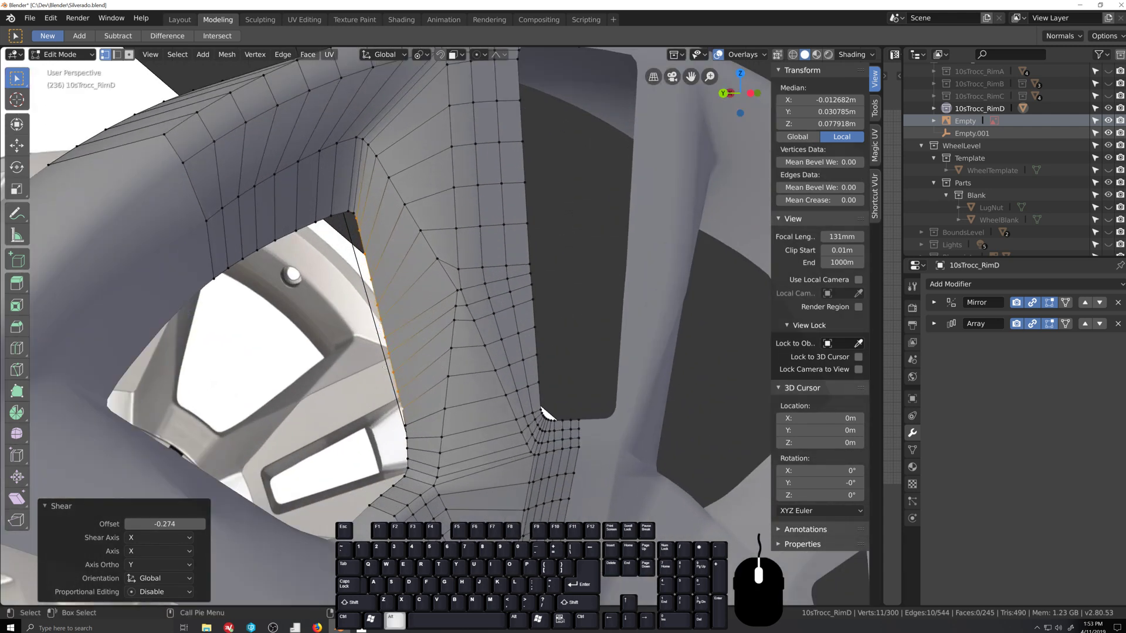
pyautogui.keyDown('alt'); pyautogui.click(381, 365); pyautogui.keyUp('alt')
pyautogui.moveTo(377, 367); pyautogui.dragTo(384, 364, button='middle')
pyautogui.scroll(-4, 384, 363)
pyautogui.press('`')
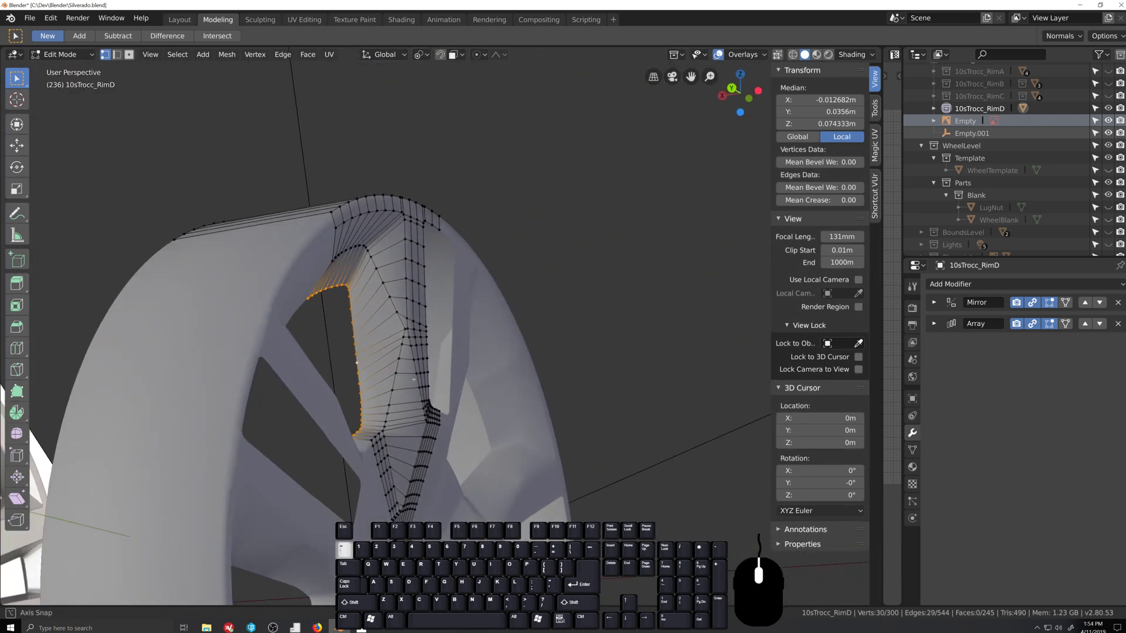
pyautogui.scroll(-3, 416, 389)
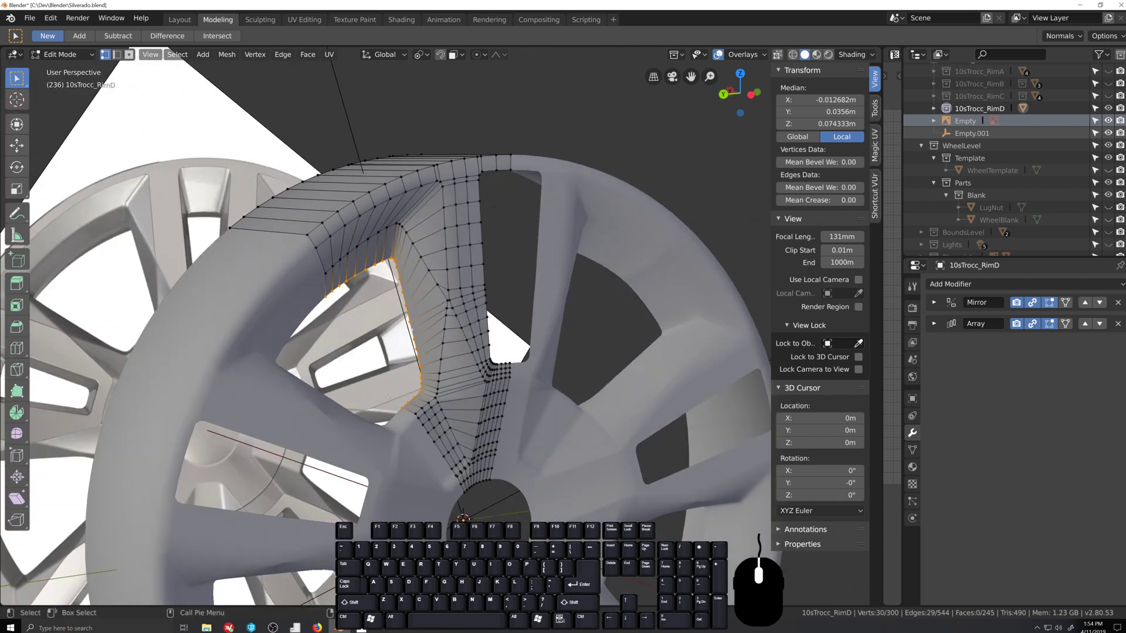
pyautogui.press('Tab')
pyautogui.moveTo(416, 388); pyautogui.dragTo(273, 457, button='middle')
pyautogui.press('Tab')
pyautogui.scroll(3, 392, 409)
pyautogui.moveTo(145, 387); pyautogui.dragTo(176, 375, button='middle')
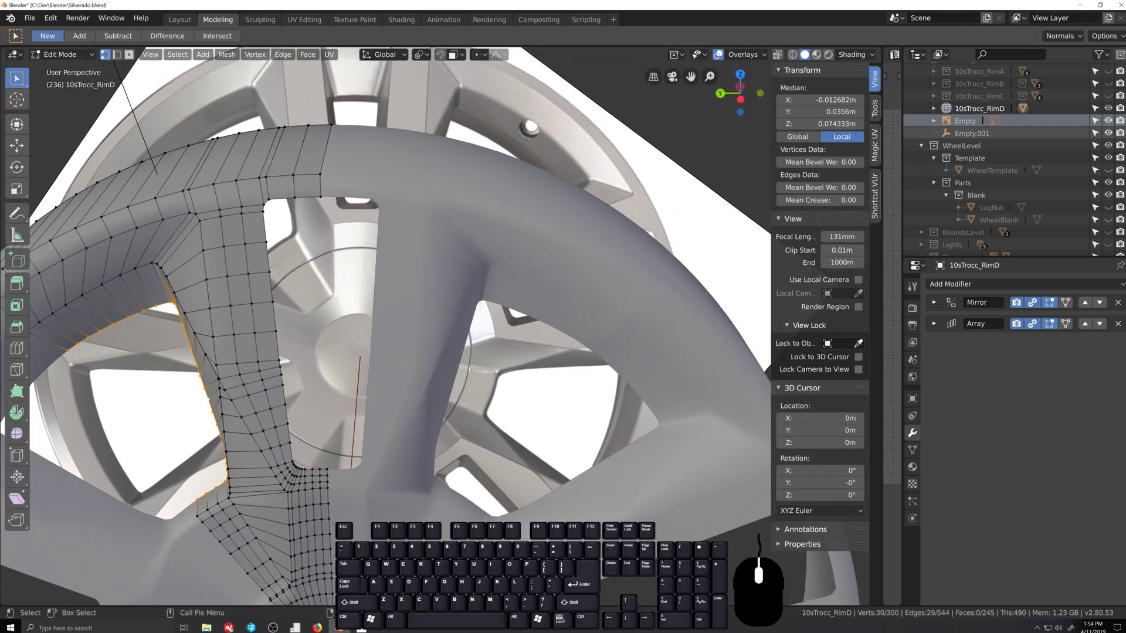
# Step: Select the narrow spoke opening's edge loop and extrude it along X toward the back of the rim as an inner wall
pyautogui.keyDown('alt'); pyautogui.click(284, 316); pyautogui.keyUp('alt')
pyautogui.moveTo(284, 317); pyautogui.dragTo(691, 285, button='middle')
pyautogui.scroll(-3, 338, 388)
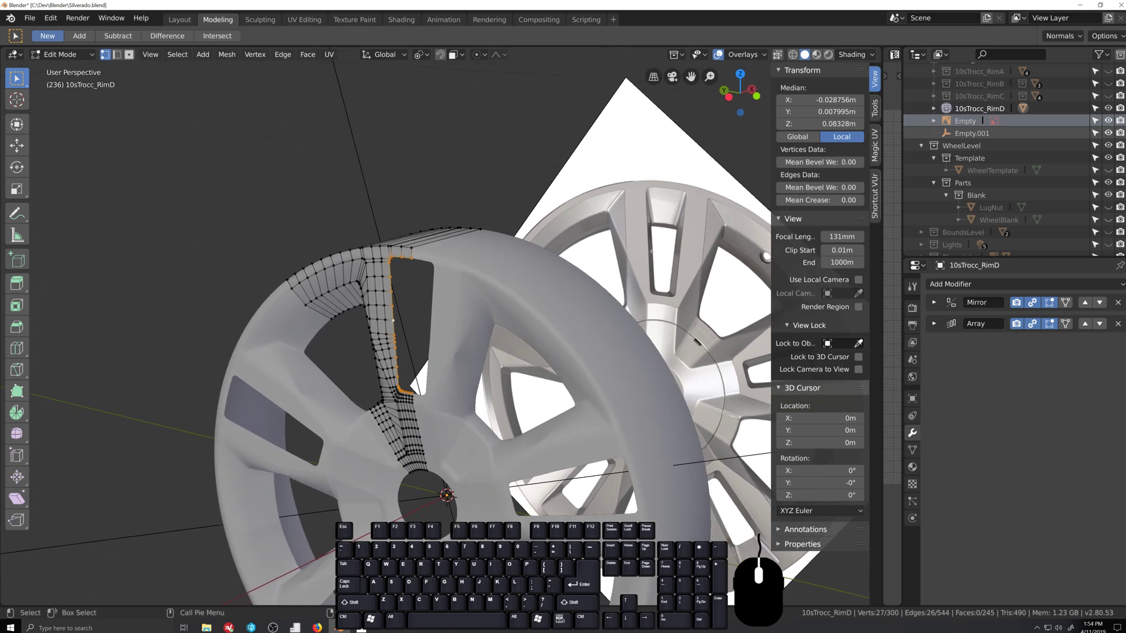
pyautogui.keyDown('alt'); pyautogui.moveTo(429, 379); pyautogui.dragTo(404, 381, button='middle'); pyautogui.keyUp('alt')
pyautogui.scroll(5, 350, 321)
pyautogui.press('e')
pyautogui.click(440, 375)
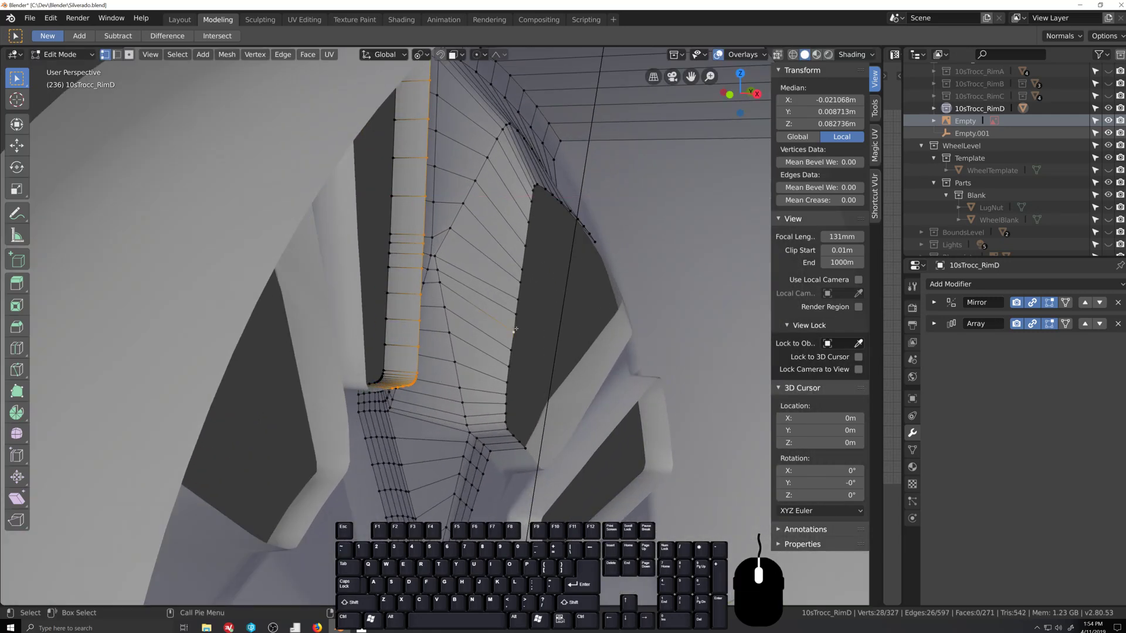
pyautogui.press('.')
pyautogui.click(399, 280)
pyautogui.press('s')
pyautogui.press('x')
pyautogui.press('0')
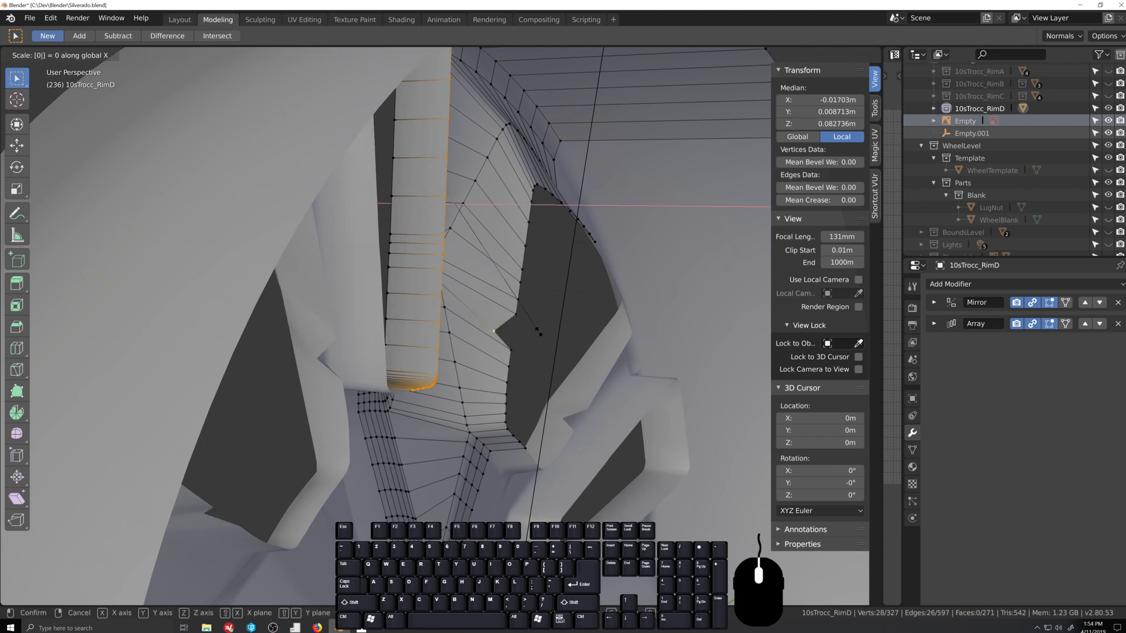
pyautogui.press('Return')
# Step: Set the pivot to Active Element and scale the extruded loop to 0 along X, matching the depth of the large opening's back edge
pyautogui.press('.')
pyautogui.click(452, 288)
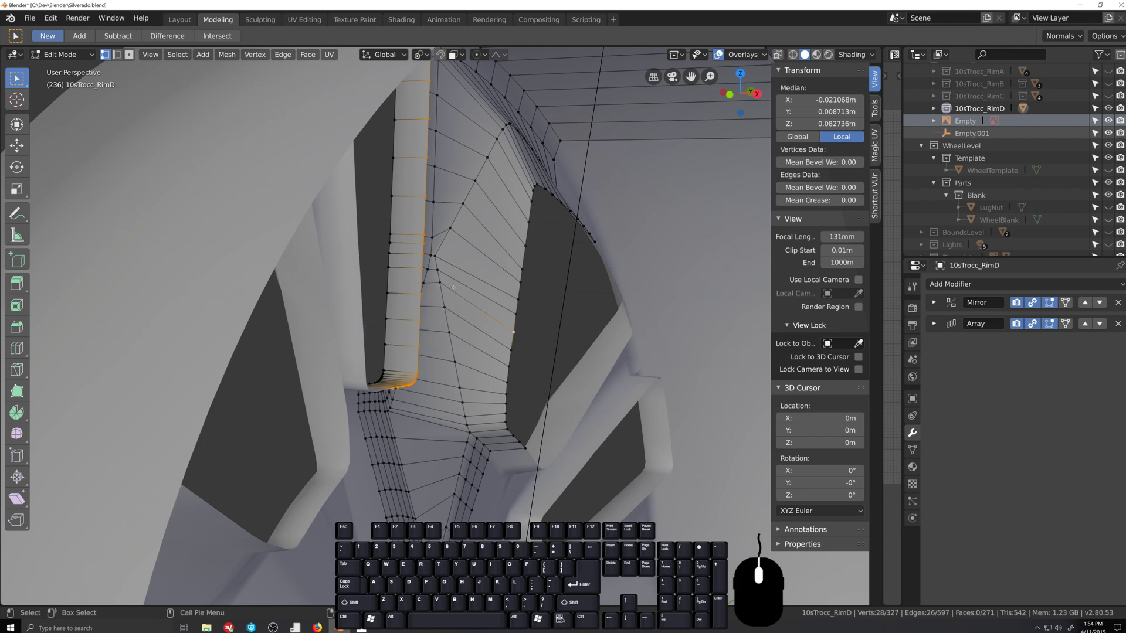
pyautogui.press('s')
pyautogui.press('x')
pyautogui.press('0')
pyautogui.press('Return')
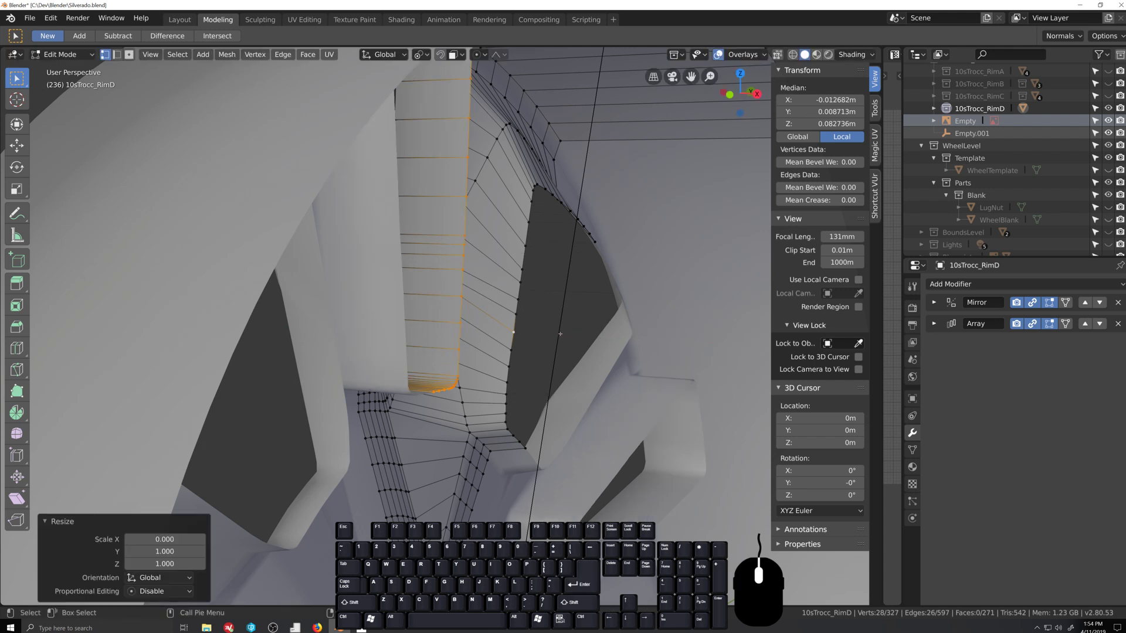
# Step: Deselect the depth reference vertex and, in left view, scale the narrow opening's back loop to about 0.933 along Z around its Bounding Box Center
pyautogui.moveTo(560, 334); pyautogui.dragTo(413, 346, button='middle')
pyautogui.keyDown('shift'); pyautogui.click(502, 332); pyautogui.keyUp('shift')
pyautogui.scroll(-3, 502, 333)
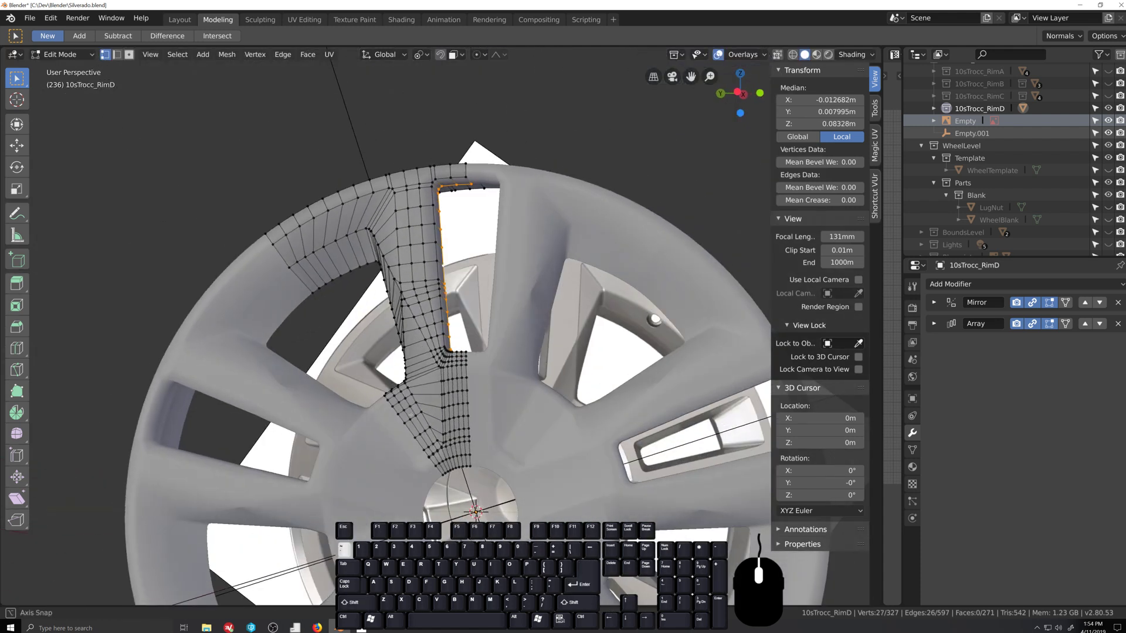
pyautogui.press('ctrl+KP_3')
pyautogui.scroll(4, 508, 341)
pyautogui.keyDown('shift'); pyautogui.moveTo(510, 341); pyautogui.dragTo(485, 435, button='middle'); pyautogui.keyUp('shift')
pyautogui.press('.')
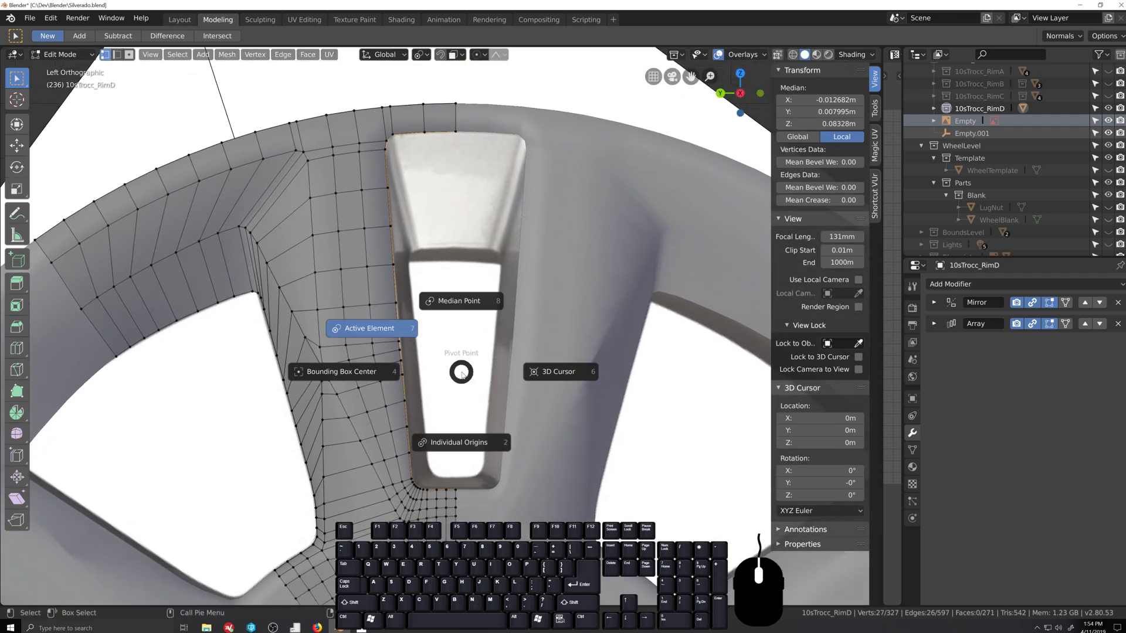
pyautogui.click(440, 290)
pyautogui.press('s')
pyautogui.press('z')
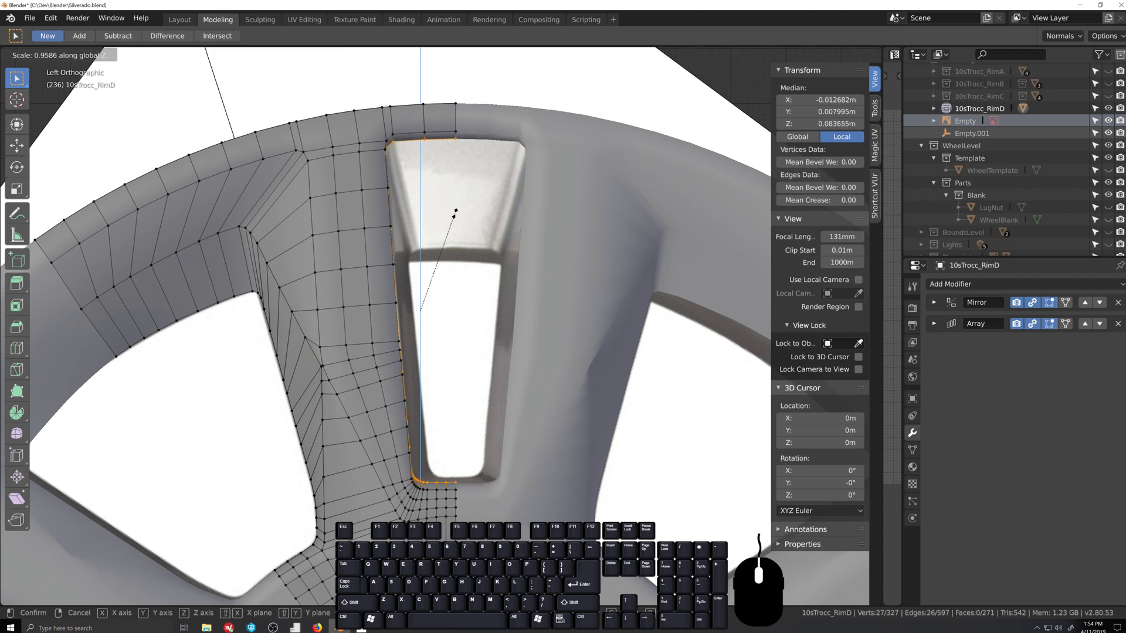
pyautogui.click(458, 216)
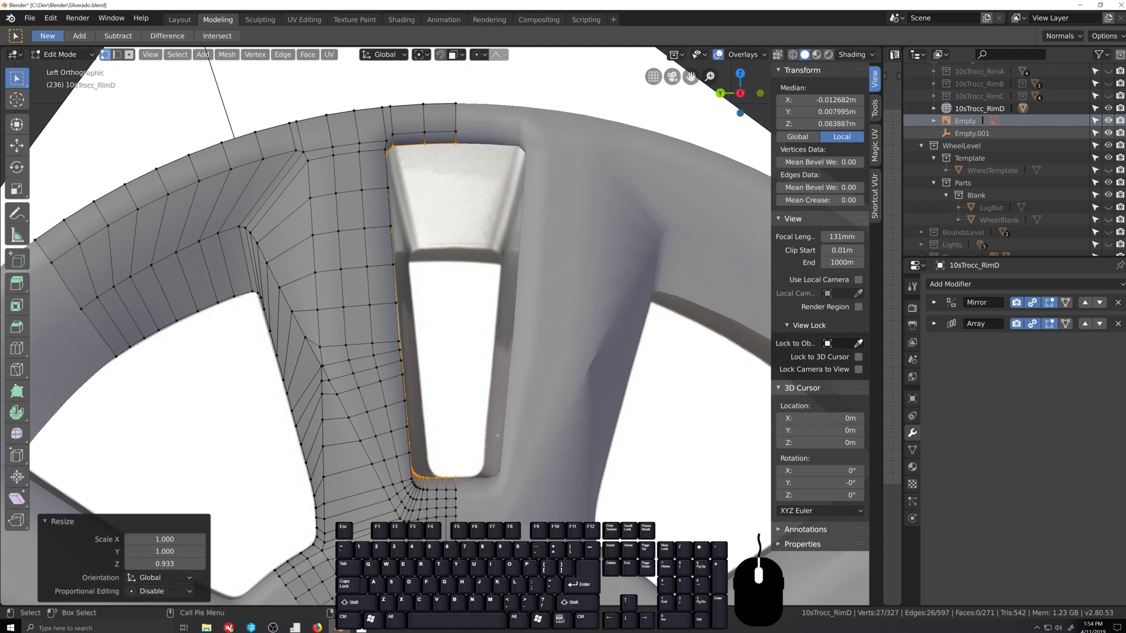
# Step: Scale the narrow opening's back loop around the Active Element to about 0.693 along Z and 0.687 along Y to fit the reference
pyautogui.press('.')
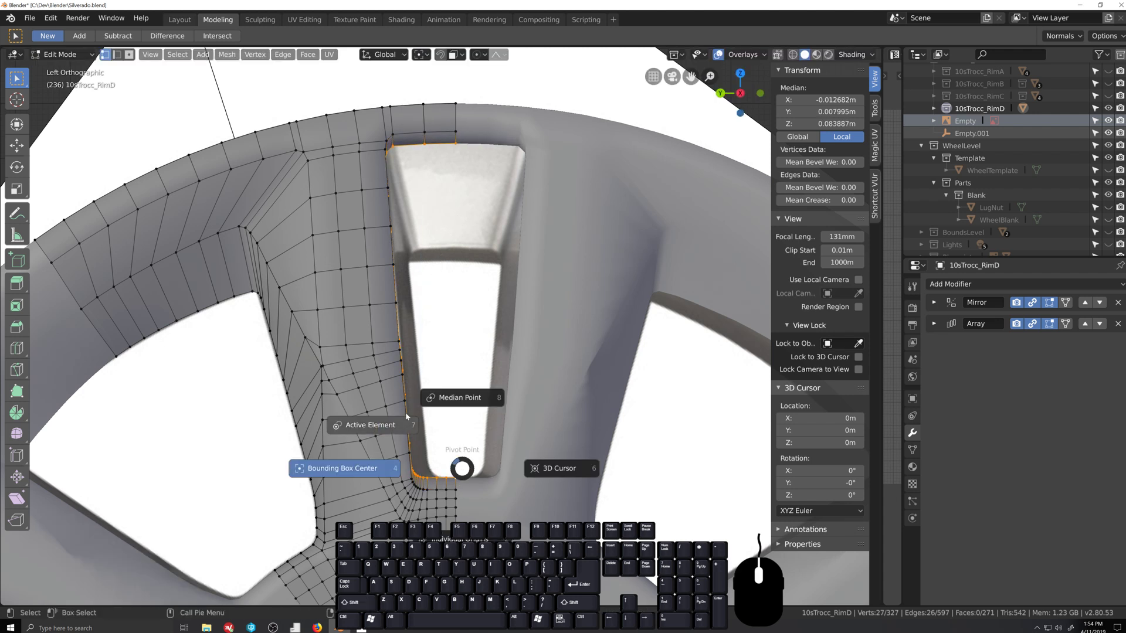
pyautogui.click(381, 432)
pyautogui.press('s')
pyautogui.press('z')
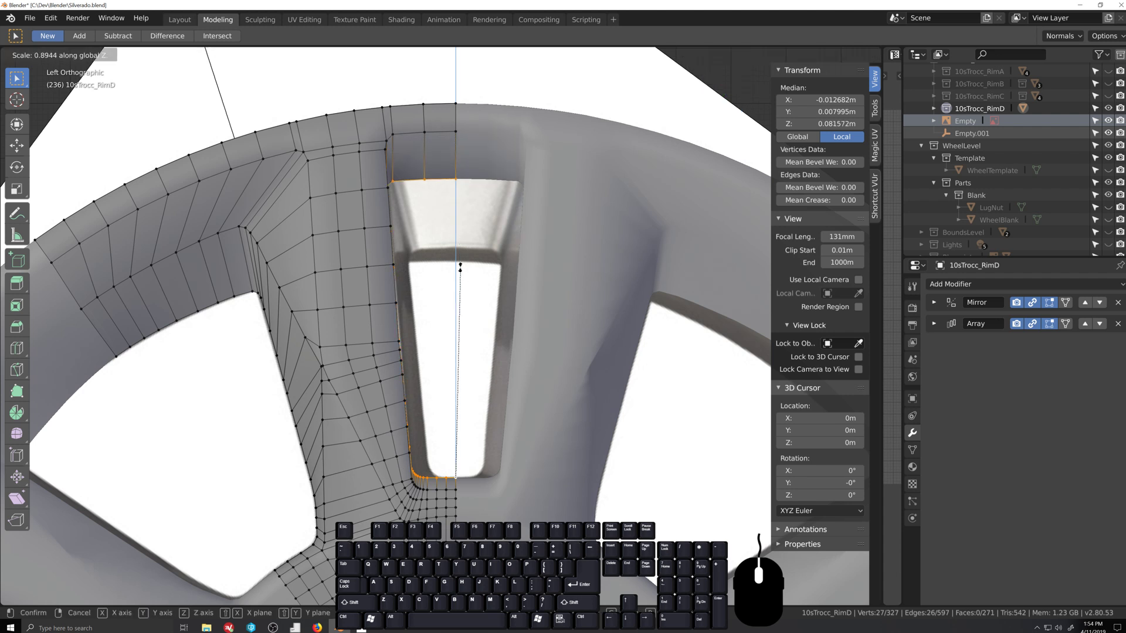
pyautogui.click(456, 313)
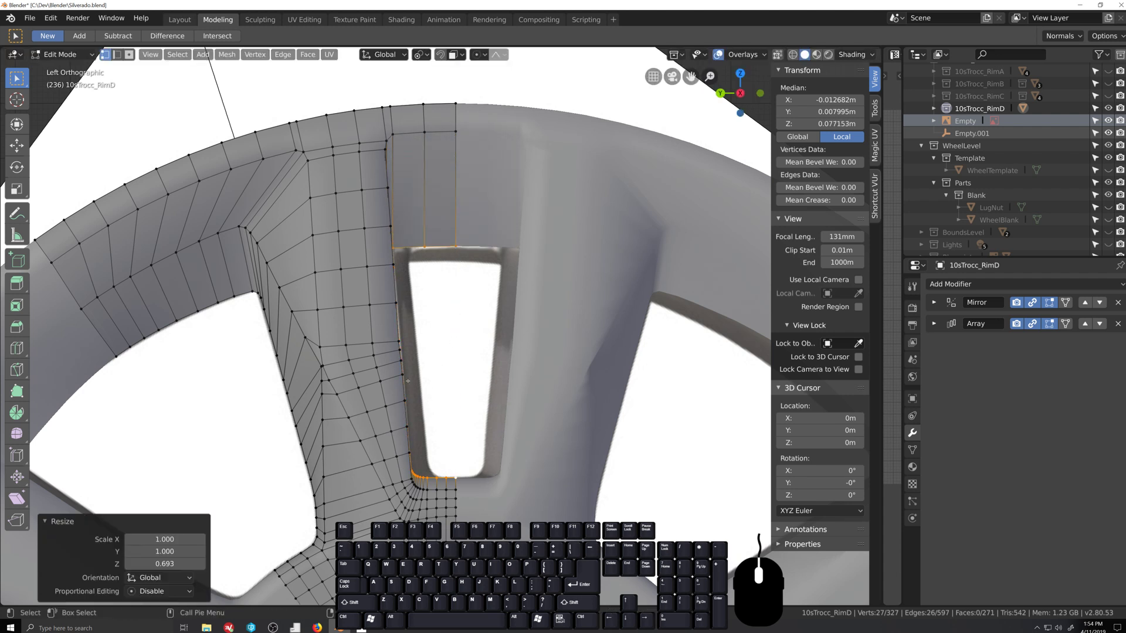
pyautogui.press('s')
pyautogui.press('y')
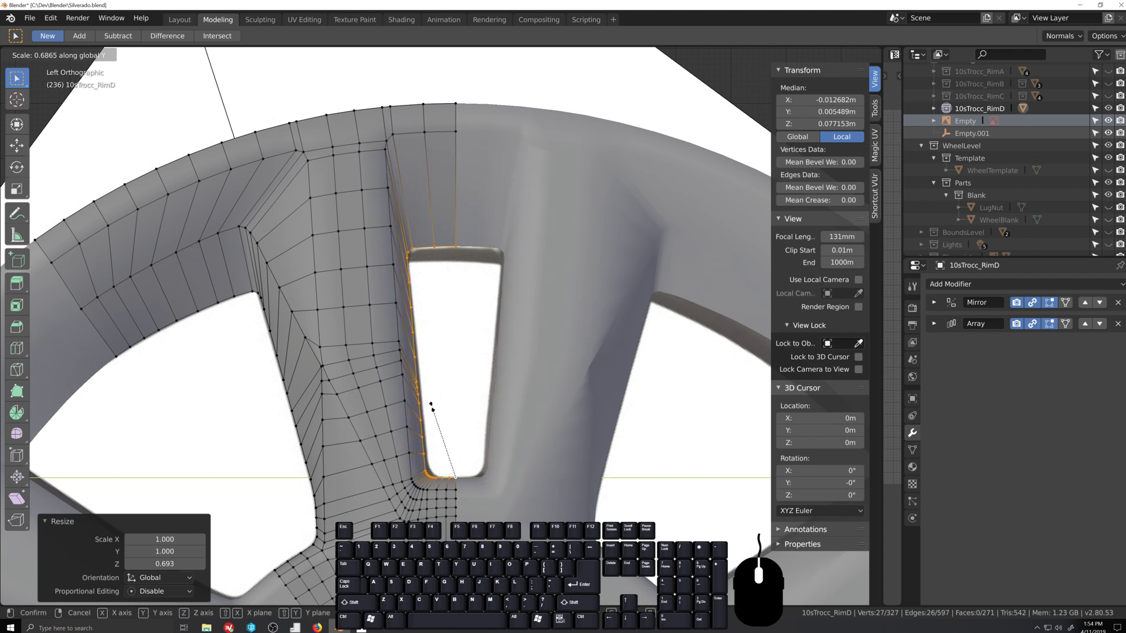
pyautogui.click(431, 406)
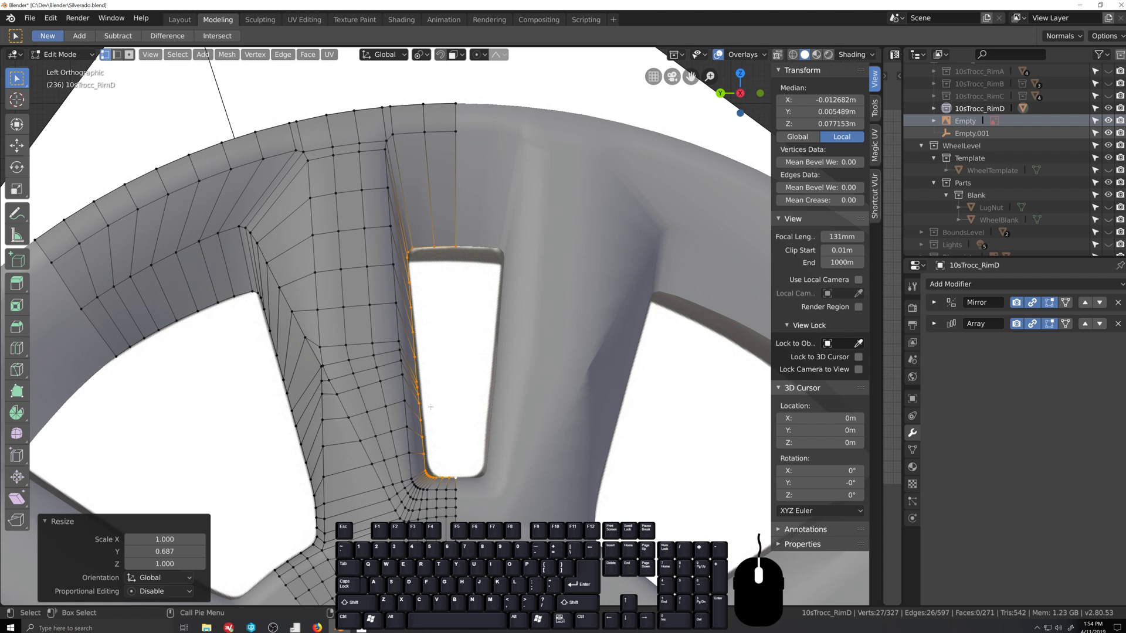
# Step: Select the narrow opening's back loop from its upper corner down through the bottom edge, make that corner active, and shear it about -0.013
pyautogui.click(408, 256)
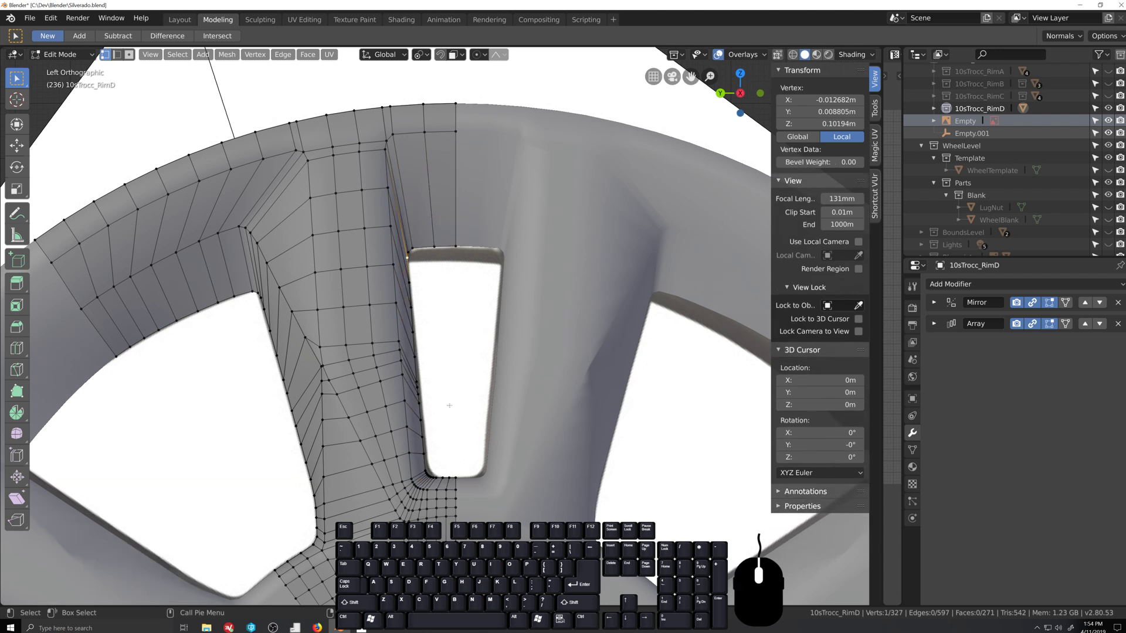
pyautogui.keyDown('ctrl'); pyautogui.click(456, 478); pyautogui.keyUp('ctrl')
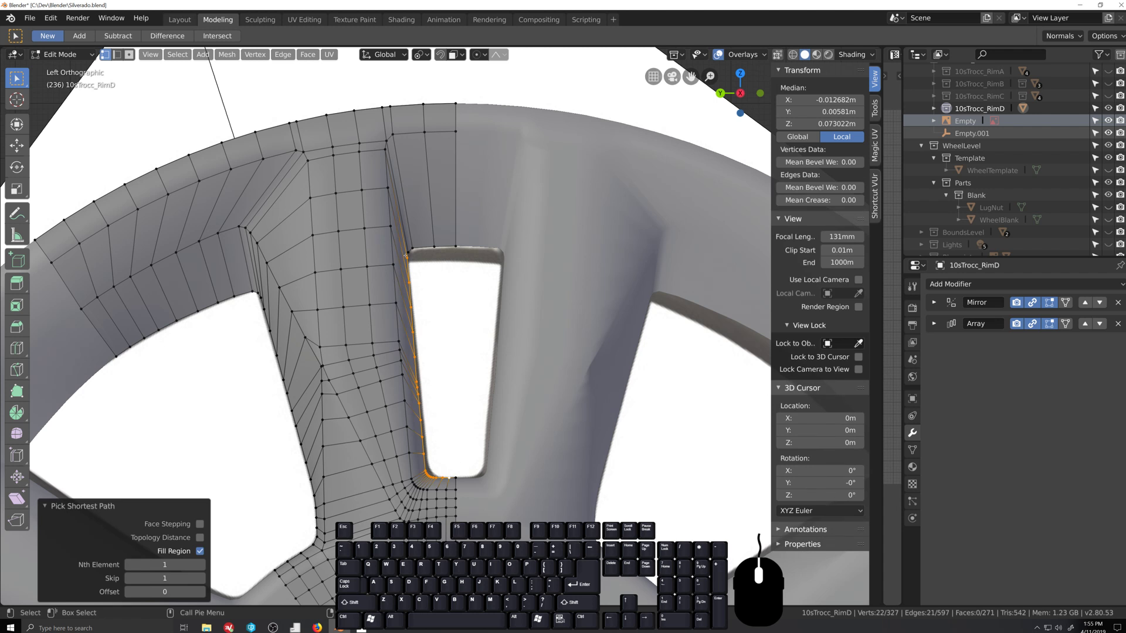
pyautogui.keyDown('shift'); pyautogui.click(408, 256); pyautogui.keyUp('shift')
pyautogui.keyDown('shift'); pyautogui.click(407, 256); pyautogui.keyUp('shift')
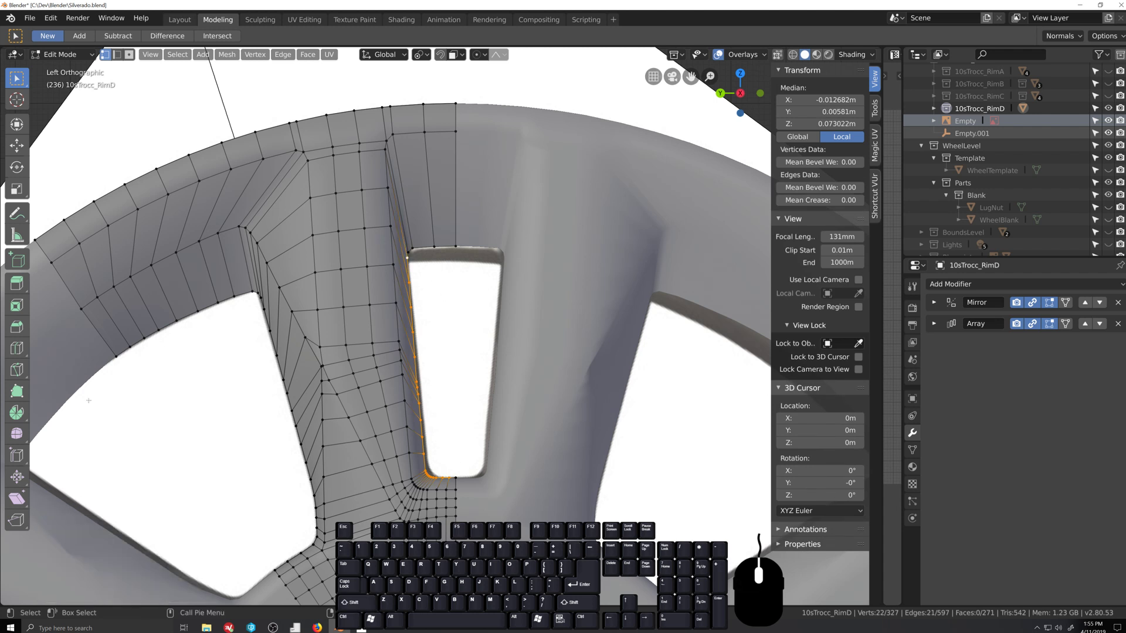
pyautogui.click(17, 498)
pyautogui.moveTo(409, 210); pyautogui.dragTo(410, 210)
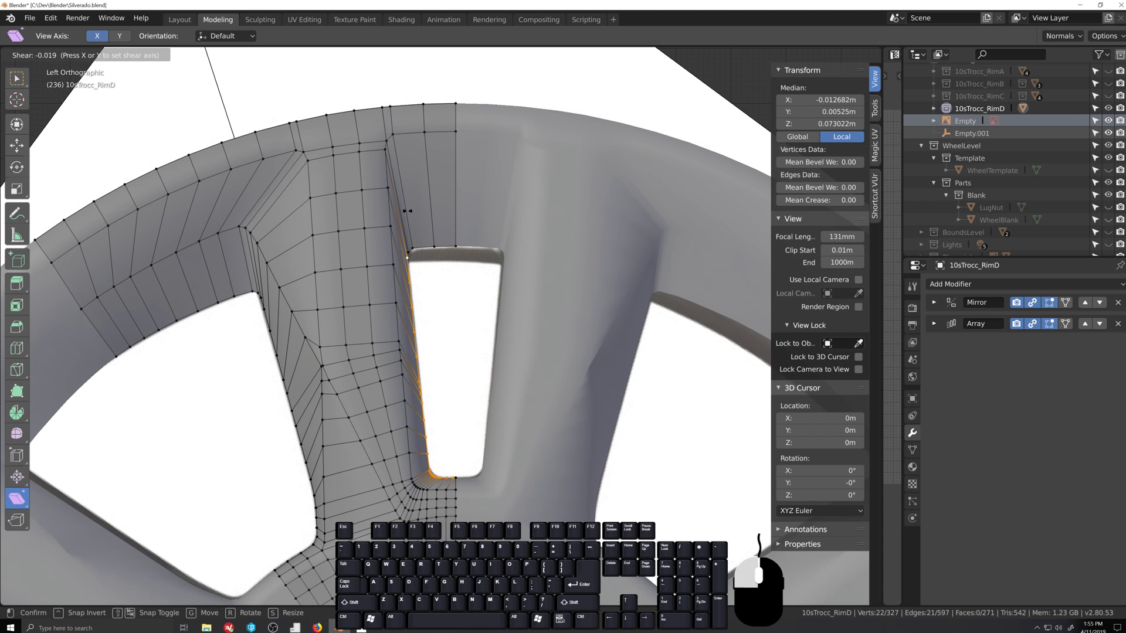
pyautogui.moveTo(411, 210); pyautogui.dragTo(410, 210)
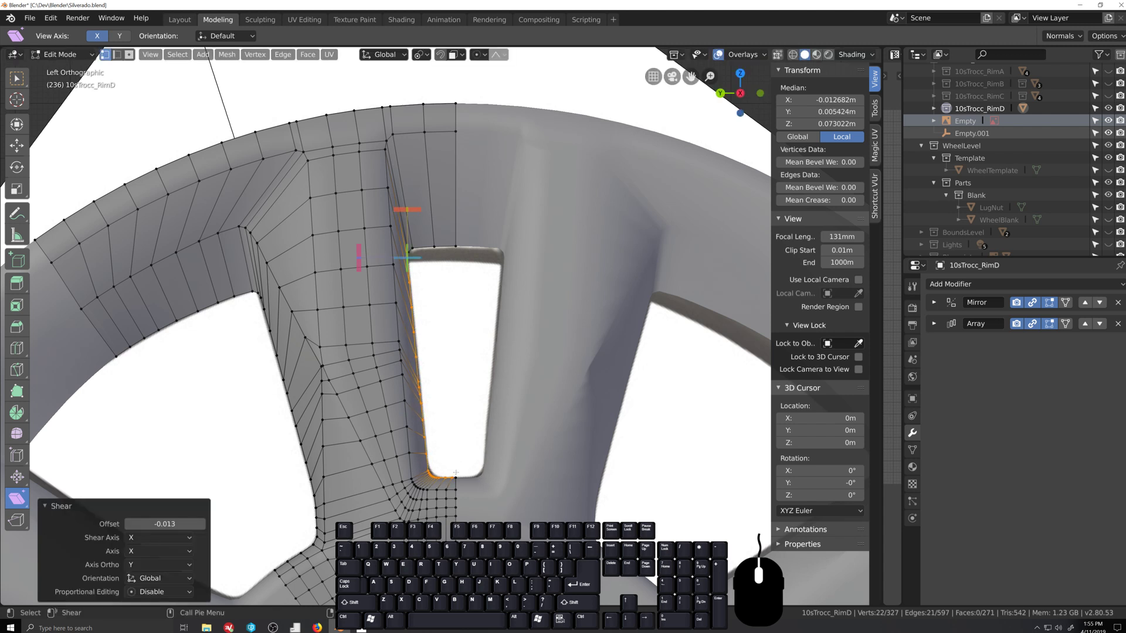
# Step: Remove the bottom edge's end vertex from the selection and shear the remaining side path by about -0.009, then return to the selection tool
pyautogui.keyDown('shift'); pyautogui.click(451, 479); pyautogui.keyUp('shift')
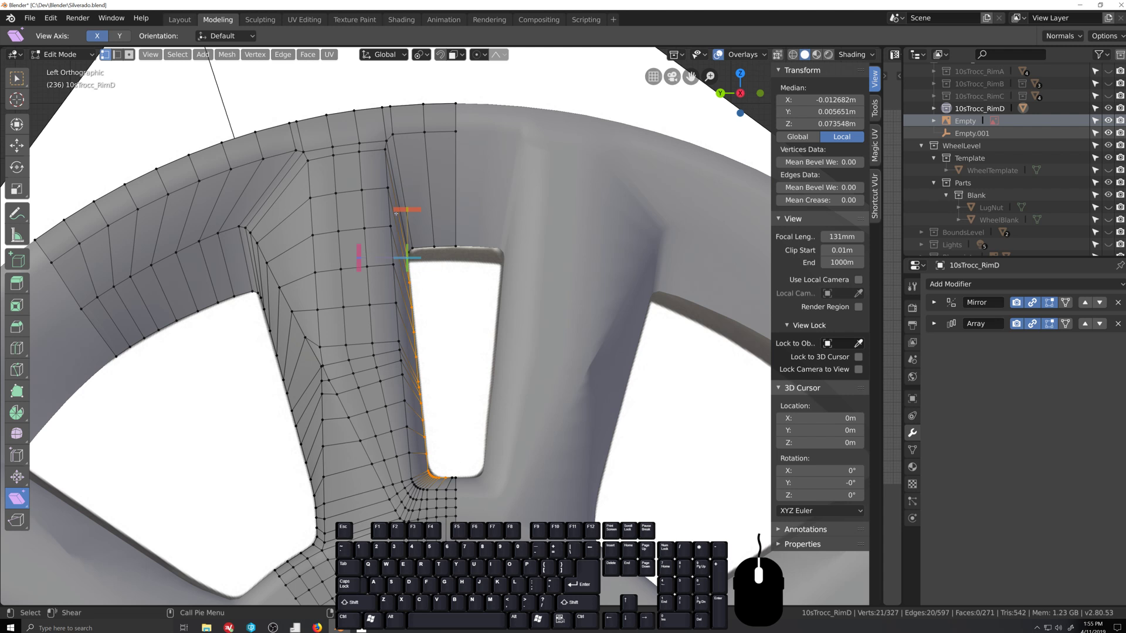
pyautogui.moveTo(415, 207); pyautogui.dragTo(411, 210)
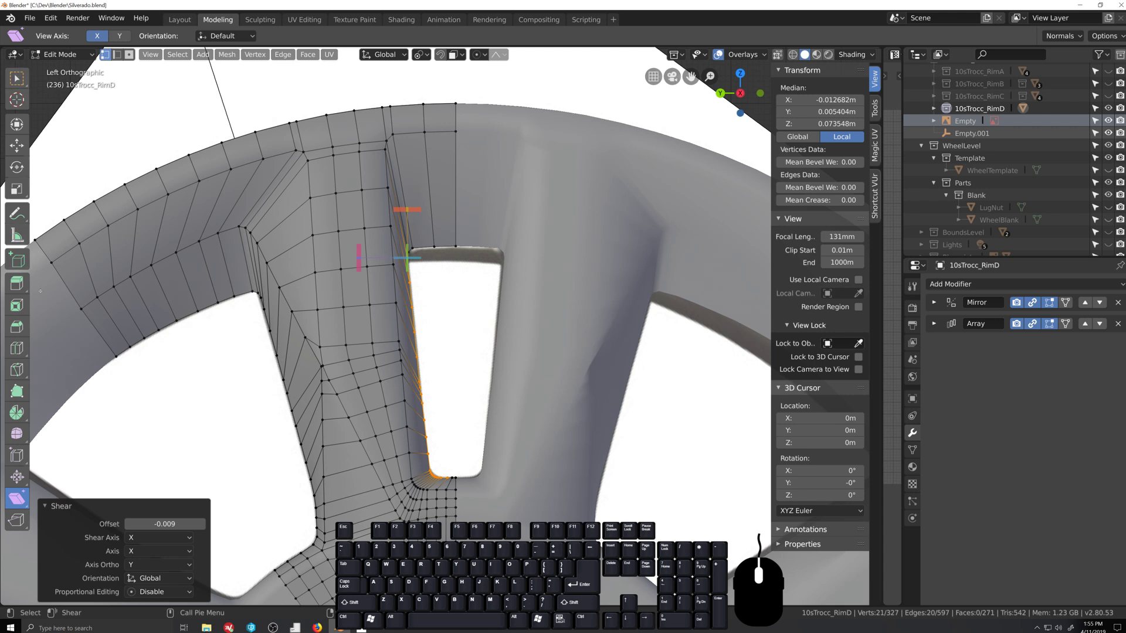
pyautogui.click(17, 77)
# Step: Leave Edit Mode and inspect the whole rim with its new opening walls beside the reference image
pyautogui.scroll(-2, 460, 369)
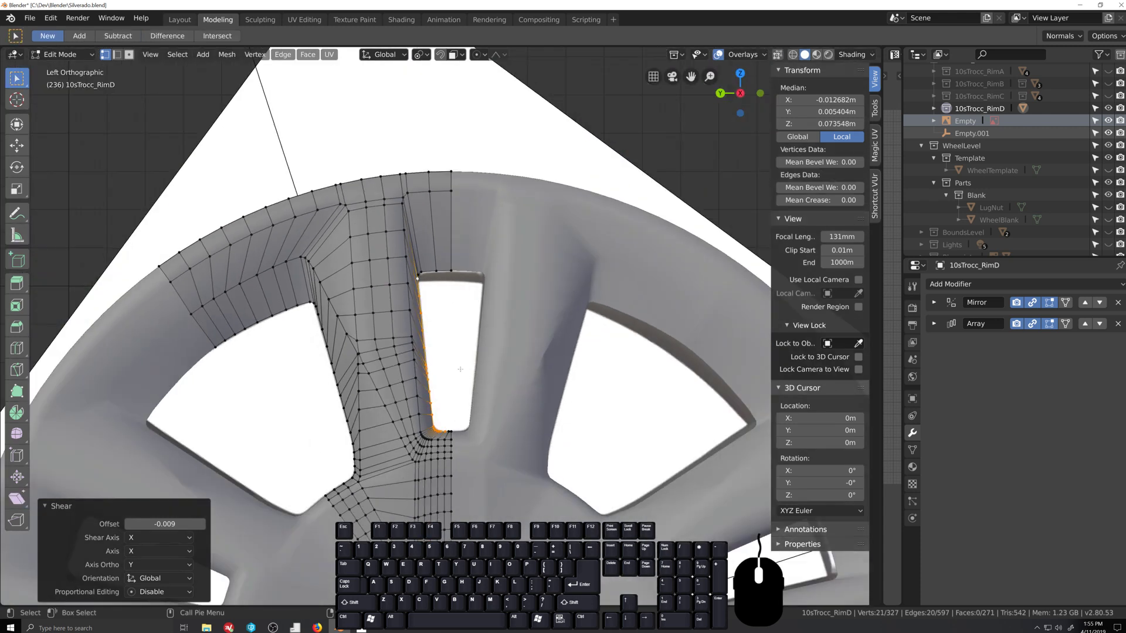
pyautogui.press('Tab')
pyautogui.moveTo(460, 369); pyautogui.dragTo(404, 417, button='middle')
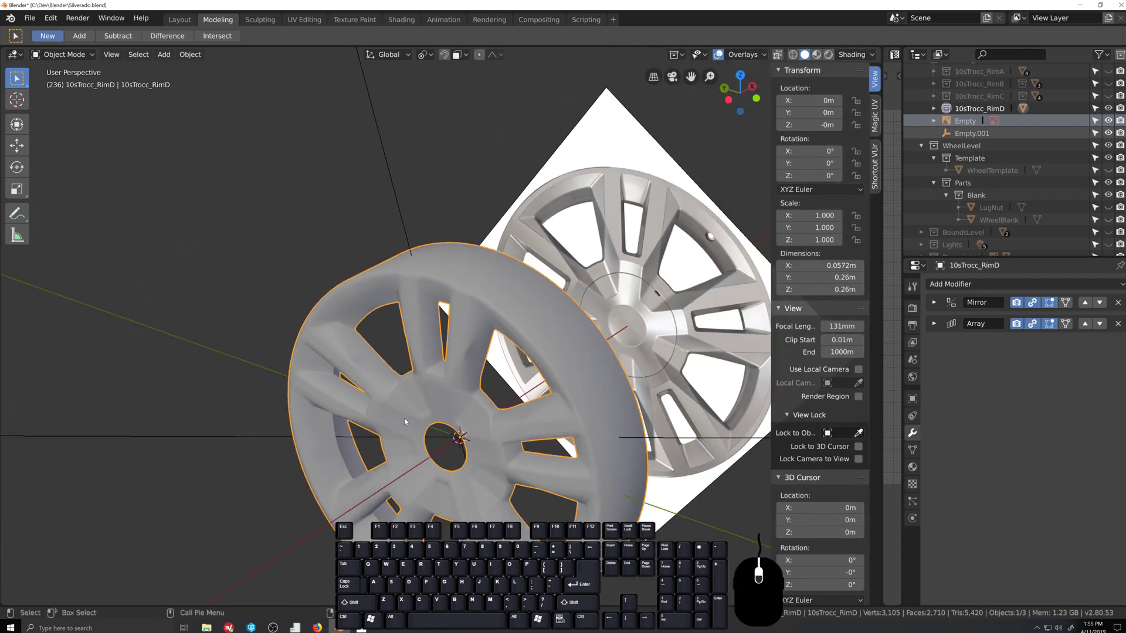
# Step: In Edit Mode, select the crease path running along the outer rim, down the spoke's front face and along the hub
pyautogui.scroll(3, 397, 428)
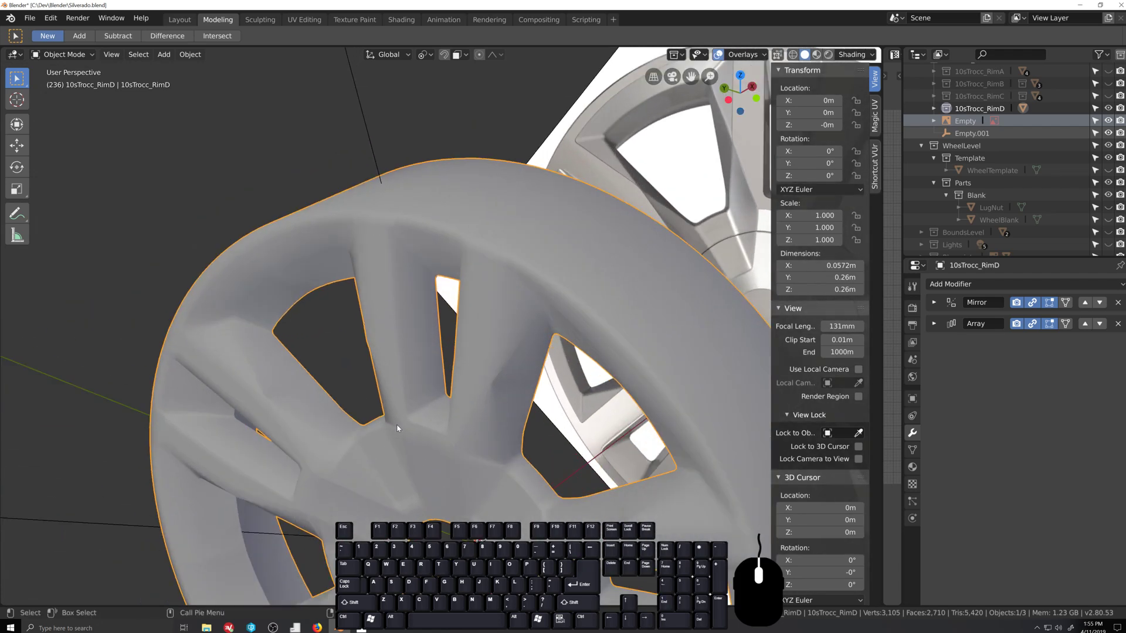
pyautogui.press('`')
pyautogui.moveTo(455, 387); pyautogui.dragTo(454, 369, button='middle')
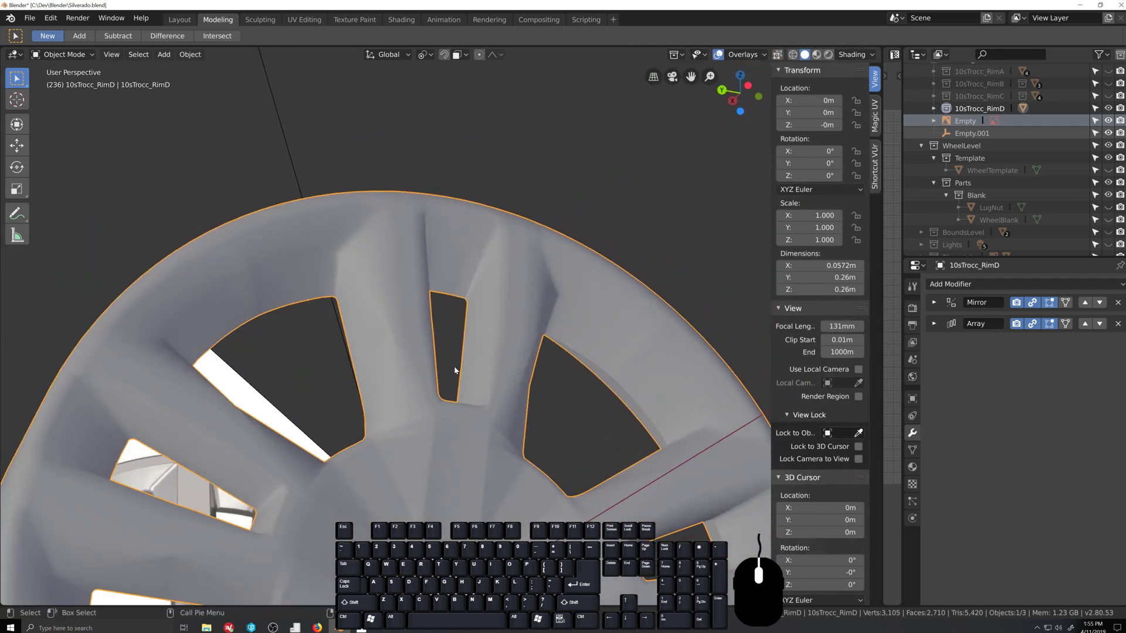
pyautogui.press('Tab')
pyautogui.scroll(1, 455, 367)
pyautogui.scroll(2, 381, 186)
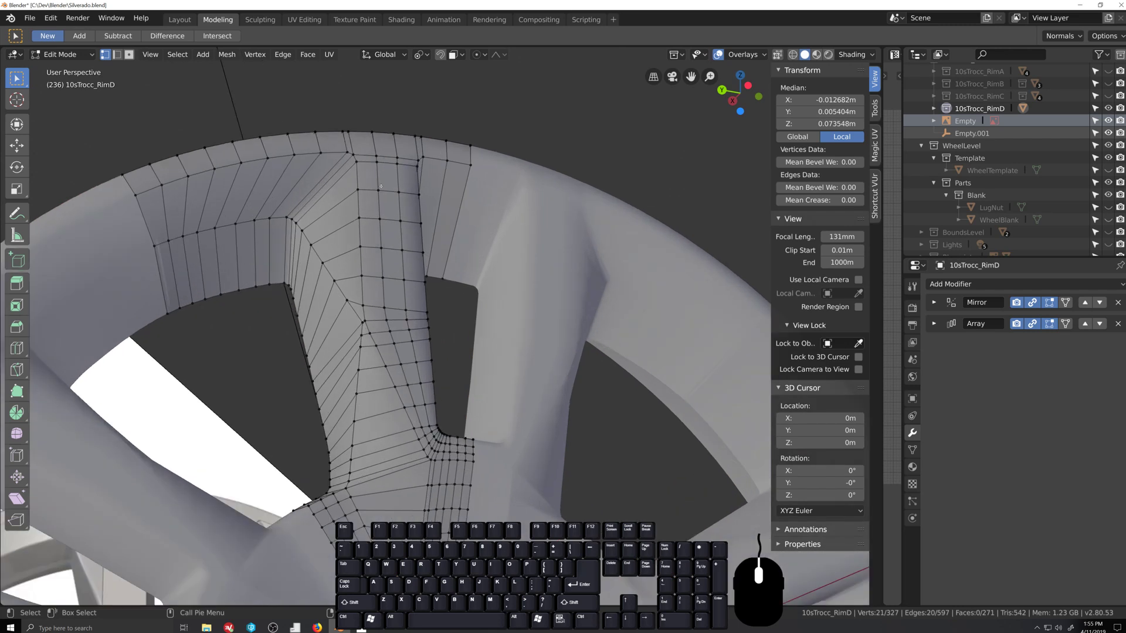
pyautogui.keyDown('alt'); pyautogui.click(293, 159); pyautogui.keyUp('alt')
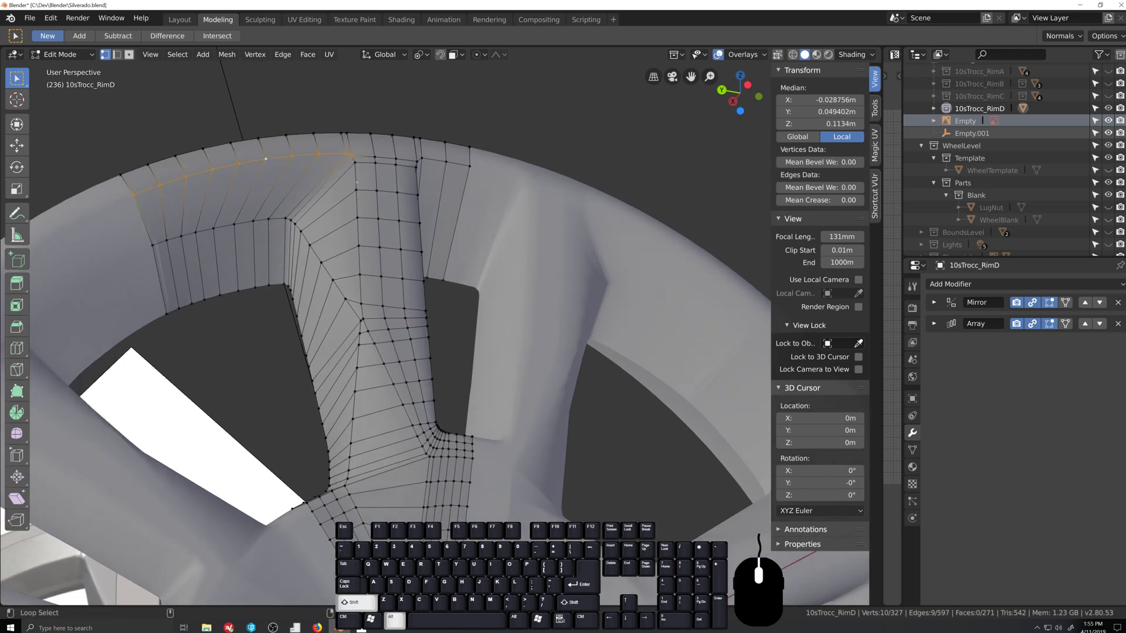
pyautogui.keyDown('alt'); pyautogui.keyDown('shift'); pyautogui.click(375, 347); pyautogui.keyUp('shift'); pyautogui.keyUp('alt')
pyautogui.keyDown('shift'); pyautogui.moveTo(410, 510); pyautogui.dragTo(407, 273, button='middle'); pyautogui.keyUp('shift')
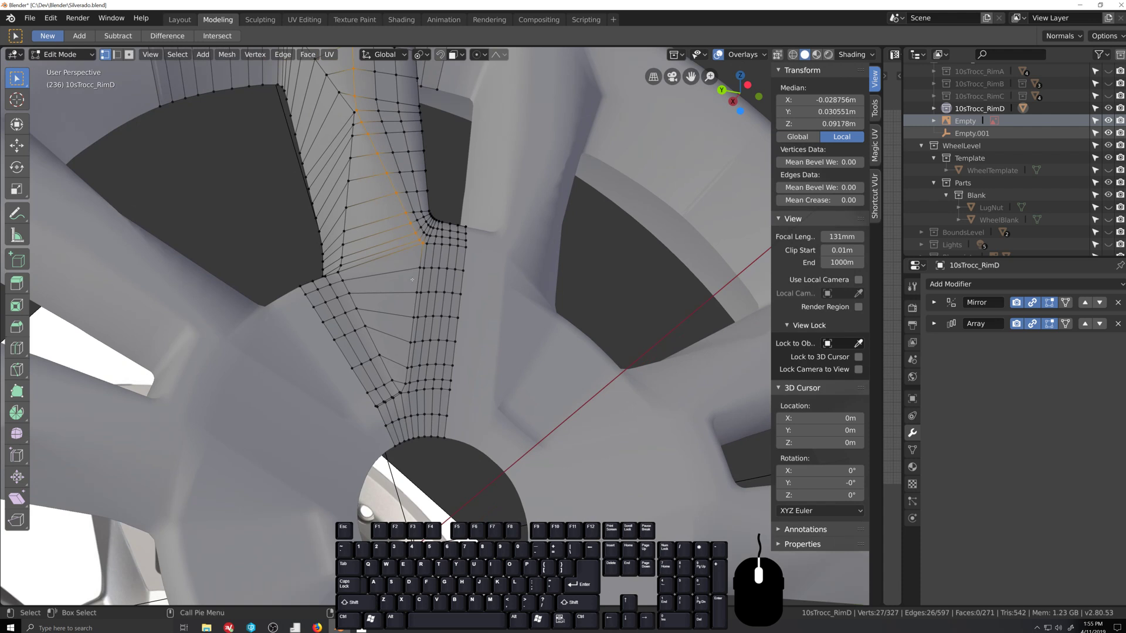
pyautogui.keyDown('alt'); pyautogui.keyDown('shift'); pyautogui.click(406, 437); pyautogui.keyUp('shift'); pyautogui.keyUp('alt')
pyautogui.scroll(3, 405, 439)
pyautogui.scroll(-2, 414, 423)
pyautogui.keyDown('shift'); pyautogui.moveTo(418, 285); pyautogui.dragTo(500, 252, button='middle'); pyautogui.keyUp('shift')
pyautogui.scroll(3, 500, 252)
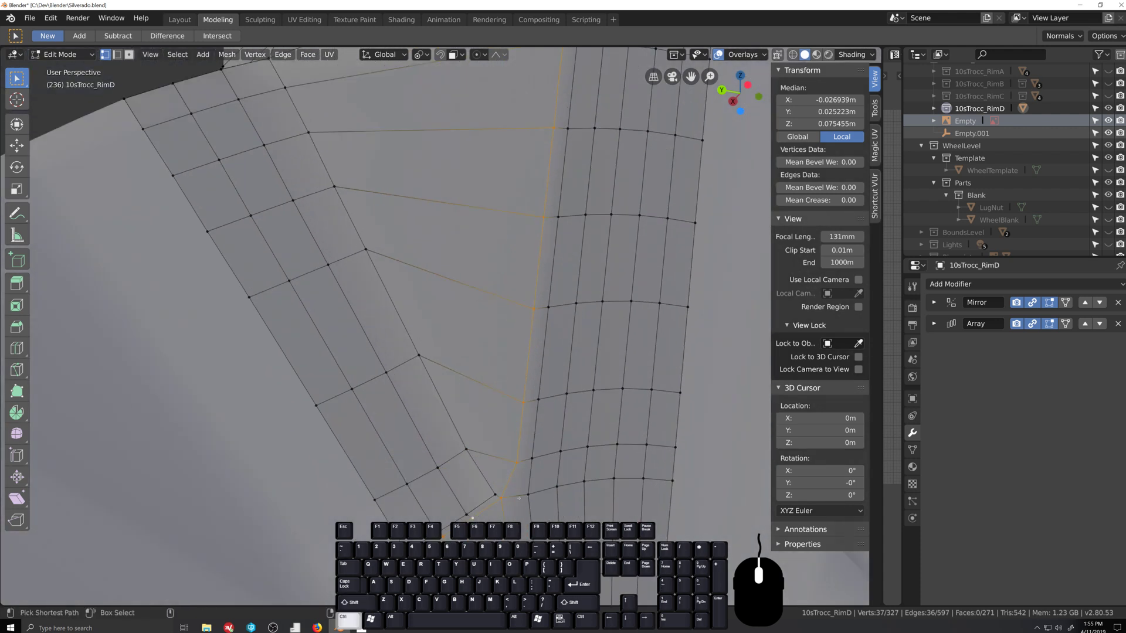
# Step: Try a bevel of about 0.0001 m on the selected spoke crease path and check its shading in Object Mode
pyautogui.hotkey('ctrl', 'b')
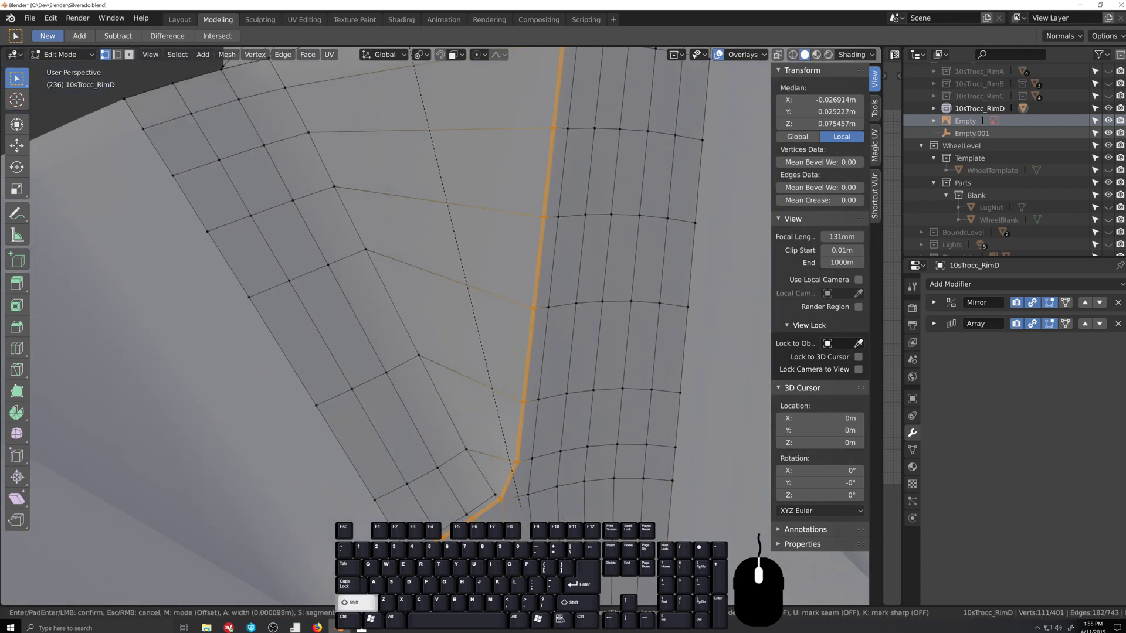
pyautogui.click(520, 507)
pyautogui.scroll(-4, 440, 245)
pyautogui.press('Tab')
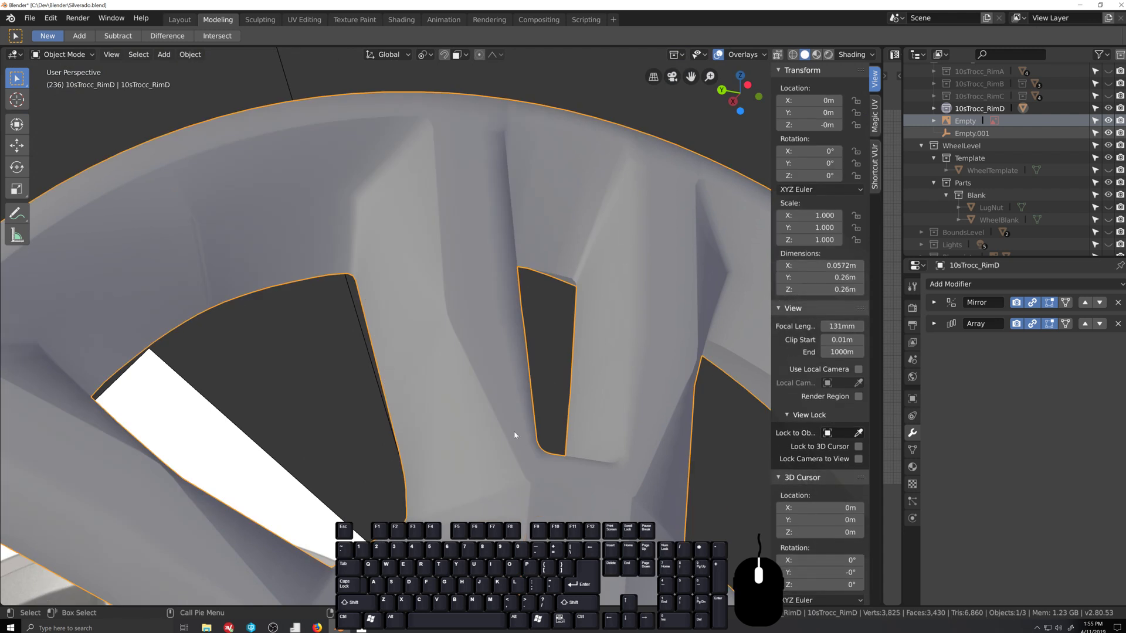
pyautogui.press('Tab')
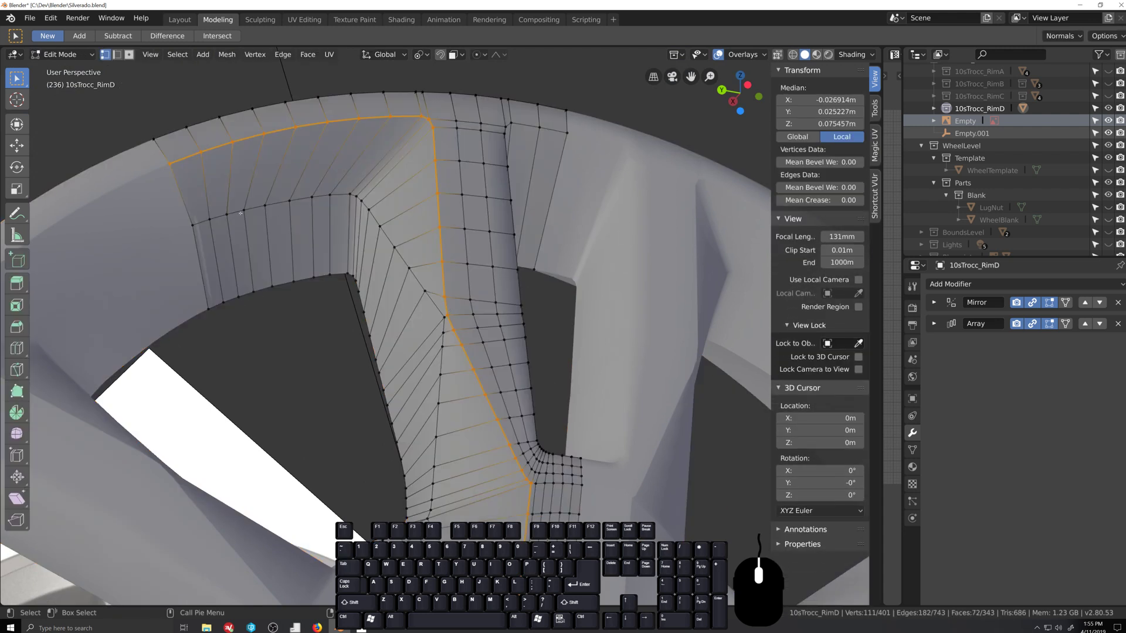
# Step: Select the large opening's crease path from its outer end around the upper corner, down the spoke and toward the hub
pyautogui.click(193, 224)
pyautogui.keyDown('ctrl'); pyautogui.click(356, 197); pyautogui.keyUp('ctrl')
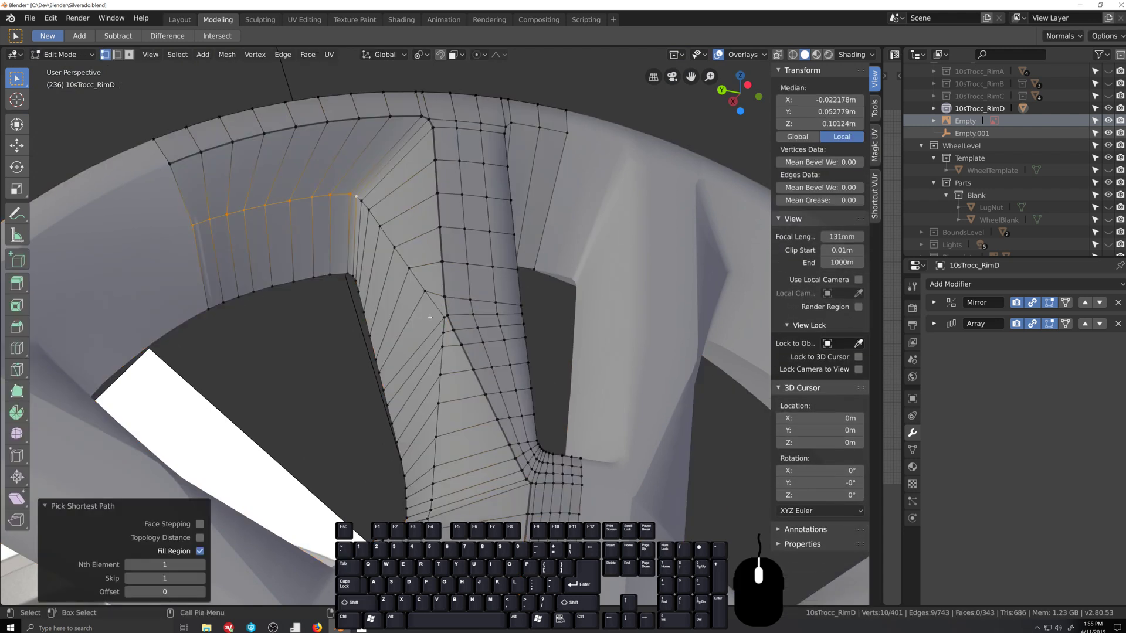
pyautogui.keyDown('ctrl'); pyautogui.click(441, 320); pyautogui.keyUp('ctrl')
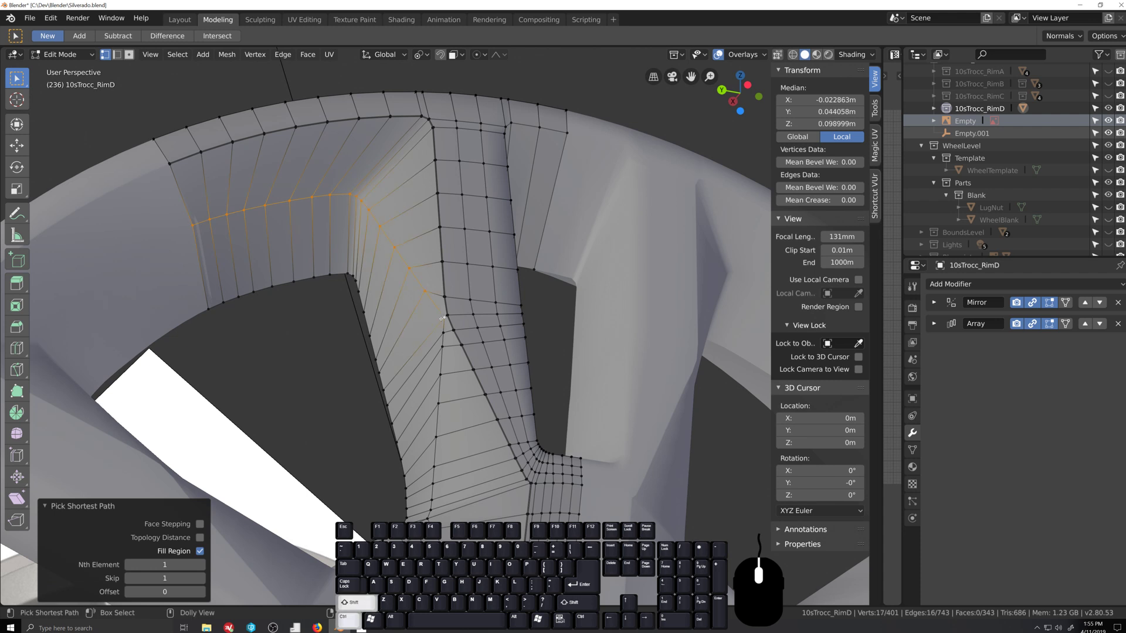
pyautogui.keyDown('ctrl'); pyautogui.click(428, 515); pyautogui.keyUp('ctrl')
pyautogui.press('`')
pyautogui.keyDown('ctrl'); pyautogui.keyDown('shift'); pyautogui.click(397, 573); pyautogui.keyUp('shift'); pyautogui.keyUp('ctrl')
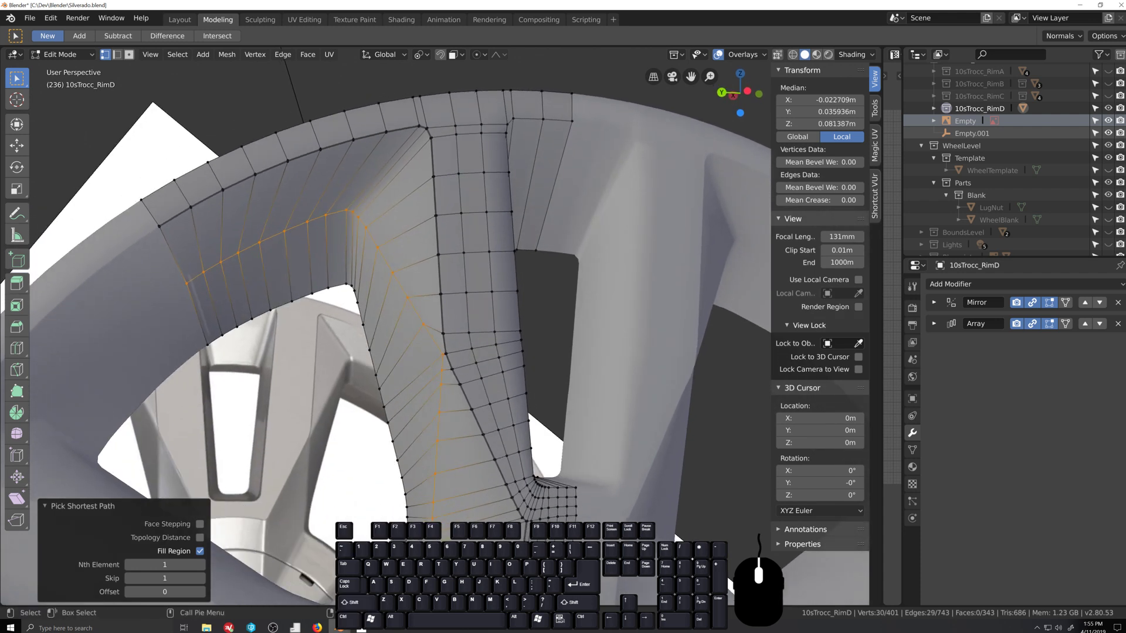
pyautogui.hotkey('shift', '`')
pyautogui.click(396, 429)
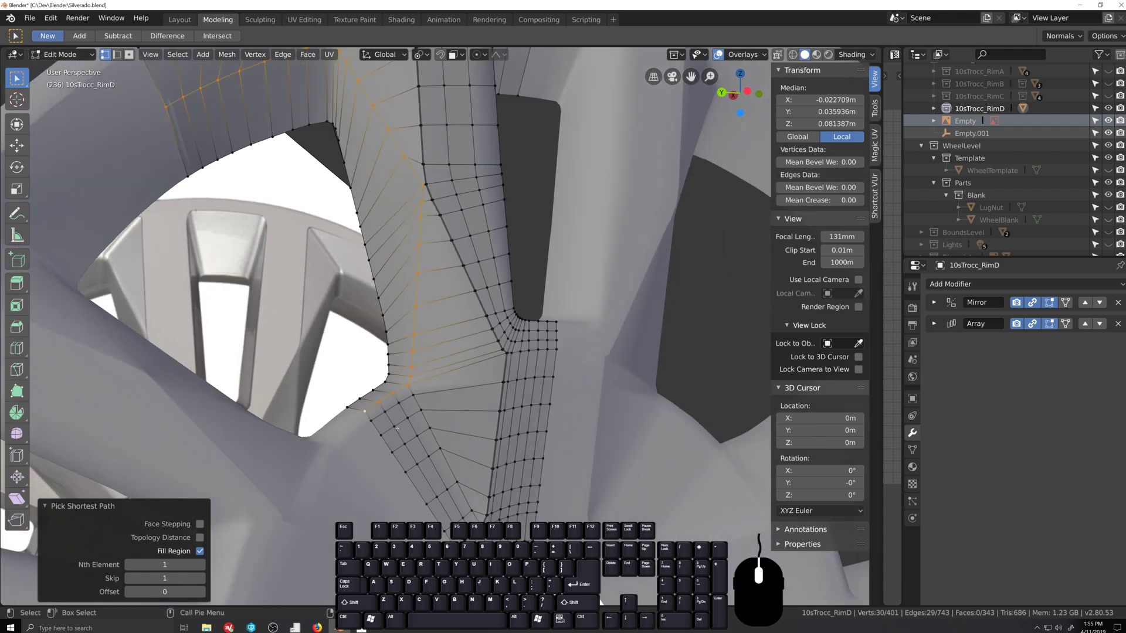
pyautogui.keyDown('ctrl'); pyautogui.keyDown('shift'); pyautogui.click(471, 511); pyautogui.keyUp('shift'); pyautogui.keyUp('ctrl')
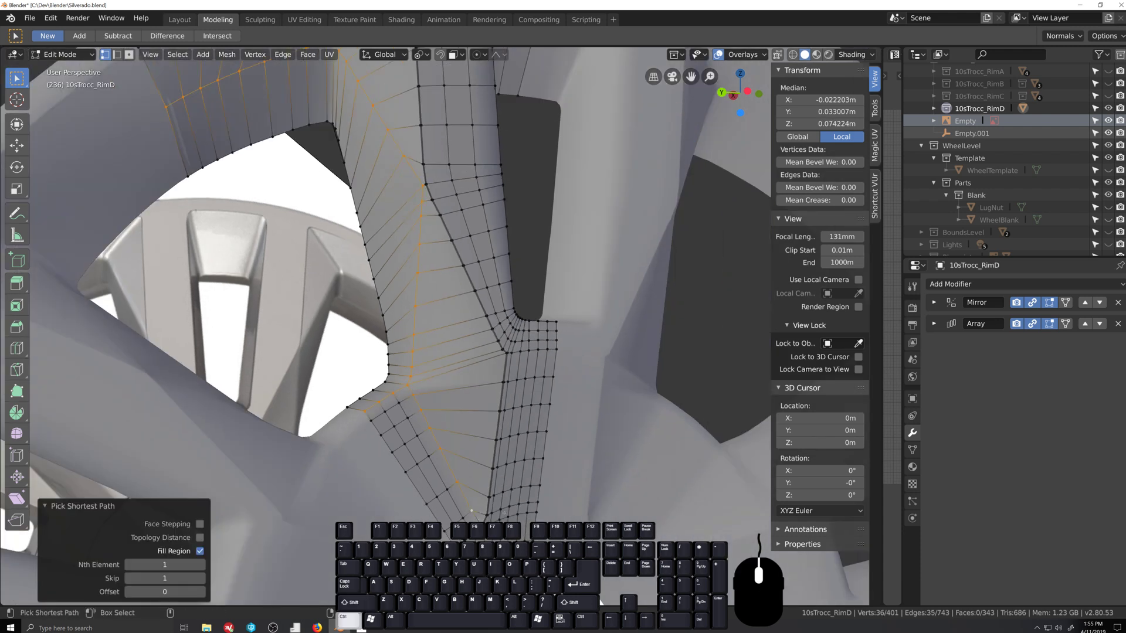
# Step: Undo the large opening's path selections and the bevel, back to picking the first spoke crease path
pyautogui.hotkey('ctrl', 'z')
pyautogui.hotkey('ctrl', 'z')
pyautogui.hotkey('ctrl', 'z')
pyautogui.hotkey('ctrl', 'z')
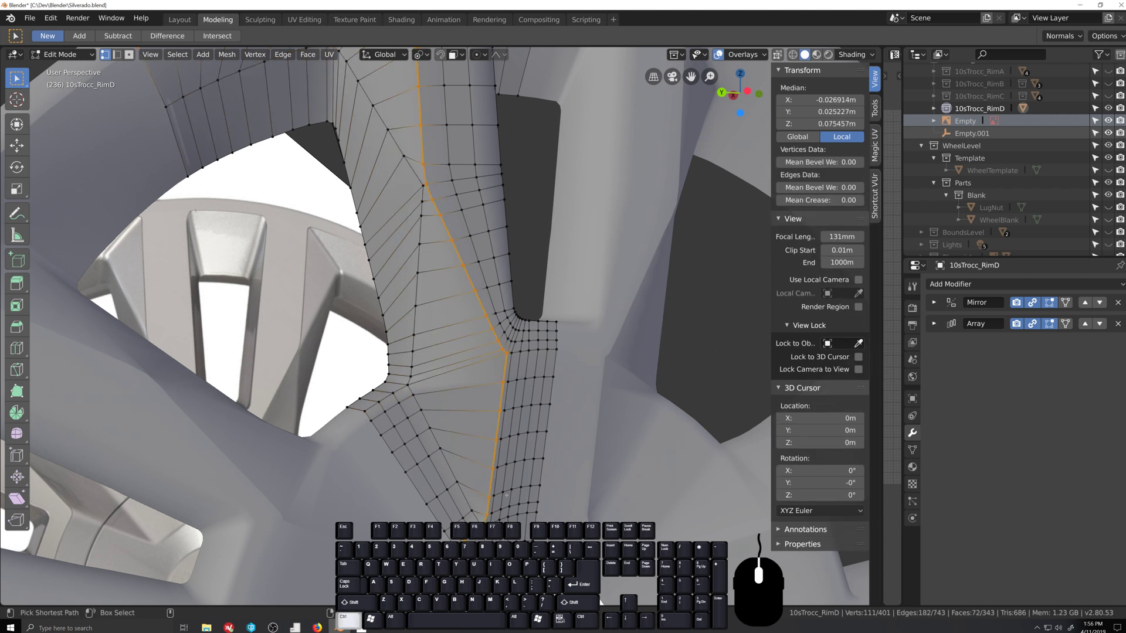
pyautogui.hotkey('ctrl', 'z')
pyautogui.hotkey('ctrl', 'z')
pyautogui.hotkey('ctrl', 'z')
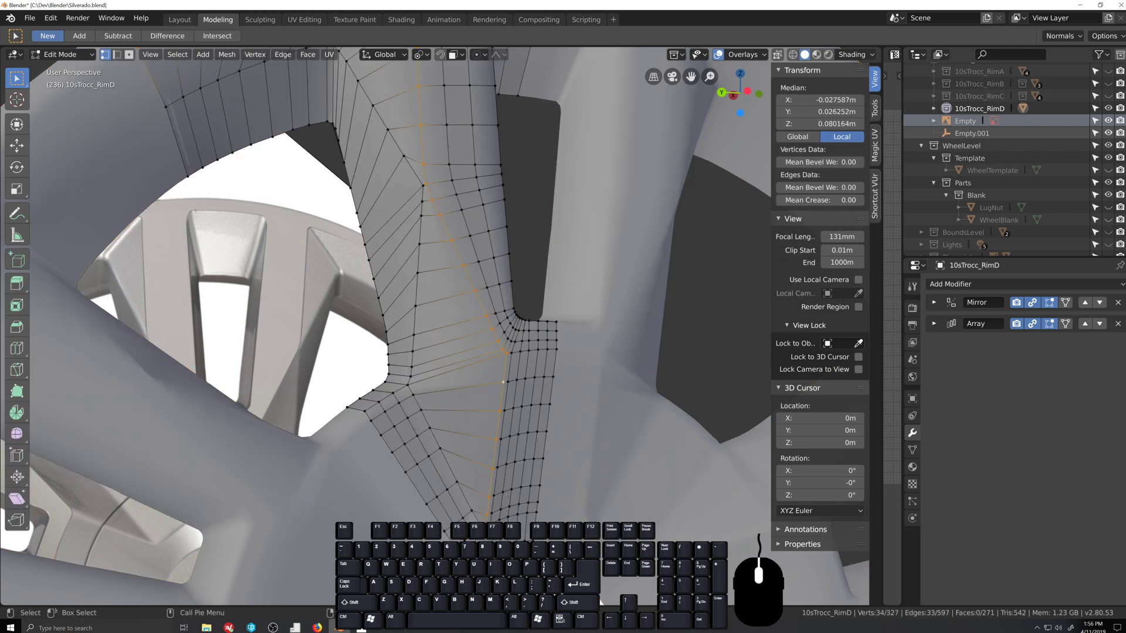
# Step: Save the file and restore the full spoke crease selection from the outer rim down to the hub
pyautogui.click(486, 515)
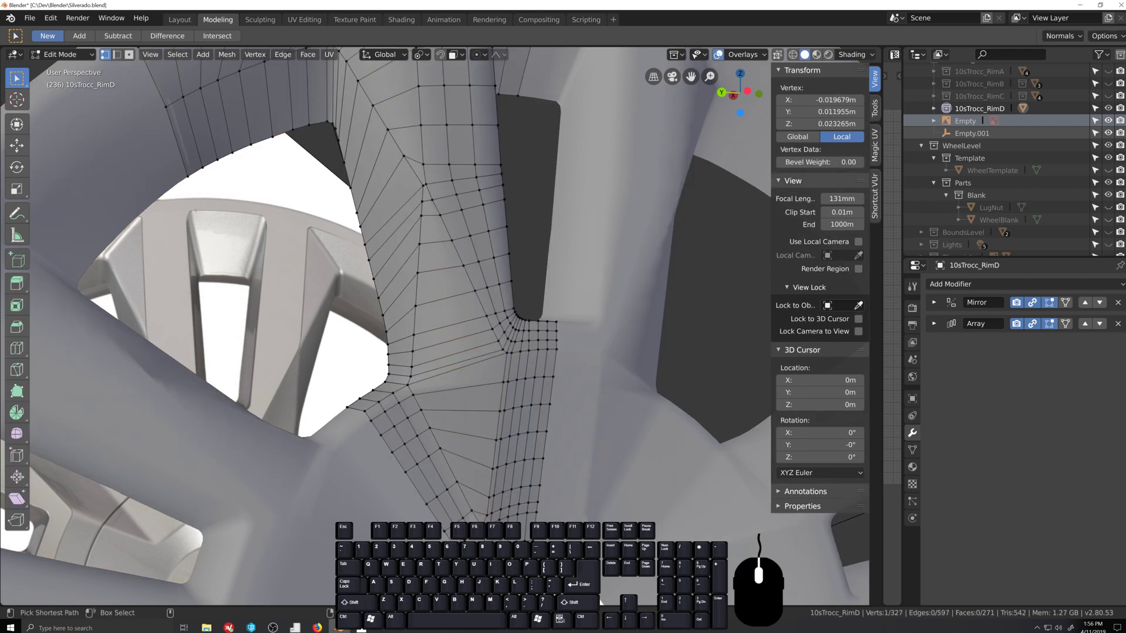
pyautogui.hotkey('ctrl', 'z')
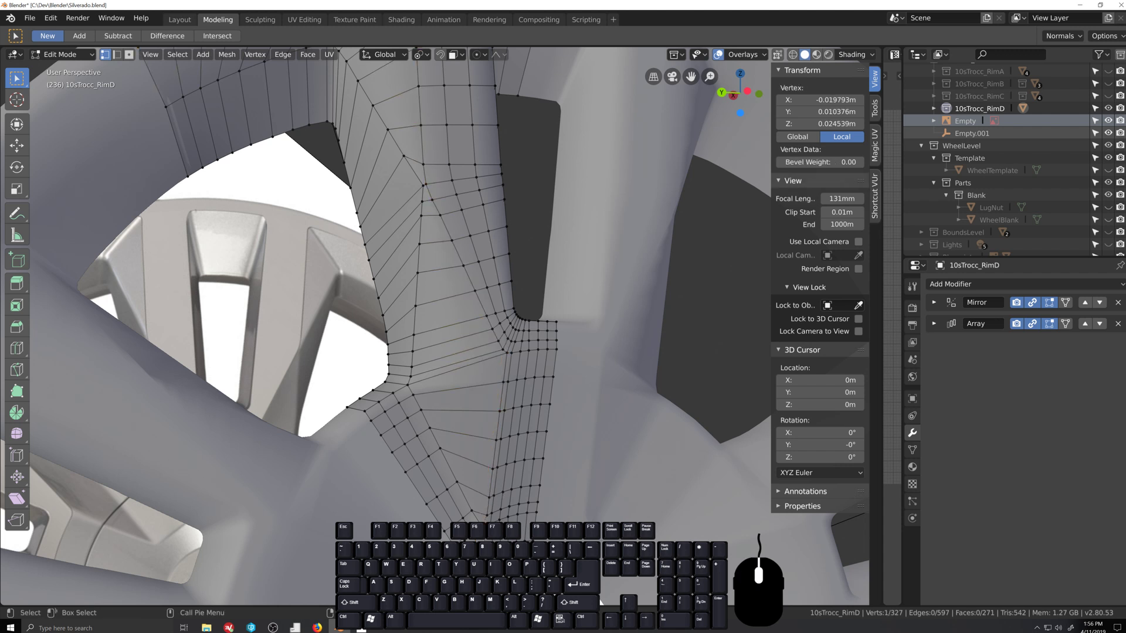
pyautogui.hotkey('ctrl', 's')
pyautogui.hotkey('ctrl', 'z')
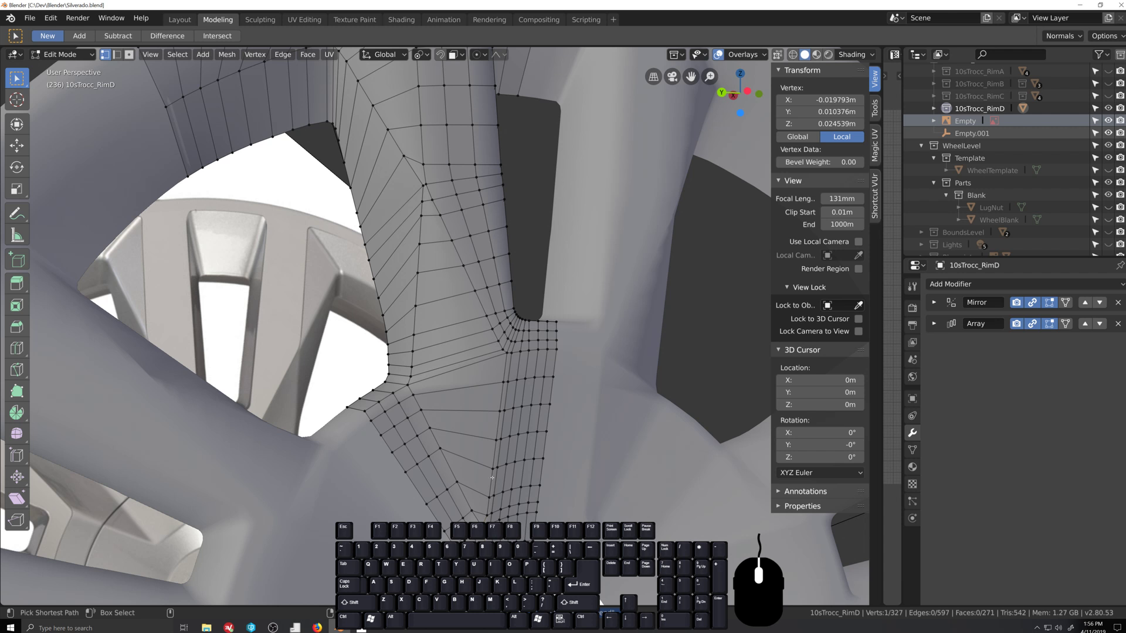
pyautogui.keyDown('ctrl'); pyautogui.click(496, 493); pyautogui.keyUp('ctrl')
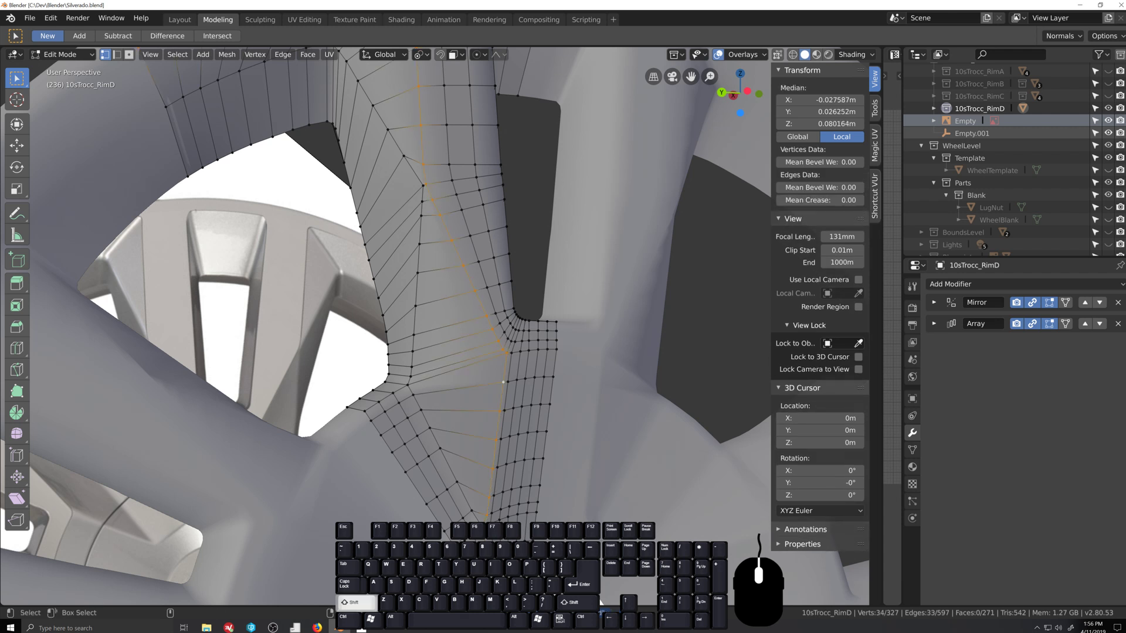
pyautogui.keyDown('ctrl'); pyautogui.keyDown('shift'); pyautogui.click(402, 262); pyautogui.keyUp('shift'); pyautogui.keyUp('ctrl')
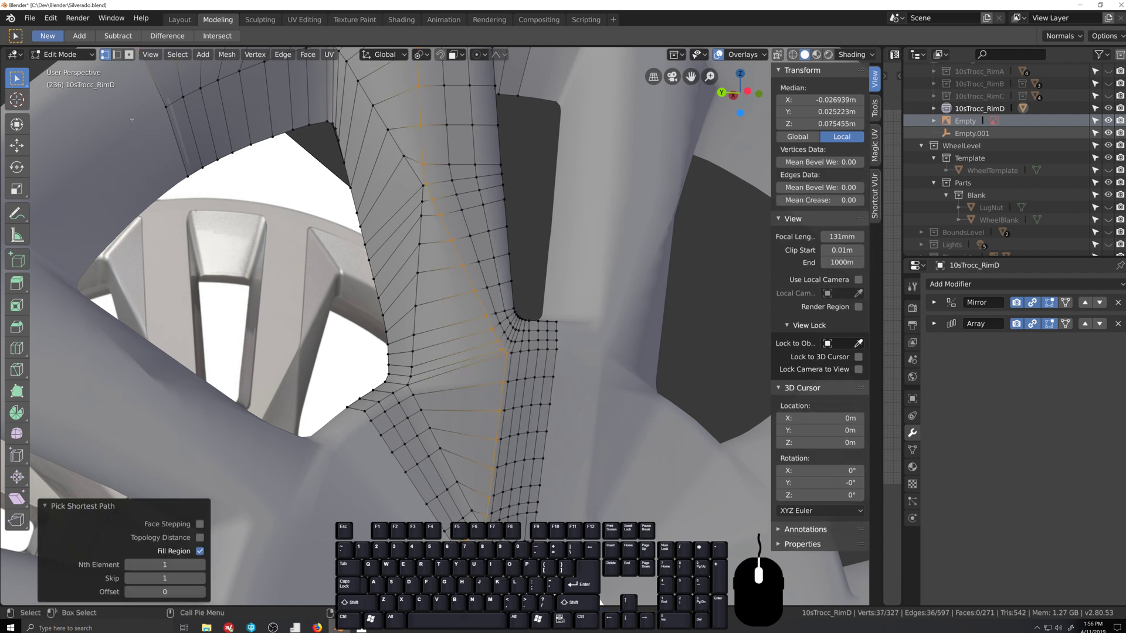
# Step: Try to add the large opening's upper crease to the vertex selection, and undo the region it fills
pyautogui.moveTo(131, 119); pyautogui.dragTo(343, 125, button='middle')
pyautogui.keyDown('ctrl'); pyautogui.keyDown('shift'); pyautogui.click(343, 124); pyautogui.keyUp('shift'); pyautogui.keyUp('ctrl')
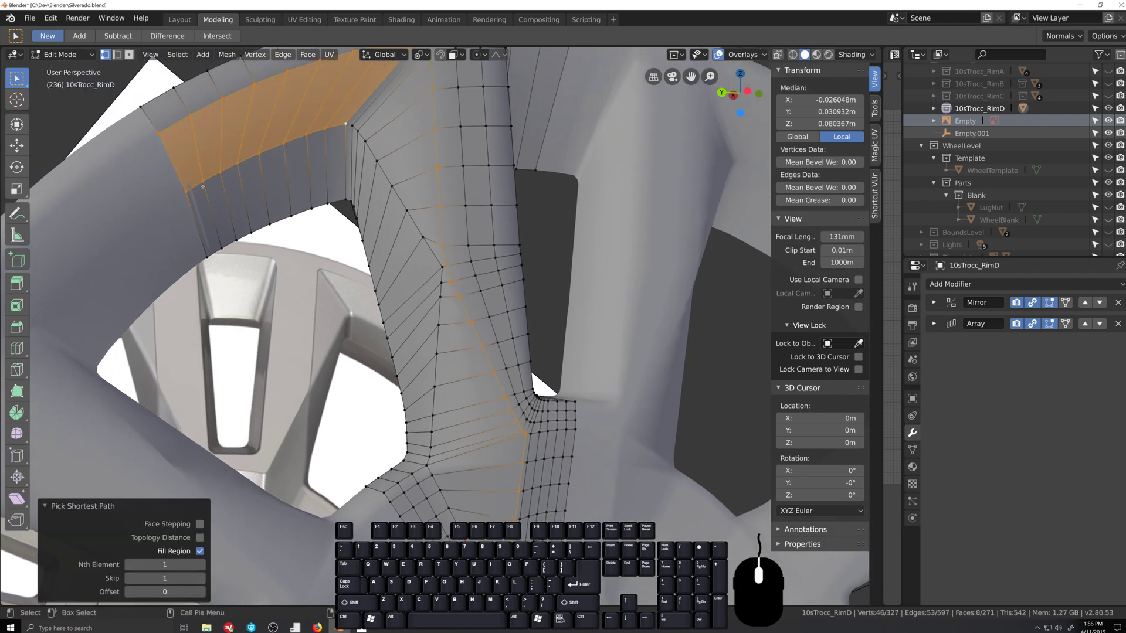
pyautogui.hotkey('ctrl', 'z')
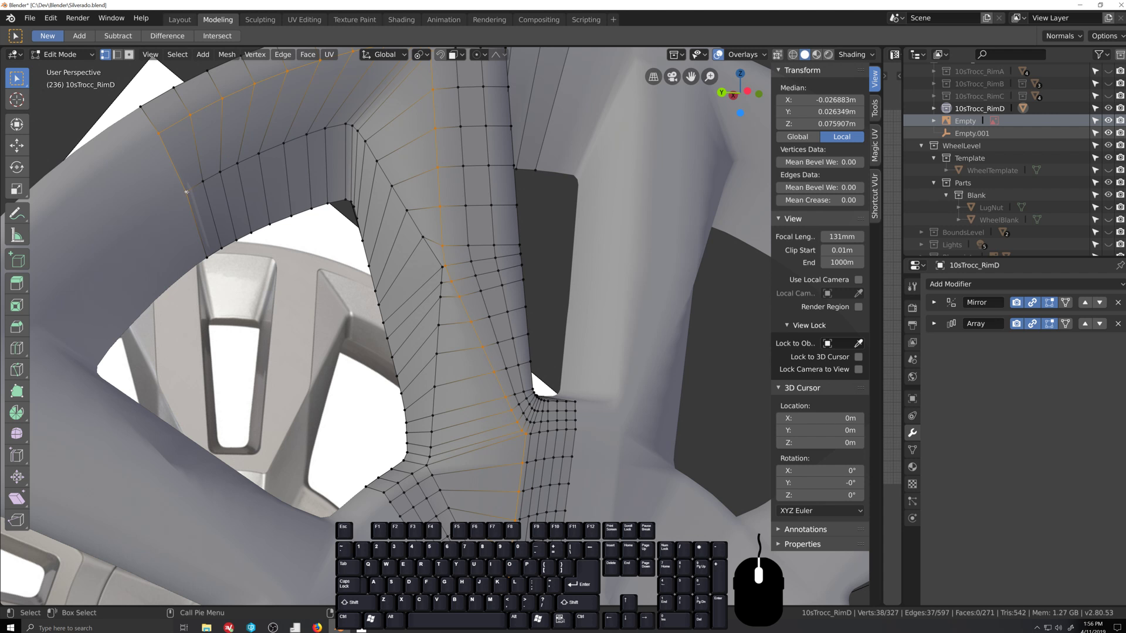
# Step: Switch to edge selection and add the large opening's crease path from its outer end around to the inner corner
pyautogui.press('2')
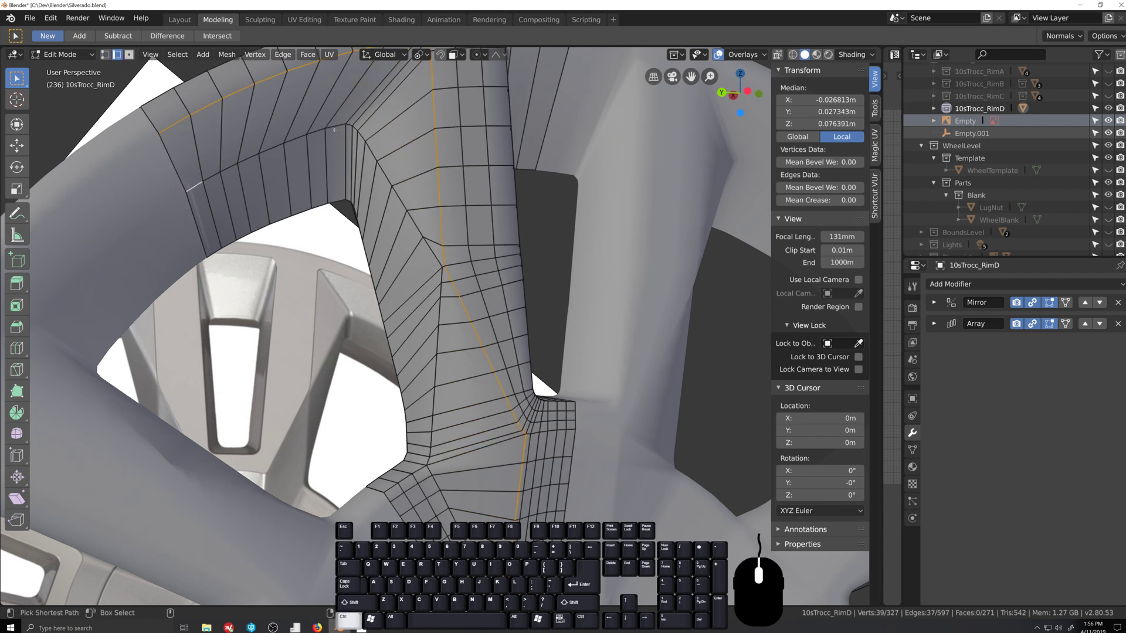
pyautogui.keyDown('ctrl'); pyautogui.keyDown('shift'); pyautogui.click(196, 188); pyautogui.keyUp('shift'); pyautogui.keyUp('ctrl')
pyautogui.keyDown('ctrl'); pyautogui.keyDown('shift'); pyautogui.click(432, 252); pyautogui.keyUp('shift'); pyautogui.keyUp('ctrl')
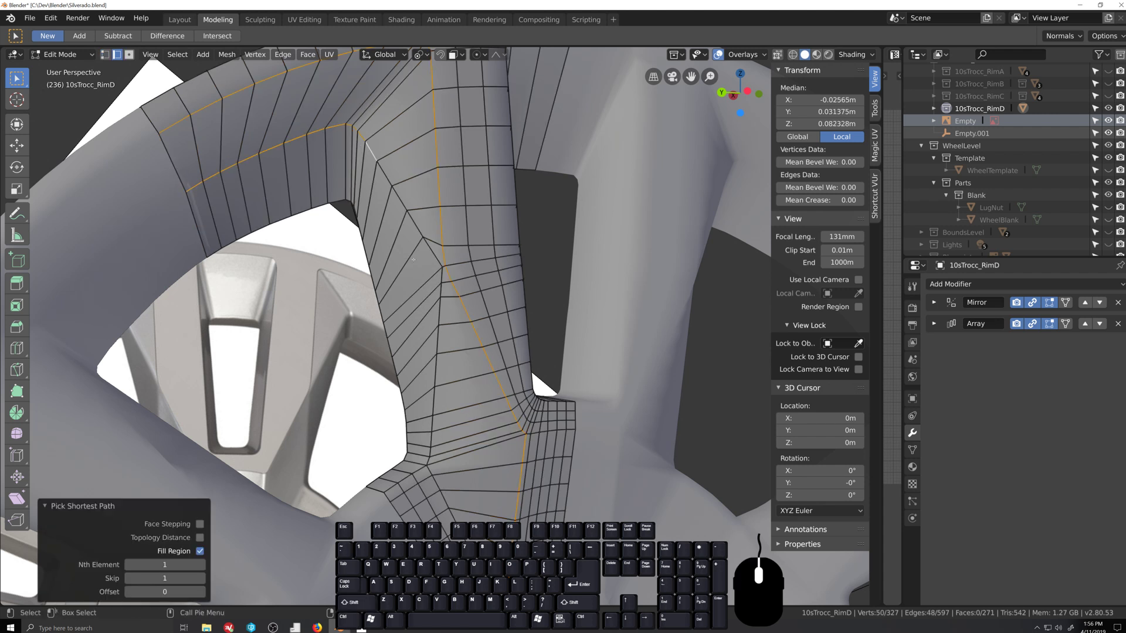
pyautogui.keyDown('ctrl'); pyautogui.keyDown('shift'); pyautogui.click(432, 455); pyautogui.keyUp('shift'); pyautogui.keyUp('ctrl')
pyautogui.keyDown('ctrl'); pyautogui.keyDown('shift'); pyautogui.click(392, 487); pyautogui.keyUp('shift'); pyautogui.keyUp('ctrl')
# Step: Add the crease path from the large opening's inner corner down to its meeting point with the first path at the hub
pyautogui.keyDown('shift'); pyautogui.click(430, 474); pyautogui.keyUp('shift')
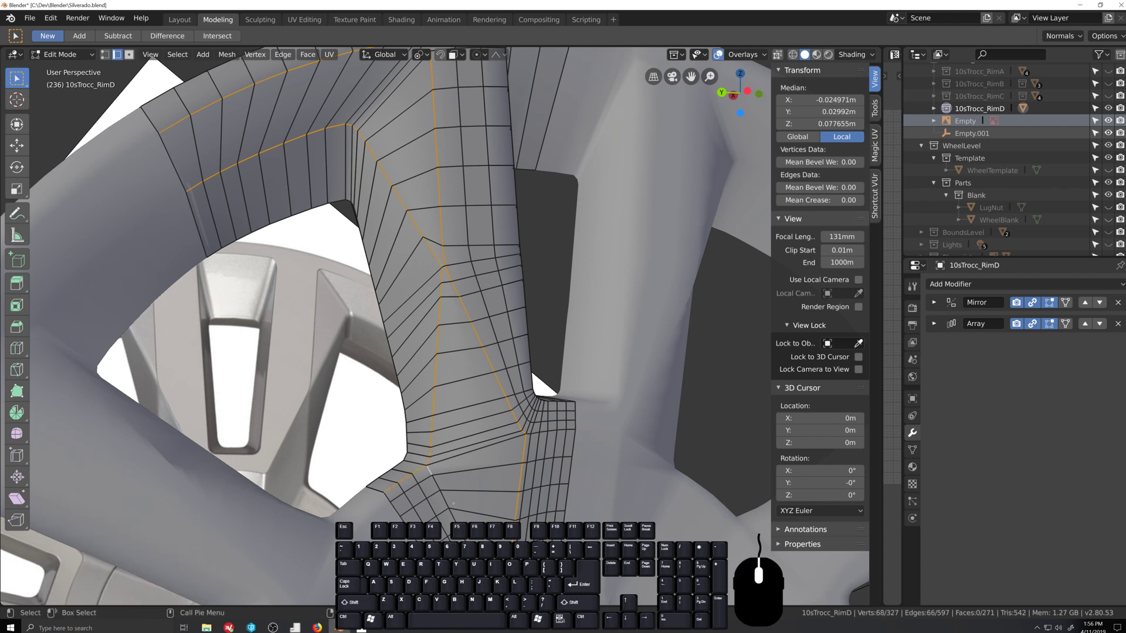
pyautogui.keyDown('shift'); pyautogui.moveTo(431, 475); pyautogui.dragTo(384, 241, button='middle'); pyautogui.keyUp('shift')
pyautogui.scroll(3, 384, 240)
pyautogui.keyDown('ctrl'); pyautogui.click(455, 406); pyautogui.keyUp('ctrl')
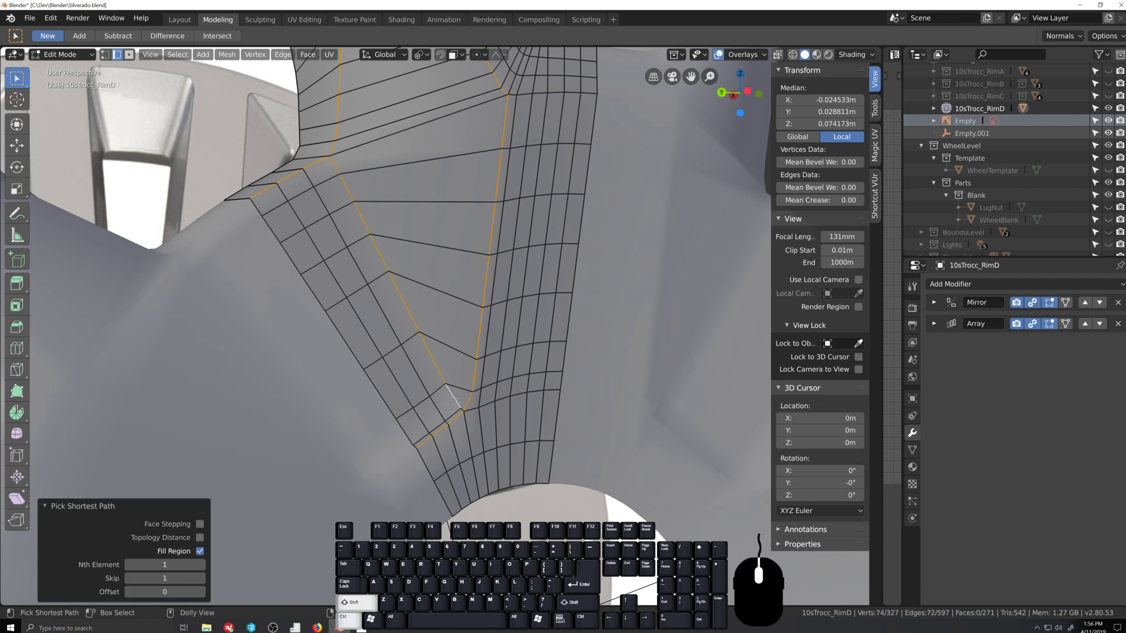
# Step: Switch to the Photos app to examine the spoke edges in wheel4a.jpg, and return to Blender
pyautogui.scroll(-3, 418, 266)
pyautogui.moveTo(417, 266); pyautogui.dragTo(413, 491, button='middle')
pyautogui.click(361, 627)
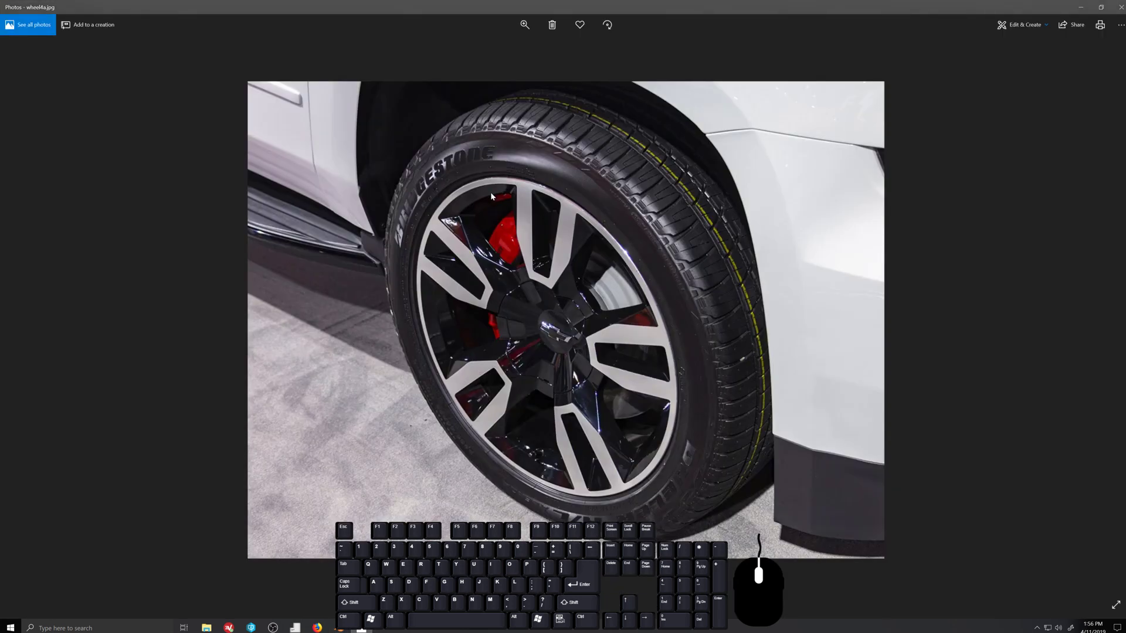
pyautogui.click(338, 626)
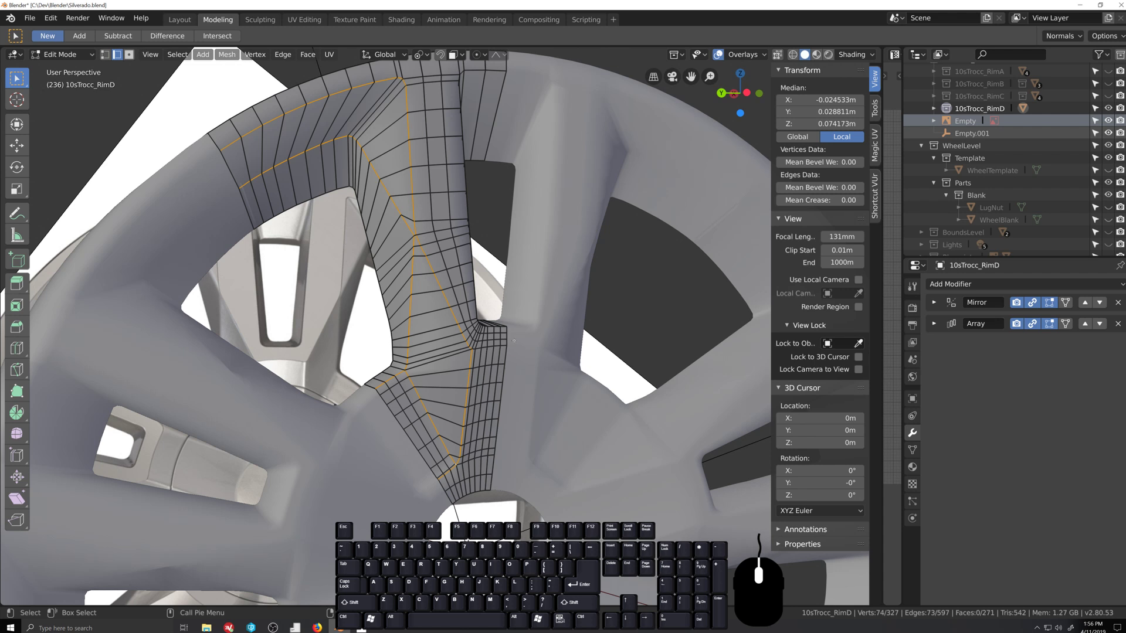
# Step: Add the edge path from the spoke crease's lower corner across to the mirror centre line below the narrow opening
pyautogui.scroll(-4, 513, 340)
pyautogui.scroll(8, 425, 385)
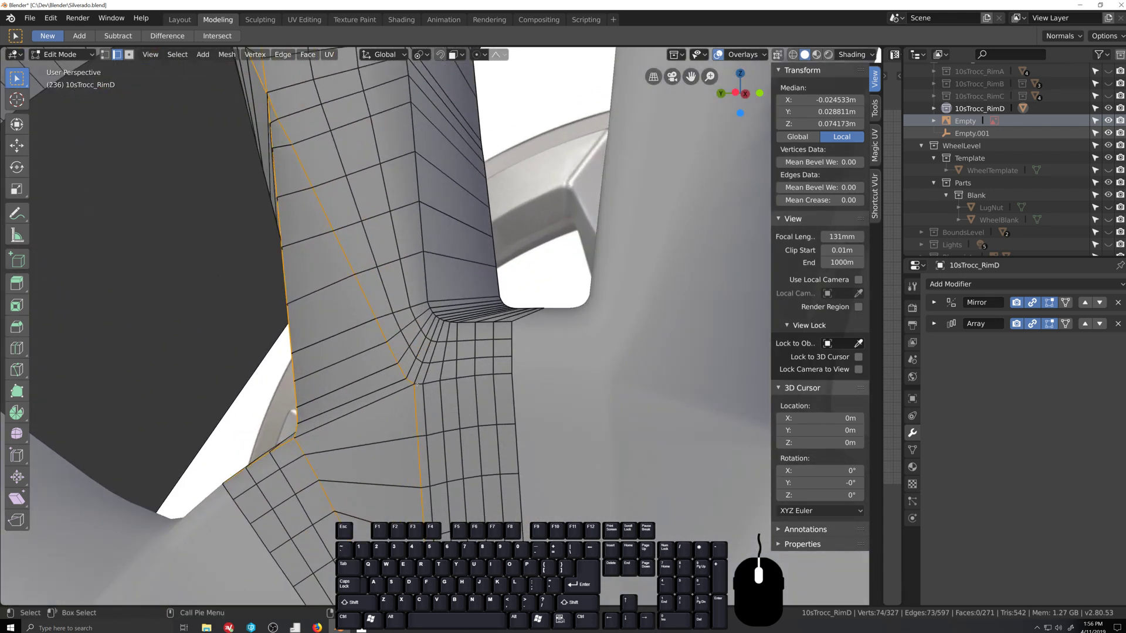
pyautogui.keyDown('ctrl'); pyautogui.keyDown('shift'); pyautogui.click(415, 383); pyautogui.keyUp('shift'); pyautogui.keyUp('ctrl')
pyautogui.scroll(-4, 417, 393)
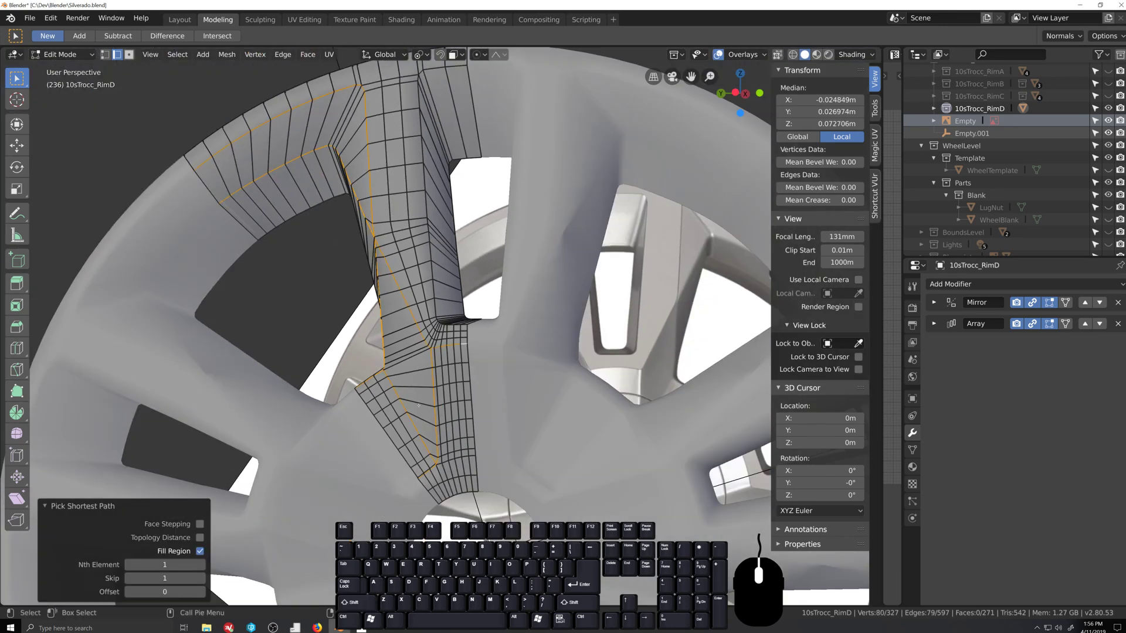
# Step: Add the crease path along the spoke's narrow-opening side, from the outer rim edge down and around the opening's lower corner
pyautogui.moveTo(418, 404); pyautogui.dragTo(429, 391, button='middle')
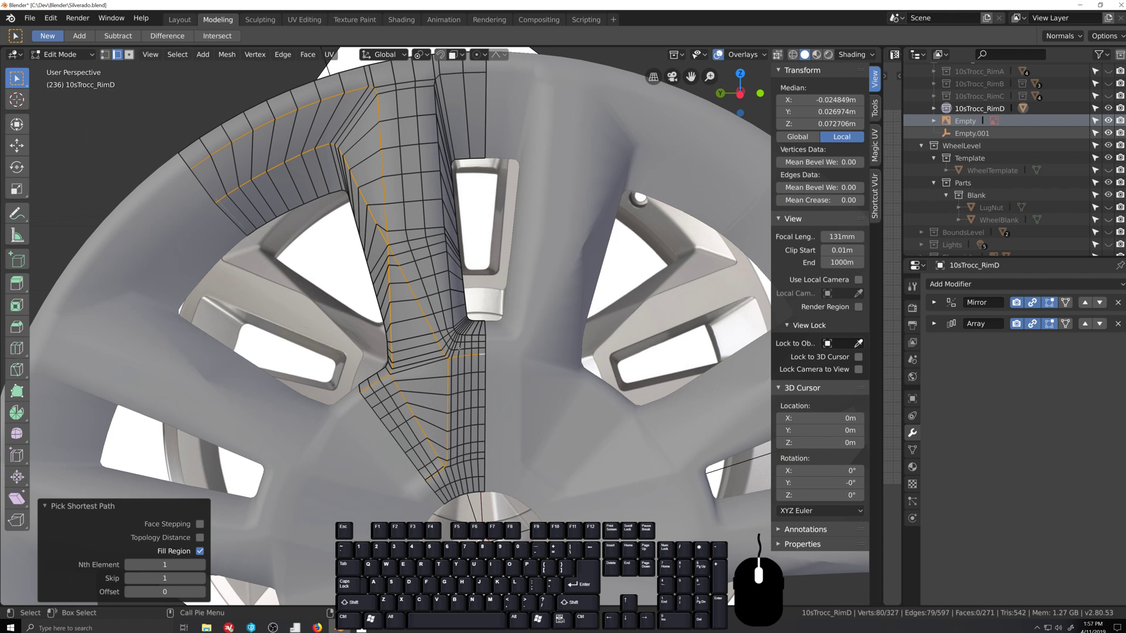
pyautogui.scroll(-2, 459, 346)
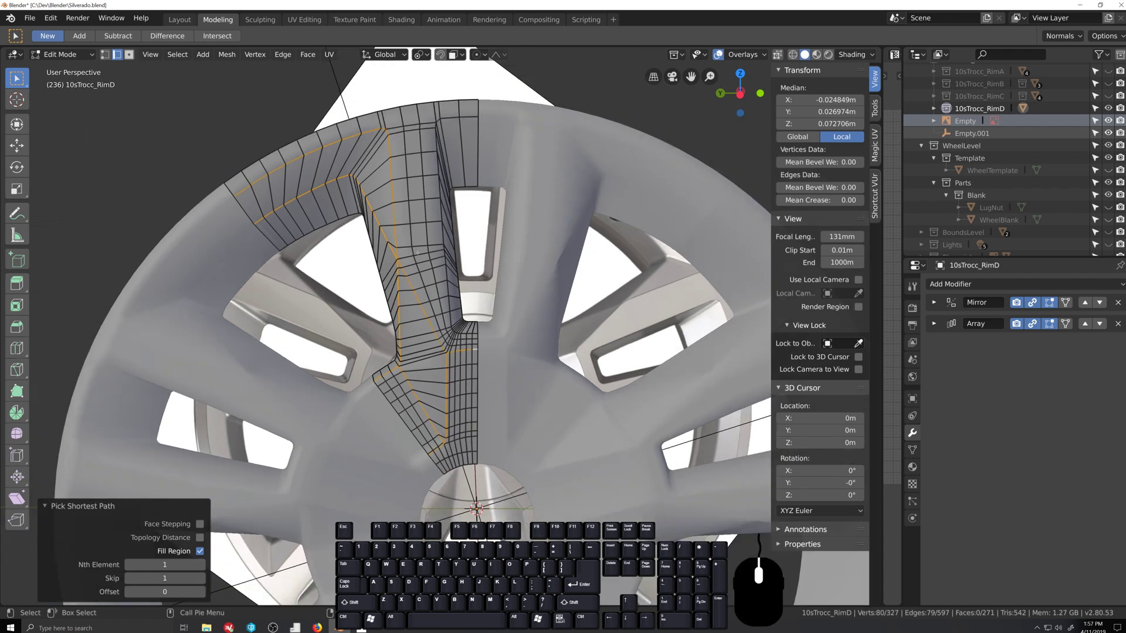
pyautogui.moveTo(416, 252); pyautogui.dragTo(403, 270, button='middle')
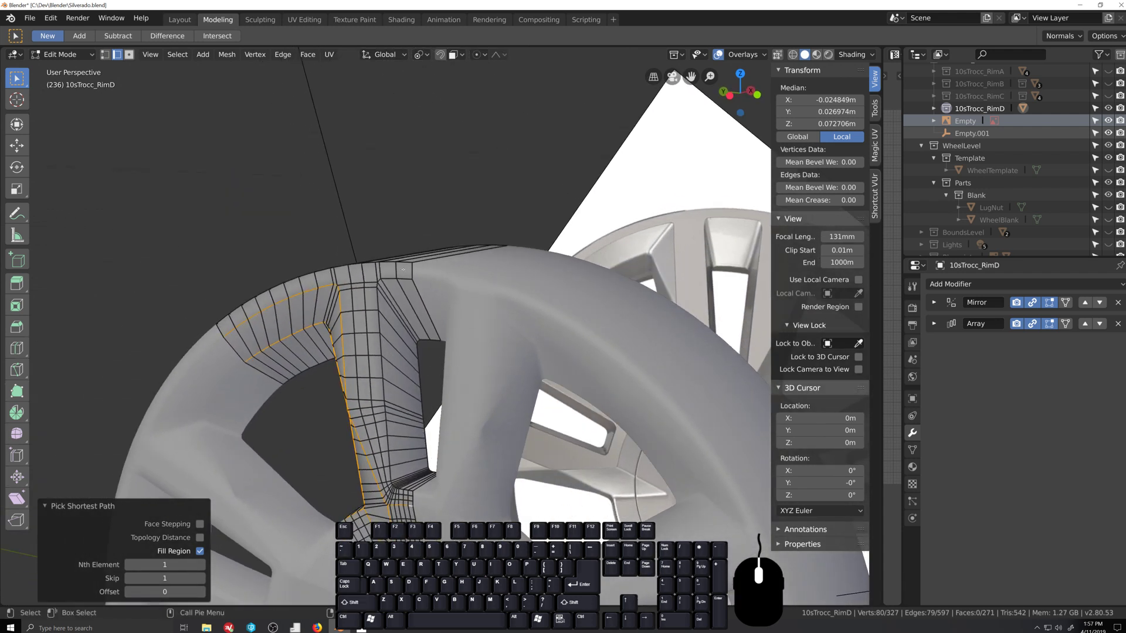
pyautogui.keyDown('ctrl'); pyautogui.click(377, 302); pyautogui.keyUp('ctrl')
pyautogui.keyDown('ctrl'); pyautogui.click(389, 474); pyautogui.keyUp('ctrl')
pyautogui.keyDown('ctrl'); pyautogui.keyDown('shift'); pyautogui.click(409, 493); pyautogui.keyUp('shift'); pyautogui.keyUp('ctrl')
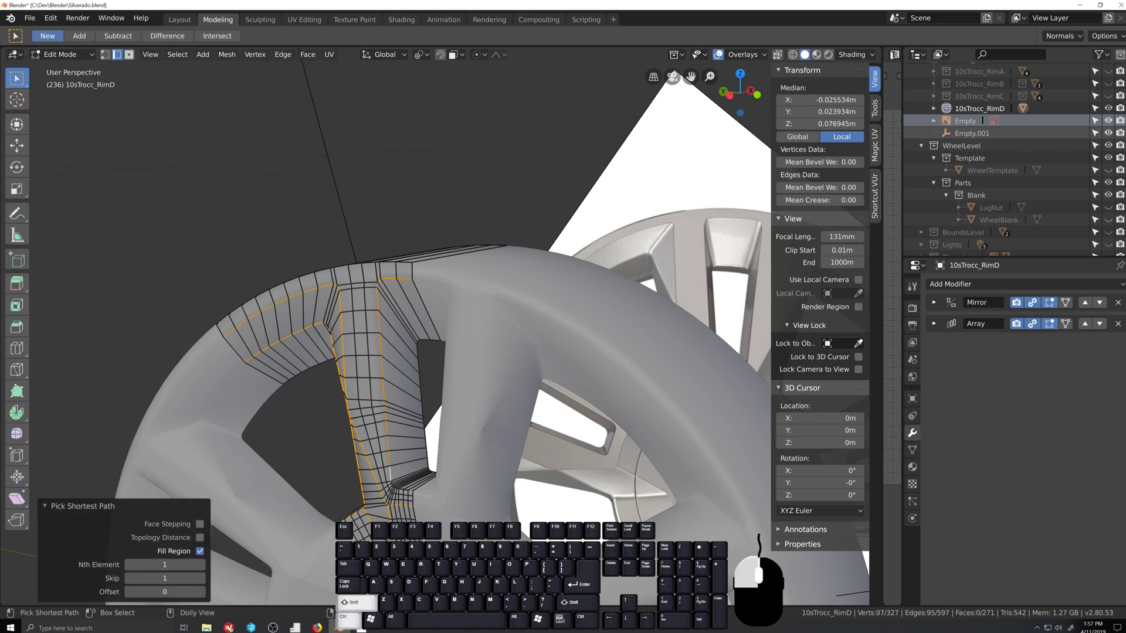
pyautogui.moveTo(347, 447); pyautogui.dragTo(511, 361, button='middle')
pyautogui.scroll(3, 444, 308)
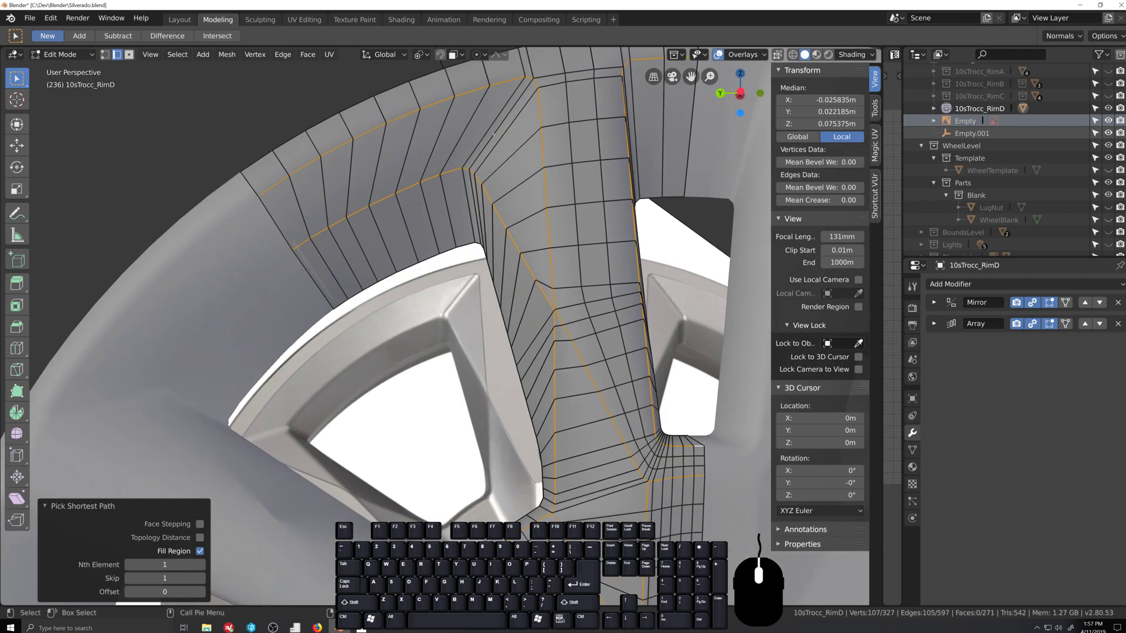
# Step: Add the diagonal edge joining the large opening's outer corners and bevel all selected crease edges by about 0.0001 m
pyautogui.keyDown('shift'); pyautogui.click(496, 127); pyautogui.keyUp('shift')
pyautogui.hotkey('shift', '`')
pyautogui.click(488, 350)
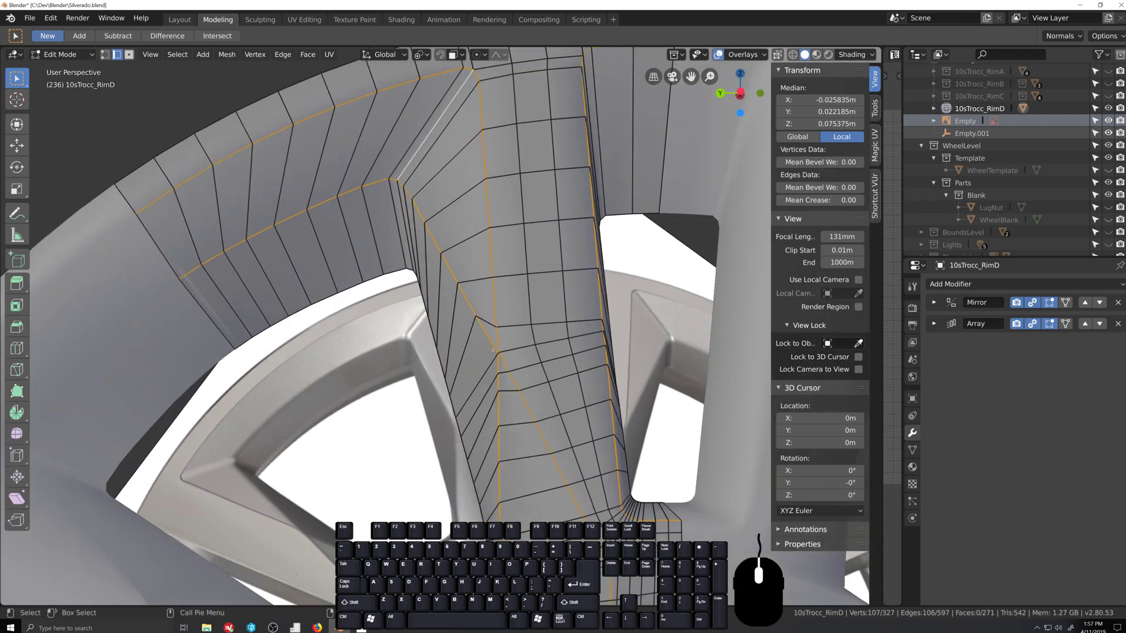
pyautogui.hotkey('ctrl', 'b')
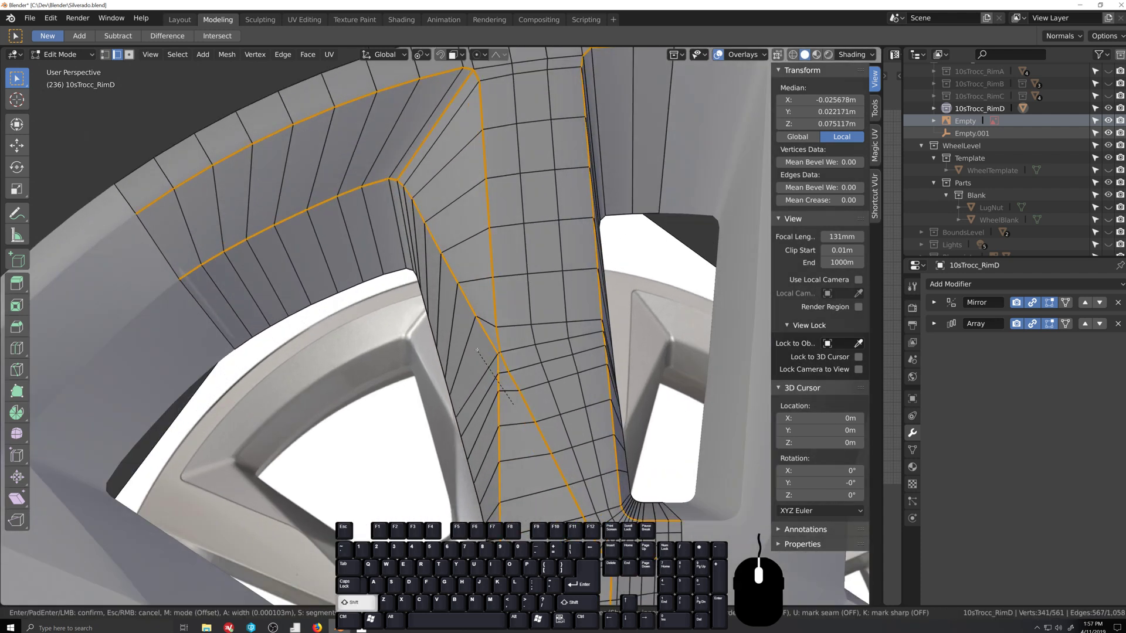
pyautogui.click(475, 347)
pyautogui.press('Tab')
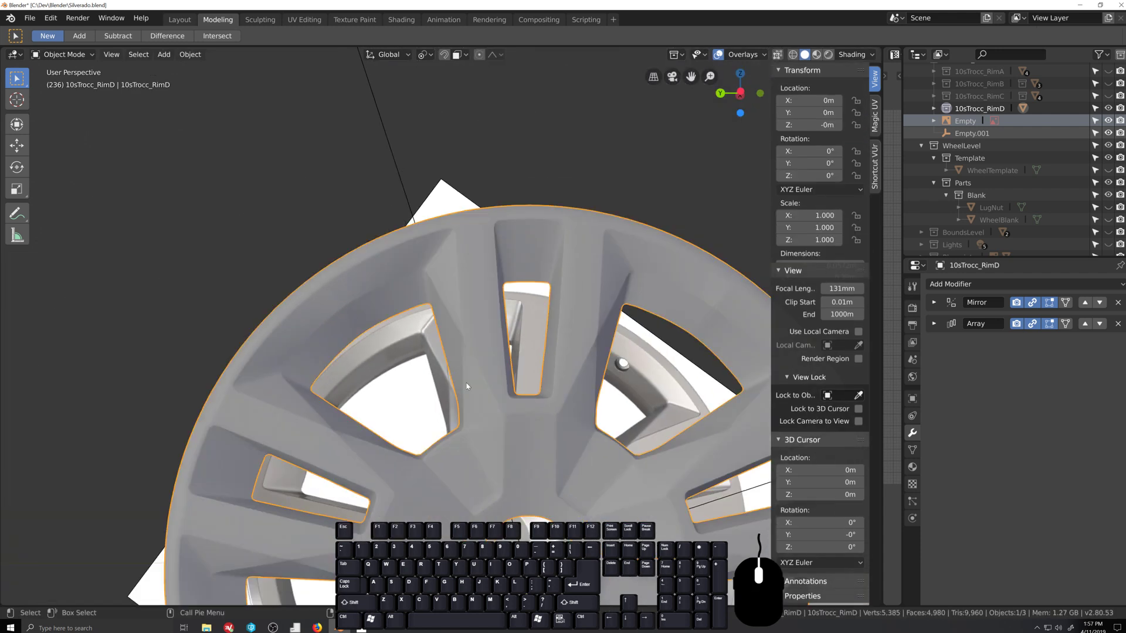
pyautogui.moveTo(477, 380); pyautogui.dragTo(550, 377, button='middle')
pyautogui.scroll(6, 404, 363)
# Step: Select the edge loop at the rim segment's open end in vertex mode and set the pivot point to 3D Cursor in side view
pyautogui.press('Tab')
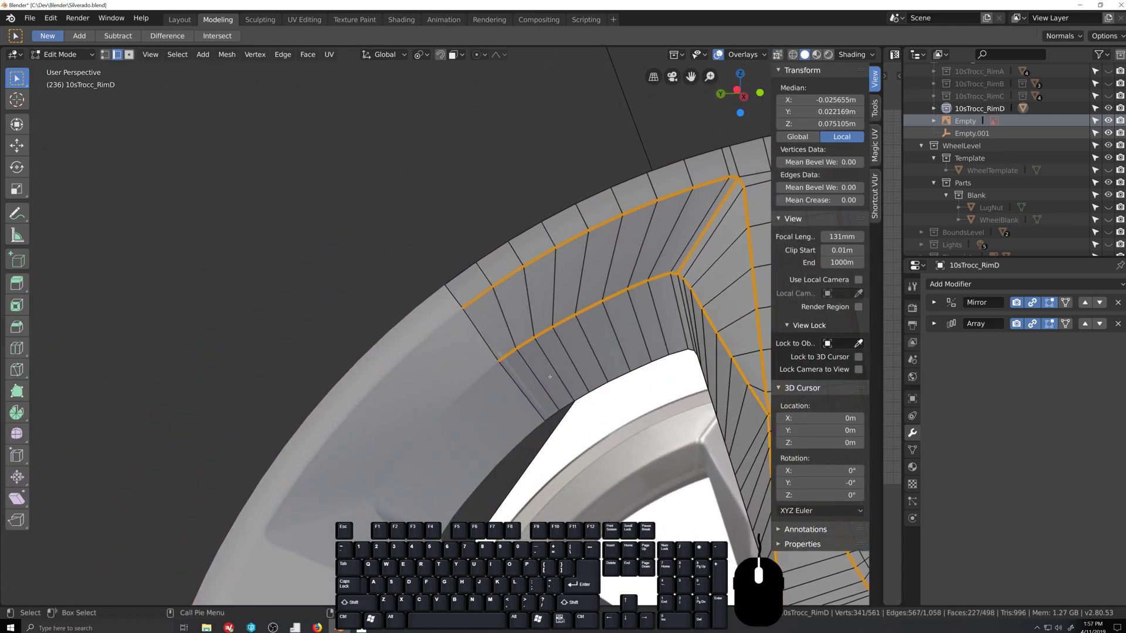
pyautogui.press('3')
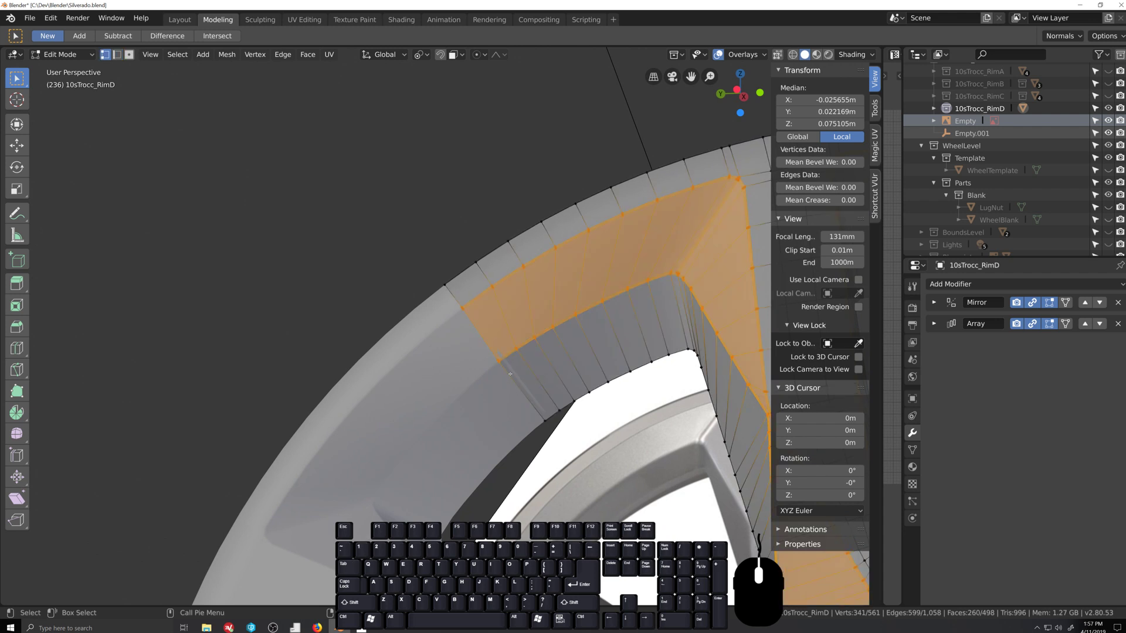
pyautogui.press('1')
pyautogui.keyDown('alt'); pyautogui.click(535, 444); pyautogui.keyUp('alt')
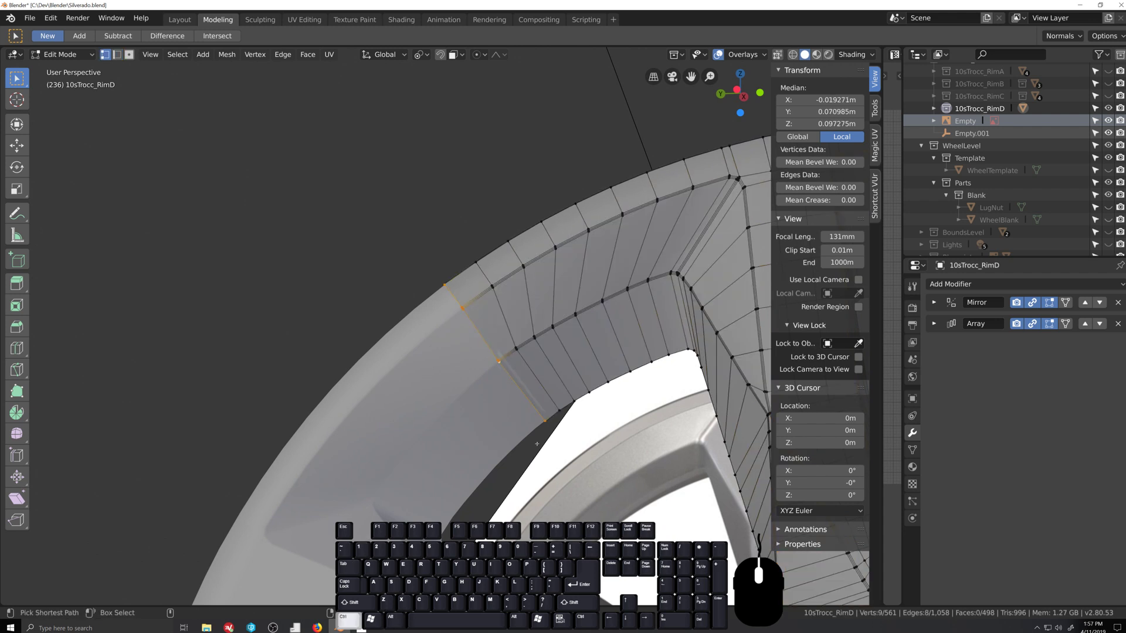
pyautogui.press('ctrl+KP_3')
pyautogui.press('r')
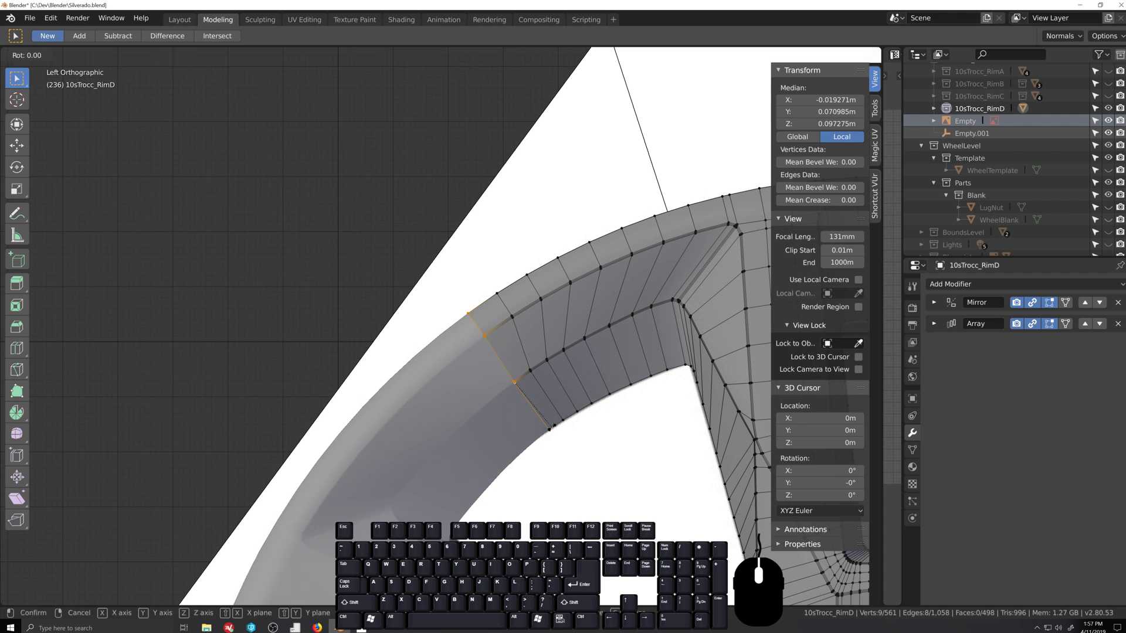
pyautogui.rightClick(548, 420)
pyautogui.rightClick(553, 422)
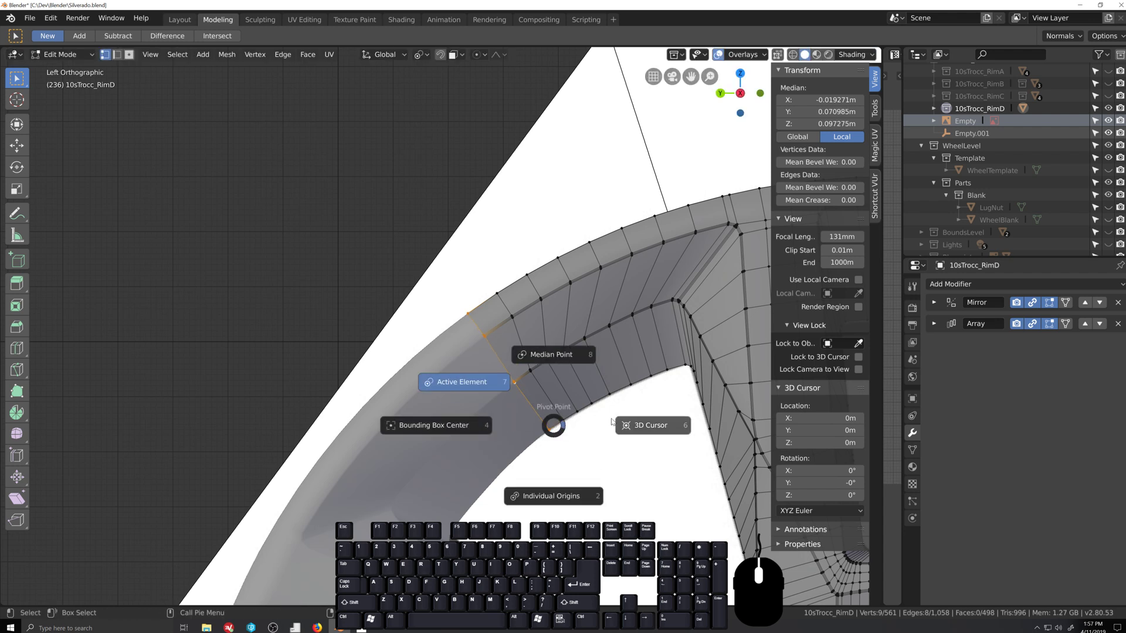
# Step: Rotate the open-end edge loop by about 0.3° around the 3D cursor to close the seam with the neighbouring segment
pyautogui.scroll(4, 636, 434)
pyautogui.press('r')
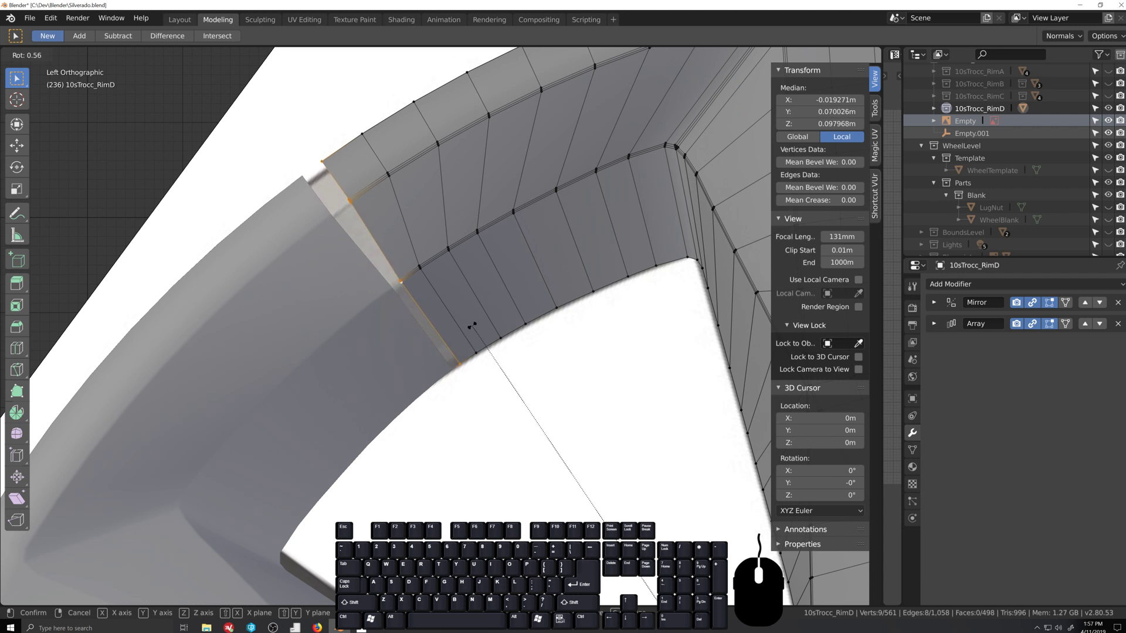
pyautogui.press('shift')
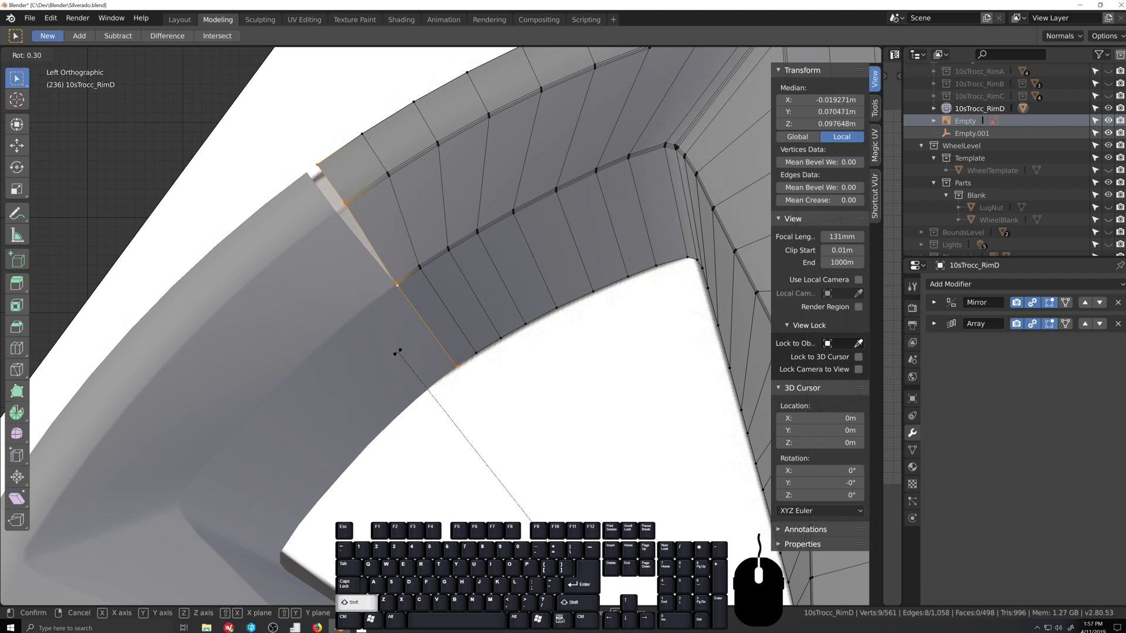
pyautogui.click(392, 355)
# Step: Deselect the end loop's inner vertices and rotate its remaining outer vertices by about -0.273° to close the outer seam
pyautogui.keyDown('ctrl'); pyautogui.moveTo(372, 262); pyautogui.dragTo(504, 433); pyautogui.keyUp('ctrl')
pyautogui.press('r')
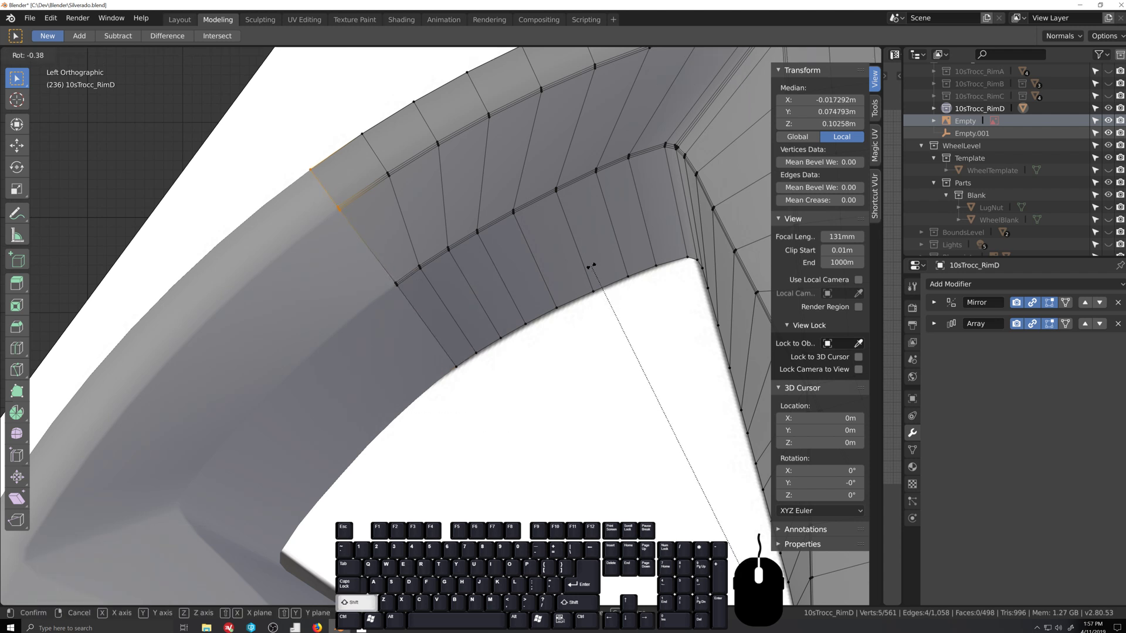
pyautogui.press('shift')
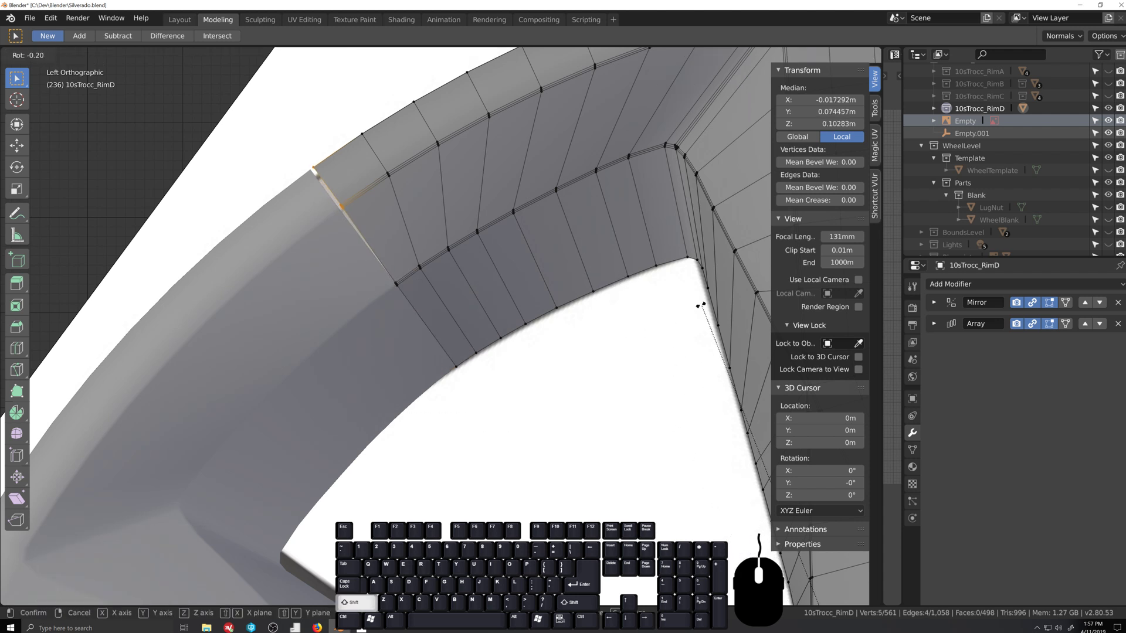
pyautogui.click(659, 281)
pyautogui.scroll(-6, 586, 328)
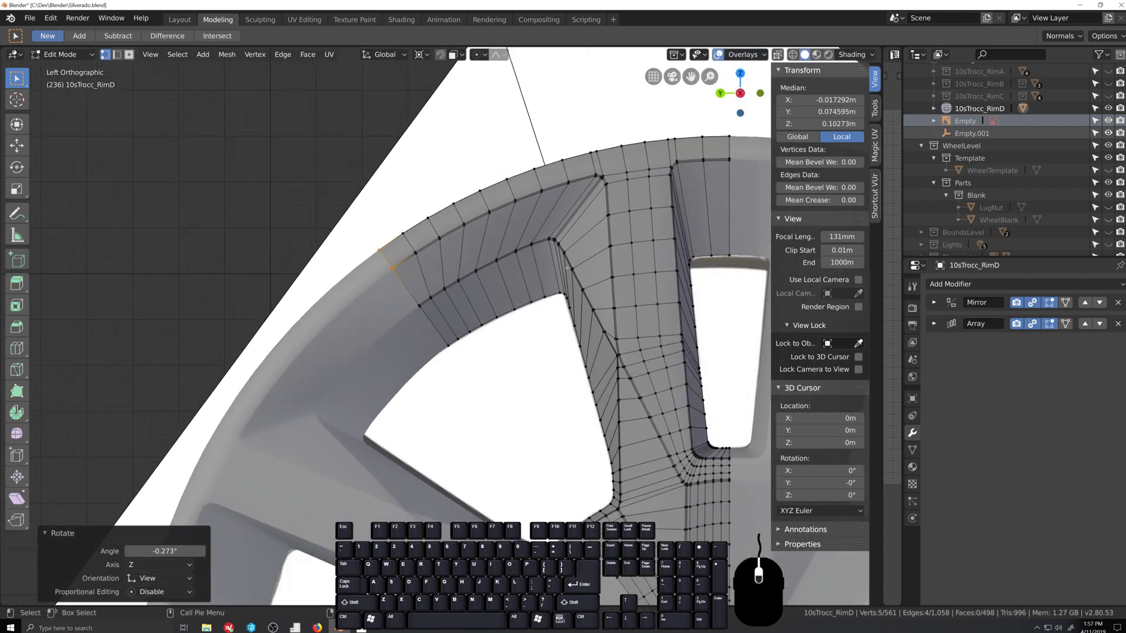
# Step: Examine the bevelled spokes and the area around the hub hole in Object Mode
pyautogui.press('Tab')
pyautogui.moveTo(520, 372); pyautogui.dragTo(601, 434, button='middle')
pyautogui.scroll(-4, 546, 384)
pyautogui.scroll(4, 601, 434)
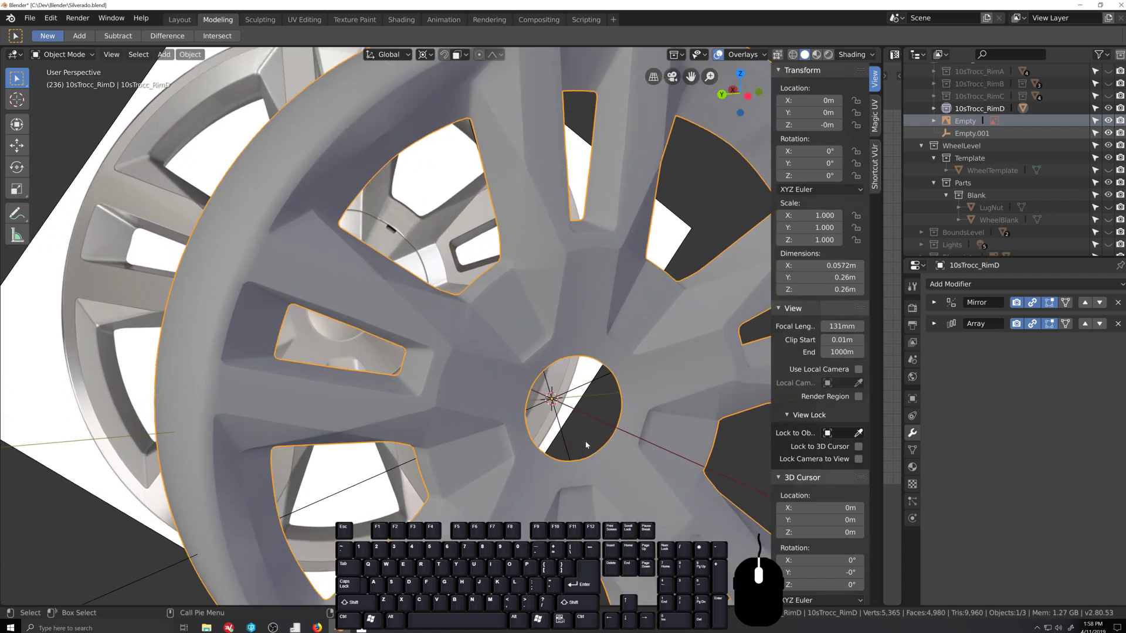
pyautogui.keyDown('shift'); pyautogui.moveTo(590, 446); pyautogui.dragTo(466, 316, button='middle'); pyautogui.keyUp('shift')
pyautogui.scroll(3, 513, 378)
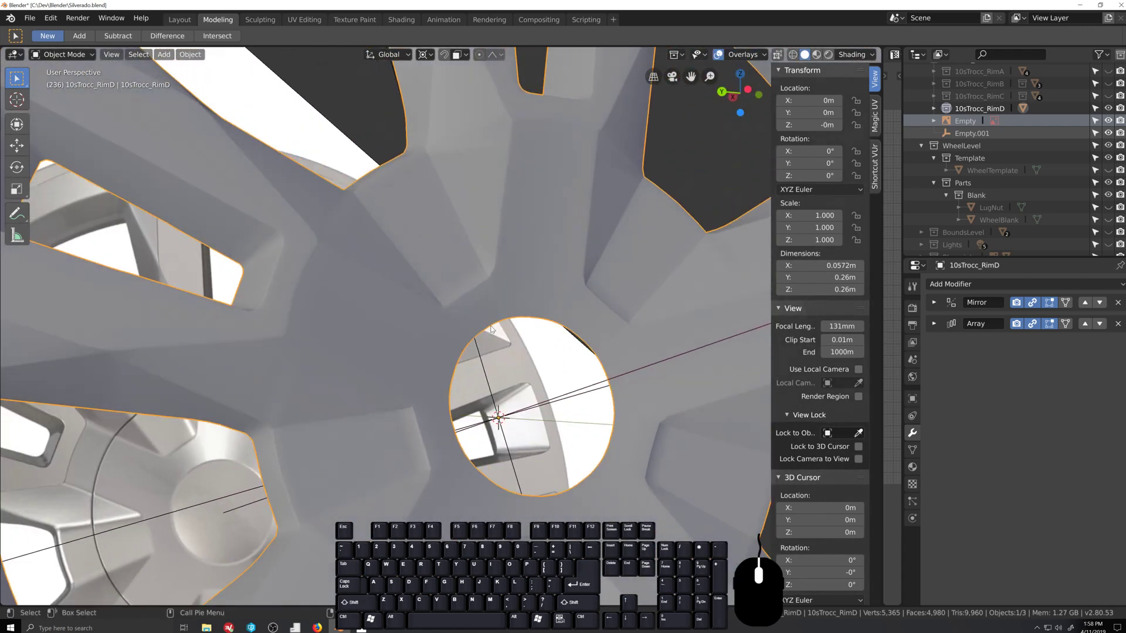
# Step: Slide the edge loop above the hub hole outward to just below the crease corner, with Even on
pyautogui.press('Tab')
pyautogui.scroll(2, 466, 313)
pyautogui.moveTo(499, 281); pyautogui.dragTo(531, 231, button='middle')
pyautogui.keyDown('shift'); pyautogui.moveTo(530, 232); pyautogui.dragTo(540, 394, button='middle'); pyautogui.keyUp('shift')
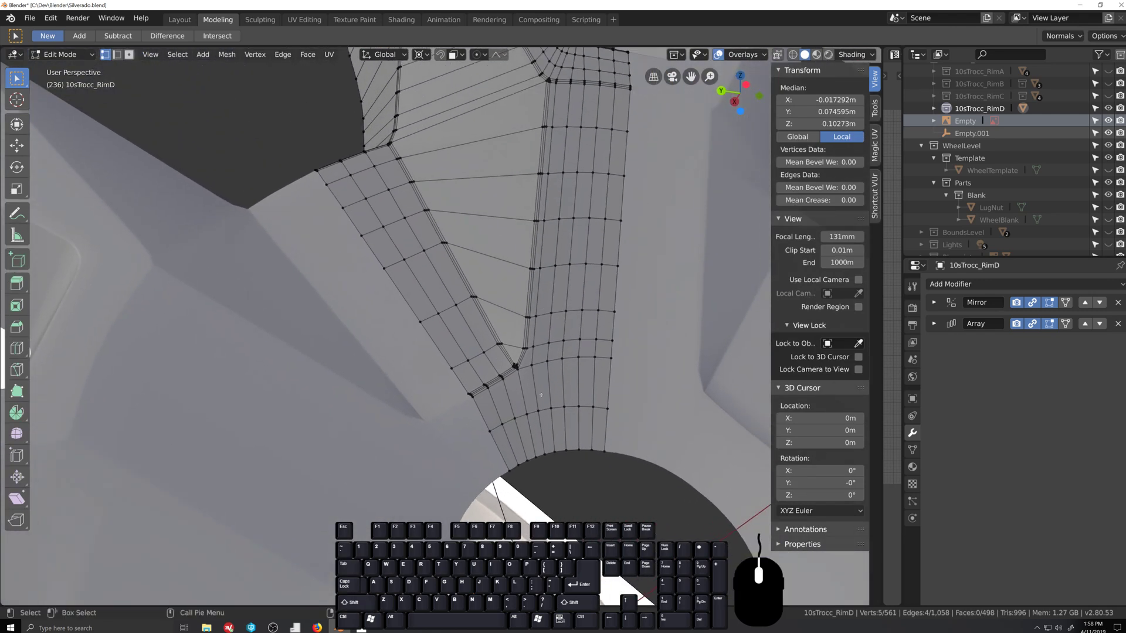
pyautogui.keyDown('alt'); pyautogui.click(552, 414); pyautogui.keyUp('alt')
pyautogui.press('g')
pyautogui.press('g')
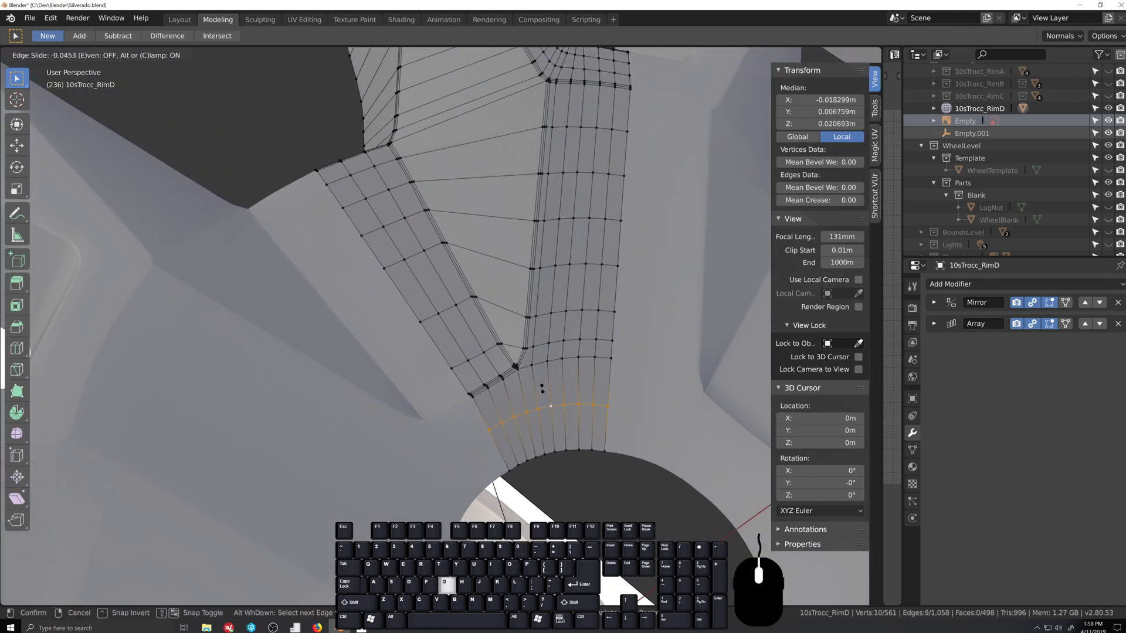
pyautogui.press('e')
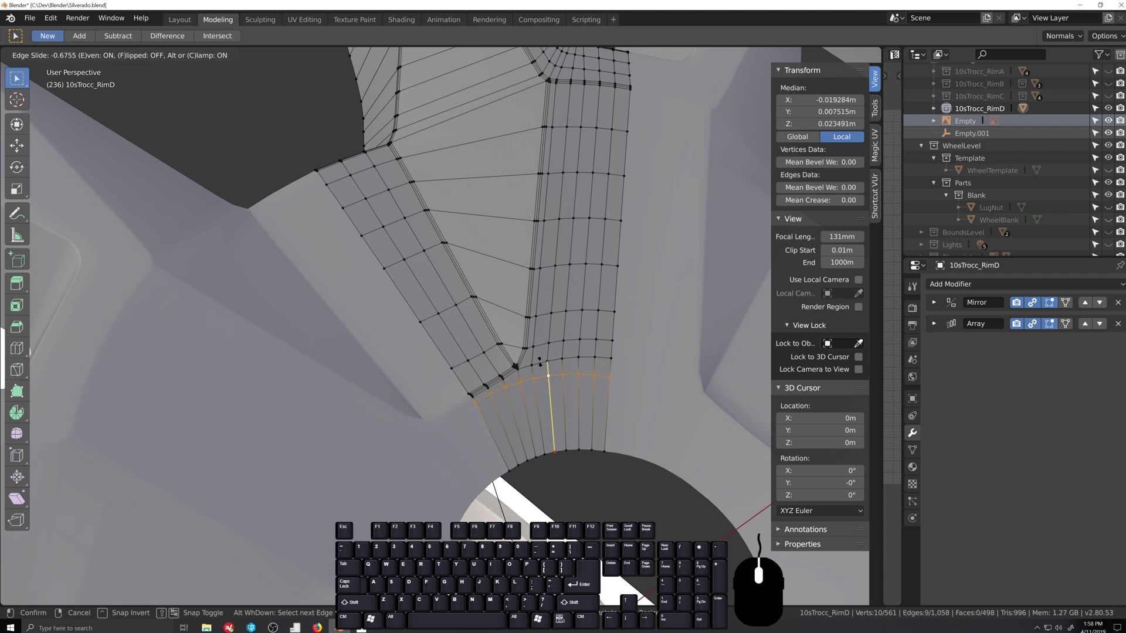
pyautogui.click(540, 362)
# Step: Select the crease vertex just above the pocket's lower corner near the hub
pyautogui.click(502, 344)
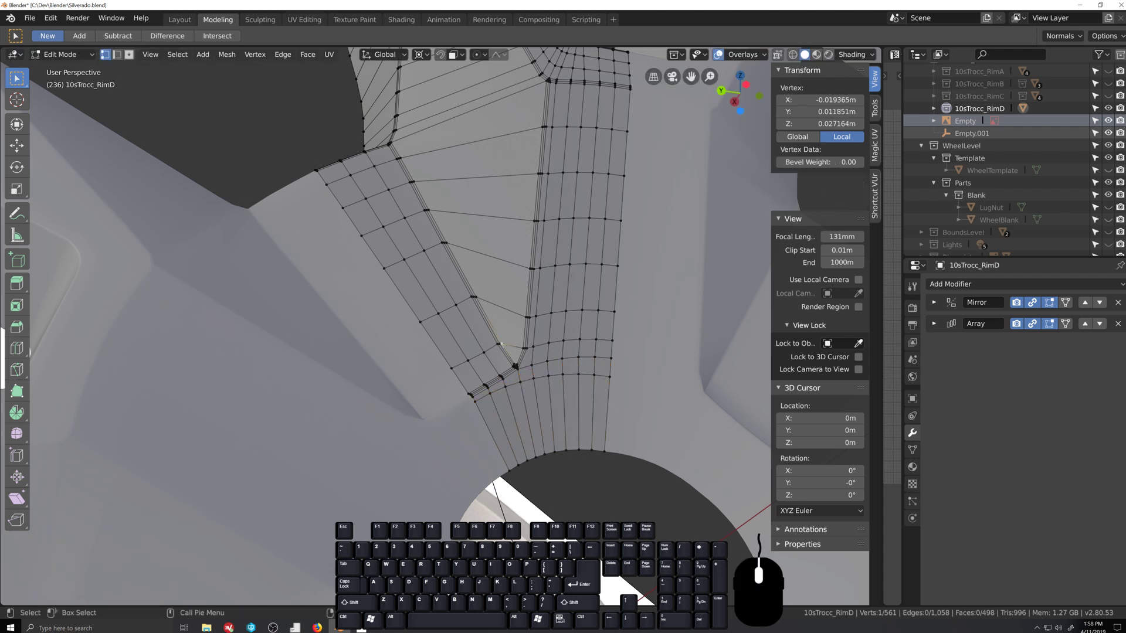
# Step: Edge-slide the two cross-edge rows nearest the spoke's inner corner toward the hub, using a factor of 0.773 for the lowest row
pyautogui.keyDown('ctrl'); pyautogui.keyDown('shift'); pyautogui.click(457, 363); pyautogui.keyUp('shift'); pyautogui.keyUp('ctrl')
pyautogui.press('g')
pyautogui.press('g')
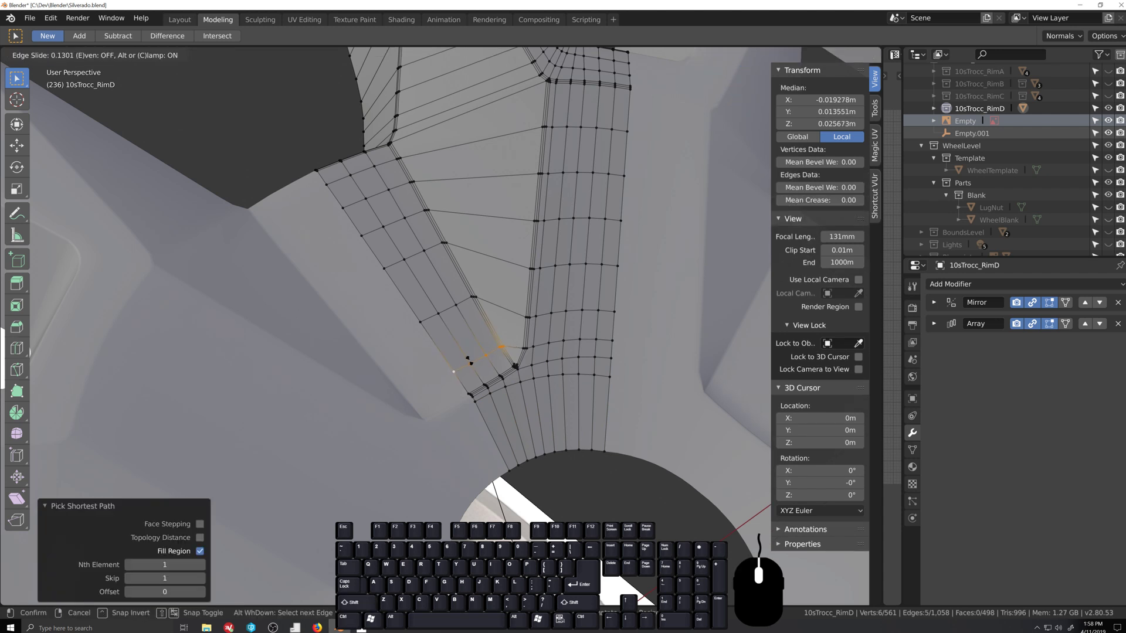
pyautogui.click(485, 383)
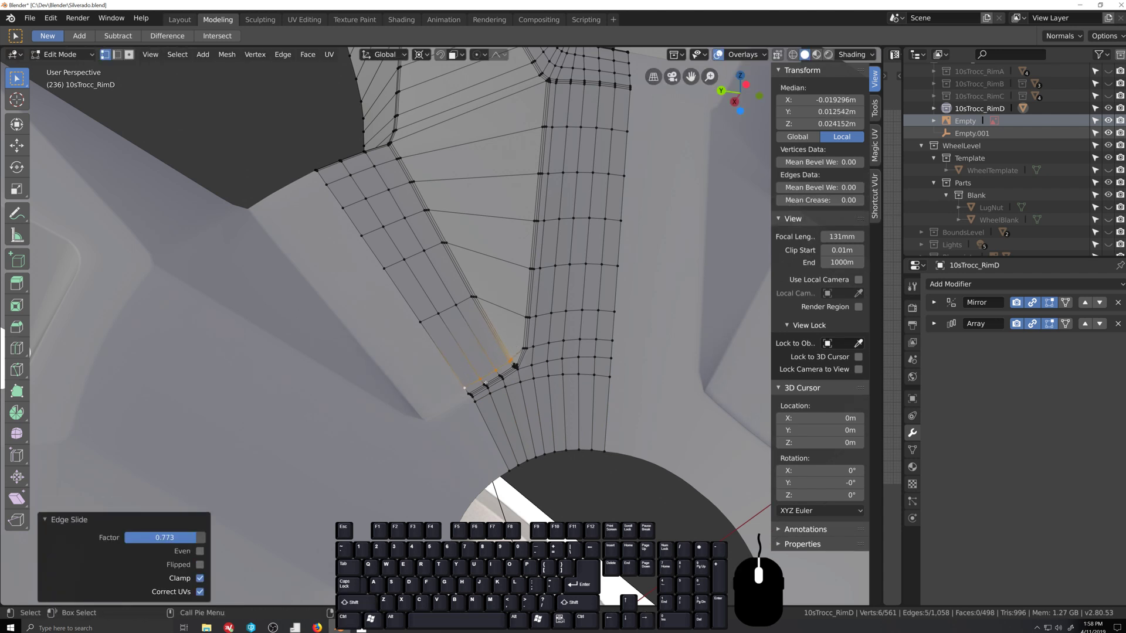
pyautogui.click(474, 297)
pyautogui.keyDown('ctrl'); pyautogui.keyDown('shift'); pyautogui.click(420, 322); pyautogui.keyUp('shift'); pyautogui.keyUp('ctrl')
pyautogui.press('g')
pyautogui.press('g')
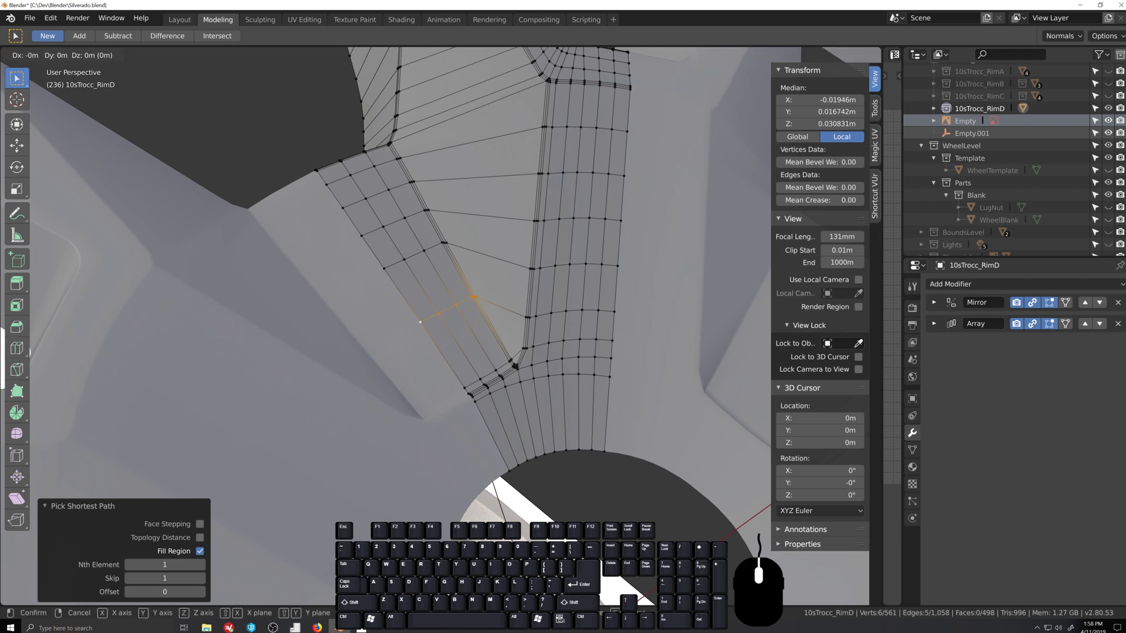
pyautogui.click(446, 347)
# Step: Edge-slide the next two cross-edge rows up the spoke strip toward the hub, with factors of about -0.359 and 0.279
pyautogui.click(443, 242)
pyautogui.keyDown('ctrl'); pyautogui.keyDown('shift'); pyautogui.click(384, 268); pyautogui.keyUp('shift'); pyautogui.keyUp('ctrl')
pyautogui.press('g')
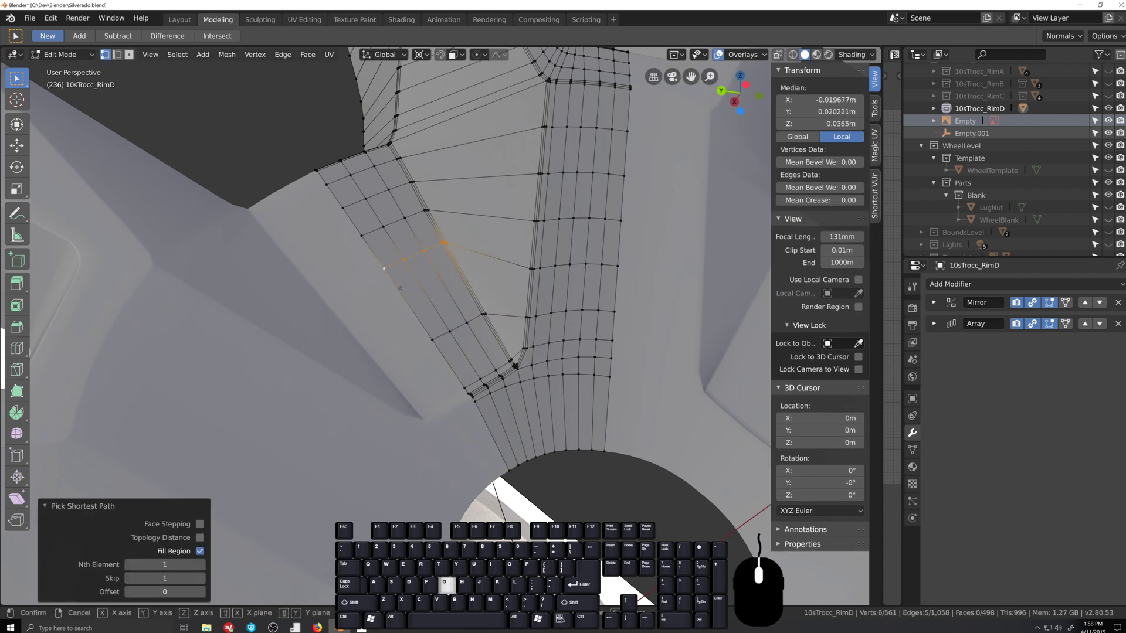
pyautogui.press('g')
pyautogui.click(409, 311)
pyautogui.click(430, 211)
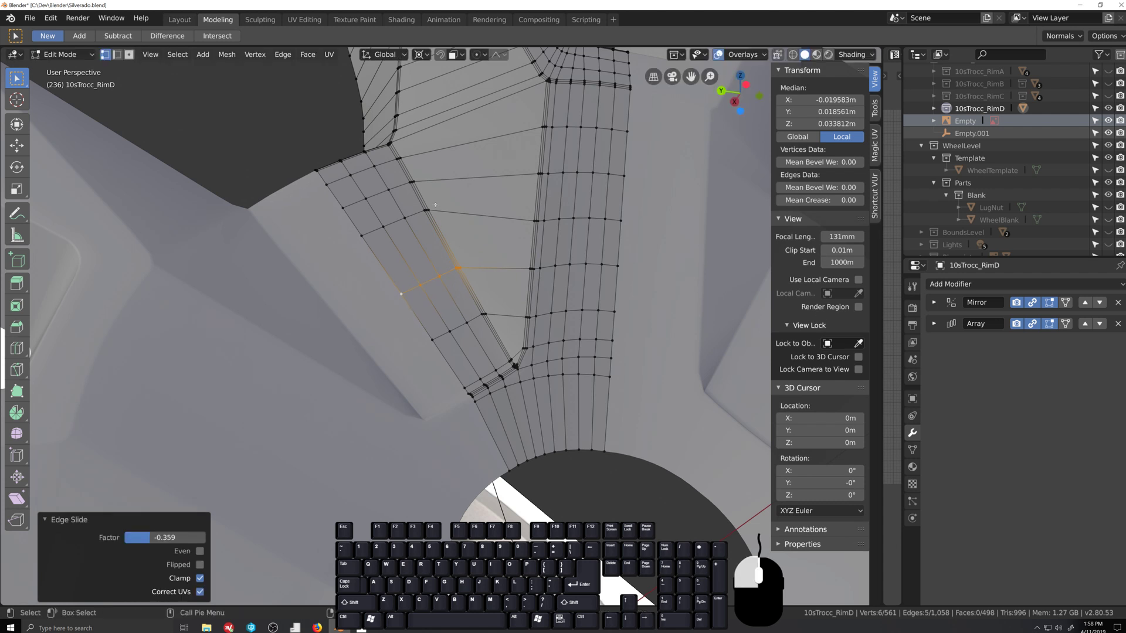
pyautogui.keyDown('ctrl'); pyautogui.keyDown('shift'); pyautogui.click(365, 238); pyautogui.keyUp('shift'); pyautogui.keyUp('ctrl')
pyautogui.press('g')
pyautogui.press('g')
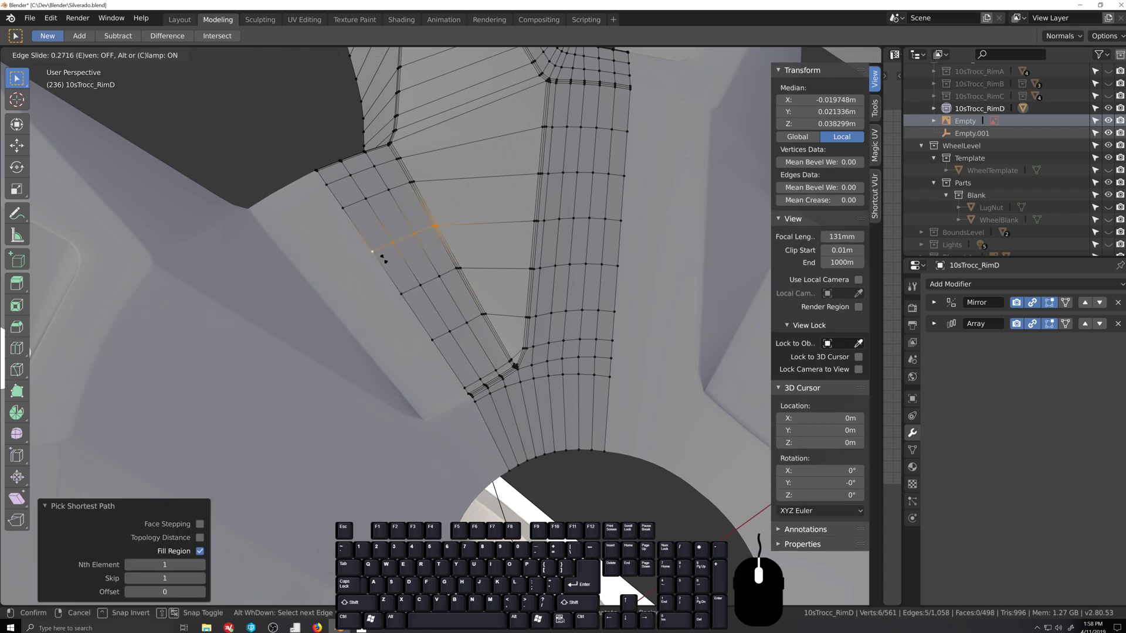
pyautogui.click(385, 258)
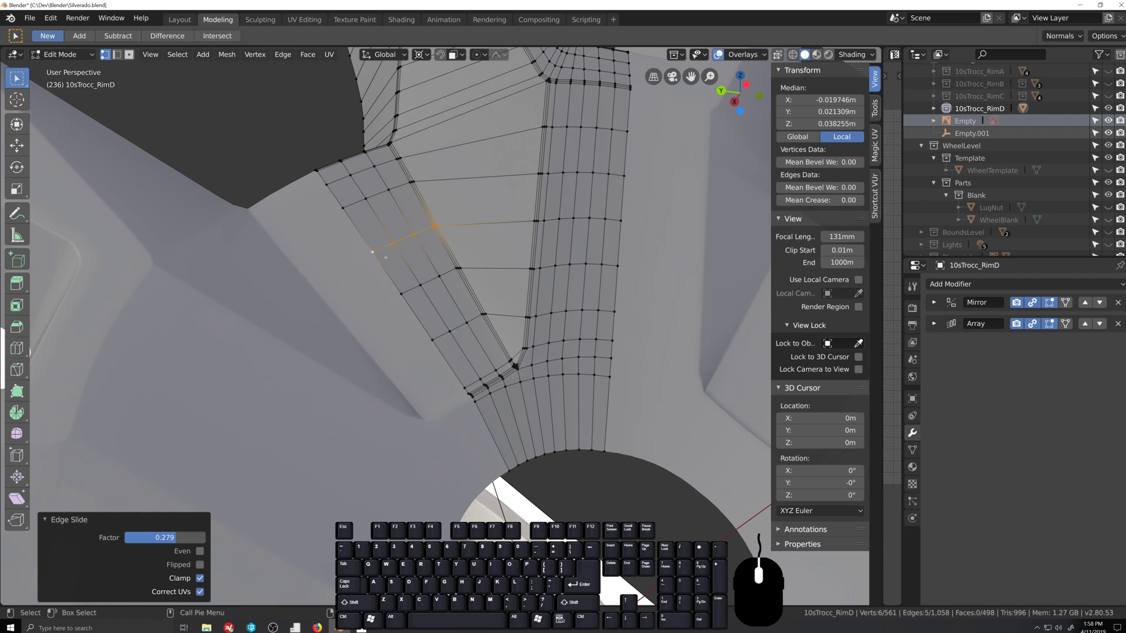
# Step: Edge-slide the uppermost interior cross-edge row of the spoke strip toward the hub by a factor of about -0.211
pyautogui.click(415, 180)
pyautogui.keyDown('ctrl'); pyautogui.keyDown('shift'); pyautogui.click(345, 209); pyautogui.keyUp('shift'); pyautogui.keyUp('ctrl')
pyautogui.press('g')
pyautogui.press('g')
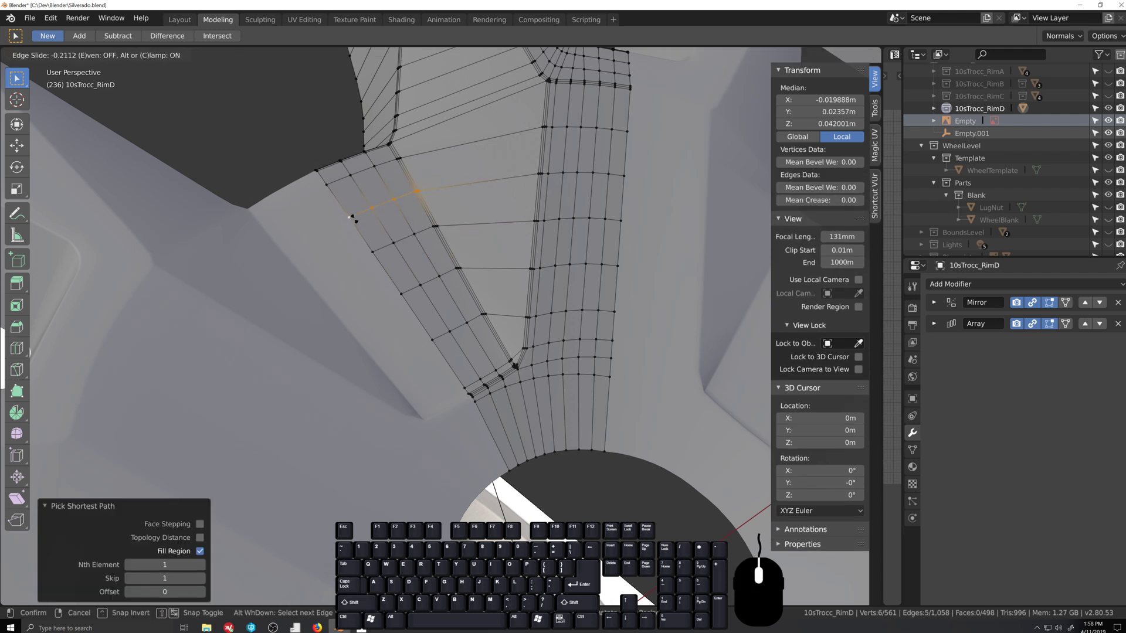
pyautogui.click(352, 218)
# Step: Check the spoke's surface in Object Mode and save the file
pyautogui.moveTo(488, 368); pyautogui.dragTo(465, 358, button='middle')
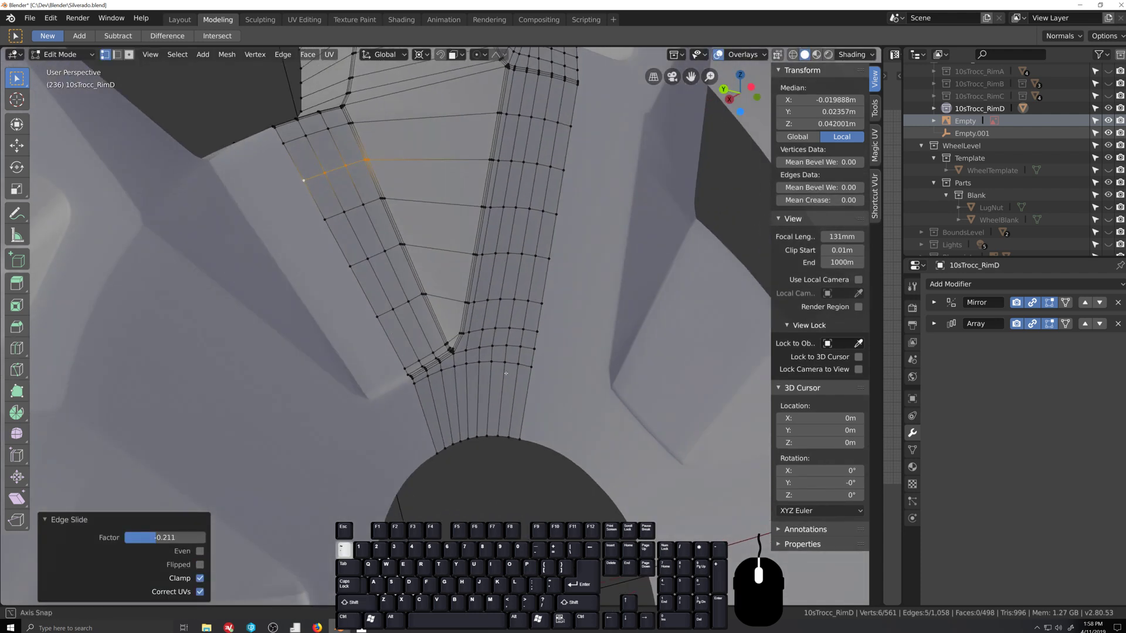
pyautogui.keyDown('shift'); pyautogui.moveTo(496, 398); pyautogui.dragTo(516, 415, button='middle'); pyautogui.keyUp('shift')
pyautogui.press('Tab')
pyautogui.scroll(-5, 491, 448)
pyautogui.press('Tab')
pyautogui.scroll(5, 507, 371)
pyautogui.moveTo(507, 371); pyautogui.dragTo(394, 220, button='middle')
pyautogui.hotkey('ctrl', 's')
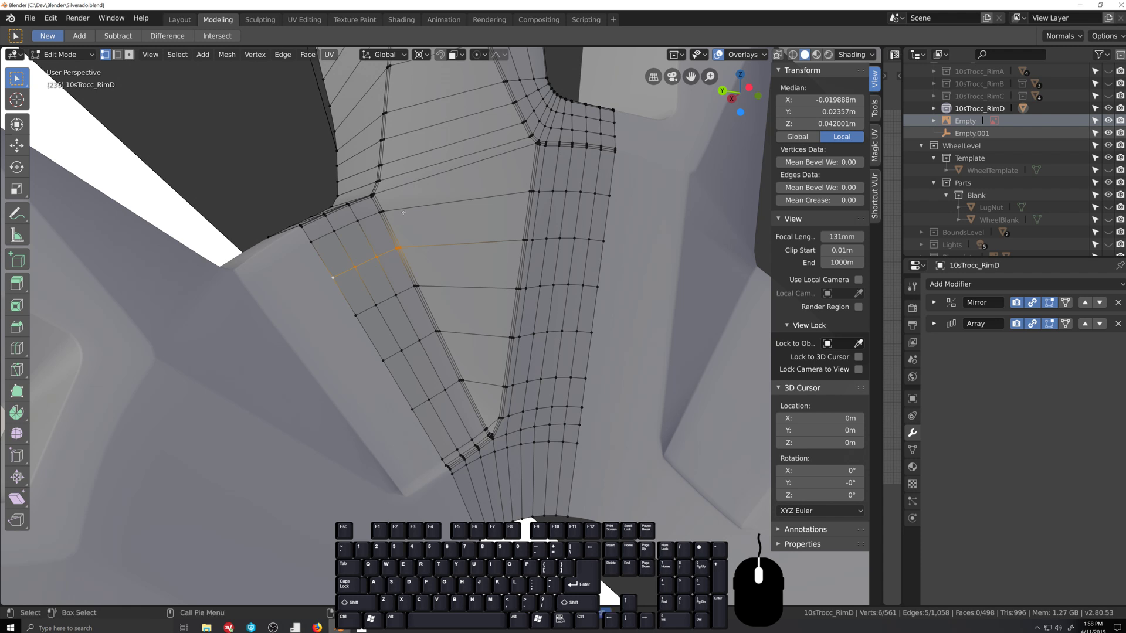
# Step: Select all lengthwise edge runs of the left spoke strip and even out their vertices with Space, using cubic interpolation at 100% influence
pyautogui.press('2')
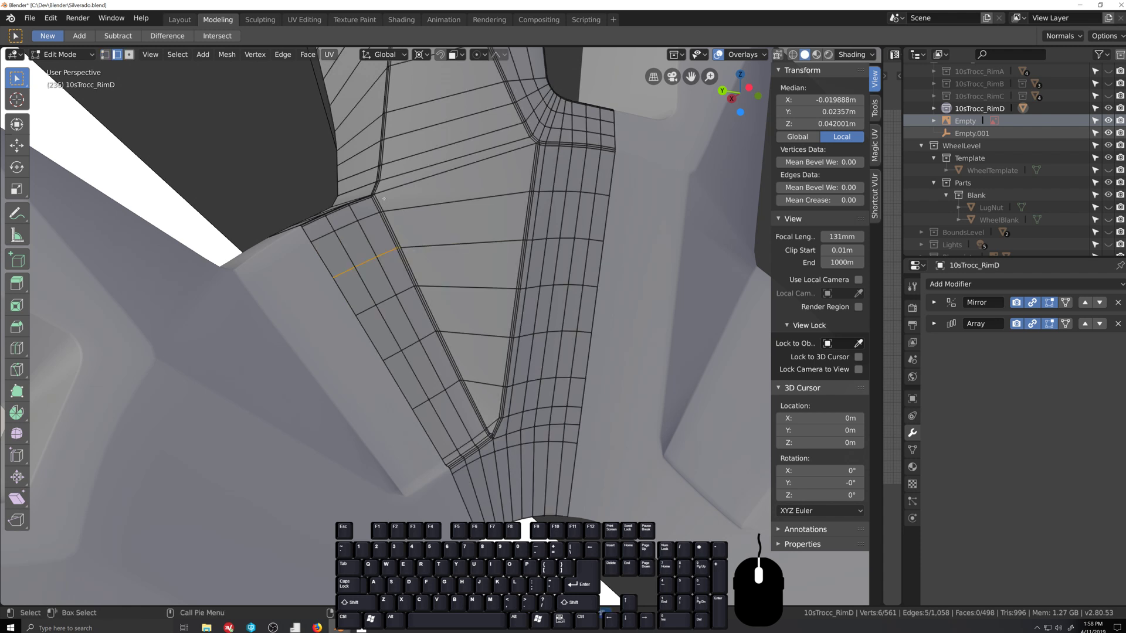
pyautogui.keyDown('ctrl'); pyautogui.keyDown('shift'); pyautogui.click(478, 400); pyautogui.keyUp('shift'); pyautogui.keyUp('ctrl')
pyautogui.scroll(5, 478, 400)
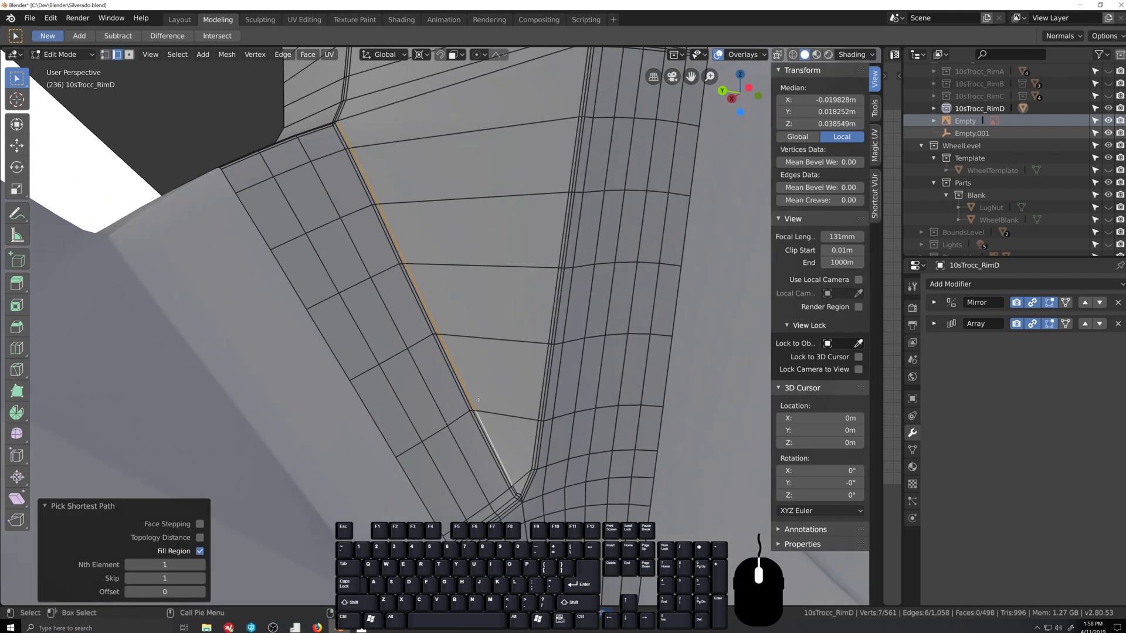
pyautogui.keyDown('shift'); pyautogui.click(509, 491); pyautogui.keyUp('shift')
pyautogui.keyDown('shift'); pyautogui.click(509, 491); pyautogui.keyUp('shift')
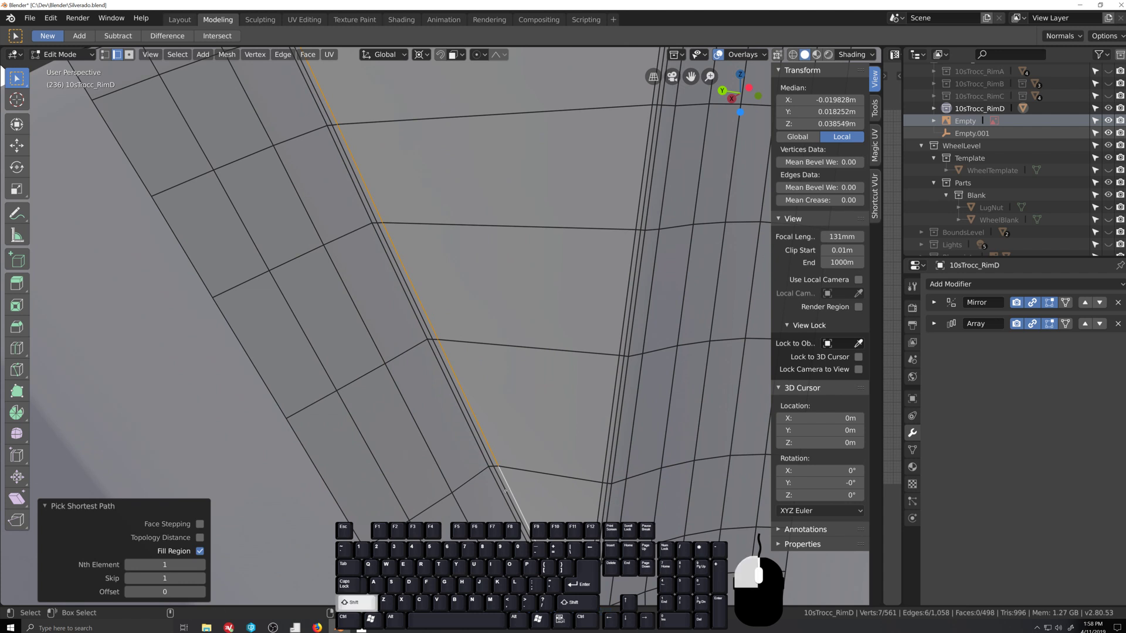
pyautogui.scroll(-2, 312, 95)
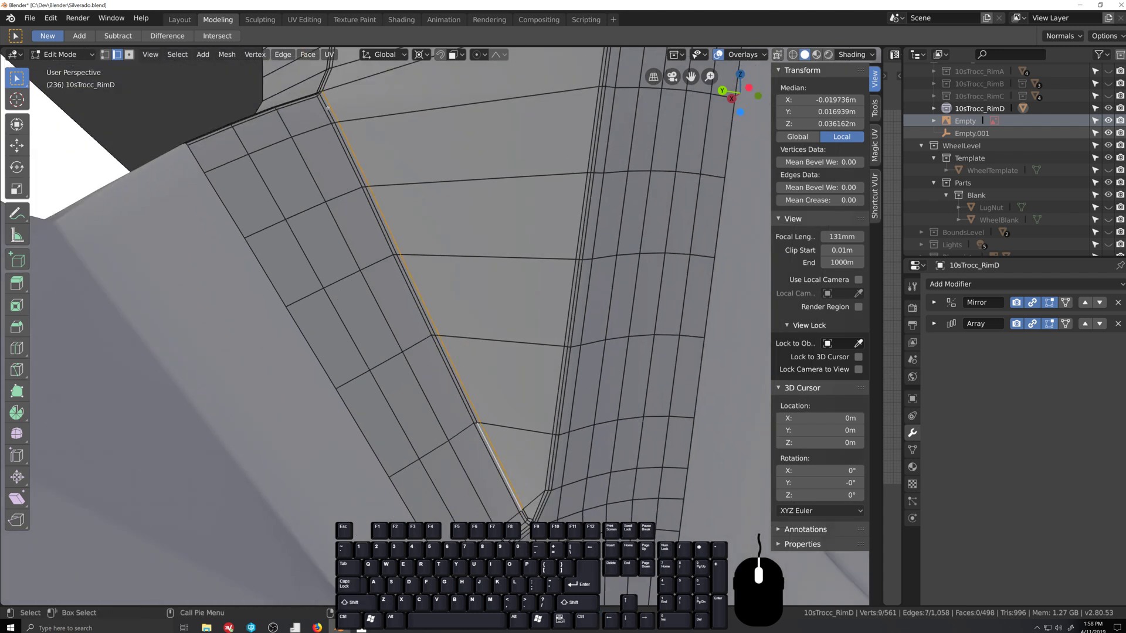
pyautogui.keyDown('ctrl'); pyautogui.keyDown('shift'); pyautogui.click(327, 109); pyautogui.keyUp('shift'); pyautogui.keyUp('ctrl')
pyautogui.keyDown('shift'); pyautogui.click(324, 110); pyautogui.keyUp('shift')
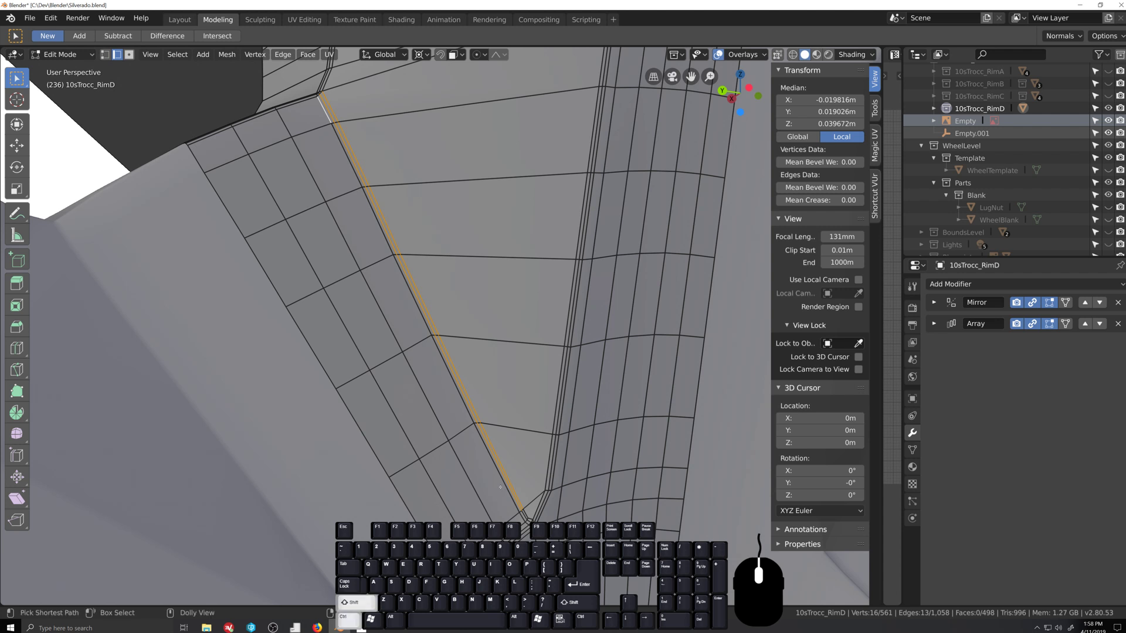
pyautogui.keyDown('ctrl'); pyautogui.keyDown('shift'); pyautogui.click(444, 445); pyautogui.keyUp('shift'); pyautogui.keyUp('ctrl')
pyautogui.keyDown('shift'); pyautogui.click(443, 443); pyautogui.keyUp('shift')
pyautogui.keyDown('ctrl'); pyautogui.keyDown('shift'); pyautogui.click(278, 139); pyautogui.keyUp('shift'); pyautogui.keyUp('ctrl')
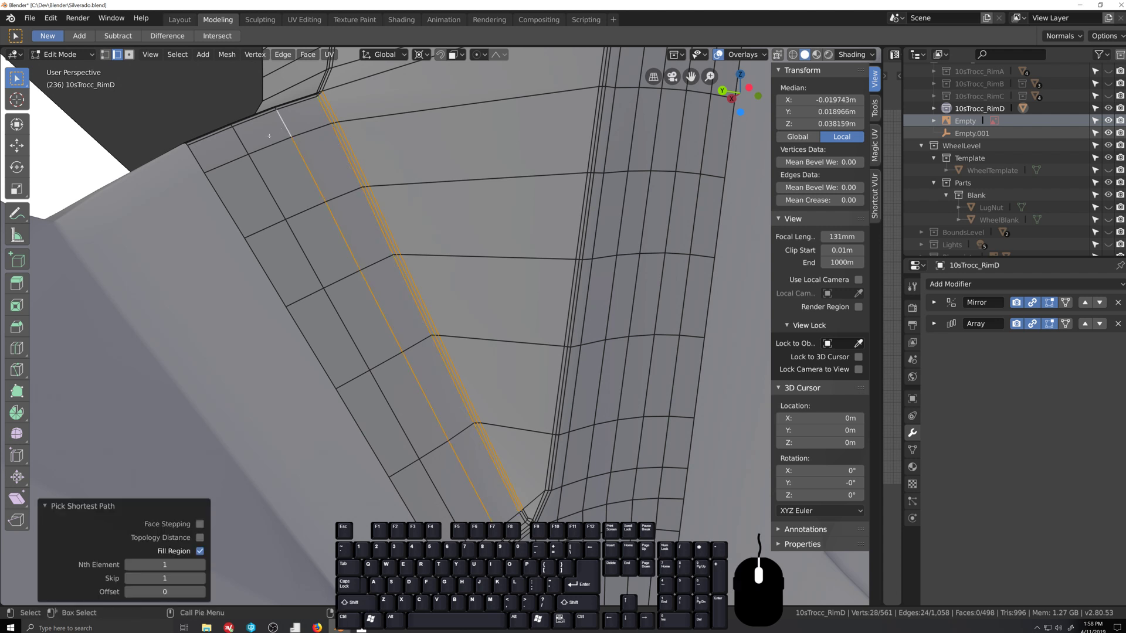
pyautogui.keyDown('shift'); pyautogui.click(241, 139); pyautogui.keyUp('shift')
pyautogui.keyDown('ctrl'); pyautogui.keyDown('shift'); pyautogui.click(453, 513); pyautogui.keyUp('shift'); pyautogui.keyUp('ctrl')
pyautogui.keyDown('shift'); pyautogui.click(452, 513); pyautogui.keyUp('shift')
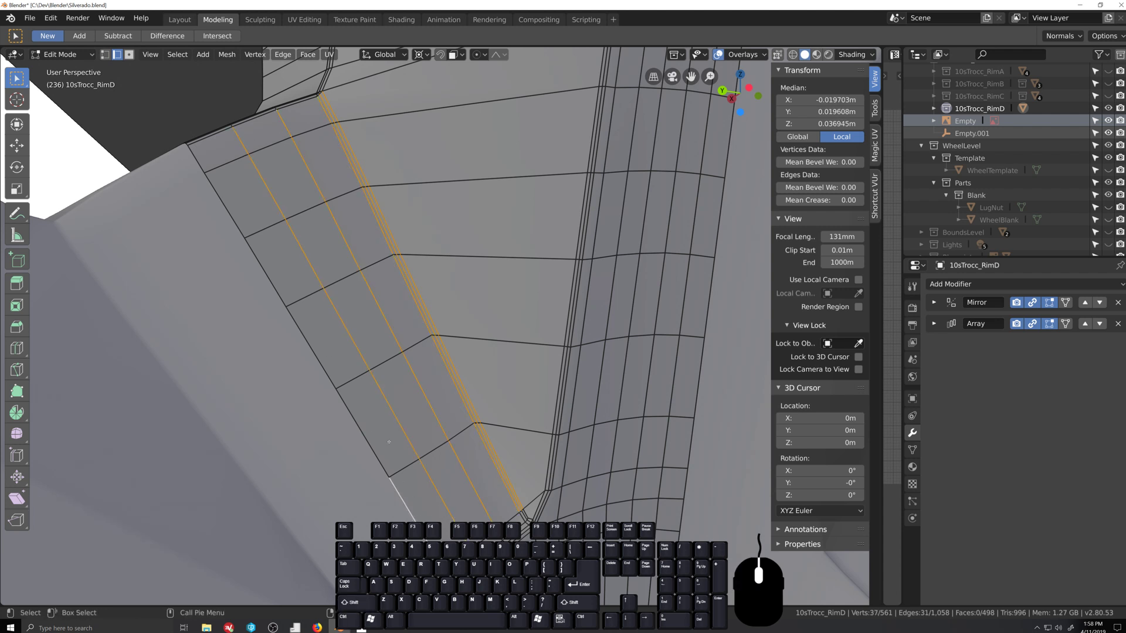
pyautogui.keyDown('ctrl'); pyautogui.keyDown('shift'); pyautogui.click(197, 166); pyautogui.keyUp('shift'); pyautogui.keyUp('ctrl')
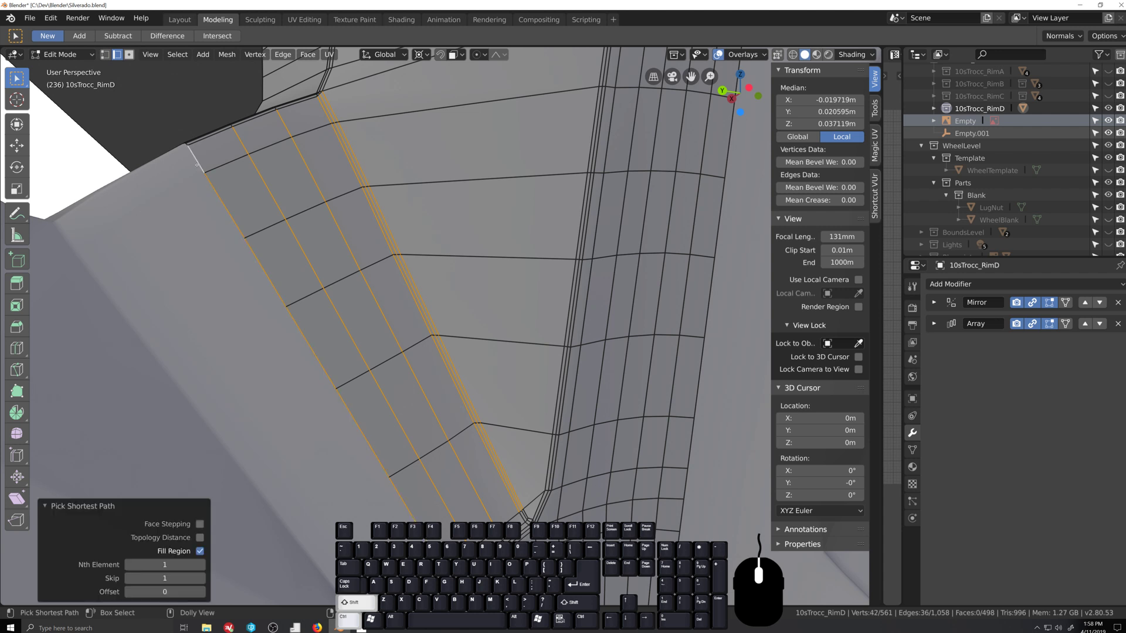
pyautogui.rightClick(286, 162)
pyautogui.moveTo(287, 157)
pyautogui.click(420, 232)
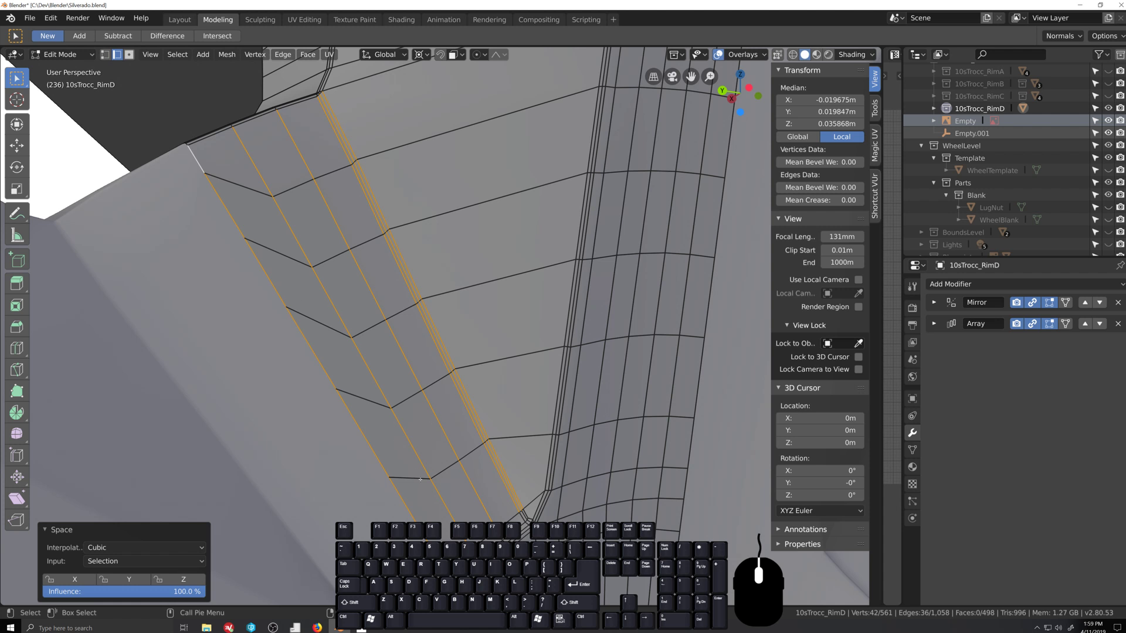
# Step: Vertex-slide the two lowest misaligned outer-edge vertices of the strip toward the hub to straighten their cross edges
pyautogui.press('1')
pyautogui.click(390, 479)
pyautogui.press('g')
pyautogui.press('g')
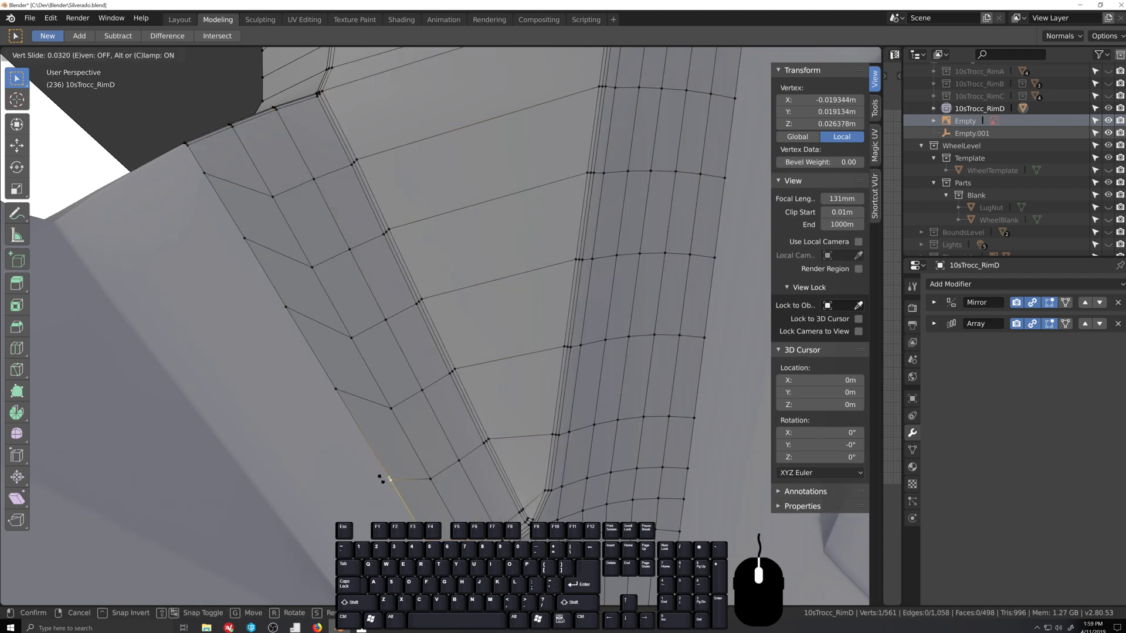
pyautogui.click(395, 494)
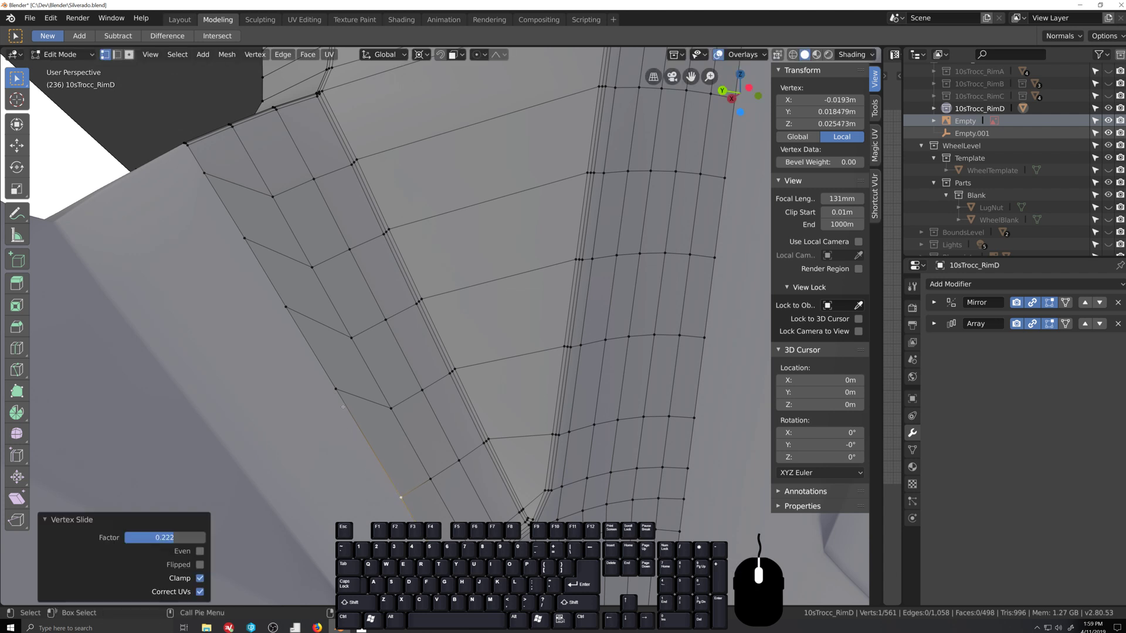
pyautogui.click(336, 389)
pyautogui.press('g')
pyautogui.press('g')
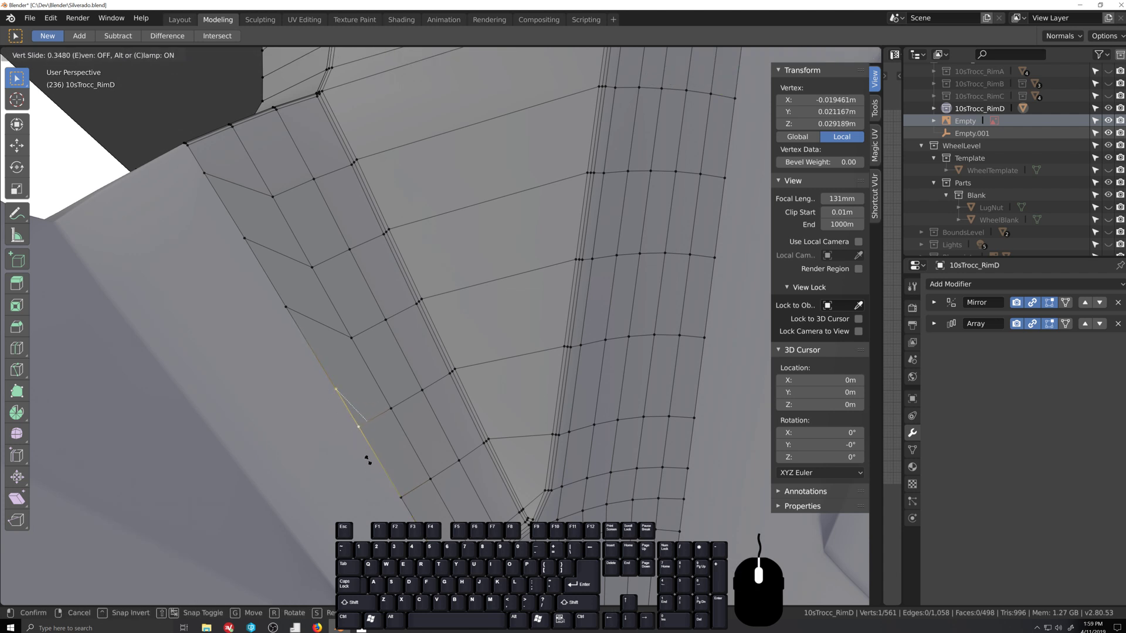
pyautogui.click(368, 460)
# Step: Vertex-slide the three remaining outer-edge vertices toward the hub to line up with their cross edges, the uppermost by about 0.368
pyautogui.click(287, 307)
pyautogui.press('g')
pyautogui.press('g')
pyautogui.click(324, 412)
pyautogui.click(244, 238)
pyautogui.press('g')
pyautogui.press('g')
pyautogui.click(256, 336)
pyautogui.click(204, 173)
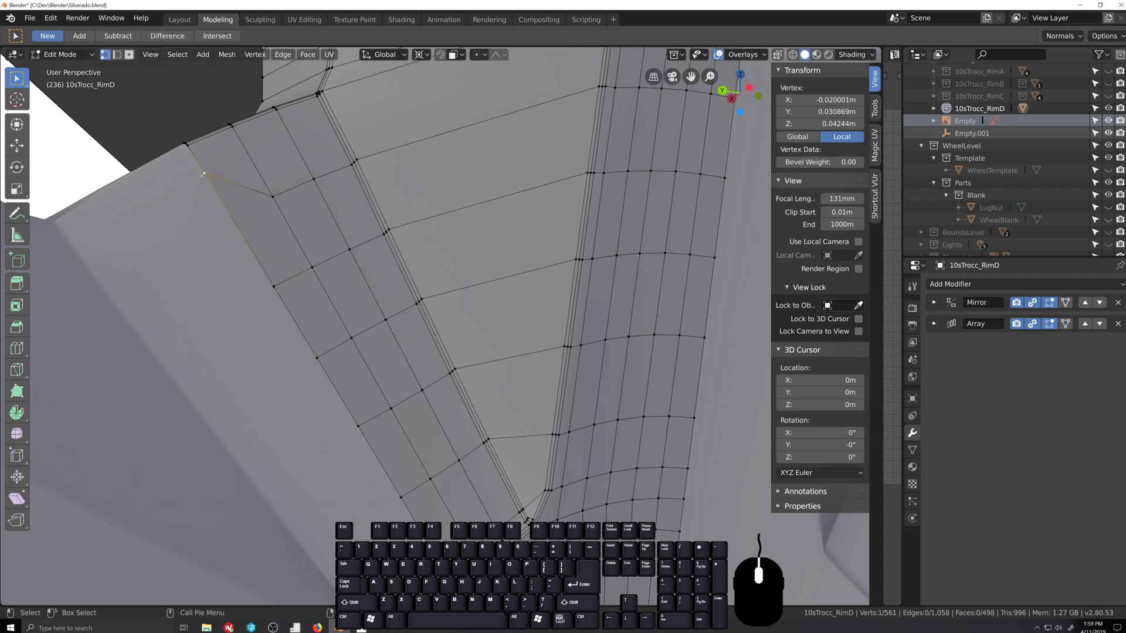
pyautogui.press('g')
pyautogui.press('g')
pyautogui.click(223, 241)
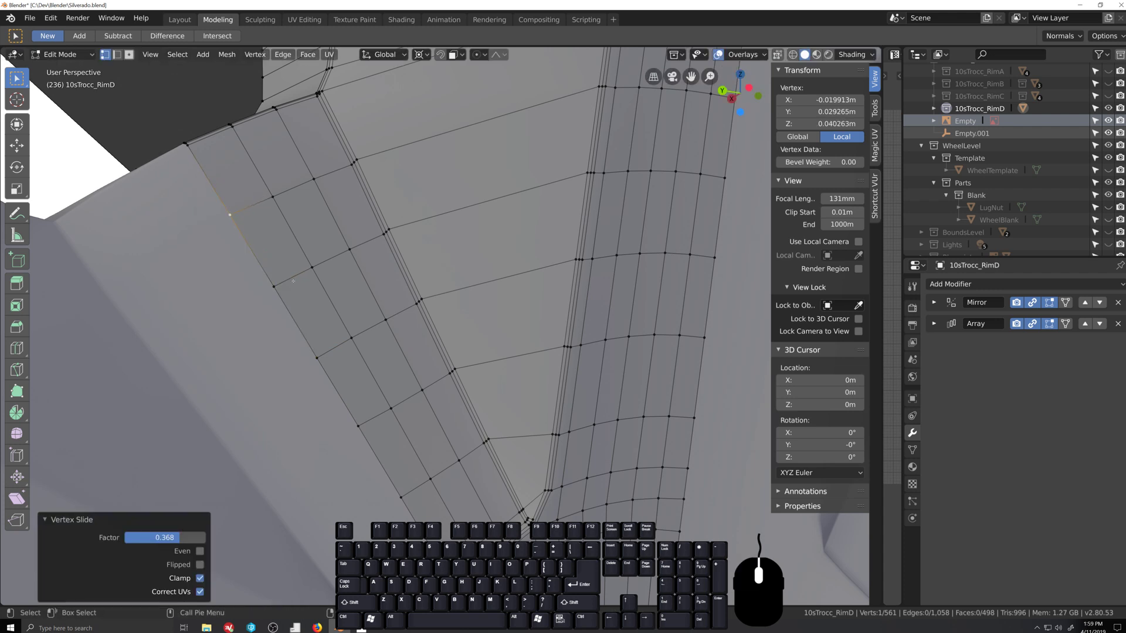
# Step: Add two evenly spaced edge loops along the sloped face running from the outer rim down the spoke
pyautogui.scroll(-5, 516, 387)
pyautogui.moveTo(516, 387); pyautogui.dragTo(558, 471, button='middle')
pyautogui.press('Tab')
pyautogui.press('Tab')
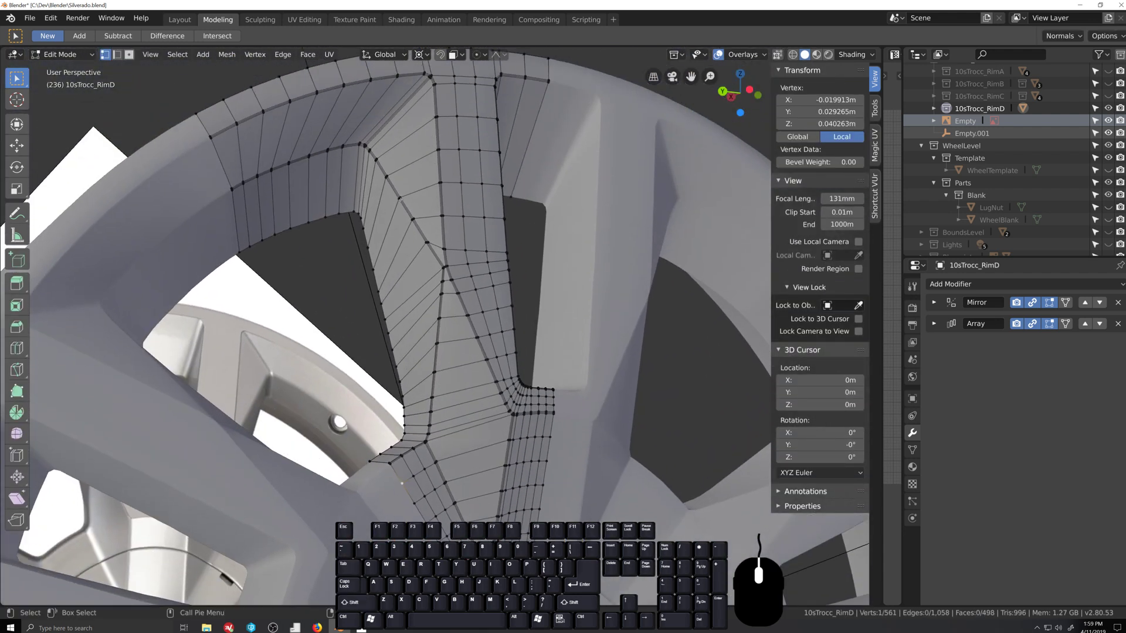
pyautogui.scroll(5, 439, 265)
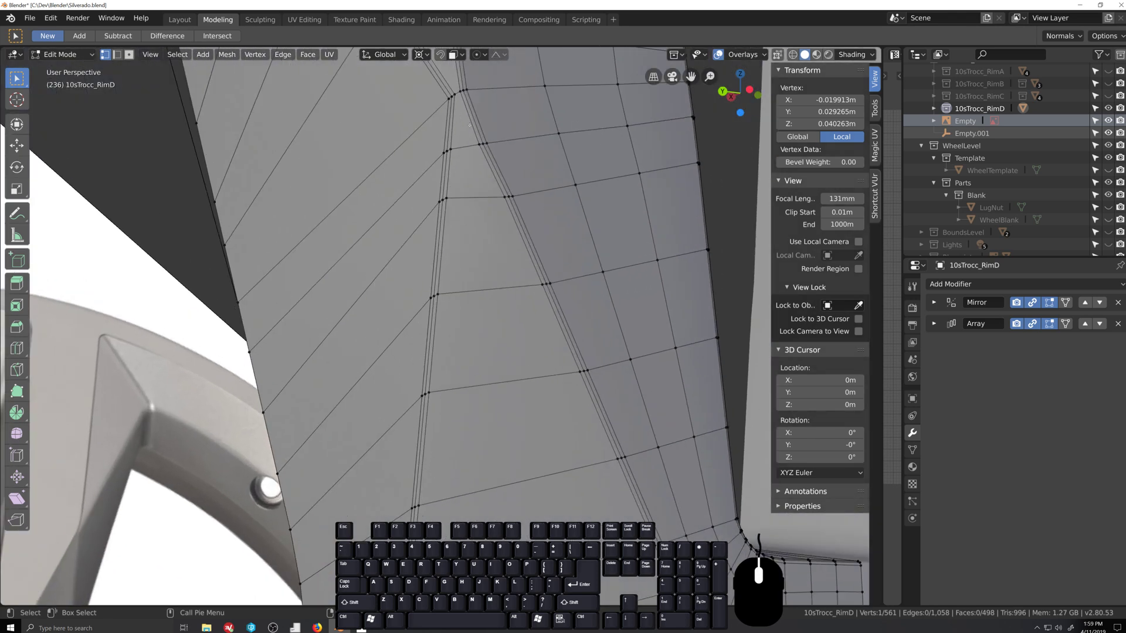
pyautogui.scroll(-3, 487, 386)
pyautogui.hotkey('ctrl', 'r')
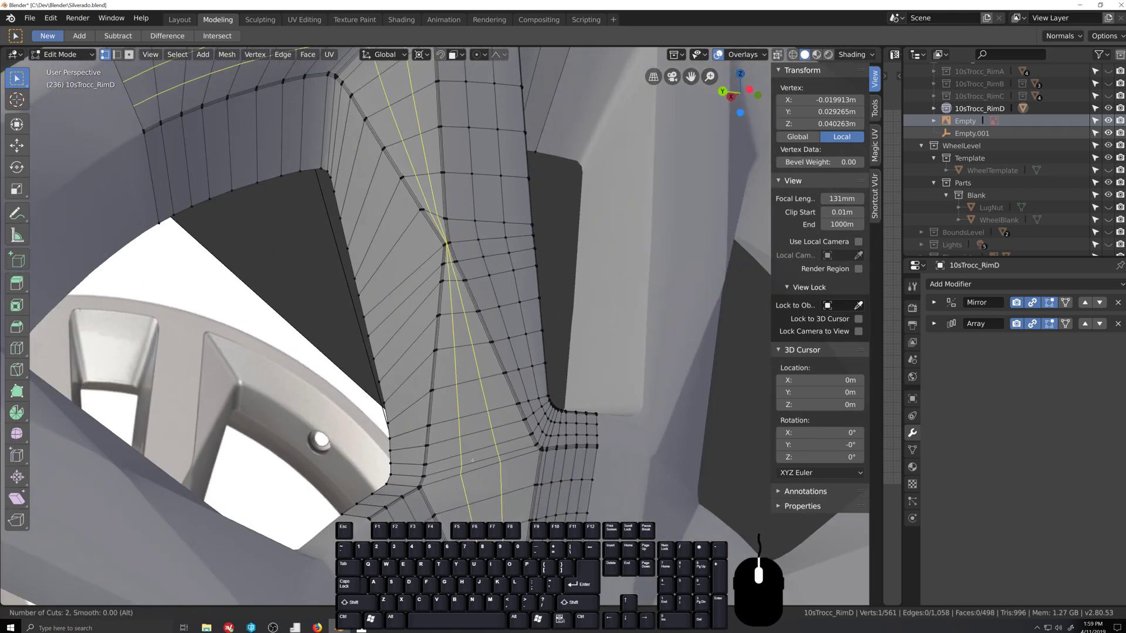
pyautogui.click(472, 460)
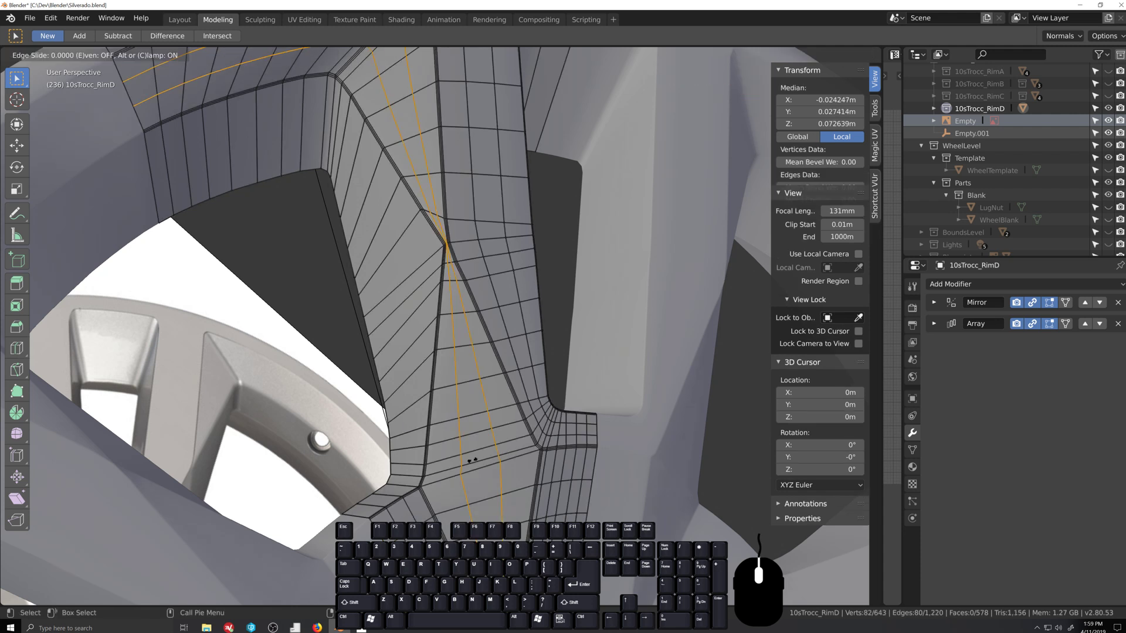
pyautogui.rightClick(472, 460)
# Step: Add two evenly spaced edge loops along the inner side wall of the large window opening
pyautogui.press('Tab')
pyautogui.press('KP_Decimal')
pyautogui.moveTo(505, 455)
pyautogui.mouseDown(button='middle')
pyautogui.moveTo(502, 435)
pyautogui.moveTo(508, 443)
pyautogui.mouseUp(button='middle')
pyautogui.scroll(5, 505, 442)
pyautogui.press('Tab')
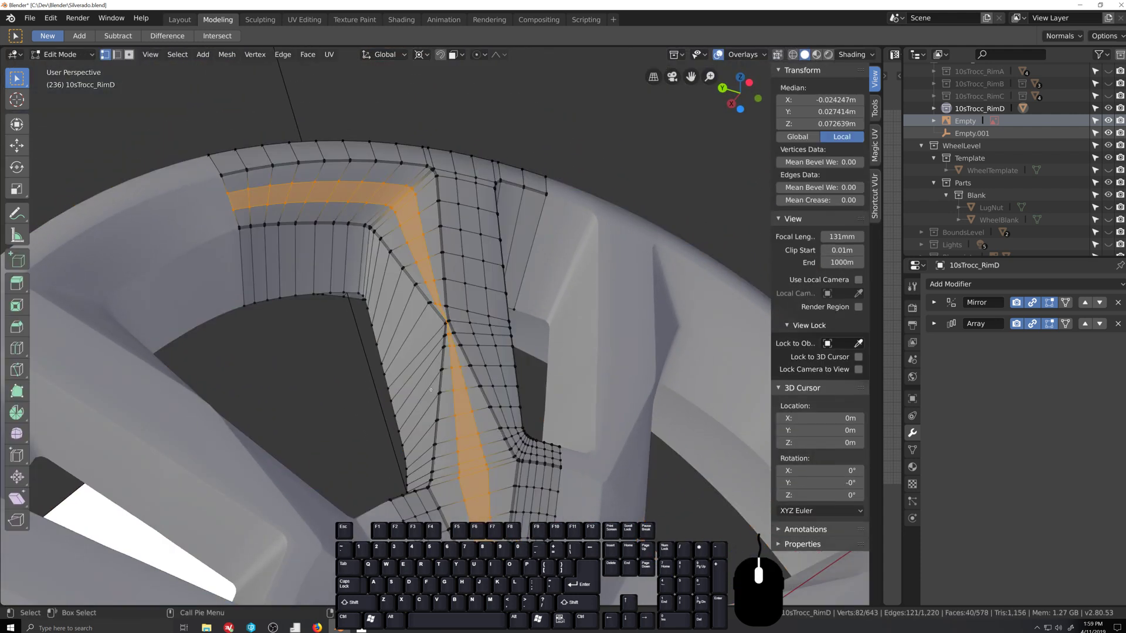
pyautogui.hotkey('ctrl', 'r')
pyautogui.click(394, 340)
pyautogui.rightClick(394, 340)
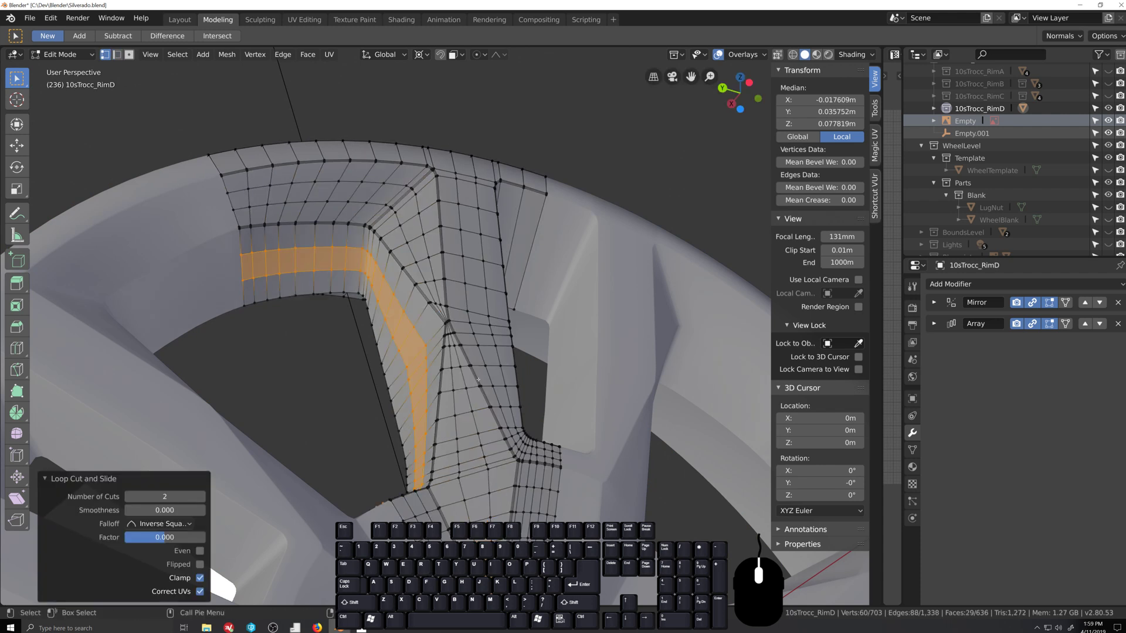
# Step: Add two evenly spaced edge loops along the side wall of the narrow slot within the spoke
pyautogui.moveTo(394, 340); pyautogui.dragTo(474, 408, button='middle')
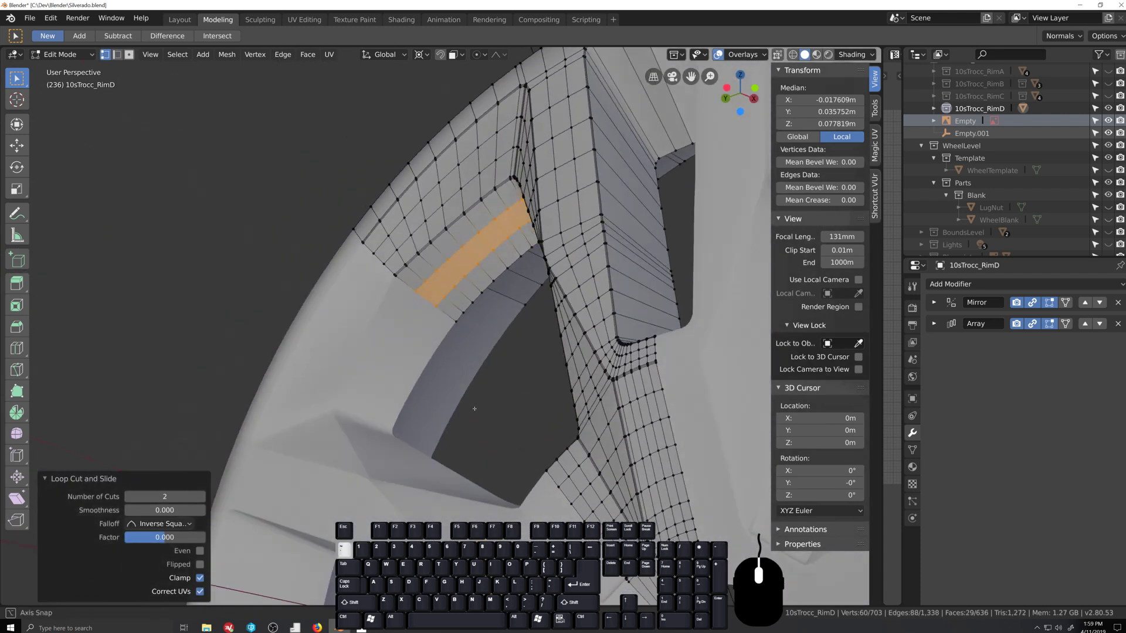
pyautogui.click(640, 258)
pyautogui.rightClick(640, 258)
# Step: Compare the window opening and outer rim mesh with the reference image in the left orthographic view with X-ray on
pyautogui.moveTo(351, 337); pyautogui.dragTo(515, 423, button='middle')
pyautogui.scroll(2, 514, 423)
pyautogui.moveTo(463, 264); pyautogui.dragTo(419, 297, button='middle')
pyautogui.press('Tab')
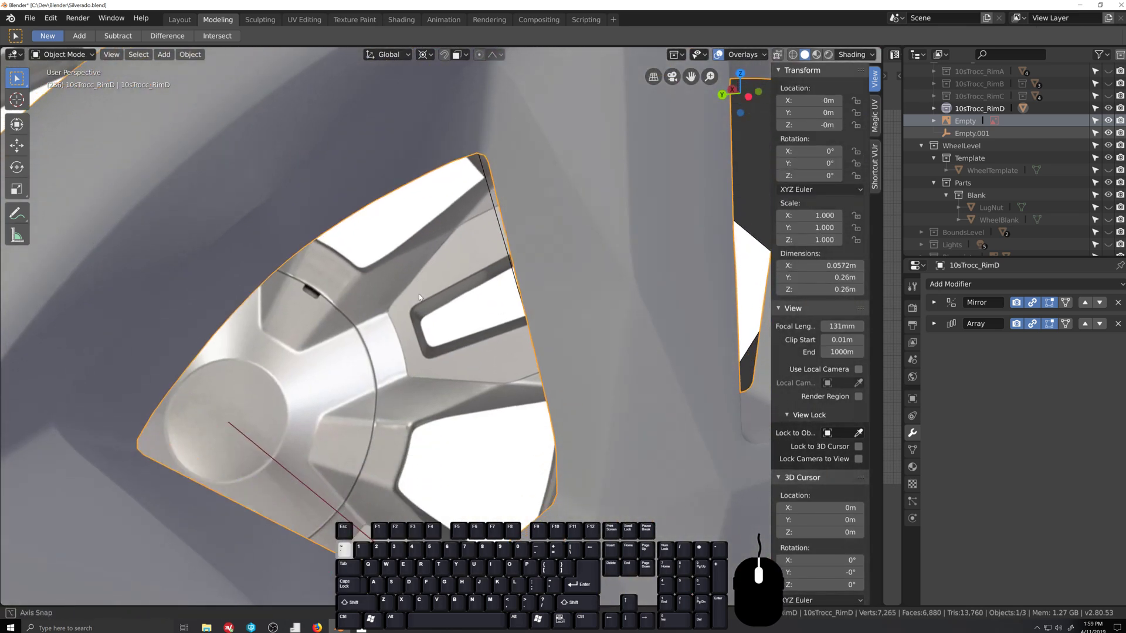
pyautogui.press('Tab')
pyautogui.press('ctrl+KP_3')
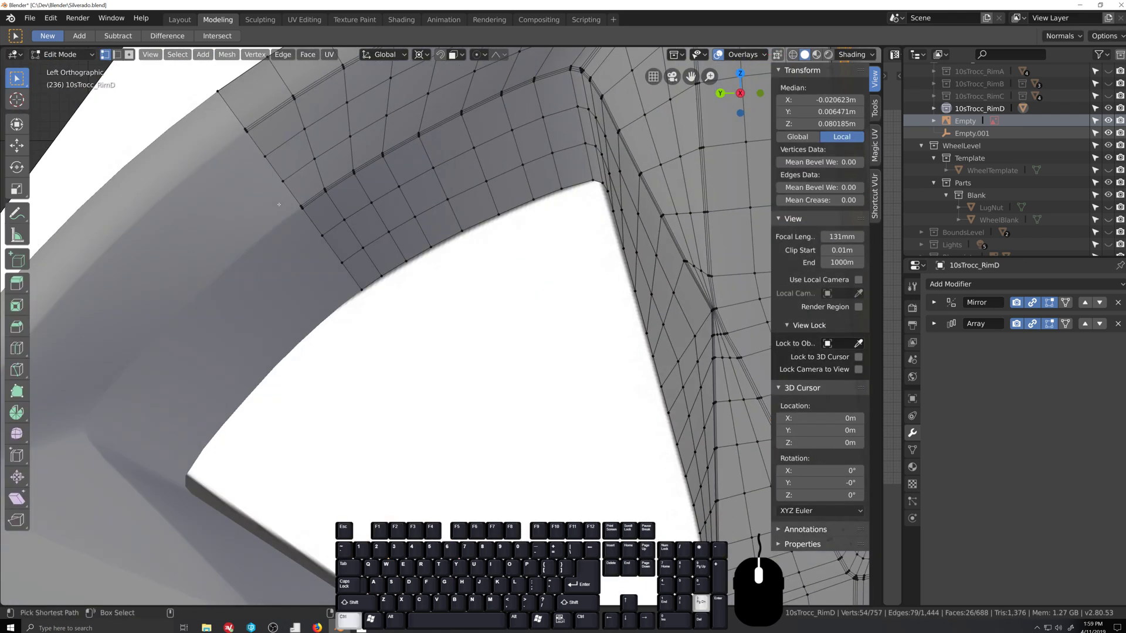
pyautogui.keyDown('shift'); pyautogui.moveTo(338, 223); pyautogui.dragTo(461, 330, button='middle'); pyautogui.keyUp('shift')
pyautogui.scroll(2, 461, 329)
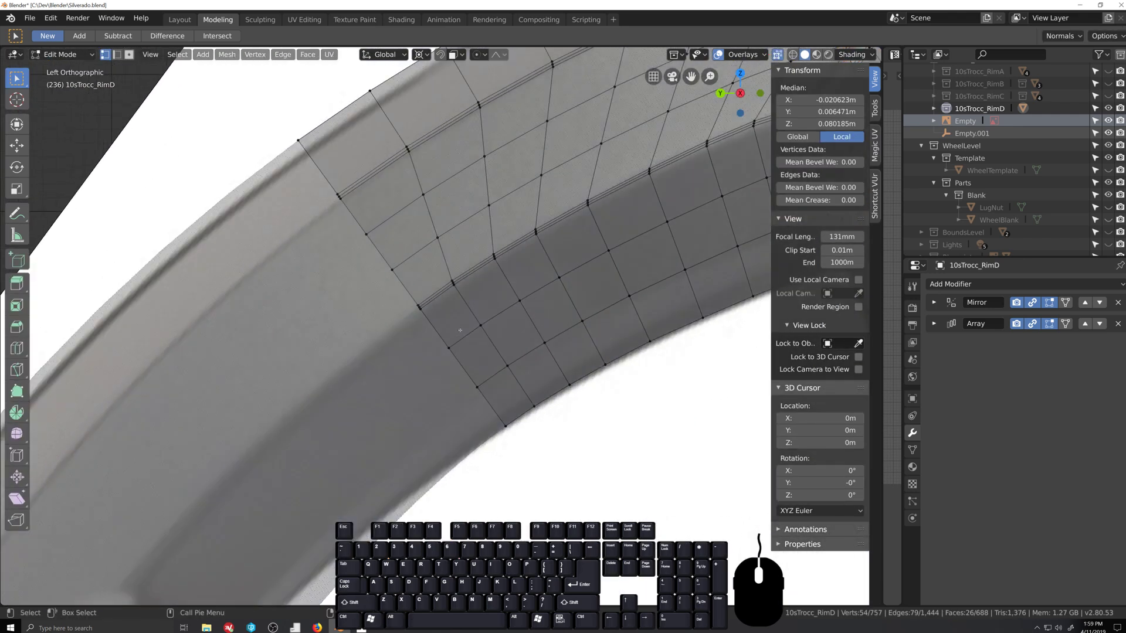
pyautogui.scroll(-3, 461, 330)
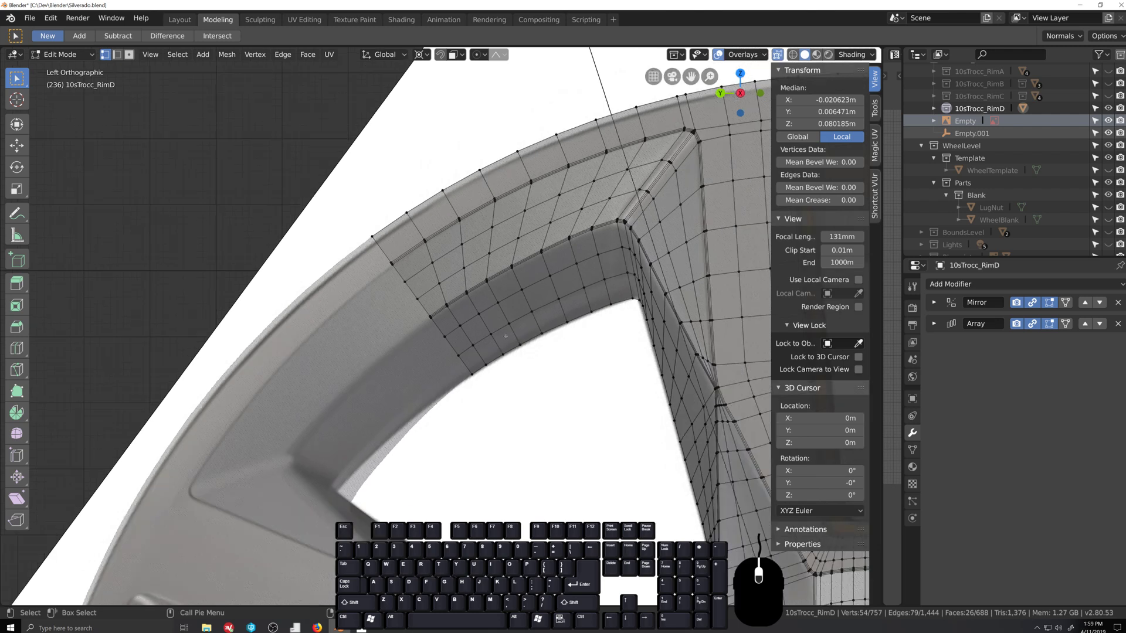
# Step: Compare the shaded rim without its wireframe against the reference image, from the left orthographic view and in perspective
pyautogui.scroll(6, 509, 334)
pyautogui.press('Tab')
pyautogui.scroll(-4, 506, 339)
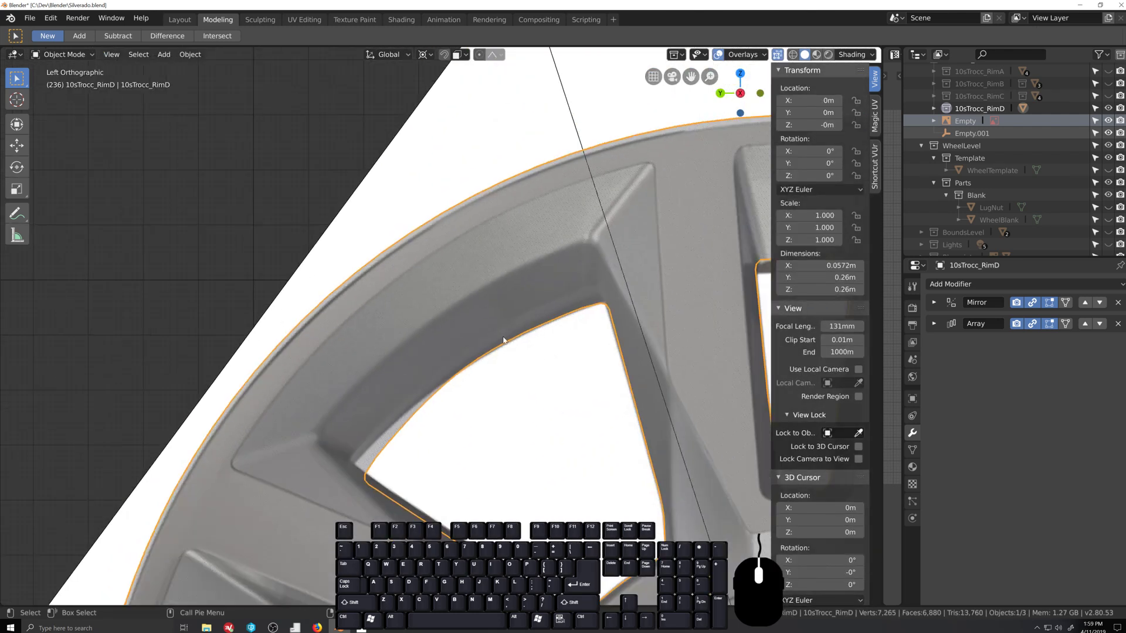
pyautogui.moveTo(503, 339); pyautogui.dragTo(554, 326, button='middle')
pyautogui.press('Tab')
pyautogui.moveTo(268, 200); pyautogui.dragTo(302, 322, button='middle')
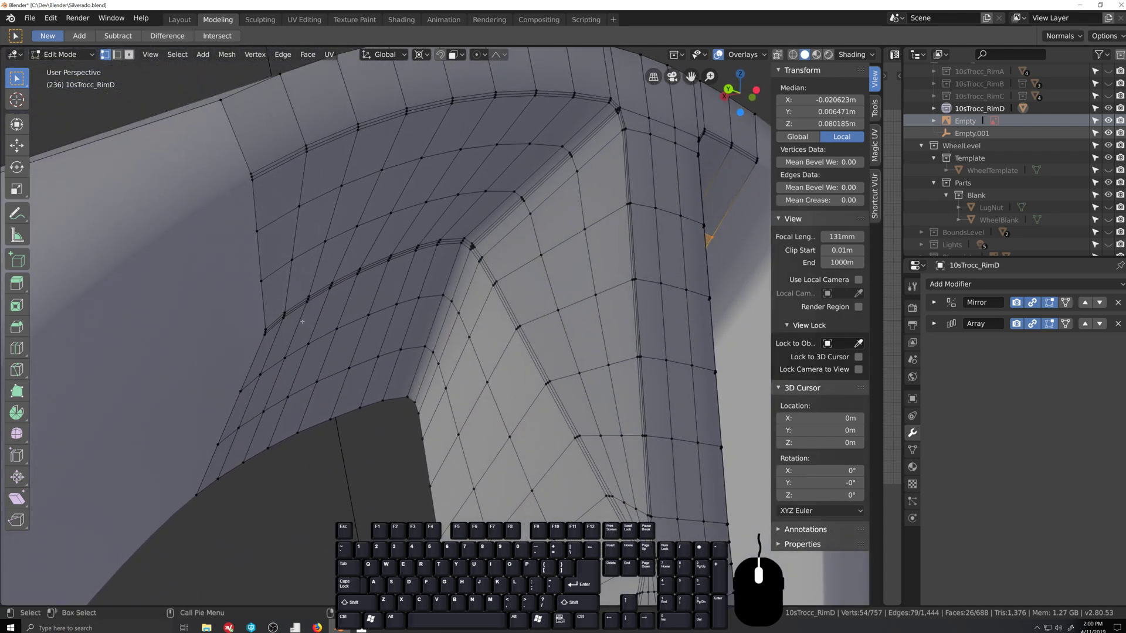
# Step: Delete the two edge loops along the window opening's side wall and the two along the sloped face above it
pyautogui.moveTo(302, 322); pyautogui.dragTo(398, 251, button='middle')
pyautogui.keyDown('alt'); pyautogui.click(399, 253); pyautogui.keyUp('alt')
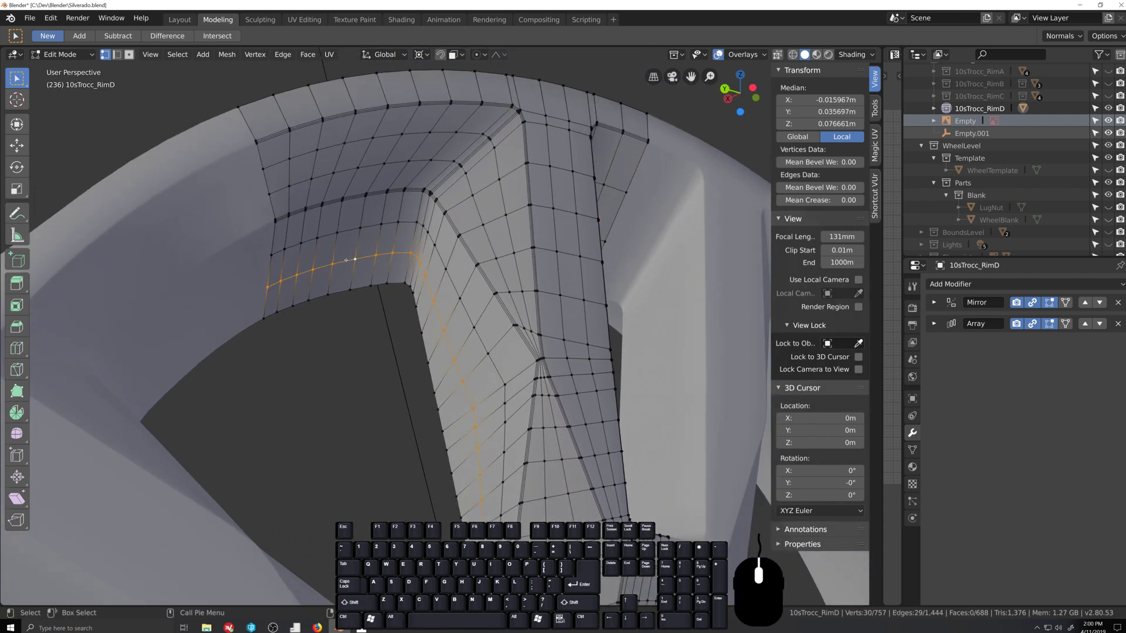
pyautogui.press('2')
pyautogui.keyDown('alt'); pyautogui.keyDown('shift'); pyautogui.click(350, 231); pyautogui.keyUp('shift'); pyautogui.keyUp('alt')
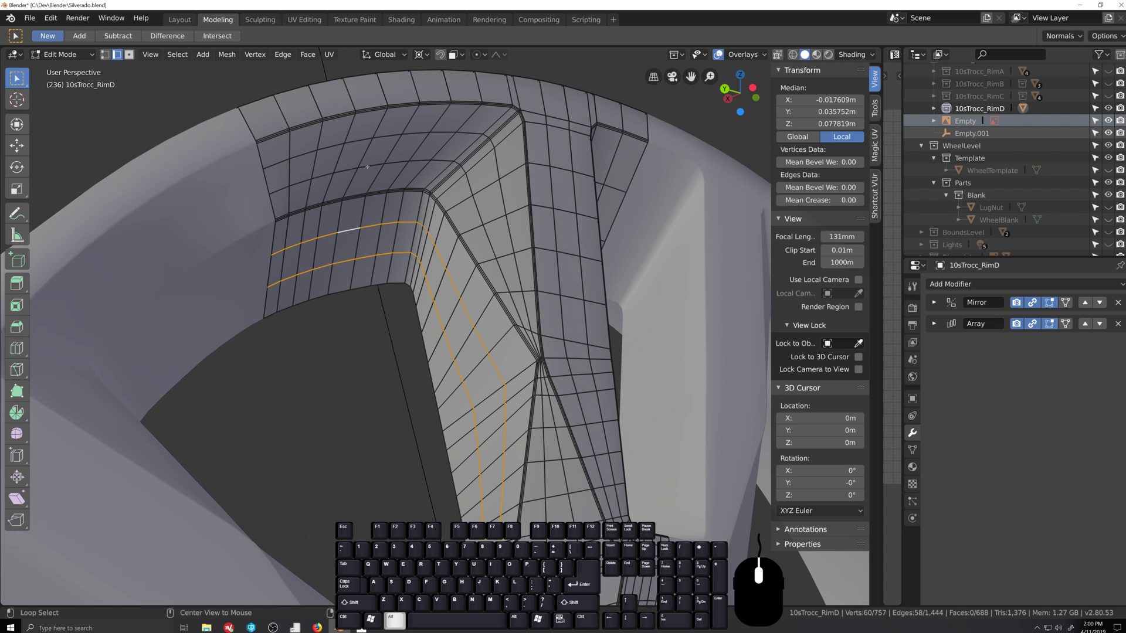
pyautogui.keyDown('alt'); pyautogui.keyDown('shift'); pyautogui.click(367, 166); pyautogui.keyUp('shift'); pyautogui.keyUp('alt')
pyautogui.keyDown('alt'); pyautogui.keyDown('shift'); pyautogui.click(382, 141); pyautogui.keyUp('shift'); pyautogui.keyUp('alt')
pyautogui.press('x')
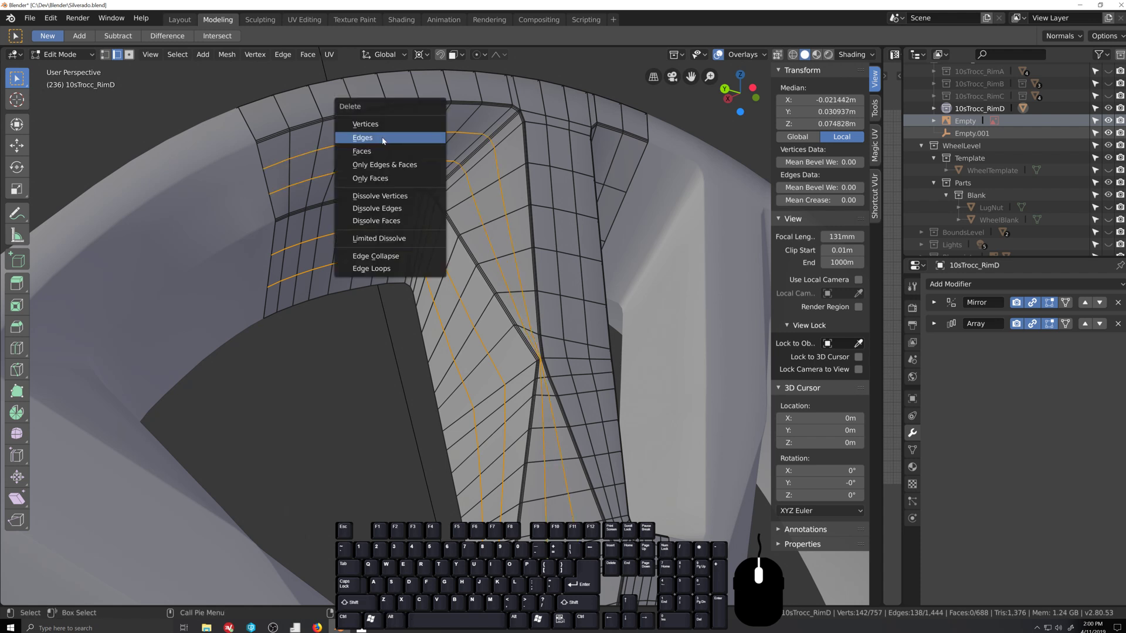
pyautogui.click(381, 268)
# Step: Examine the edge flow along the window opening's side walls and the beveled ridge beneath the outer rim
pyautogui.scroll(3, 463, 203)
pyautogui.click(463, 203)
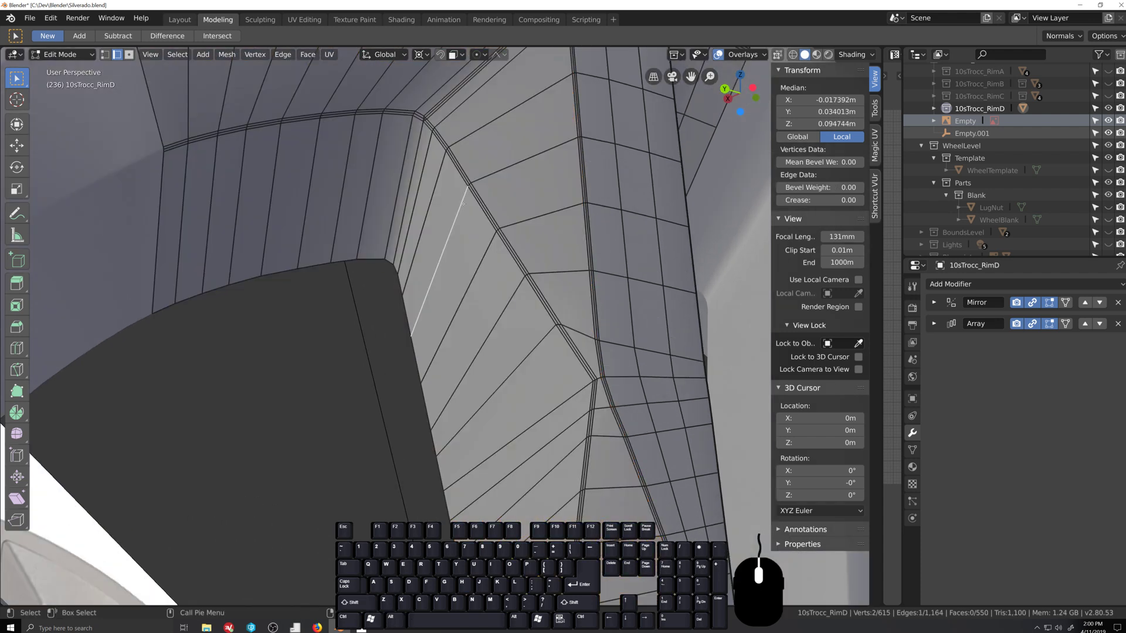
pyautogui.scroll(-2, 429, 257)
pyautogui.scroll(-2, 445, 327)
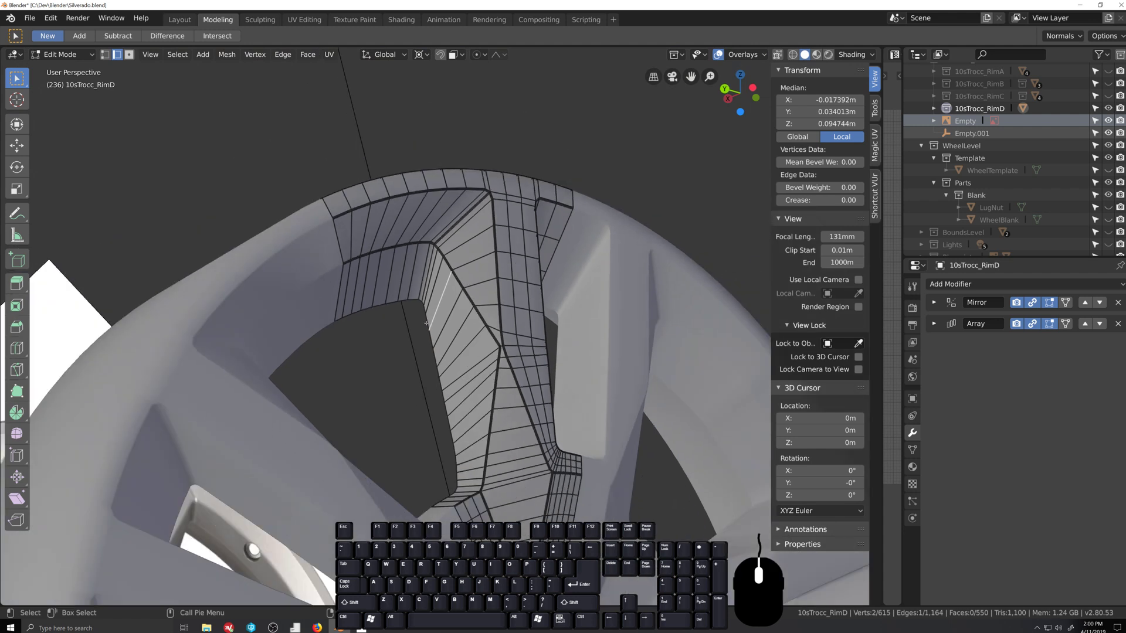
pyautogui.scroll(2, 426, 323)
pyautogui.press('`')
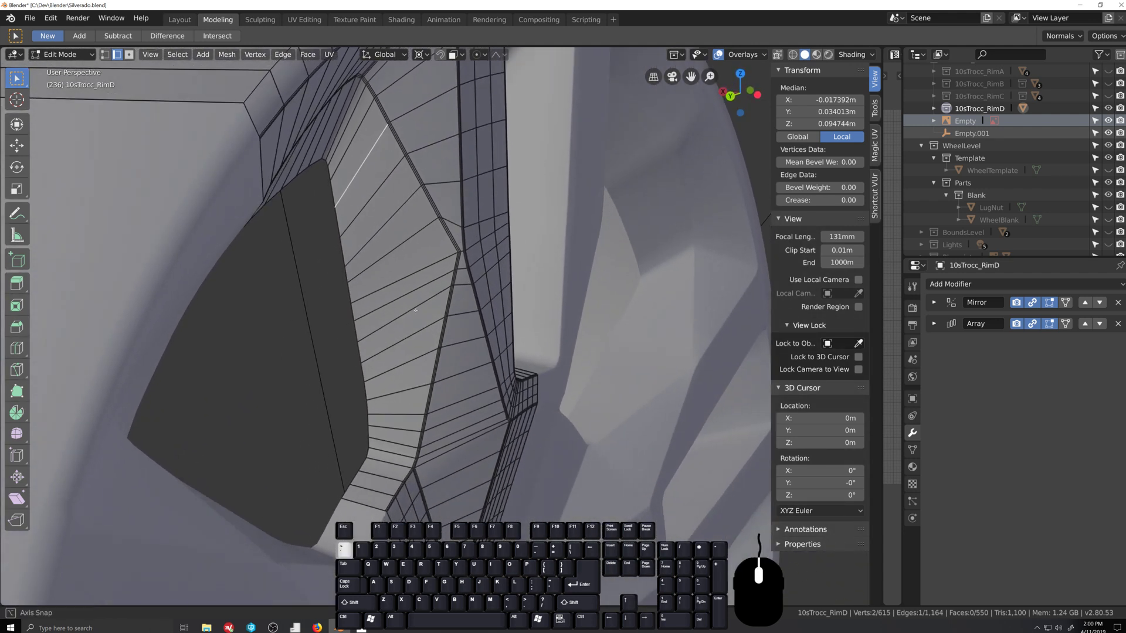
pyautogui.moveTo(415, 309); pyautogui.dragTo(541, 376, button='middle')
pyautogui.keyDown('shift'); pyautogui.moveTo(531, 441); pyautogui.dragTo(539, 383, button='middle'); pyautogui.keyUp('shift')
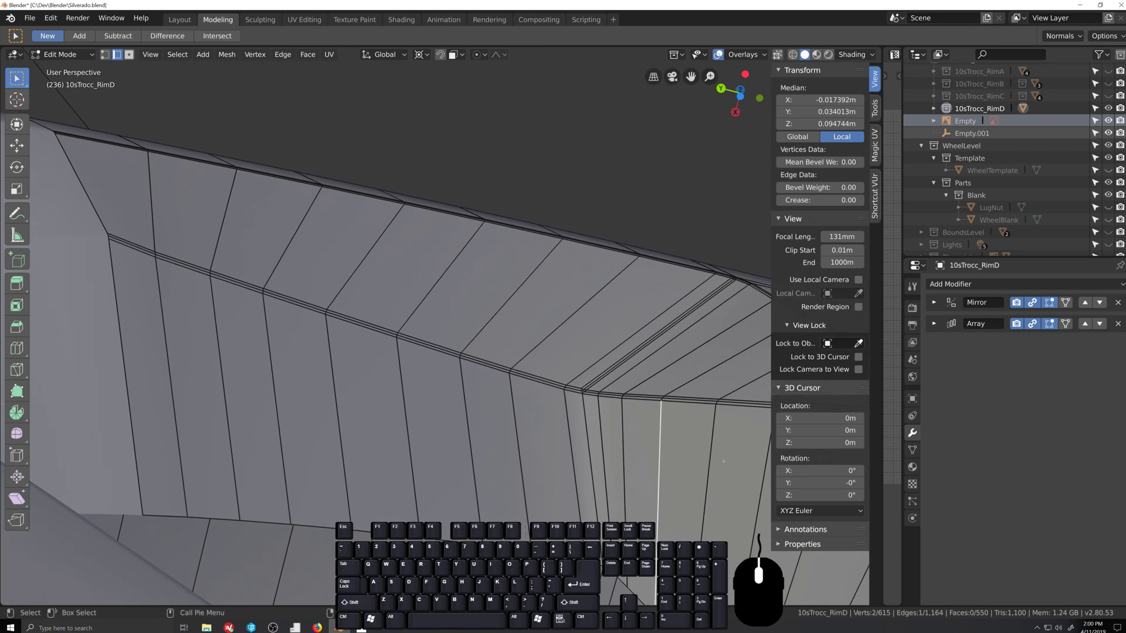
pyautogui.moveTo(724, 461); pyautogui.dragTo(372, 373, button='middle')
# Step: Select the beveled ridge vertices above the window opening in top view with X-ray on, making the spoke-side corner vertex active
pyautogui.press('KP_7')
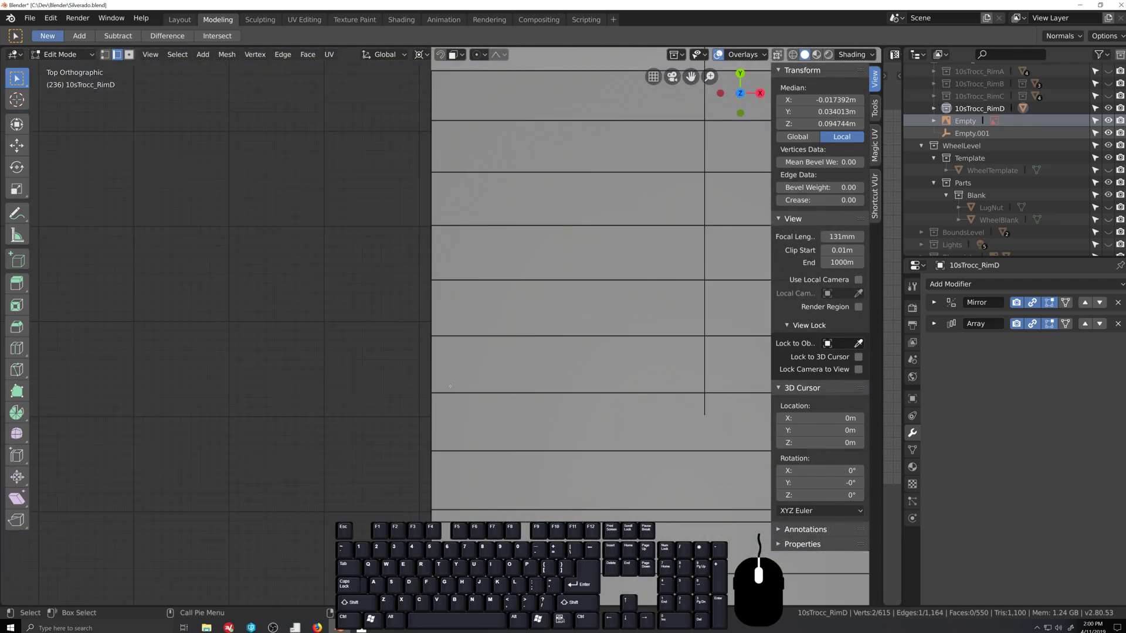
pyautogui.hotkey('alt', 'z')
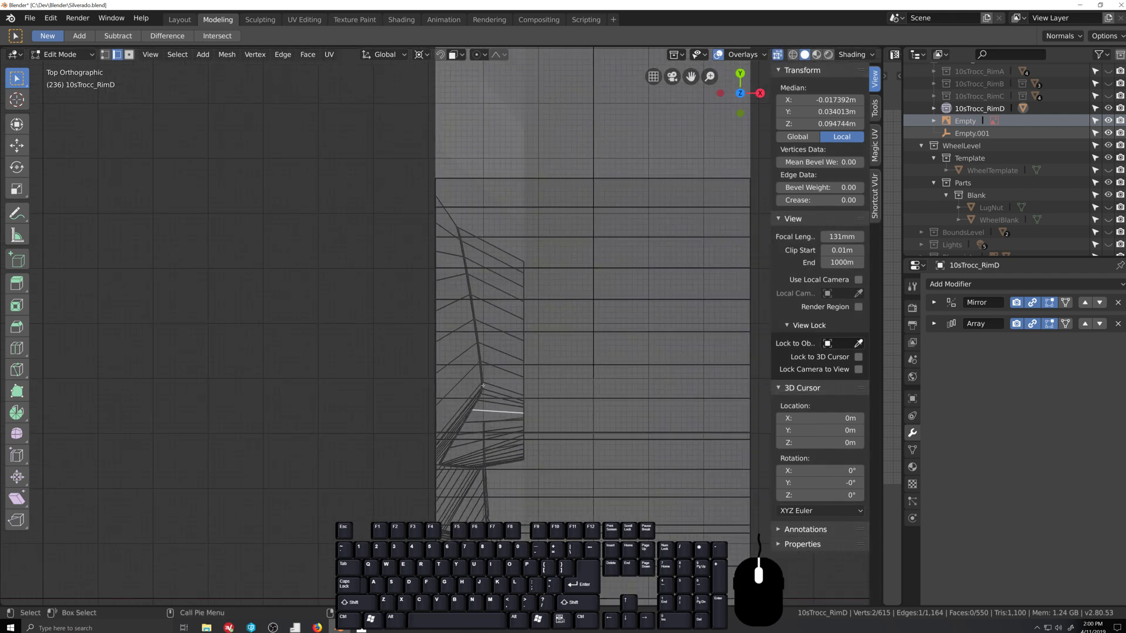
pyautogui.scroll(2, 481, 364)
pyautogui.press('1')
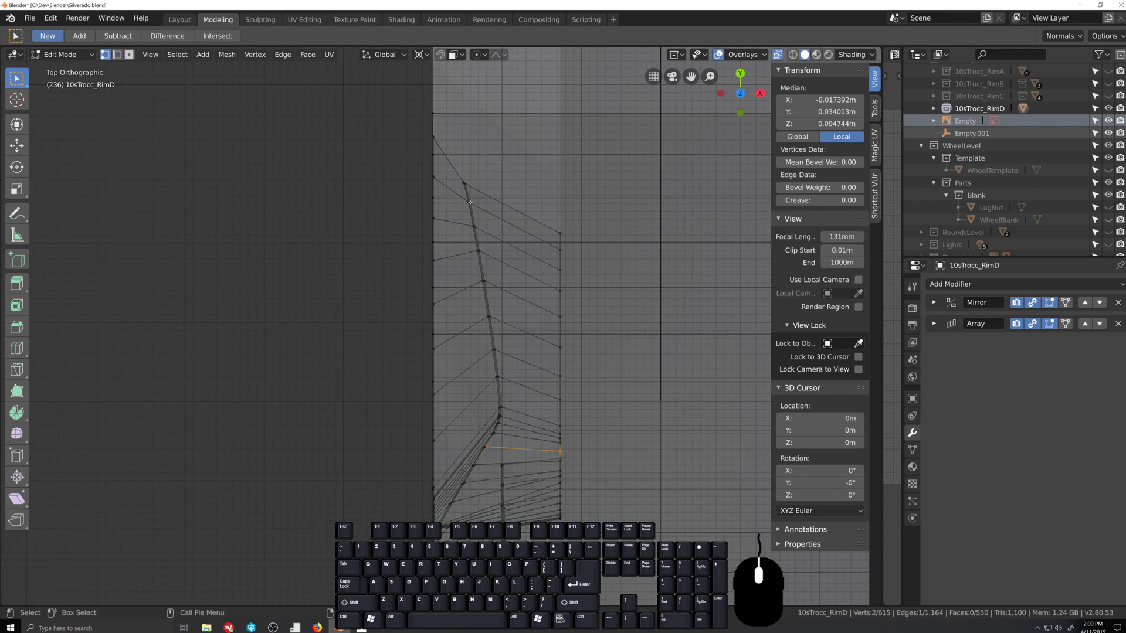
pyautogui.moveTo(455, 176); pyautogui.dragTo(519, 411)
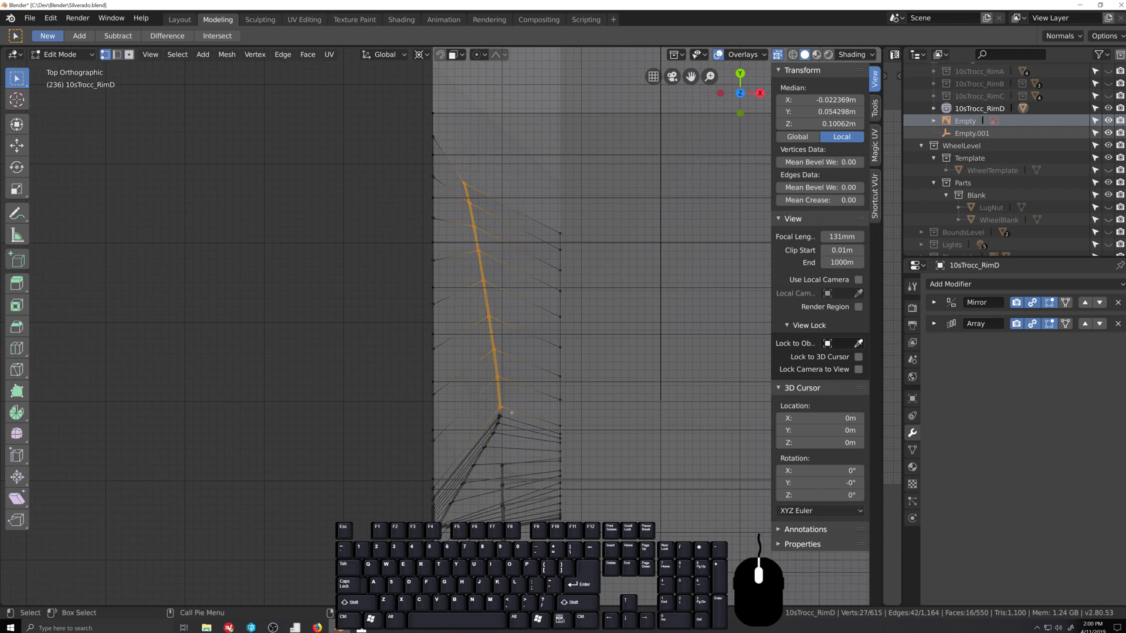
pyautogui.moveTo(519, 411); pyautogui.dragTo(425, 389, button='middle')
pyautogui.press('ctrl+KP_3')
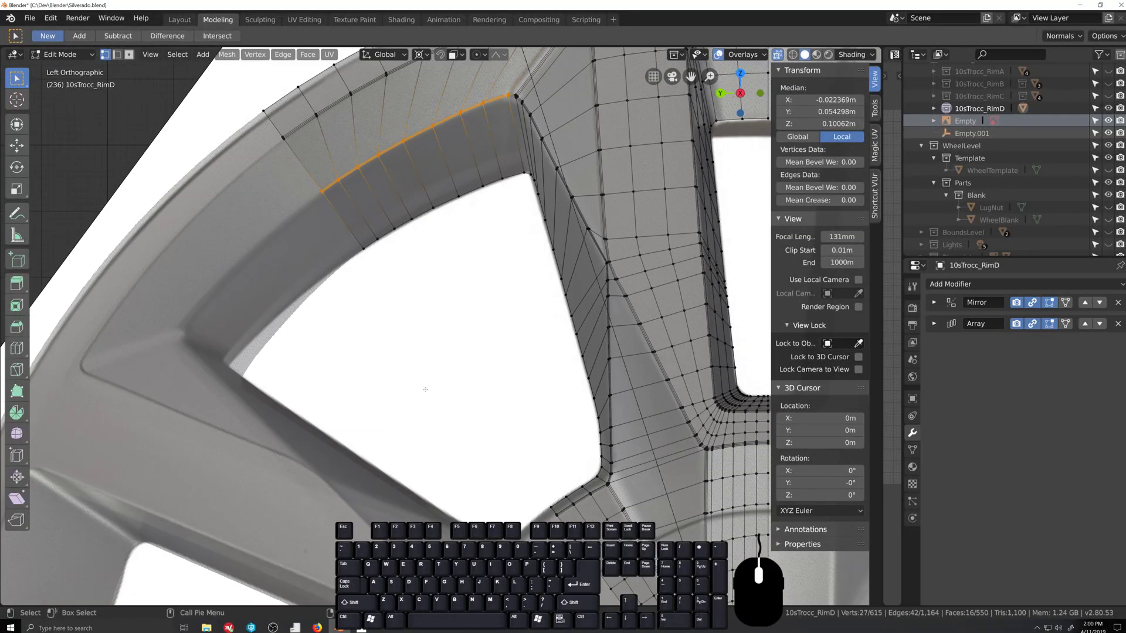
pyautogui.press('KP_7')
pyautogui.keyDown('shift'); pyautogui.moveTo(582, 469); pyautogui.dragTo(517, 394, button='middle'); pyautogui.keyUp('shift')
pyautogui.scroll(4, 518, 395)
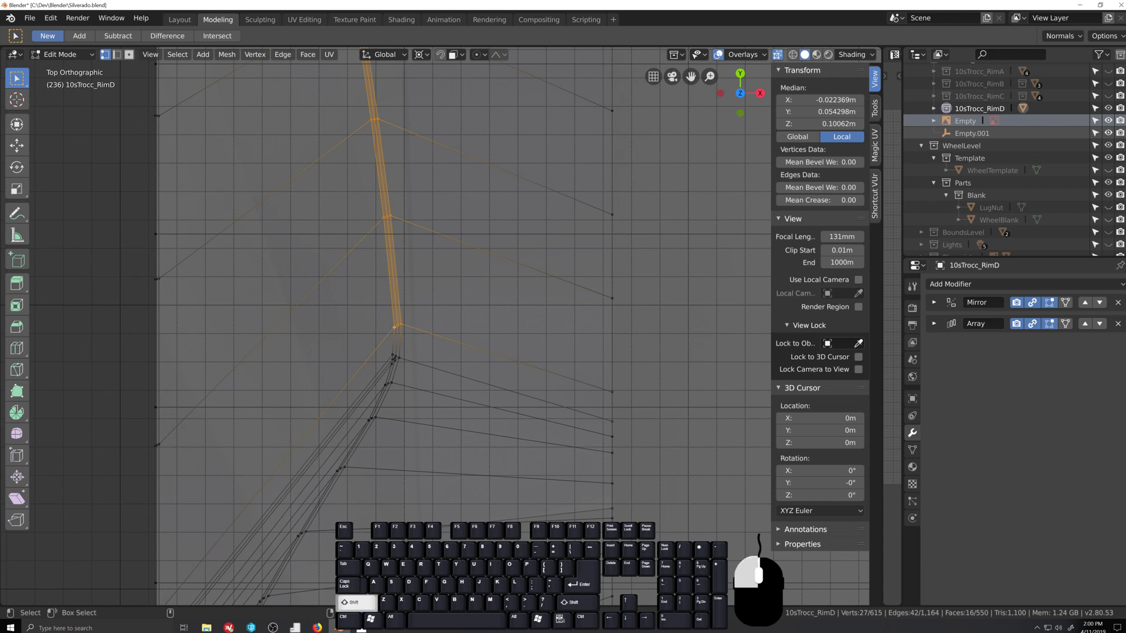
pyautogui.keyDown('shift'); pyautogui.click(395, 327); pyautogui.keyUp('shift')
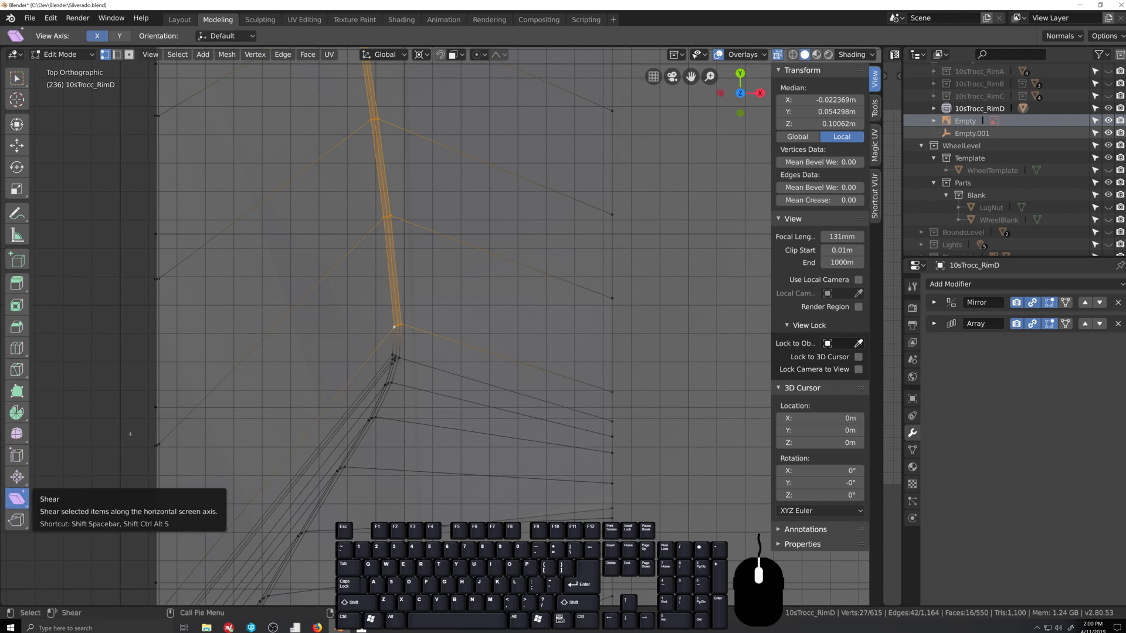
# Step: Shear the selected ridge along X by -0.137 around the active element so it runs nearly straight in top view
pyautogui.click(17, 498)
pyautogui.scroll(2, 285, 272)
pyautogui.scroll(-2, 391, 256)
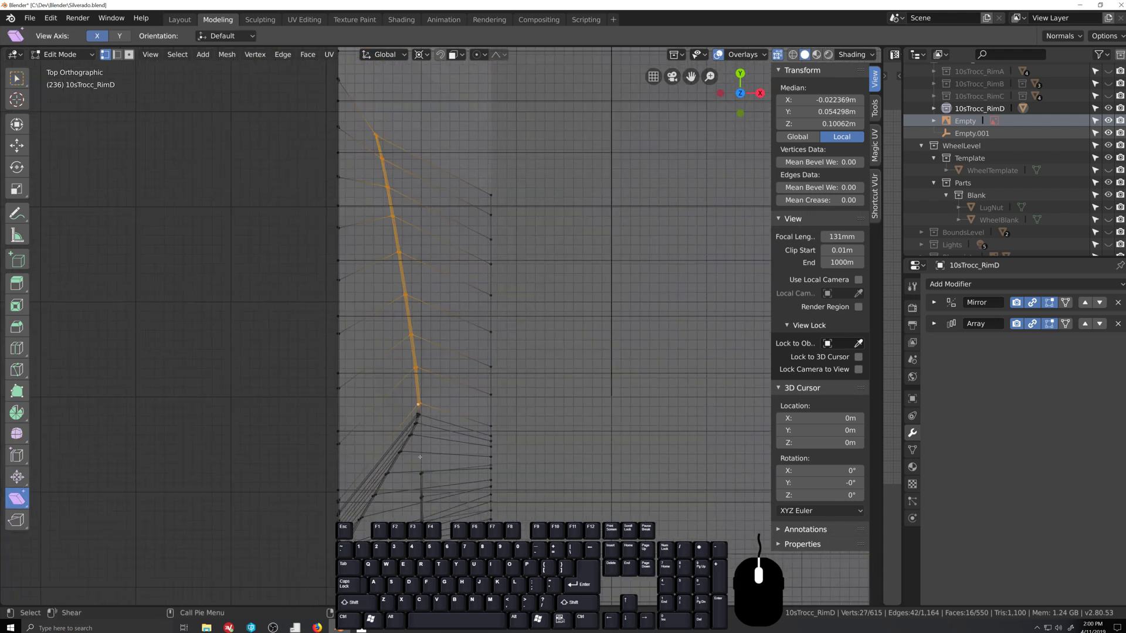
pyautogui.press('.')
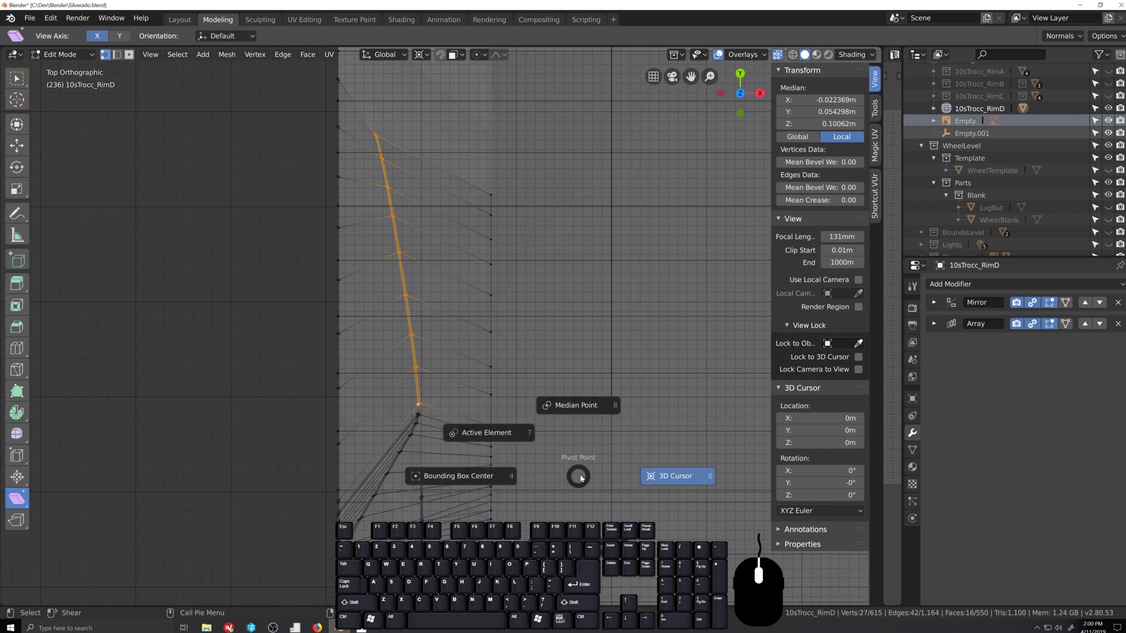
pyautogui.click(476, 431)
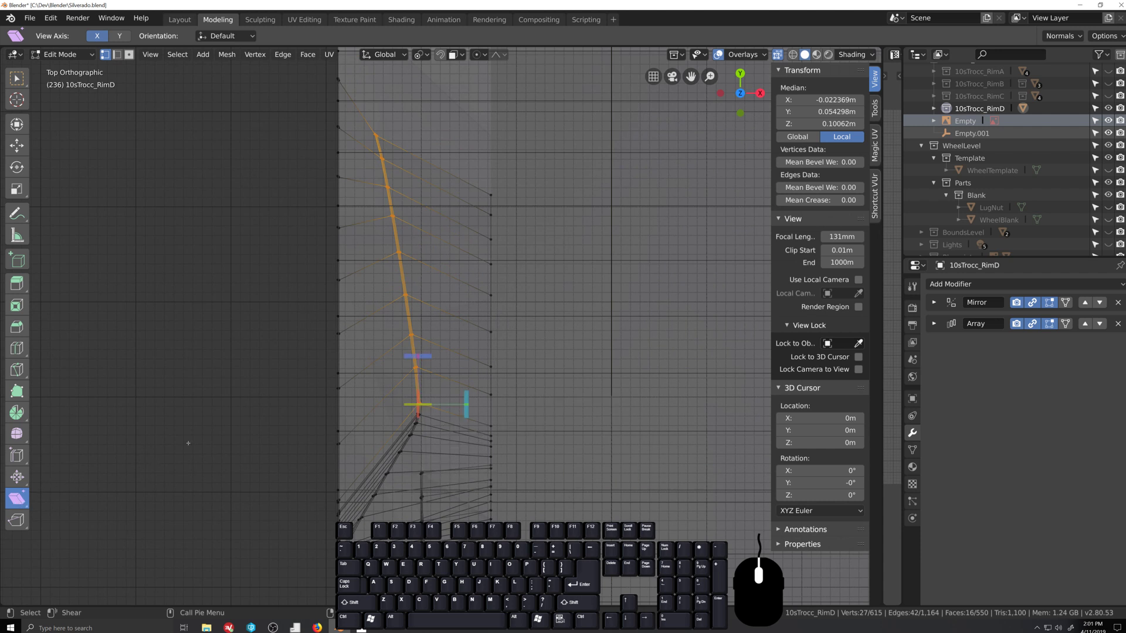
pyautogui.moveTo(418, 356); pyautogui.dragTo(488, 352)
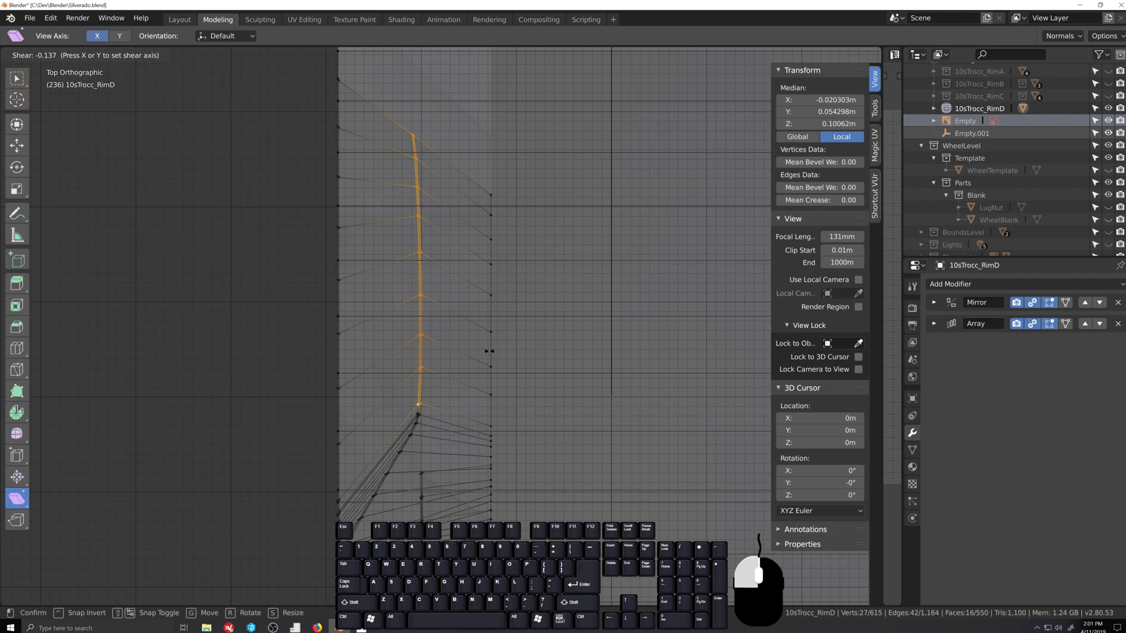
pyautogui.moveTo(488, 351); pyautogui.dragTo(488, 351)
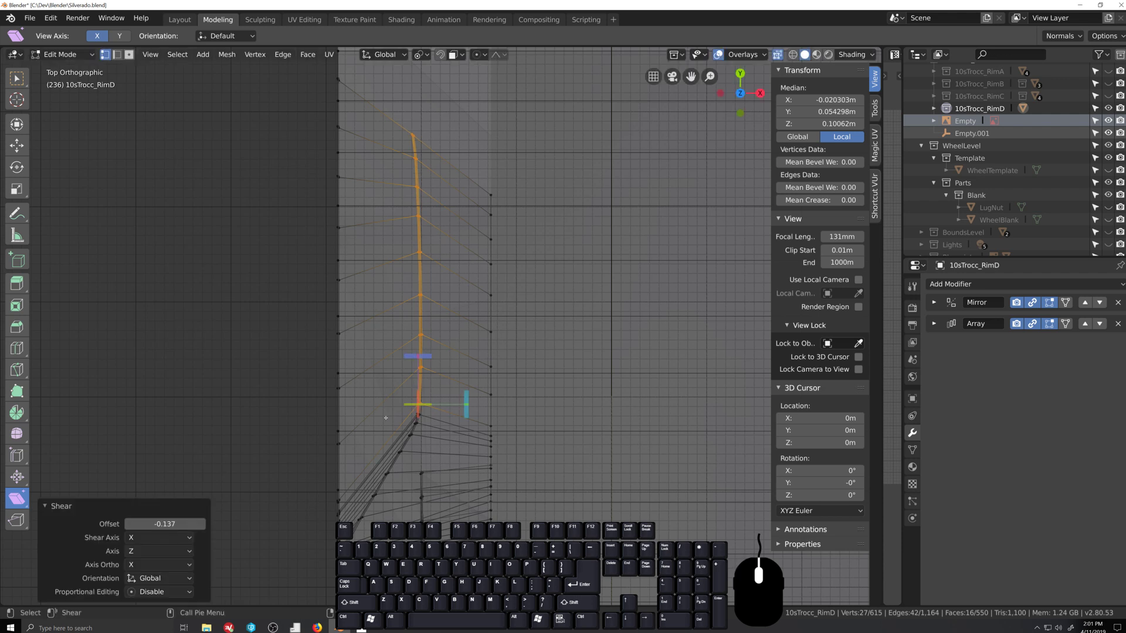
pyautogui.scroll(7, 386, 417)
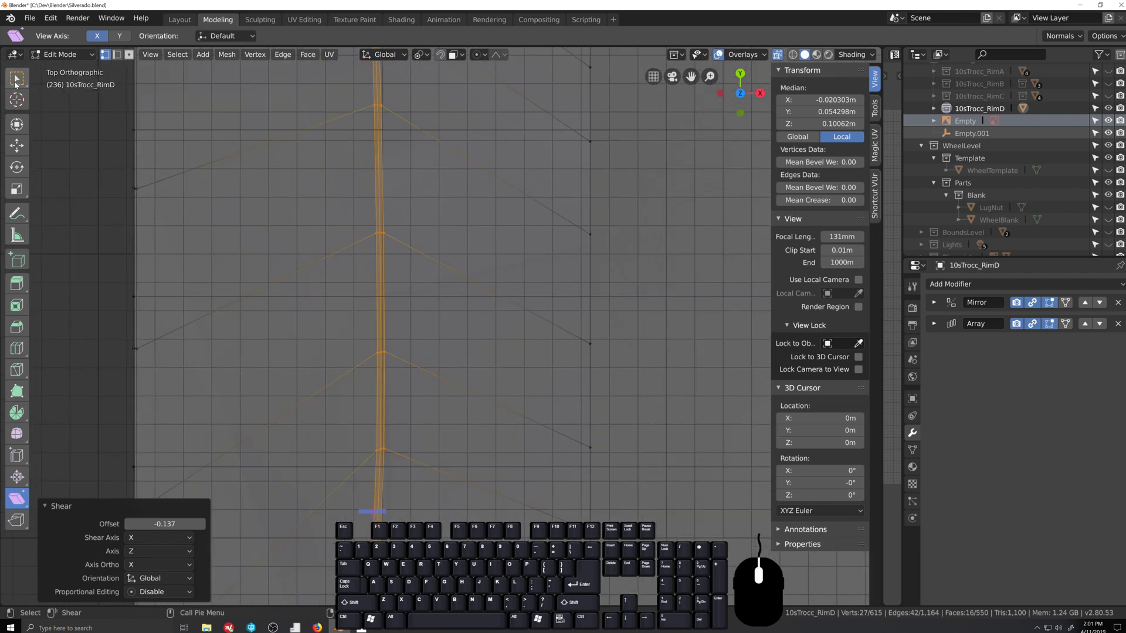
# Step: Flatten the ridge's window-side vertex row by scaling it to 0 along X around the corner vertex
pyautogui.click(15, 83)
pyautogui.scroll(-4, 410, 328)
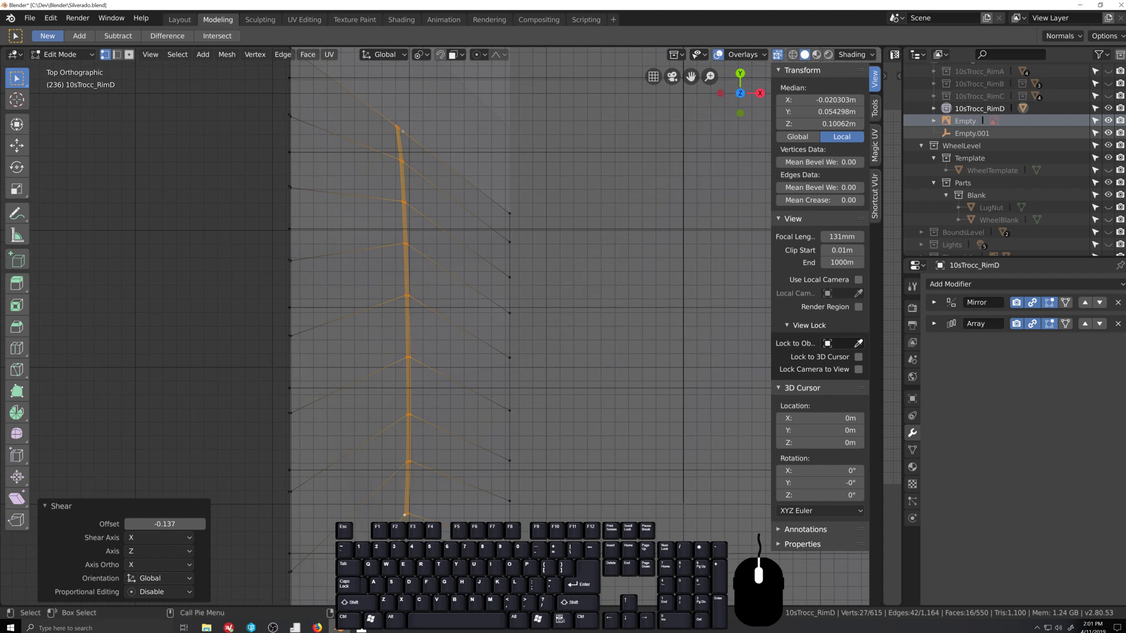
pyautogui.click(399, 129)
pyautogui.keyDown('ctrl'); pyautogui.click(407, 514); pyautogui.keyUp('ctrl')
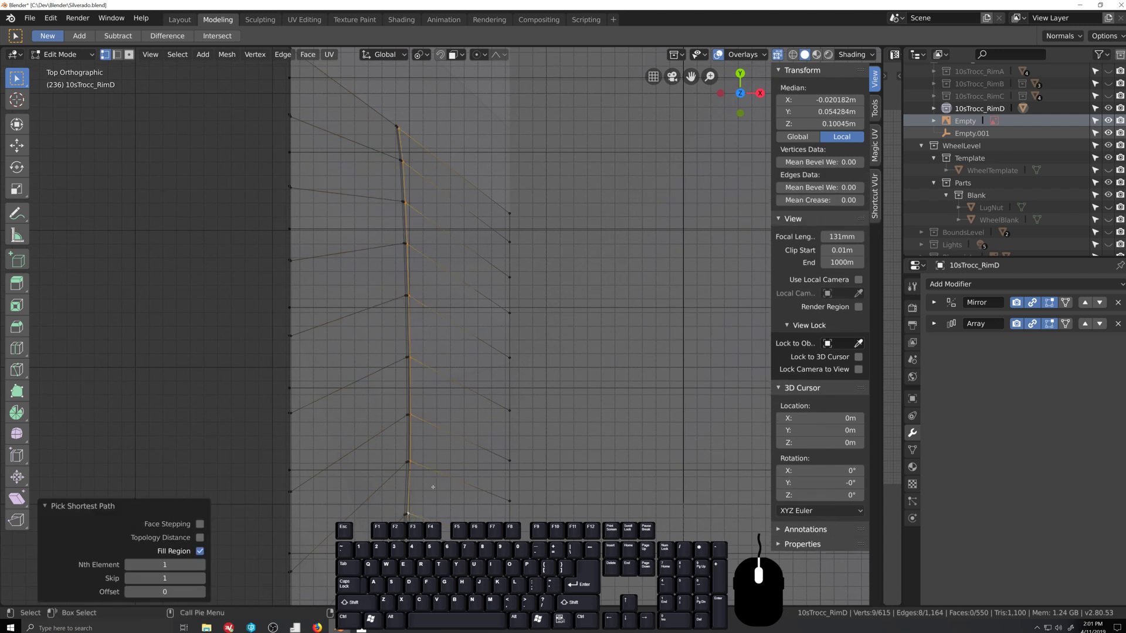
pyautogui.press('s')
pyautogui.press('x')
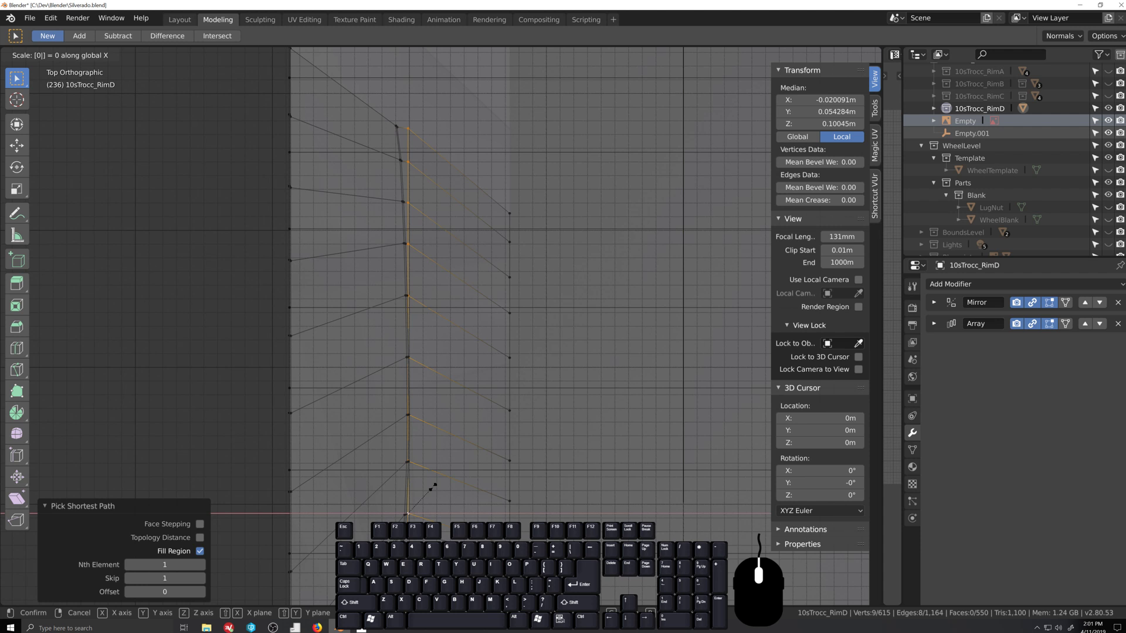
pyautogui.press('Return')
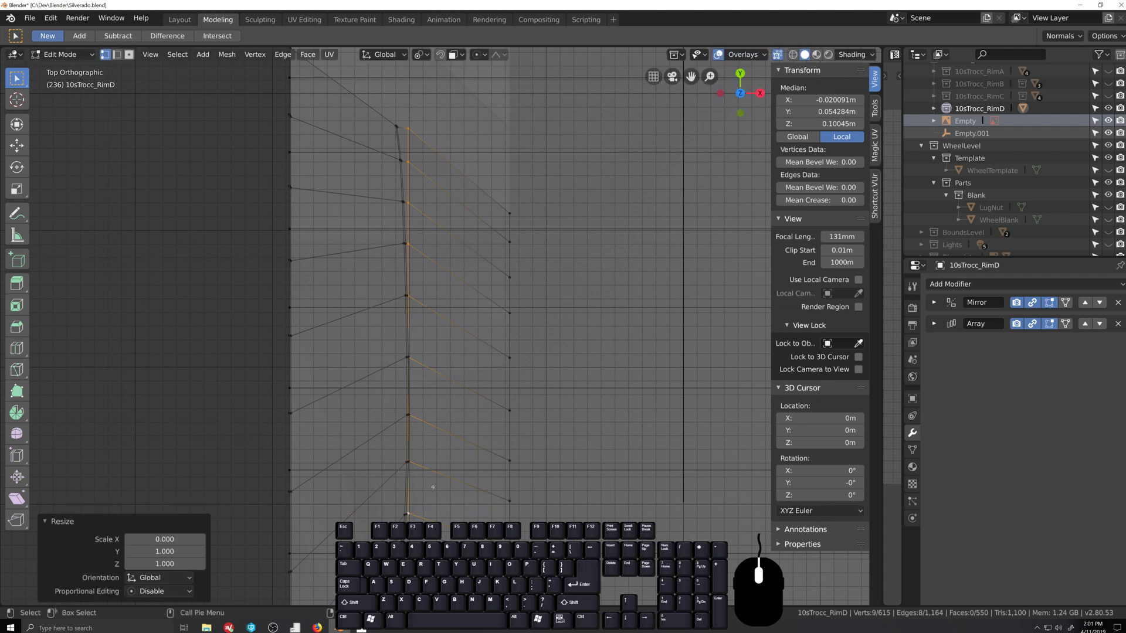
# Step: Align the ridge's middle vertex row by scaling it to 0 along X around its corner vertex
pyautogui.click(399, 127)
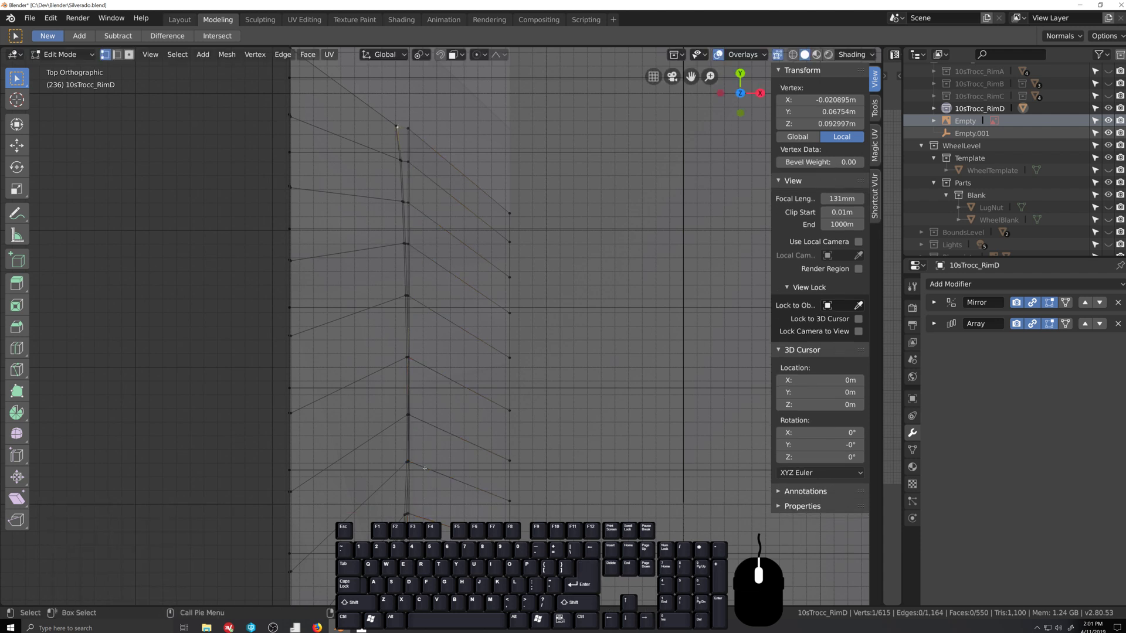
pyautogui.press('ctrl')
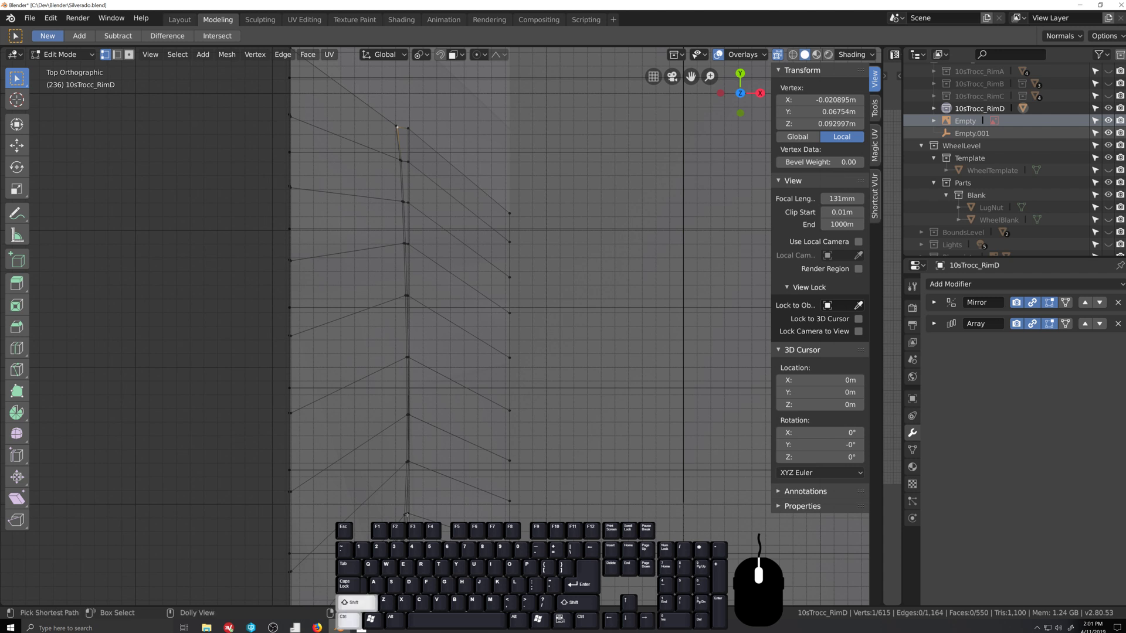
pyautogui.keyDown('ctrl'); pyautogui.click(406, 515); pyautogui.keyUp('ctrl')
pyautogui.press('s')
pyautogui.press('x')
pyautogui.press('0')
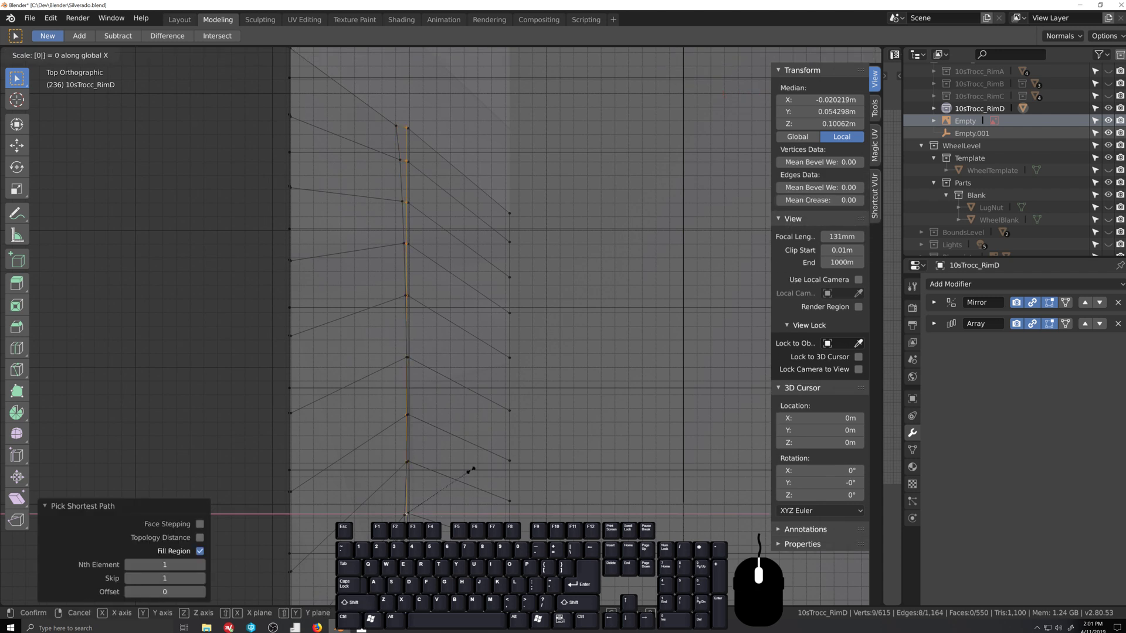
pyautogui.press('Return')
# Step: Straighten the ridge's rim-side vertex row by scaling it to 0 along X around its corner vertex
pyautogui.click(392, 123)
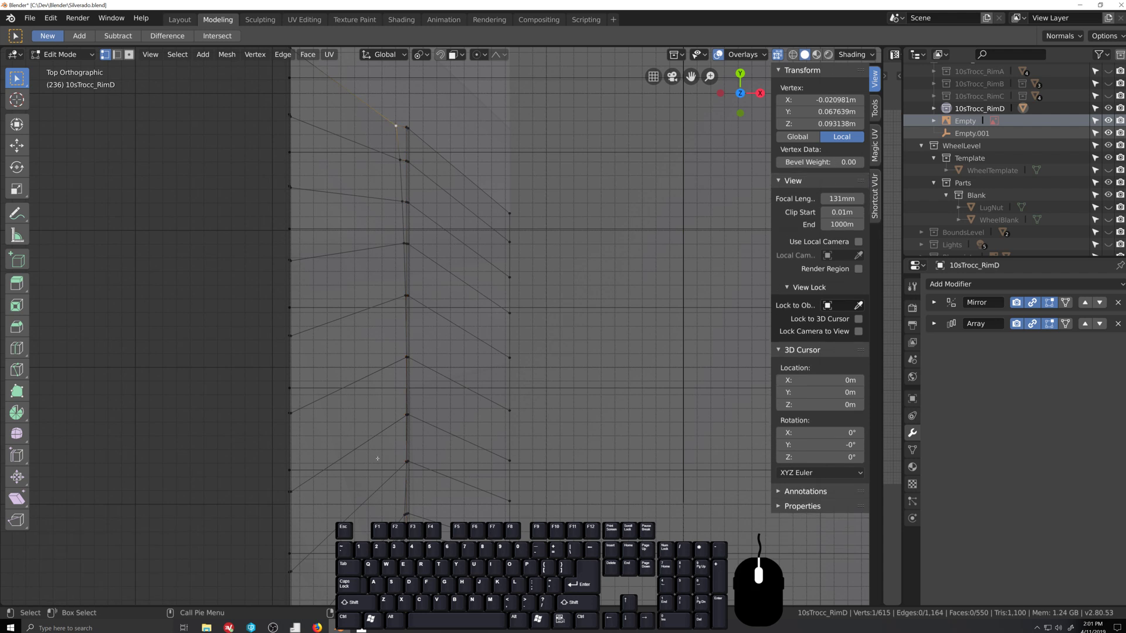
pyautogui.keyDown('ctrl'); pyautogui.keyDown('shift'); pyautogui.click(403, 514); pyautogui.keyUp('shift'); pyautogui.keyUp('ctrl')
pyautogui.press('s')
pyautogui.press('x')
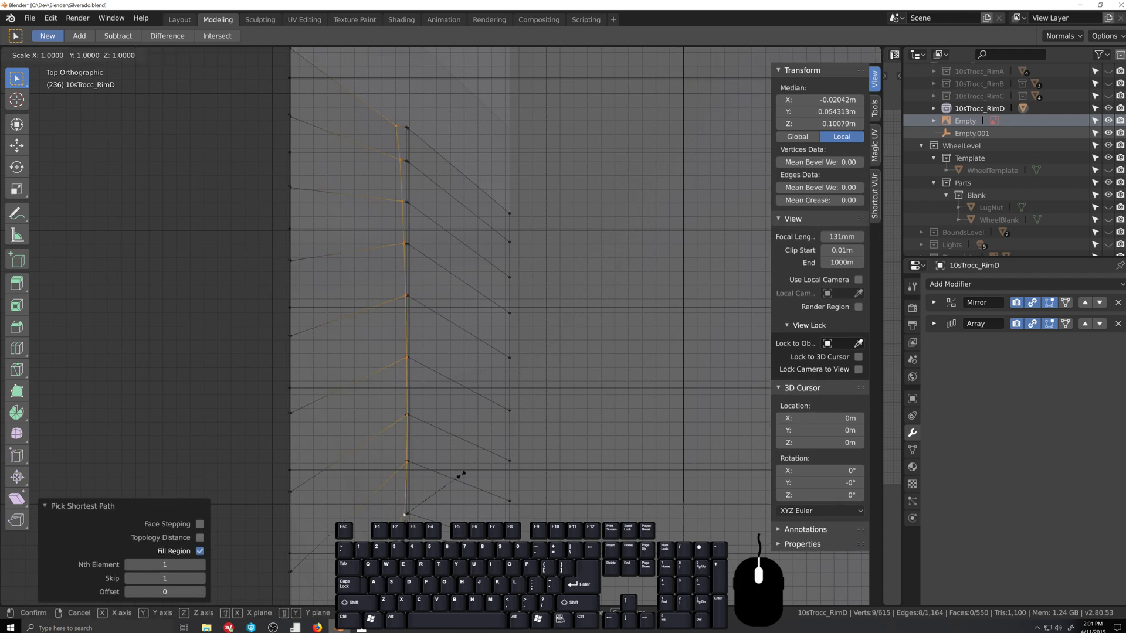
pyautogui.press('0')
pyautogui.press('Return')
# Step: Compare the reshaped rim in Object Mode with the wheel4a.jpg reference photo
pyautogui.moveTo(461, 473); pyautogui.dragTo(484, 463, button='middle')
pyautogui.press('Tab')
pyautogui.click(362, 628)
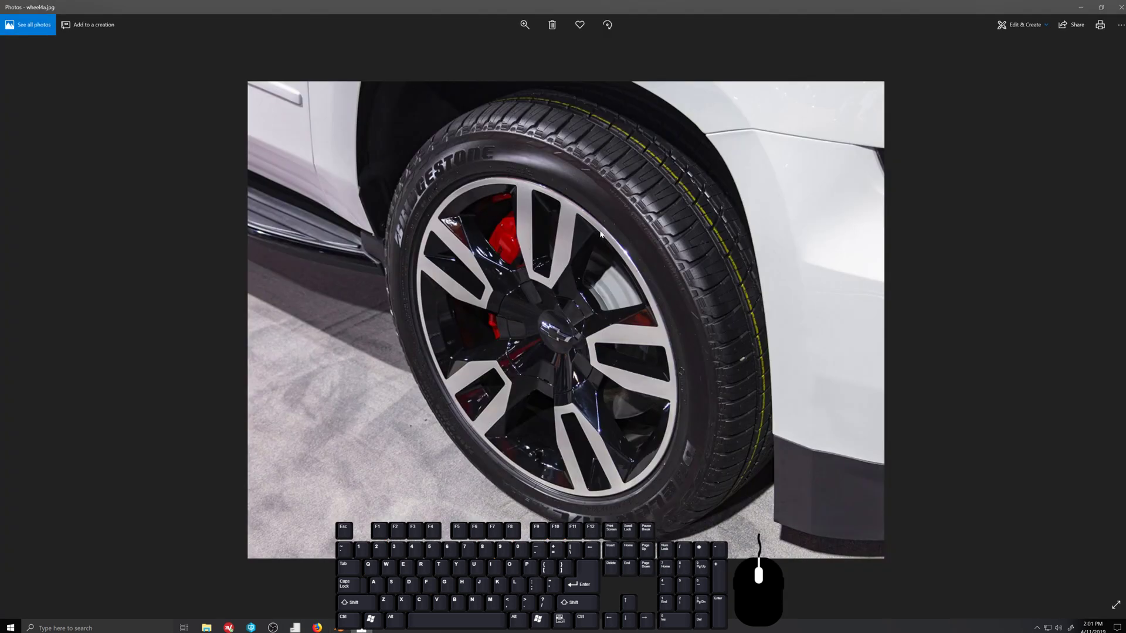
pyautogui.click(340, 628)
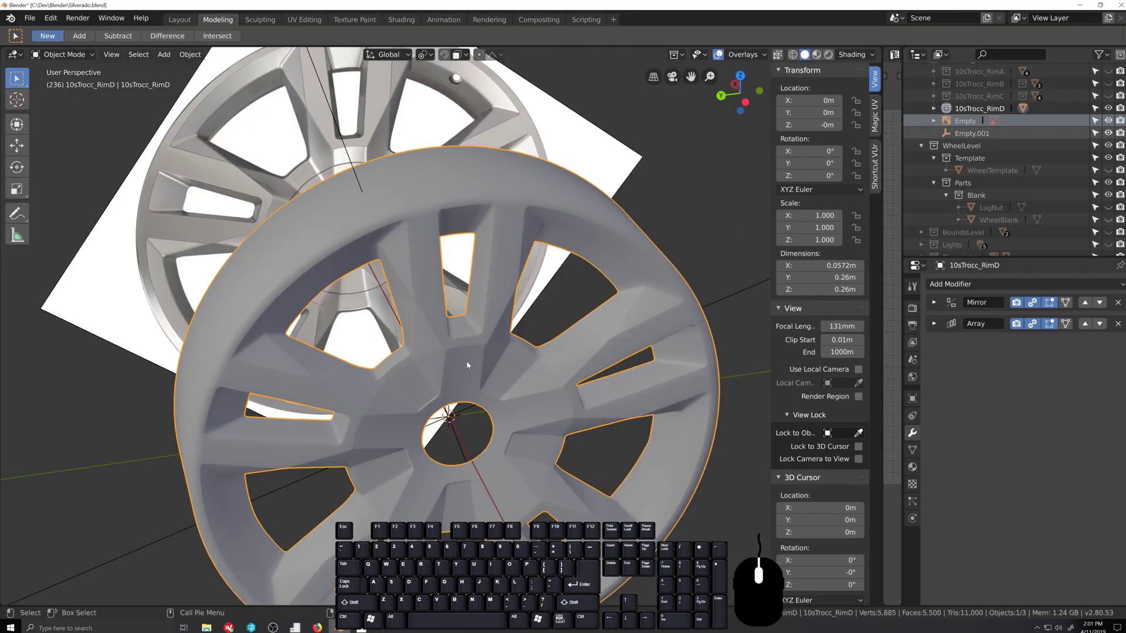
pyautogui.scroll(4, 454, 362)
pyautogui.scroll(-4, 445, 375)
pyautogui.scroll(2, 454, 375)
# Step: Return the rim mesh to Edit Mode
pyautogui.press('Tab')
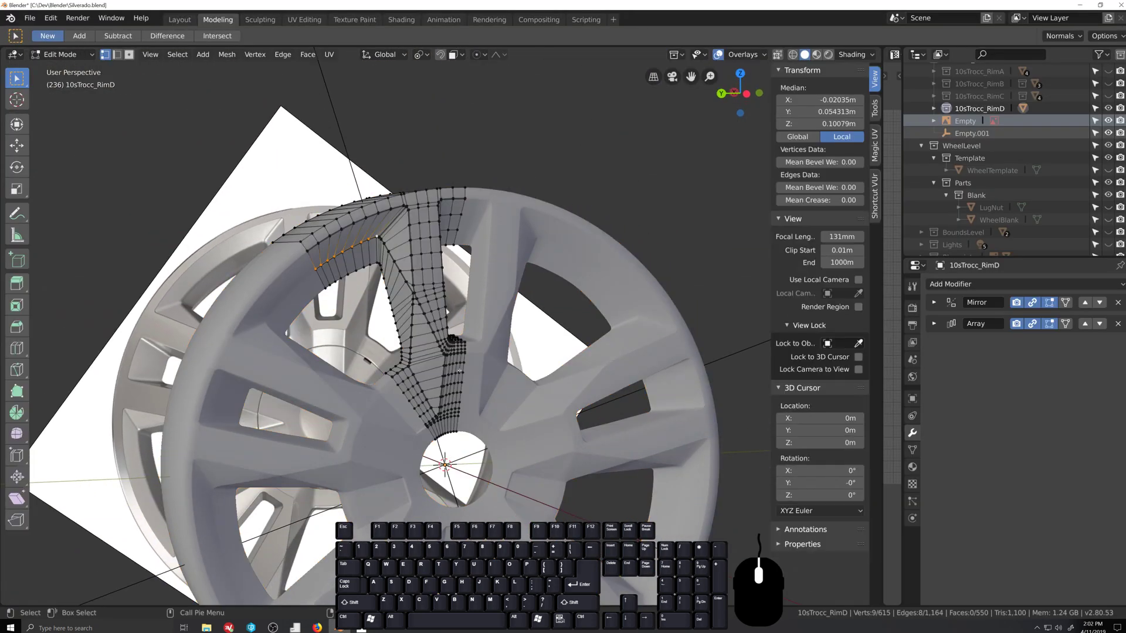
pyautogui.scroll(2, 456, 367)
pyautogui.moveTo(456, 366); pyautogui.dragTo(462, 400, button='middle')
pyautogui.keyDown('alt'); pyautogui.click(303, 117); pyautogui.keyUp('alt')
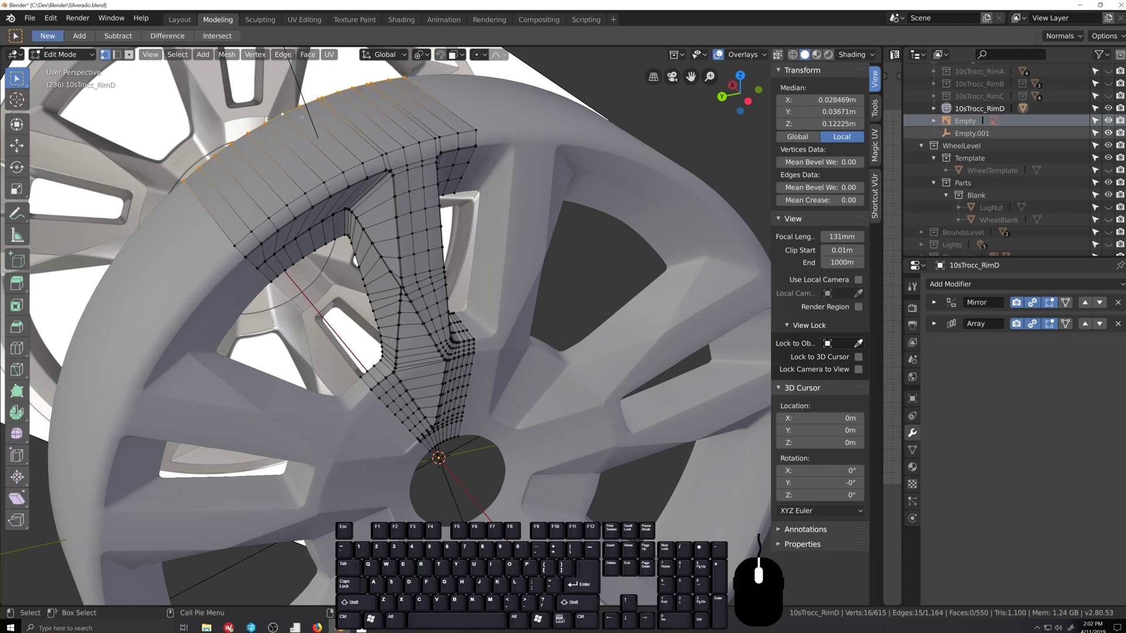
pyautogui.press('ctrl+KP_Add')
pyautogui.moveTo(302, 117); pyautogui.dragTo(368, 73, button='middle')
pyautogui.moveTo(471, 369); pyautogui.dragTo(440, 322, button='middle')
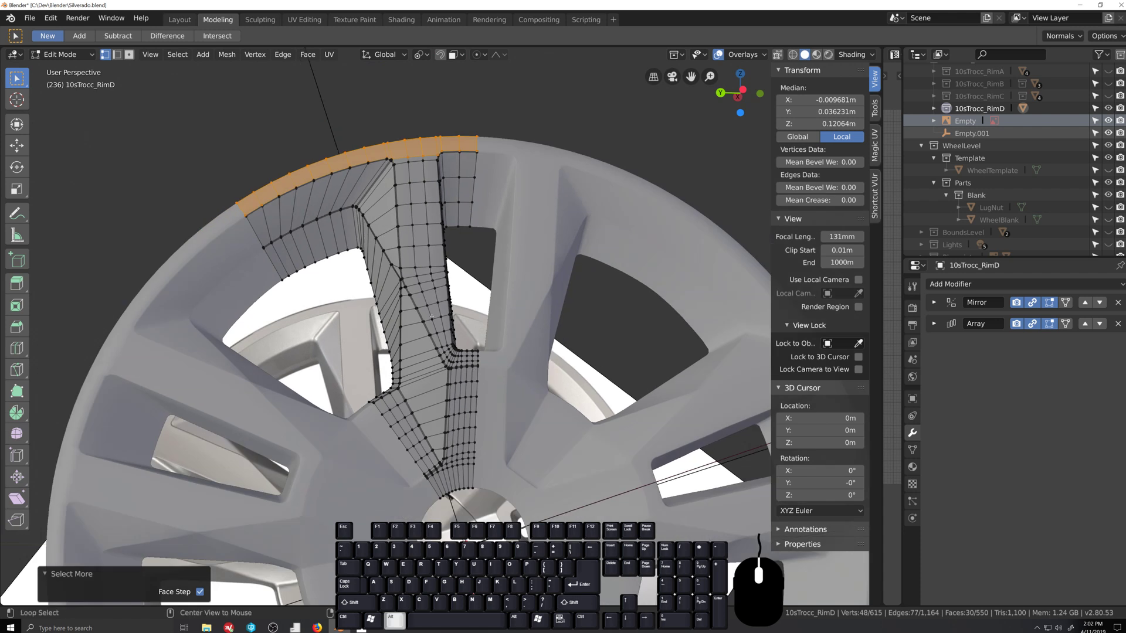
# Step: Select the two middle edge loops running down the spoke's front face and grow the selection to the face's full width
pyautogui.keyDown('alt'); pyautogui.click(432, 316); pyautogui.keyUp('alt')
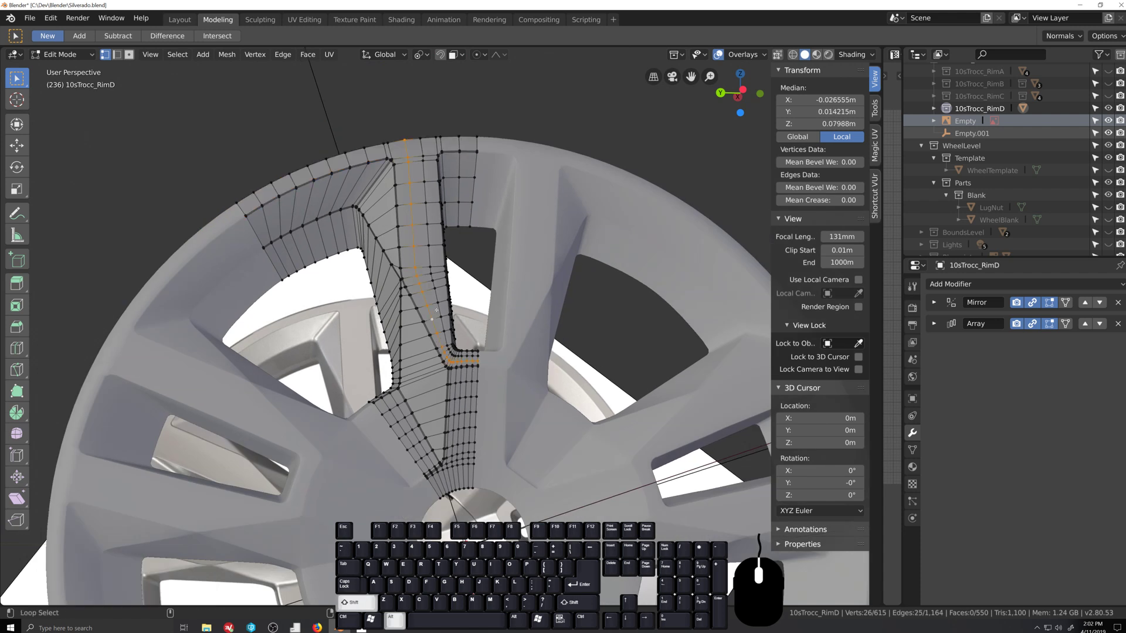
pyautogui.keyDown('alt'); pyautogui.keyDown('shift'); pyautogui.click(438, 312); pyautogui.keyUp('shift'); pyautogui.keyUp('alt')
pyautogui.moveTo(439, 312); pyautogui.dragTo(455, 381, button='middle')
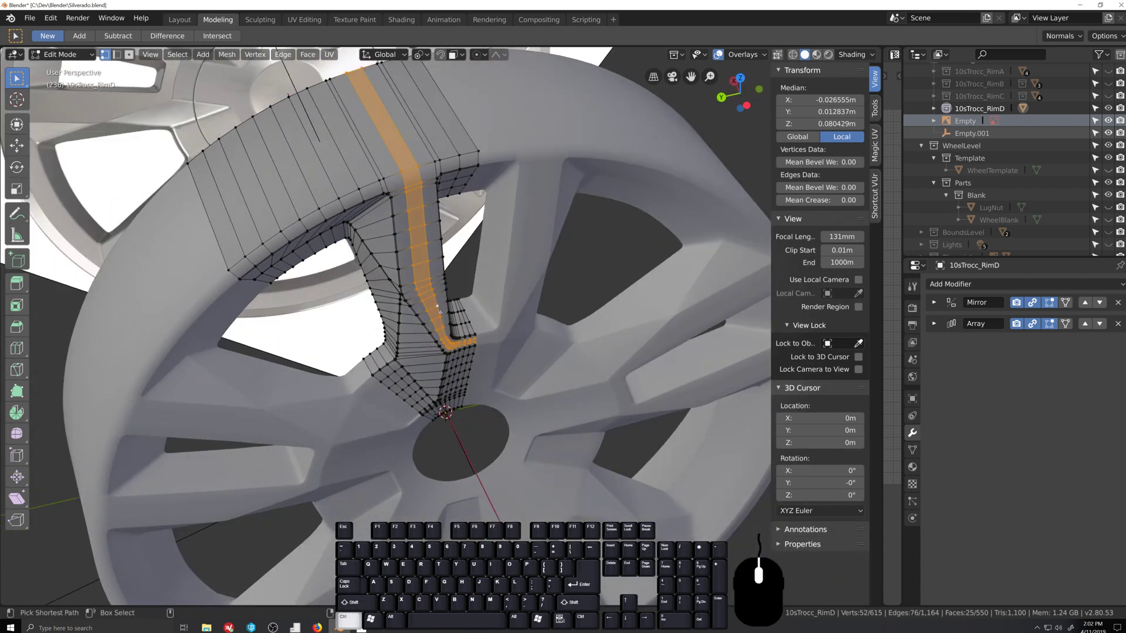
pyautogui.press('ctrl+KP_Add')
pyautogui.moveTo(439, 310); pyautogui.dragTo(512, 464, button='middle')
pyautogui.scroll(3, 437, 263)
pyautogui.scroll(4, 502, 378)
pyautogui.press('ctrl+KP_Add')
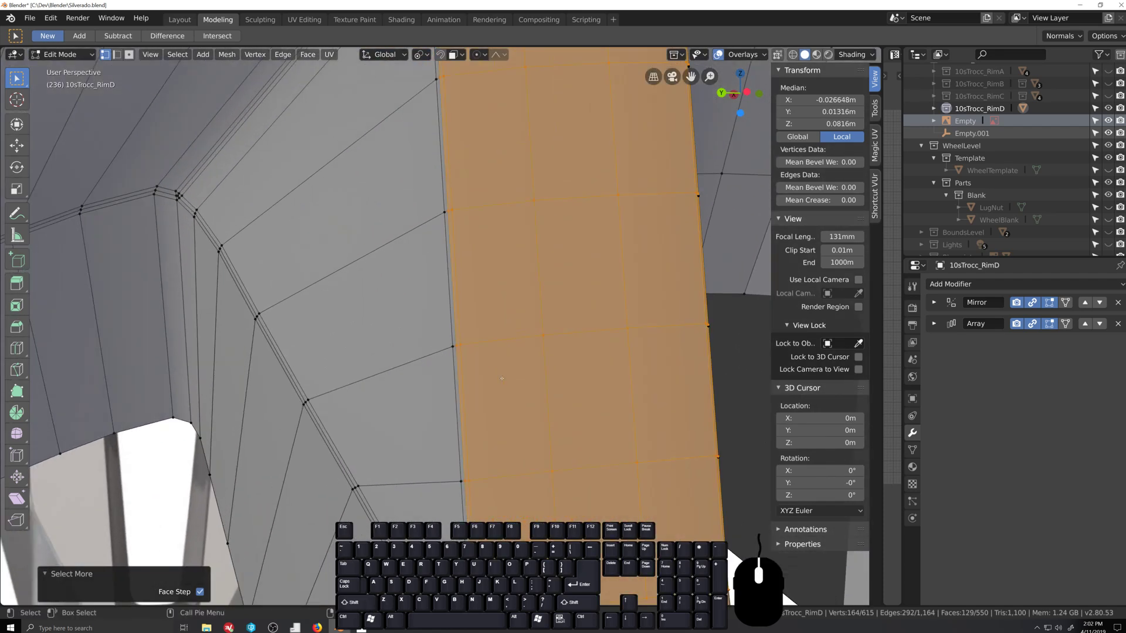
# Step: Add the face bands along the outer rim above the large window opening to the selection
pyautogui.scroll(-5, 486, 329)
pyautogui.moveTo(480, 296); pyautogui.dragTo(533, 362, button='middle')
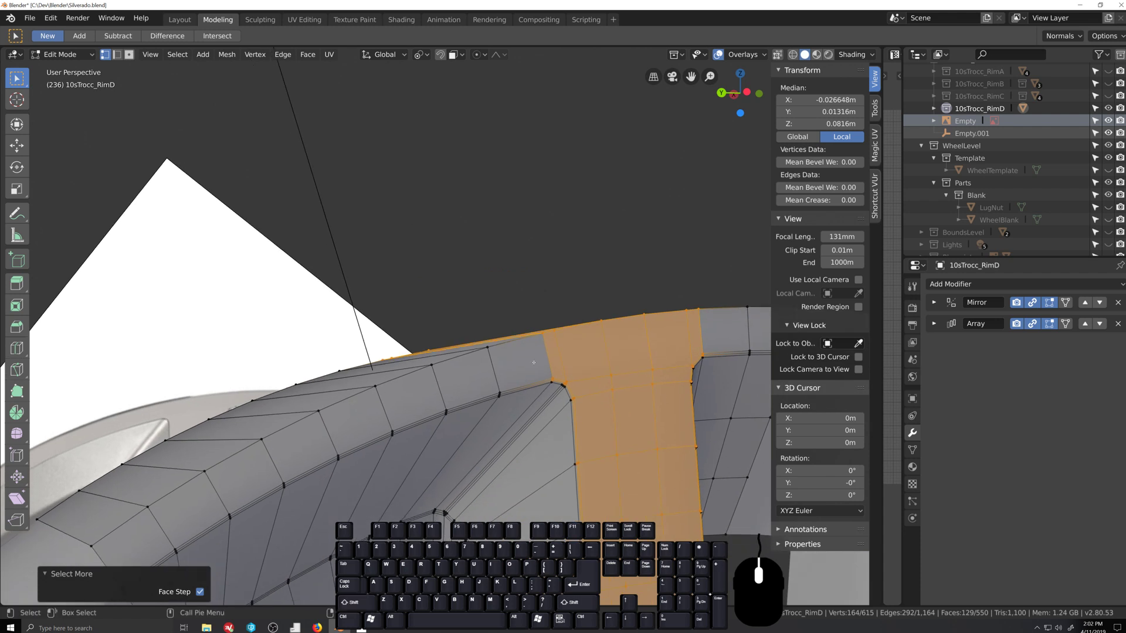
pyautogui.keyDown('alt'); pyautogui.keyDown('shift'); pyautogui.click(517, 389); pyautogui.keyUp('shift'); pyautogui.keyUp('alt')
pyautogui.keyDown('alt'); pyautogui.keyDown('shift'); pyautogui.click(323, 375); pyautogui.keyUp('shift'); pyautogui.keyUp('alt')
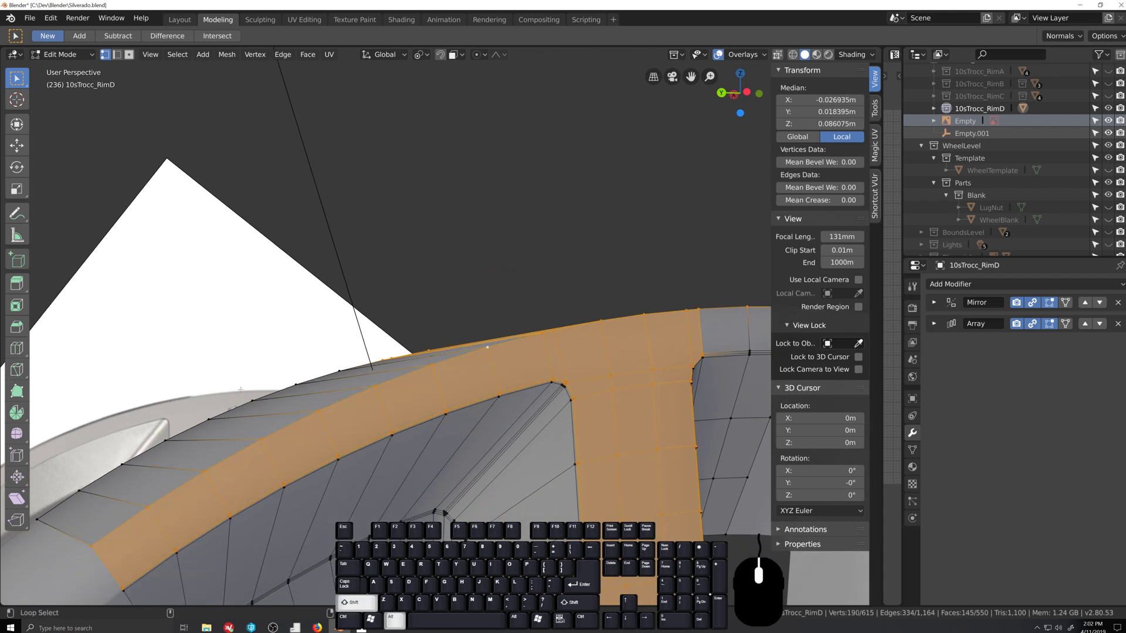
pyautogui.keyDown('alt'); pyautogui.keyDown('shift'); pyautogui.click(258, 399); pyautogui.keyUp('shift'); pyautogui.keyUp('alt')
# Step: Extend the selection over the remaining rim faces above the narrow slot, up to the mirror line
pyautogui.keyDown('shift'); pyautogui.moveTo(645, 359); pyautogui.dragTo(469, 332, button='middle'); pyautogui.keyUp('shift')
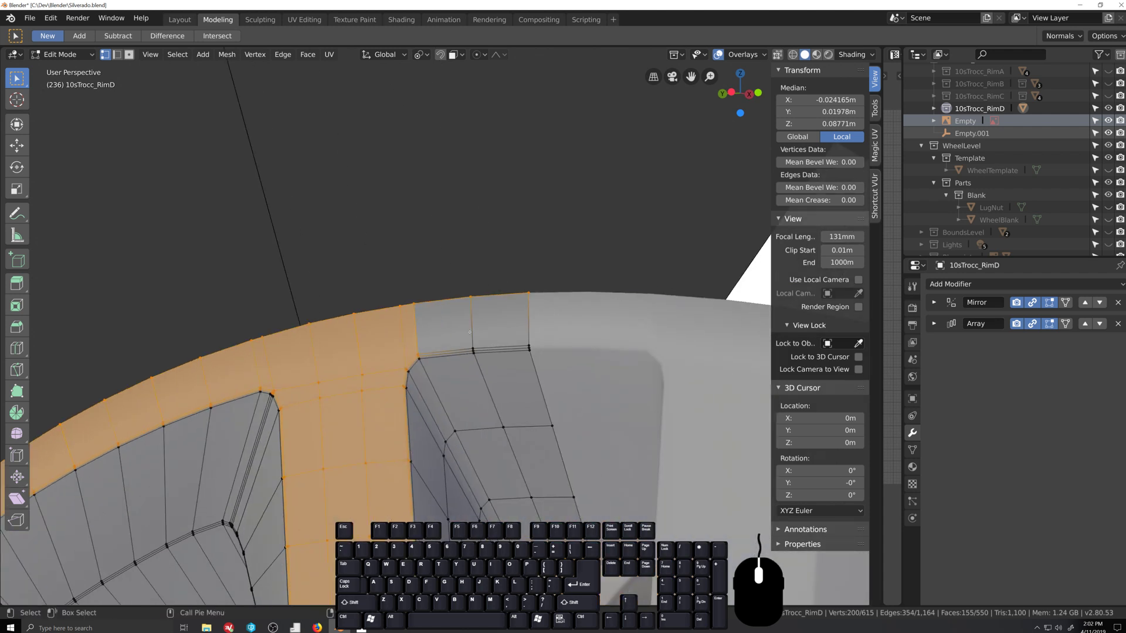
pyautogui.keyDown('alt'); pyautogui.keyDown('shift'); pyautogui.click(503, 347); pyautogui.keyUp('shift'); pyautogui.keyUp('alt')
pyautogui.scroll(-1, 491, 328)
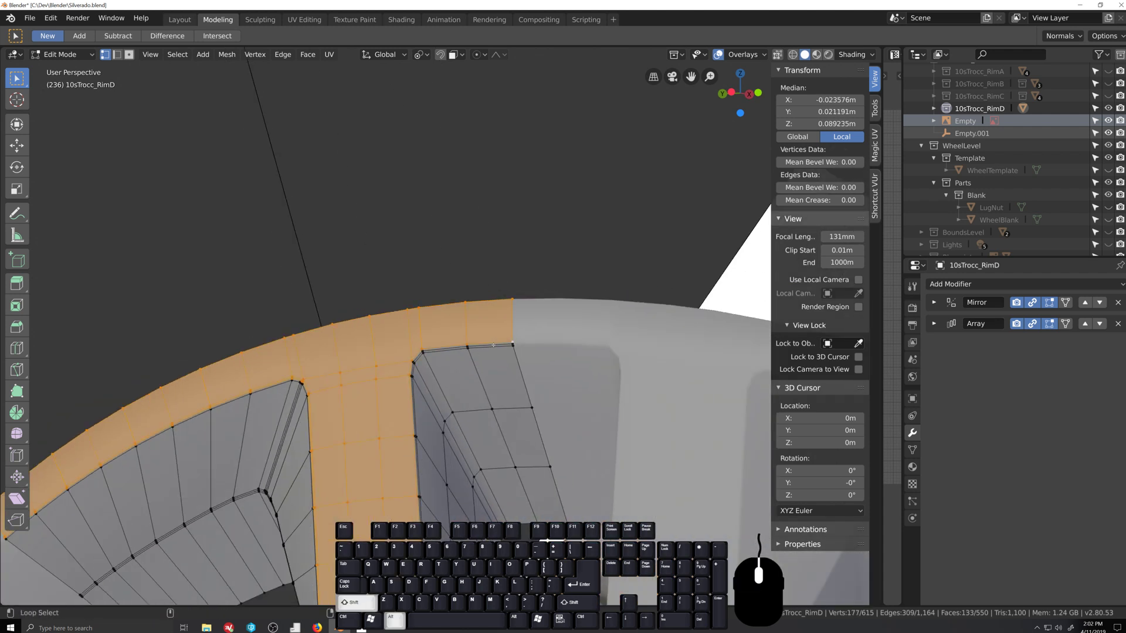
pyautogui.scroll(-6, 482, 363)
pyautogui.moveTo(481, 362); pyautogui.dragTo(476, 336, button='middle')
pyautogui.scroll(5, 423, 282)
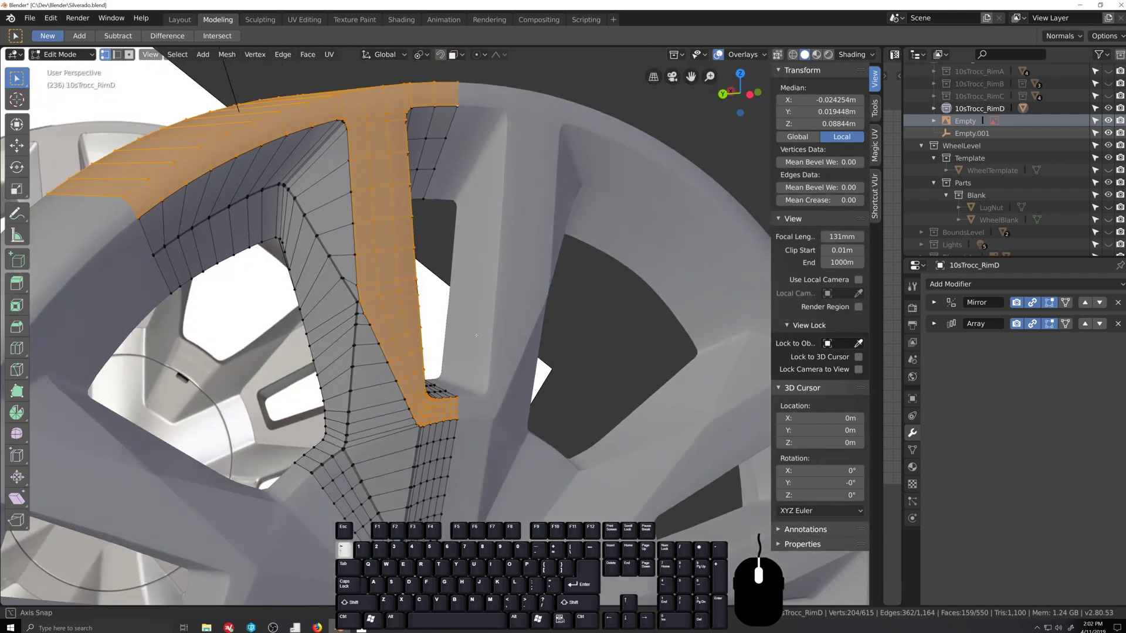
# Step: Invert the selection in face mode and assign the Panel_2 material to the recessed faces
pyautogui.scroll(2, 476, 336)
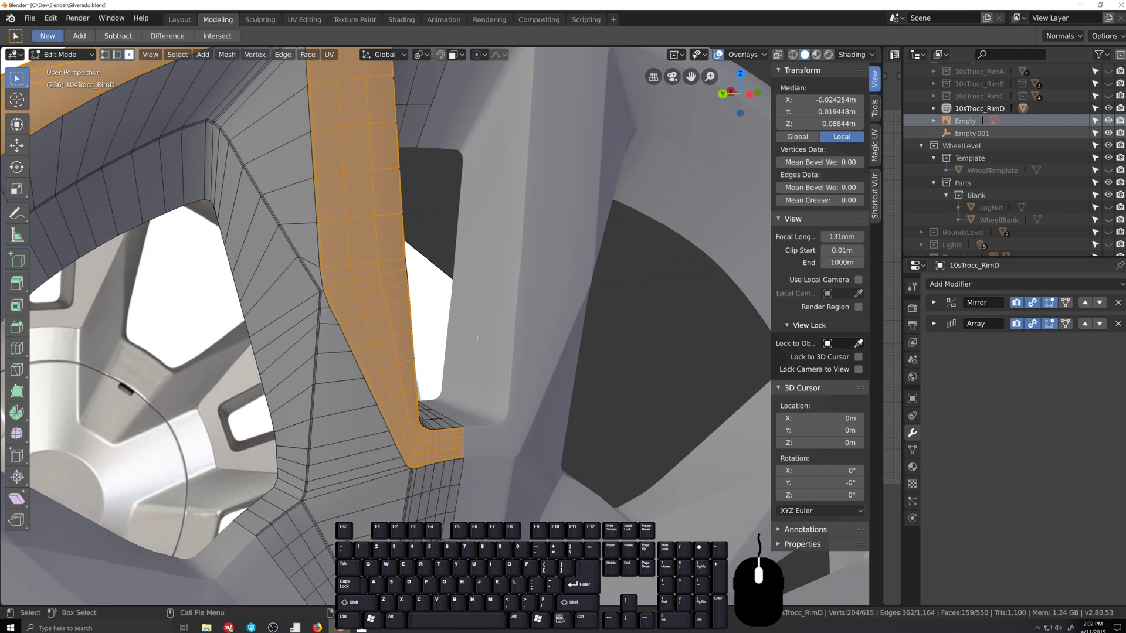
pyautogui.hotkey('ctrl', 'i')
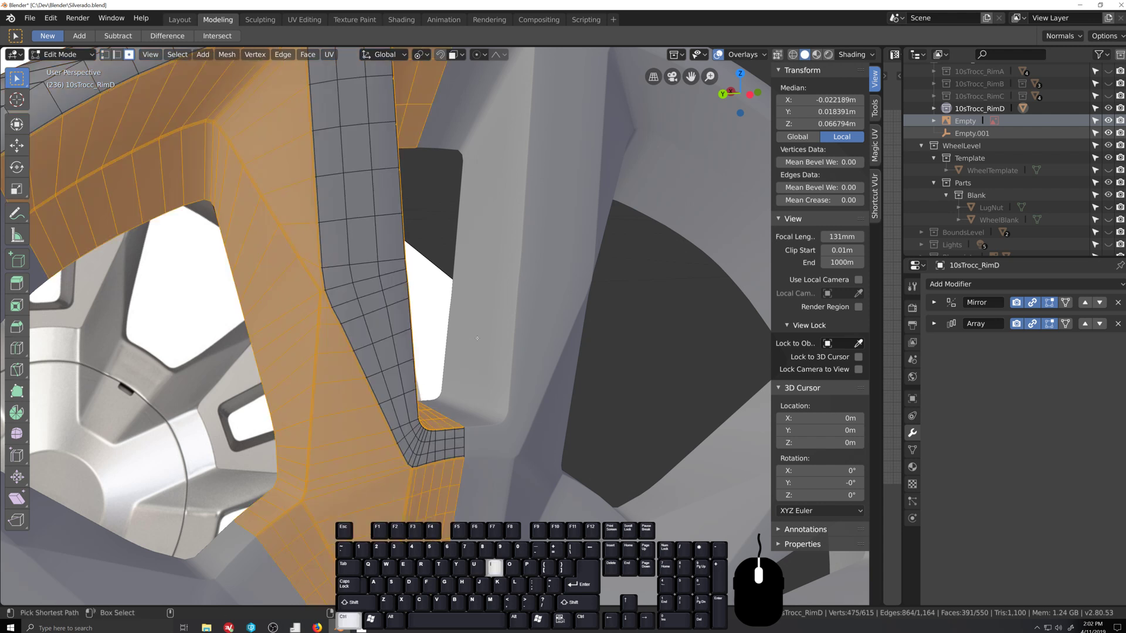
pyautogui.click(912, 467)
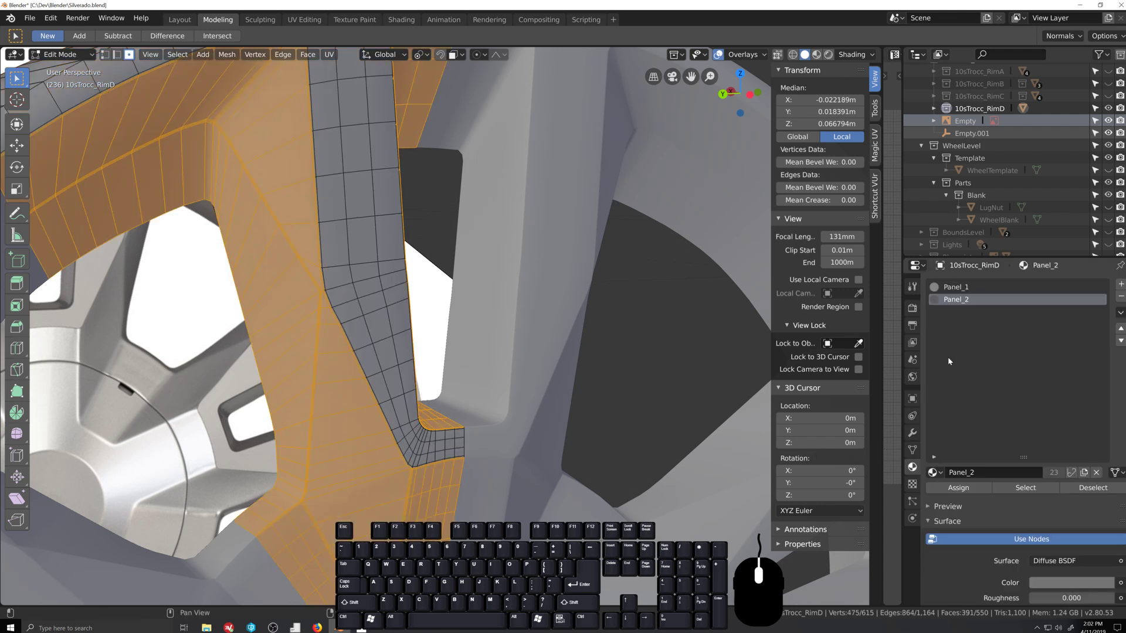
pyautogui.click(958, 488)
pyautogui.scroll(-6, 518, 377)
# Step: Examine the two-tone rim in Object Mode from several angles, focusing on the spokes and hub area
pyautogui.press('Tab')
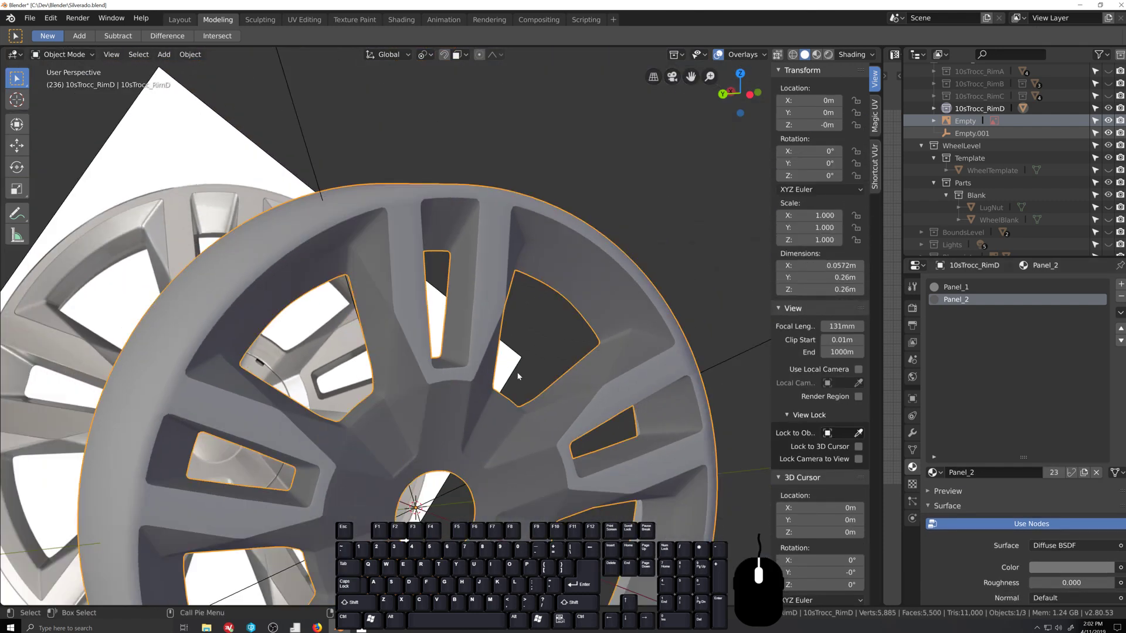
pyautogui.moveTo(533, 380); pyautogui.dragTo(518, 360, button='middle')
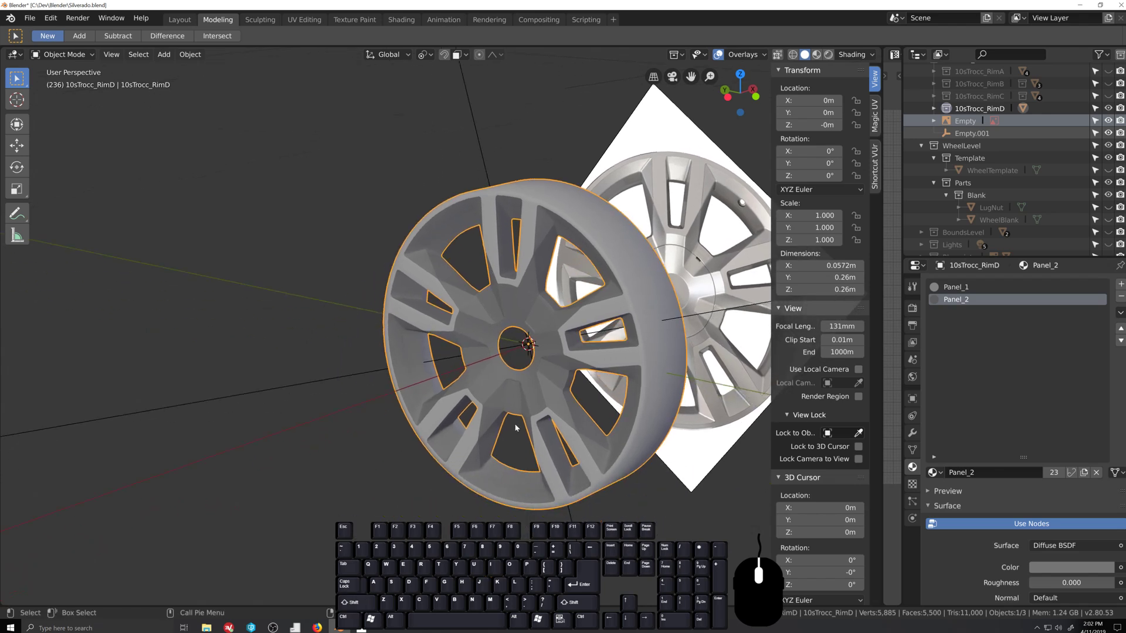
pyautogui.scroll(4, 517, 425)
pyautogui.moveTo(517, 425); pyautogui.dragTo(579, 425, button='middle')
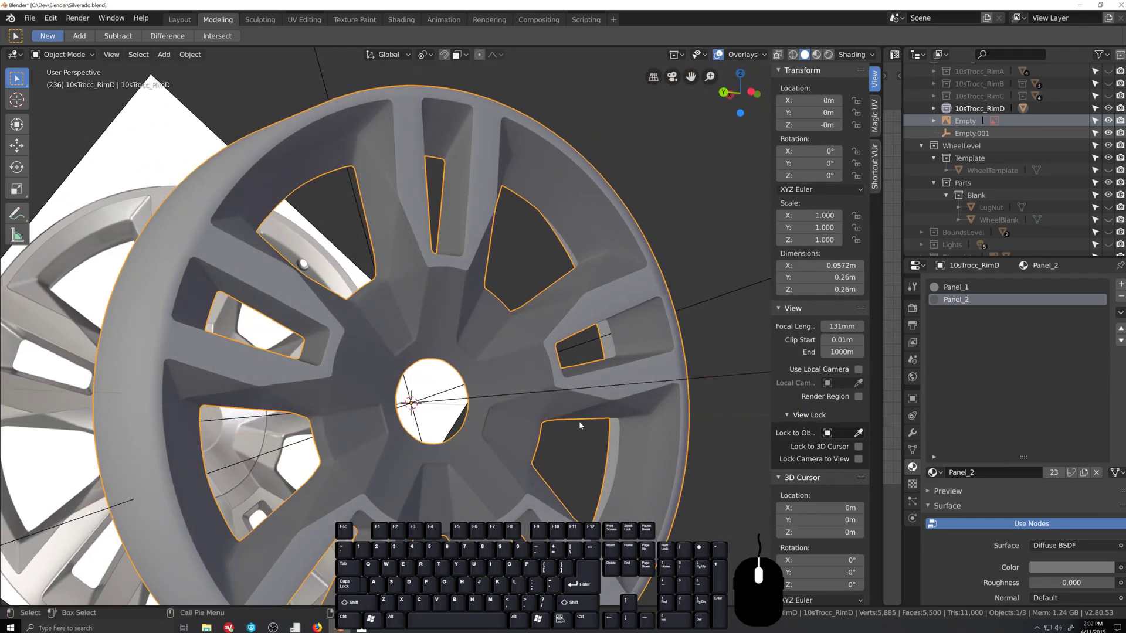
pyautogui.scroll(1, 488, 375)
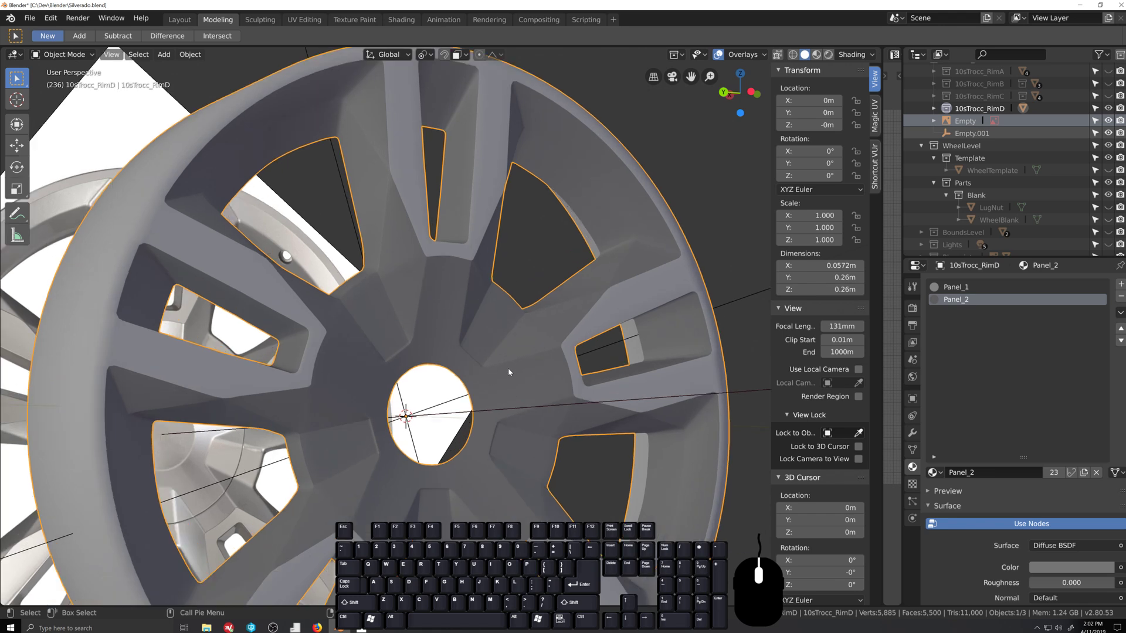
pyautogui.scroll(-1, 508, 372)
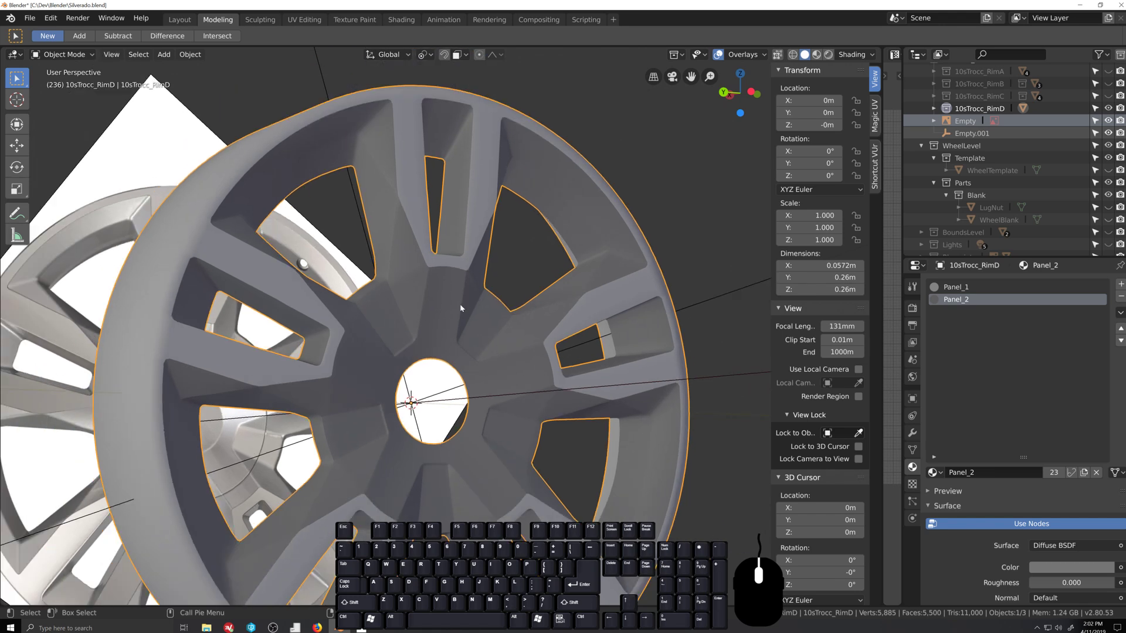
pyautogui.moveTo(494, 400); pyautogui.dragTo(536, 449, button='middle')
pyautogui.scroll(5, 447, 406)
pyautogui.scroll(-3, 512, 439)
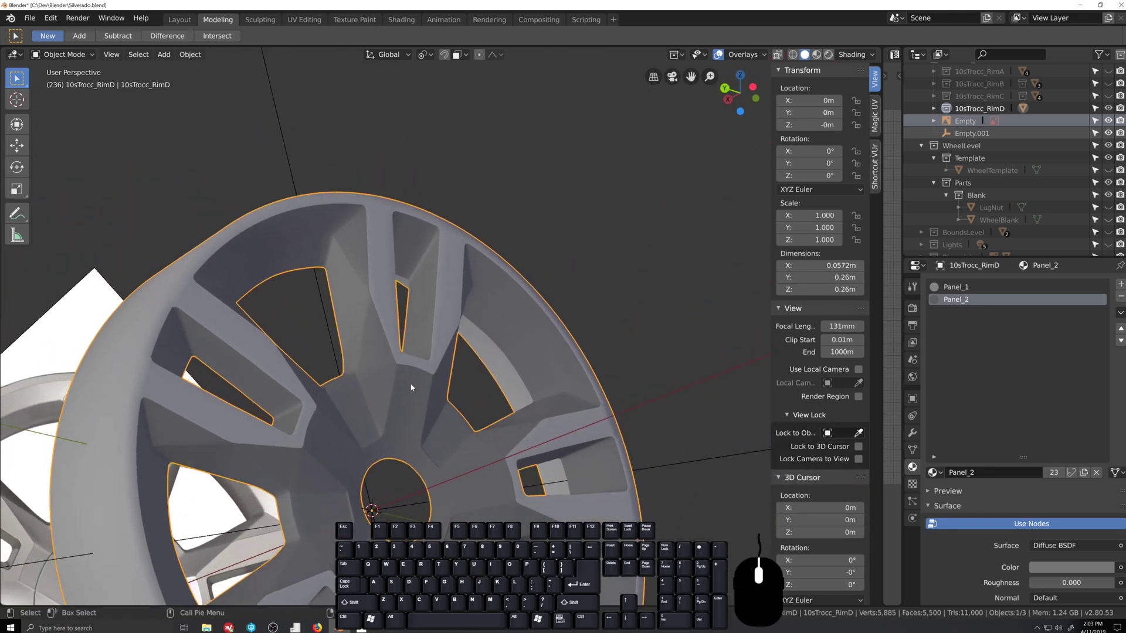
pyautogui.moveTo(361, 398); pyautogui.dragTo(386, 354, button='middle')
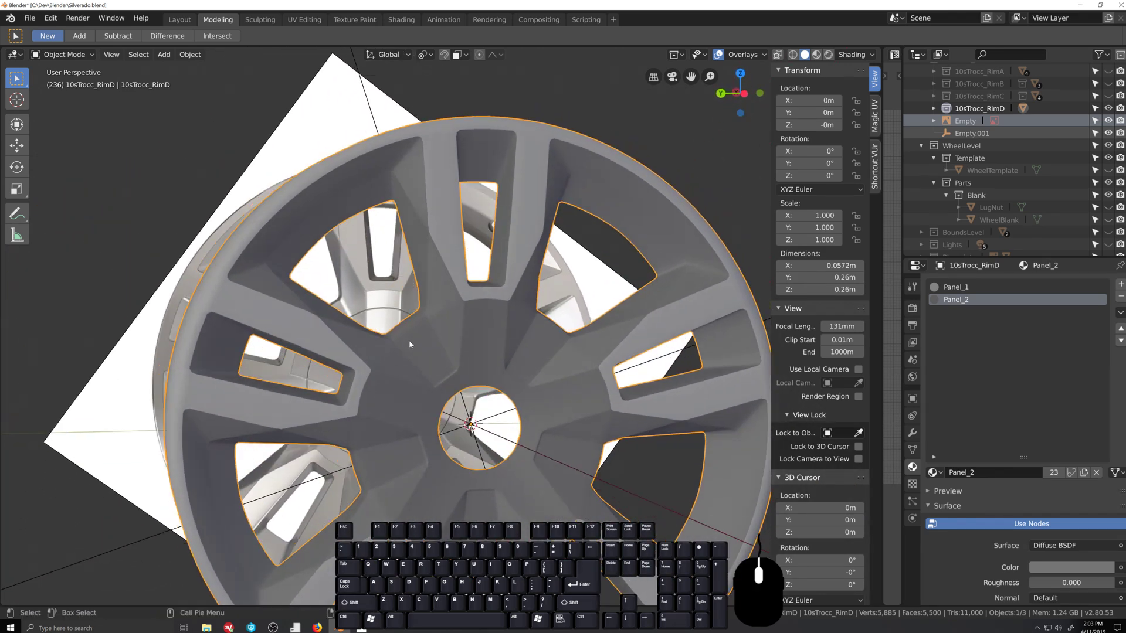
# Step: Insert two evenly spaced loop cuts through the spoke's sloped side facet in Edit Mode, without sliding them
pyautogui.scroll(4, 472, 354)
pyautogui.moveTo(472, 354); pyautogui.dragTo(501, 390, button='middle')
pyautogui.press('Tab')
pyautogui.scroll(2, 486, 392)
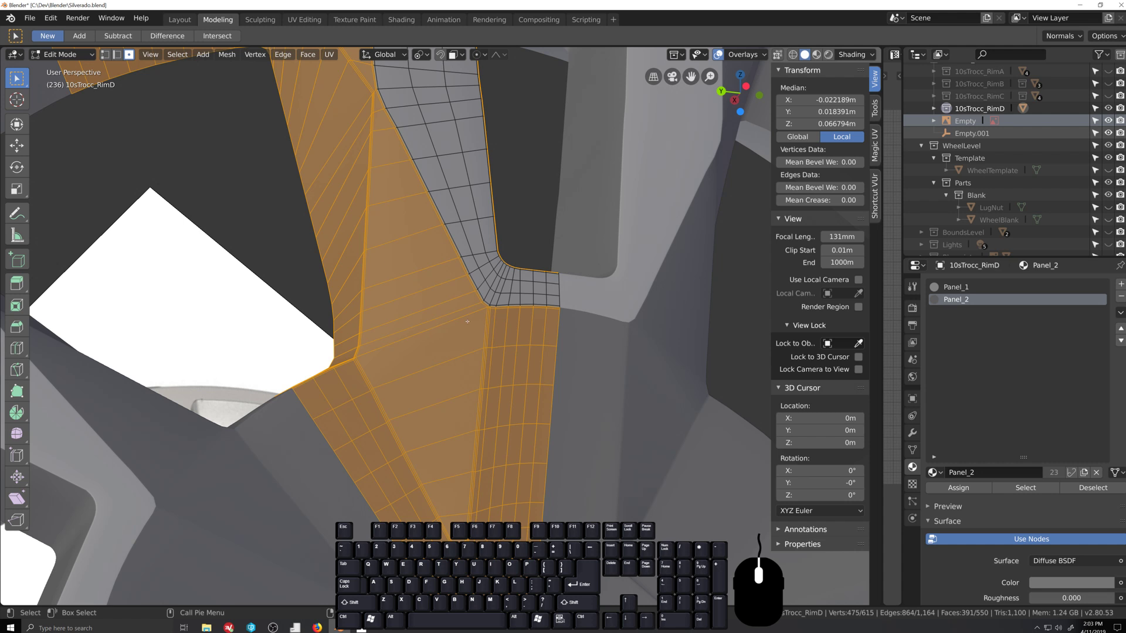
pyautogui.hotkey('ctrl', 'r')
pyautogui.scroll(1, 422, 335)
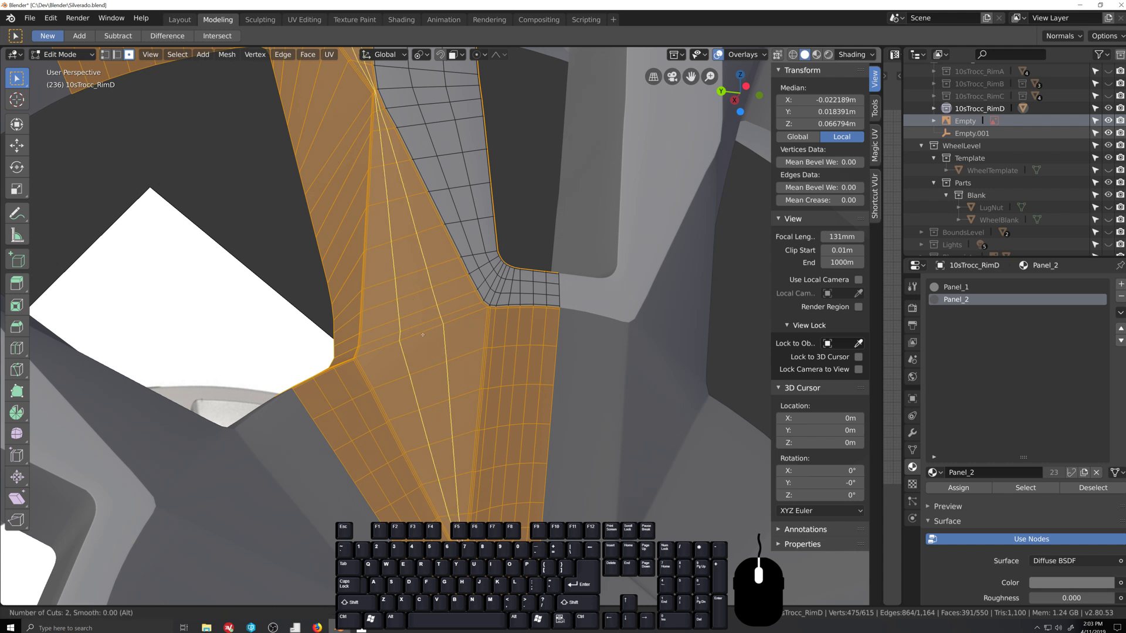
pyautogui.click(422, 335)
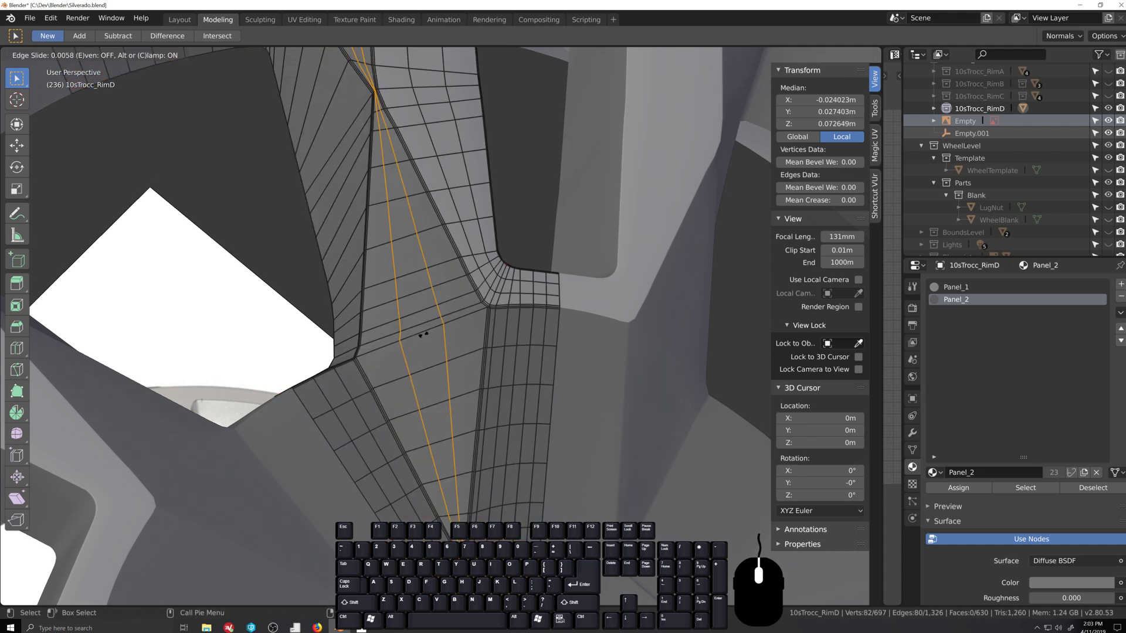
pyautogui.rightClick(422, 335)
# Step: Select the run of new loop edges across the facet's bend nearer the slot and even it out with LoopTools Space
pyautogui.scroll(-2, 422, 335)
pyautogui.keyDown('shift'); pyautogui.moveTo(378, 307); pyautogui.dragTo(424, 406, button='middle'); pyautogui.keyUp('shift')
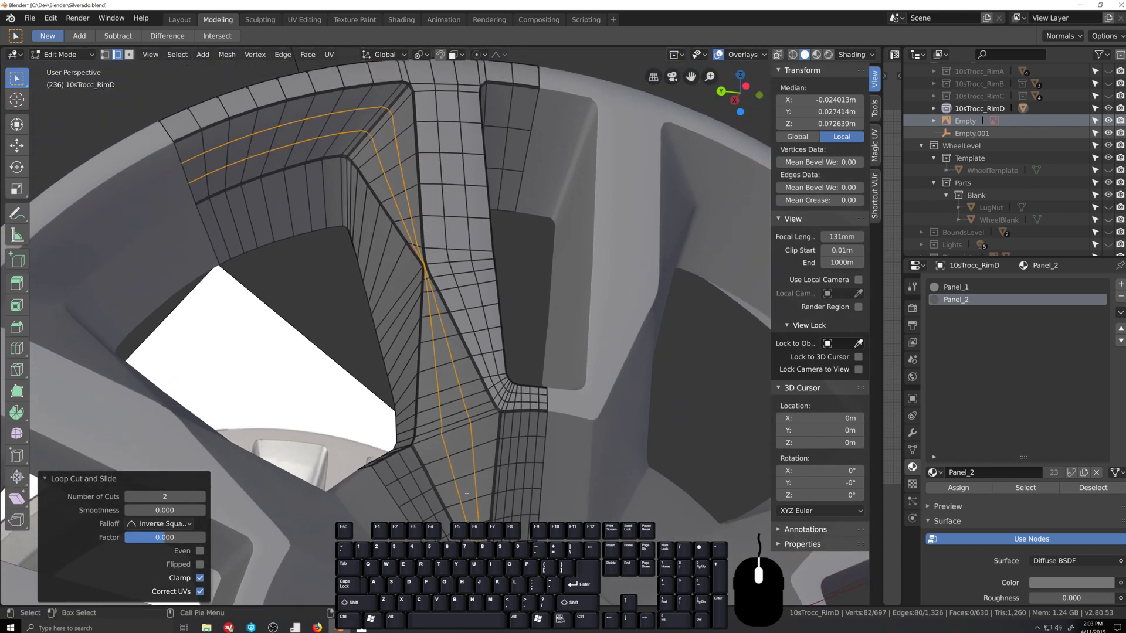
pyautogui.moveTo(436, 373); pyautogui.dragTo(458, 389, button='middle')
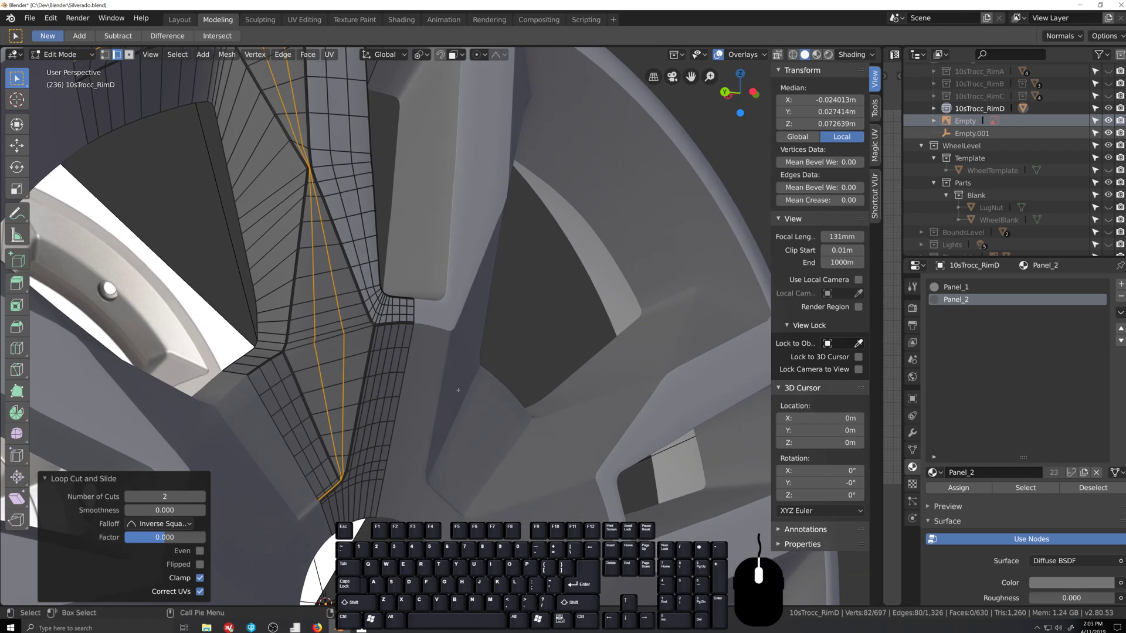
pyautogui.scroll(2, 457, 390)
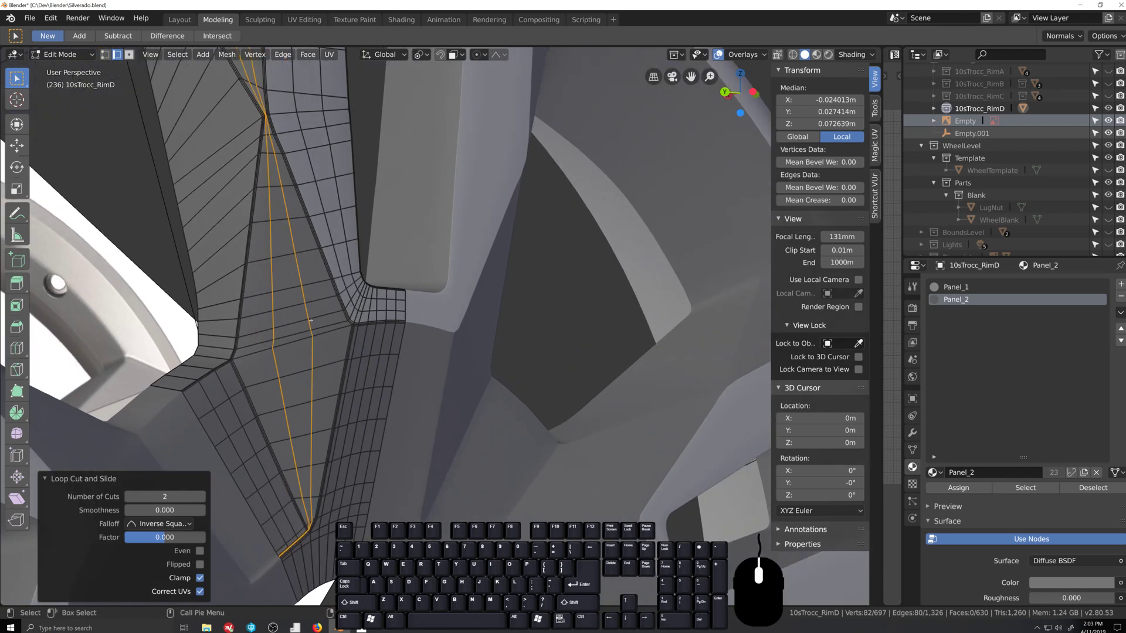
pyautogui.click(304, 271)
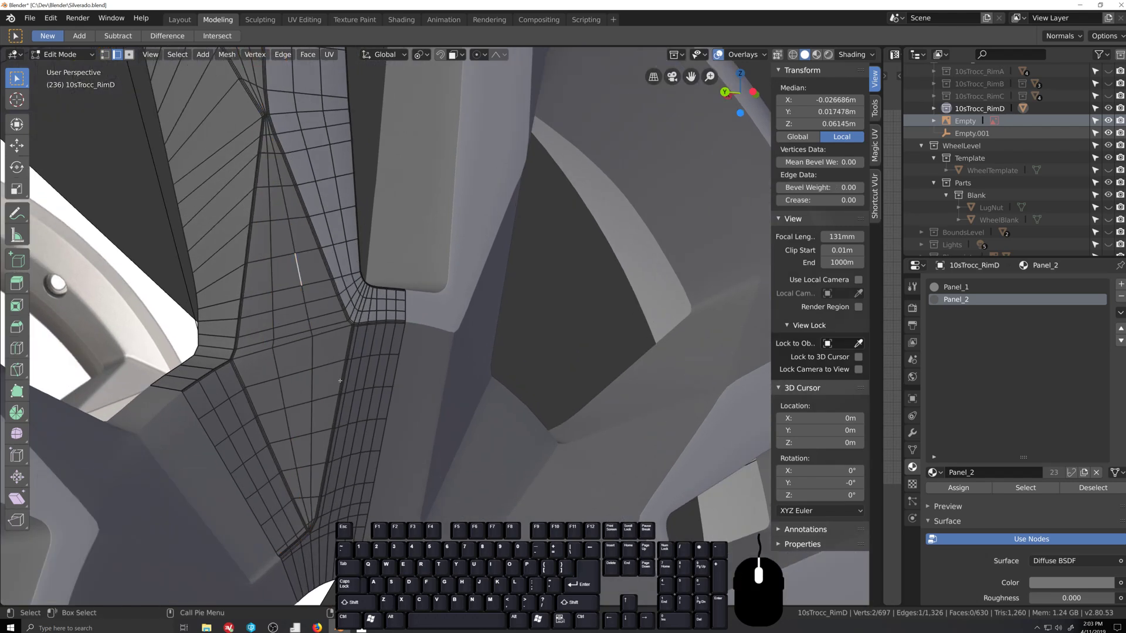
pyautogui.keyDown('ctrl'); pyautogui.click(312, 385); pyautogui.keyUp('ctrl')
pyautogui.rightClick(312, 284)
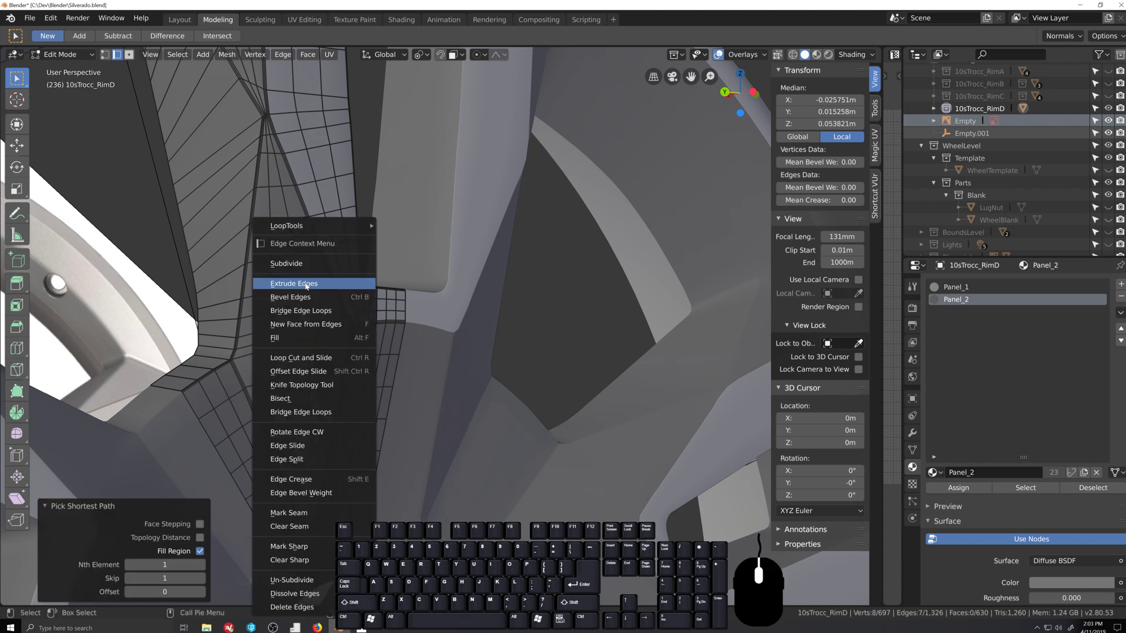
pyautogui.moveTo(379, 227)
pyautogui.click(405, 312)
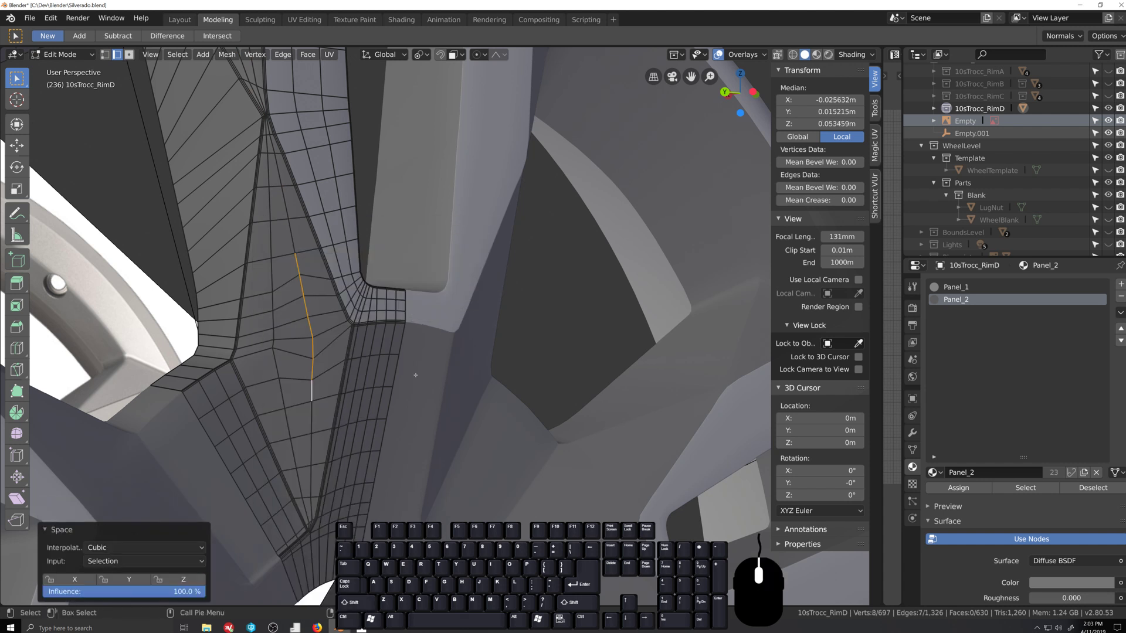
# Step: Even out the matching edge run on the new loop nearer the window with LoopTools Space
pyautogui.click(273, 273)
pyautogui.keyDown('ctrl'); pyautogui.keyDown('shift'); pyautogui.click(282, 395); pyautogui.keyUp('shift'); pyautogui.keyUp('ctrl')
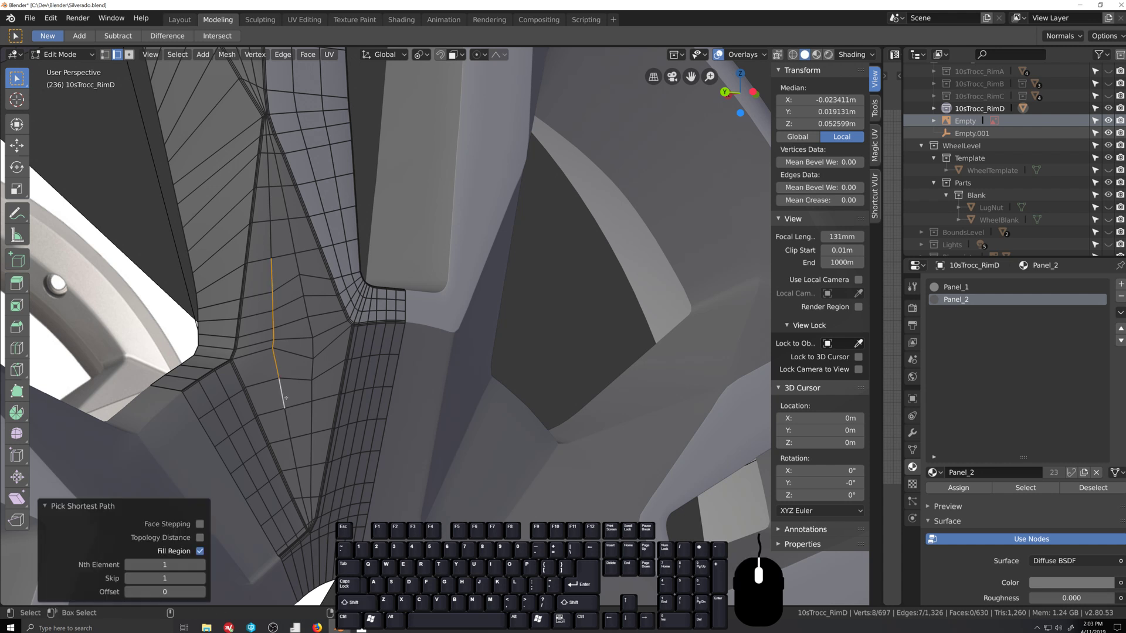
pyautogui.rightClick(283, 397)
pyautogui.moveTo(293, 225)
pyautogui.click(404, 311)
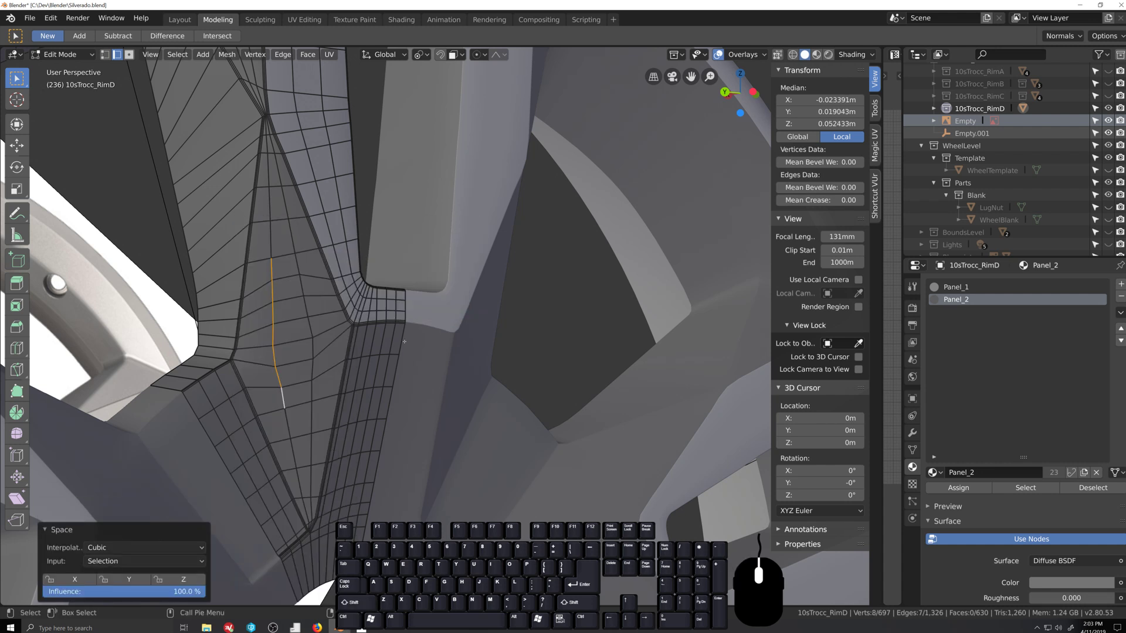
# Step: Return to Object Mode and set the viewport shading to the glossy red matcap to inspect the spoke's surface
pyautogui.moveTo(375, 400); pyautogui.dragTo(412, 402, button='middle')
pyautogui.keyDown('shift'); pyautogui.moveTo(412, 402); pyautogui.dragTo(486, 423, button='middle'); pyautogui.keyUp('shift')
pyautogui.scroll(-1, 479, 441)
pyautogui.press('Tab')
pyautogui.scroll(-3, 480, 442)
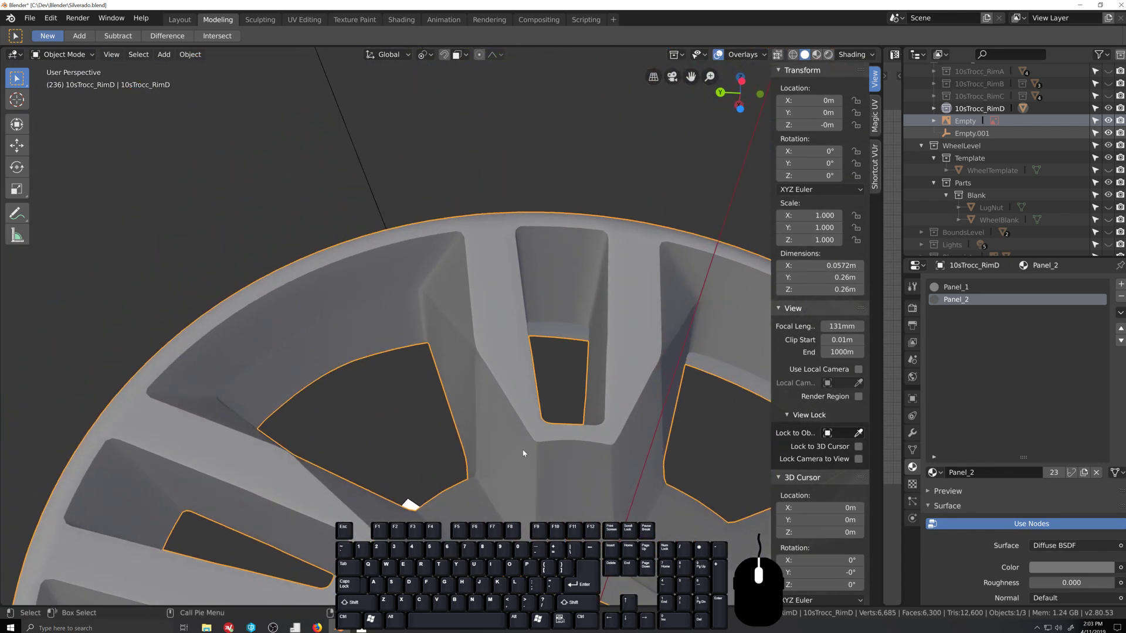
pyautogui.moveTo(483, 463); pyautogui.dragTo(508, 474, button='middle')
pyautogui.click(848, 54)
pyautogui.click(887, 92)
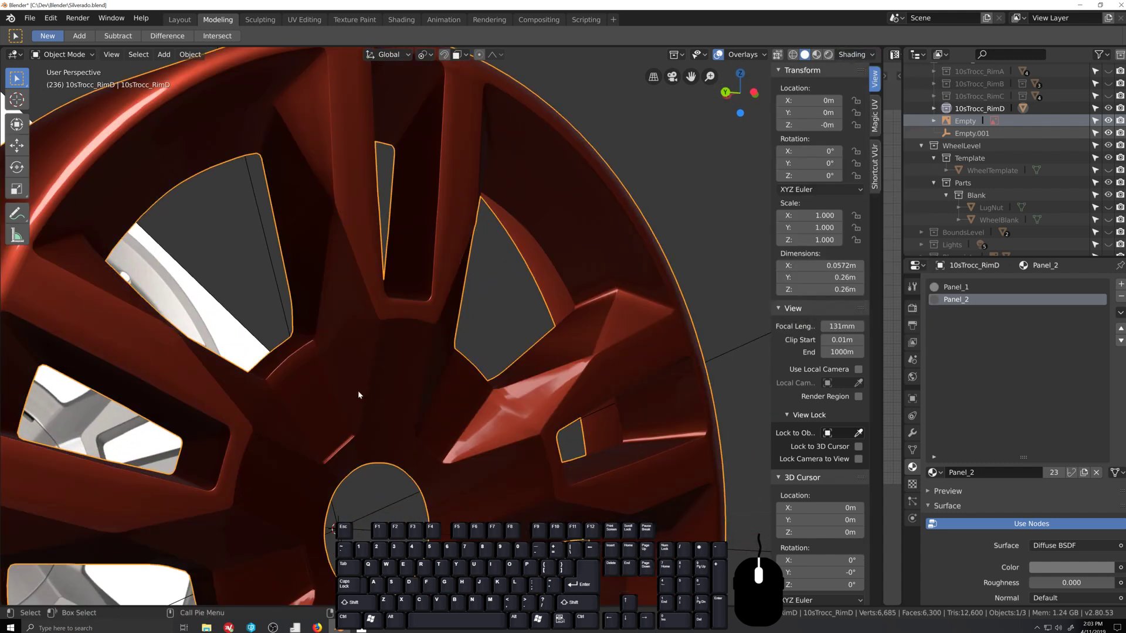
pyautogui.moveTo(357, 390)
pyautogui.mouseDown(button='middle')
pyautogui.moveTo(358, 357)
pyautogui.moveTo(359, 370)
pyautogui.mouseUp(button='middle')
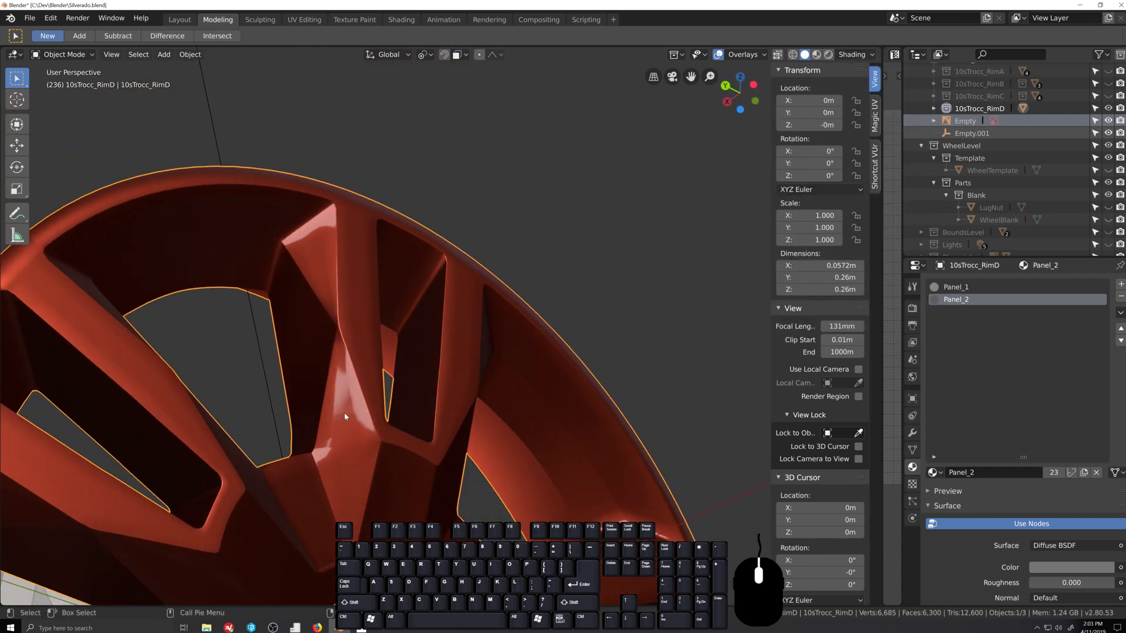
# Step: Change the viewport shading from the glossy red matcap to neutral grey and put the rim back in Edit Mode
pyautogui.moveTo(345, 416); pyautogui.dragTo(401, 404, button='middle')
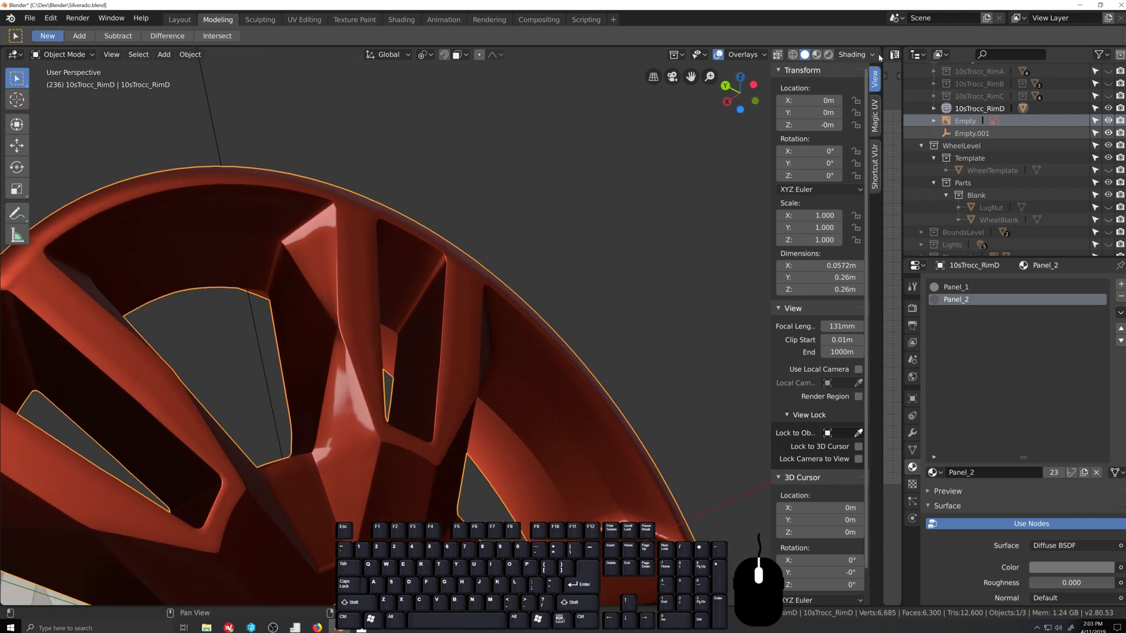
pyautogui.click(851, 55)
pyautogui.click(841, 93)
pyautogui.scroll(2, 370, 359)
pyautogui.press('`')
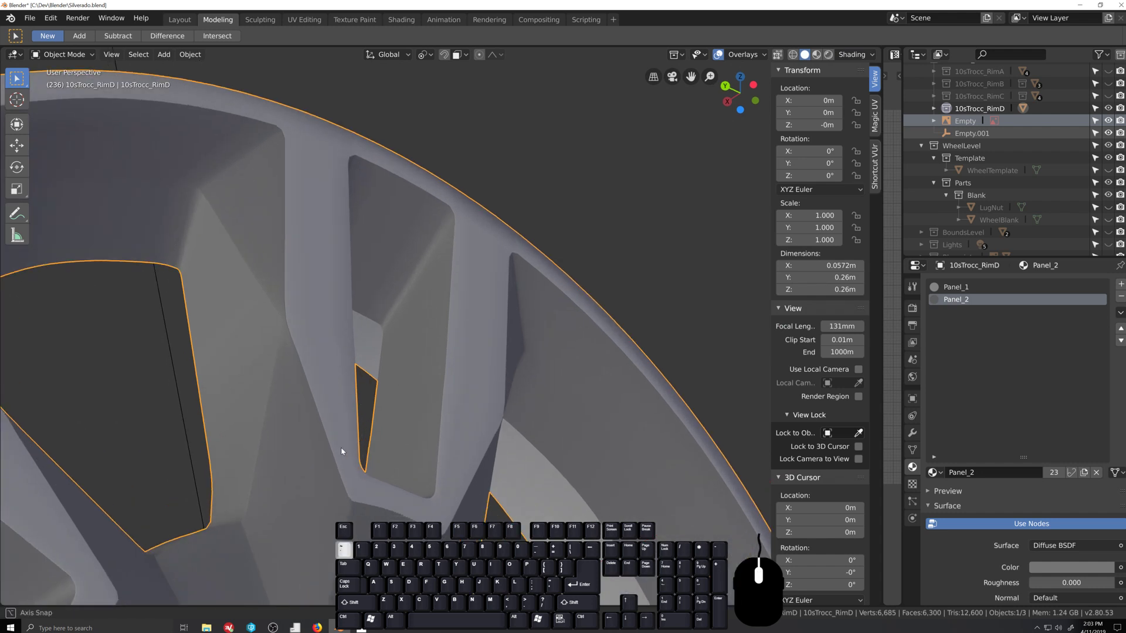
pyautogui.press('Tab')
# Step: Edge-slide the short cross edge between the two facet loops at the bend slightly toward the outer rim
pyautogui.press('`')
pyautogui.moveTo(348, 461); pyautogui.dragTo(498, 129, button='middle')
pyautogui.scroll(-1, 497, 130)
pyautogui.press('KP_Decimal')
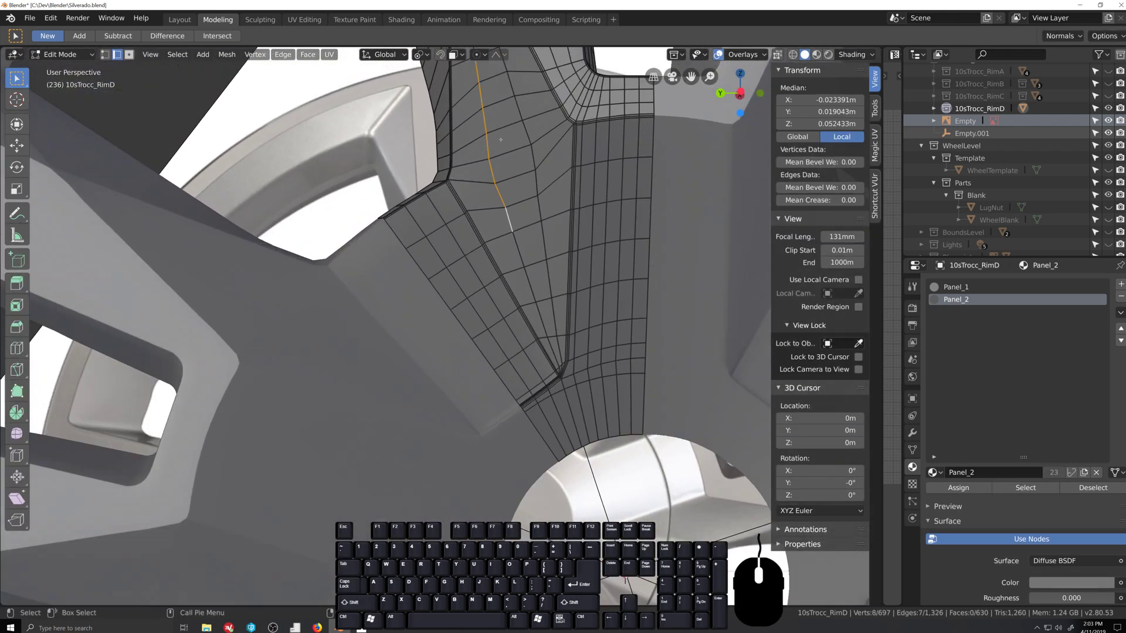
pyautogui.scroll(-10, 500, 146)
pyautogui.scroll(7, 454, 301)
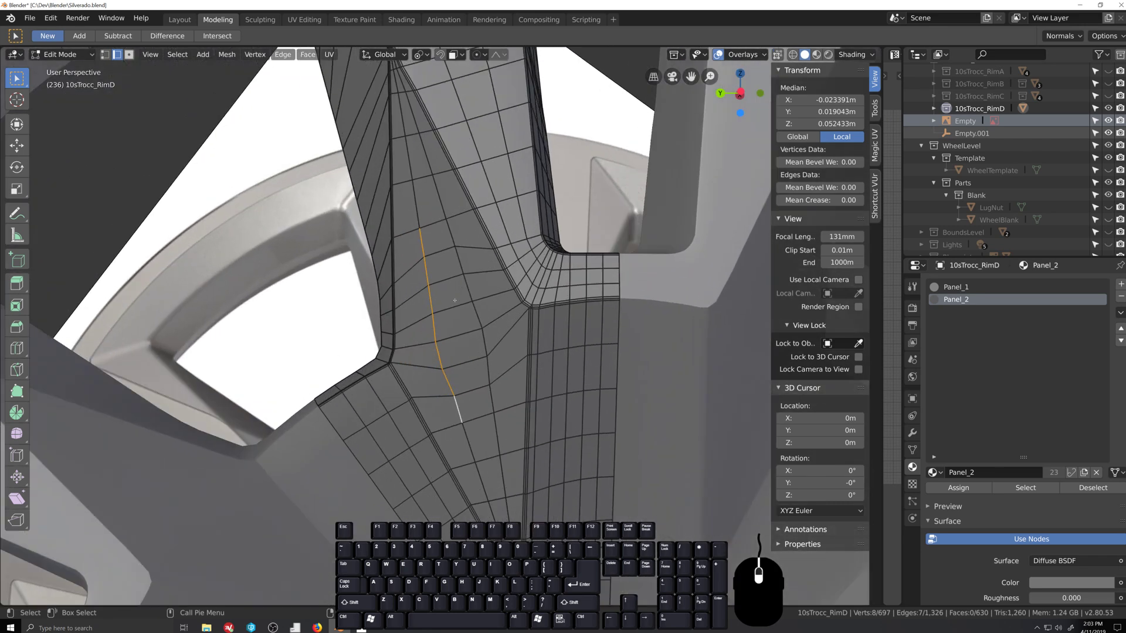
pyautogui.press('`')
pyautogui.moveTo(415, 306); pyautogui.dragTo(487, 347, button='middle')
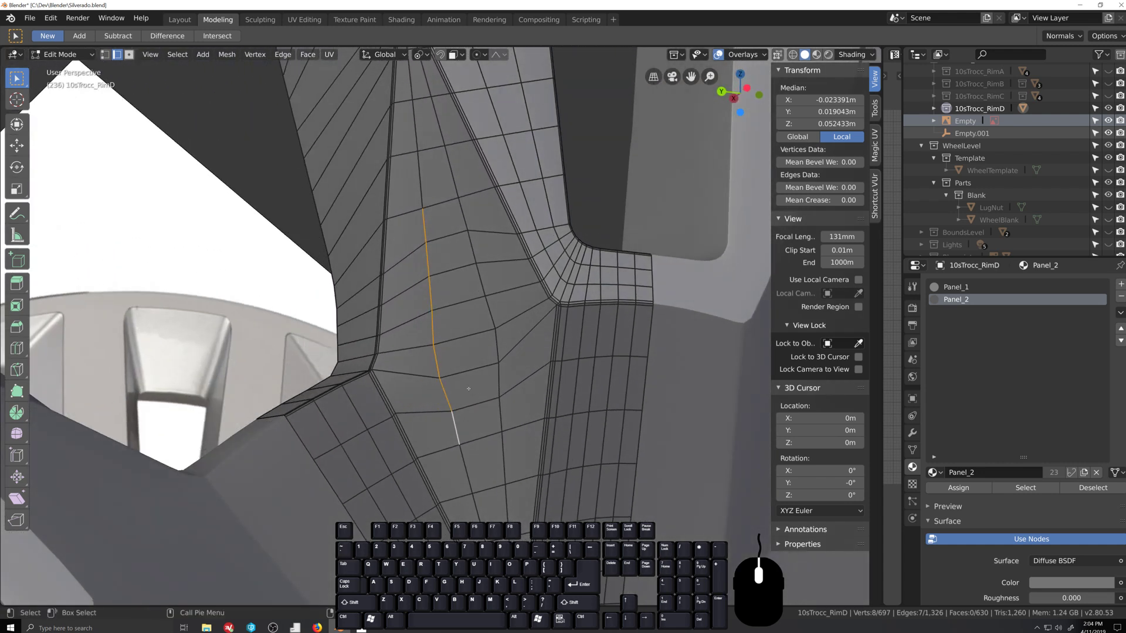
pyautogui.scroll(2, 467, 388)
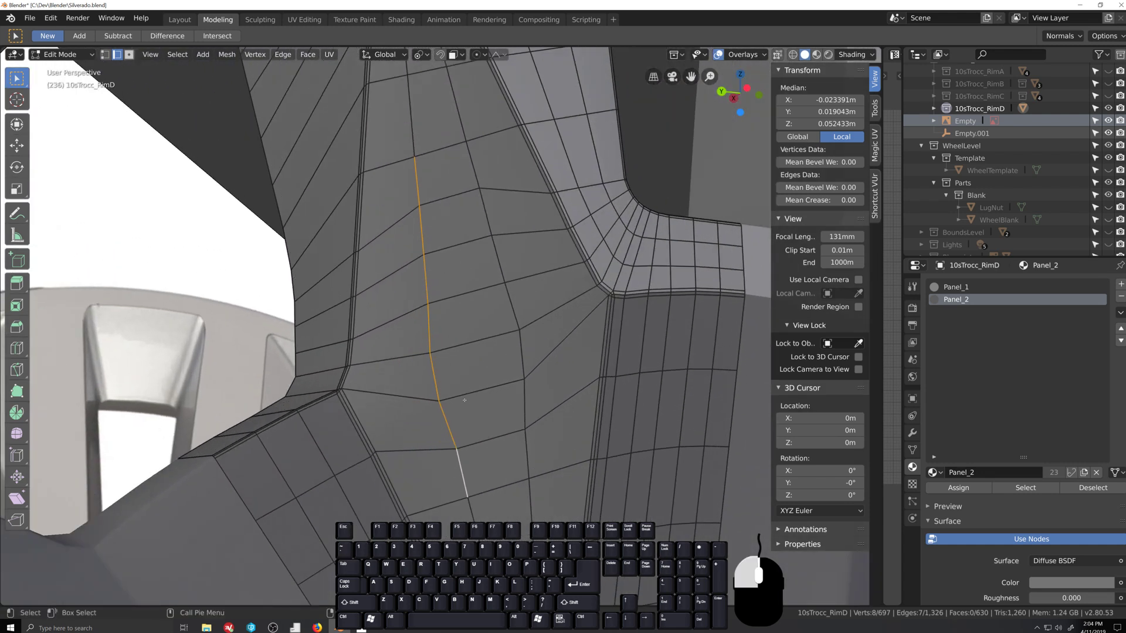
pyautogui.press('g')
pyautogui.press('g')
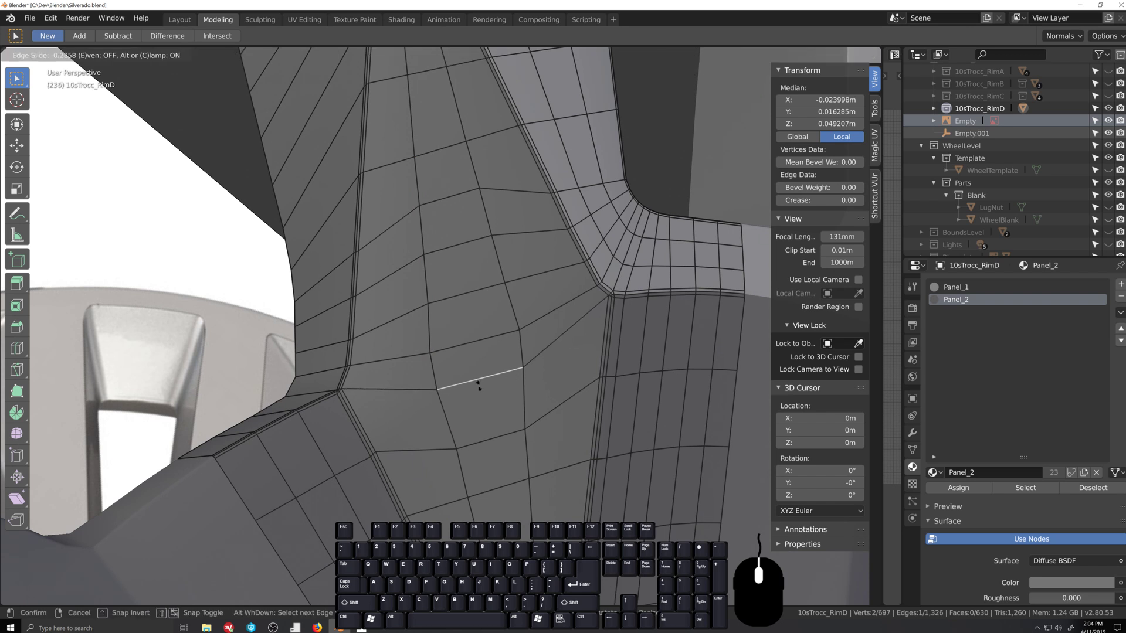
pyautogui.click(469, 338)
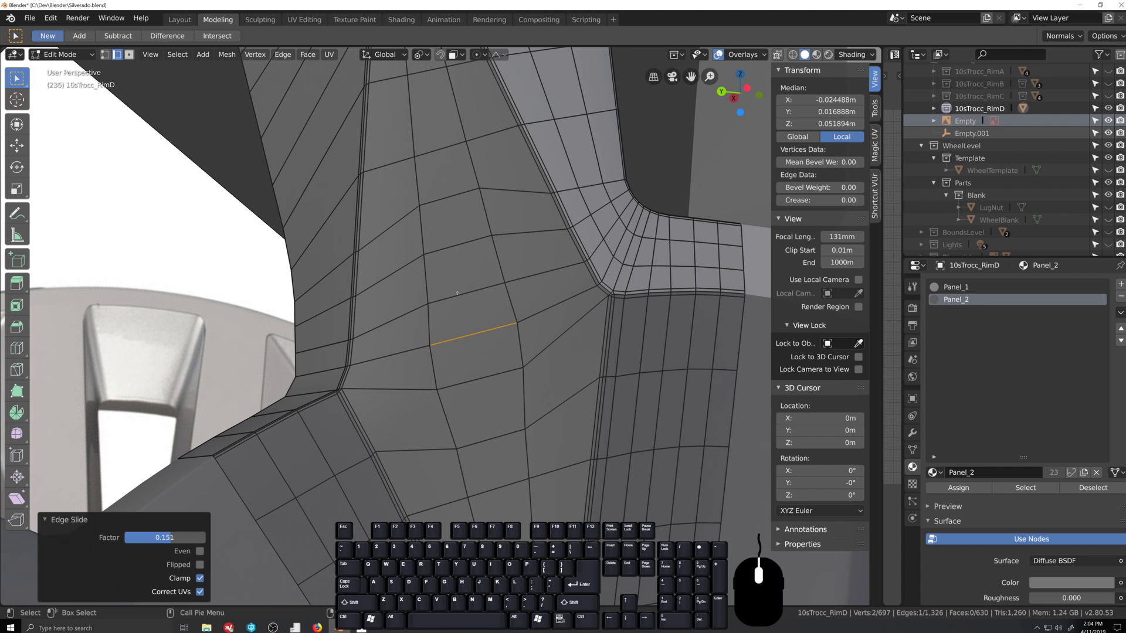
# Step: Even out the spacing of the neighbouring cross edges between the two loops with individual edge slides, and check the result in Object Mode
pyautogui.press('g')
pyautogui.press('g')
pyautogui.click(451, 245)
pyautogui.press('g')
pyautogui.press('g')
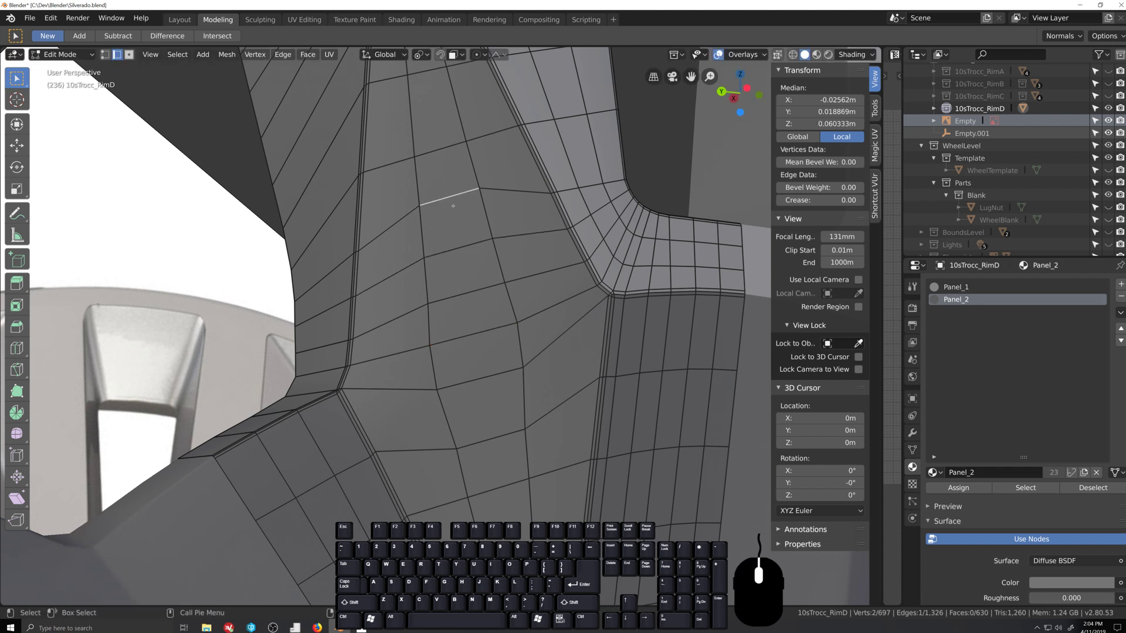
pyautogui.click(454, 212)
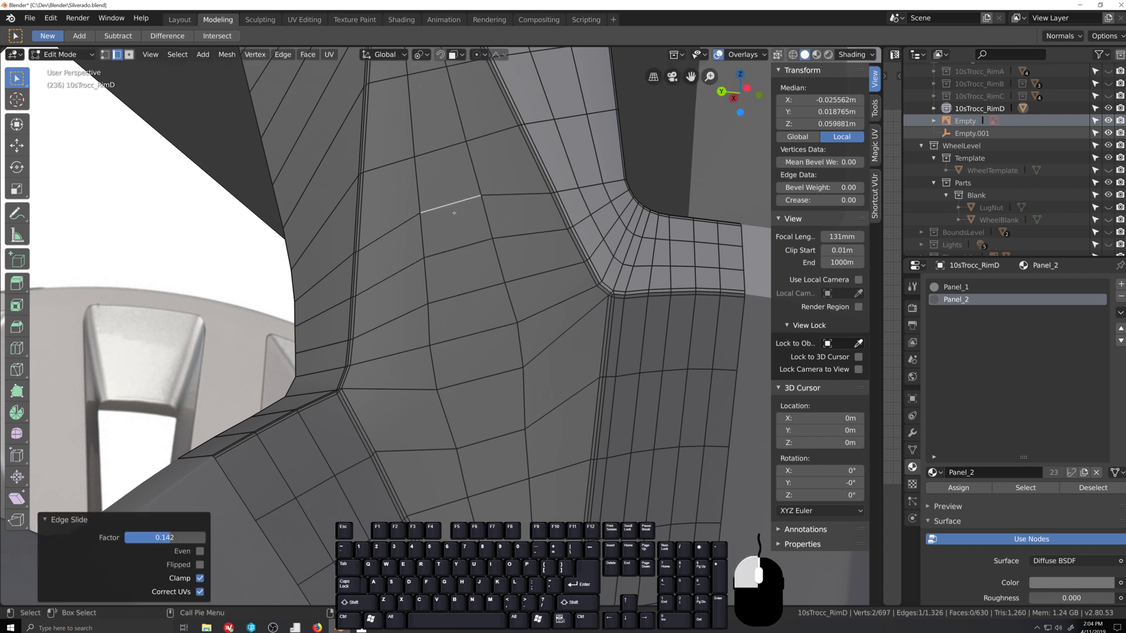
pyautogui.press('g')
pyautogui.press('g')
pyautogui.click(478, 446)
pyautogui.moveTo(478, 446); pyautogui.dragTo(520, 431, button='middle')
pyautogui.press('Tab')
pyautogui.scroll(3, 436, 217)
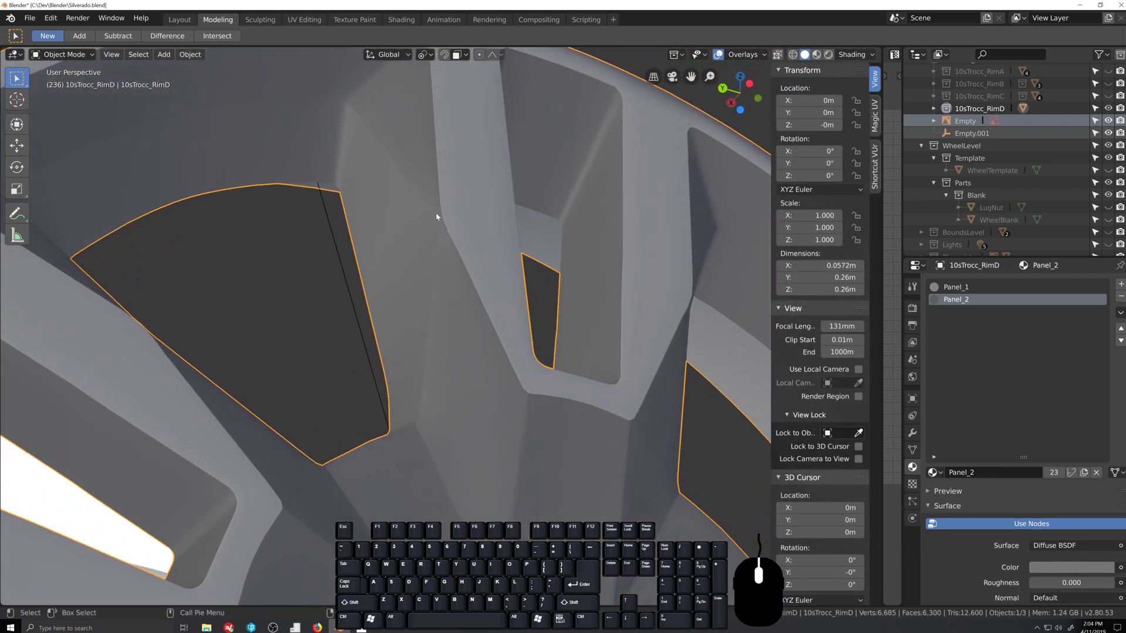
# Step: Edge-slide the whole facet loop nearer the slot toward the spoke's front edge by a factor of about -0.299 in Edit Mode
pyautogui.scroll(-5, 436, 216)
pyautogui.press('Tab')
pyautogui.moveTo(499, 293); pyautogui.dragTo(539, 341, button='middle')
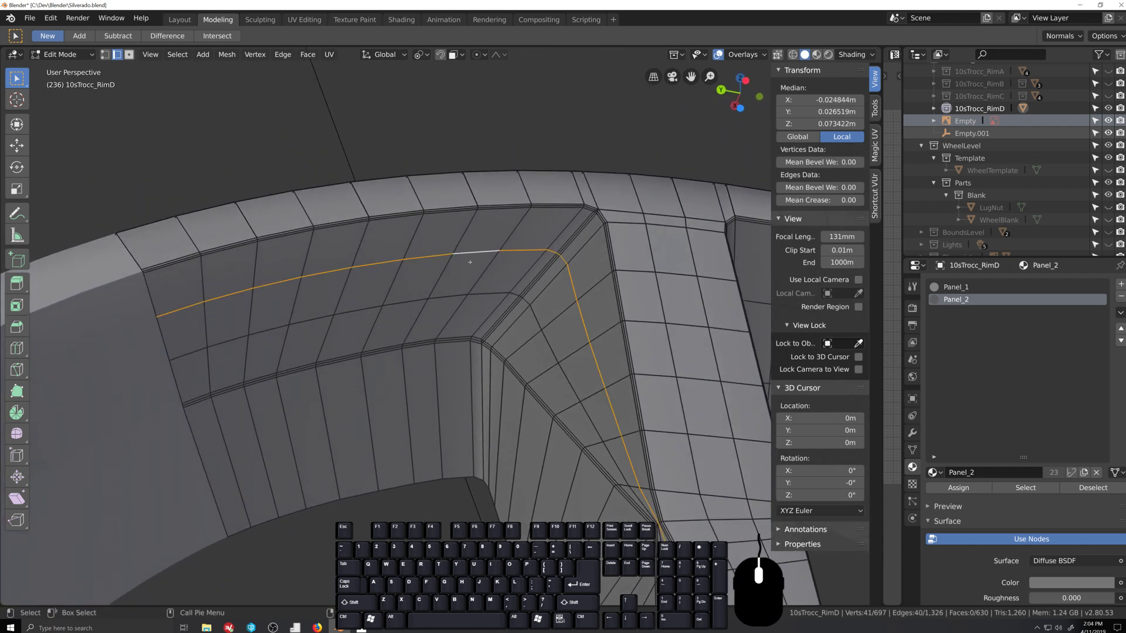
pyautogui.scroll(-1, 469, 262)
pyautogui.press('g')
pyautogui.press('g')
pyautogui.click(449, 245)
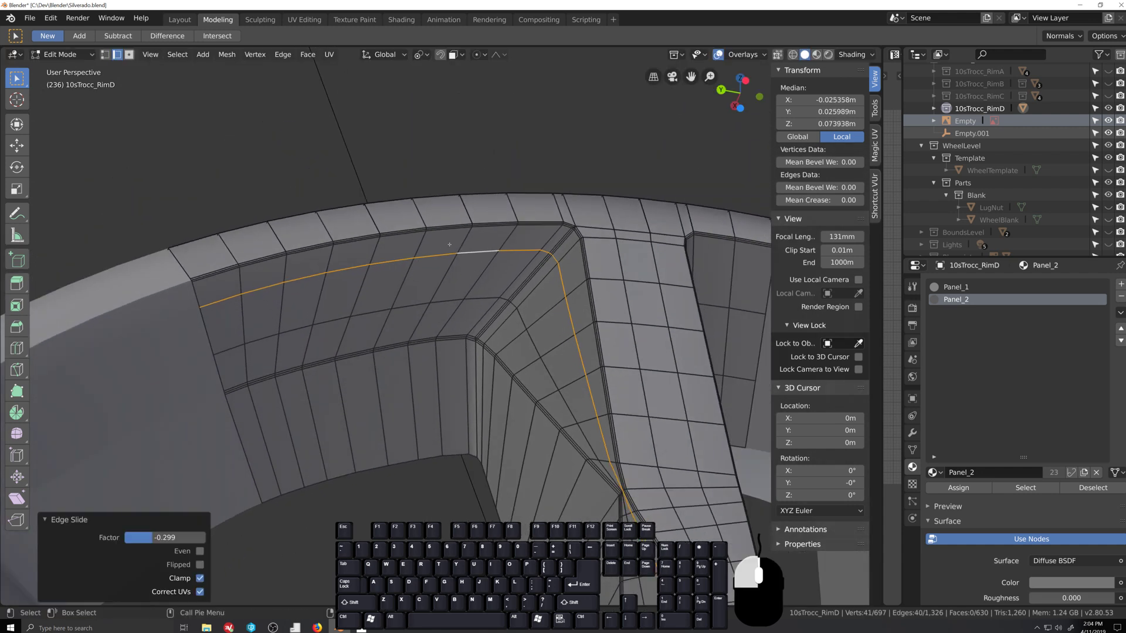
# Step: Select the facet loop nearer the window and edge-slide it slightly toward the window-side crease
pyautogui.keyDown('alt'); pyautogui.click(412, 305); pyautogui.keyUp('alt')
pyautogui.press('g')
pyautogui.press('g')
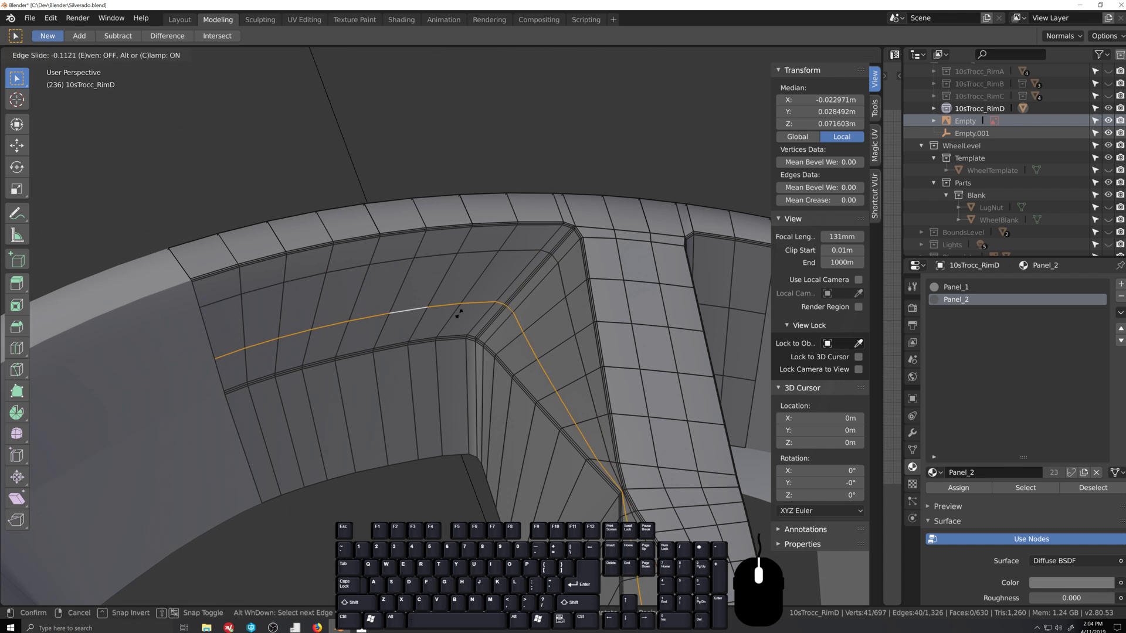
pyautogui.click(455, 319)
# Step: Leave Edit Mode and apply the glossy red matcap again to check the spoke facet's reflections
pyautogui.moveTo(456, 319); pyautogui.dragTo(590, 447, button='middle')
pyautogui.press('Tab')
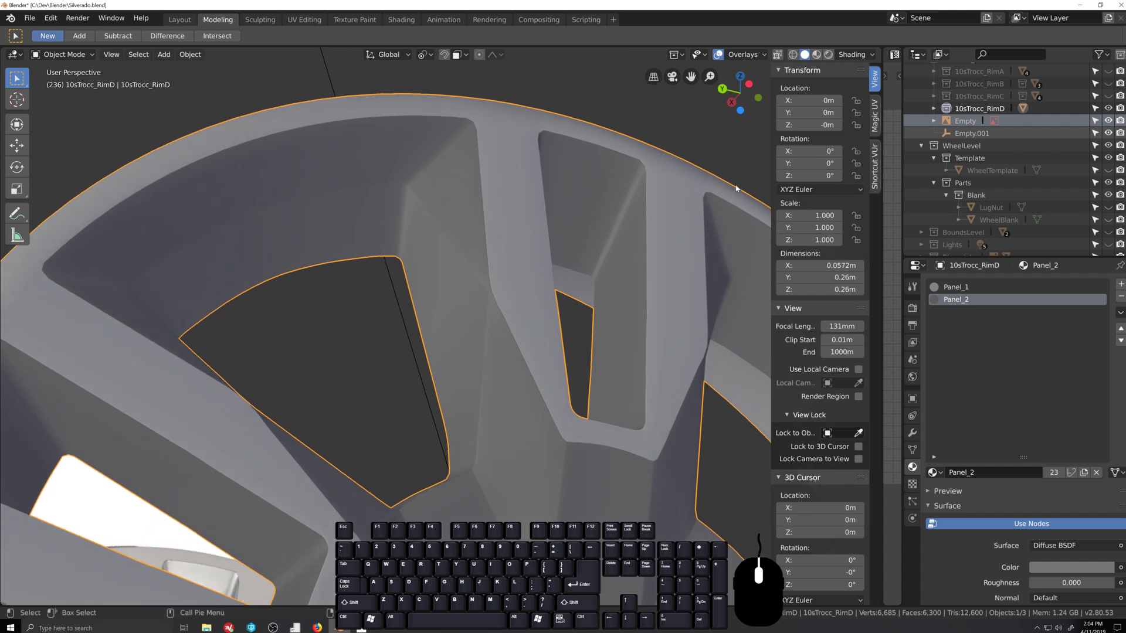
pyautogui.click(852, 54)
pyautogui.click(822, 254)
pyautogui.moveTo(615, 305); pyautogui.dragTo(574, 353, button='middle')
pyautogui.scroll(5, 574, 352)
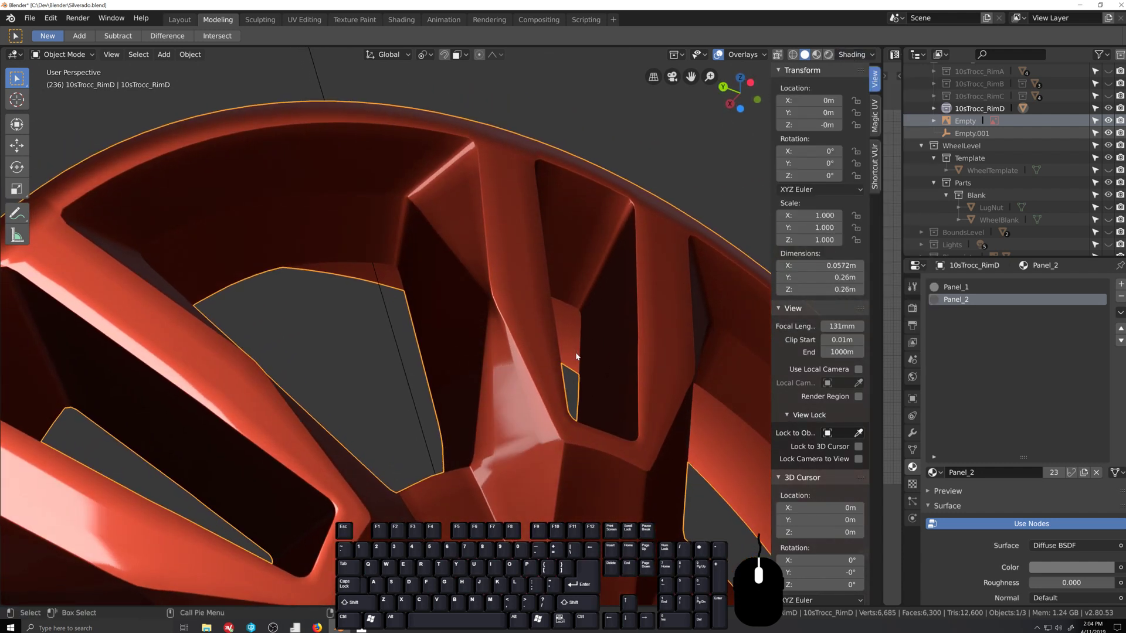
# Step: Try to edge-slide the loop nearer the window closer to the window-side crease with Even and Flipped enabled
pyautogui.press('Tab')
pyautogui.scroll(6, 576, 352)
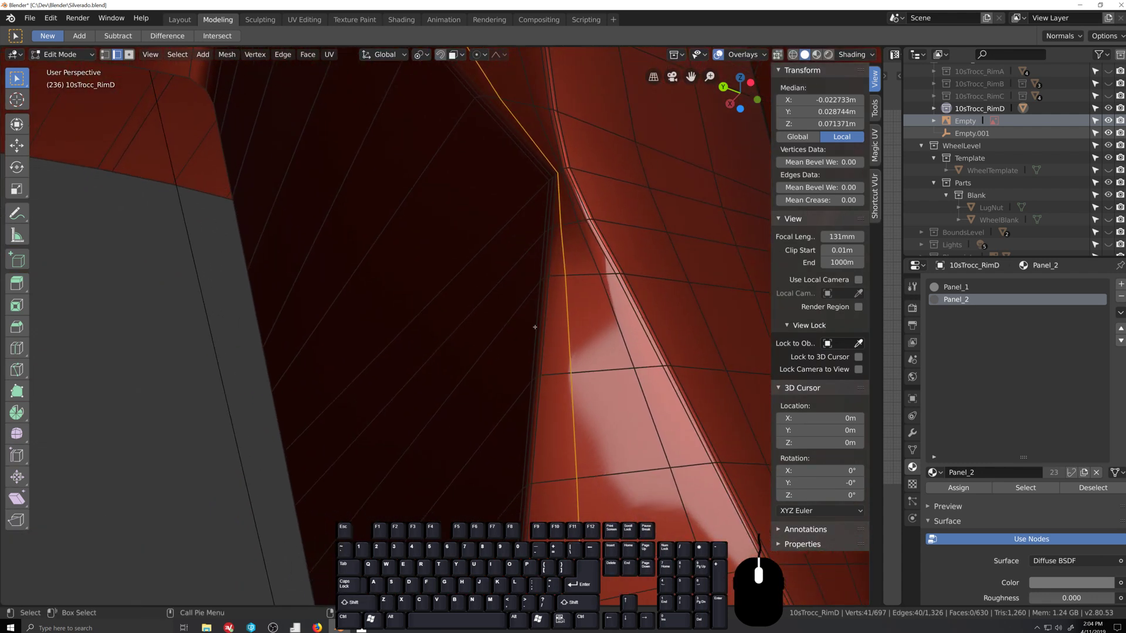
pyautogui.moveTo(625, 331)
pyautogui.mouseDown(button='middle')
pyautogui.moveTo(641, 299)
pyautogui.moveTo(624, 313)
pyautogui.mouseUp(button='middle')
pyautogui.hotkey('shift', '`')
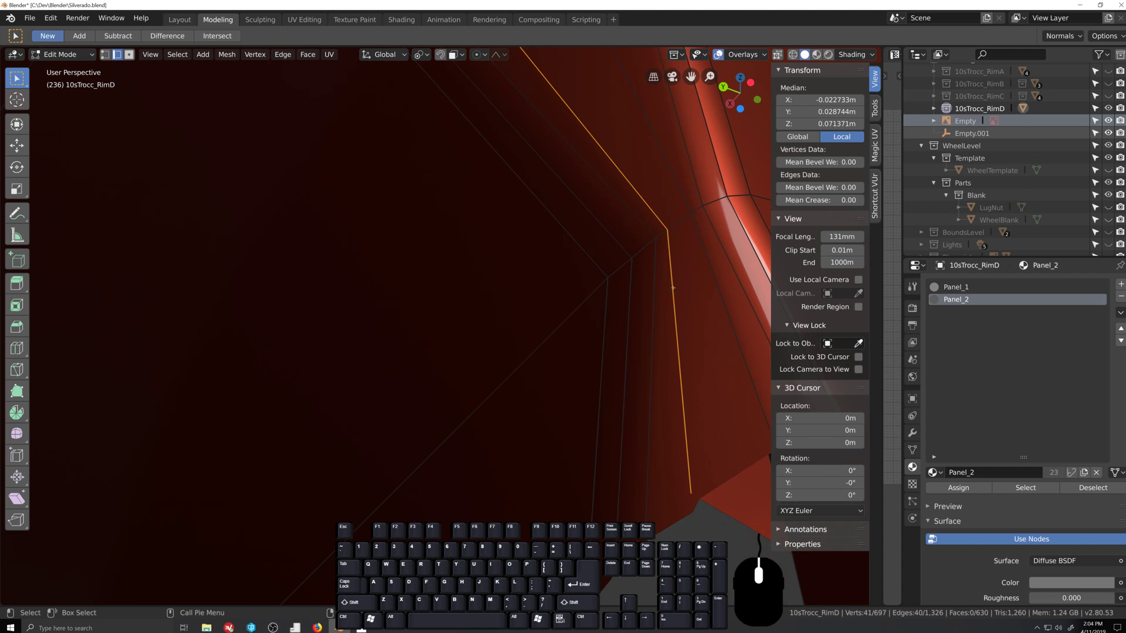
pyautogui.press('g')
pyautogui.press('g')
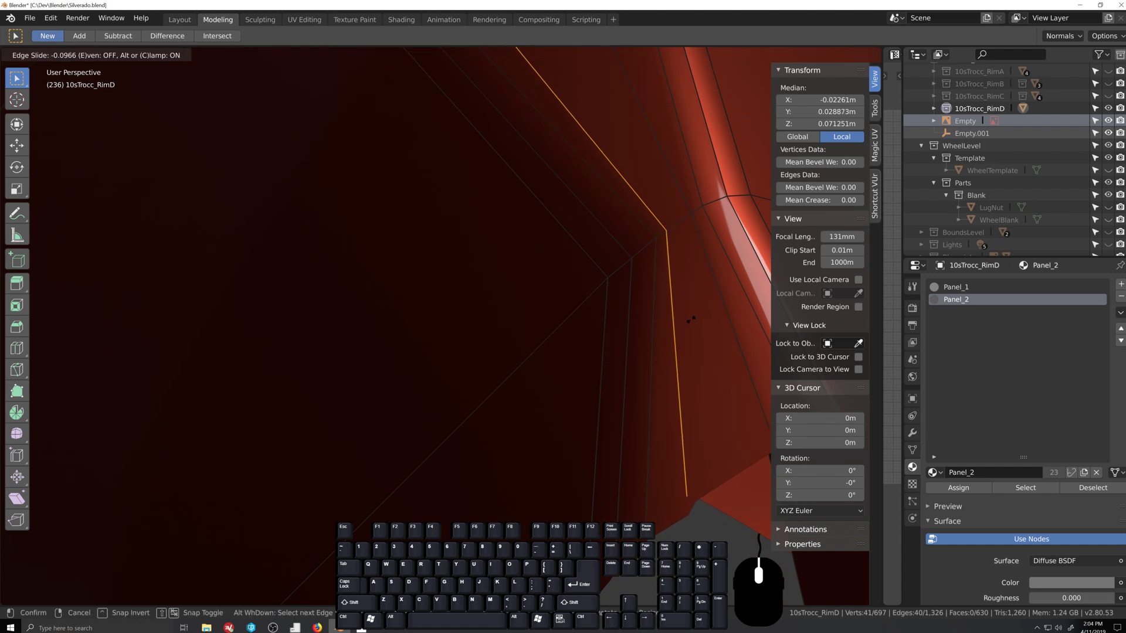
pyautogui.press('e')
pyautogui.press('f')
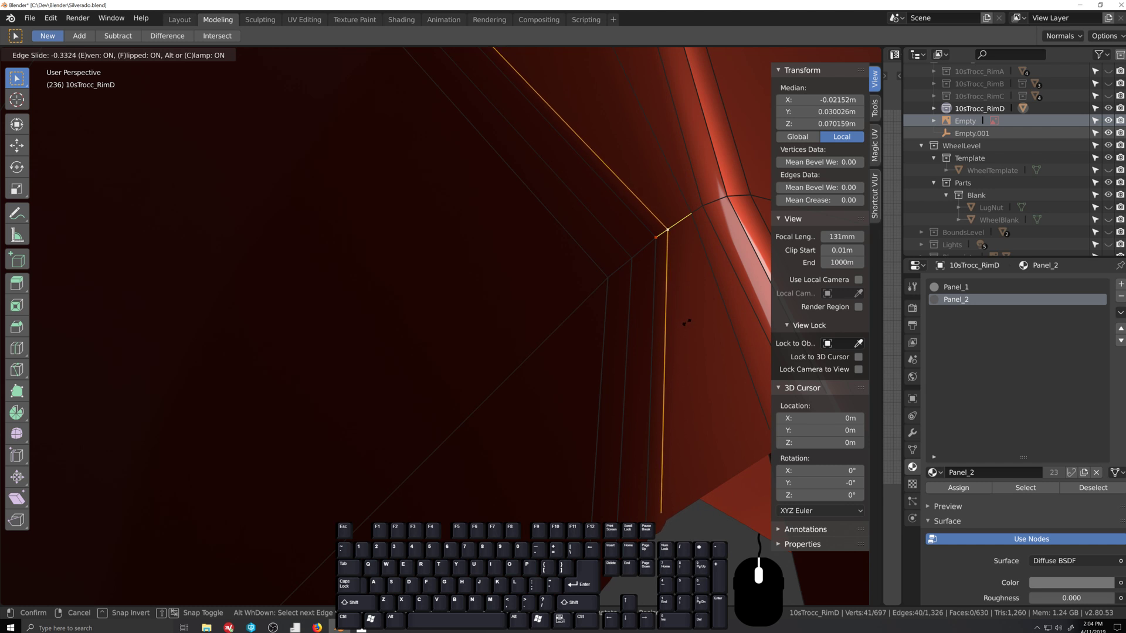
pyautogui.click(685, 321)
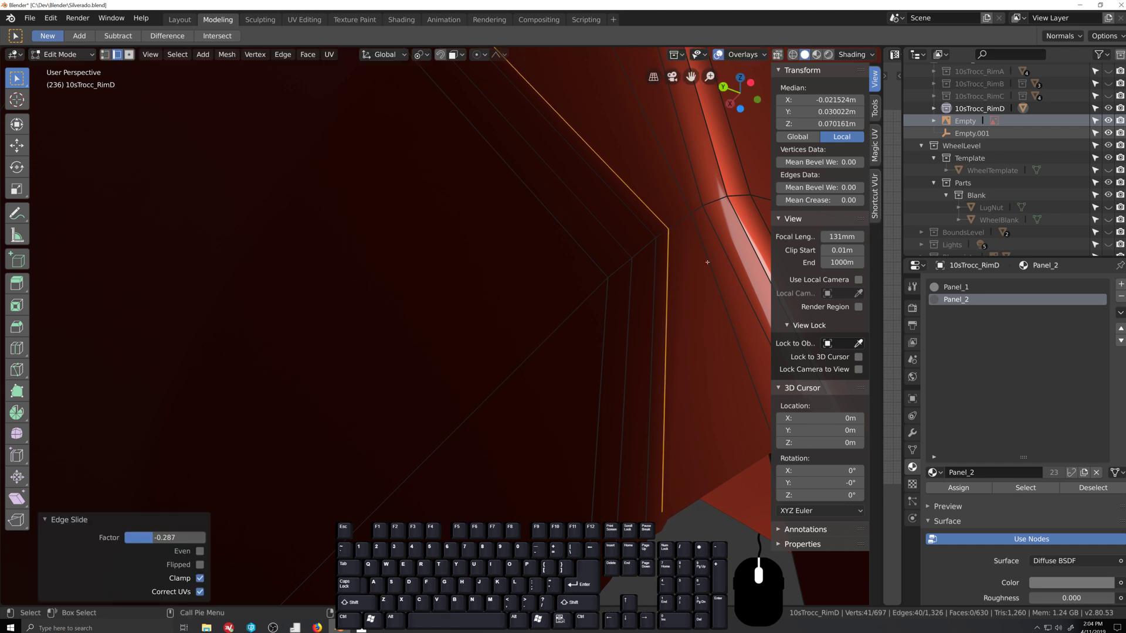
# Step: Try the same Even, Flipped edge slide on the loop nearer the slot, moving it closer to the spoke's front edge
pyautogui.keyDown('alt'); pyautogui.click(680, 314); pyautogui.keyUp('alt')
pyautogui.press('g')
pyautogui.press('g')
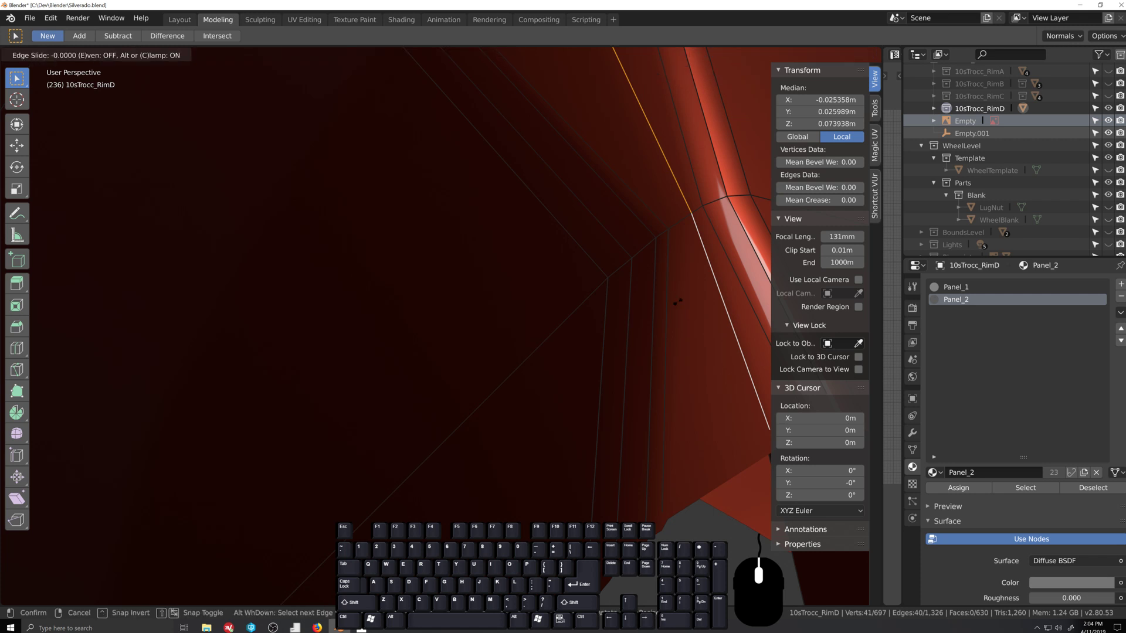
pyautogui.press('f')
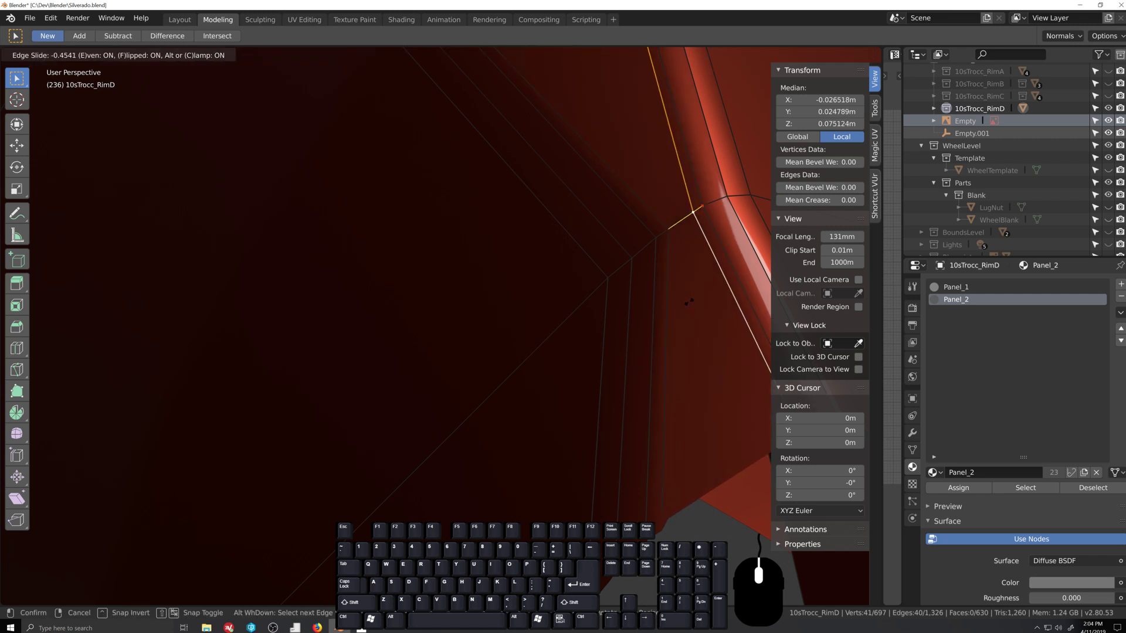
pyautogui.click(687, 304)
# Step: Examine the reflections across the spoke facet from several angles, comparing the smooth surface with its edge layout in Edit Mode
pyautogui.moveTo(687, 304); pyautogui.dragTo(483, 425, button='middle')
pyautogui.press('Tab')
pyautogui.scroll(-6, 490, 428)
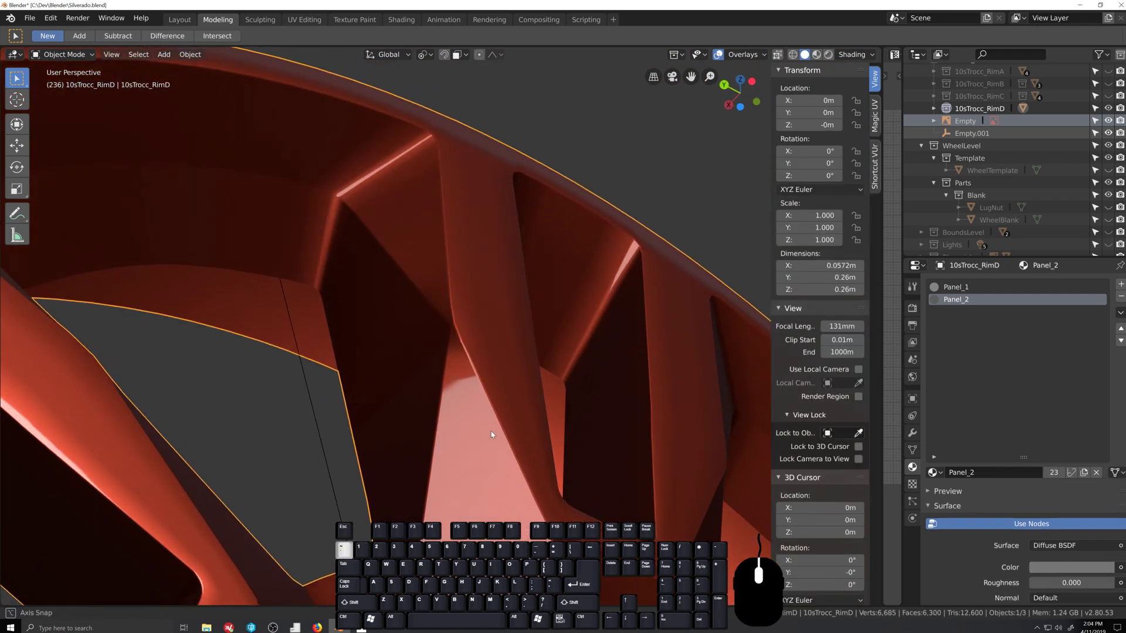
pyautogui.press('Tab')
pyautogui.scroll(-3, 491, 428)
pyautogui.scroll(8, 490, 432)
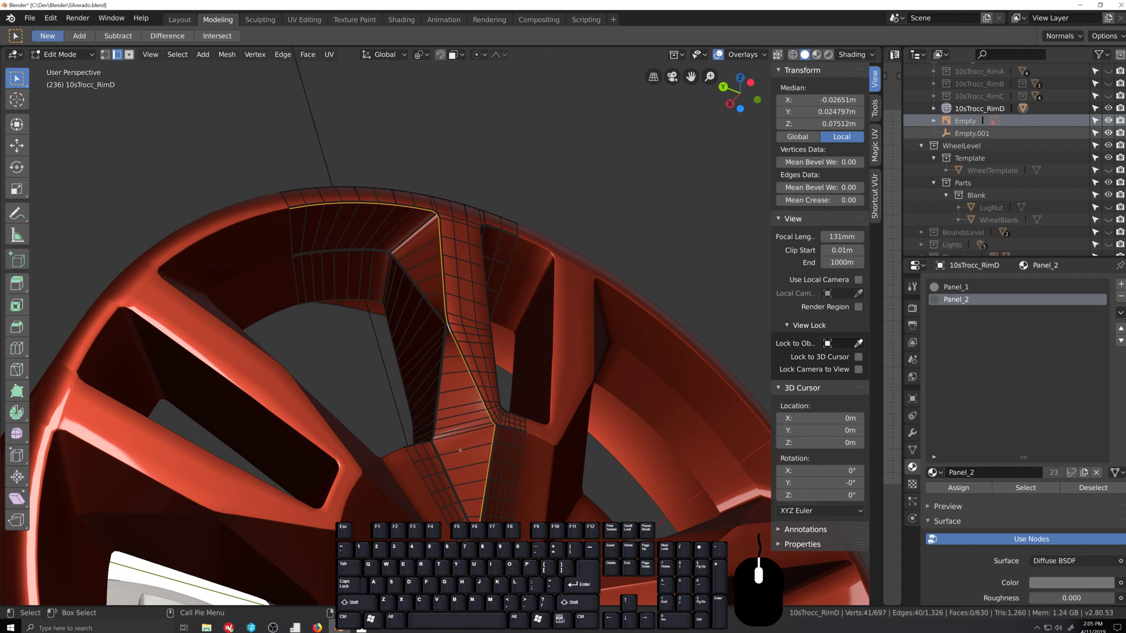
pyautogui.scroll(8, 460, 450)
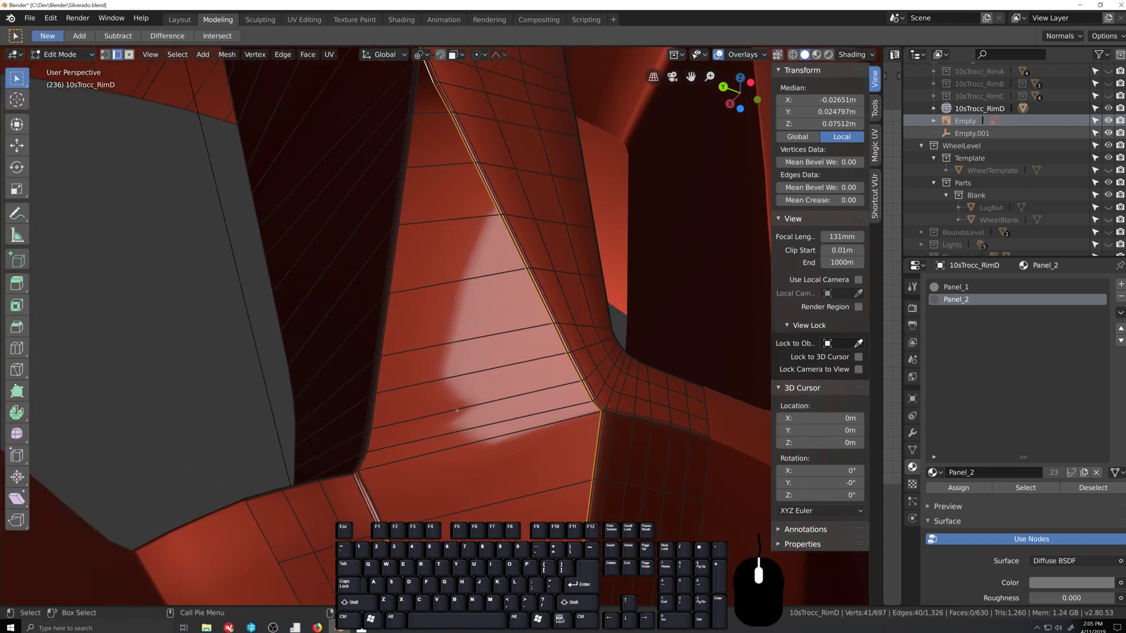
pyautogui.moveTo(460, 450); pyautogui.dragTo(466, 415, button='middle')
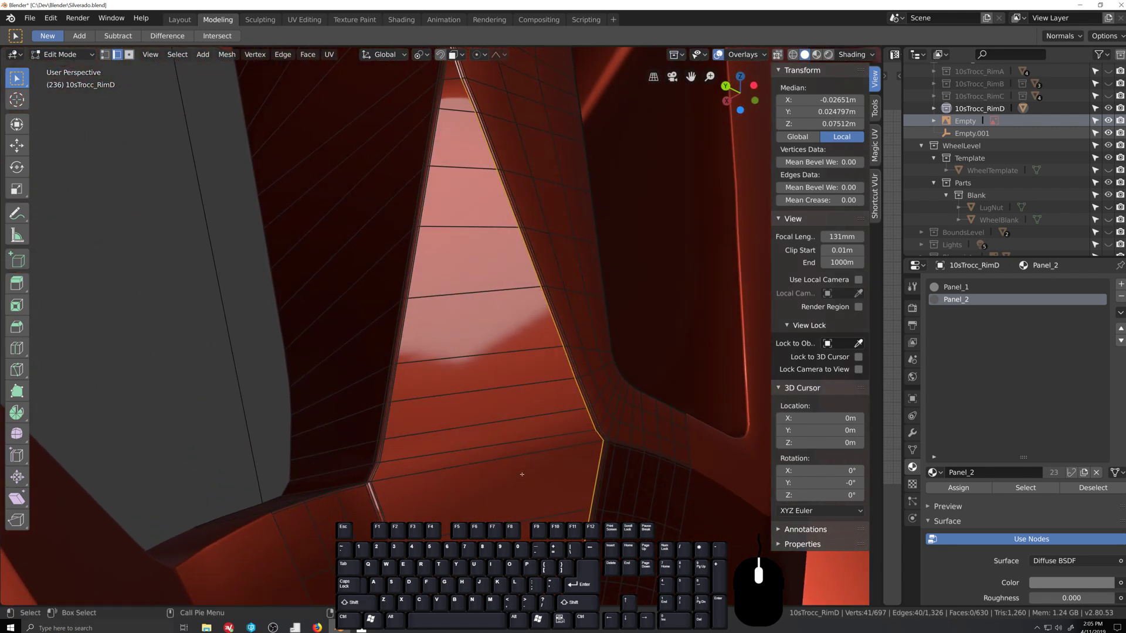
pyautogui.moveTo(521, 474)
pyautogui.mouseDown(button='middle')
pyautogui.moveTo(515, 439)
pyautogui.moveTo(516, 474)
pyautogui.mouseUp(button='middle')
pyautogui.press('Tab')
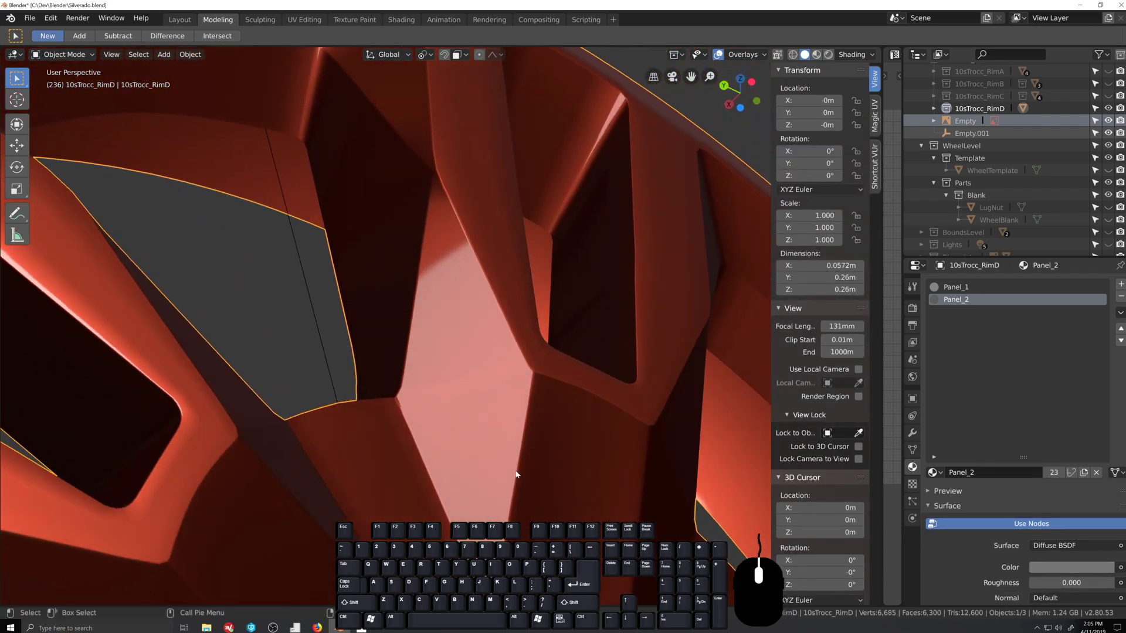
pyautogui.scroll(2, 516, 473)
pyautogui.press('Tab')
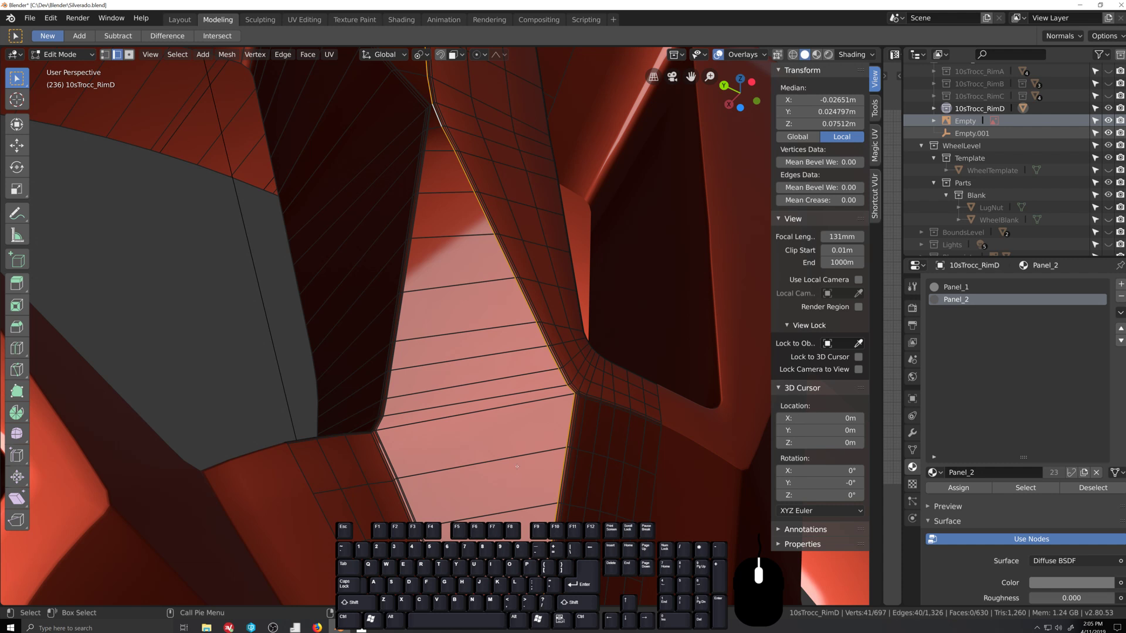
pyautogui.scroll(-2, 522, 418)
pyautogui.moveTo(522, 418)
pyautogui.mouseDown(button='middle')
pyautogui.moveTo(508, 405)
pyautogui.moveTo(510, 432)
pyautogui.mouseUp(button='middle')
# Step: Undo the even edge slides of both facet loops
pyautogui.press('`')
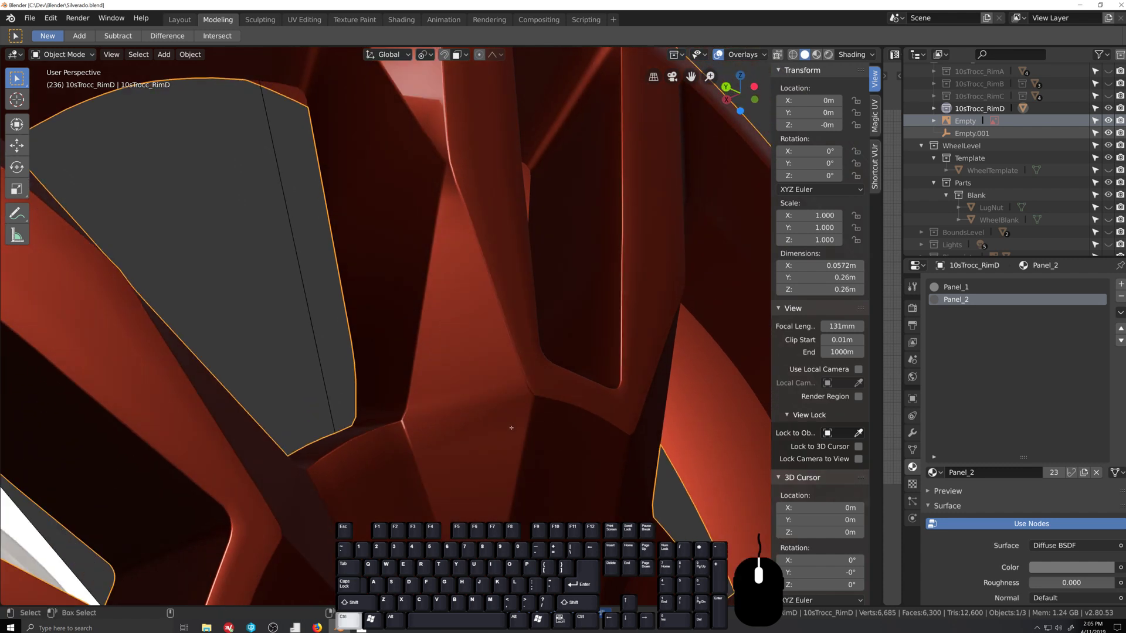
pyautogui.press('Tab')
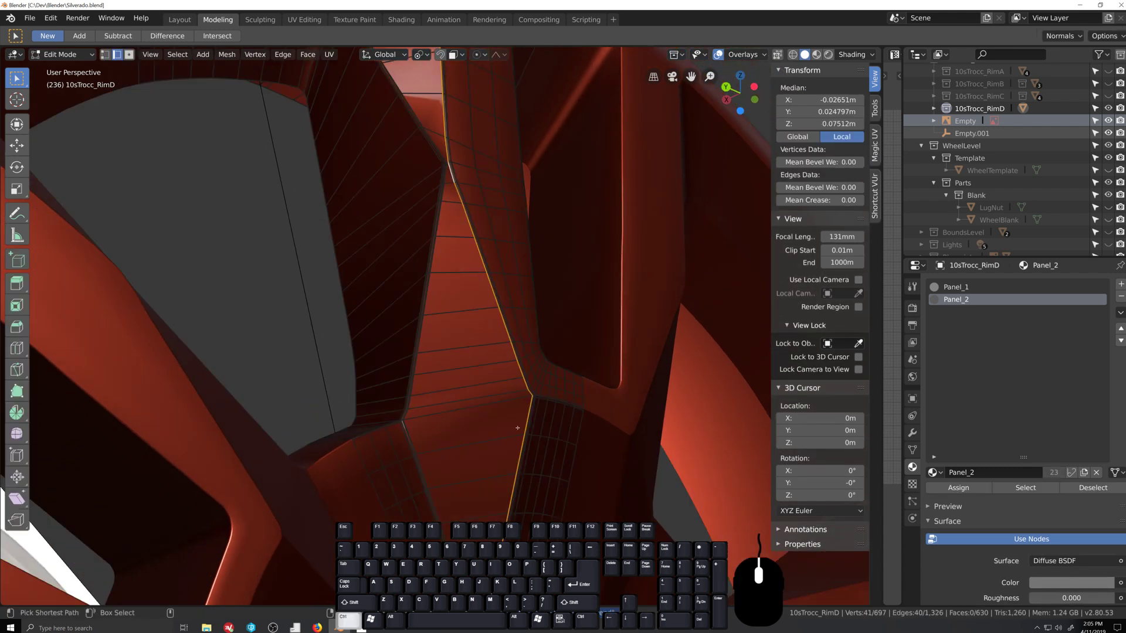
pyautogui.press('Tab')
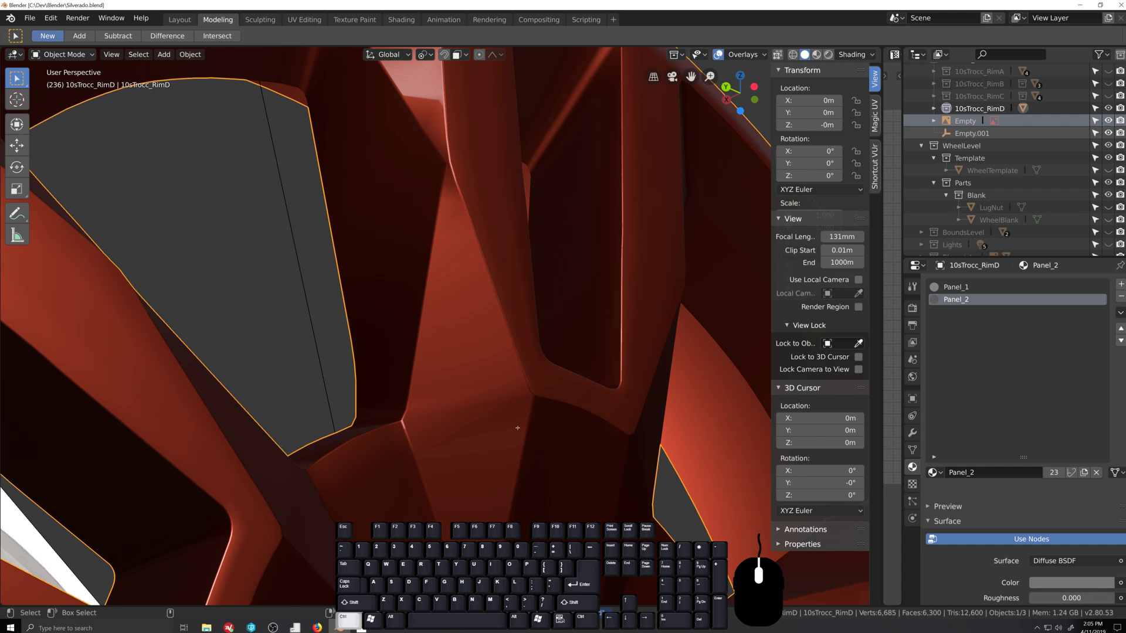
pyautogui.press('Tab')
pyautogui.press('Tab')
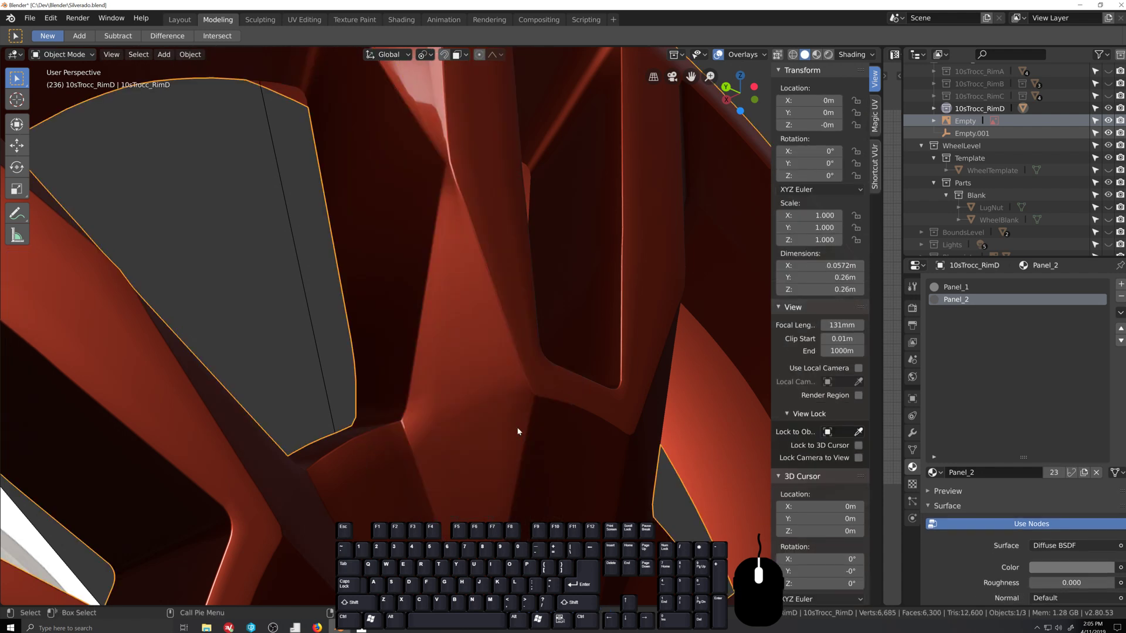
# Step: Edge-slide the spoke facet's loop nearer the window toward the window-side crease by a factor of about -0.34
pyautogui.moveTo(509, 424)
pyautogui.mouseDown(button='middle')
pyautogui.moveTo(512, 409)
pyautogui.moveTo(512, 424)
pyautogui.moveTo(491, 414)
pyautogui.mouseUp(button='middle')
pyautogui.scroll(4, 515, 420)
pyautogui.press('`')
pyautogui.scroll(2, 447, 409)
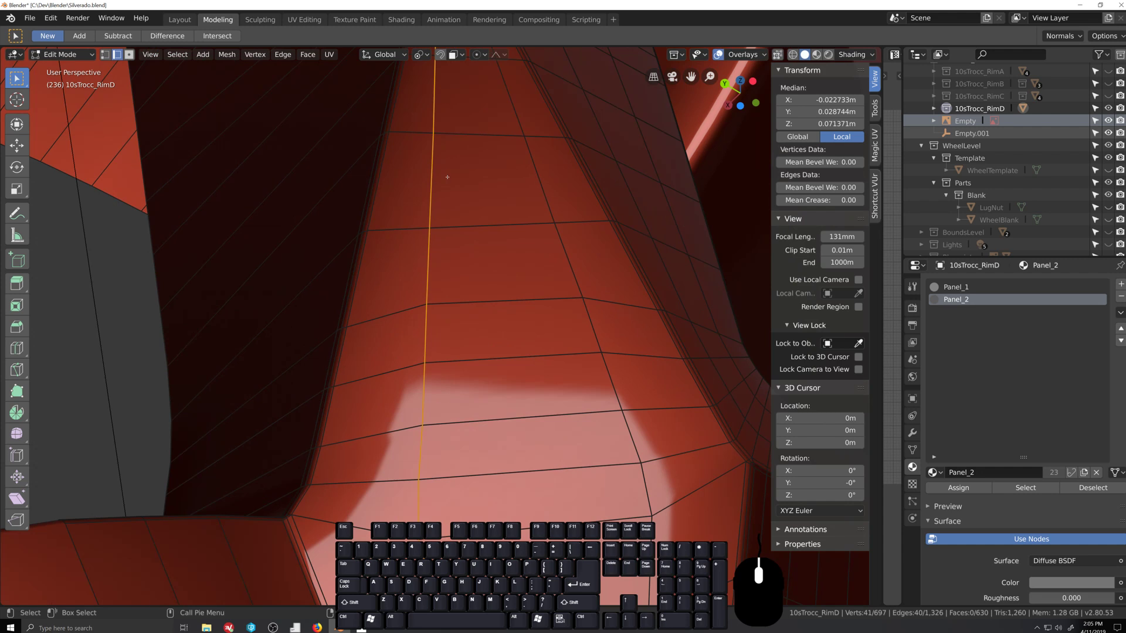
pyautogui.hotkey('shift', '`')
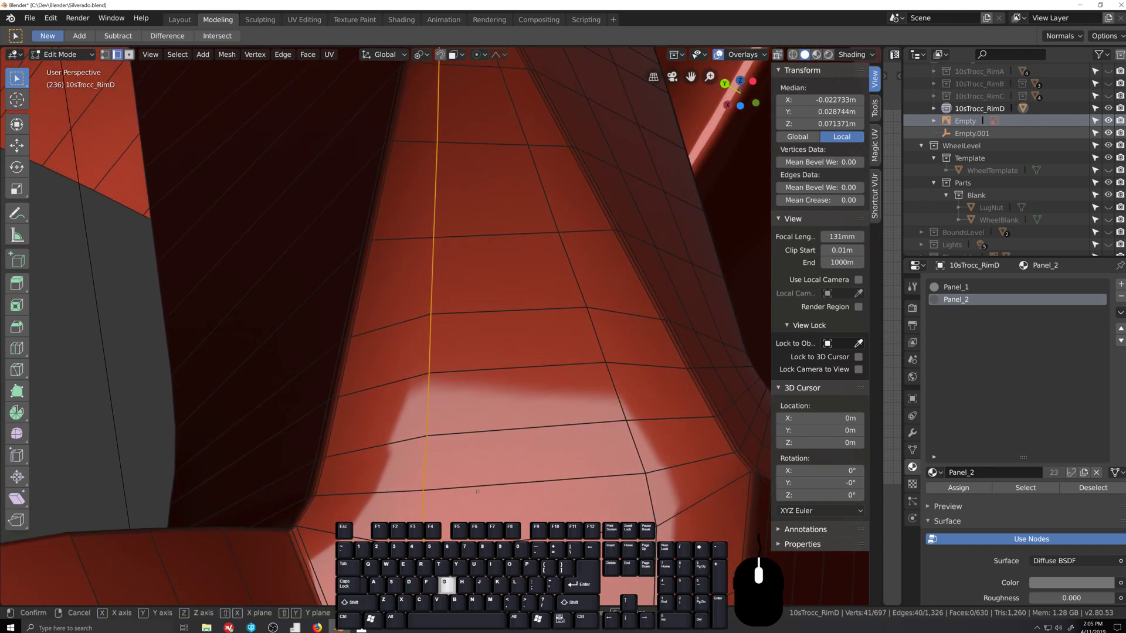
pyautogui.press('g')
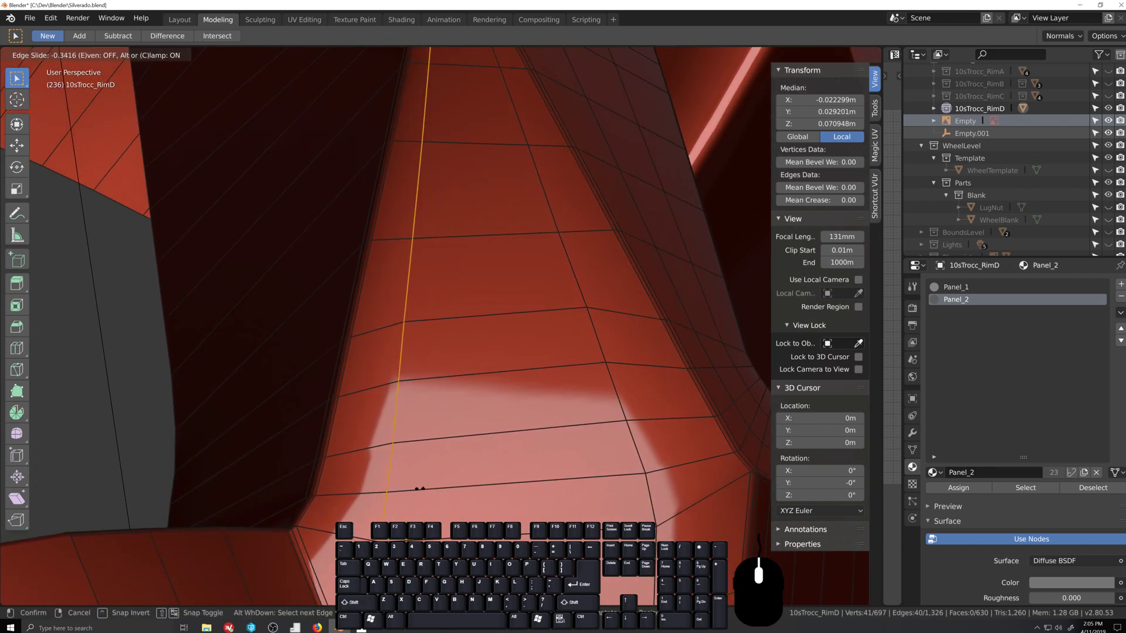
pyautogui.click(419, 489)
# Step: Edge-slide the facet's loop nearer the slot slightly toward the spoke's front edge by a factor of about -0.12
pyautogui.keyDown('alt'); pyautogui.click(630, 490); pyautogui.keyUp('alt')
pyautogui.press('g')
pyautogui.press('g')
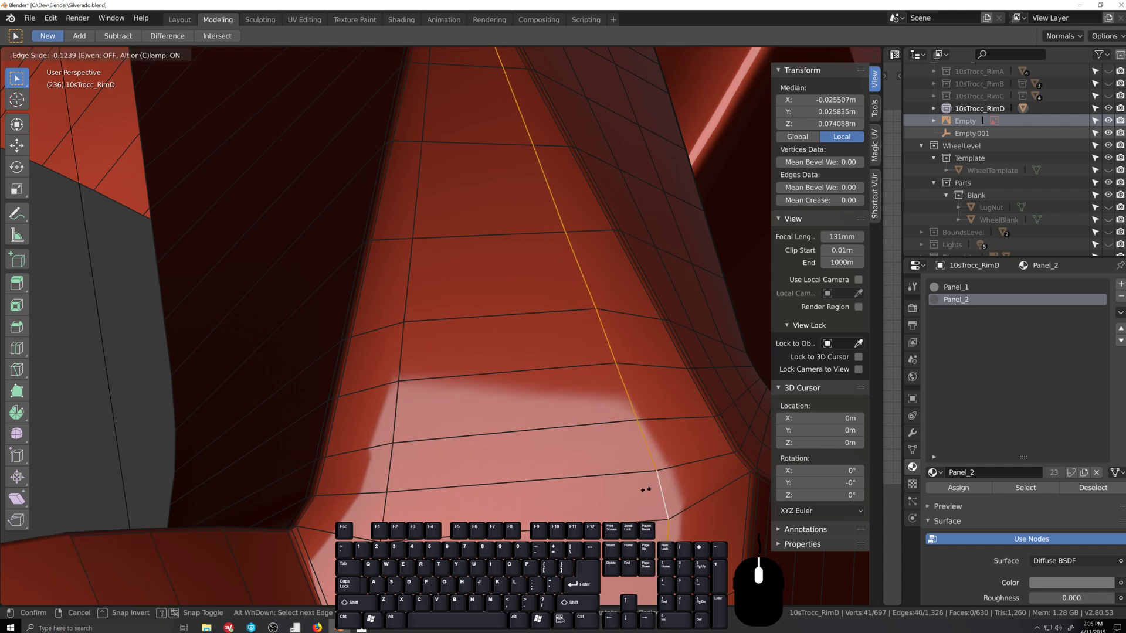
pyautogui.click(643, 490)
# Step: Examine the reflections on the smooth spoke facets from several angles, focusing on the facet's outer end beside the rim
pyautogui.scroll(-4, 587, 484)
pyautogui.press('Tab')
pyautogui.moveTo(476, 476); pyautogui.dragTo(466, 473, button='middle')
pyautogui.moveTo(460, 478)
pyautogui.mouseDown(button='middle')
pyautogui.moveTo(449, 477)
pyautogui.moveTo(465, 472)
pyautogui.moveTo(464, 490)
pyautogui.moveTo(449, 473)
pyautogui.mouseUp(button='middle')
pyautogui.scroll(-6, 449, 473)
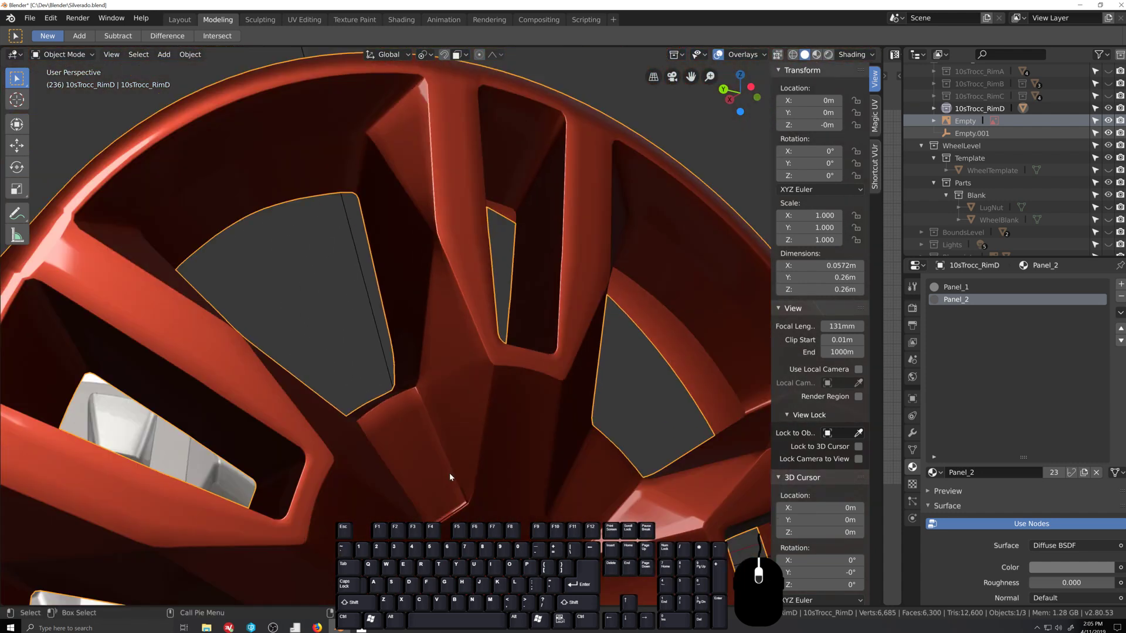
pyautogui.moveTo(457, 375); pyautogui.dragTo(450, 452, button='middle')
pyautogui.scroll(5, 462, 388)
pyautogui.scroll(-5, 465, 385)
pyautogui.scroll(4, 449, 446)
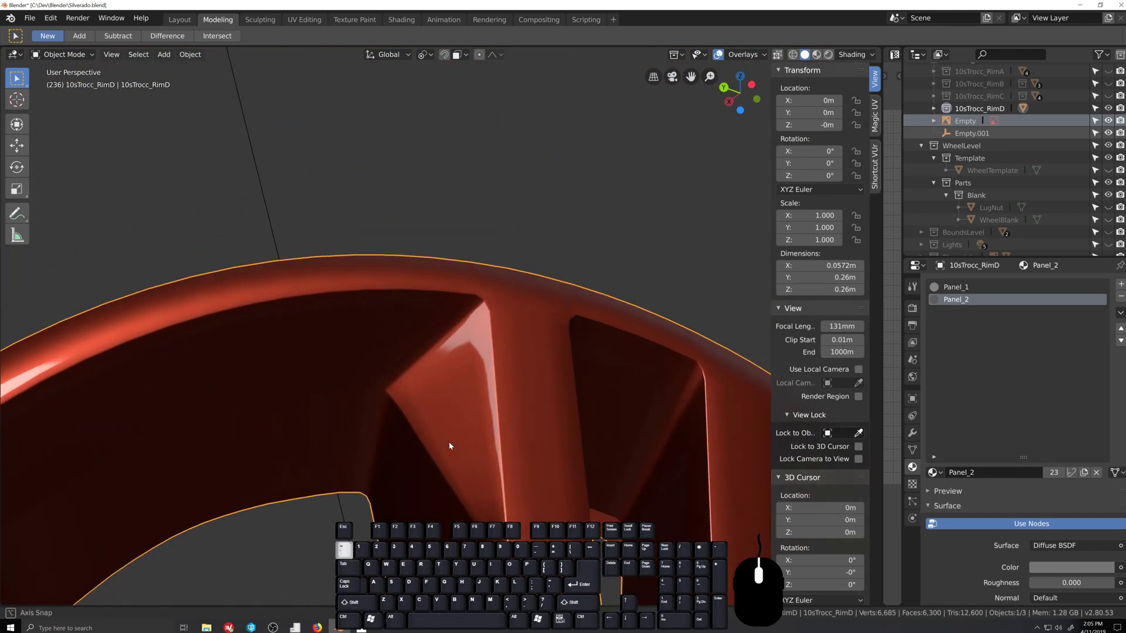
pyautogui.press('Tab')
pyautogui.press('Tab')
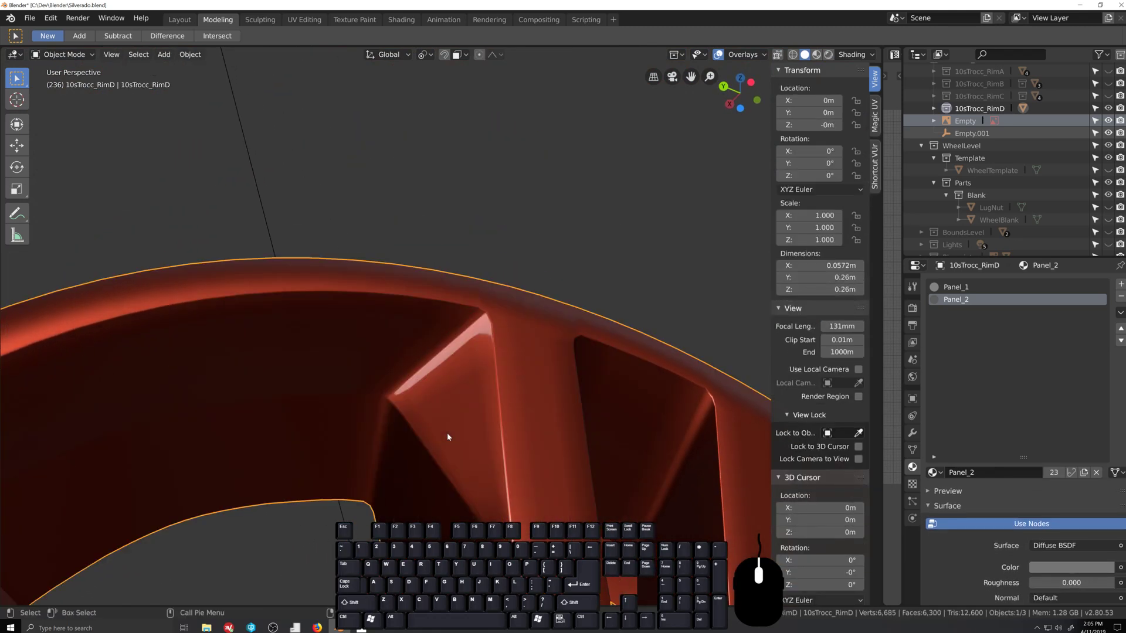
# Step: Add an unslid loop cut beside the crease at the spoke facet's outer end and check the smoothed result
pyautogui.moveTo(447, 433); pyautogui.dragTo(500, 432, button='middle')
pyautogui.press('Tab')
pyautogui.click(401, 408)
pyautogui.rightClick(401, 407)
pyautogui.moveTo(578, 405); pyautogui.dragTo(499, 469, button='middle')
pyautogui.press('Tab')
pyautogui.press('Tab')
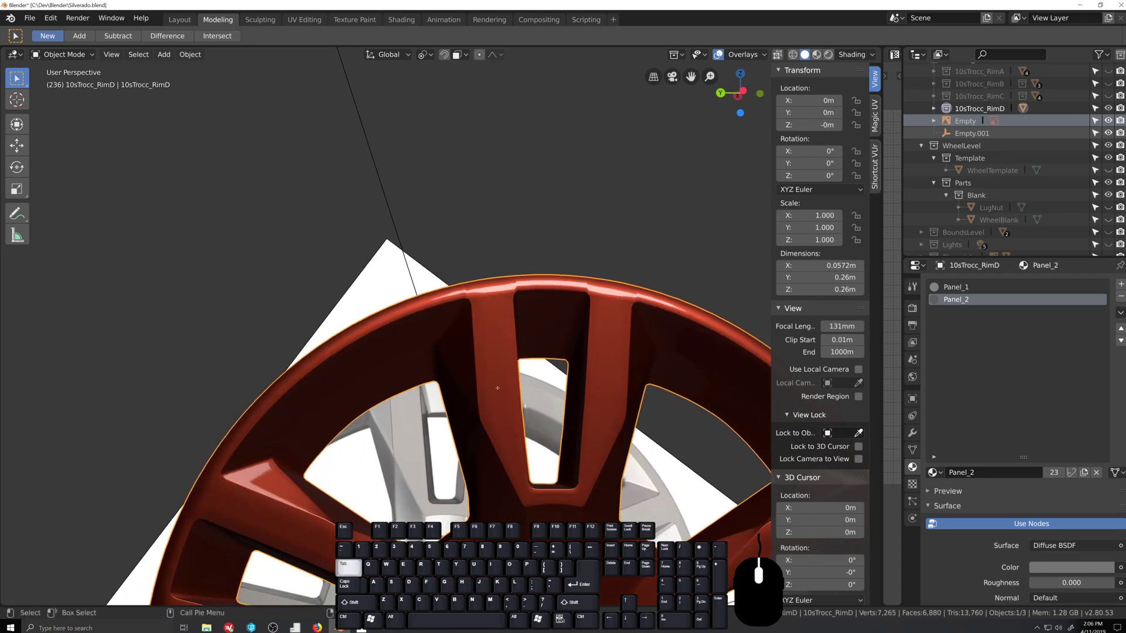
# Step: Add two edge loops along the rim lip, one slid toward the windows by about -0.58 and one close to the outer edge
pyautogui.scroll(2, 496, 388)
pyautogui.moveTo(495, 363); pyautogui.dragTo(501, 393, button='middle')
pyautogui.keyDown('shift'); pyautogui.moveTo(501, 392); pyautogui.dragTo(490, 312, button='middle'); pyautogui.keyUp('shift')
pyautogui.scroll(2, 520, 333)
pyautogui.click(490, 310)
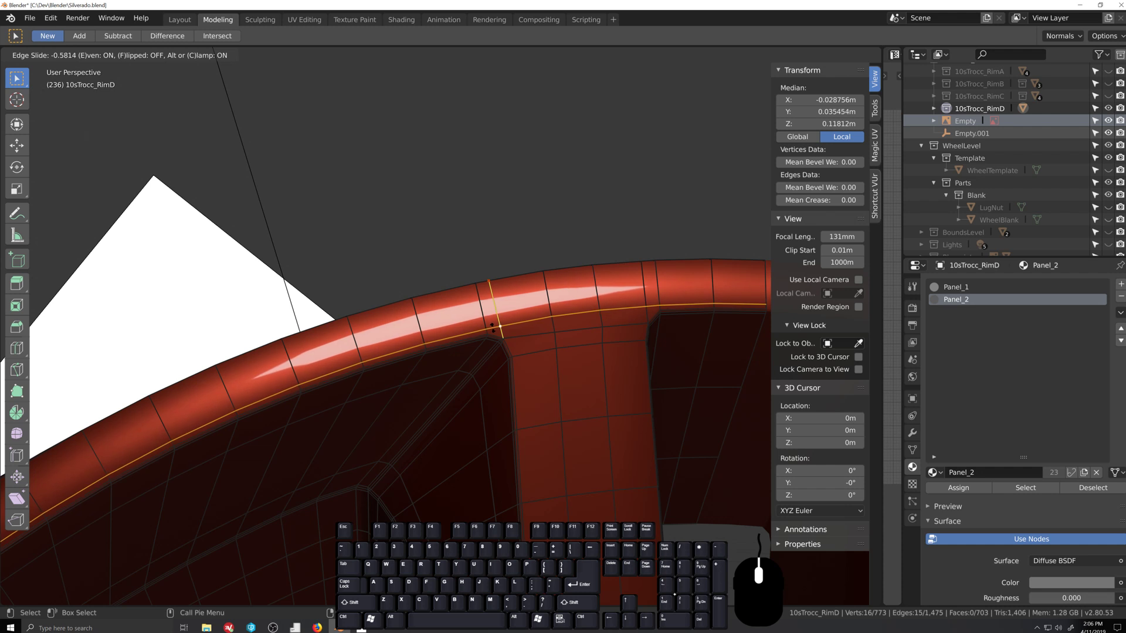
pyautogui.click(484, 314)
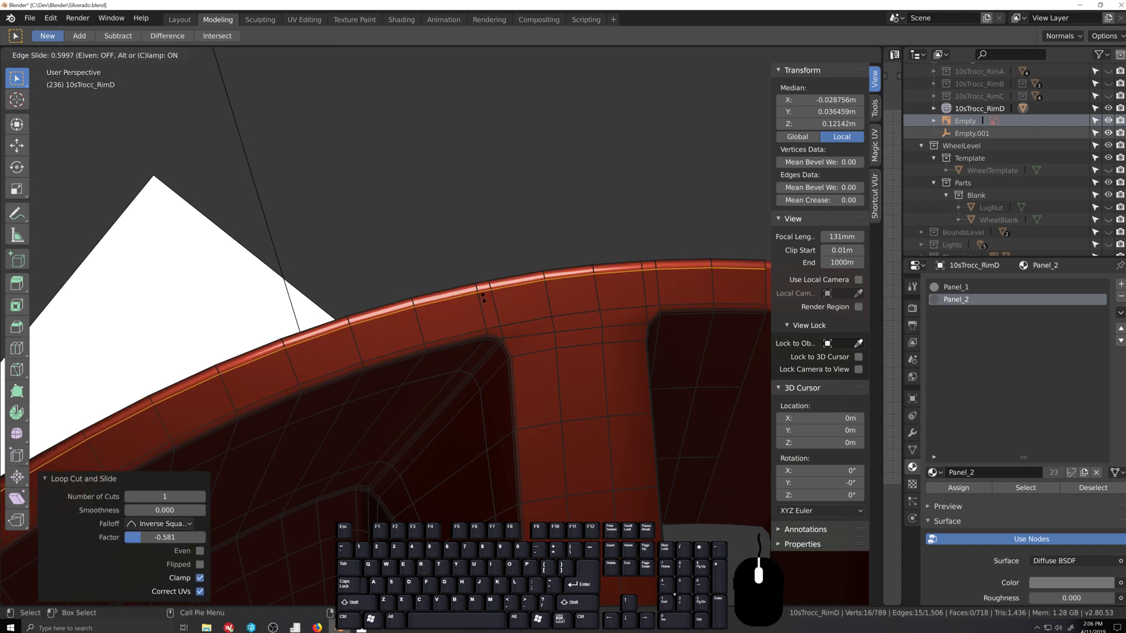
pyautogui.press('Tab')
pyautogui.moveTo(482, 311); pyautogui.dragTo(541, 395, button='middle')
pyautogui.press('Tab')
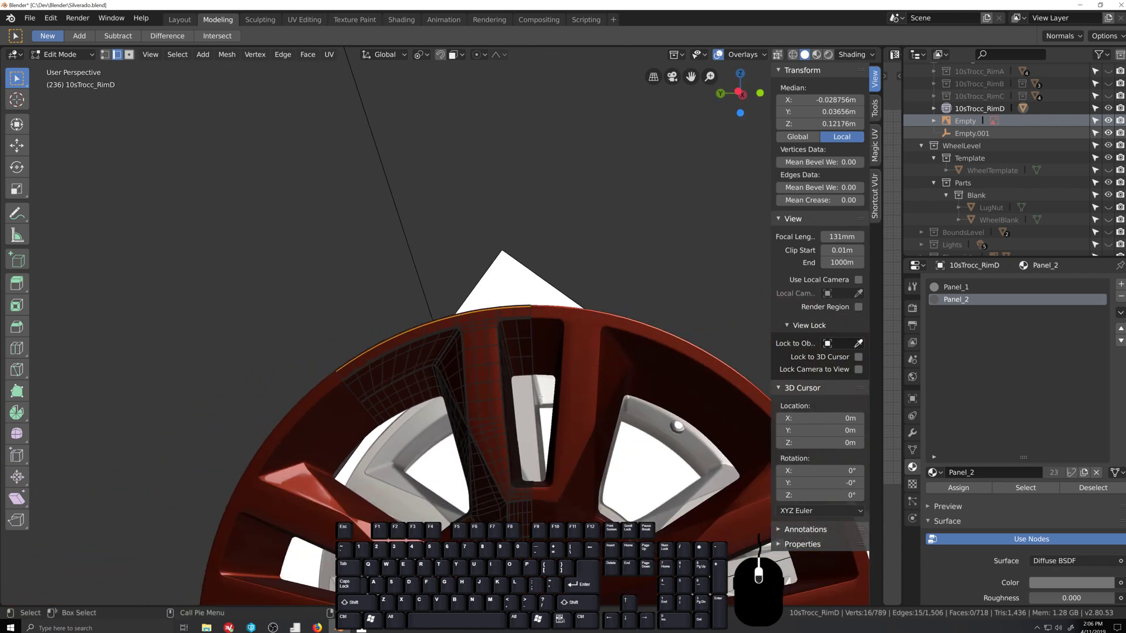
# Step: Edge-slide the loop on the spoke's front face nearer the window toward the window edge with factor -0.622
pyautogui.moveTo(515, 466); pyautogui.dragTo(539, 399, button='middle')
pyautogui.scroll(3, 568, 316)
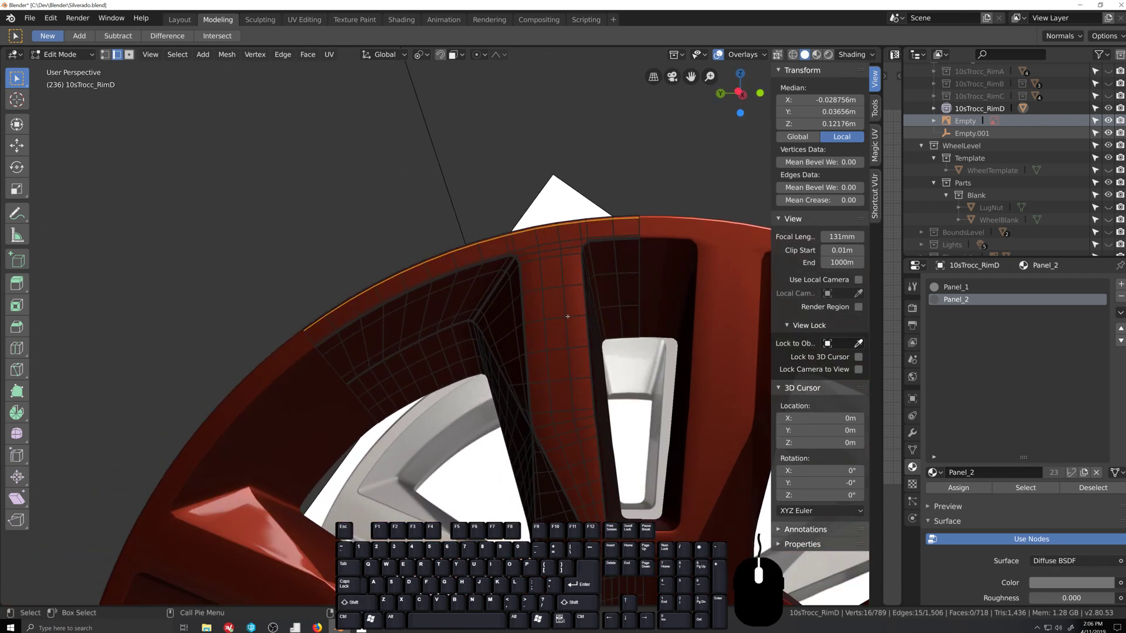
pyautogui.keyDown('alt'); pyautogui.click(548, 303); pyautogui.keyUp('alt')
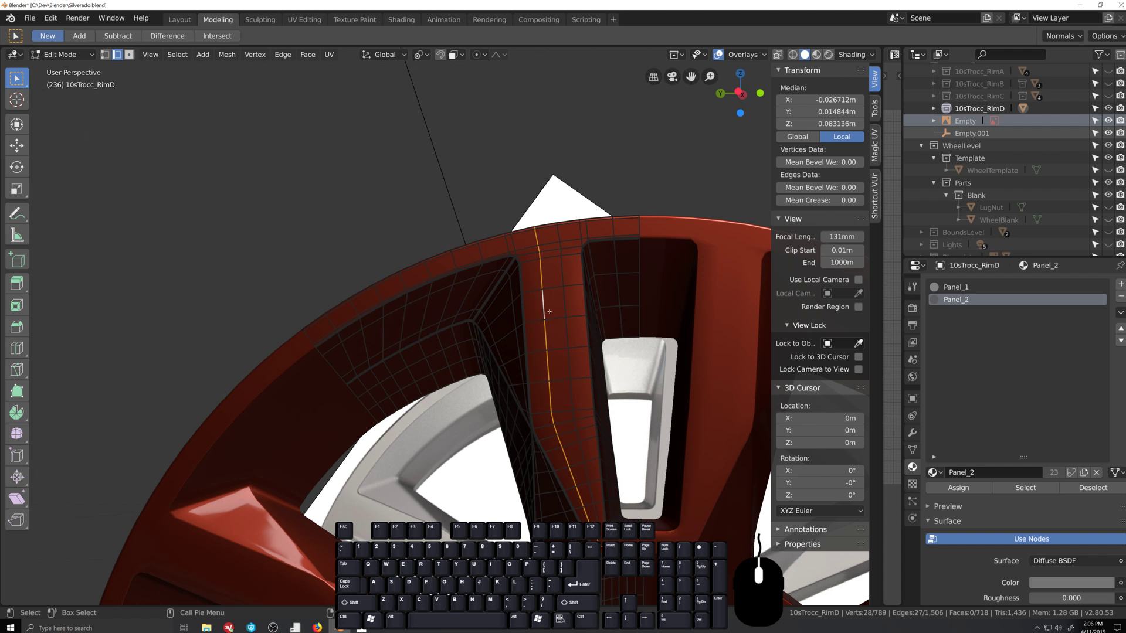
pyautogui.press('g')
pyautogui.press('g')
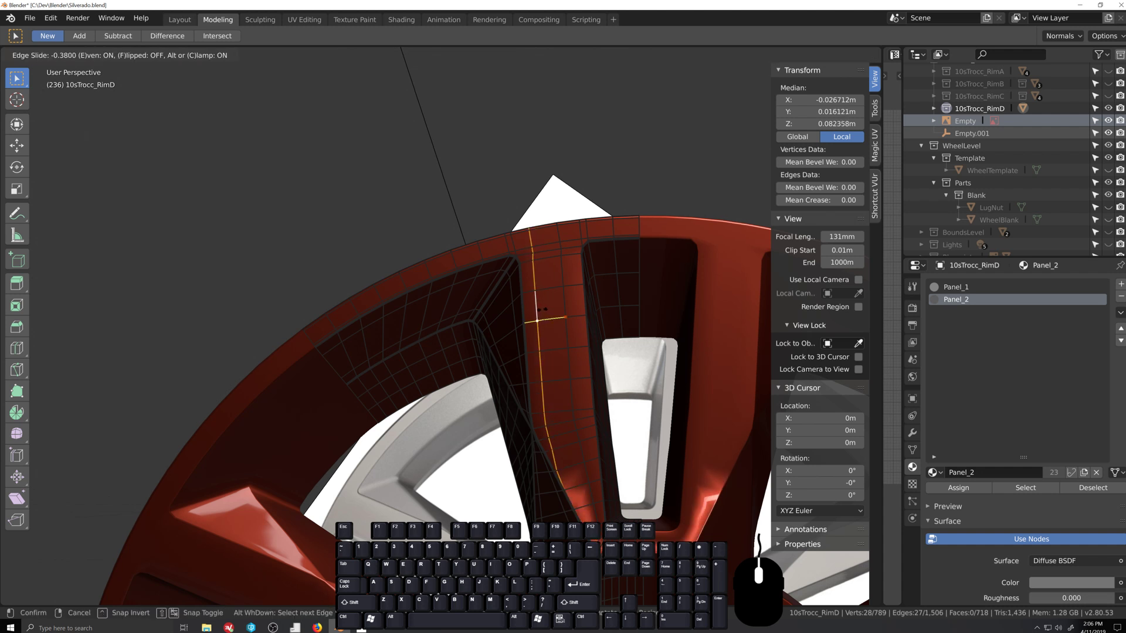
pyautogui.press('f')
pyautogui.click(560, 308)
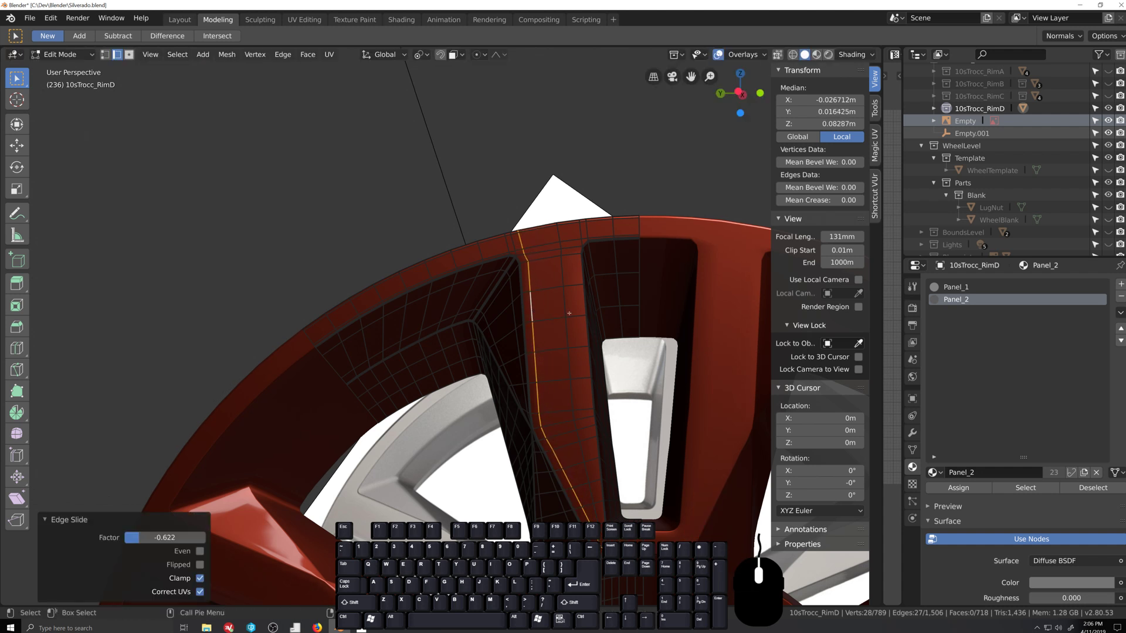
# Step: Edge-slide the front-face loop nearer the slot toward the slot edge with Even enabled and a factor of about 0.78
pyautogui.press('g')
pyautogui.press('g')
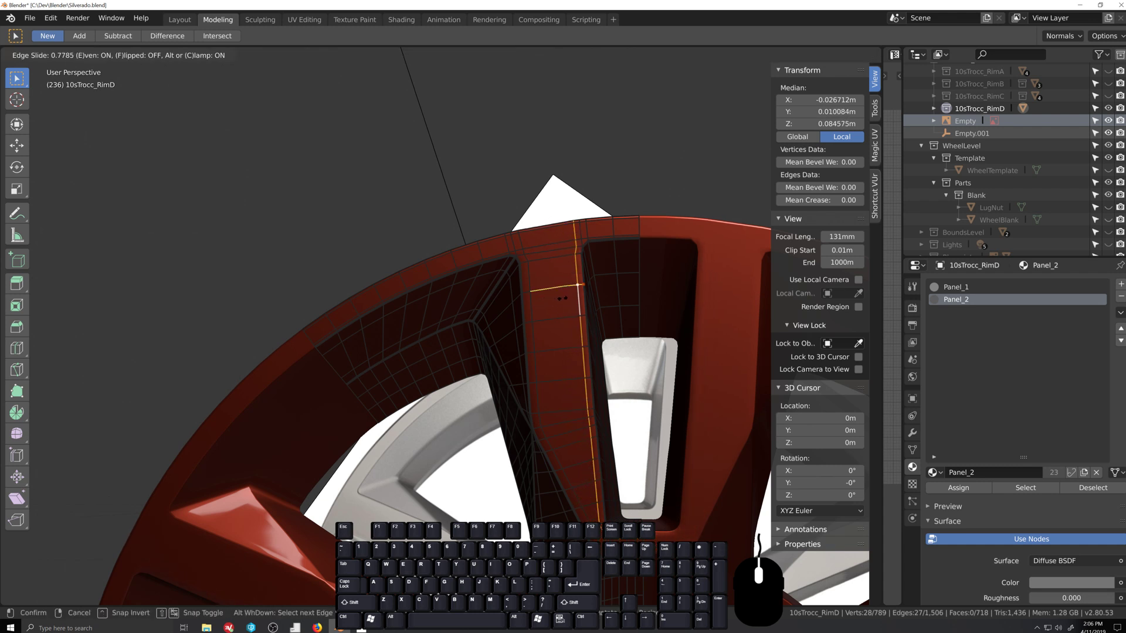
pyautogui.click(562, 298)
# Step: Examine the spoke front faces and outer lip for smooth reflections, comparing the surface with its edge layout
pyautogui.press('Tab')
pyautogui.moveTo(574, 351); pyautogui.dragTo(543, 473, button='middle')
pyautogui.press('Tab')
pyautogui.scroll(5, 478, 397)
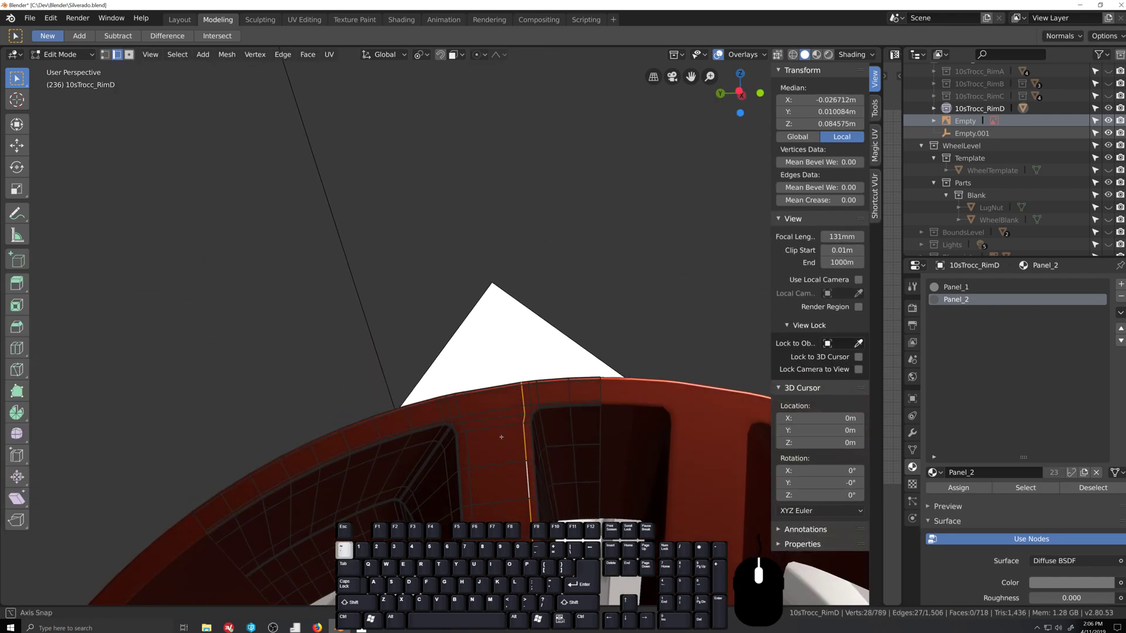
pyautogui.scroll(-5, 451, 434)
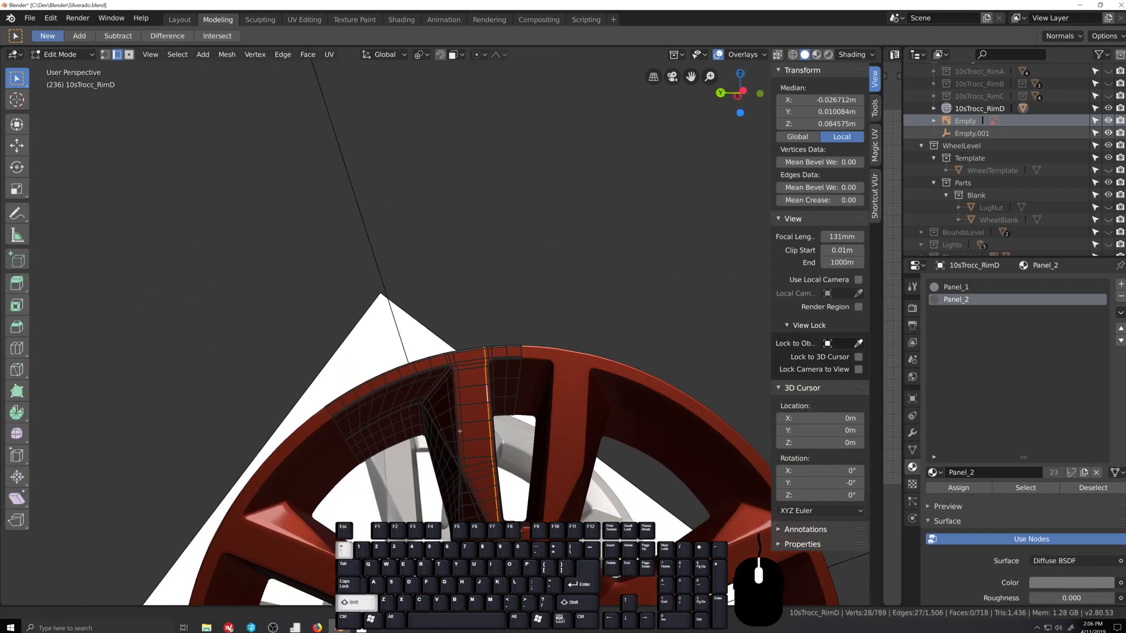
pyautogui.press('Tab')
pyautogui.scroll(-3, 529, 438)
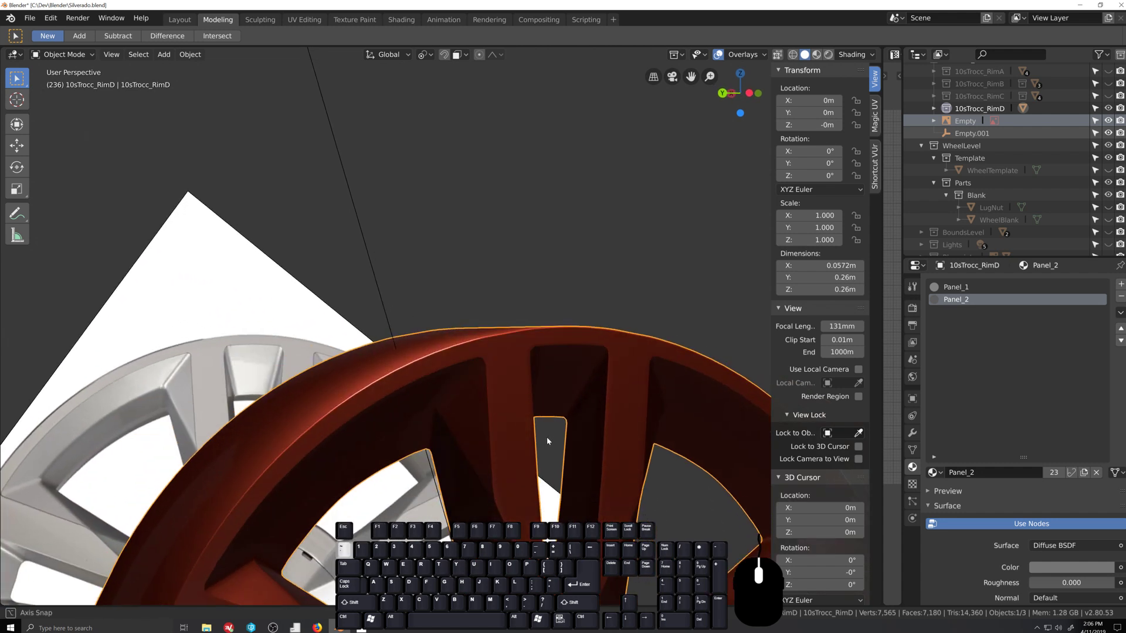
pyautogui.moveTo(545, 437); pyautogui.dragTo(514, 446, button='middle')
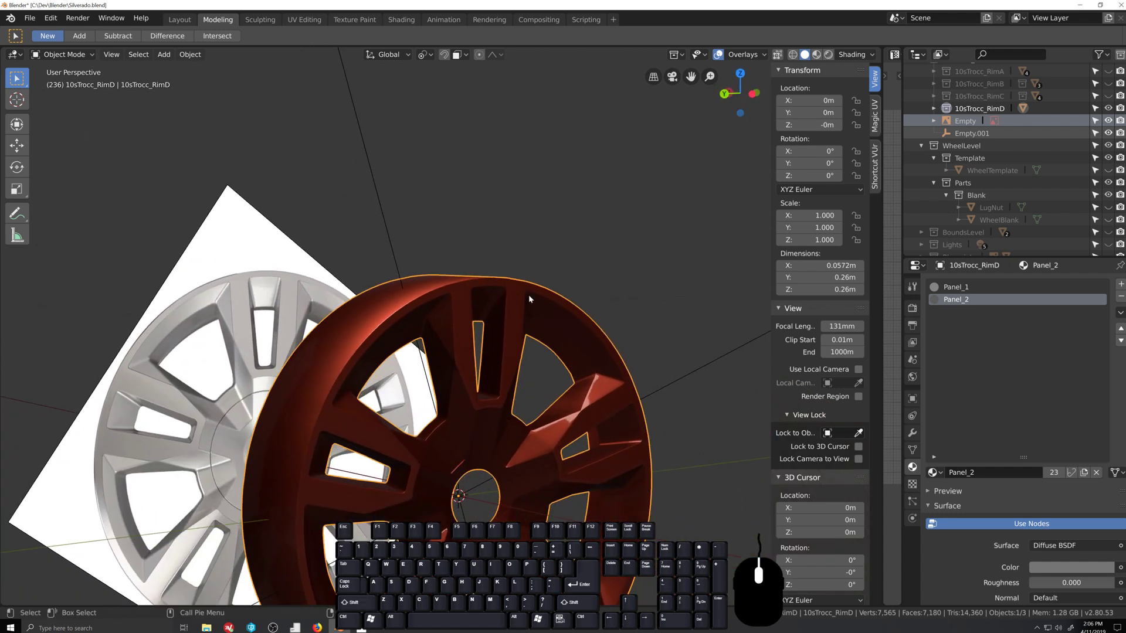
pyautogui.scroll(4, 471, 510)
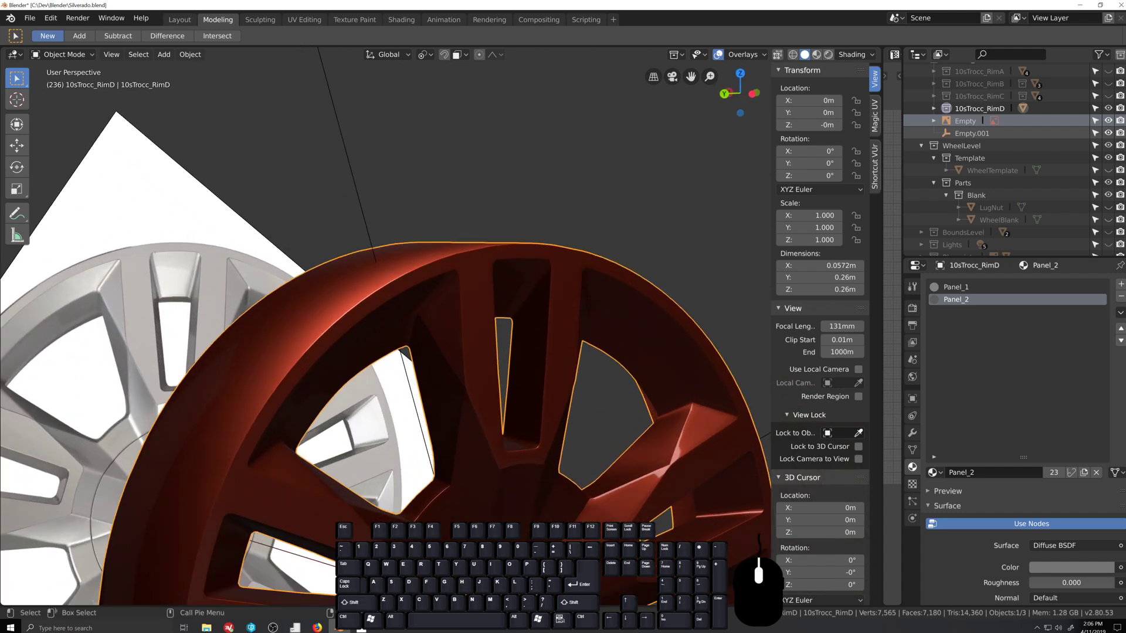
pyautogui.moveTo(469, 445)
pyautogui.mouseDown(button='middle')
pyautogui.moveTo(461, 408)
pyautogui.moveTo(499, 437)
pyautogui.moveTo(498, 452)
pyautogui.moveTo(449, 449)
pyautogui.moveTo(422, 410)
pyautogui.mouseUp(button='middle')
# Step: Switch the viewport lighting to Studio and review the whole rim's shading and edge layout
pyautogui.click(857, 55)
pyautogui.click(848, 93)
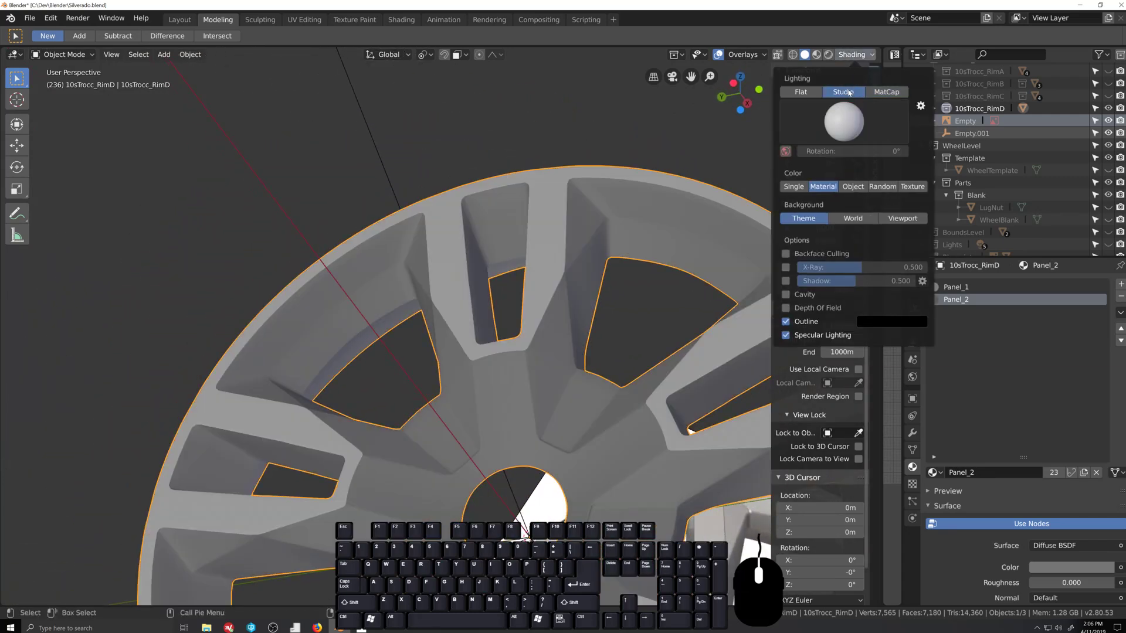
pyautogui.scroll(-3, 432, 466)
pyautogui.moveTo(432, 466)
pyautogui.mouseDown(button='middle')
pyautogui.moveTo(470, 468)
pyautogui.moveTo(464, 492)
pyautogui.mouseUp(button='middle')
pyautogui.press('Tab')
pyautogui.scroll(5, 466, 492)
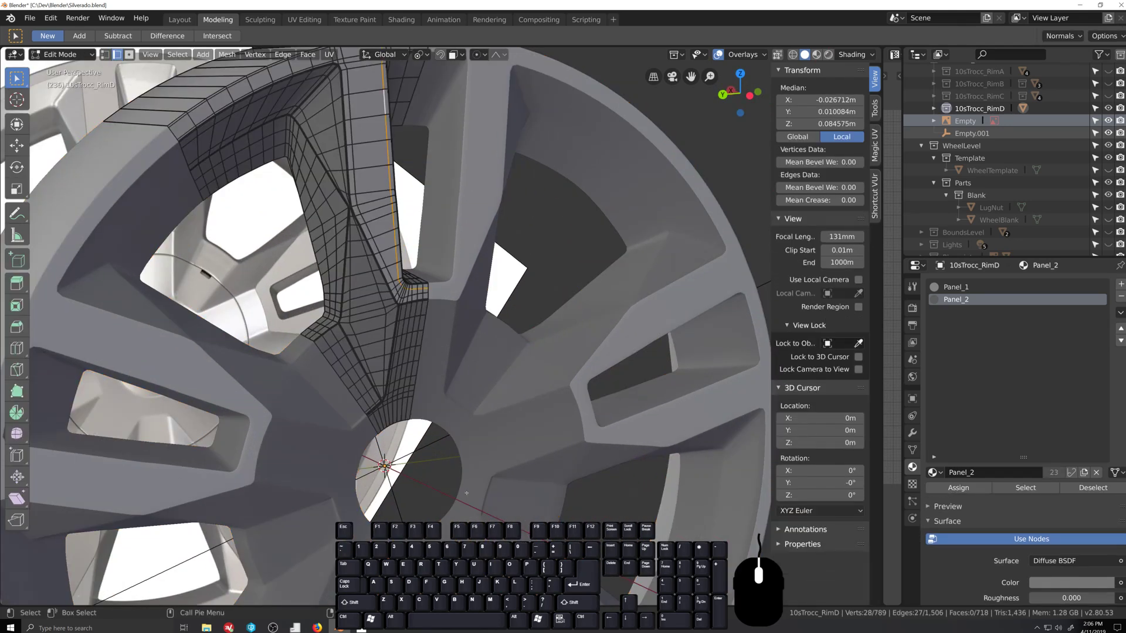
pyautogui.press('Tab')
pyautogui.scroll(-5, 468, 491)
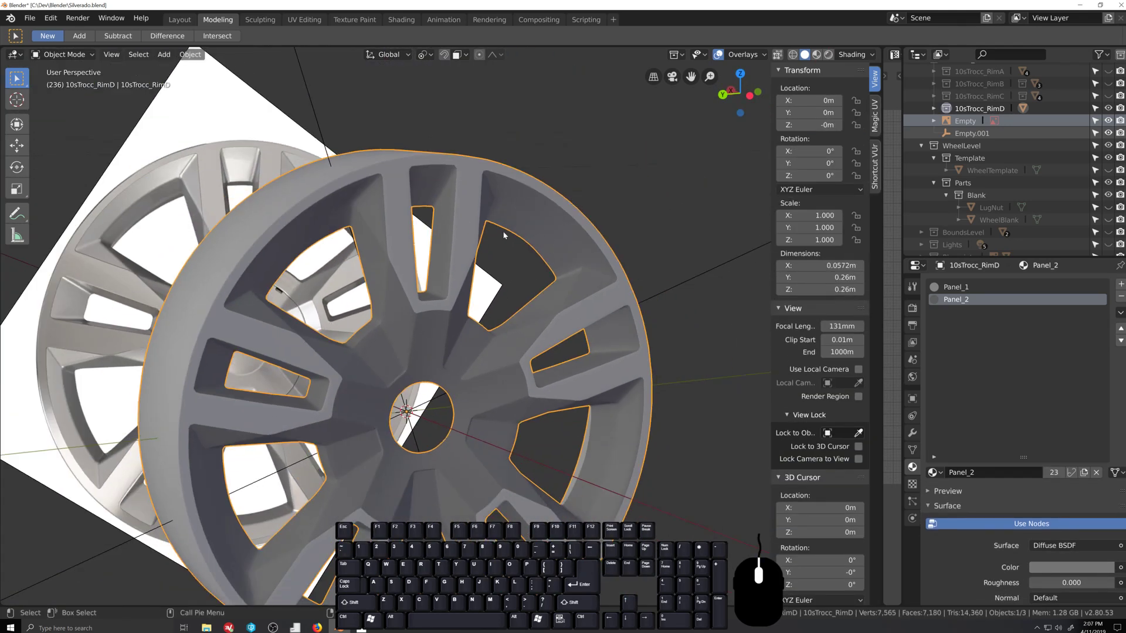
pyautogui.scroll(-4, 457, 291)
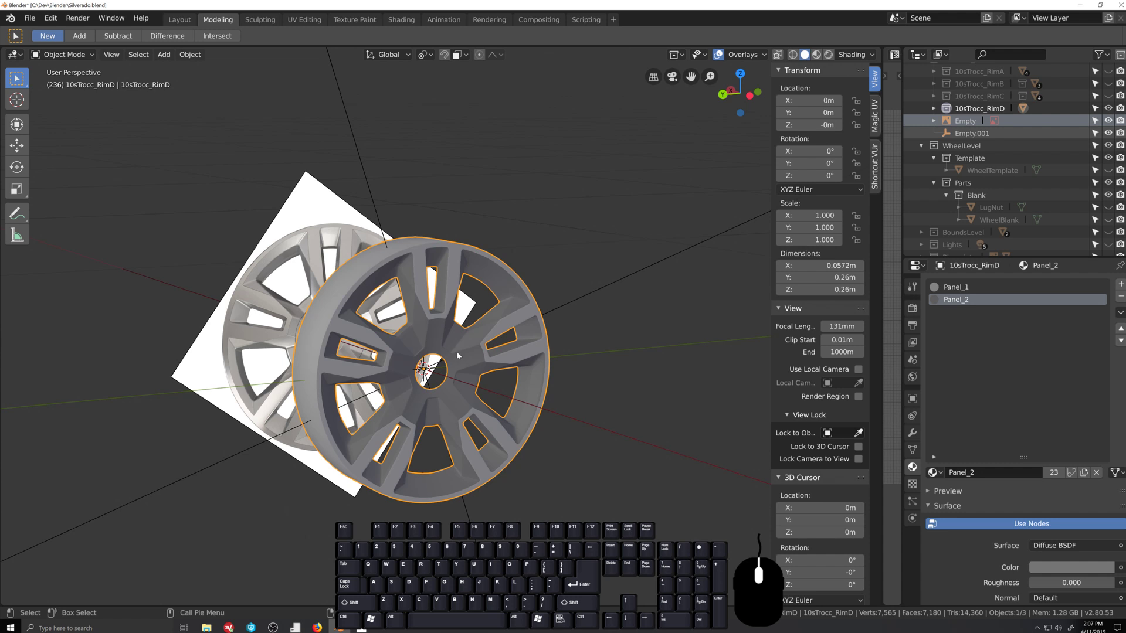
# Step: Duplicate the rim in place and rename the copy 10sTrocc_RimD_PreModBU
pyautogui.moveTo(458, 355); pyautogui.dragTo(456, 357, button='middle')
pyautogui.hotkey('shift', 'd')
pyautogui.rightClick(464, 381)
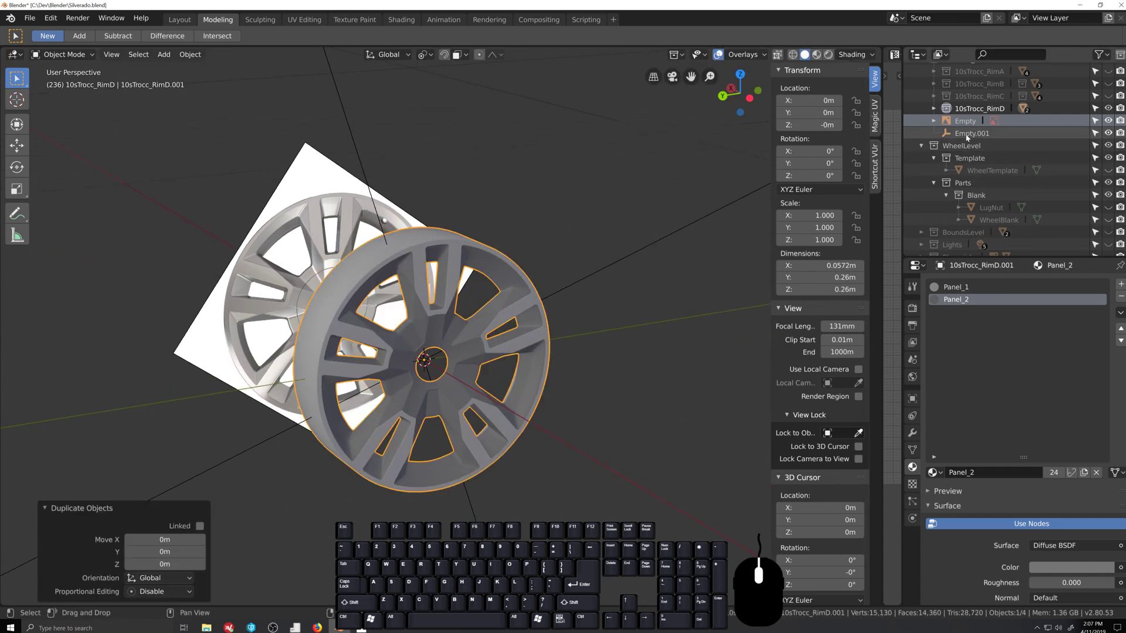
pyautogui.click(934, 109)
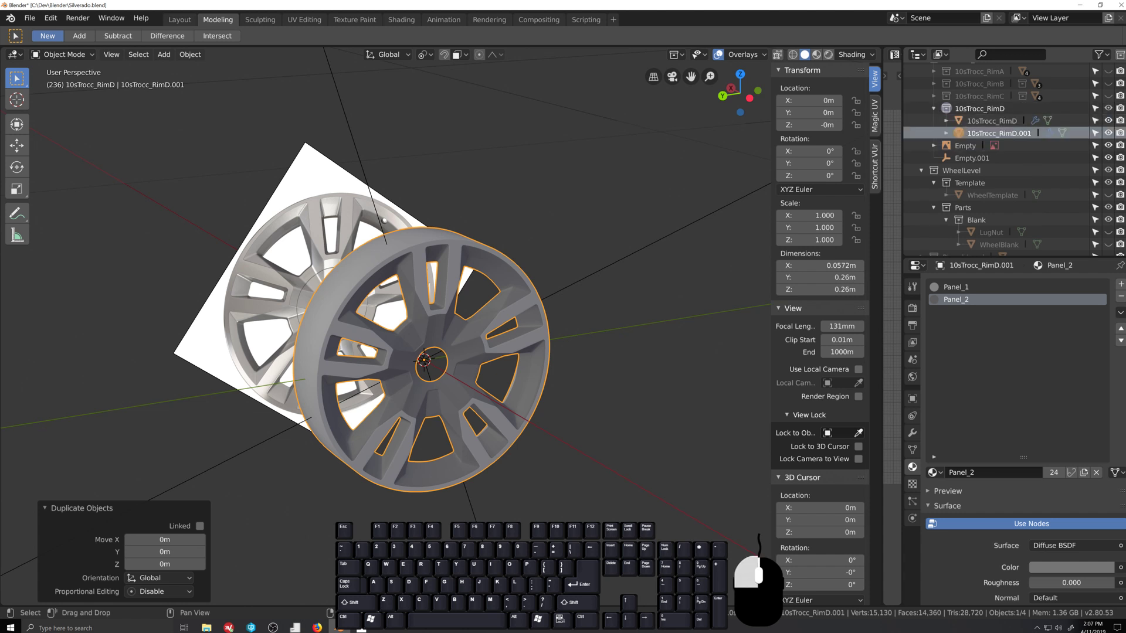
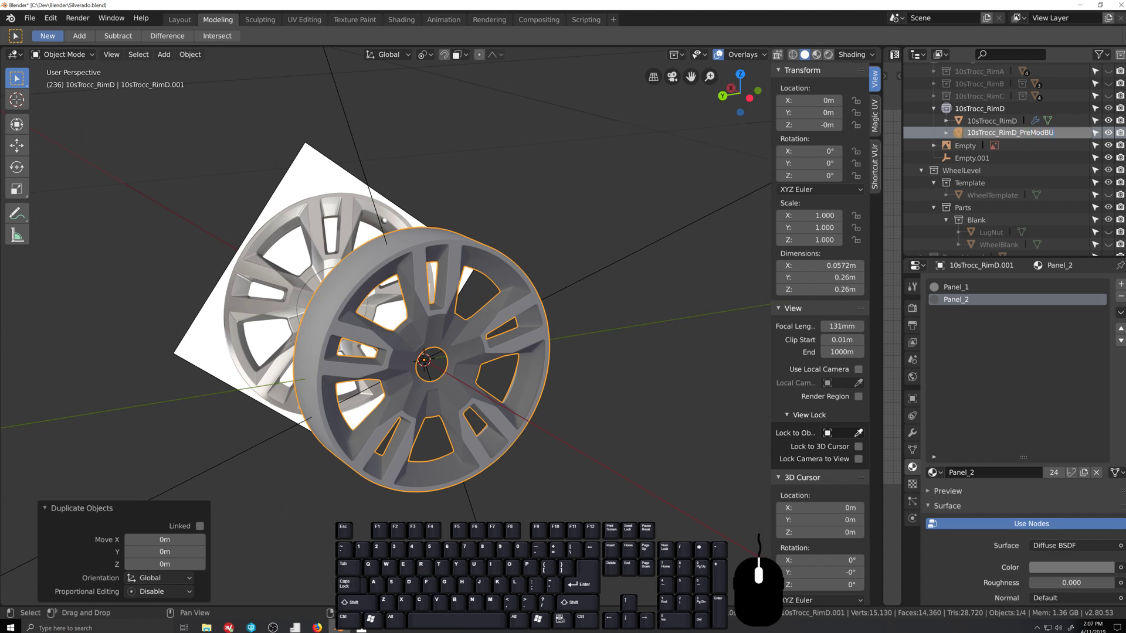
# Step: Create a collection named 10sTrocc_RimD_BU inside 10sTrocc_RimD, move the PreModBU copy into it, and hide the collection
pyautogui.rightClick(957, 109)
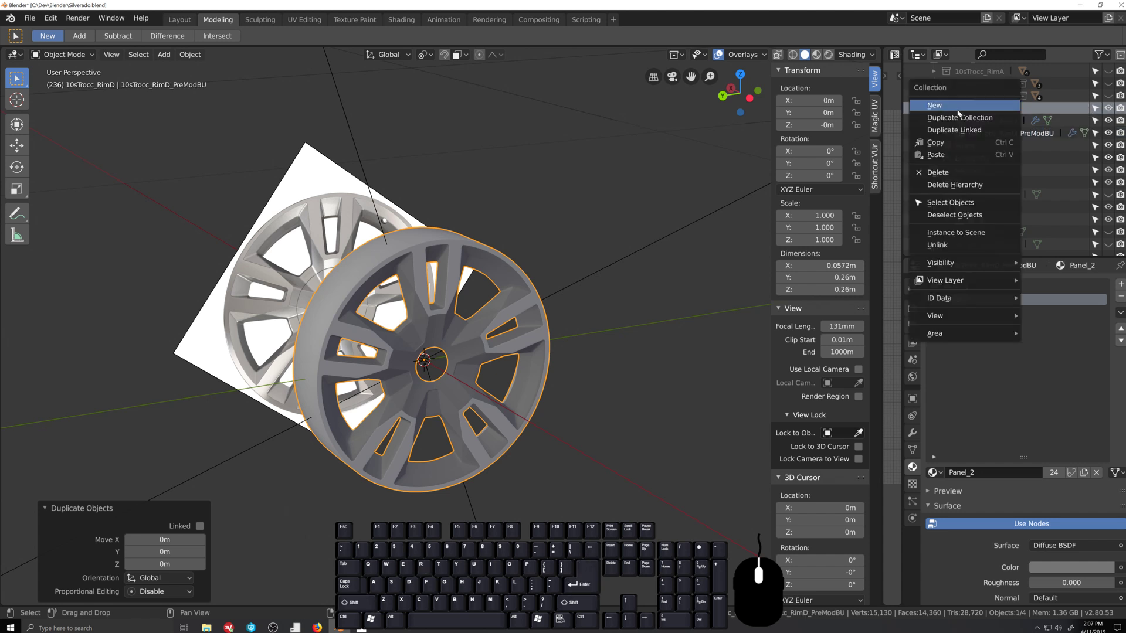
pyautogui.click(957, 106)
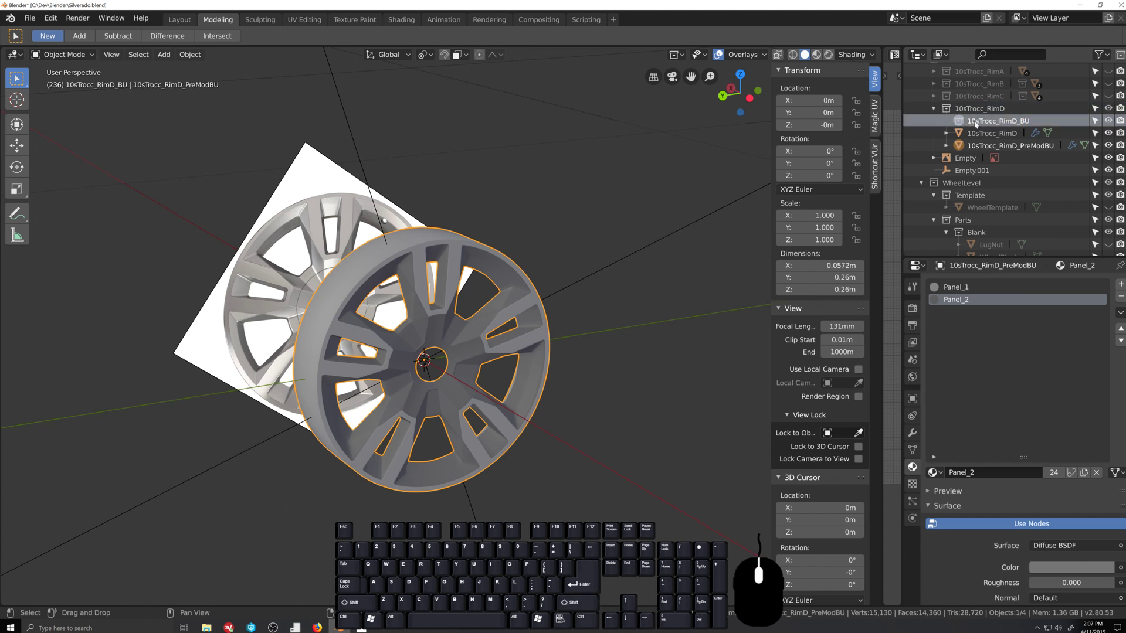
pyautogui.moveTo(1008, 145); pyautogui.dragTo(967, 122)
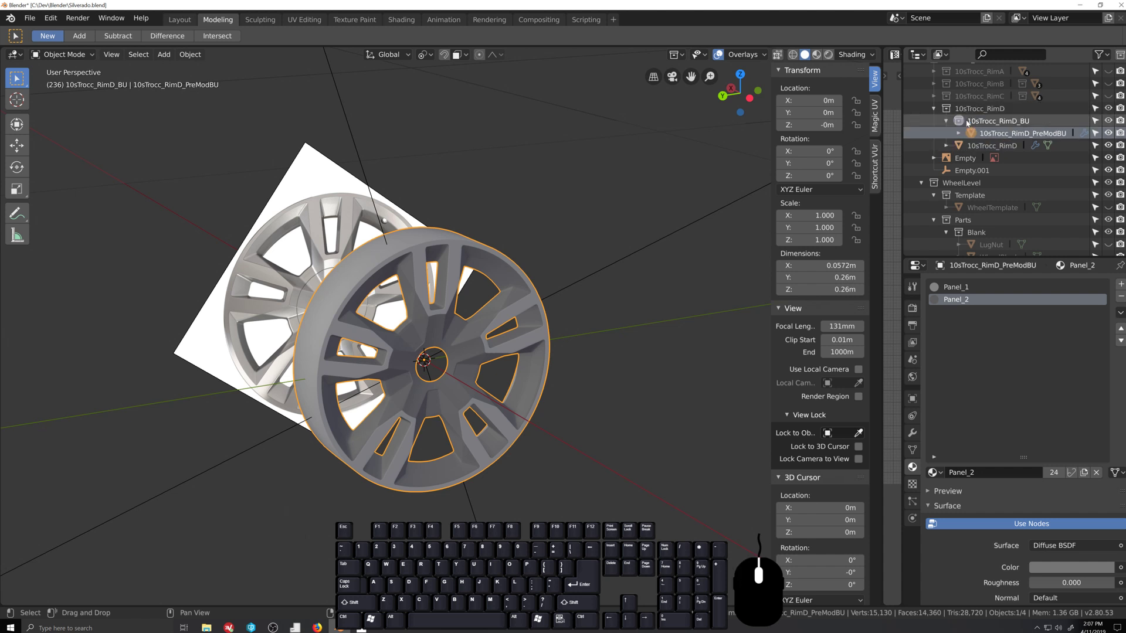
pyautogui.click(1106, 121)
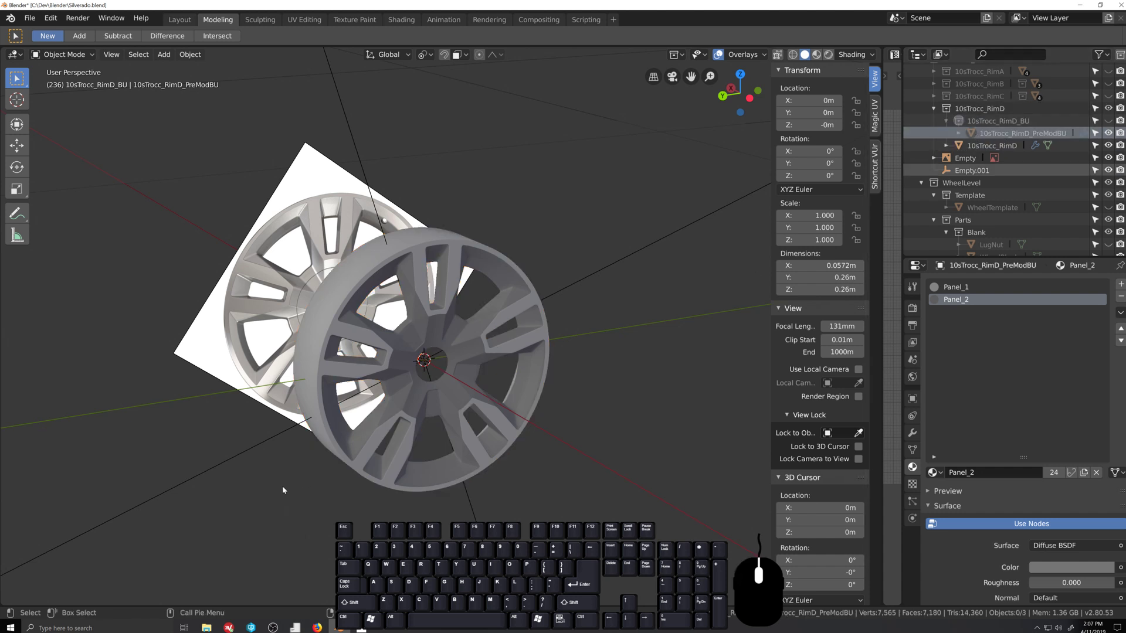
# Step: Select the original 10sTrocc_RimD rim and hide the Empty and Empty.001 reference objects
pyautogui.click(327, 376)
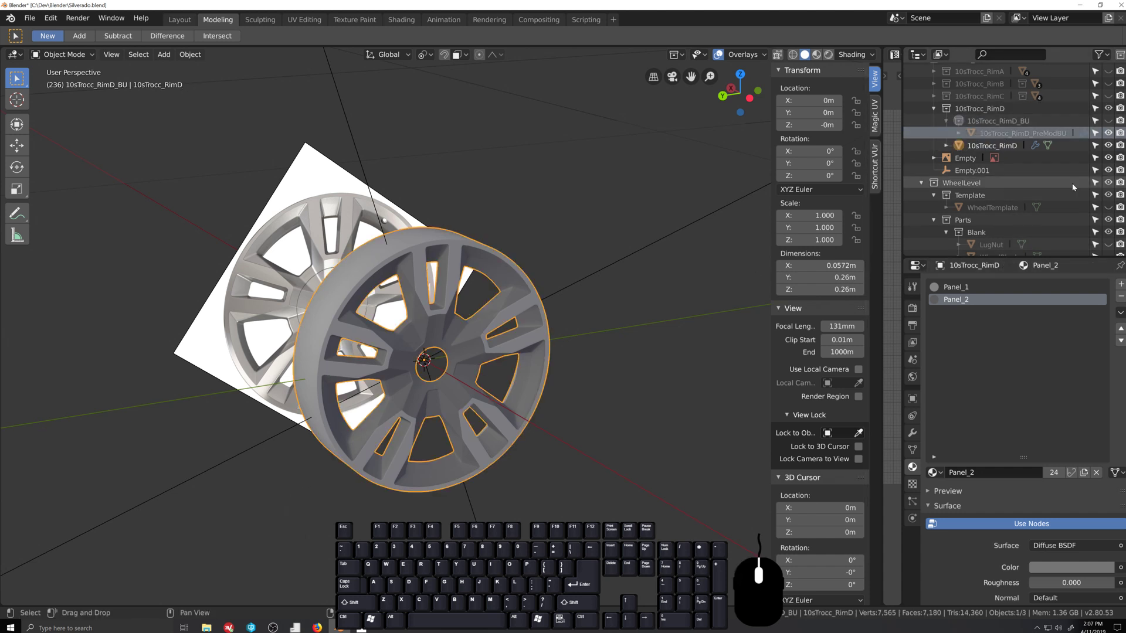
pyautogui.click(1107, 158)
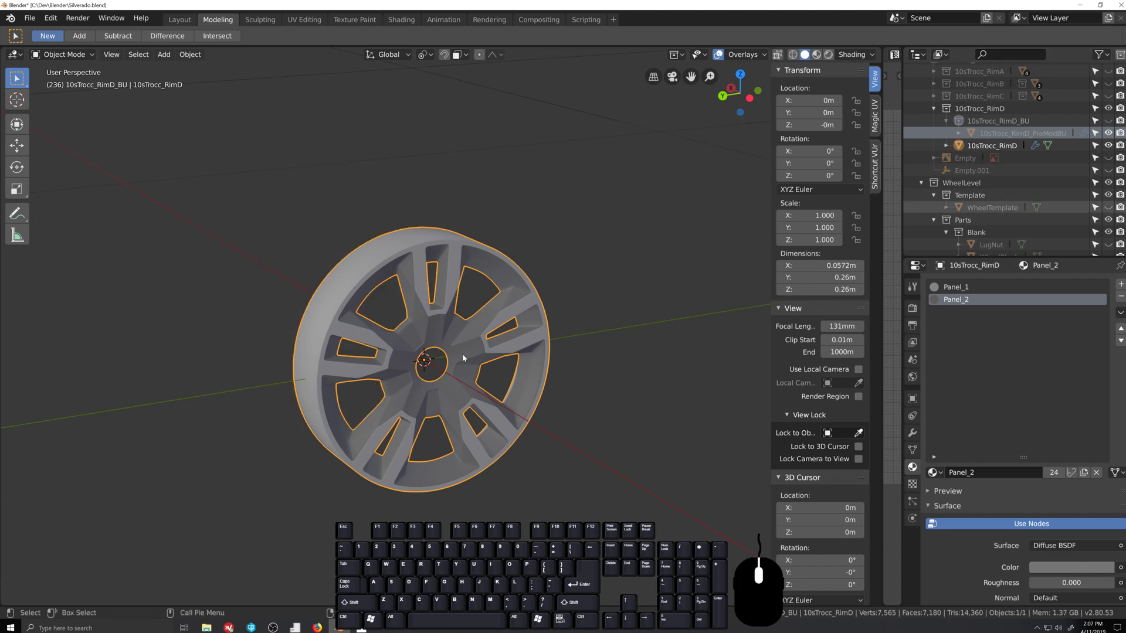
pyautogui.scroll(2, 462, 355)
pyautogui.scroll(-1, 462, 353)
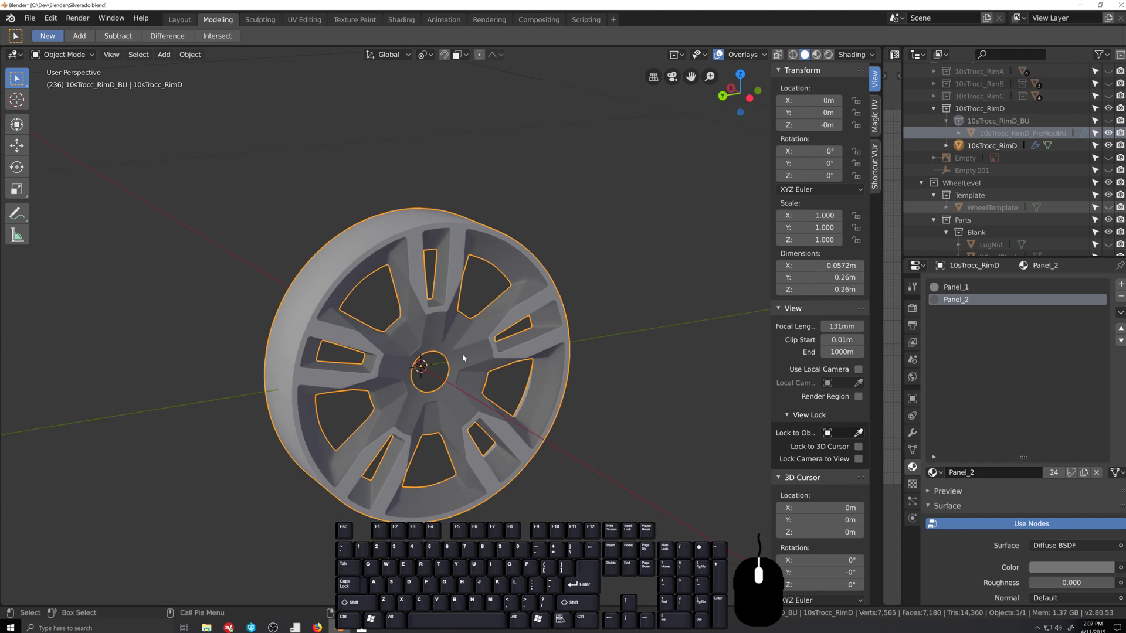
# Step: Unhide the Empty reference image and edit the 10sTrocc_RimD mesh in vertex mode from the left orthographic view
pyautogui.click(1108, 158)
pyautogui.scroll(2, 217, 295)
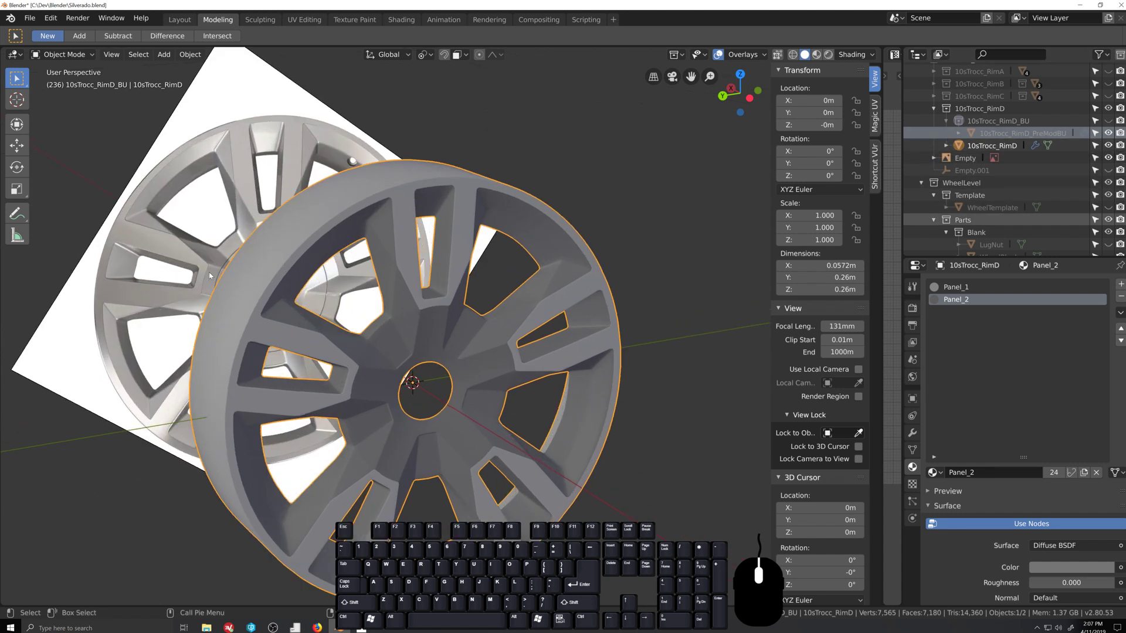
pyautogui.press('Tab')
pyautogui.moveTo(390, 342); pyautogui.dragTo(355, 318, button='middle')
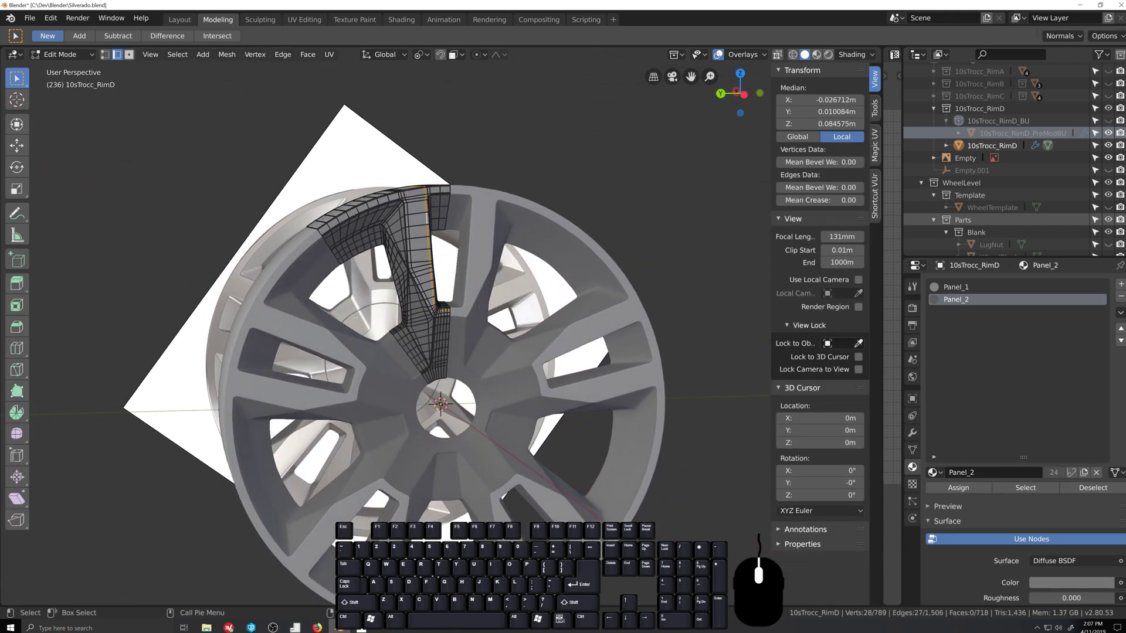
pyautogui.press('ctrl+KP_3')
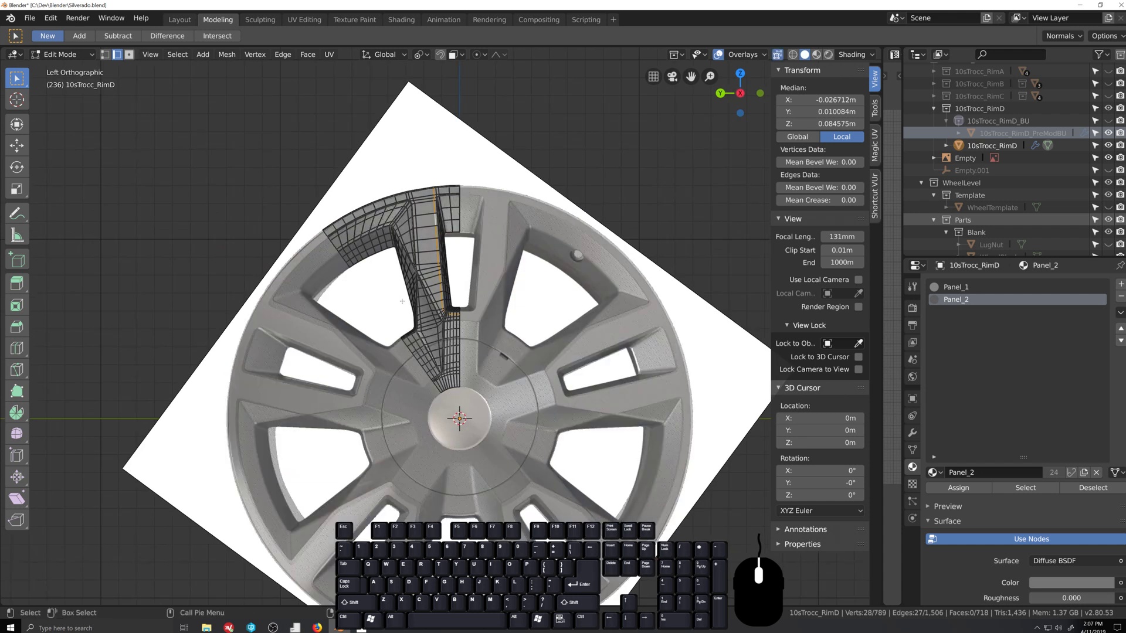
pyautogui.scroll(6, 458, 432)
pyautogui.keyDown('shift'); pyautogui.moveTo(420, 417); pyautogui.dragTo(475, 334, button='middle'); pyautogui.keyUp('shift')
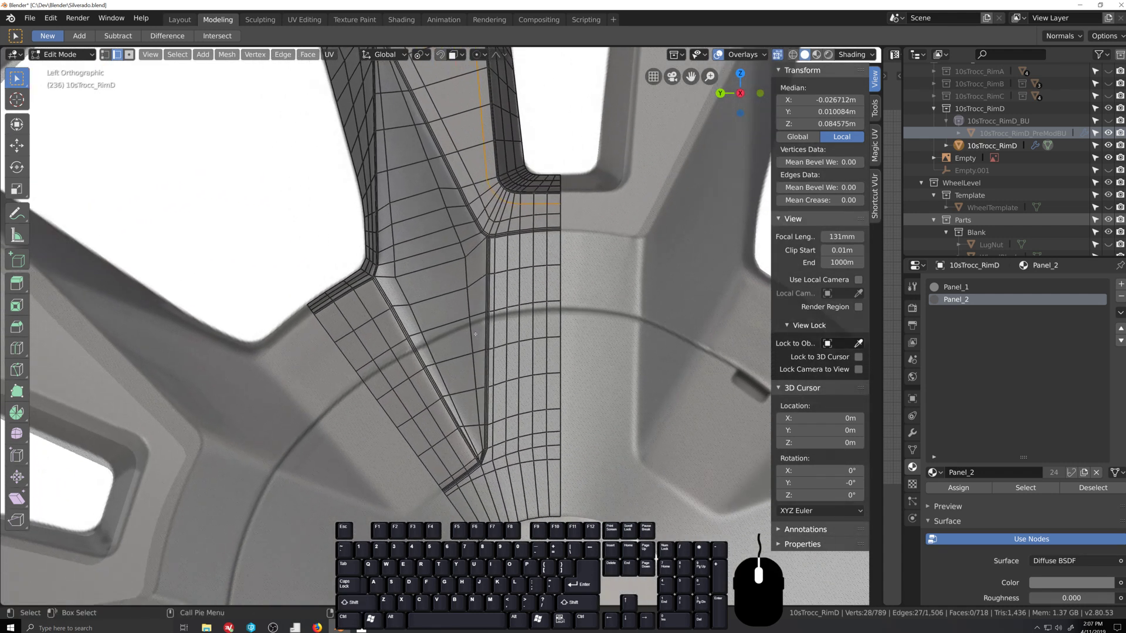
pyautogui.press('1')
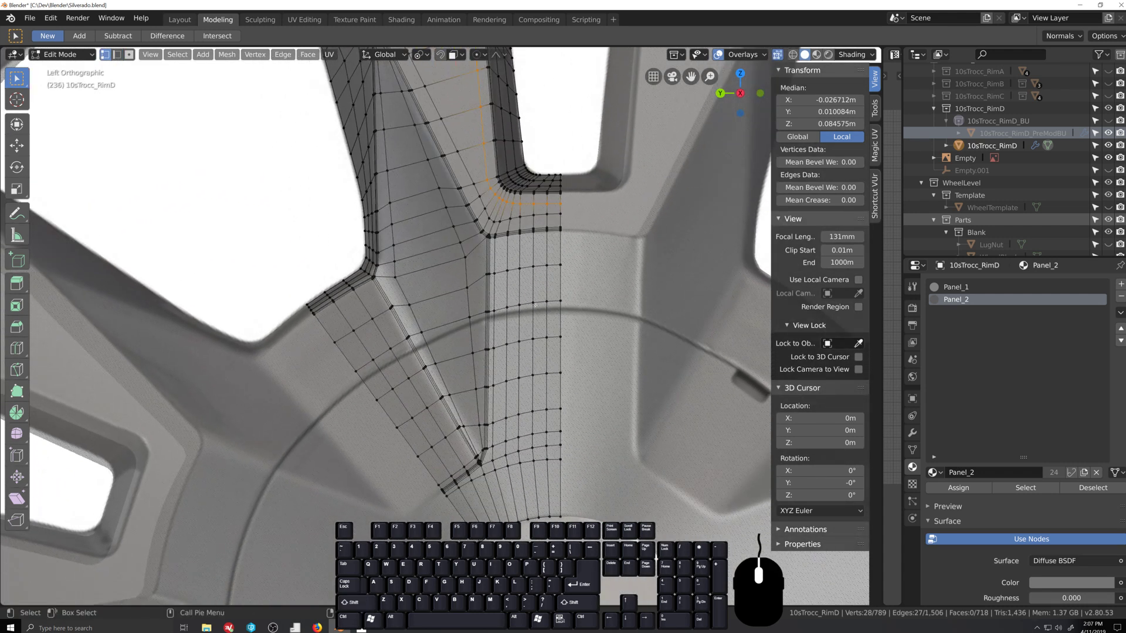
# Step: Slide the edge loop crossing the spoke just above the reference's circular groove onto it, with a factor of about -0.233
pyautogui.scroll(-4, 538, 300)
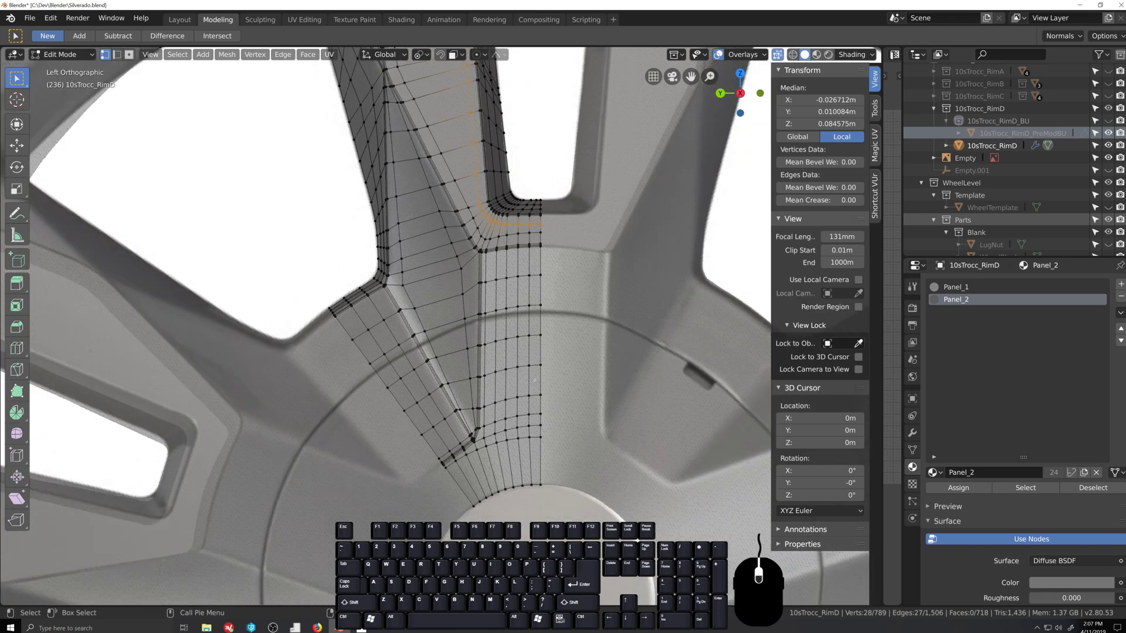
pyautogui.scroll(5, 454, 311)
pyautogui.keyDown('alt'); pyautogui.click(443, 326); pyautogui.keyUp('alt')
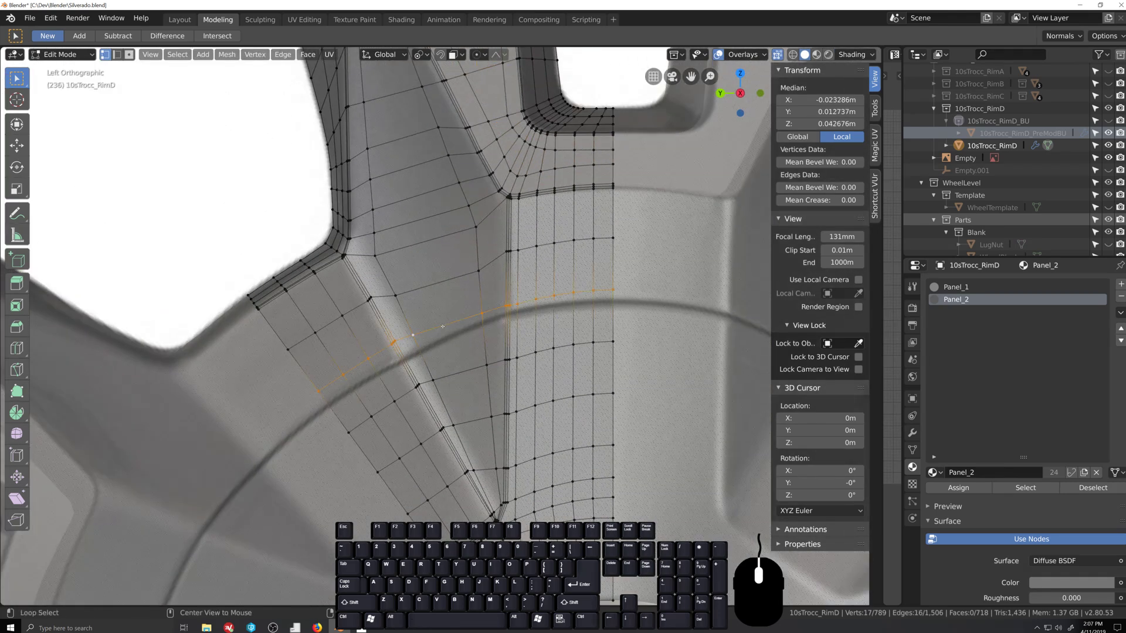
pyautogui.scroll(4, 533, 341)
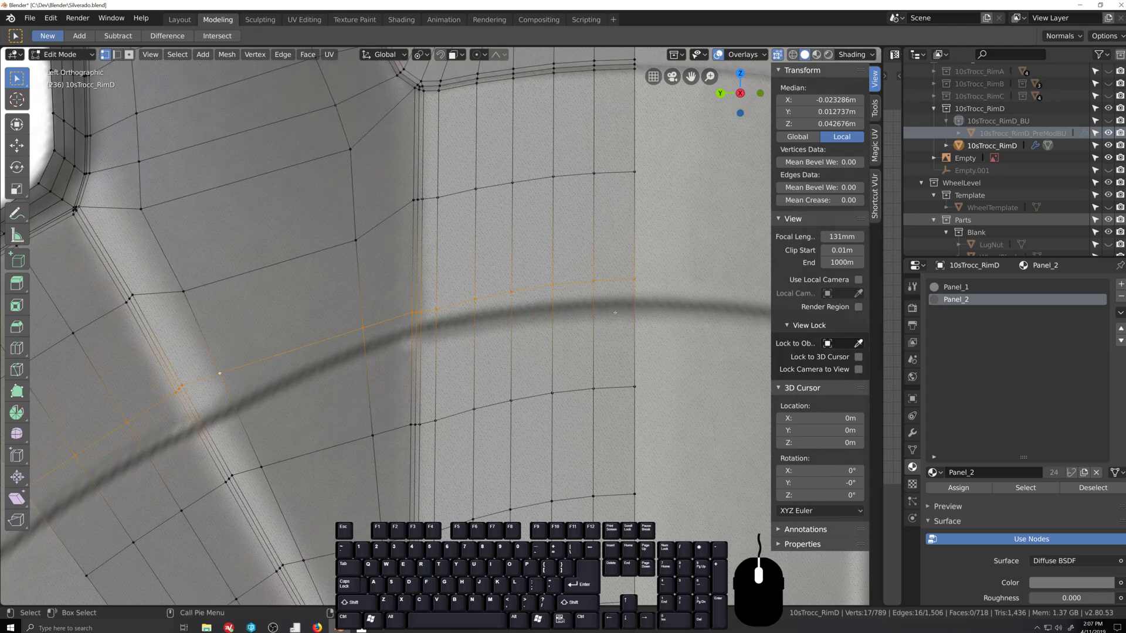
pyautogui.press('g')
pyautogui.press('g')
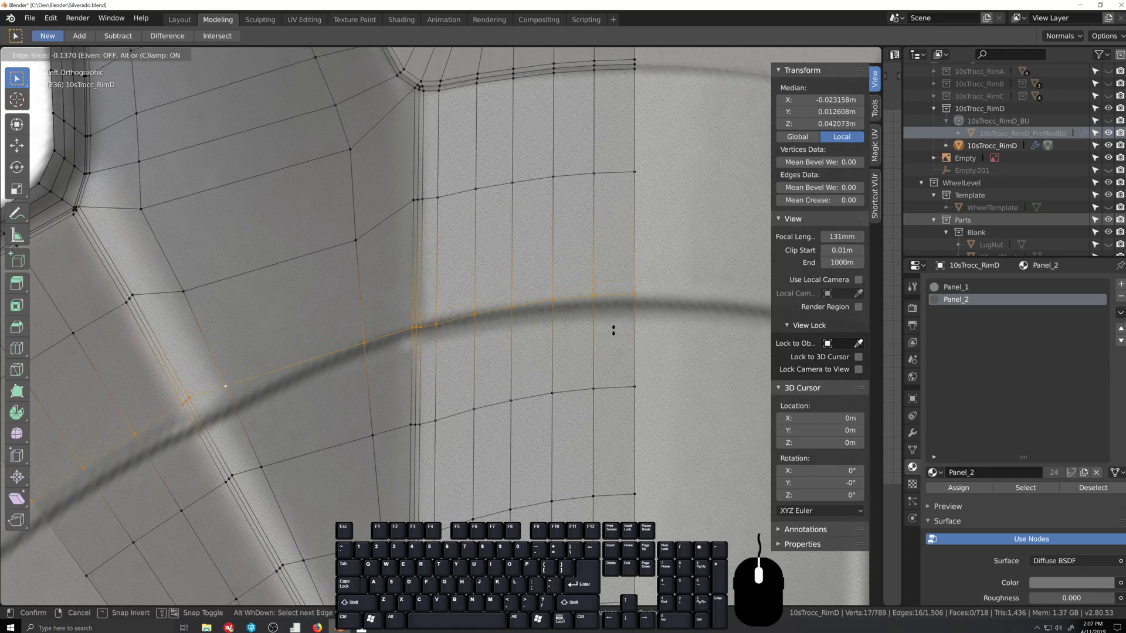
pyautogui.click(617, 307)
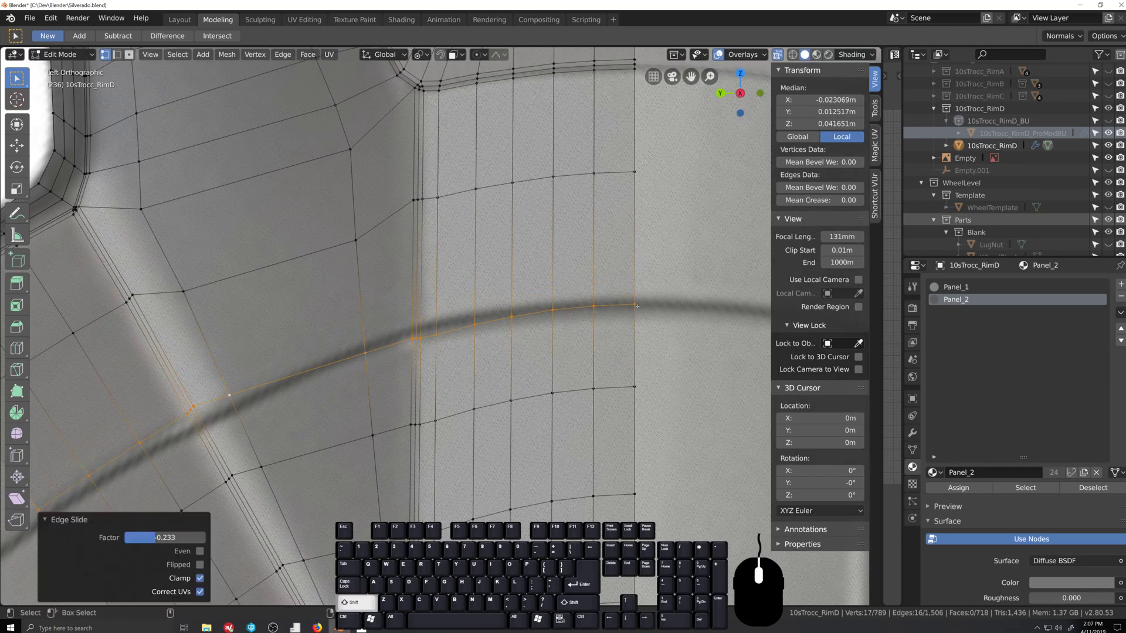
# Step: Deselect the three loop vertices nearest the mirror line one by one, sliding the remaining loop to fit the groove each time
pyautogui.keyDown('shift'); pyautogui.click(637, 306); pyautogui.keyUp('shift')
pyautogui.press('g')
pyautogui.press('g')
pyautogui.click(581, 342)
pyautogui.keyDown('shift'); pyautogui.click(594, 306); pyautogui.keyUp('shift')
pyautogui.press('g')
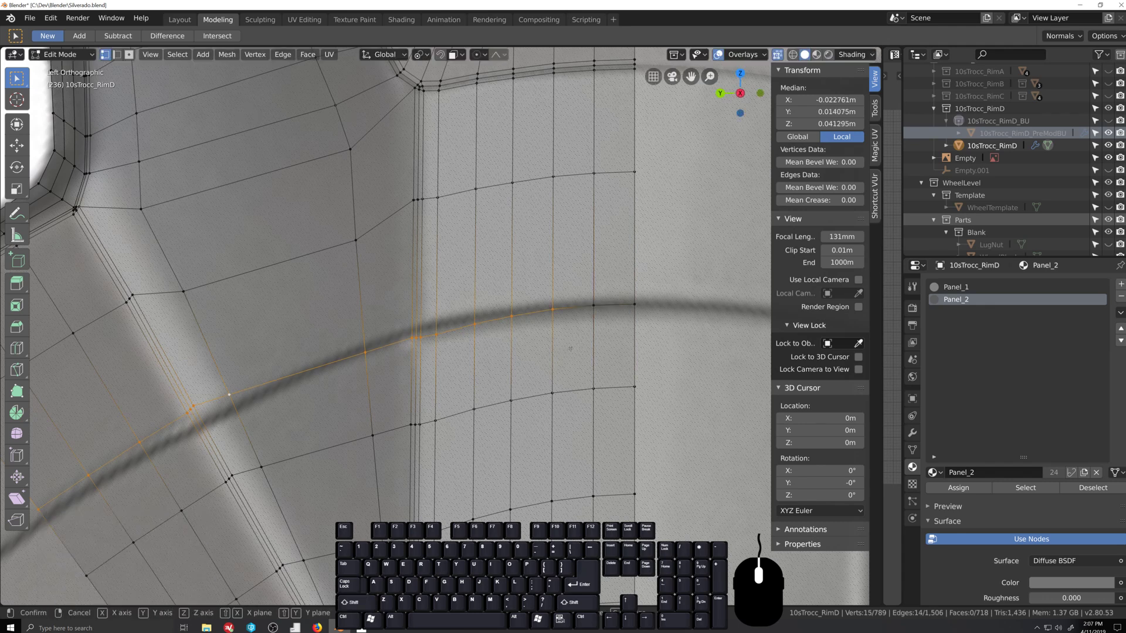
pyautogui.click(570, 348)
pyautogui.keyDown('shift'); pyautogui.click(528, 346); pyautogui.keyUp('shift')
pyautogui.press('g')
pyautogui.press('g')
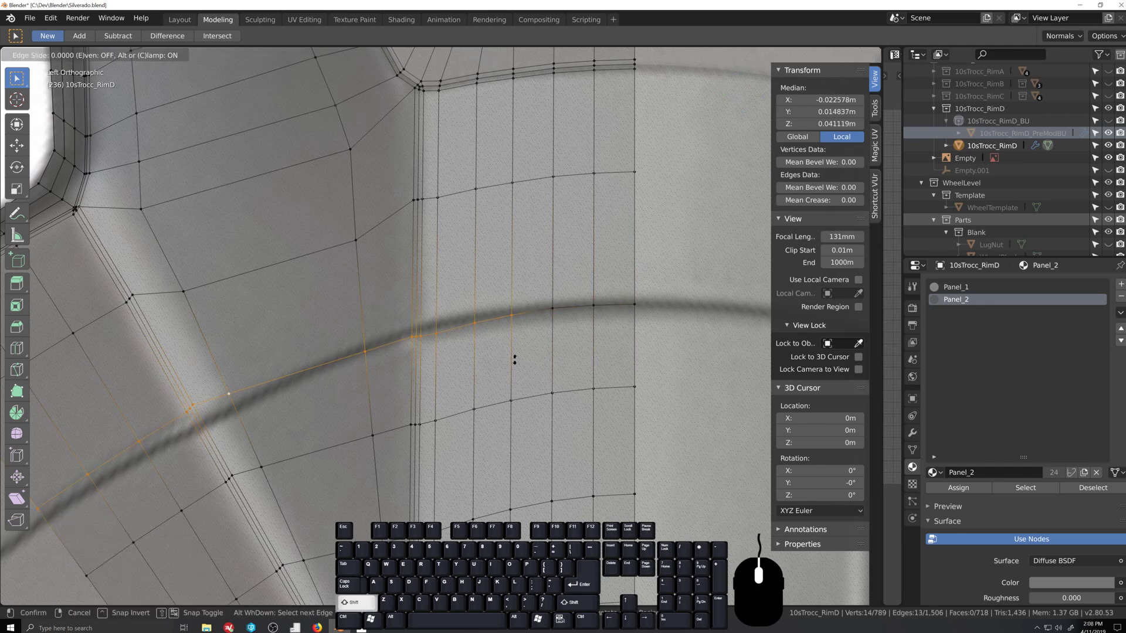
pyautogui.click(514, 355)
# Step: Continue fitting the loop across the flat hub section up to its ridge, deselecting aligned vertices and sliding the rest onto the groove
pyautogui.keyDown('shift'); pyautogui.click(509, 337); pyautogui.keyUp('shift')
pyautogui.press('g')
pyautogui.press('g')
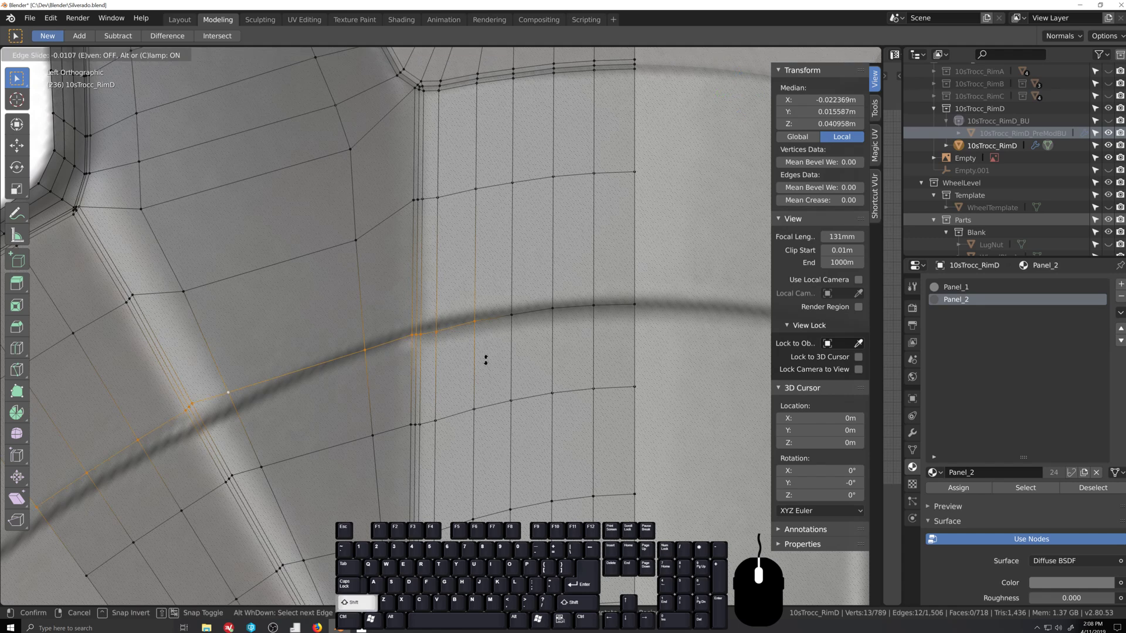
pyautogui.click(476, 322)
pyautogui.keyDown('shift'); pyautogui.click(476, 321); pyautogui.keyUp('shift')
pyautogui.press('g')
pyautogui.press('g')
pyautogui.click(451, 351)
pyautogui.keyDown('shift'); pyautogui.click(436, 330); pyautogui.keyUp('shift')
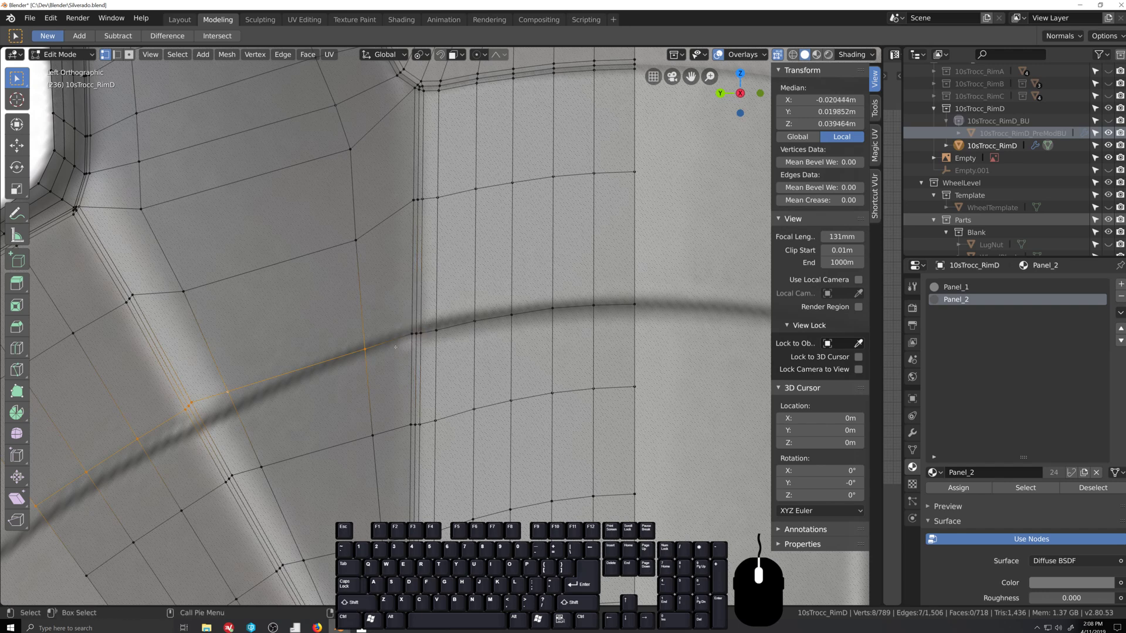
pyautogui.press('g')
pyautogui.click(389, 346)
# Step: Fit the loop's stretch across the recessed face to the groove, deselecting its two vertices in turn and sliding the remaining ones
pyautogui.keyDown('shift'); pyautogui.click(365, 350); pyautogui.keyUp('shift')
pyautogui.press('g')
pyautogui.press('g')
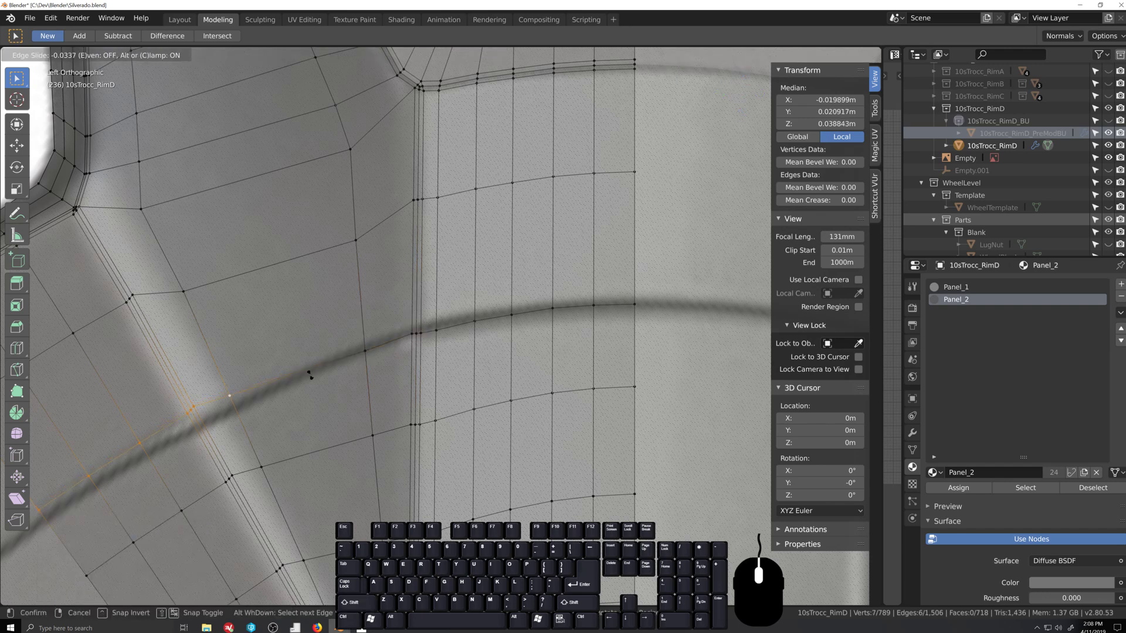
pyautogui.click(311, 393)
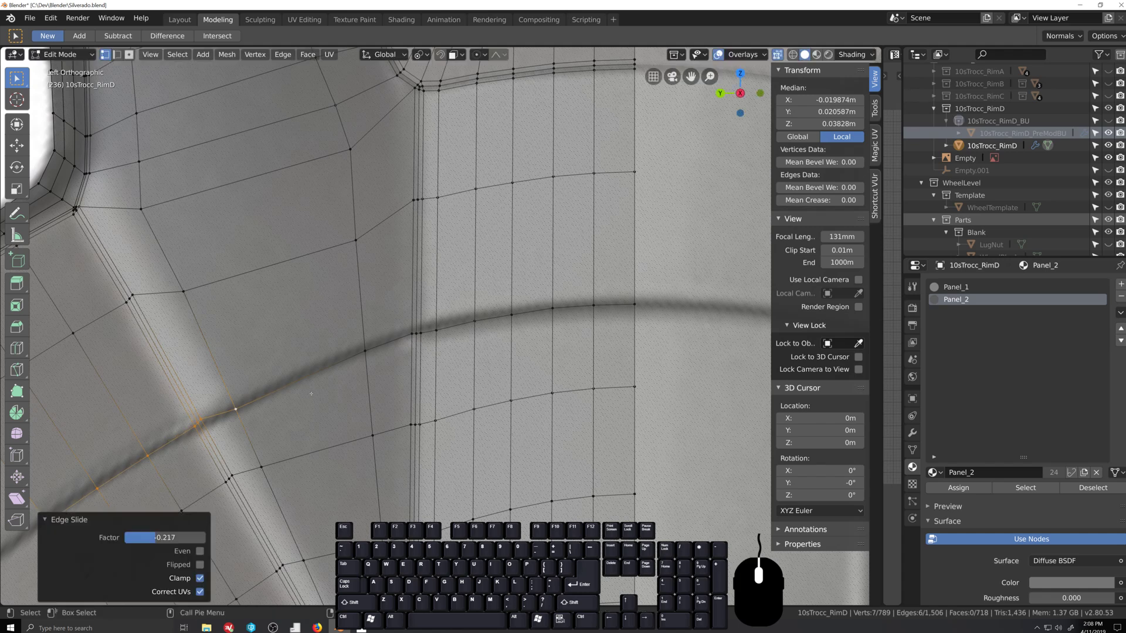
pyautogui.keyDown('shift'); pyautogui.click(236, 407); pyautogui.keyUp('shift')
pyautogui.scroll(5, 442, 369)
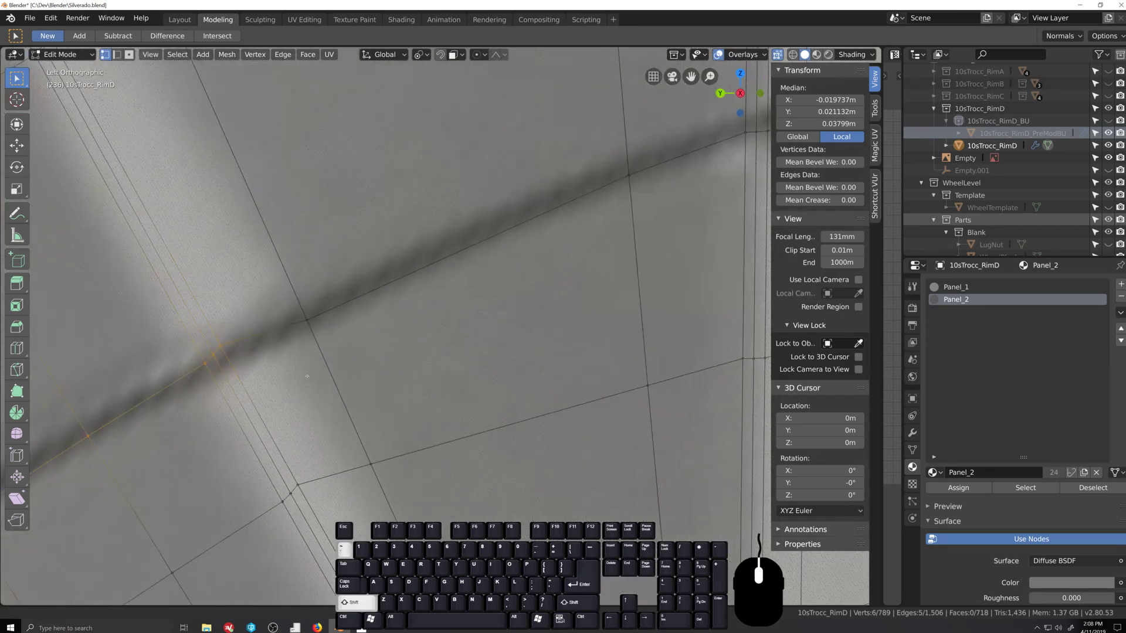
pyautogui.press('g')
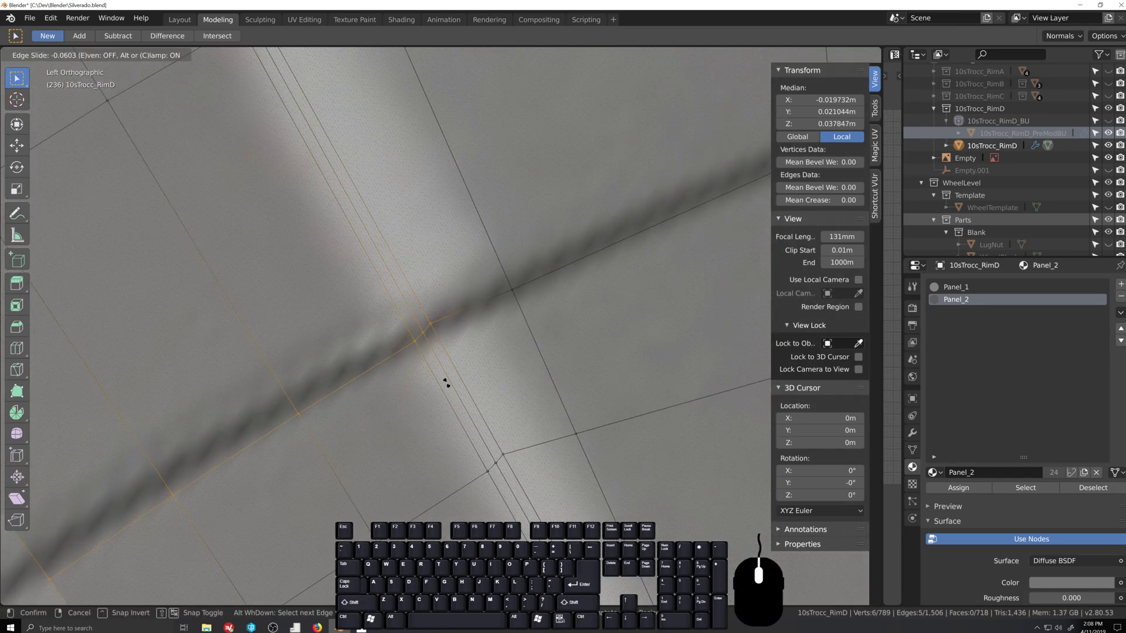
pyautogui.click(447, 383)
# Step: Deselect the clustered vertices at the spoke's lower ridge and align the last three loop vertices with the groove
pyautogui.keyDown('ctrl'); pyautogui.moveTo(449, 364); pyautogui.dragTo(400, 308); pyautogui.keyUp('ctrl')
pyautogui.scroll(-2, 396, 329)
pyautogui.hotkey('shift', '`')
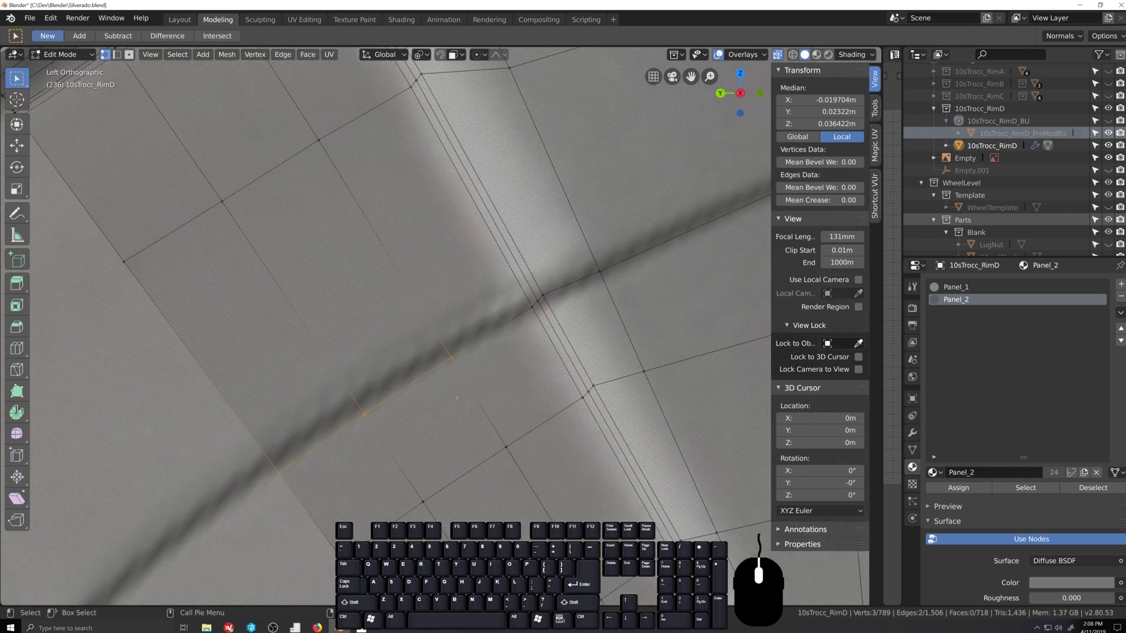
pyautogui.press('g')
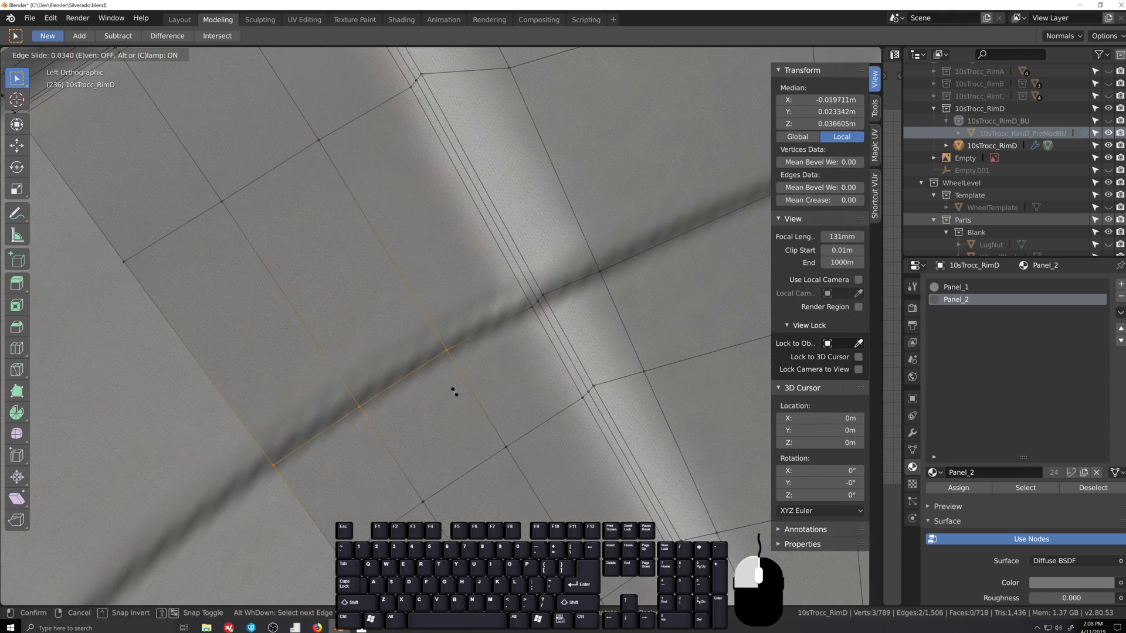
pyautogui.click(454, 392)
pyautogui.keyDown('shift'); pyautogui.click(447, 350); pyautogui.keyUp('shift')
pyautogui.press('g')
pyautogui.click(413, 403)
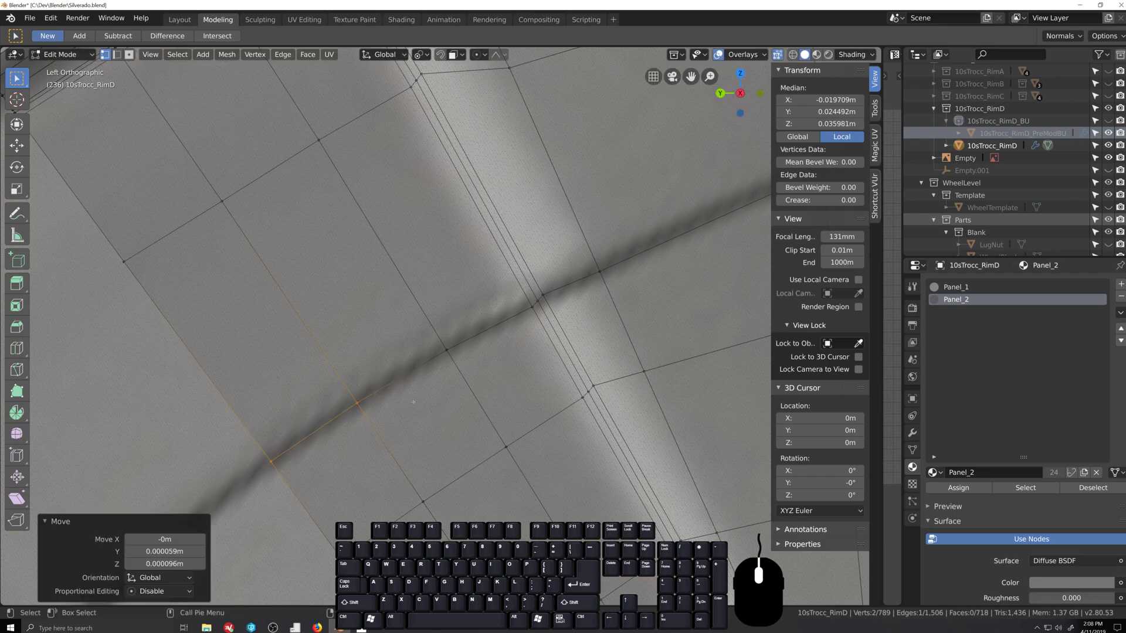
pyautogui.keyDown('shift'); pyautogui.click(352, 404); pyautogui.keyUp('shift')
# Step: Bevel the whole aligned edge loop into three parallel loops with a width of about 0.000244 m
pyautogui.scroll(-3, 413, 406)
pyautogui.keyDown('alt'); pyautogui.click(451, 330); pyautogui.keyUp('alt')
pyautogui.moveTo(450, 330); pyautogui.dragTo(422, 383, button='middle')
pyautogui.hotkey('ctrl', 'b')
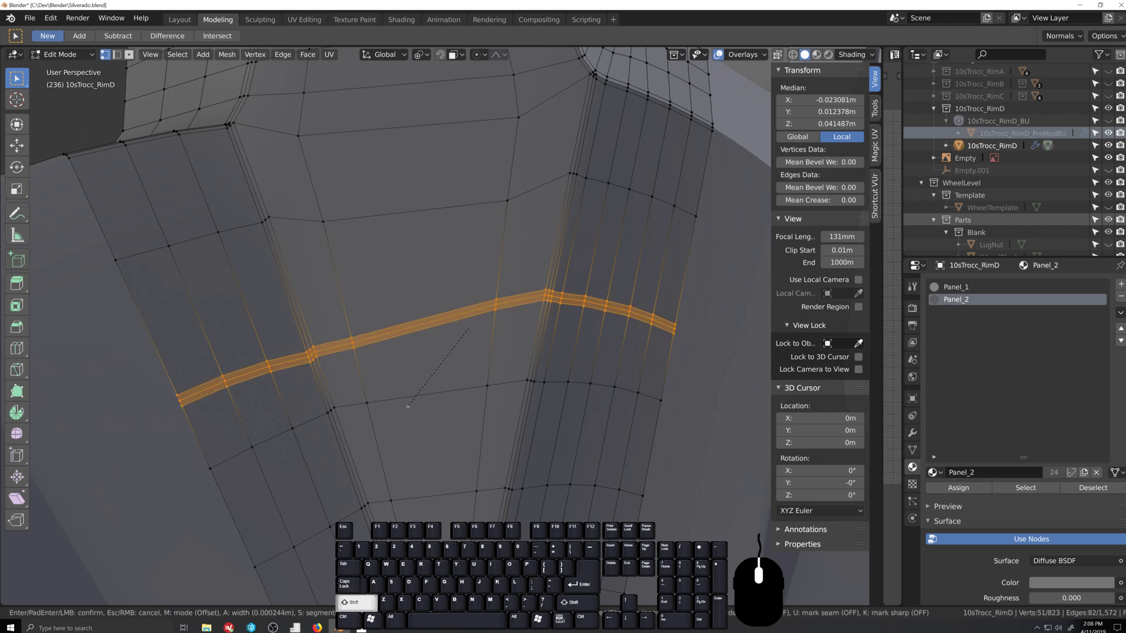
pyautogui.click(407, 407)
# Step: Sink the bevel's middle edge loop into the rim by moving it about 0.000957 m along X
pyautogui.hotkey('ctrl', 'z')
pyautogui.moveTo(407, 406); pyautogui.dragTo(428, 431, button='middle')
pyautogui.press('g')
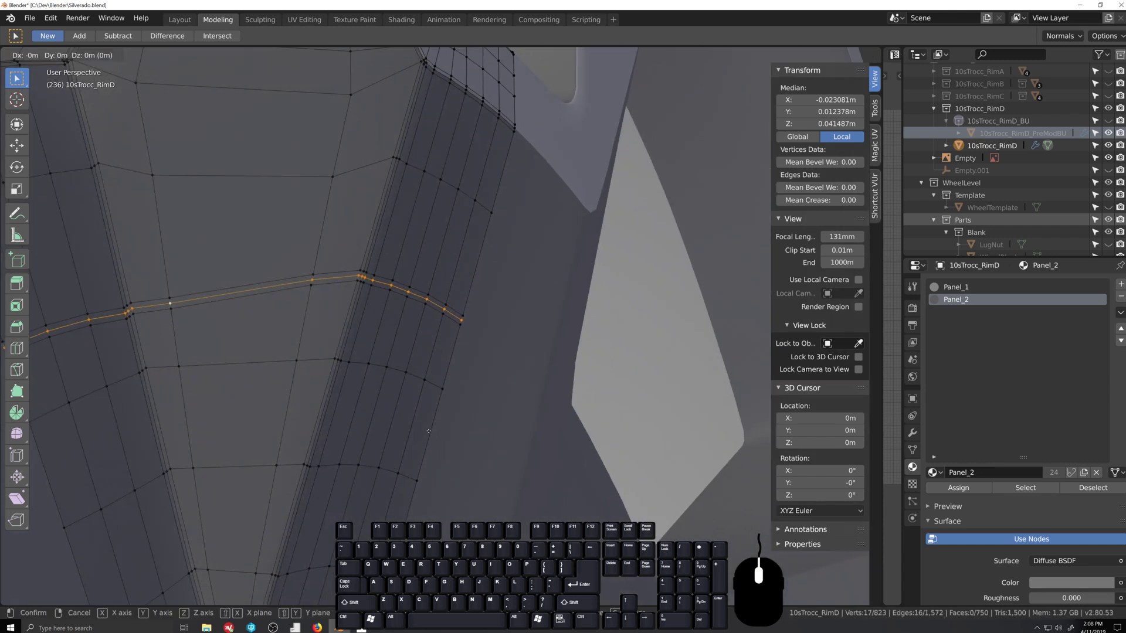
pyautogui.click(412, 433)
# Step: Mark the groove's sunken middle edge loop as sharp
pyautogui.press('q')
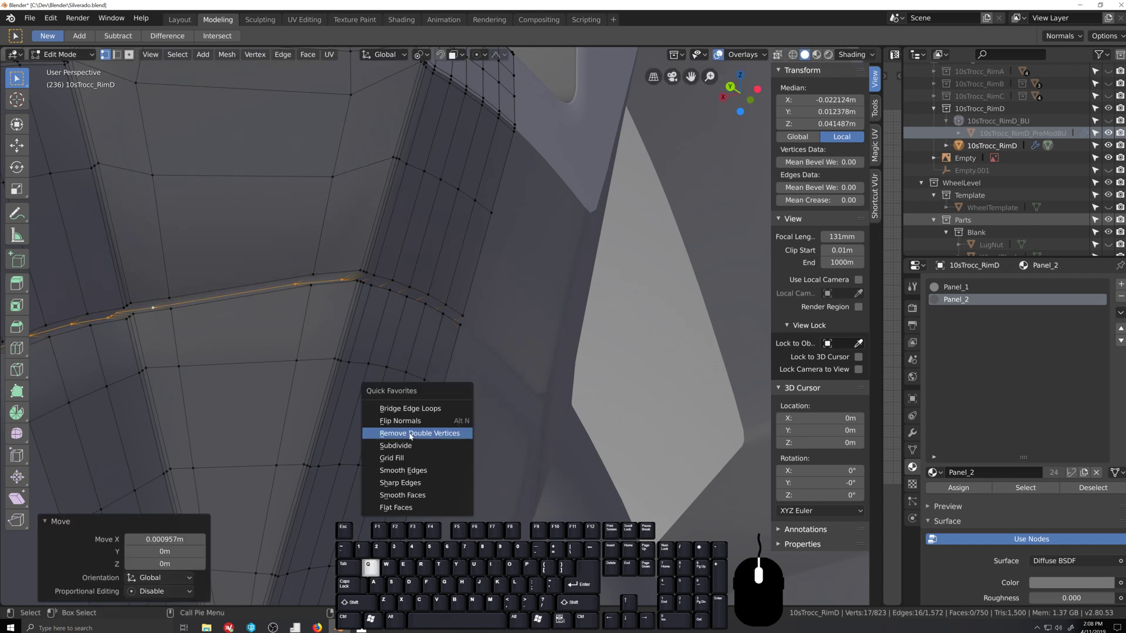
pyautogui.press('q')
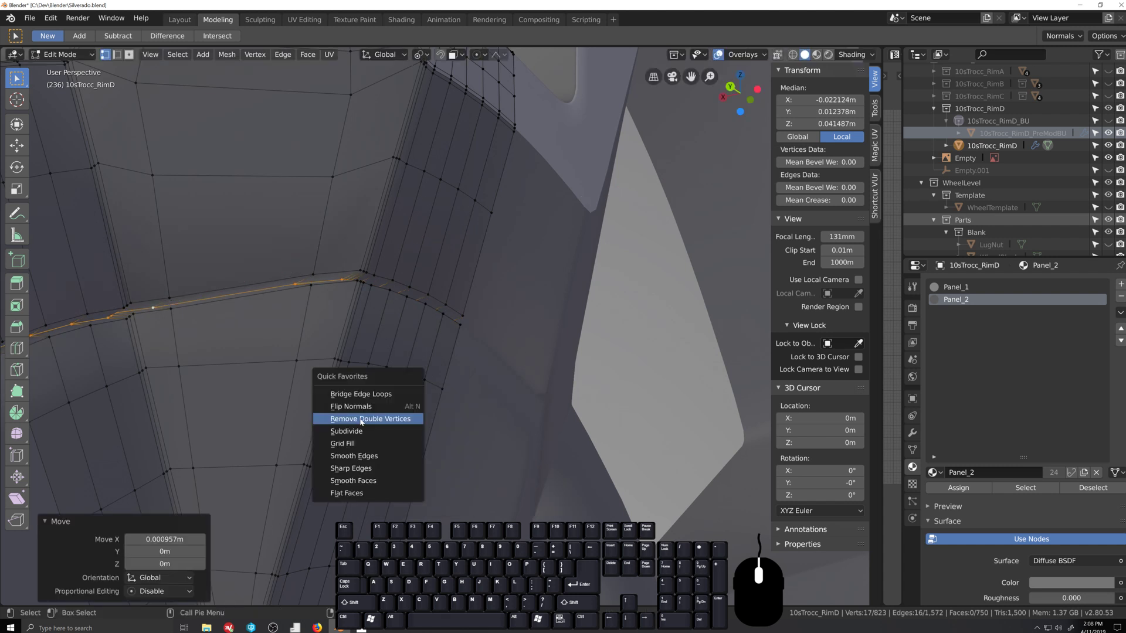
pyautogui.click(350, 467)
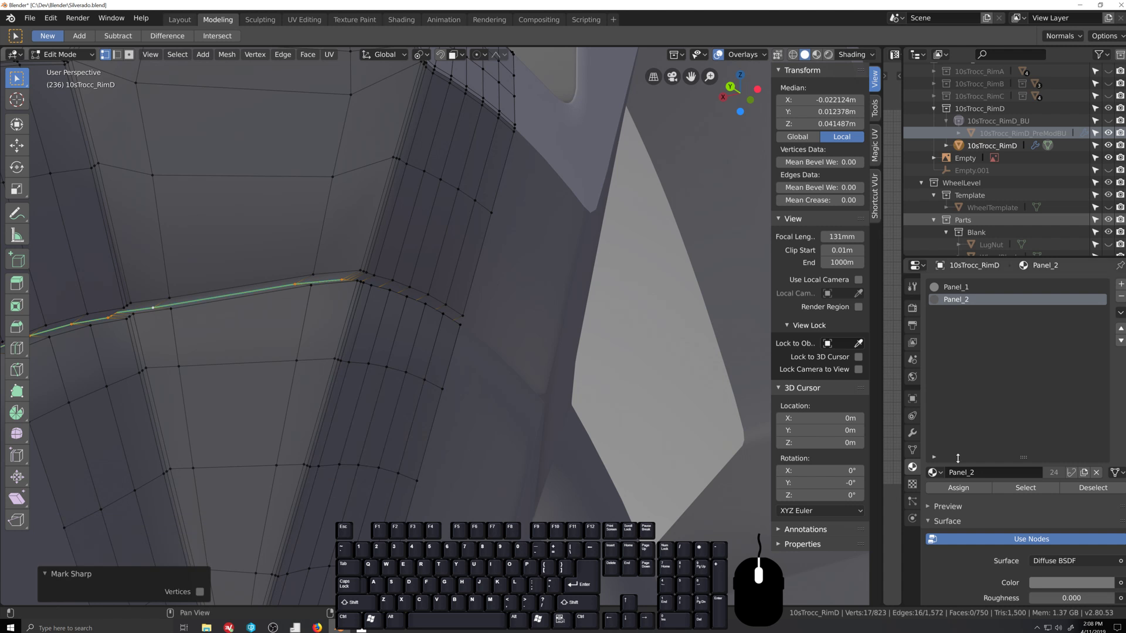
# Step: Enable Auto Smooth on the rim's mesh normals and set its angle to 120°
pyautogui.click(912, 450)
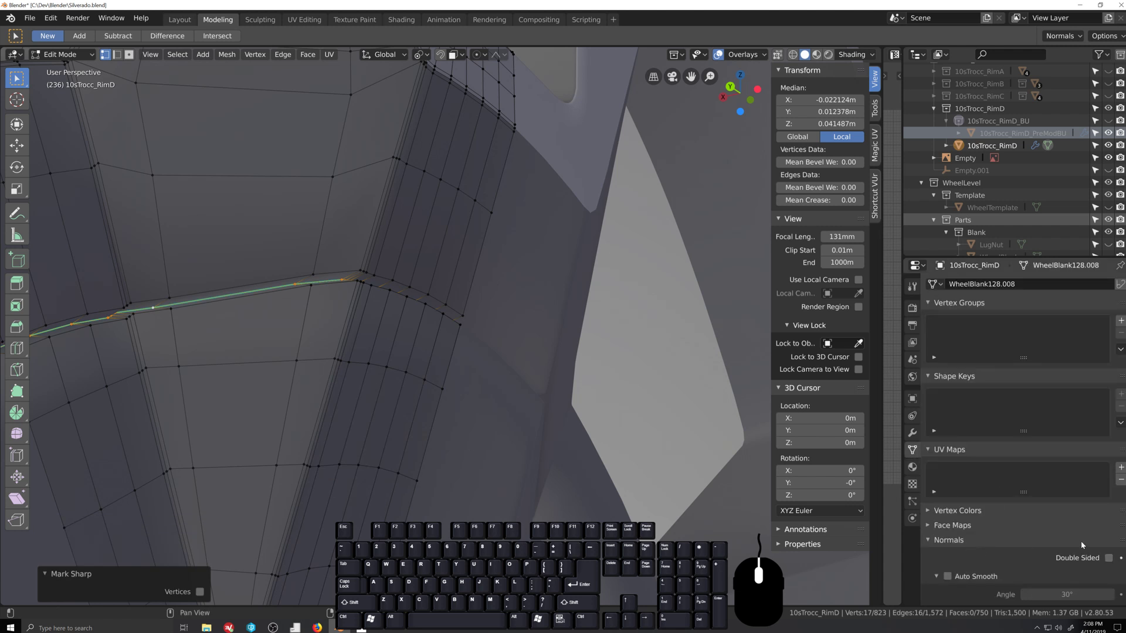
pyautogui.click(947, 577)
pyautogui.click(1050, 593)
pyautogui.write('12')
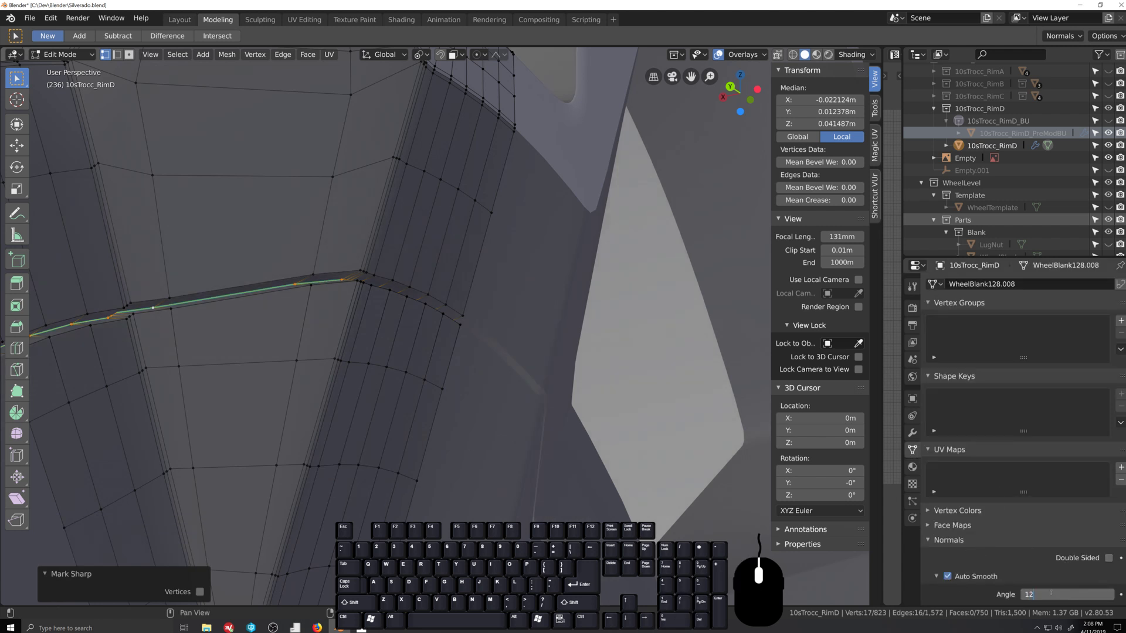
pyautogui.write('0')
pyautogui.press('Return')
# Step: Bevel the two outer edge loops of the groove and return to Object Mode to check the rim's shading
pyautogui.hotkey('ctrl', 'b')
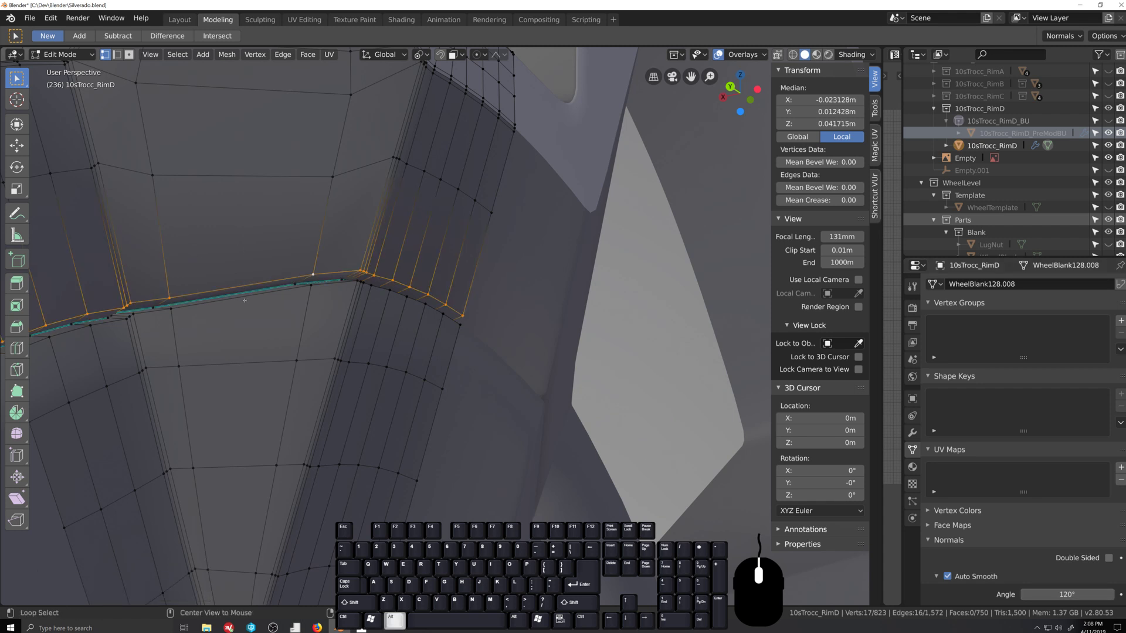
pyautogui.click(266, 333)
pyautogui.press('Tab')
pyautogui.scroll(-8, 381, 411)
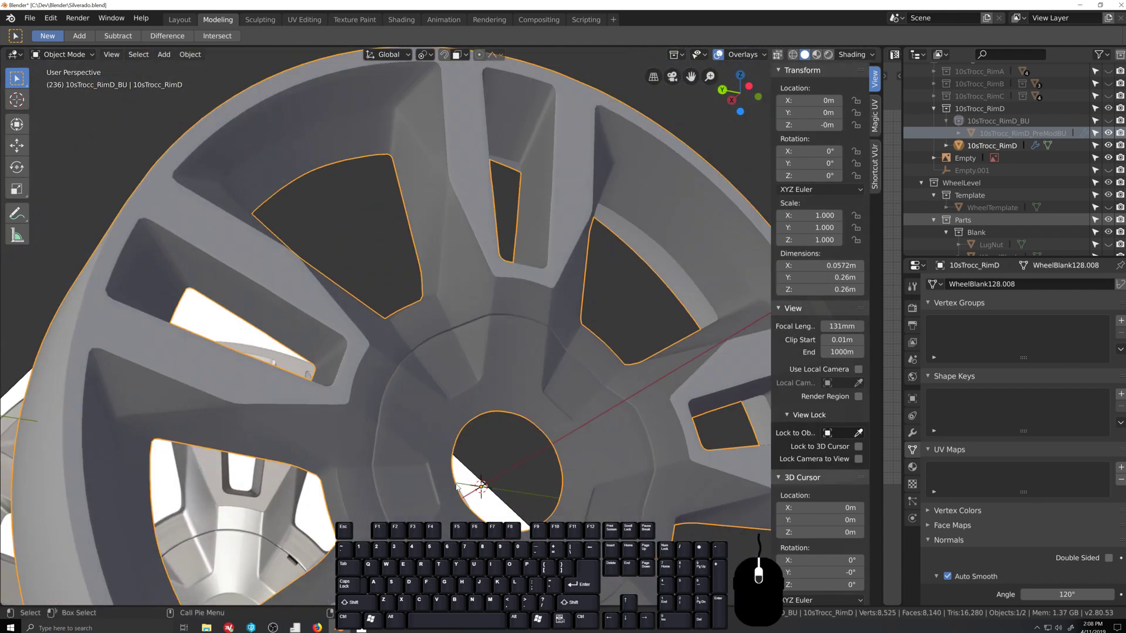
pyautogui.scroll(-4, 456, 483)
pyautogui.moveTo(544, 427); pyautogui.dragTo(522, 449, button='middle')
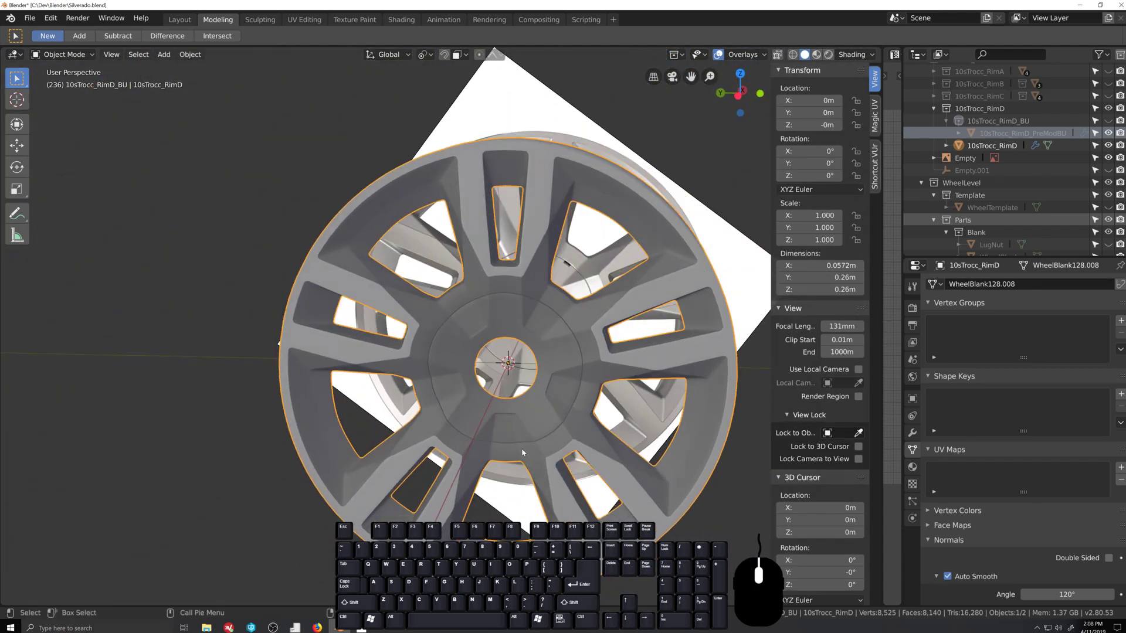
# Step: Slide the nearest edge loop inside the hub groove outward toward the groove with an edge slide factor of about 0.802
pyautogui.press('ctrl+KP_3')
pyautogui.scroll(10, 522, 452)
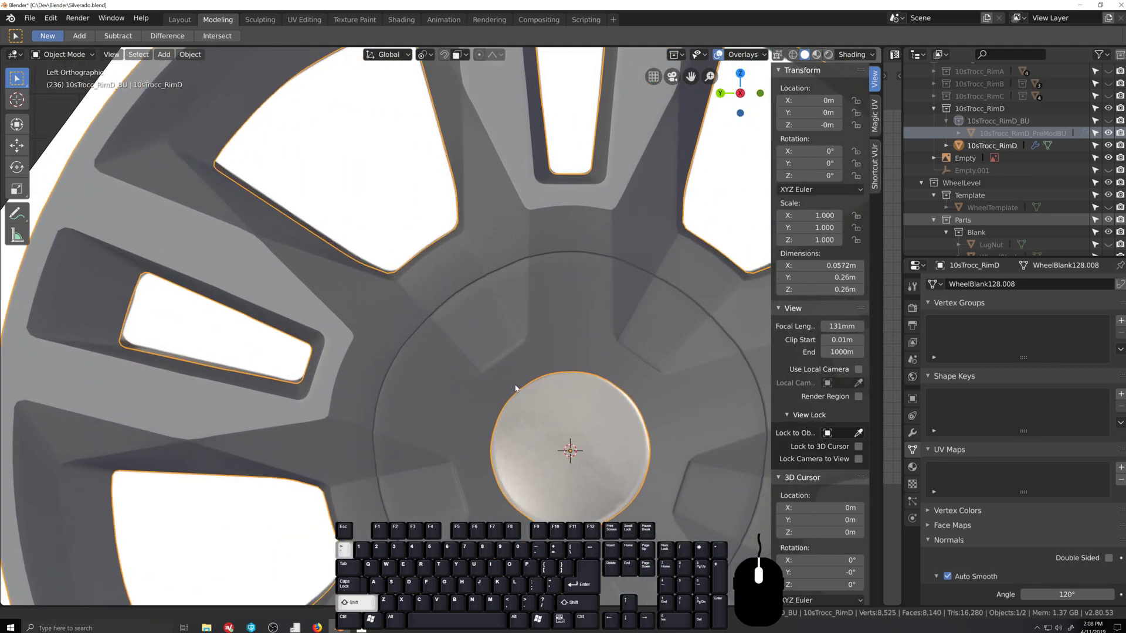
pyautogui.press('Tab')
pyautogui.scroll(4, 434, 350)
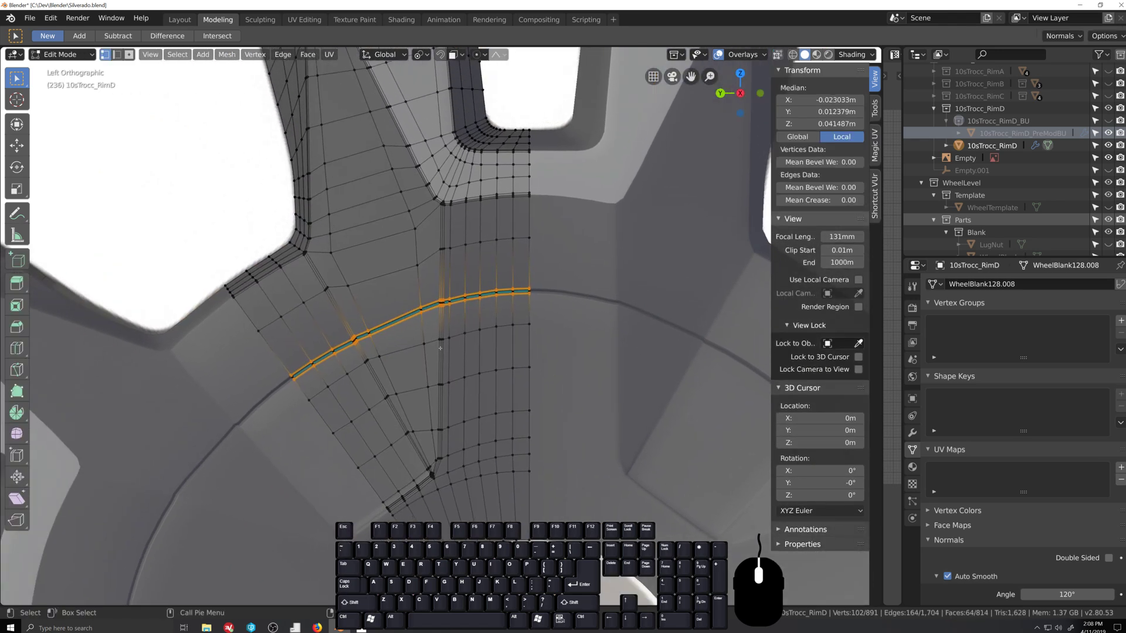
pyautogui.keyDown('alt'); pyautogui.click(426, 352); pyautogui.keyUp('alt')
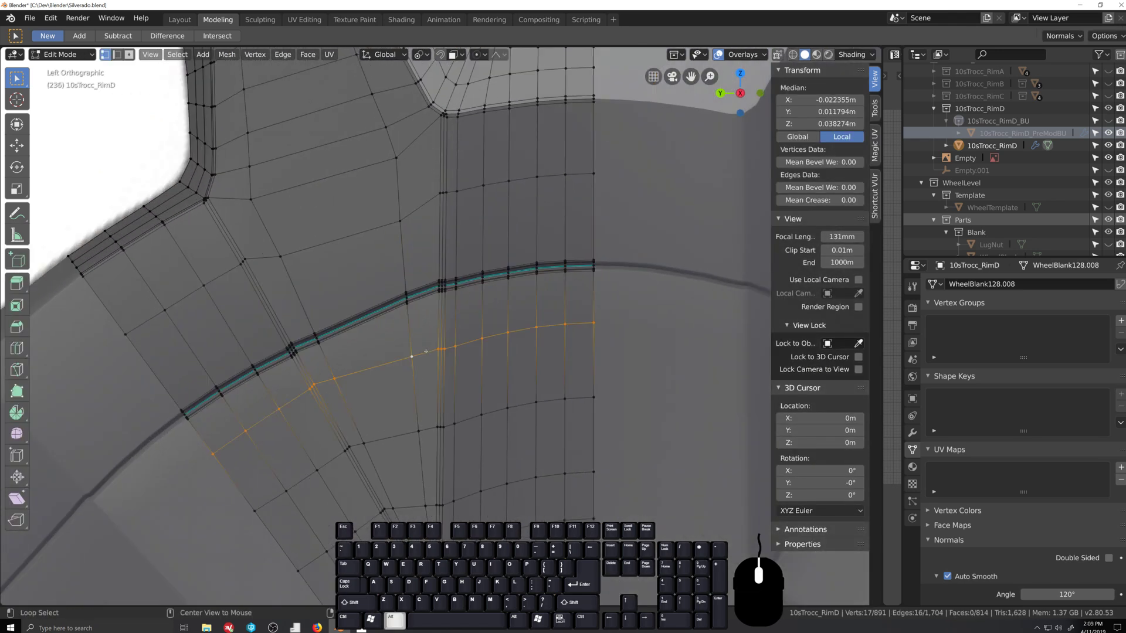
pyautogui.press('g')
pyautogui.press('g')
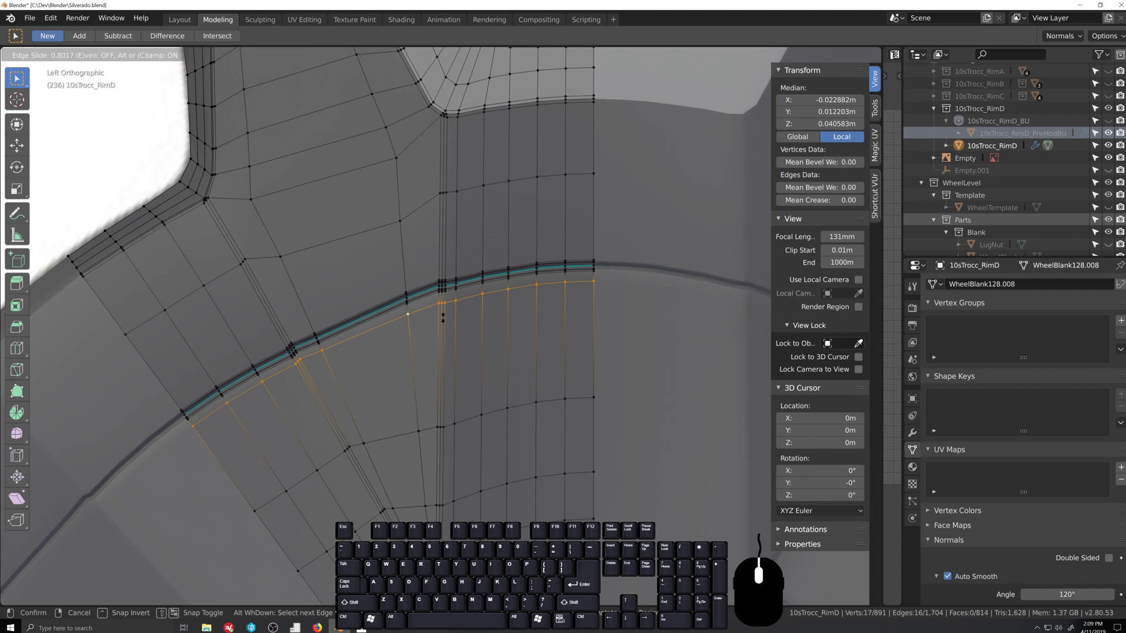
pyautogui.click(366, 226)
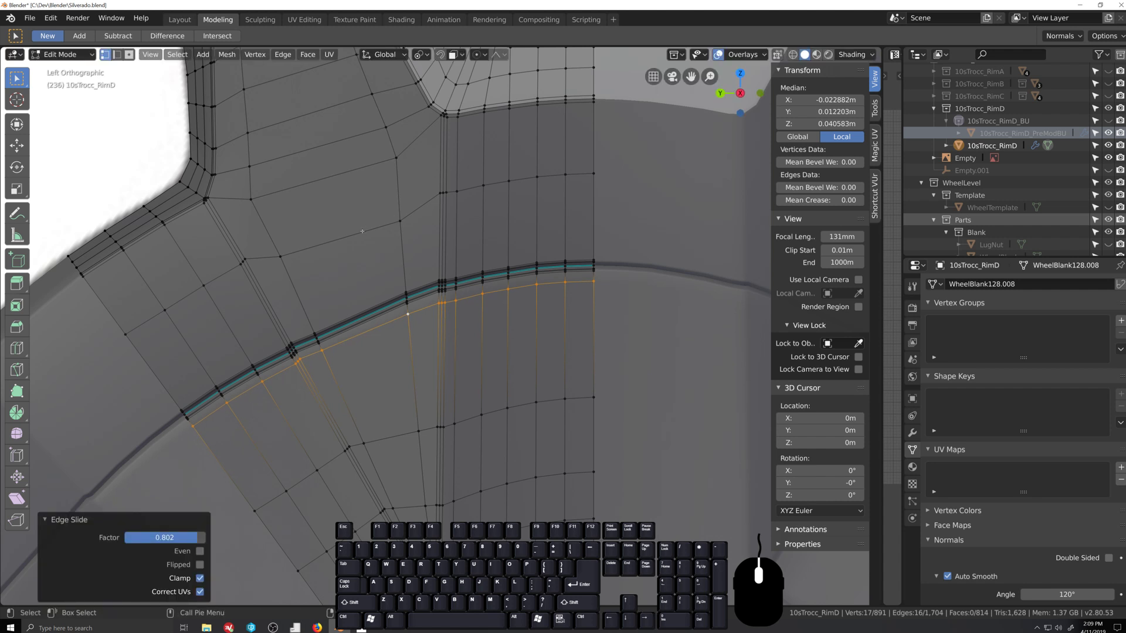
# Step: Slide the edge loop between the groove and the spoke base slightly inward toward the groove
pyautogui.keyDown('alt'); pyautogui.click(362, 231); pyautogui.keyUp('alt')
pyautogui.click(369, 254)
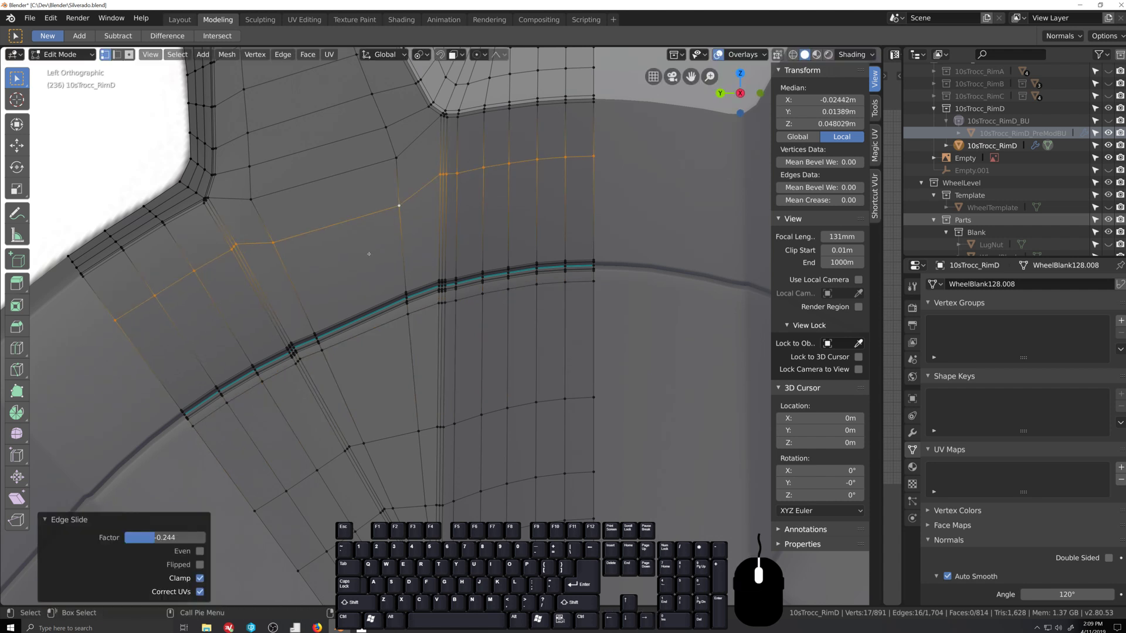
pyautogui.press('g')
pyautogui.press('g')
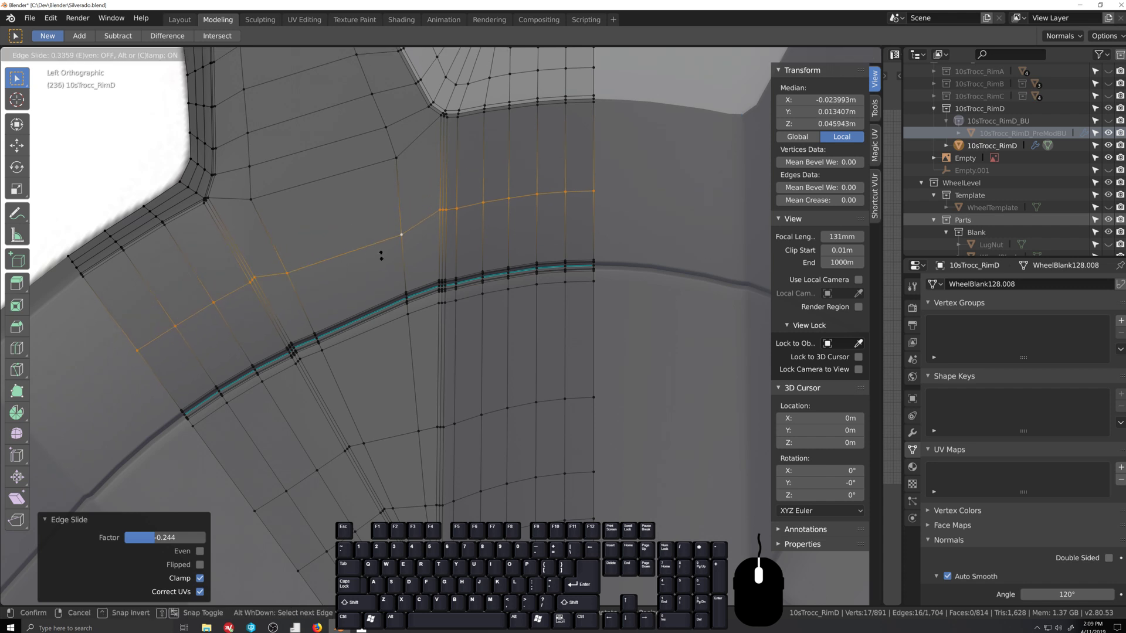
pyautogui.click(381, 251)
pyautogui.hotkey('ctrl', 't')
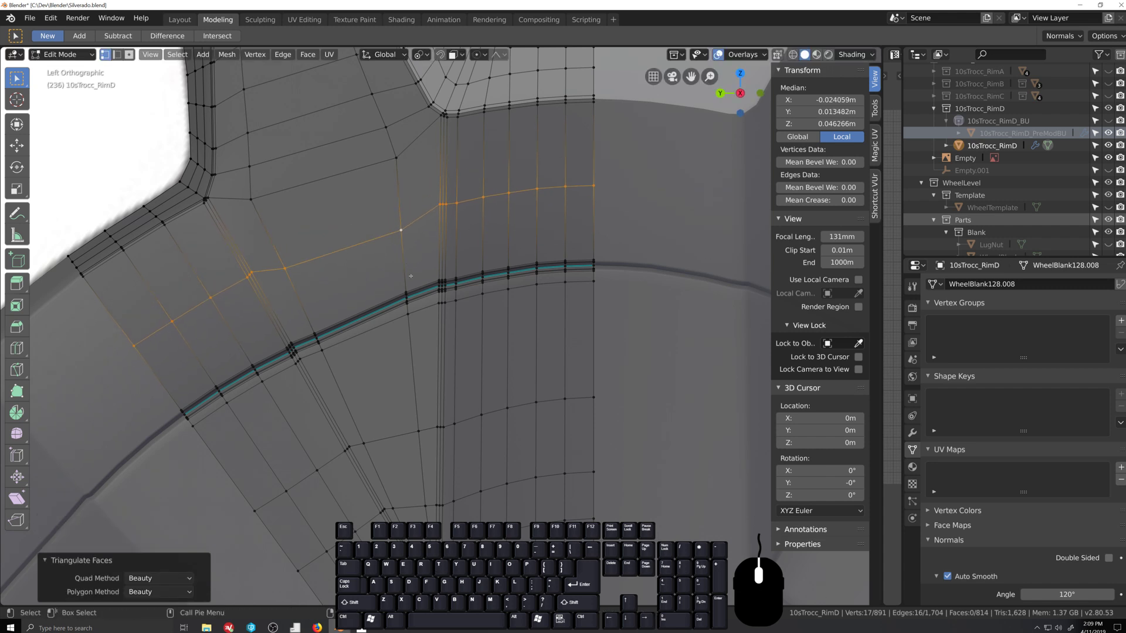
# Step: Examine the shading around the groove and spoke base in Object Mode, comparing it with the mesh edges
pyautogui.press('Tab')
pyautogui.moveTo(403, 302)
pyautogui.mouseDown(button='middle')
pyautogui.moveTo(397, 334)
pyautogui.moveTo(412, 319)
pyautogui.mouseUp(button='middle')
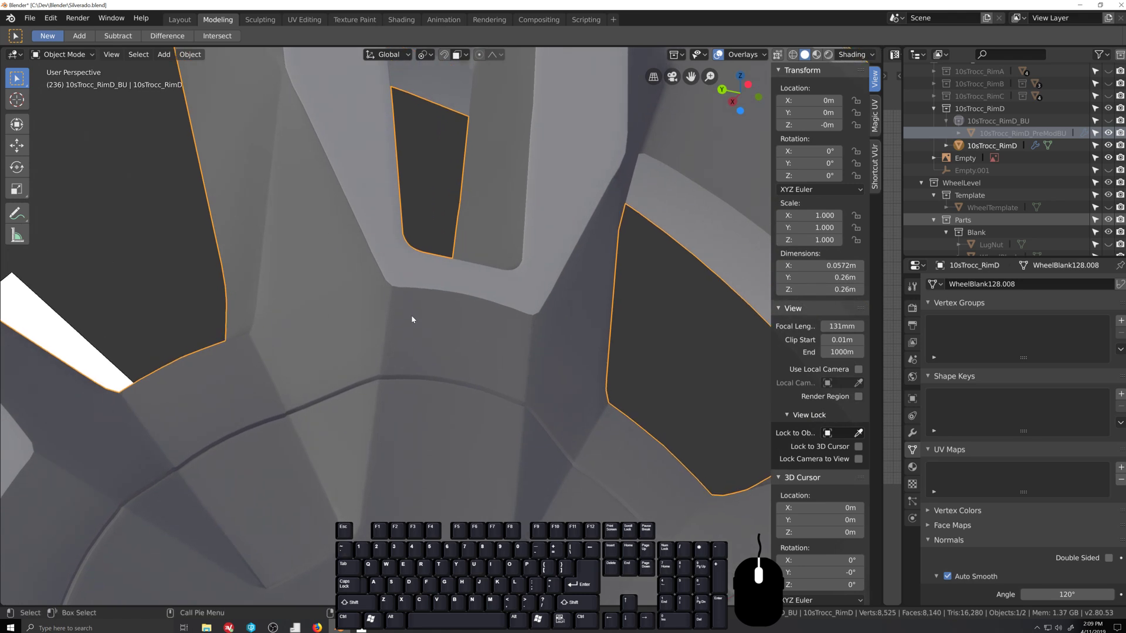
pyautogui.scroll(-1, 472, 442)
pyautogui.press('Tab')
pyautogui.press('`')
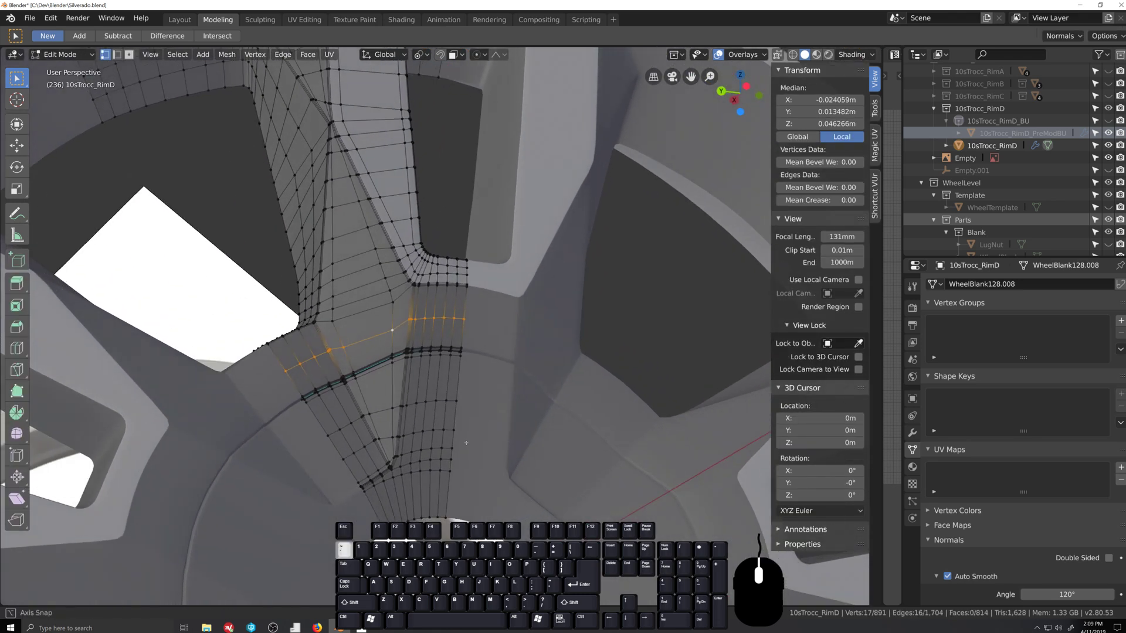
pyautogui.scroll(6, 466, 443)
pyautogui.press('Tab')
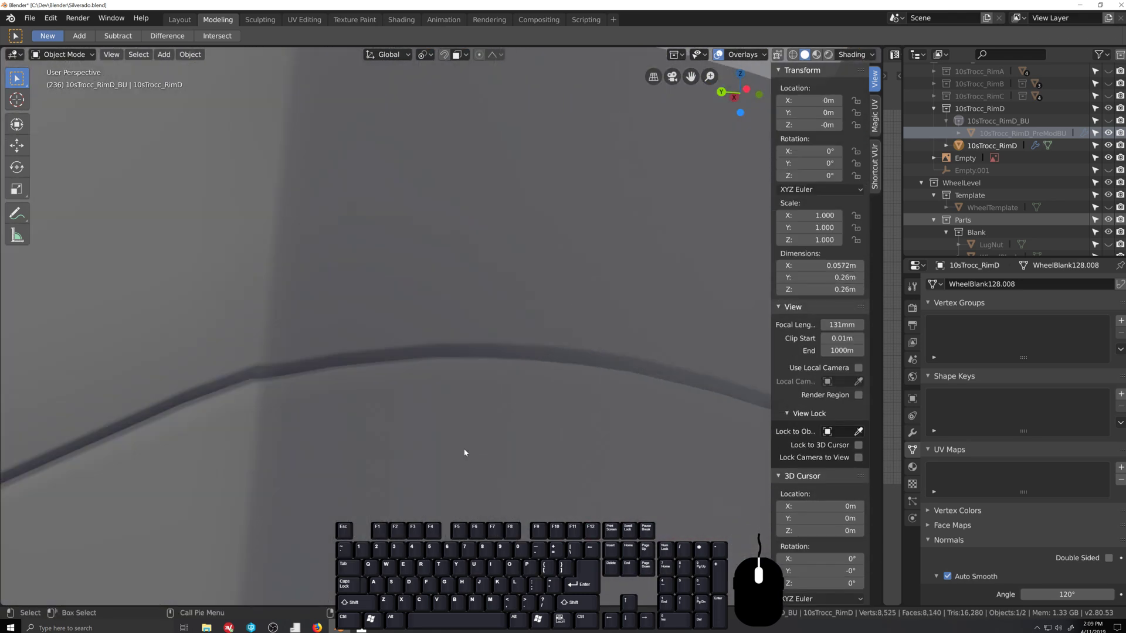
pyautogui.scroll(-8, 464, 452)
pyautogui.press('Tab')
pyautogui.press('`')
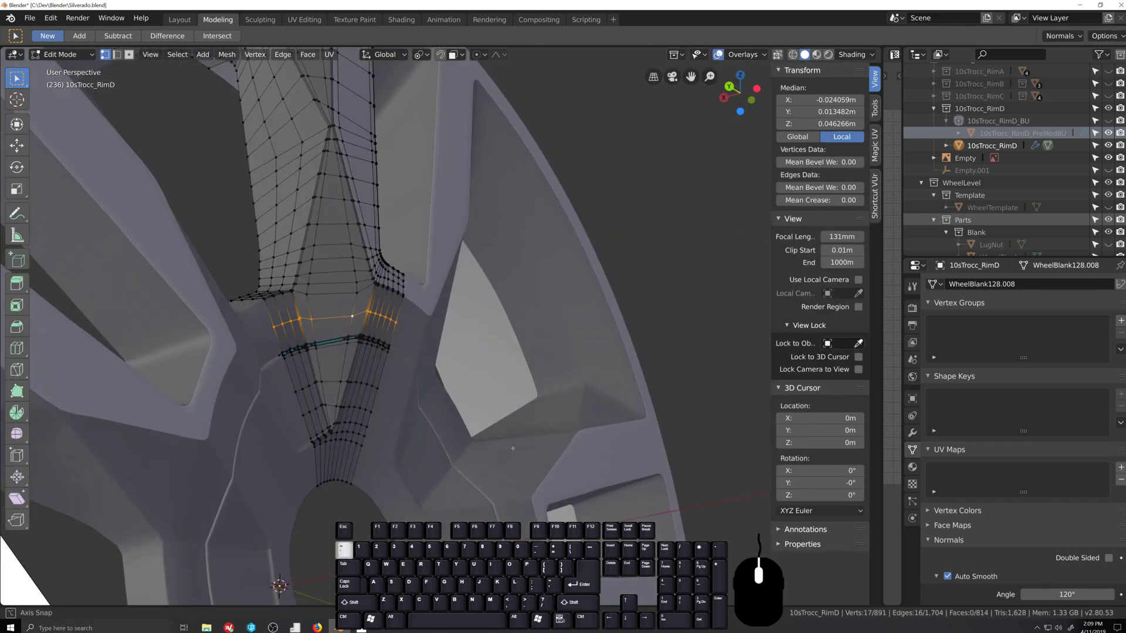
# Step: Add a supporting loop cut just outside the groove with a slide factor of about -0.724 and check its shading in Object Mode
pyautogui.moveTo(512, 448); pyautogui.dragTo(589, 435, button='middle')
pyautogui.scroll(7, 455, 385)
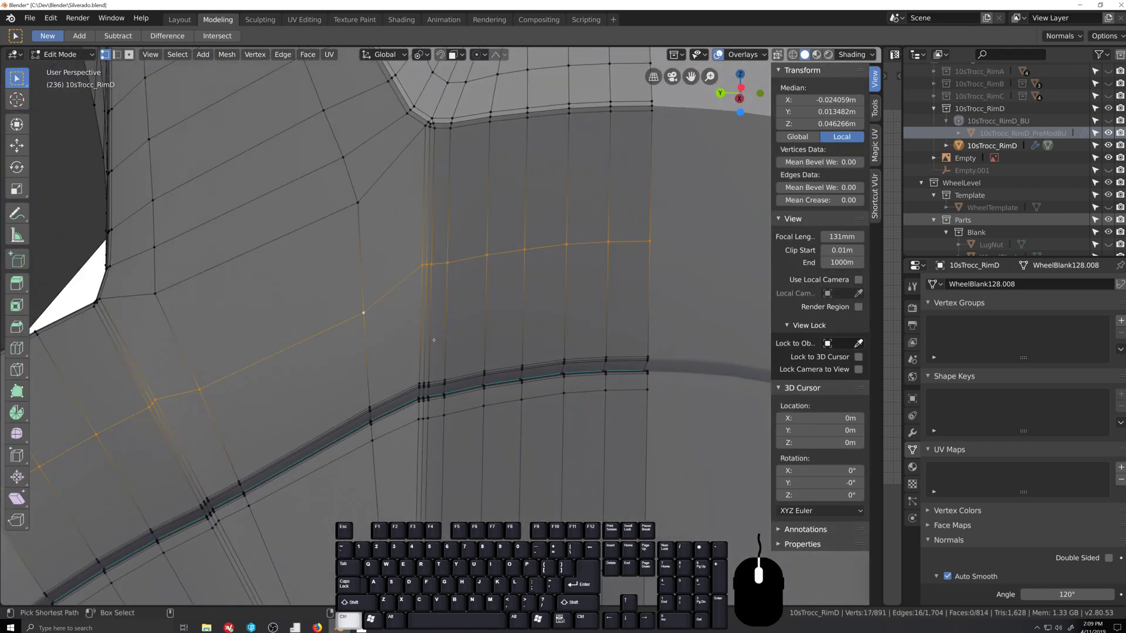
pyautogui.press('g')
pyautogui.press('g')
pyautogui.click(438, 382)
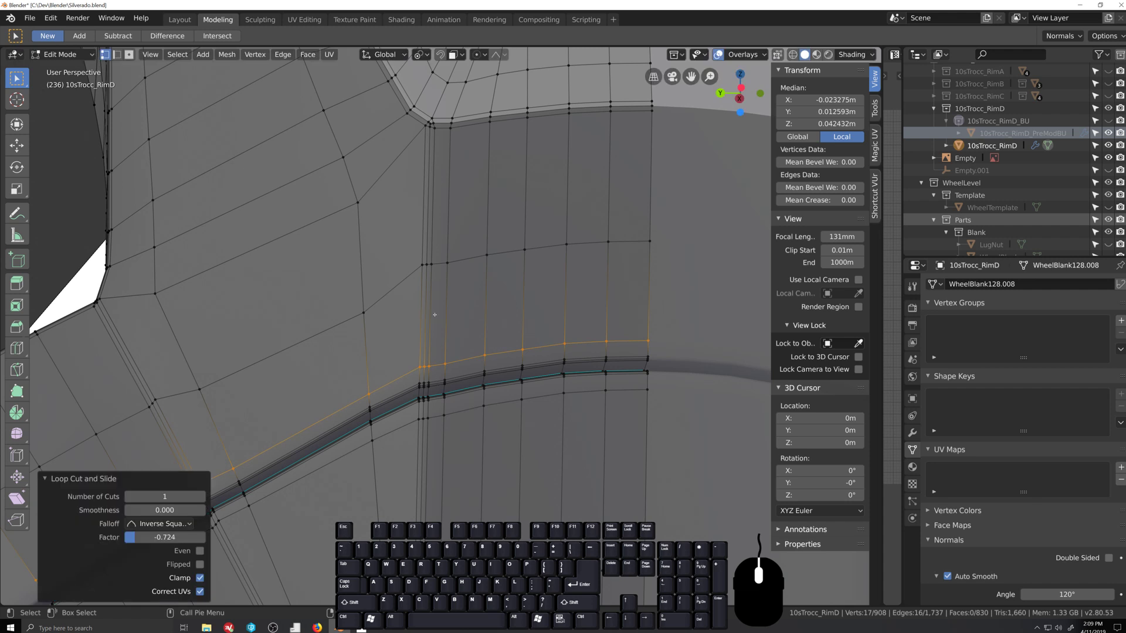
pyautogui.scroll(-4, 435, 328)
pyautogui.press('`')
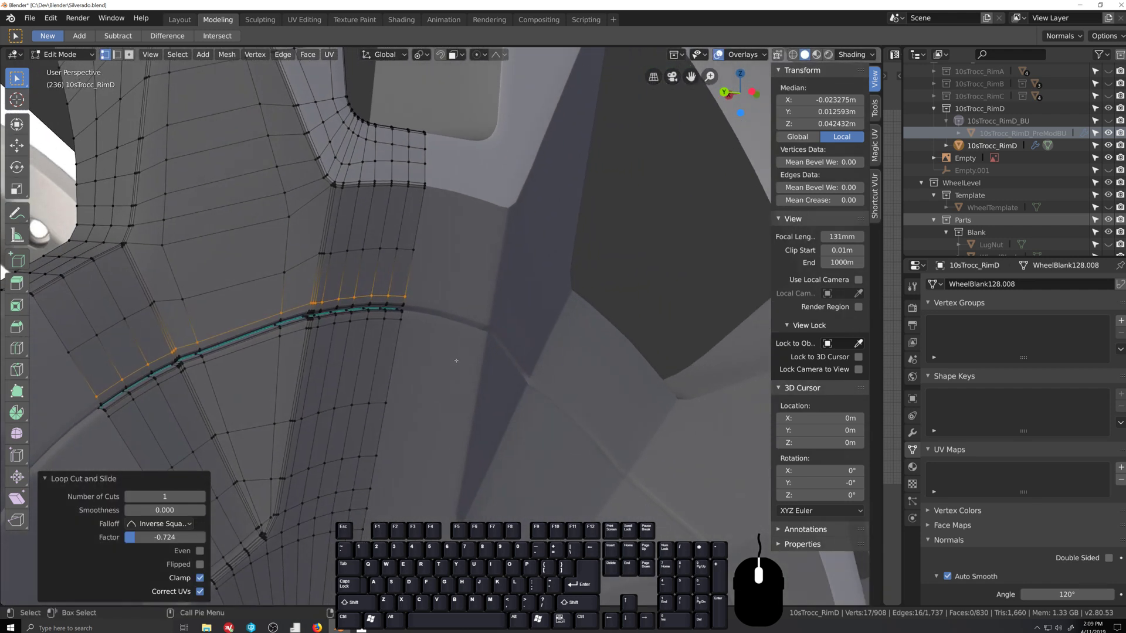
pyautogui.press('Tab')
pyautogui.scroll(-4, 453, 364)
pyautogui.press('`')
# Step: Add a loop cut near the spoke base with a slide factor of about -0.630 and return to Object Mode to view the whole rim
pyautogui.press('Tab')
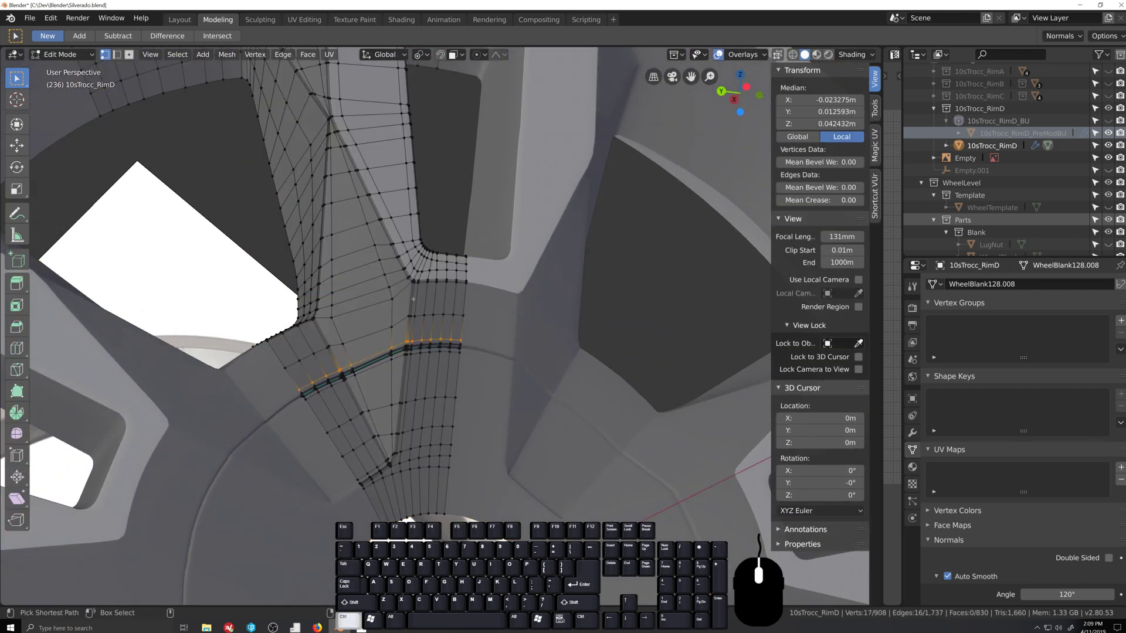
pyautogui.click(413, 300)
pyautogui.click(440, 451)
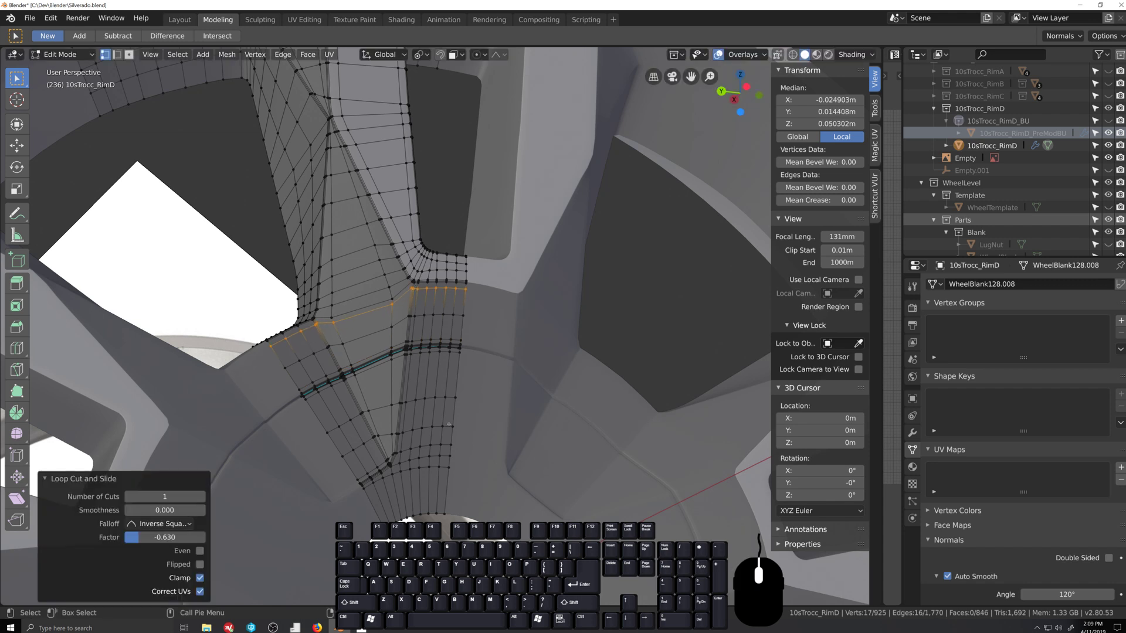
pyautogui.press('`')
pyautogui.scroll(-6, 439, 451)
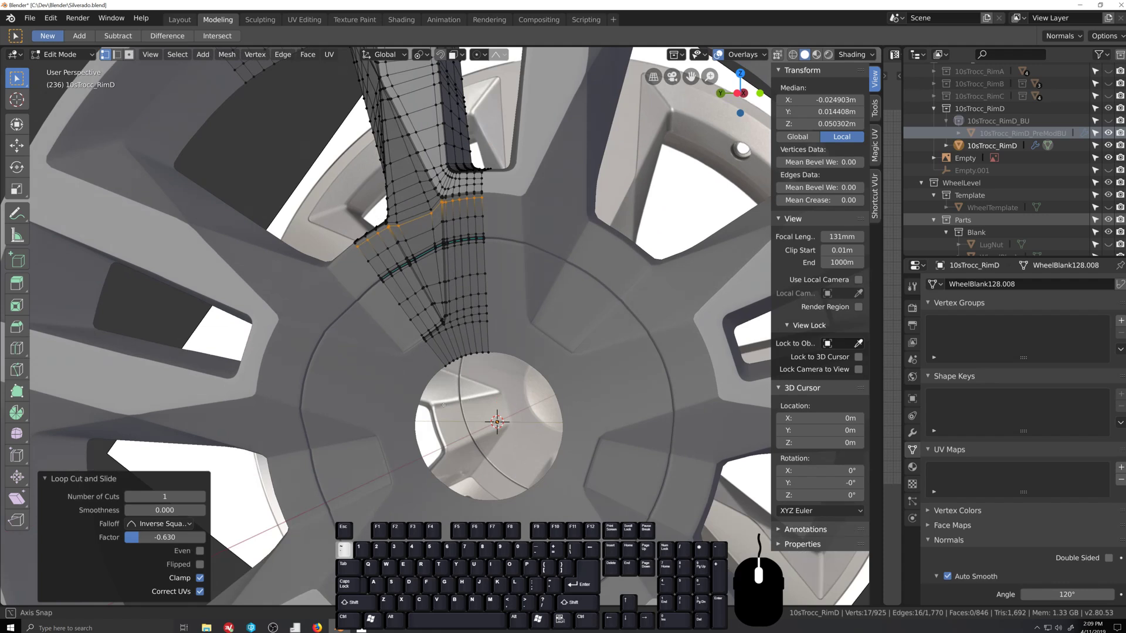
pyautogui.moveTo(443, 405)
pyautogui.mouseDown(button='middle')
pyautogui.moveTo(484, 403)
pyautogui.moveTo(456, 412)
pyautogui.moveTo(463, 405)
pyautogui.mouseUp(button='middle')
pyautogui.scroll(-5, 451, 409)
pyautogui.scroll(3, 456, 412)
pyautogui.press('Tab')
pyautogui.scroll(-4, 457, 412)
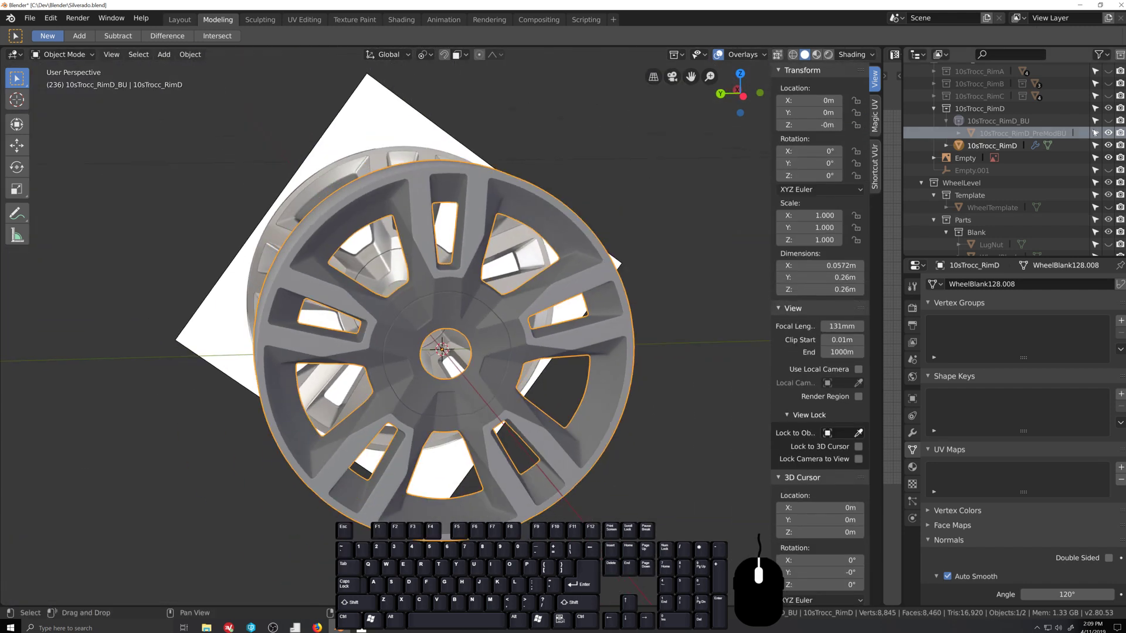
# Step: Delete the outdated 10sTrocc_RimD_PreModBU backup from the 10sTrocc_RimD_BU collection
pyautogui.click(945, 121)
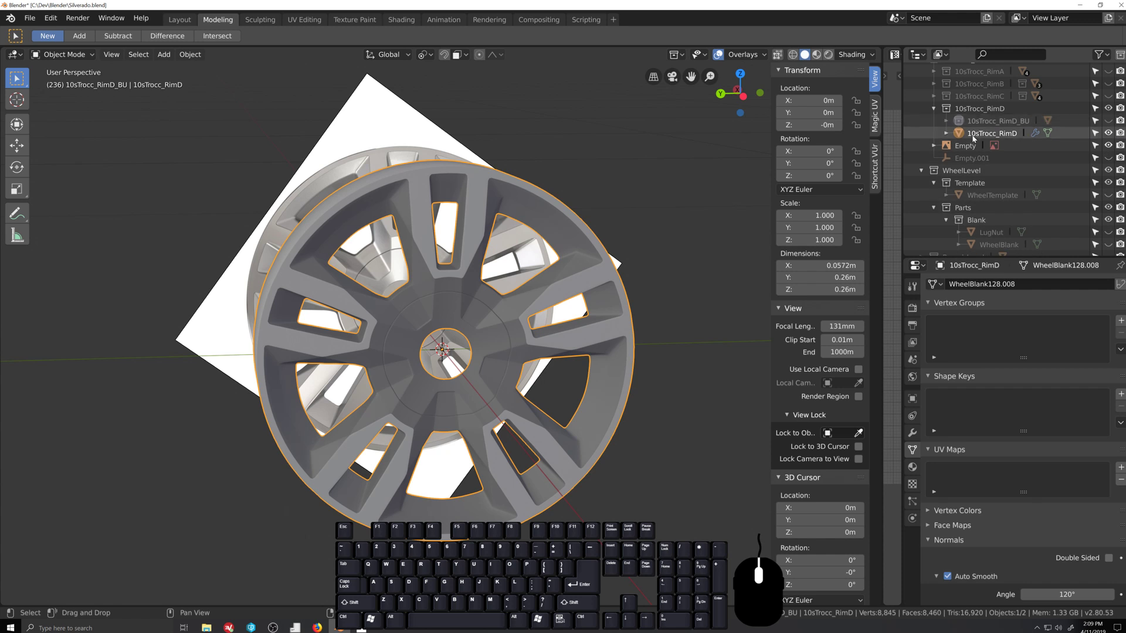
pyautogui.click(945, 122)
pyautogui.rightClick(971, 134)
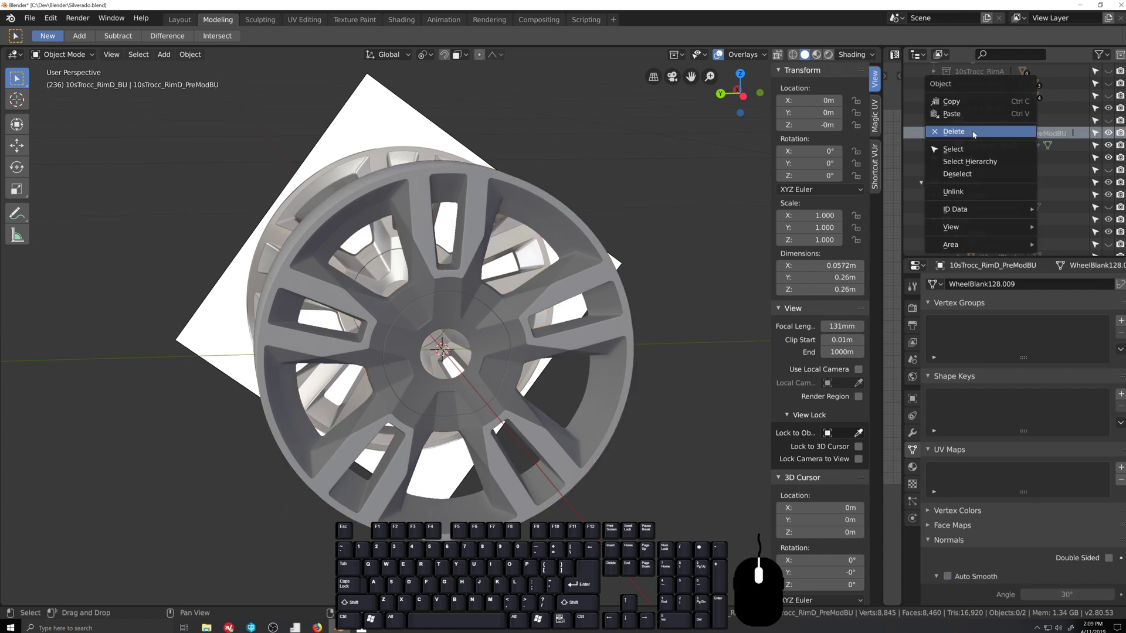
pyautogui.click(961, 133)
# Step: Duplicate the rim in place and rename the copy 10sTrocc_RimD_PreModBU
pyautogui.hotkey('shift', 'd')
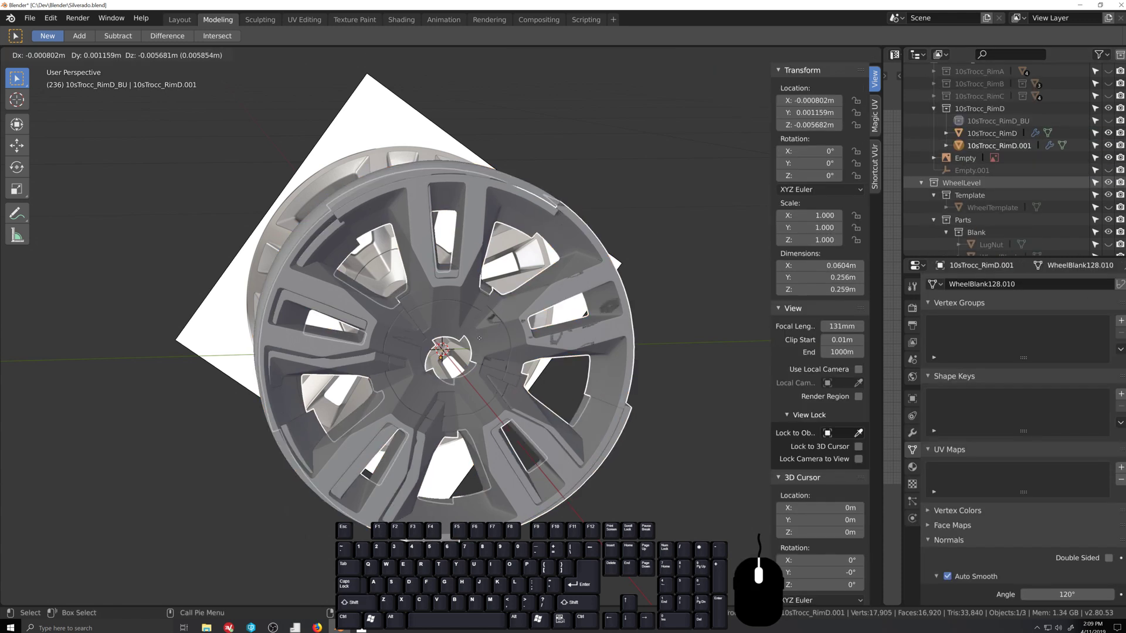
pyautogui.rightClick(482, 334)
pyautogui.doubleClick(999, 147)
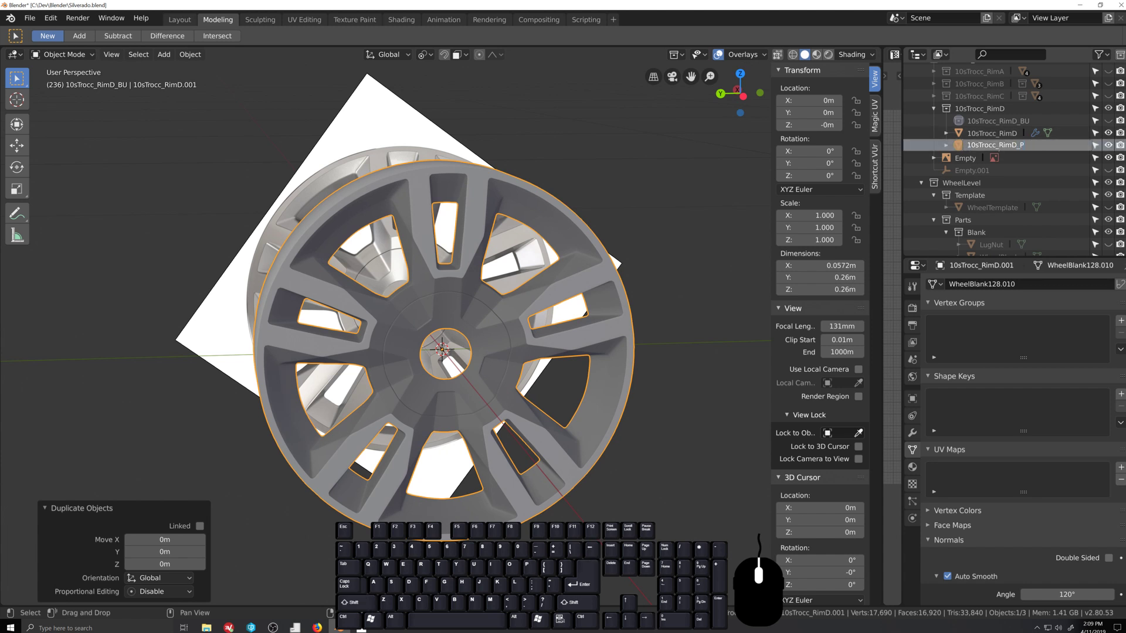
pyautogui.write('d')
pyautogui.press('Return')
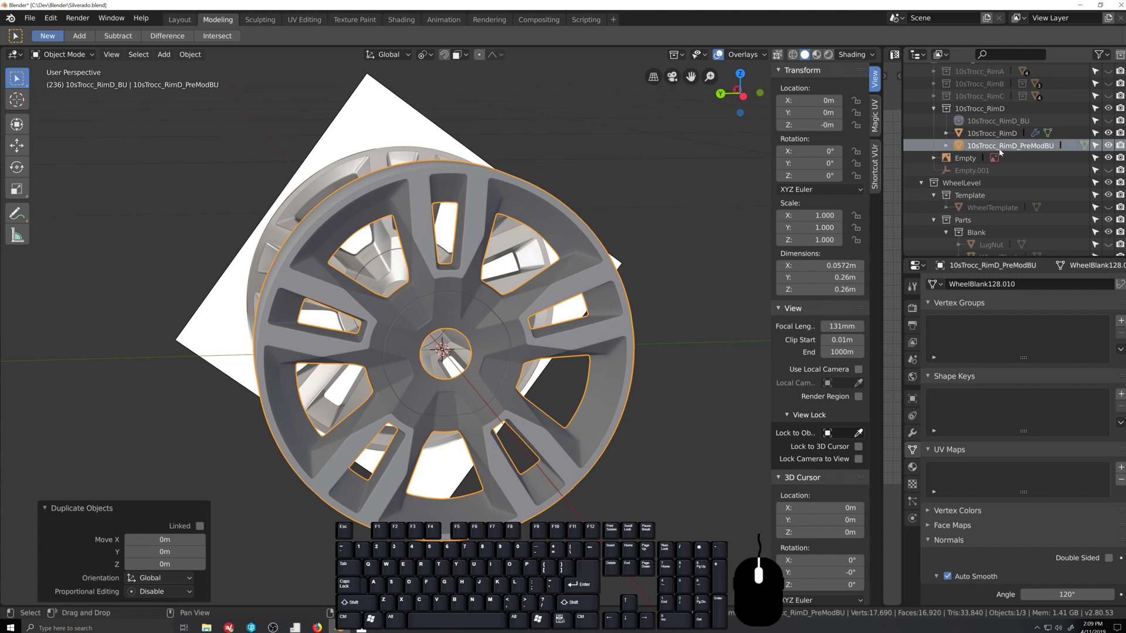
# Step: Move 10sTrocc_RimD_PreModBU into the 10sTrocc_RimD_BU collection and reselect 10sTrocc_RimD
pyautogui.moveTo(959, 146); pyautogui.dragTo(997, 121)
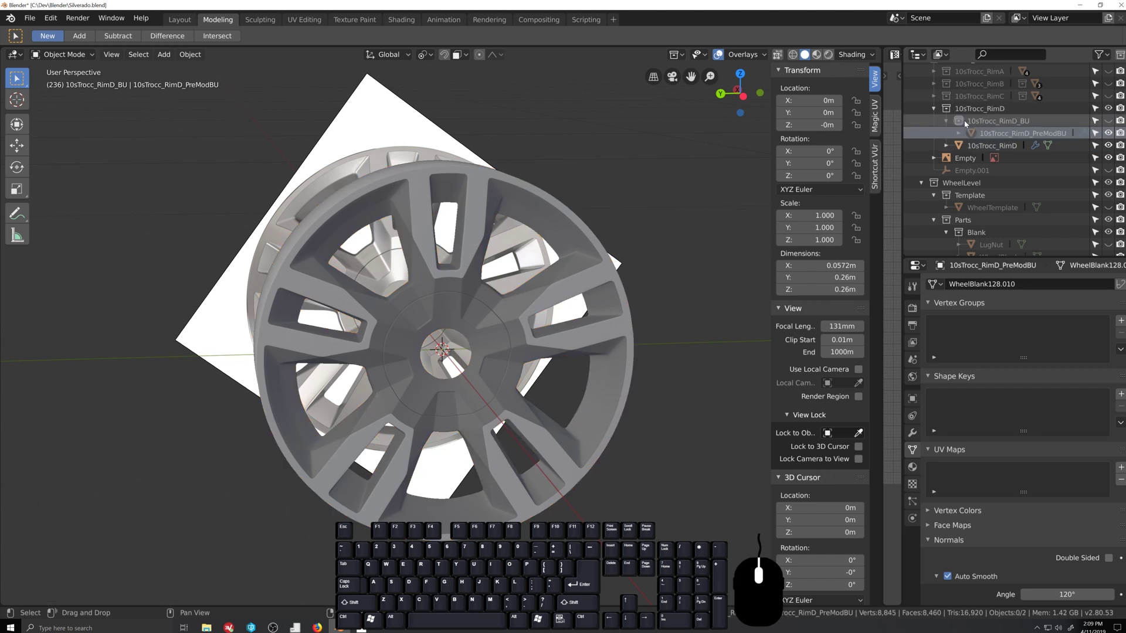
pyautogui.click(1011, 145)
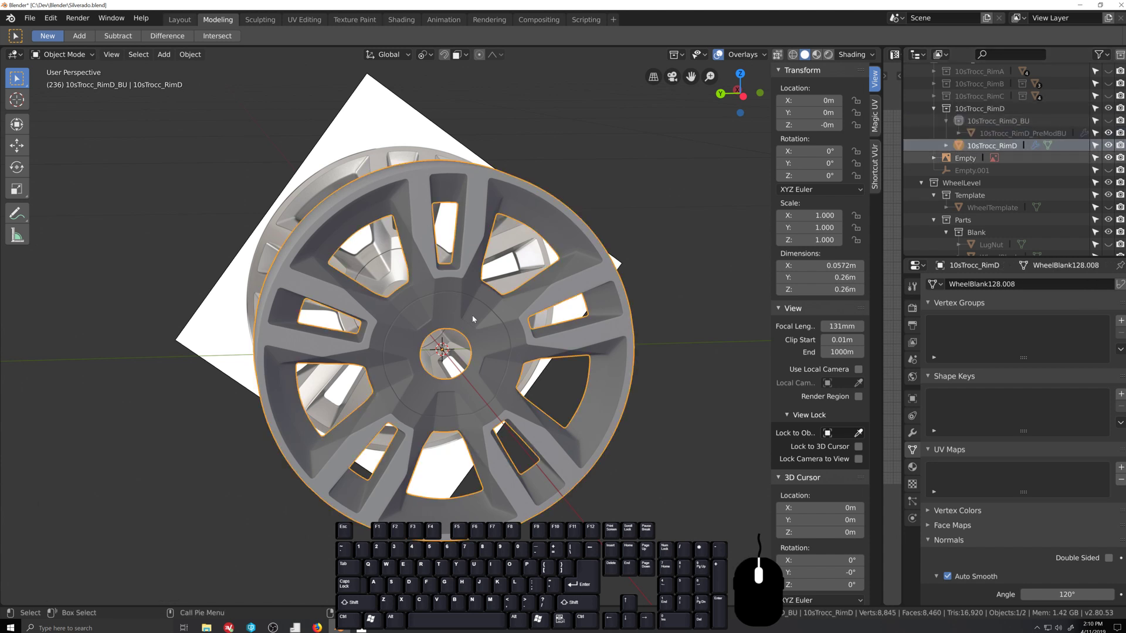
pyautogui.scroll(-4, 522, 337)
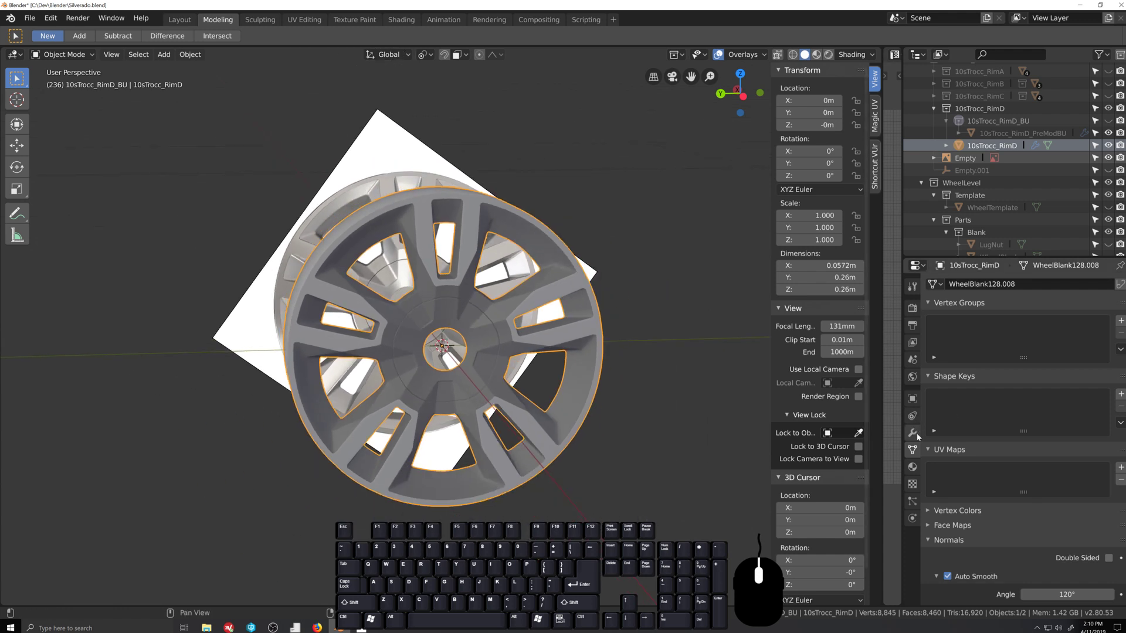
# Step: Apply the Mirror modifier on 10sTrocc_RimD
pyautogui.click(913, 433)
pyautogui.click(934, 303)
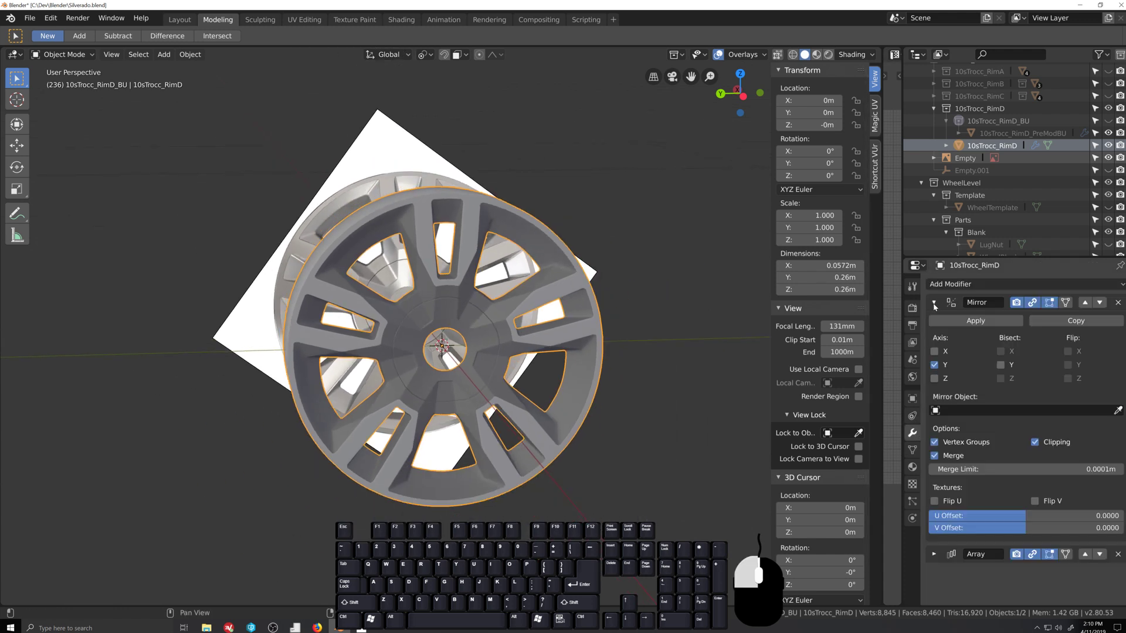
pyautogui.click(959, 320)
# Step: Turn on the Wireframe overlay and examine the mesh density around the rim's hub, groove, spoke windows and outer lip
pyautogui.click(747, 54)
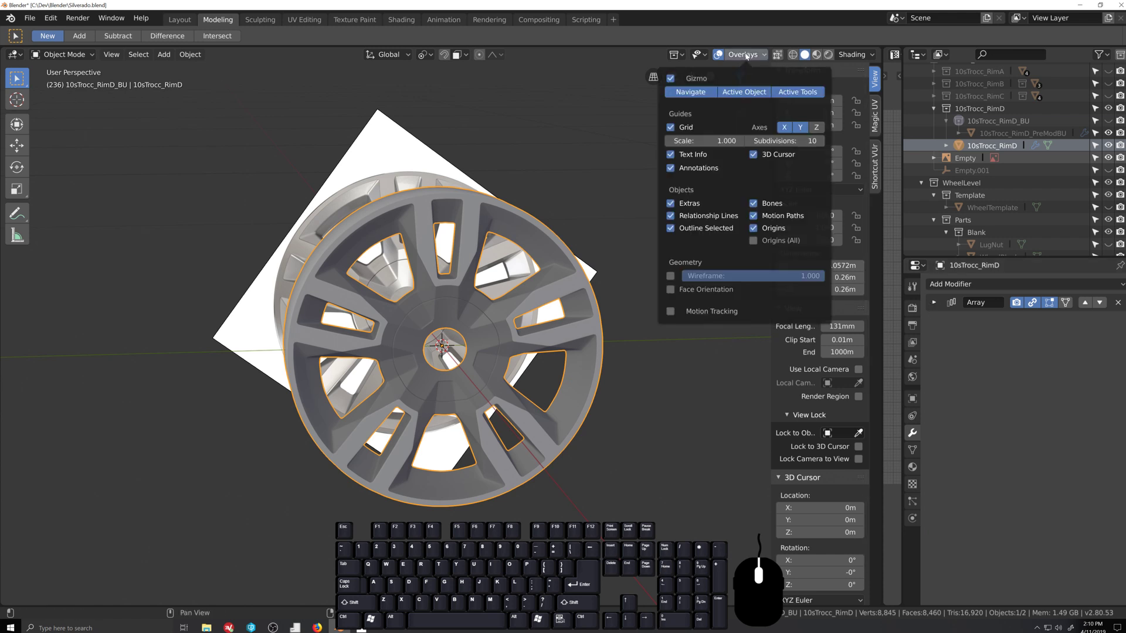
pyautogui.click(670, 276)
pyautogui.scroll(8, 410, 319)
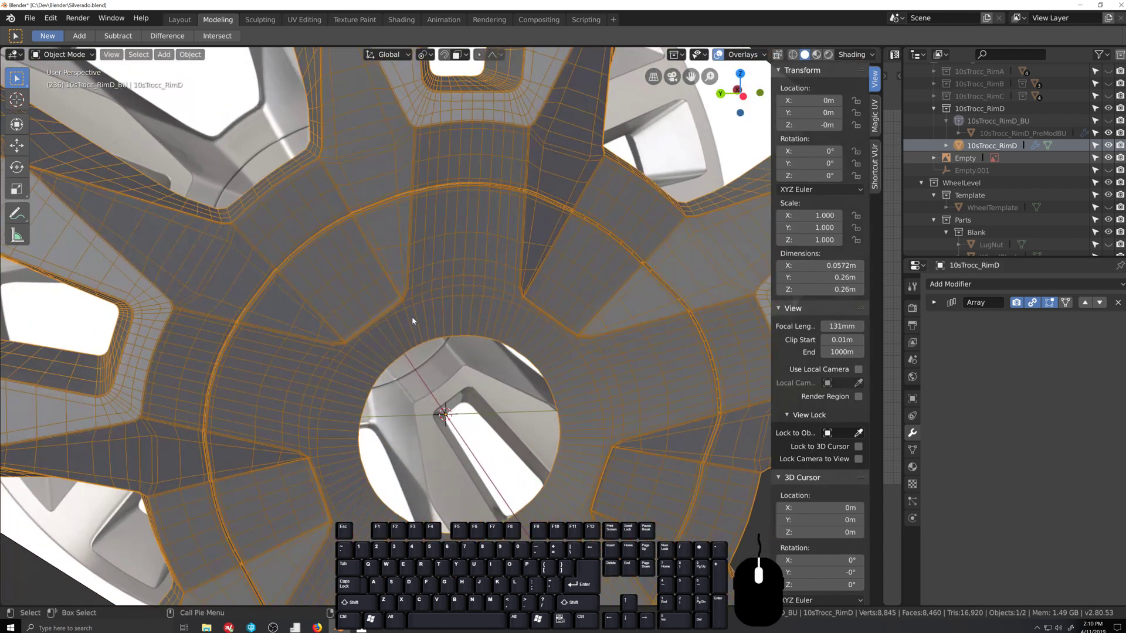
pyautogui.moveTo(412, 321); pyautogui.dragTo(436, 293, button='middle')
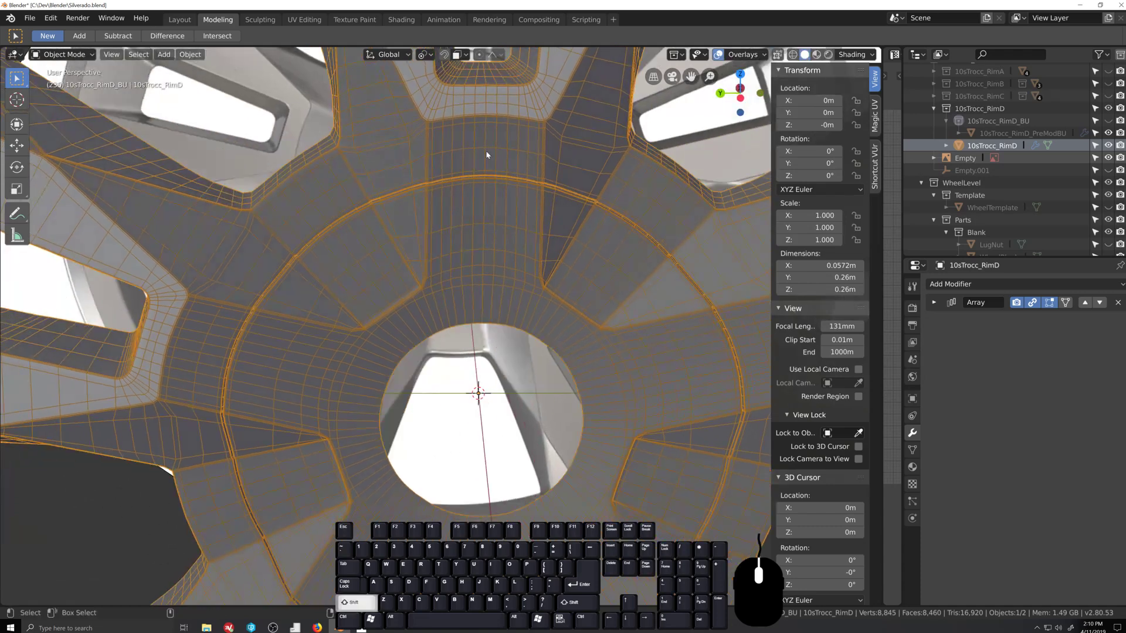
pyautogui.keyDown('shift'); pyautogui.moveTo(487, 155); pyautogui.dragTo(463, 432, button='middle'); pyautogui.keyUp('shift')
pyautogui.scroll(-2, 464, 281)
pyautogui.scroll(-1, 464, 171)
pyautogui.keyDown('shift'); pyautogui.moveTo(465, 171); pyautogui.dragTo(477, 319, button='middle'); pyautogui.keyUp('shift')
pyautogui.scroll(6, 476, 326)
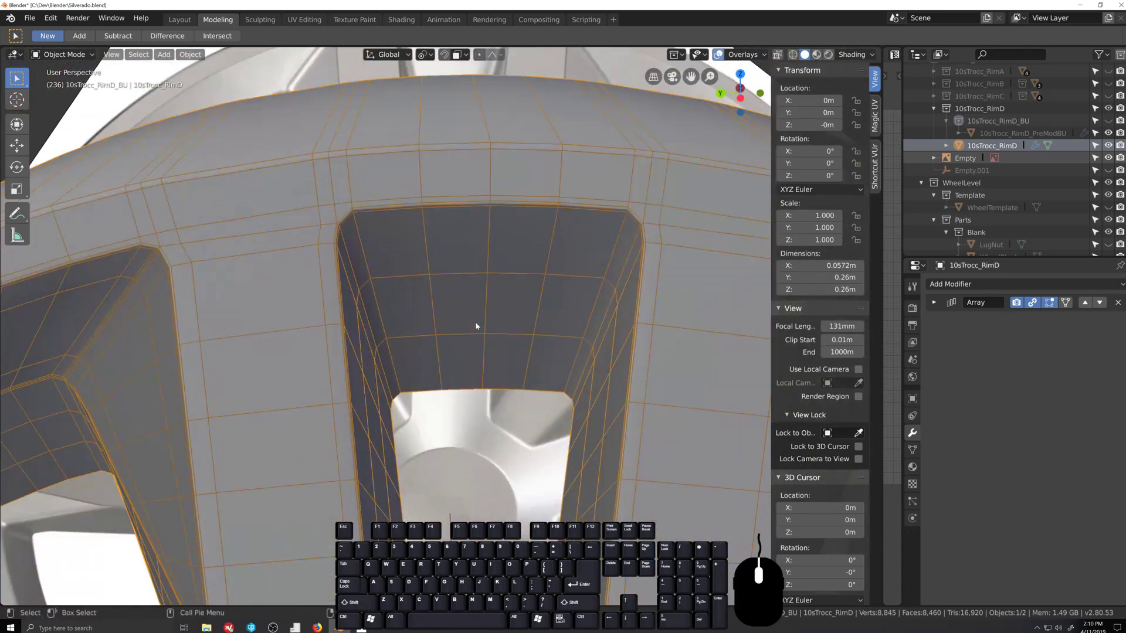
pyautogui.moveTo(409, 332); pyautogui.dragTo(534, 294, button='middle')
pyautogui.scroll(4, 410, 227)
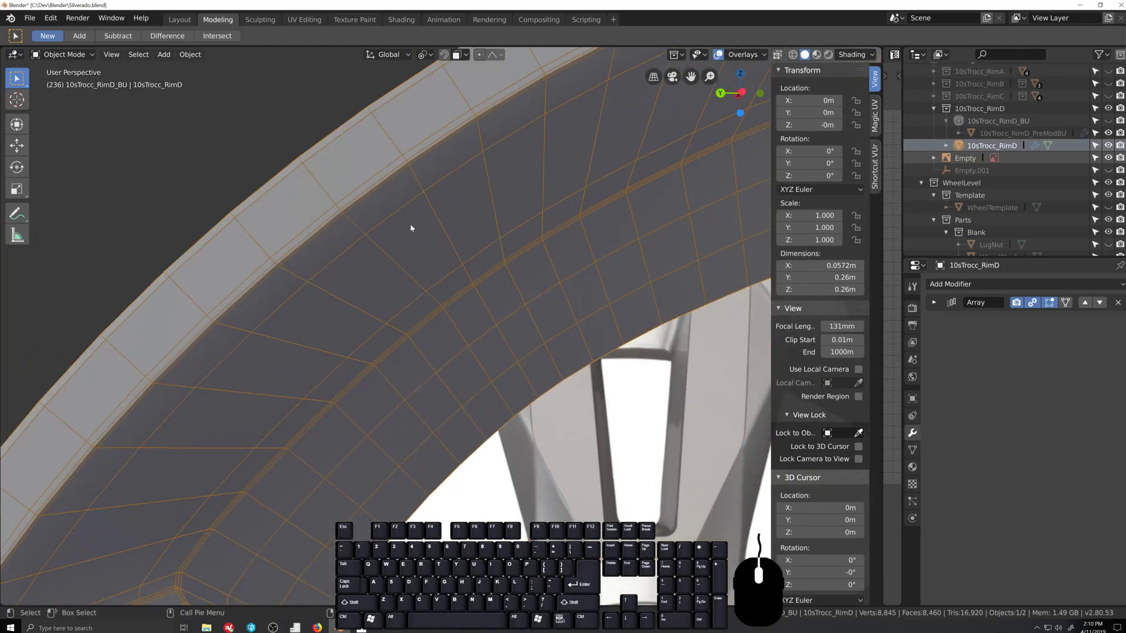
pyautogui.scroll(-5, 487, 312)
pyautogui.keyDown('shift'); pyautogui.moveTo(533, 433); pyautogui.dragTo(358, 138, button='middle'); pyautogui.keyUp('shift')
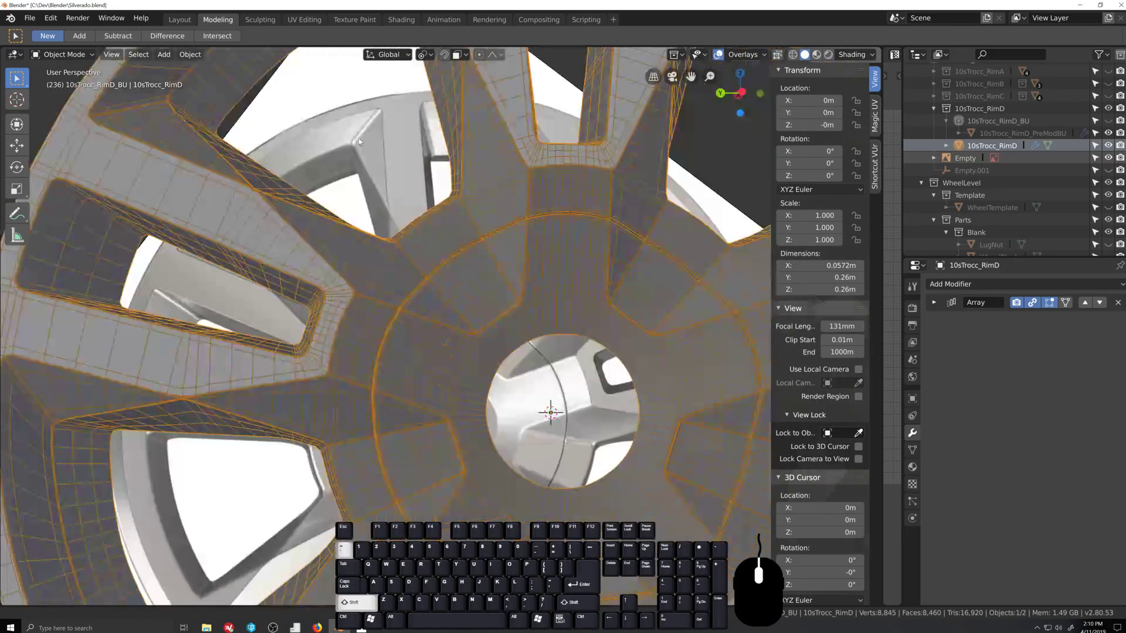
pyautogui.scroll(4, 435, 193)
pyautogui.moveTo(435, 192); pyautogui.dragTo(440, 202, button='middle')
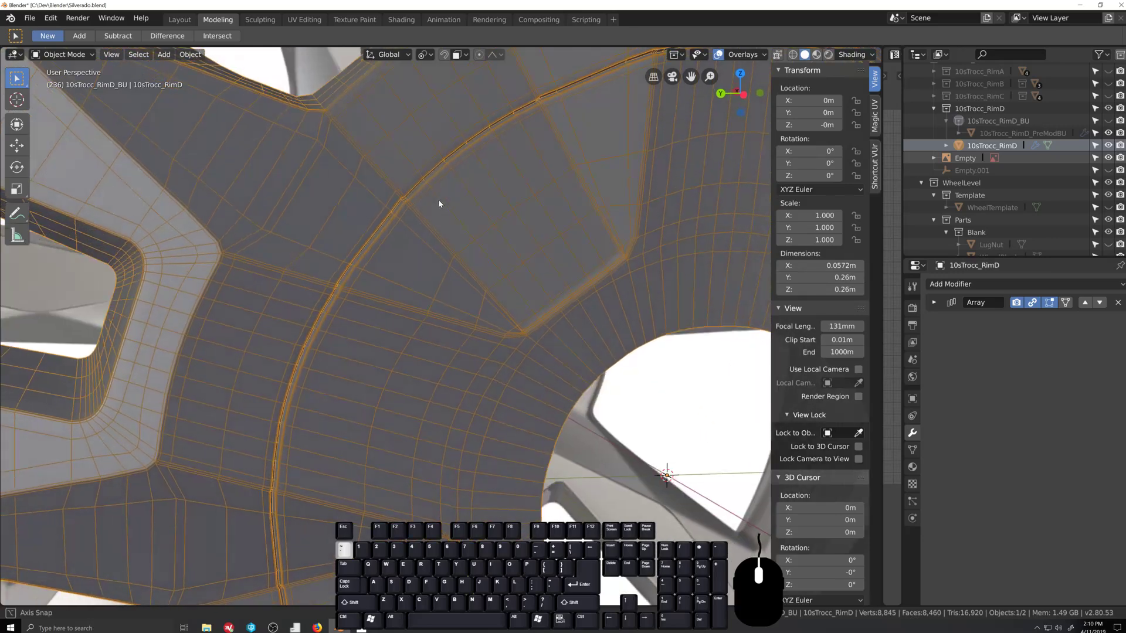
# Step: Apply the Array modifier on 10sTrocc_RimD
pyautogui.scroll(4, 485, 143)
pyautogui.keyDown('shift'); pyautogui.moveTo(485, 143); pyautogui.dragTo(519, 379, button='middle'); pyautogui.keyUp('shift')
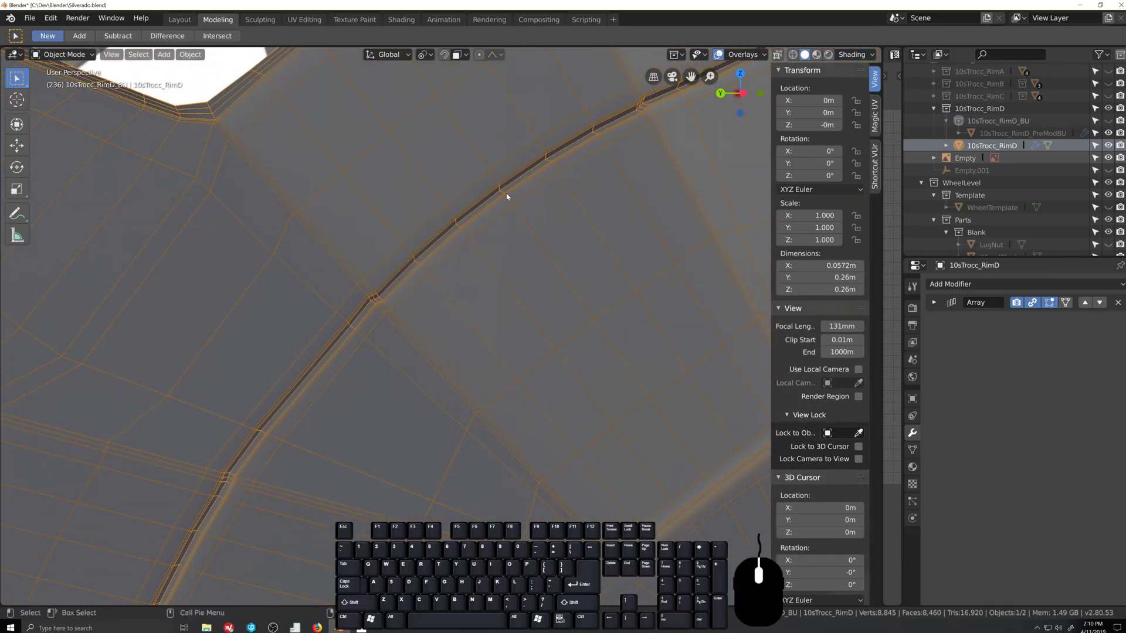
pyautogui.scroll(-3, 507, 197)
pyautogui.keyDown('shift'); pyautogui.moveTo(586, 329); pyautogui.dragTo(451, 186, button='middle'); pyautogui.keyUp('shift')
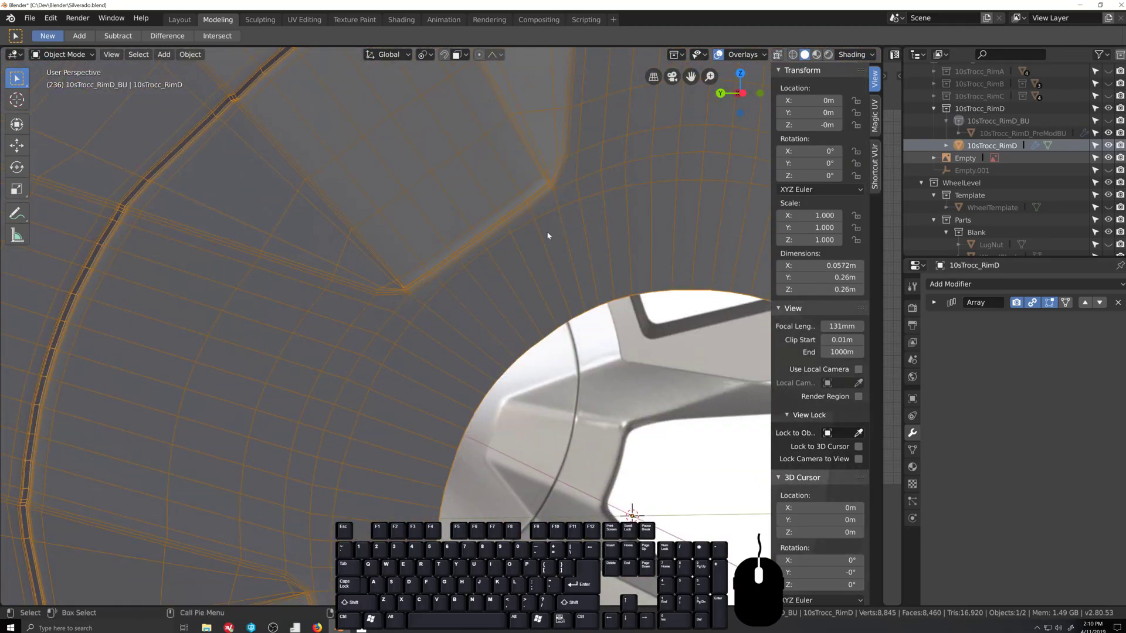
pyautogui.scroll(4, 548, 235)
pyautogui.scroll(-6, 536, 176)
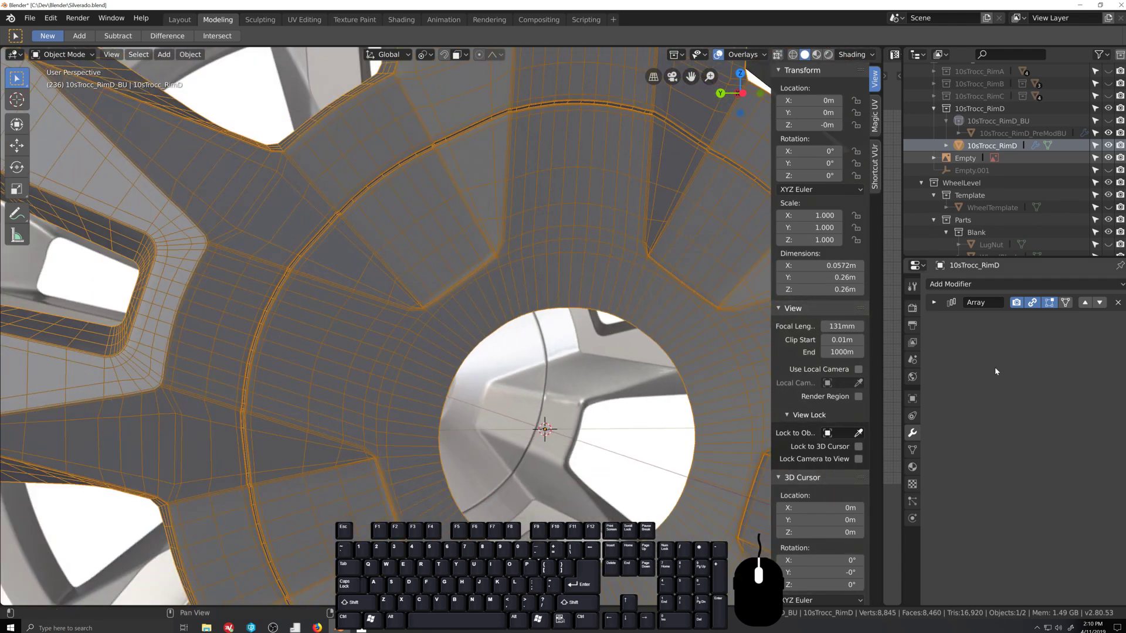
pyautogui.click(936, 304)
pyautogui.click(976, 323)
pyautogui.scroll(-3, 537, 252)
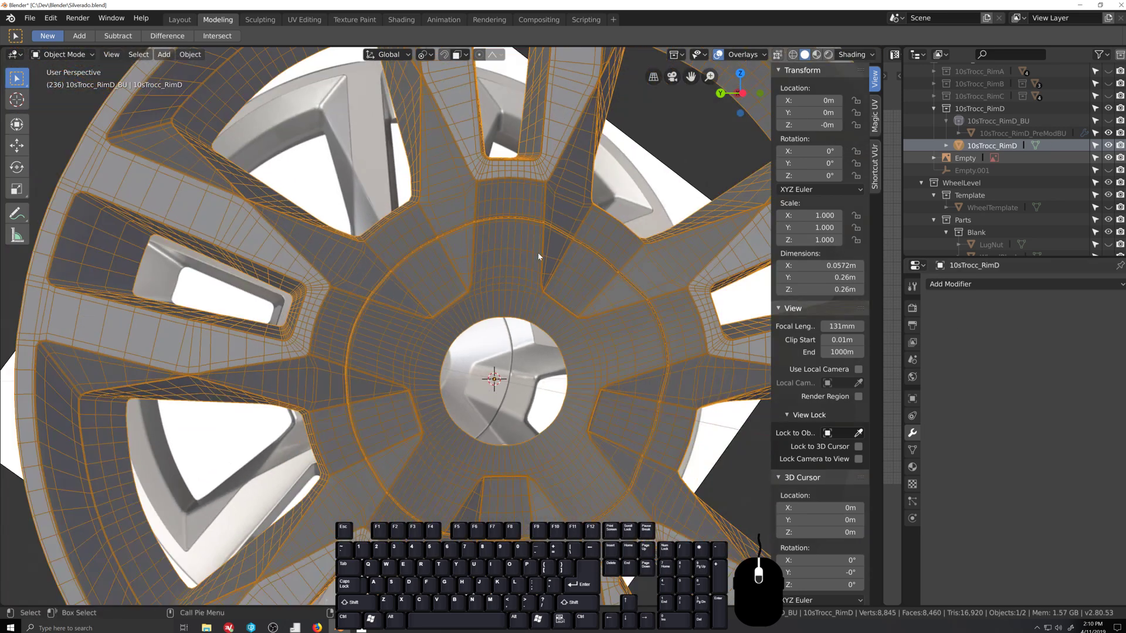
# Step: Enter Edit Mode on 10sTrocc_RimD and turn off the Wireframe overlay
pyautogui.press('Tab')
pyautogui.click(761, 55)
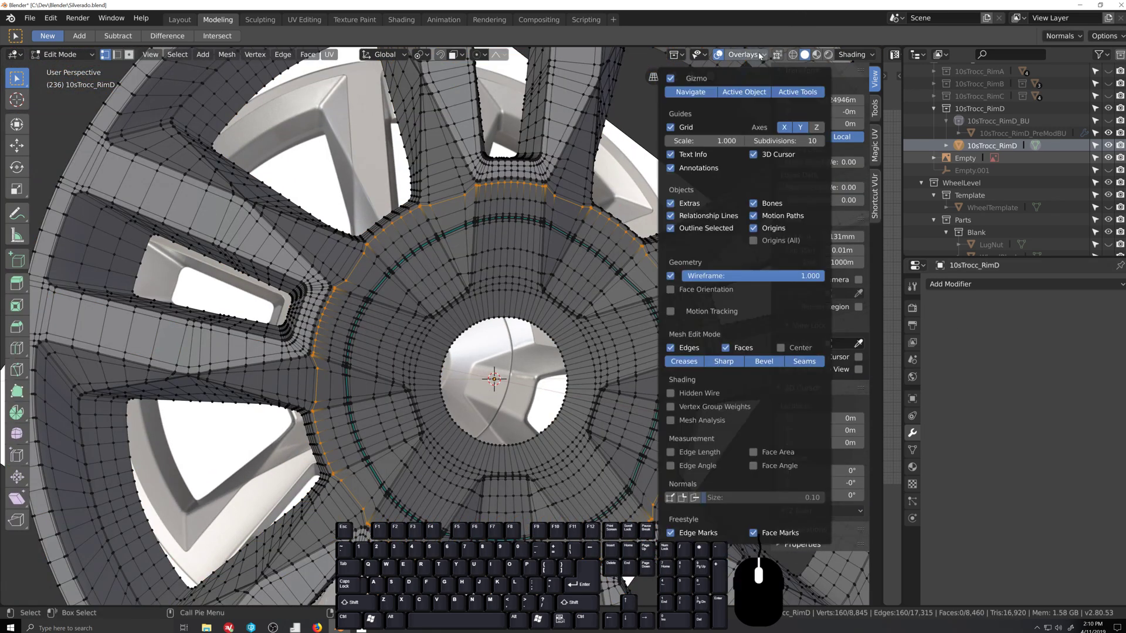
pyautogui.scroll(-4, 532, 356)
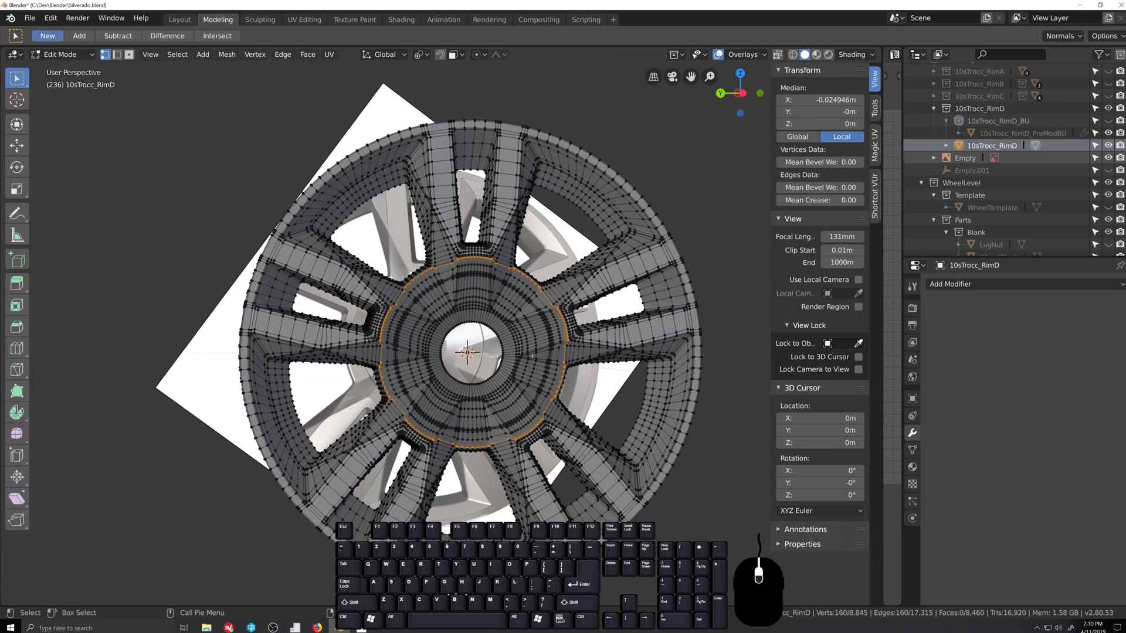
# Step: Select the edge loop around the rim's centre hole and distribute its vertices evenly with LoopTools Space
pyautogui.scroll(7, 517, 392)
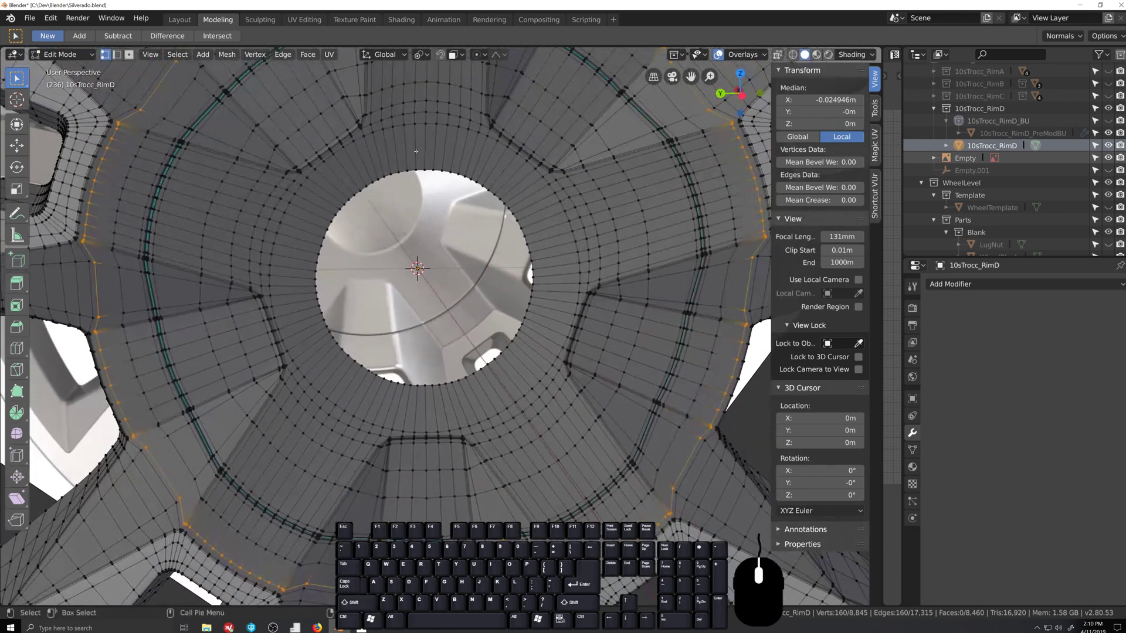
pyautogui.keyDown('shift'); pyautogui.moveTo(416, 151); pyautogui.dragTo(438, 183, button='middle'); pyautogui.keyUp('shift')
pyautogui.keyDown('alt'); pyautogui.click(455, 197); pyautogui.keyUp('alt')
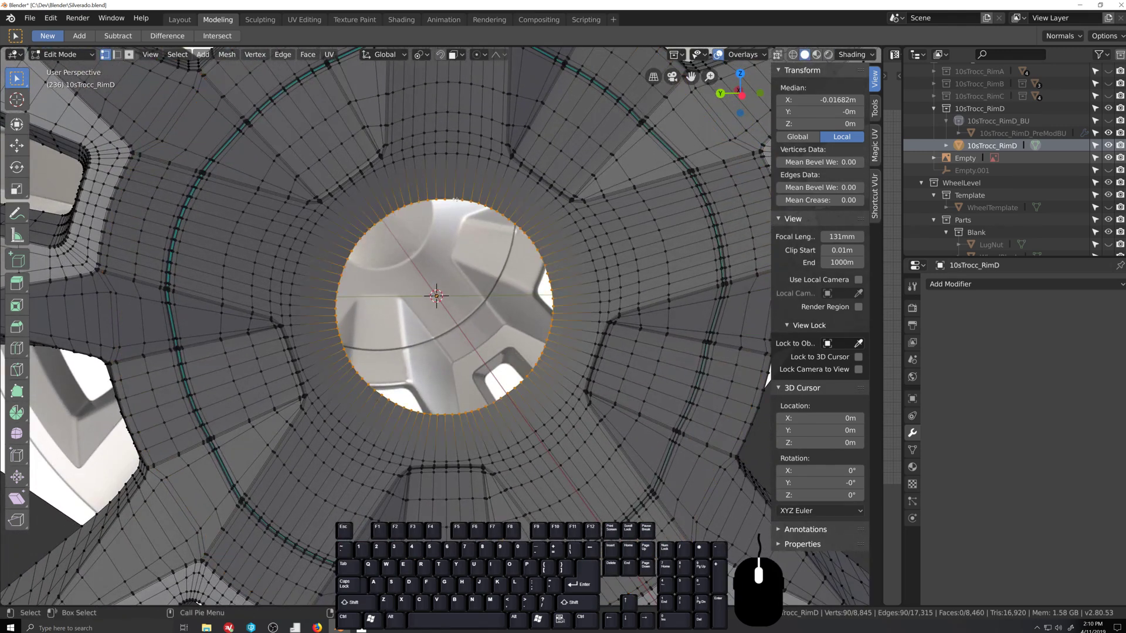
pyautogui.rightClick(466, 201)
pyautogui.moveTo(483, 205)
pyautogui.click(563, 286)
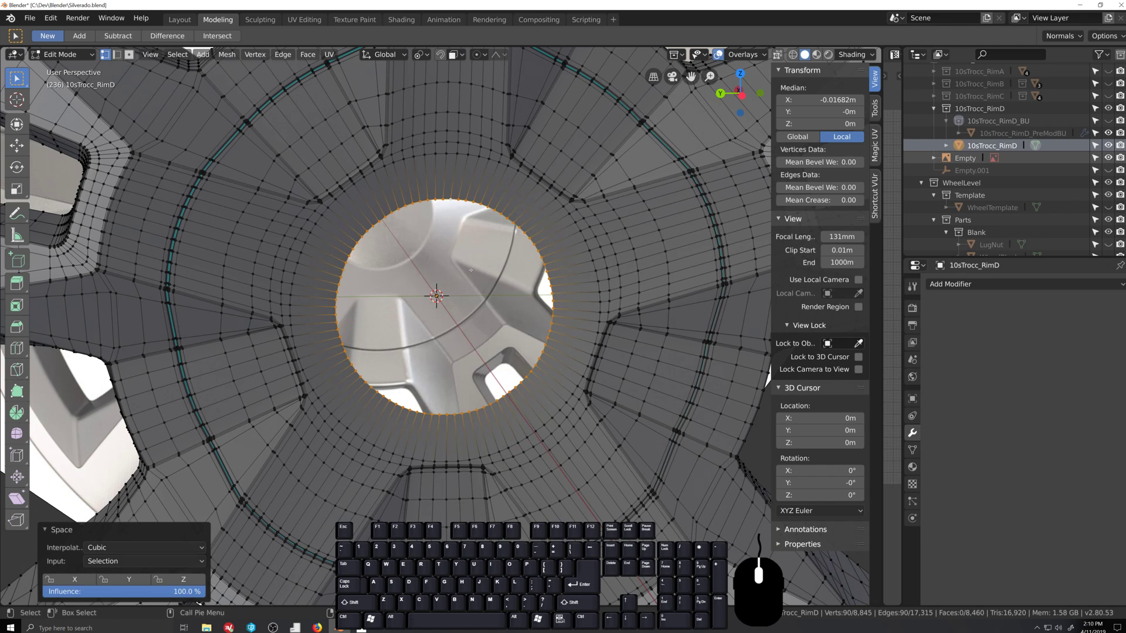
# Step: Set the pivot point to the 3D Cursor and round the centre hole's edge loop with To Sphere at factor 1.000
pyautogui.press('.')
pyautogui.click(577, 273)
pyautogui.hotkey('shift', 'alt', 's')
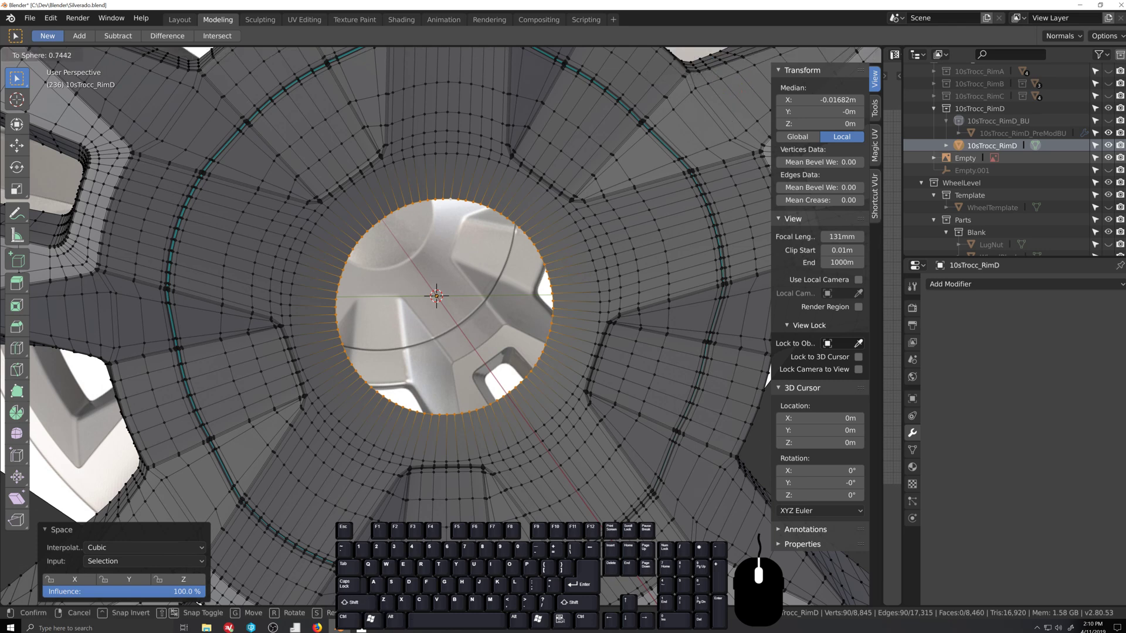
pyautogui.click(385, 298)
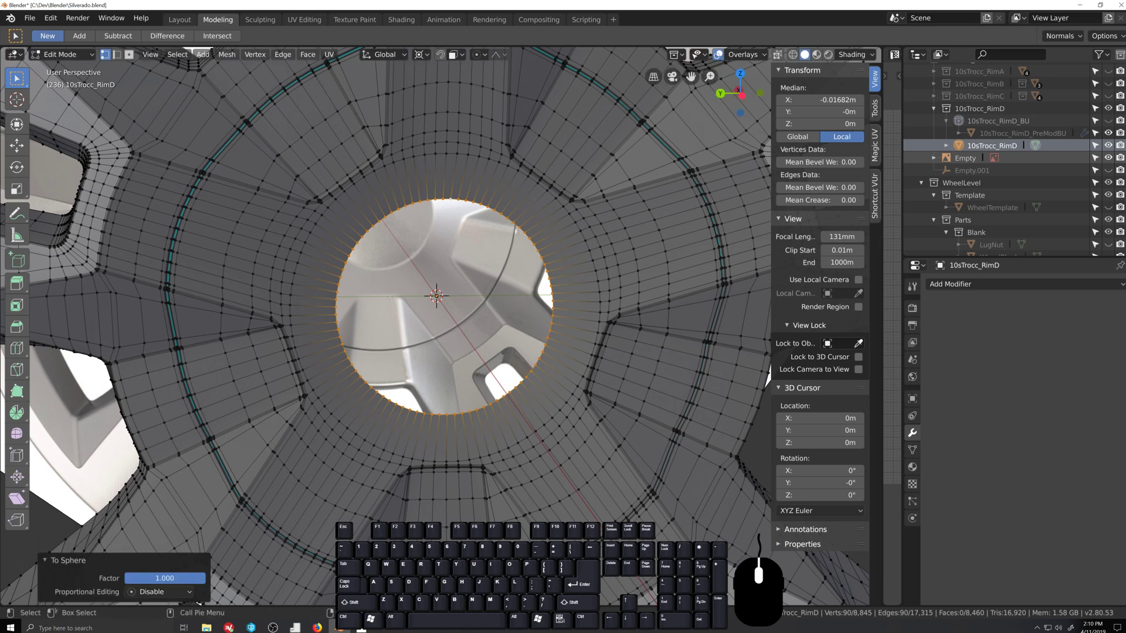
# Step: Extrude the centre hole's edge loop inward, scaling it to about 0.951 in Y and Z only
pyautogui.scroll(-5, 384, 224)
pyautogui.moveTo(518, 331); pyautogui.dragTo(526, 335, button='middle')
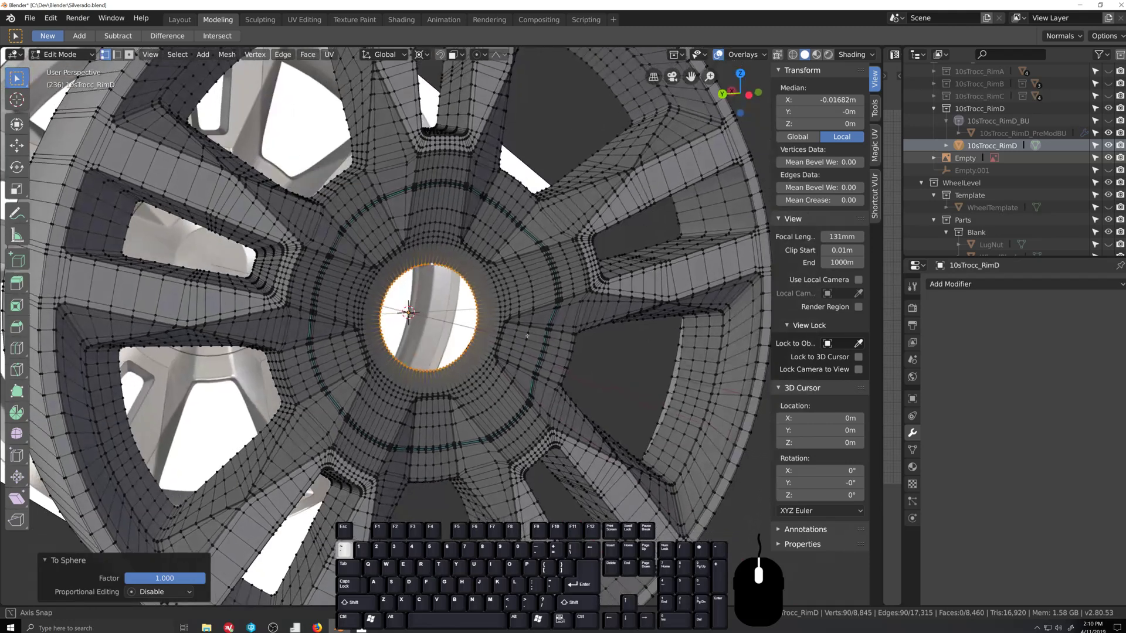
pyautogui.scroll(6, 527, 335)
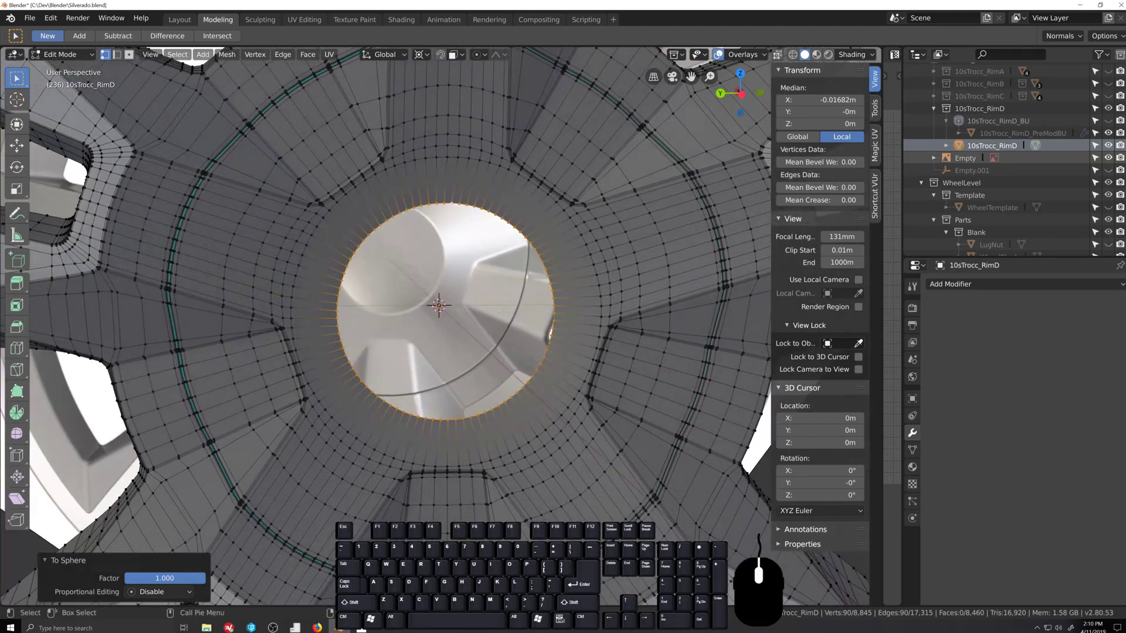
pyautogui.moveTo(498, 310); pyautogui.dragTo(486, 283, button='middle')
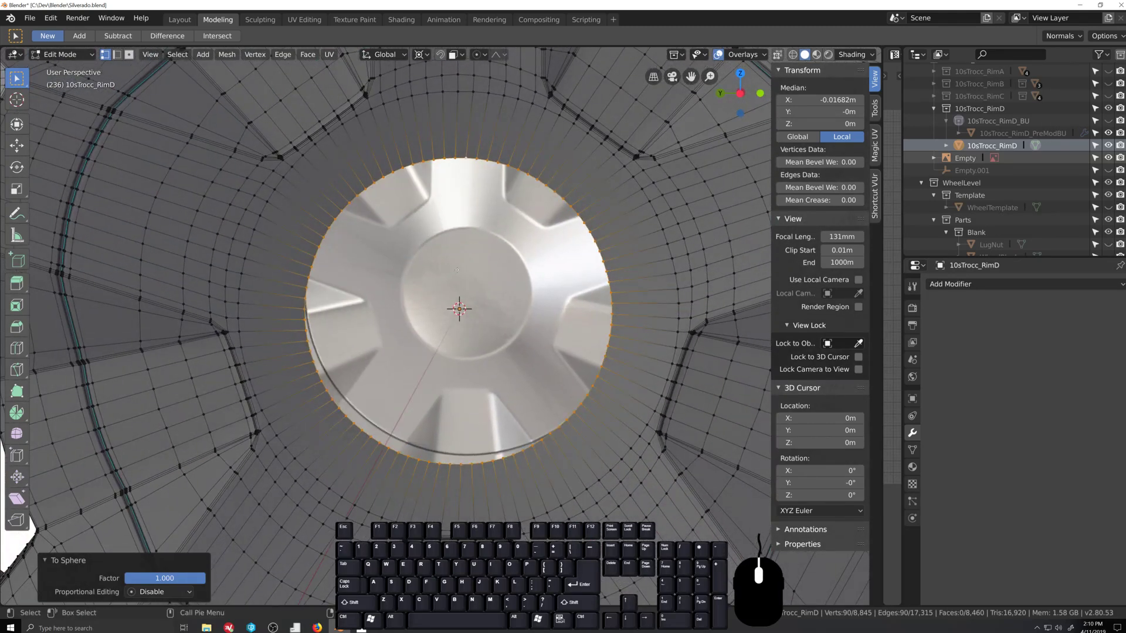
pyautogui.press('e')
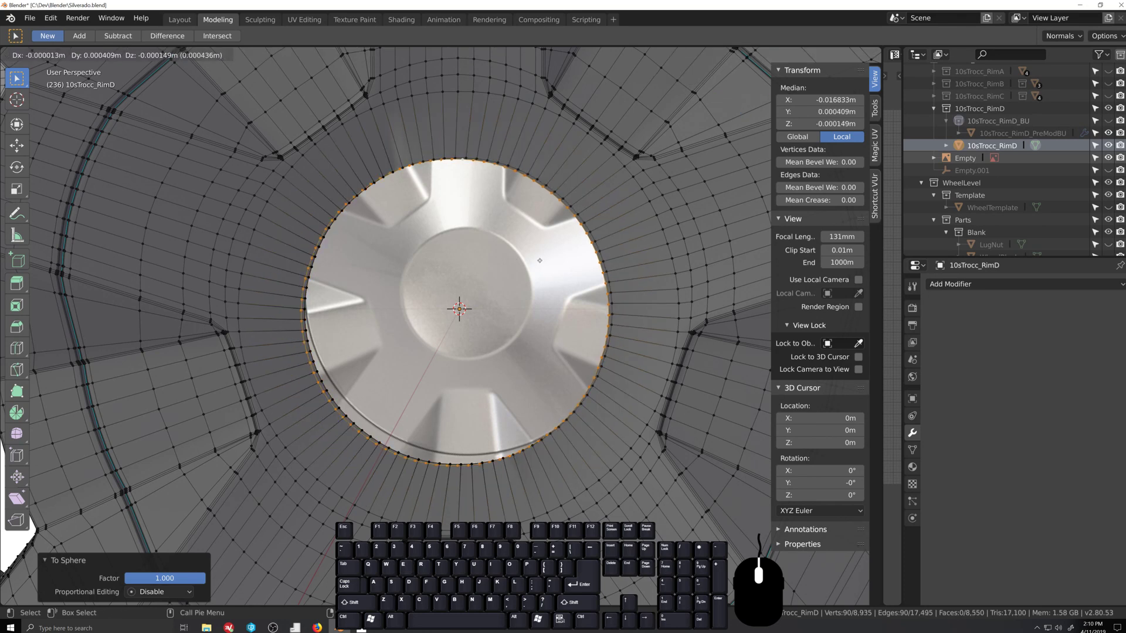
pyautogui.press('s')
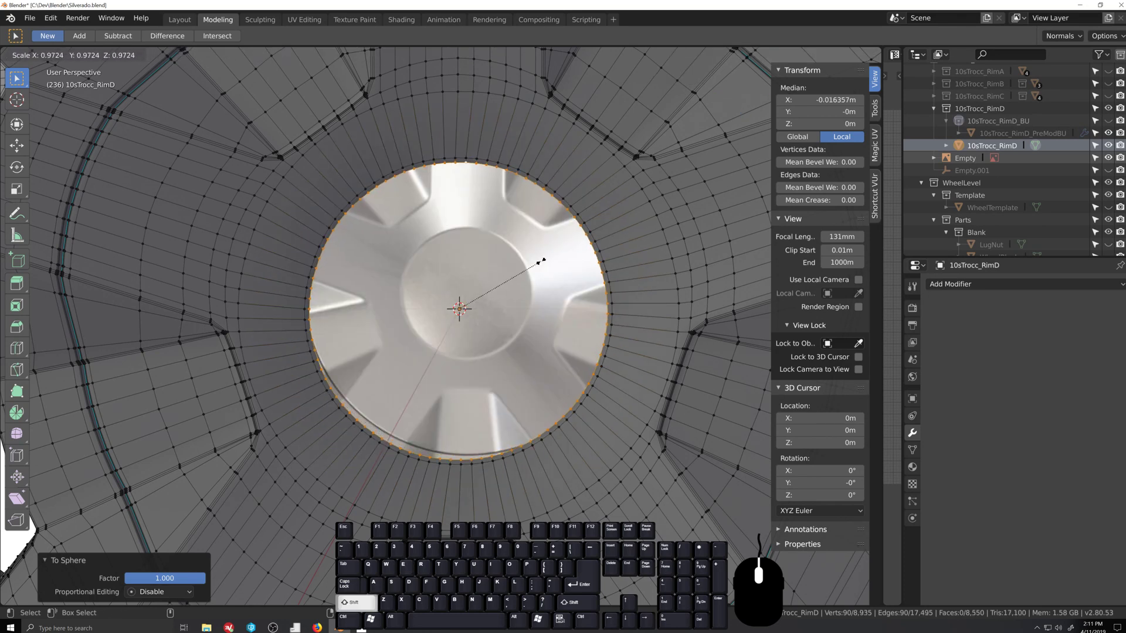
pyautogui.hotkey('shift', 'x')
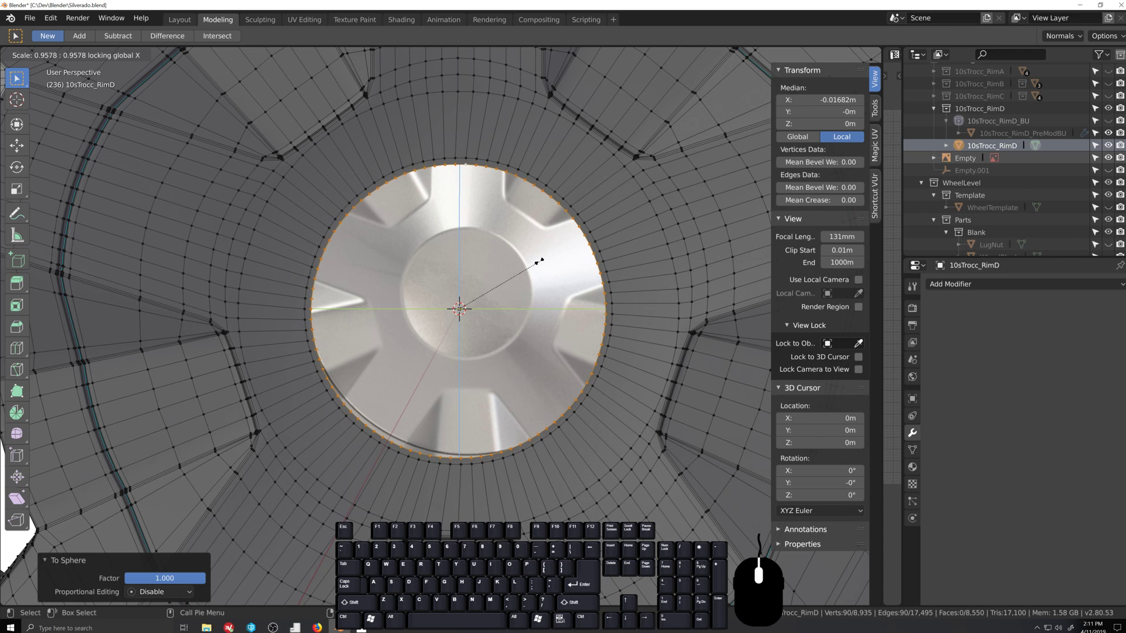
pyautogui.click(539, 260)
# Step: Extrude the hole's edge loop inward again, scaling the new loop to about 0.402 with X locked
pyautogui.moveTo(539, 260); pyautogui.dragTo(438, 295, button='middle')
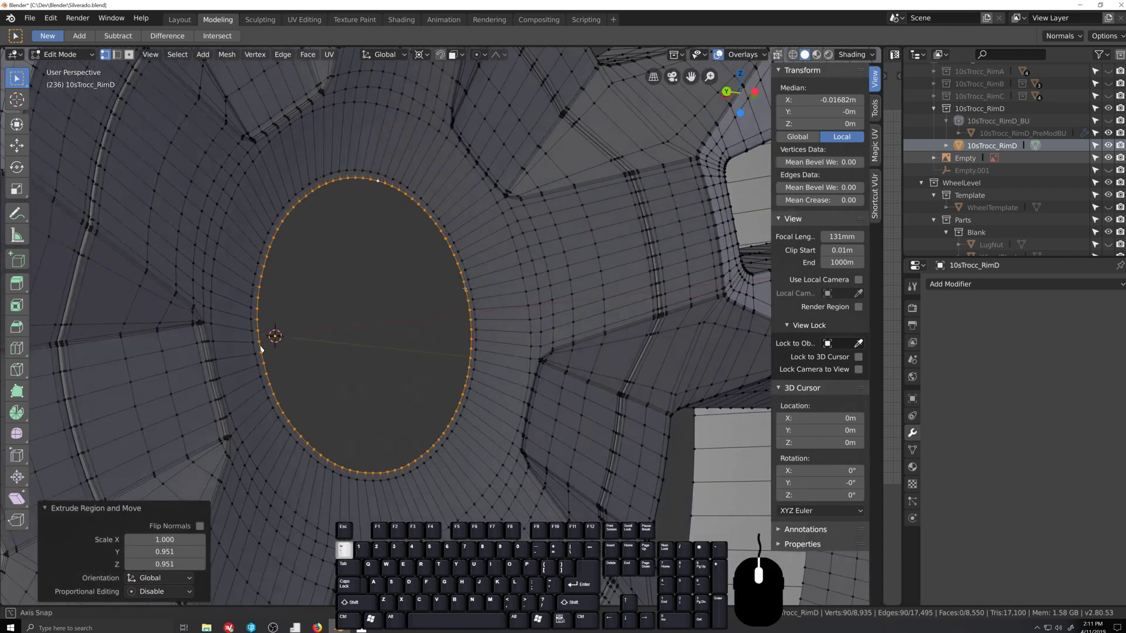
pyautogui.scroll(3, 438, 294)
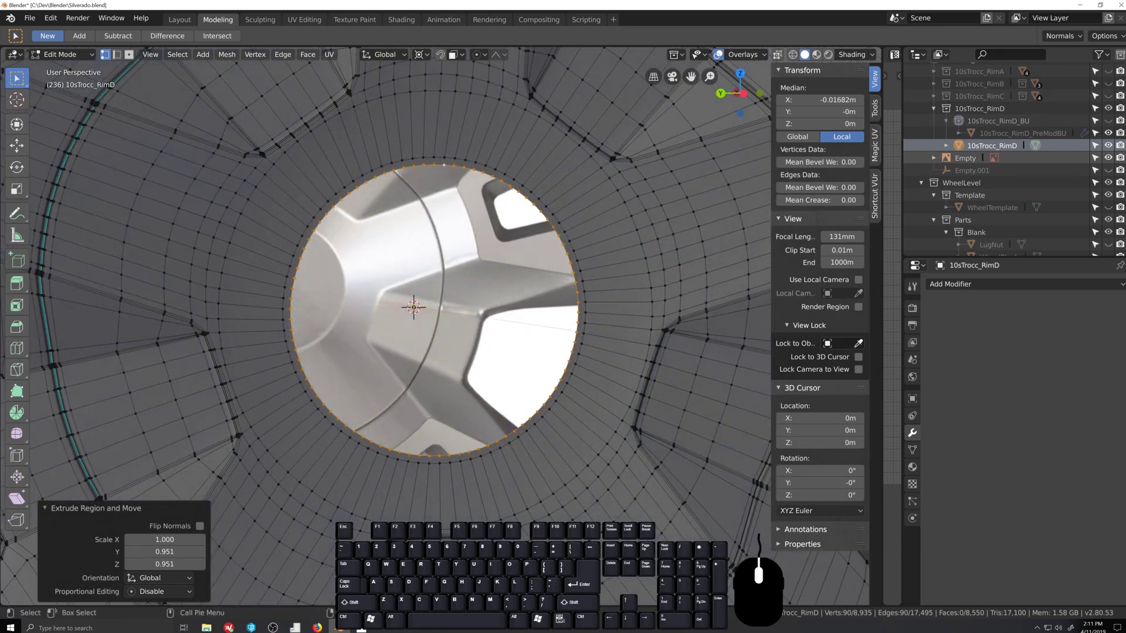
pyautogui.press('e')
pyautogui.press('Escape')
pyautogui.press('s')
pyautogui.hotkey('shift', 'x')
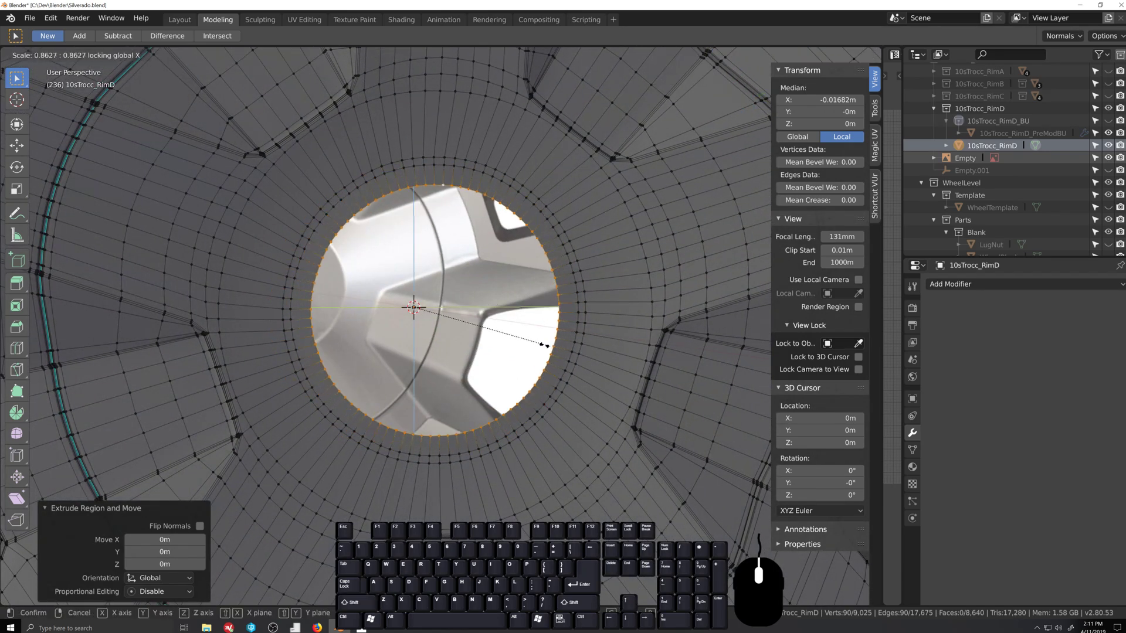
pyautogui.click(473, 324)
# Step: Move the innermost hole loop about -0.00065 m along X and check the shape in Object Mode
pyautogui.moveTo(474, 325); pyautogui.dragTo(517, 330, button='middle')
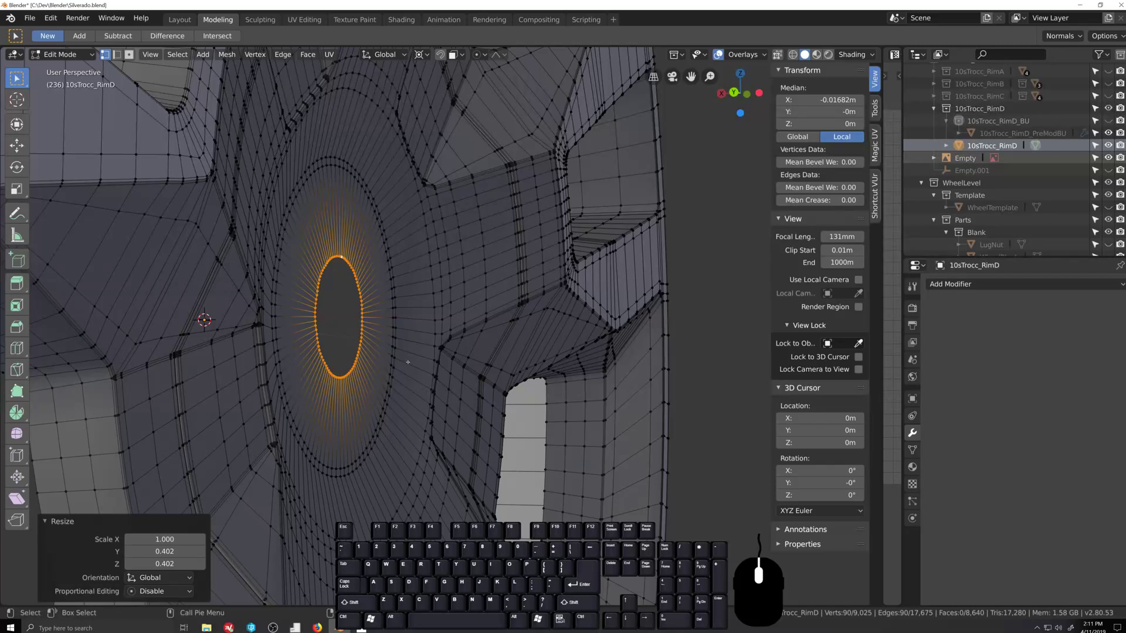
pyautogui.press('g')
pyautogui.press('x')
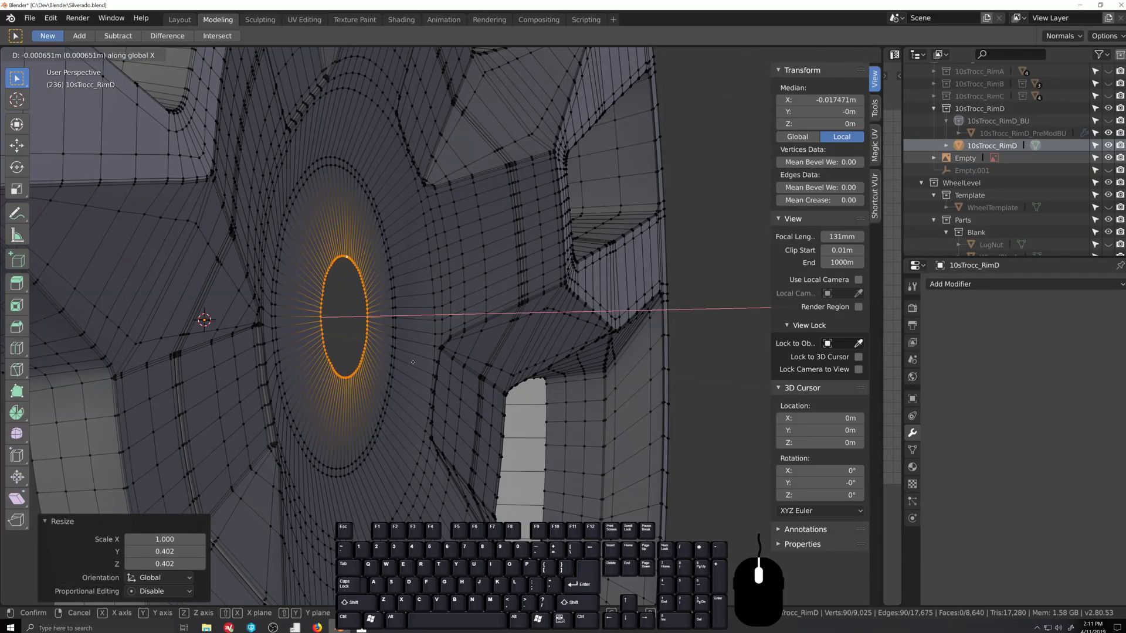
pyautogui.click(413, 363)
pyautogui.moveTo(414, 364)
pyautogui.mouseDown(button='middle')
pyautogui.moveTo(429, 365)
pyautogui.moveTo(346, 382)
pyautogui.moveTo(420, 365)
pyautogui.mouseUp(button='middle')
pyautogui.press('Tab')
pyautogui.press('Tab')
pyautogui.scroll(2, 420, 365)
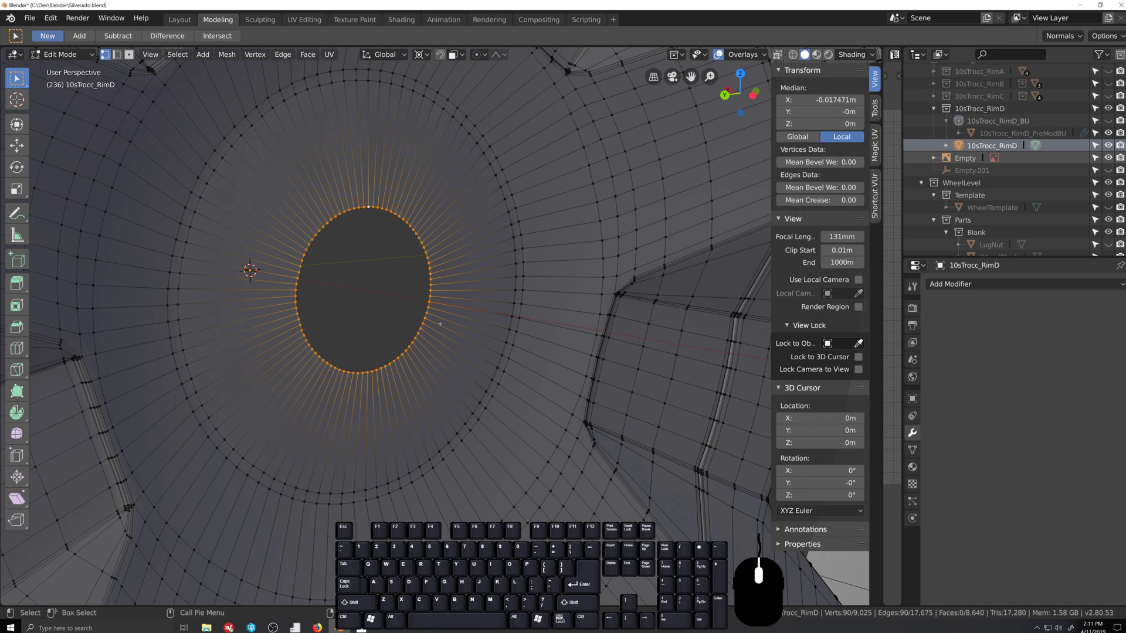
# Step: Edge-slide the innermost hole loop outward by a factor of about 0.614
pyautogui.press('g')
pyautogui.press('g')
pyautogui.click(445, 328)
# Step: Move the innermost hole loop along X to a median of about -0.01713 m and inspect the hub in Object Mode
pyautogui.moveTo(445, 328); pyautogui.dragTo(455, 336, button='middle')
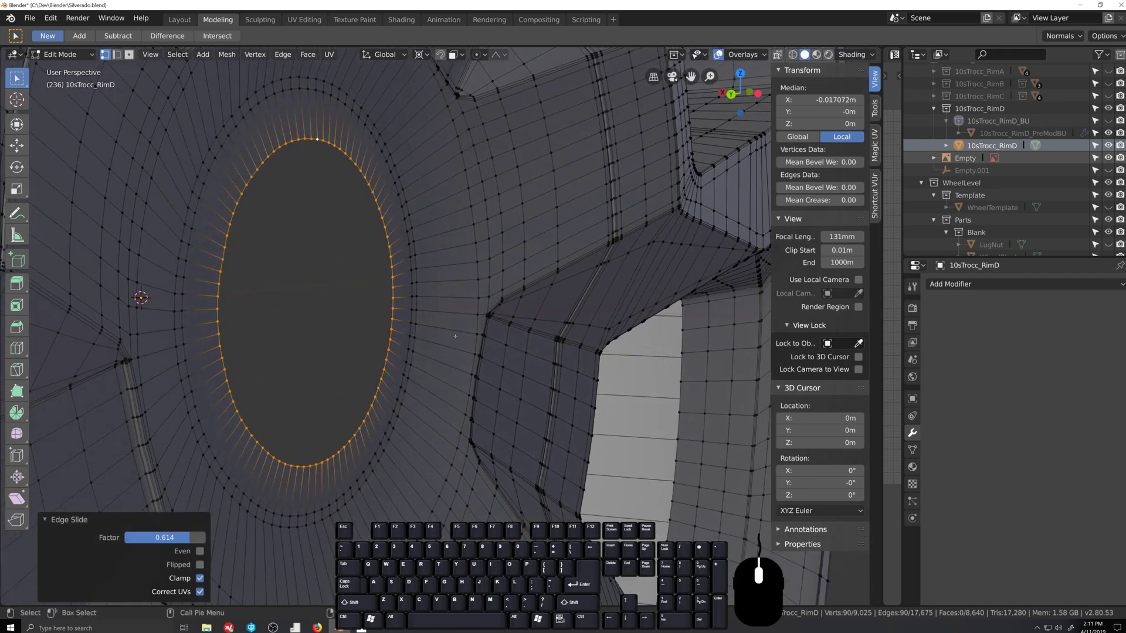
pyautogui.press('g')
pyautogui.press('x')
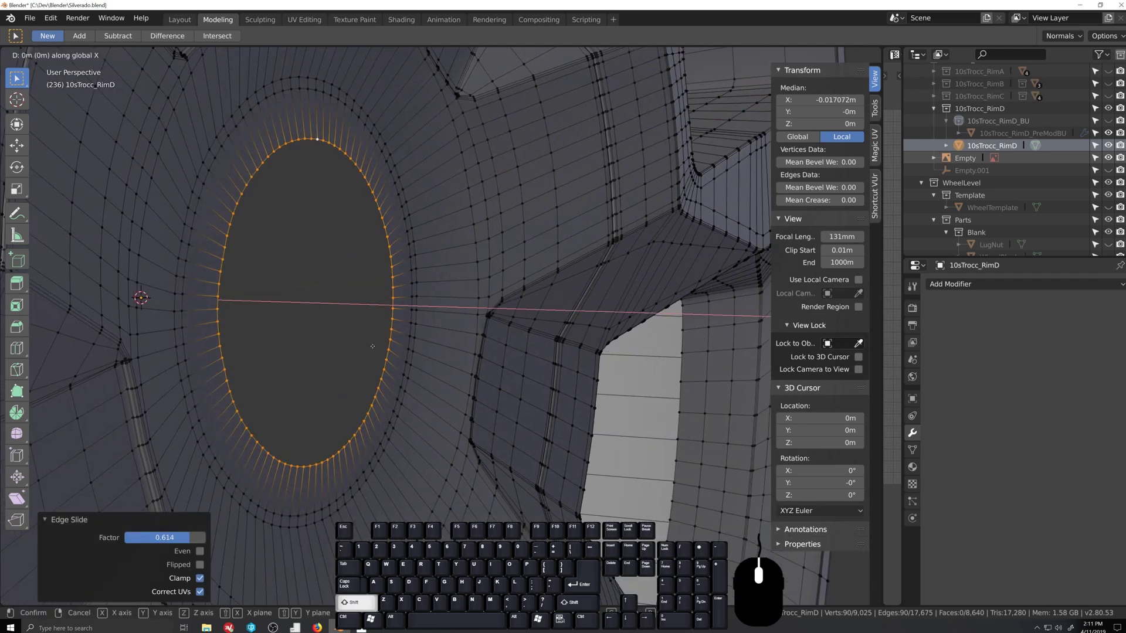
pyautogui.click(377, 346)
pyautogui.press('Tab')
pyautogui.scroll(-3, 379, 347)
pyautogui.moveTo(381, 346)
pyautogui.mouseDown(button='middle')
pyautogui.moveTo(402, 347)
pyautogui.moveTo(321, 354)
pyautogui.moveTo(396, 351)
pyautogui.mouseUp(button='middle')
pyautogui.press('Tab')
pyautogui.scroll(4, 376, 354)
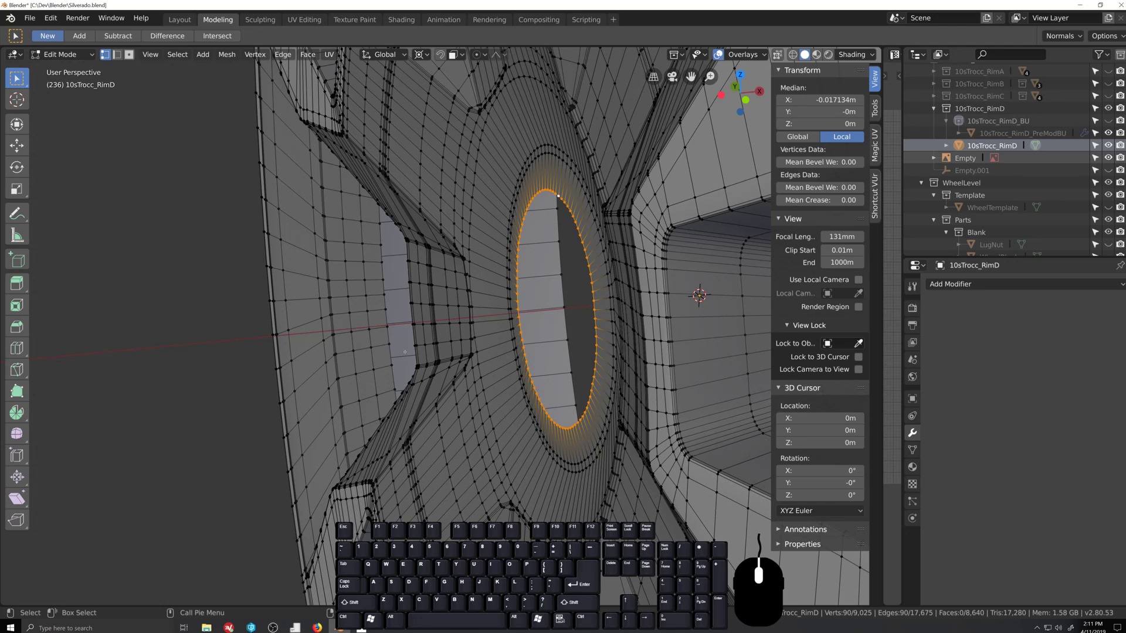
# Step: Set the pivot point to Active Element and flatten the innermost hole loop by scaling it to 0 along X
pyautogui.press('.')
pyautogui.click(459, 378)
pyautogui.press('s')
pyautogui.press('x')
pyautogui.press('0')
pyautogui.press('Return')
# Step: Select the second edge loop out from the centre hole and flatten it with a scale of 0 along X
pyautogui.moveTo(450, 377); pyautogui.dragTo(523, 164, button='middle')
pyautogui.press('e')
pyautogui.press('s')
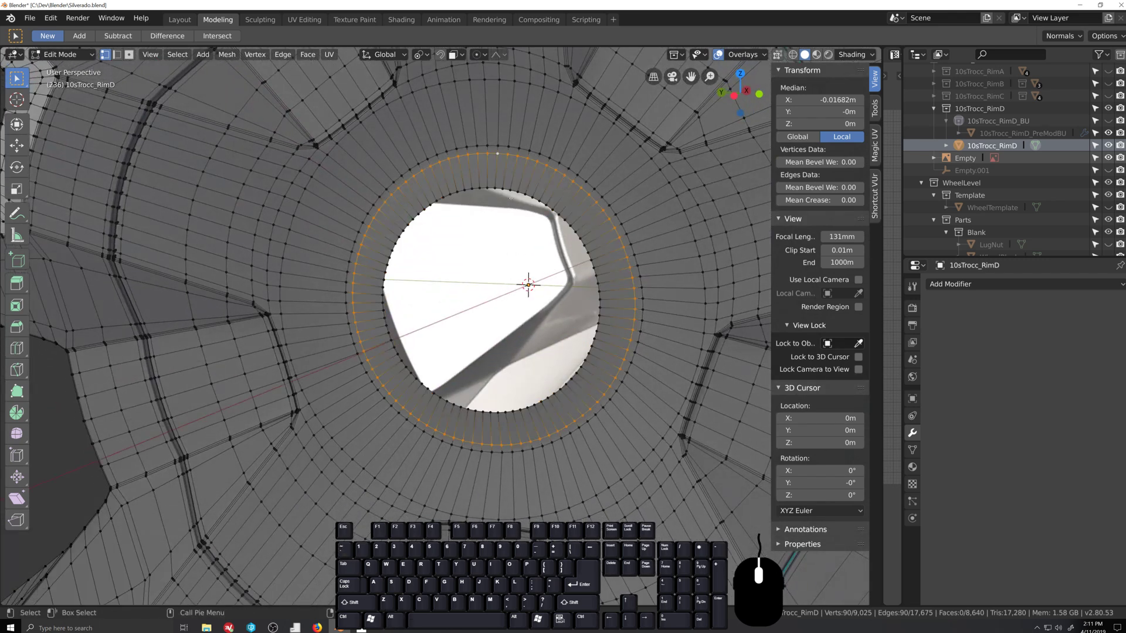
pyautogui.press('s')
pyautogui.press('x')
pyautogui.press('0')
pyautogui.press('Return')
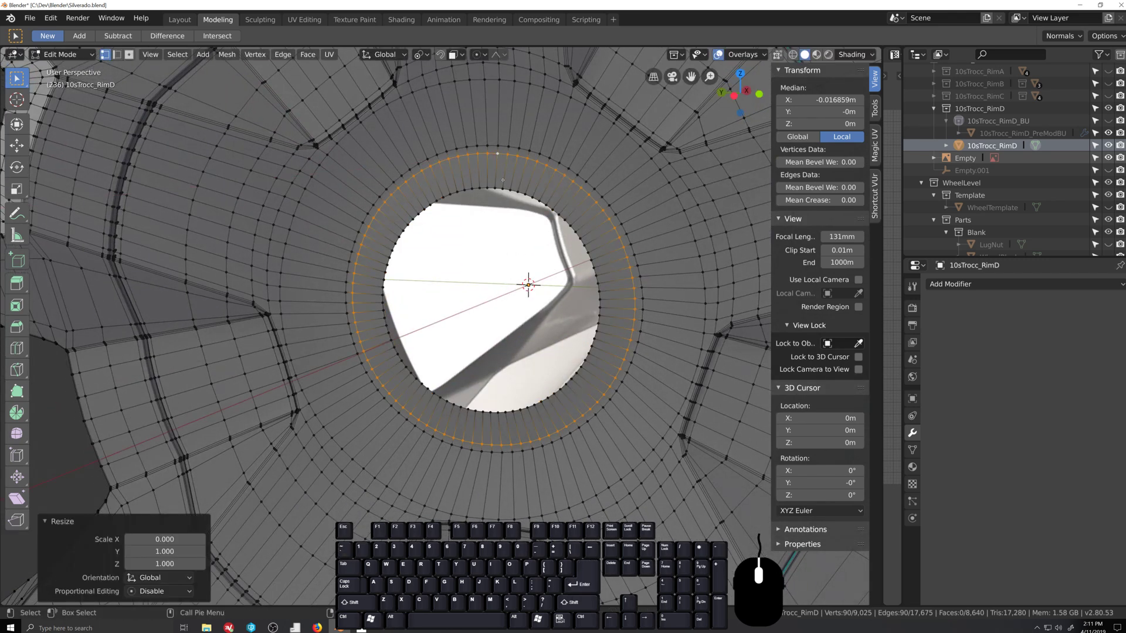
# Step: Select the third edge loop out from the centre hole and scale it to 0 along X
pyautogui.press('e')
pyautogui.press('s')
pyautogui.press('s')
pyautogui.press('x')
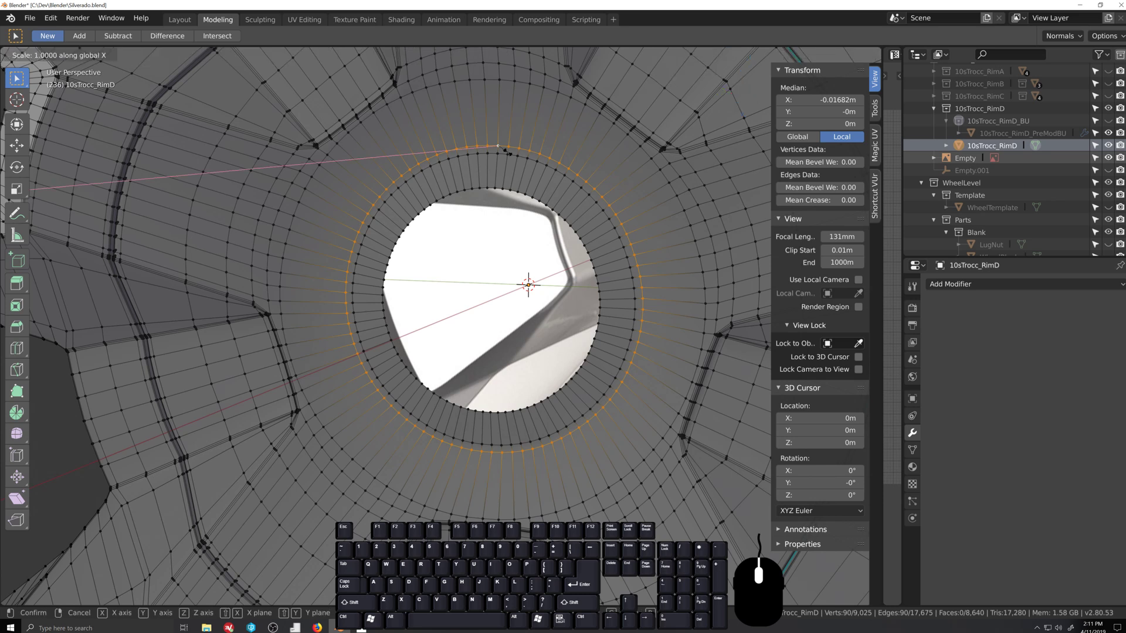
pyautogui.press('Return')
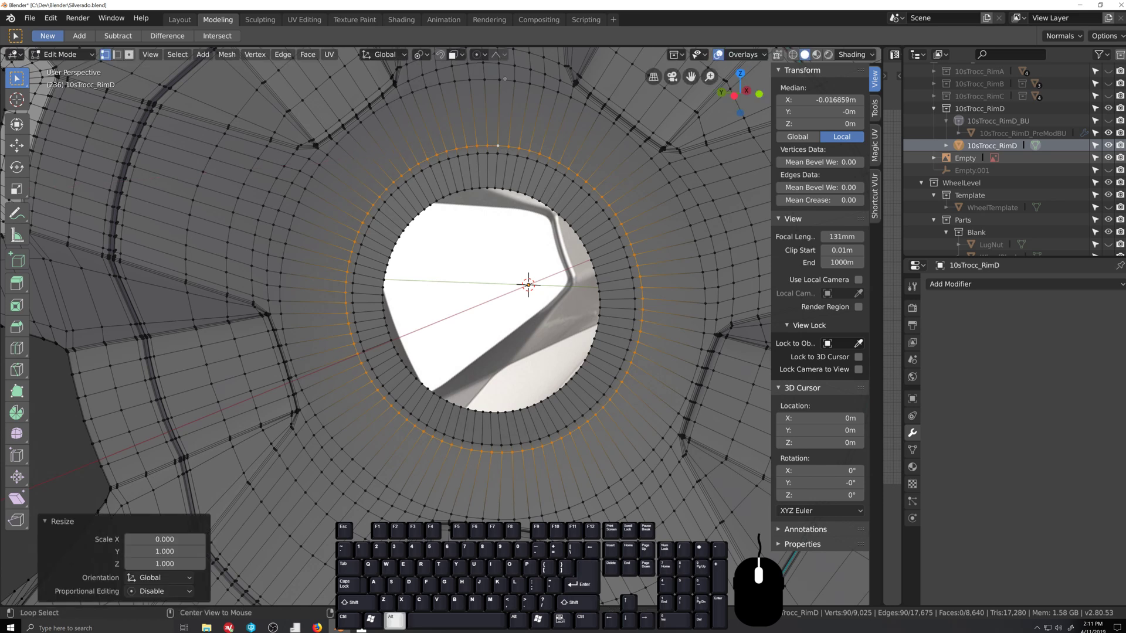
# Step: Flatten the wider fourth edge loop around the hub to 0 along X and check the surface in Object Mode
pyautogui.keyDown('alt'); pyautogui.click(504, 79); pyautogui.keyUp('alt')
pyautogui.press('0')
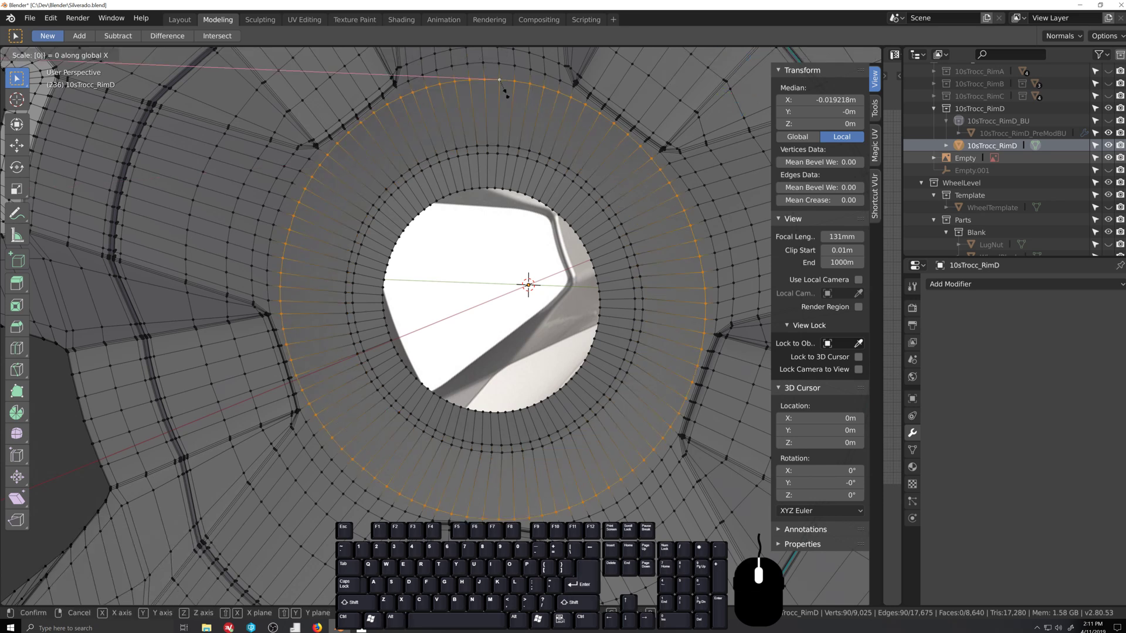
pyautogui.press('Return')
pyautogui.scroll(-5, 472, 356)
pyautogui.press('`')
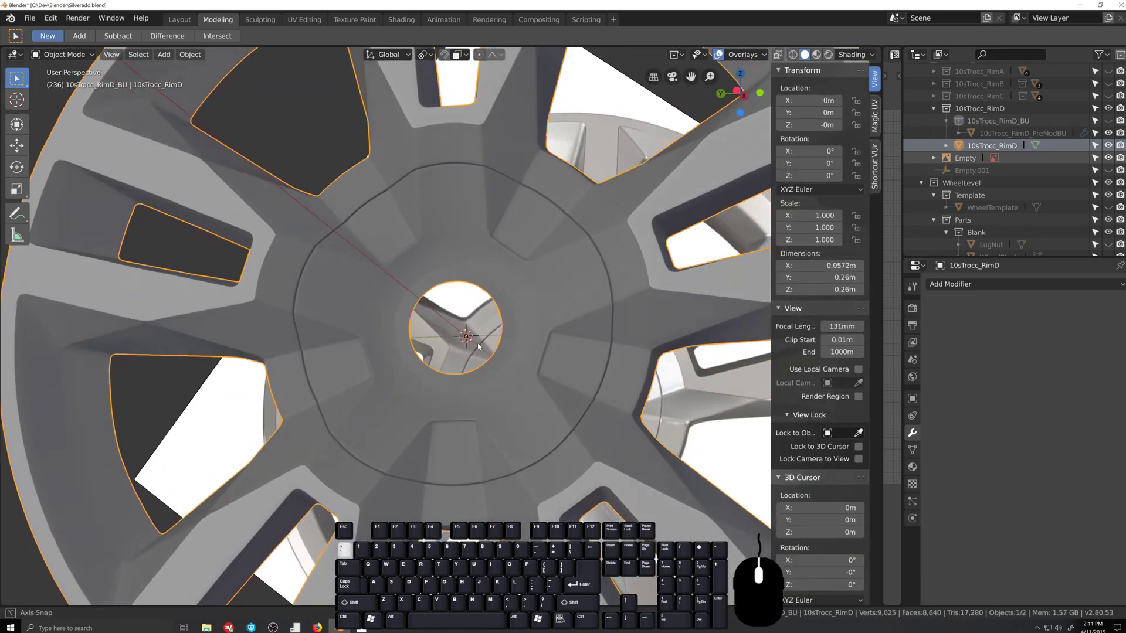
pyautogui.scroll(4, 469, 352)
pyautogui.press('Tab')
# Step: Select the innermost edge loop bordering the centre hole
pyautogui.moveTo(485, 343); pyautogui.dragTo(465, 341, button='middle')
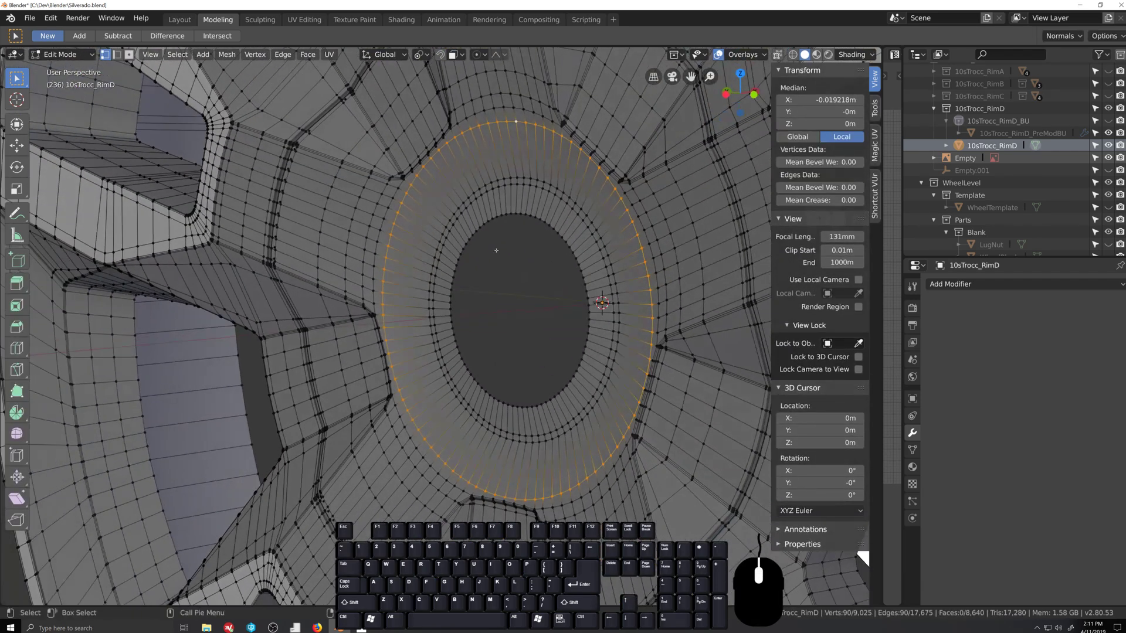
pyautogui.scroll(4, 552, 124)
pyautogui.keyDown('alt'); pyautogui.click(577, 99); pyautogui.keyUp('alt')
pyautogui.keyDown('shift'); pyautogui.moveTo(619, 315); pyautogui.dragTo(590, 338, button='middle'); pyautogui.keyUp('shift')
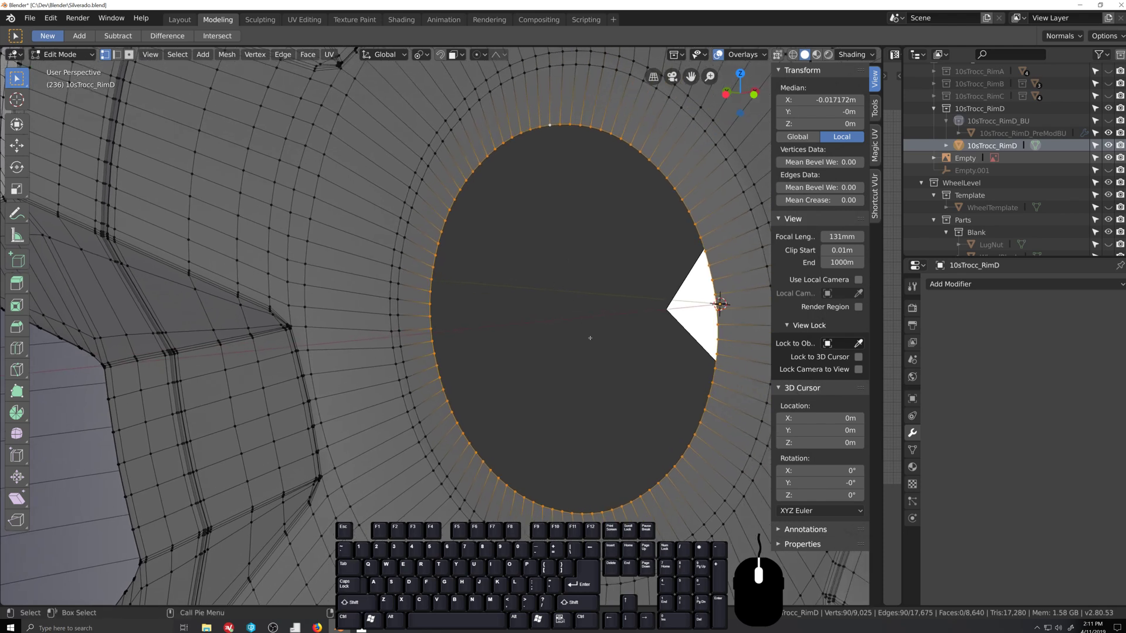
pyautogui.press('s')
pyautogui.hotkey('shift', 'x')
pyautogui.rightClick(568, 334)
# Step: Shrink the edge loop bordering the centre hole to about 0.649 in Y and Z, keeping X locked
pyautogui.press('.')
pyautogui.click(656, 331)
pyautogui.press('s')
pyautogui.hotkey('shift', 'x')
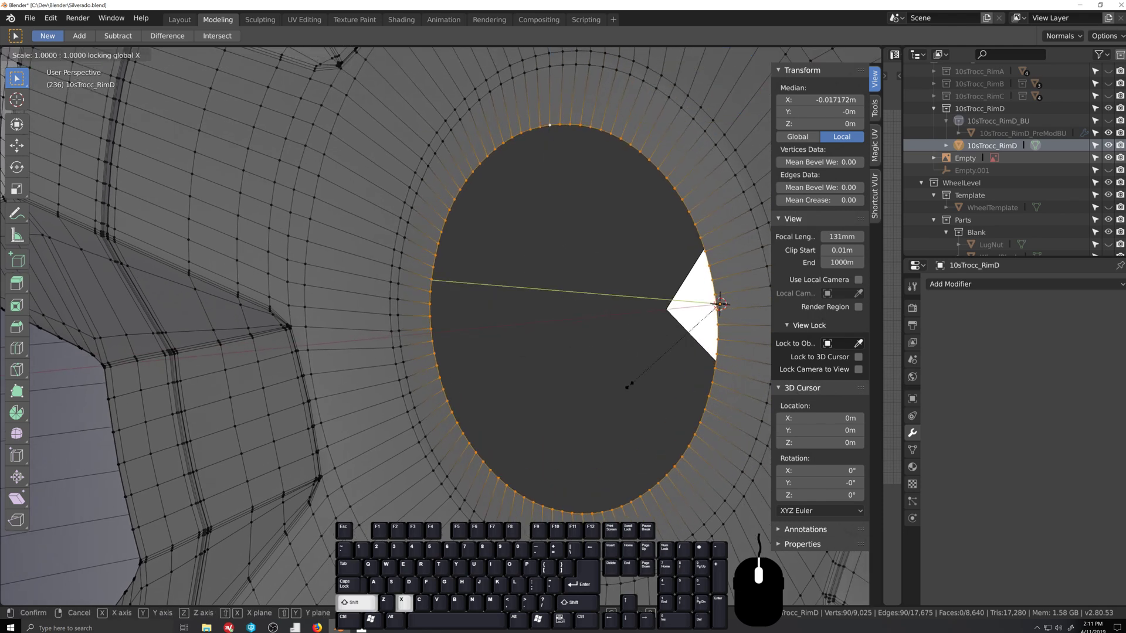
pyautogui.click(655, 347)
# Step: Move the hole's edge loop about -0.0004 m along X and check the hub surface in Object Mode
pyautogui.moveTo(636, 363); pyautogui.dragTo(607, 374, button='middle')
pyautogui.press('g')
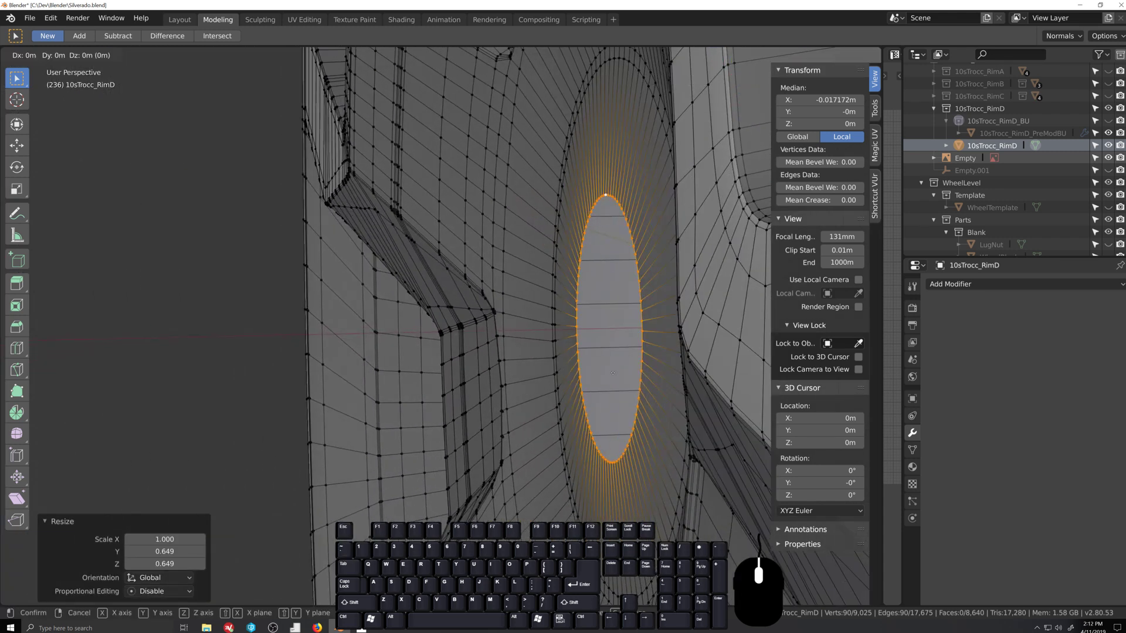
pyautogui.press('x')
pyautogui.click(606, 374)
pyautogui.scroll(-4, 607, 374)
pyautogui.press('`')
pyautogui.moveTo(473, 400); pyautogui.dragTo(550, 399, button='middle')
pyautogui.scroll(4, 536, 403)
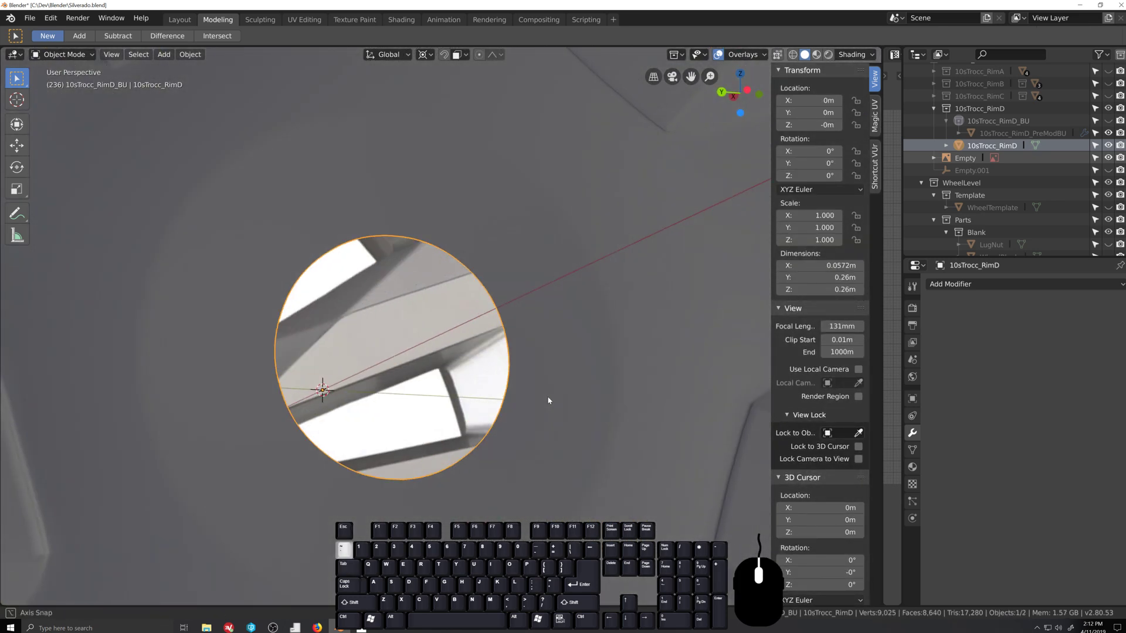
pyautogui.scroll(-8, 474, 438)
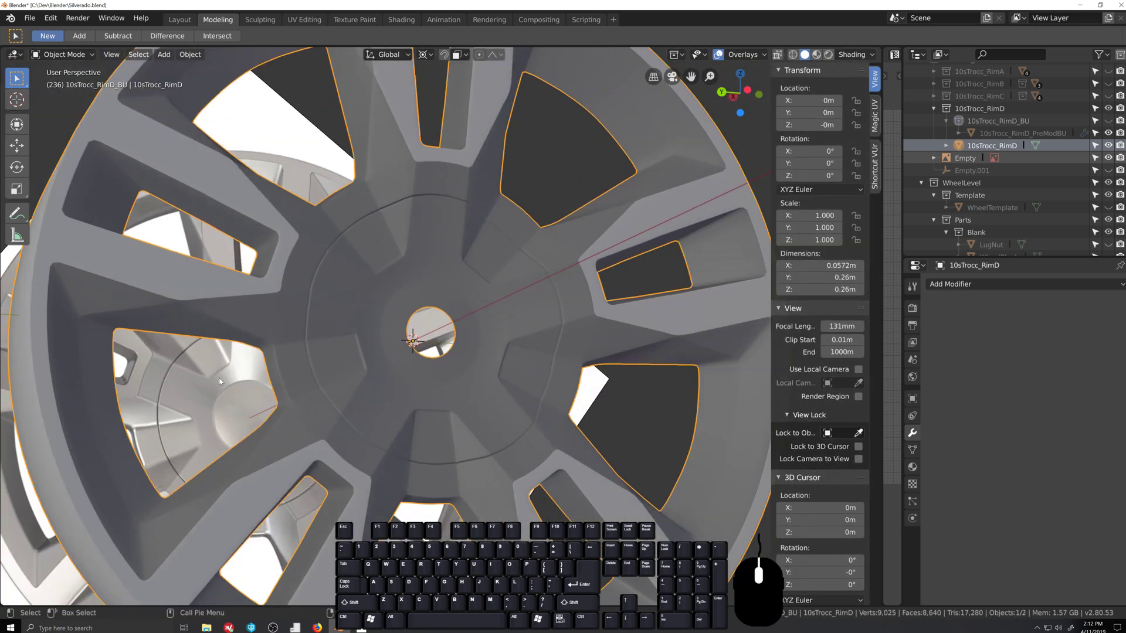
# Step: Mark the second edge loop out from the centre hole as sharp and check the shading in Object Mode
pyautogui.scroll(5, 397, 322)
pyautogui.press('`')
pyautogui.moveTo(310, 211); pyautogui.dragTo(348, 239, button='middle')
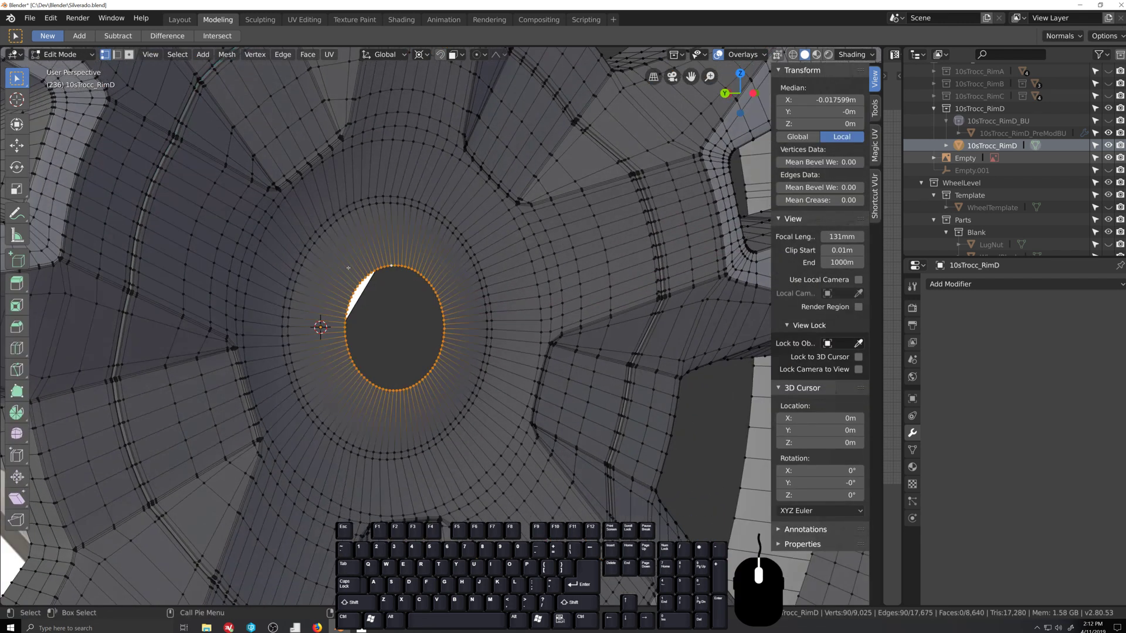
pyautogui.scroll(2, 348, 239)
pyautogui.keyDown('alt'); pyautogui.click(276, 188); pyautogui.keyUp('alt')
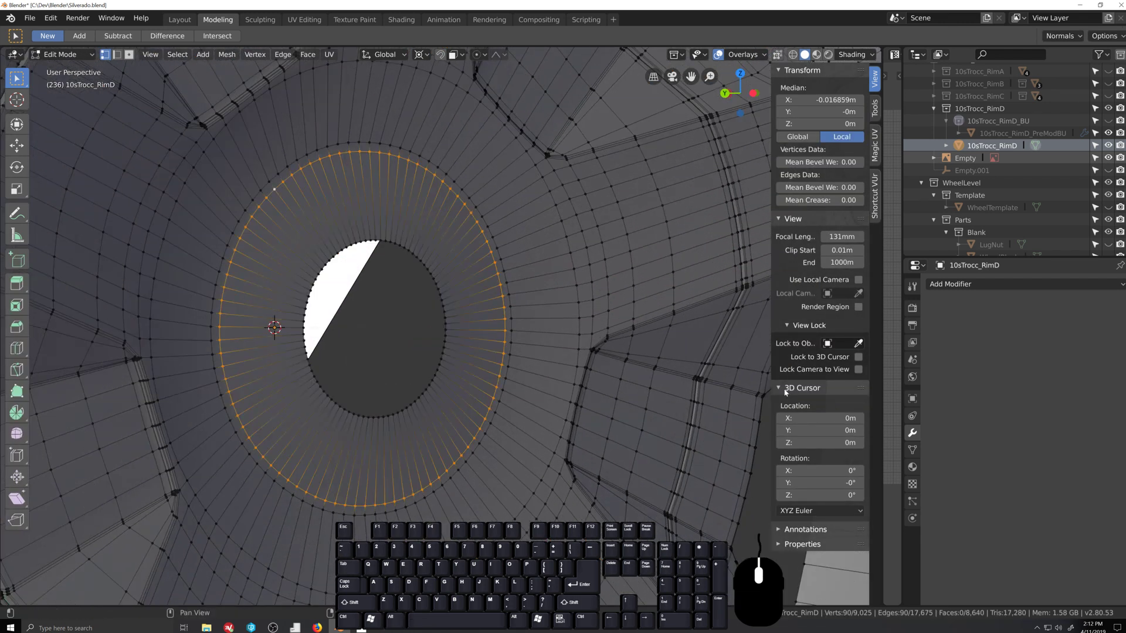
pyautogui.press('q')
pyautogui.click(421, 463)
pyautogui.press('Tab')
pyautogui.scroll(-7, 412, 465)
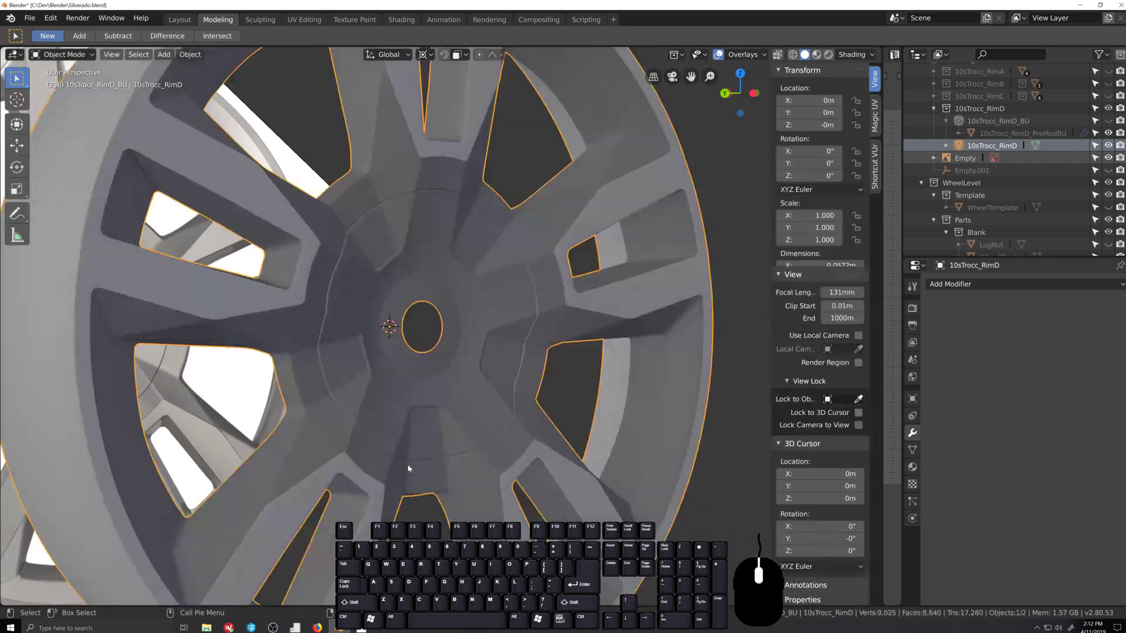
pyautogui.moveTo(410, 467); pyautogui.dragTo(377, 466, button='middle')
pyautogui.scroll(5, 389, 348)
# Step: Mark the third edge loop out from the centre hole as sharp and inspect the hub shading in Object Mode
pyautogui.press('Tab')
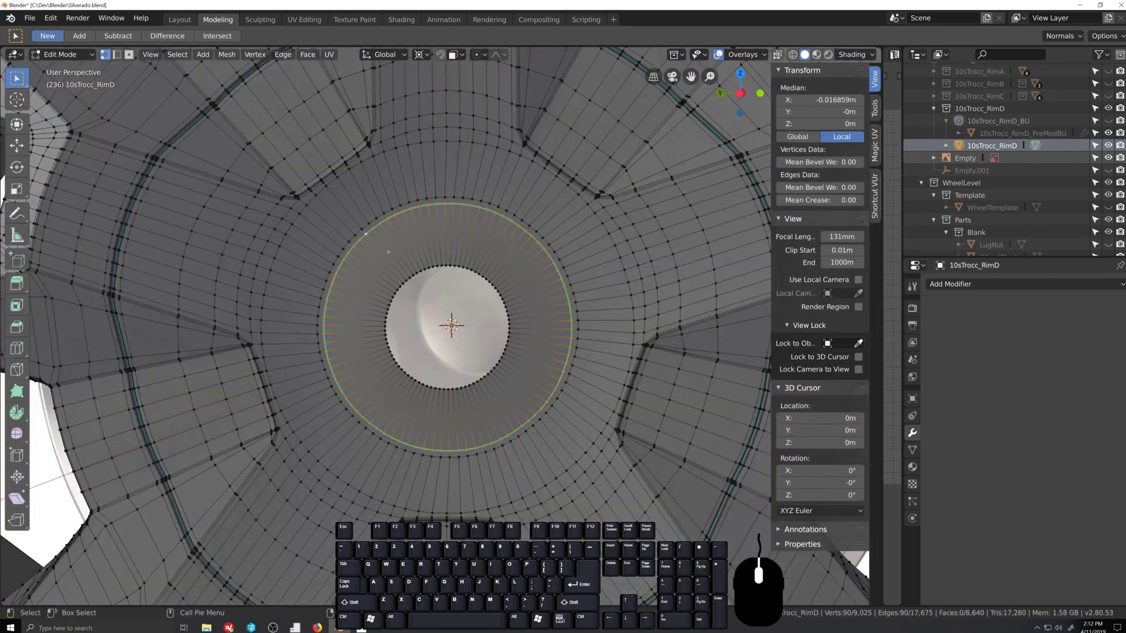
pyautogui.keyDown('alt'); pyautogui.click(399, 206); pyautogui.keyUp('alt')
pyautogui.press('q')
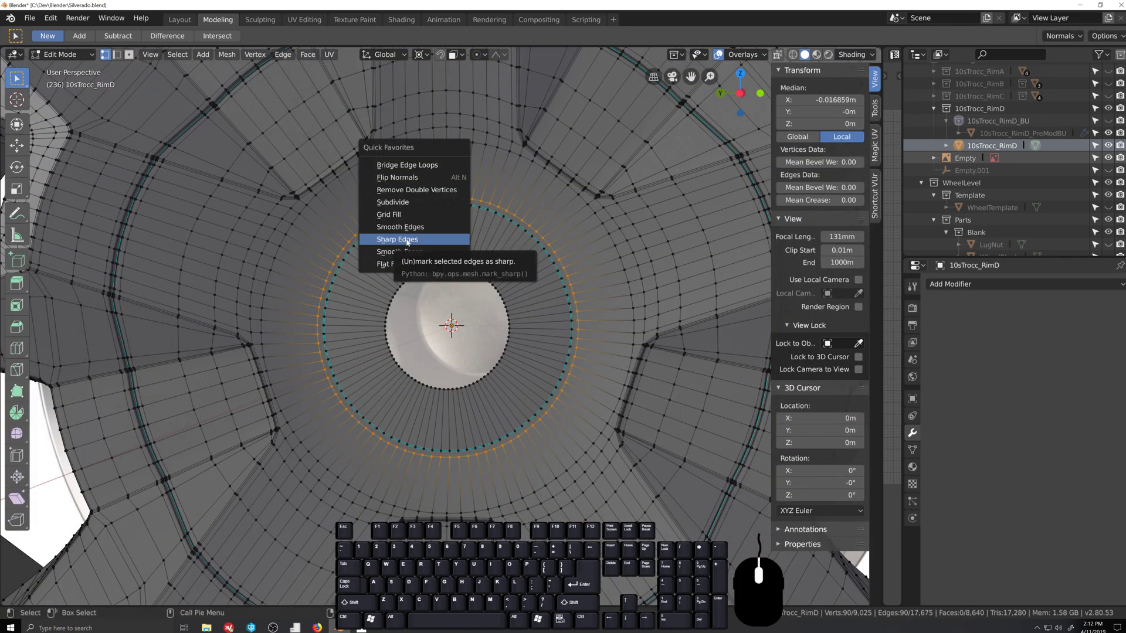
pyautogui.click(413, 238)
pyautogui.scroll(-2, 395, 434)
pyautogui.press('Tab')
pyautogui.scroll(-3, 395, 433)
pyautogui.moveTo(389, 432); pyautogui.dragTo(176, 376, button='middle')
pyautogui.scroll(6, 409, 438)
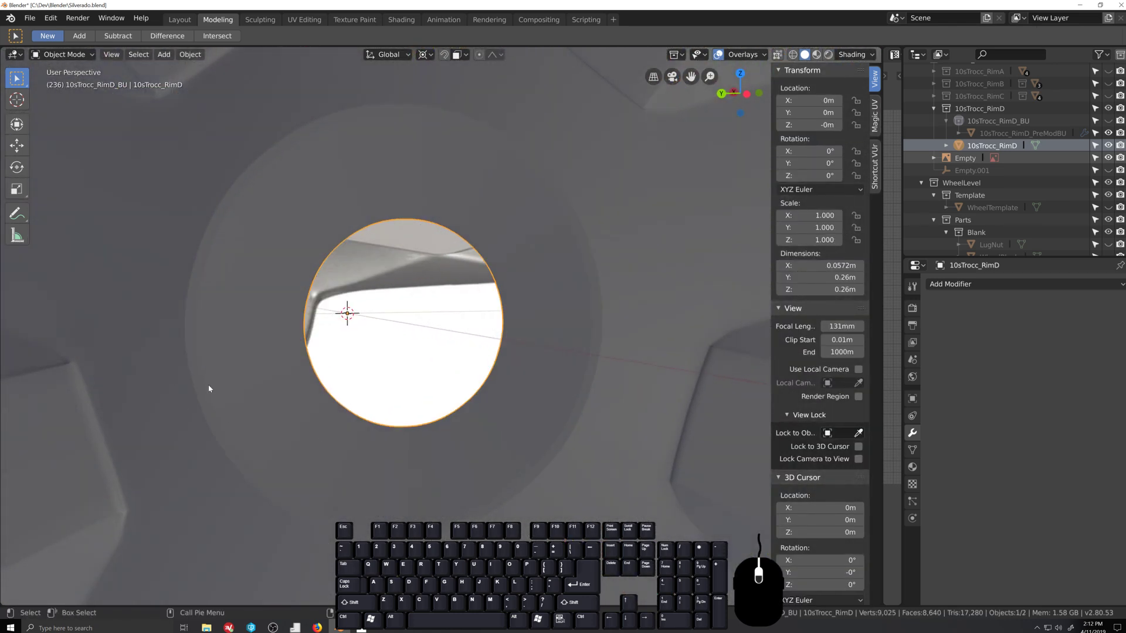
pyautogui.scroll(-5, 208, 389)
pyautogui.moveTo(219, 410); pyautogui.dragTo(228, 420, button='middle')
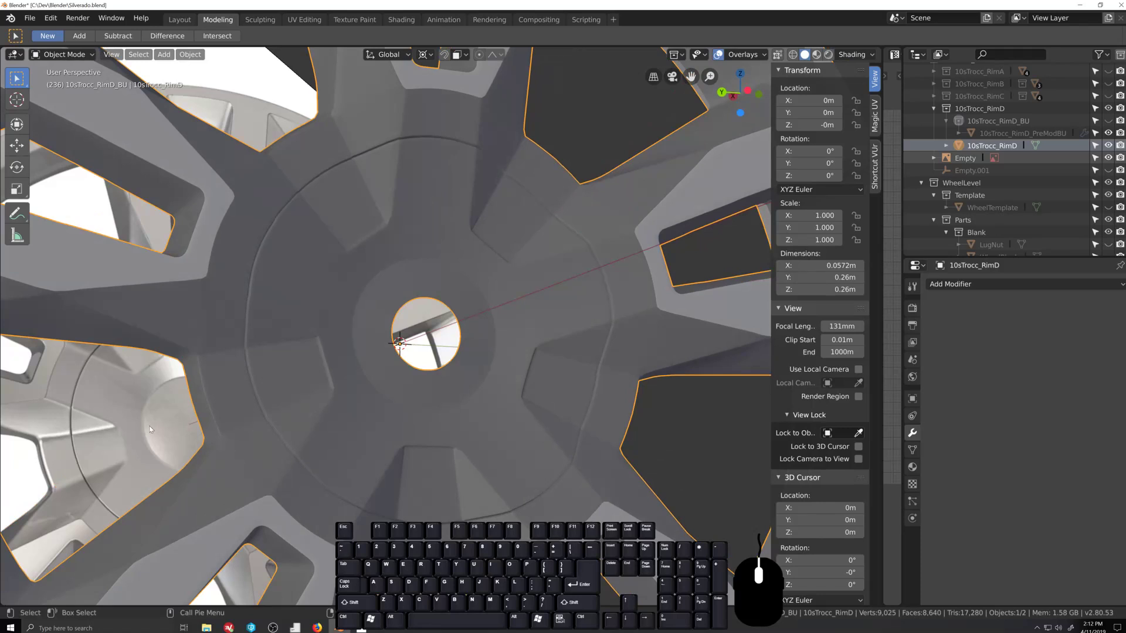
pyautogui.scroll(8, 392, 437)
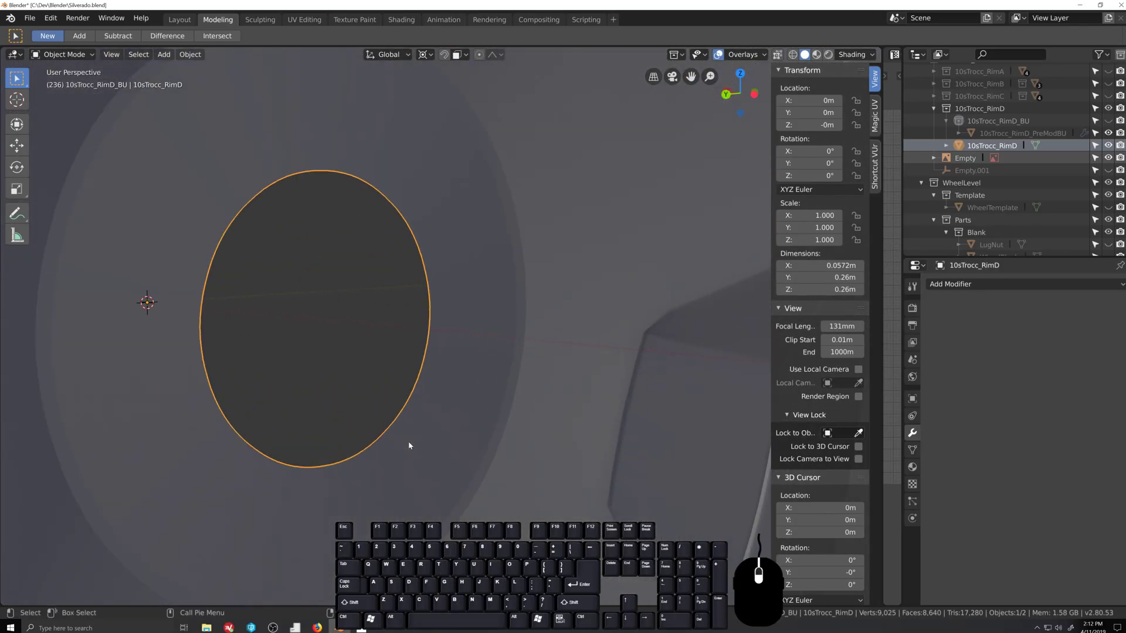
# Step: Cap the centre hole by extruding its border loop in place and merging the new vertices at center
pyautogui.press('Tab')
pyautogui.keyDown('alt'); pyautogui.click(344, 178); pyautogui.keyUp('alt')
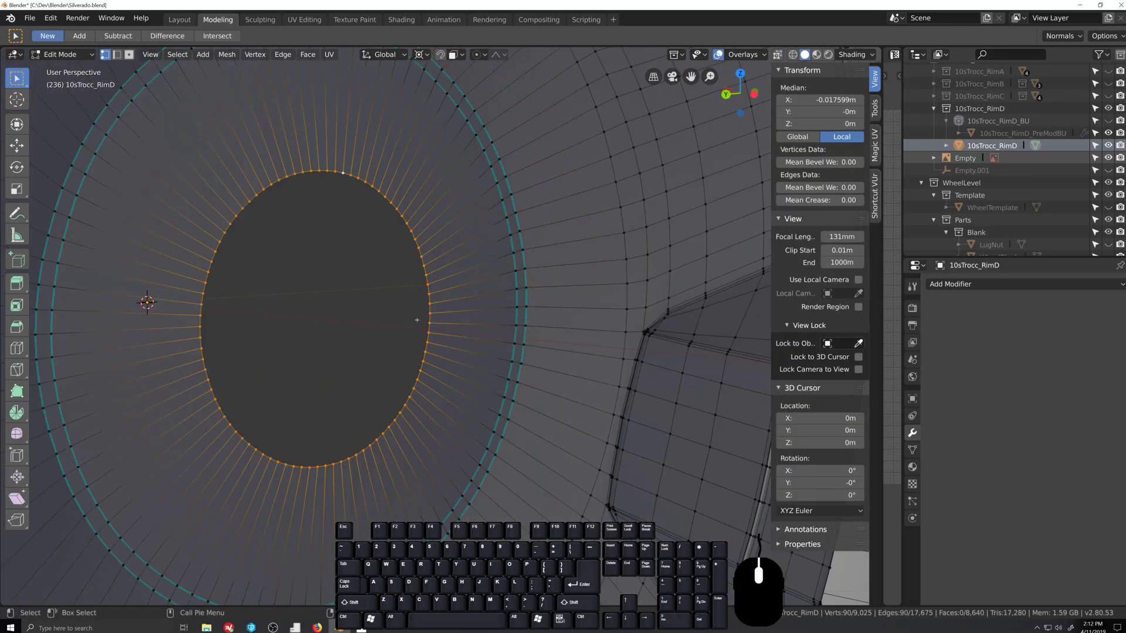
pyautogui.press('e')
pyautogui.rightClick(418, 323)
pyautogui.hotkey('alt', 'm')
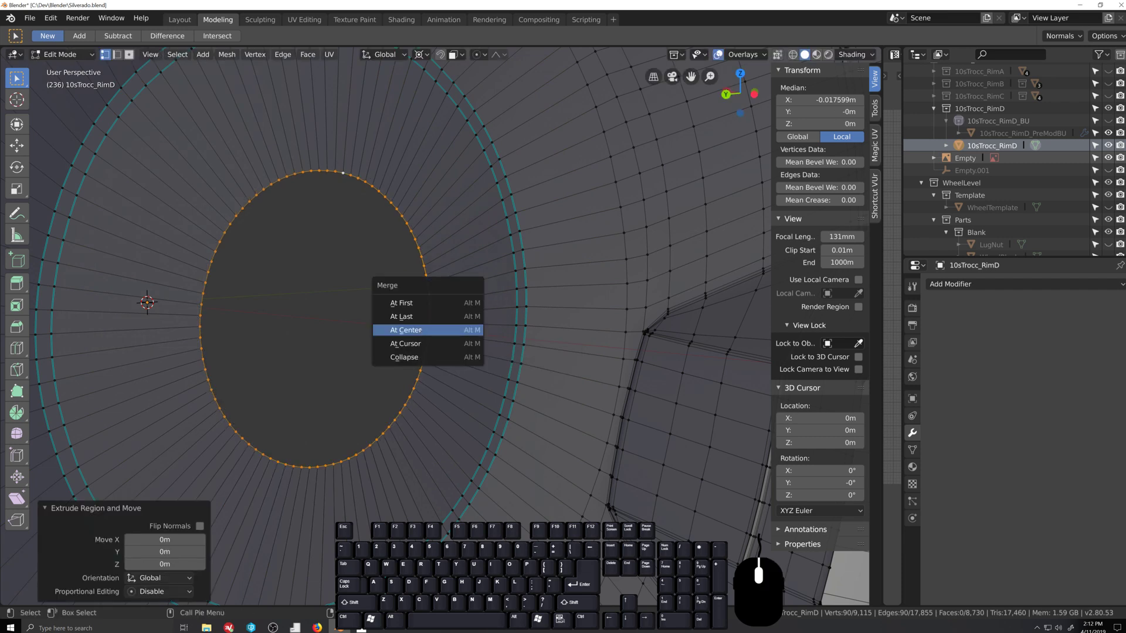
pyautogui.click(421, 330)
# Step: Examine the capped hub and the whole rim in Object Mode against the reference wheel image
pyautogui.scroll(-10, 416, 469)
pyautogui.press('Tab')
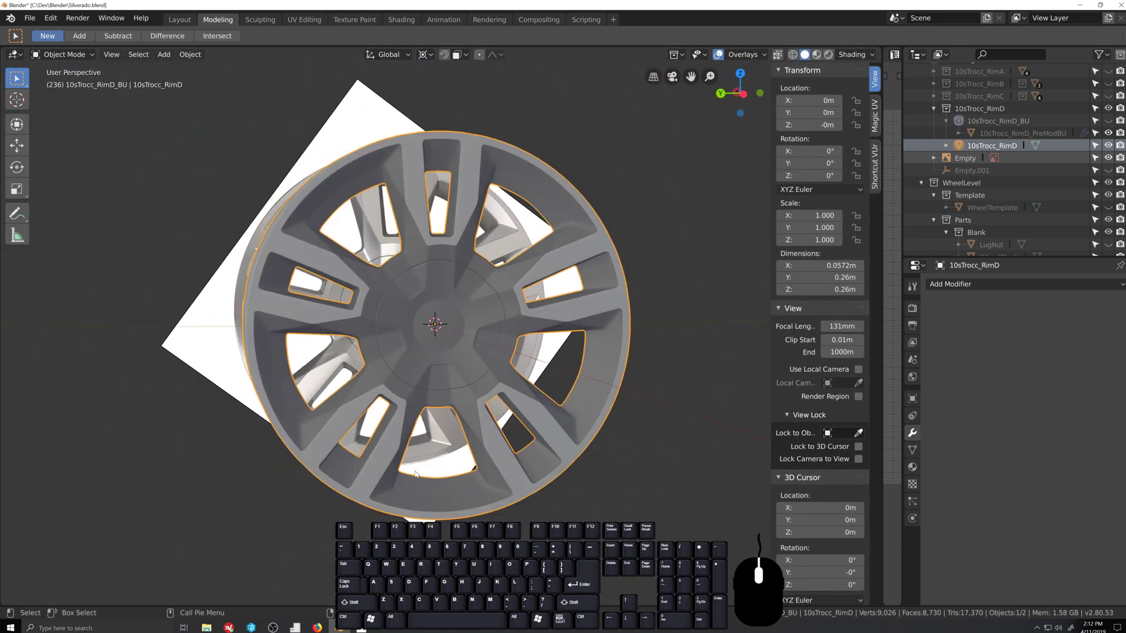
pyautogui.hotkey('shift', '`')
pyautogui.scroll(4, 411, 496)
pyautogui.press('`')
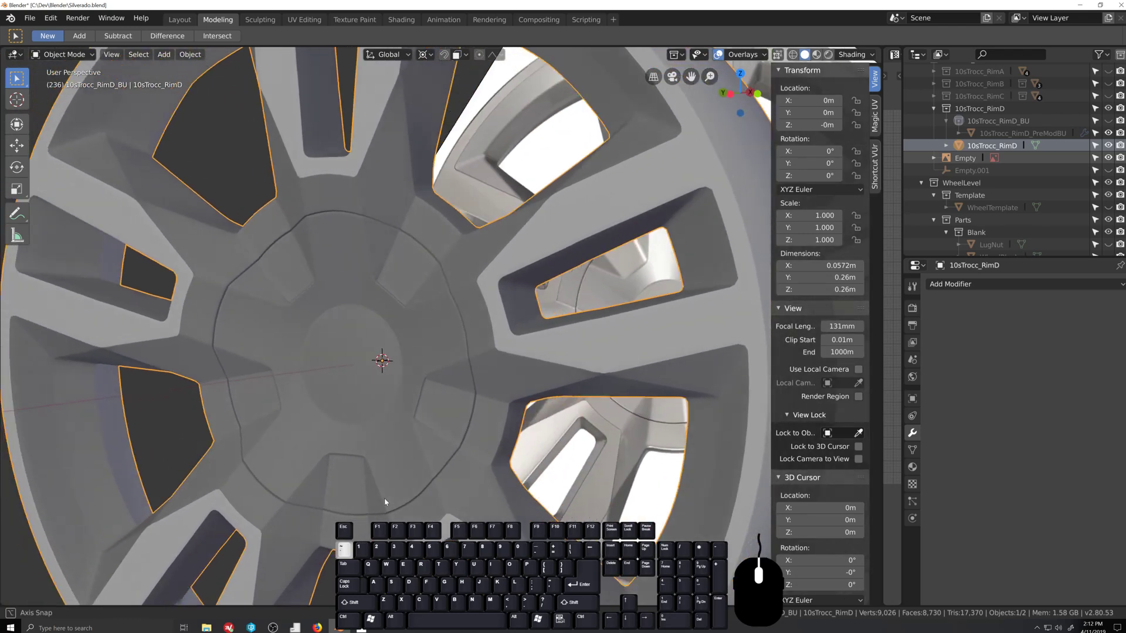
pyautogui.moveTo(384, 502); pyautogui.dragTo(415, 502, button='middle')
pyautogui.scroll(-5, 411, 500)
pyautogui.keyDown('shift'); pyautogui.moveTo(311, 477); pyautogui.dragTo(400, 470, button='middle'); pyautogui.keyUp('shift')
pyautogui.scroll(3, 371, 451)
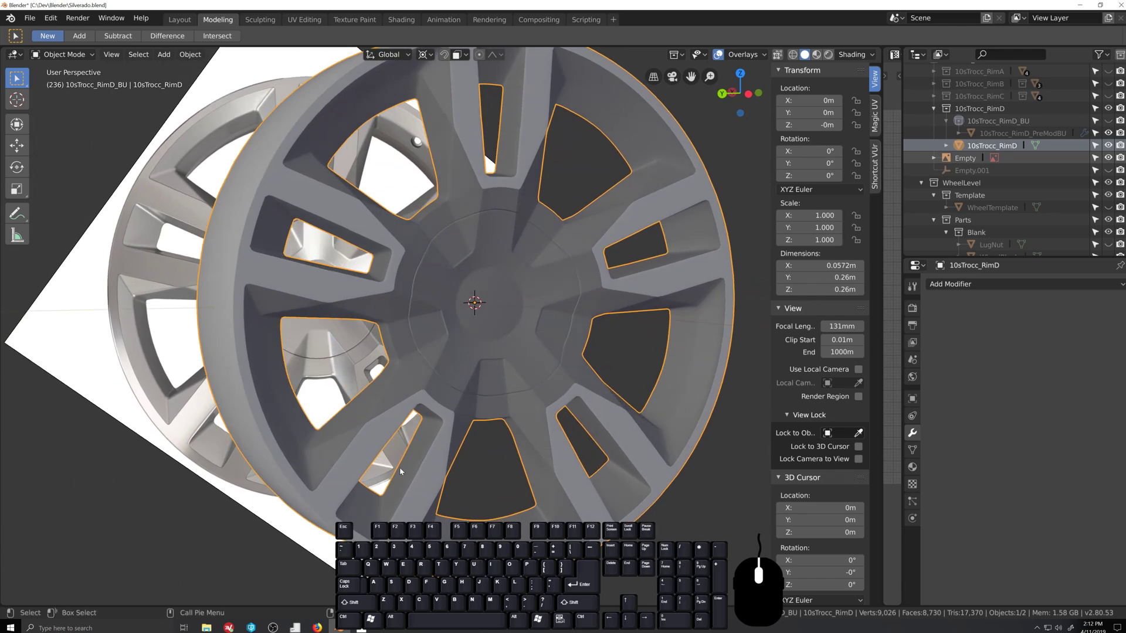
pyautogui.scroll(2, 409, 466)
pyautogui.moveTo(349, 460); pyautogui.dragTo(446, 464, button='middle')
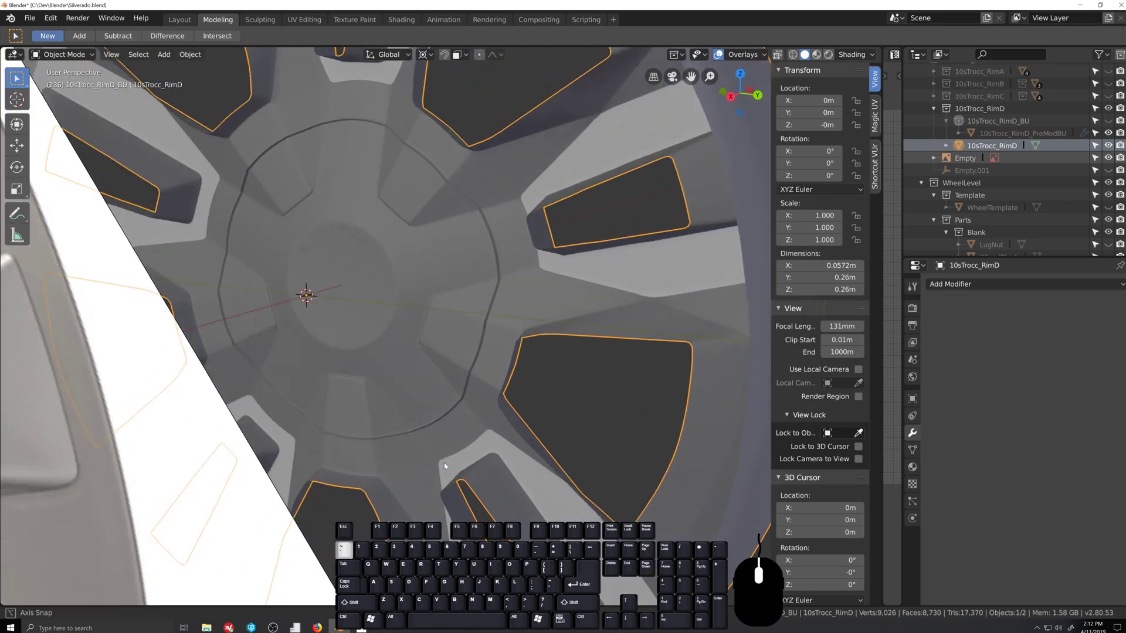
pyautogui.scroll(4, 391, 300)
# Step: Duplicate the inner edge loop around the hub centre and move the copy about 0.00329 m along X
pyautogui.press('Tab')
pyautogui.scroll(2, 423, 340)
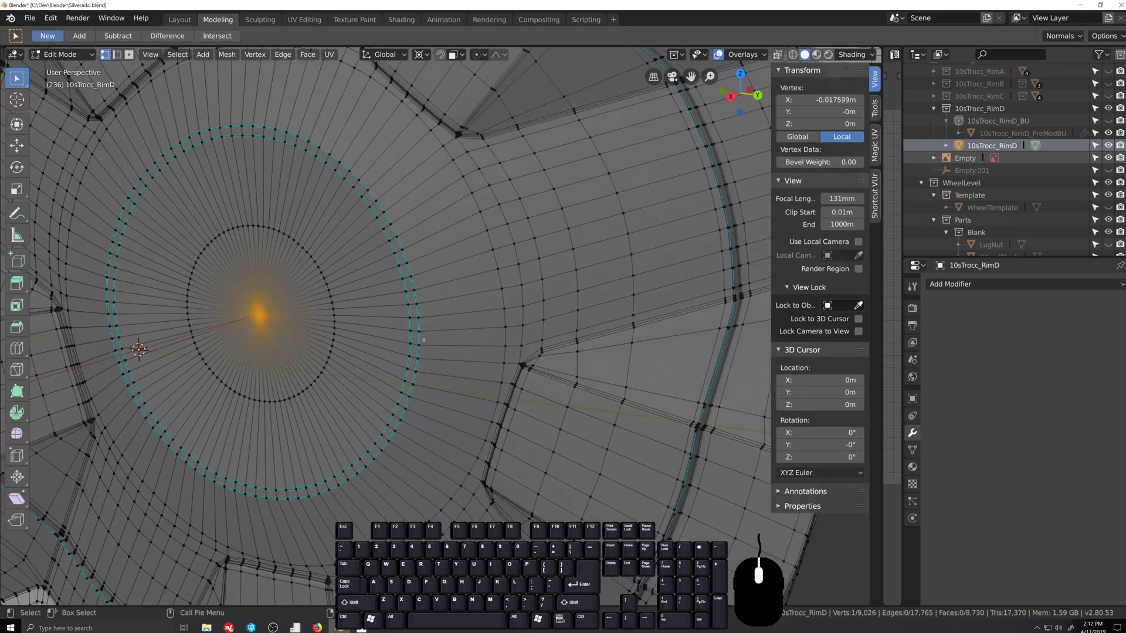
pyautogui.keyDown('alt'); pyautogui.click(325, 282); pyautogui.keyUp('alt')
pyautogui.scroll(-4, 444, 375)
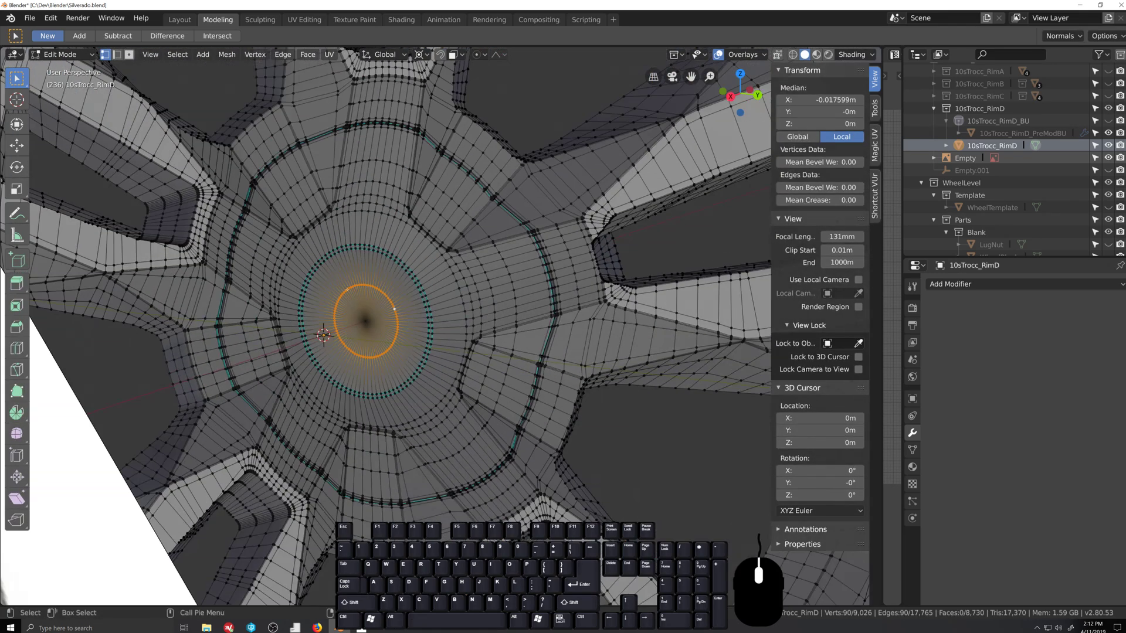
pyautogui.hotkey('shift', 'd')
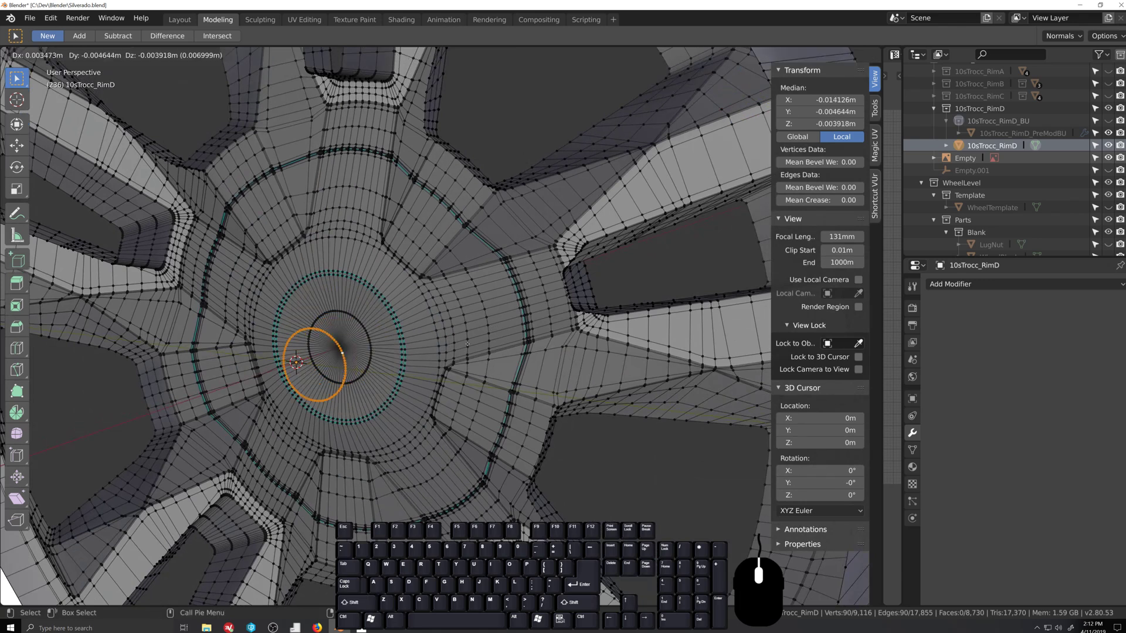
pyautogui.rightClick(477, 346)
pyautogui.press('g')
pyautogui.press('x')
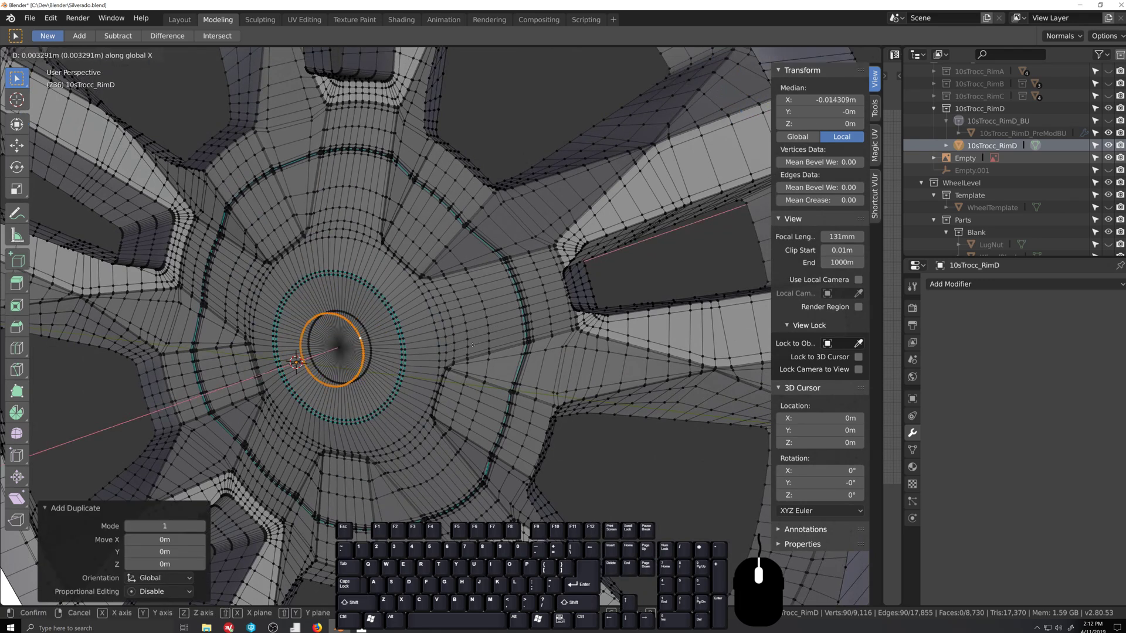
pyautogui.click(473, 345)
# Step: Enlarge the duplicated ring by about 5.256 in Y and Z with X locked
pyautogui.press('s')
pyautogui.hotkey('shift', 'x')
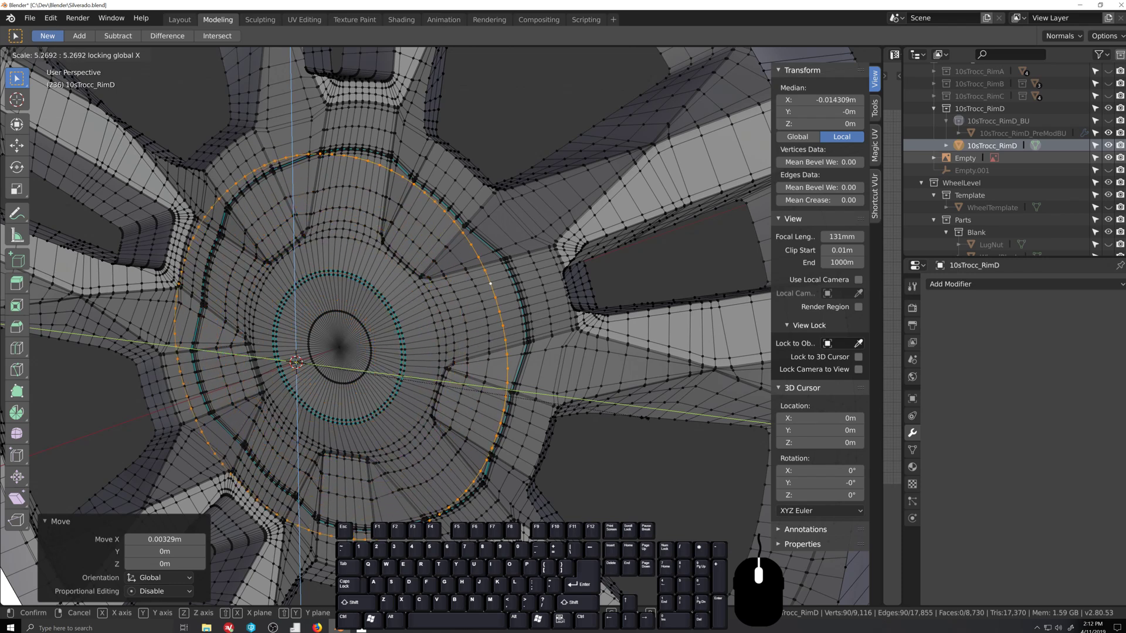
pyautogui.click(645, 417)
# Step: Shift the enlarged ring about -0.00351 m along X and extrude it about 0.0855 m along X into a tube
pyautogui.moveTo(586, 375); pyautogui.dragTo(322, 444, button='middle')
pyautogui.scroll(5, 399, 311)
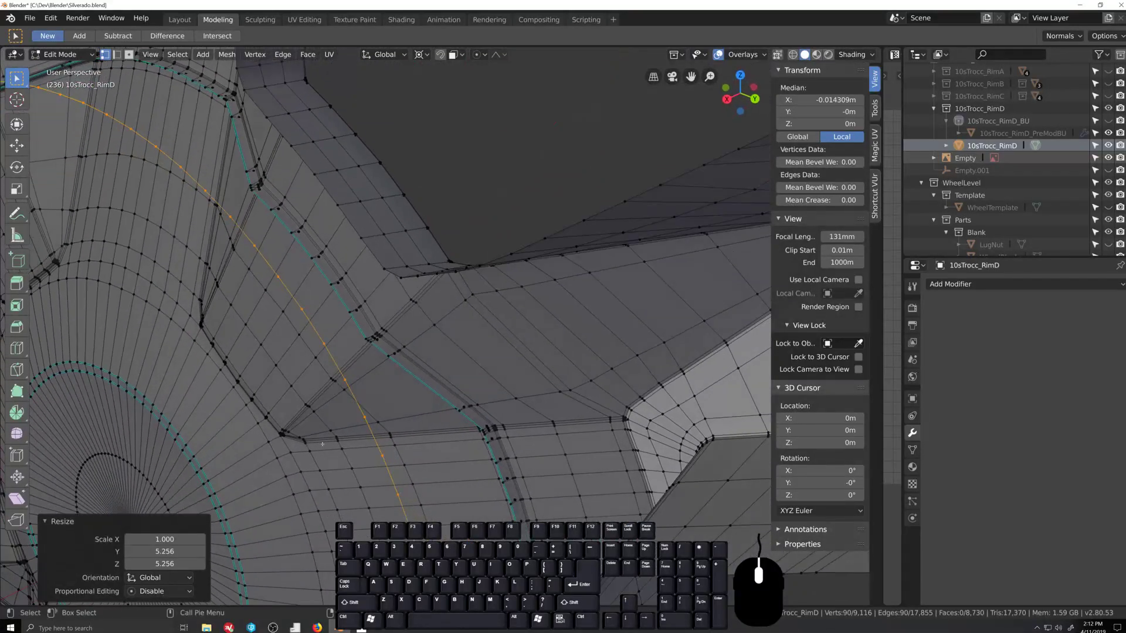
pyautogui.press('g')
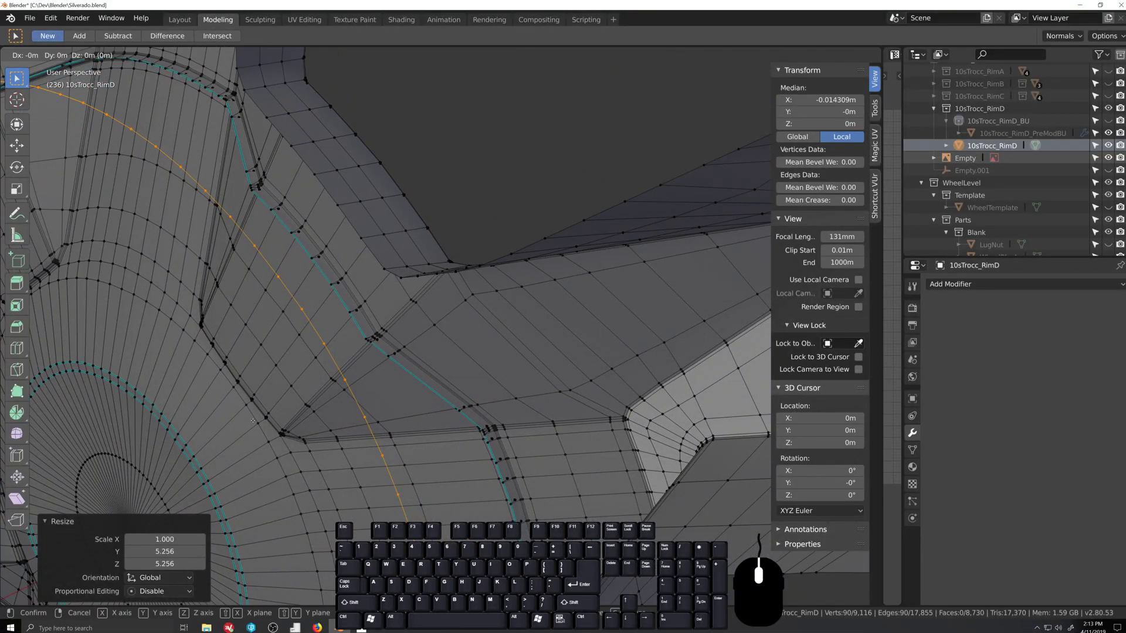
pyautogui.press('x')
pyautogui.click(282, 414)
pyautogui.scroll(-10, 282, 413)
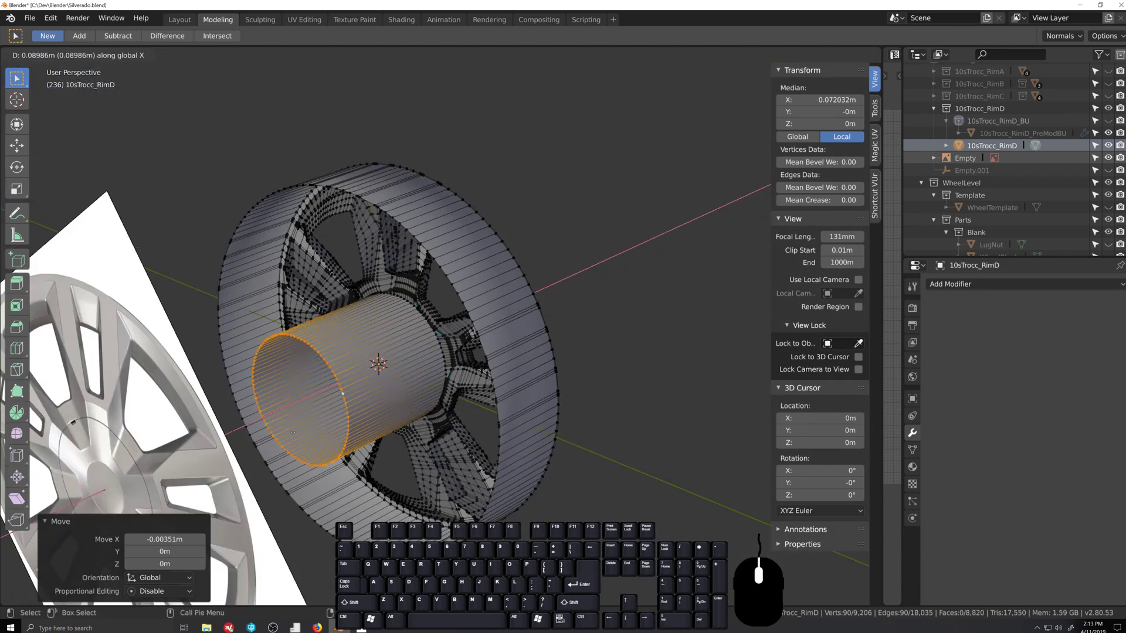
pyautogui.click(298, 430)
# Step: Select the whole extruded tube, make its normals consistent and set its faces to smooth shading
pyautogui.scroll(-2, 376, 412)
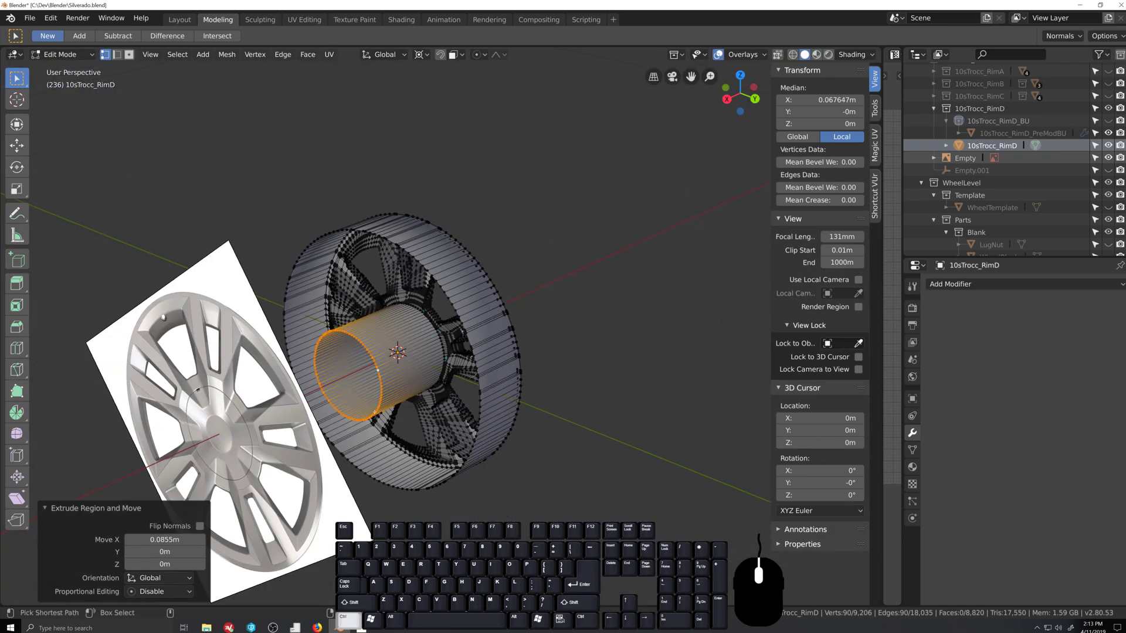
pyautogui.press('ctrl+KP_Add')
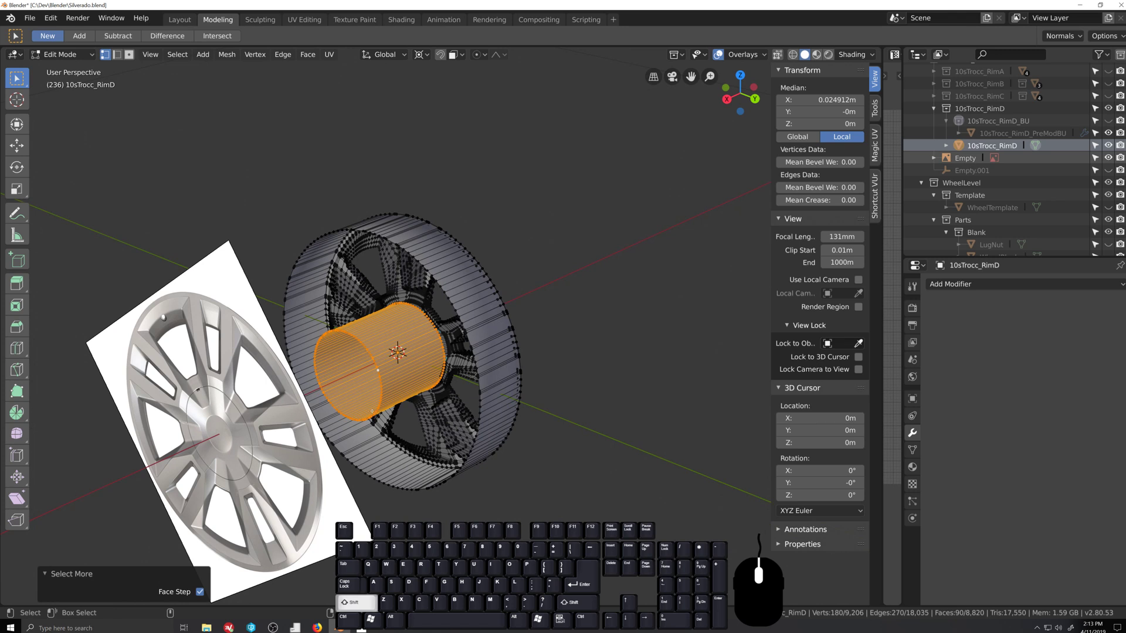
pyautogui.scroll(5, 372, 410)
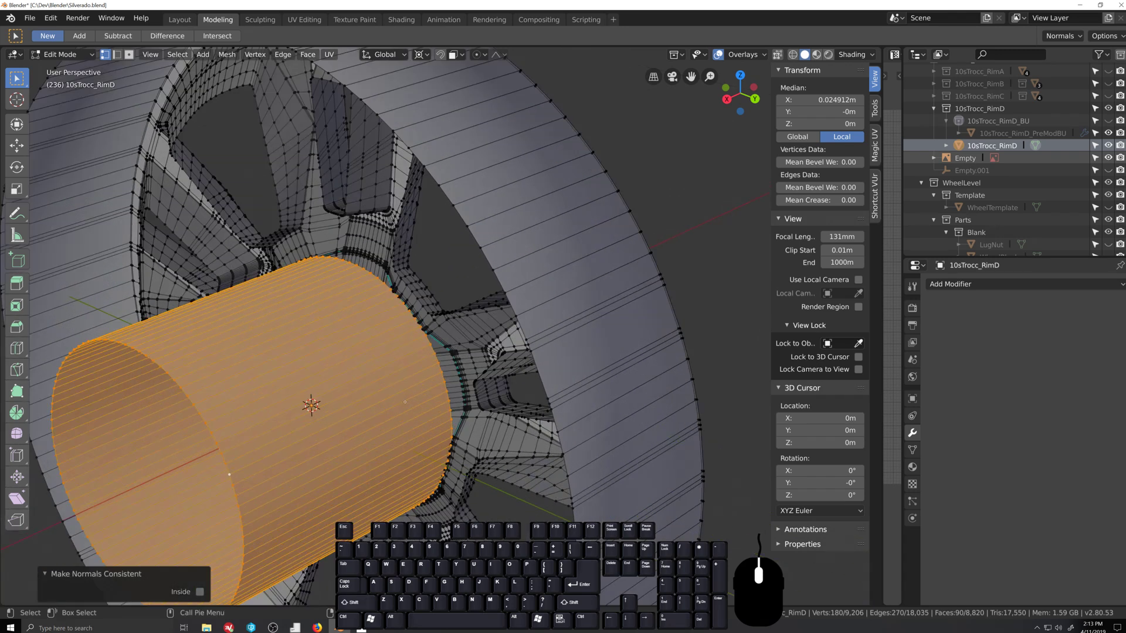
pyautogui.press('q')
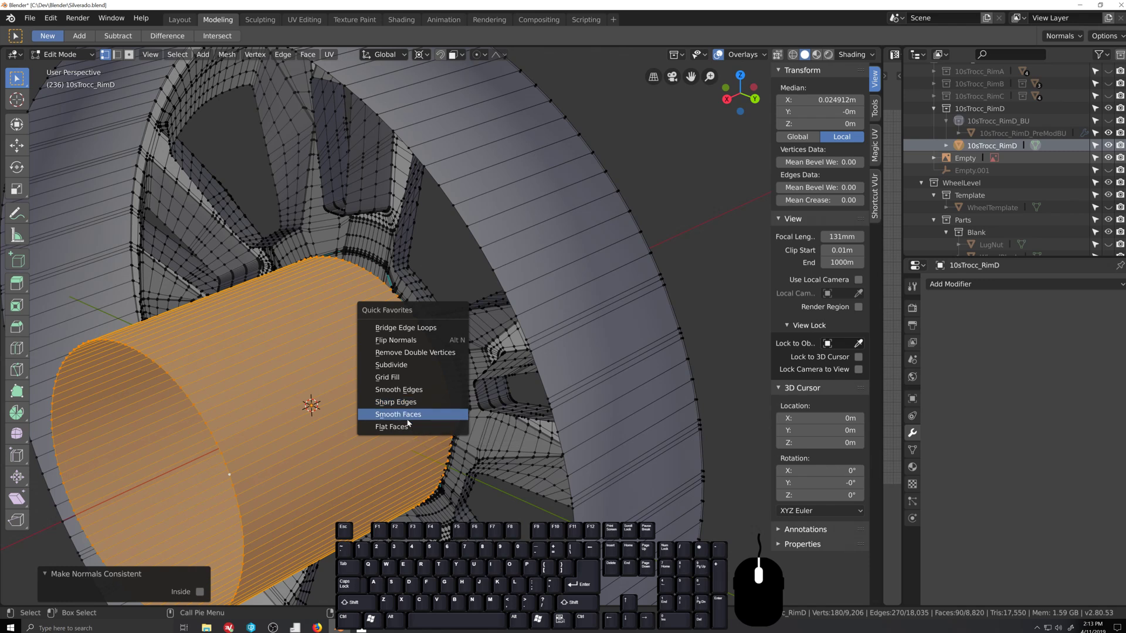
pyautogui.click(408, 420)
# Step: Check the normals of the rim and tube with the Face Orientation overlay, and turn the overlay off again
pyautogui.scroll(-3, 444, 448)
pyautogui.click(761, 53)
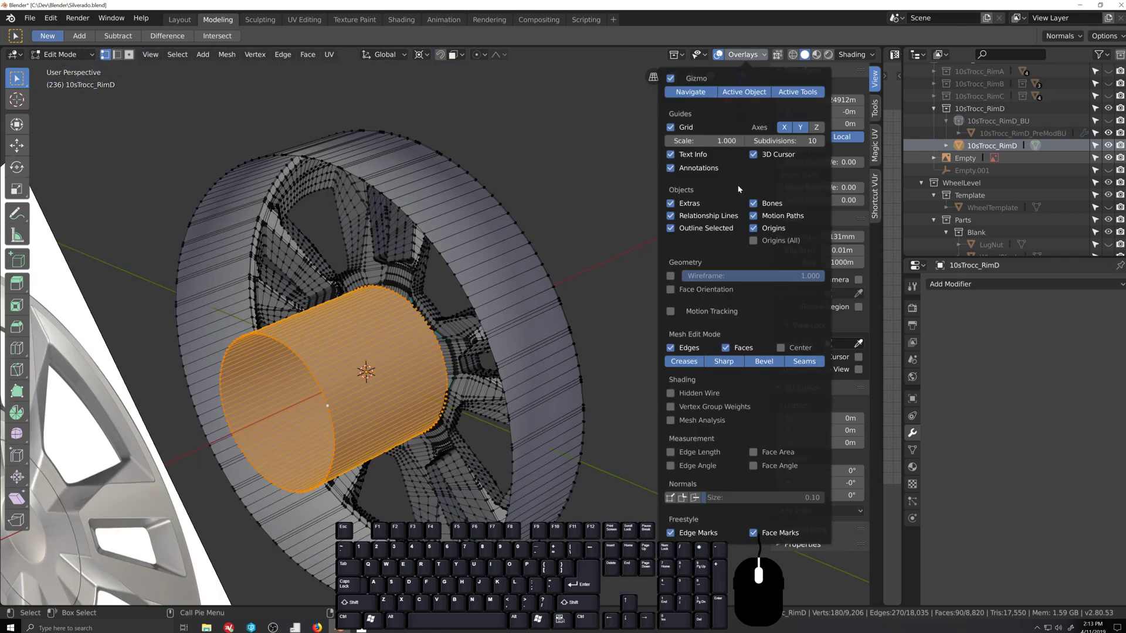
pyautogui.click(670, 289)
pyautogui.moveTo(410, 352); pyautogui.dragTo(454, 344, button='middle')
pyautogui.scroll(5, 454, 344)
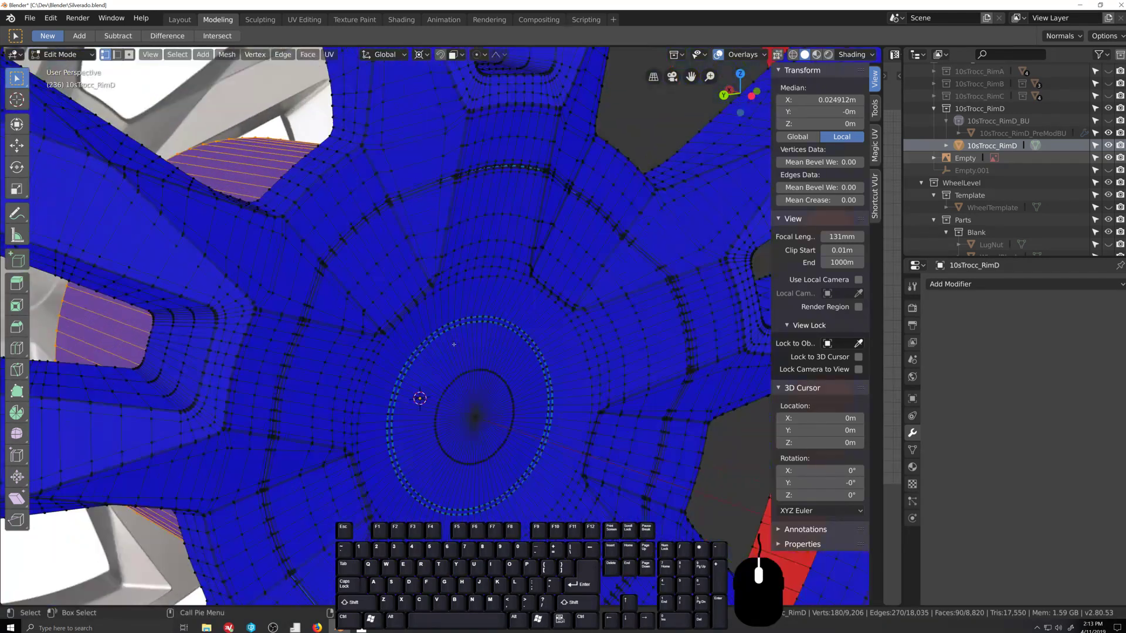
pyautogui.press('Tab')
pyautogui.scroll(-6, 454, 344)
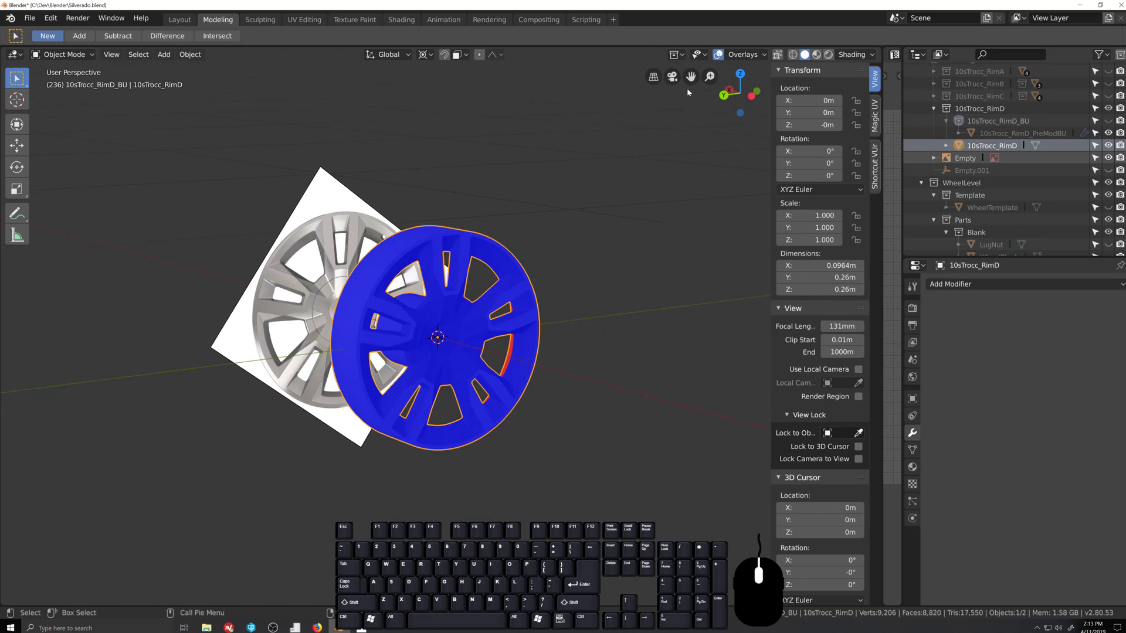
pyautogui.click(762, 55)
pyautogui.click(669, 290)
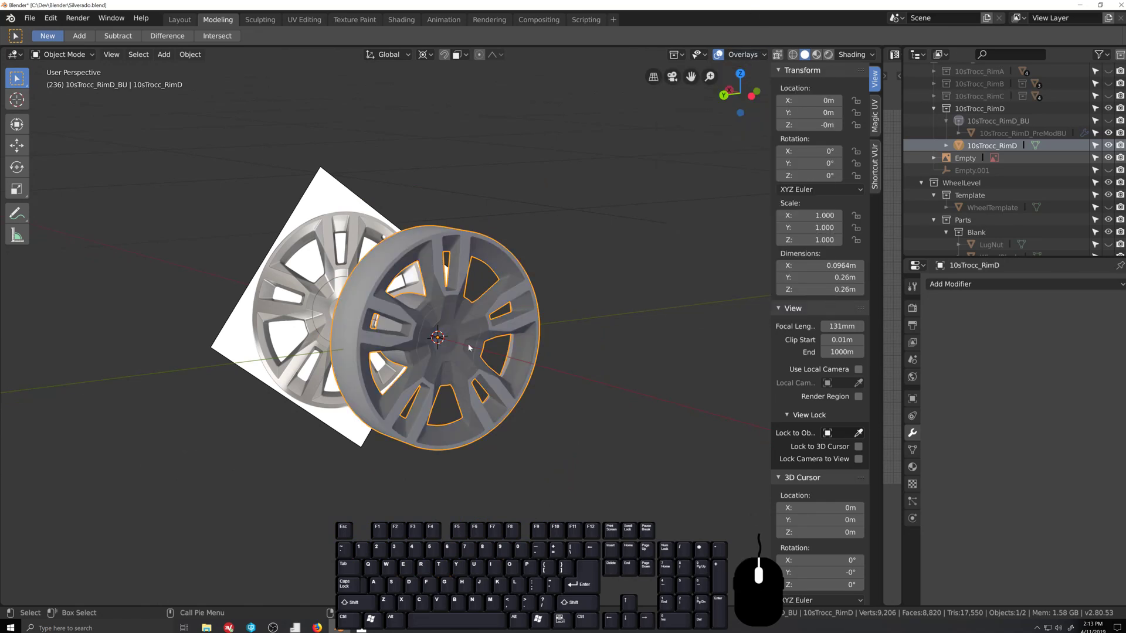
pyautogui.scroll(2, 345, 389)
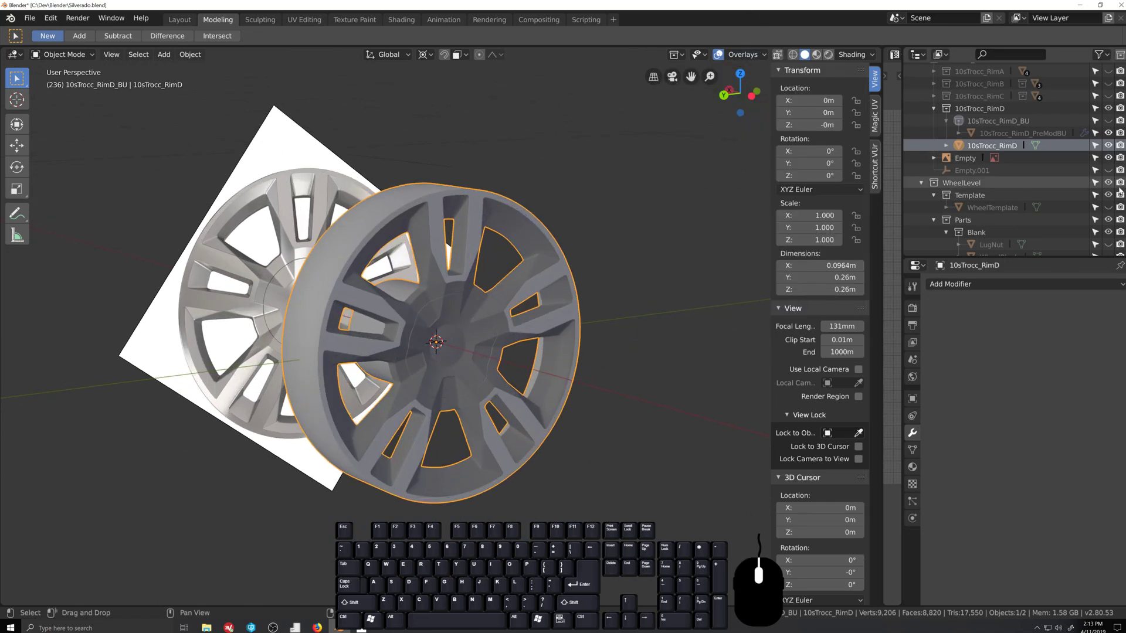
# Step: Hide the reference image and inspect the rim's hub and spoke mesh together with the tube behind them
pyautogui.click(1108, 158)
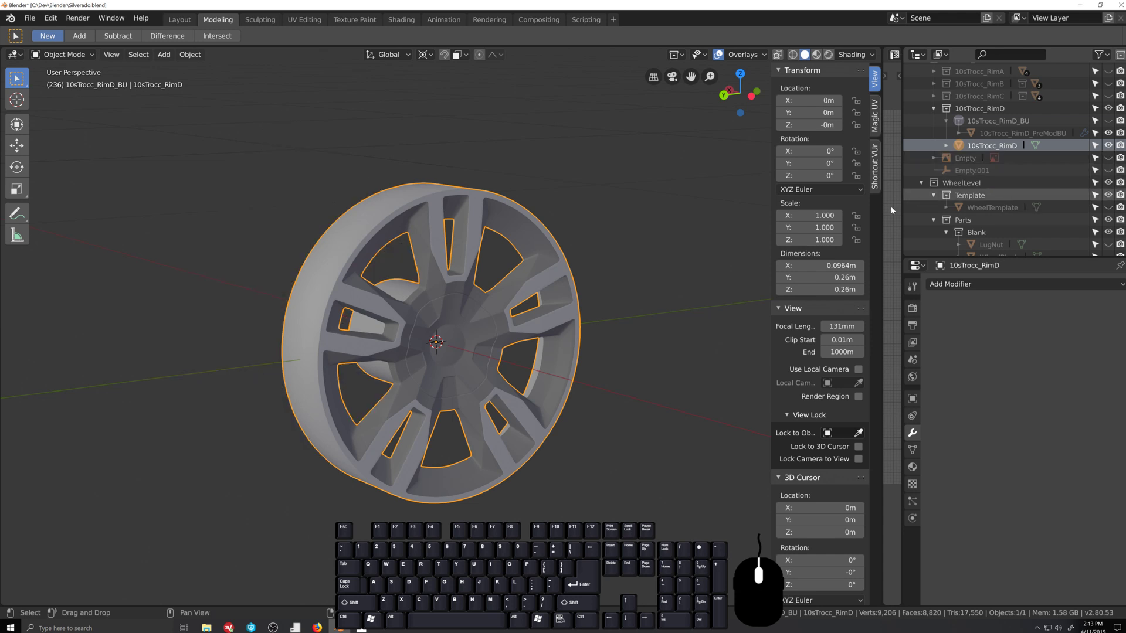
pyautogui.scroll(-3, 405, 410)
pyautogui.hotkey('shift', '`')
pyautogui.scroll(2, 403, 420)
pyautogui.press('Tab')
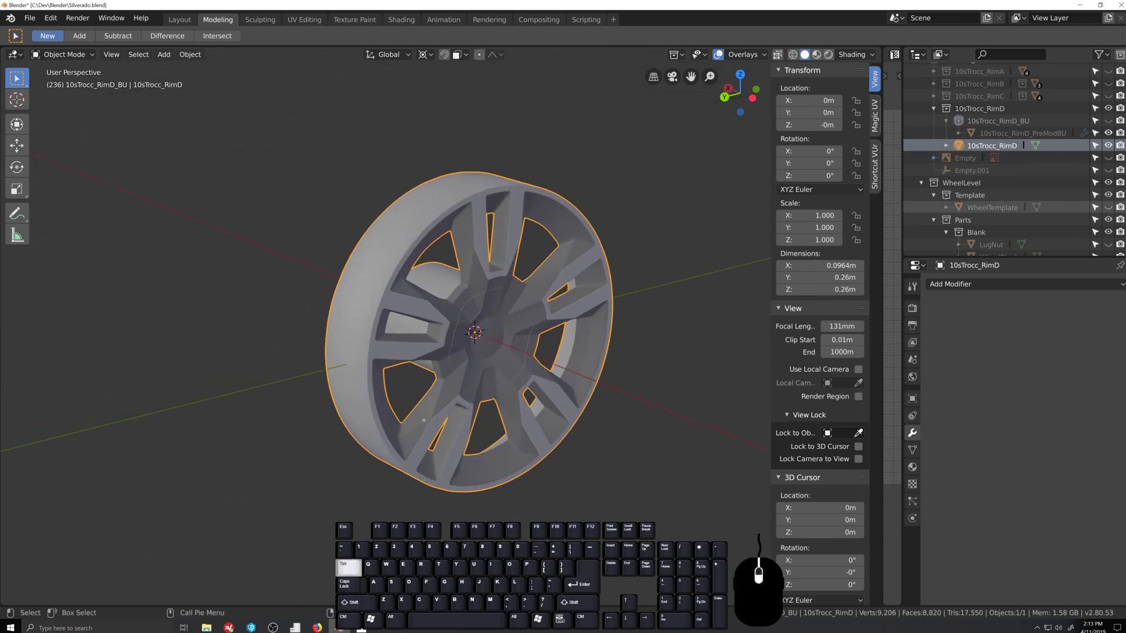
pyautogui.scroll(5, 425, 421)
pyautogui.press('`')
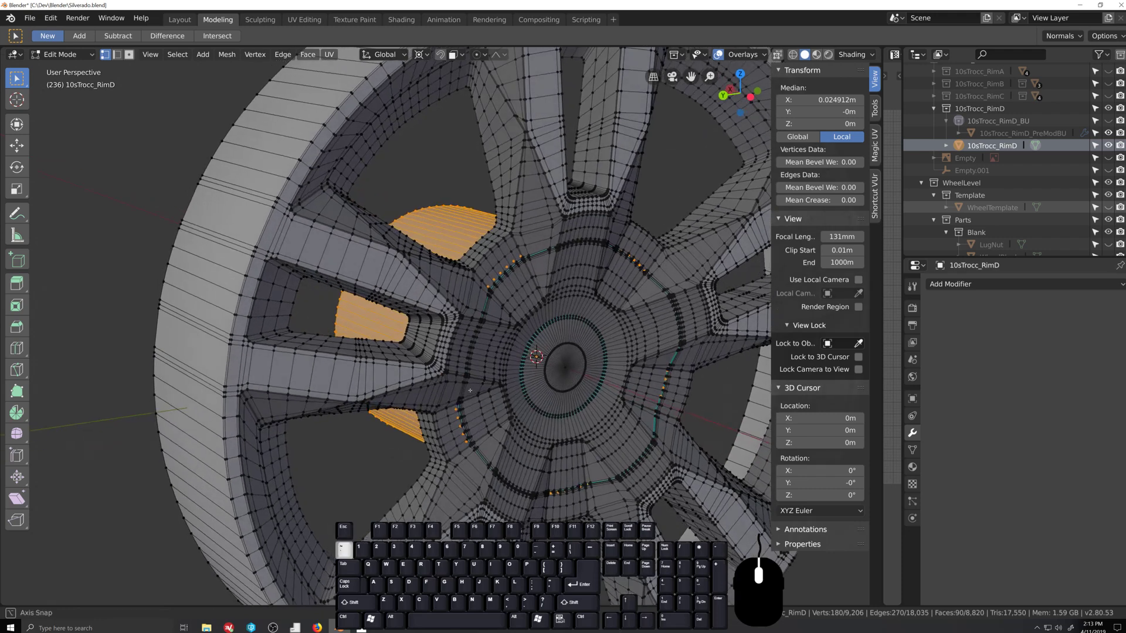
pyautogui.moveTo(435, 379); pyautogui.dragTo(505, 427, button='middle')
pyautogui.press('Tab')
pyautogui.scroll(-5, 520, 400)
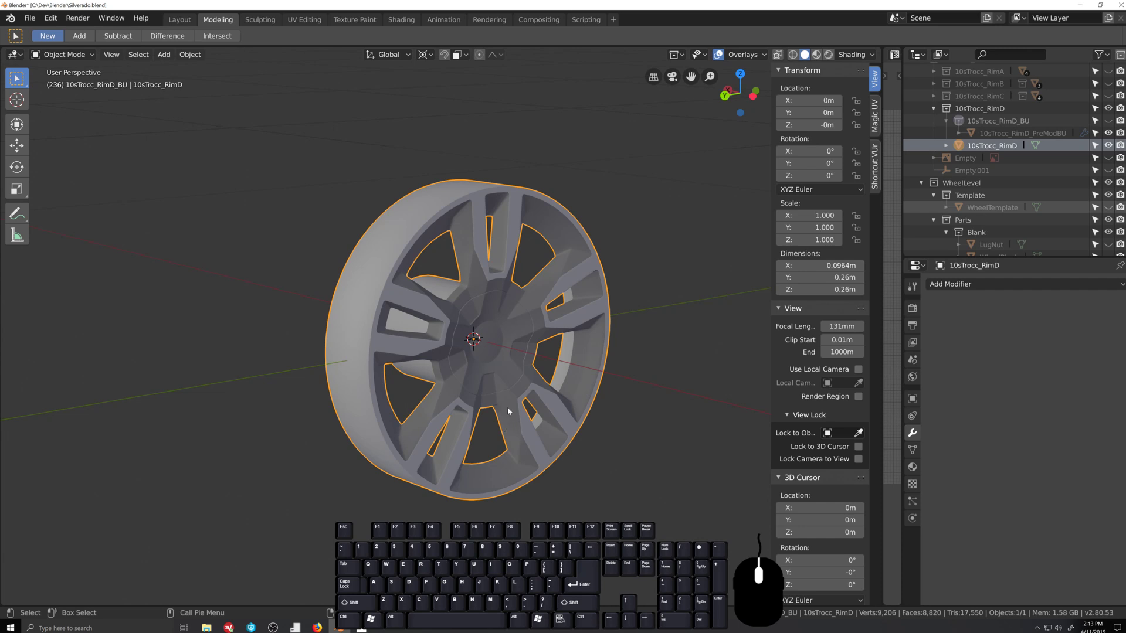
# Step: Show WheelTemplate, examine its whole mesh against the rim, and make 10sTrocc_RimD the active object again
pyautogui.click(1108, 208)
pyautogui.scroll(3, 442, 330)
pyautogui.click(446, 340)
pyautogui.press('Tab')
pyautogui.press('a')
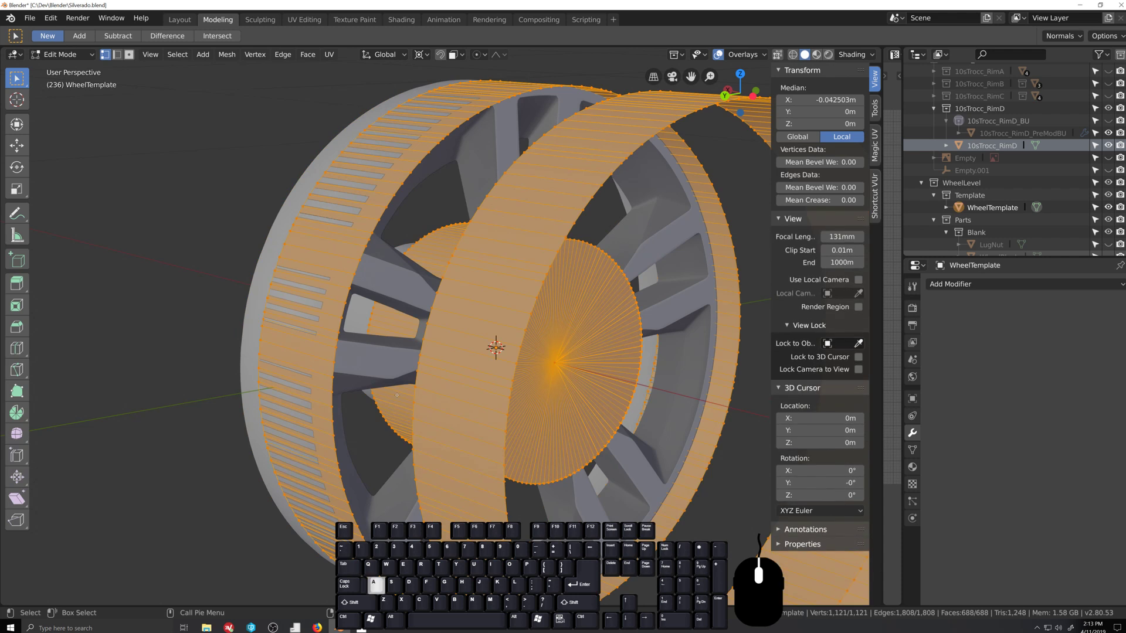
pyautogui.press('Tab')
pyautogui.click(306, 402)
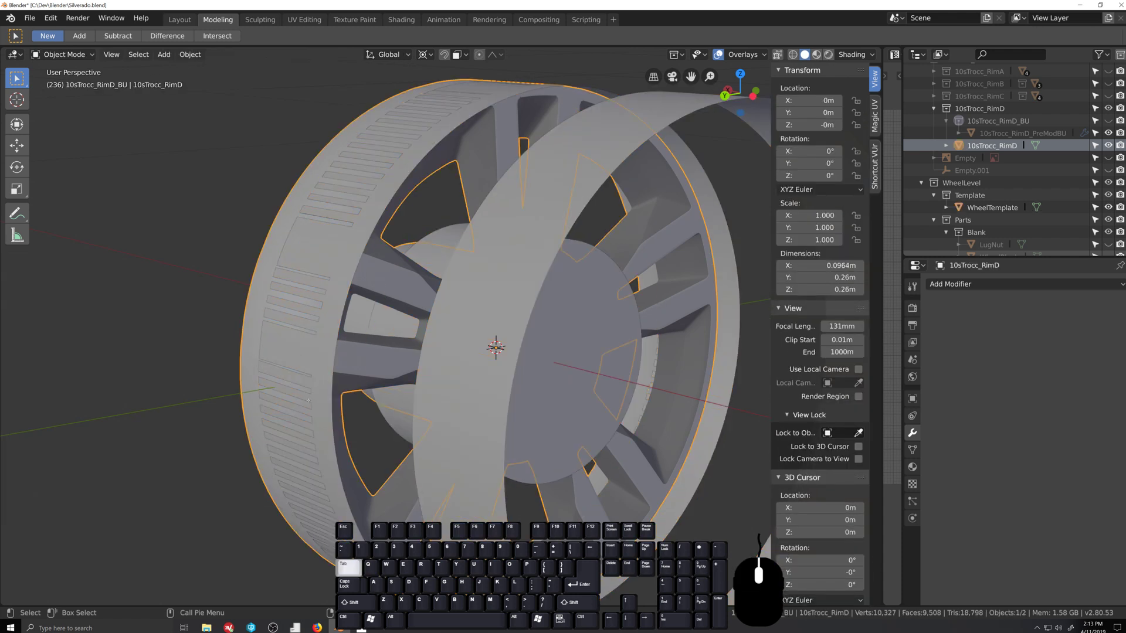
# Step: Move the entire rim mesh about -0.0145 m along X to fit the wheel template
pyautogui.press('Tab')
pyautogui.moveTo(308, 400); pyautogui.dragTo(437, 377, button='middle')
pyautogui.press('g')
pyautogui.press('x')
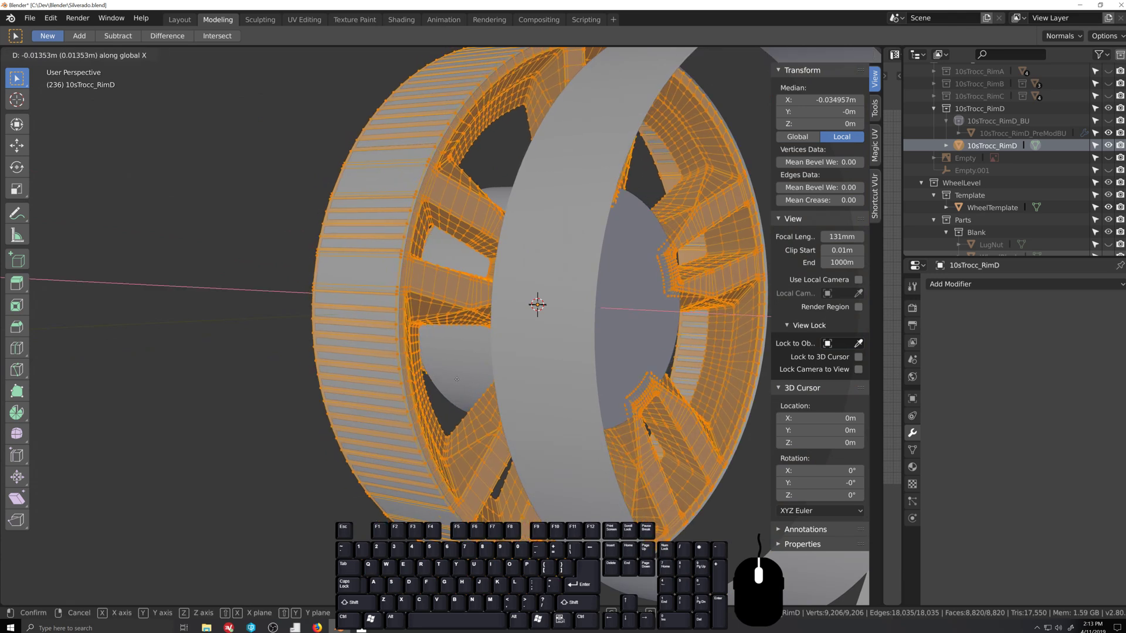
pyautogui.click(470, 379)
# Step: Select the tube's rear edge loop and move it about -0.0249 m along X, level with the back of the template
pyautogui.moveTo(470, 379); pyautogui.dragTo(387, 394, button='middle')
pyautogui.press('`')
pyautogui.scroll(5, 324, 319)
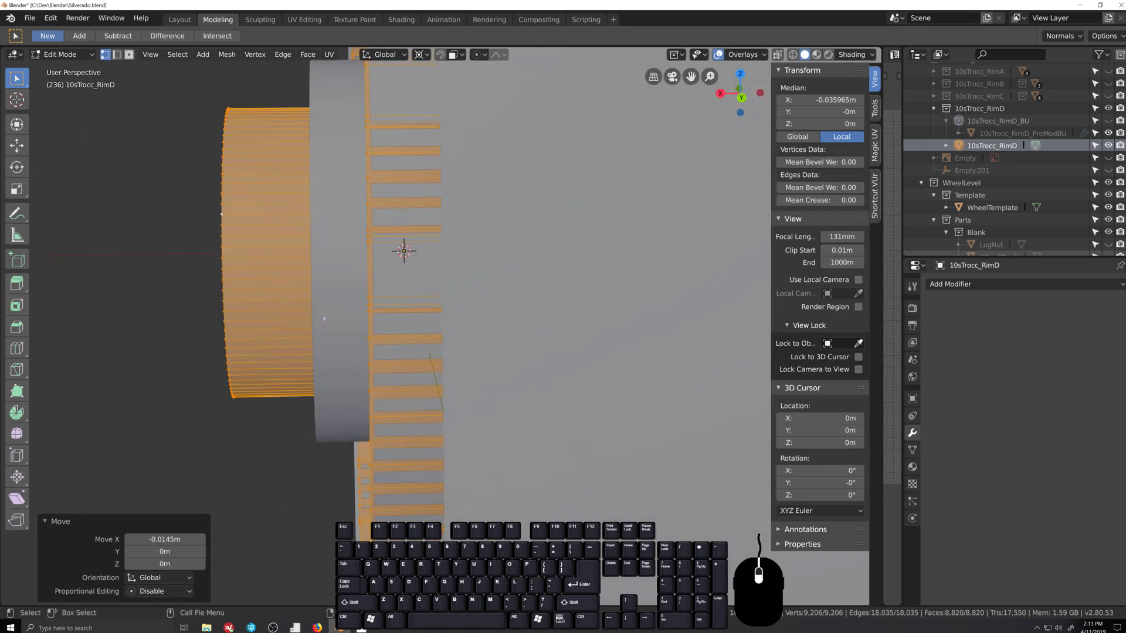
pyautogui.keyDown('alt'); pyautogui.click(224, 290); pyautogui.keyUp('alt')
pyautogui.keyDown('shift'); pyautogui.moveTo(224, 293); pyautogui.dragTo(295, 344, button='middle'); pyautogui.keyUp('shift')
pyautogui.press('g')
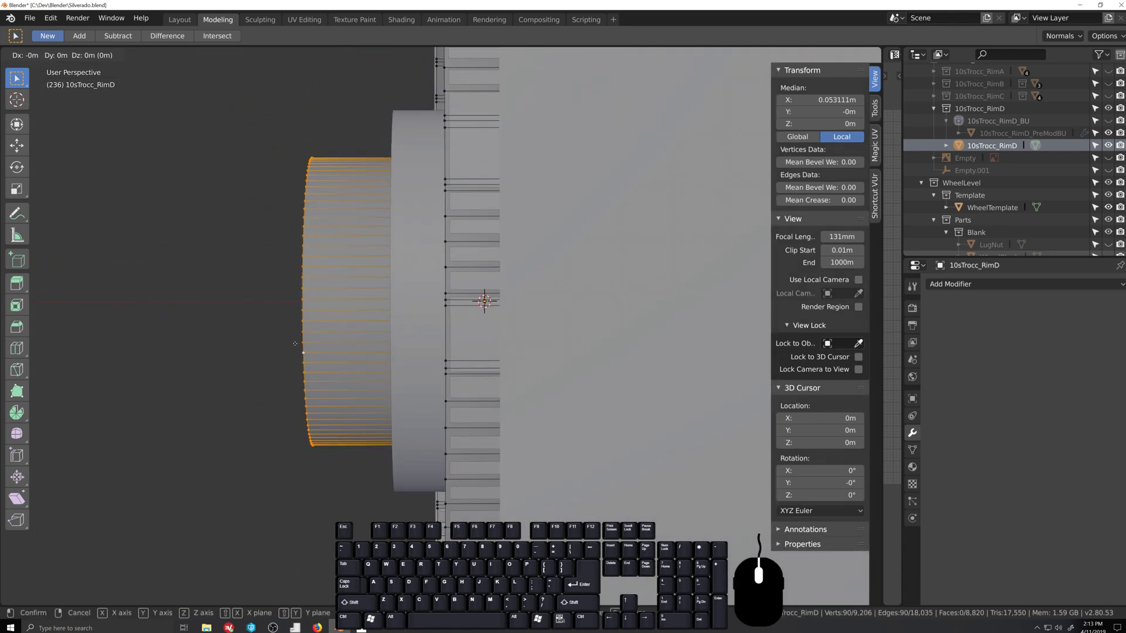
pyautogui.press('x')
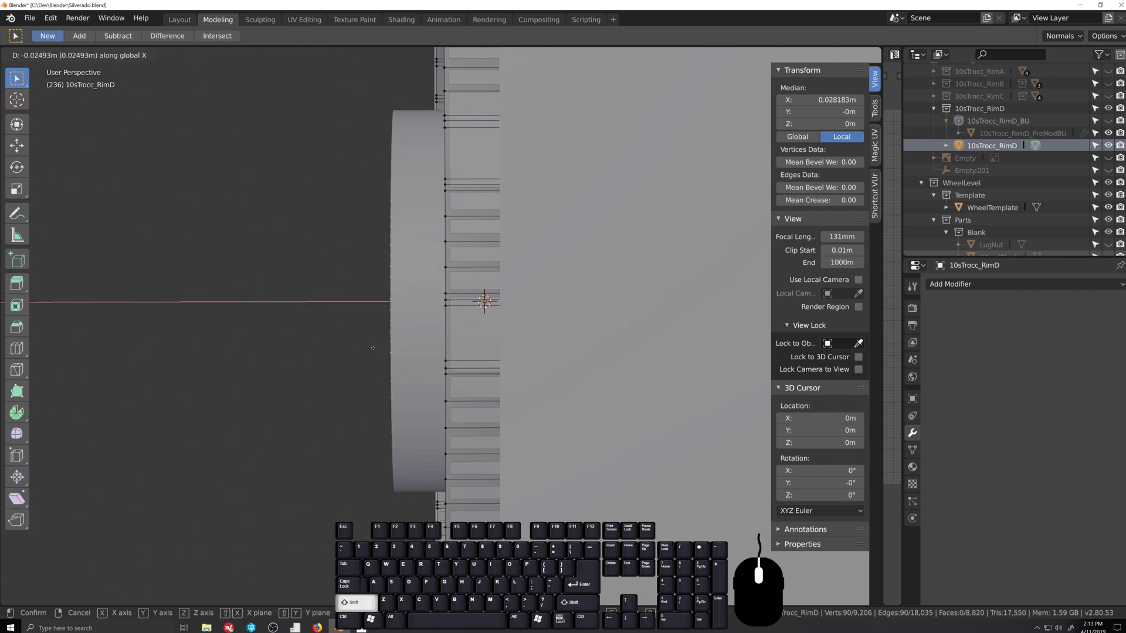
pyautogui.click(371, 347)
# Step: Check the shortened tube from the front, return to Object Mode and hide WheelTemplate
pyautogui.moveTo(371, 348); pyautogui.dragTo(485, 373, button='middle')
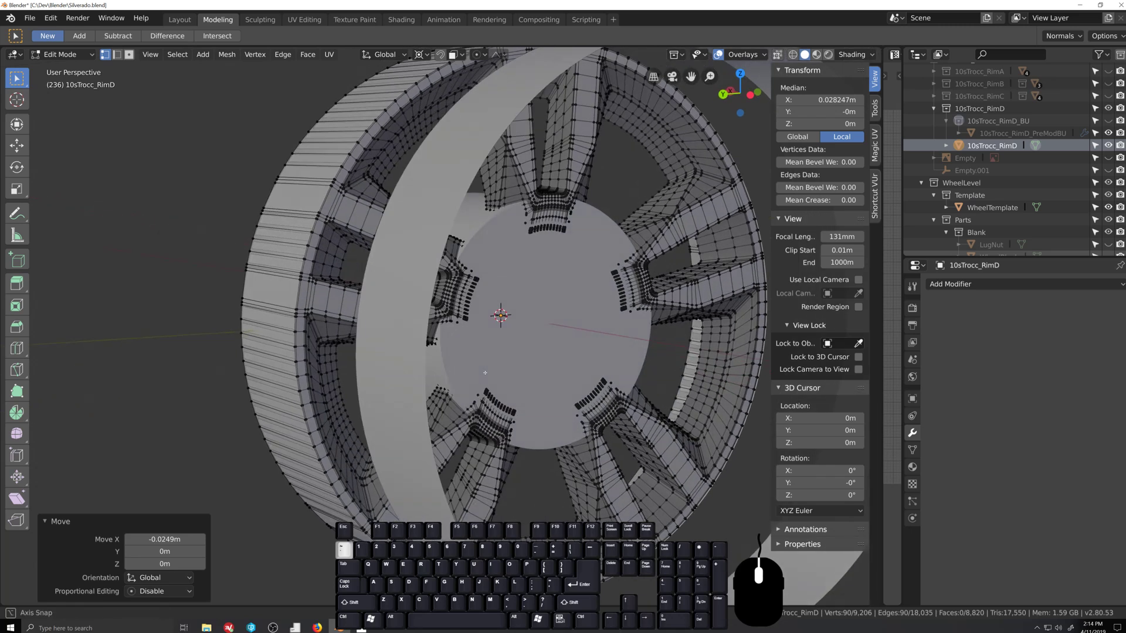
pyautogui.scroll(-5, 557, 317)
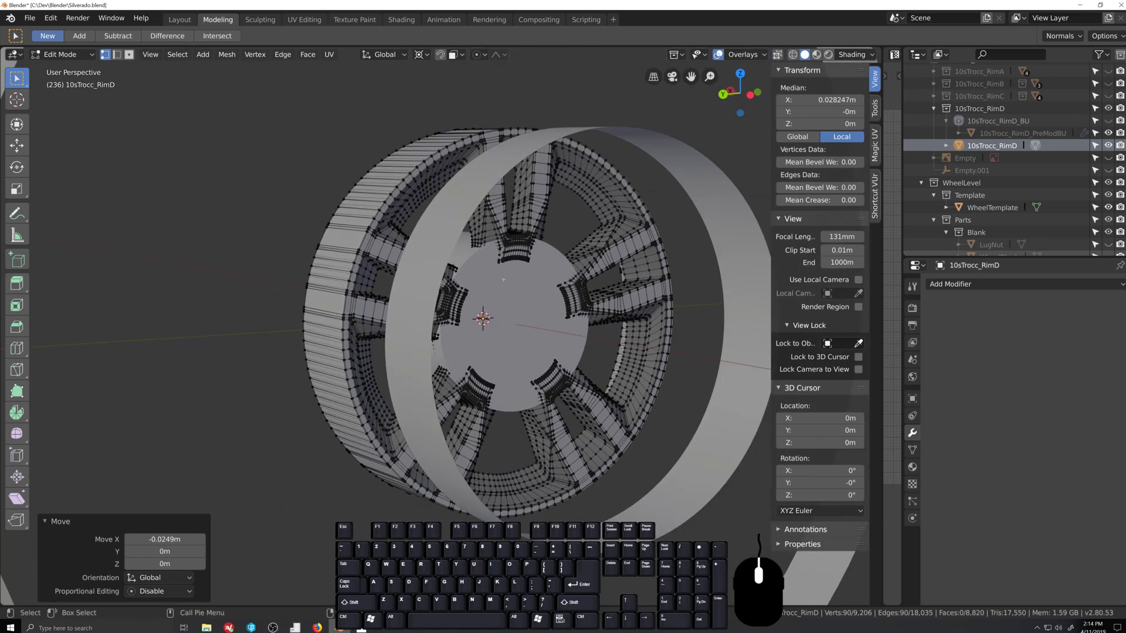
pyautogui.moveTo(557, 318); pyautogui.dragTo(531, 320, button='middle')
pyautogui.press('Tab')
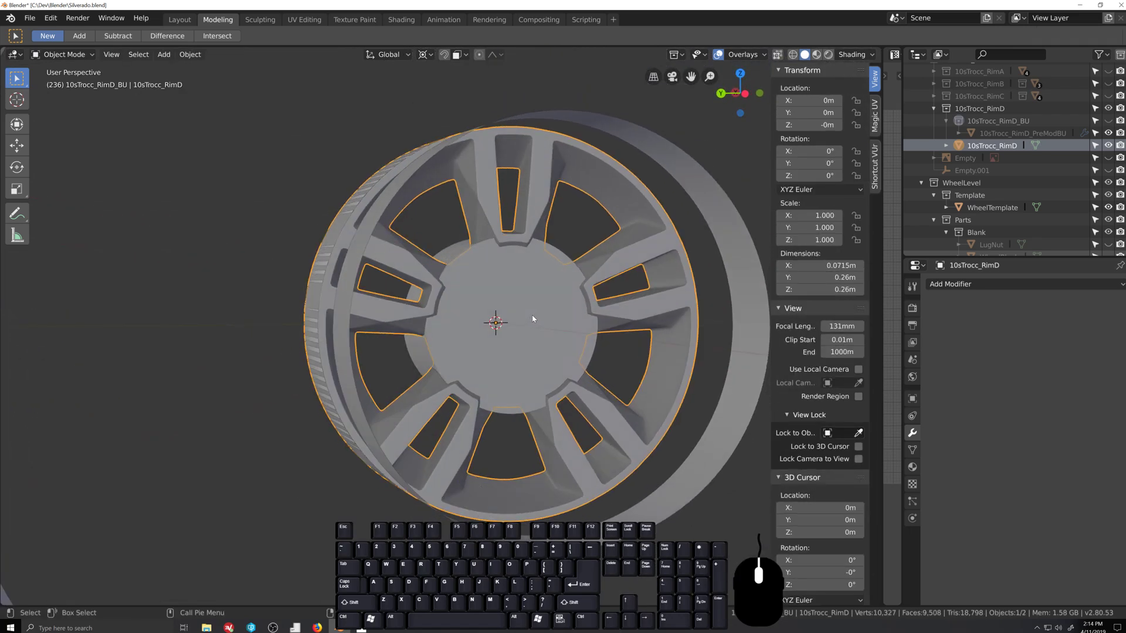
pyautogui.click(1108, 207)
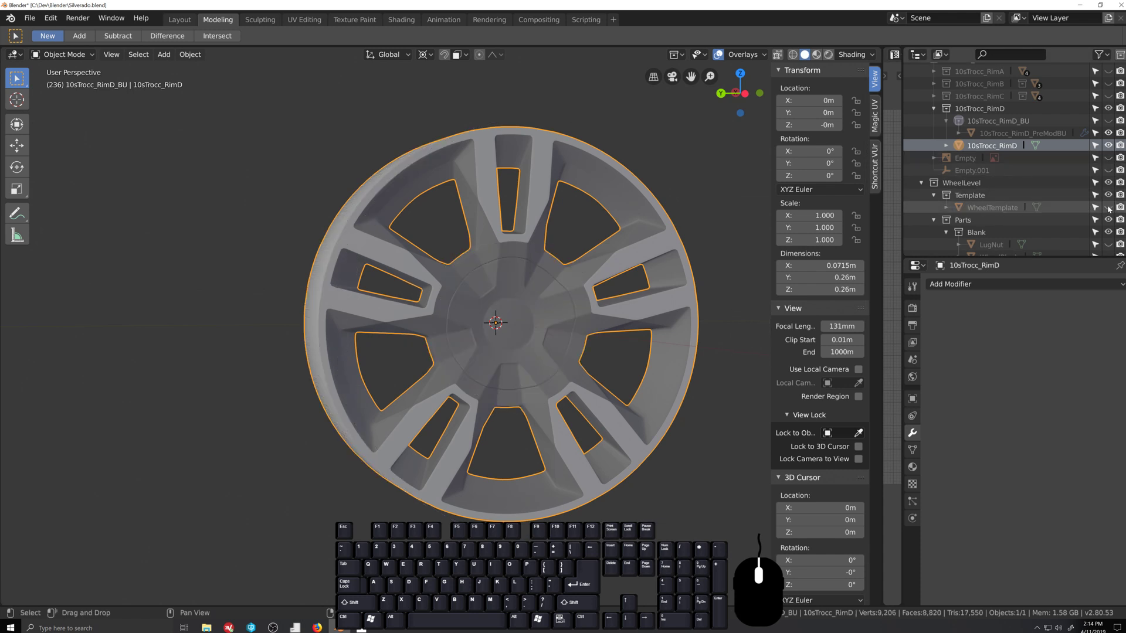
# Step: Select the hub's centre vertex, grow the selection eight times to the spokes' inner ends, and enable proportional editing
pyautogui.scroll(3, 486, 326)
pyautogui.press('Tab')
pyautogui.click(548, 333)
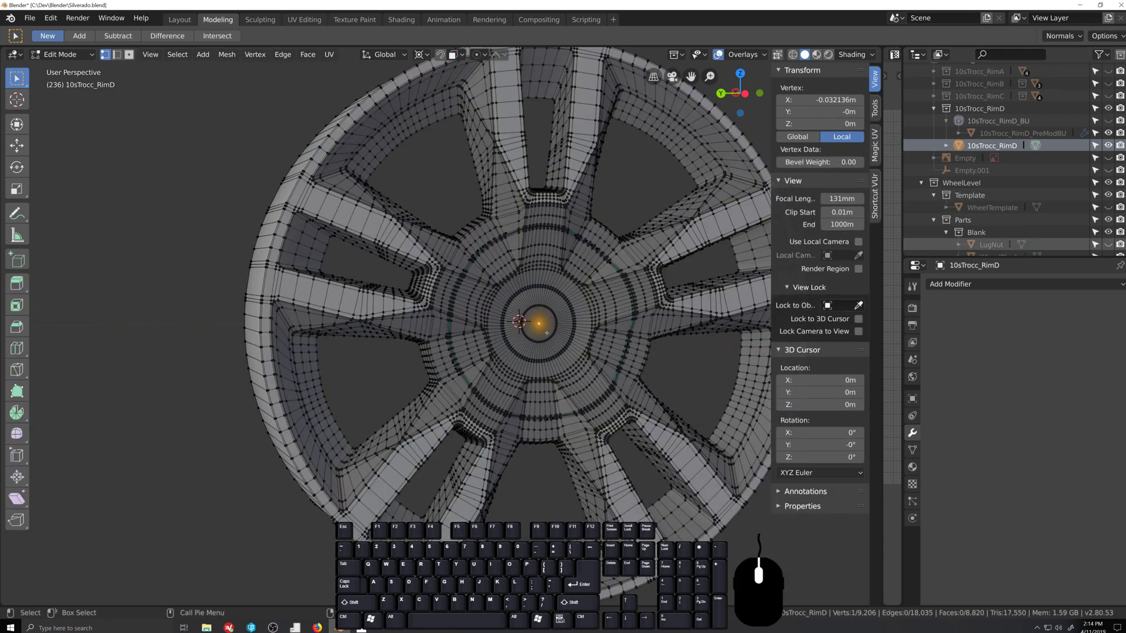
pyautogui.press('ctrl+KP_Add')
pyautogui.press('ctrl+KP_Add')
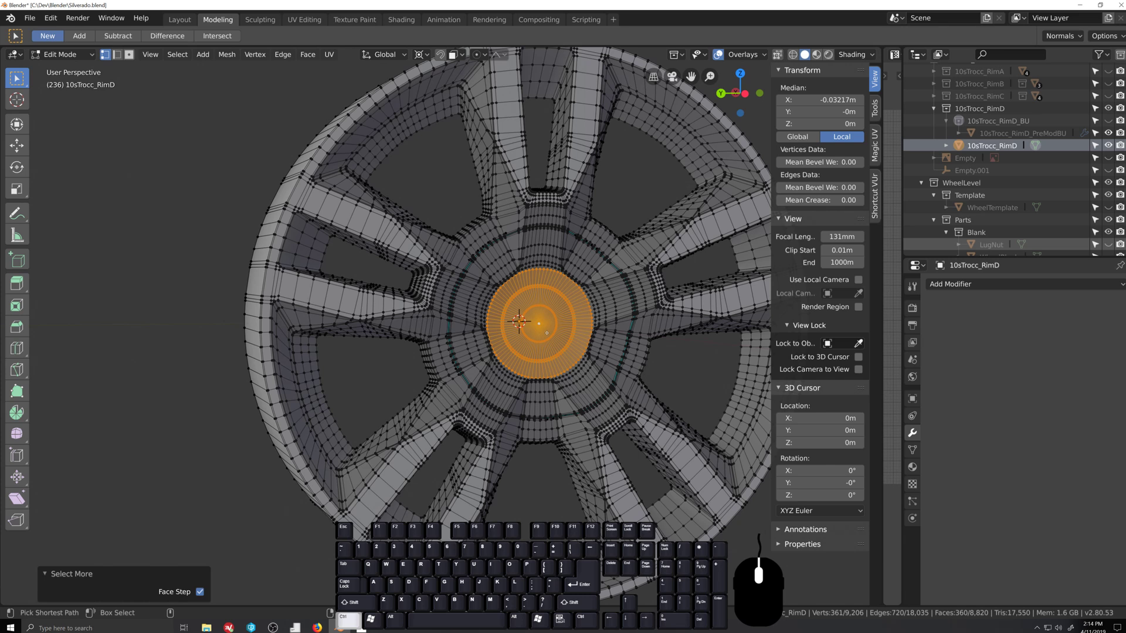
pyautogui.press('ctrl+KP_Add')
pyautogui.press('ctrl+KP_Add')
pyautogui.press('ctrl+KP_Add')
pyautogui.press('ctrl+KP_Add')
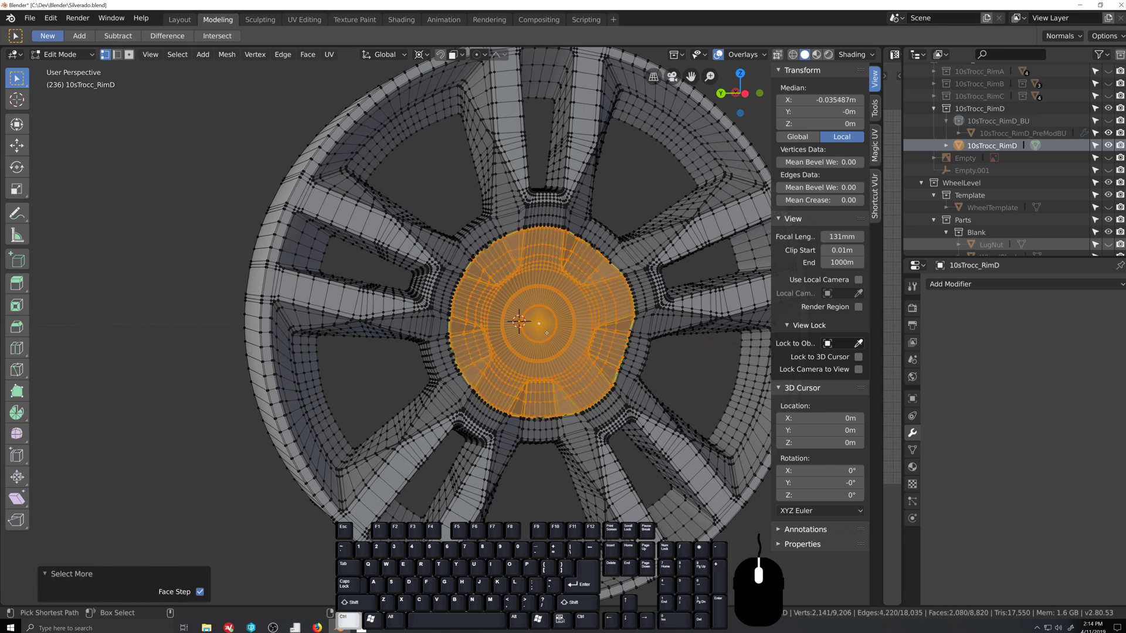
pyautogui.press('ctrl+KP_Add')
pyautogui.press('ctrl+KP_Add')
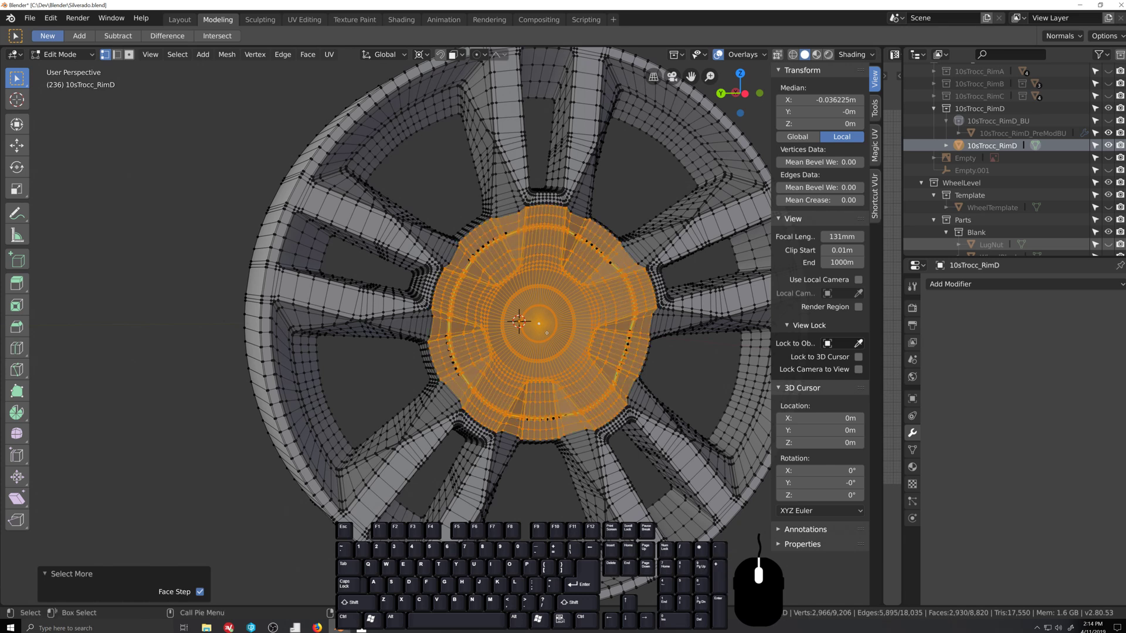
pyautogui.moveTo(501, 342); pyautogui.dragTo(540, 133, button='middle')
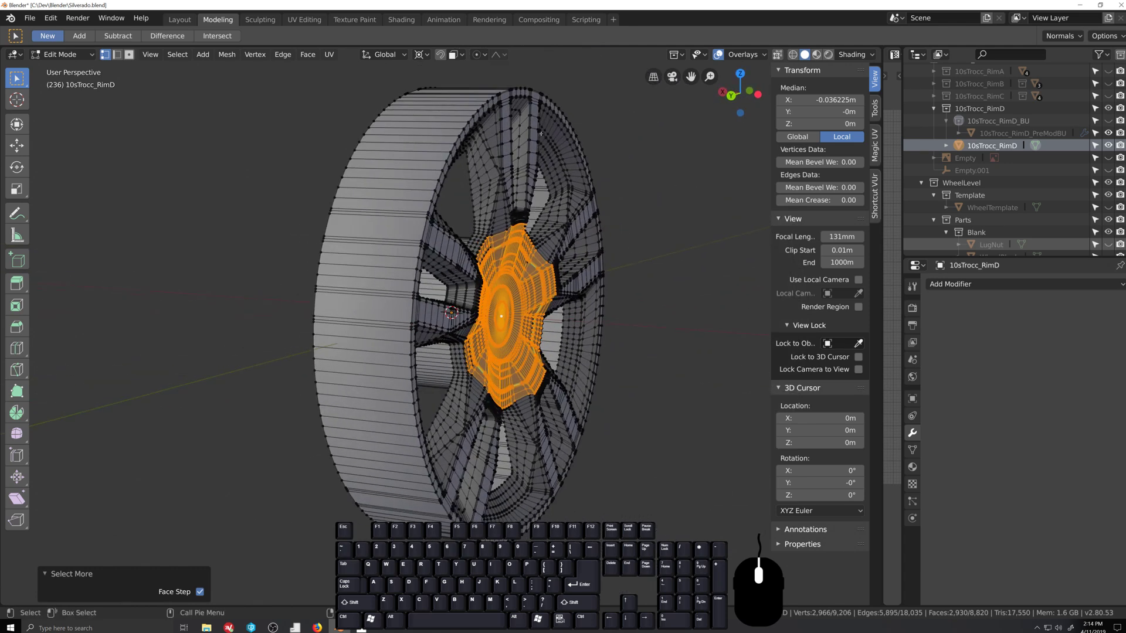
pyautogui.press('o')
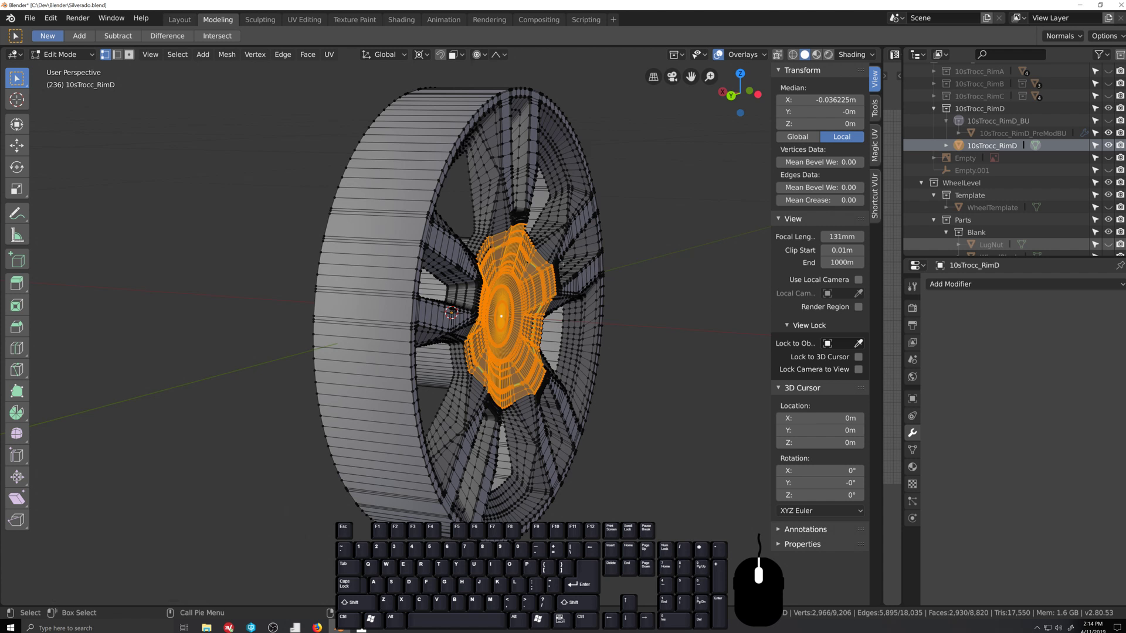
pyautogui.hotkey('ctrl', 'x')
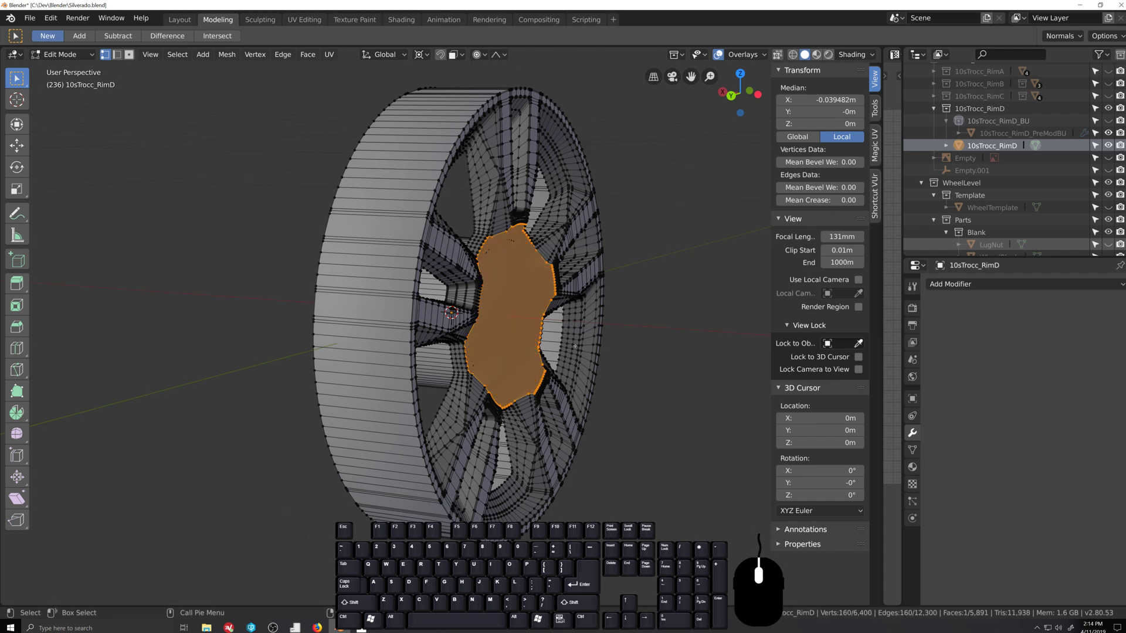
pyautogui.hotkey('ctrl', 'z')
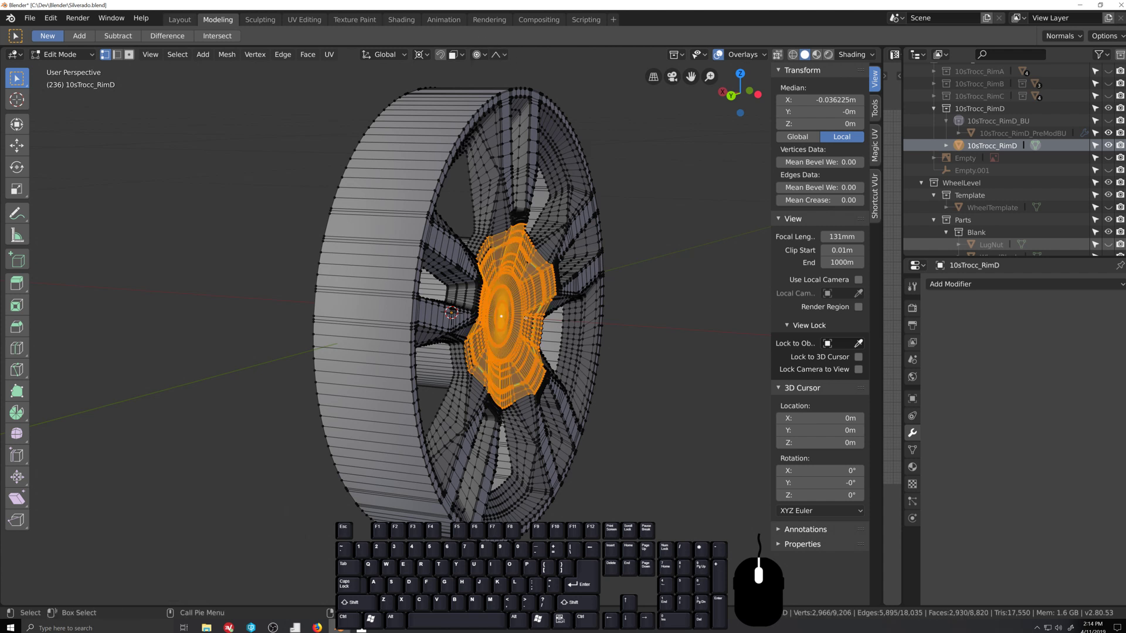
pyautogui.press('g')
pyautogui.press('x')
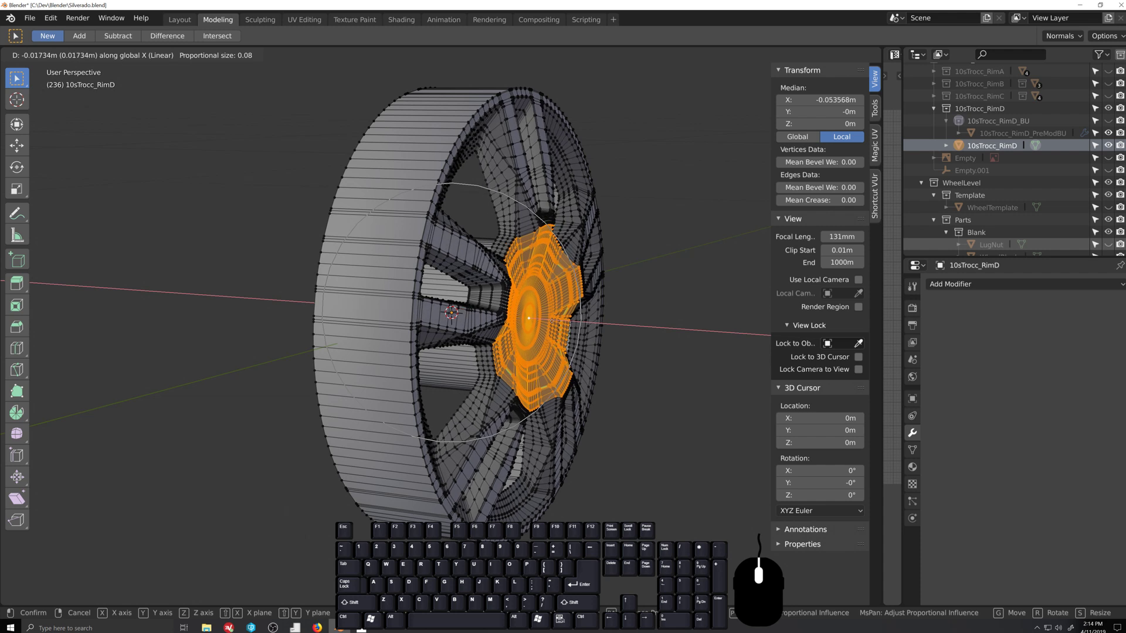
pyautogui.press('Escape')
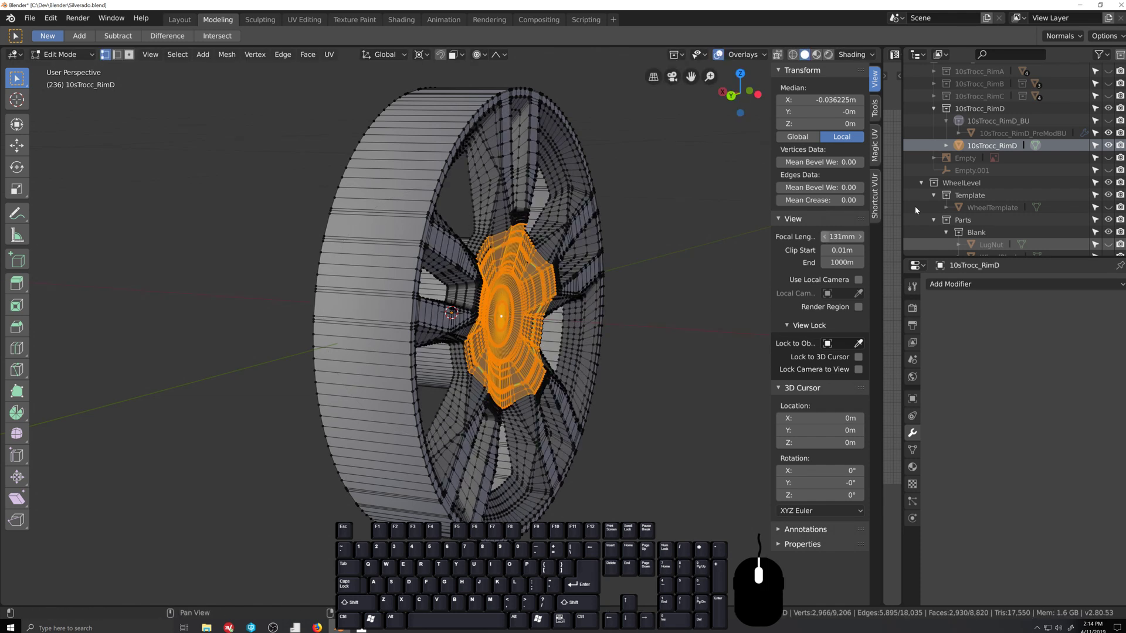
# Step: Show WheelTemplate and move the selected hub about -0.0119 m along X with linear proportional falloff of size 0.076
pyautogui.click(1108, 207)
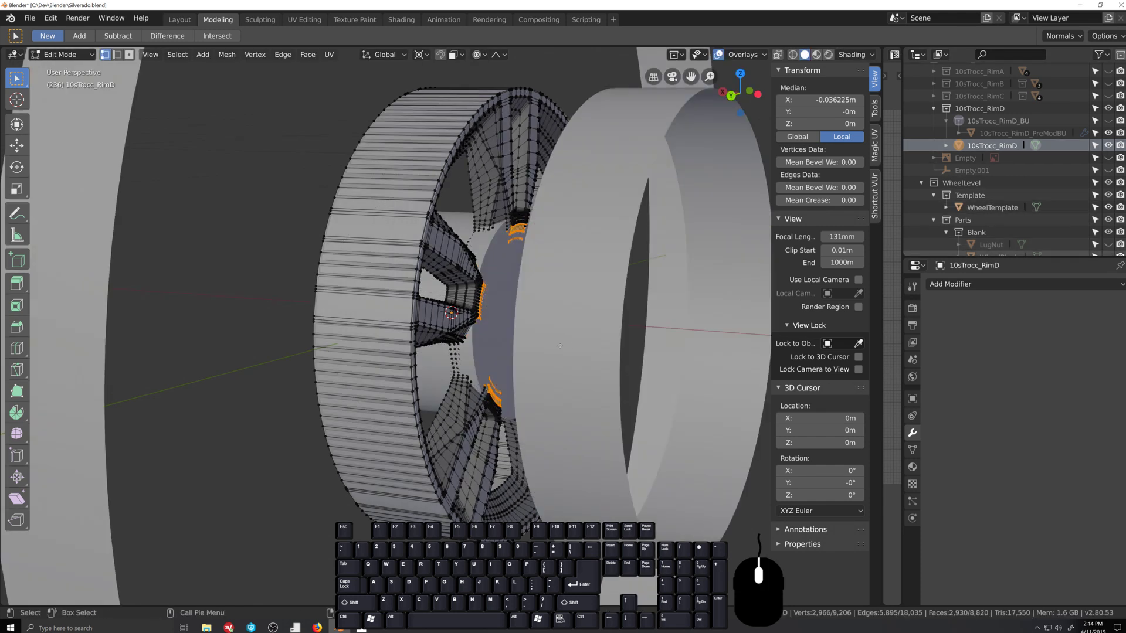
pyautogui.press('g')
pyautogui.press('x')
pyautogui.rightClick(572, 346)
pyautogui.moveTo(572, 346); pyautogui.dragTo(546, 358, button='middle')
pyautogui.press('g')
pyautogui.press('x')
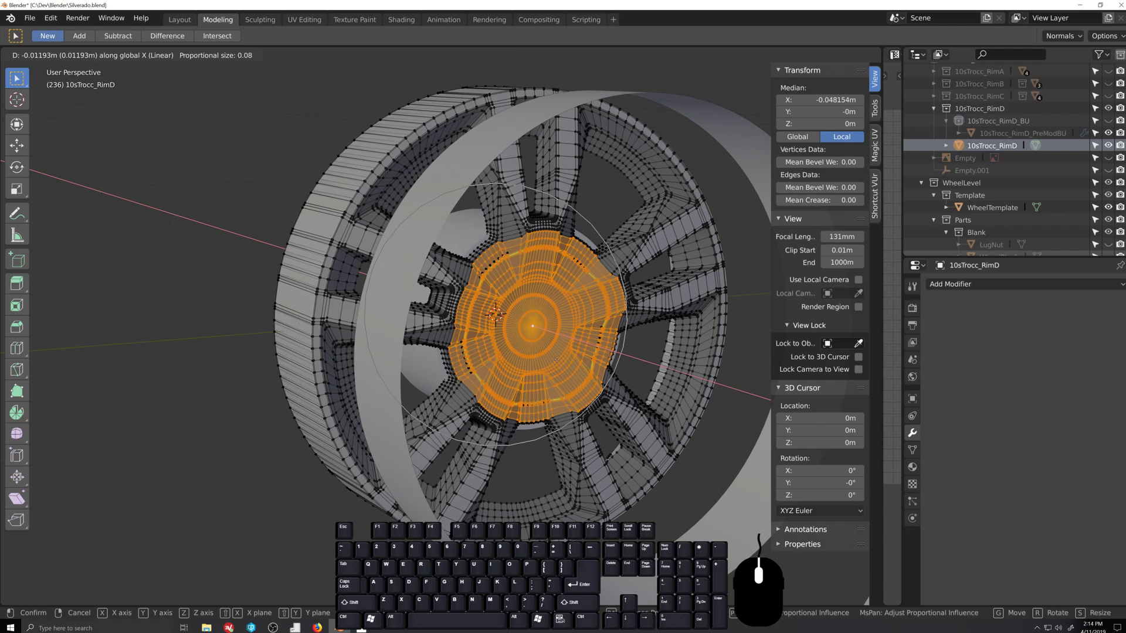
pyautogui.click(556, 359)
# Step: Push the selected hub about another -0.0038 m along X with the same proportional falloff
pyautogui.moveTo(557, 359)
pyautogui.mouseDown(button='middle')
pyautogui.moveTo(548, 382)
pyautogui.moveTo(504, 393)
pyautogui.moveTo(538, 405)
pyautogui.moveTo(528, 430)
pyautogui.moveTo(561, 368)
pyautogui.mouseUp(button='middle')
pyautogui.scroll(6, 523, 395)
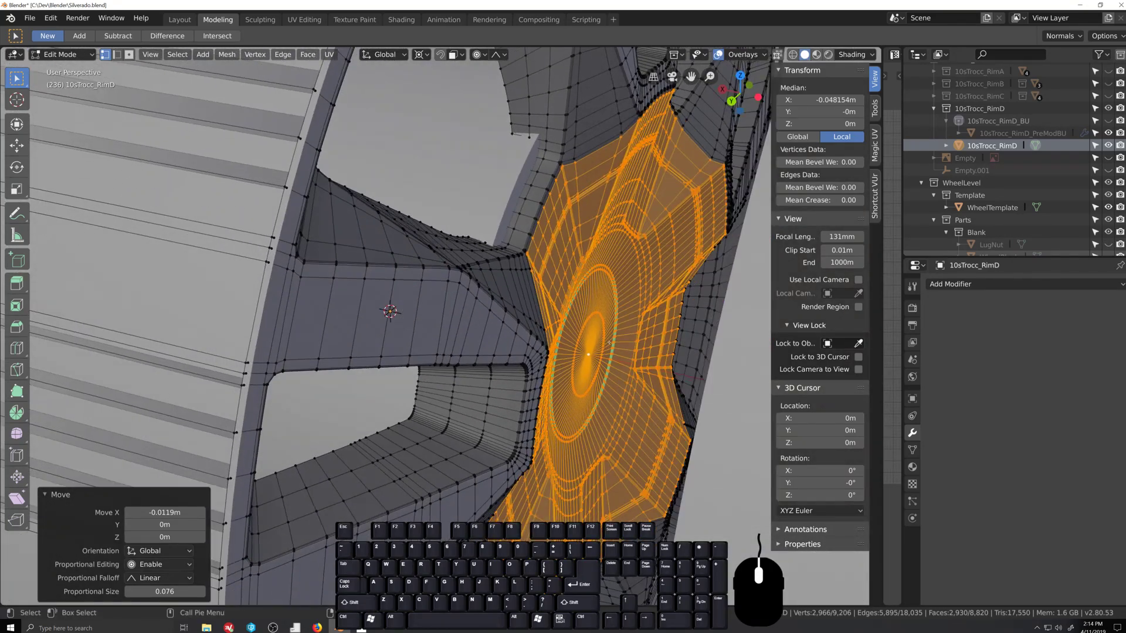
pyautogui.press('g')
pyautogui.press('x')
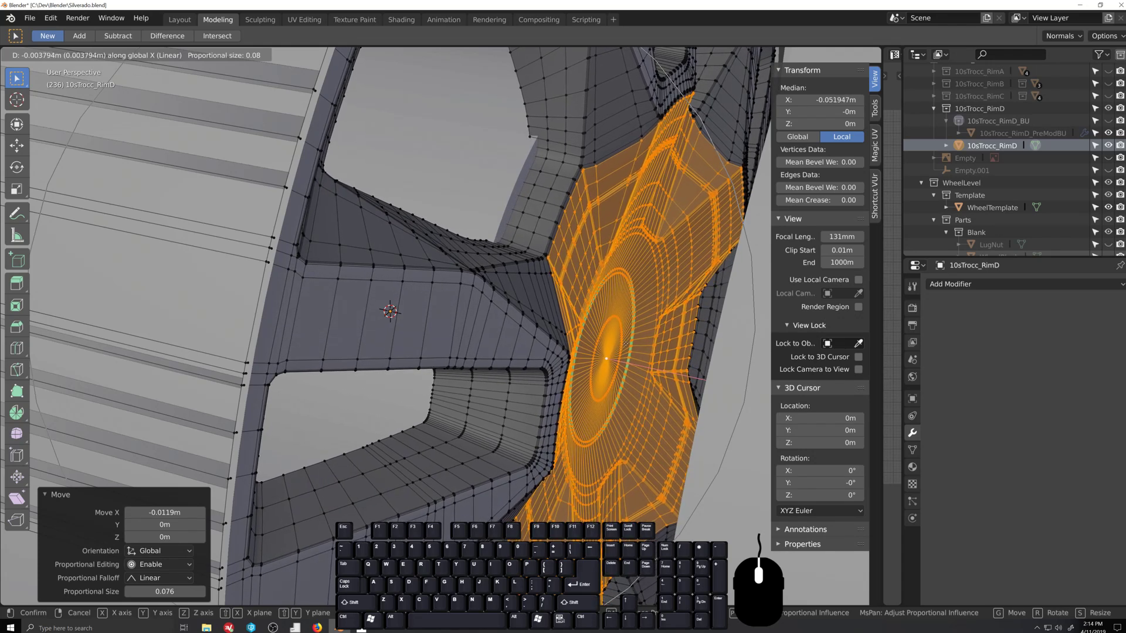
pyautogui.click(621, 345)
# Step: Inspect the rim and tube from behind and select the tube's rear edge loop for editing
pyautogui.scroll(-5, 619, 347)
pyautogui.moveTo(613, 358); pyautogui.dragTo(461, 366, button='middle')
pyautogui.press('Tab')
pyautogui.scroll(-5, 492, 406)
pyautogui.scroll(5, 354, 373)
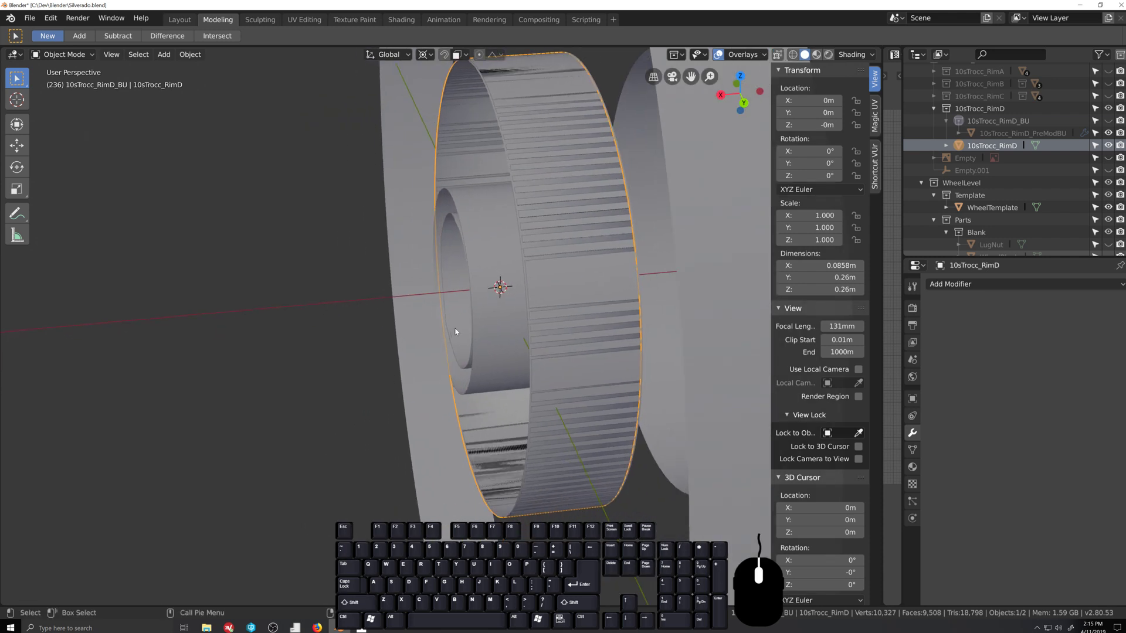
pyautogui.scroll(4, 455, 328)
pyautogui.moveTo(530, 289); pyautogui.dragTo(497, 280, button='middle')
pyautogui.scroll(-4, 540, 272)
pyautogui.scroll(4, 545, 325)
pyautogui.press('Tab')
pyautogui.keyDown('alt'); pyautogui.click(495, 280); pyautogui.keyUp('alt')
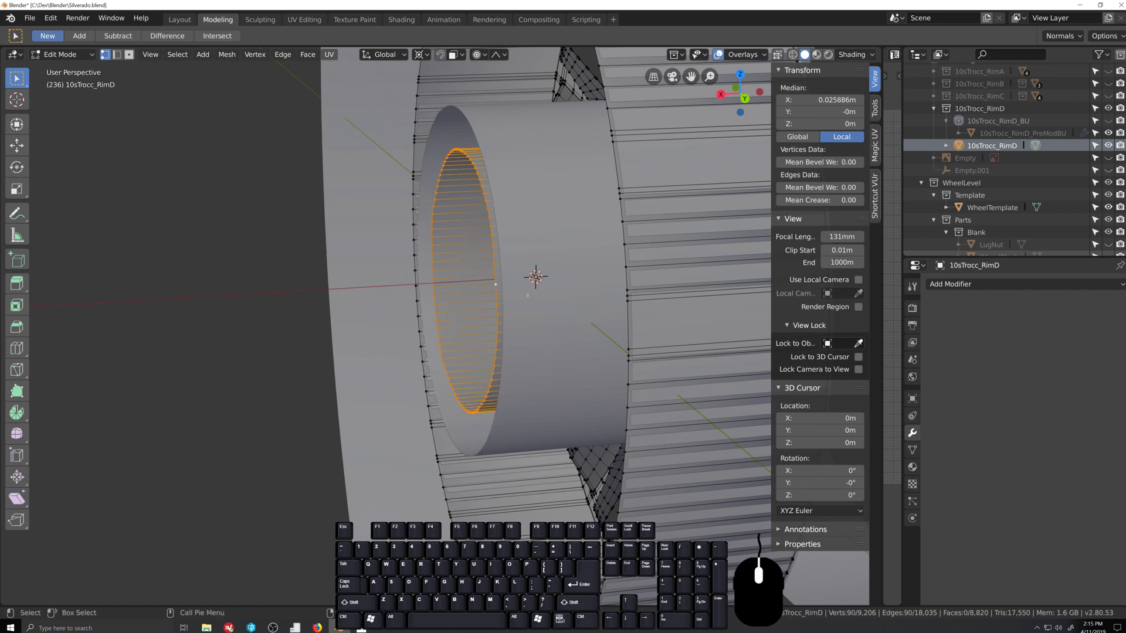
# Step: Try to flatten the tube's rear edge loop with an X scale of 0, and undo the scaling
pyautogui.press('s')
pyautogui.press('x')
pyautogui.press('0')
pyautogui.press('Return')
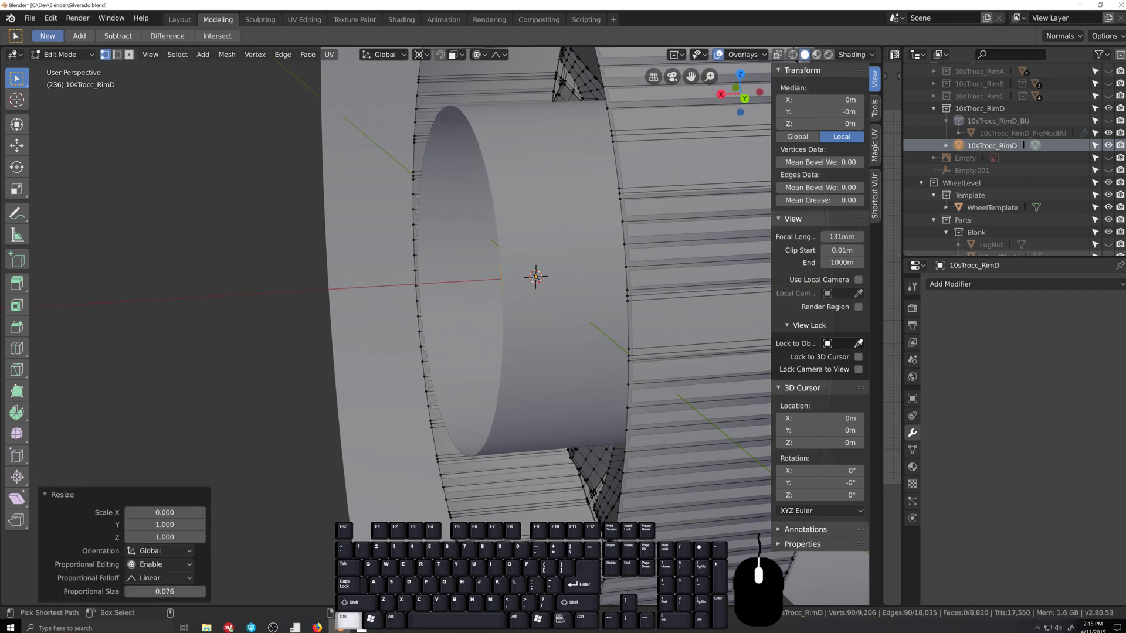
pyautogui.hotkey('ctrl', 'z')
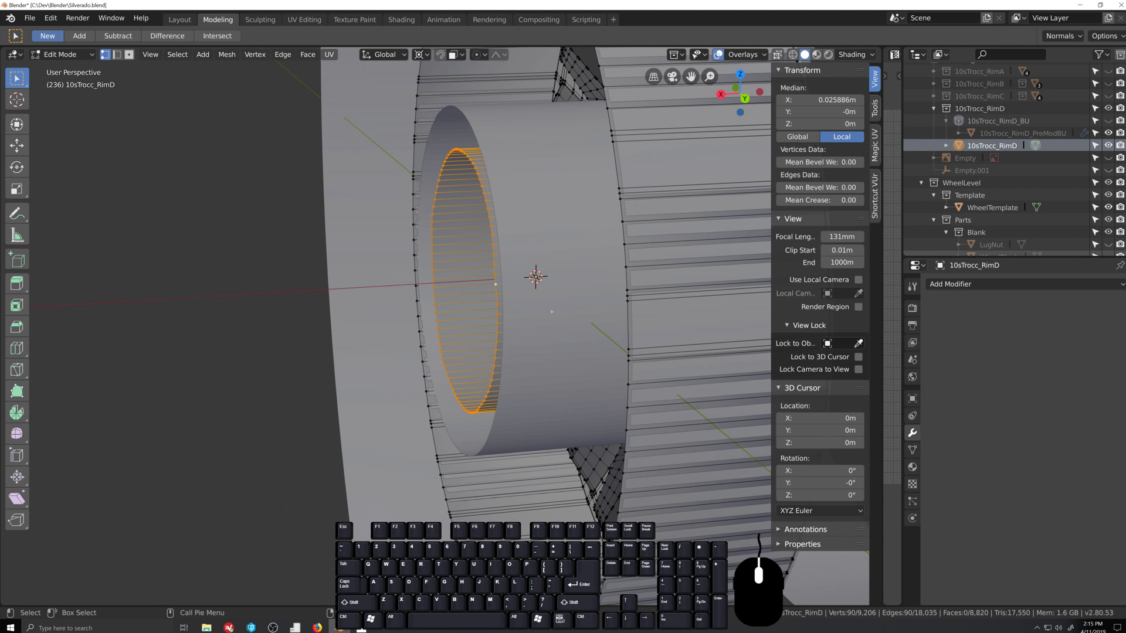
# Step: Switch the pivot point away from the 3D cursor and flatten the tube's rear edge loop with an X scale of 0
pyautogui.press('.')
pyautogui.click(469, 268)
pyautogui.press('s')
pyautogui.press('x')
pyautogui.press('0')
pyautogui.press('Return')
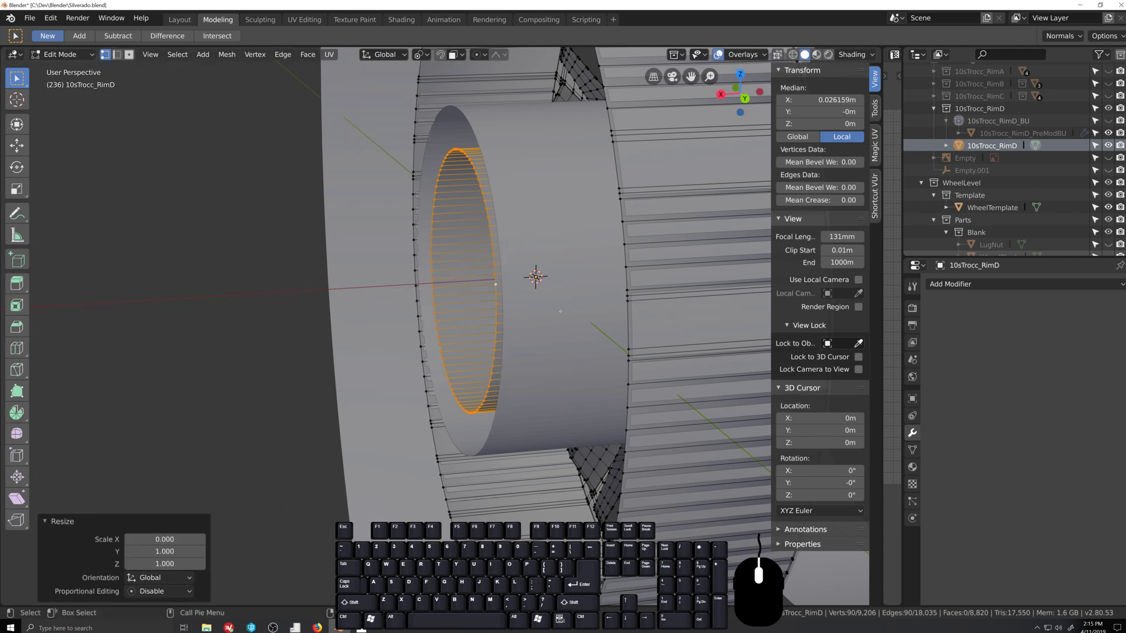
# Step: Move the tube's flattened rear edge loop about 0.0019 m along X
pyautogui.moveTo(583, 307); pyautogui.dragTo(570, 298, button='middle')
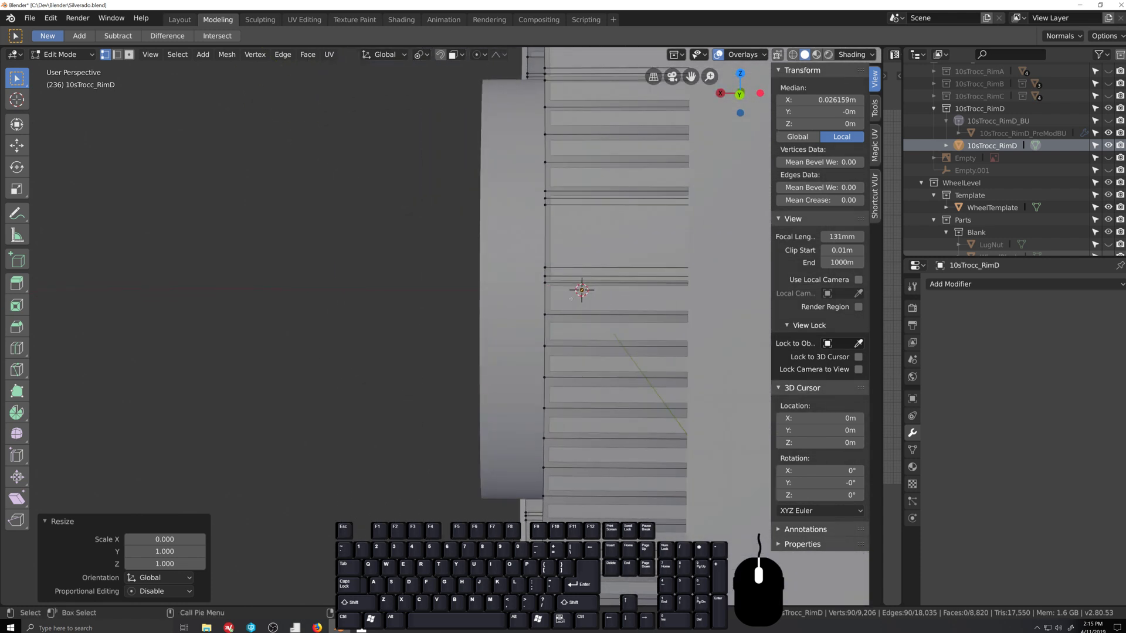
pyautogui.press('g')
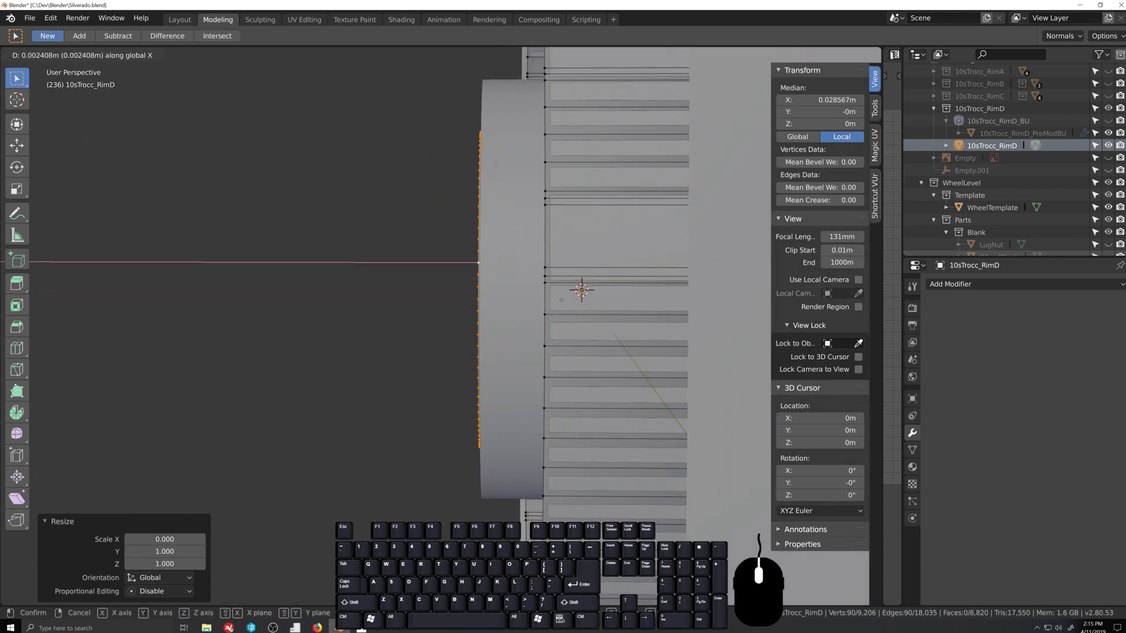
pyautogui.click(562, 300)
pyautogui.moveTo(563, 300); pyautogui.dragTo(603, 329, button='middle')
pyautogui.press('Tab')
pyautogui.press('Tab')
pyautogui.scroll(-3, 603, 329)
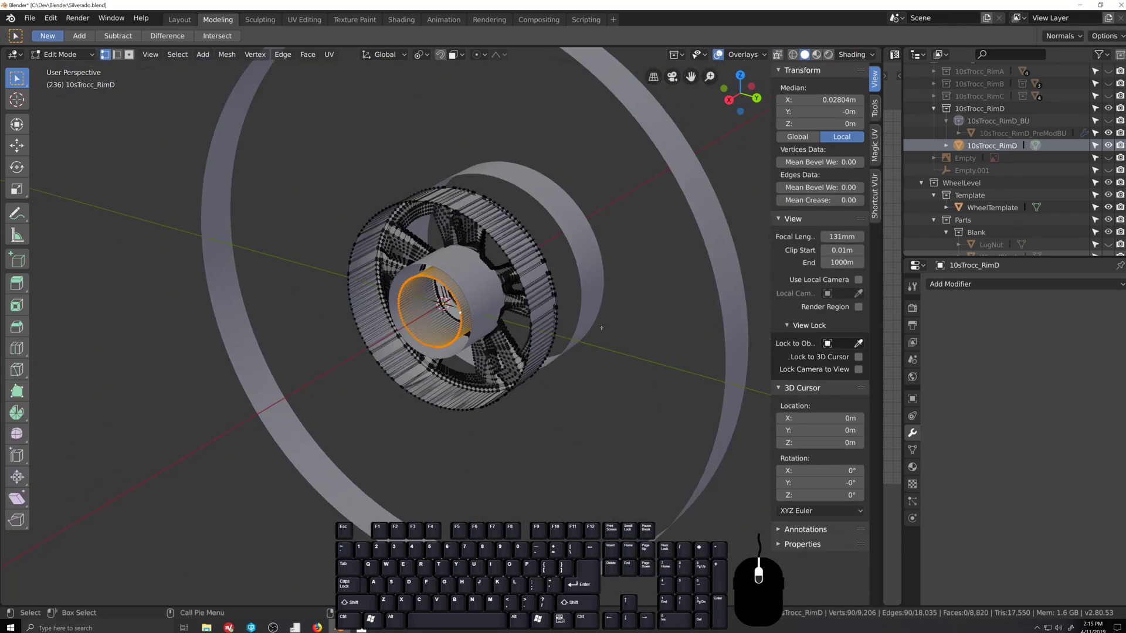
# Step: Select the whole rim mesh, return to Object Mode, and add a Basis plus two shape keys named Scale and Offset
pyautogui.press('a')
pyautogui.scroll(-2, 592, 313)
pyautogui.press('Tab')
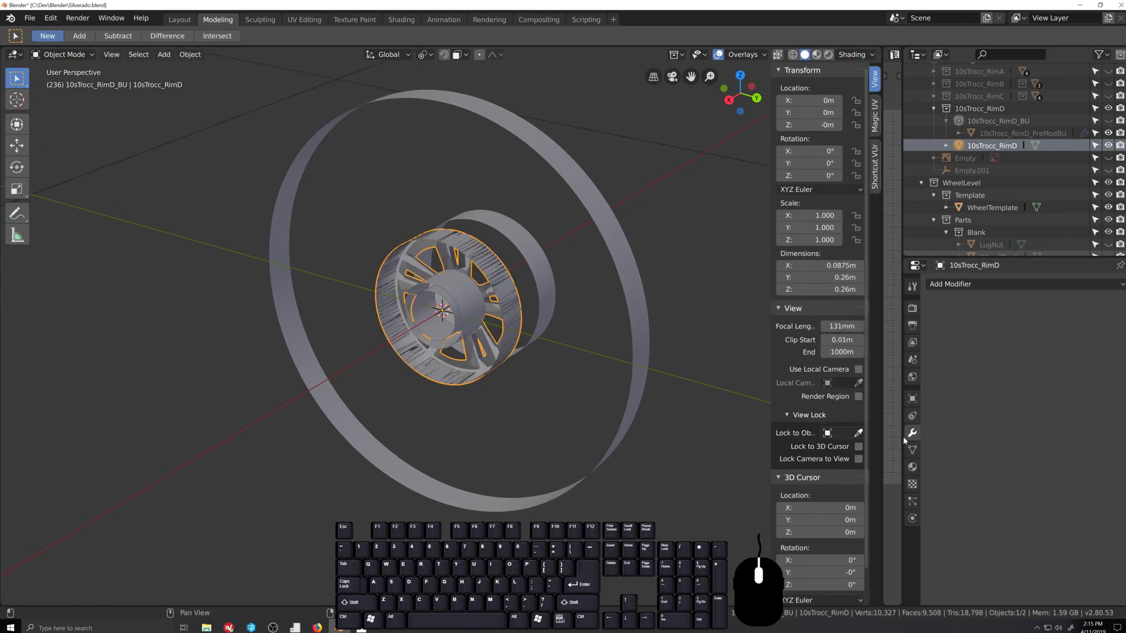
pyautogui.click(913, 449)
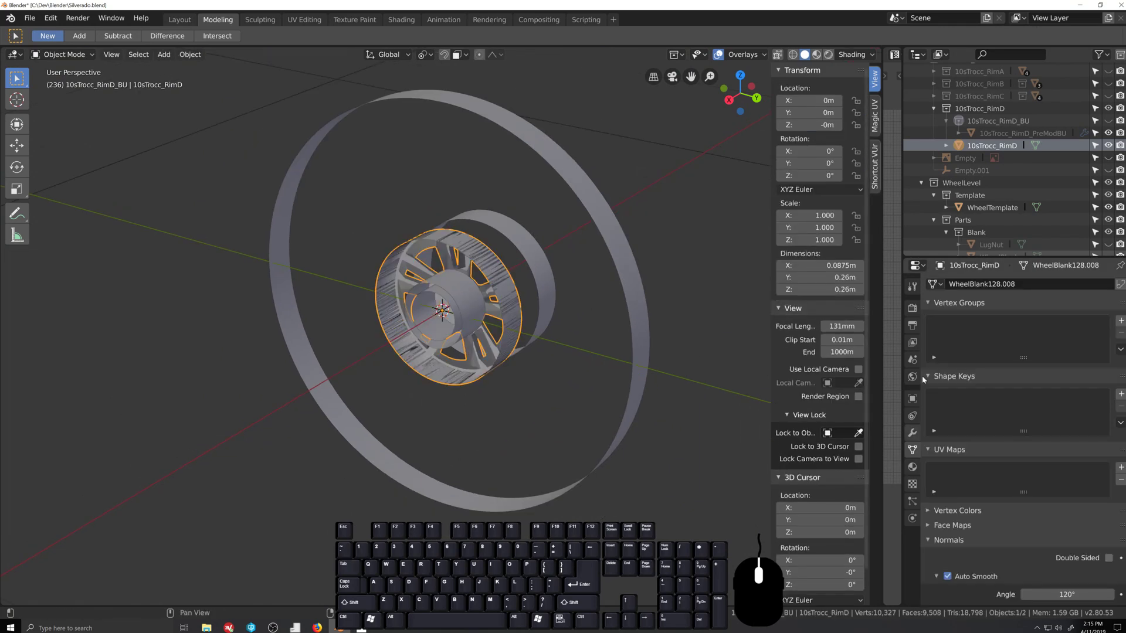
pyautogui.tripleClick(1121, 395)
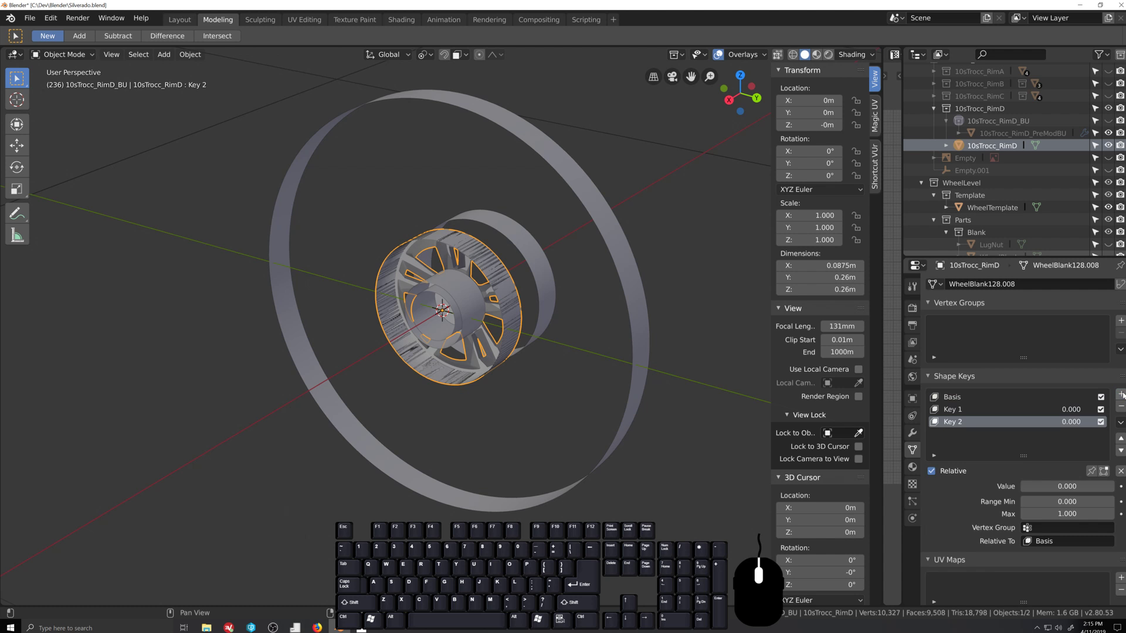
pyautogui.click(951, 410)
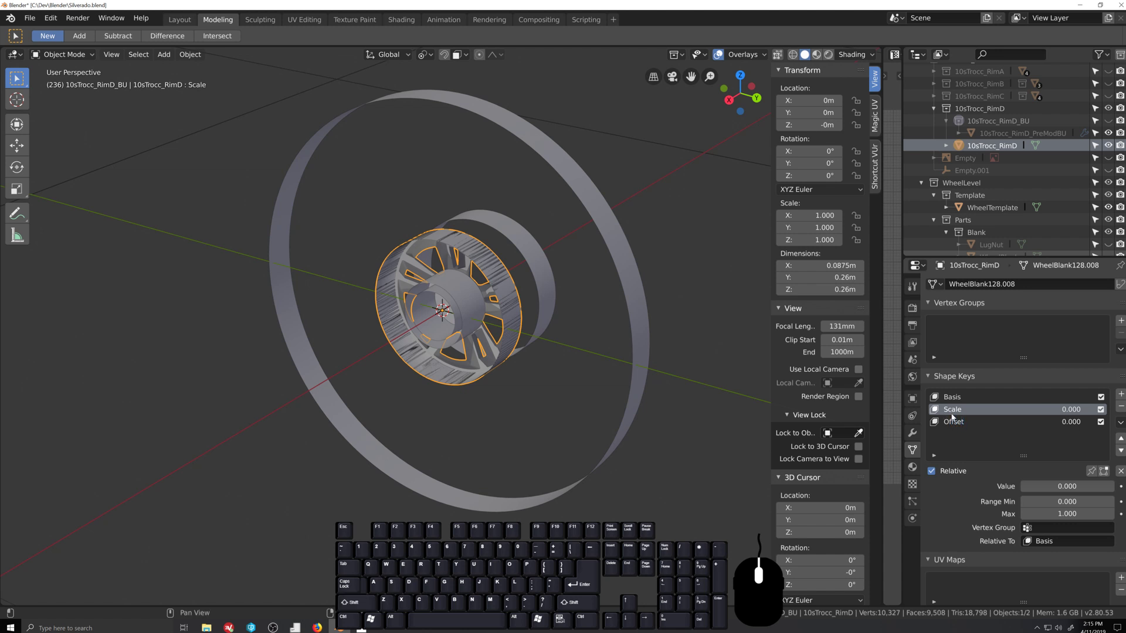
pyautogui.scroll(-3, 484, 299)
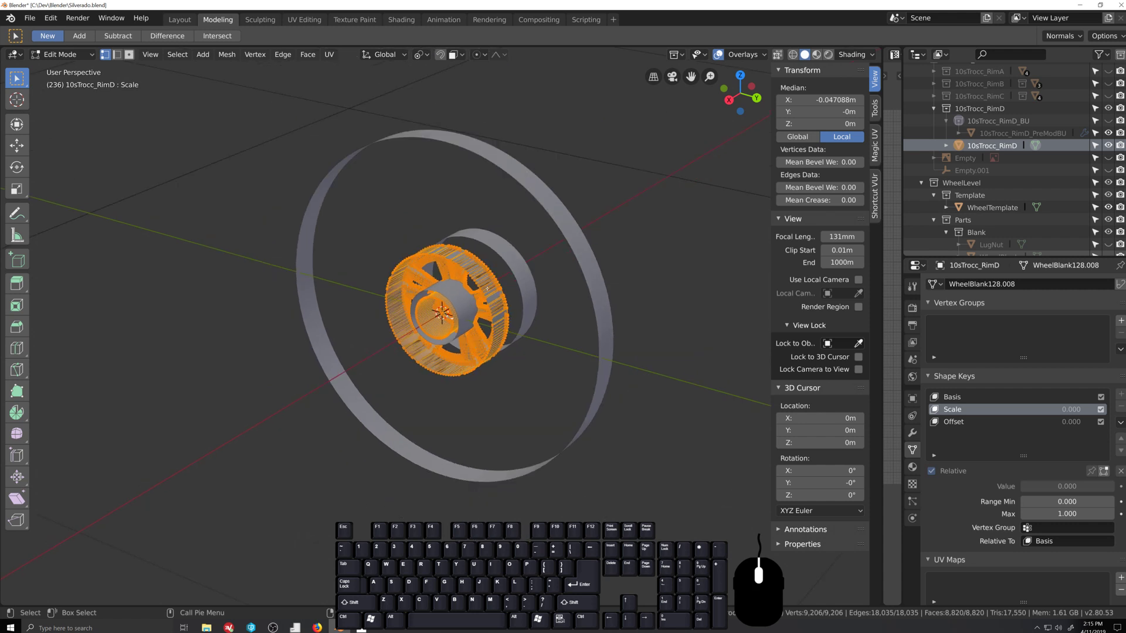
pyautogui.press('s')
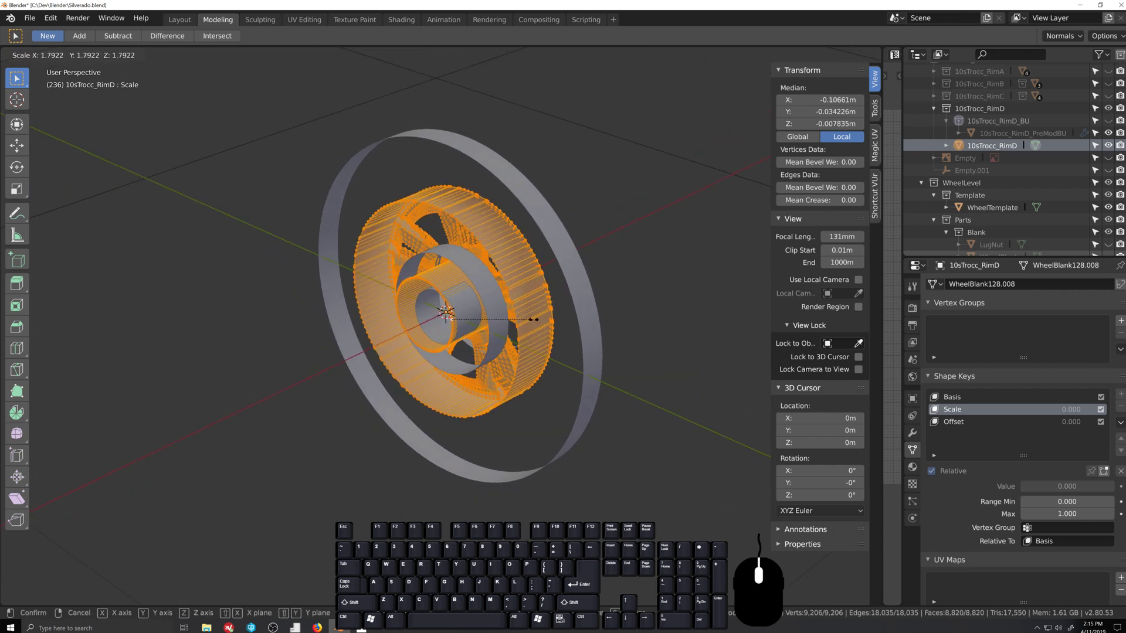
pyautogui.rightClick(568, 456)
pyautogui.moveTo(568, 456); pyautogui.dragTo(558, 330, button='middle')
pyautogui.press('s')
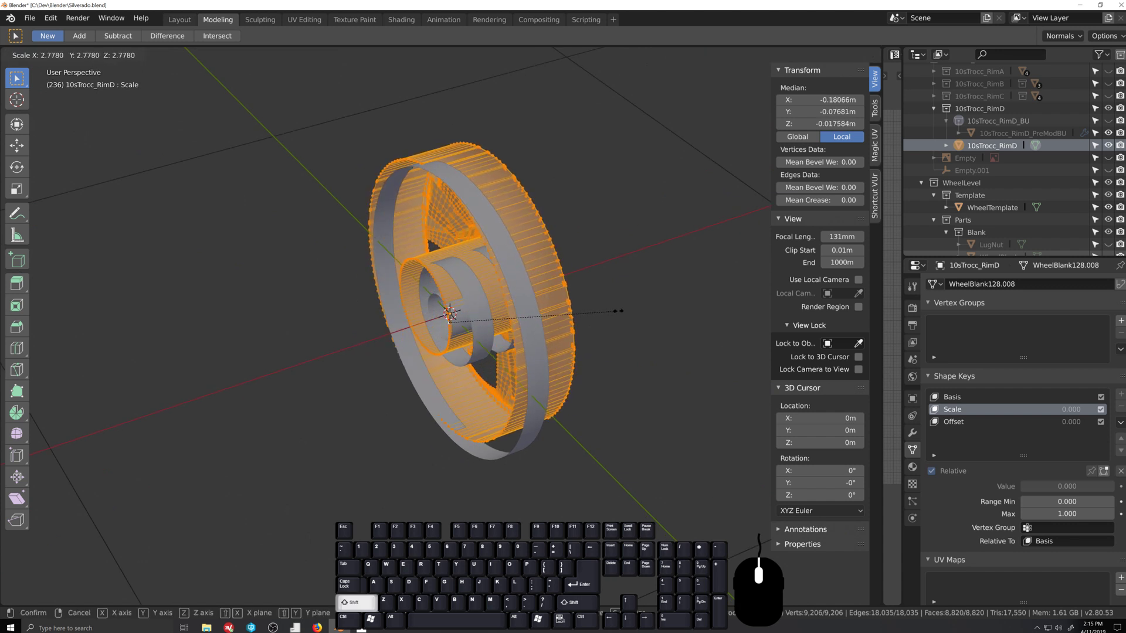
pyautogui.rightClick(704, 297)
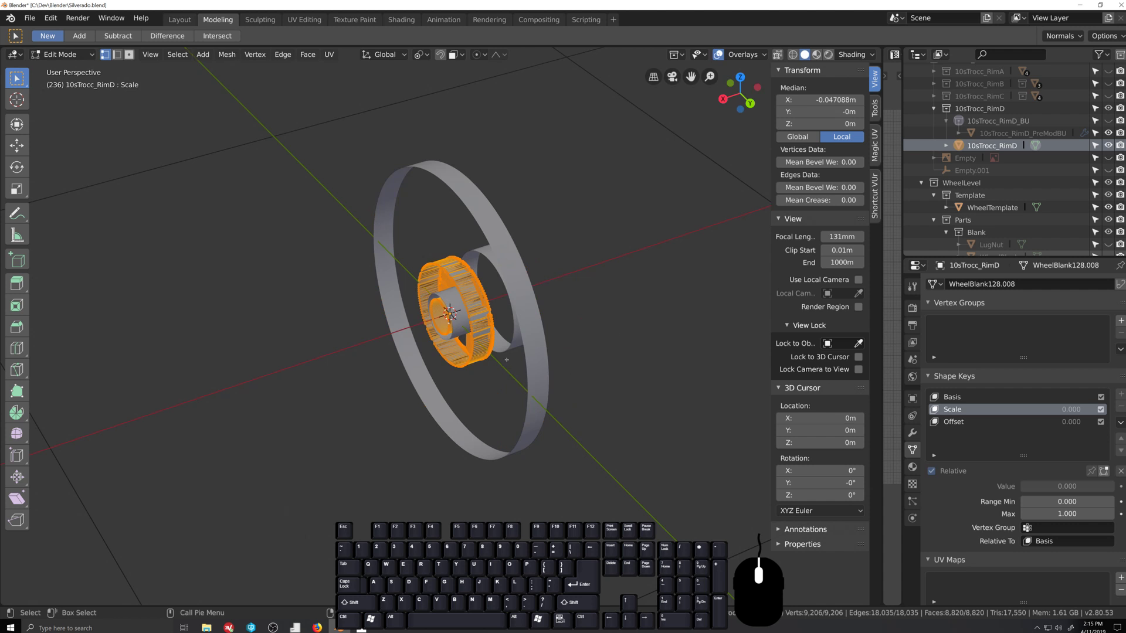
# Step: Set the pivot point to the 3D cursor and scale the whole rim by about 2.835 in the Scale shape key
pyautogui.press('.')
pyautogui.click(596, 361)
pyautogui.moveTo(596, 360); pyautogui.dragTo(515, 339, button='middle')
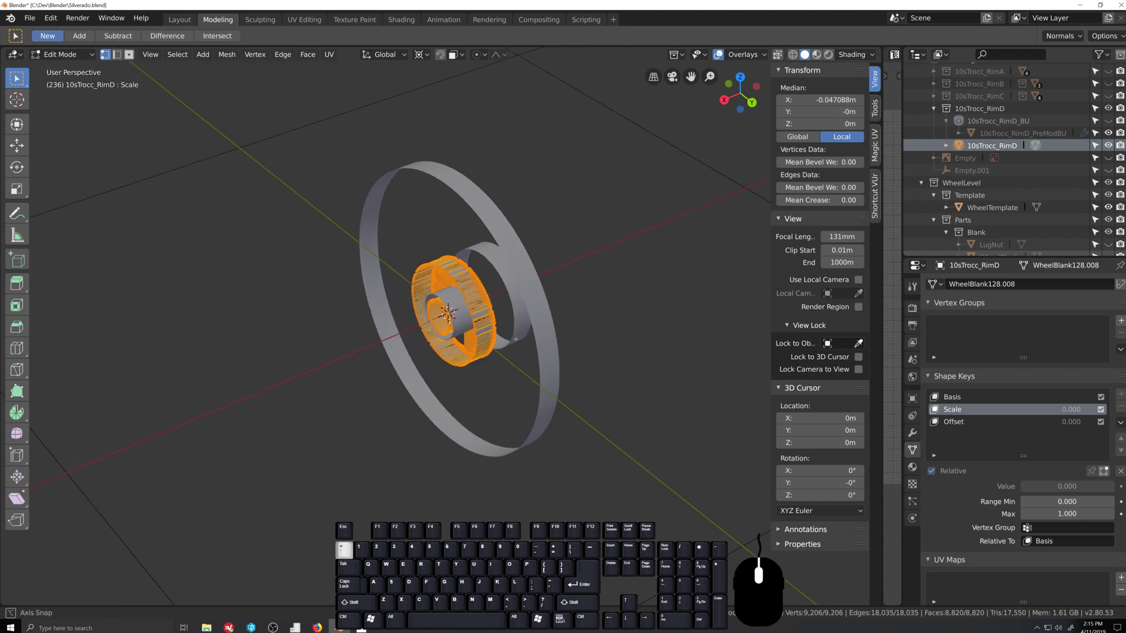
pyautogui.press('s')
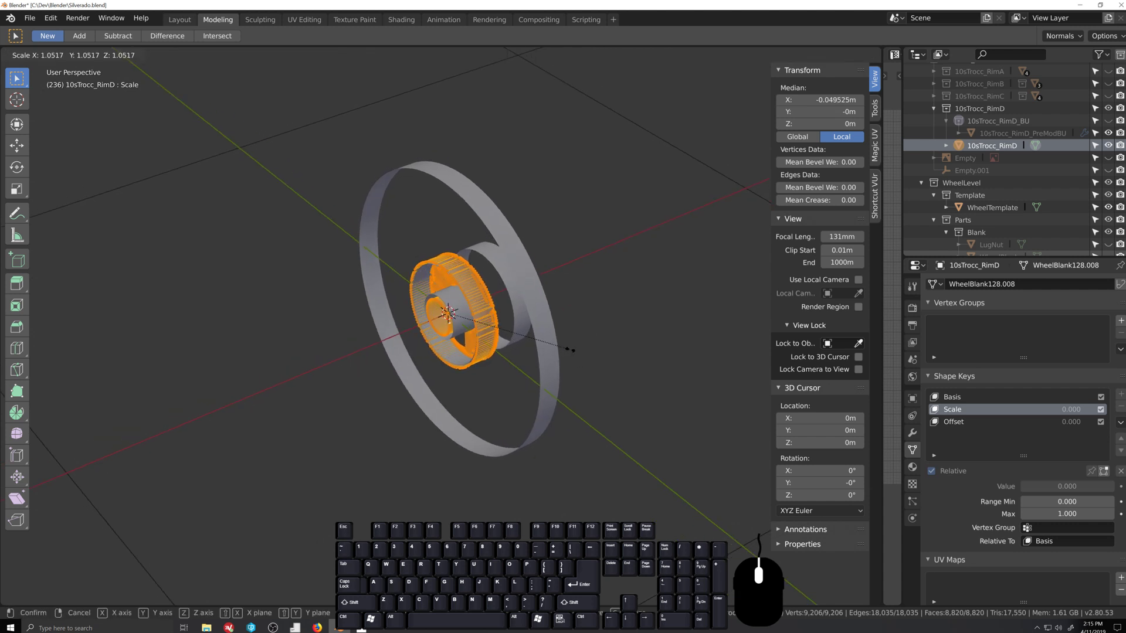
pyautogui.keyDown('shift'); pyautogui.click(44, 340); pyautogui.keyUp('shift')
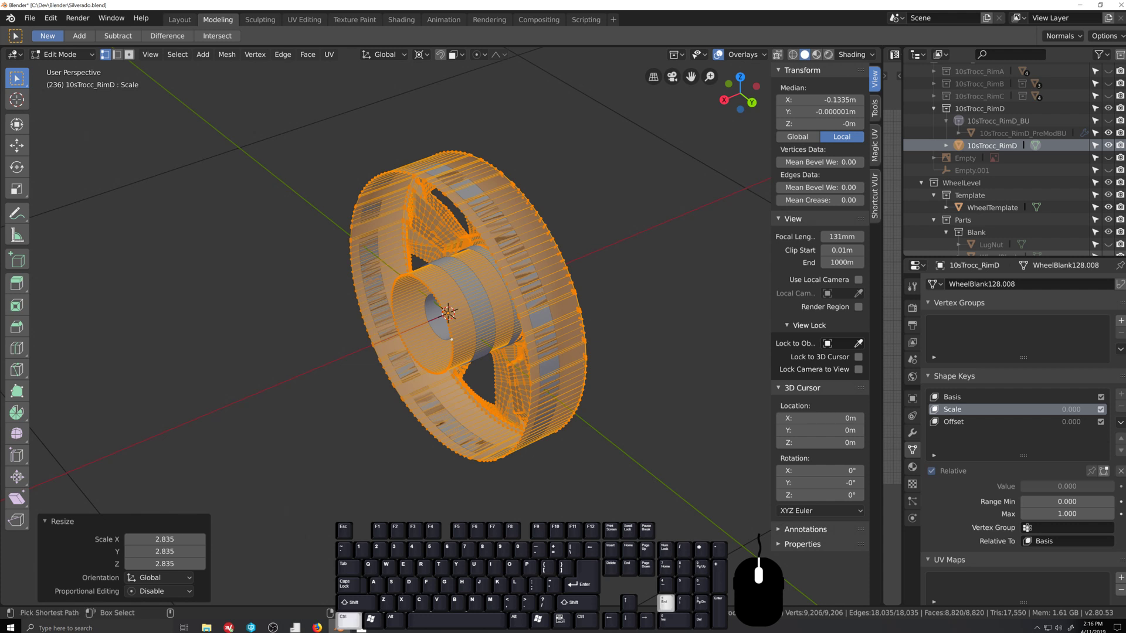
# Step: Move the whole enlarged rim about -0.027 m along X in the Scale shape key
pyautogui.press('ctrl+KP_1')
pyautogui.scroll(4, 331, 344)
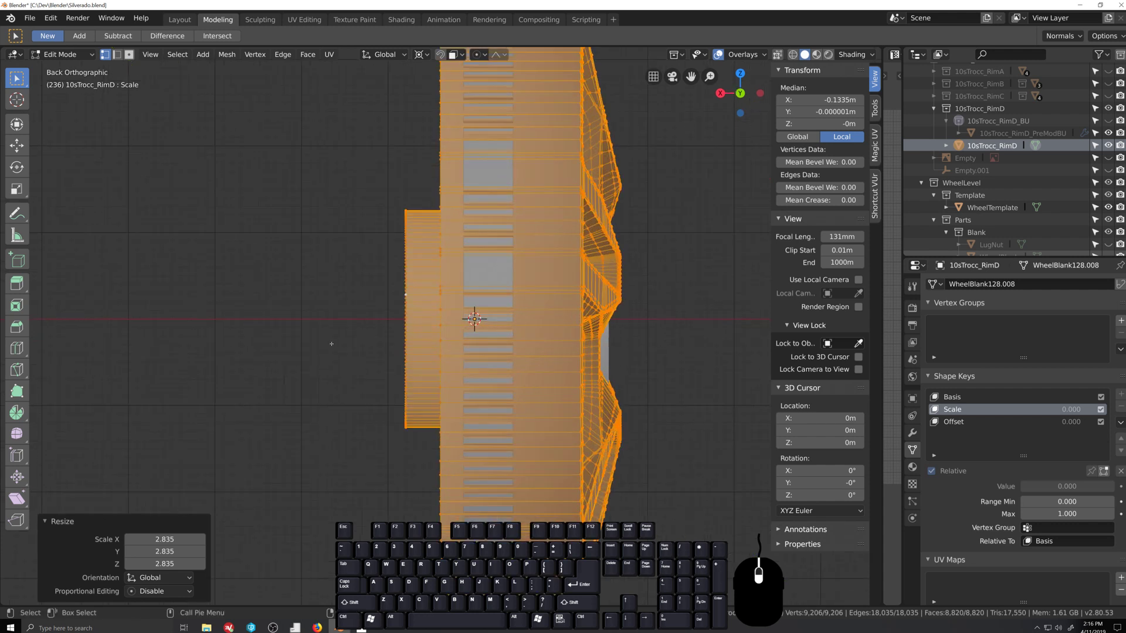
pyautogui.scroll(2, 496, 341)
pyautogui.press('g')
pyautogui.press('x')
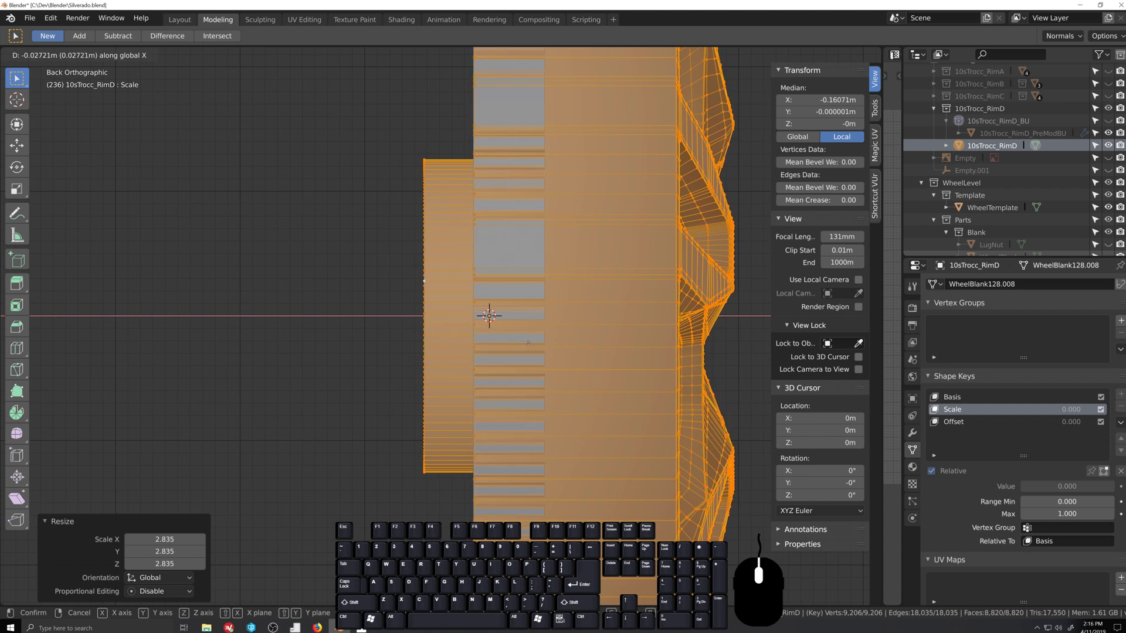
pyautogui.click(527, 343)
# Step: Deselect the outer barrel's rear edge loop and move the remaining selection -0.0254 m along X
pyautogui.keyDown('alt'); pyautogui.keyDown('shift'); pyautogui.click(474, 322); pyautogui.keyUp('shift'); pyautogui.keyUp('alt')
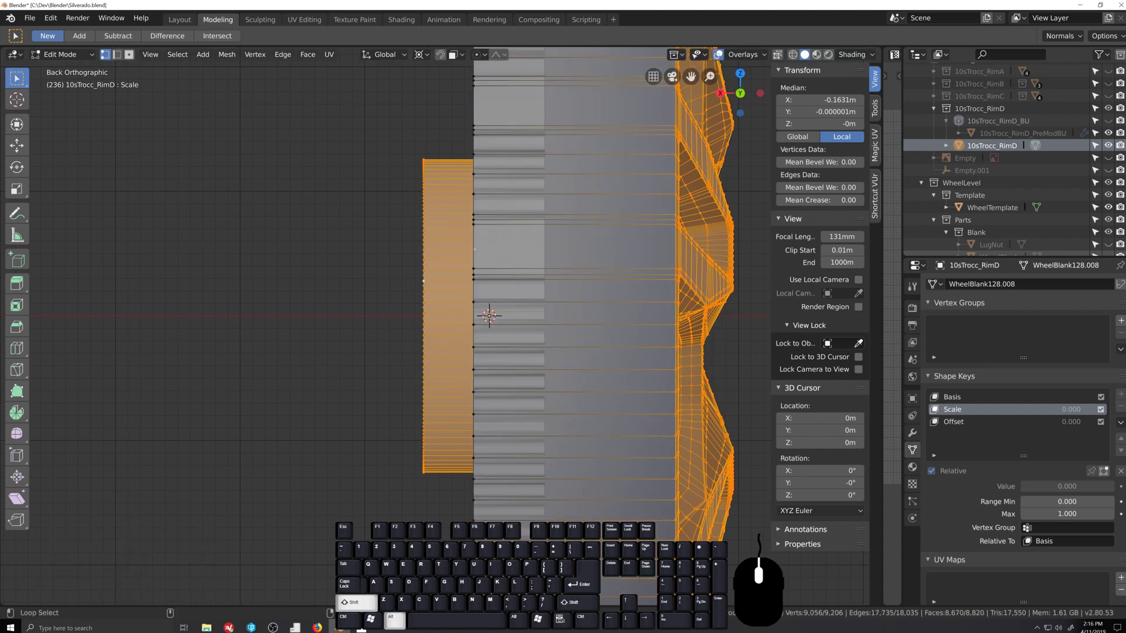
pyautogui.press('g')
pyautogui.press('x')
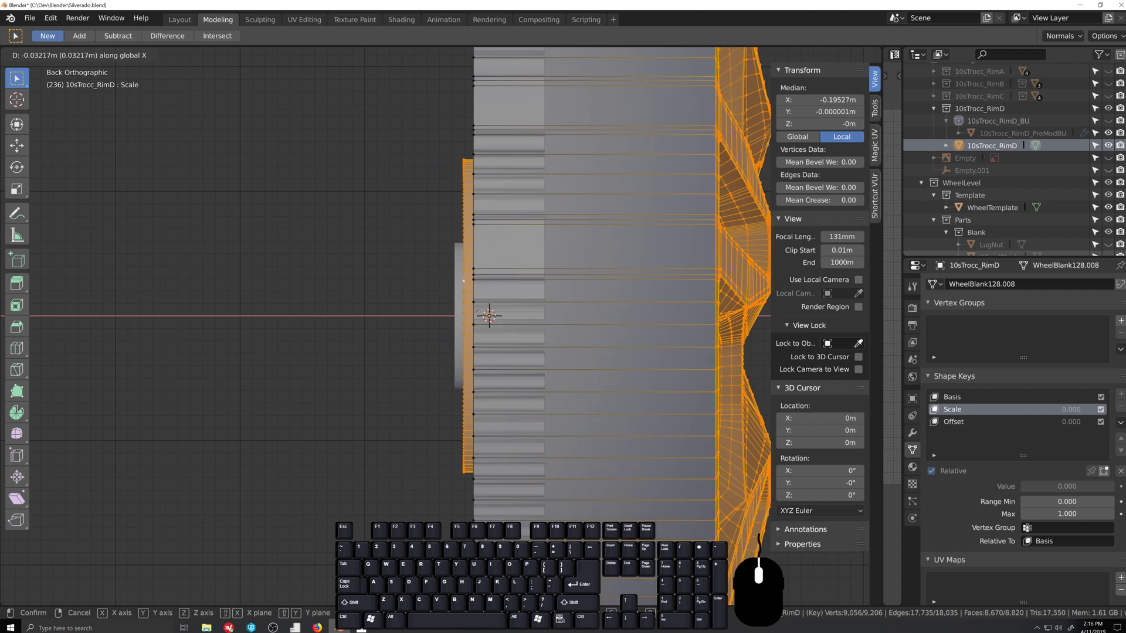
pyautogui.click(457, 325)
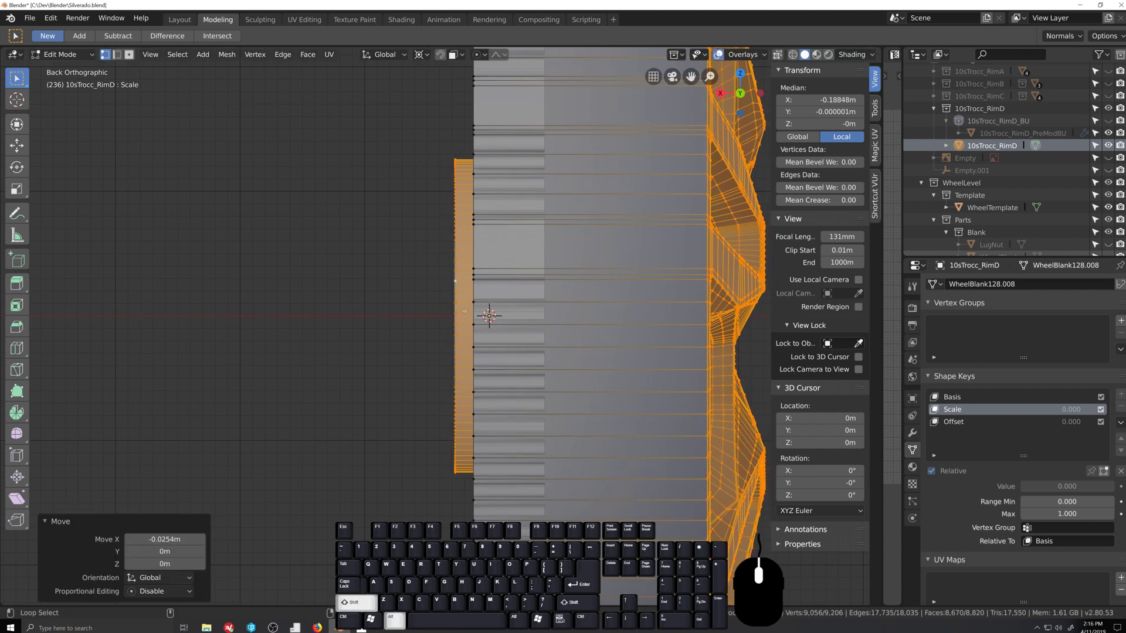
# Step: Deselect the tube's rear edge loop and move the remaining spoke face geometry 0.131 m along X
pyautogui.keyDown('alt'); pyautogui.keyDown('shift'); pyautogui.click(455, 319); pyautogui.keyUp('shift'); pyautogui.keyUp('alt')
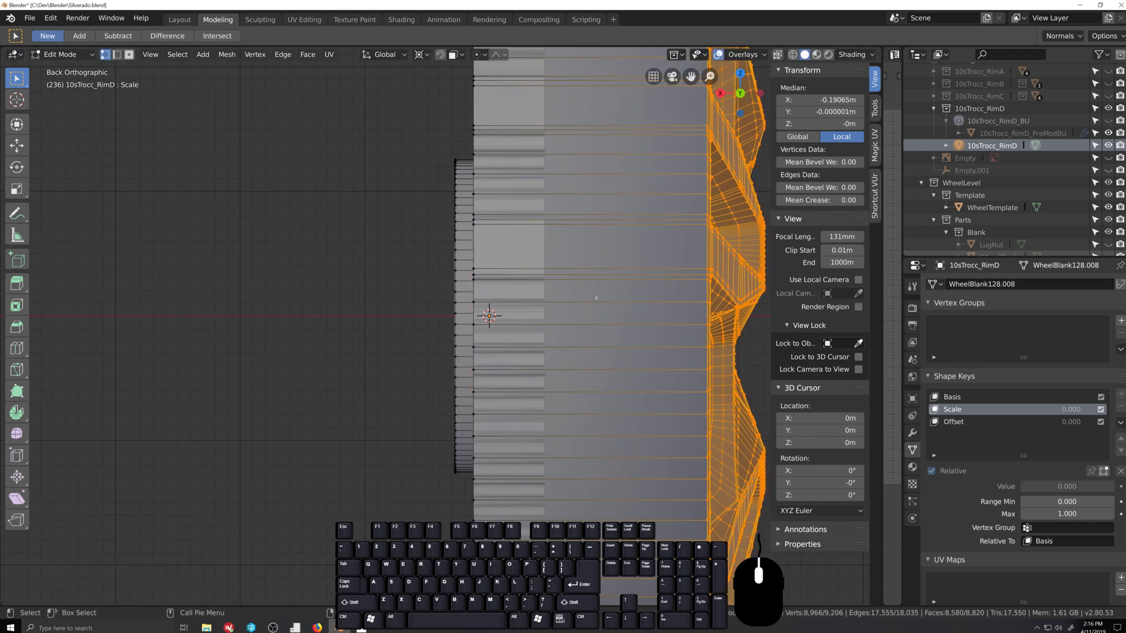
pyautogui.press('g')
pyautogui.press('x')
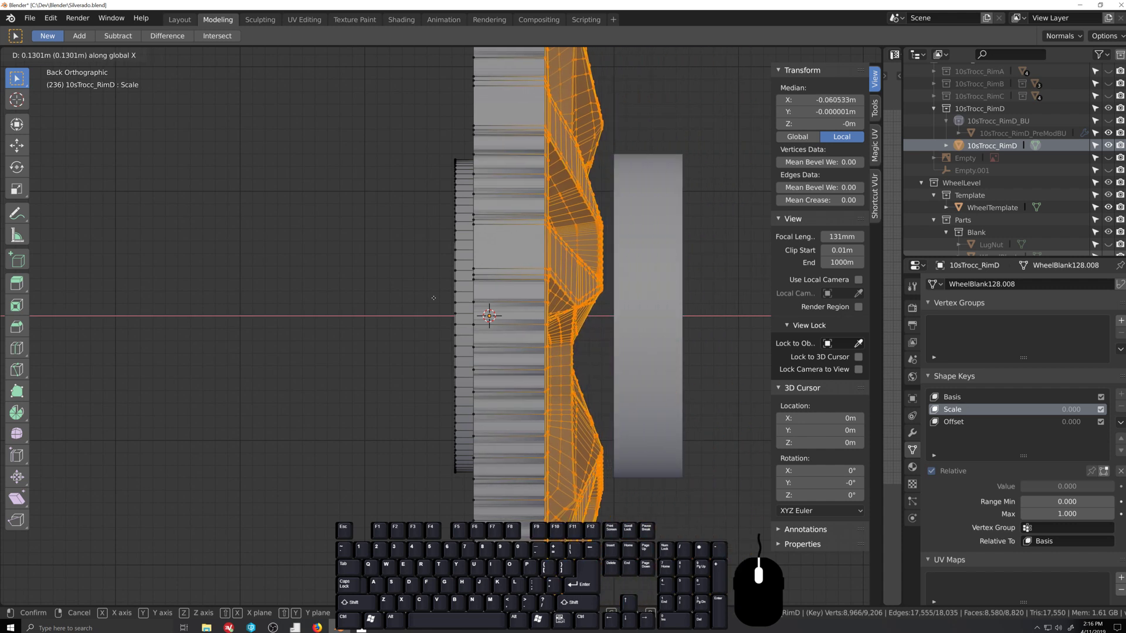
pyautogui.click(434, 297)
# Step: Return to Object Mode and preview the Scale shape key by adjusting its value
pyautogui.scroll(-5, 551, 405)
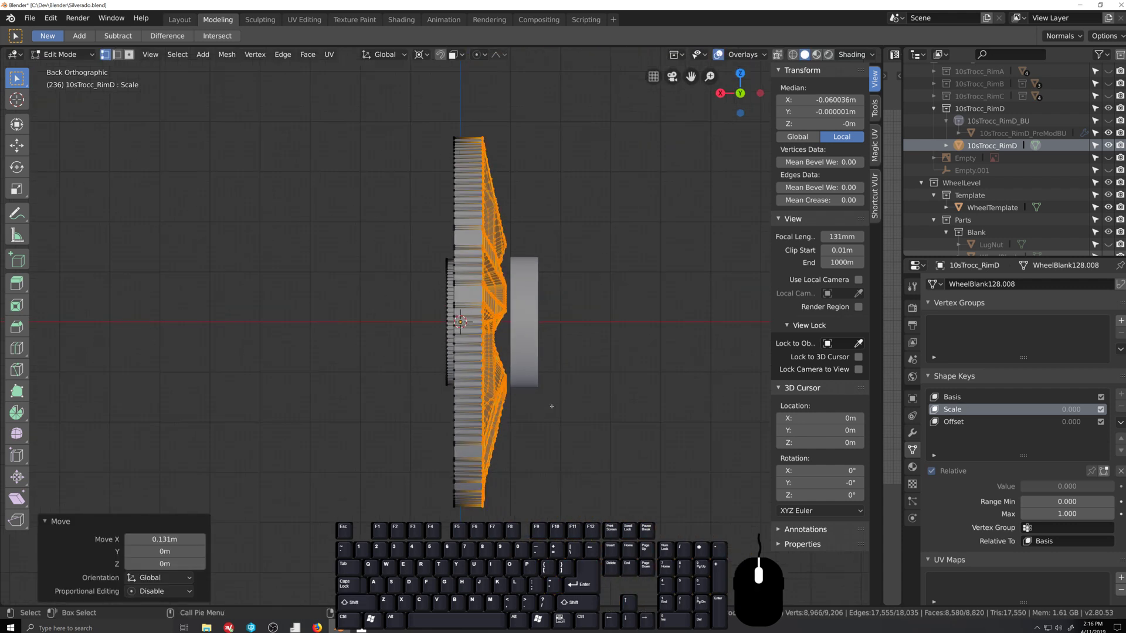
pyautogui.moveTo(551, 405); pyautogui.dragTo(515, 412, button='middle')
pyautogui.press('Tab')
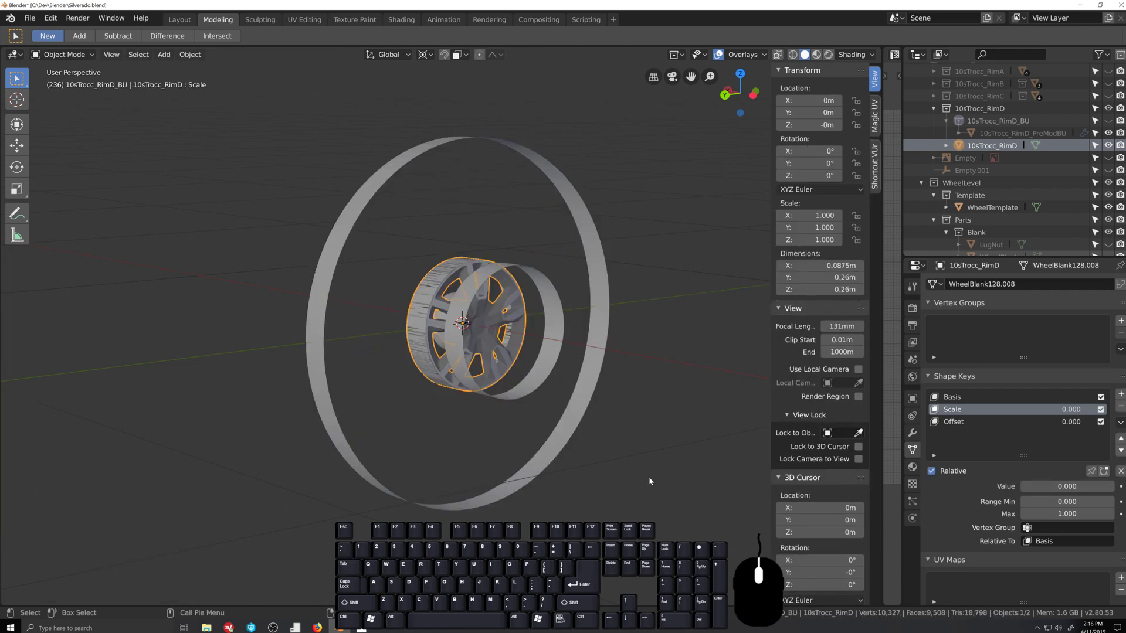
pyautogui.moveTo(1044, 486)
pyautogui.mouseDown()
pyautogui.moveTo(1119, 487)
pyautogui.moveTo(1023, 487)
pyautogui.mouseUp()
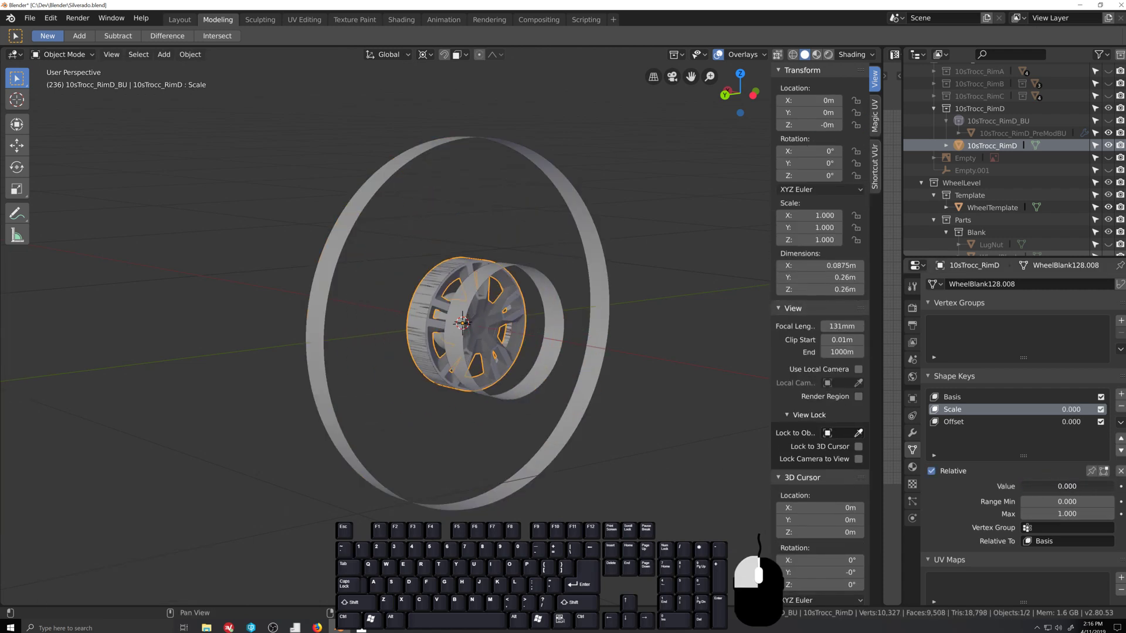
# Step: Open the Offset shape key in Edit Mode and hide the Template collection
pyautogui.click(953, 422)
pyautogui.press('Tab')
pyautogui.scroll(5, 527, 445)
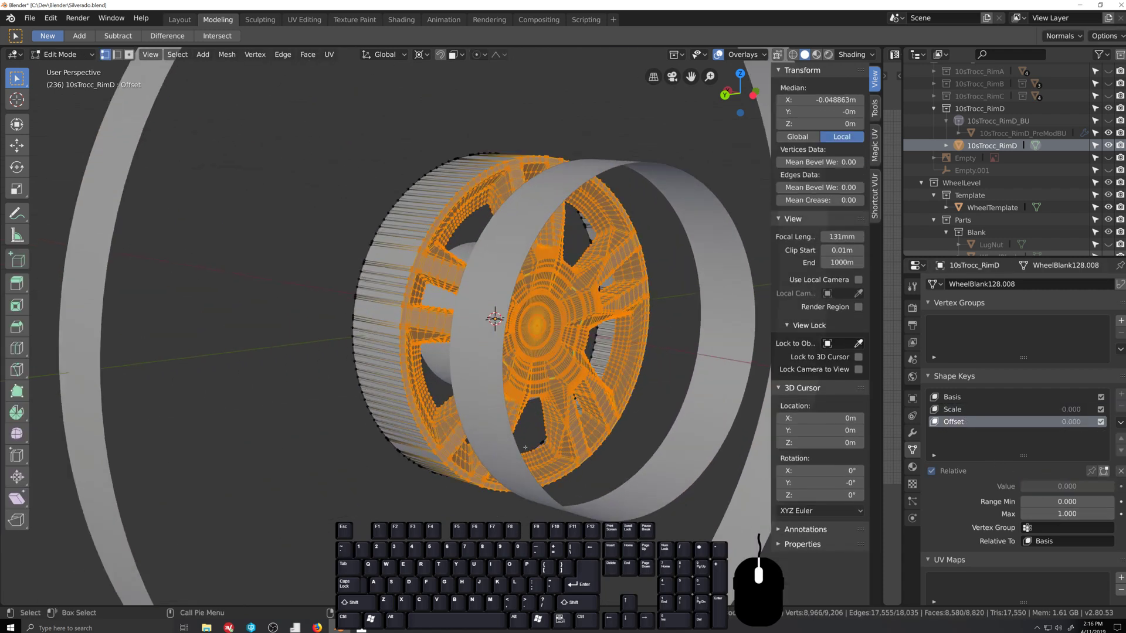
pyautogui.moveTo(528, 445); pyautogui.dragTo(468, 439, button='middle')
pyautogui.scroll(-2, 533, 446)
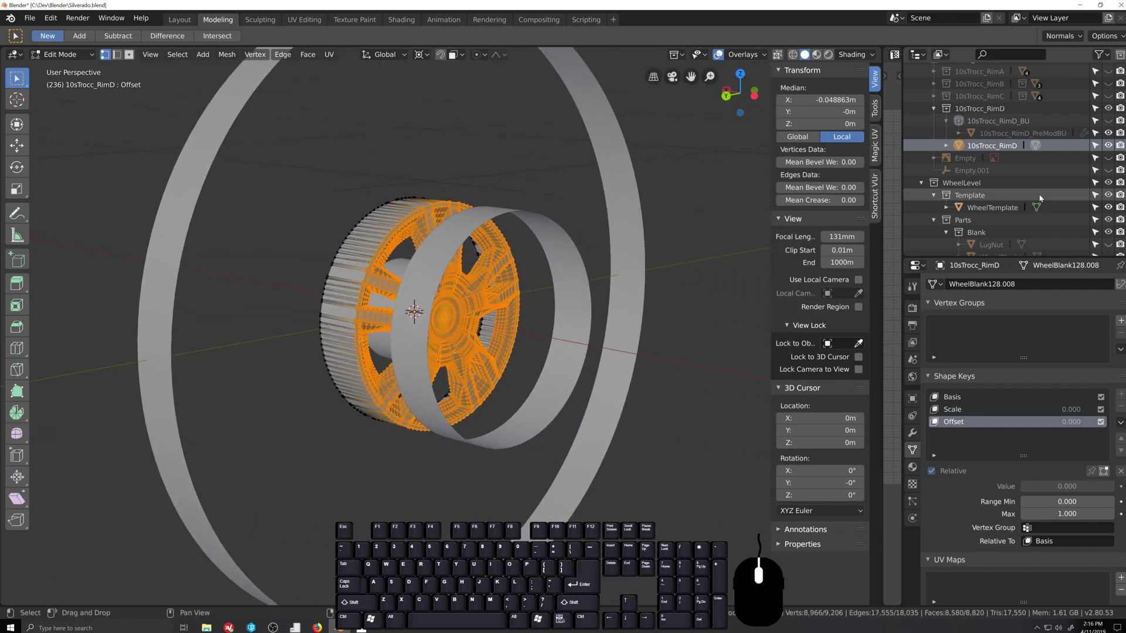
pyautogui.click(1108, 195)
# Step: Select the hub's centre vertex and grow the selection outward until it covers the hub up to the spoke bases
pyautogui.scroll(3, 417, 325)
pyautogui.click(448, 313)
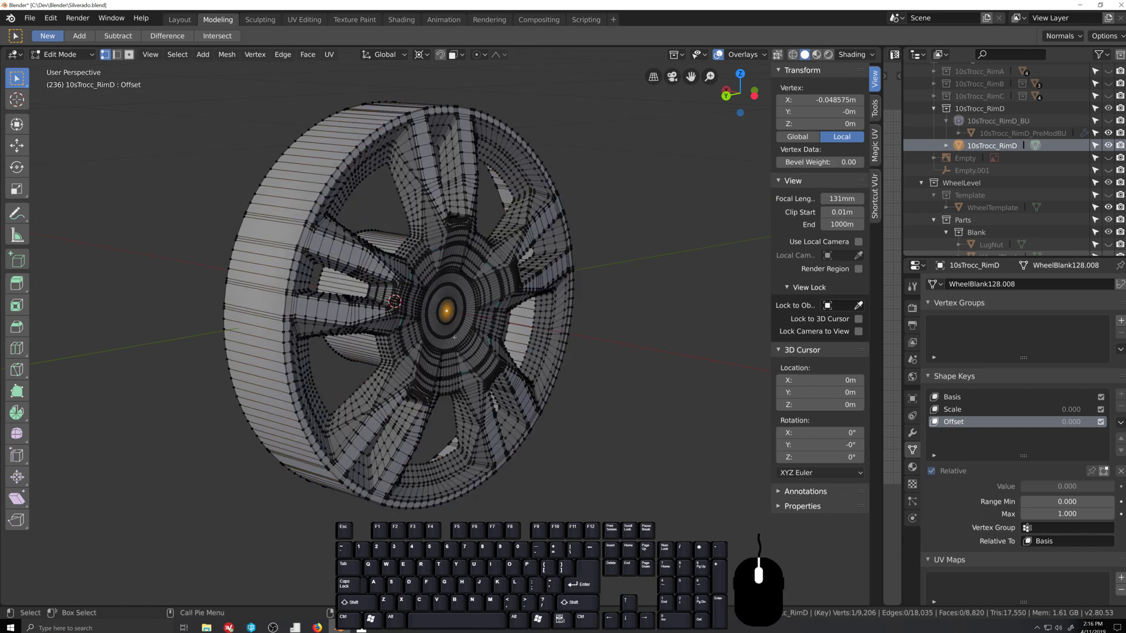
pyautogui.press('ctrl+KP_Add')
pyautogui.press('ctrl+KP_Add')
pyautogui.press('ctrl+KP_Add')
pyautogui.press('ctrl+KP_Add')
pyautogui.press('ctrl+KP_Add')
pyautogui.press('ctrl+KP_Add')
pyautogui.press('ctrl+KP_Add')
pyautogui.press('ctrl+KP_Add')
pyautogui.press('ctrl+KP_Add')
pyautogui.press('ctrl+KP_Add')
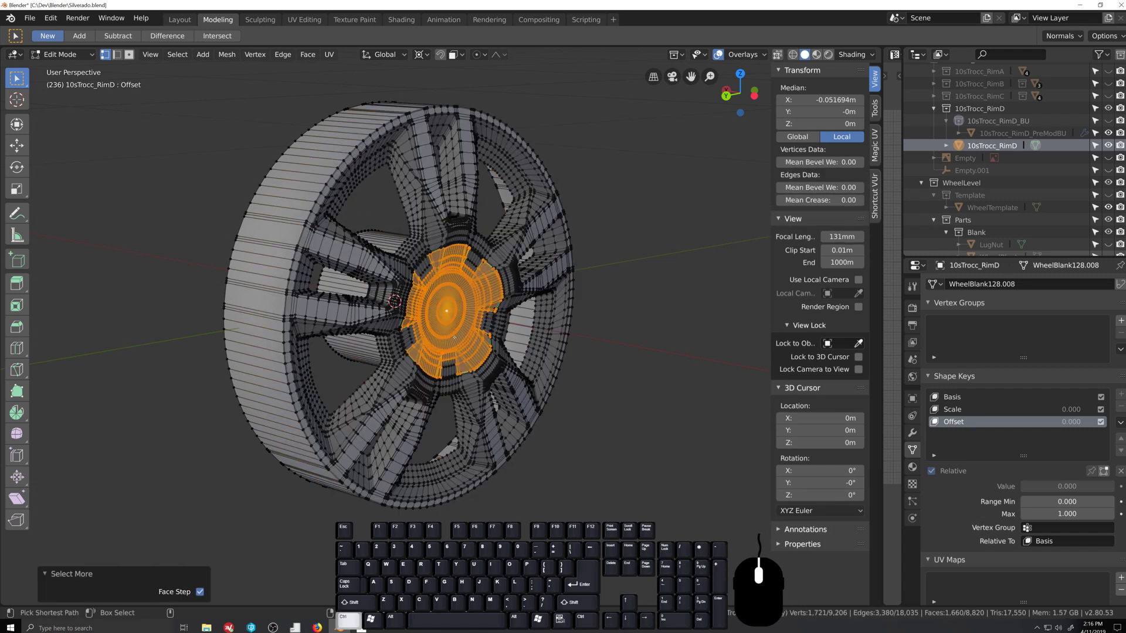
pyautogui.press('ctrl+KP_Add')
pyautogui.press('ctrl+KP_Add')
pyautogui.press('ctrl+KP_Add')
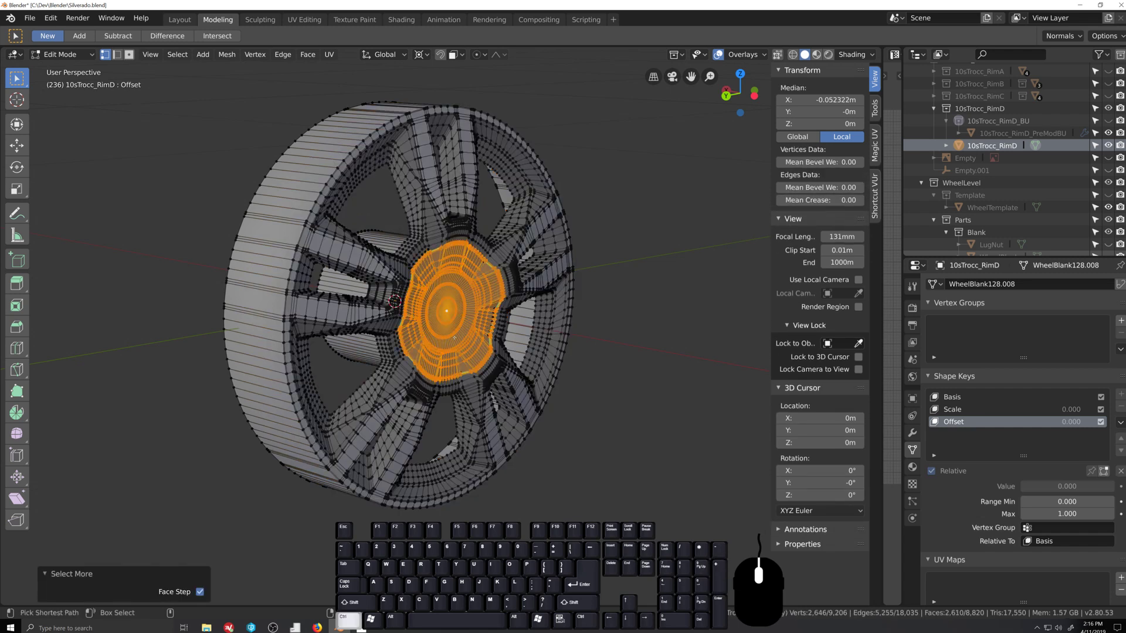
pyautogui.scroll(2, 455, 338)
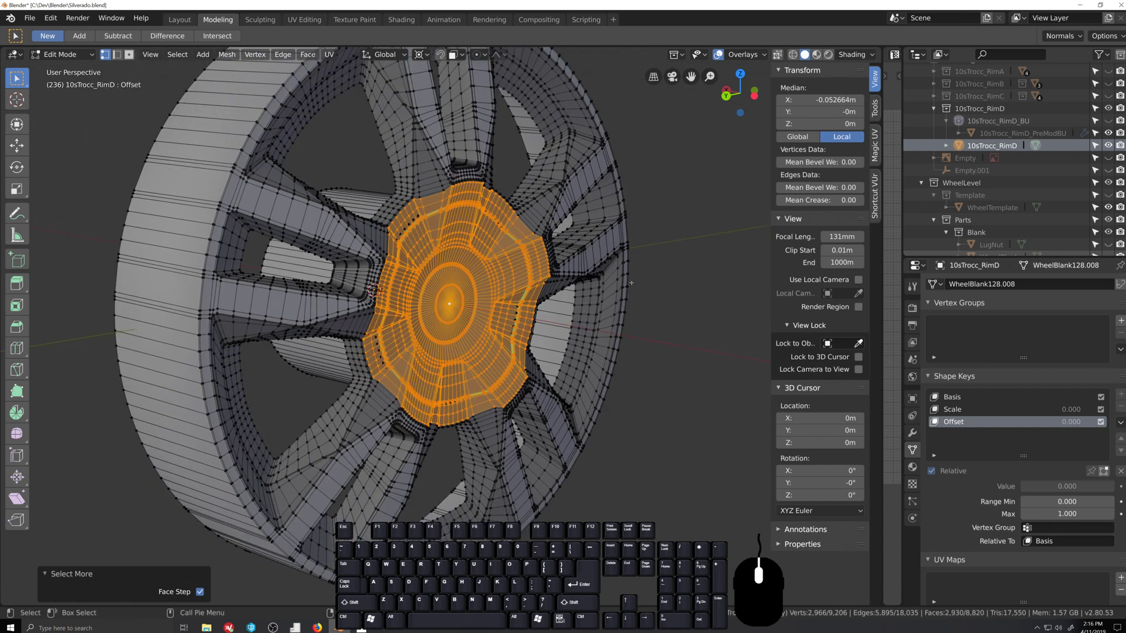
# Step: Enable proportional editing and hide the rear tube's geometry in the rim mesh
pyautogui.press('o')
pyautogui.scroll(-3, 631, 284)
pyautogui.press('`')
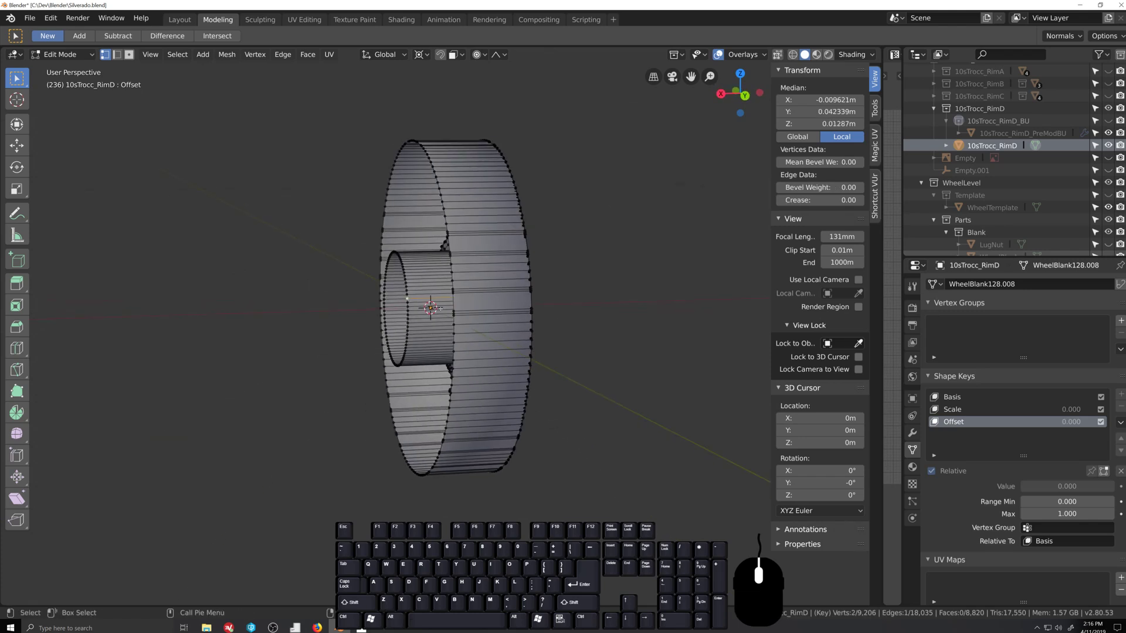
pyautogui.keyDown('alt'); pyautogui.click(408, 298); pyautogui.keyUp('alt')
pyautogui.click(407, 297)
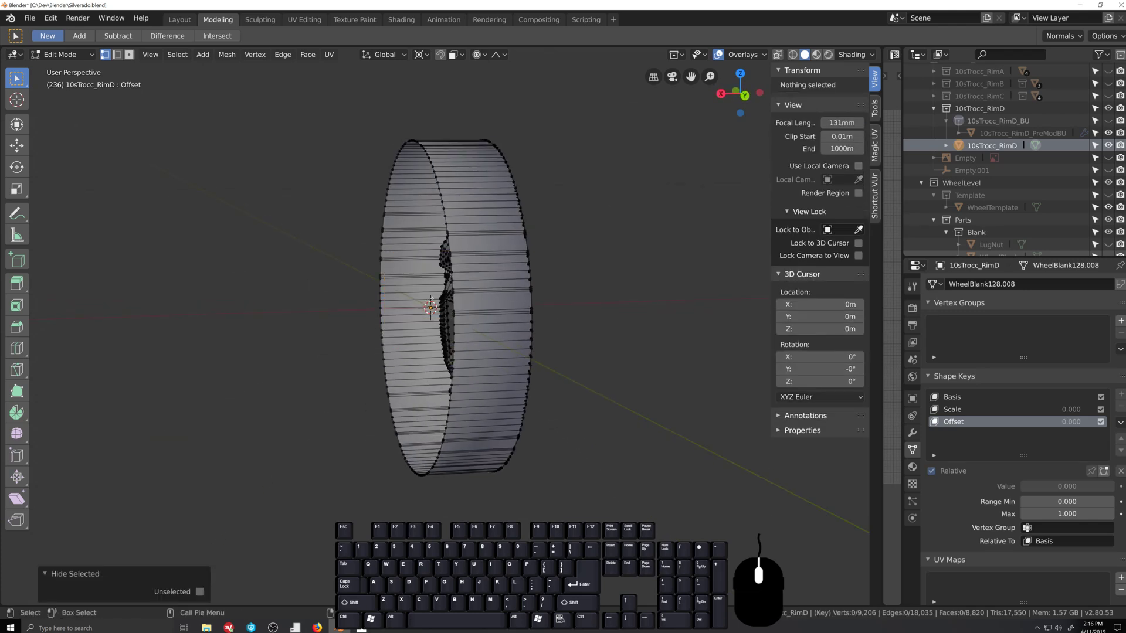
# Step: Select the hub from its centre vertex with the tube hidden, growing the selection outward to the spoke bases
pyautogui.moveTo(407, 297); pyautogui.dragTo(462, 327, button='middle')
pyautogui.press('ctrl+KP_Add')
pyautogui.press('ctrl+KP_Add')
pyautogui.press('ctrl+KP_Add')
pyautogui.press('ctrl+KP_Add')
pyautogui.press('ctrl+KP_Add')
pyautogui.press('ctrl+KP_Add')
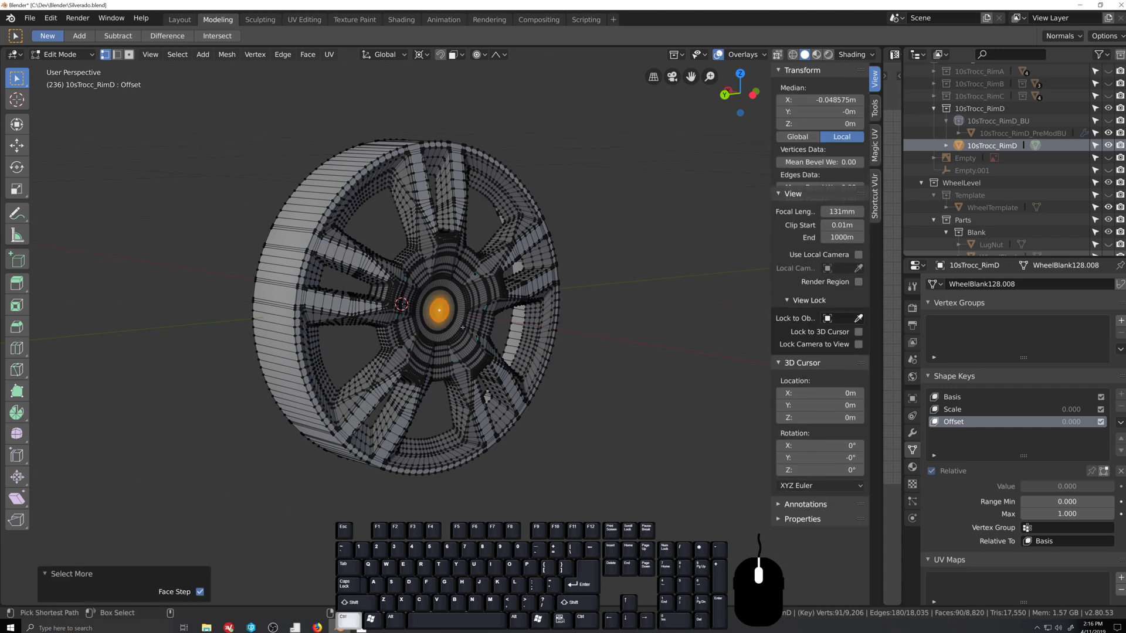
pyautogui.press('ctrl+KP_Add')
pyautogui.press('ctrl+KP_Add')
pyautogui.press('ctrl+KP_Add')
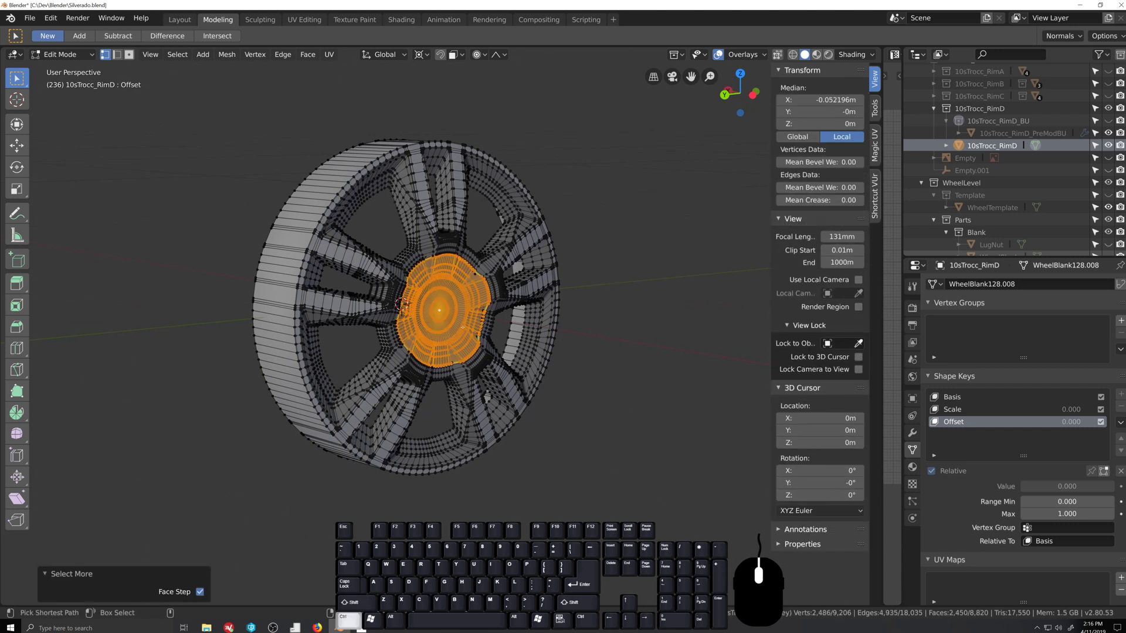
pyautogui.moveTo(466, 391); pyautogui.dragTo(585, 323, button='middle')
pyautogui.press('ctrl+KP_Add')
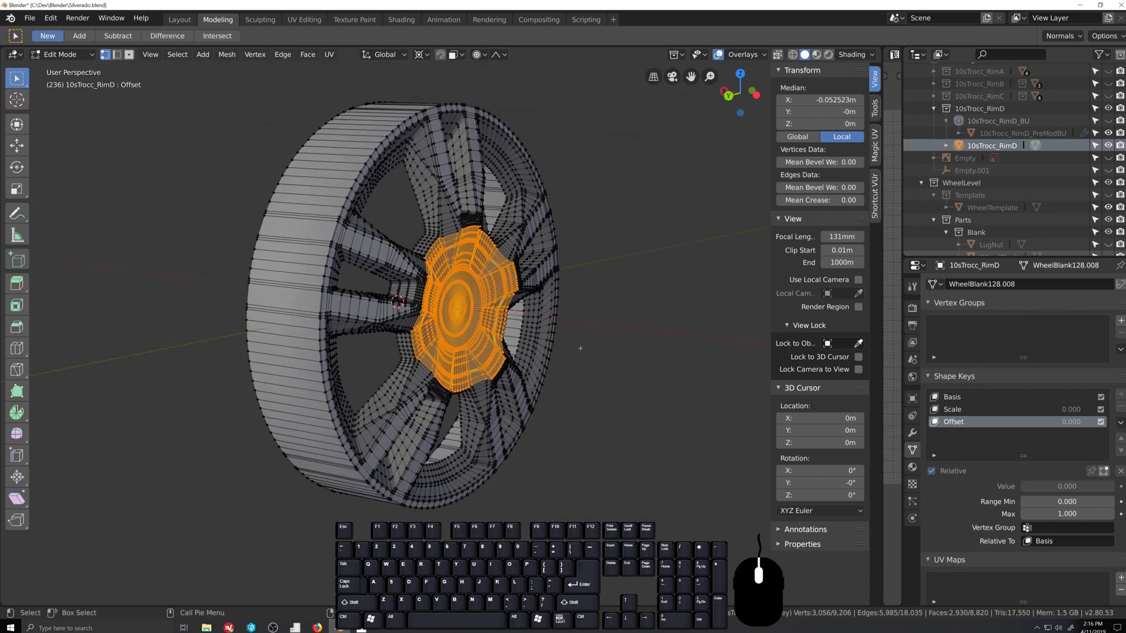
# Step: Move the selected hub inward about 0.0468 m along X with linear proportional falloff and a proportional size of about 0.076
pyautogui.press('g')
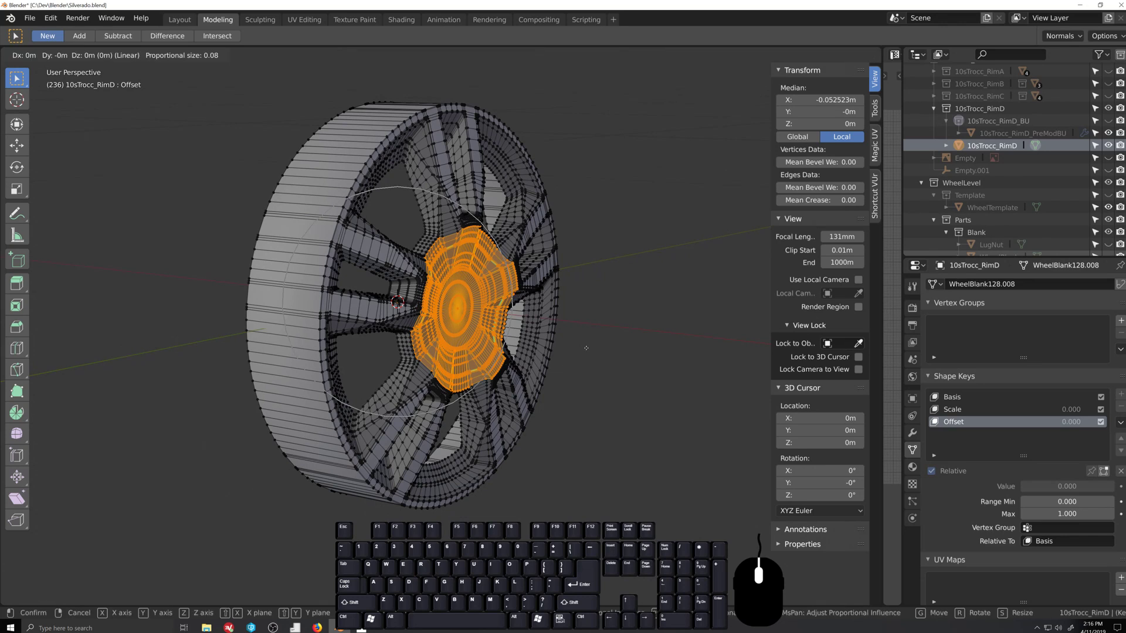
pyautogui.rightClick(586, 348)
pyautogui.moveTo(585, 347); pyautogui.dragTo(545, 388, button='middle')
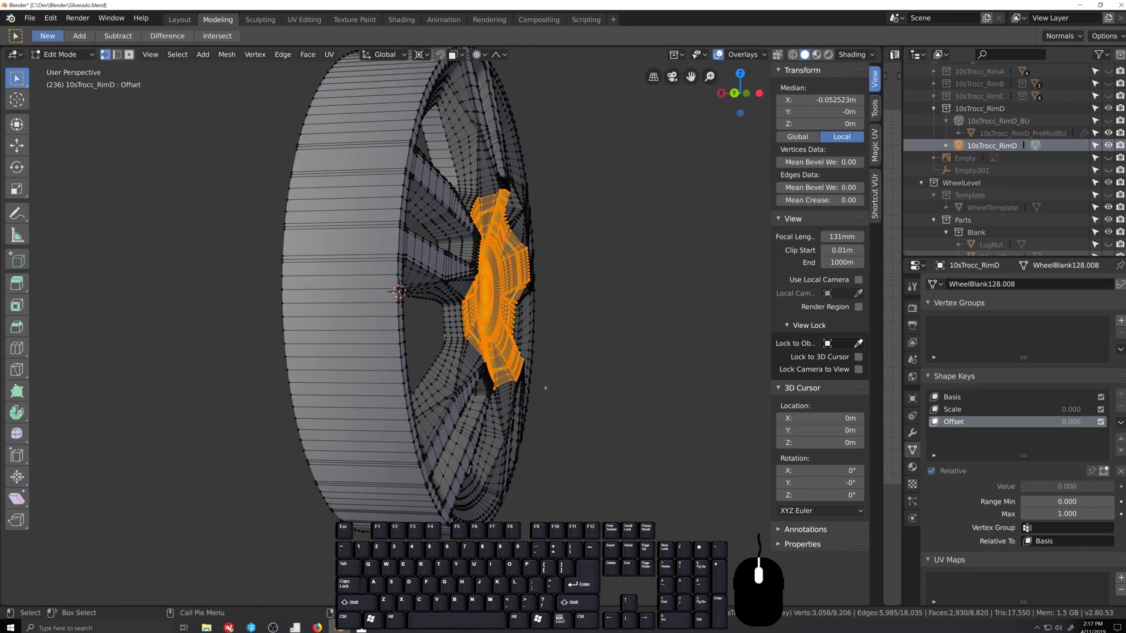
pyautogui.press('g')
pyautogui.press('x')
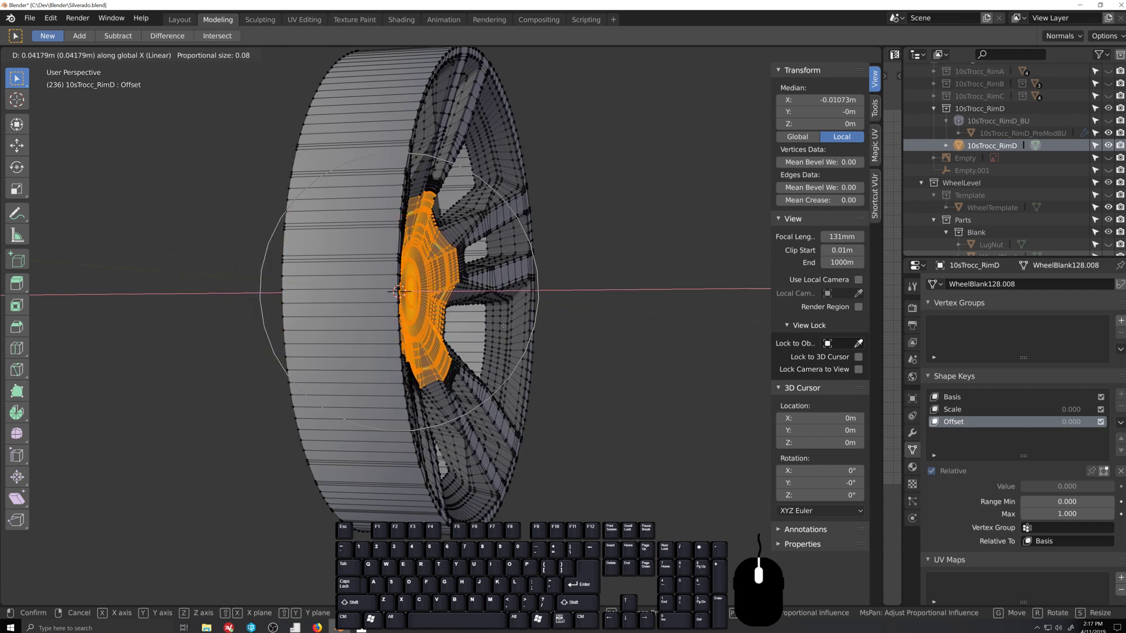
pyautogui.click(494, 325)
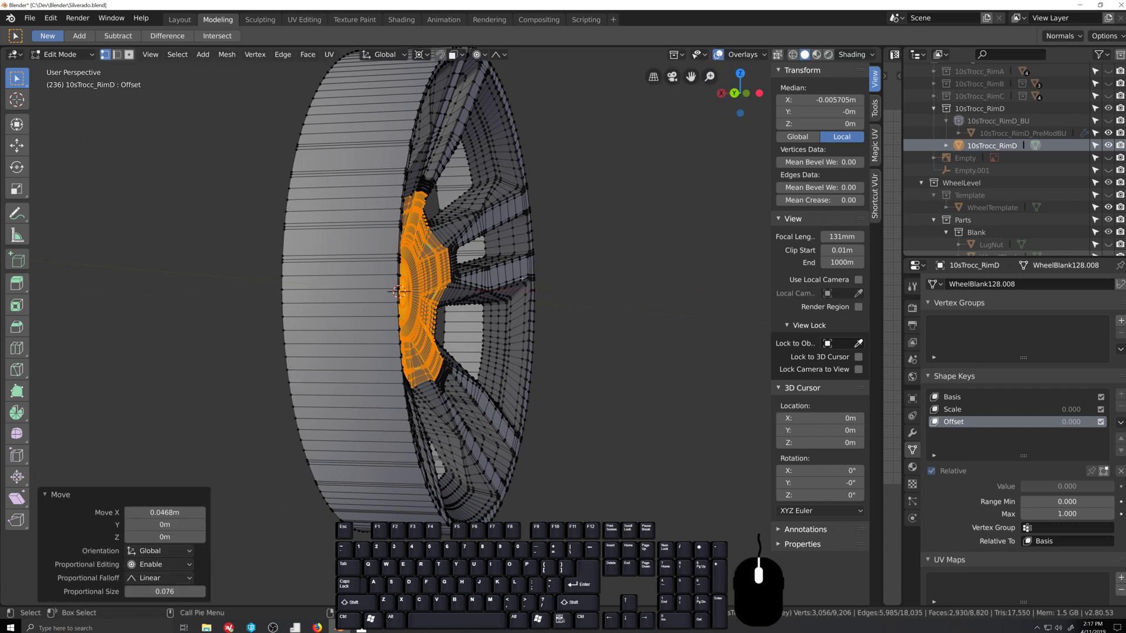
# Step: Set the proportional falloff to Smooth and move the hub about 0.019 m further along X with a proportional size of about 0.063
pyautogui.click(498, 55)
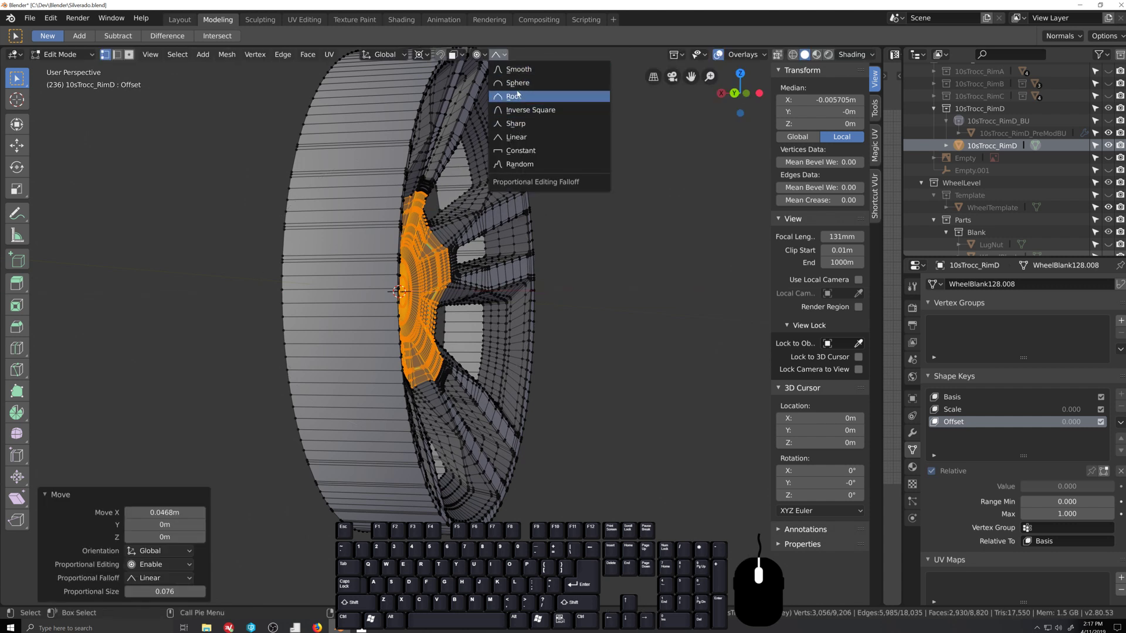
pyautogui.click(519, 70)
pyautogui.press('g')
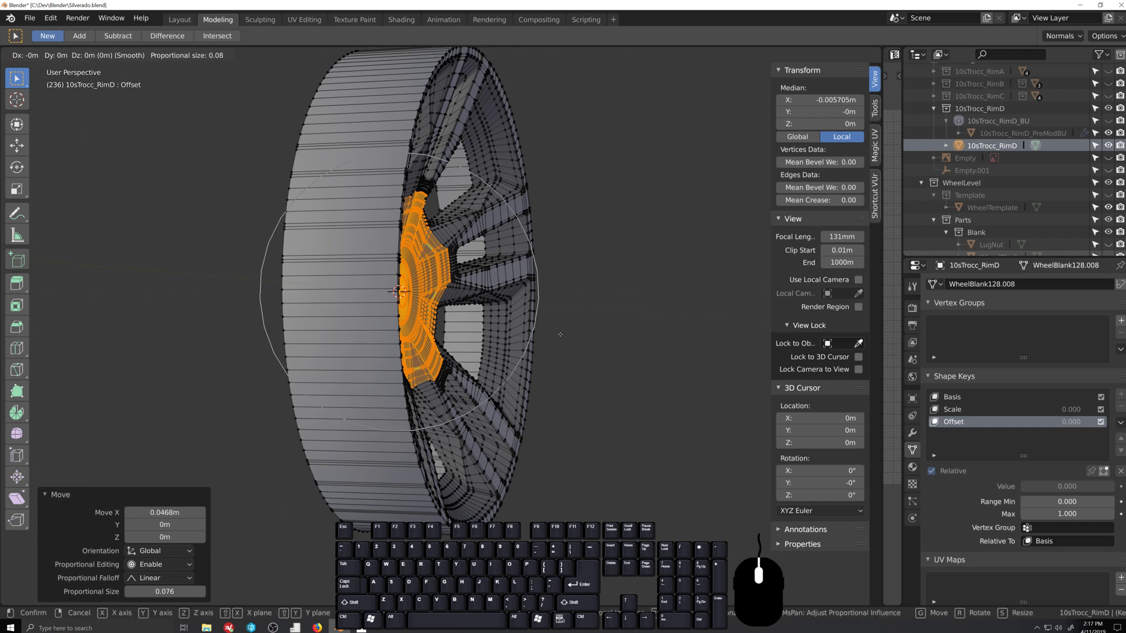
pyautogui.press('x')
pyautogui.scroll(3, 551, 333)
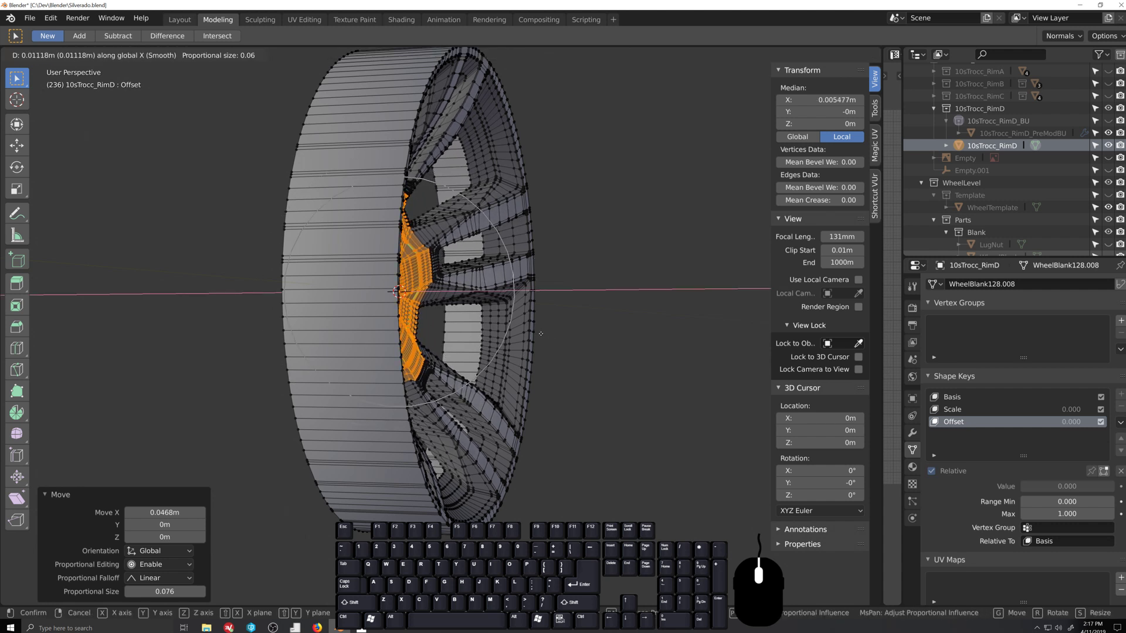
pyautogui.click(526, 337)
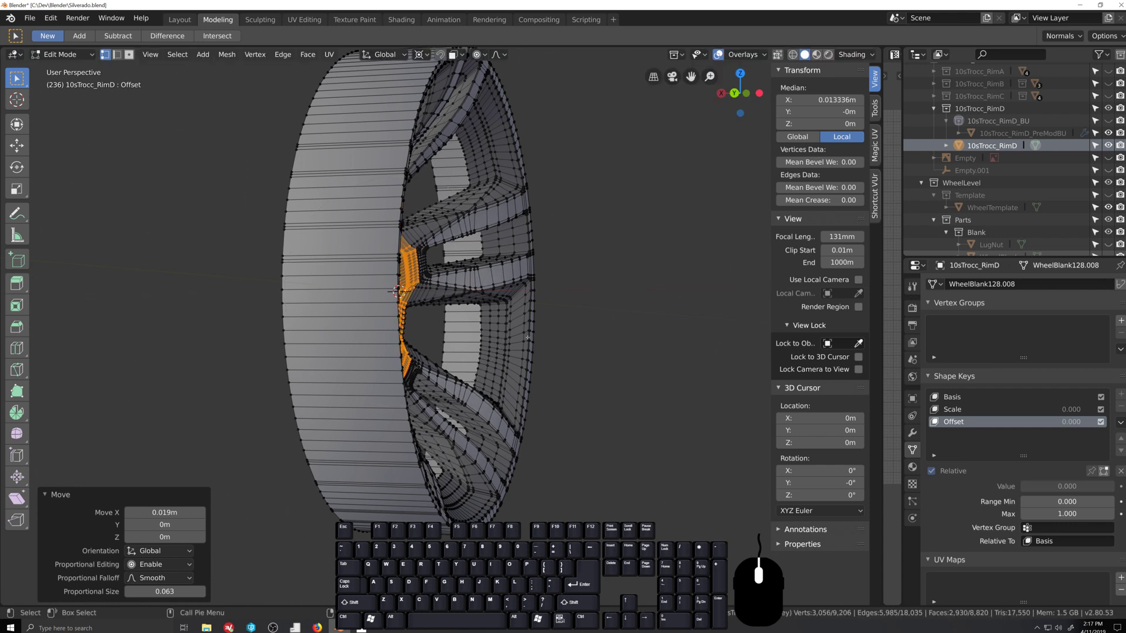
# Step: Select all visible geometry of the rim mesh and show the Template collection
pyautogui.scroll(-4, 532, 415)
pyautogui.press('`')
pyautogui.press('a')
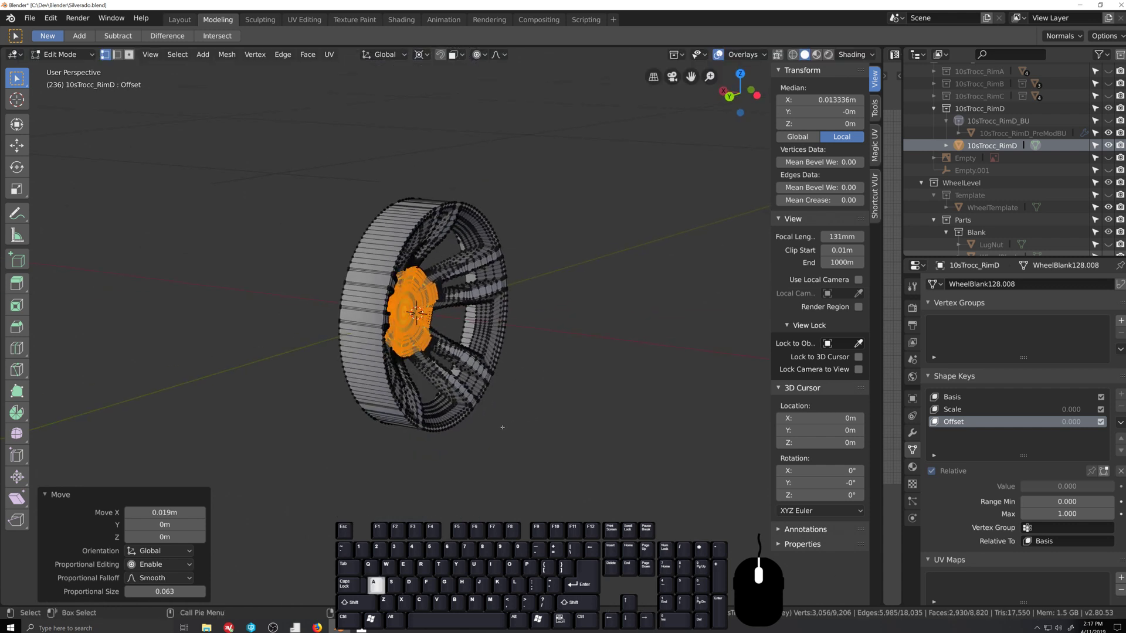
pyautogui.click(1107, 195)
pyautogui.scroll(1, 471, 340)
# Step: Turn off proportional editing and move the selected rim about -0.111 m along X onto the wheel template's outer ring
pyautogui.press('g')
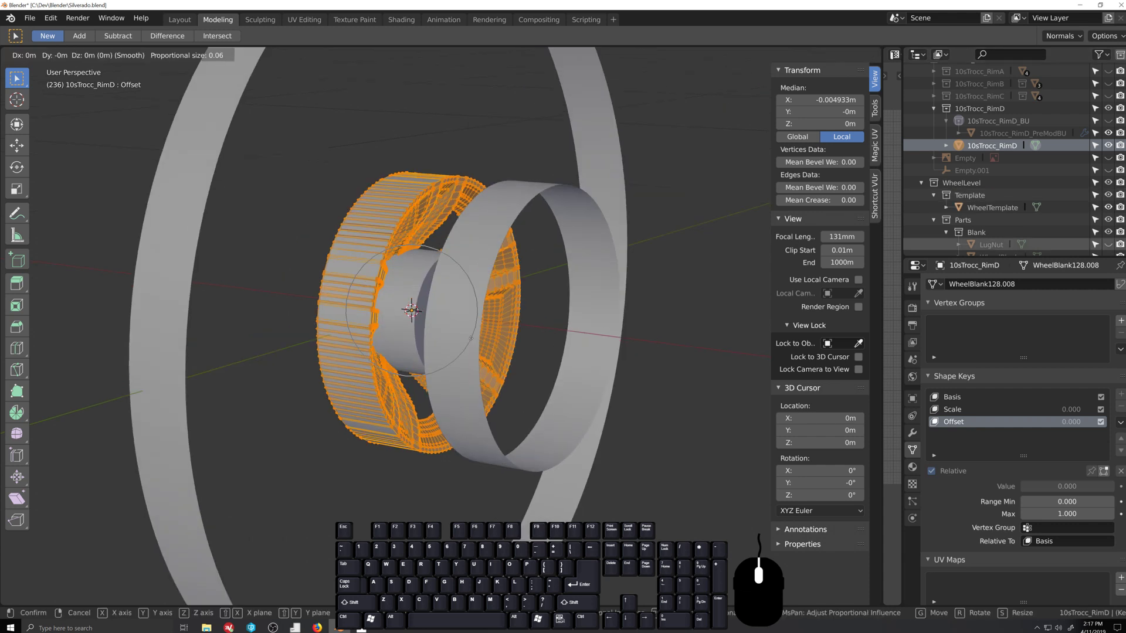
pyautogui.press('x')
pyautogui.rightClick(509, 340)
pyautogui.click(476, 54)
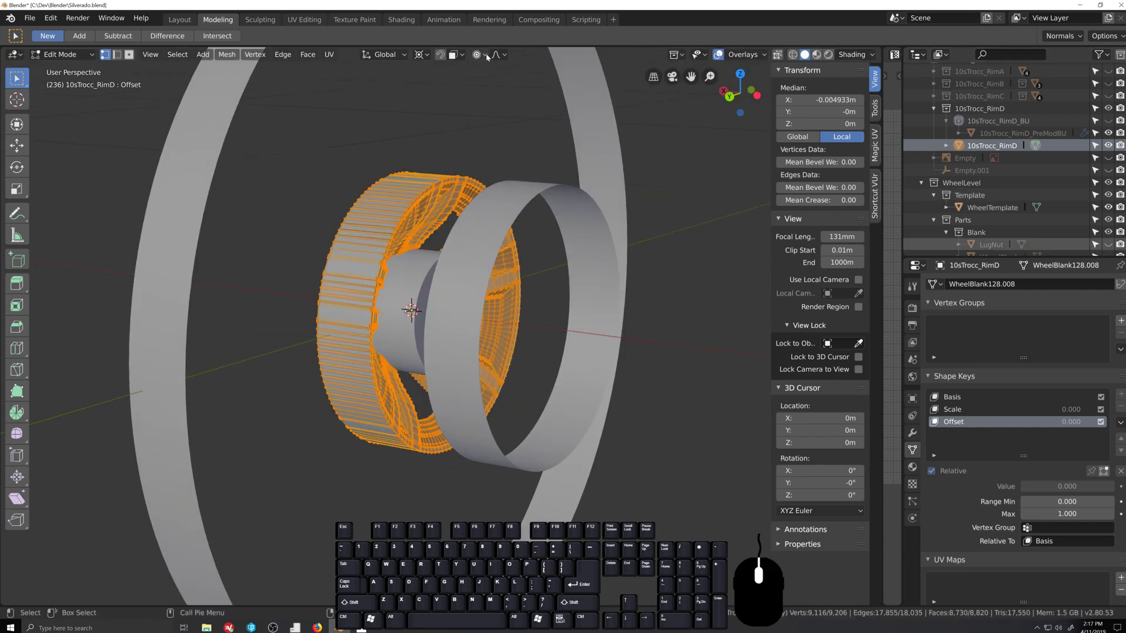
pyautogui.click(485, 55)
pyautogui.press('g')
pyautogui.press('x')
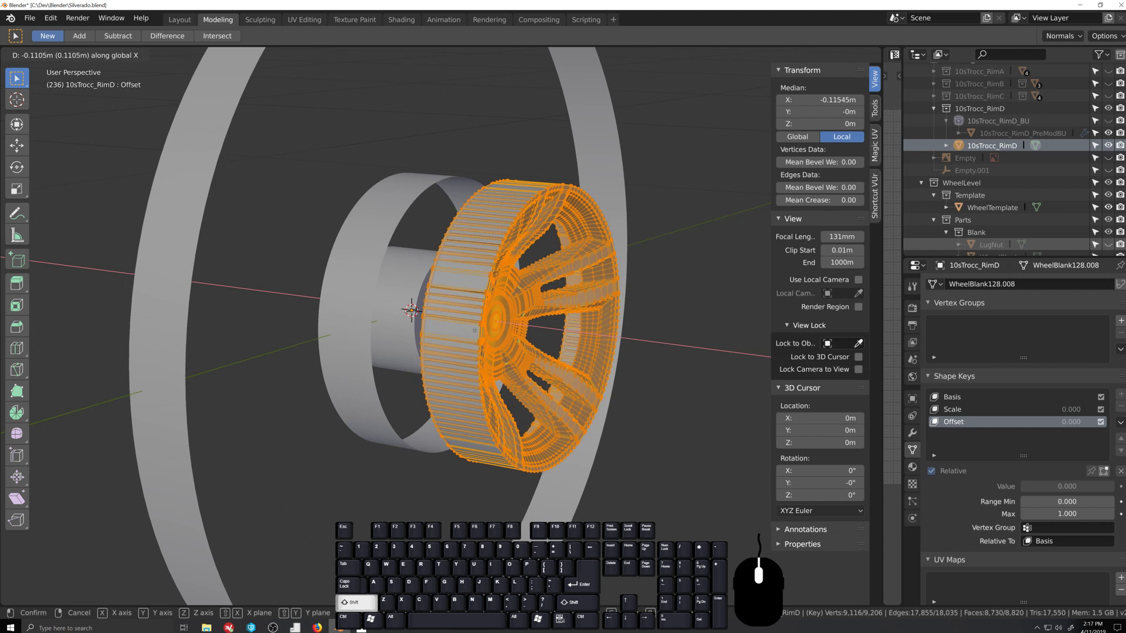
pyautogui.click(476, 330)
# Step: Hide the Template collection and reveal the hidden tube geometry in the rim mesh
pyautogui.click(1107, 195)
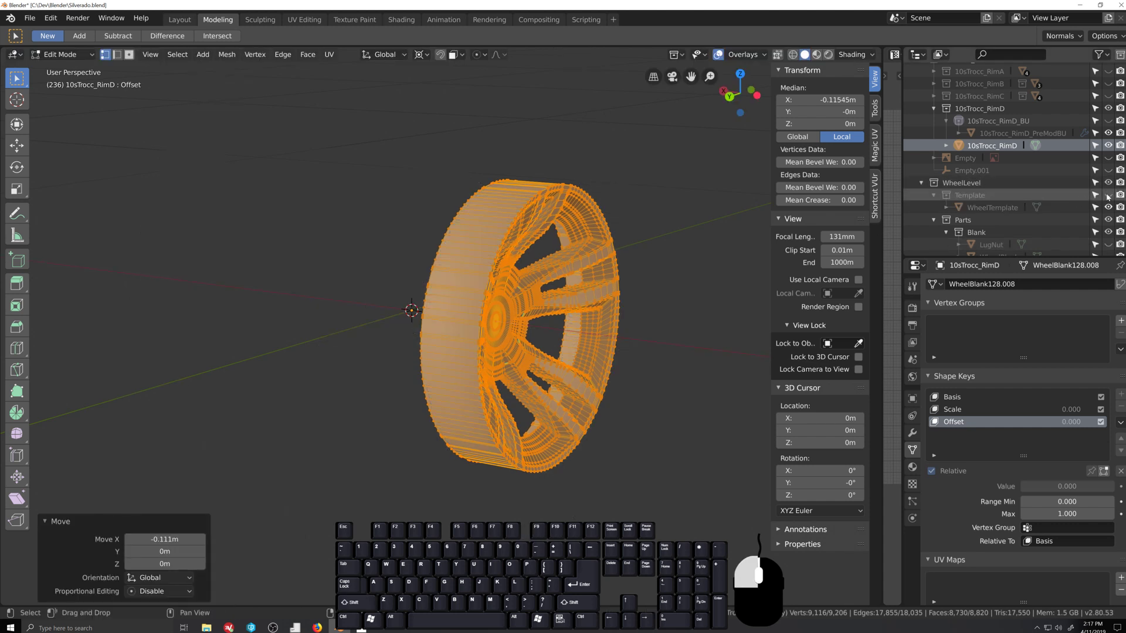
pyautogui.hotkey('alt', 'h')
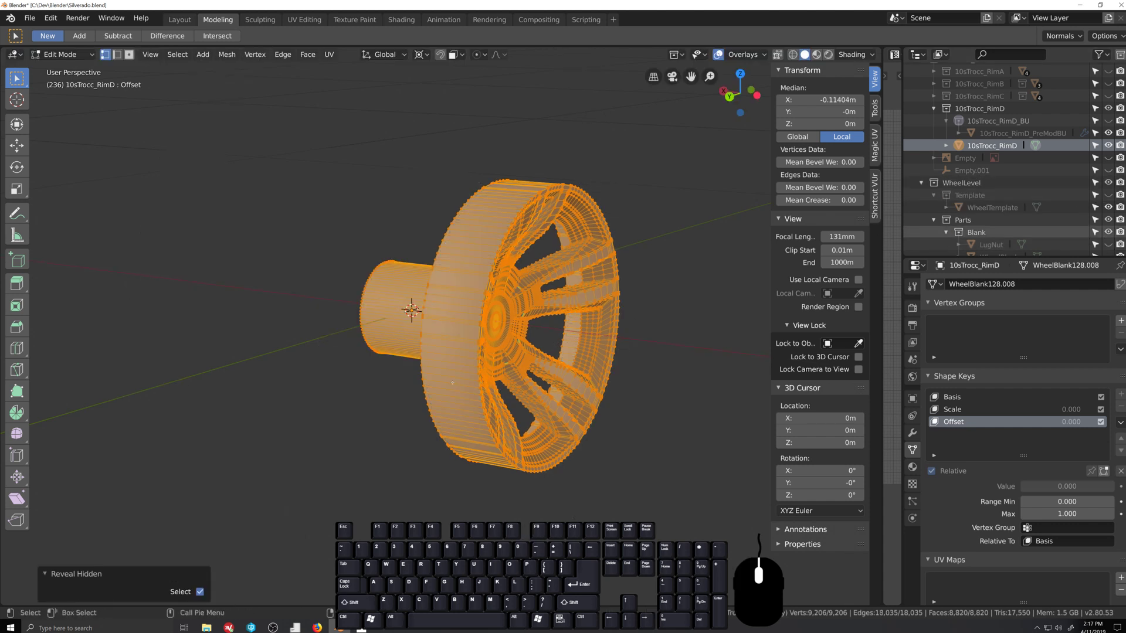
pyautogui.press('`')
pyautogui.moveTo(680, 439); pyautogui.dragTo(653, 434, button='middle')
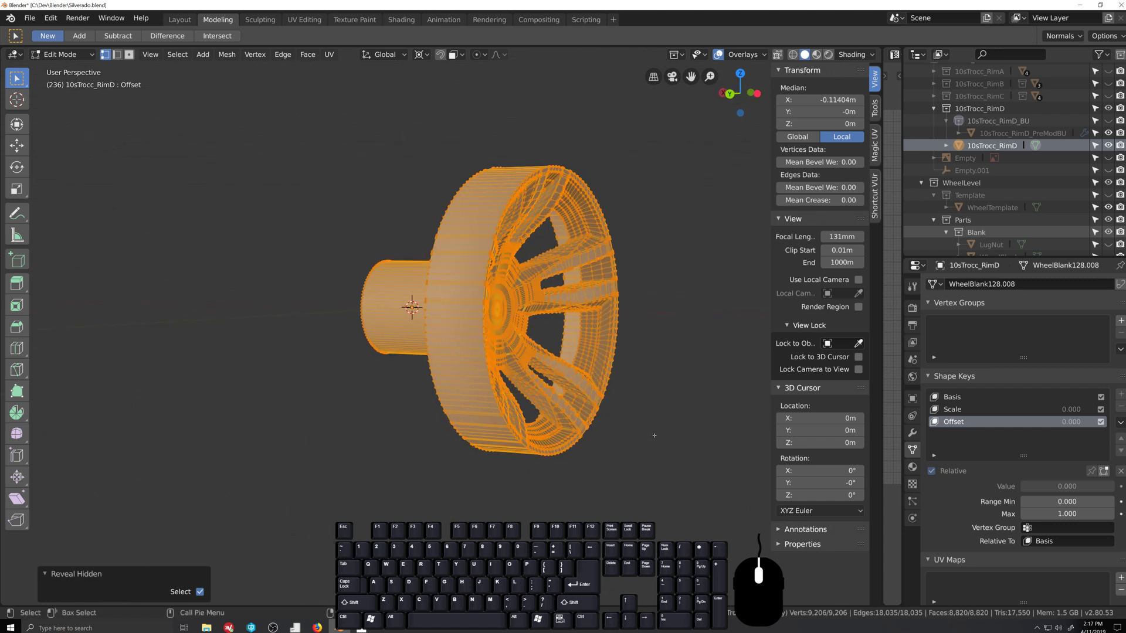
# Step: Return to Object Mode and inspect the rim's front with the Offset shape key set to 1.000
pyautogui.press('Tab')
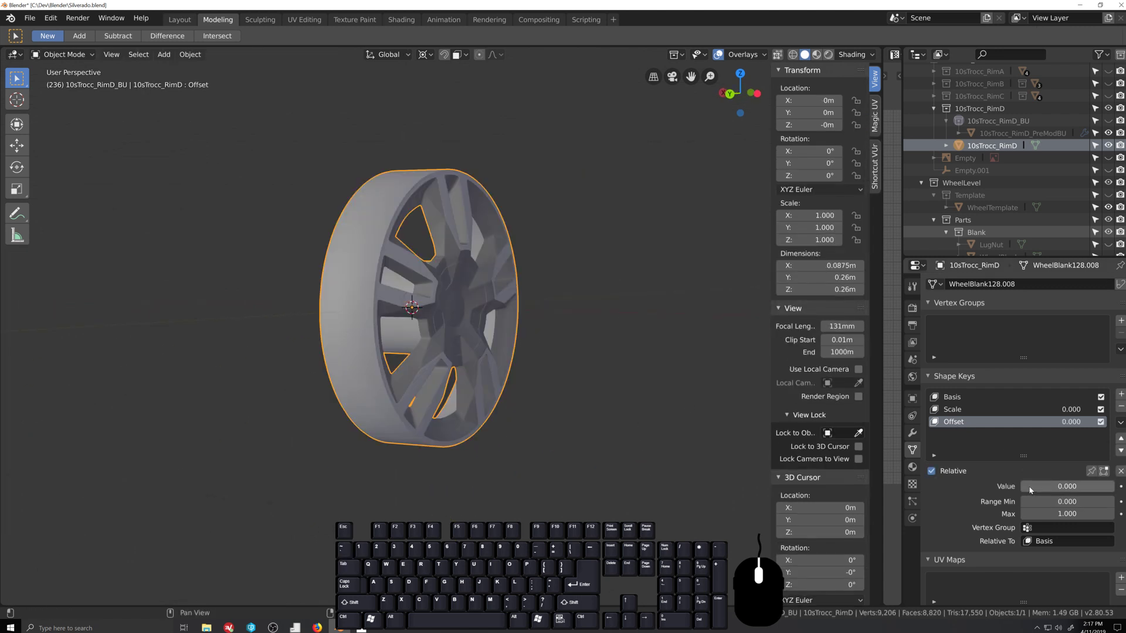
pyautogui.moveTo(1027, 486); pyautogui.dragTo(1113, 486)
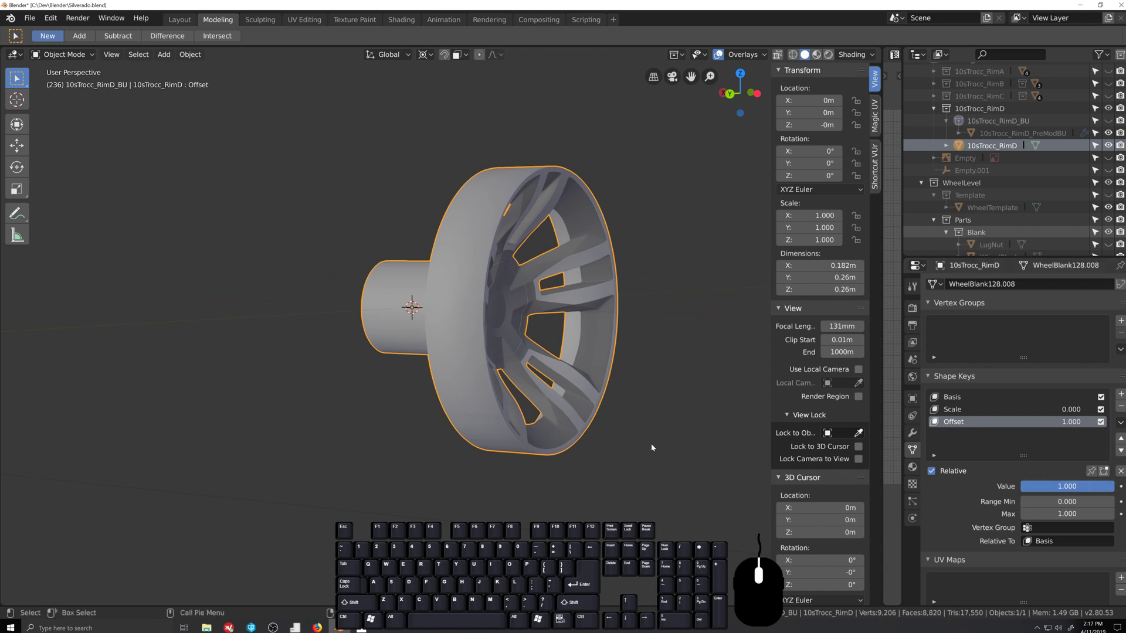
pyautogui.scroll(2, 650, 443)
pyautogui.moveTo(651, 444); pyautogui.dragTo(610, 430, button='middle')
pyautogui.keyDown('shift'); pyautogui.moveTo(610, 430); pyautogui.dragTo(554, 460, button='middle'); pyautogui.keyUp('shift')
pyautogui.scroll(1, 554, 460)
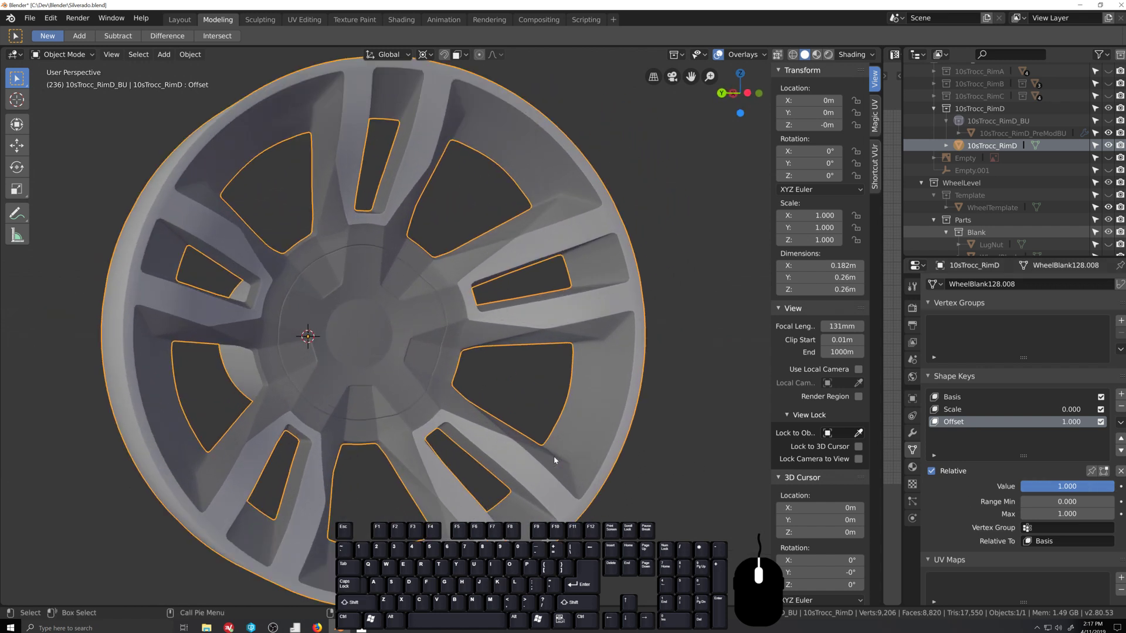
# Step: Check the rim's Scale and Offset shape keys, and reset the Offset value to 0.000
pyautogui.moveTo(1102, 487); pyautogui.dragTo(973, 486)
pyautogui.scroll(-5, 522, 442)
pyautogui.click(979, 409)
pyautogui.click(979, 421)
pyautogui.click(979, 410)
pyautogui.click(961, 421)
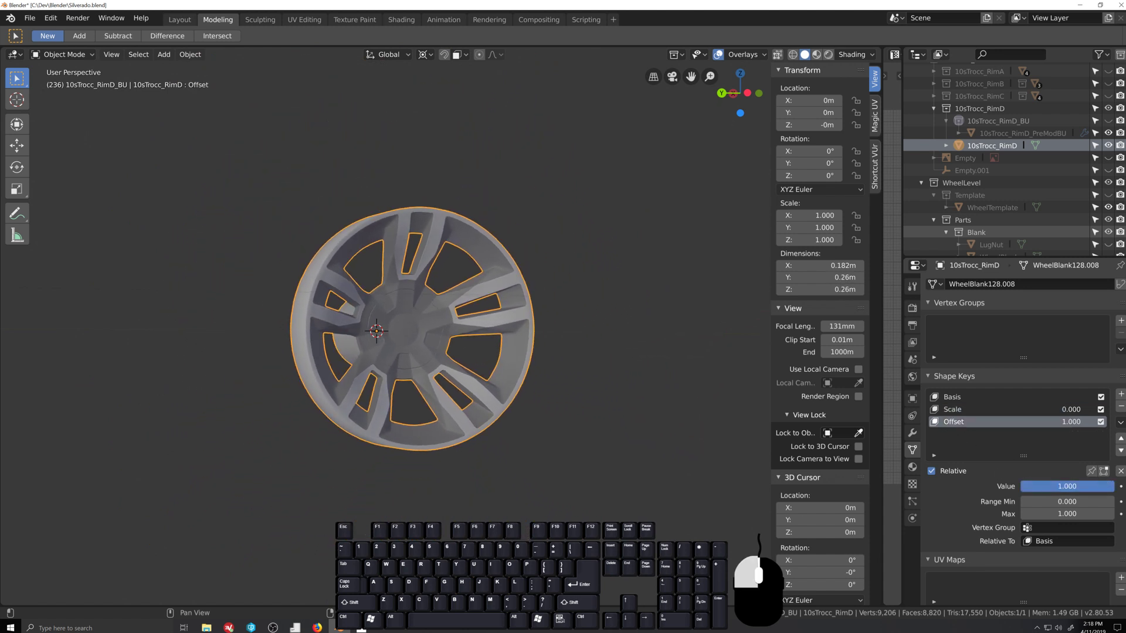
pyautogui.moveTo(1061, 486); pyautogui.dragTo(969, 484)
pyautogui.moveTo(369, 331); pyautogui.dragTo(480, 354, button='middle')
pyautogui.scroll(2, 480, 354)
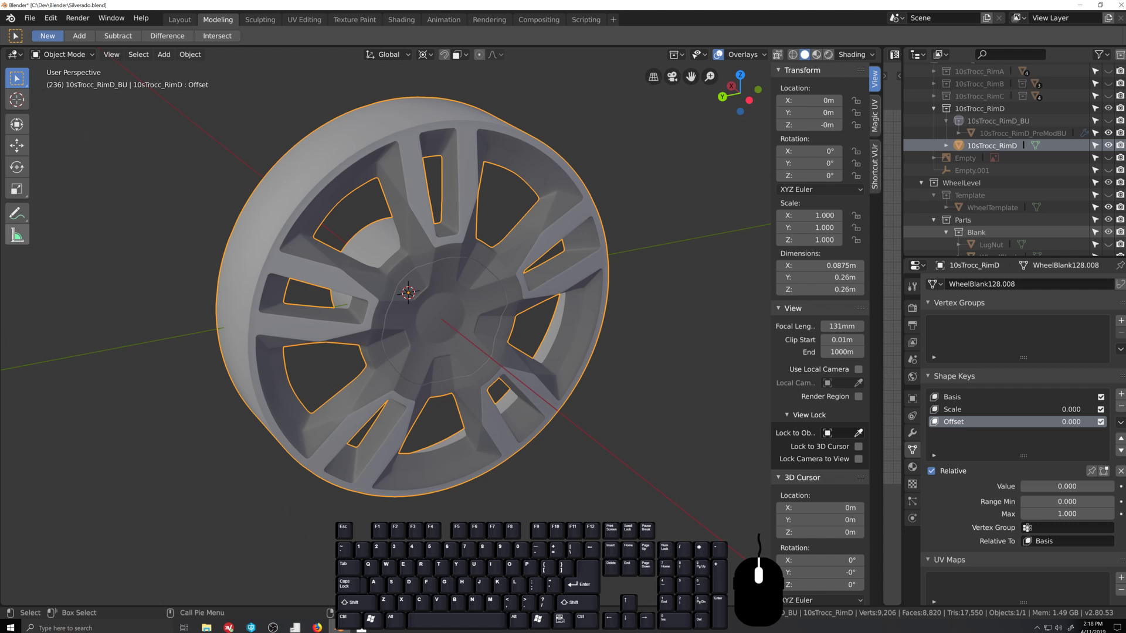
# Step: Switch to Firefox
pyautogui.click(317, 628)
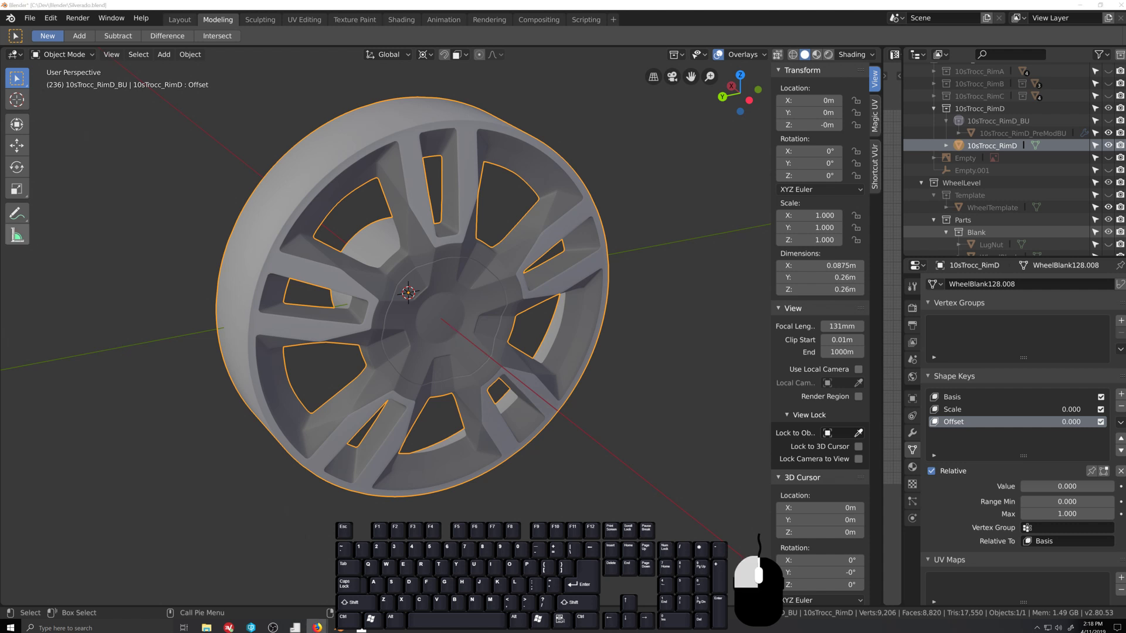